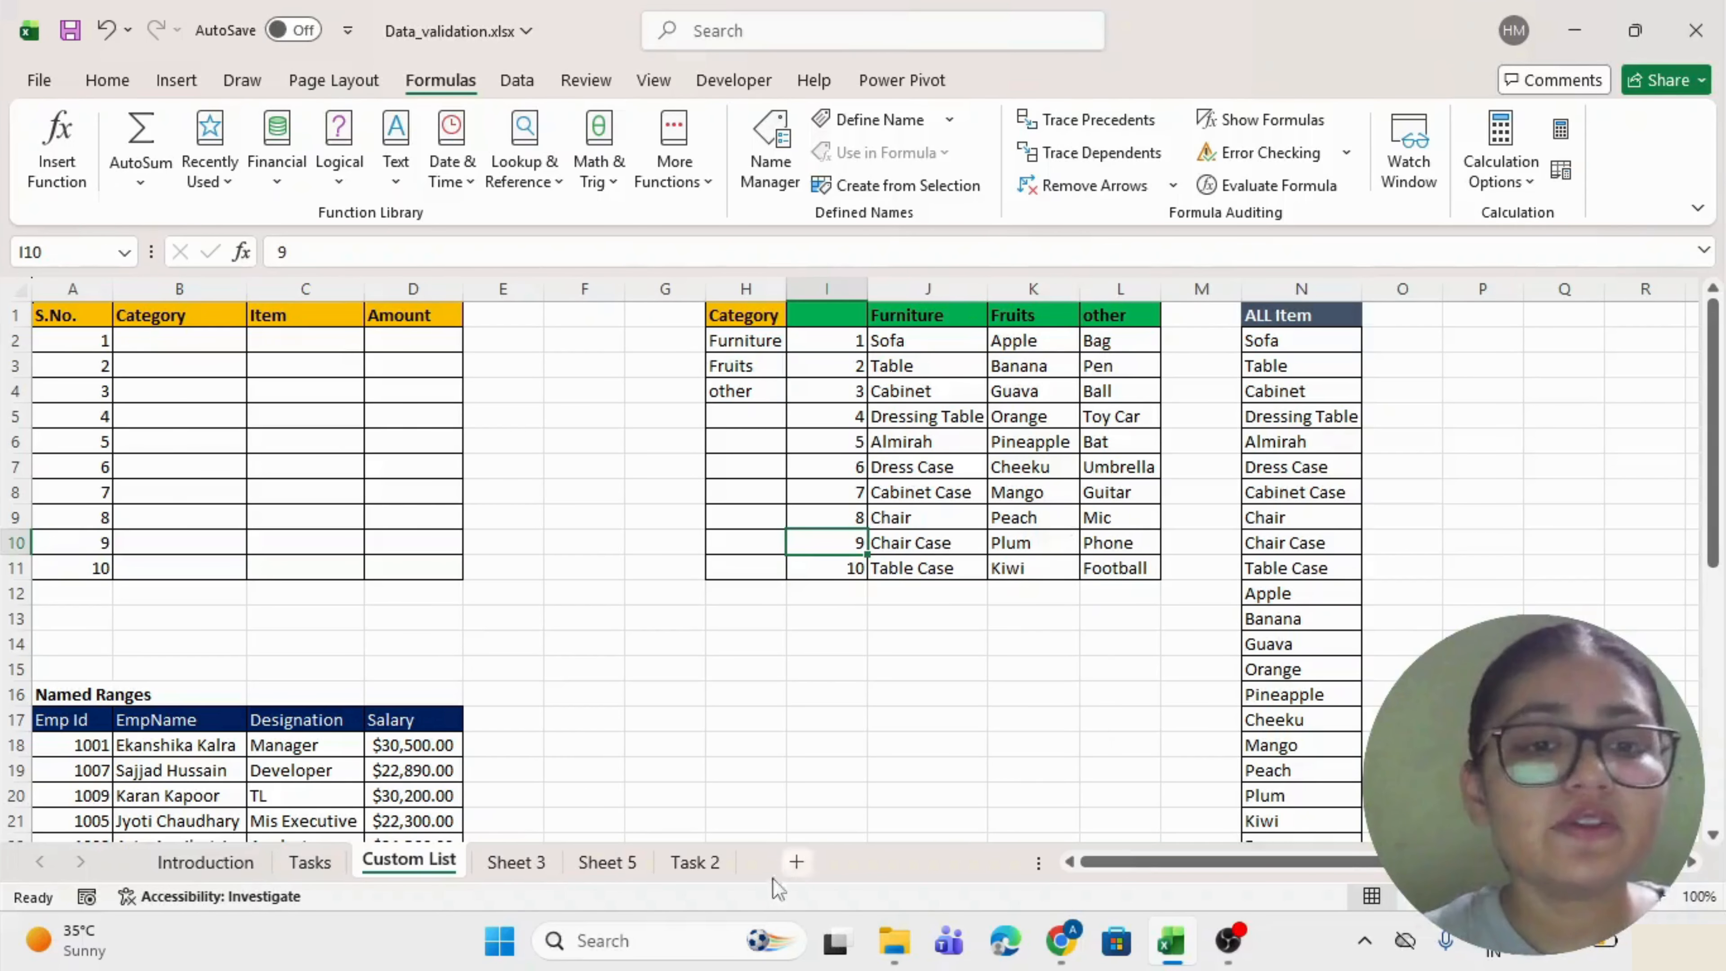
# Open the Task 2 sheet and select its employee table A1:M11.
pyautogui.click(713, 870)
pyautogui.click(139, 344)
pyautogui.moveTo(180, 353); pyautogui.dragTo(1245, 602)
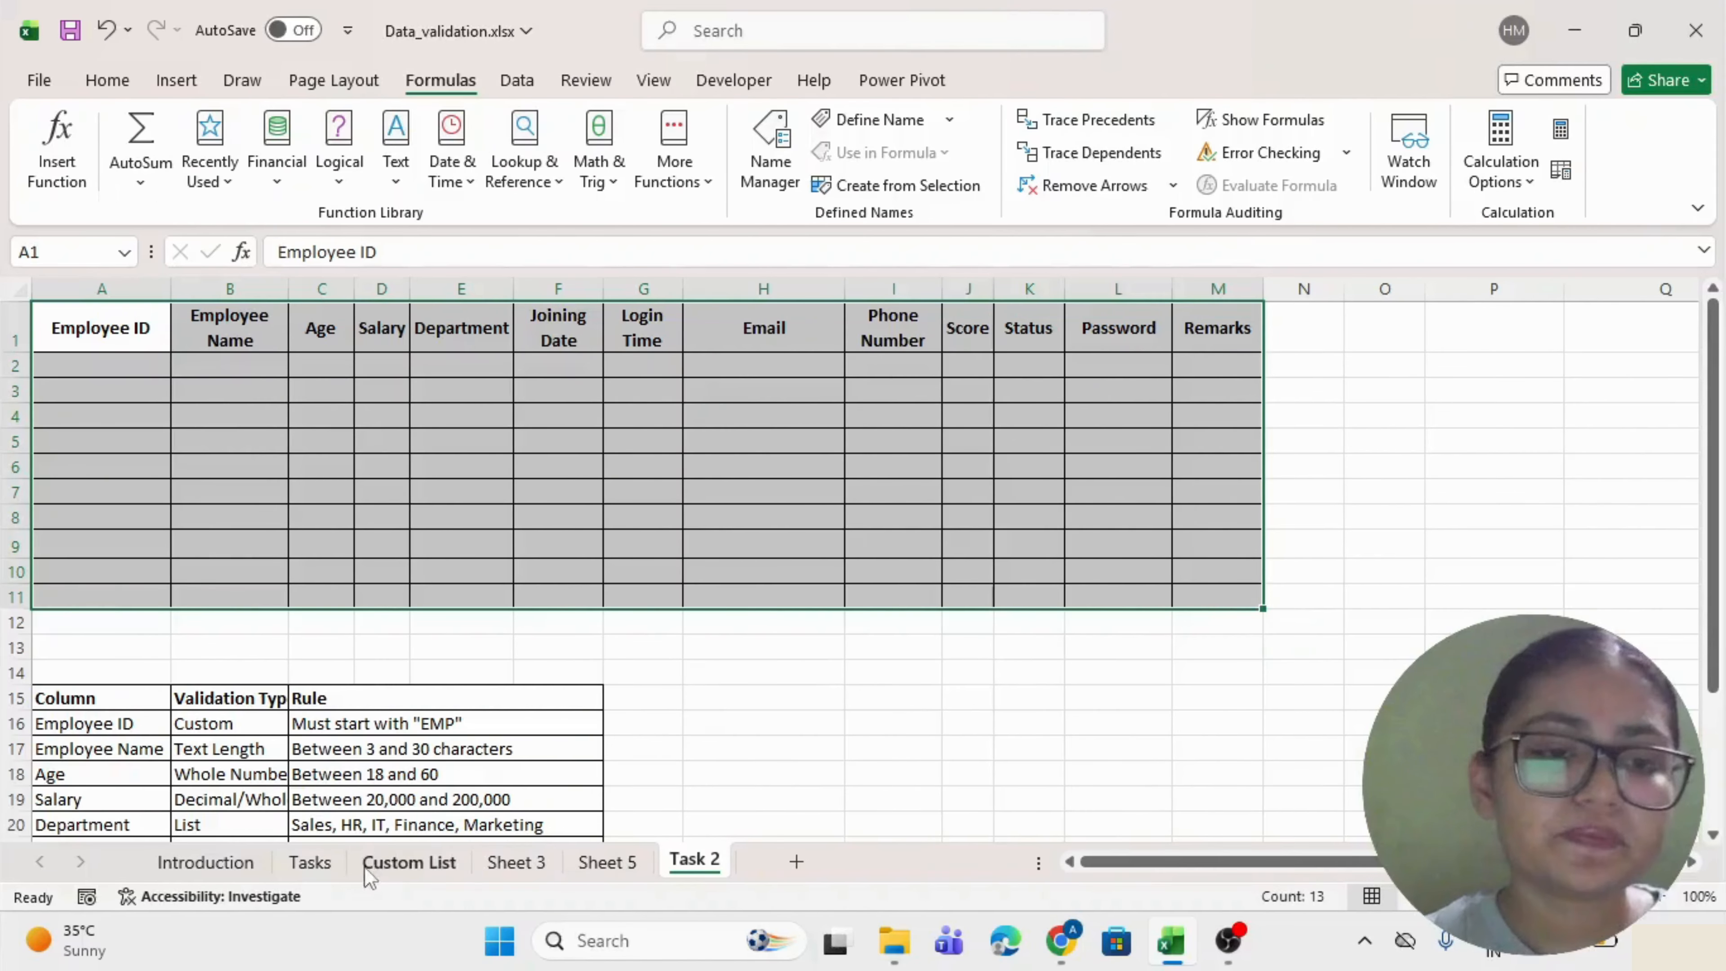
# Return to the Custom List sheet and look over the Category, Item and Amount table.
pyautogui.click(375, 863)
pyautogui.click(397, 504)
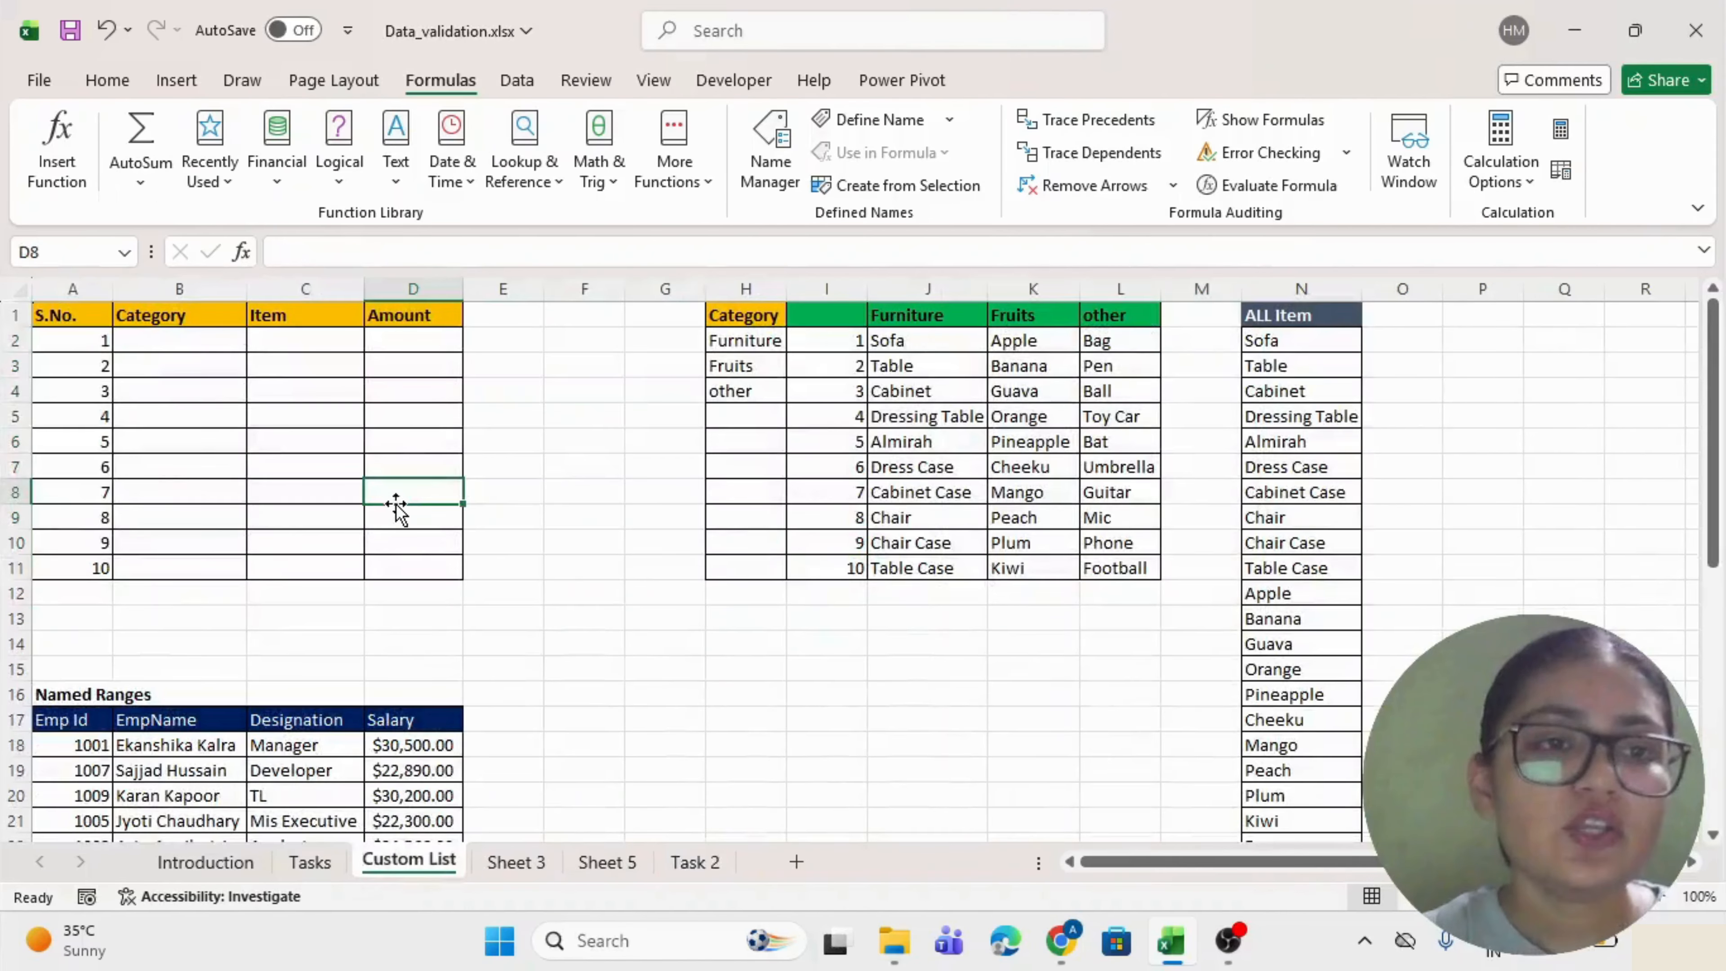
pyautogui.moveTo(98, 317); pyautogui.dragTo(397, 576)
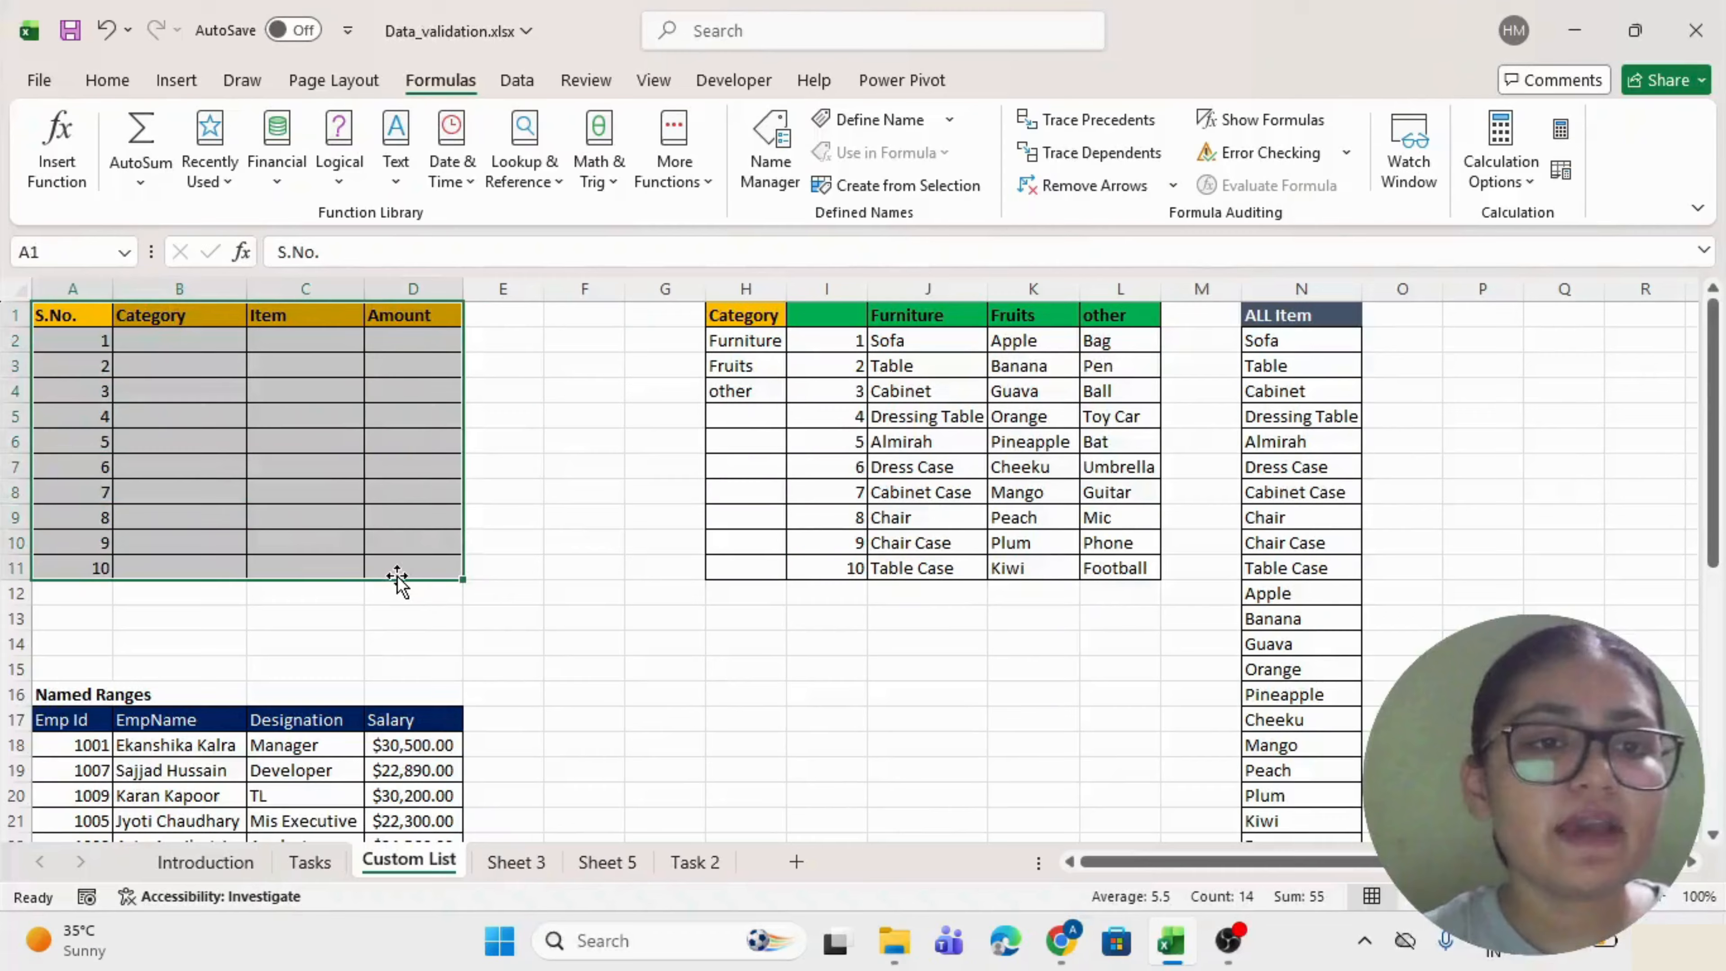
pyautogui.click(176, 315)
pyautogui.click(305, 318)
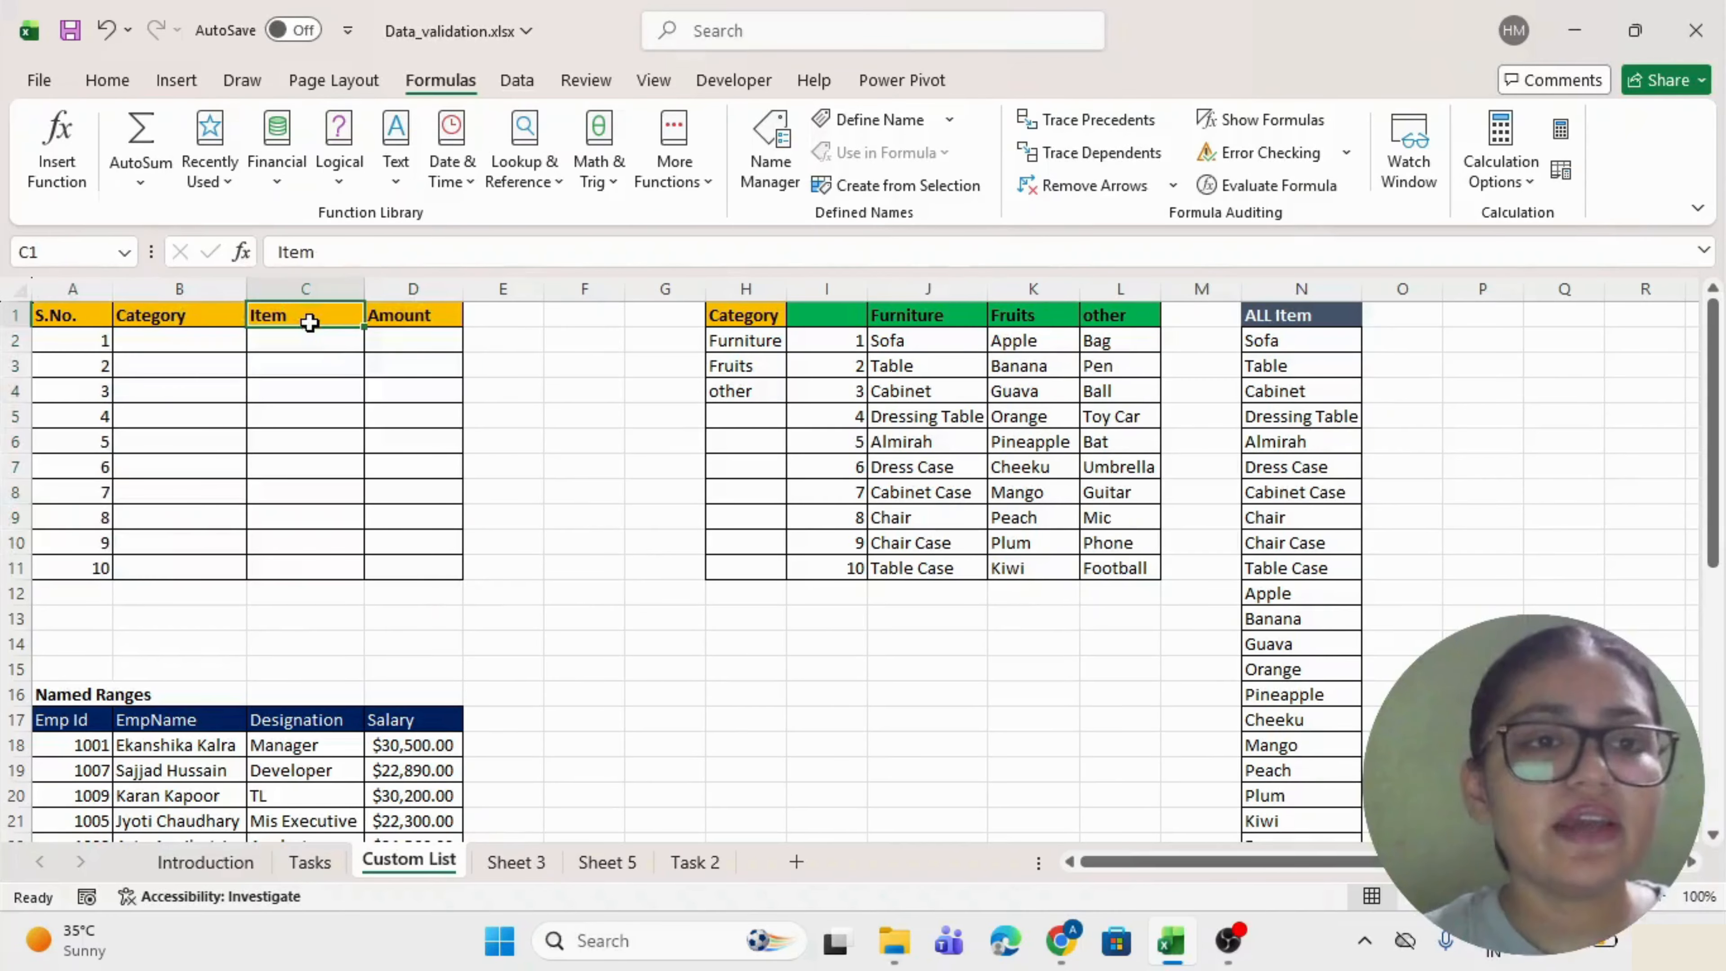
pyautogui.click(452, 316)
pyautogui.click(178, 341)
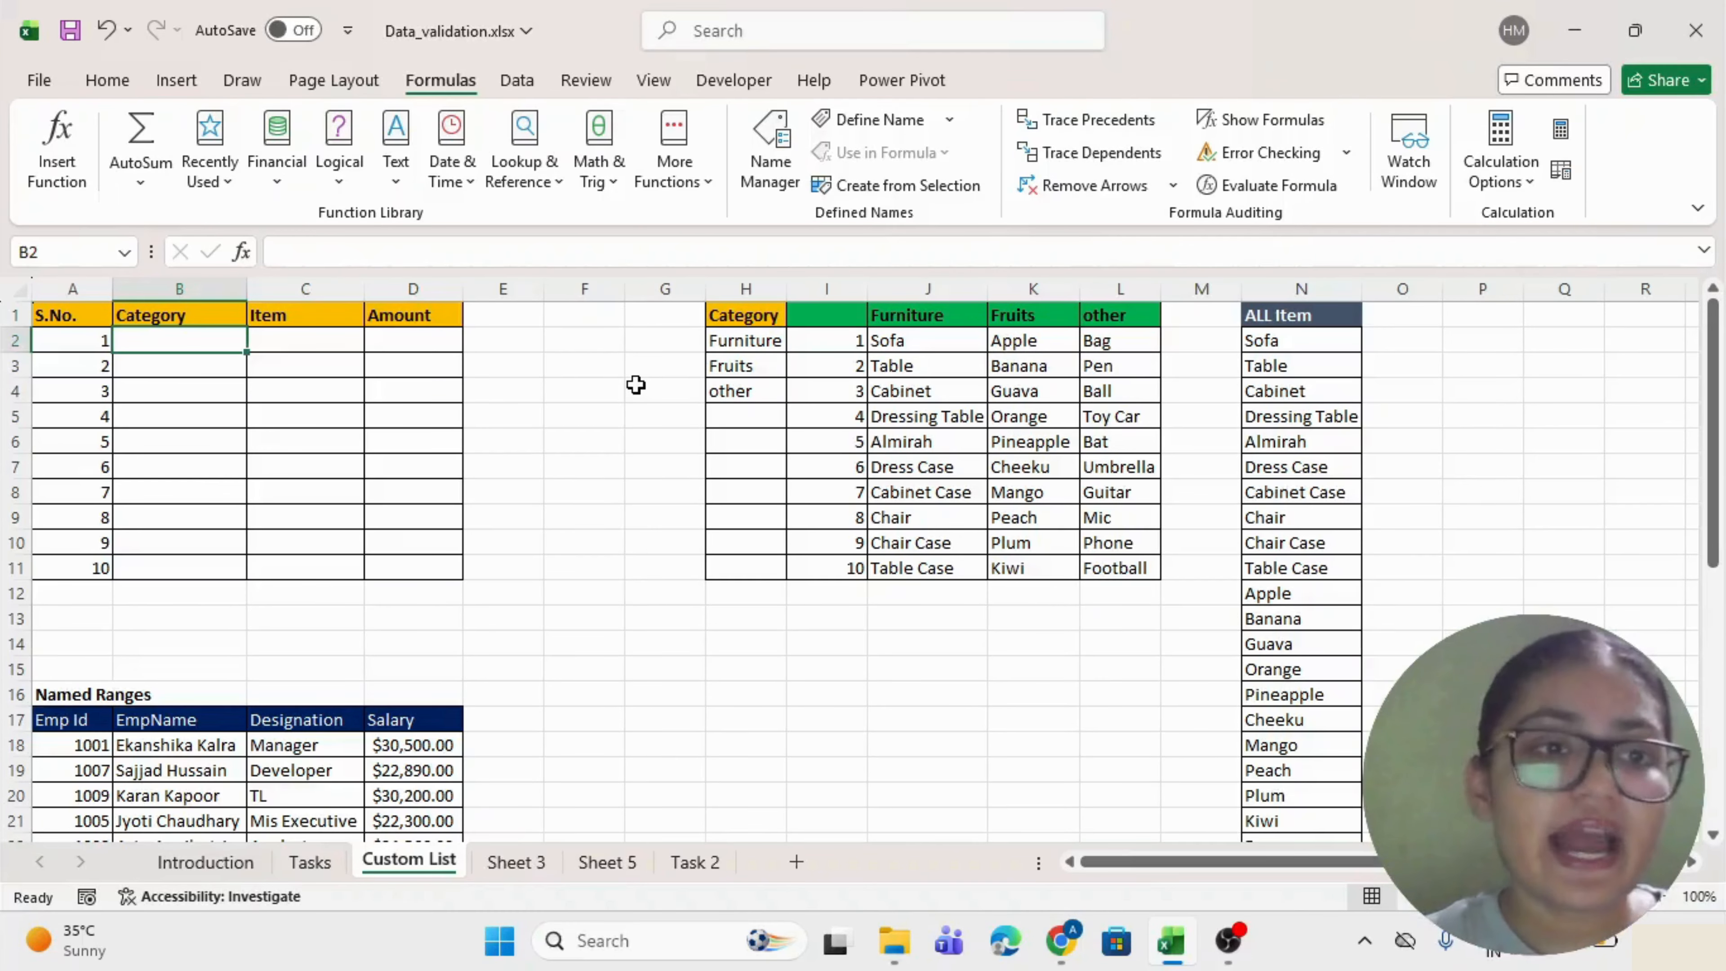
# Review the Furniture, Fruits and other categories in H2:H4, then go back to B2.
pyautogui.click(714, 342)
pyautogui.click(720, 367)
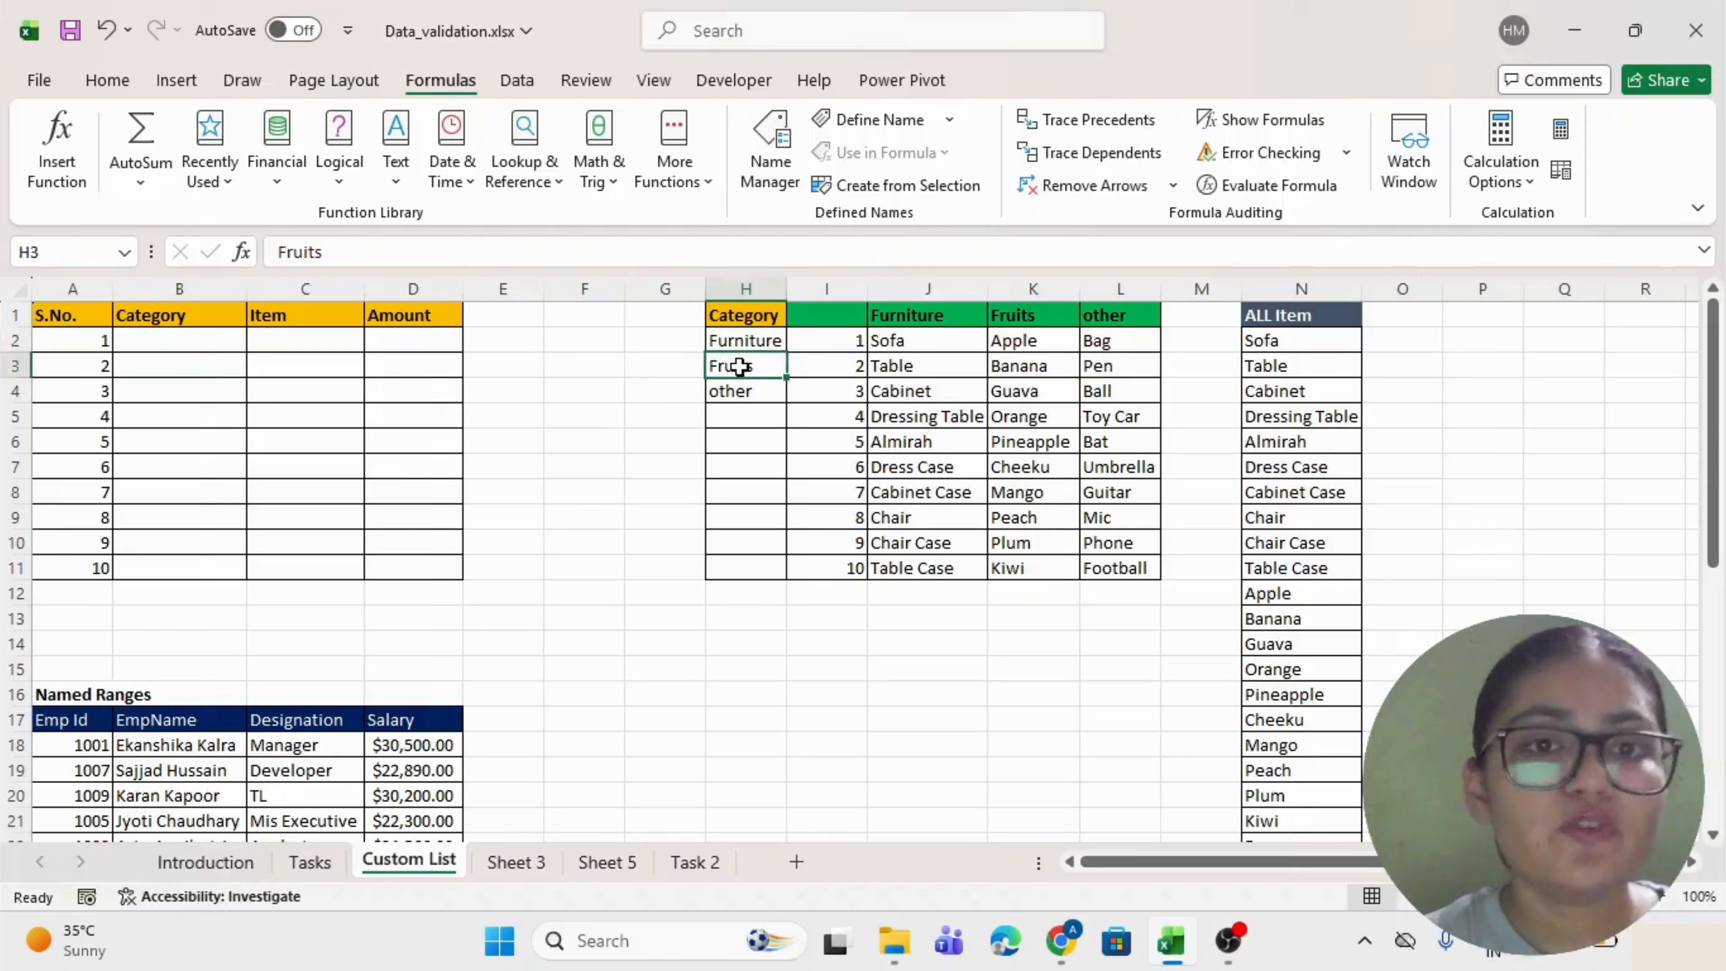
pyautogui.click(751, 389)
pyautogui.click(197, 340)
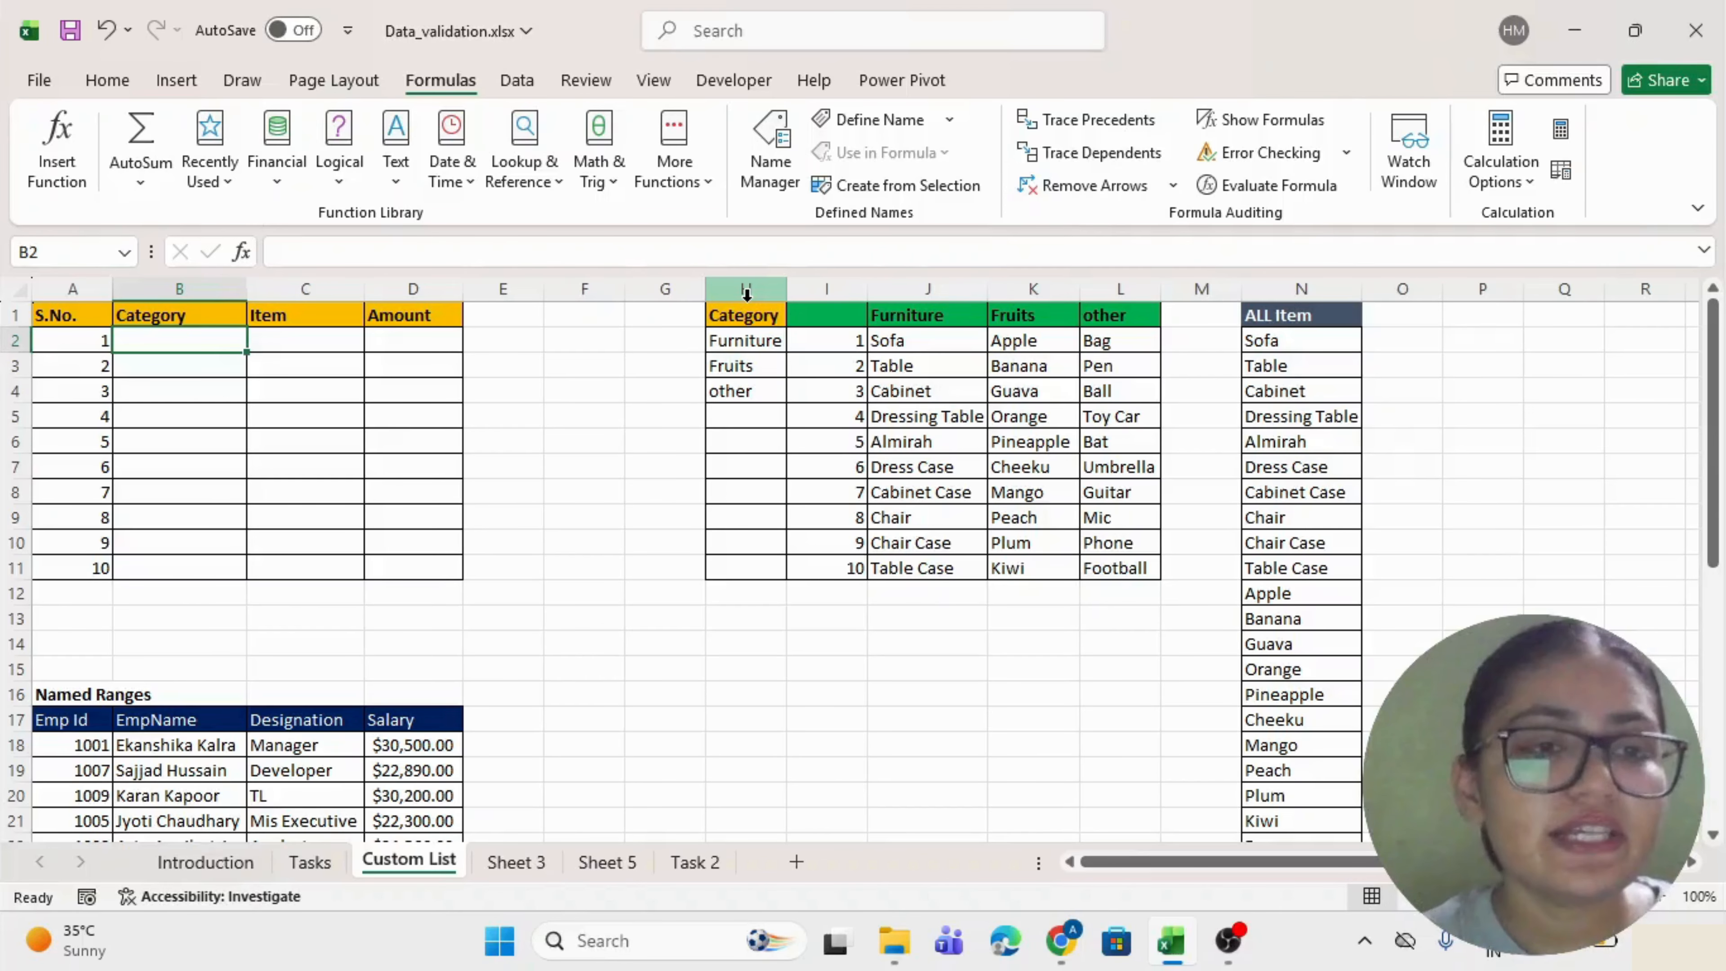
# Give B2:B11 a list validation sourced from $H$2:$H$4.
pyautogui.hotkey('shift', 'Down')
pyautogui.hotkey('shift', 'Down')
pyautogui.hotkey('shift', 'Down')
pyautogui.hotkey('shift', 'Down')
pyautogui.hotkey('shift', 'Down')
pyautogui.hotkey('shift', 'Down')
pyautogui.hotkey('shift', 'Down')
pyautogui.hotkey('shift', 'Down')
pyautogui.hotkey('shift', 'Down')
pyautogui.hotkey('shift', 'Down')
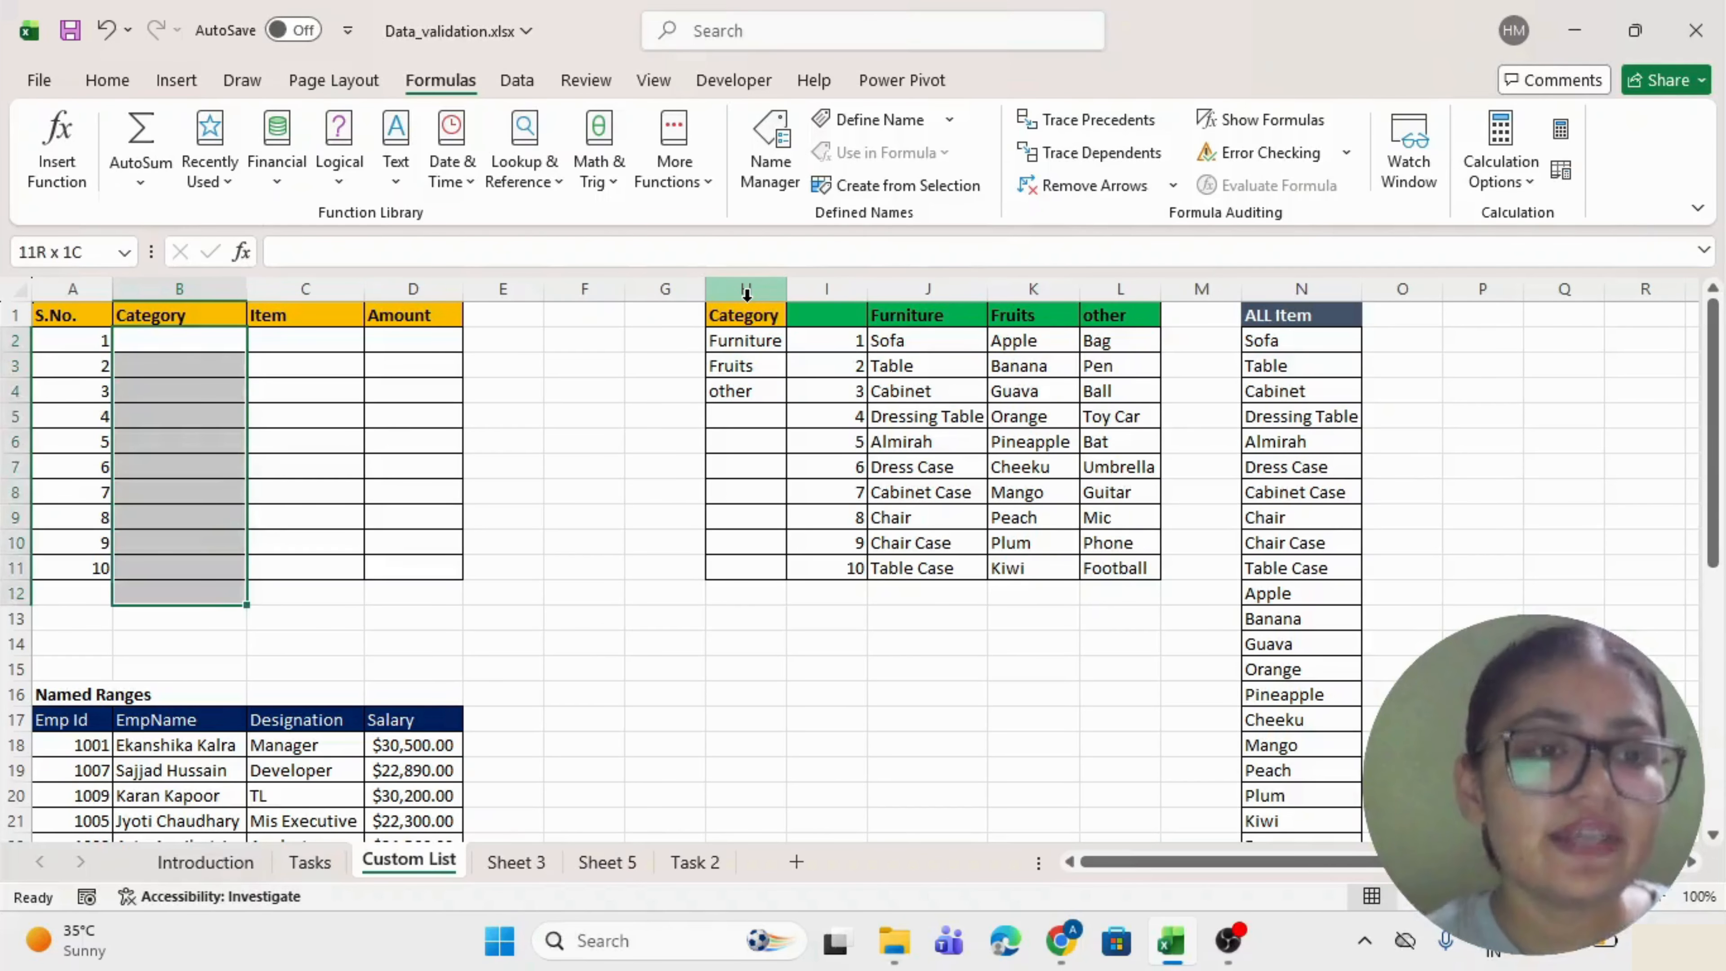
pyautogui.hotkey('shift', 'Up')
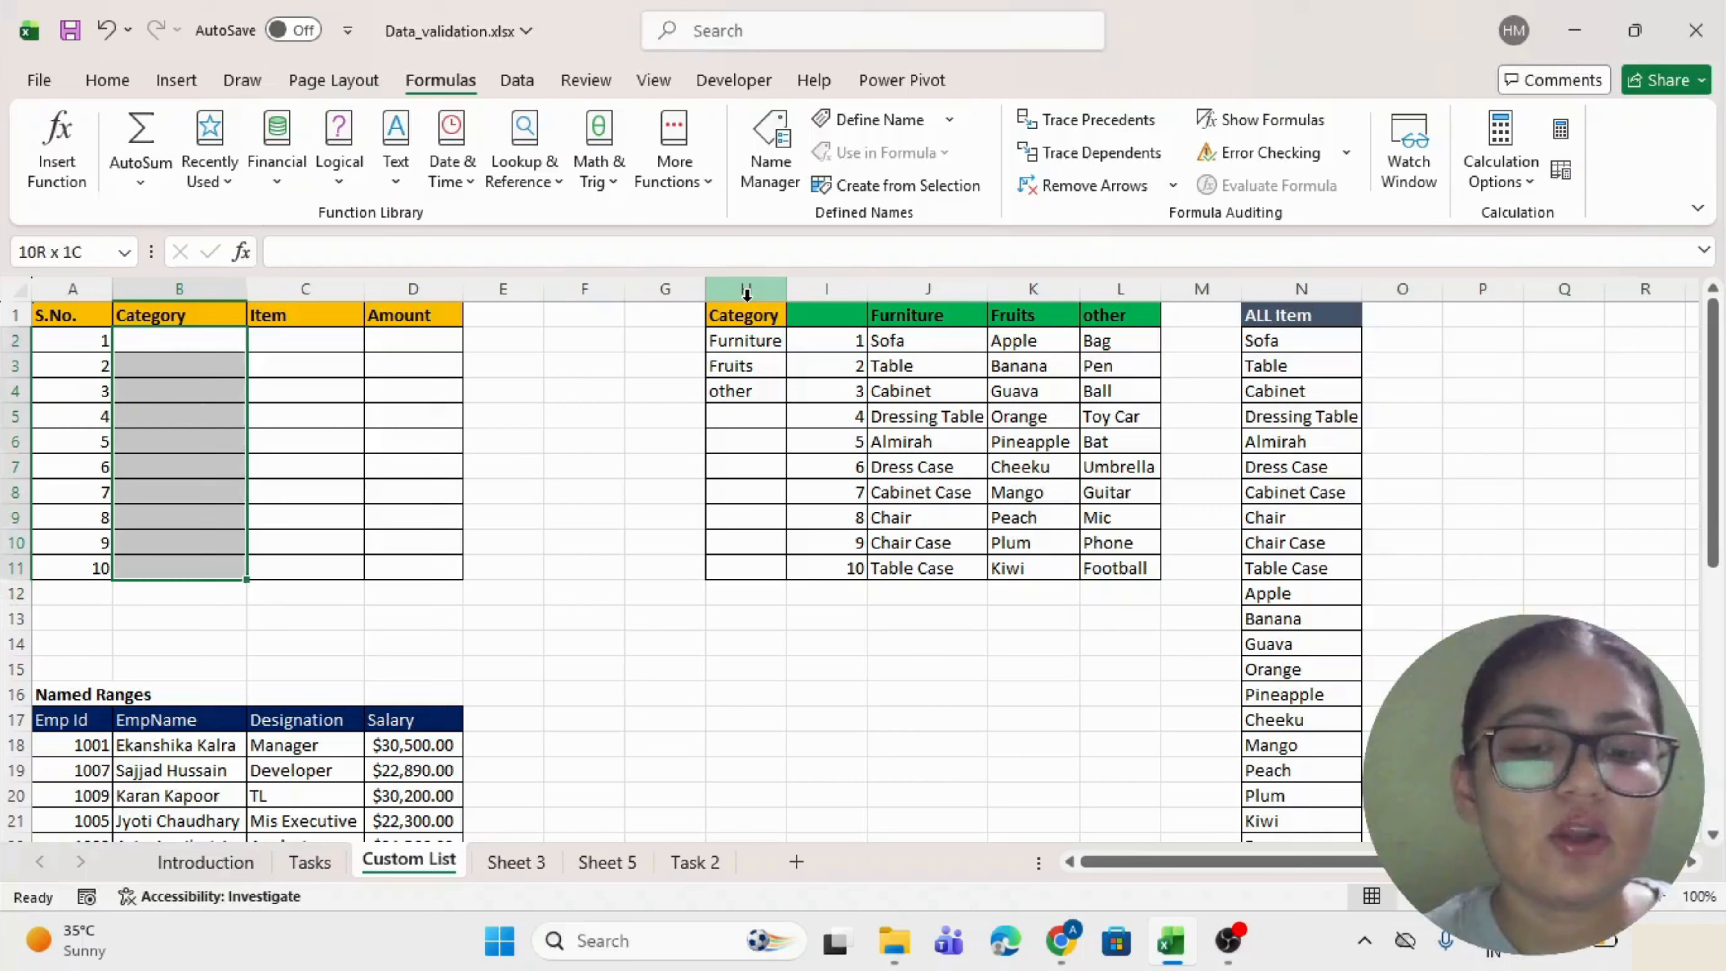
pyautogui.hotkey('alt', 'd')
pyautogui.press('l')
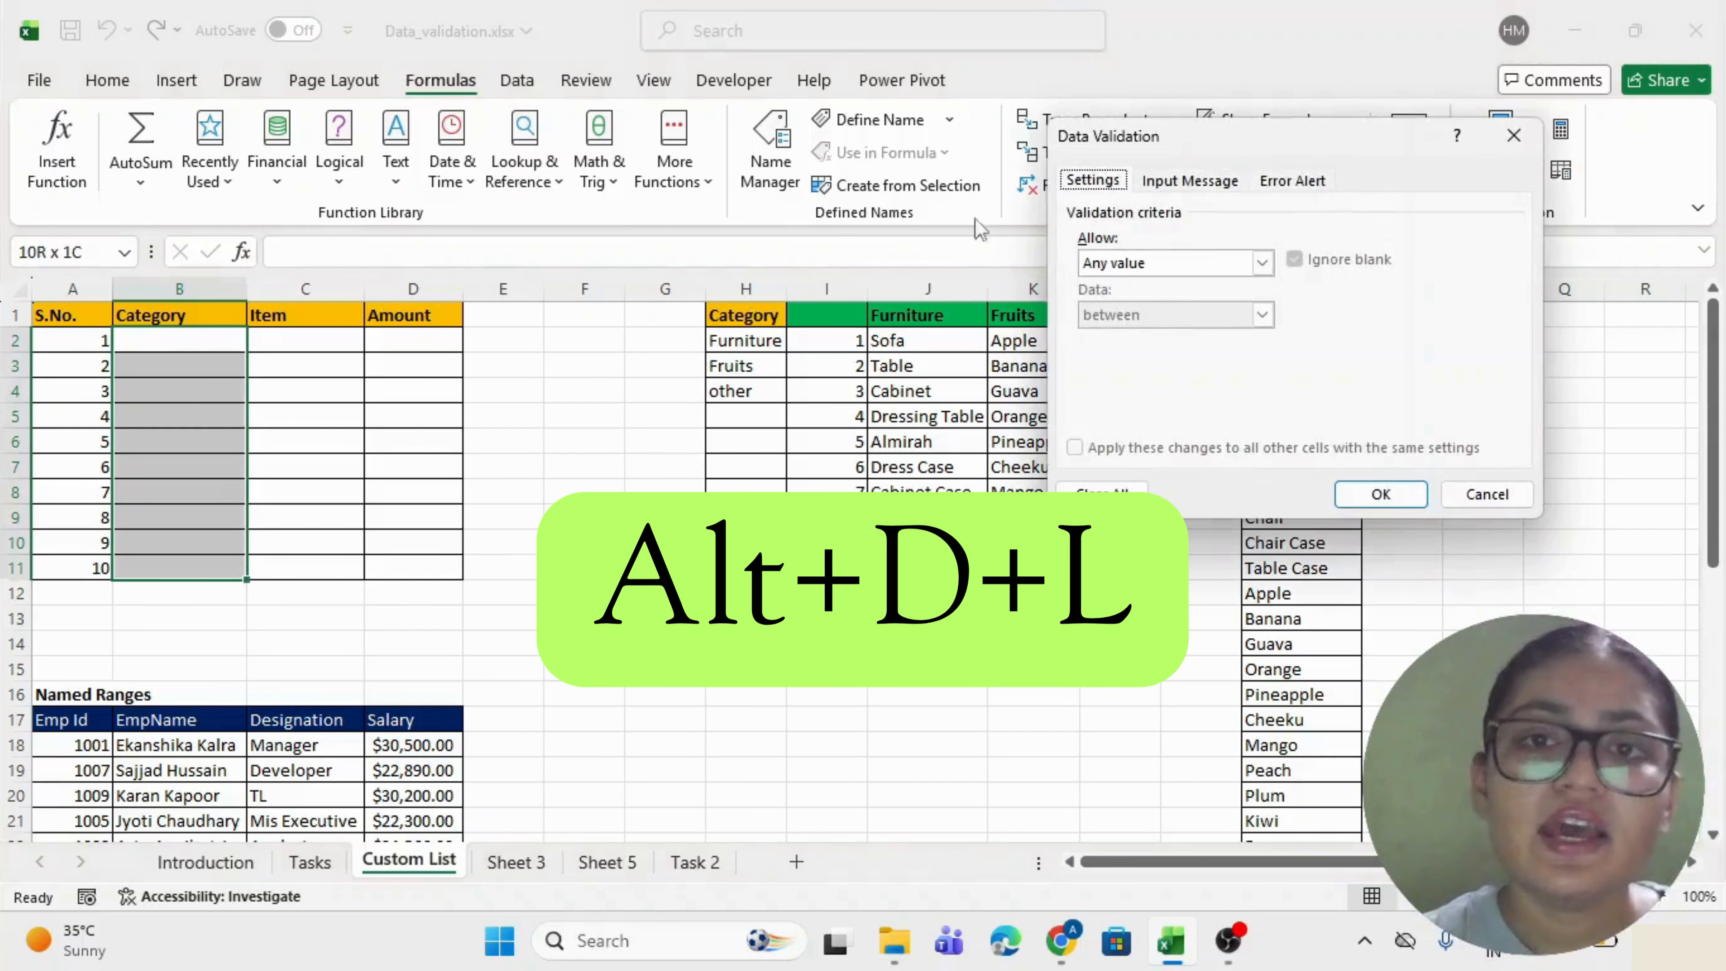
pyautogui.click(1261, 262)
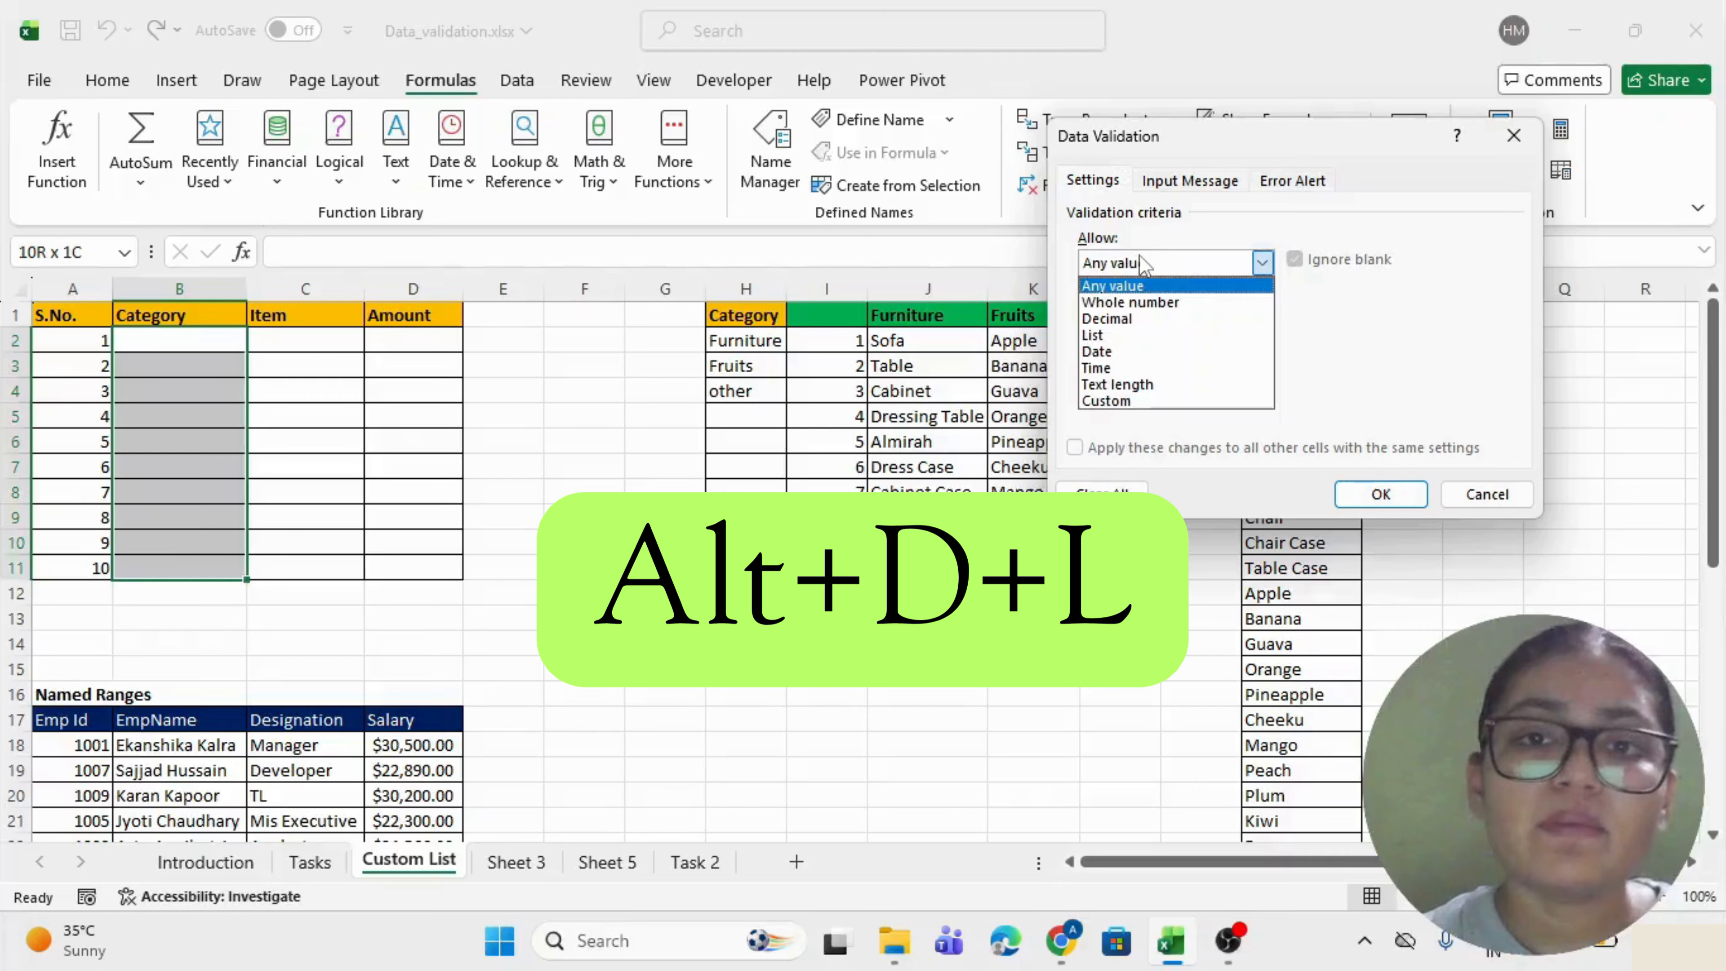
pyautogui.click(1120, 336)
pyautogui.click(1128, 359)
pyautogui.moveTo(754, 339); pyautogui.dragTo(747, 393)
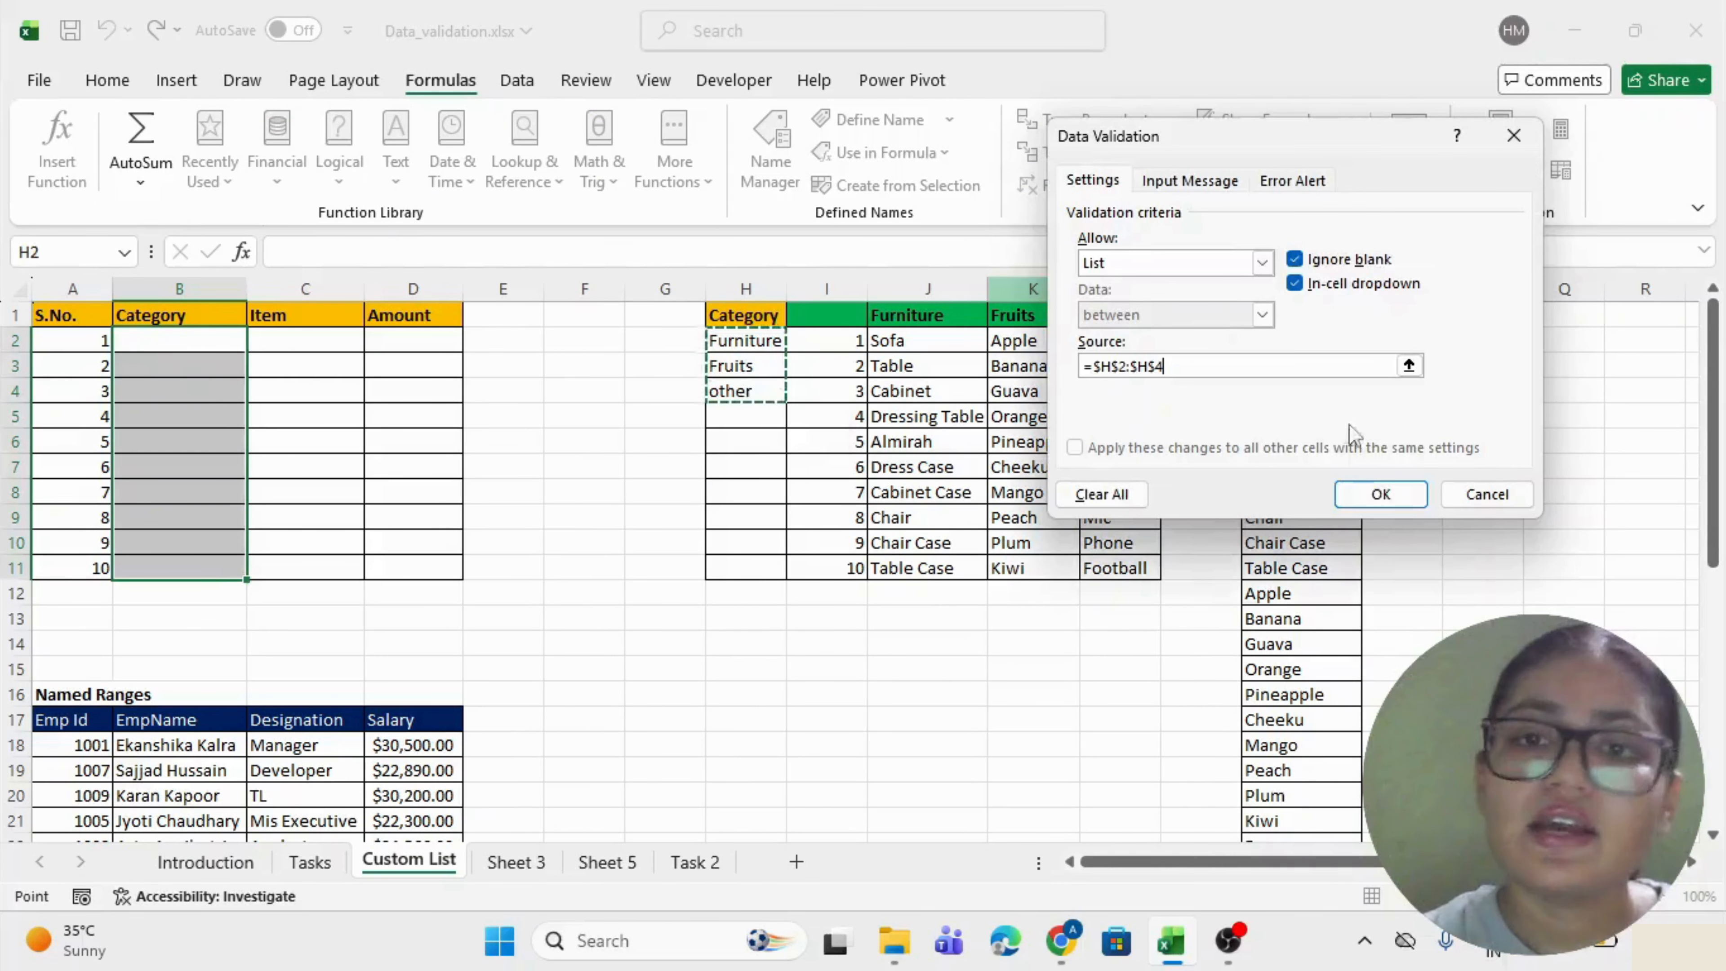
pyautogui.click(1363, 502)
# Pick Furniture from B2's category drop-down.
pyautogui.click(418, 398)
pyautogui.press('Left')
pyautogui.press('Left')
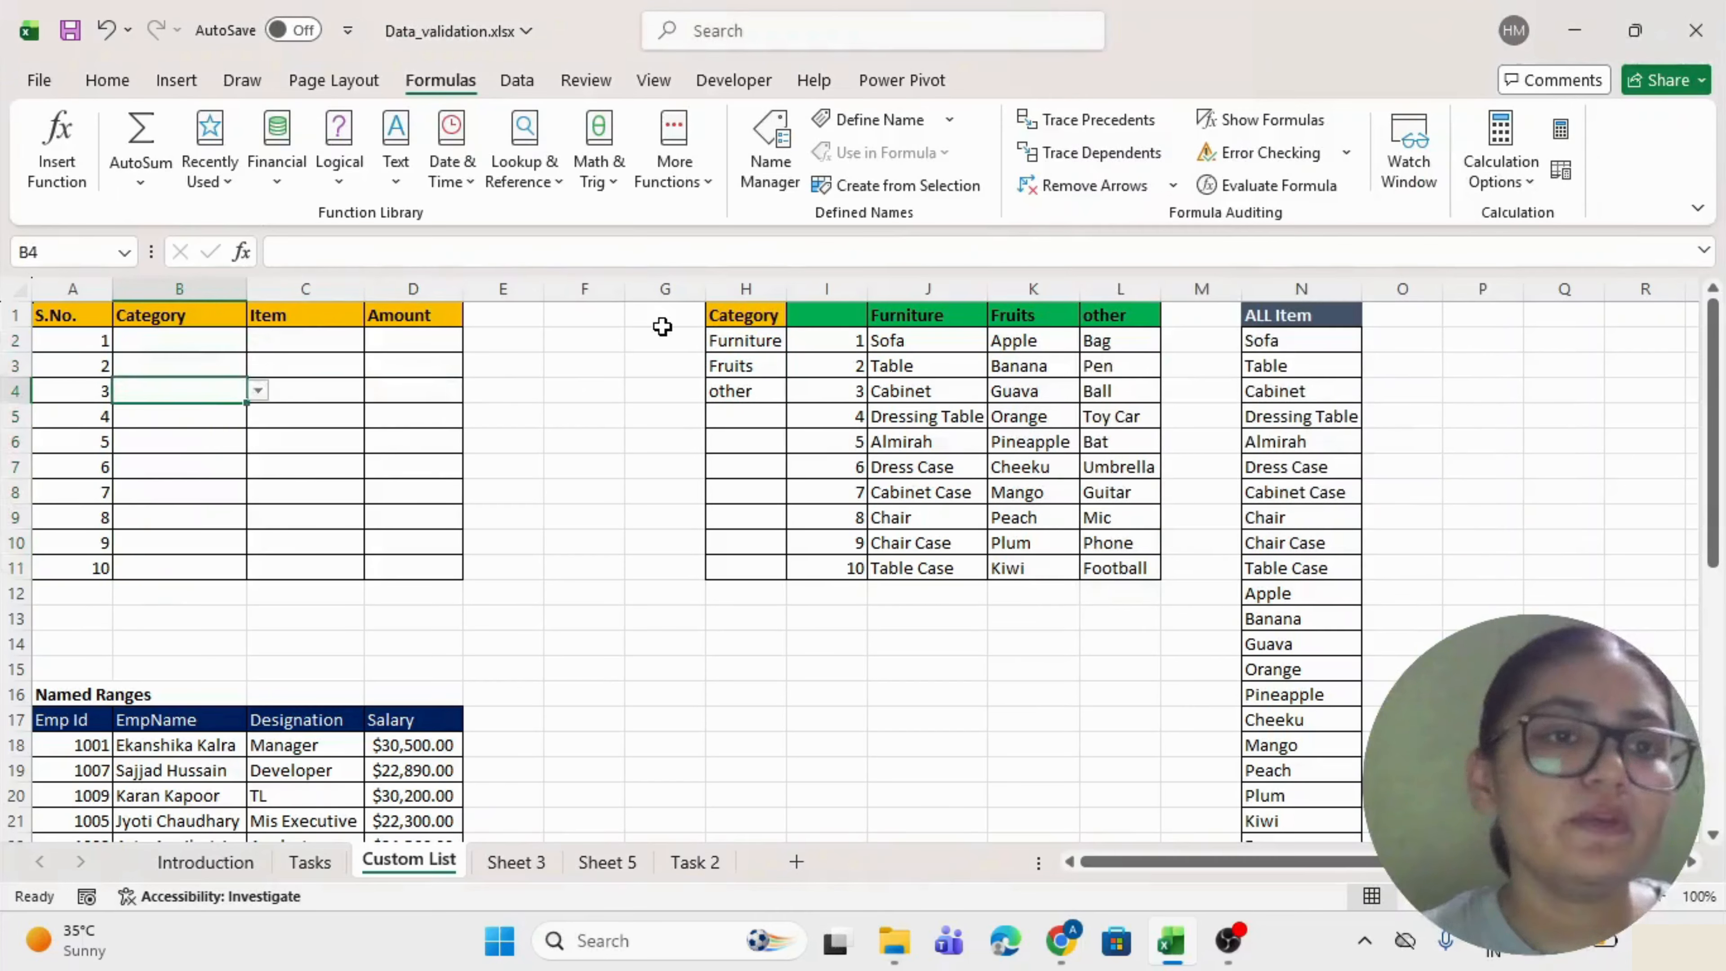
pyautogui.press('Up')
pyautogui.press('Up')
pyautogui.hotkey('alt', 'Down')
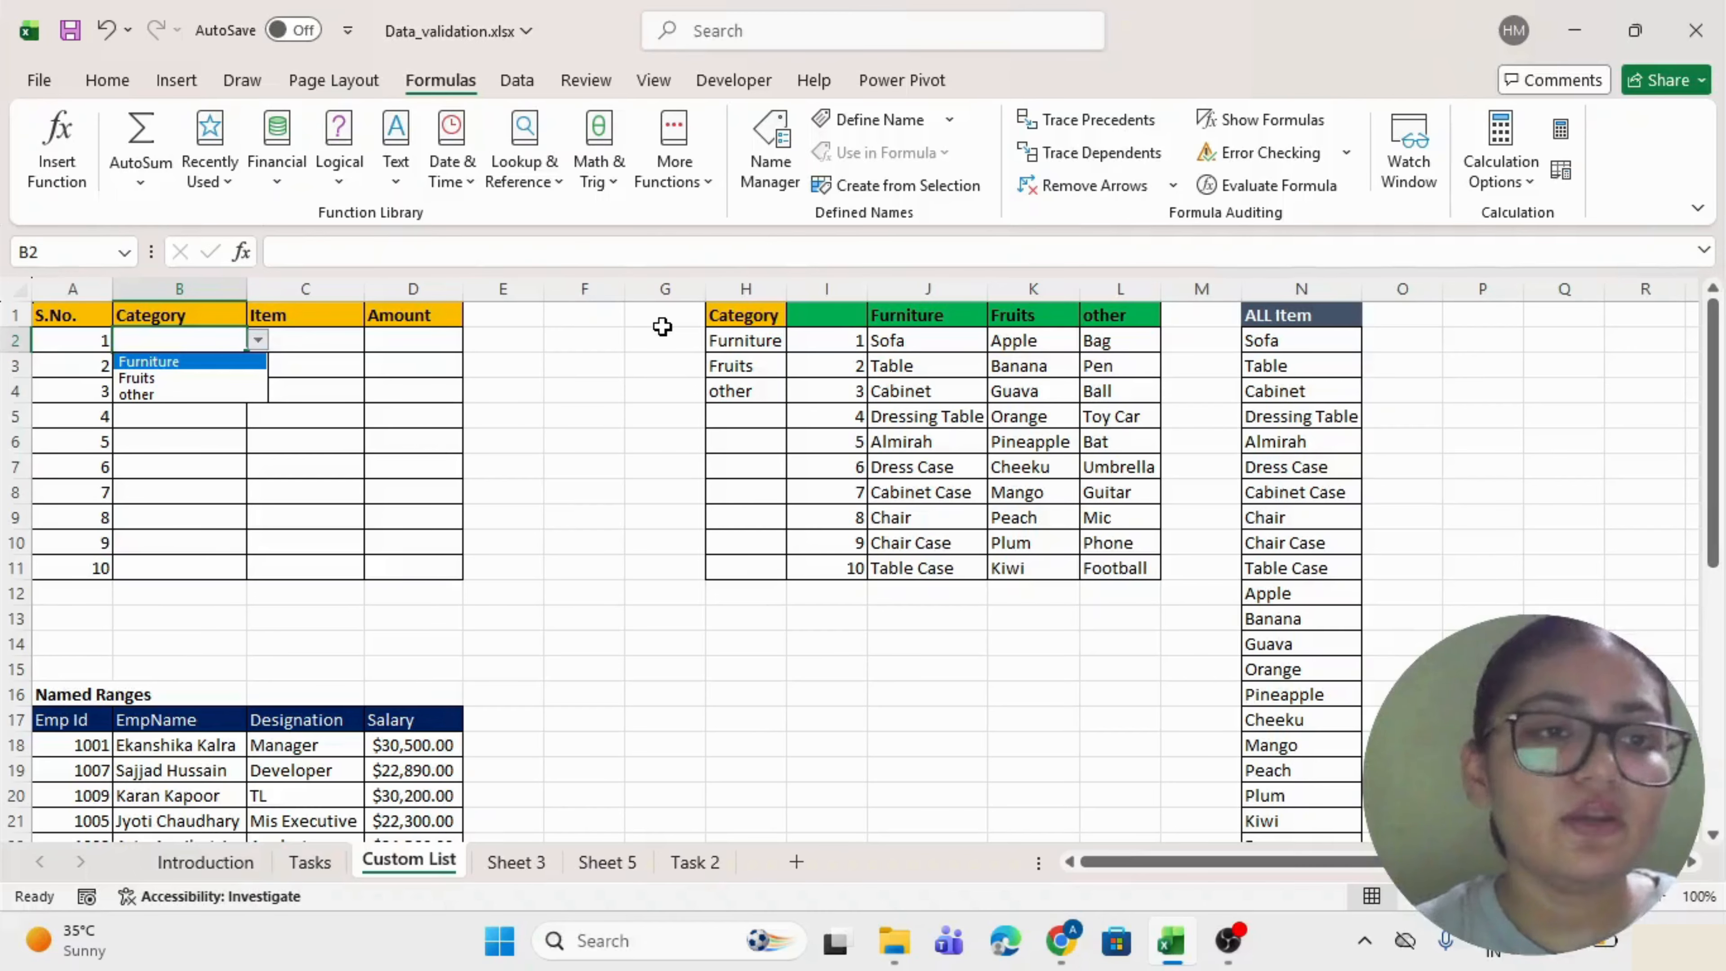
pyautogui.press('Return')
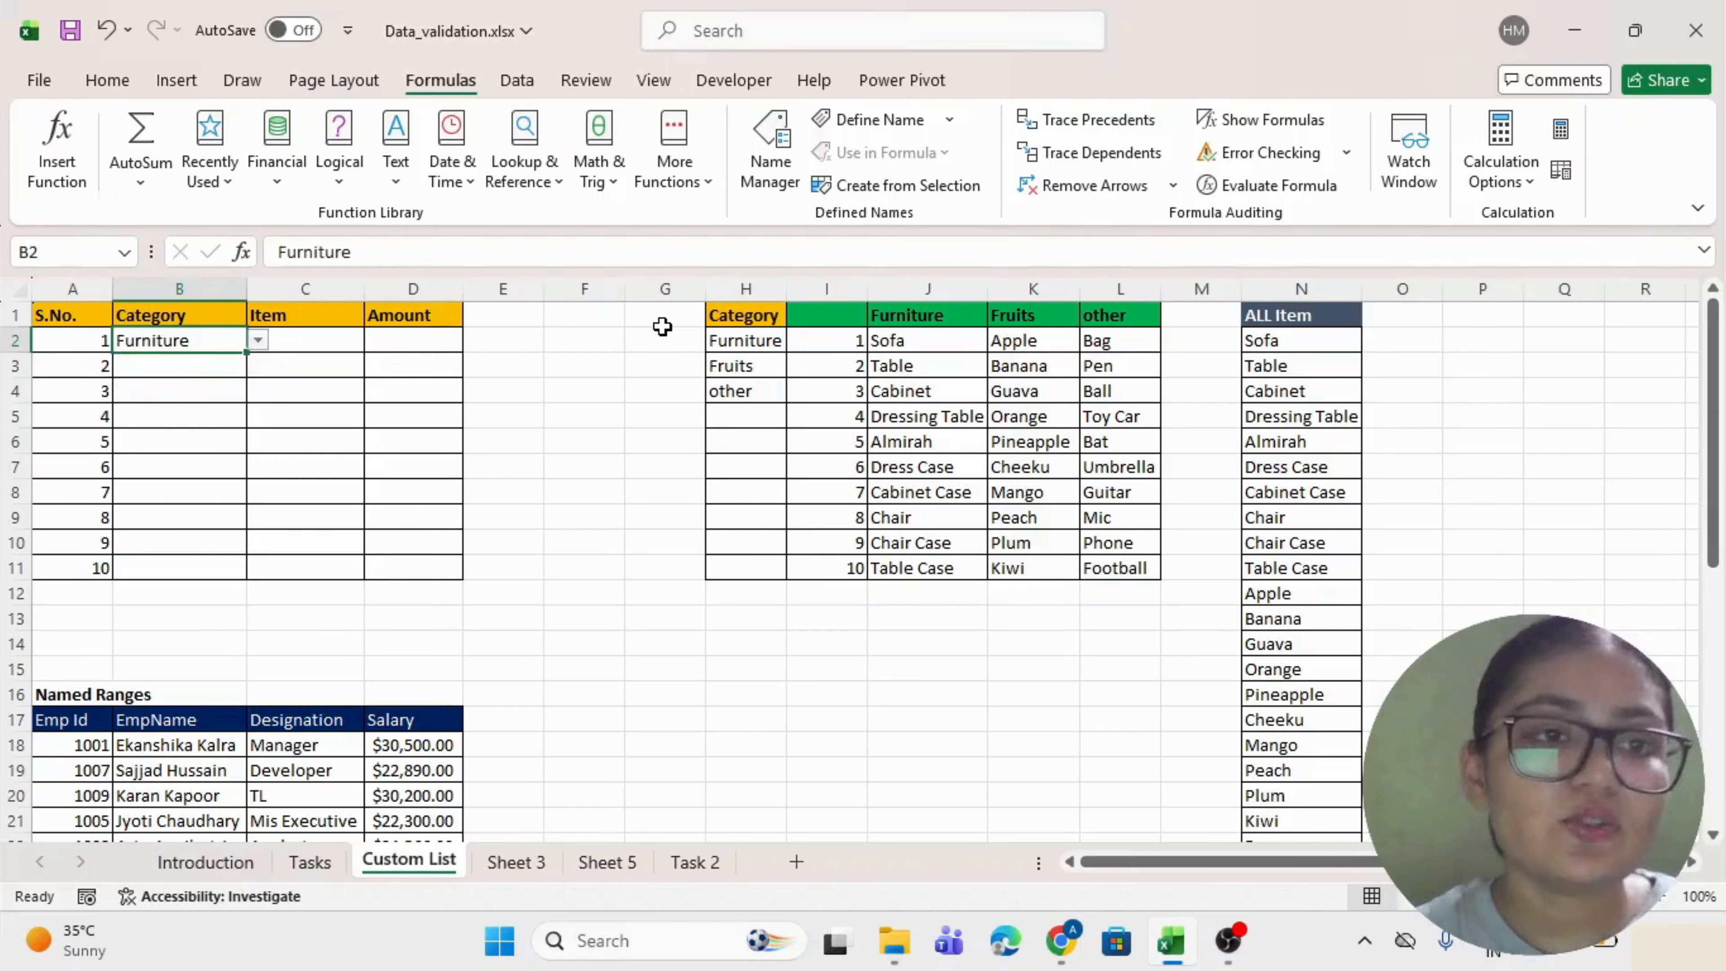
pyautogui.press('Right')
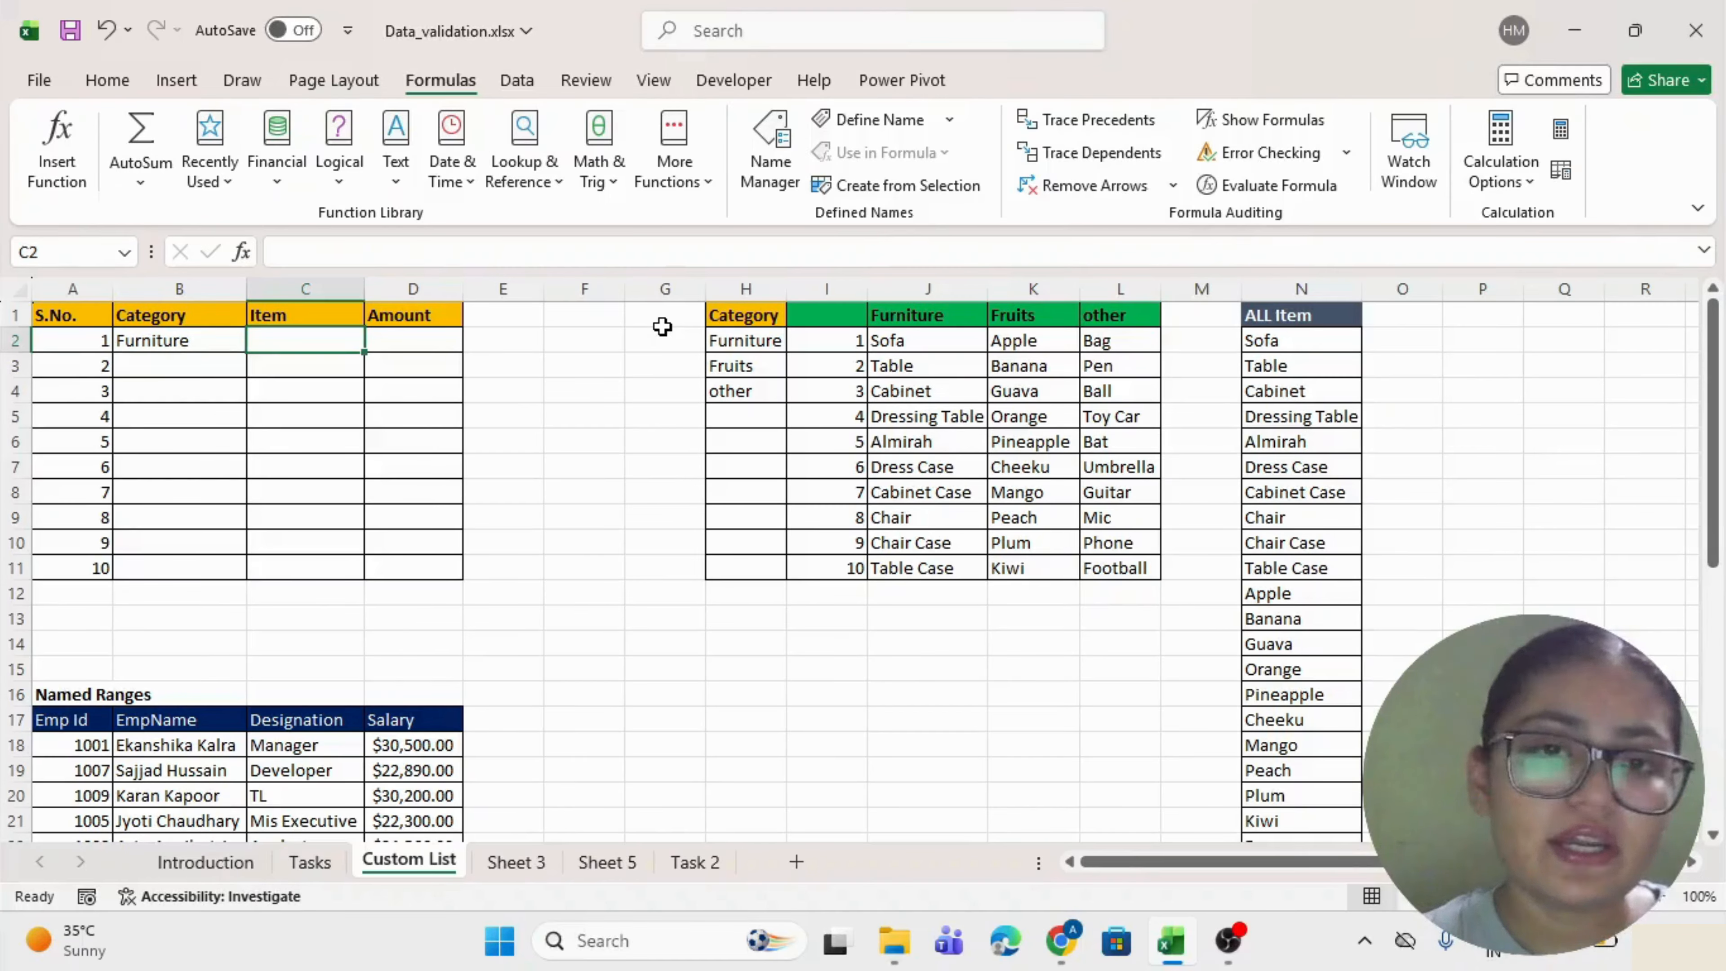
# Inspect the item lists and select the full ALL Item range N2:N31.
pyautogui.moveTo(905, 343); pyautogui.dragTo(915, 561)
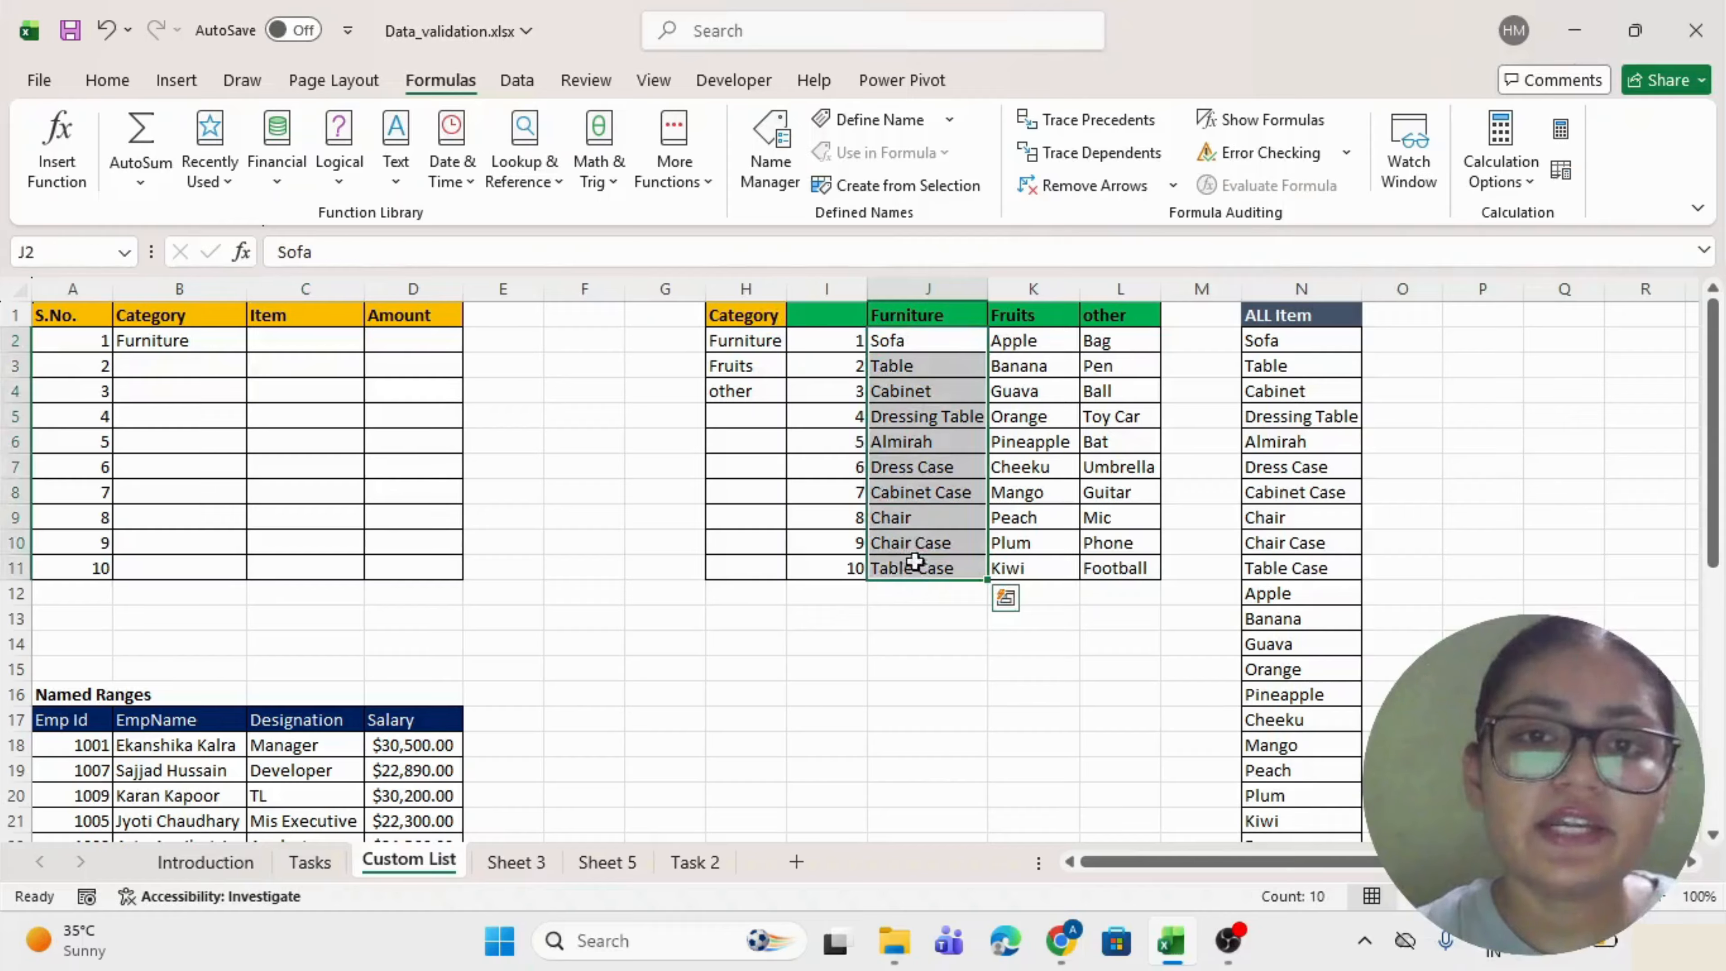
pyautogui.click(1016, 340)
pyautogui.click(1123, 343)
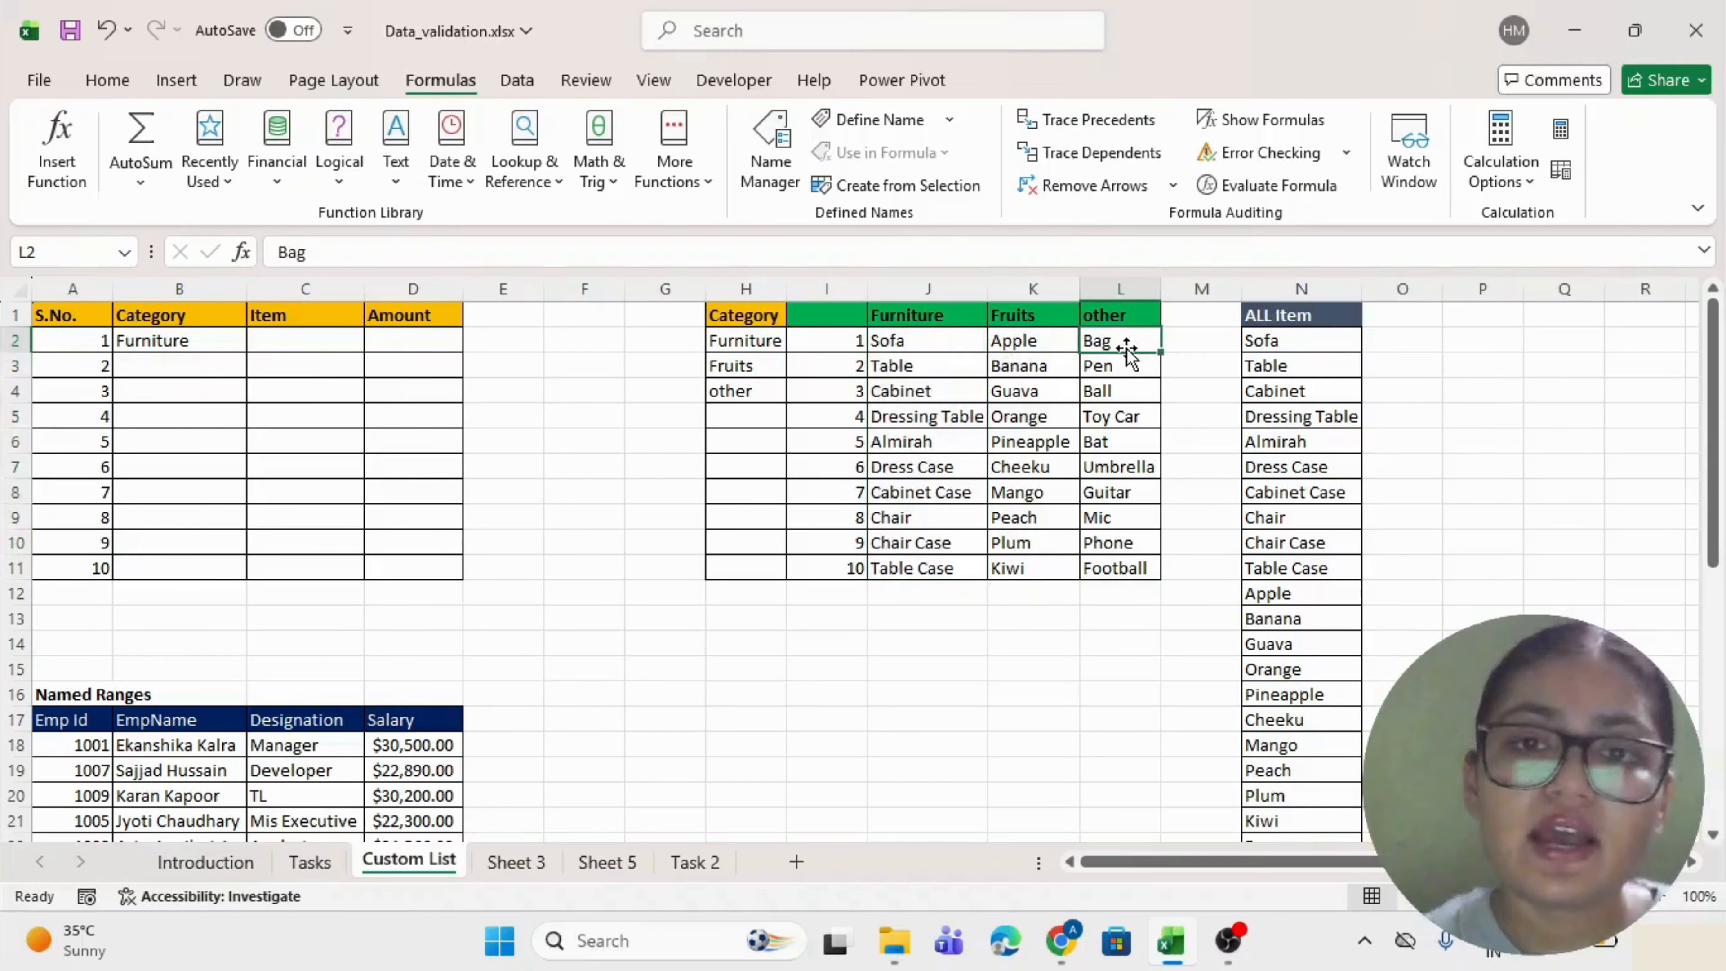
pyautogui.click(1348, 338)
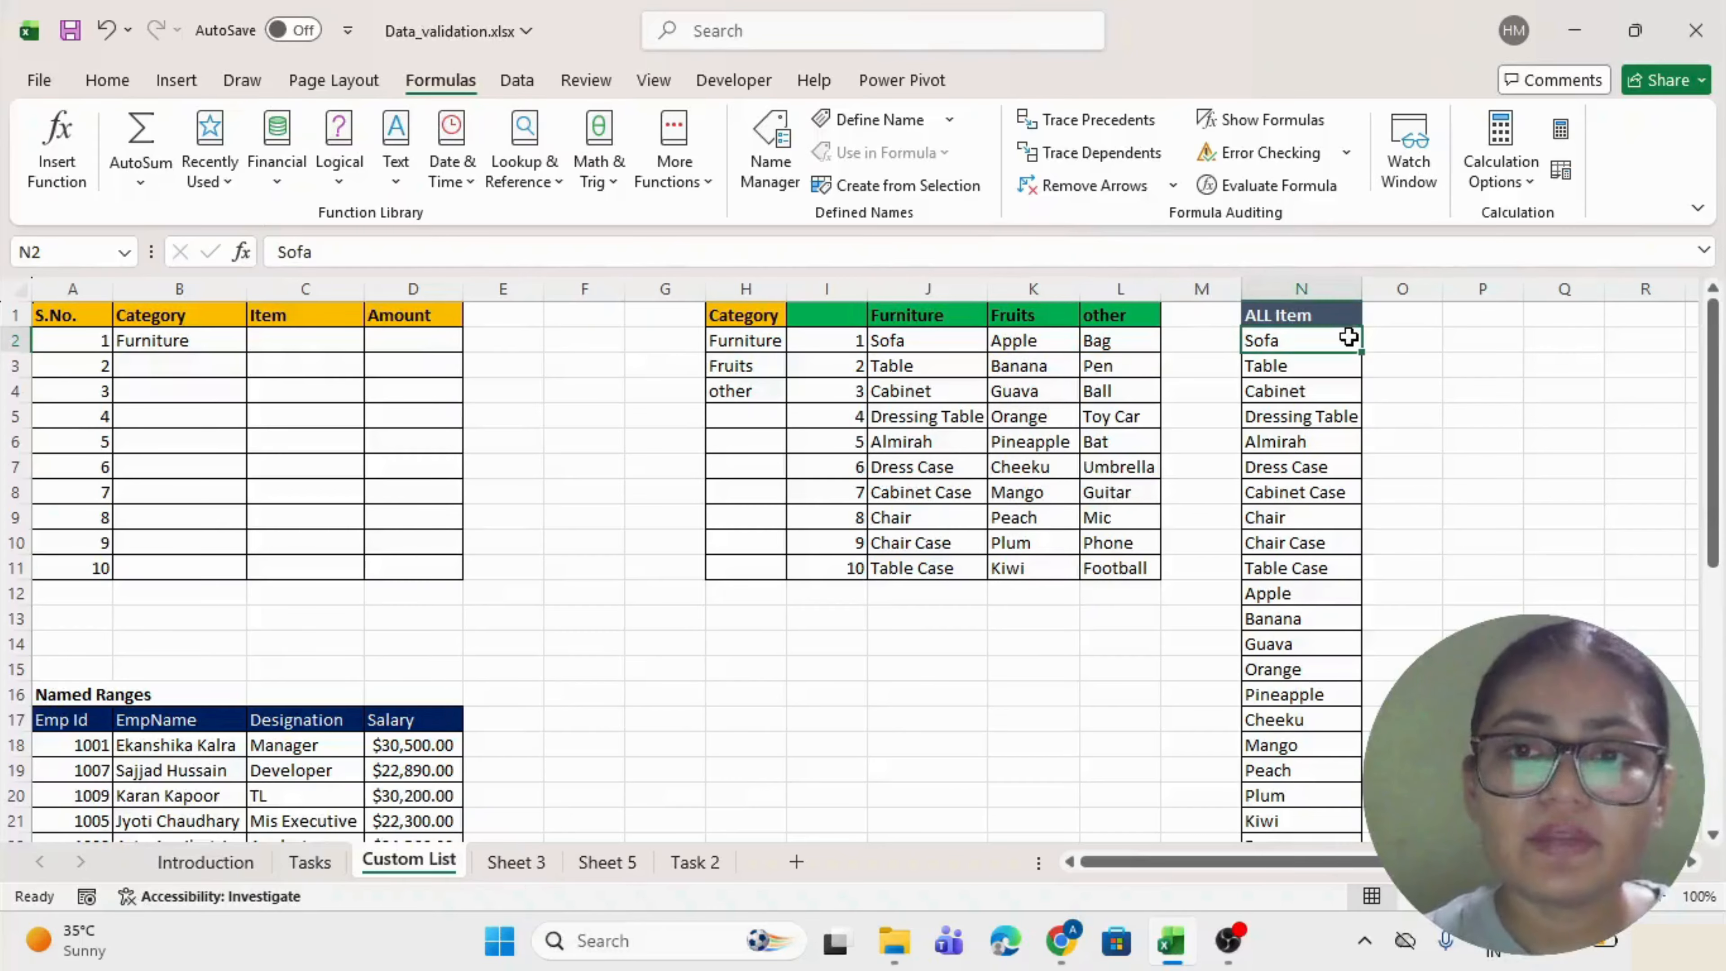
pyautogui.hotkey('ctrl', 'shift', 'Down')
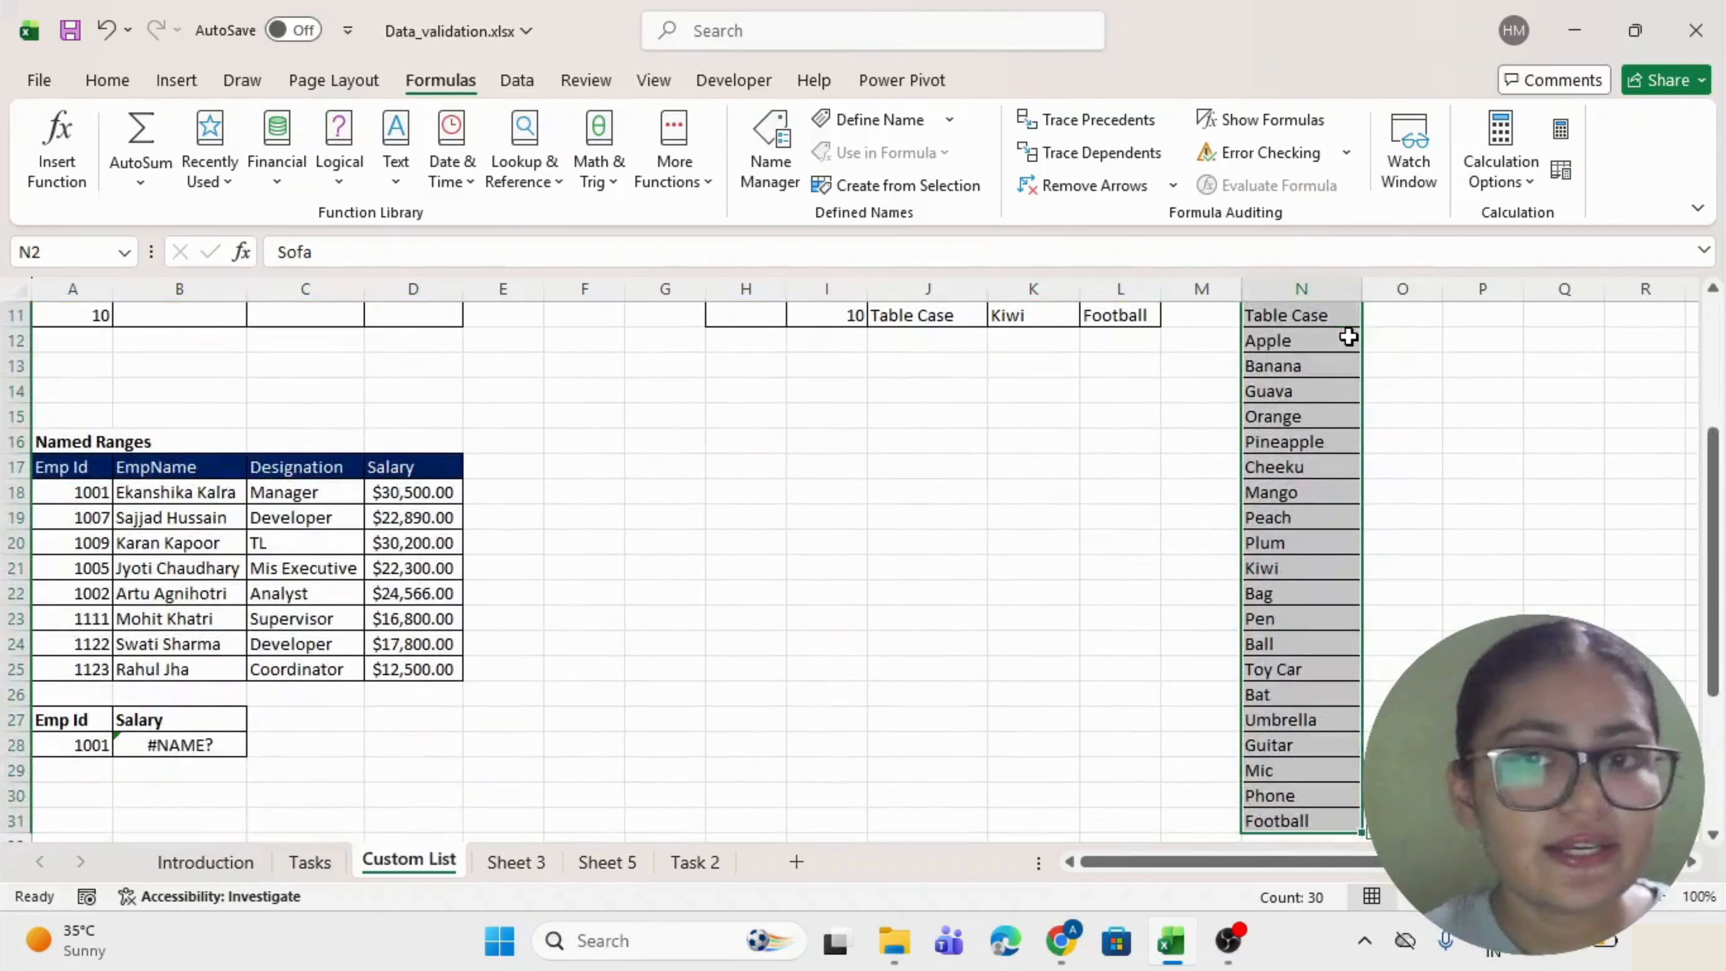
pyautogui.scroll(3, 1321, 332)
# Apply a list validation to C2:C11 with source $N$2:$N$31.
pyautogui.moveTo(289, 344); pyautogui.dragTo(281, 577)
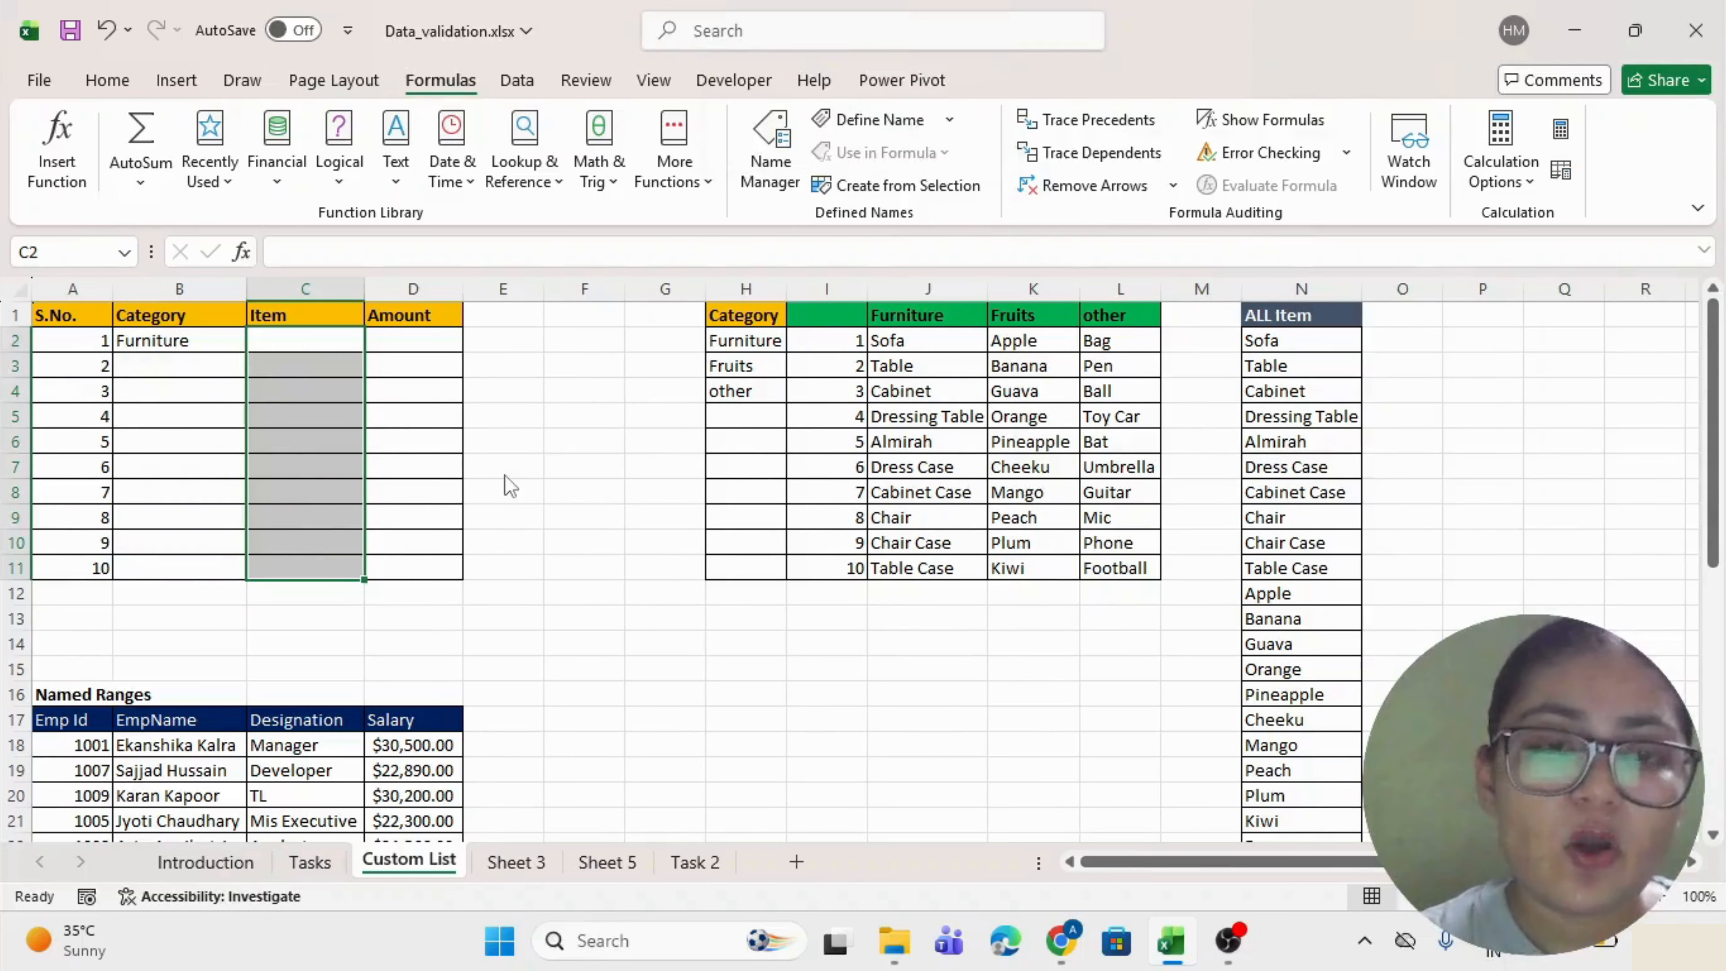
pyautogui.hotkey('alt', 'a')
pyautogui.press('v')
pyautogui.press('v')
pyautogui.moveTo(1174, 143); pyautogui.dragTo(723, 180)
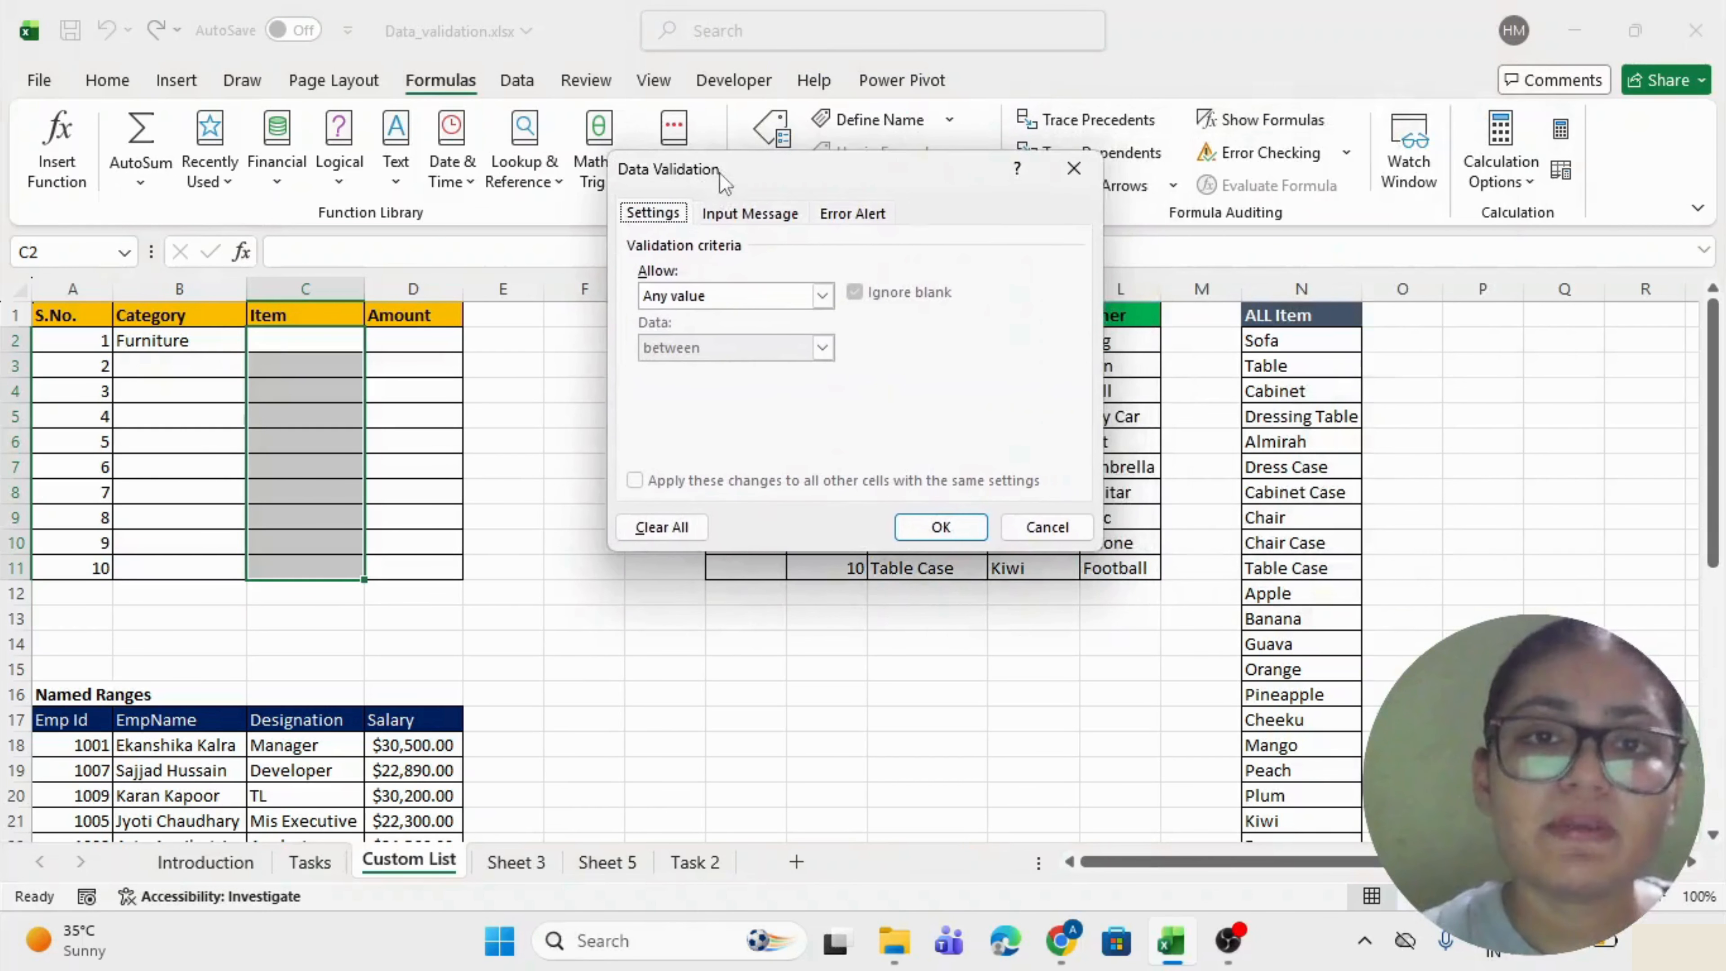
pyautogui.click(822, 295)
pyautogui.click(722, 367)
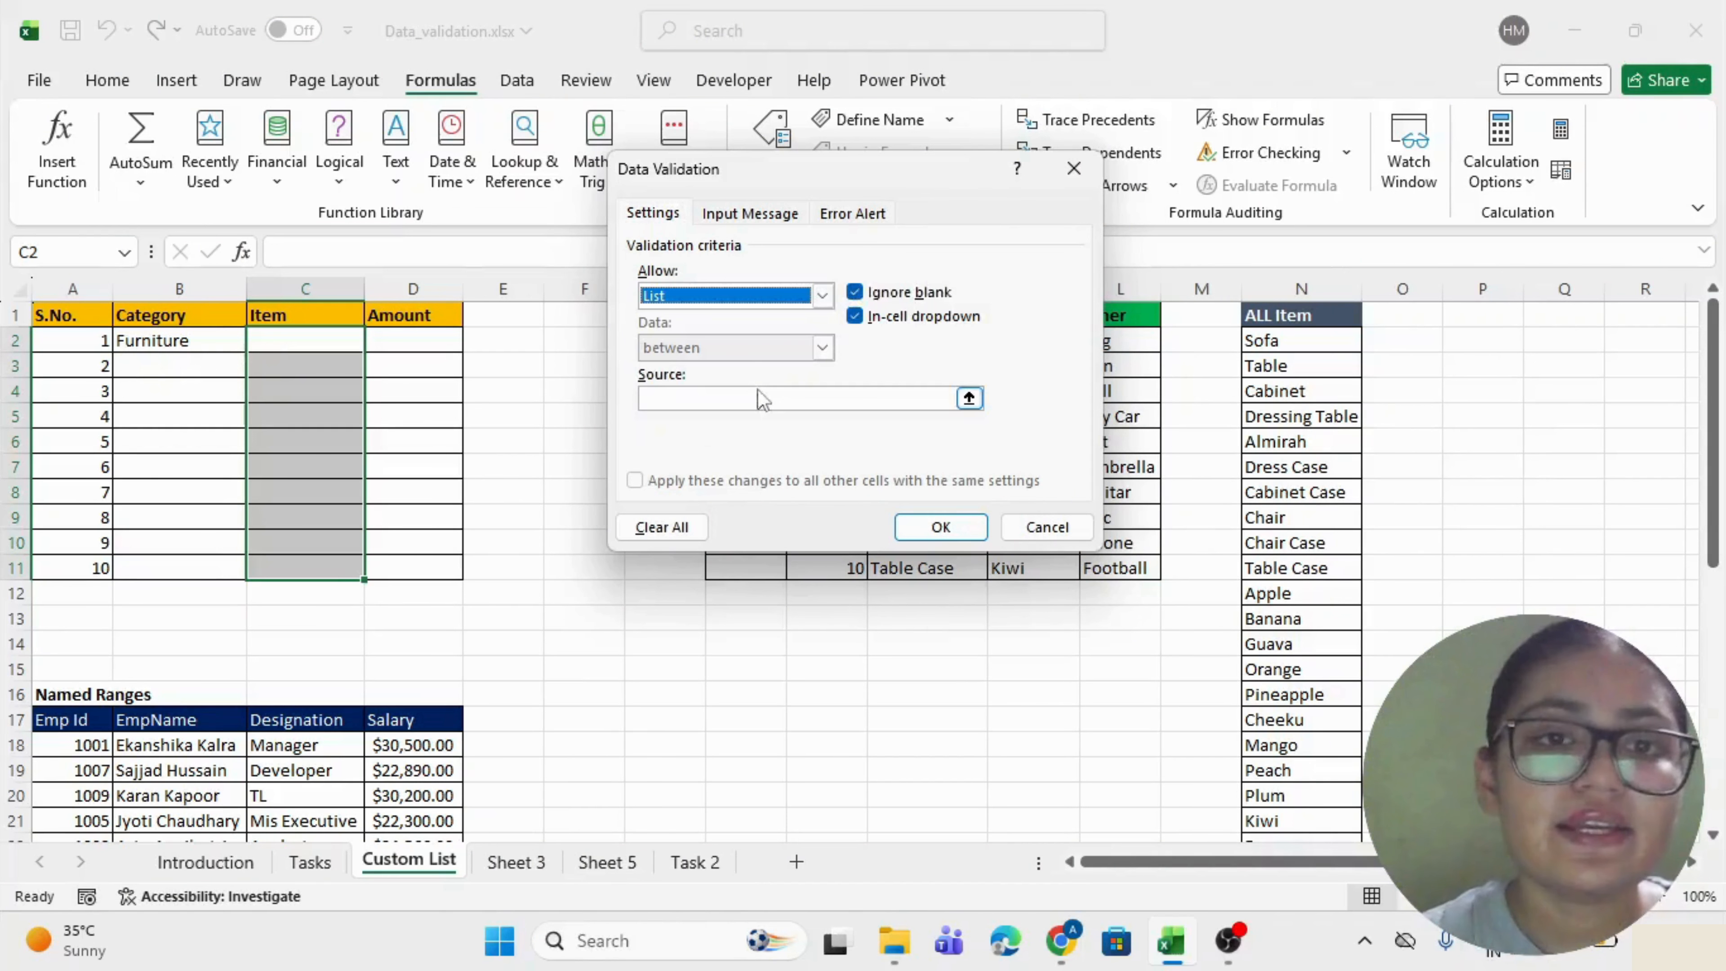
pyautogui.click(762, 400)
pyautogui.click(1270, 340)
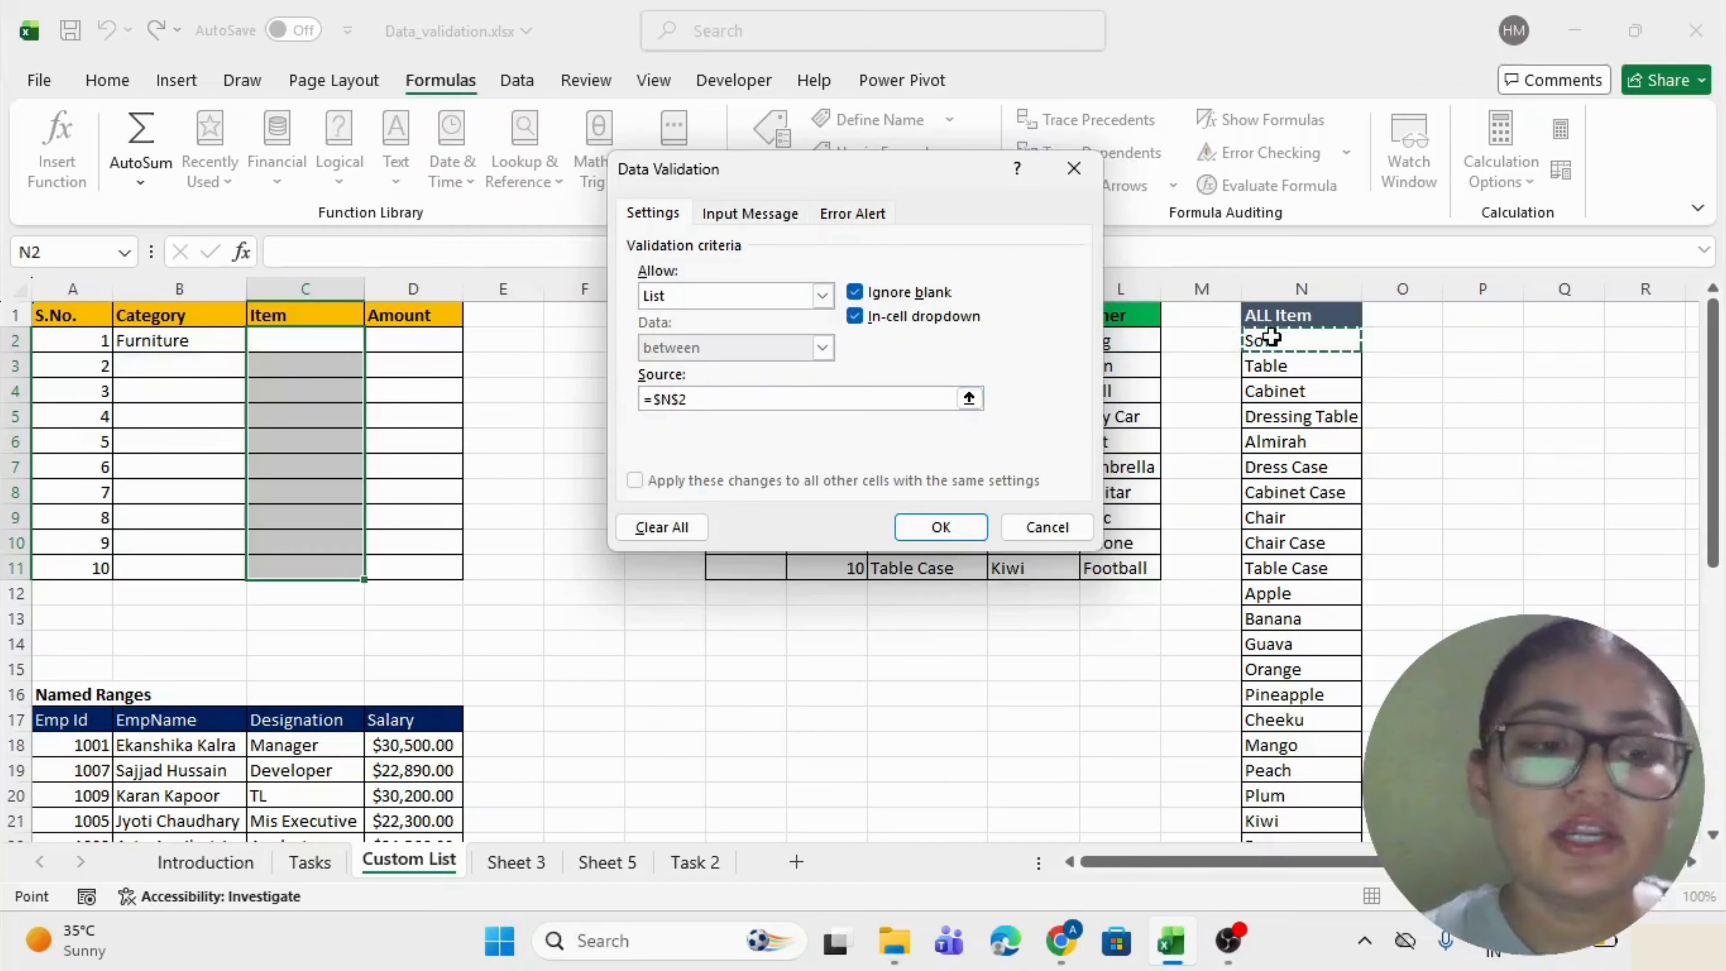
pyautogui.hotkey('ctrl', 'shift', 'Down')
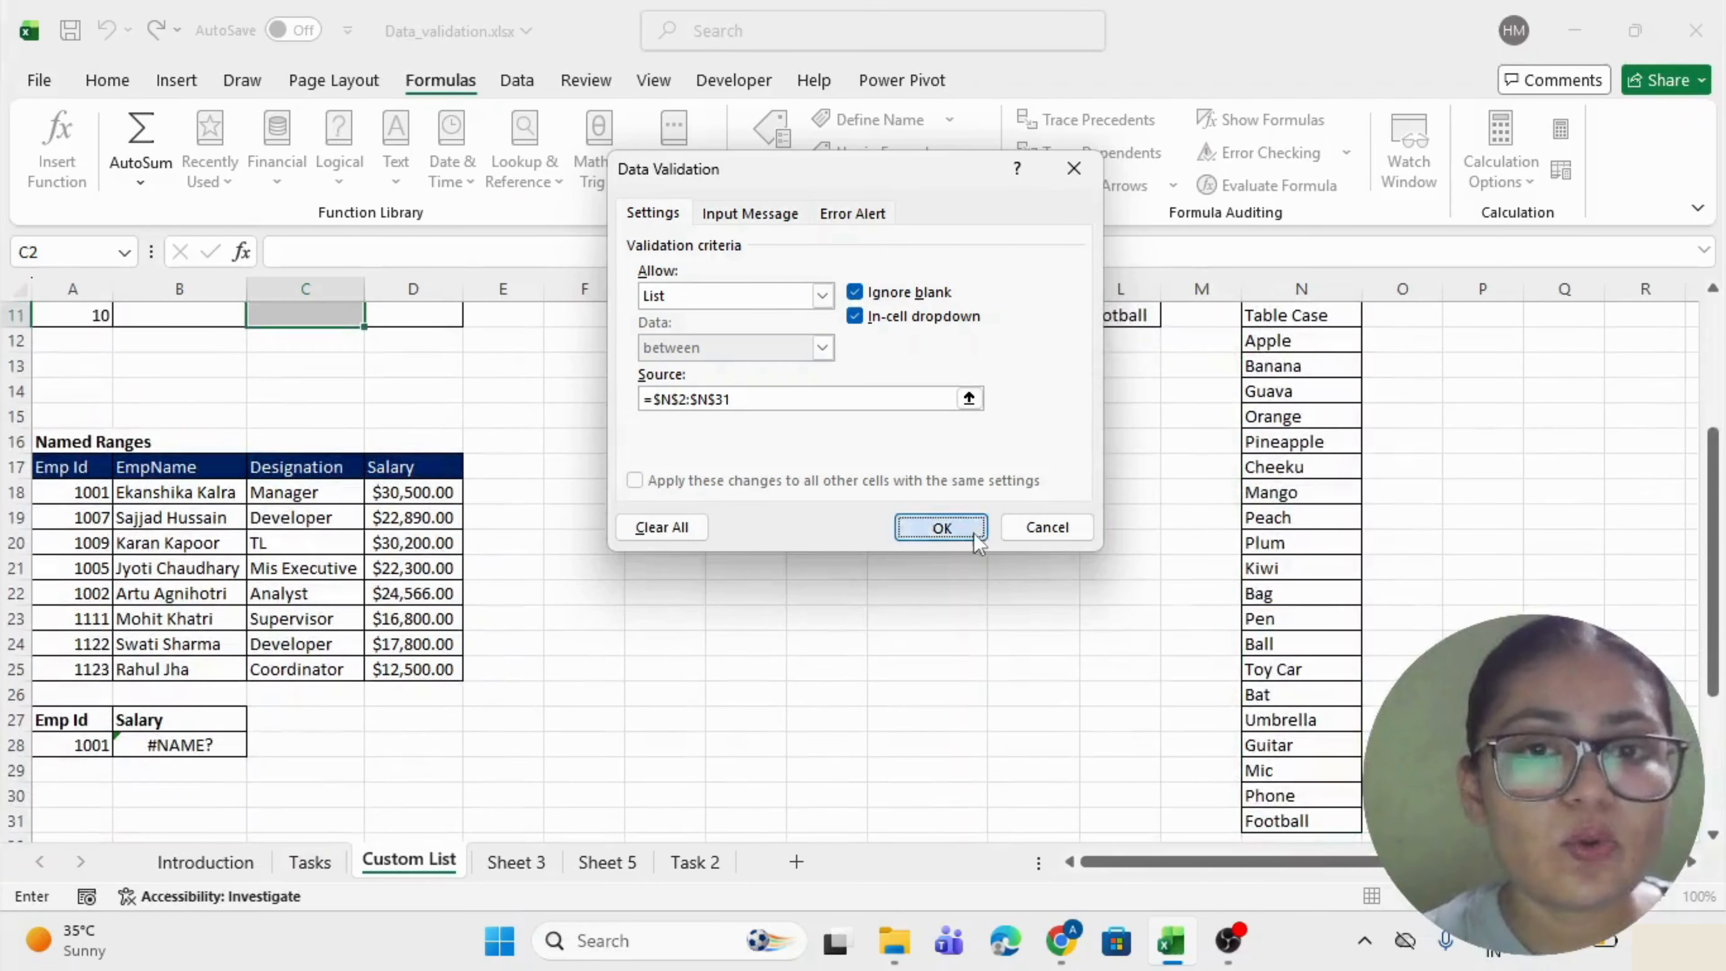
pyautogui.click(941, 527)
pyautogui.scroll(4, 975, 531)
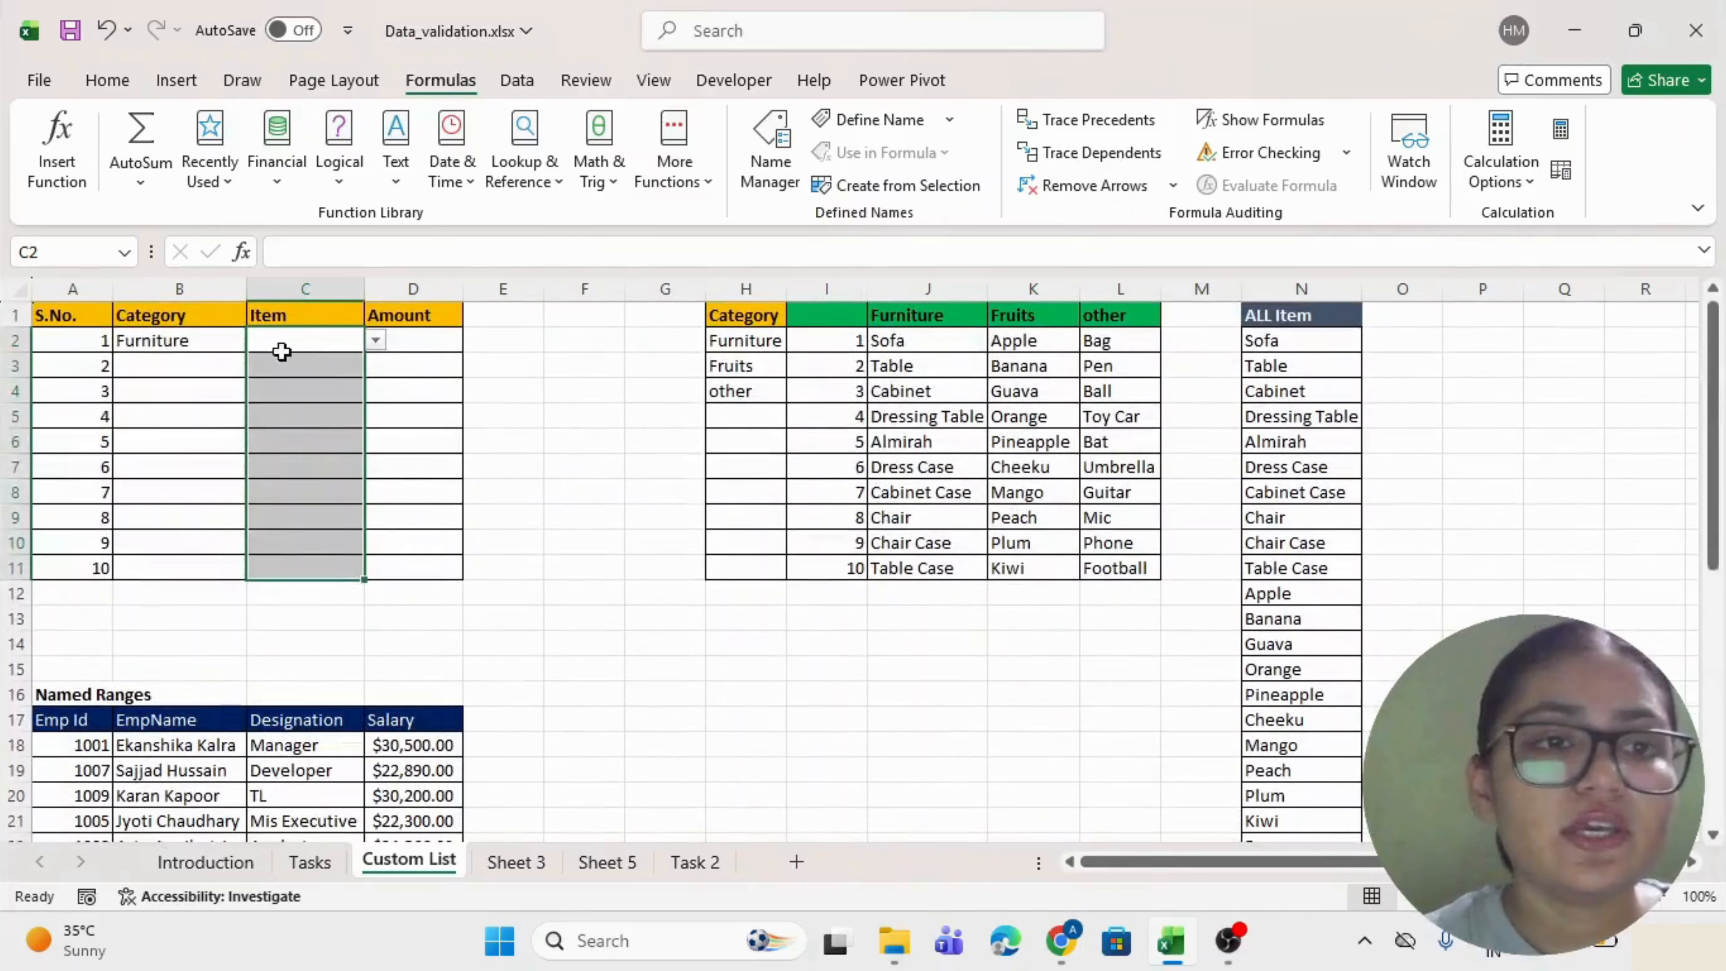
# Browse C2's item drop-down from Sofa to Football without choosing.
pyautogui.click(282, 351)
pyautogui.hotkey('alt', 'Down')
pyautogui.press('Down')
pyautogui.press('Down')
pyautogui.press('Down')
pyautogui.press('Down')
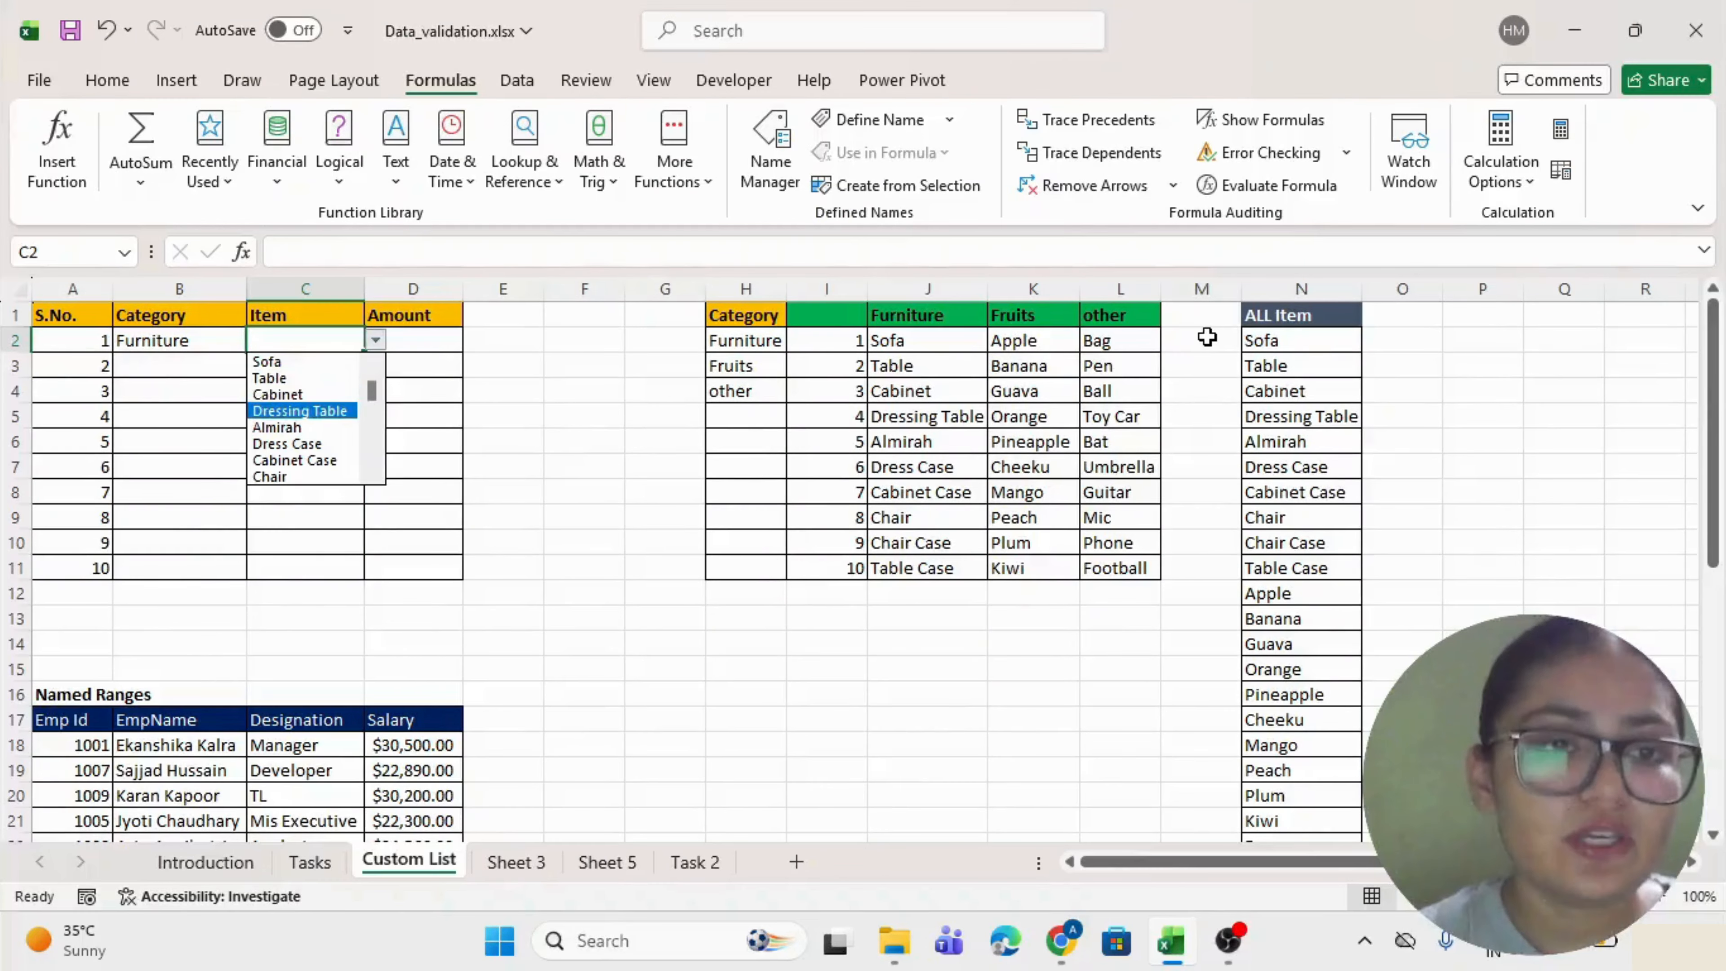
pyautogui.press('Down')
pyautogui.press('Down')
pyautogui.press('Down')
pyautogui.press('Down')
pyautogui.press('Down')
pyautogui.press('Down')
pyautogui.press('Down')
pyautogui.press('Down')
pyautogui.press('Down')
pyautogui.press('Down')
pyautogui.press('Down')
pyautogui.press('Down')
pyautogui.press('Down')
pyautogui.press('Down')
pyautogui.press('Down')
pyautogui.press('Down')
pyautogui.press('Down')
pyautogui.press('Down')
pyautogui.press('Down')
pyautogui.press('Down')
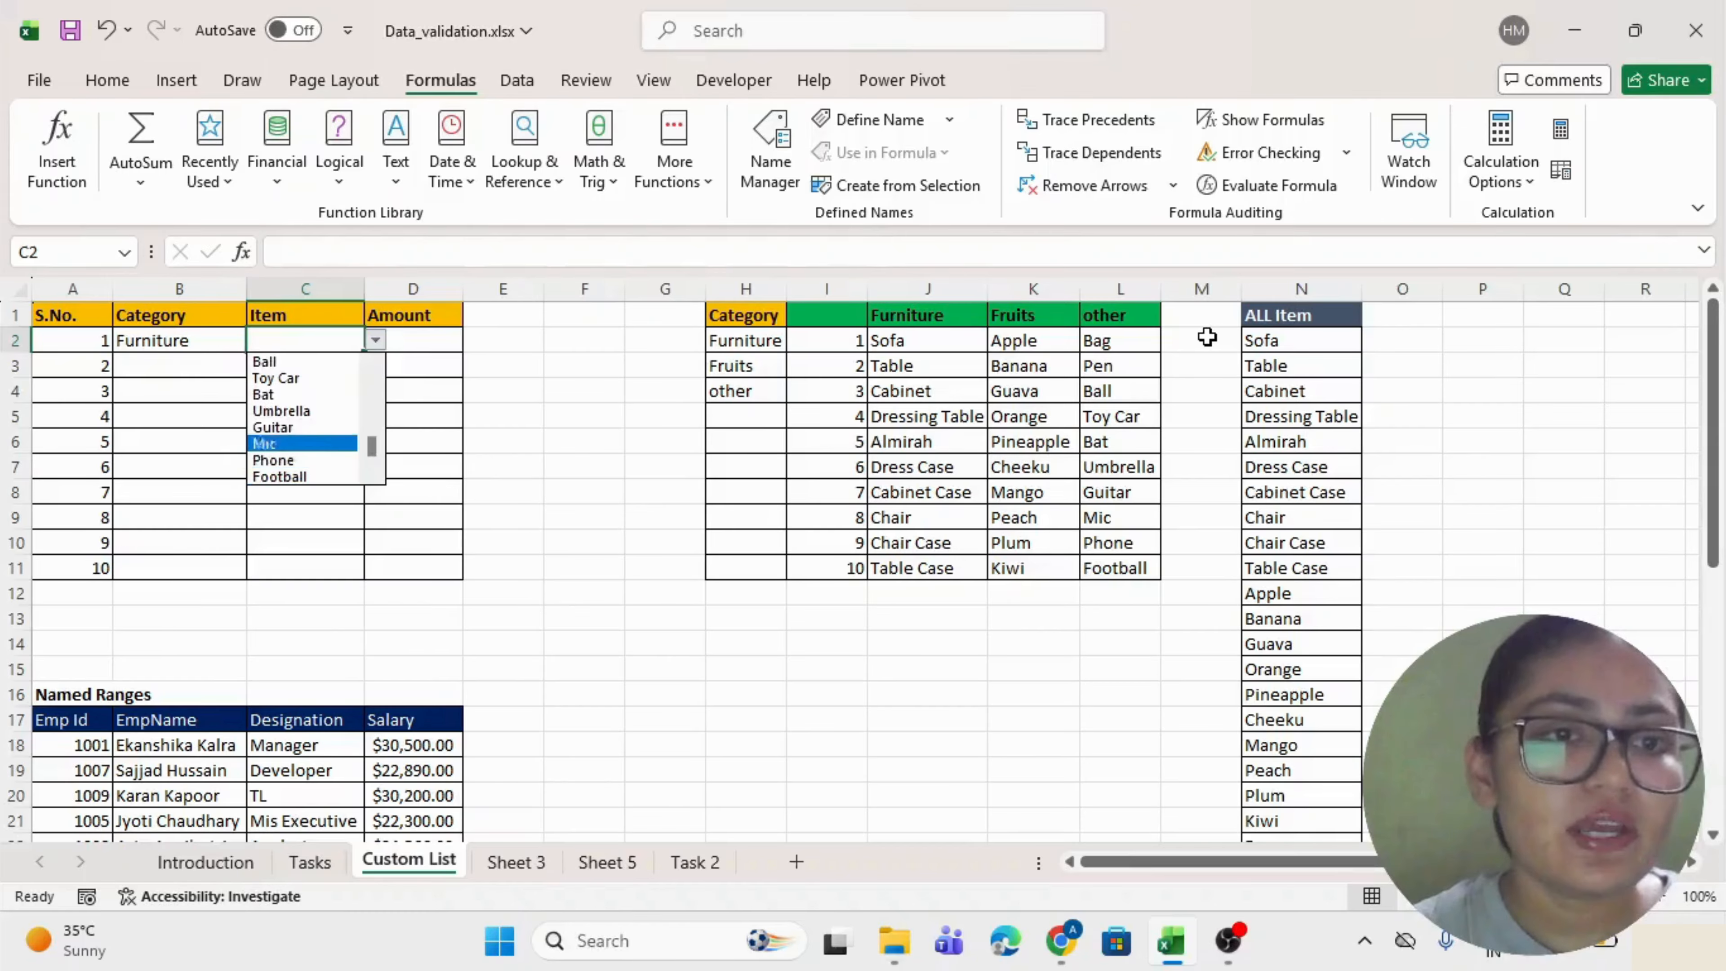
pyautogui.press('Up')
pyautogui.press('Up')
pyautogui.press('Up')
pyautogui.press('Up')
pyautogui.press('Up')
pyautogui.press('Up')
pyautogui.press('Up')
pyautogui.press('Up')
pyautogui.press('Up')
pyautogui.press('Up')
pyautogui.press('Up')
pyautogui.press('Up')
pyautogui.press('Up')
pyautogui.press('Up')
pyautogui.press('Up')
pyautogui.press('Up')
pyautogui.press('Up')
pyautogui.press('Up')
pyautogui.press('Up')
pyautogui.press('Up')
pyautogui.press('Escape')
# Set B2 to Fruits and check C2's item list still shows every item.
pyautogui.press('Left')
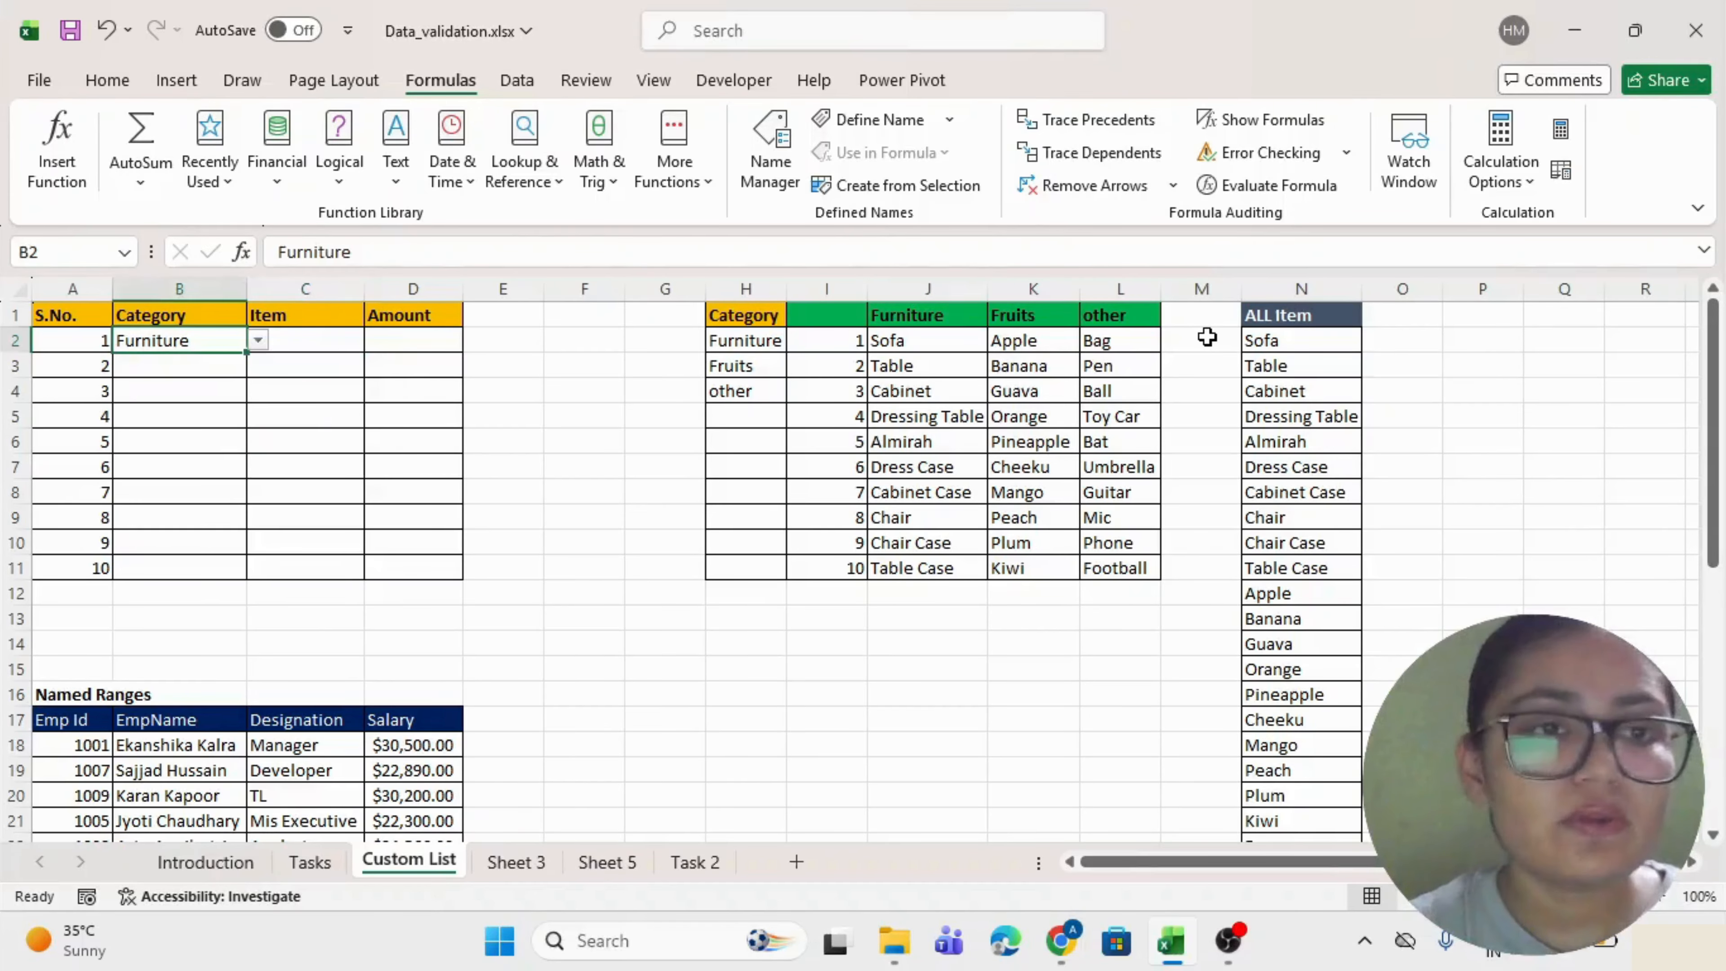
pyautogui.hotkey('alt', 'Down')
pyautogui.press('Down')
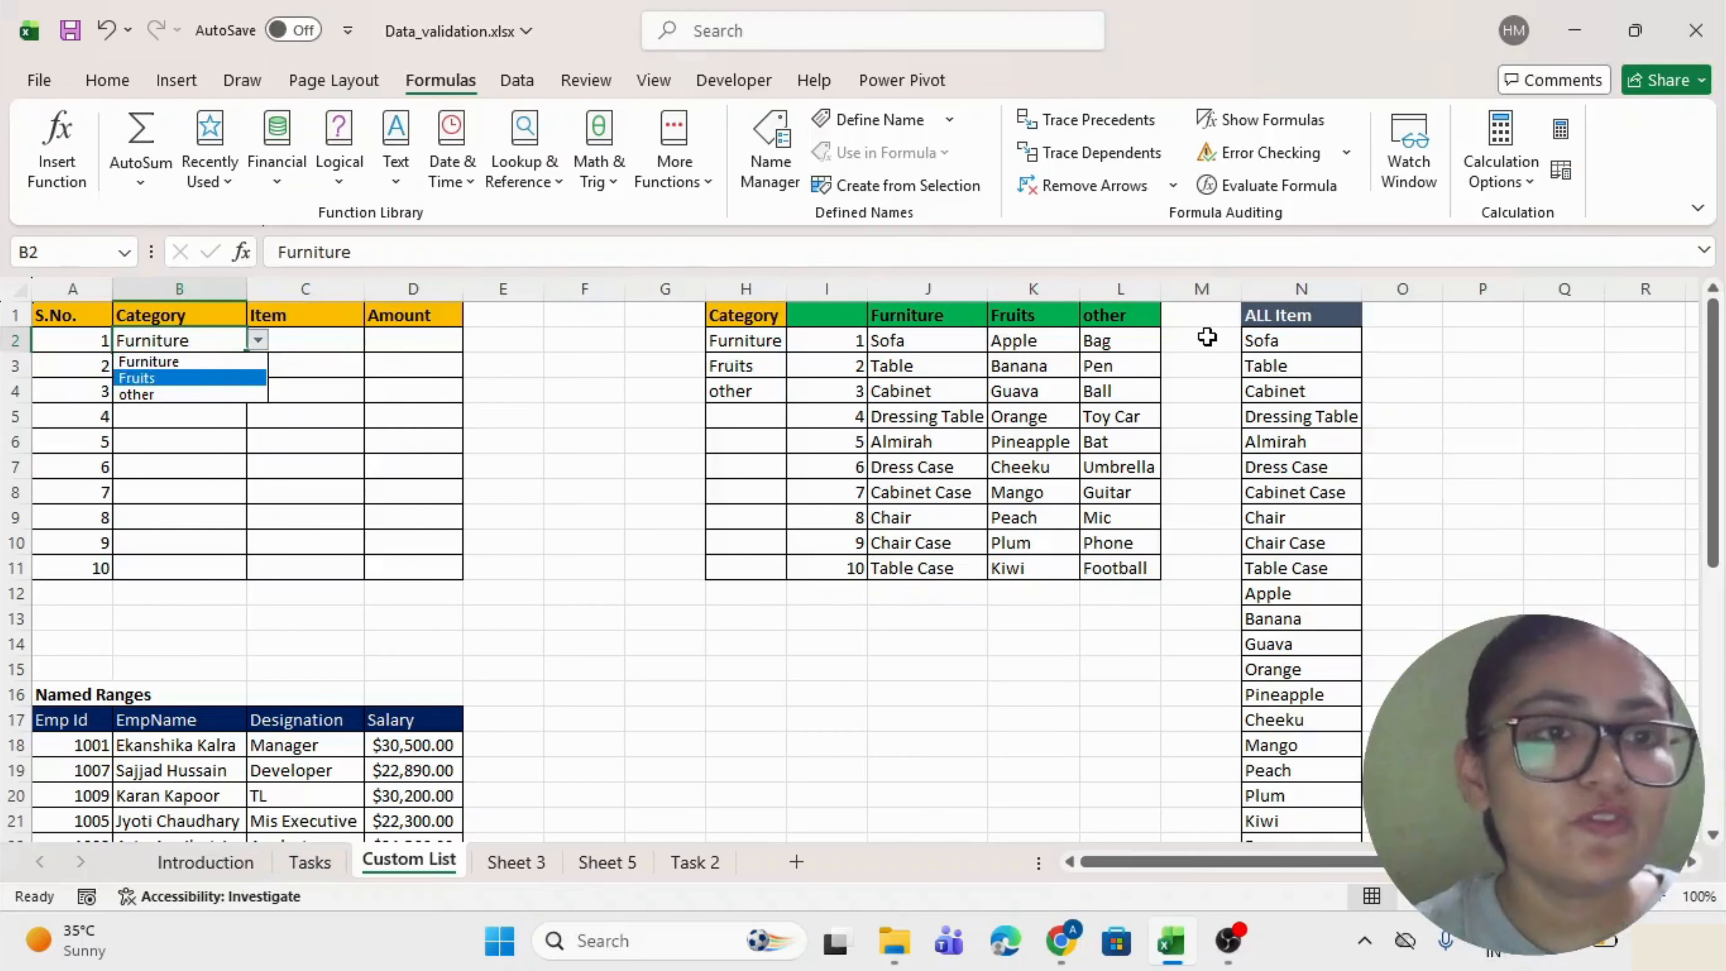
pyautogui.press('Return')
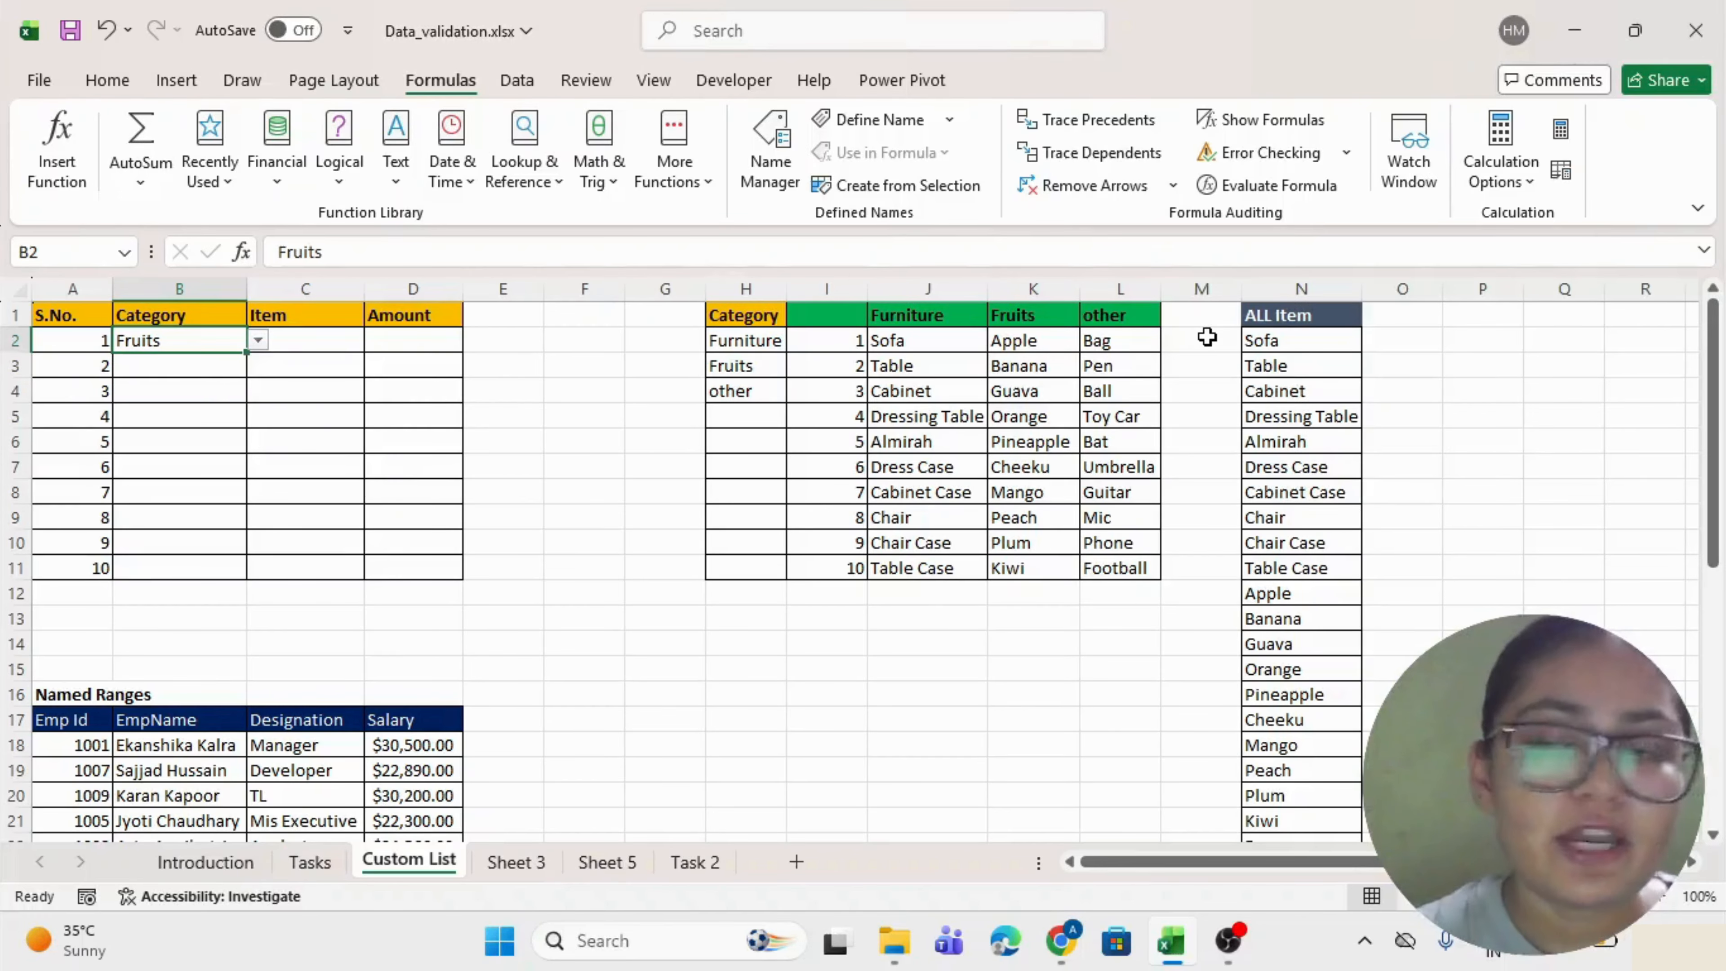
pyautogui.press('Right')
pyautogui.hotkey('alt', 'Down')
pyautogui.press('Down')
pyautogui.press('Down')
pyautogui.press('Down')
pyautogui.press('Down')
pyautogui.press('Down')
pyautogui.press('Down')
pyautogui.press('Down')
pyautogui.press('Down')
pyautogui.press('Down')
pyautogui.press('Down')
pyautogui.press('Down')
pyautogui.press('Down')
pyautogui.press('Down')
pyautogui.press('Down')
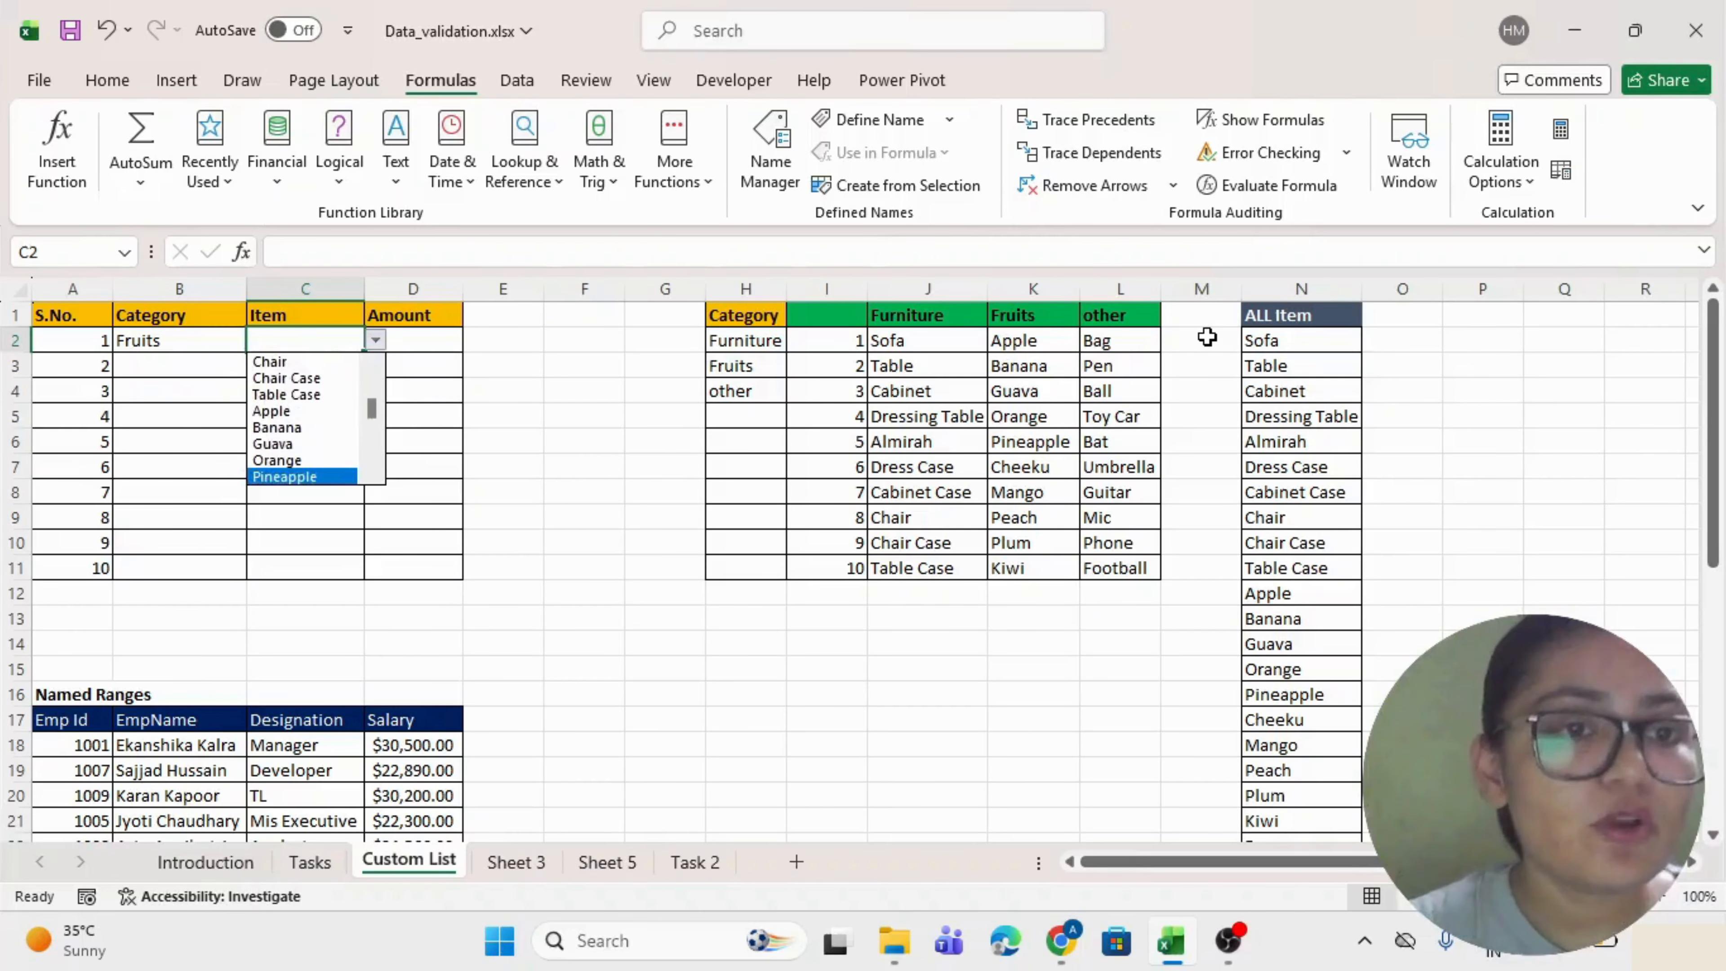
pyautogui.press('Up')
pyautogui.press('Up')
pyautogui.press('Up')
pyautogui.press('Up')
pyautogui.press('Up')
pyautogui.press('Up')
pyautogui.press('Up')
pyautogui.press('Up')
pyautogui.press('Up')
pyautogui.press('Up')
pyautogui.press('Up')
pyautogui.press('Up')
pyautogui.press('Up')
pyautogui.press('Up')
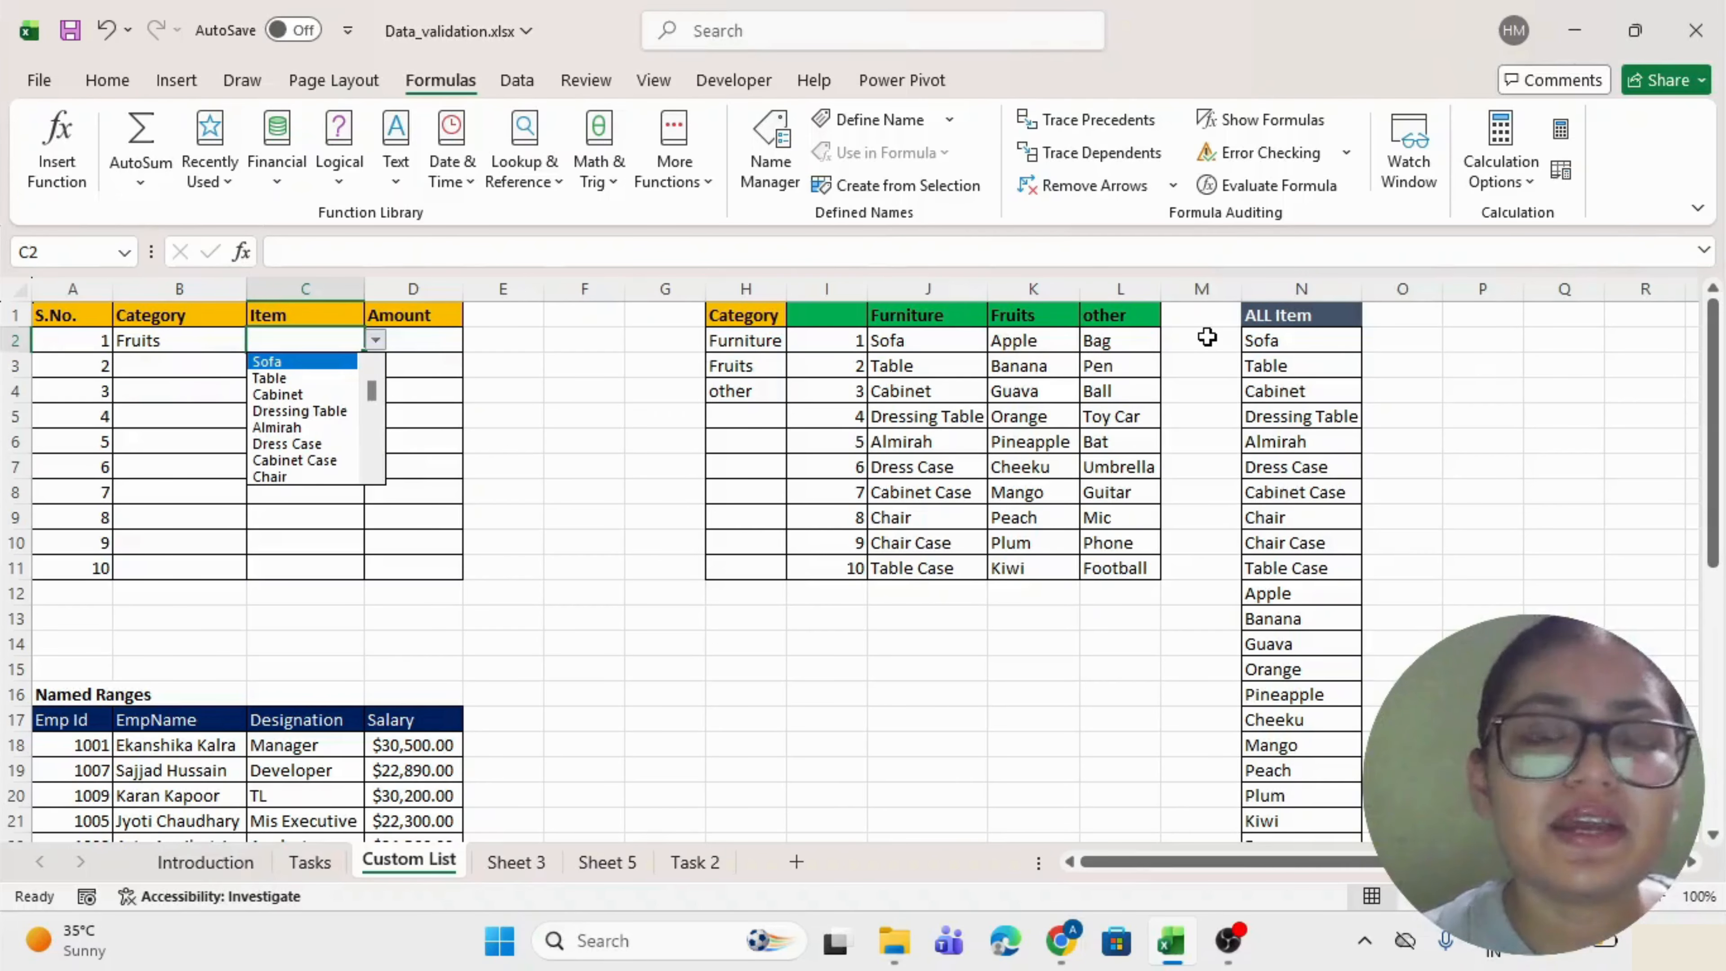
pyautogui.press('Escape')
# Reopen B2's category list and C2's item list, closing both unchanged.
pyautogui.press('Left')
pyautogui.hotkey('alt', 'Down')
pyautogui.press('Escape')
pyautogui.press('Right')
pyautogui.hotkey('alt', 'Down')
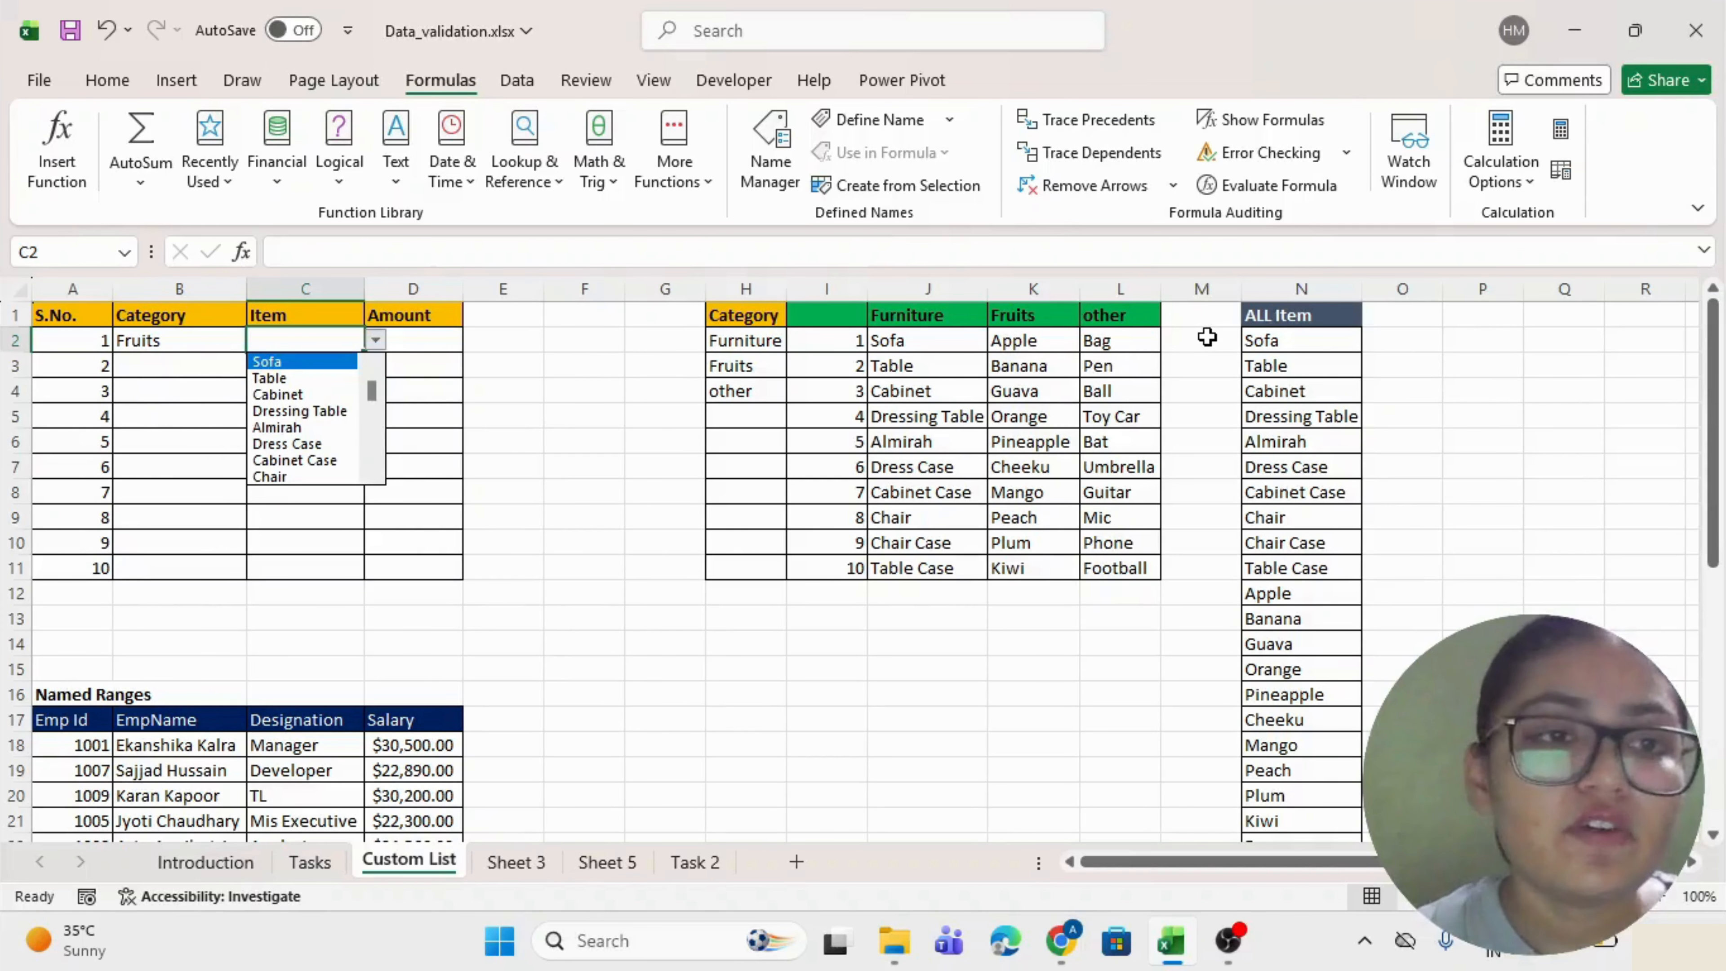
pyautogui.press('Escape')
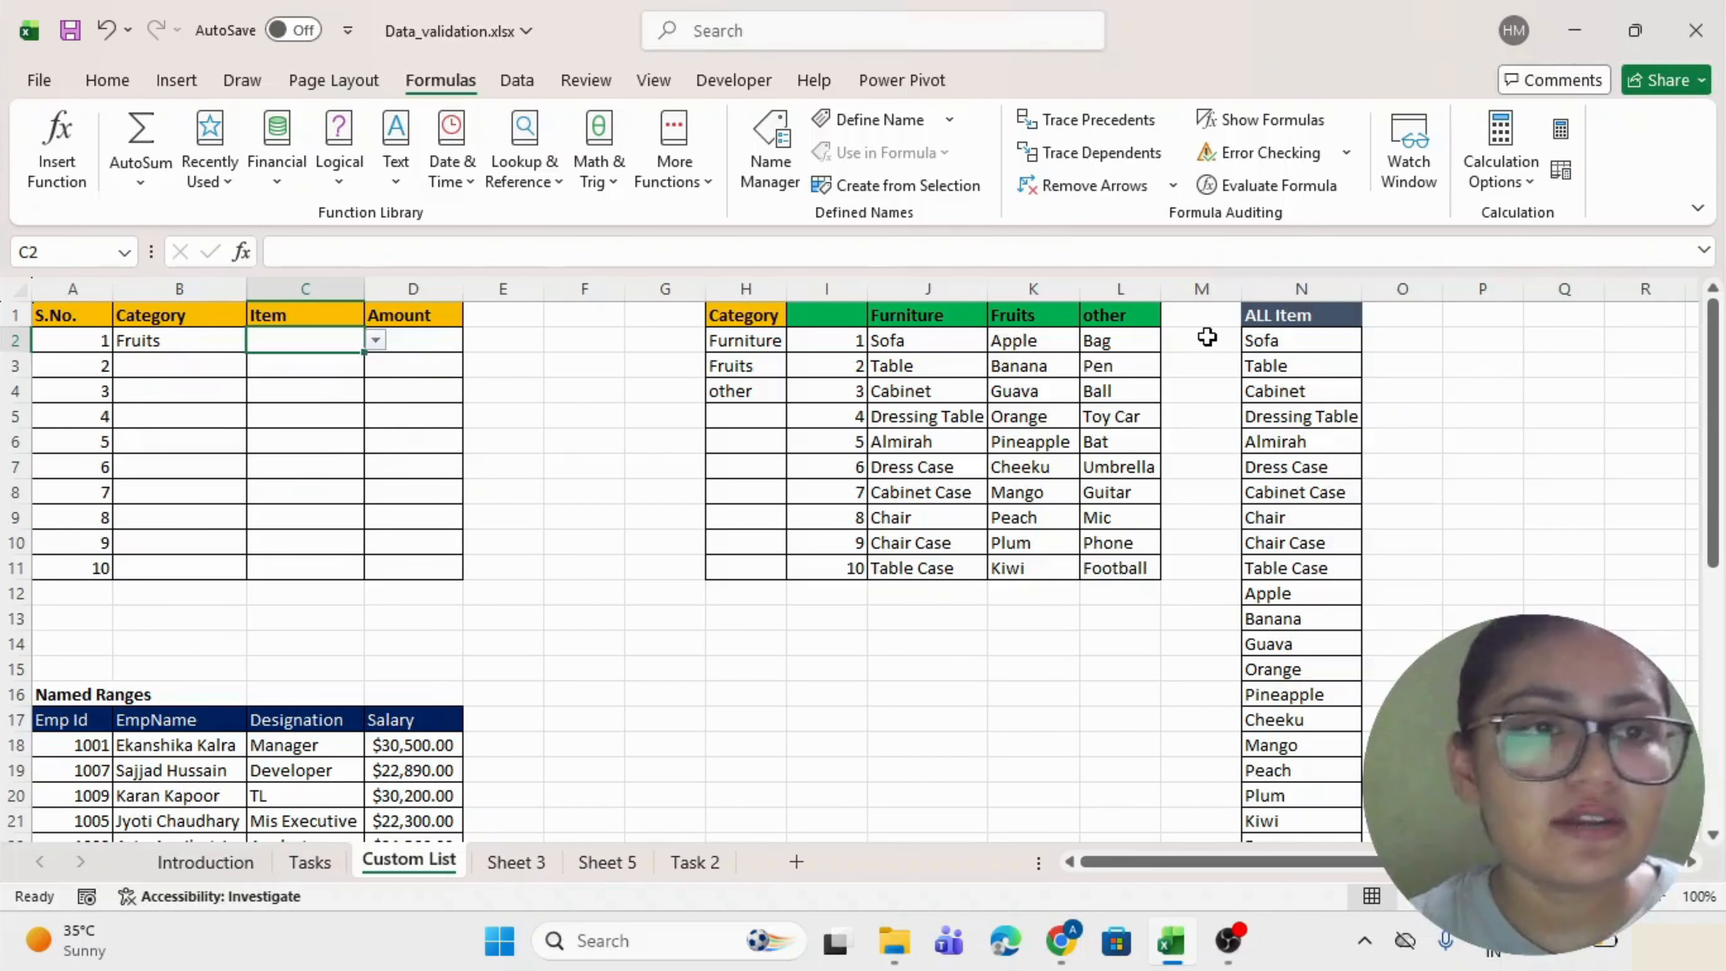
# Set B2 to other, confirm C2 still lists all items, then select C2:C11.
pyautogui.press('Left')
pyautogui.hotkey('alt', 'Down')
pyautogui.press('Down')
pyautogui.press('Return')
pyautogui.press('Right')
pyautogui.hotkey('alt', 'Down')
pyautogui.press('Down')
pyautogui.press('Down')
pyautogui.press('Down')
pyautogui.press('Down')
pyautogui.press('Down')
pyautogui.press('Down')
pyautogui.press('Down')
pyautogui.press('Down')
pyautogui.press('Down')
pyautogui.press('Down')
pyautogui.press('Down')
pyautogui.press('Down')
pyautogui.press('Down')
pyautogui.press('Down')
pyautogui.press('Down')
pyautogui.press('Down')
pyautogui.press('Down')
pyautogui.press('Down')
pyautogui.press('Down')
pyautogui.press('Down')
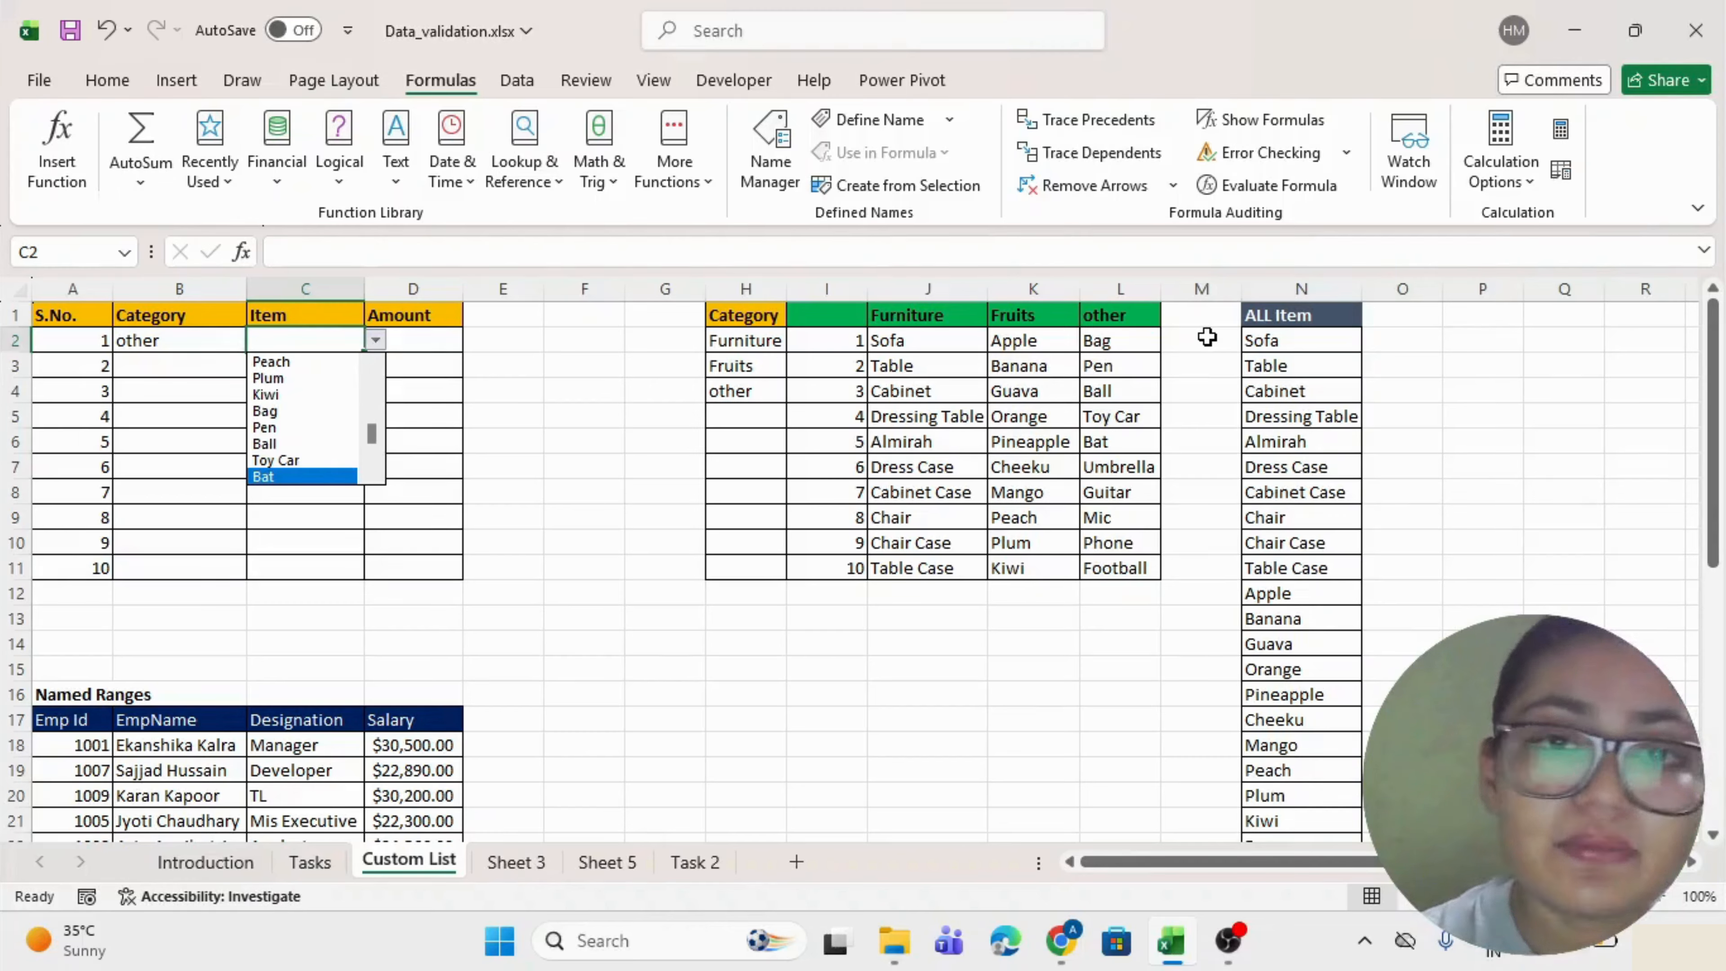
pyautogui.press('Escape')
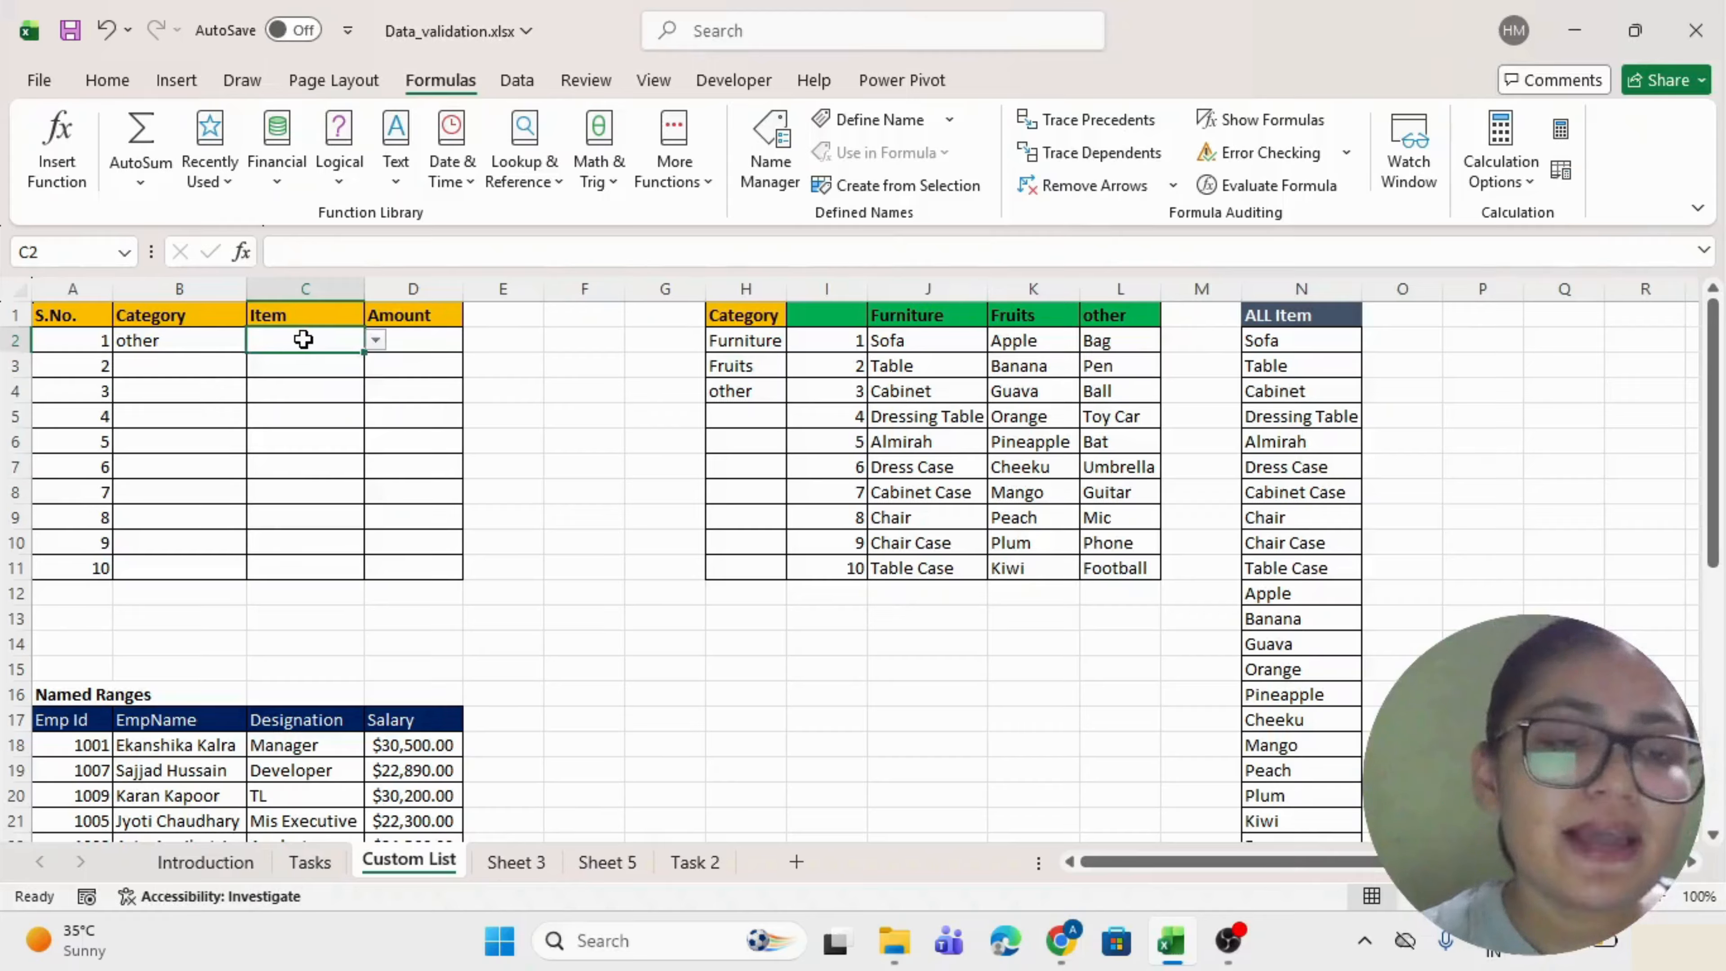
pyautogui.moveTo(299, 340); pyautogui.dragTo(282, 564)
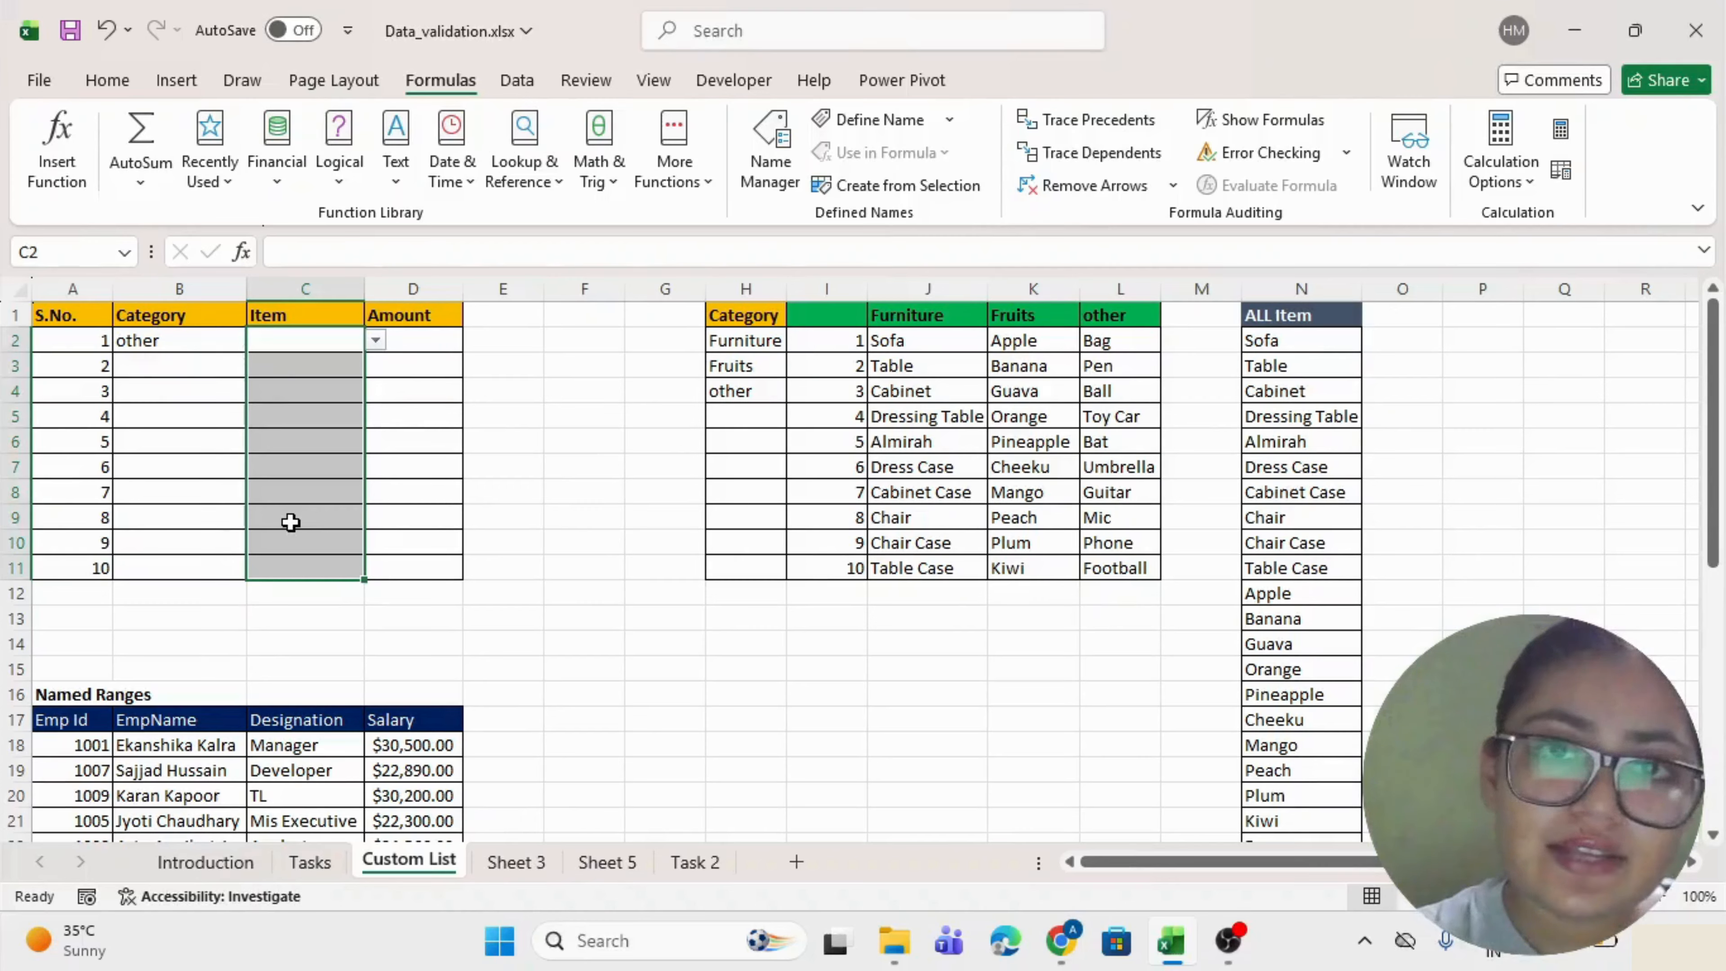
# Clear all data validation from the Item cells C2:C11.
pyautogui.hotkey('alt', 'd')
pyautogui.press('l')
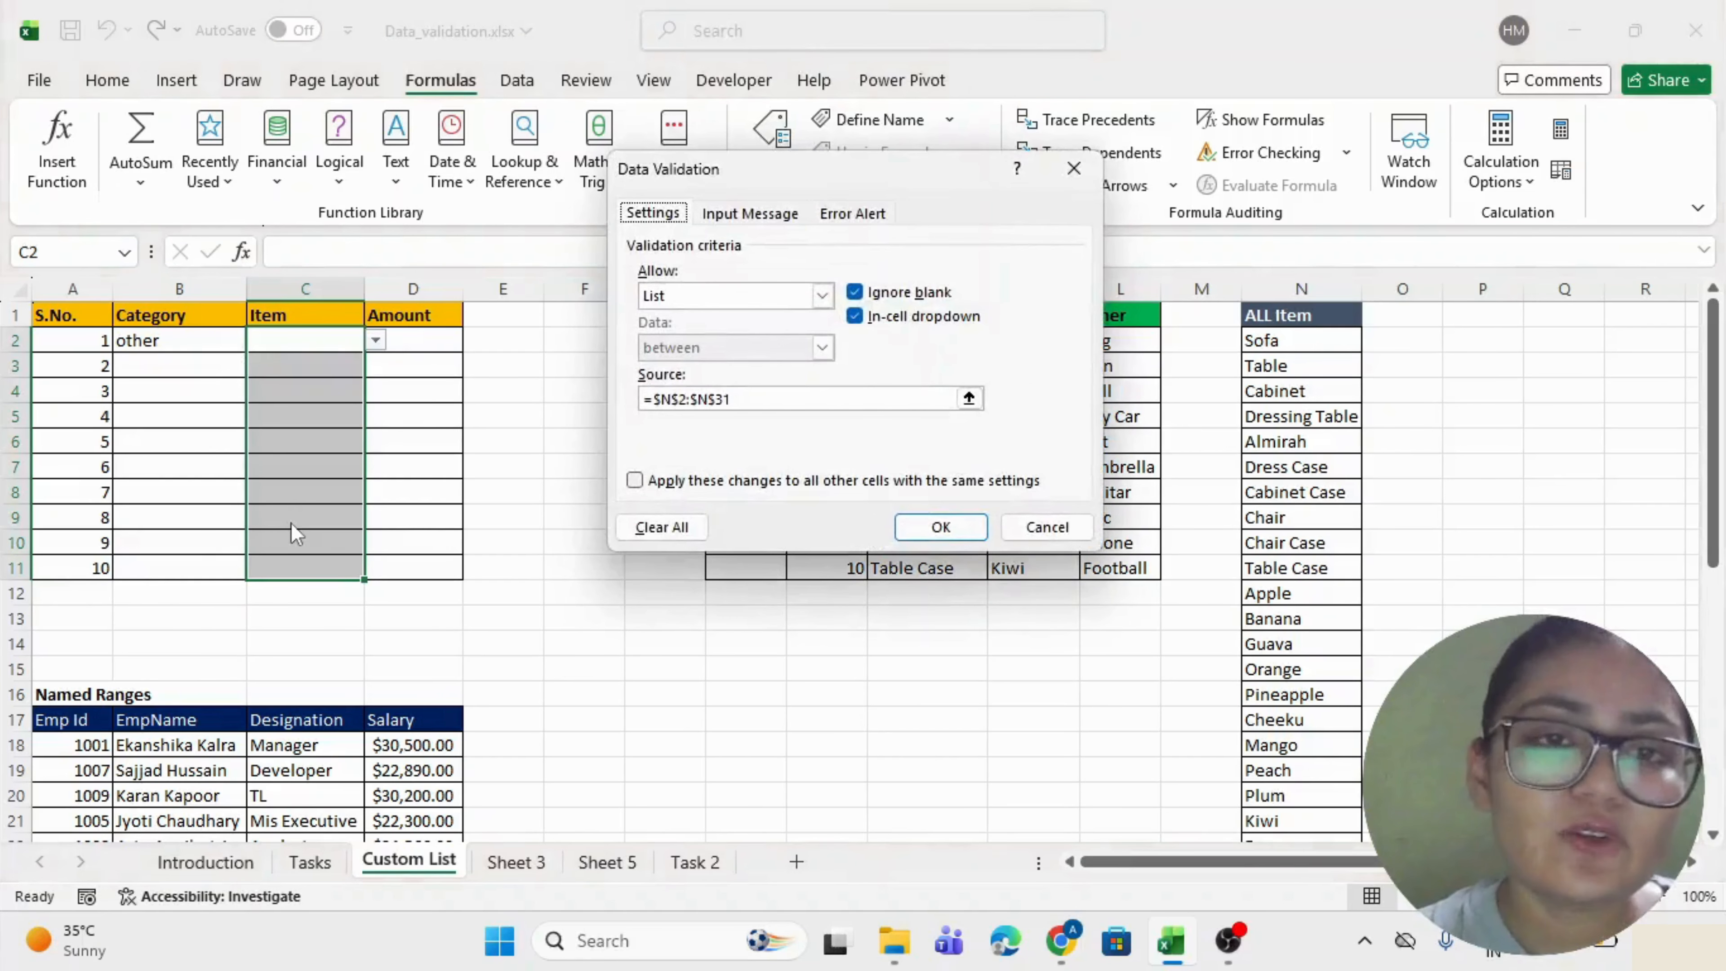
pyautogui.click(689, 534)
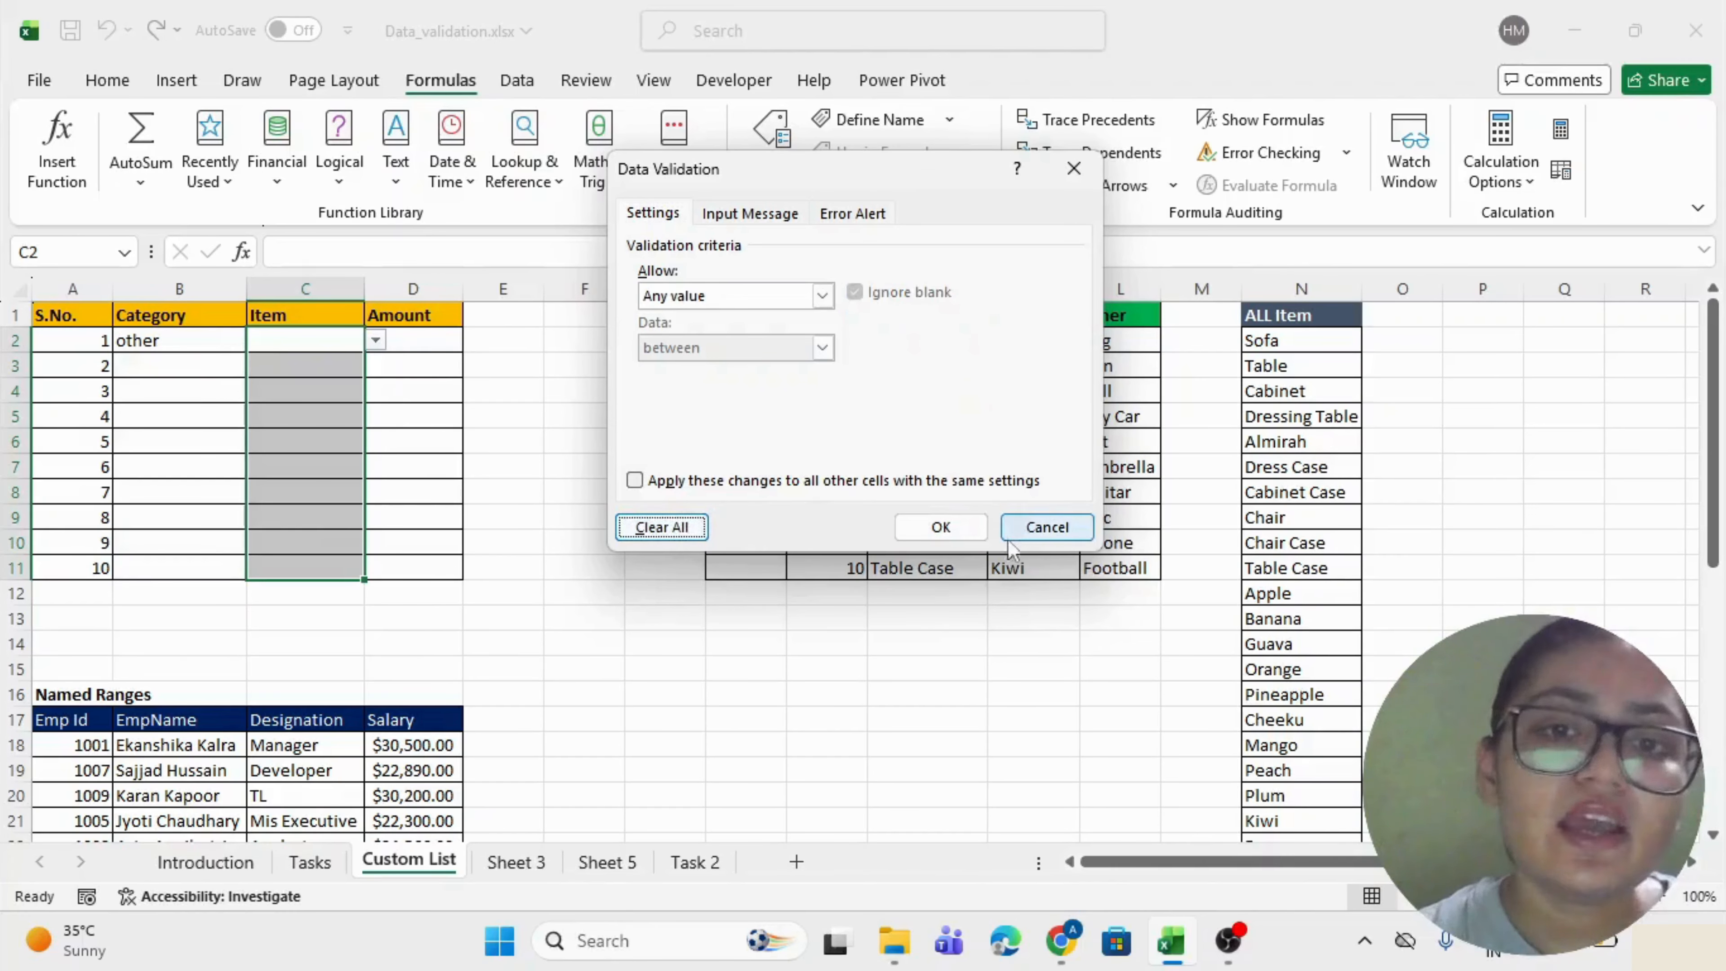
pyautogui.click(943, 530)
pyautogui.click(309, 340)
pyautogui.press('Down')
pyautogui.press('Down')
pyautogui.press('Down')
pyautogui.press('Down')
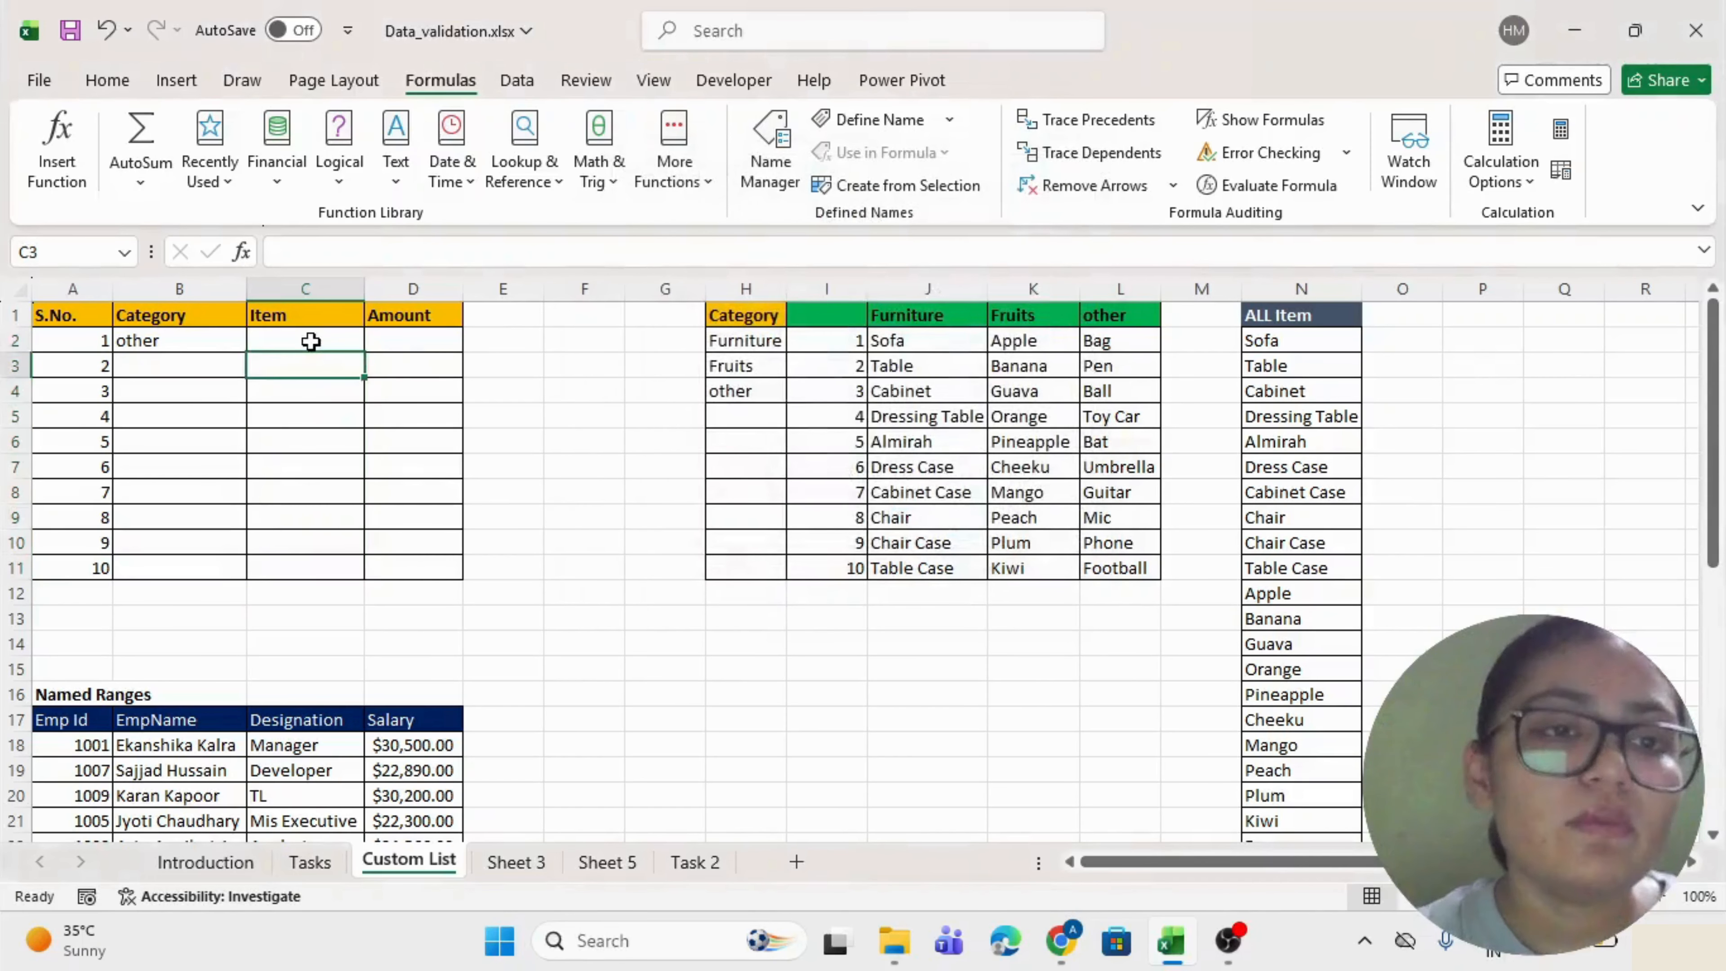
pyautogui.press('Down')
pyautogui.press('Down')
pyautogui.press('Down')
pyautogui.press('Down')
pyautogui.press('Down')
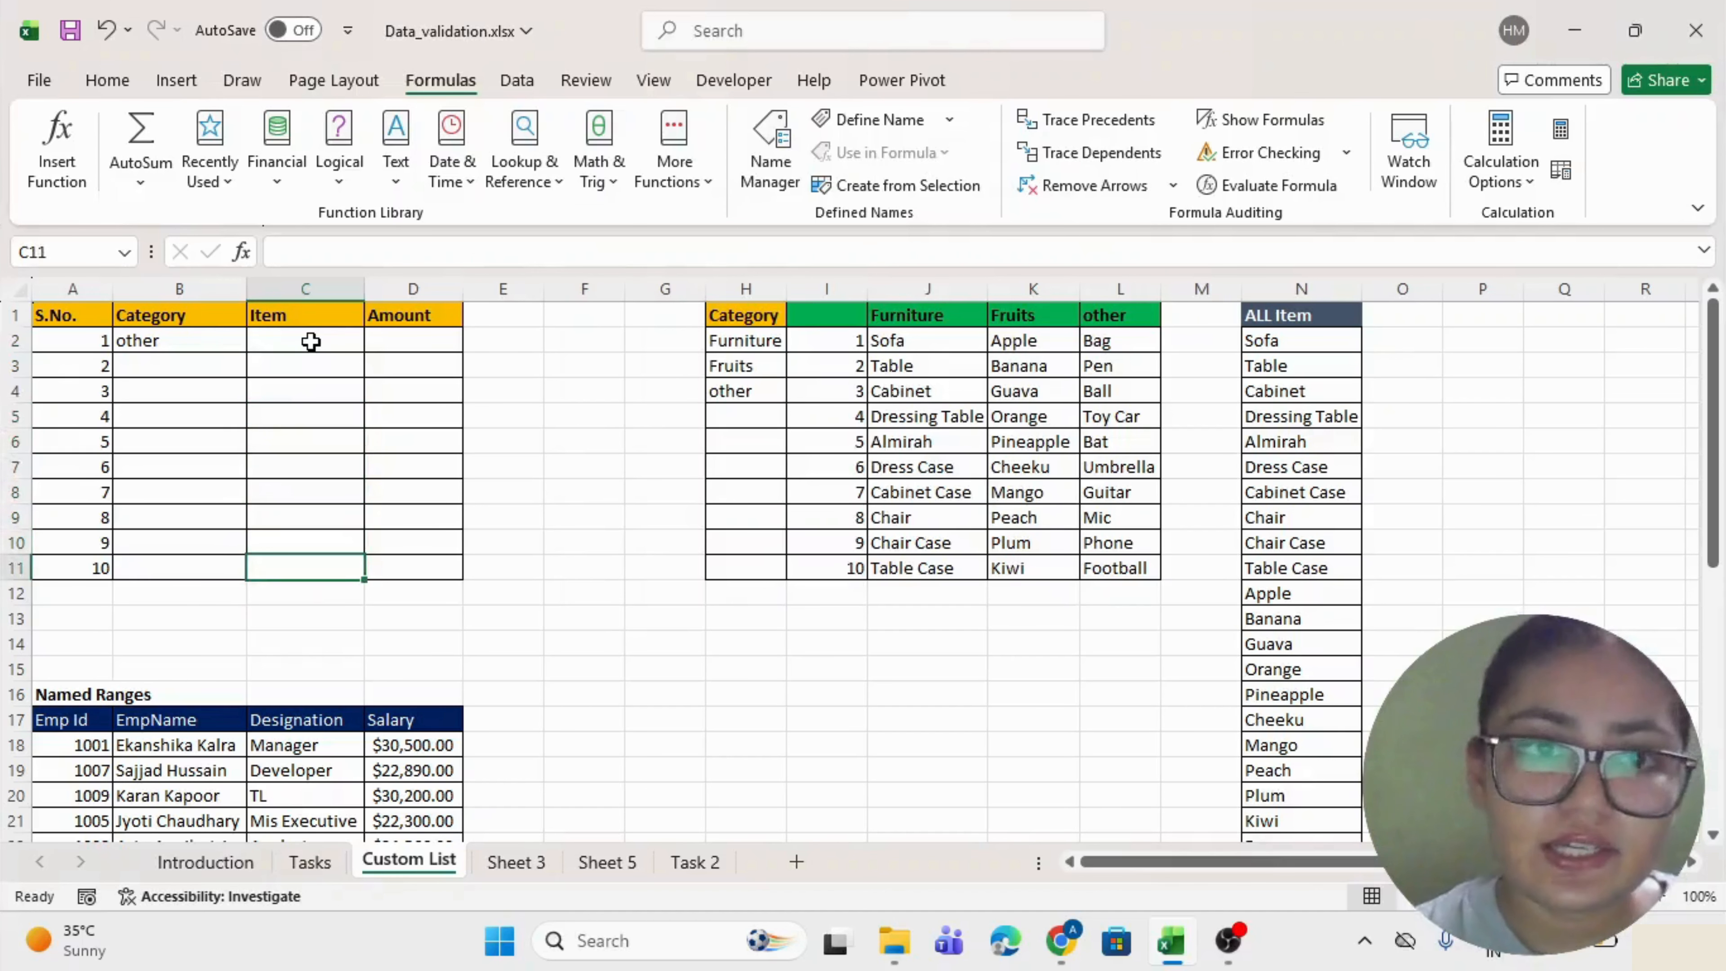
pyautogui.click(773, 620)
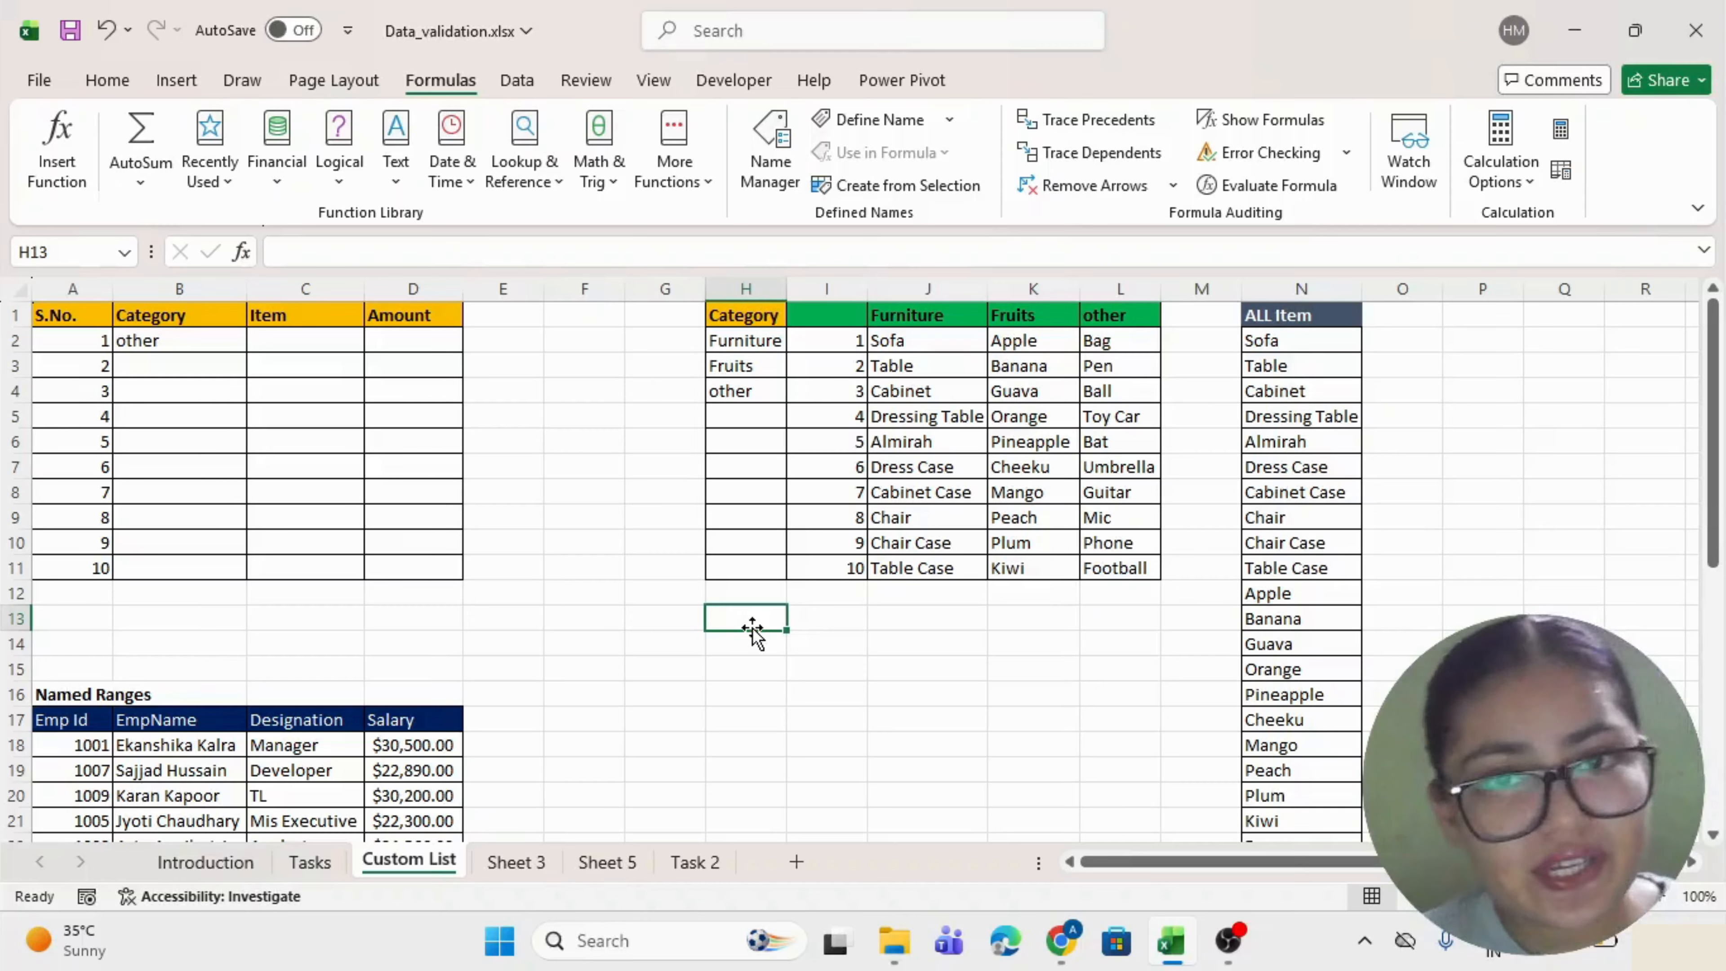
# Name the furniture items J2:J11 'Furniture' via the Name Box.
pyautogui.click(926, 320)
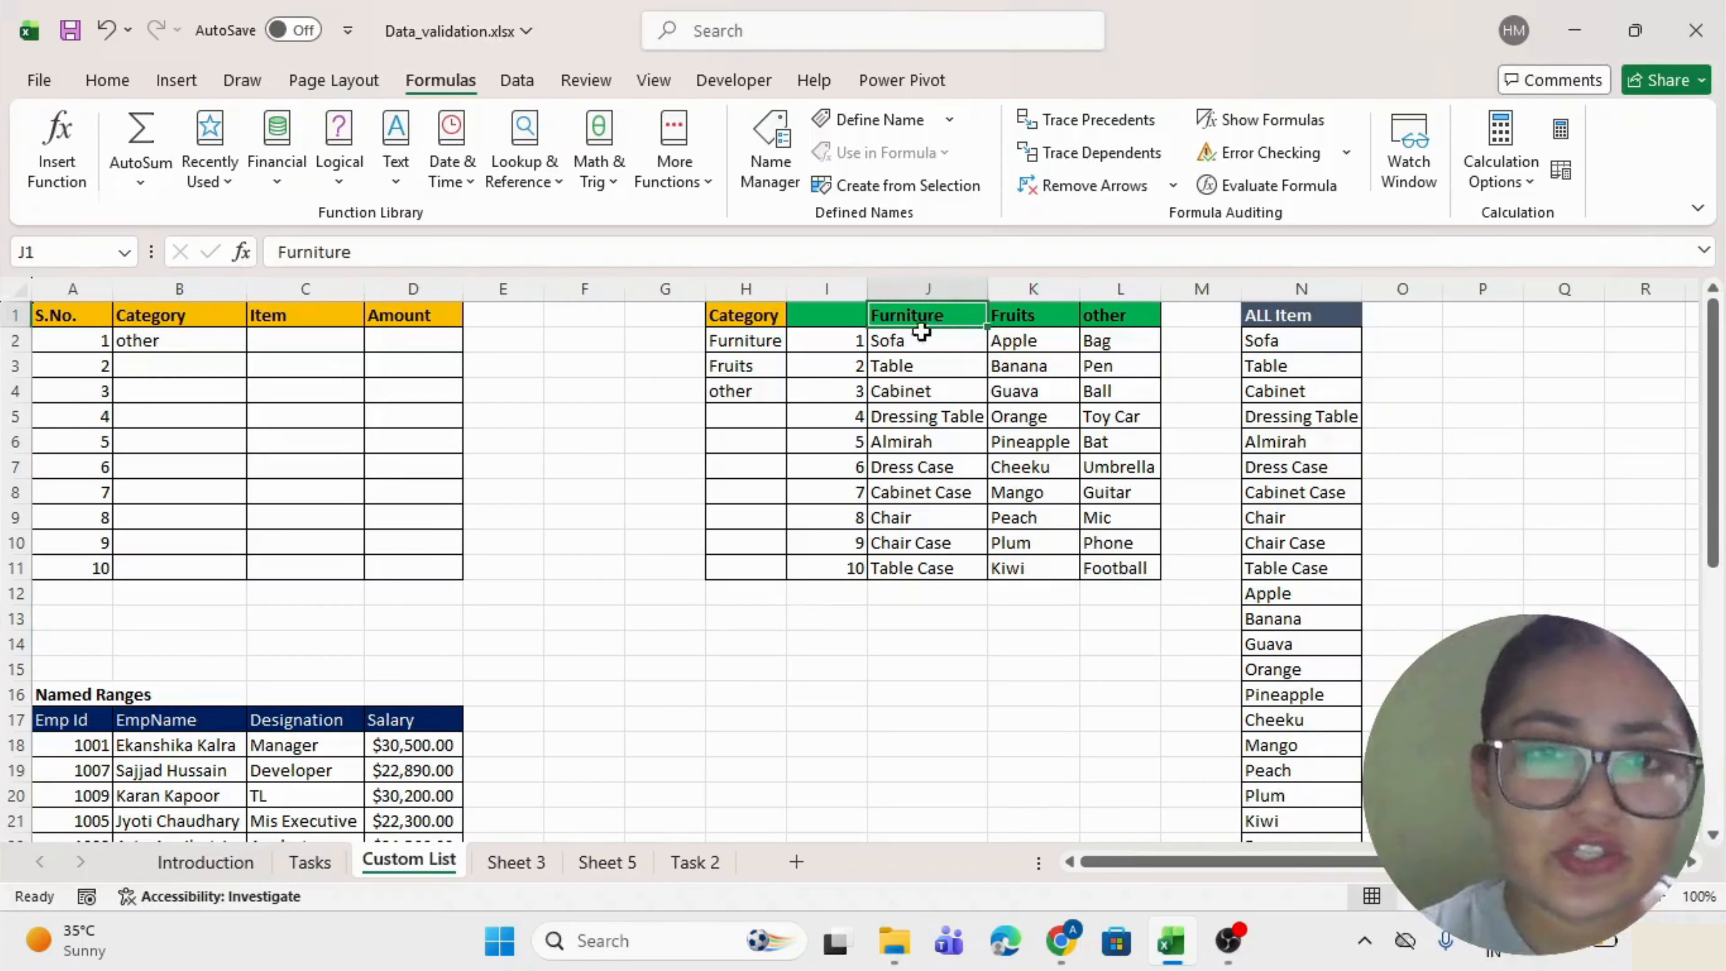
pyautogui.moveTo(904, 340); pyautogui.dragTo(893, 569)
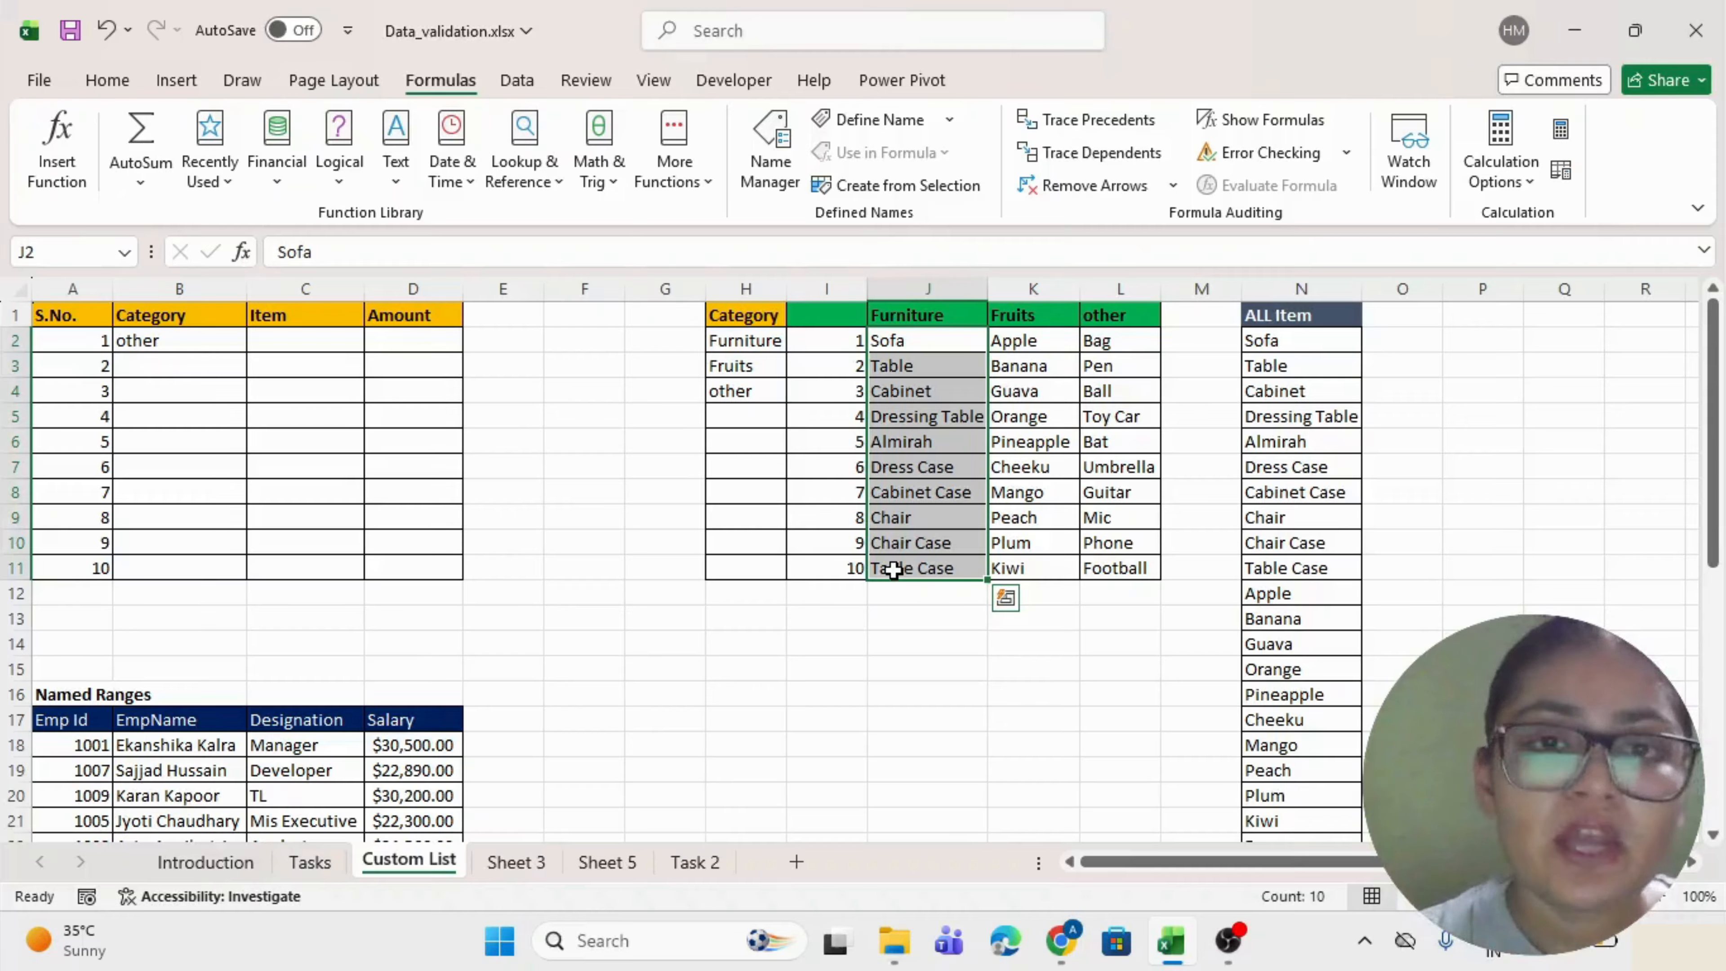
pyautogui.moveTo(925, 343); pyautogui.dragTo(903, 568)
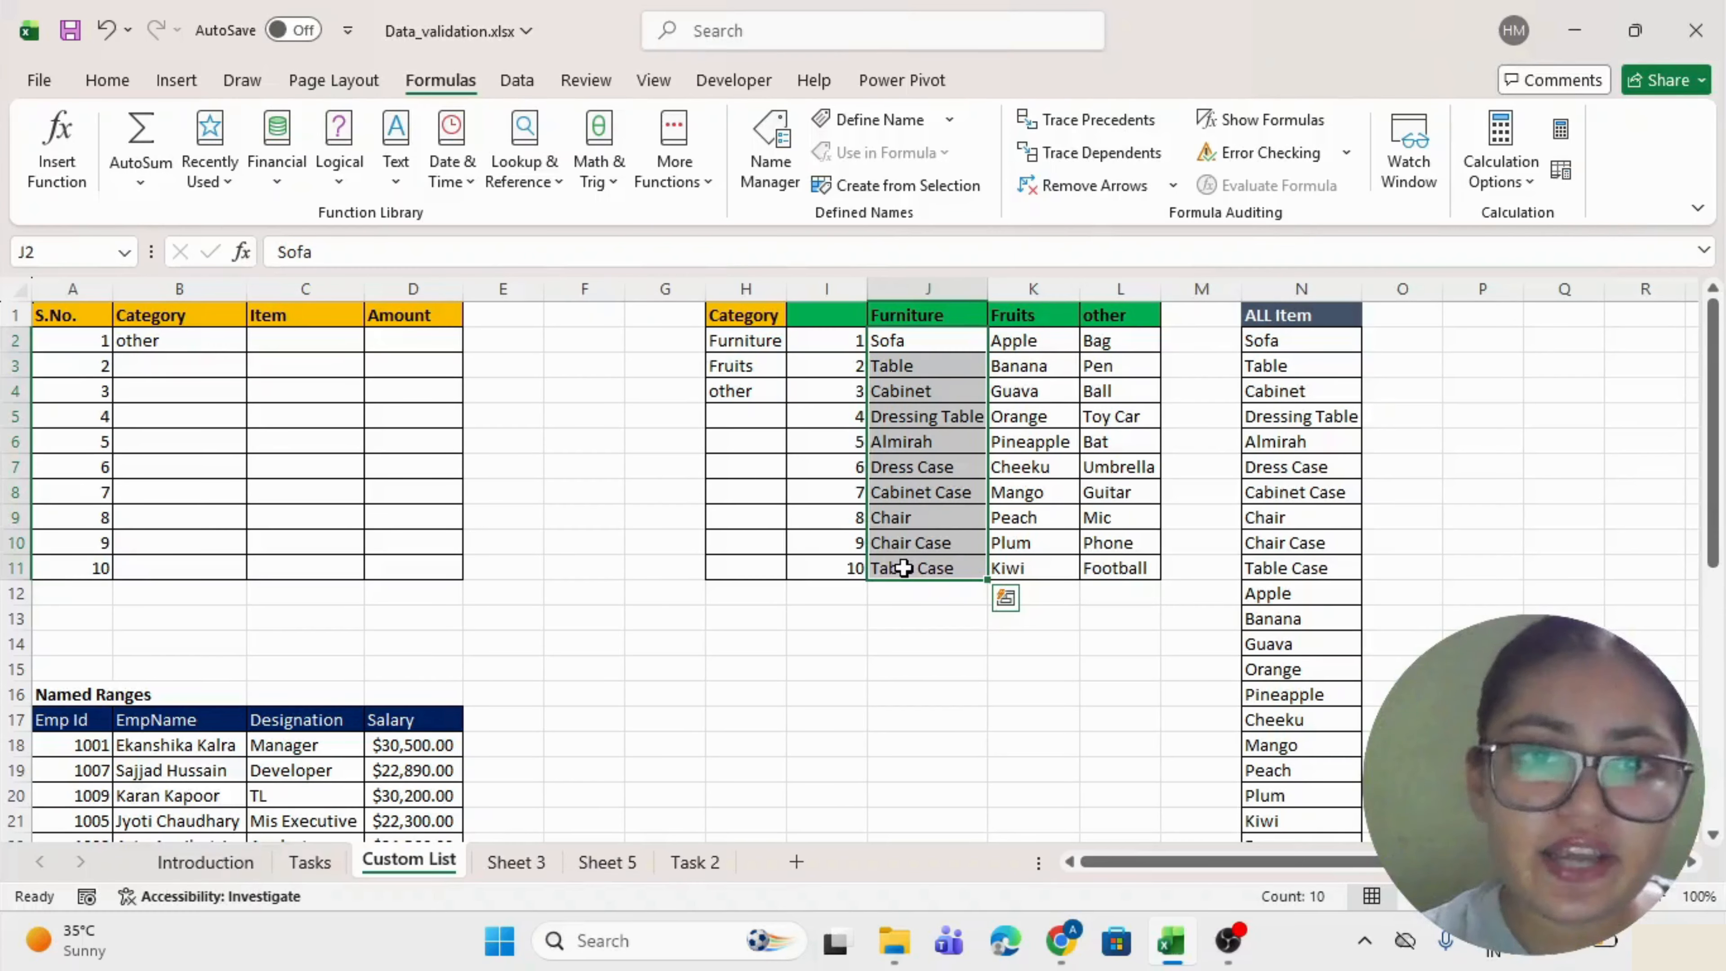
pyautogui.click(64, 253)
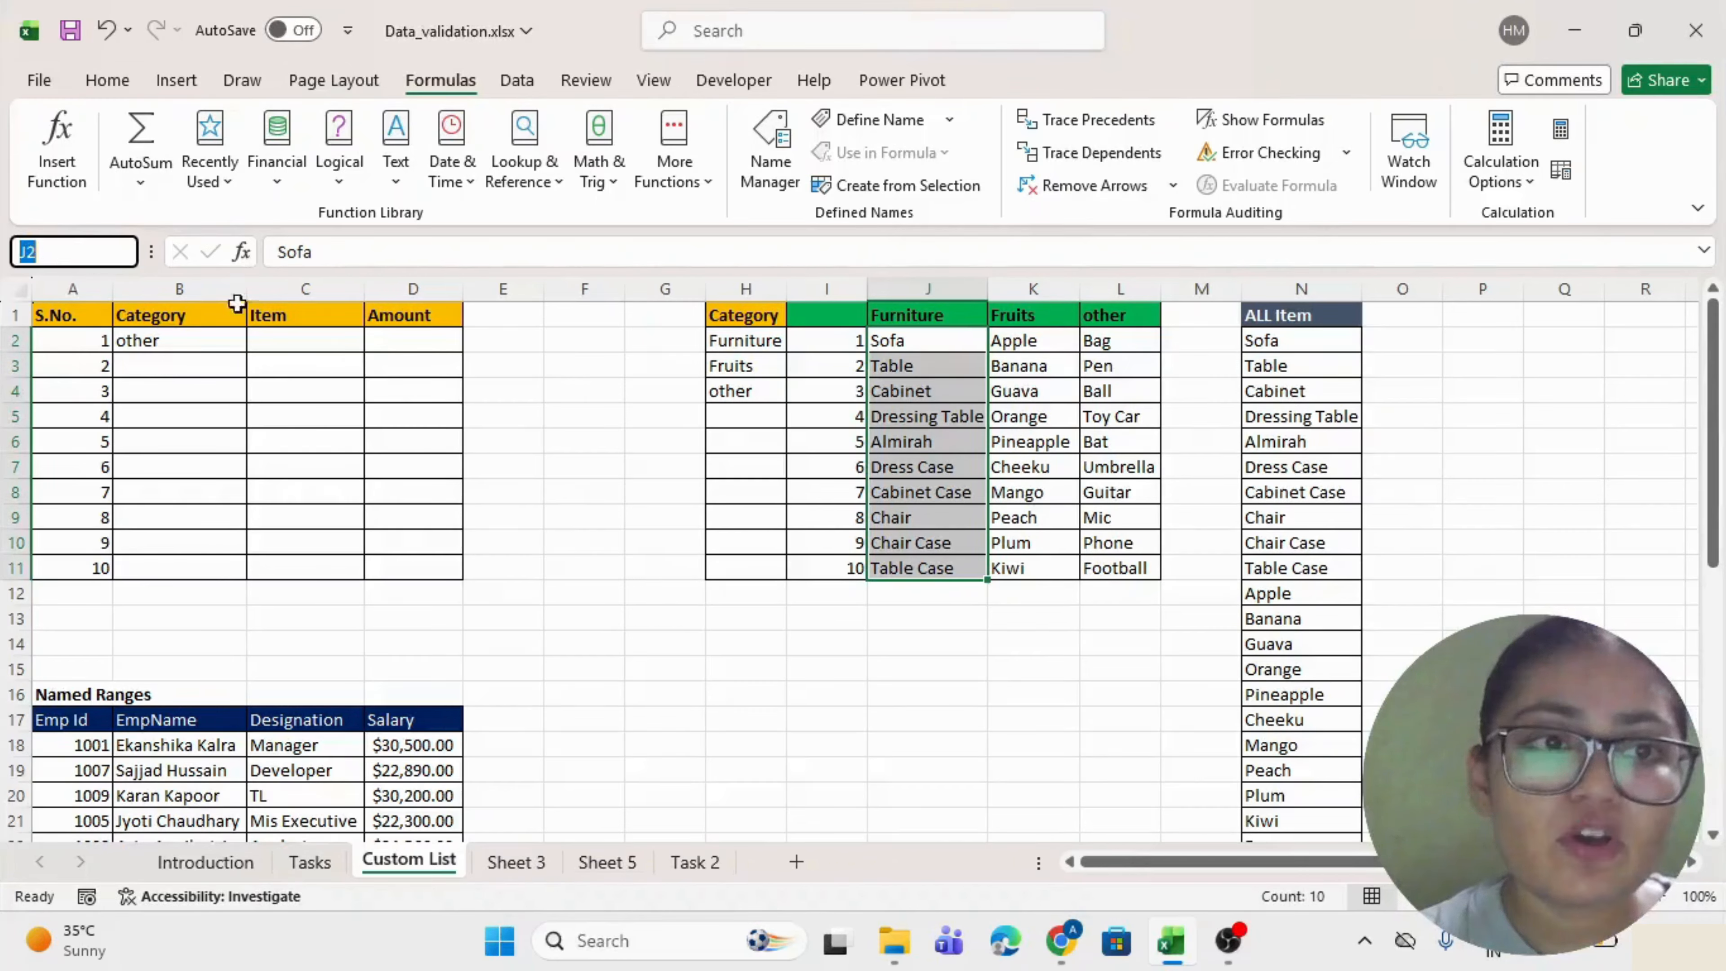
pyautogui.press('BackSpace')
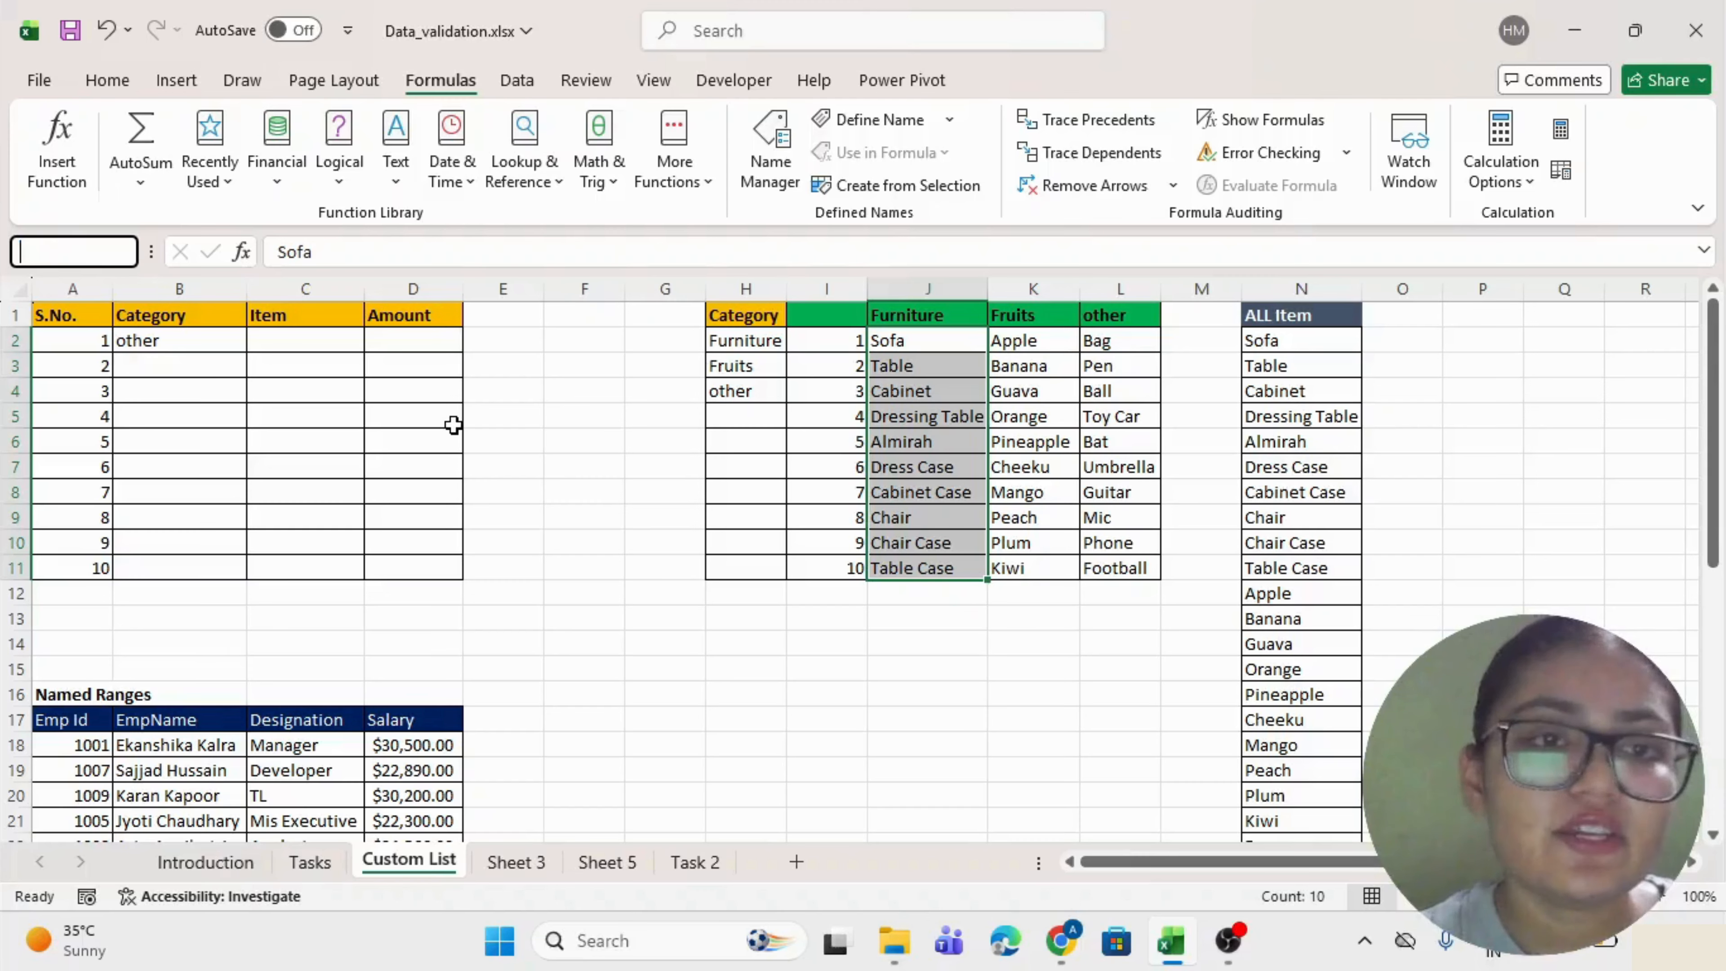
pyautogui.write('Fru')
pyautogui.press('BackSpace')
pyautogui.press('BackSpace')
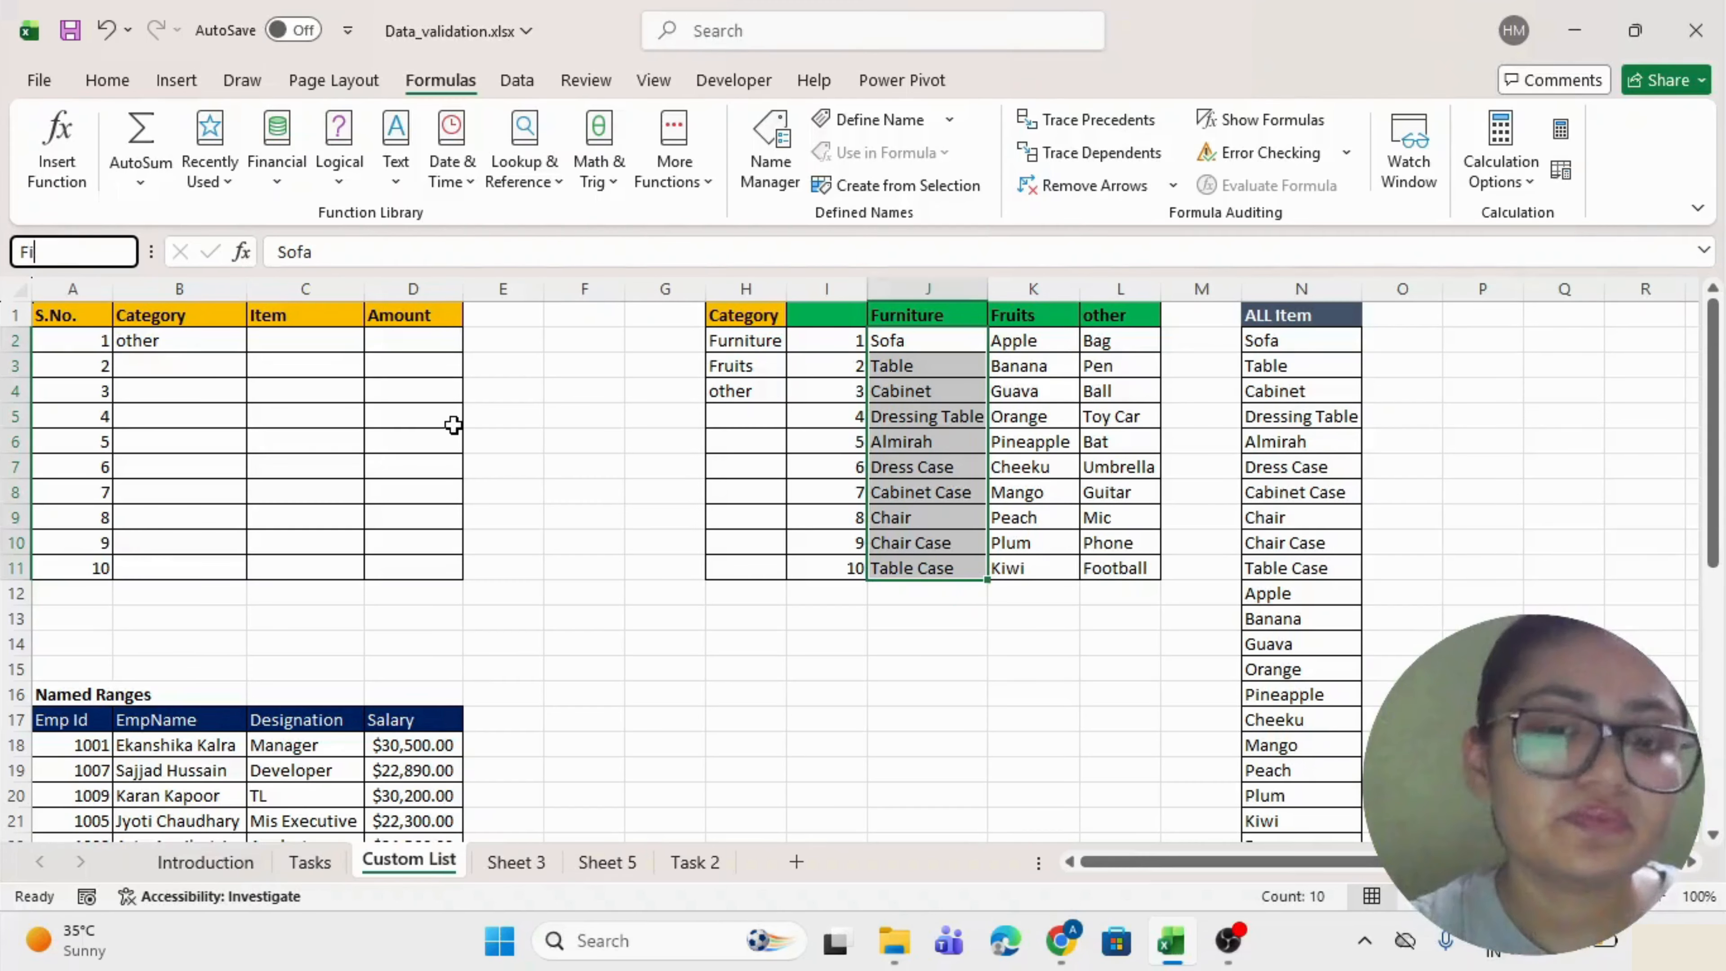
pyautogui.write('urniture')
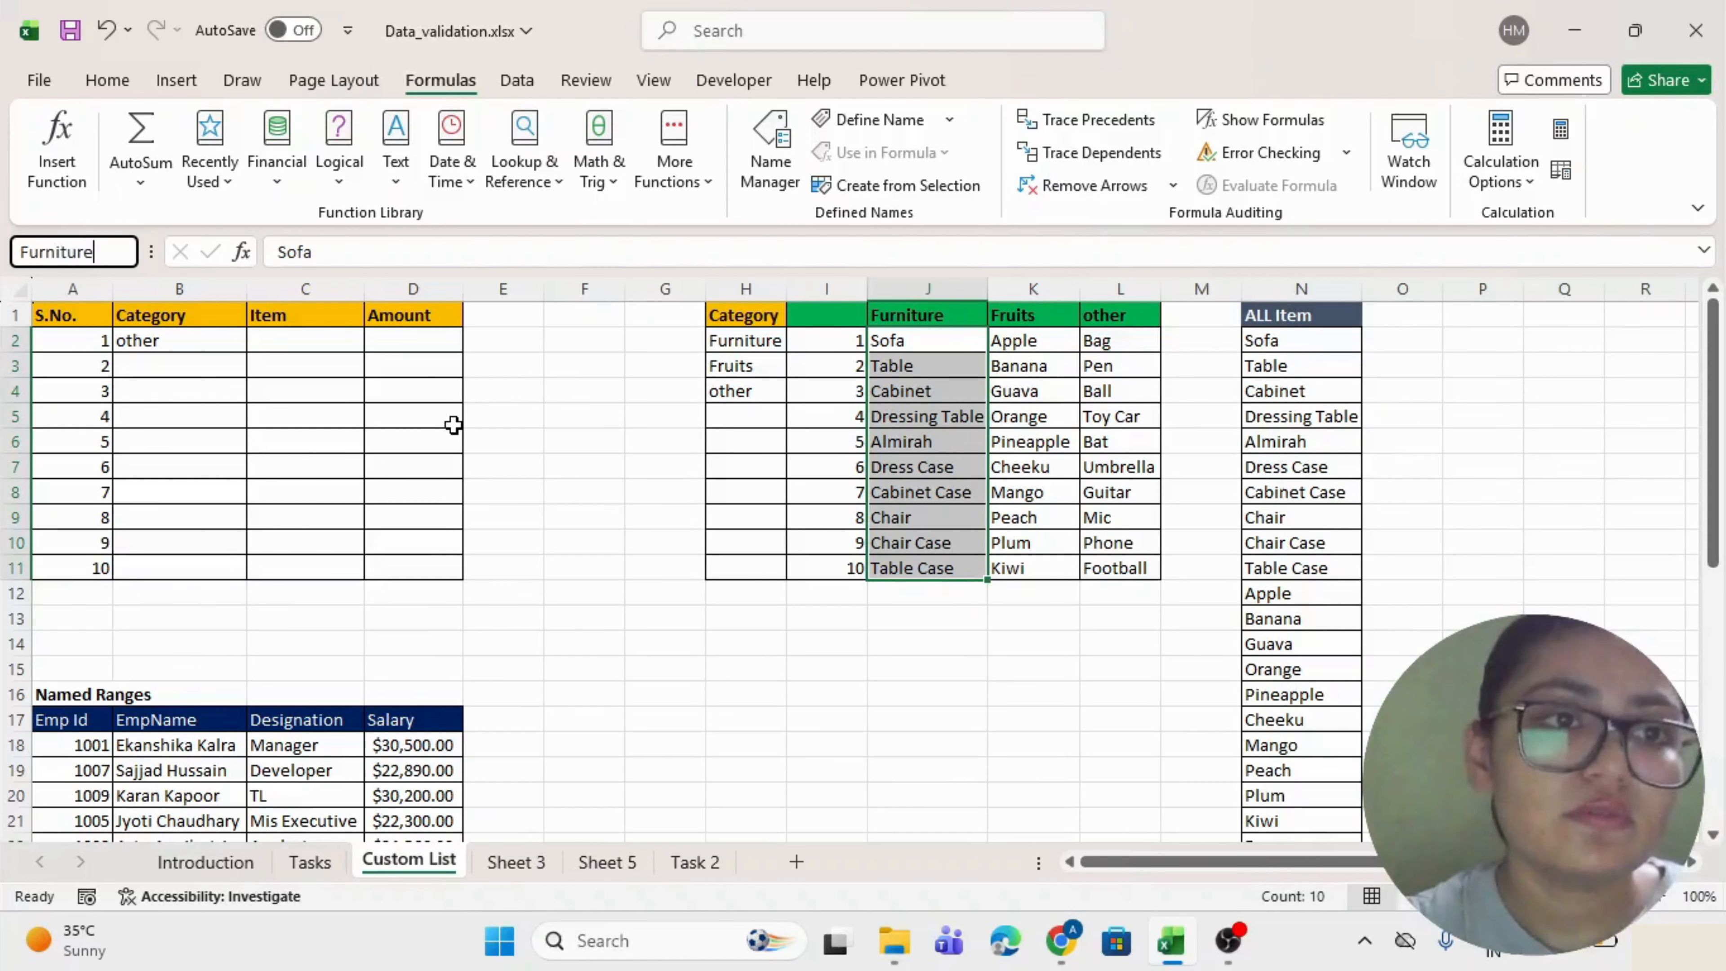
pyautogui.press('Return')
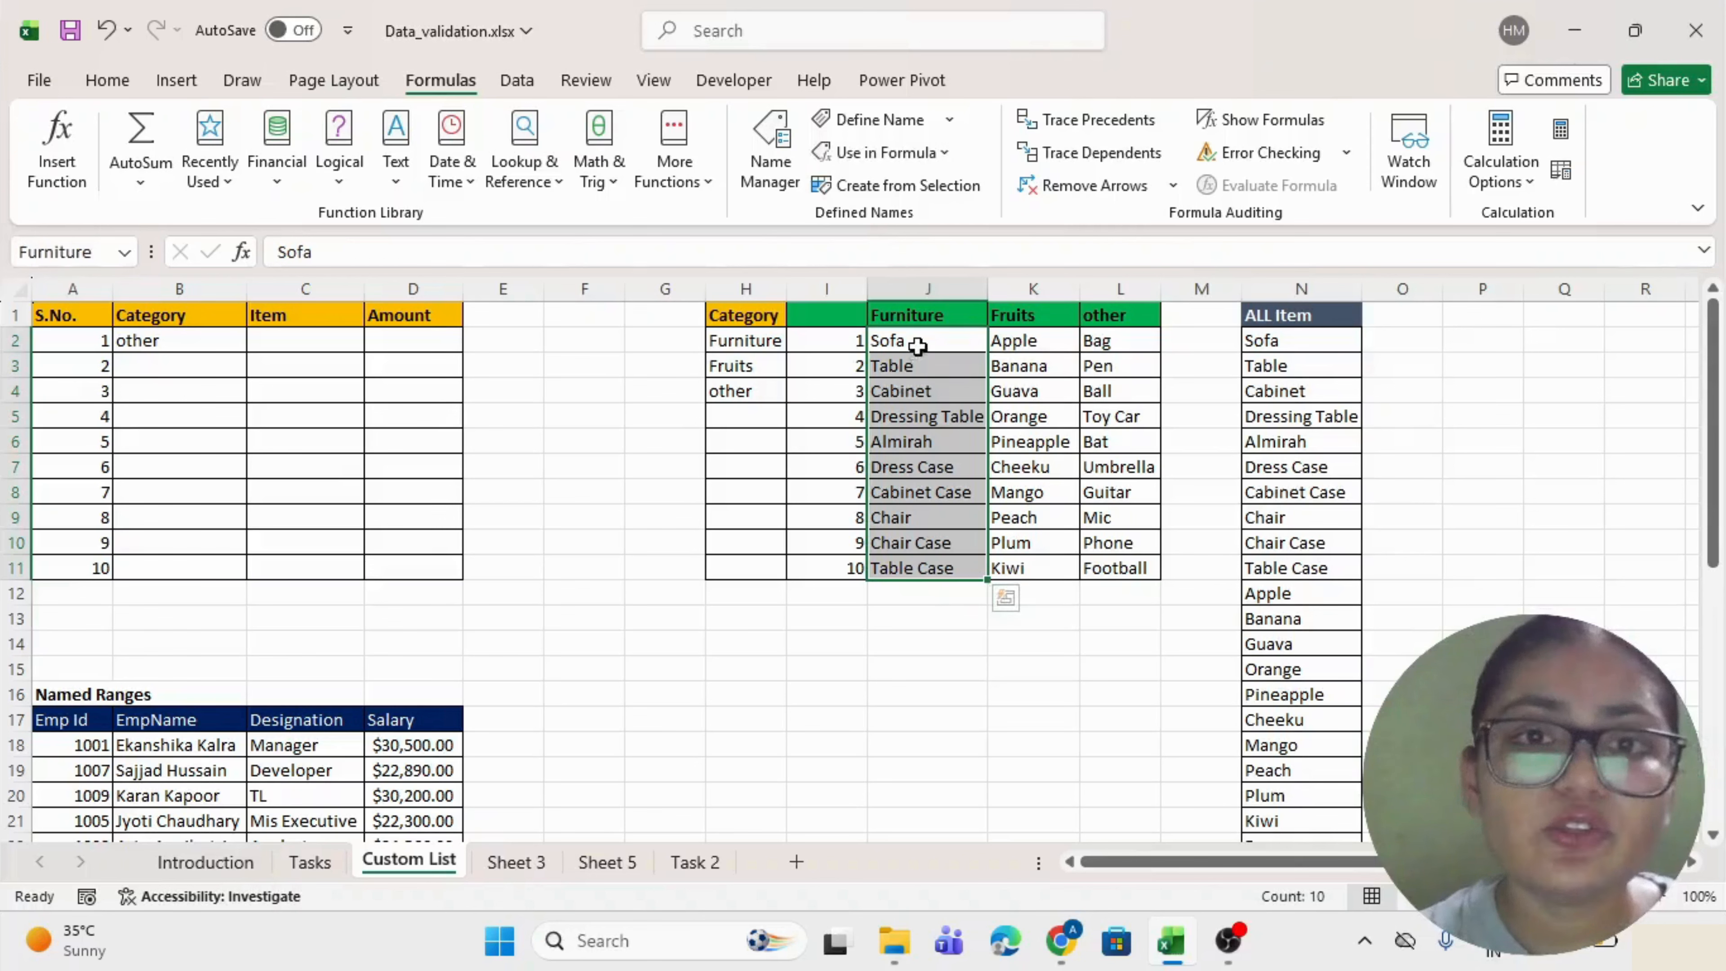
# Name the fruit items K2:K11 'Fruits'.
pyautogui.moveTo(916, 340); pyautogui.dragTo(911, 561)
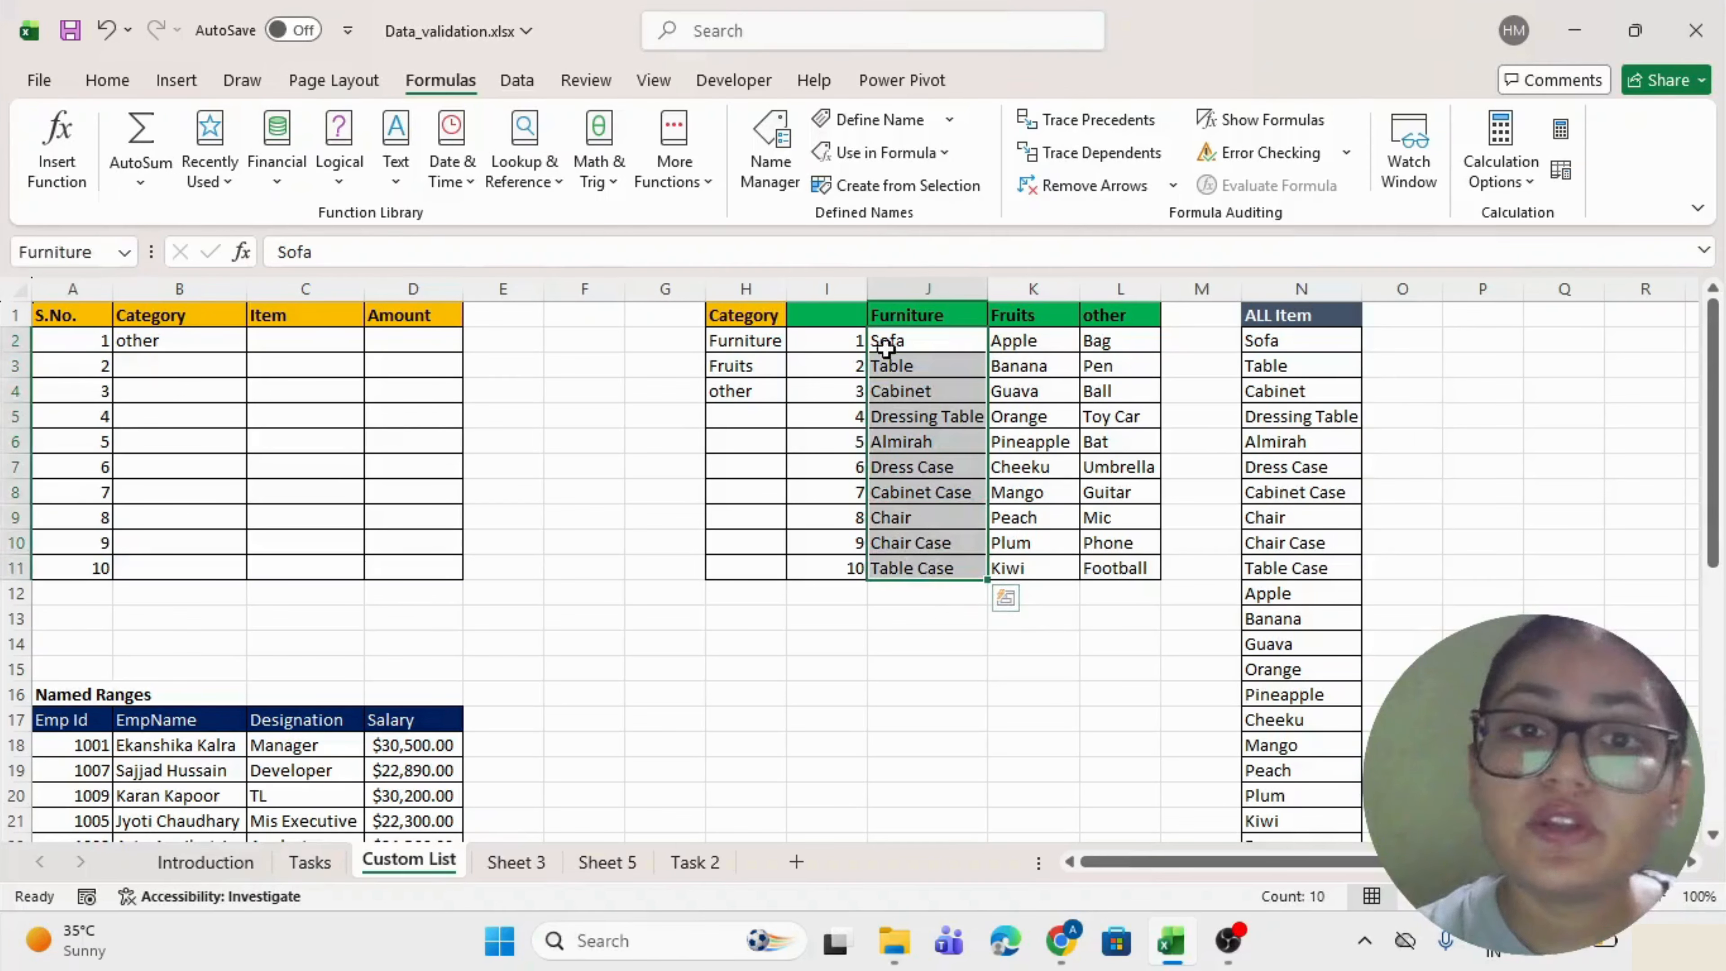
pyautogui.moveTo(883, 340); pyautogui.dragTo(885, 558)
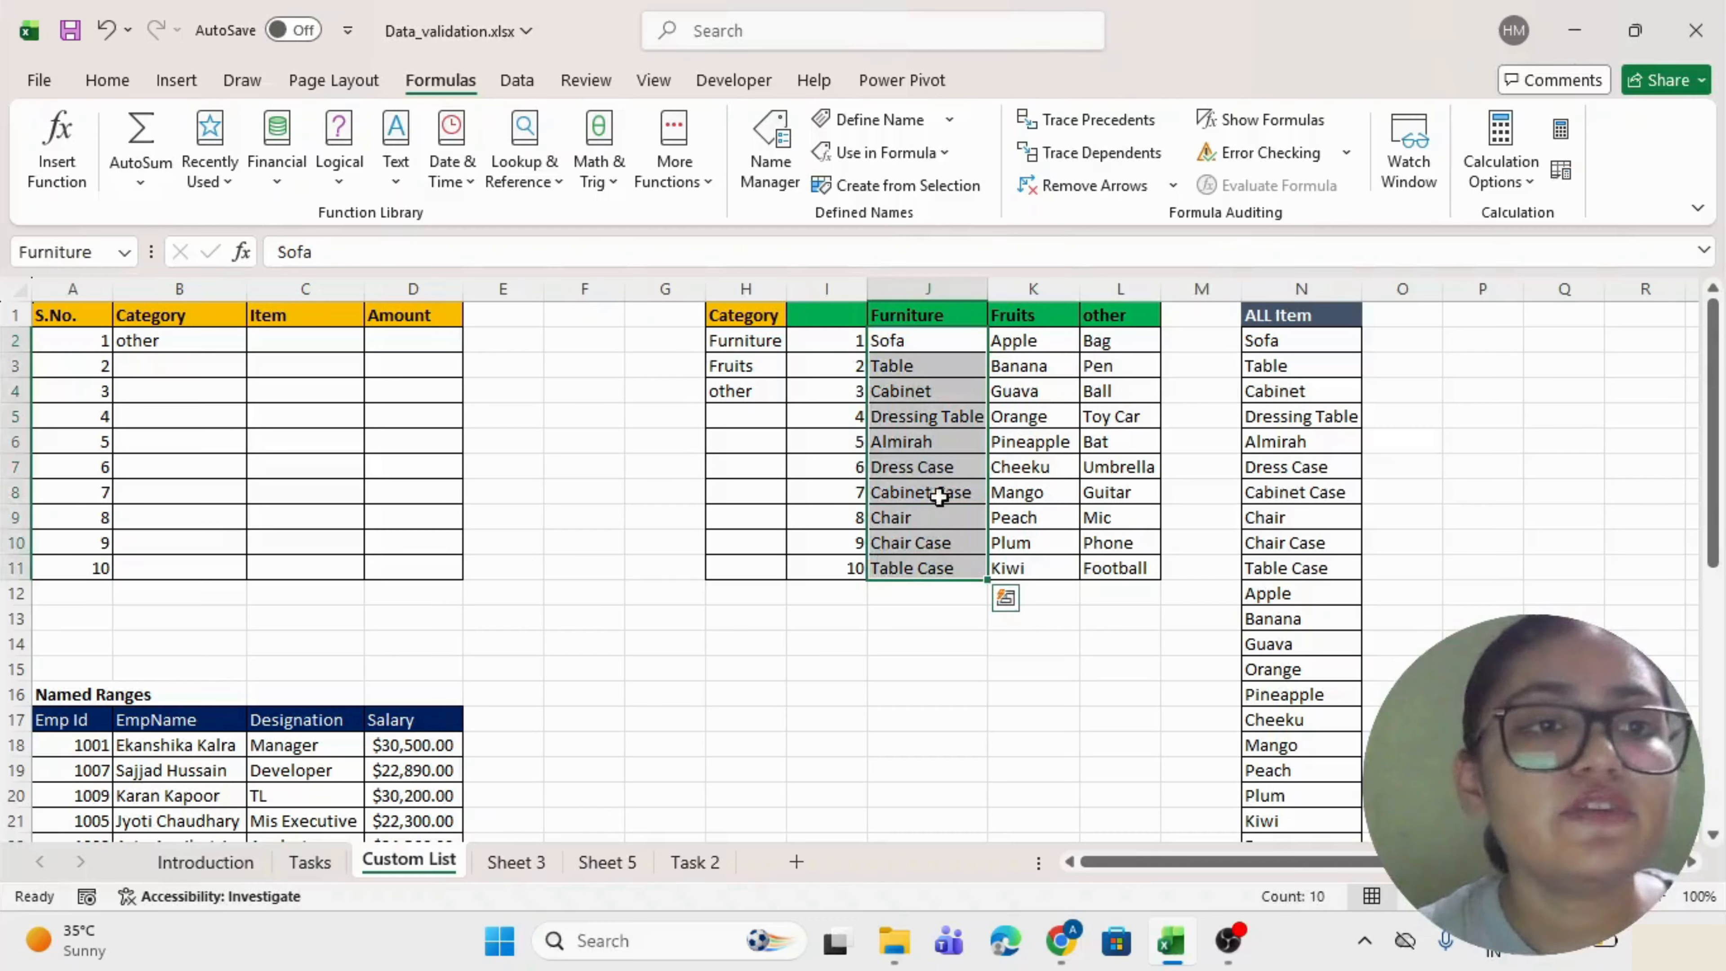
pyautogui.moveTo(1029, 340); pyautogui.dragTo(1011, 568)
pyautogui.click(54, 250)
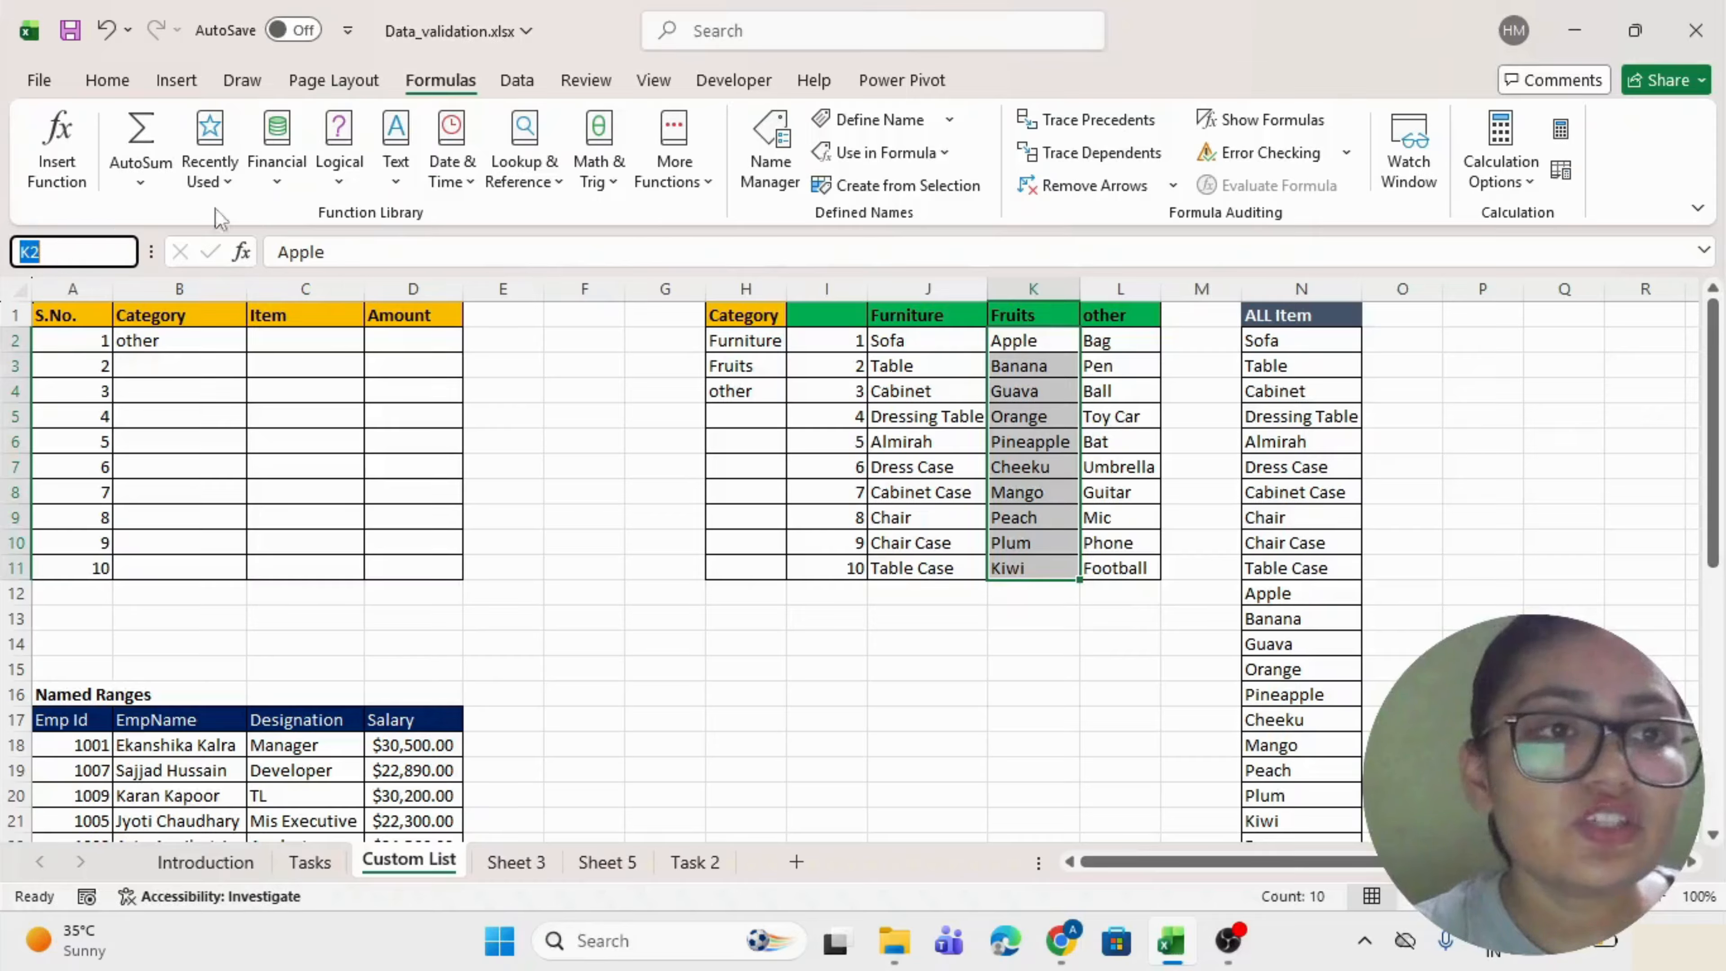
pyautogui.write('Fruits')
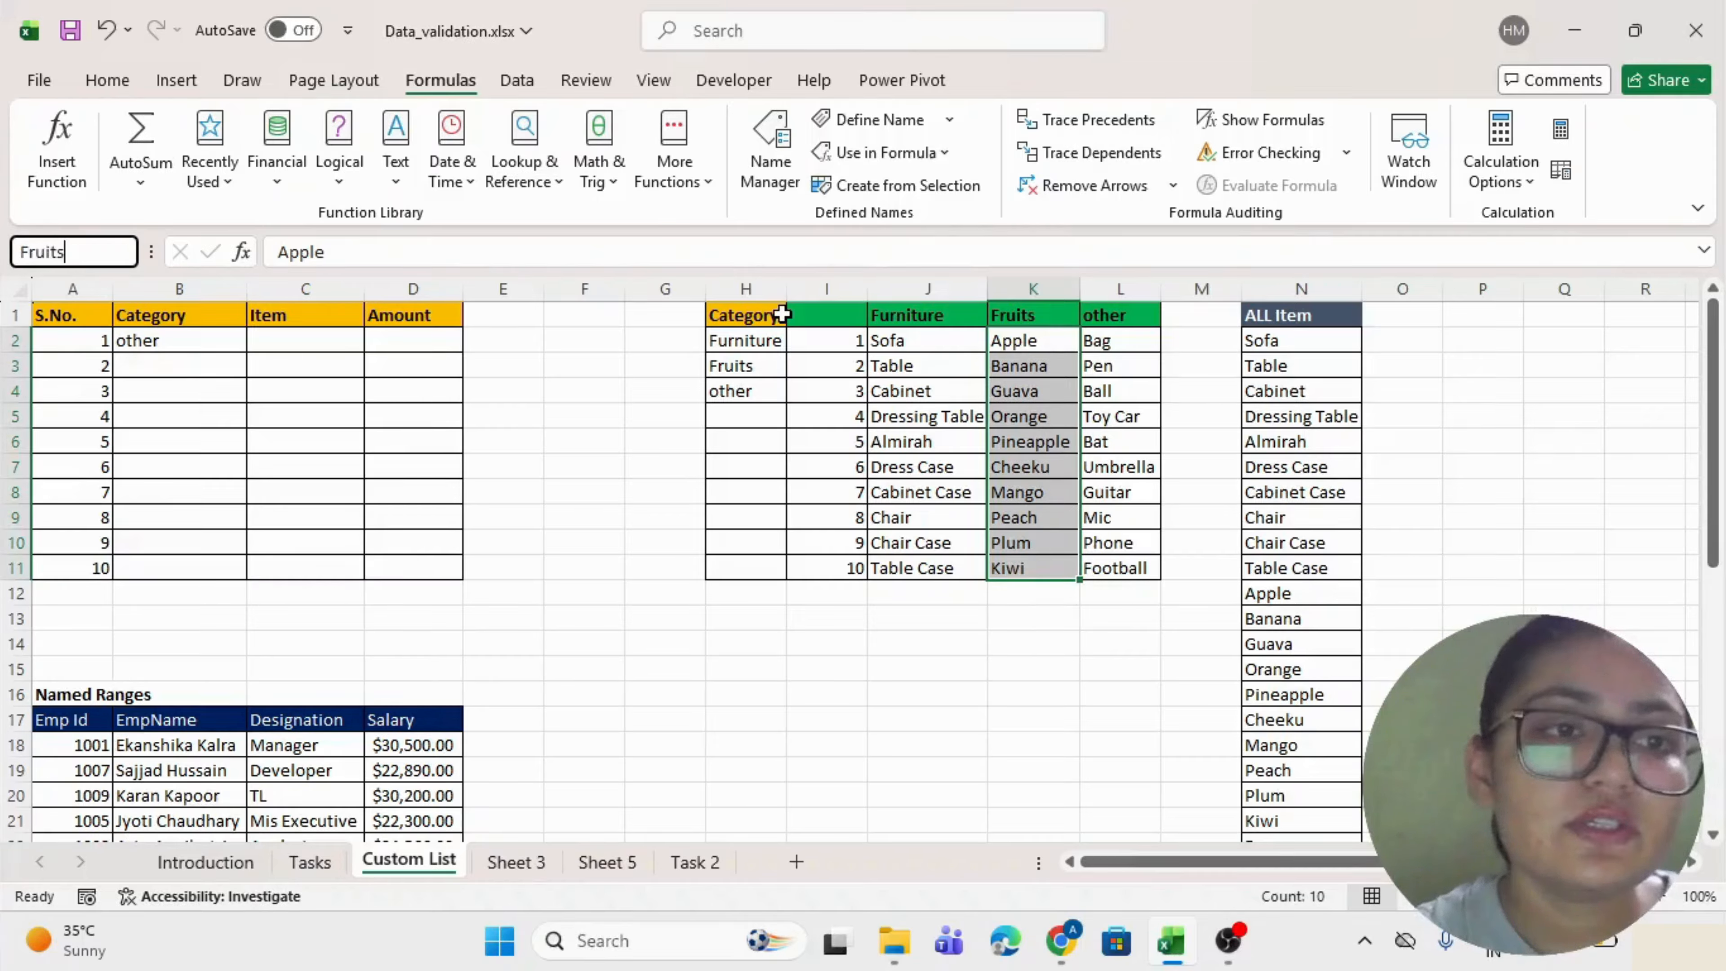
pyautogui.press('Return')
# Name the other items L2:L11 'Other'.
pyautogui.click(1118, 348)
pyautogui.moveTo(1118, 355); pyautogui.dragTo(1108, 568)
pyautogui.click(54, 251)
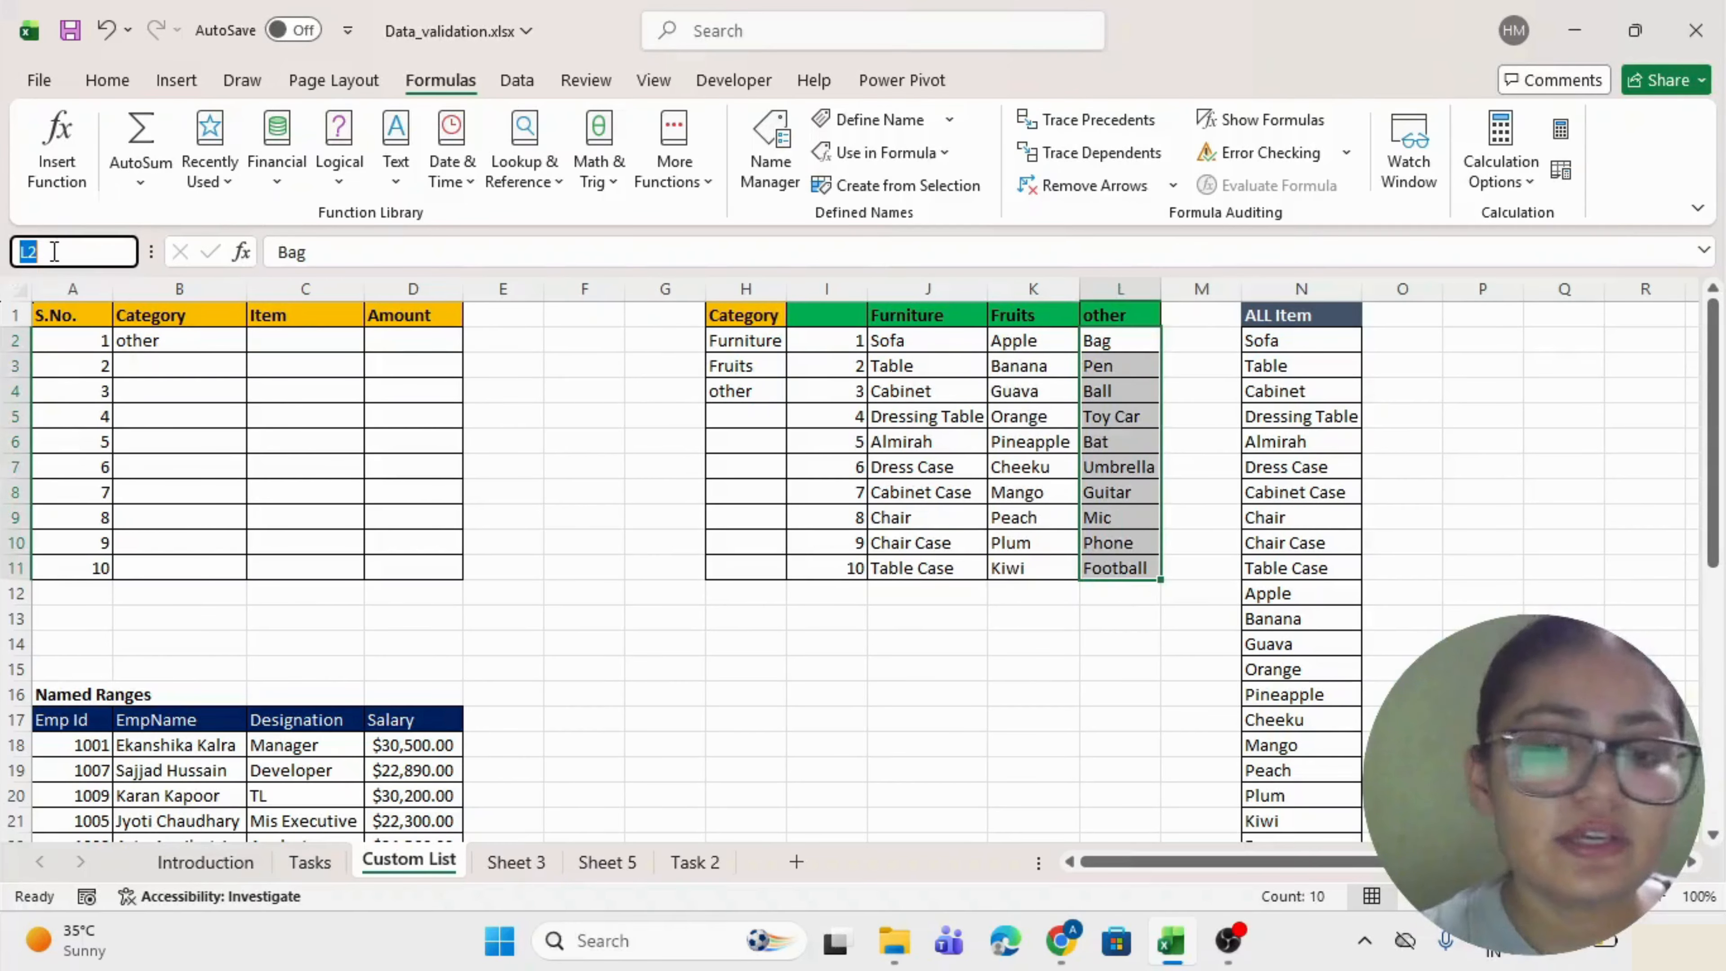
pyautogui.write('Other')
pyautogui.press('Return')
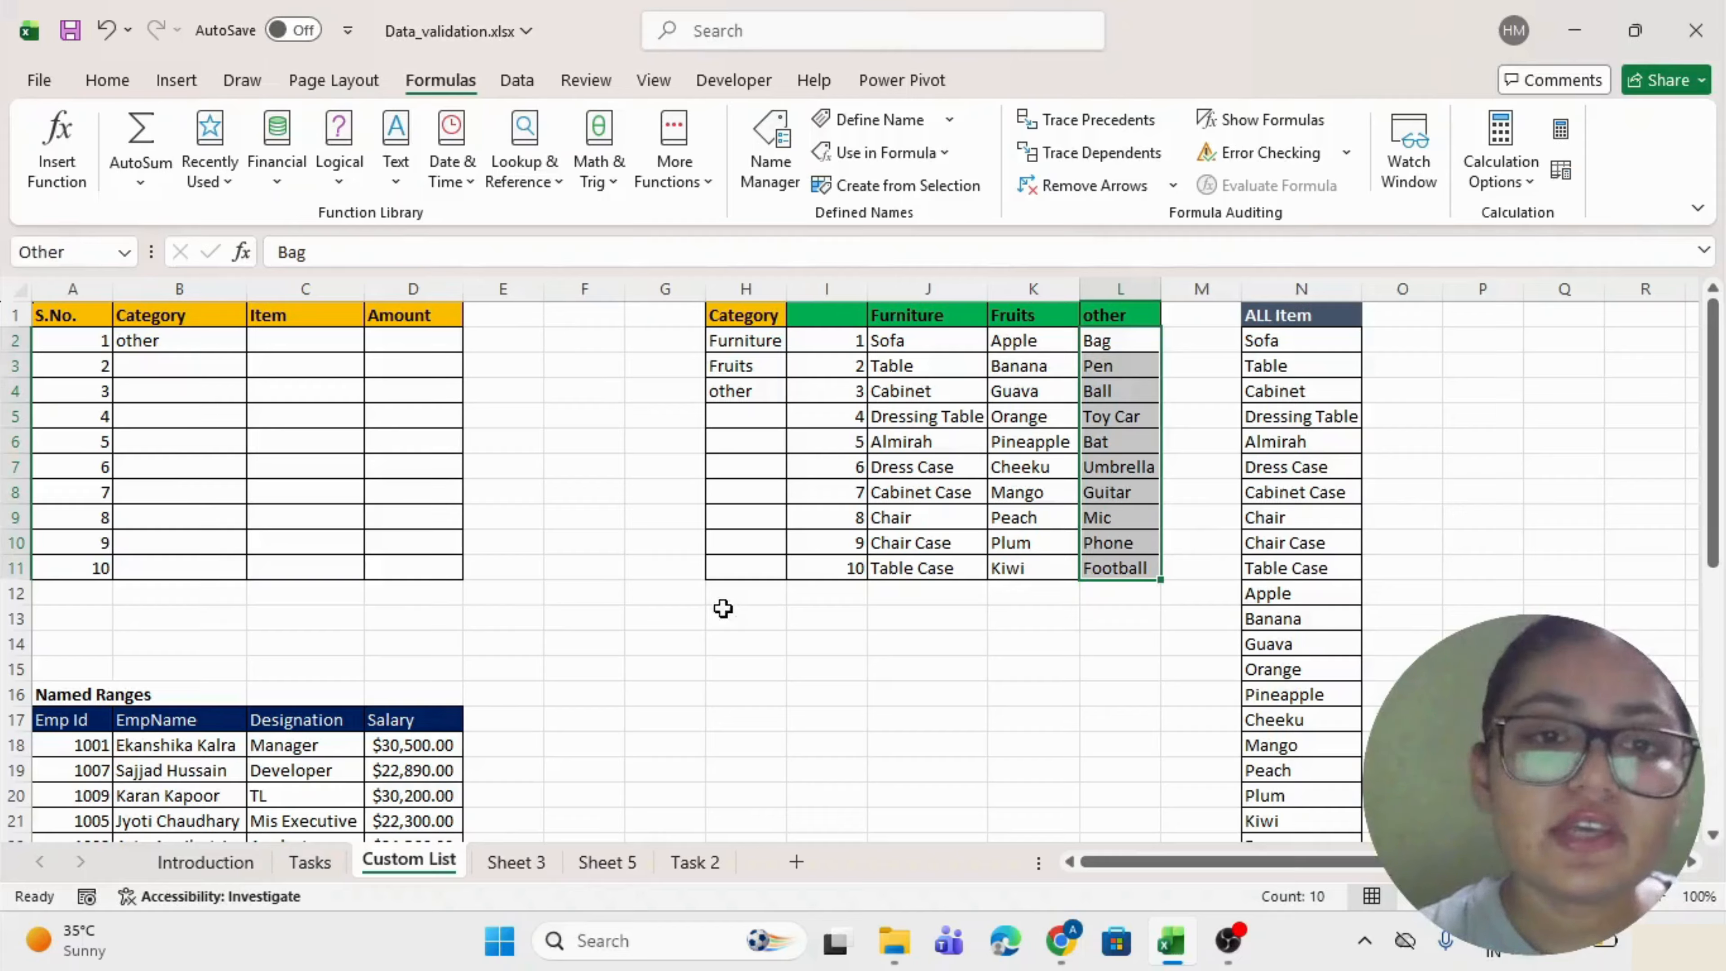
pyautogui.click(747, 644)
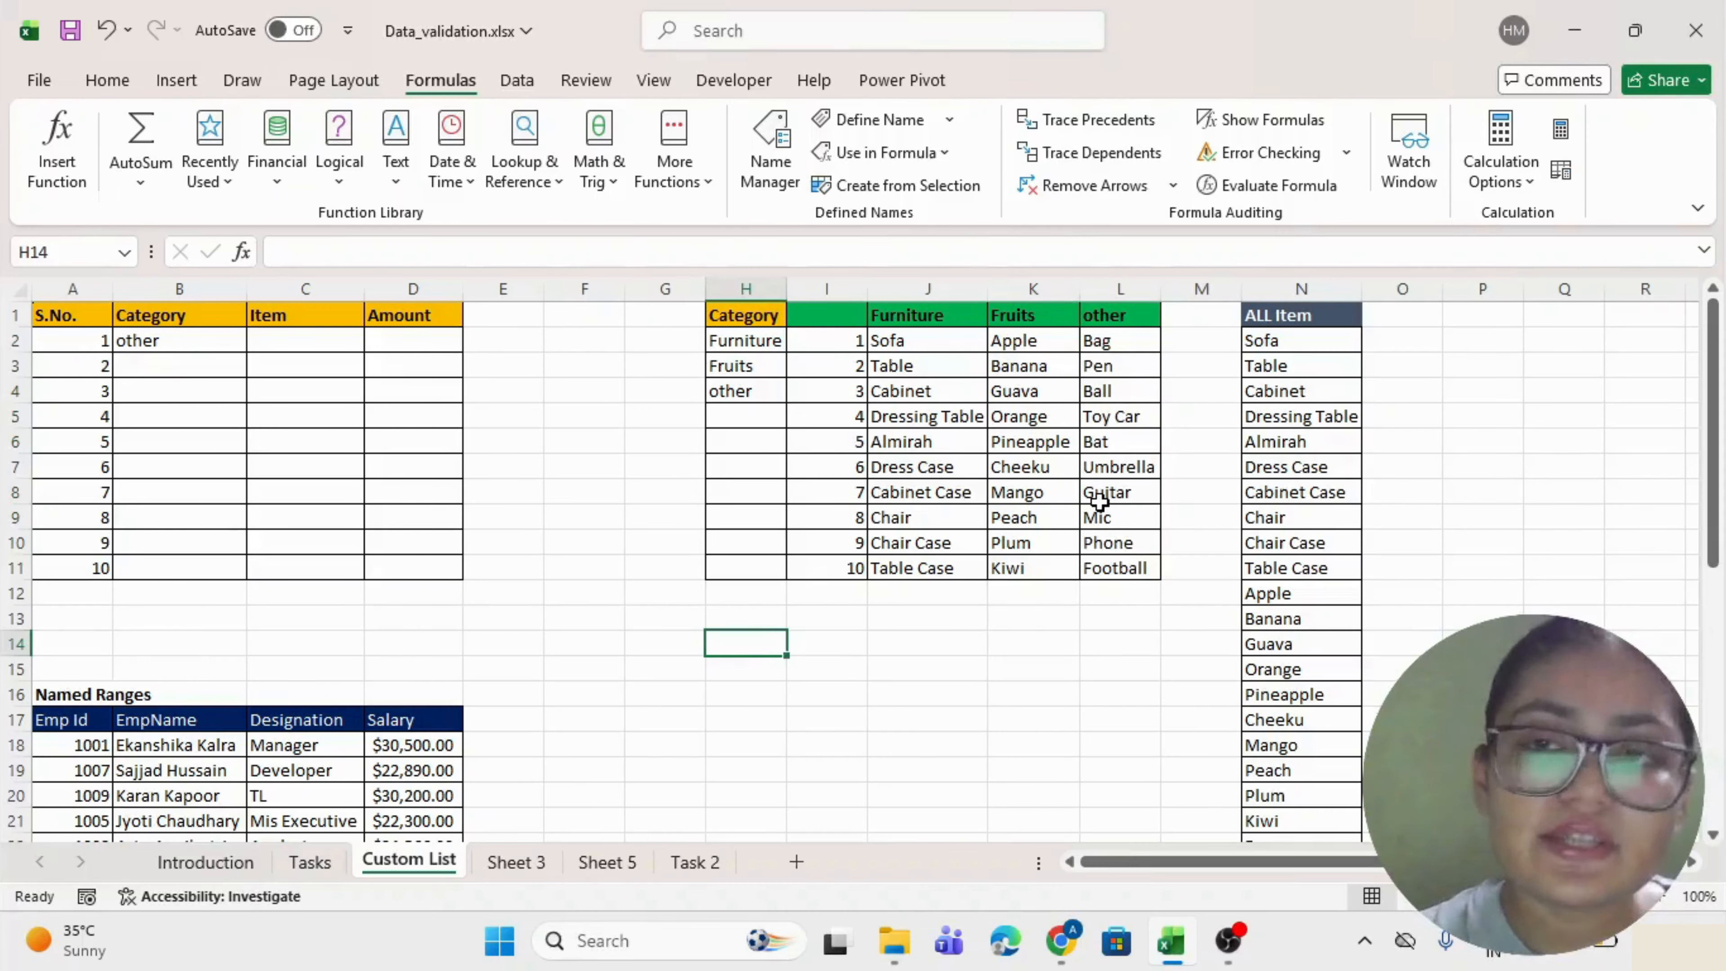
# Enter =Furniture in H14 so the furniture items spill down.
pyautogui.write('=')
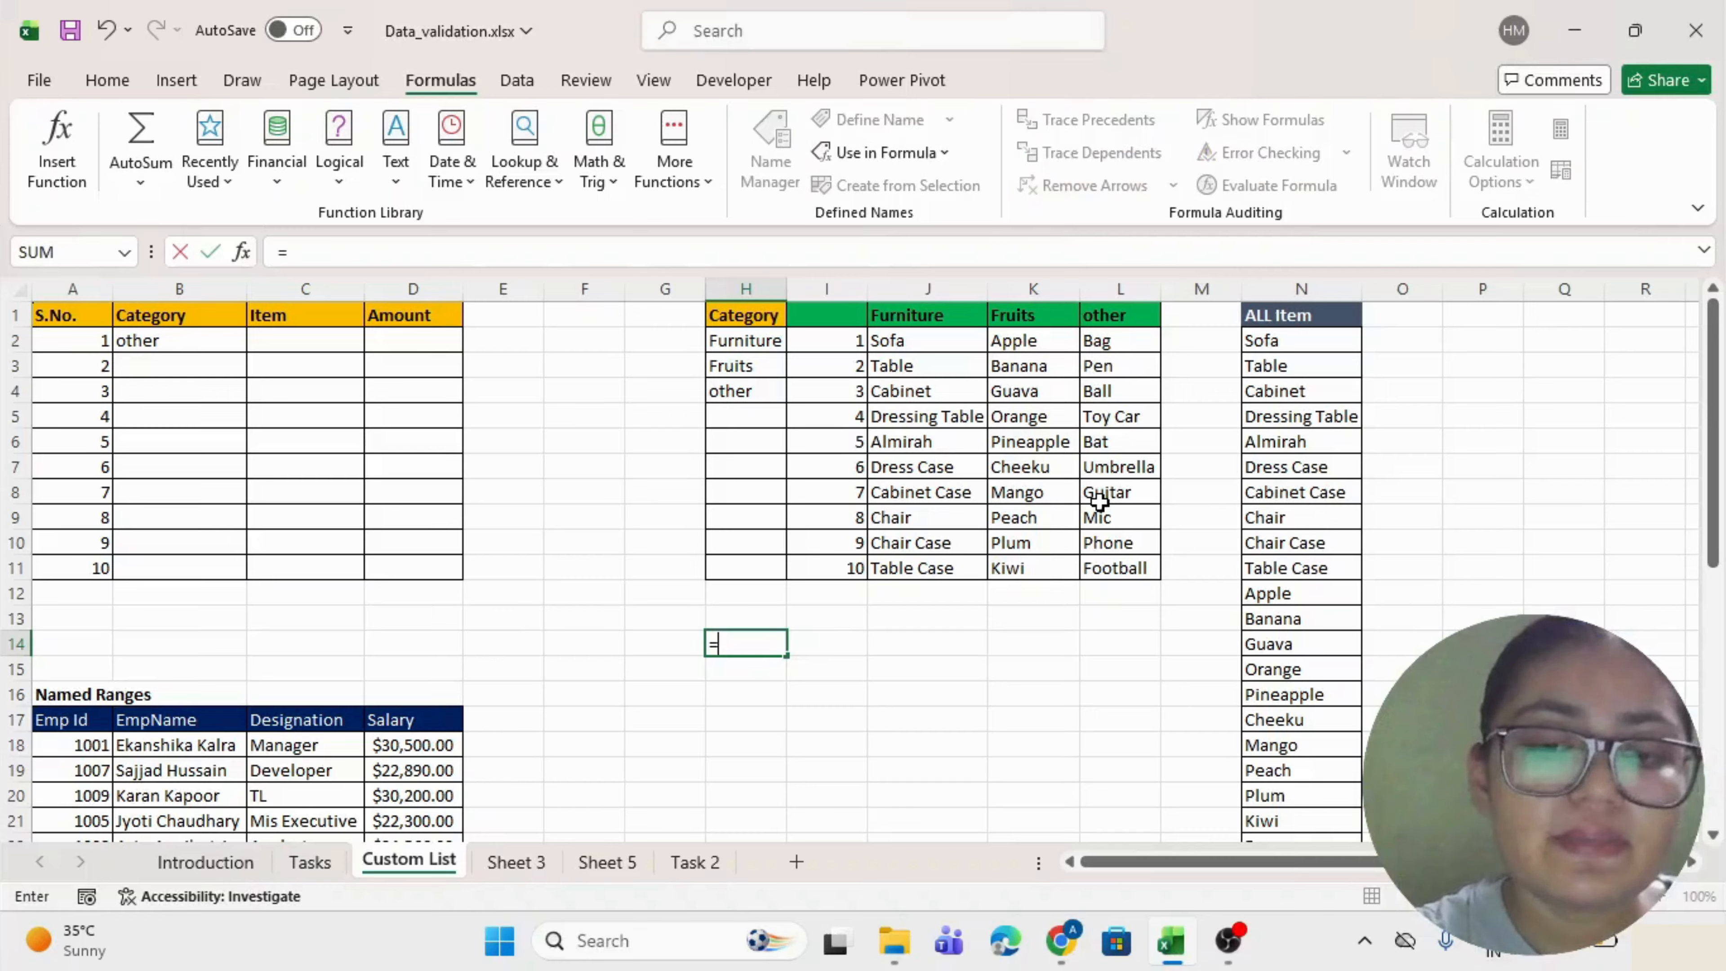
pyautogui.write('fur')
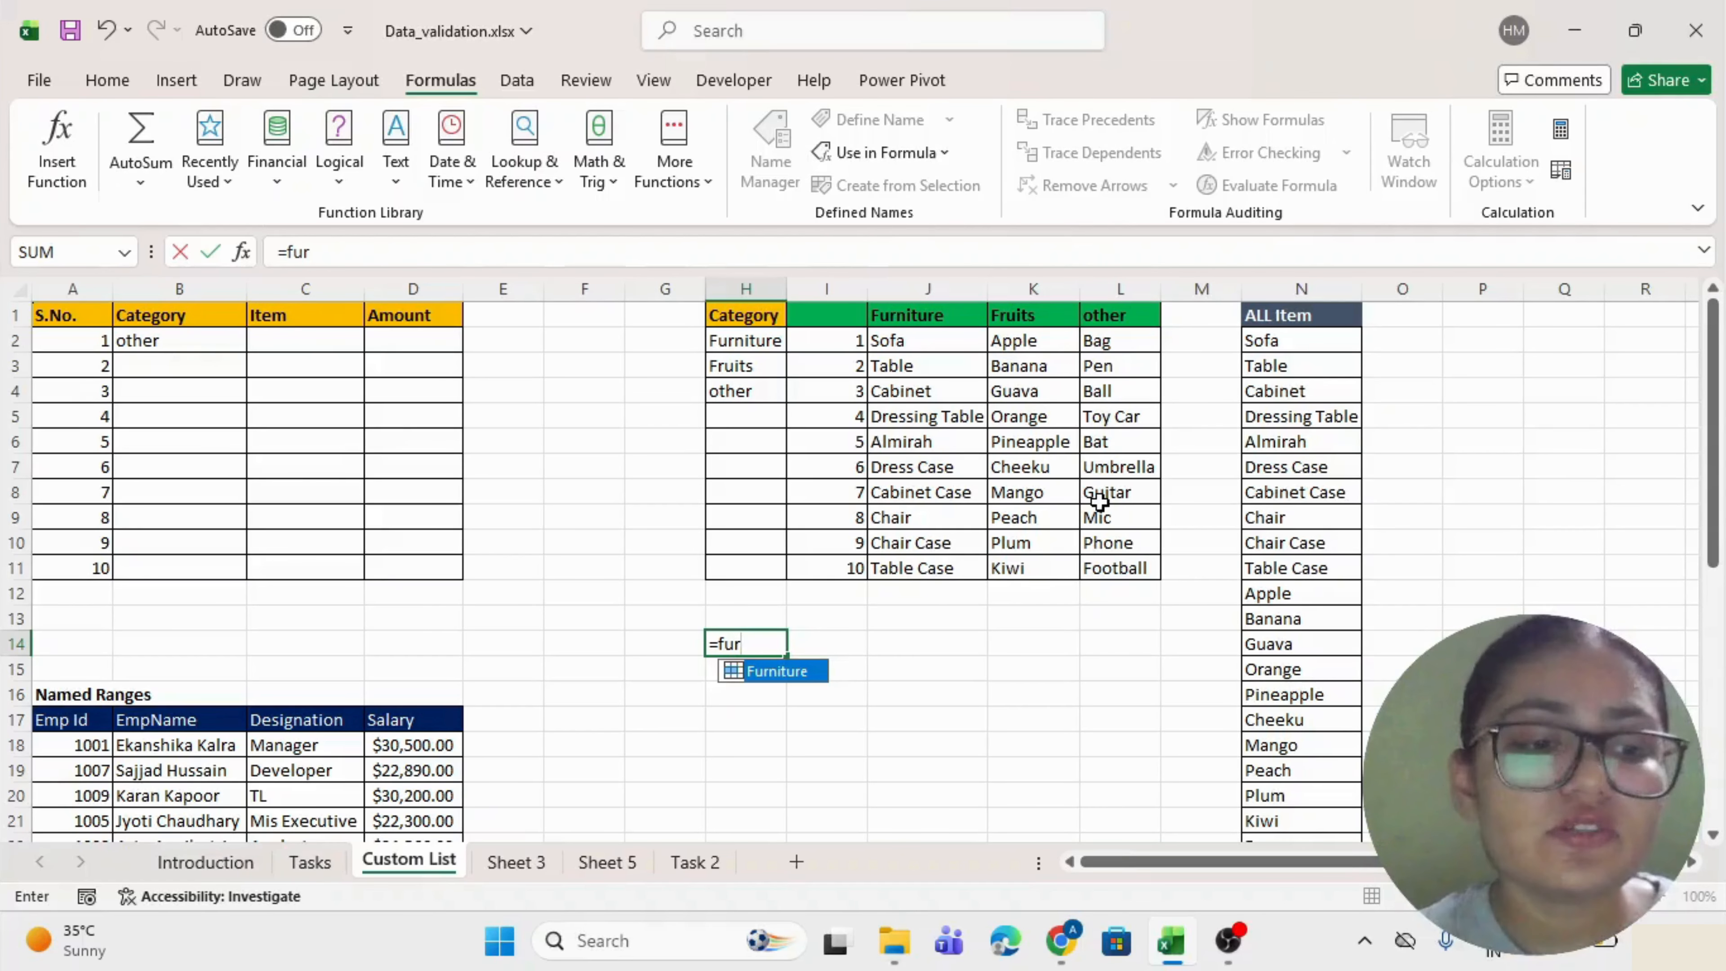
pyautogui.press('Tab')
pyautogui.press('Return')
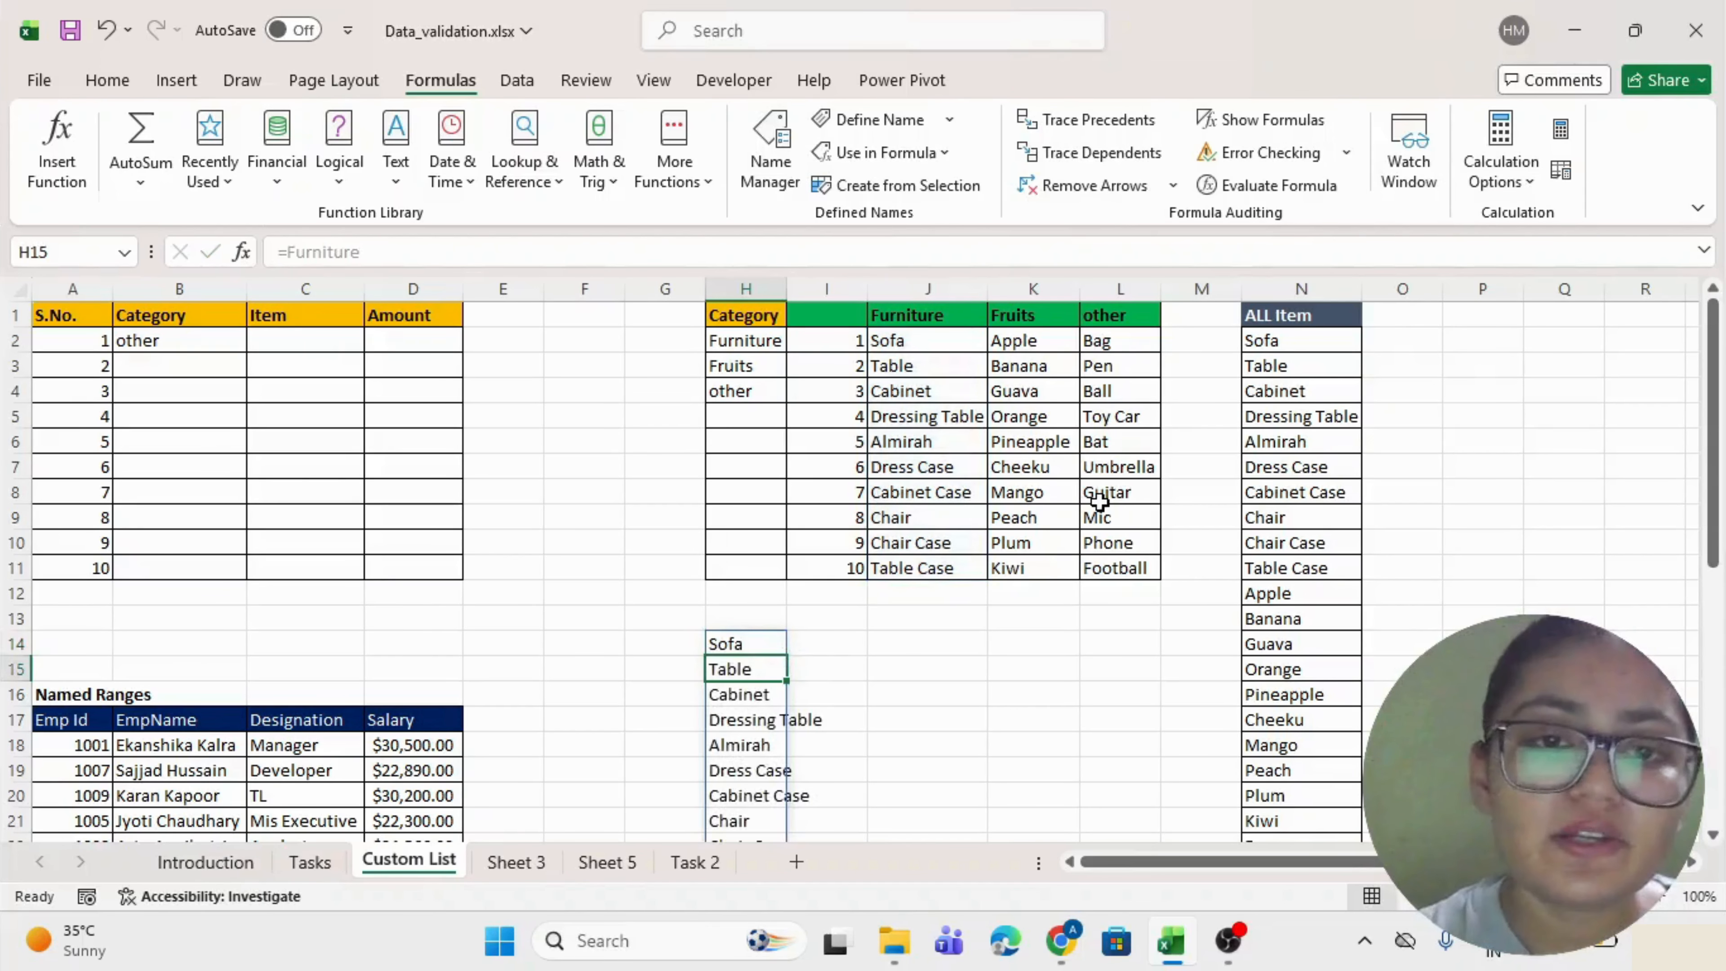
pyautogui.scroll(-2, 1099, 501)
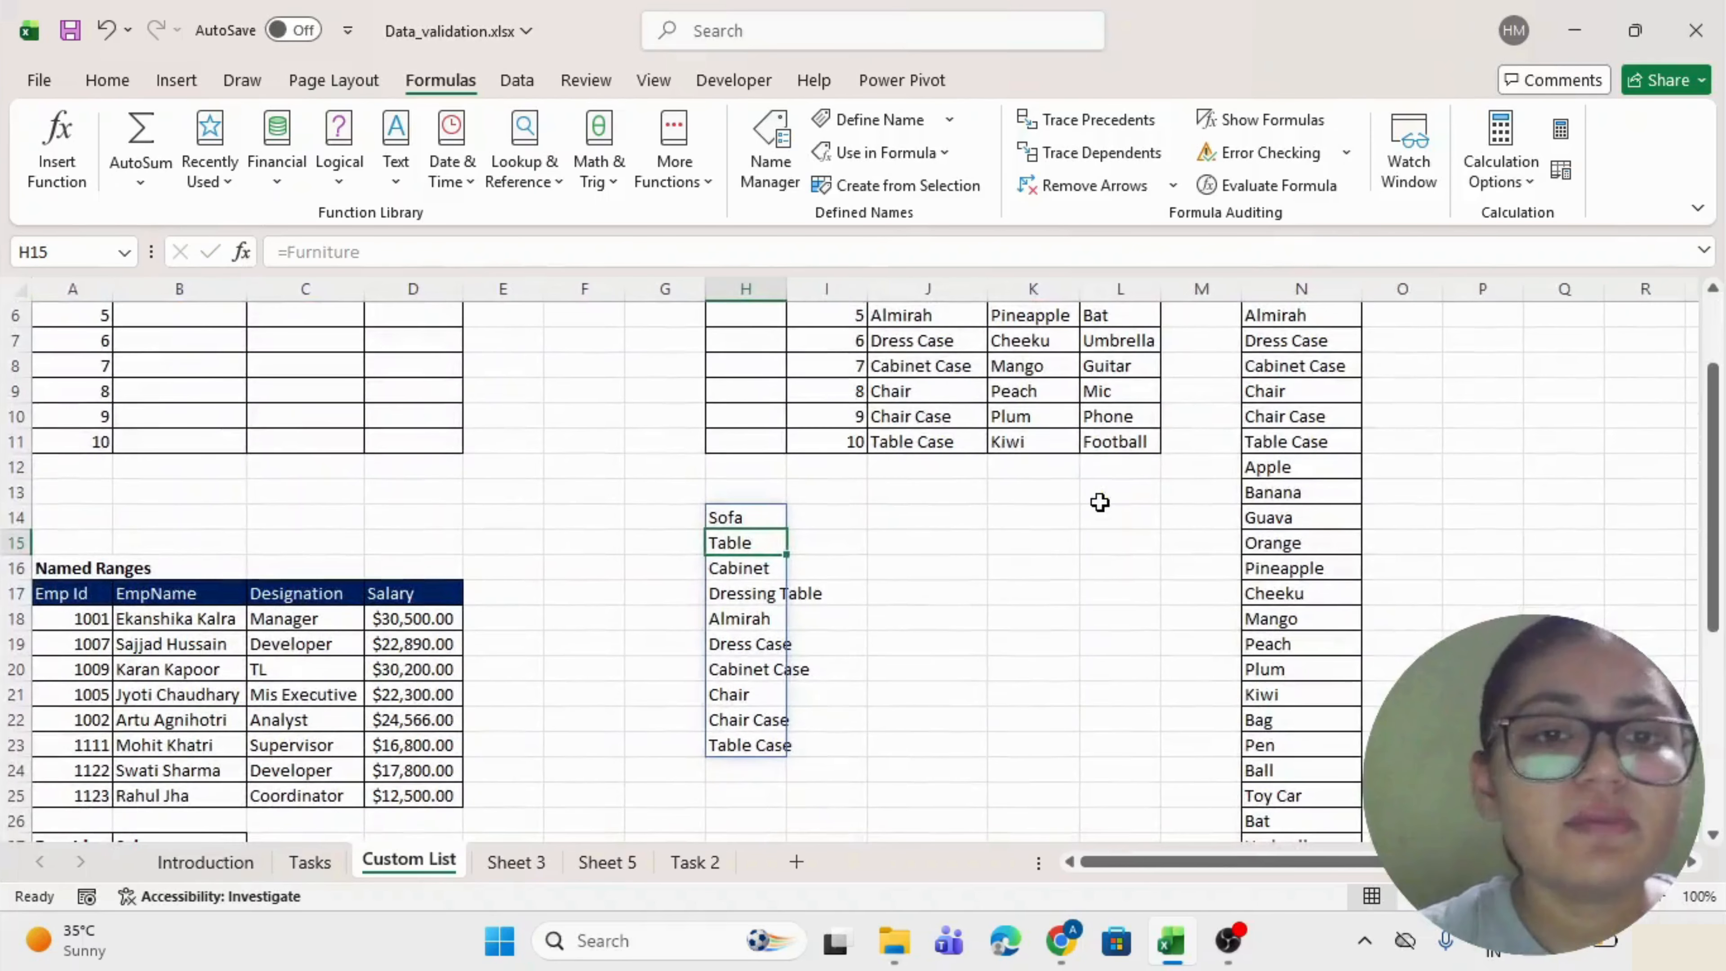
pyautogui.scroll(2, 1098, 501)
# Change the H14 formula to =Fruits so the fruit list spills instead.
pyautogui.doubleClick(752, 639)
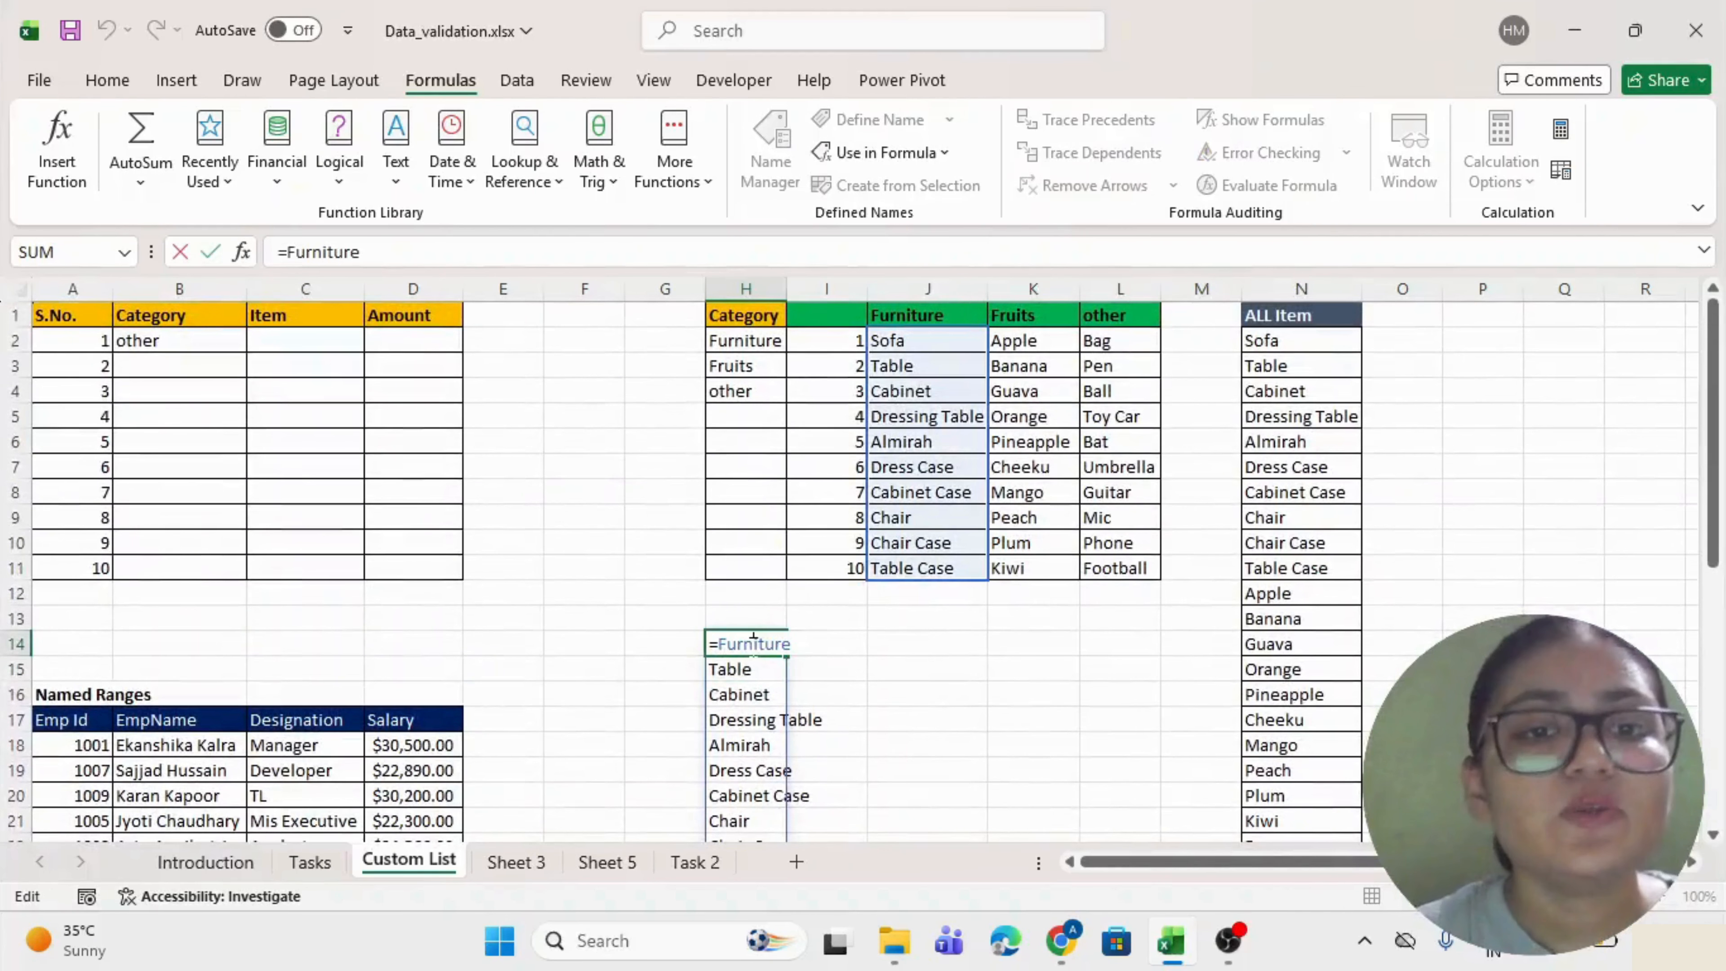
pyautogui.moveTo(792, 649); pyautogui.dragTo(719, 651)
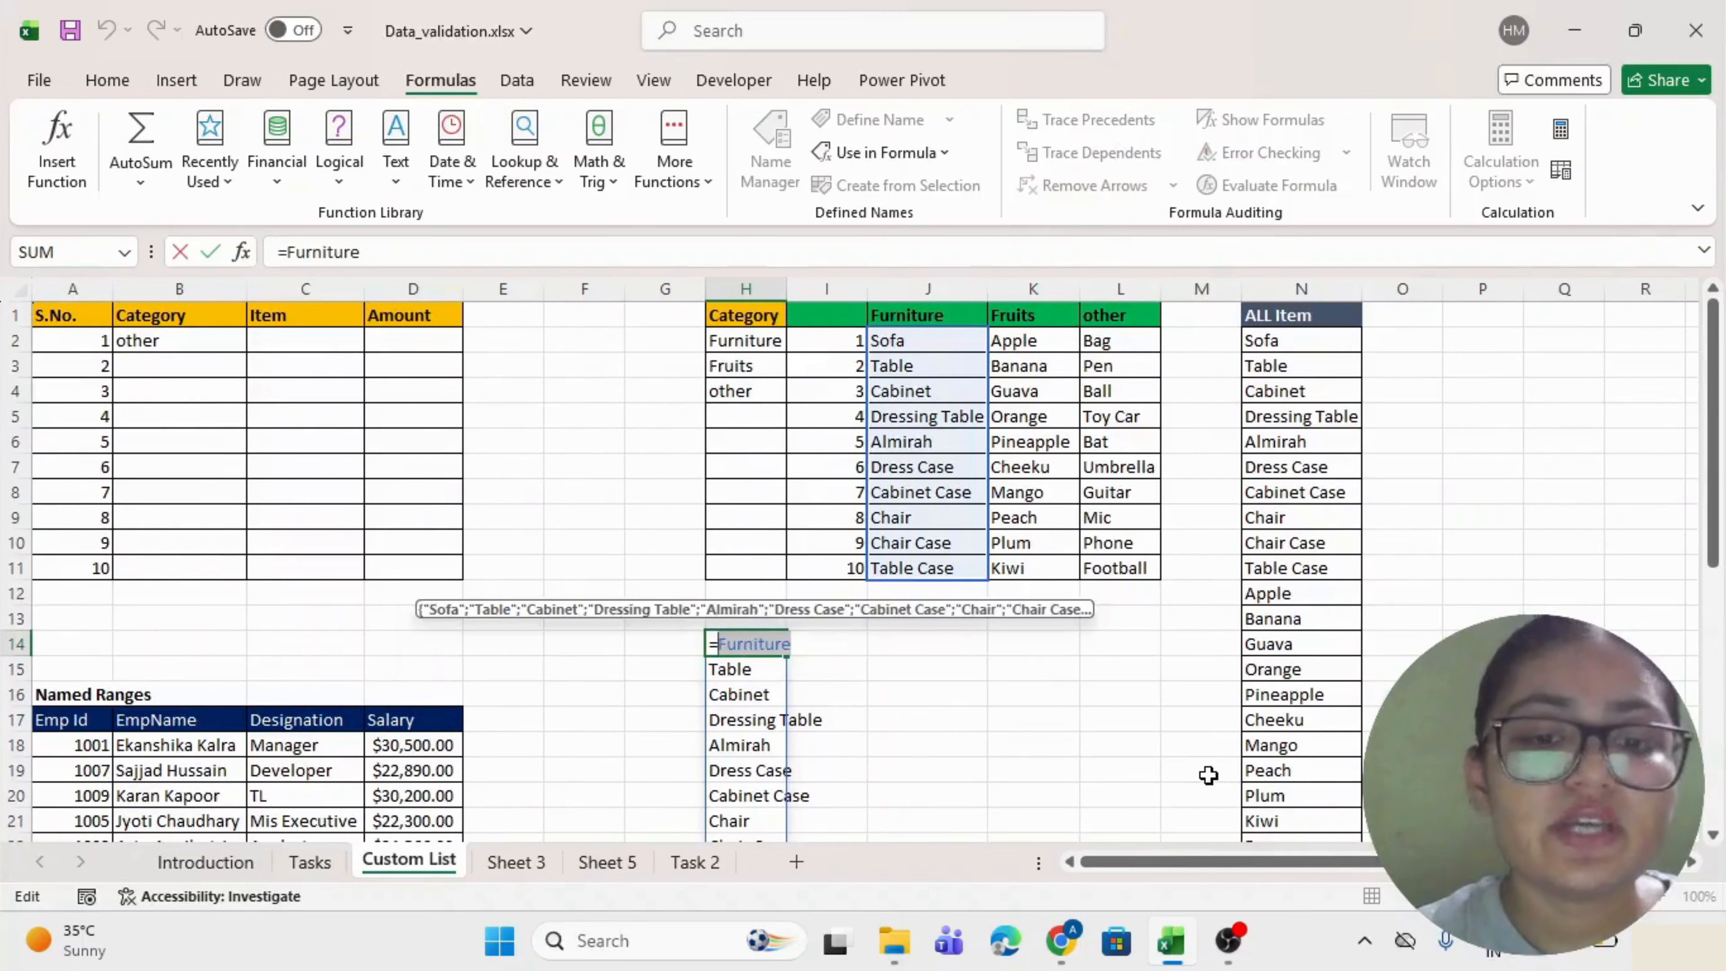
pyautogui.write('fruit')
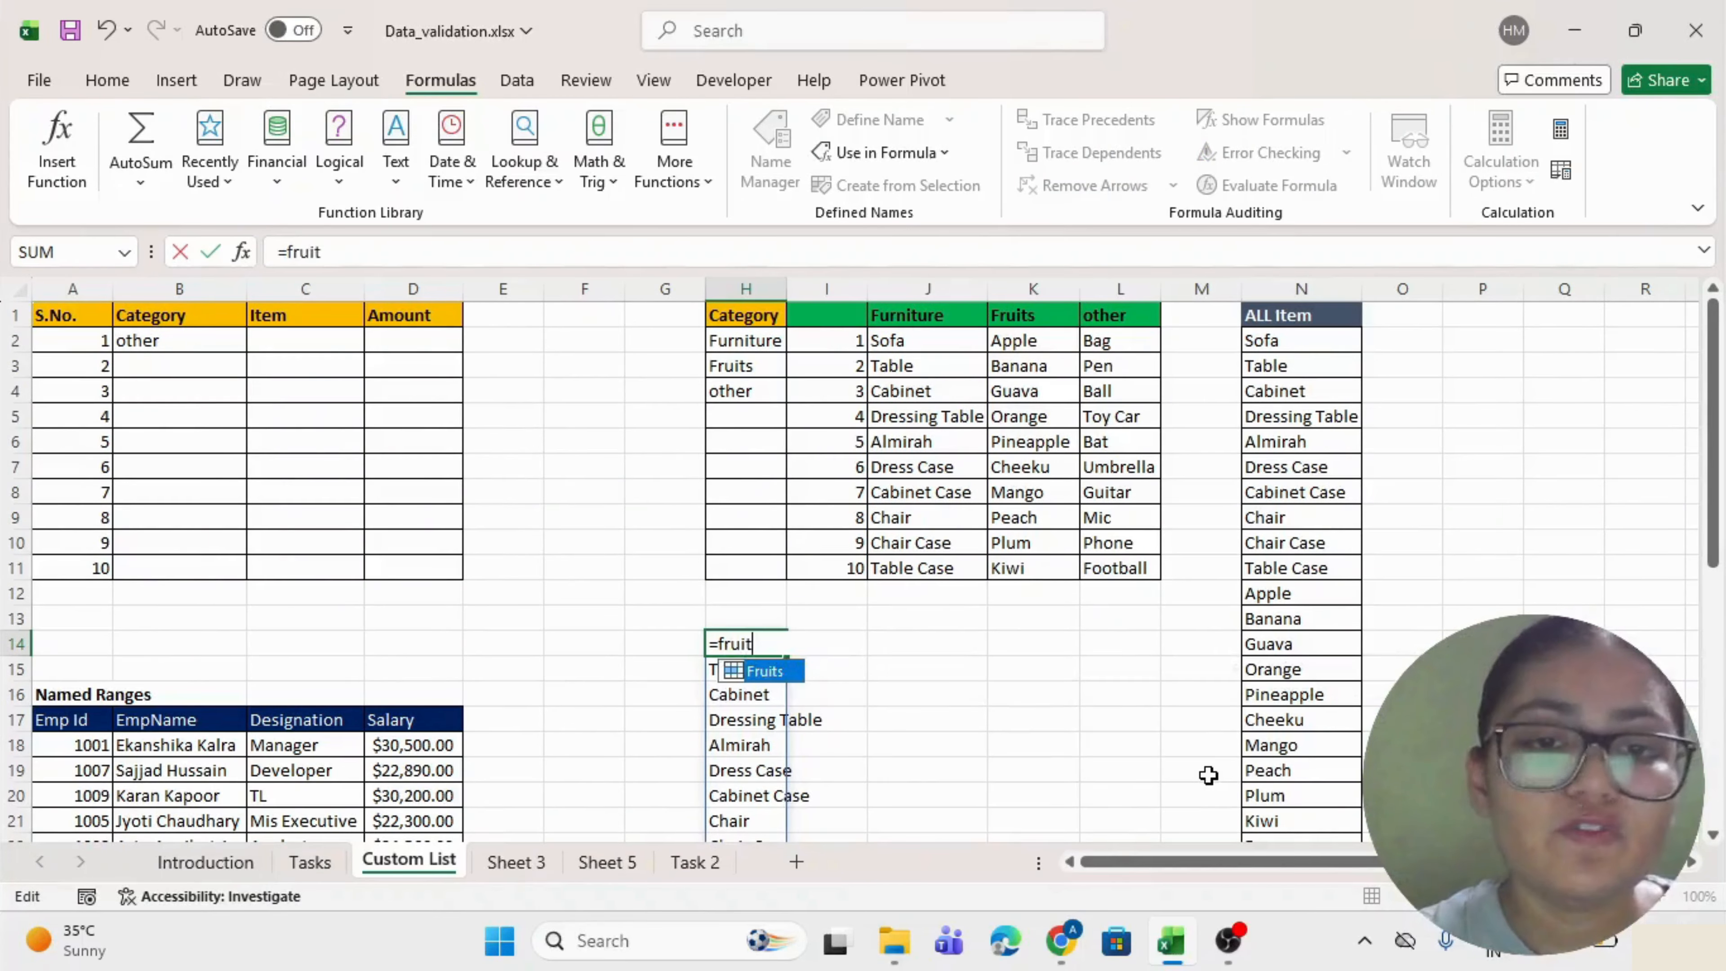
pyautogui.press('Tab')
pyautogui.press('Return')
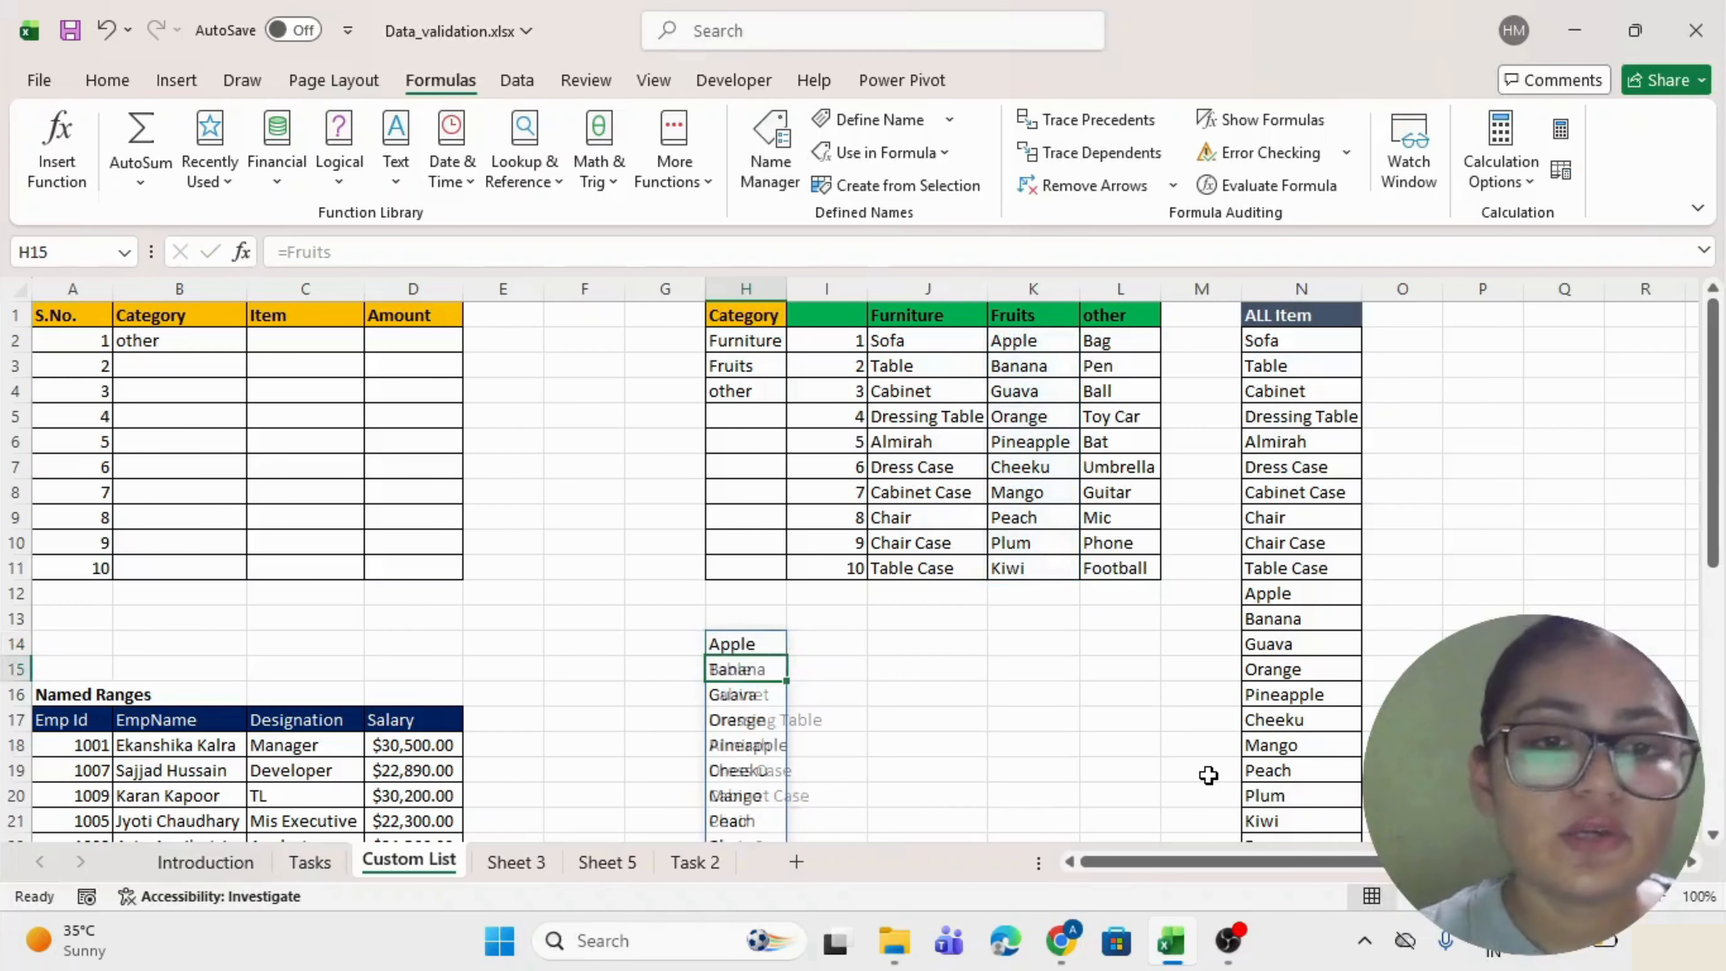
pyautogui.scroll(-1, 1208, 775)
pyautogui.scroll(-2, 1208, 774)
pyautogui.scroll(3, 1208, 774)
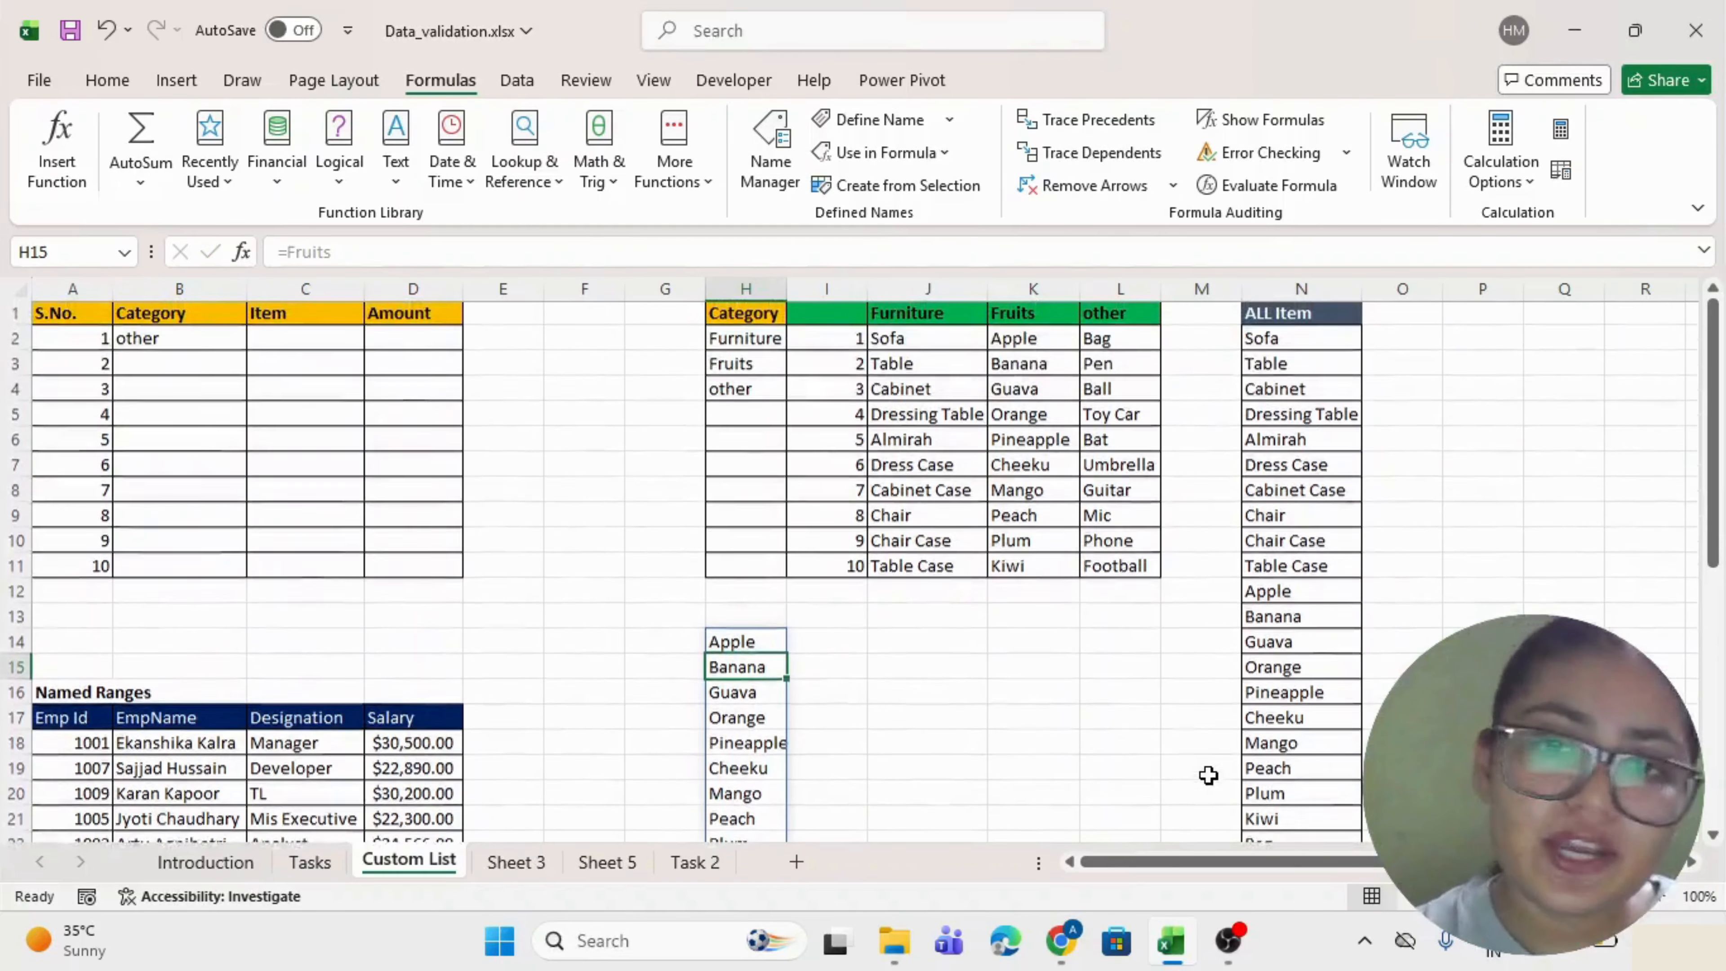
# Delete the spilled fruit list, leaving H14 empty.
pyautogui.moveTo(759, 656); pyautogui.dragTo(759, 717)
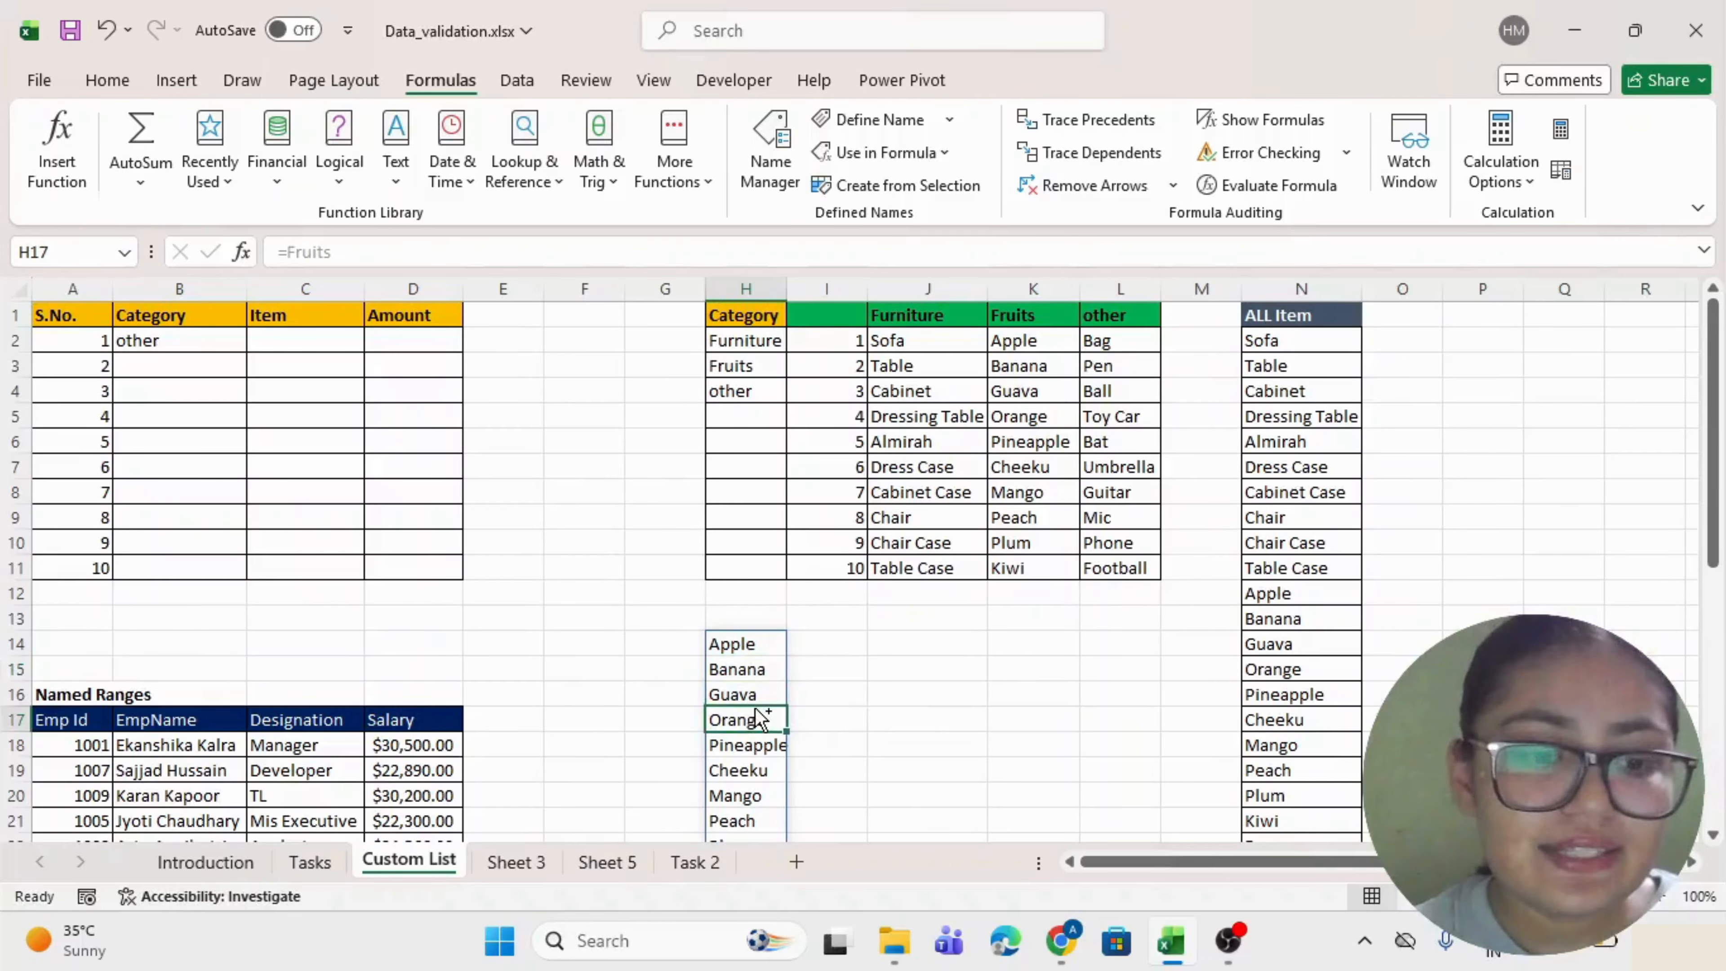
pyautogui.hotkey('ctrl', 'z')
pyautogui.moveTo(743, 643); pyautogui.dragTo(749, 860)
pyautogui.press('Delete')
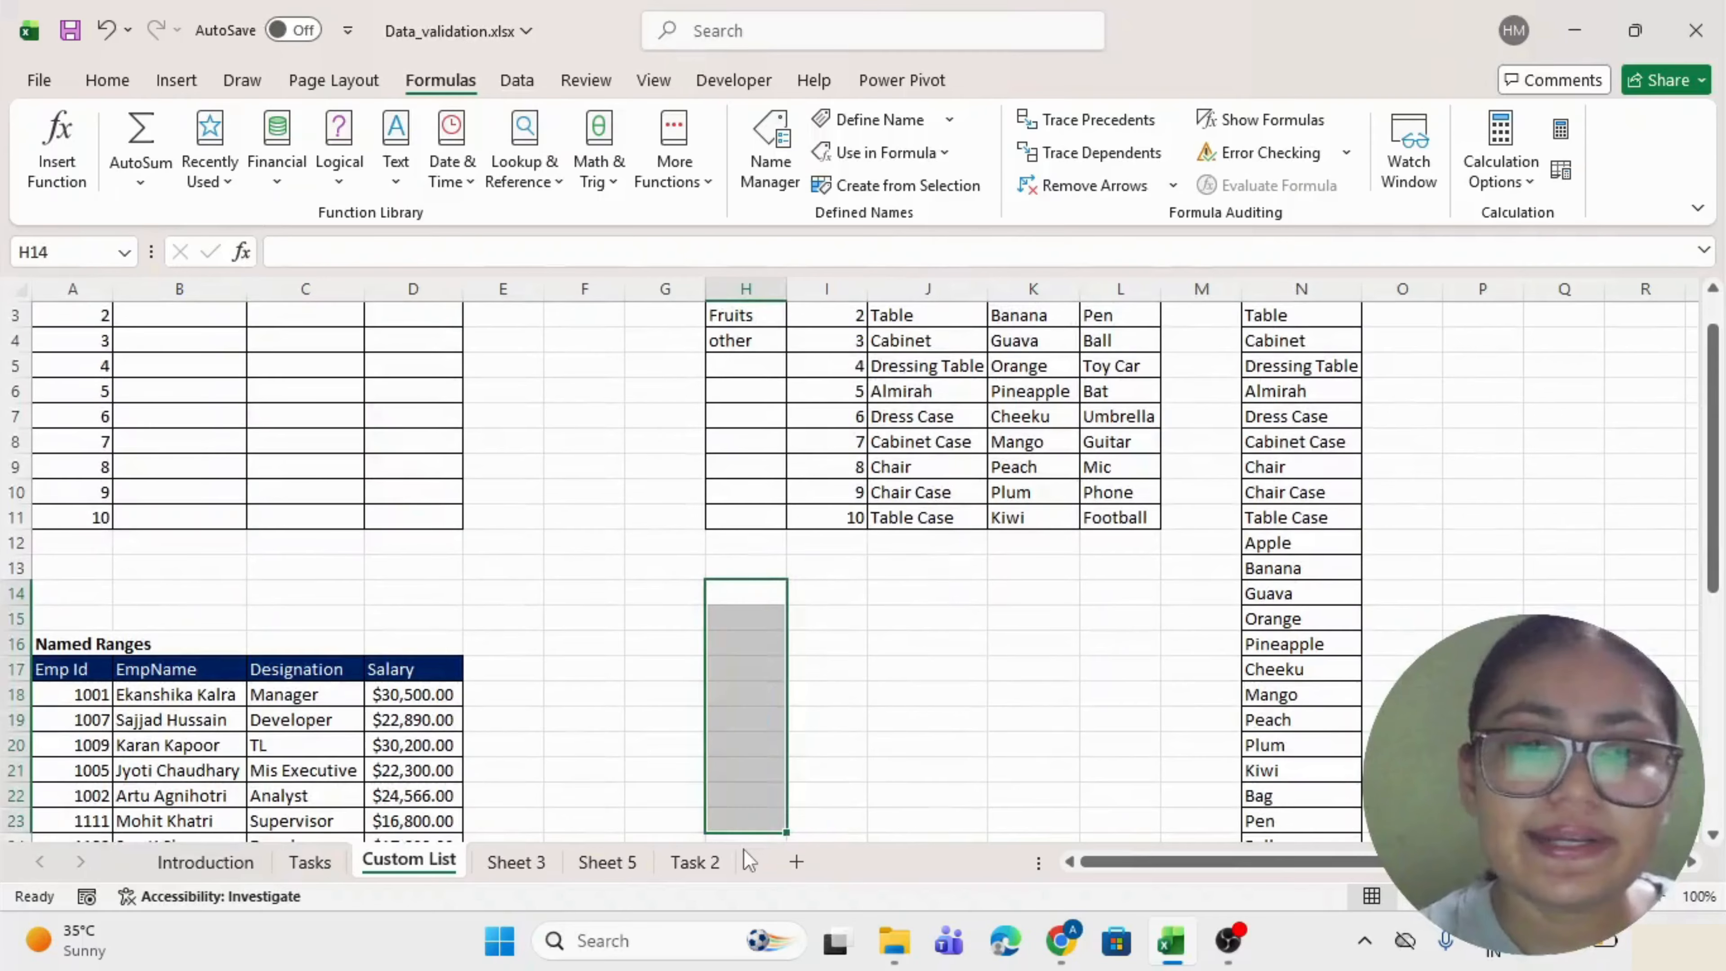
pyautogui.scroll(1, 730, 775)
pyautogui.click(732, 647)
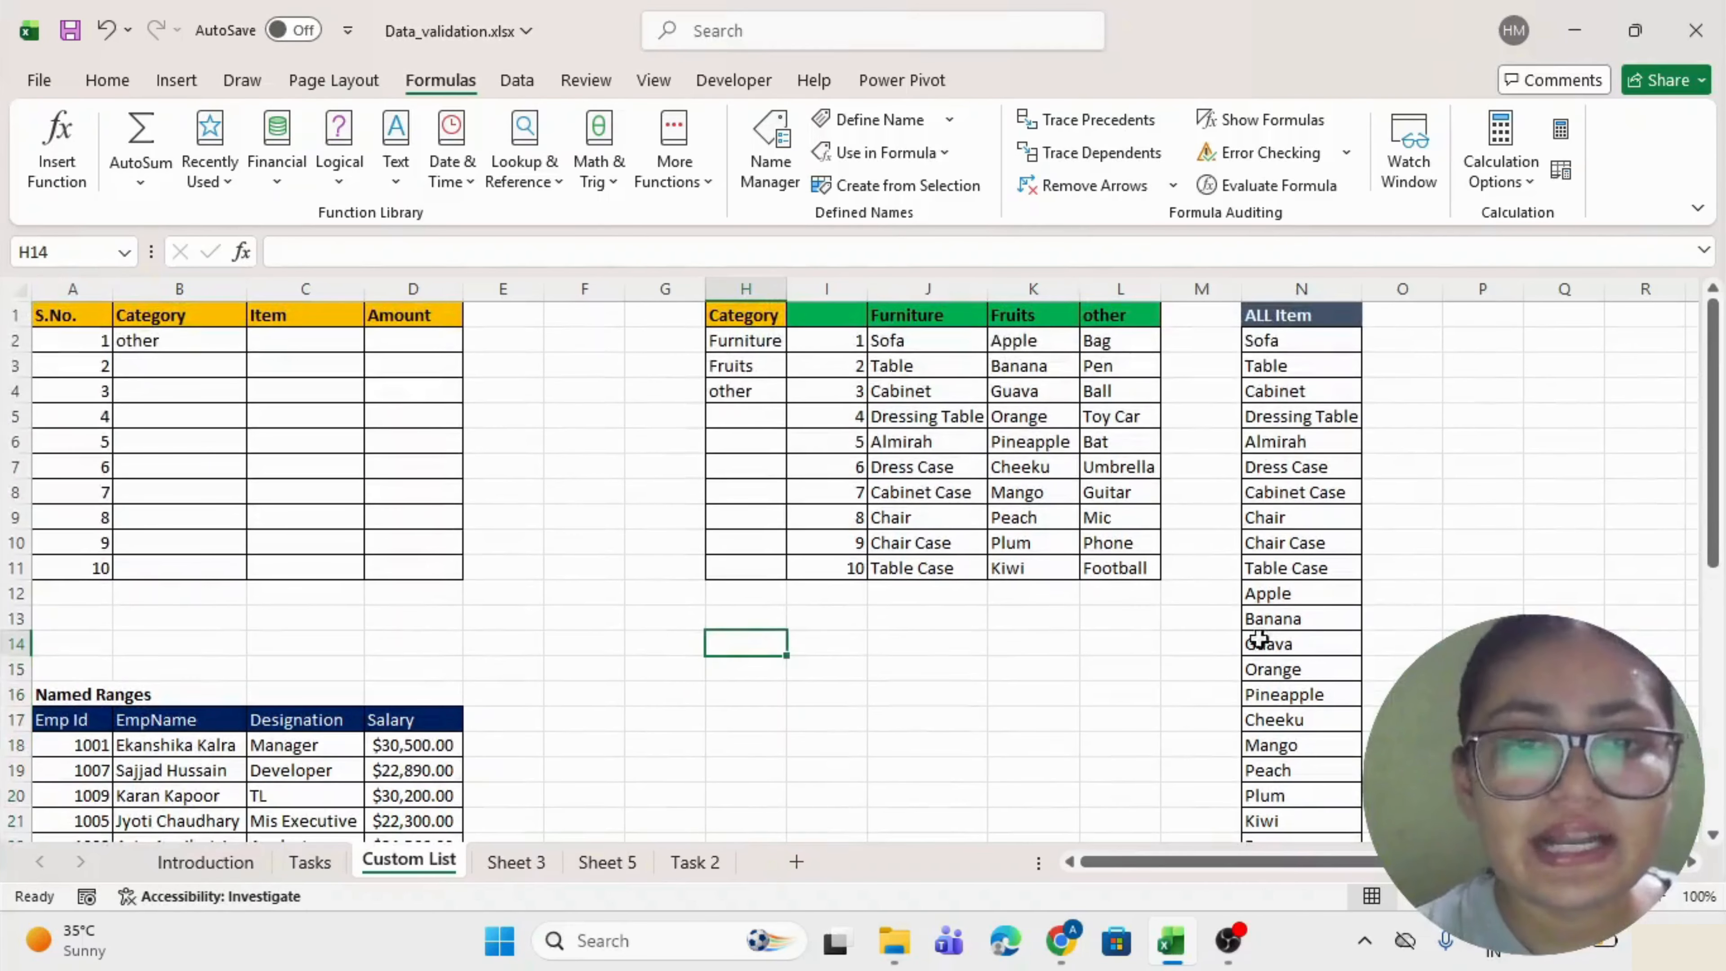
# Enter =IF(B2="Furniture",Furniture,IF(B2="Fruits",Fruits,Other)) in H14, spilling the other items.
pyautogui.write('=if(')
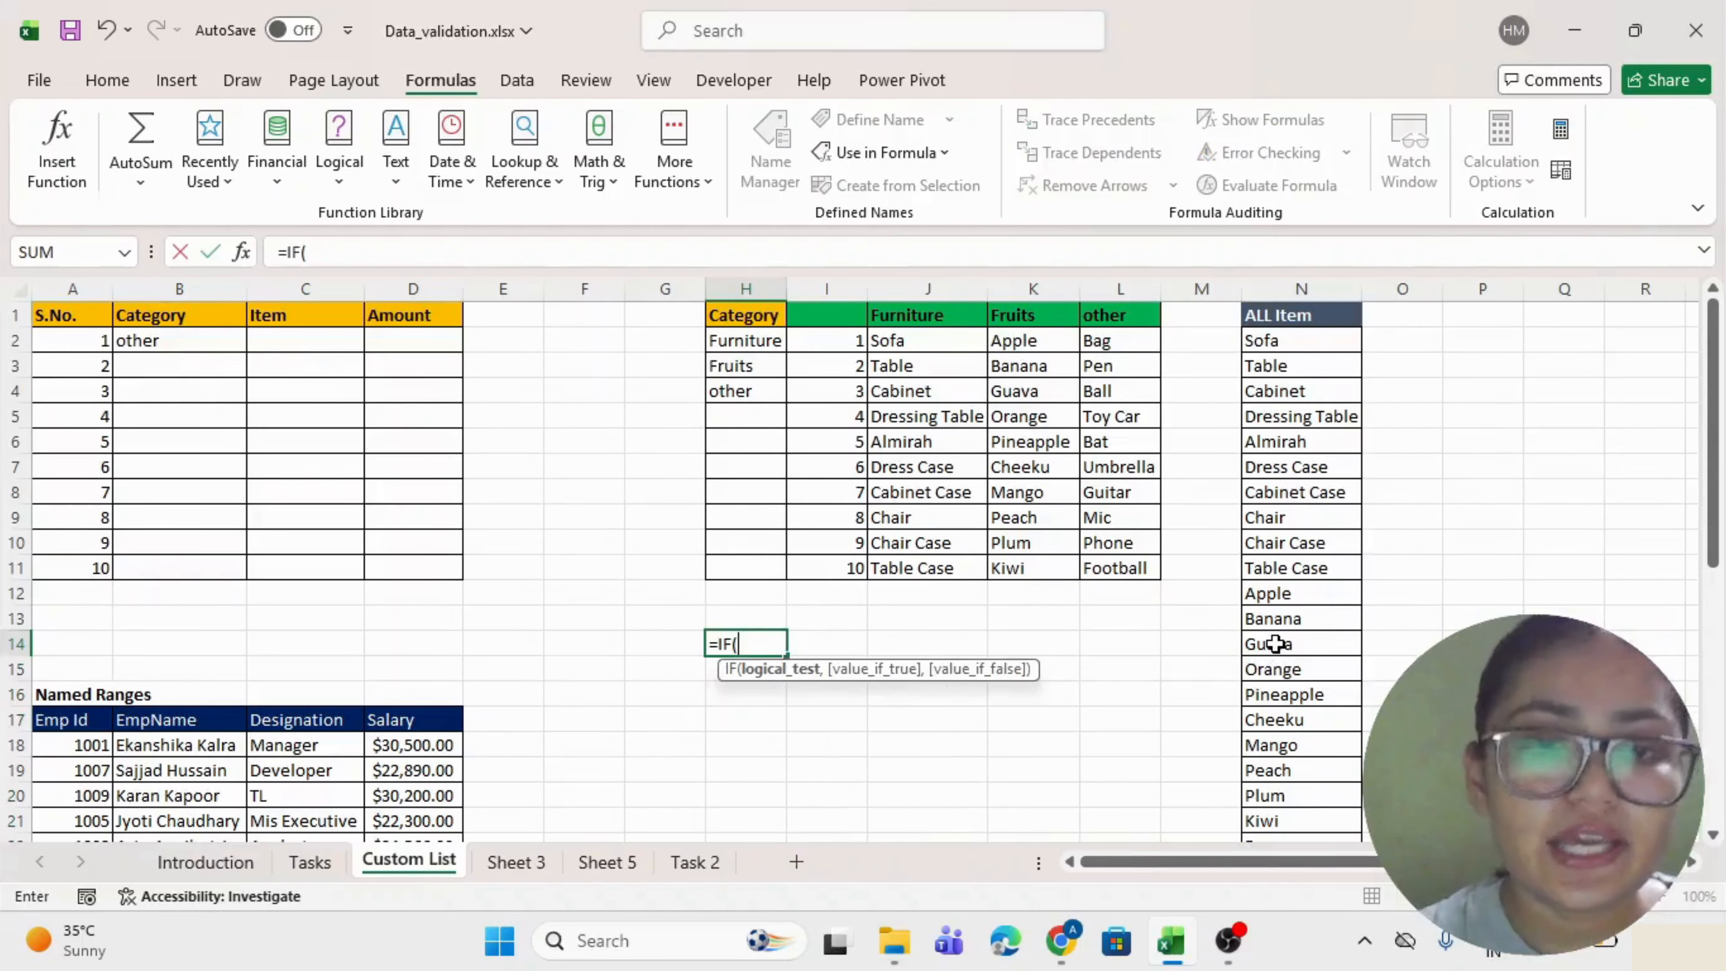
pyautogui.click(209, 341)
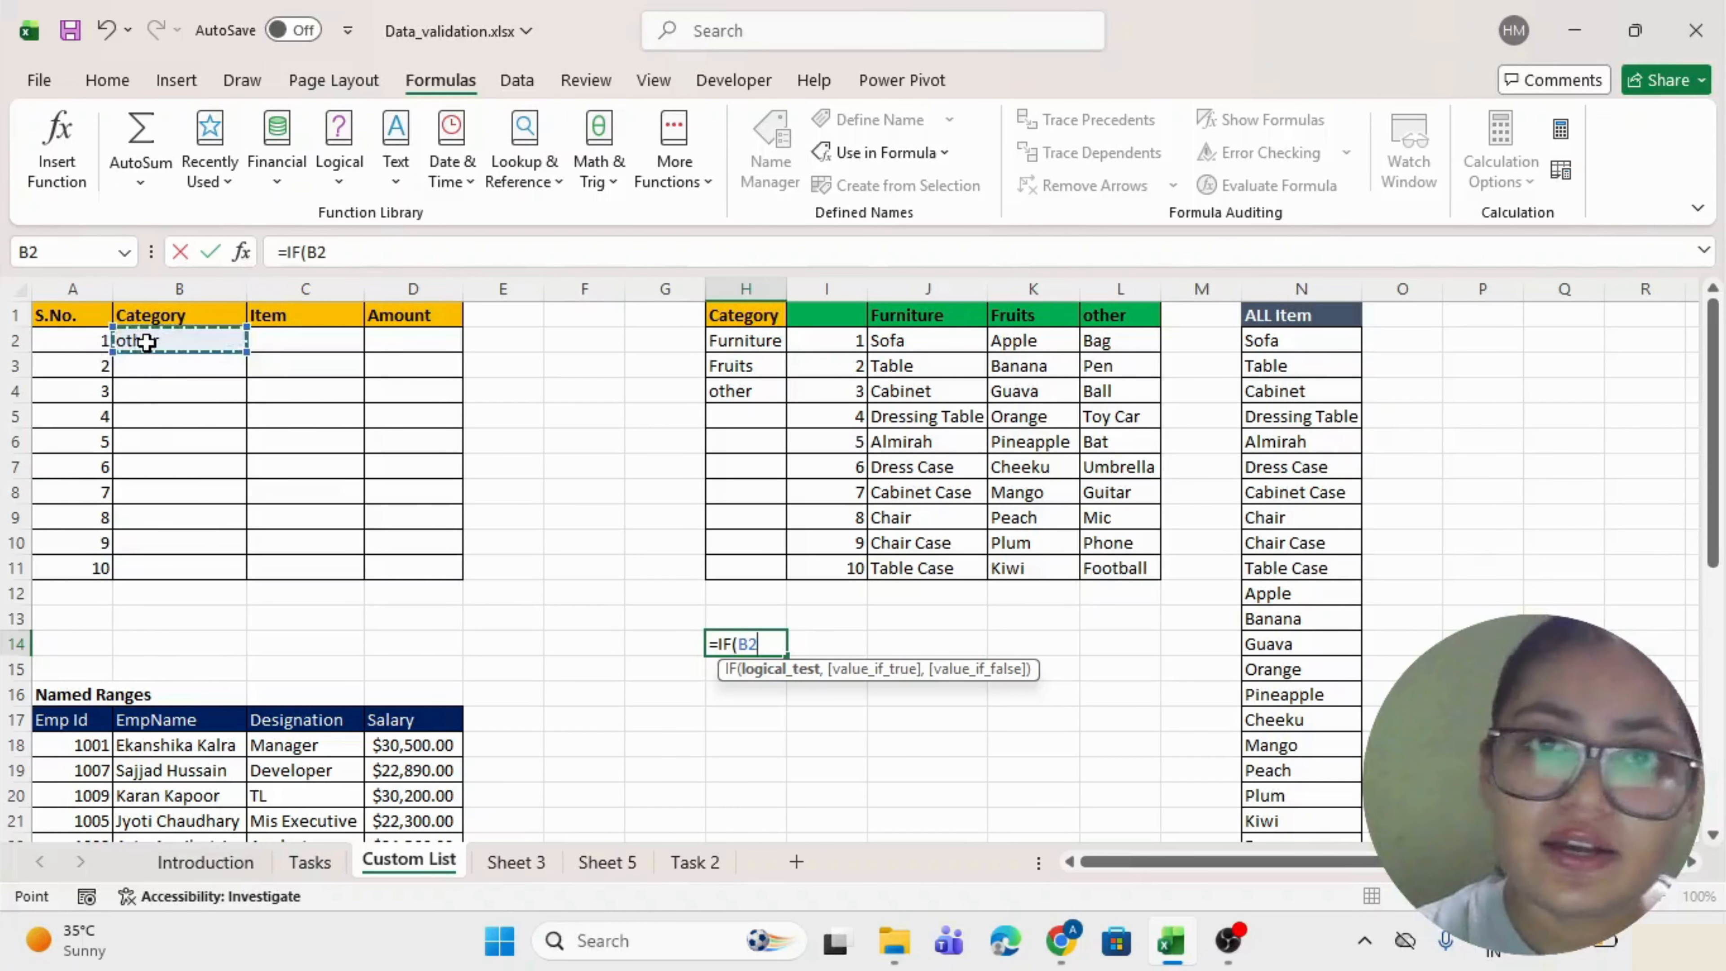
pyautogui.write('=')
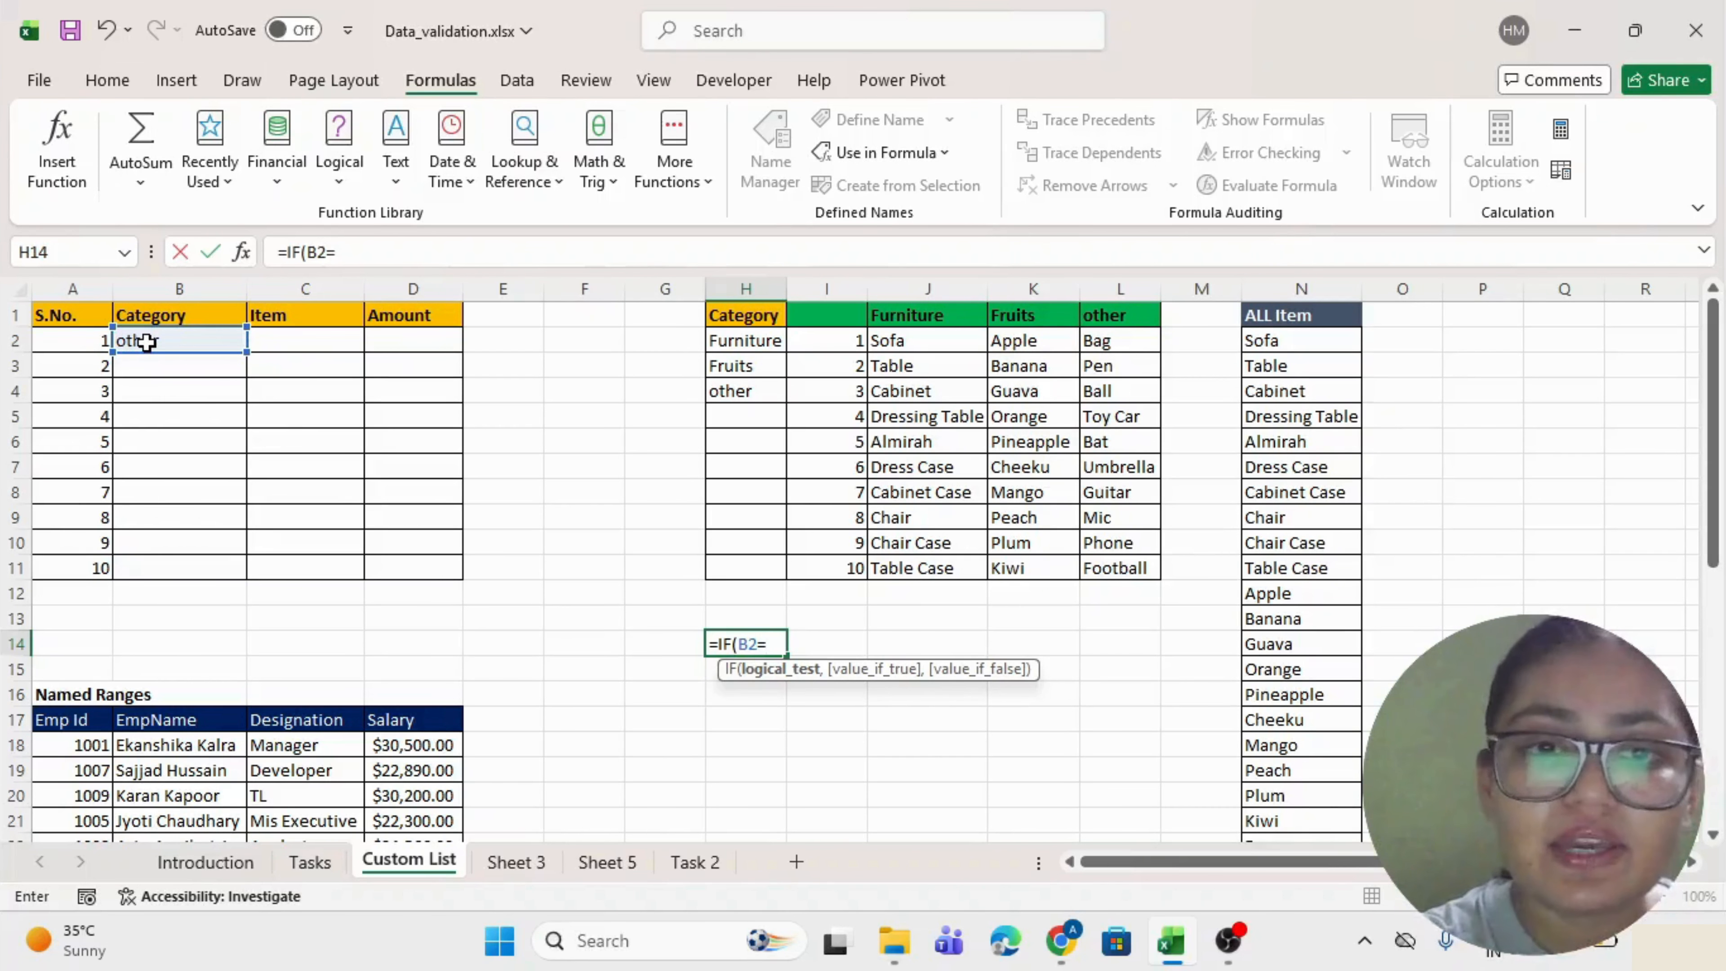
pyautogui.write('"Furniture')
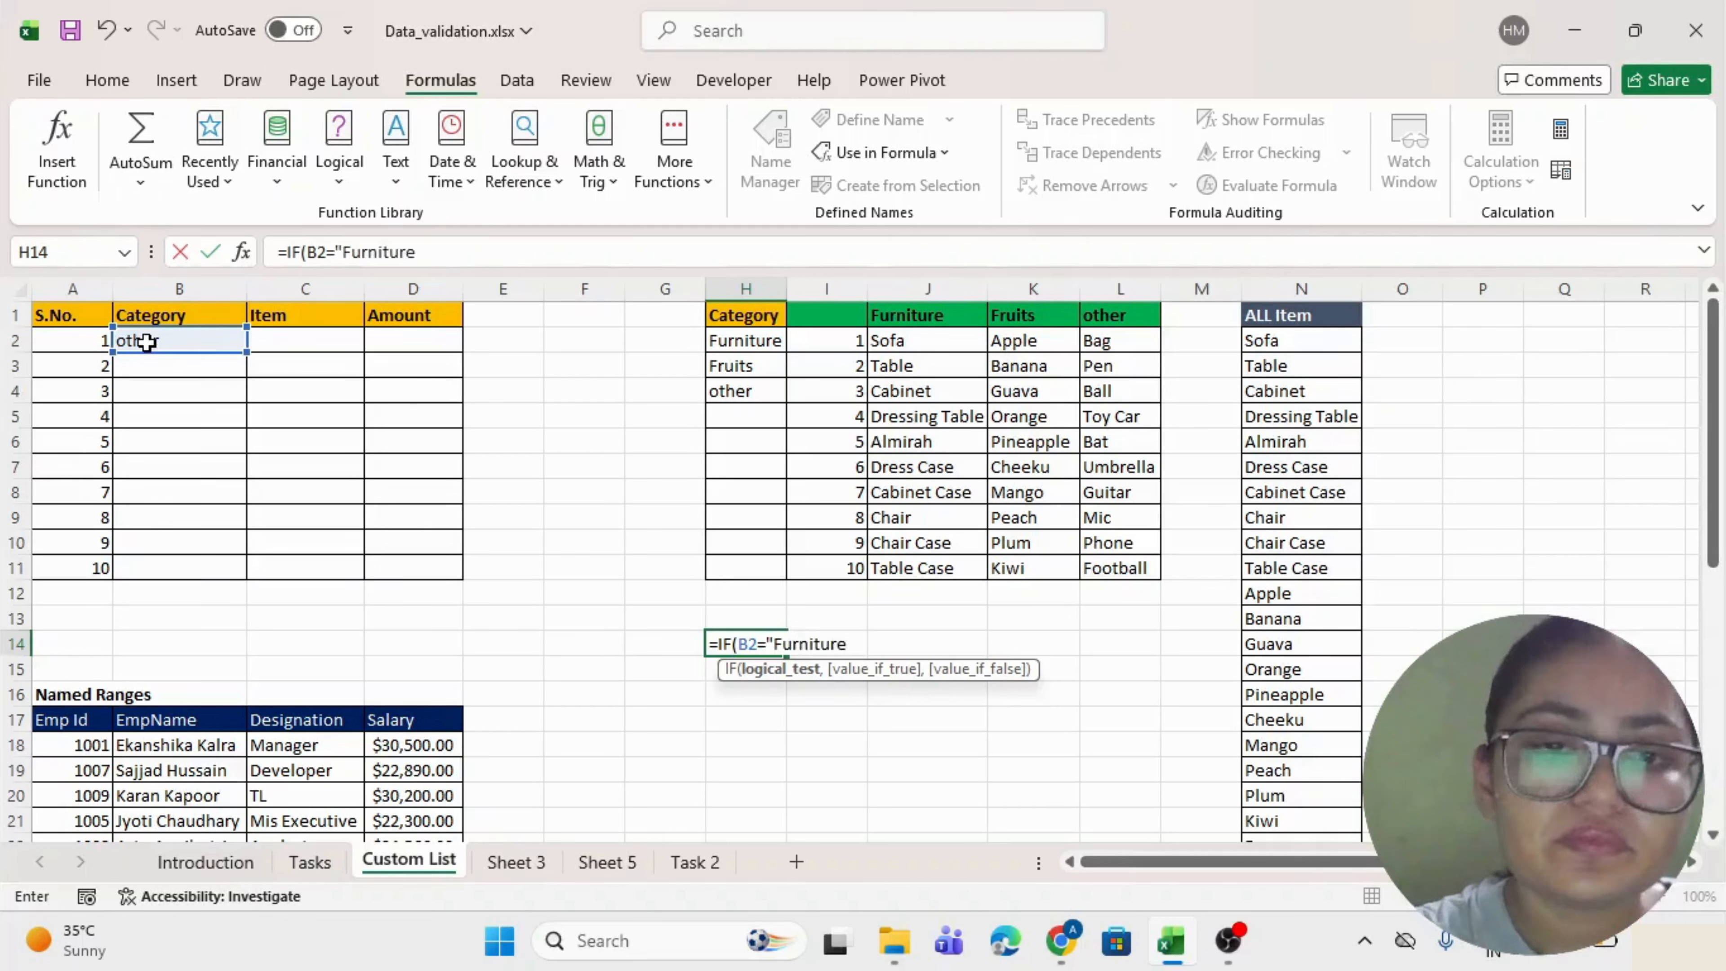
pyautogui.write('",')
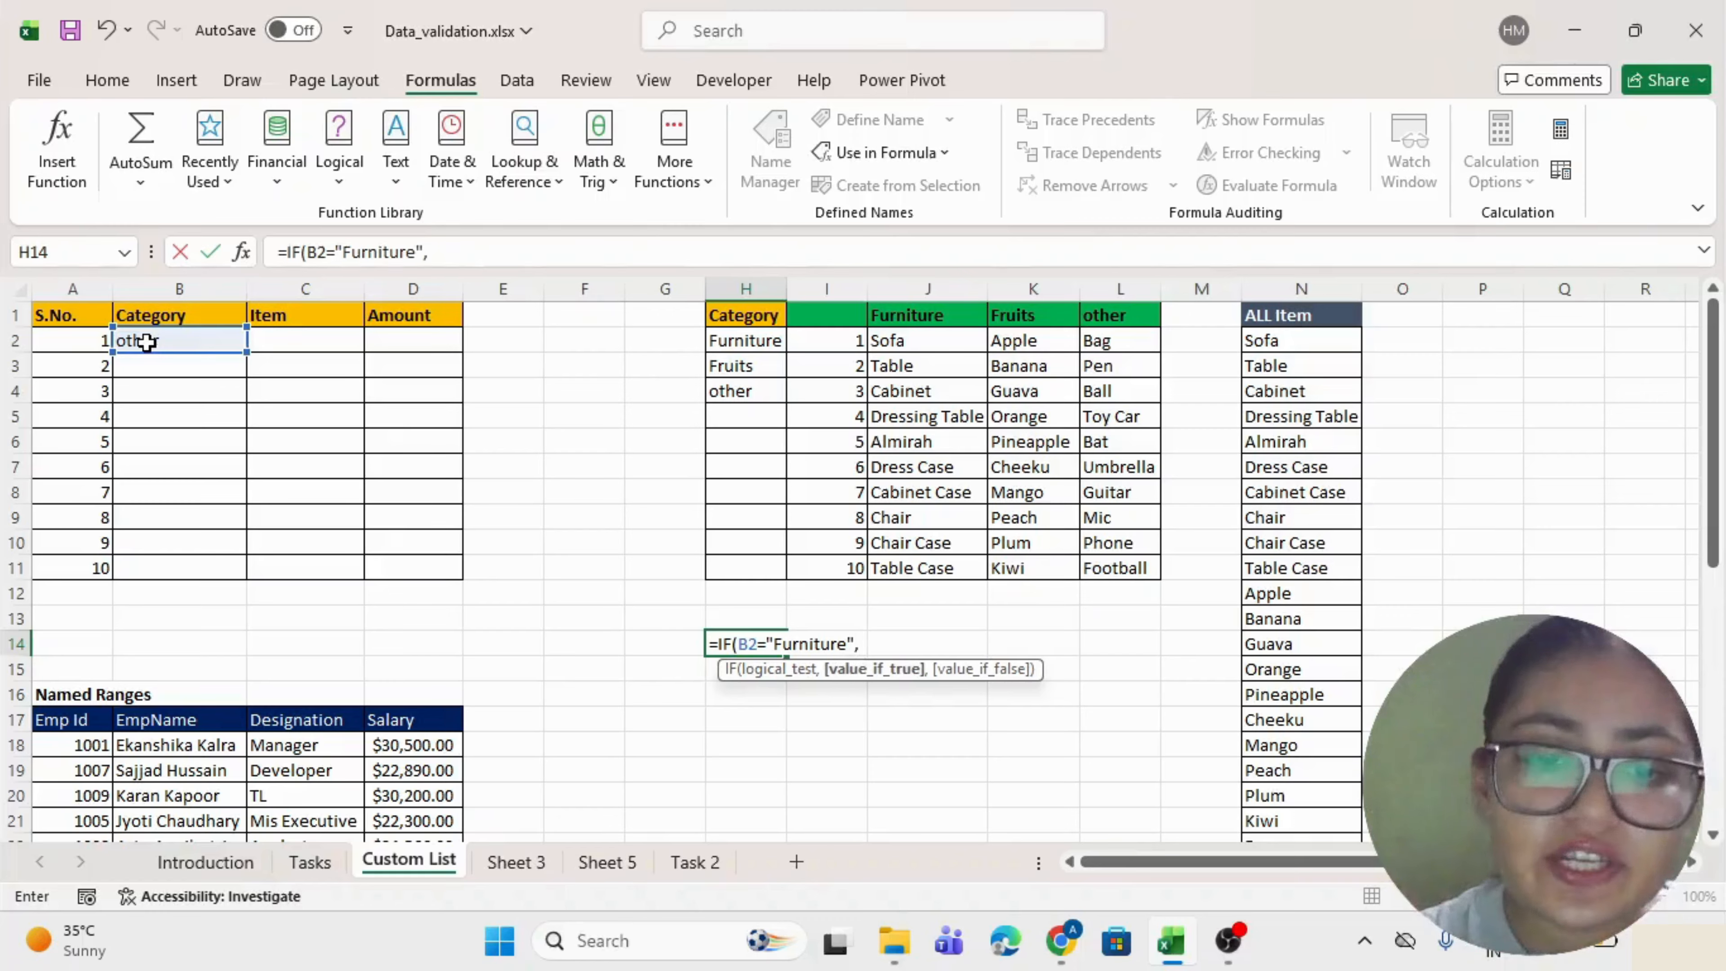
pyautogui.write('Fru')
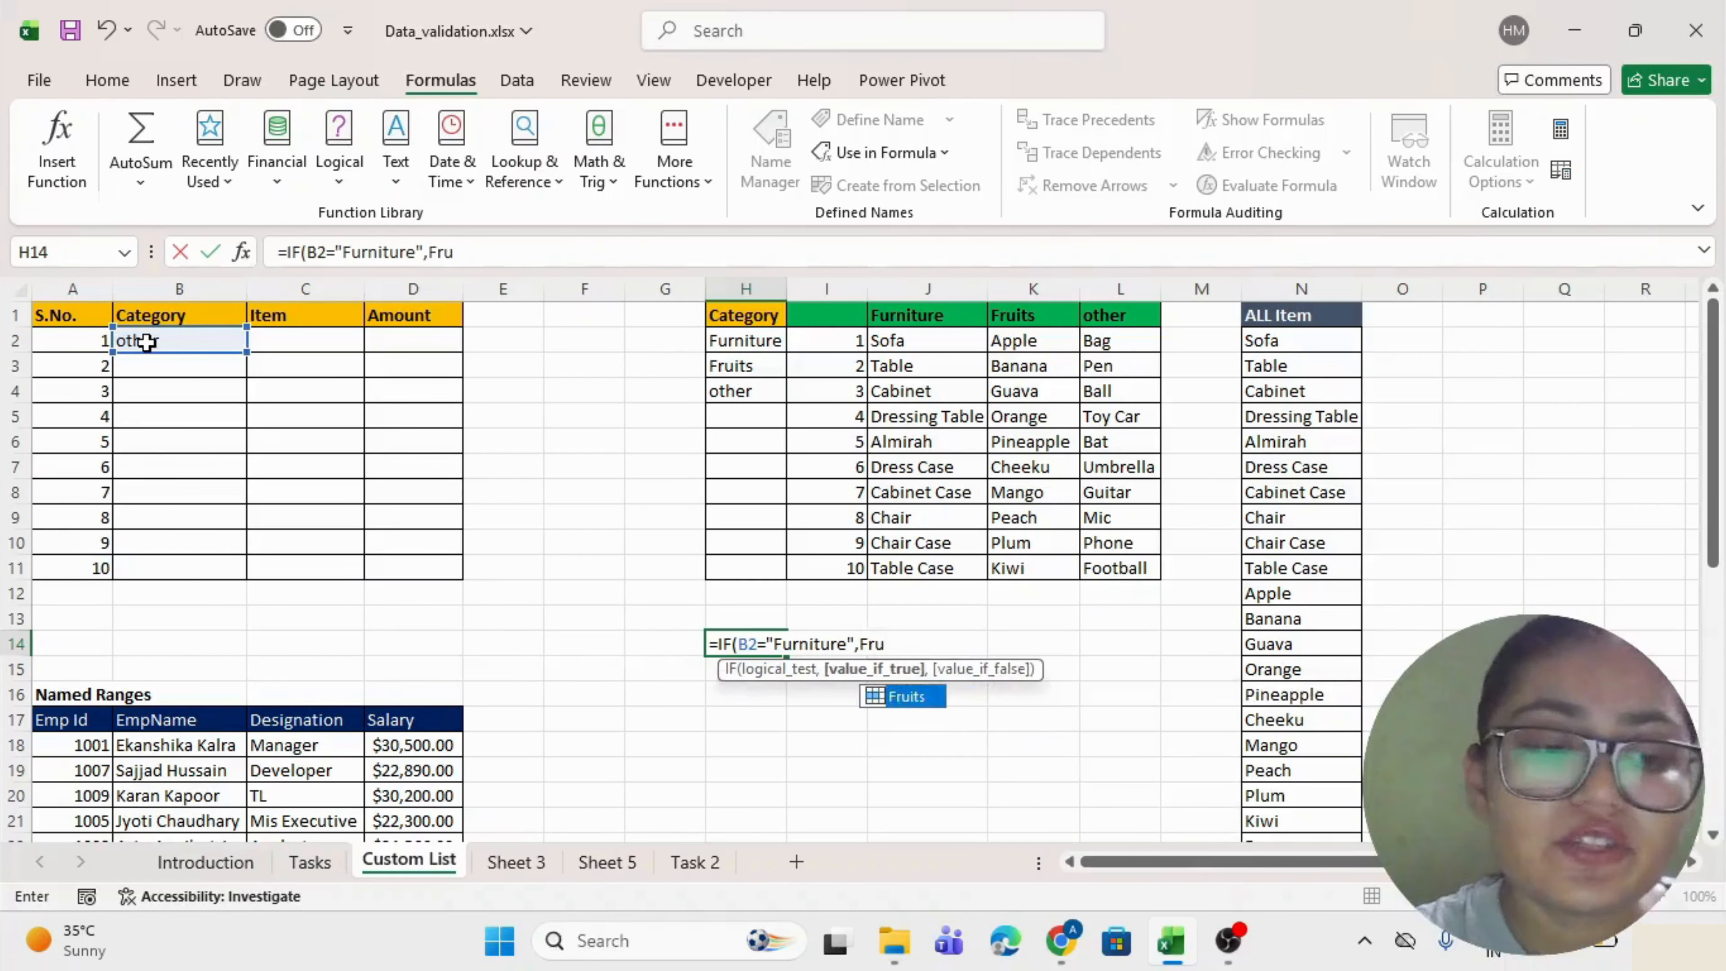
pyautogui.press('BackSpace')
pyautogui.press('BackSpace')
pyautogui.write('urniture')
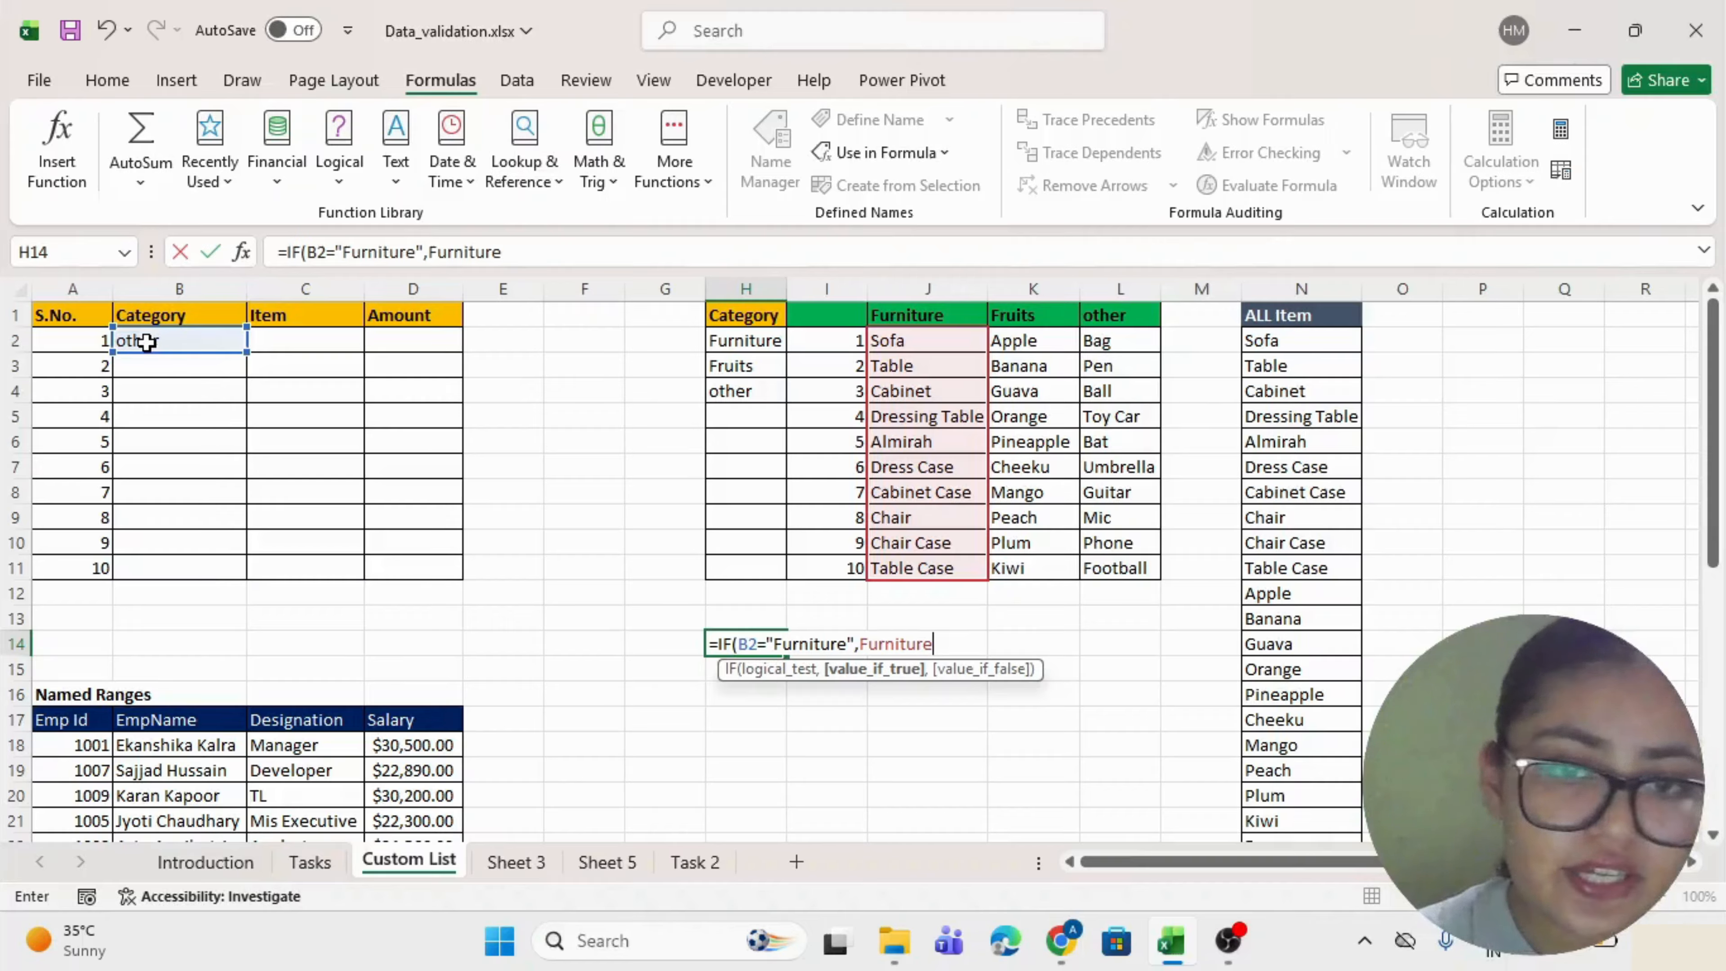
pyautogui.write(',IF(')
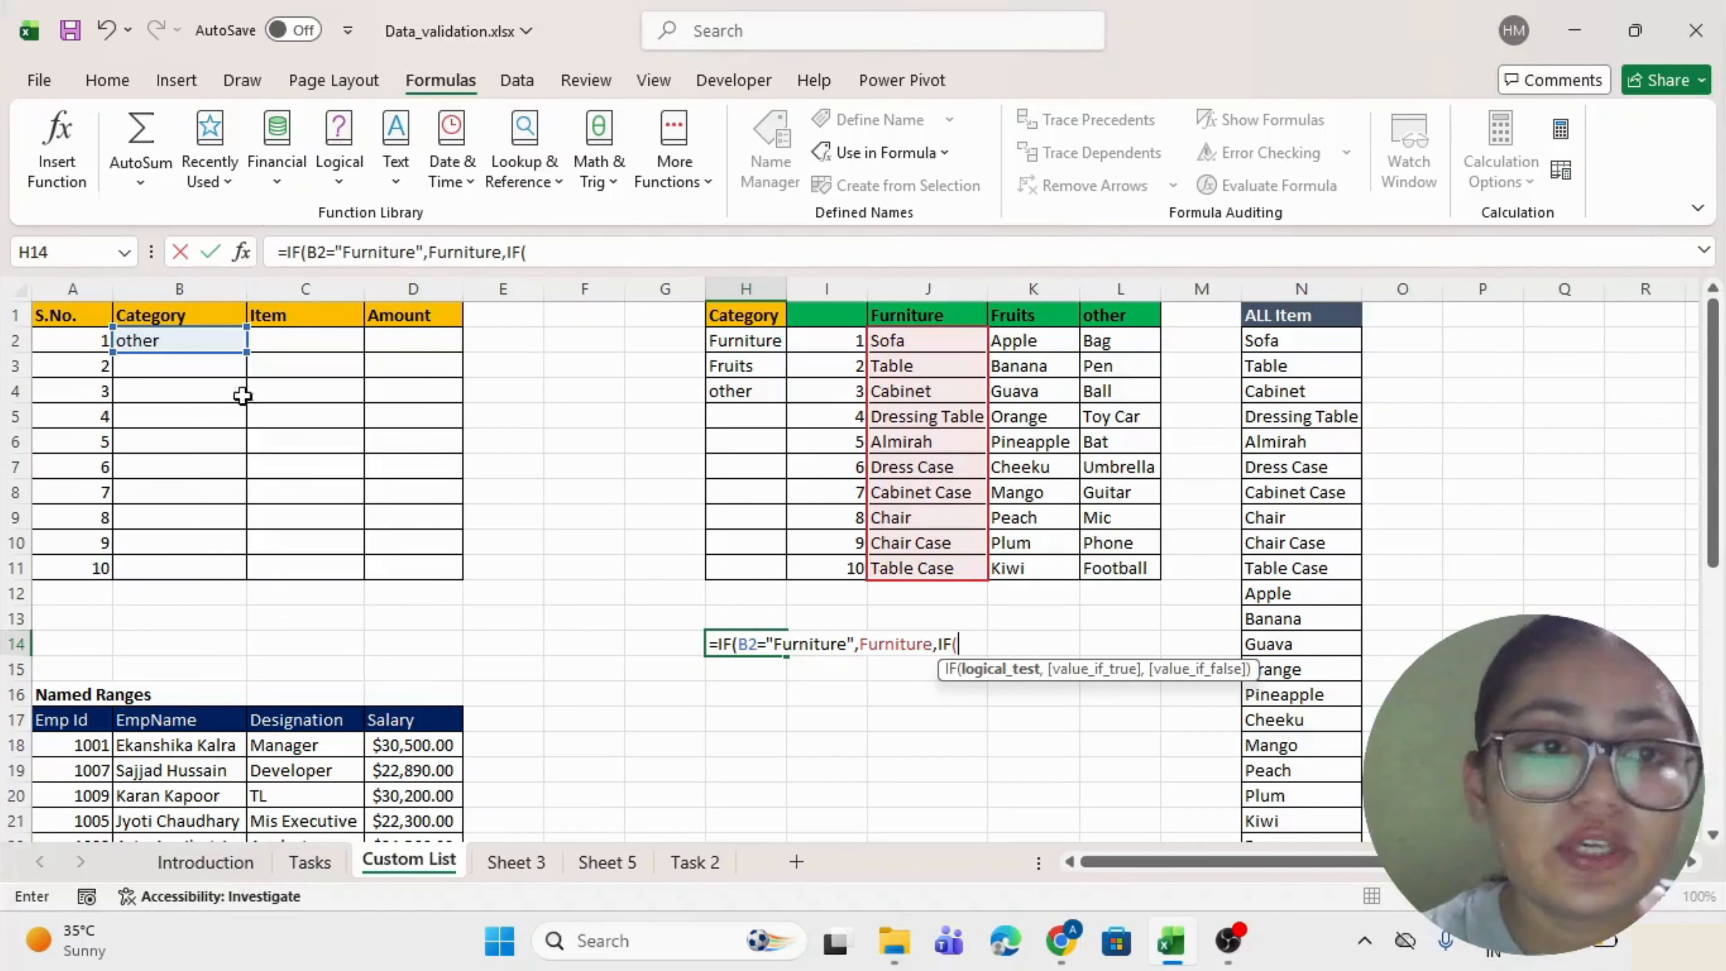
pyautogui.click(146, 341)
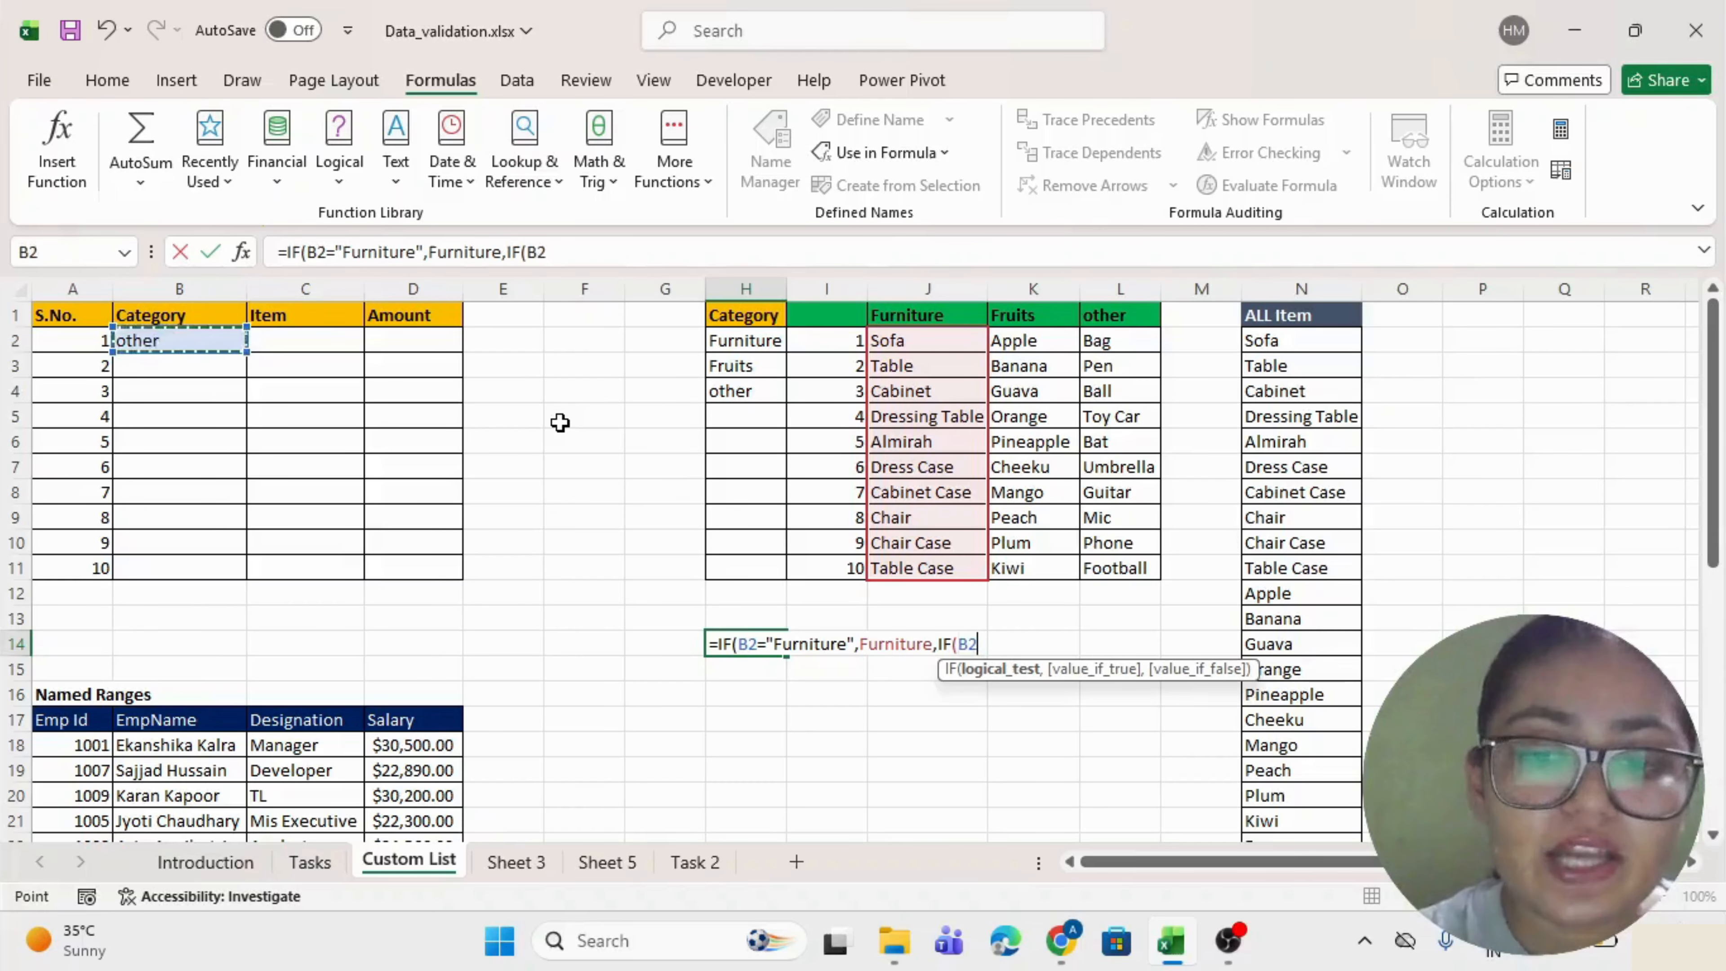
pyautogui.write('="Fr')
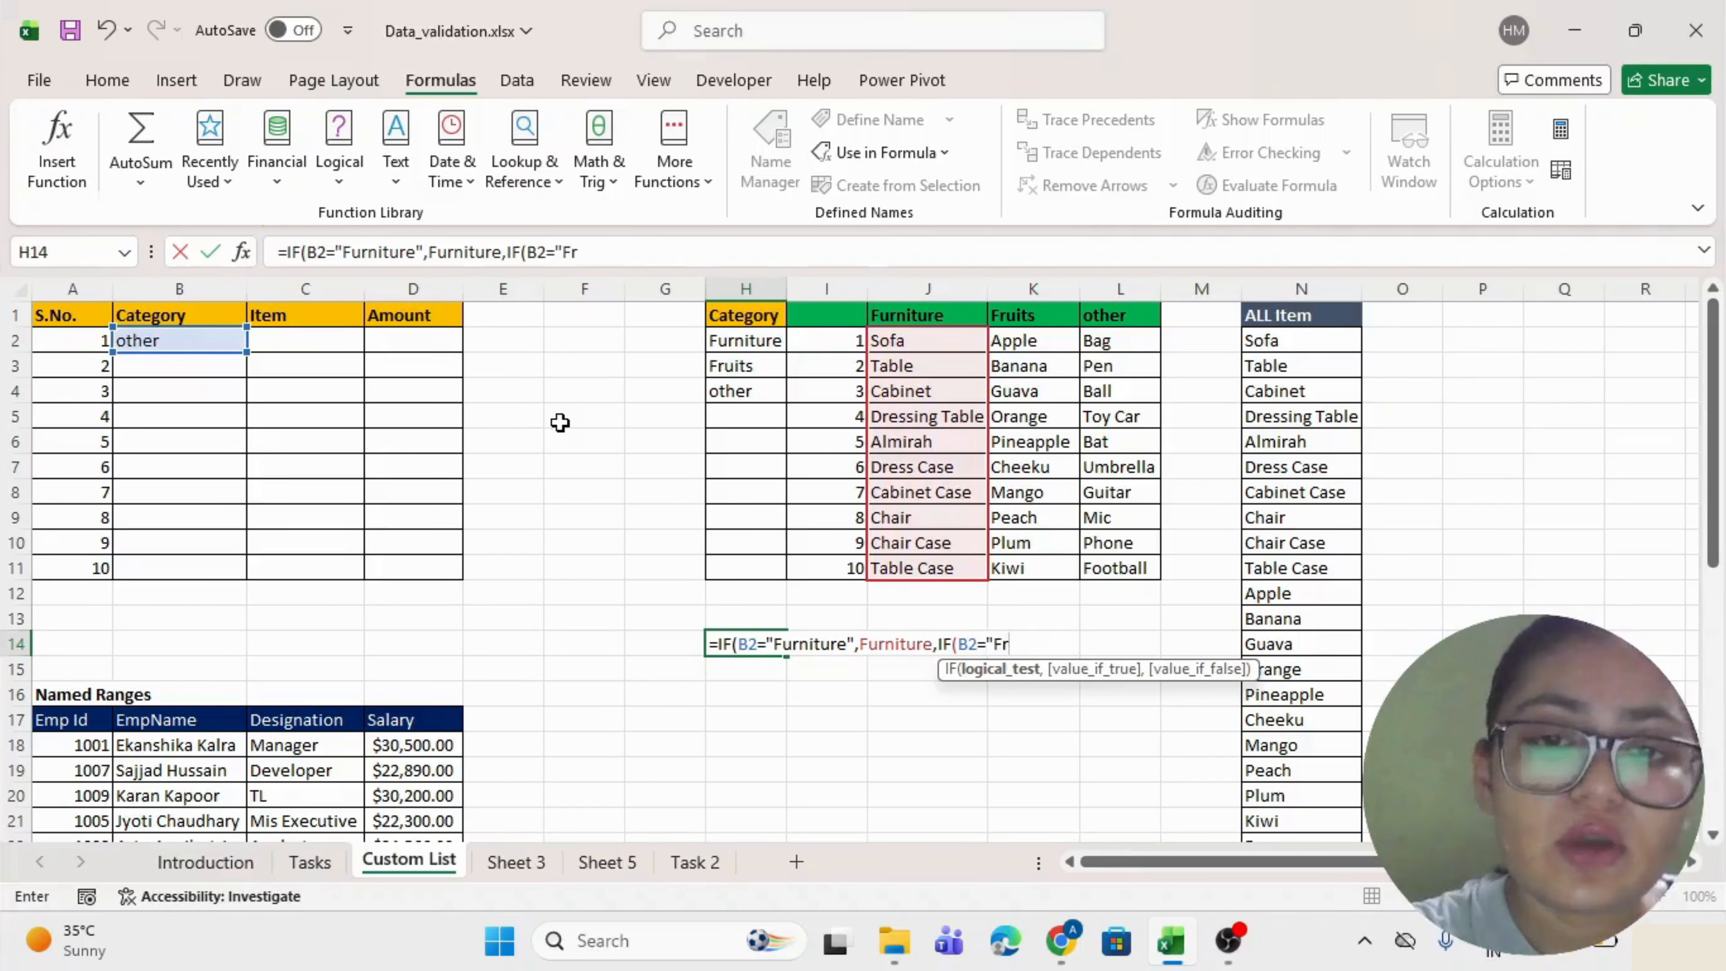
pyautogui.write('uits",Fruits')
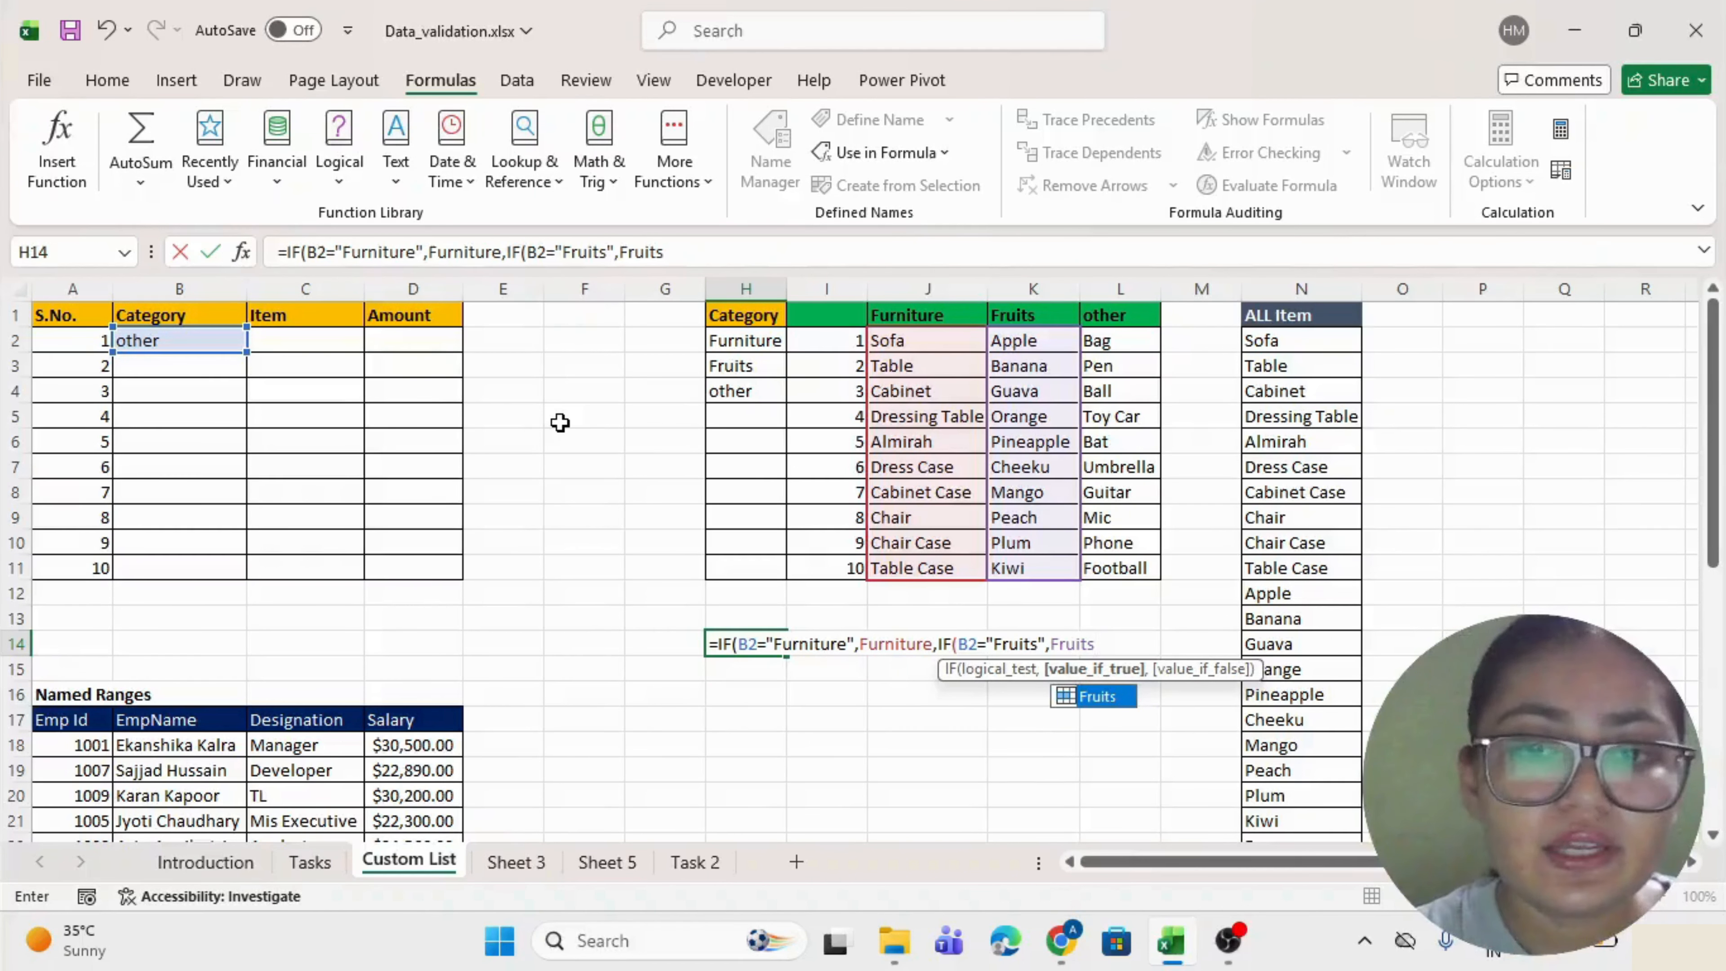
pyautogui.press('Tab')
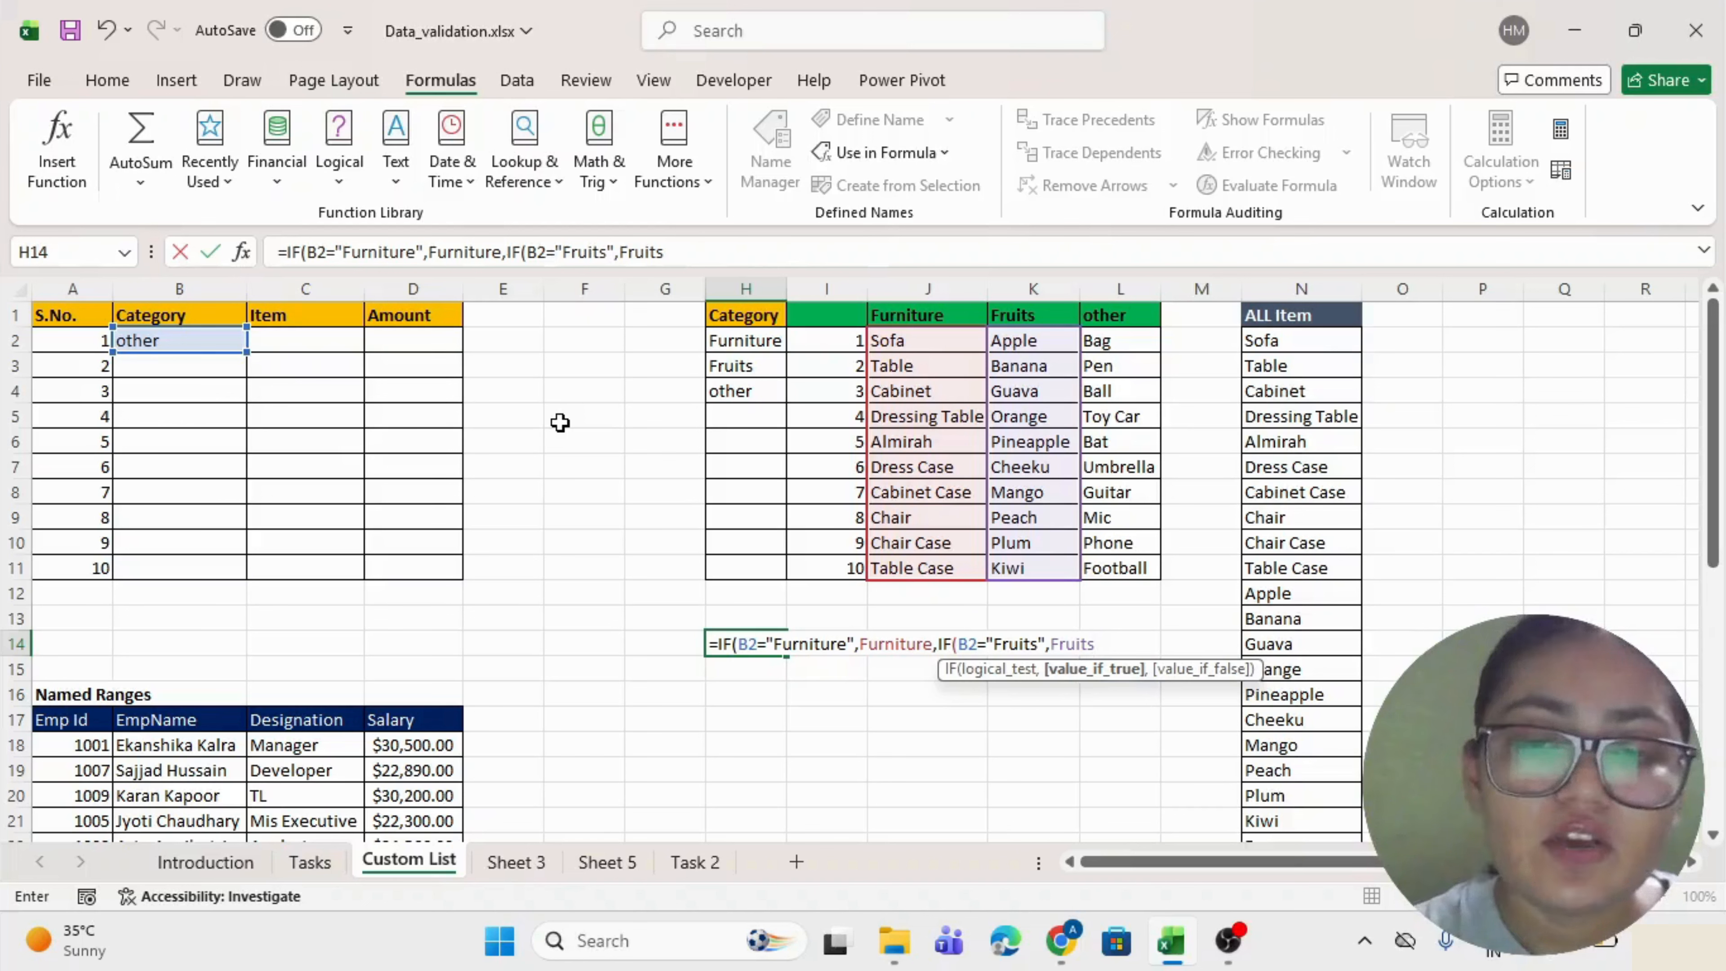
pyautogui.write(',')
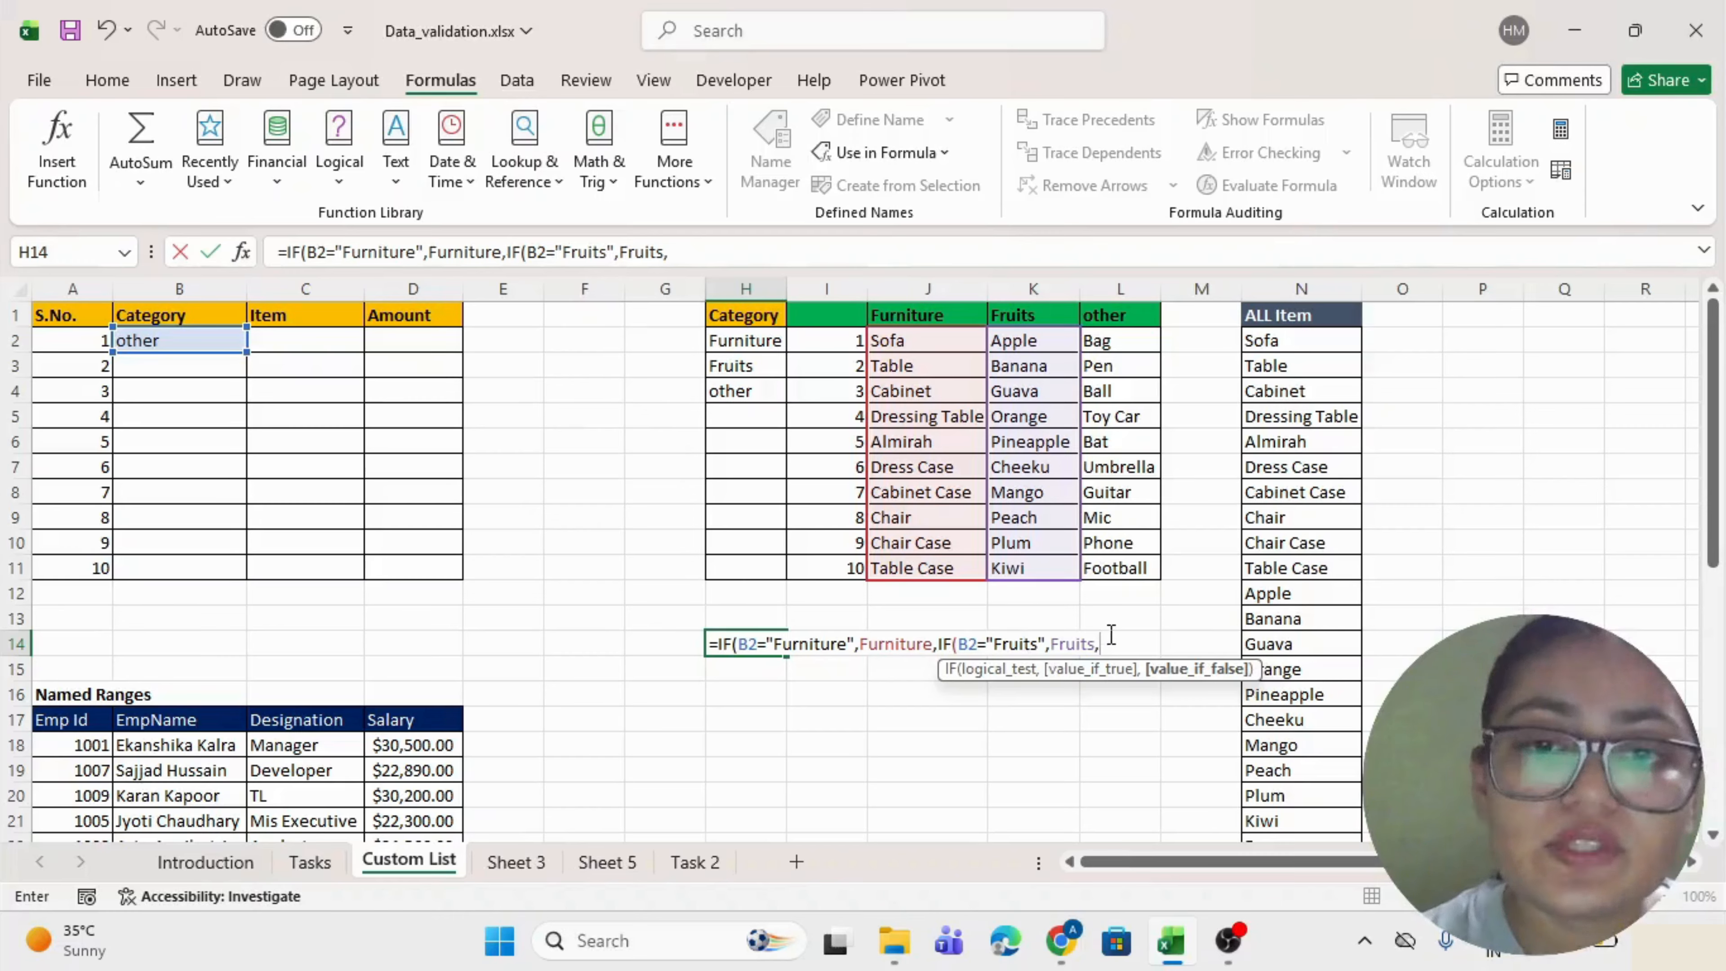
pyautogui.write('Other')
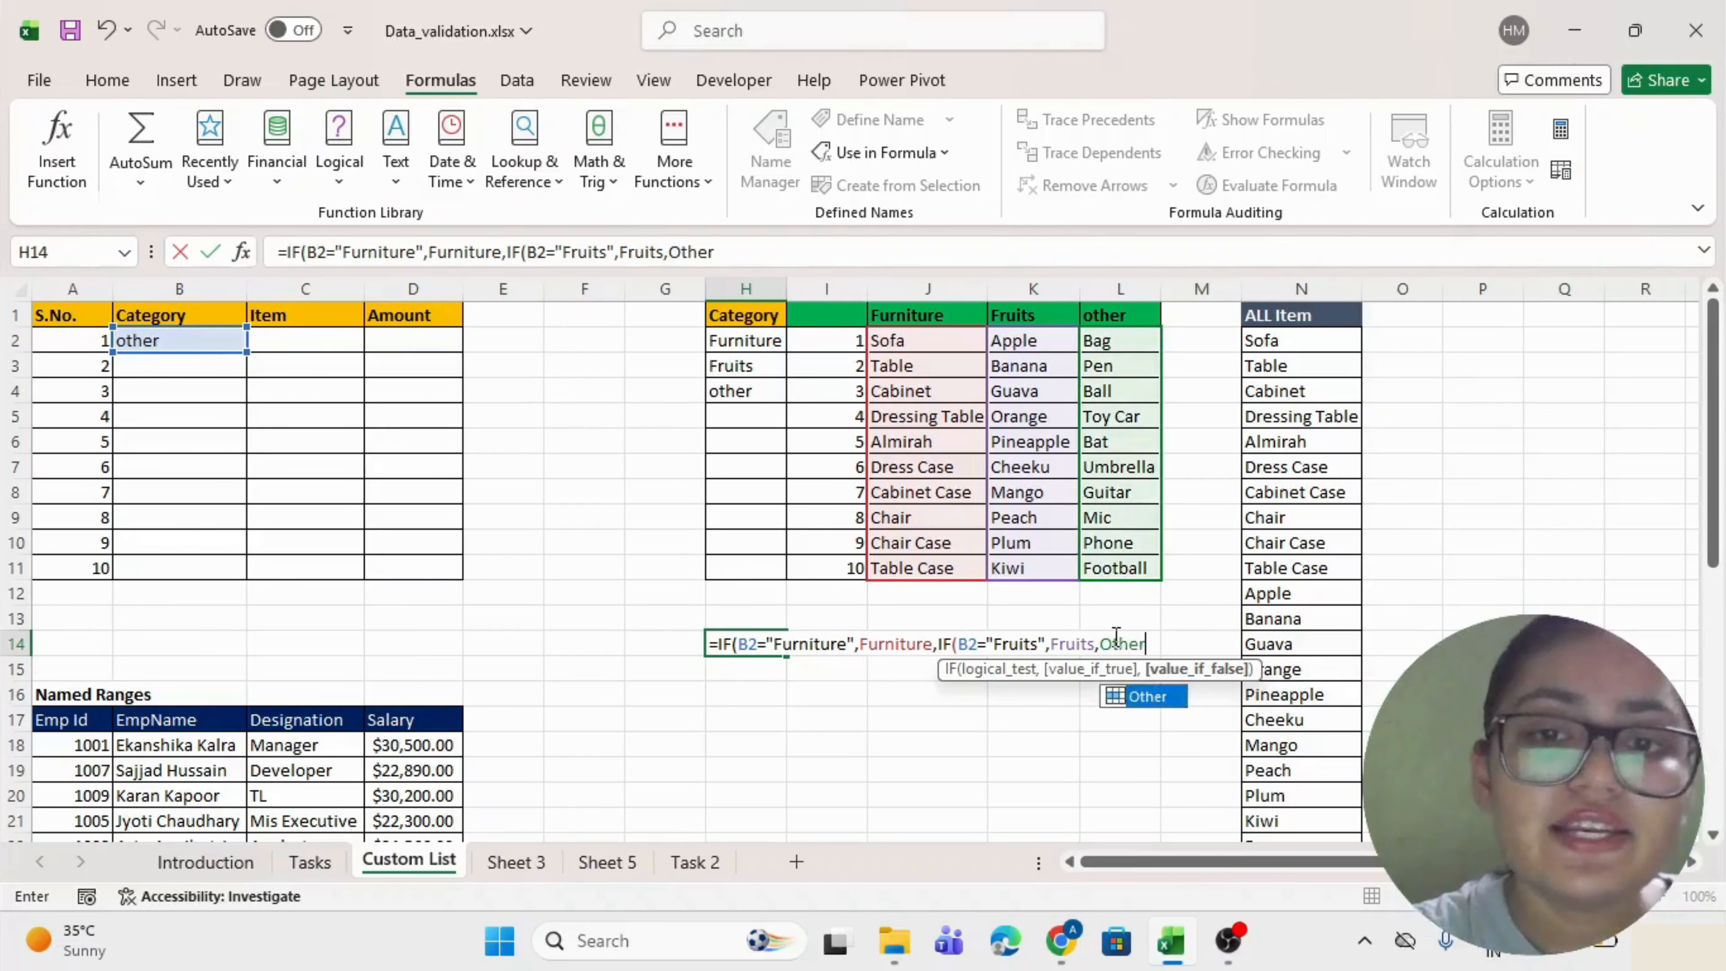
pyautogui.press('Tab')
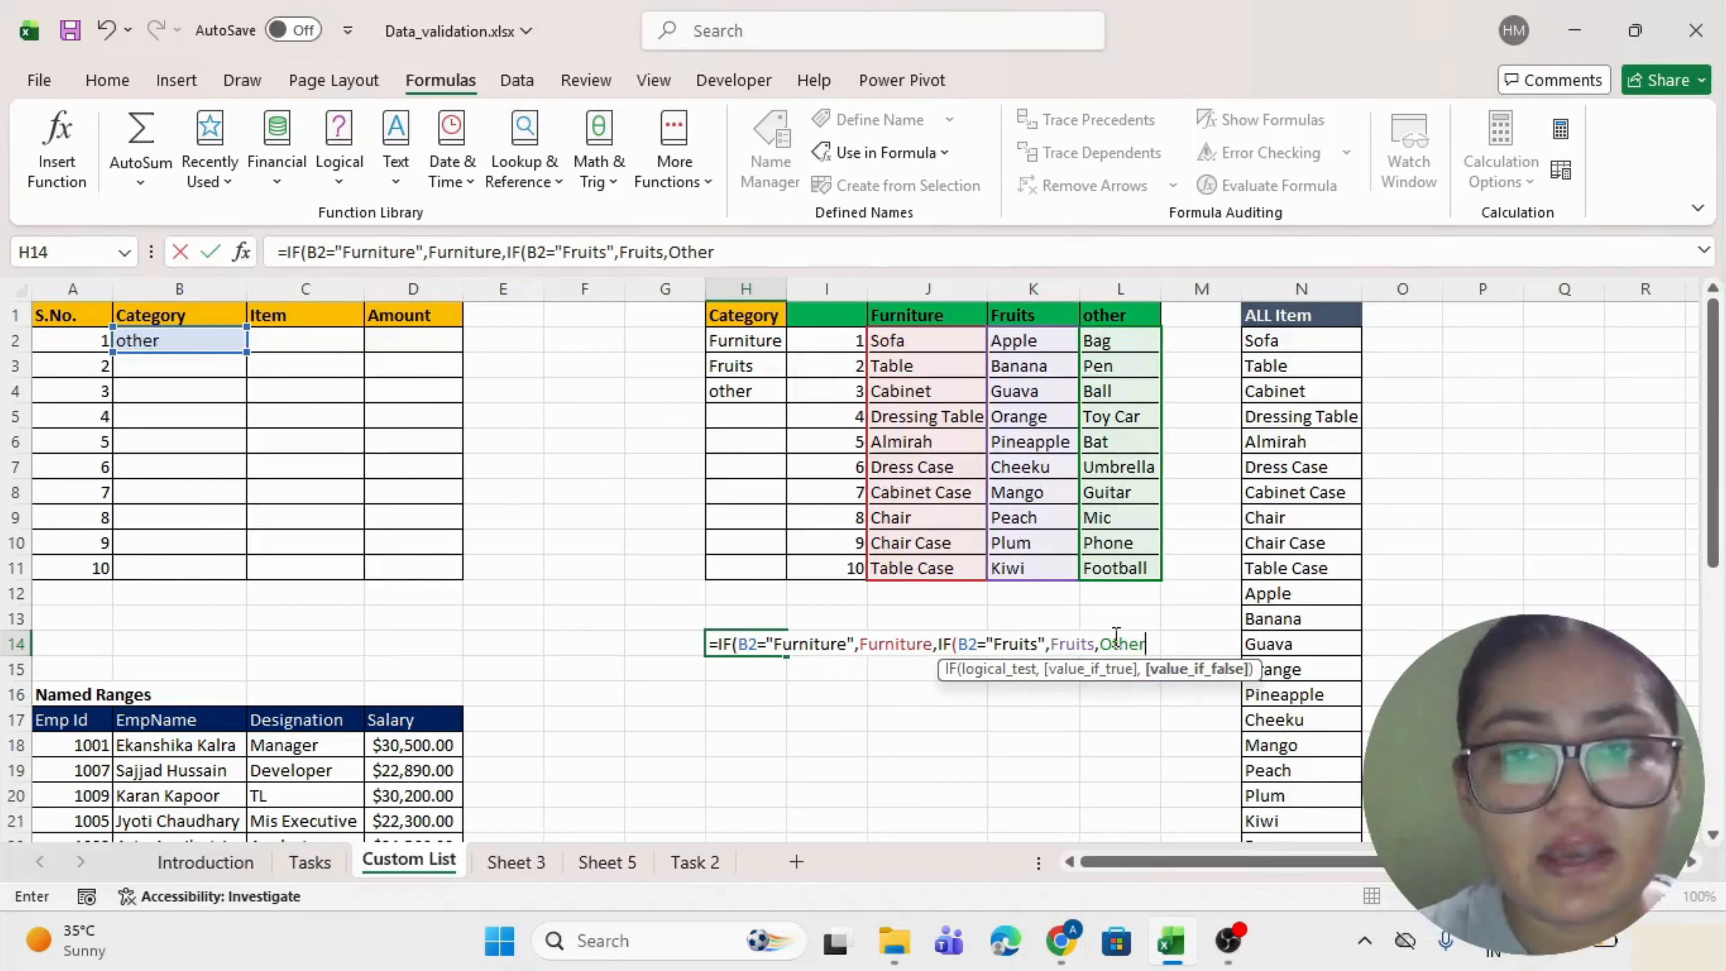
pyautogui.write(')')
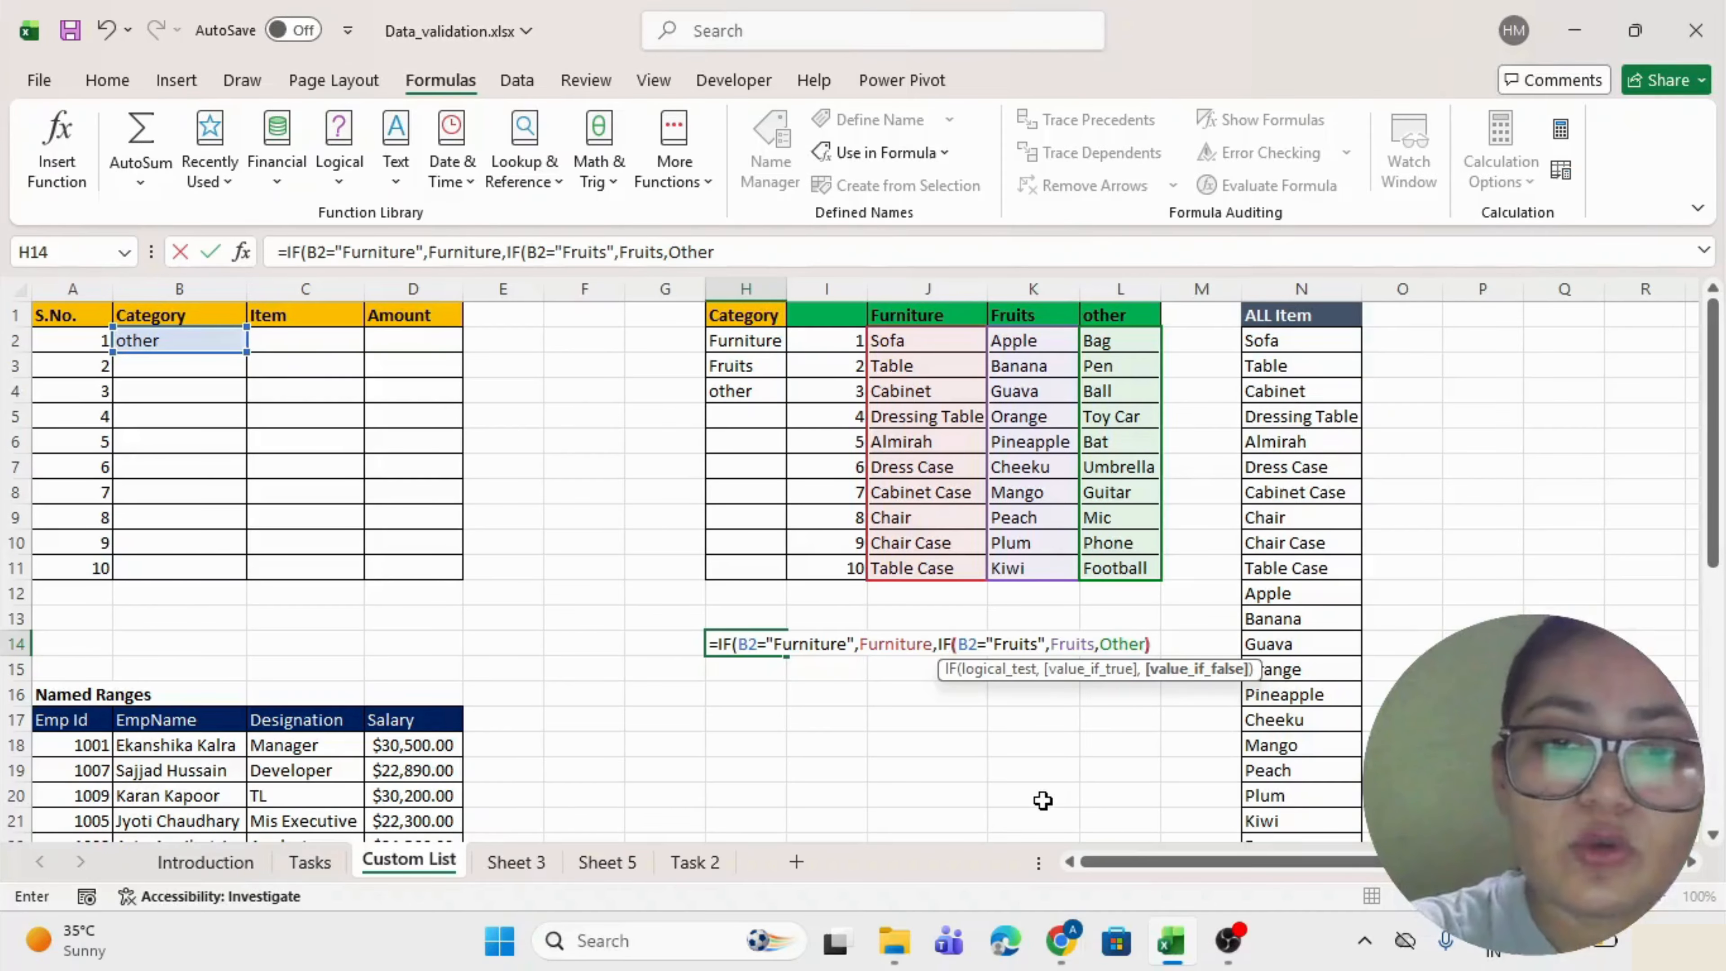
pyautogui.write(')')
pyautogui.press('Return')
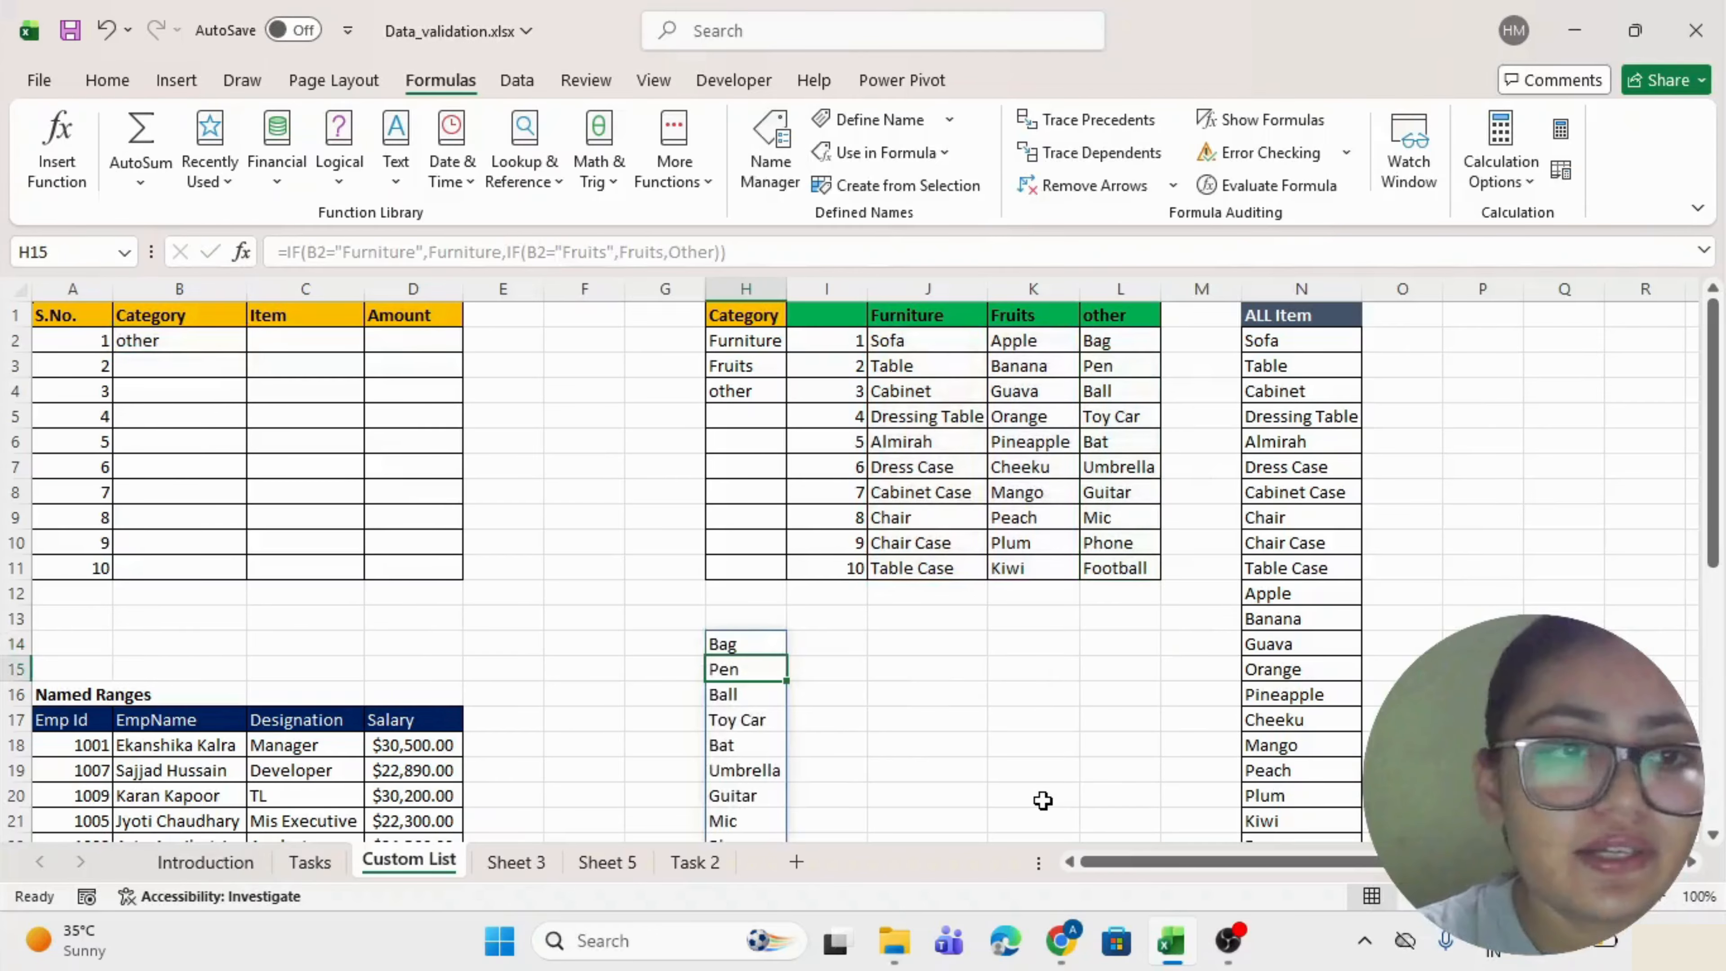
pyautogui.click(143, 341)
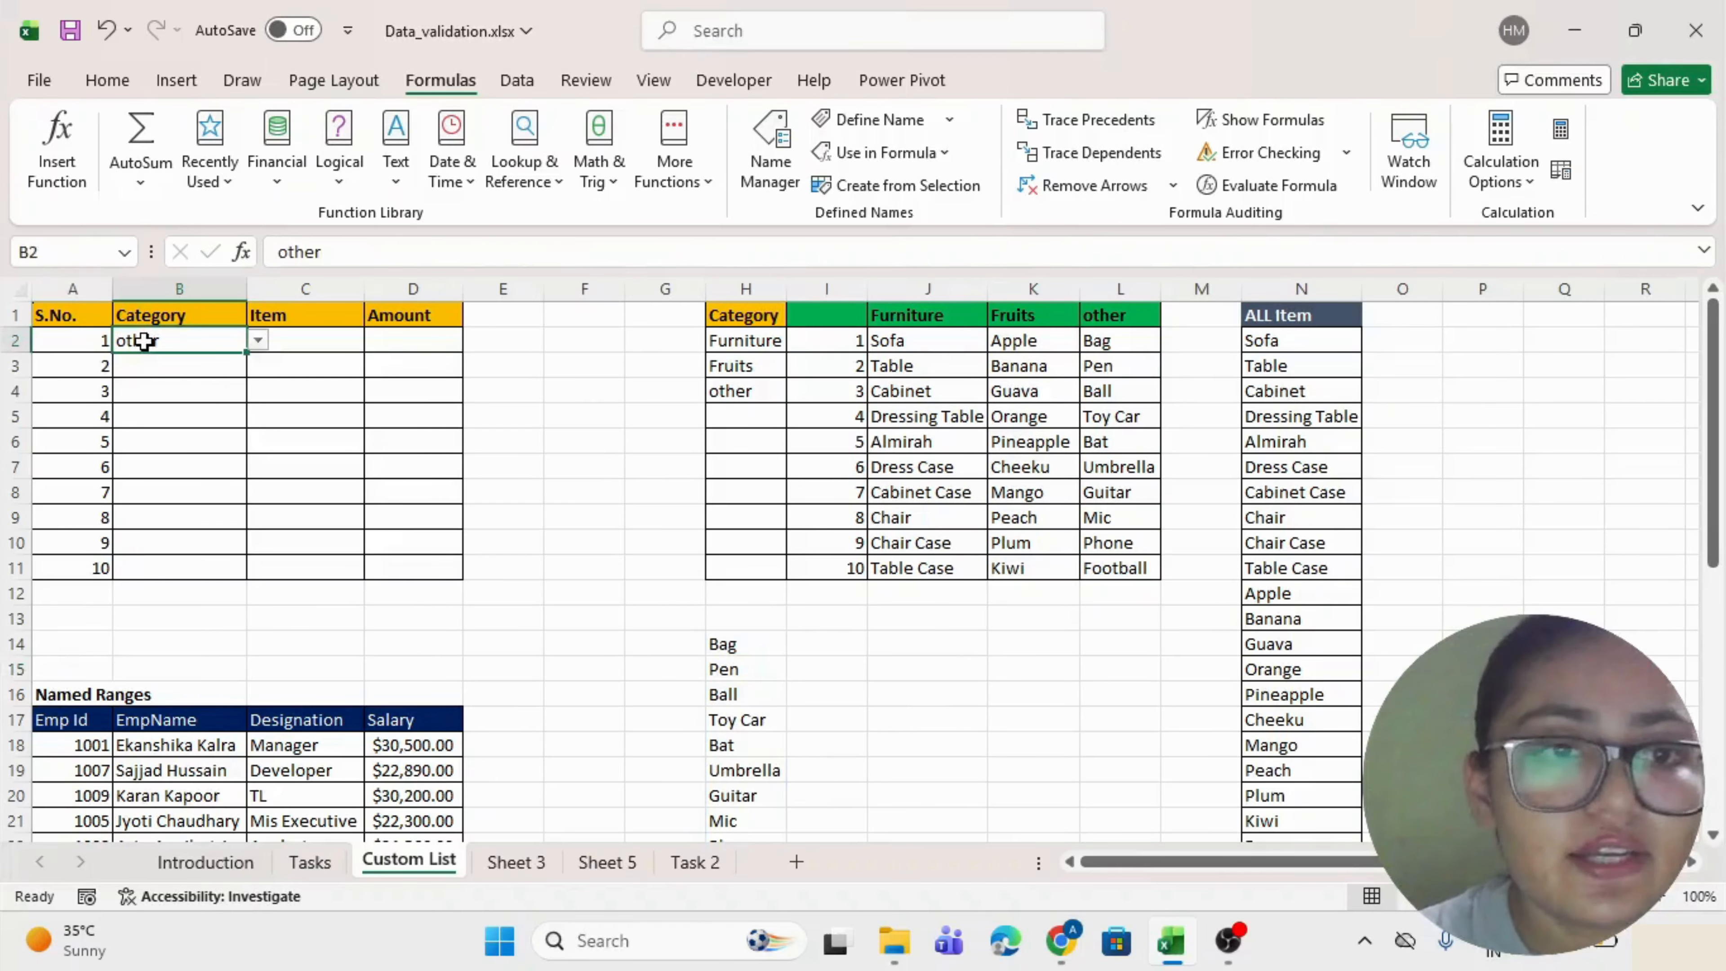
# Choose Fruits from B2's category drop-down so the H14 list shows Apple, Banana, Guava and more.
pyautogui.scroll(-3, 924, 647)
pyautogui.scroll(3, 771, 539)
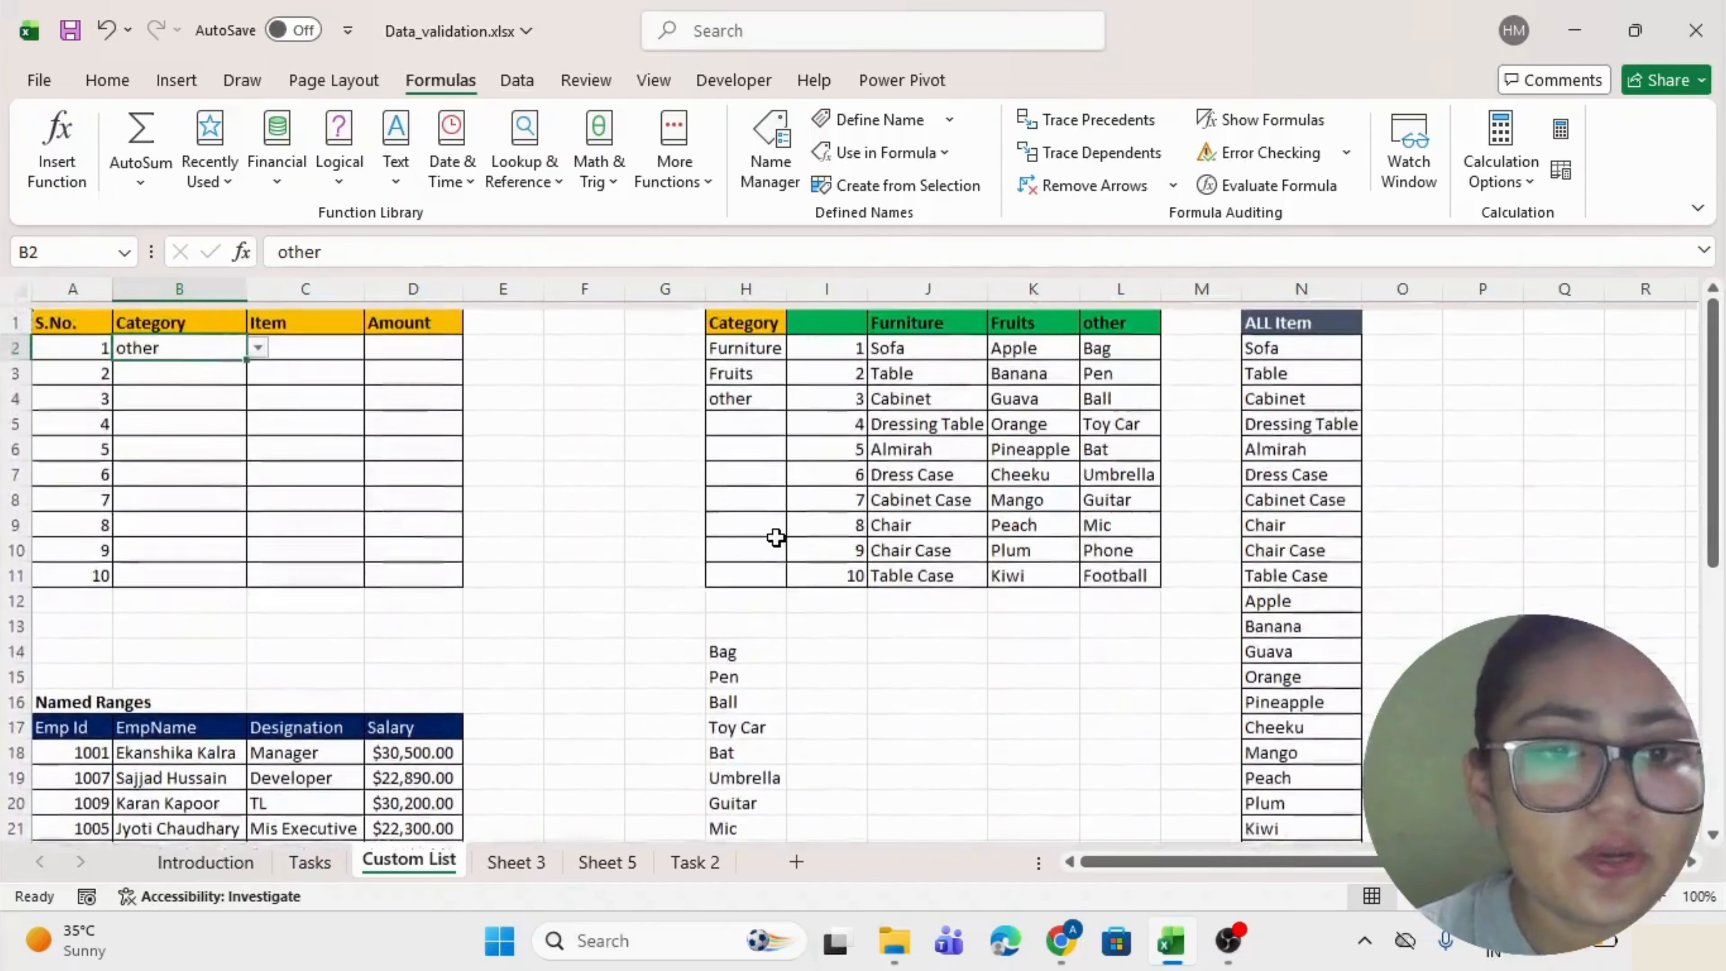
pyautogui.hotkey('alt', 'Down')
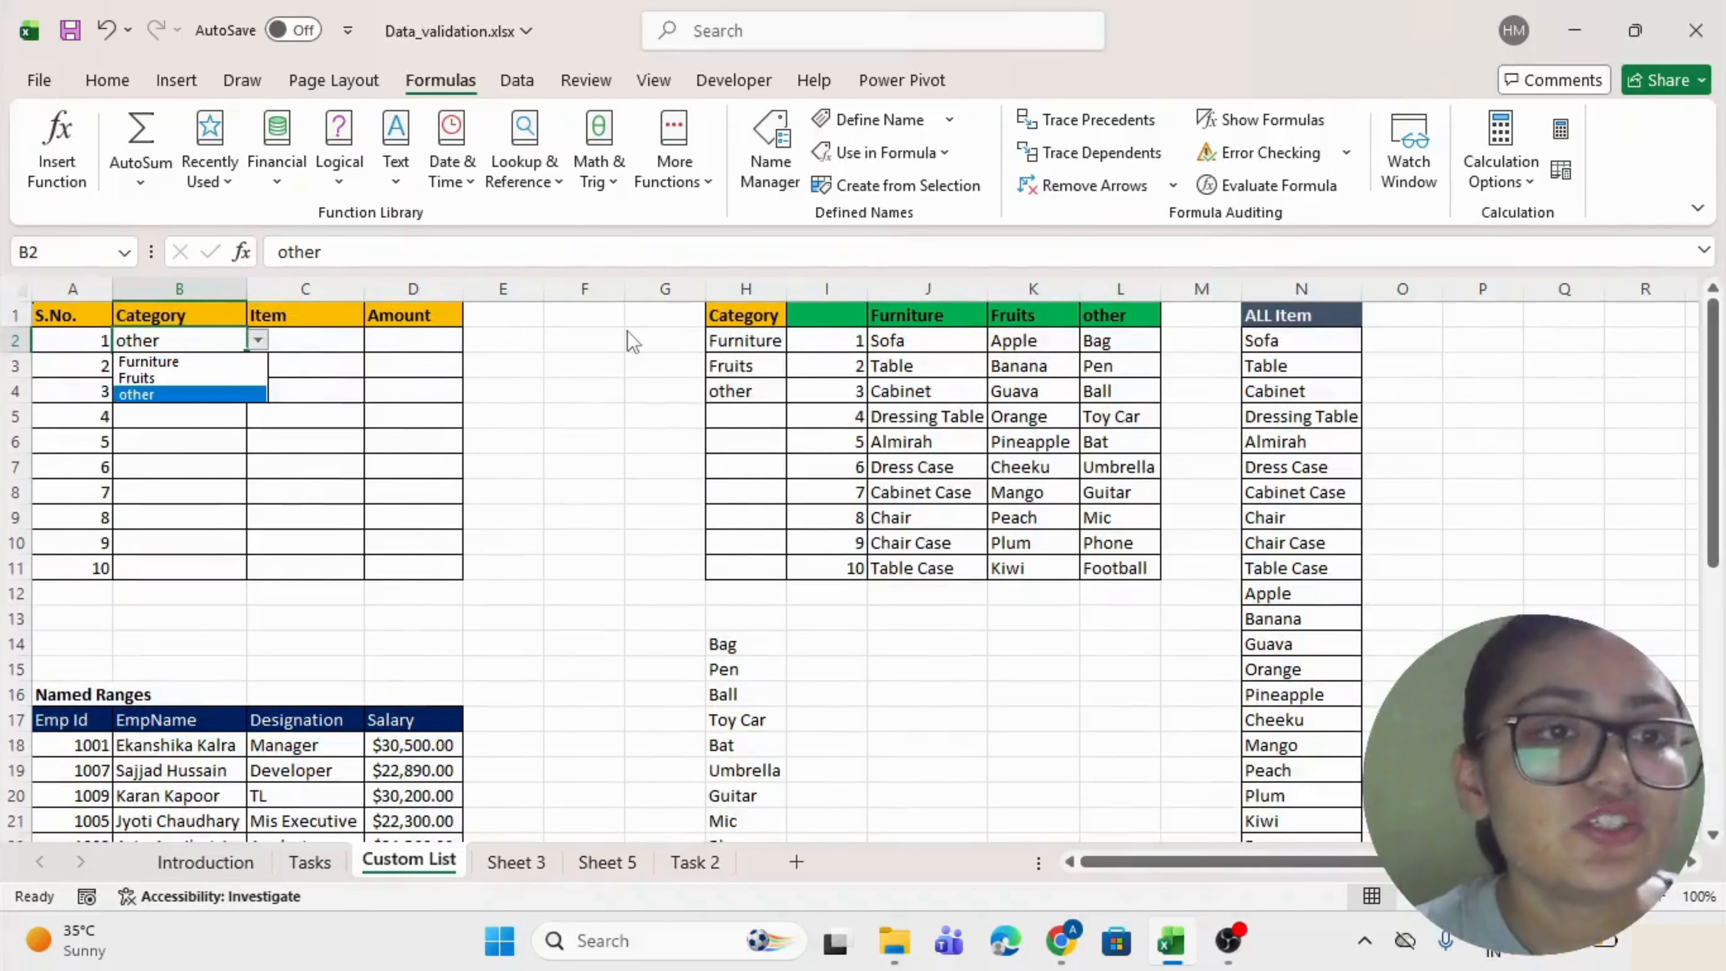
pyautogui.press('Up')
pyautogui.press('Return')
pyautogui.scroll(-1, 563, 818)
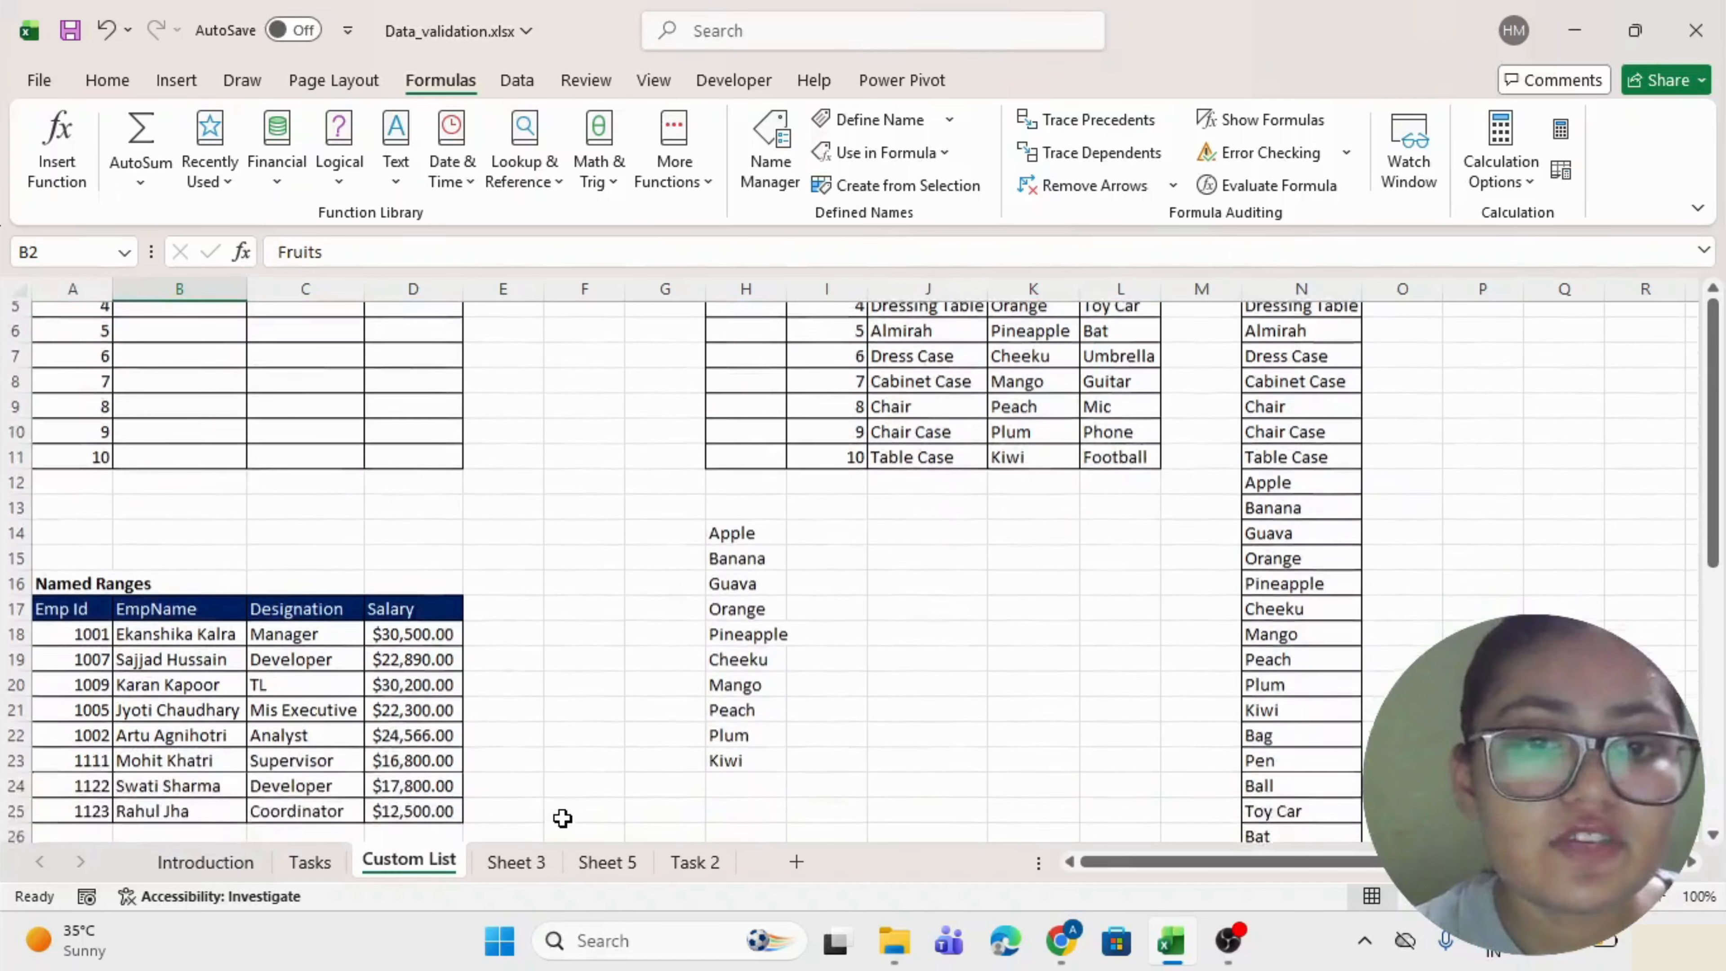
pyautogui.scroll(1, 563, 818)
pyautogui.hotkey('alt', 'Down')
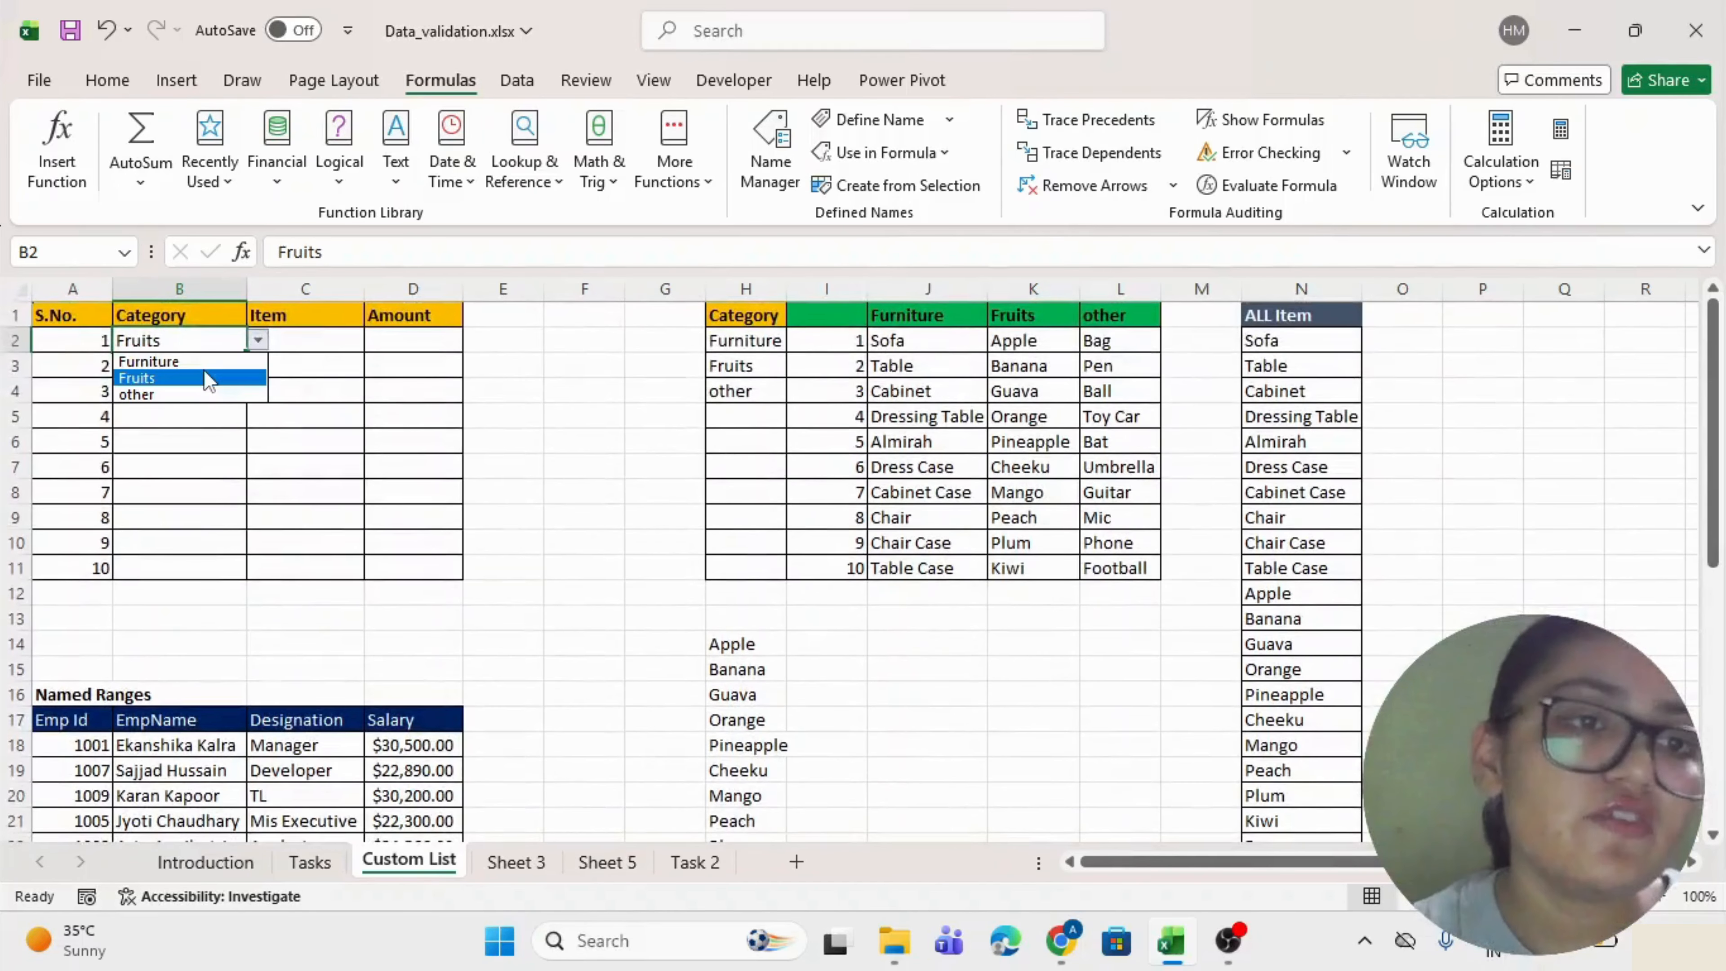
pyautogui.click(204, 363)
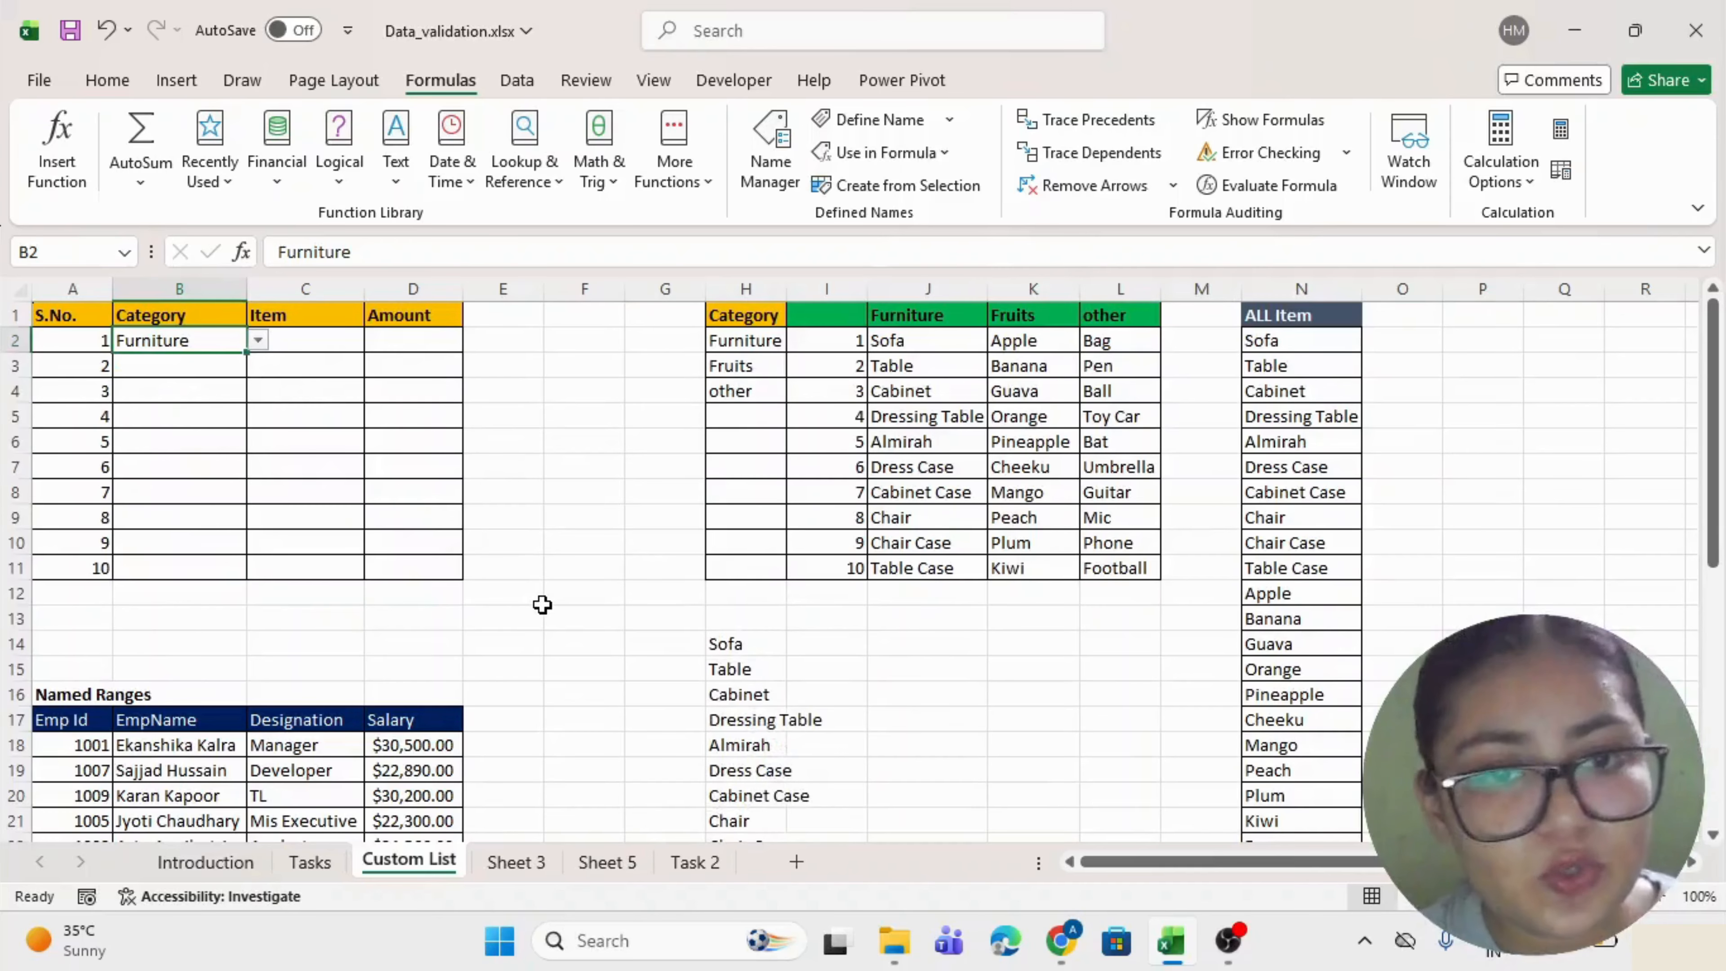
pyautogui.scroll(-1, 543, 601)
pyautogui.scroll(1, 543, 602)
pyautogui.doubleClick(757, 644)
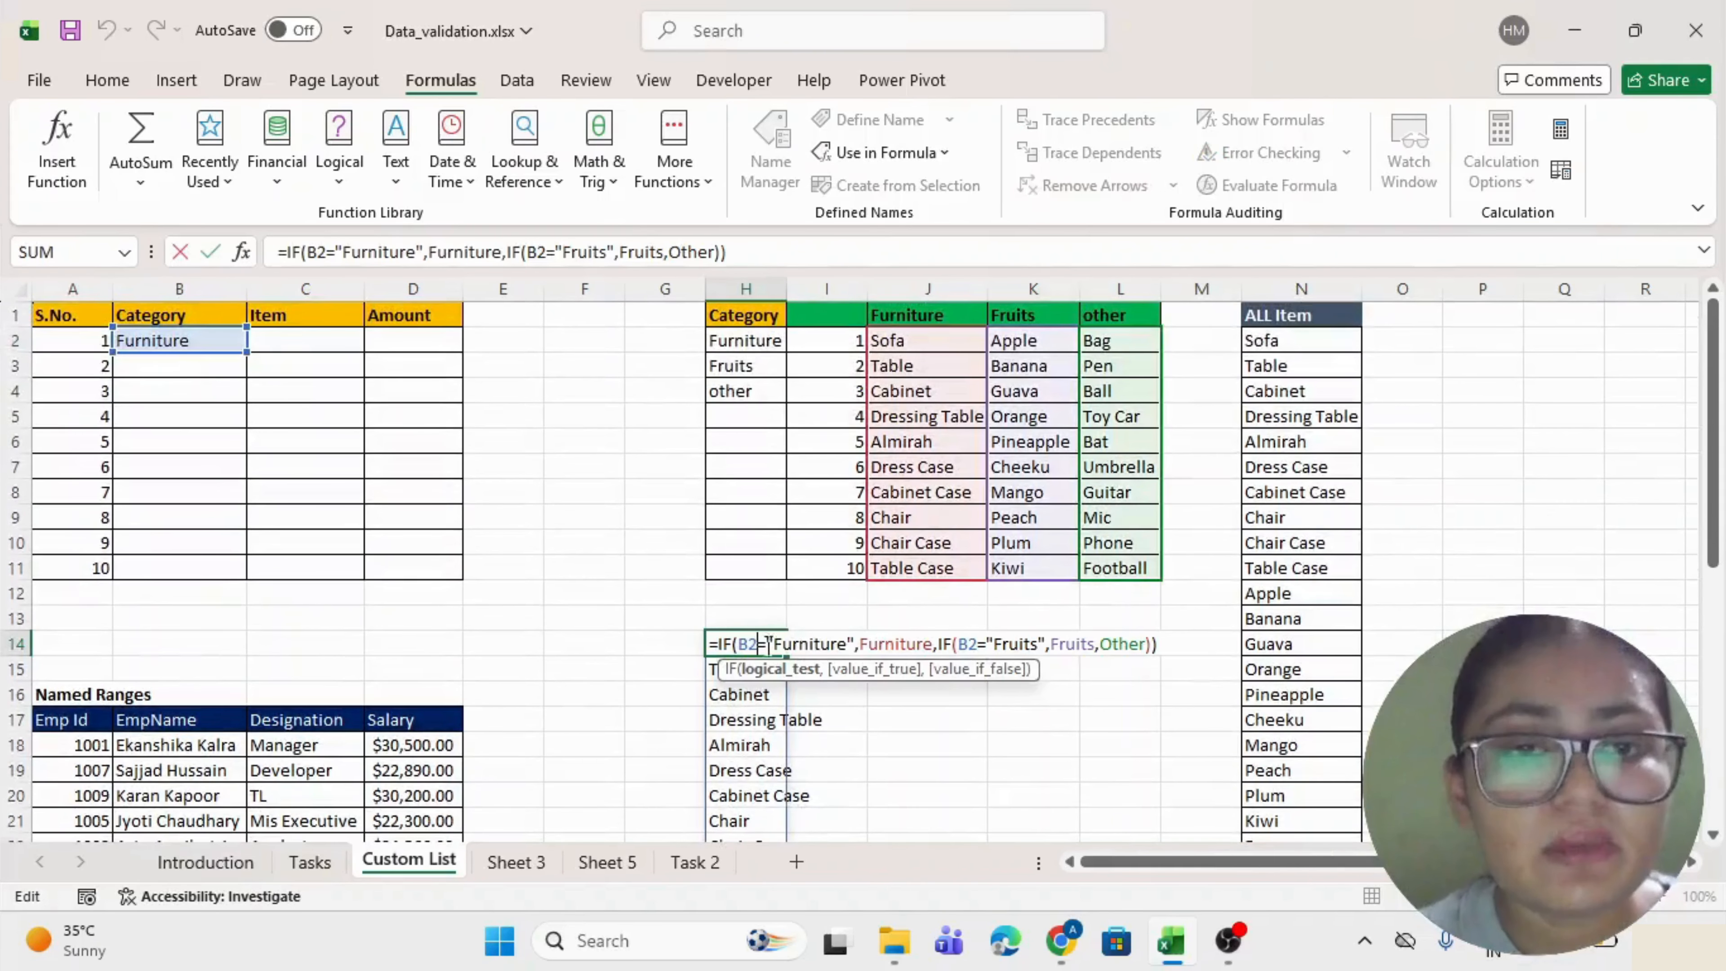
pyautogui.moveTo(1163, 644); pyautogui.dragTo(691, 646)
pyautogui.hotkey('ctrl', 'c')
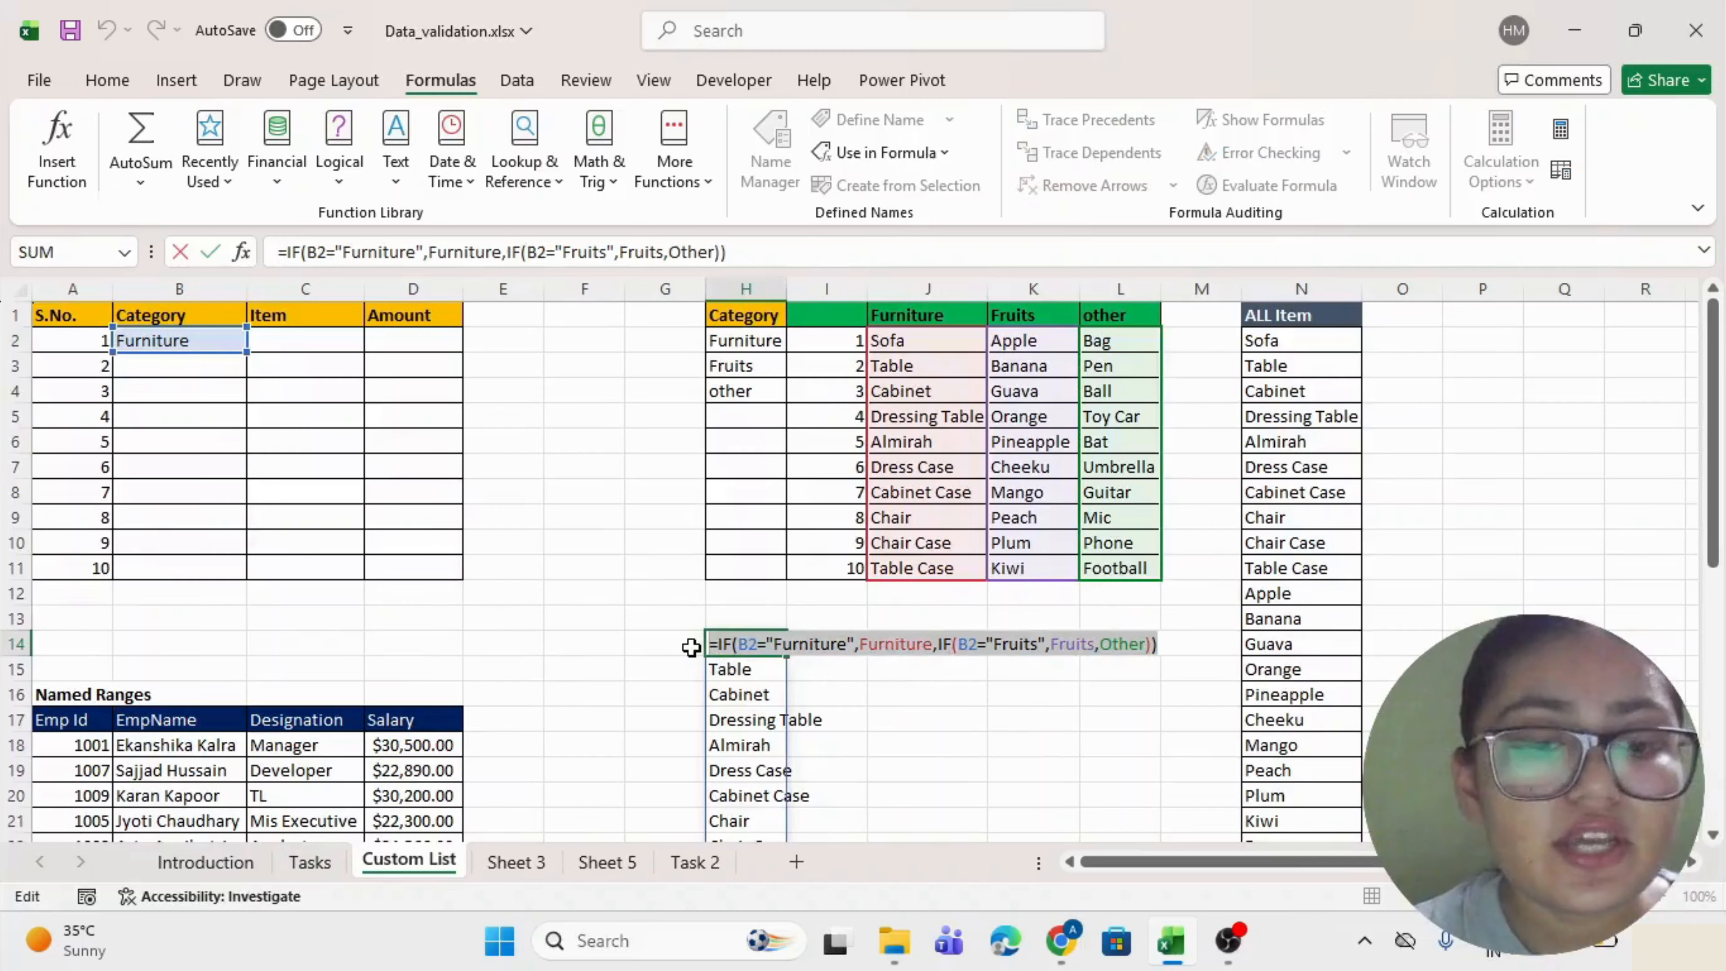
pyautogui.press('Escape')
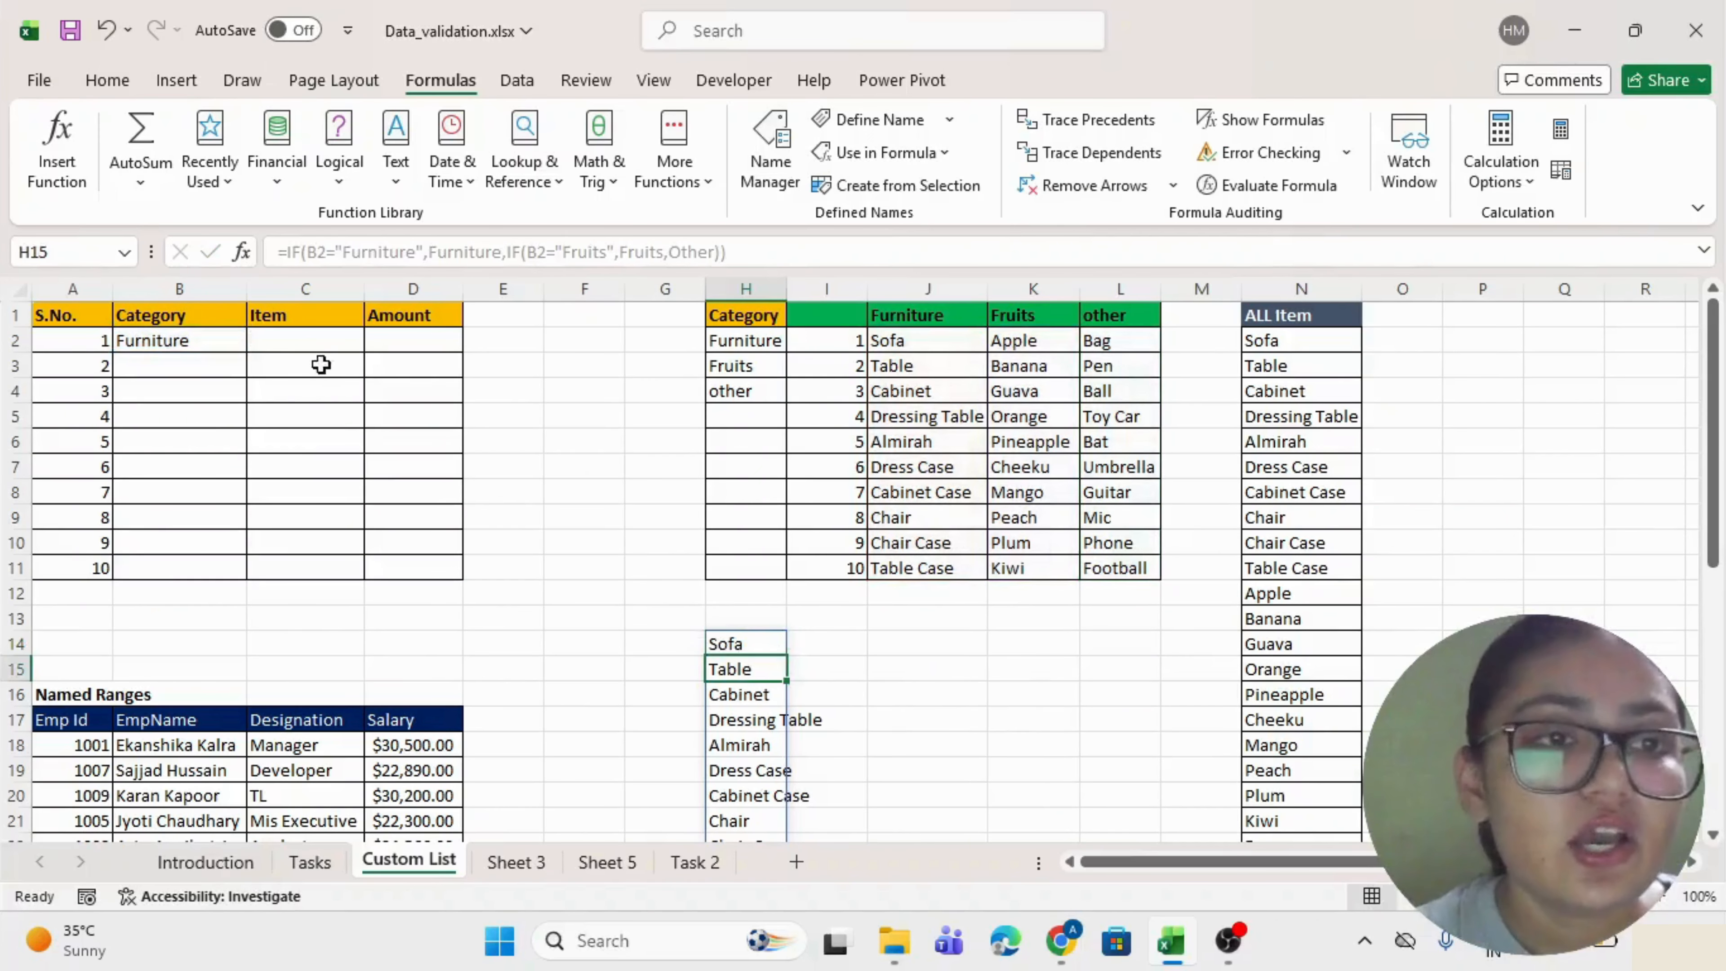
pyautogui.click(314, 341)
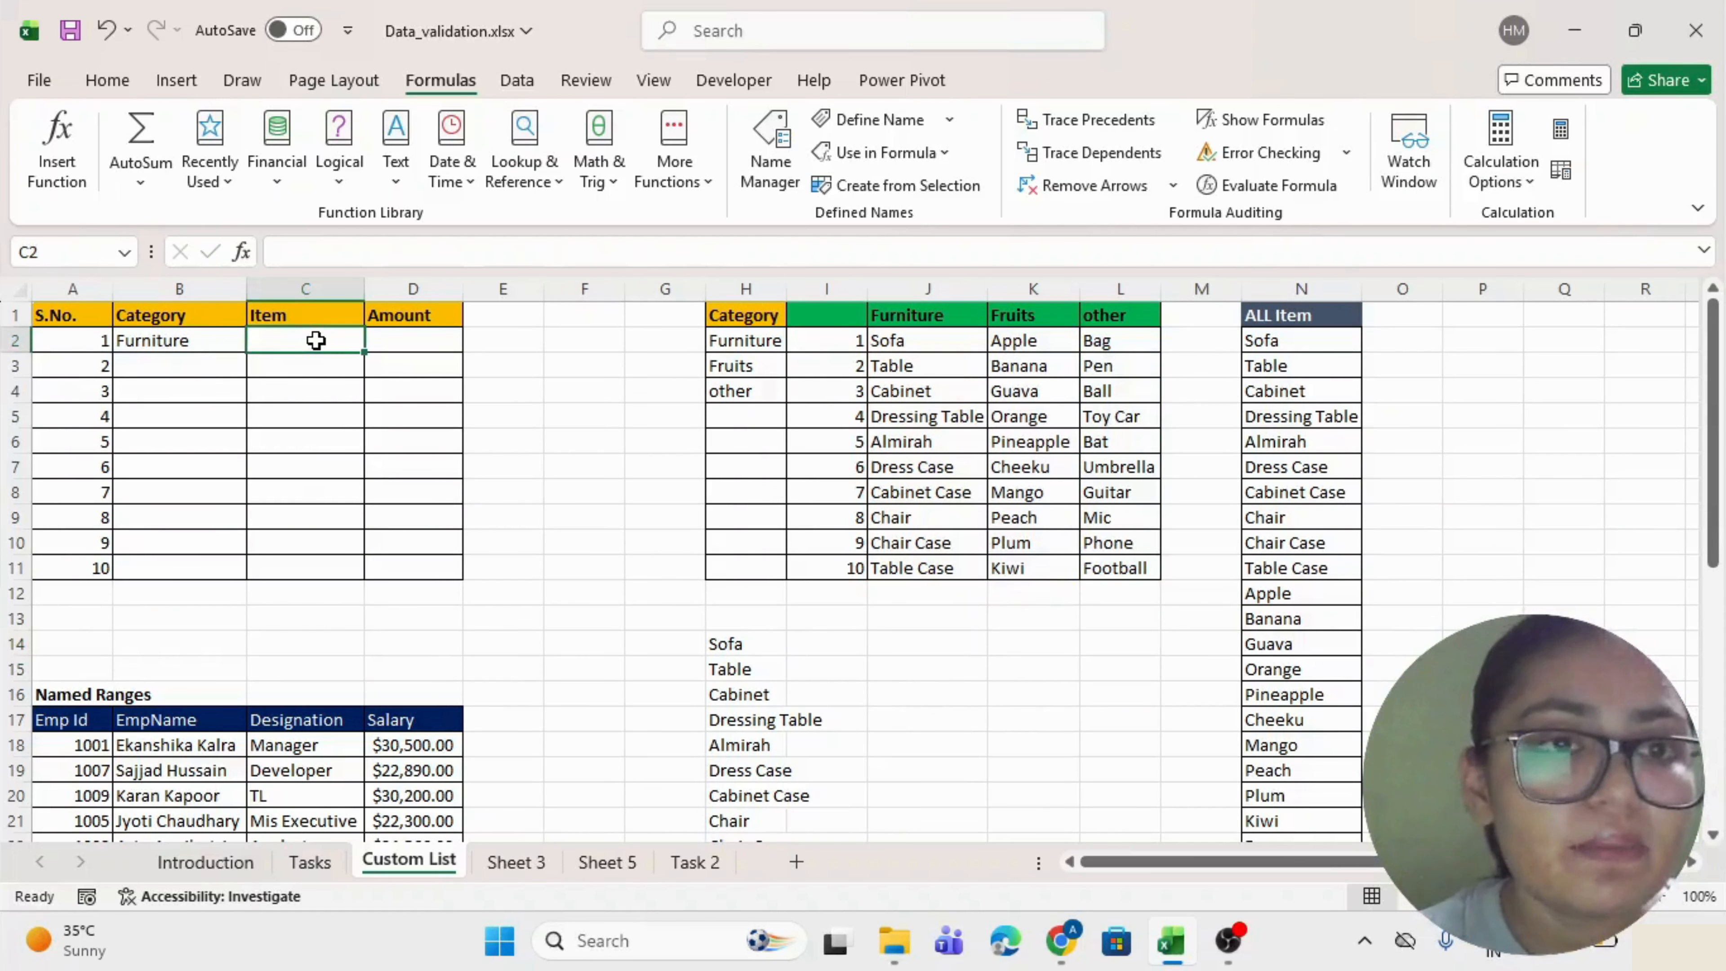
# Add list validation to C2:C11 with the pasted nested IF formula on B2 as its source.
pyautogui.moveTo(315, 340); pyautogui.dragTo(300, 564)
pyautogui.hotkey('alt', 'd')
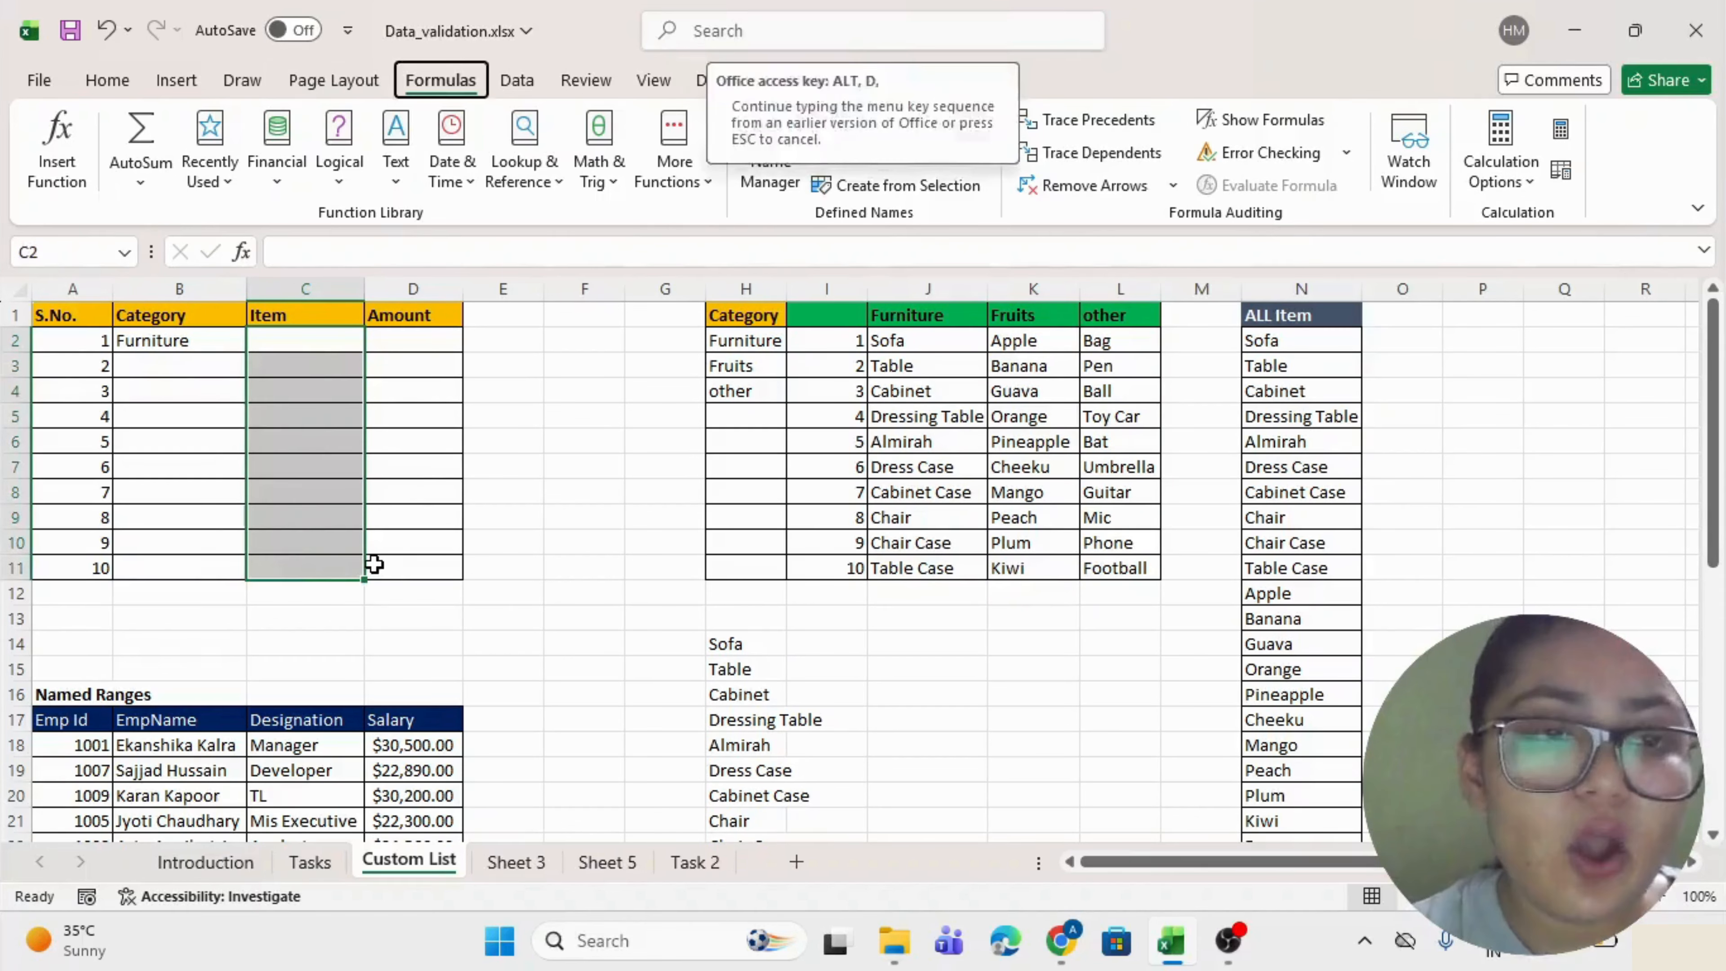
pyautogui.press('l')
pyautogui.click(822, 296)
pyautogui.click(673, 363)
pyautogui.click(721, 400)
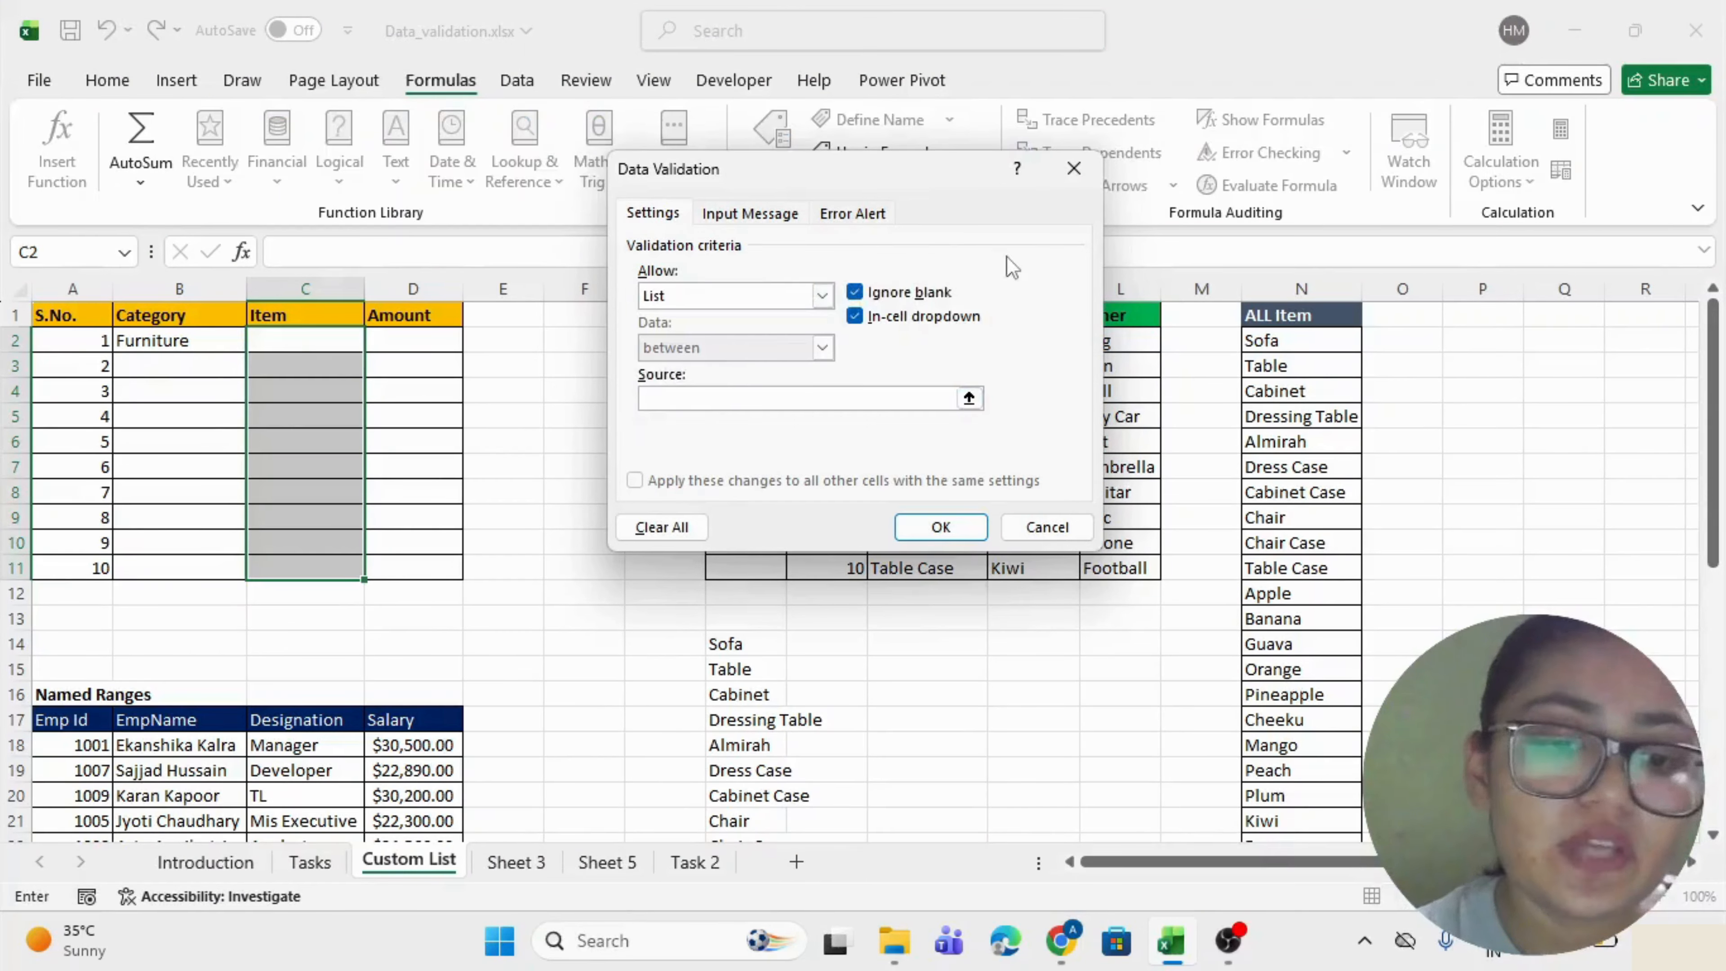
pyautogui.hotkey('ctrl', 'v')
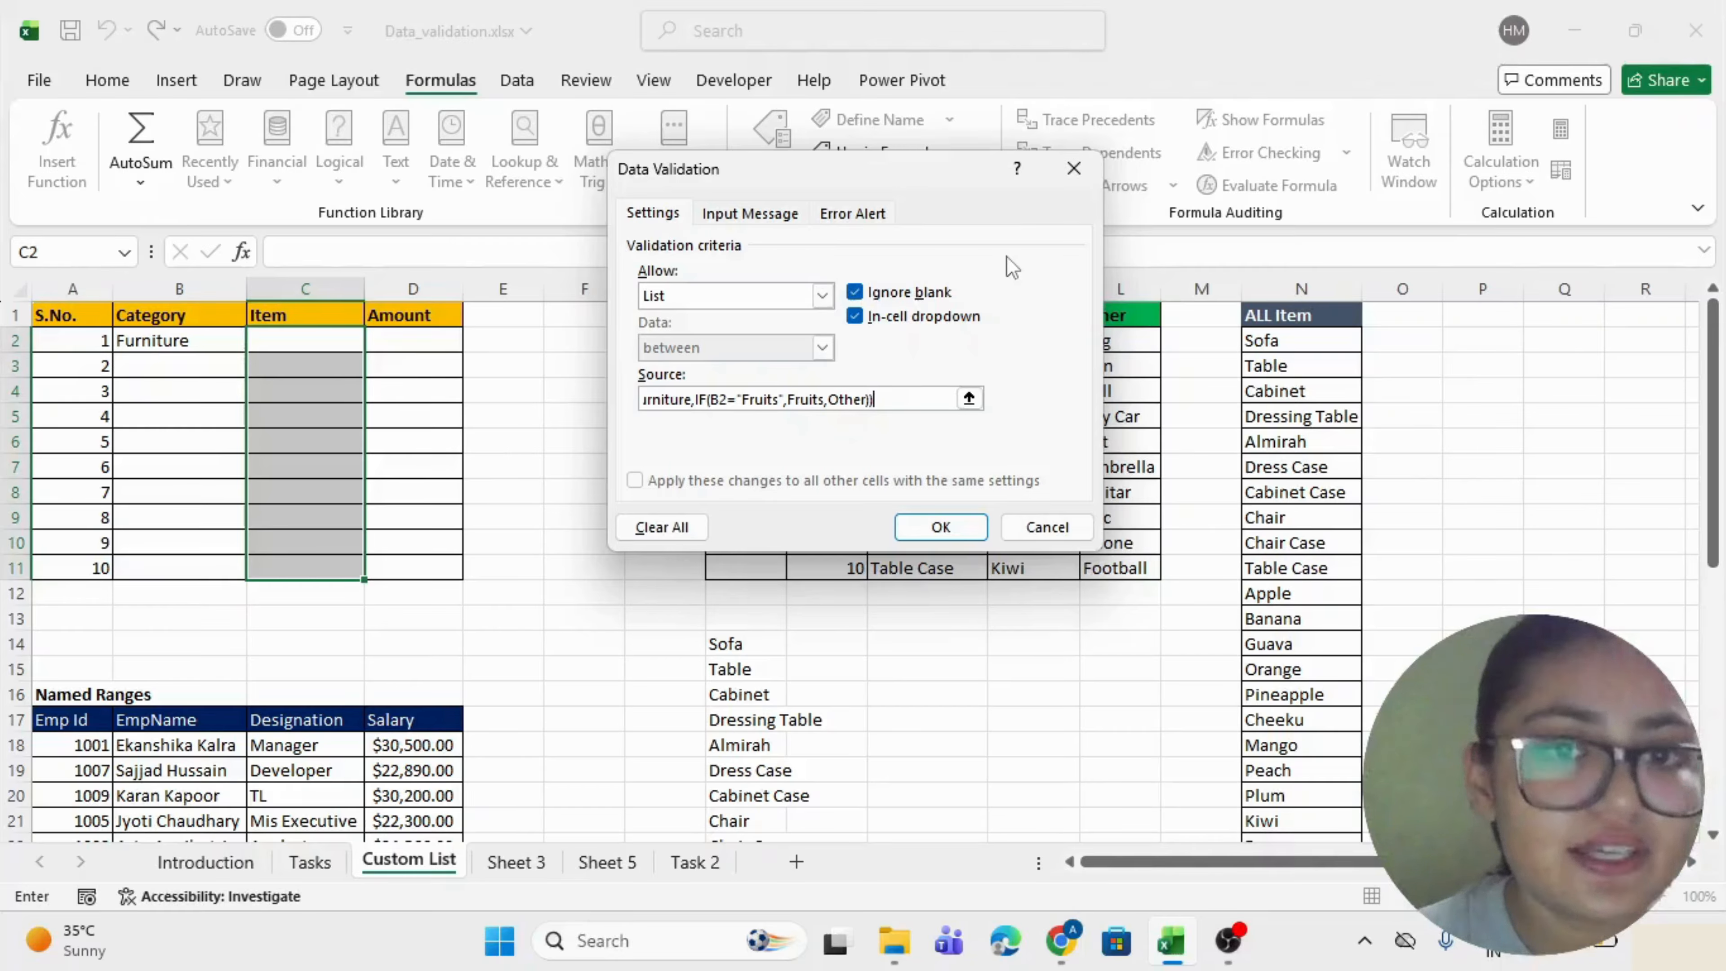
pyautogui.click(940, 527)
pyautogui.click(156, 339)
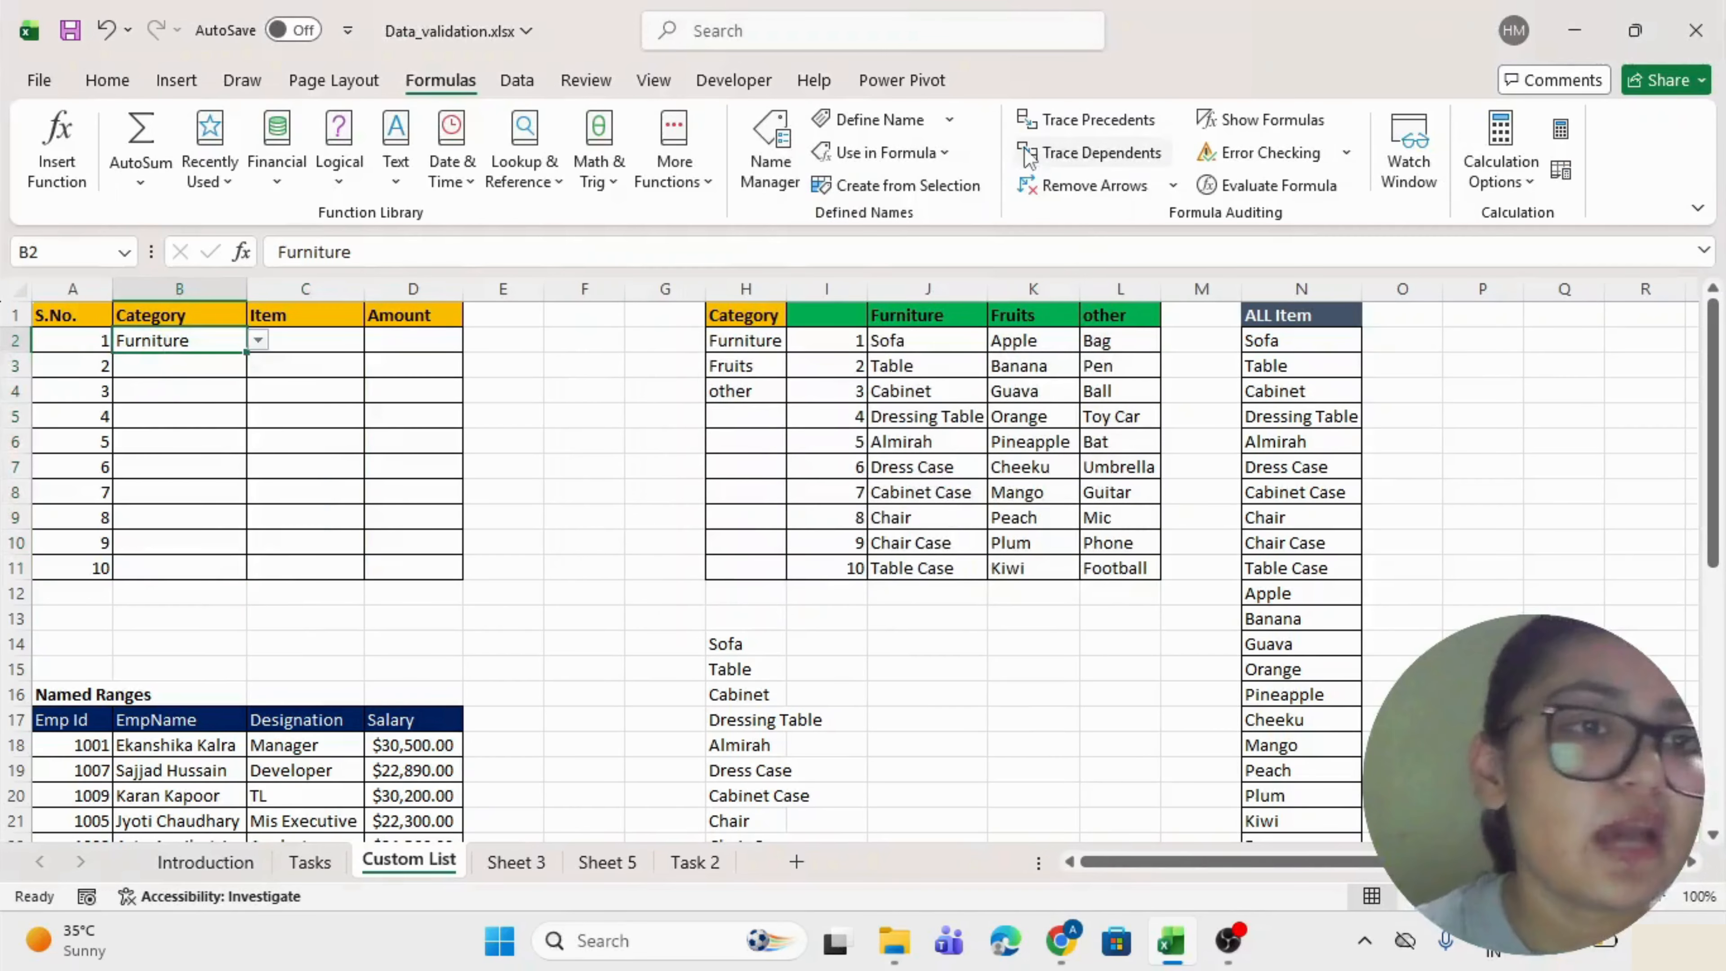
pyautogui.press('Right')
# Check C2's Furniture items, then set B2 to Fruits and browse the fruit items in C2.
pyautogui.hotkey('alt', 'Down')
pyautogui.press('Down')
pyautogui.press('Down')
pyautogui.press('Down')
pyautogui.press('Down')
pyautogui.press('Down')
pyautogui.press('Down')
pyautogui.press('Down')
pyautogui.press('Down')
pyautogui.press('Down')
pyautogui.press('Escape')
pyautogui.press('Left')
pyautogui.hotkey('alt', 'Down')
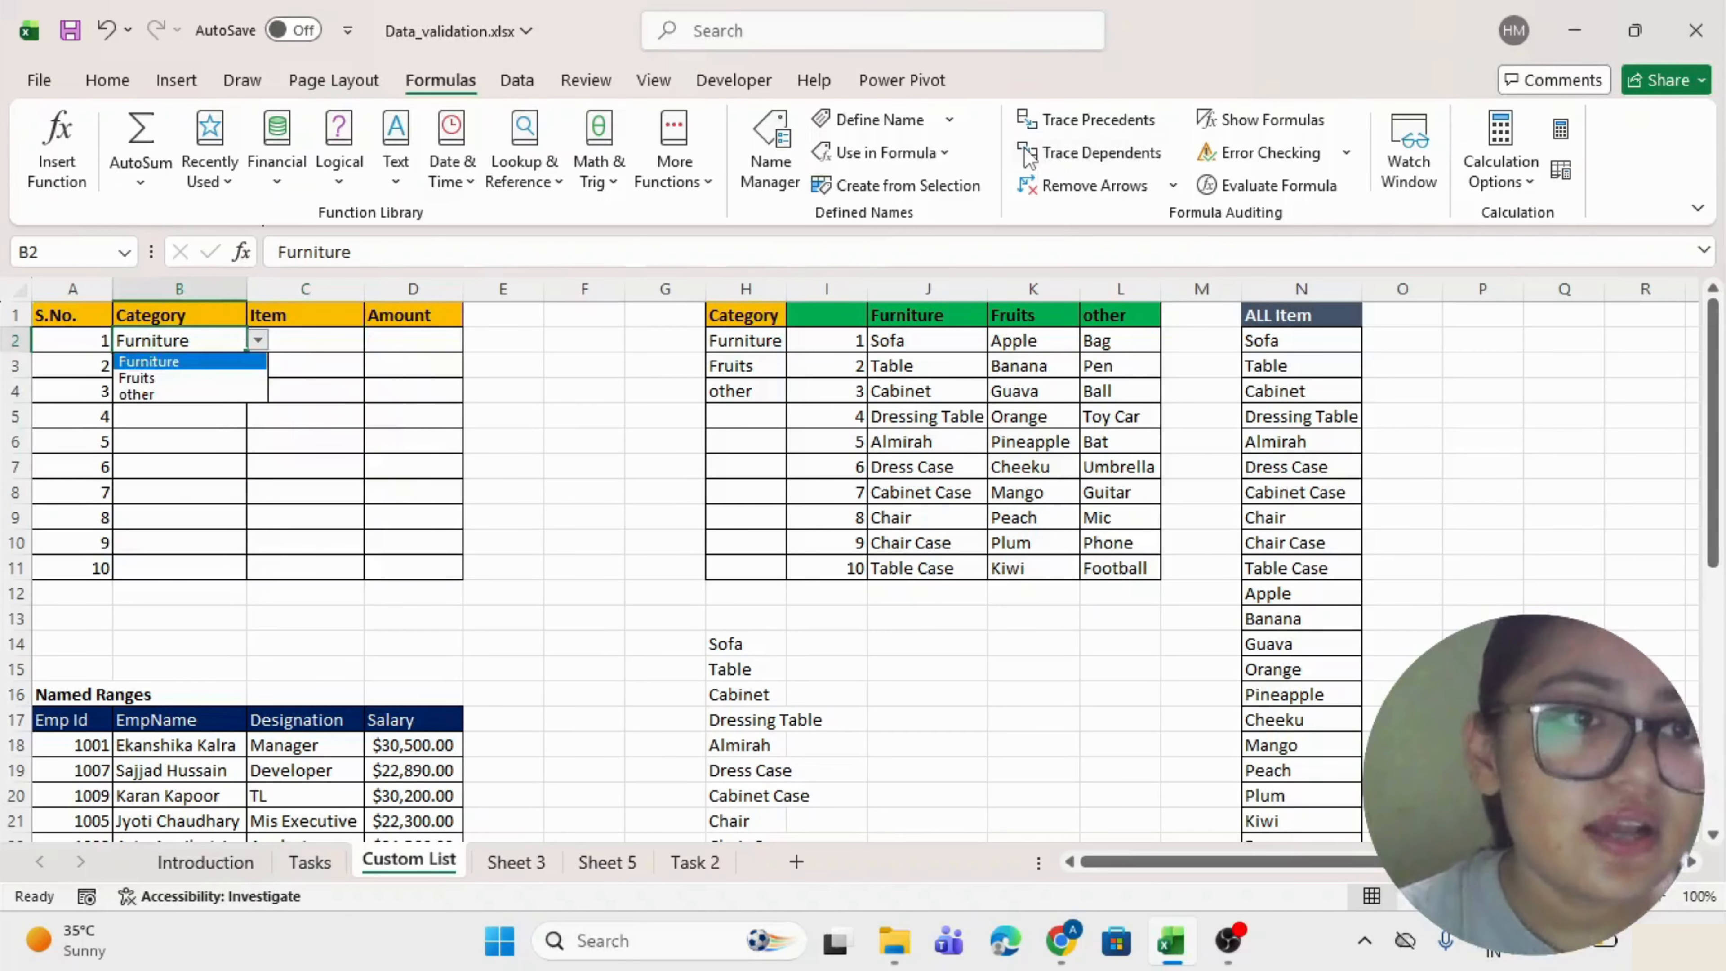
pyautogui.press('Down')
pyautogui.press('Return')
pyautogui.press('Right')
pyautogui.hotkey('alt', 'Down')
pyautogui.press('Down')
pyautogui.press('Down')
pyautogui.press('Down')
pyautogui.press('Down')
pyautogui.press('Down')
pyautogui.press('Down')
pyautogui.press('Down')
pyautogui.press('Down')
pyautogui.press('Down')
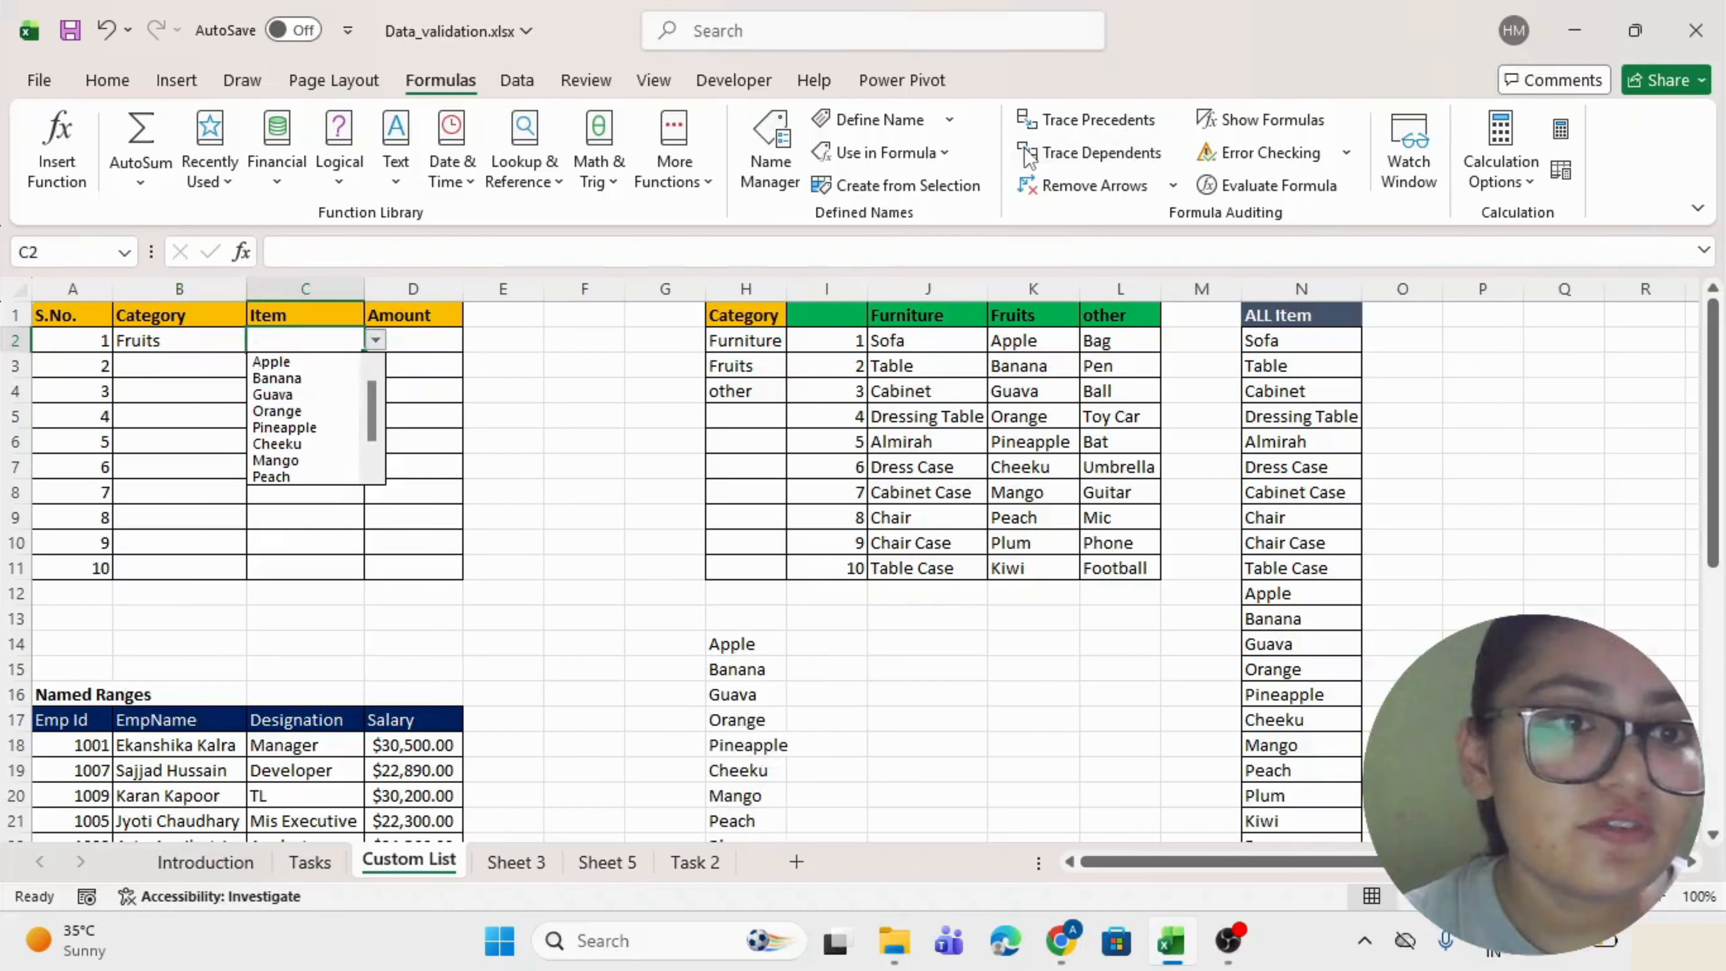
pyautogui.press('Up')
pyautogui.press('Up')
pyautogui.press('Up')
pyautogui.press('Up')
pyautogui.press('Up')
pyautogui.press('Up')
pyautogui.press('Up')
pyautogui.press('Up')
pyautogui.press('Up')
pyautogui.press('Escape')
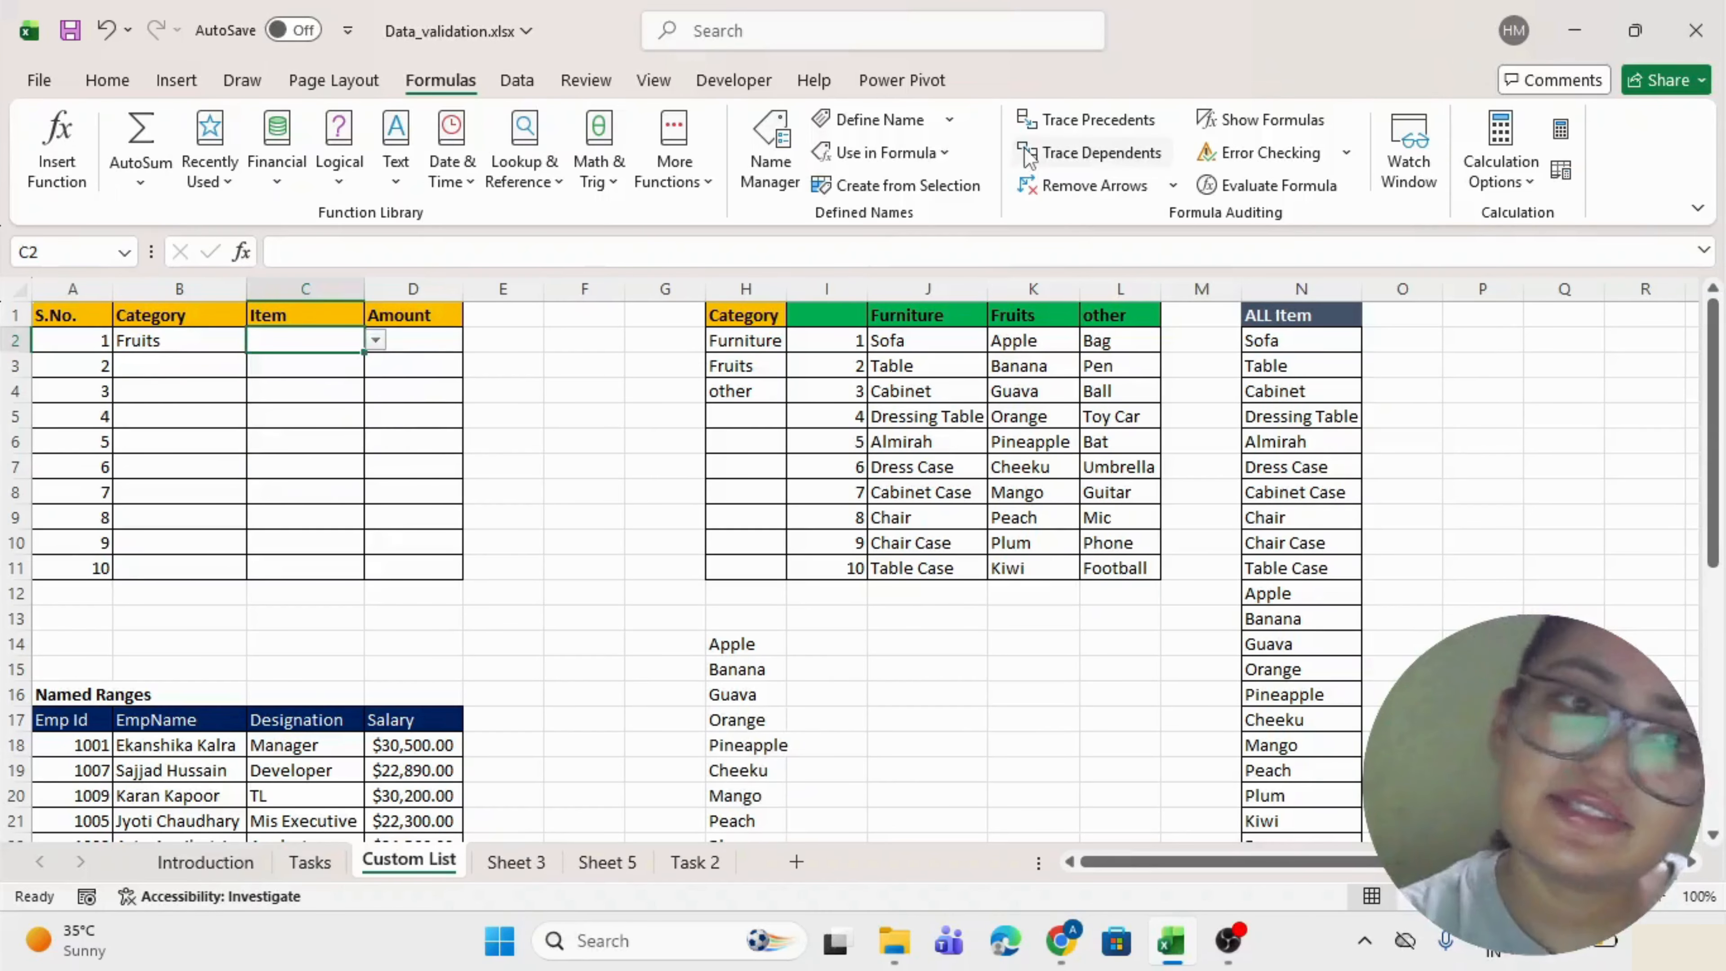
# Set B2's category to other and pick Bag as the item in C2.
pyautogui.press('Left')
pyautogui.hotkey('alt', 'Down')
pyautogui.press('Escape')
pyautogui.hotkey('alt', 'Down')
pyautogui.press('Down')
pyautogui.press('Return')
pyautogui.press('Right')
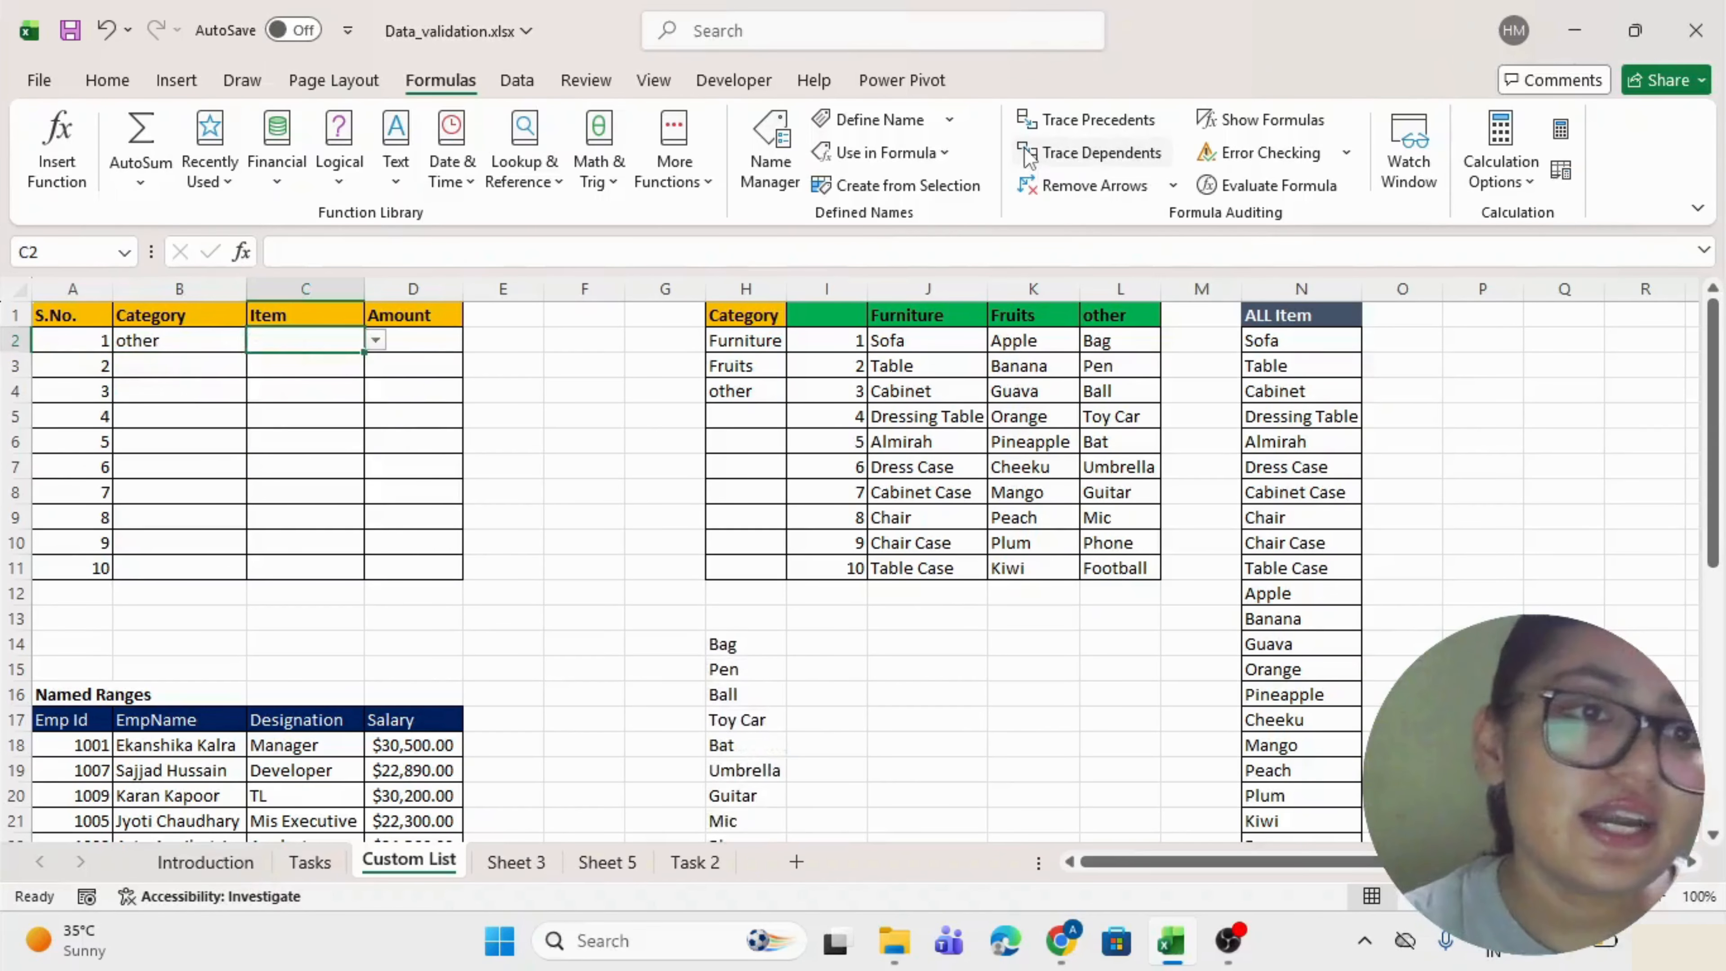
pyautogui.hotkey('alt', 'Down')
pyautogui.press('Down')
pyautogui.press('Down')
pyautogui.press('Down')
pyautogui.press('Down')
pyautogui.press('Down')
pyautogui.press('Down')
pyautogui.press('Down')
pyautogui.press('Down')
pyautogui.press('Down')
pyautogui.press('Up')
pyautogui.press('Up')
pyautogui.press('Up')
pyautogui.press('Up')
pyautogui.press('Up')
pyautogui.press('Up')
pyautogui.press('Up')
pyautogui.press('Up')
pyautogui.press('Up')
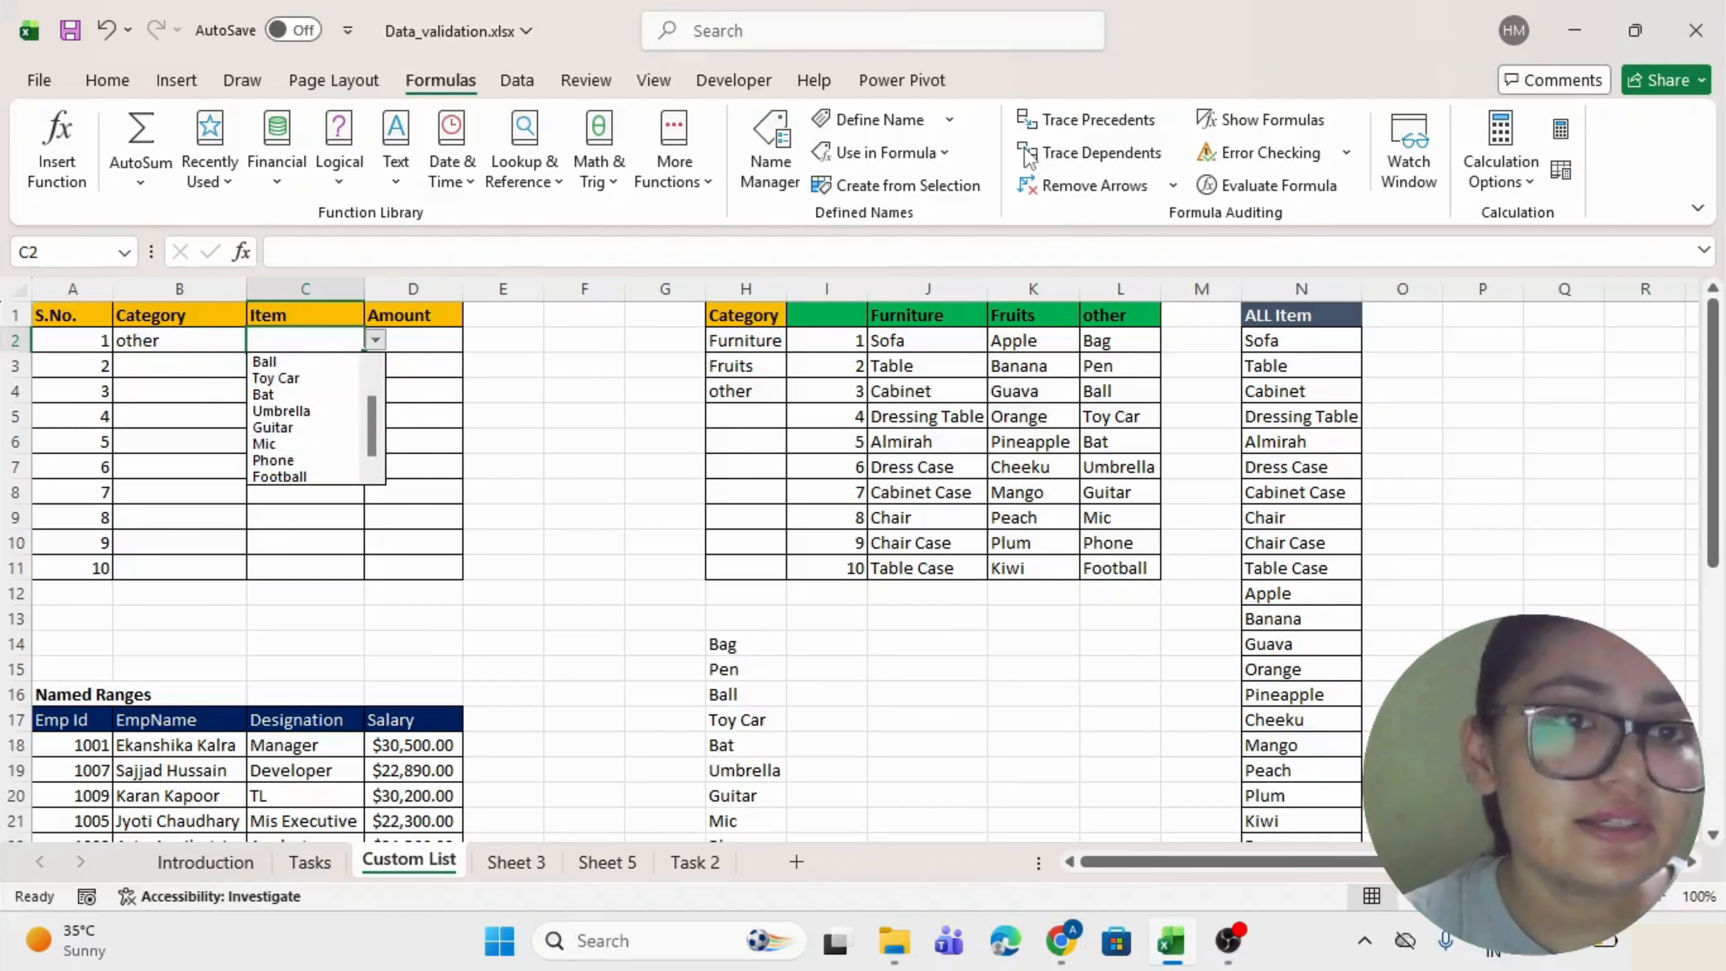
pyautogui.press('Return')
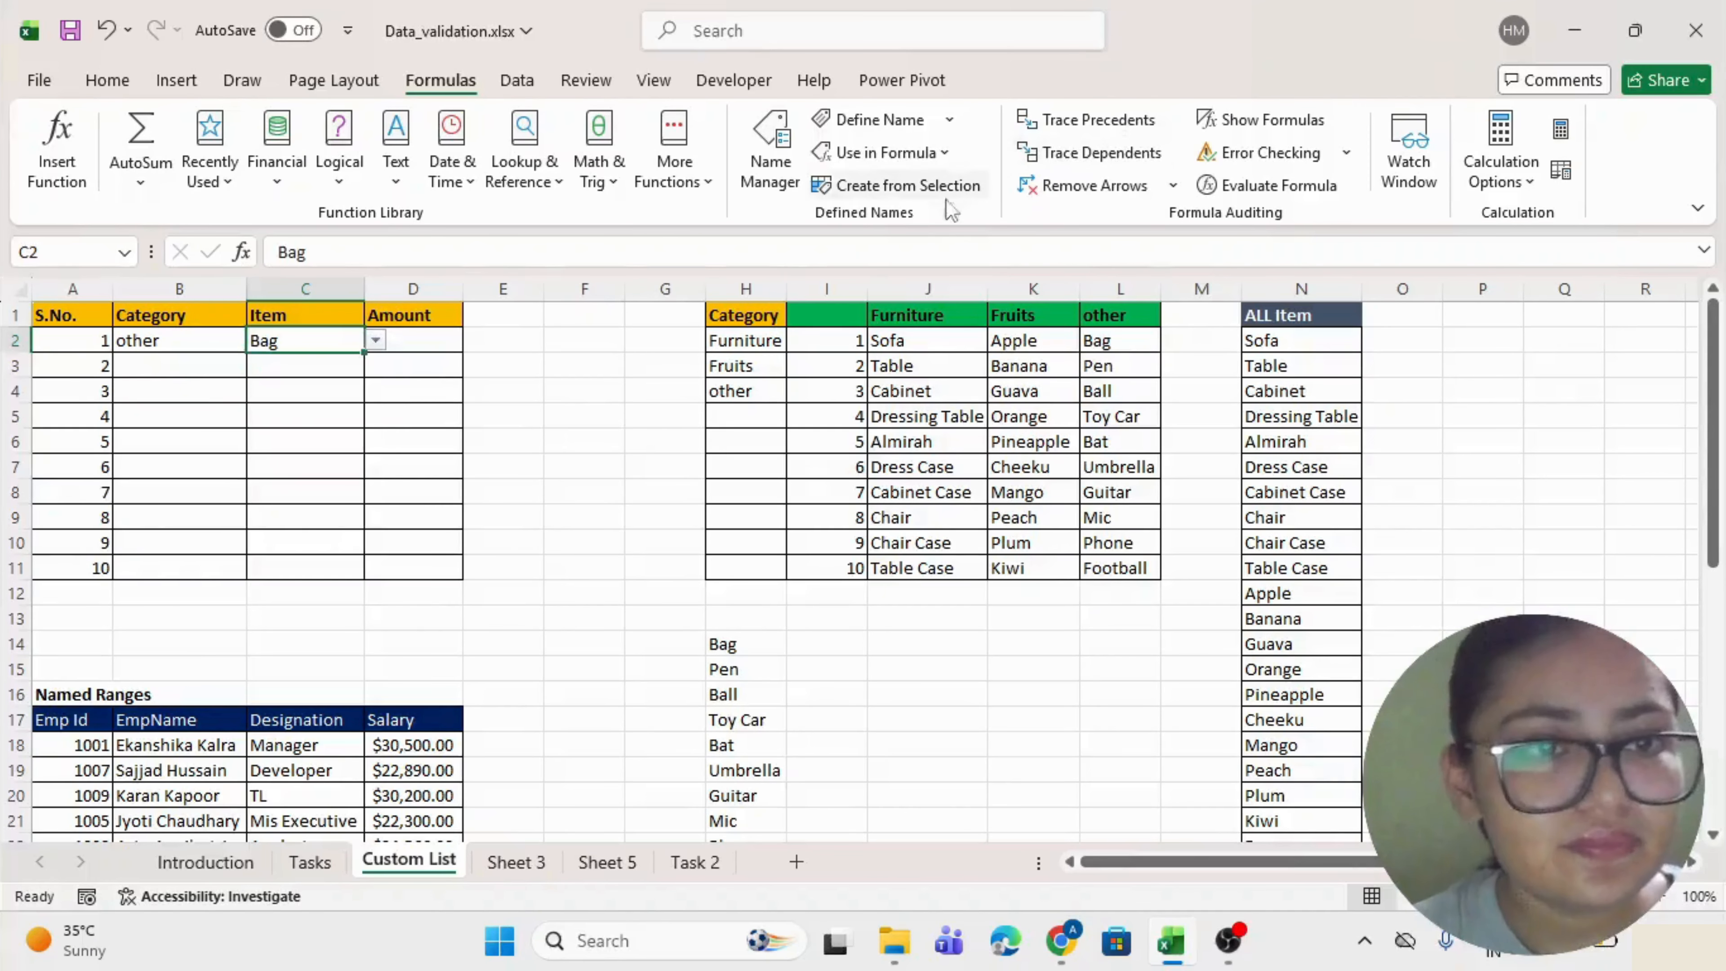
# Clear the helper list spilling from H14 down through the column.
pyautogui.click(401, 483)
pyautogui.click(740, 650)
pyautogui.hotkey('ctrl', 'shift', 'Down')
pyautogui.scroll(-1, 739, 651)
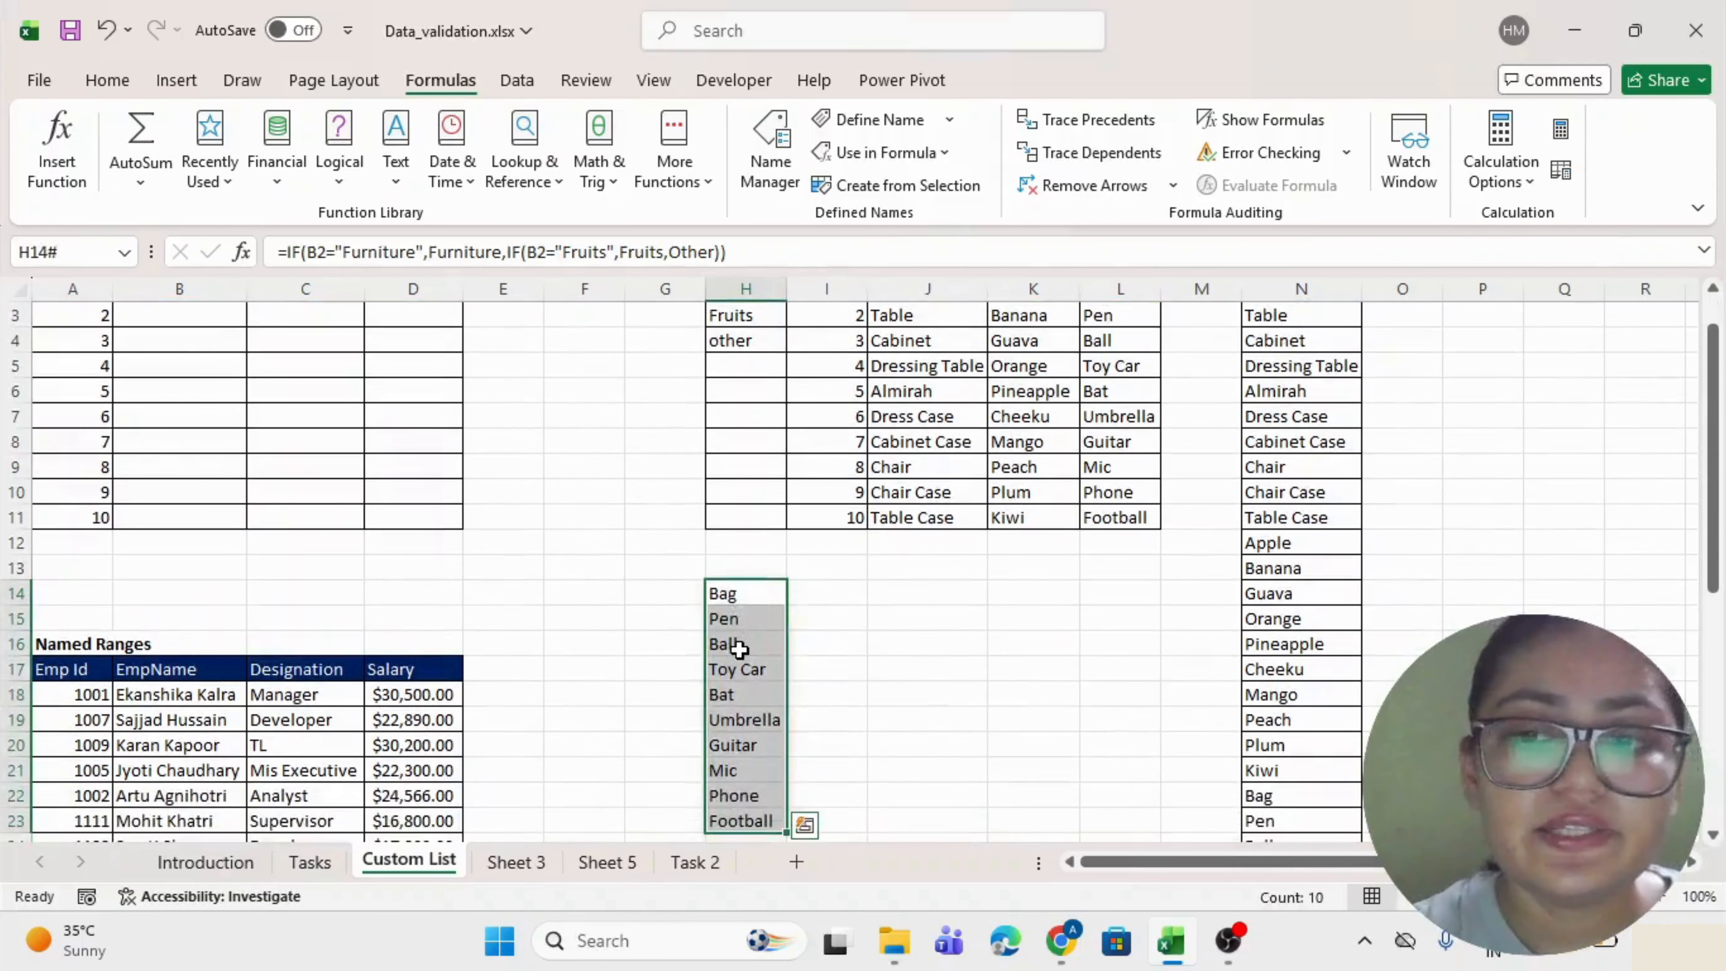
pyautogui.press('Delete')
pyautogui.scroll(2, 733, 649)
pyautogui.click(584, 615)
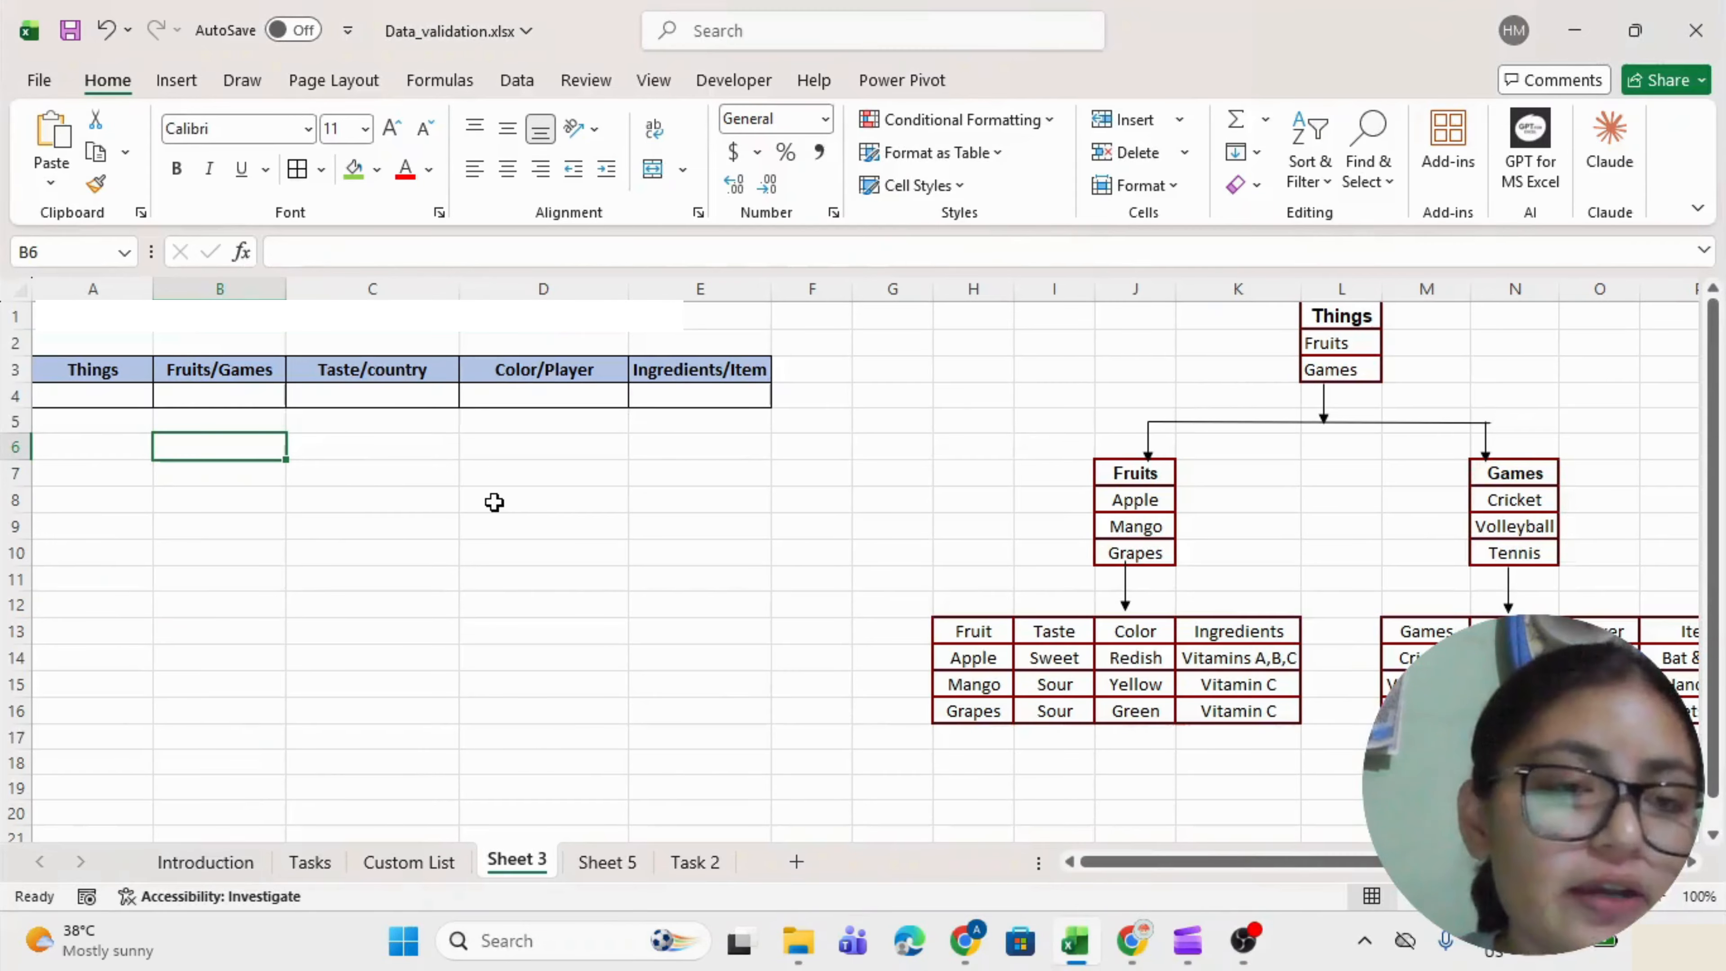
pyautogui.hscroll(3, 494, 502)
pyautogui.click(976, 343)
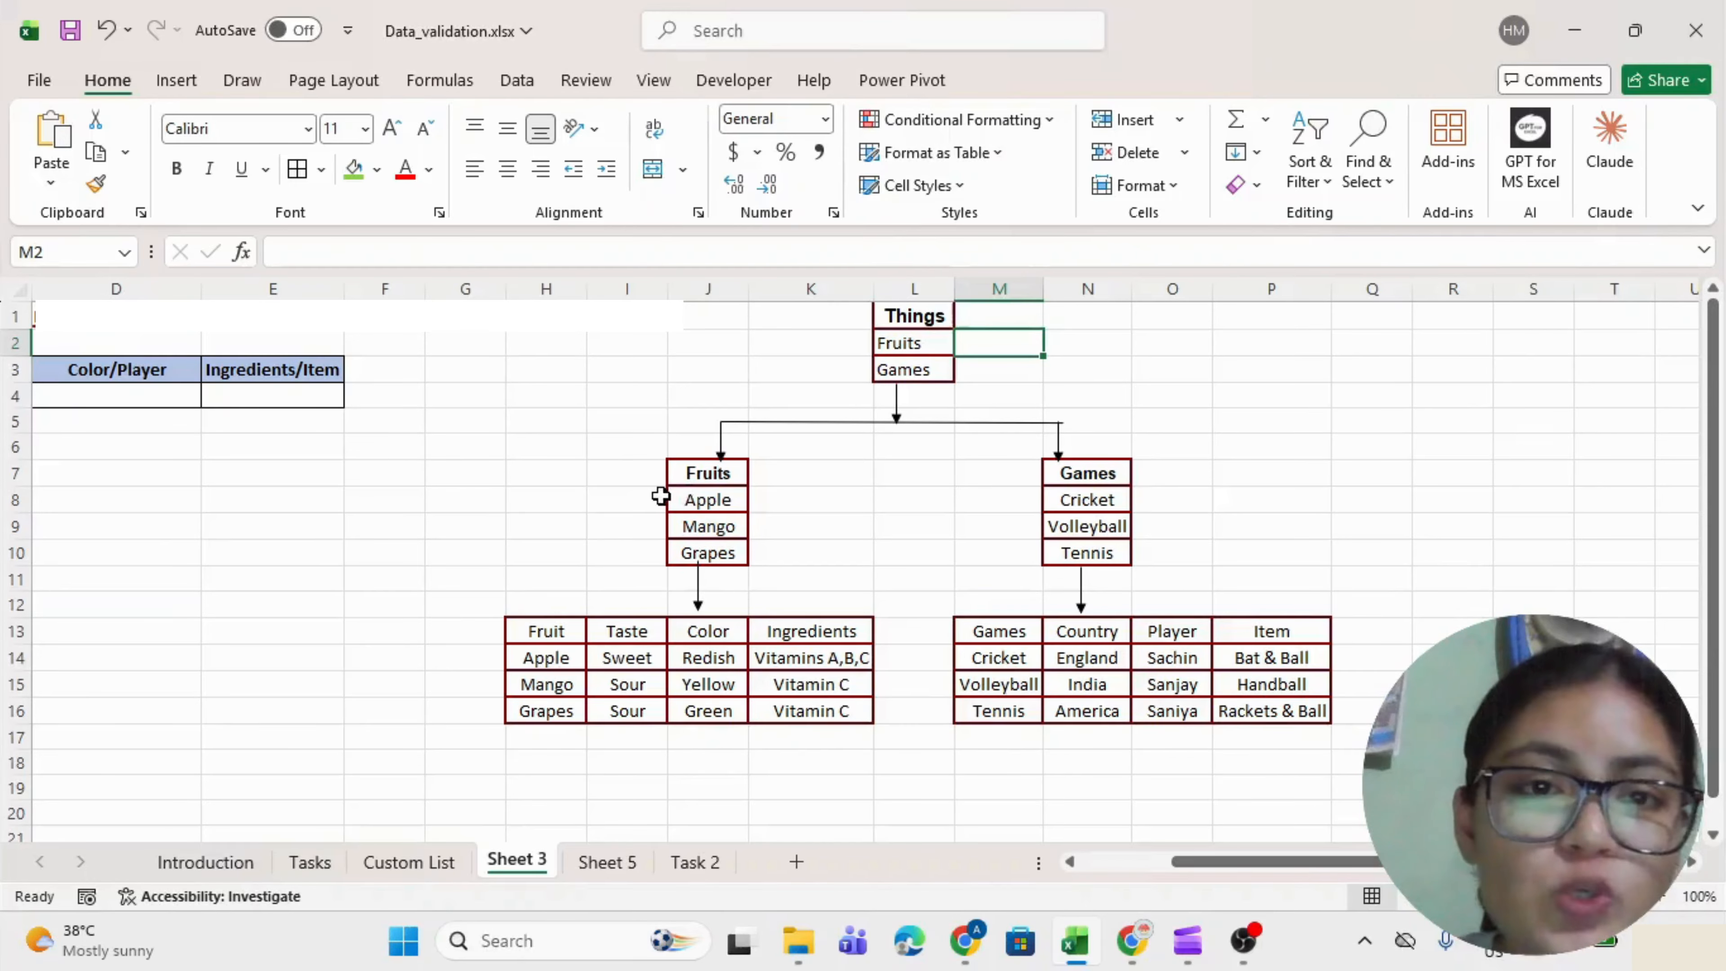
pyautogui.moveTo(640, 497); pyautogui.dragTo(627, 541)
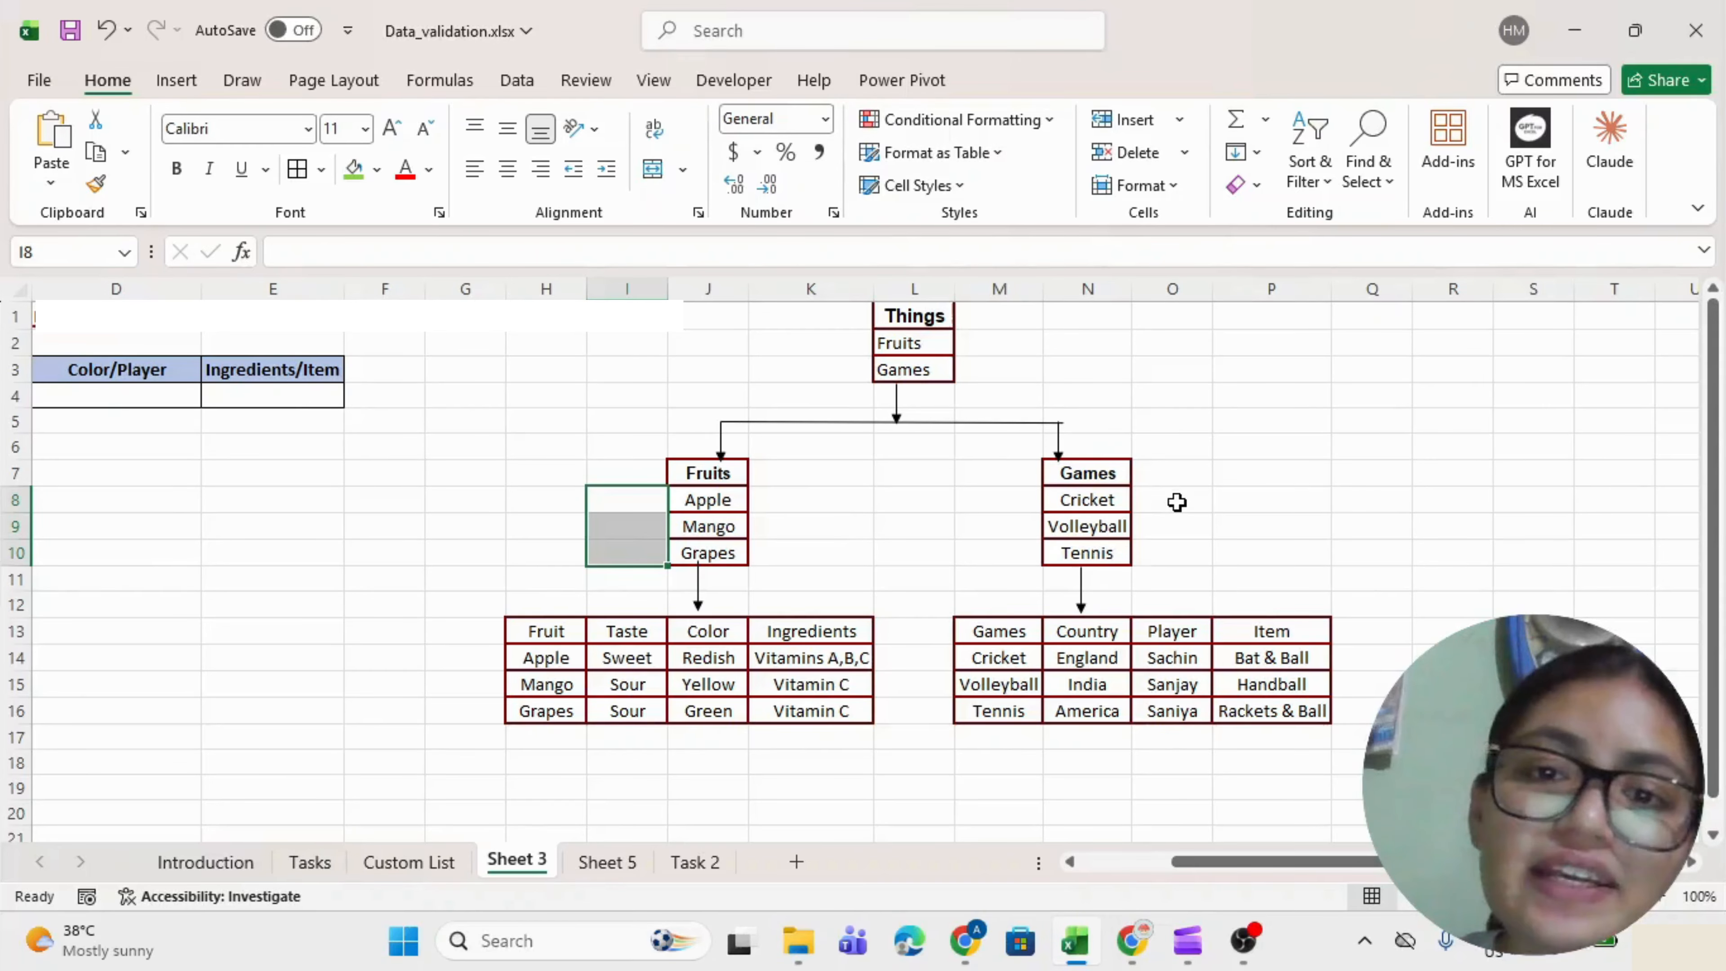
pyautogui.moveTo(1176, 499); pyautogui.dragTo(1167, 543)
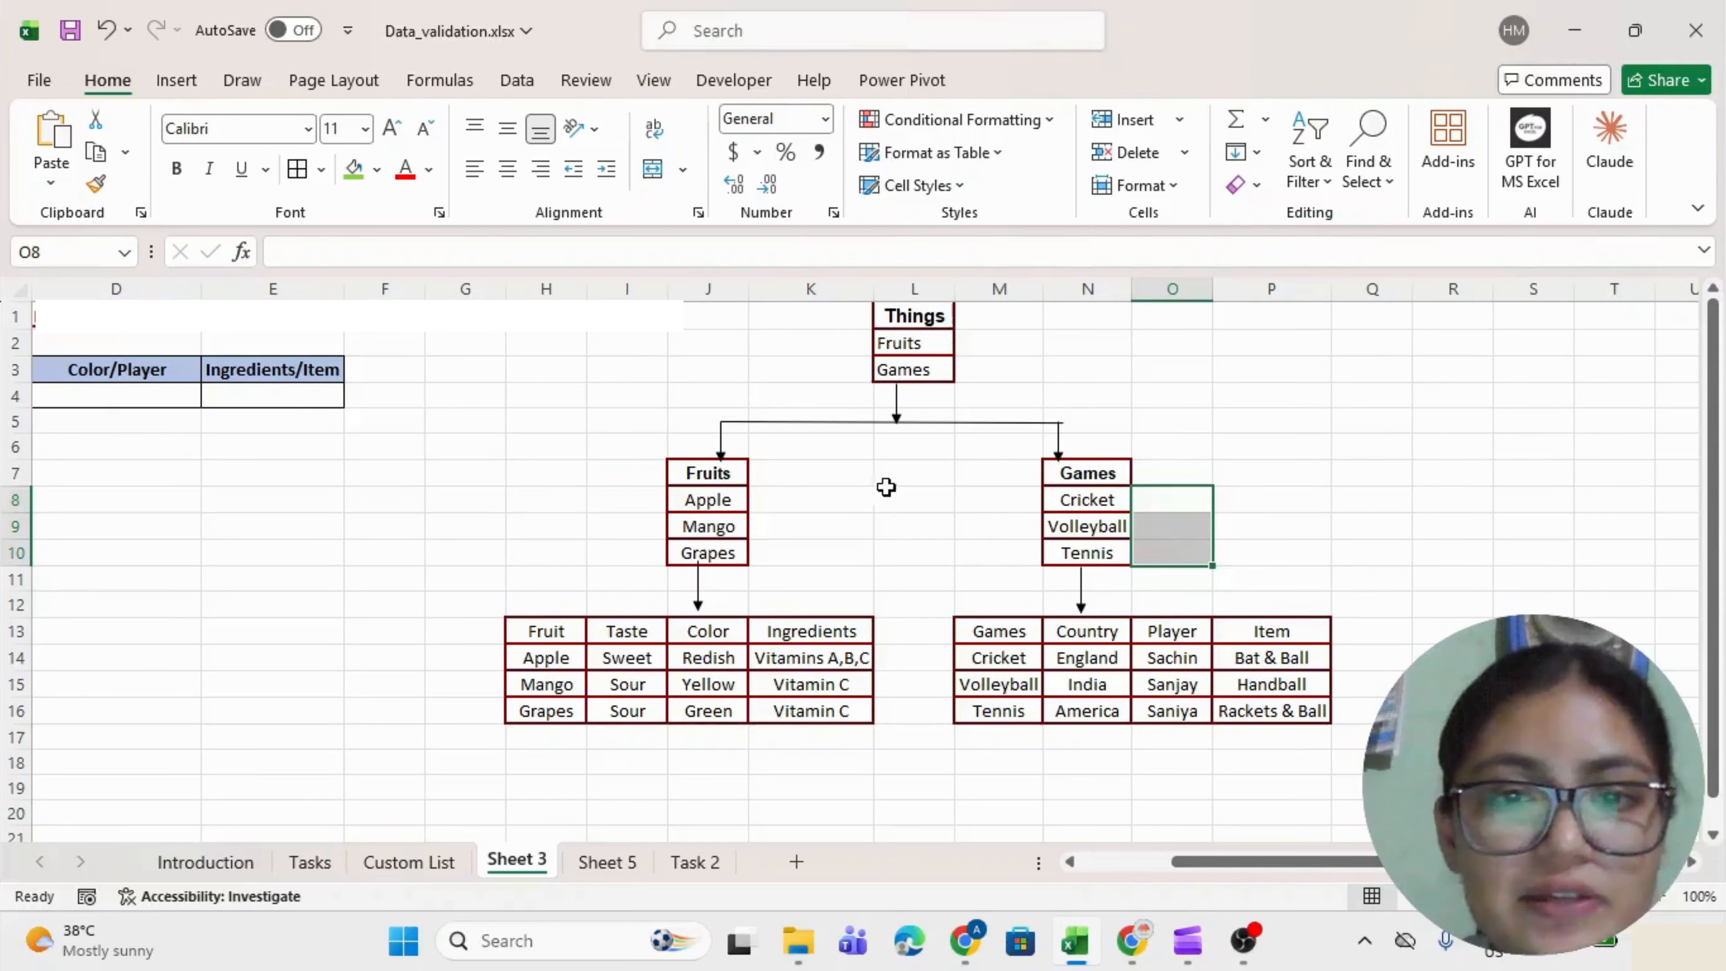
pyautogui.hscroll(-3, 880, 486)
pyautogui.hscroll(-1, 875, 487)
pyautogui.click(85, 395)
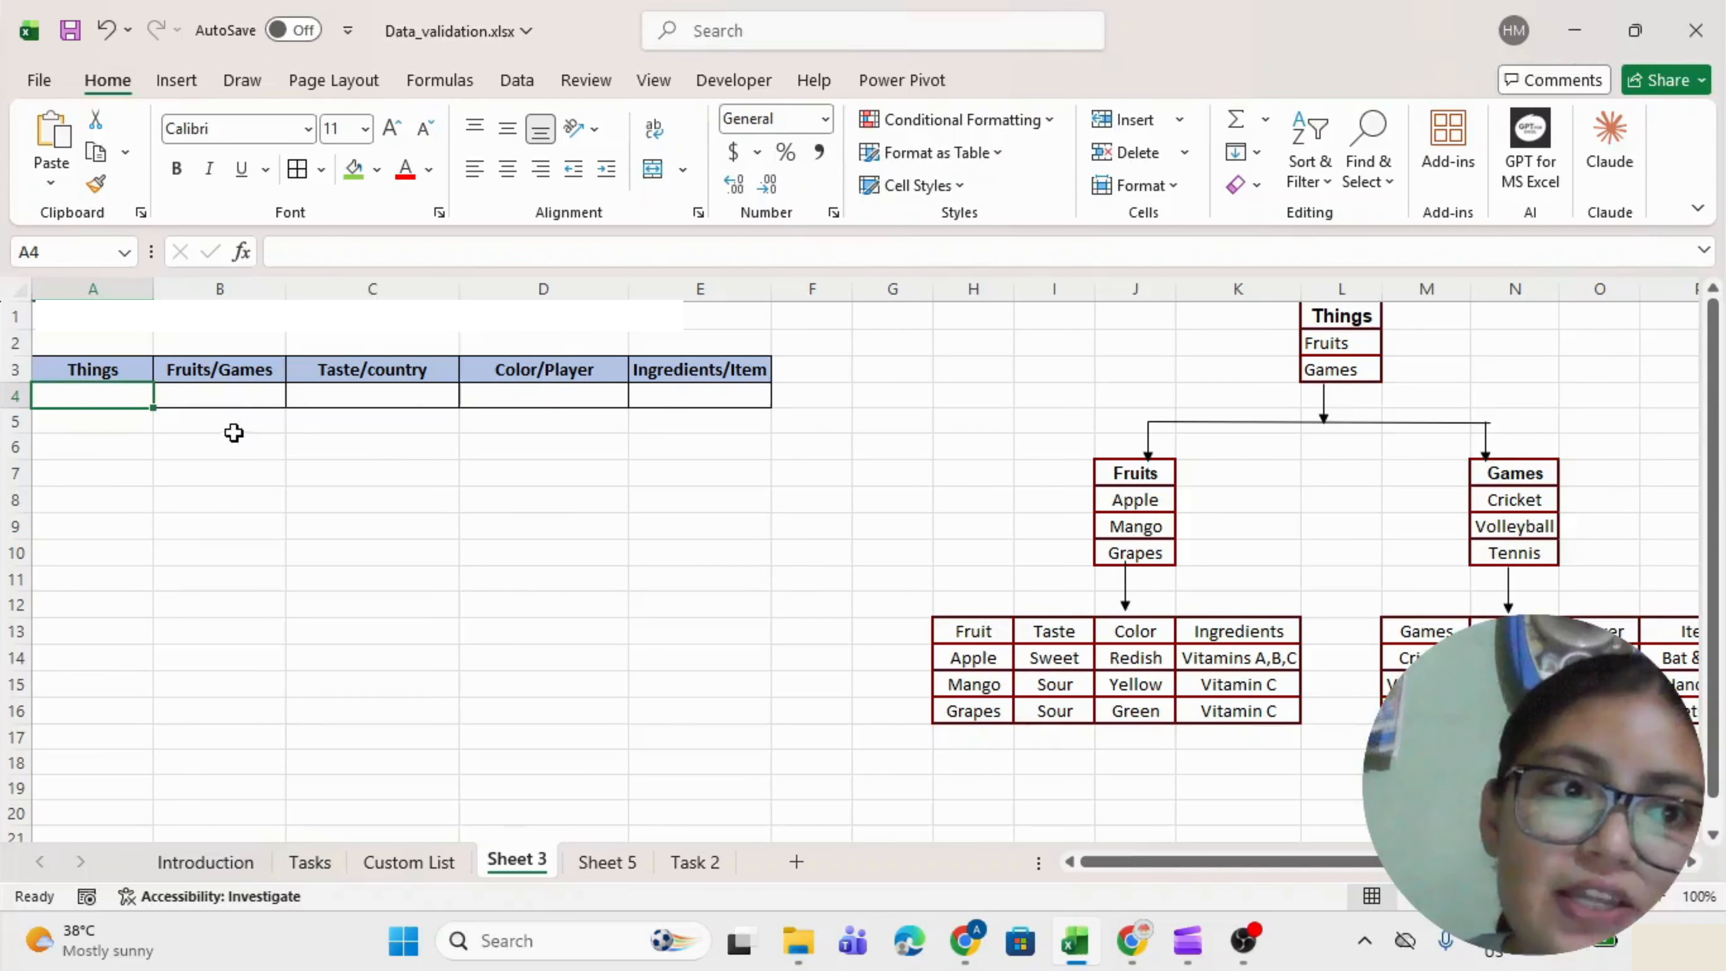
pyautogui.click(199, 390)
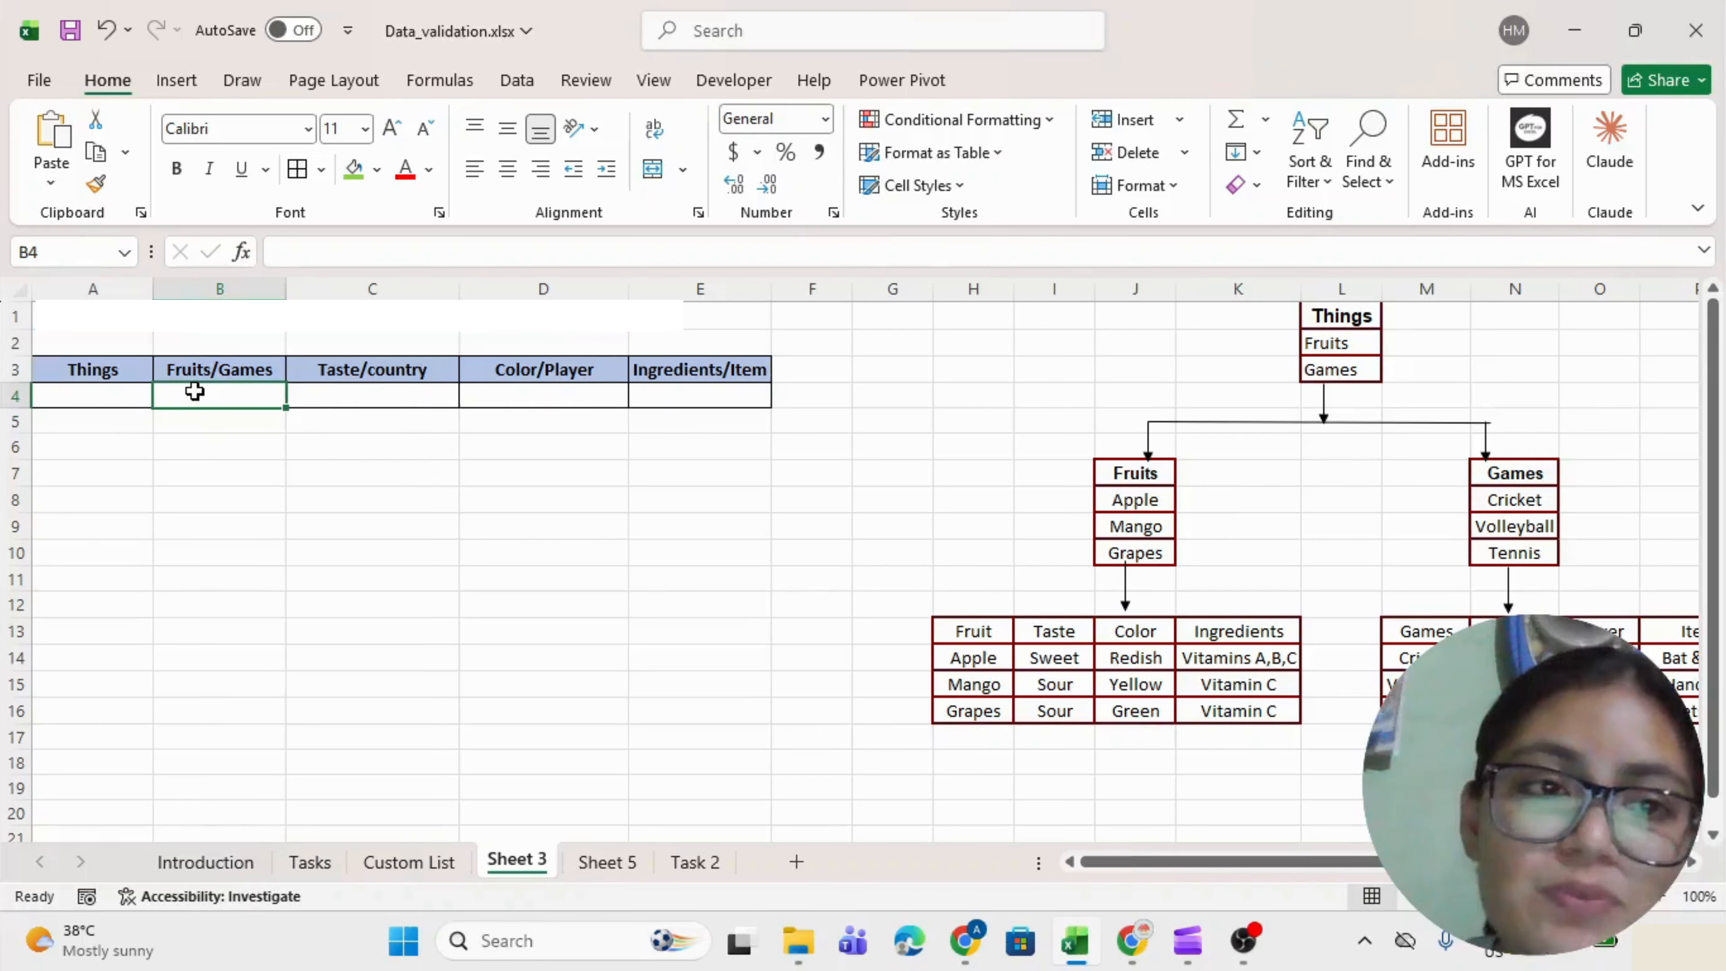
pyautogui.moveTo(1148, 500); pyautogui.dragTo(1144, 554)
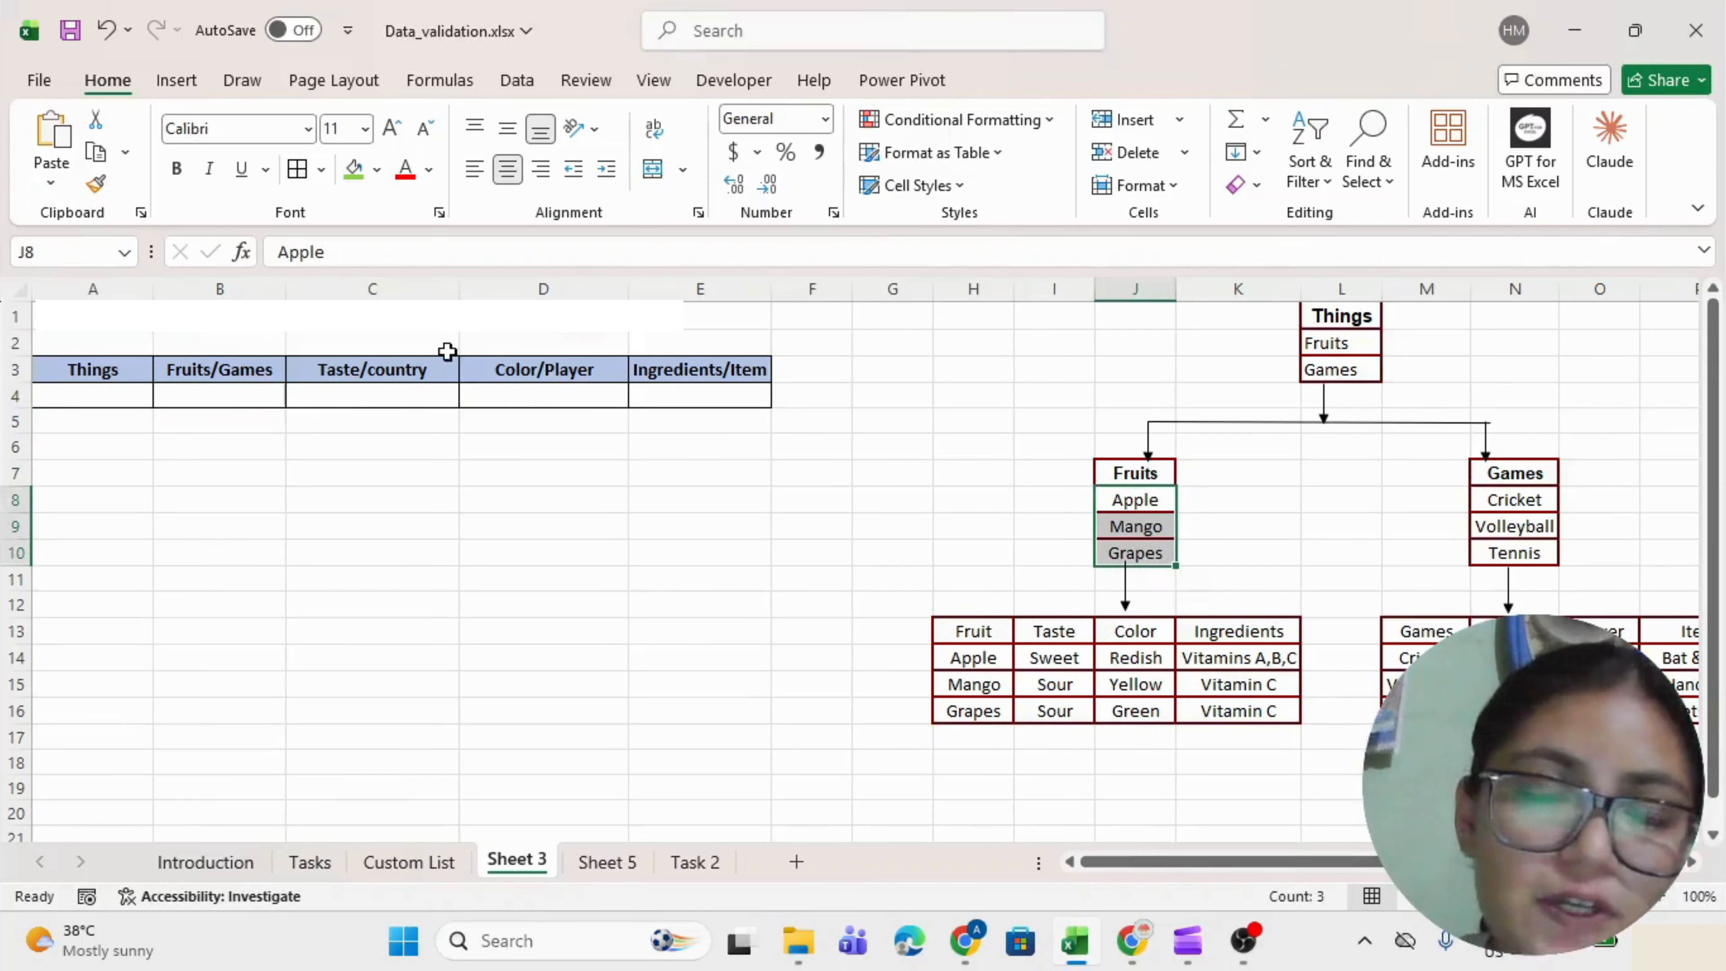
pyautogui.click(97, 386)
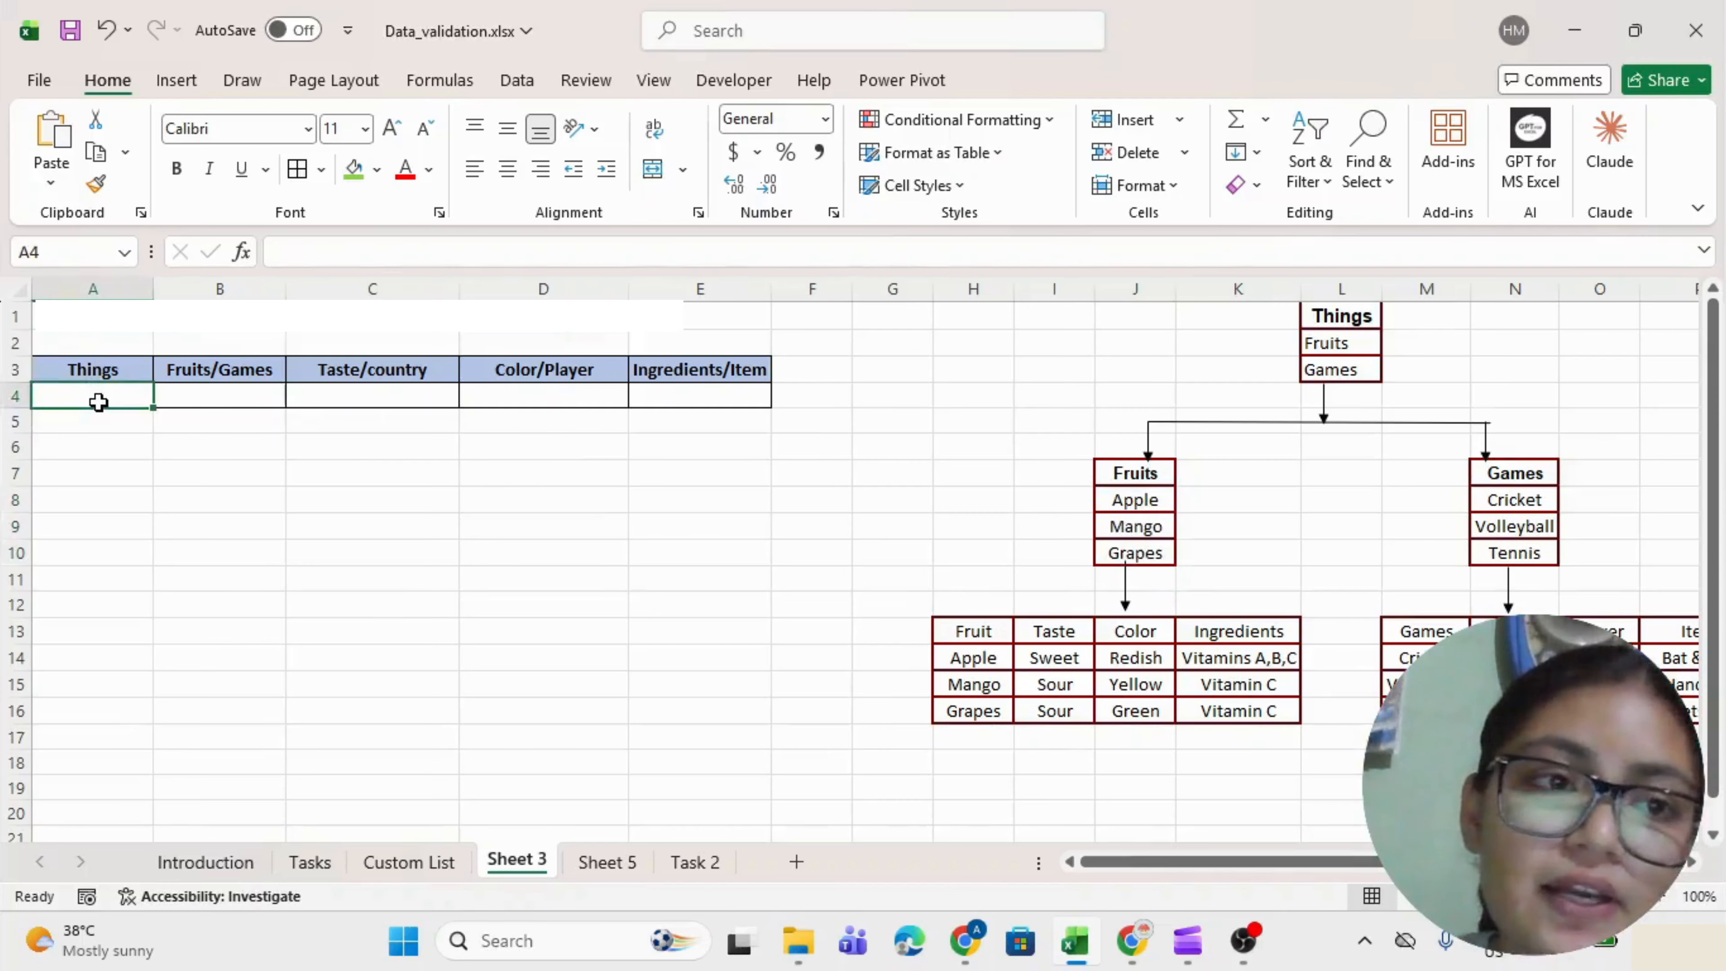
pyautogui.click(256, 397)
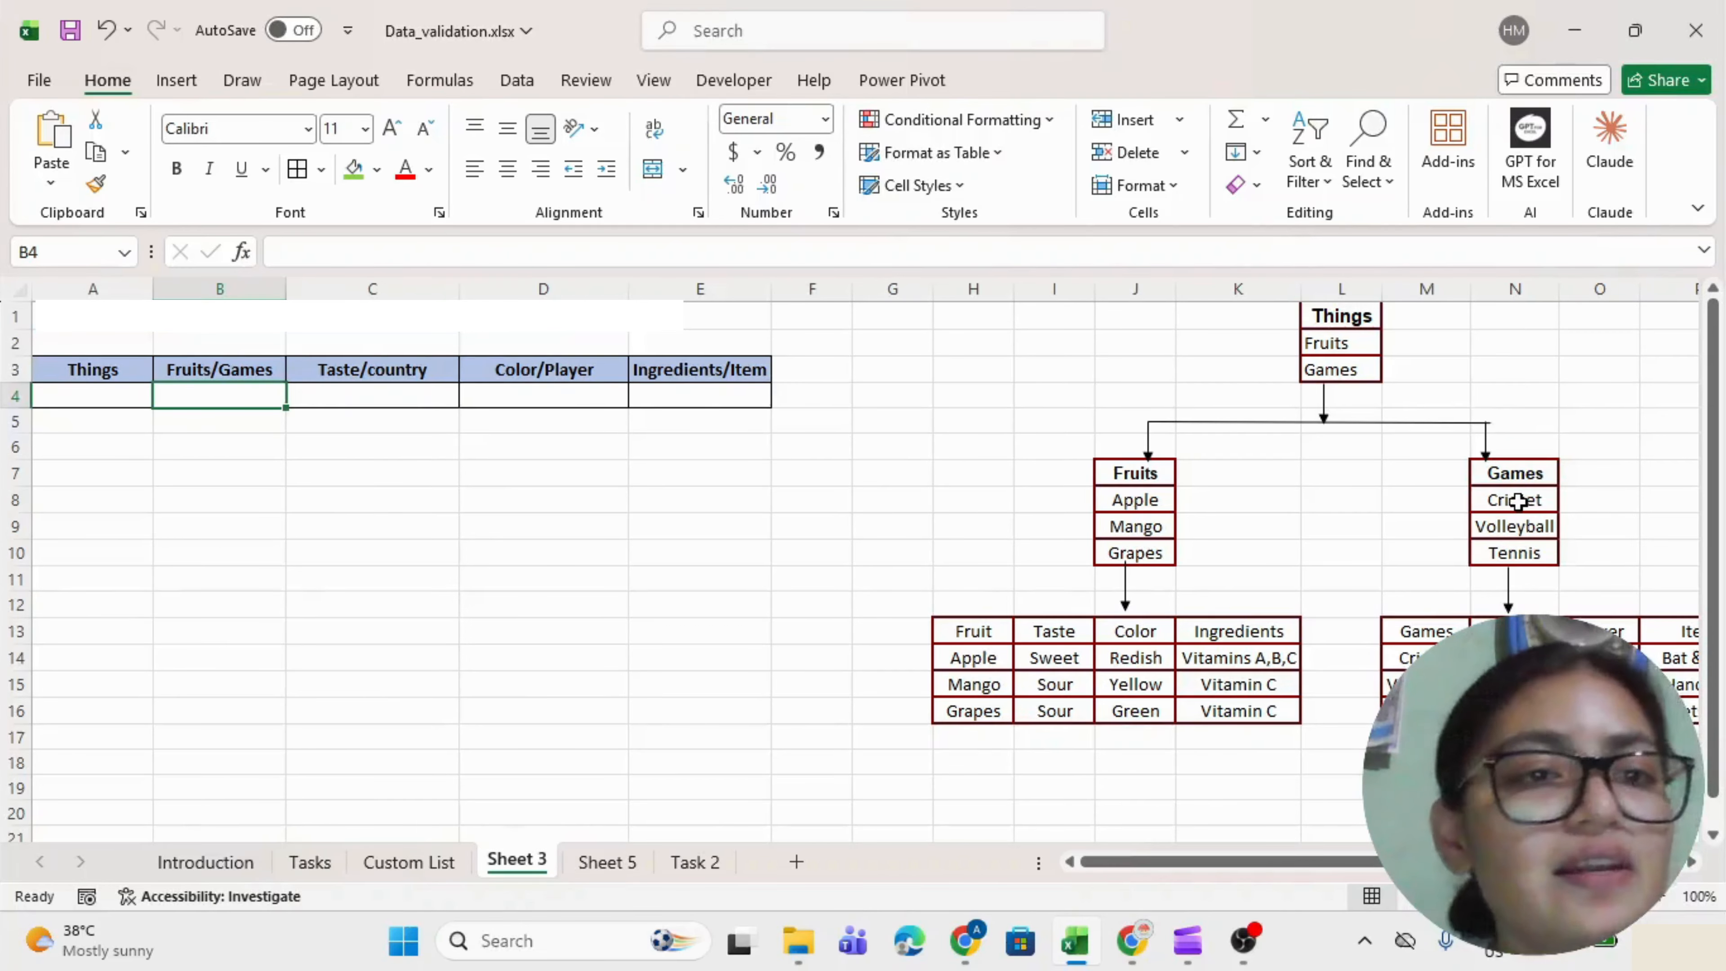
pyautogui.moveTo(1515, 500); pyautogui.dragTo(1506, 552)
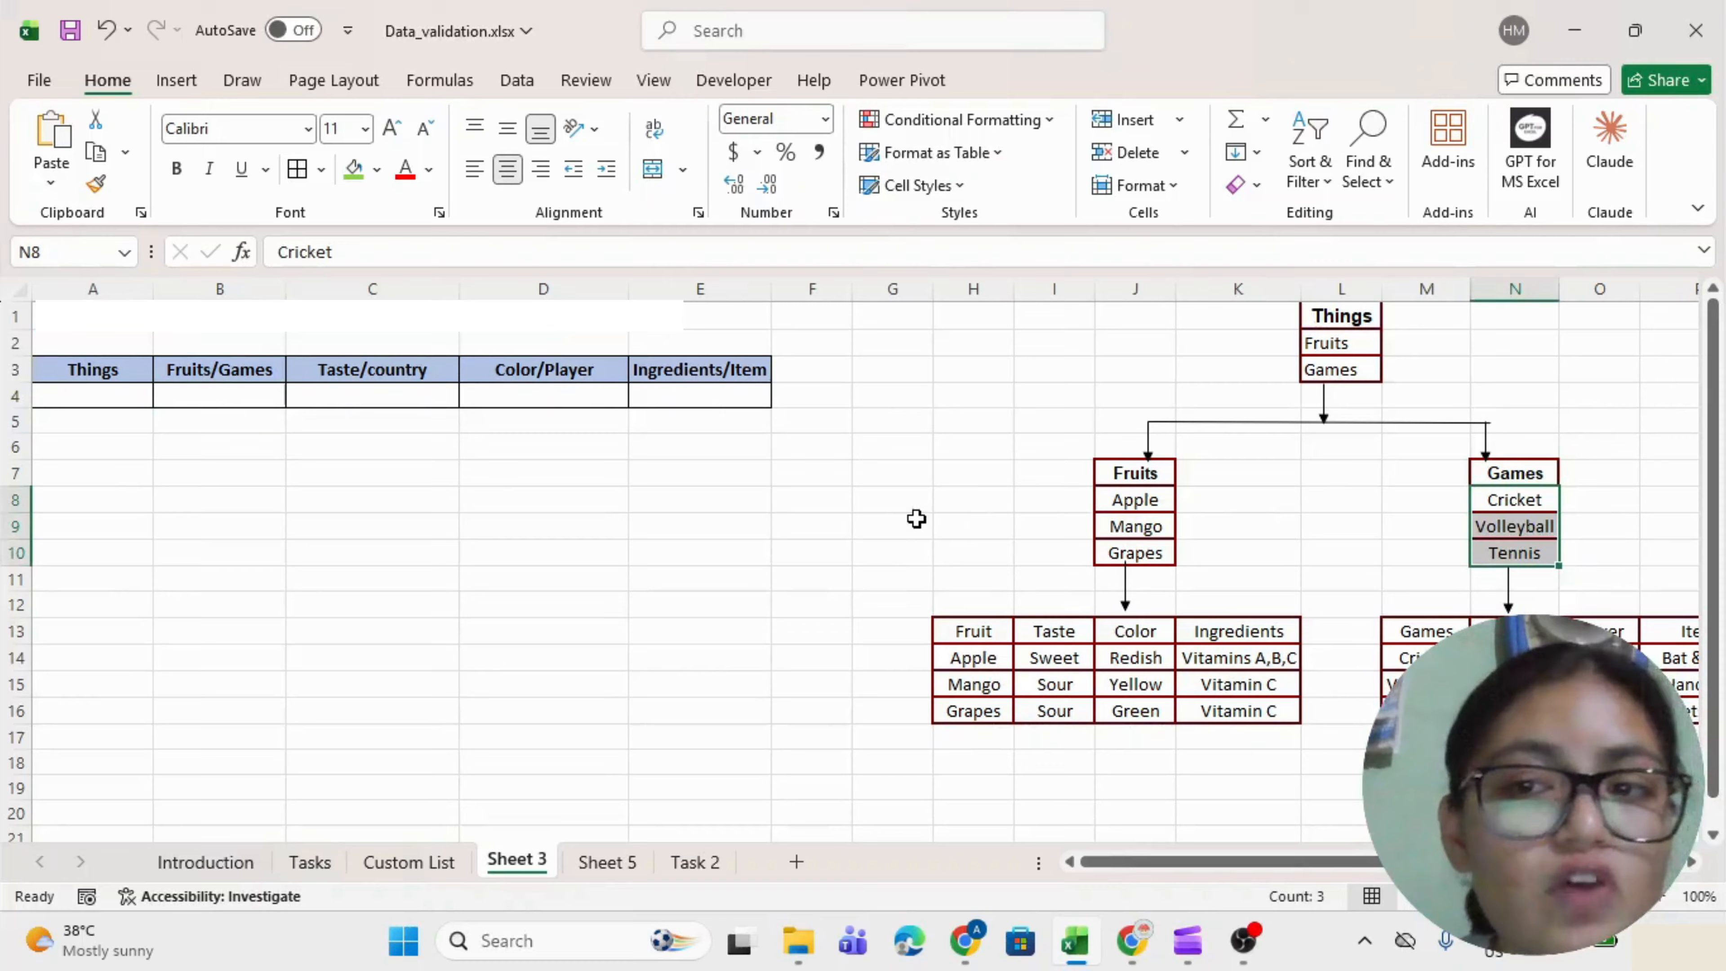
pyautogui.click(544, 473)
pyautogui.click(194, 473)
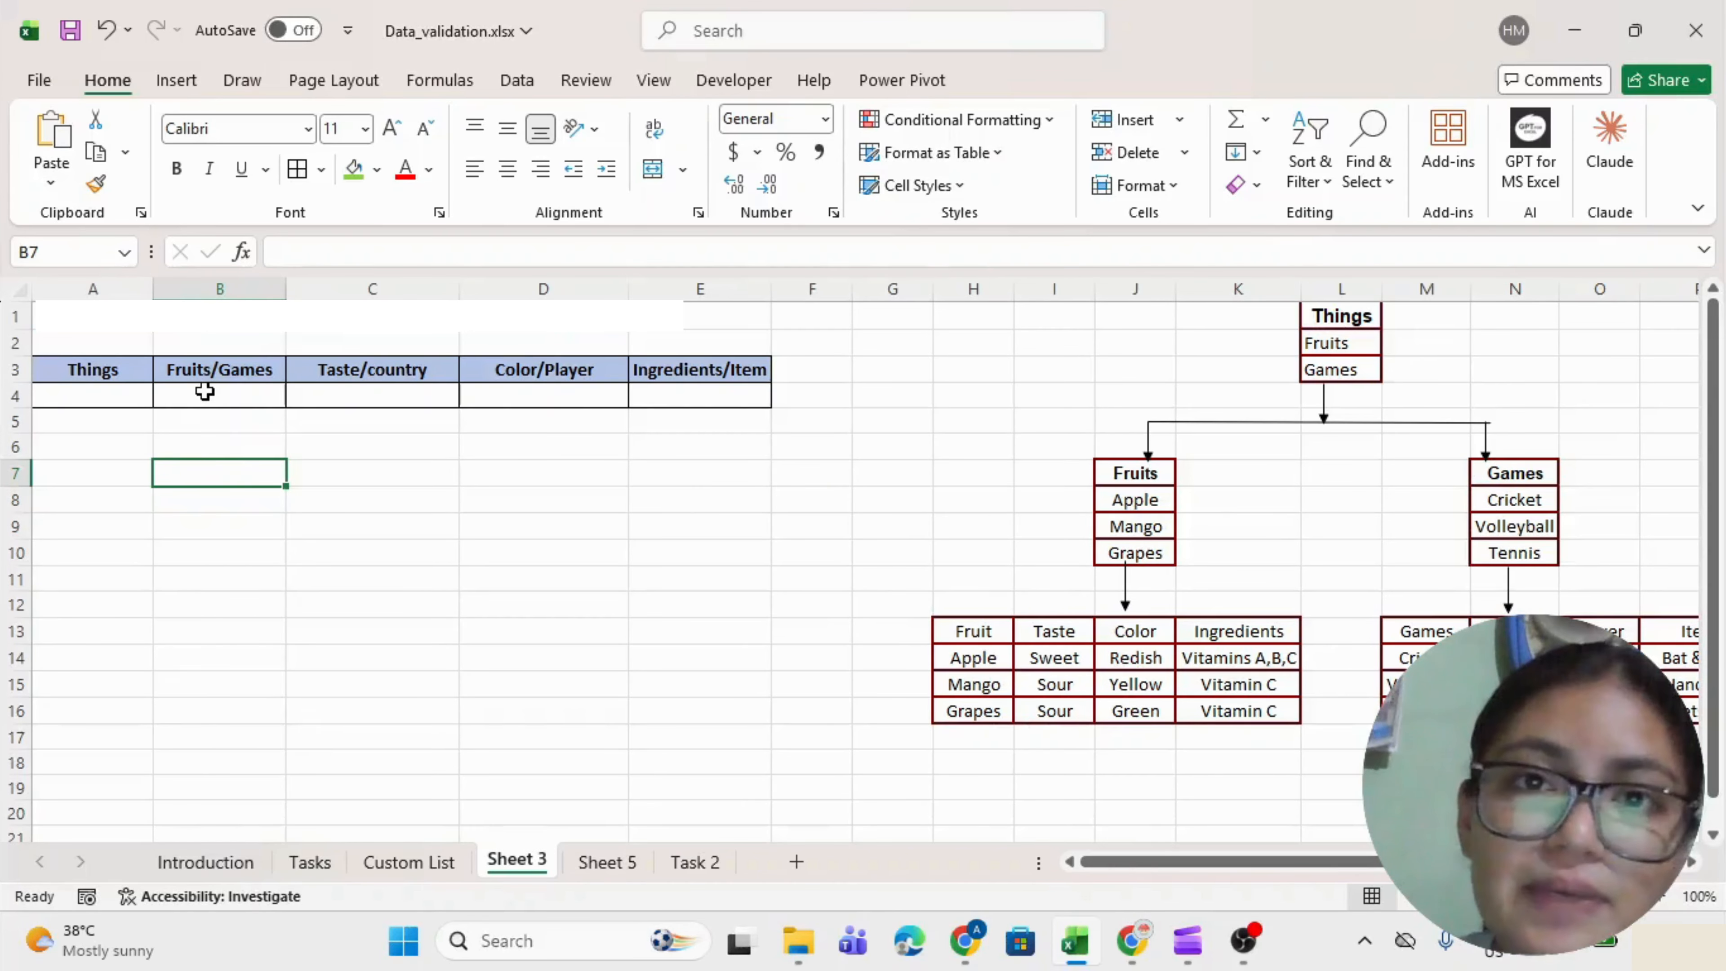
pyautogui.click(117, 394)
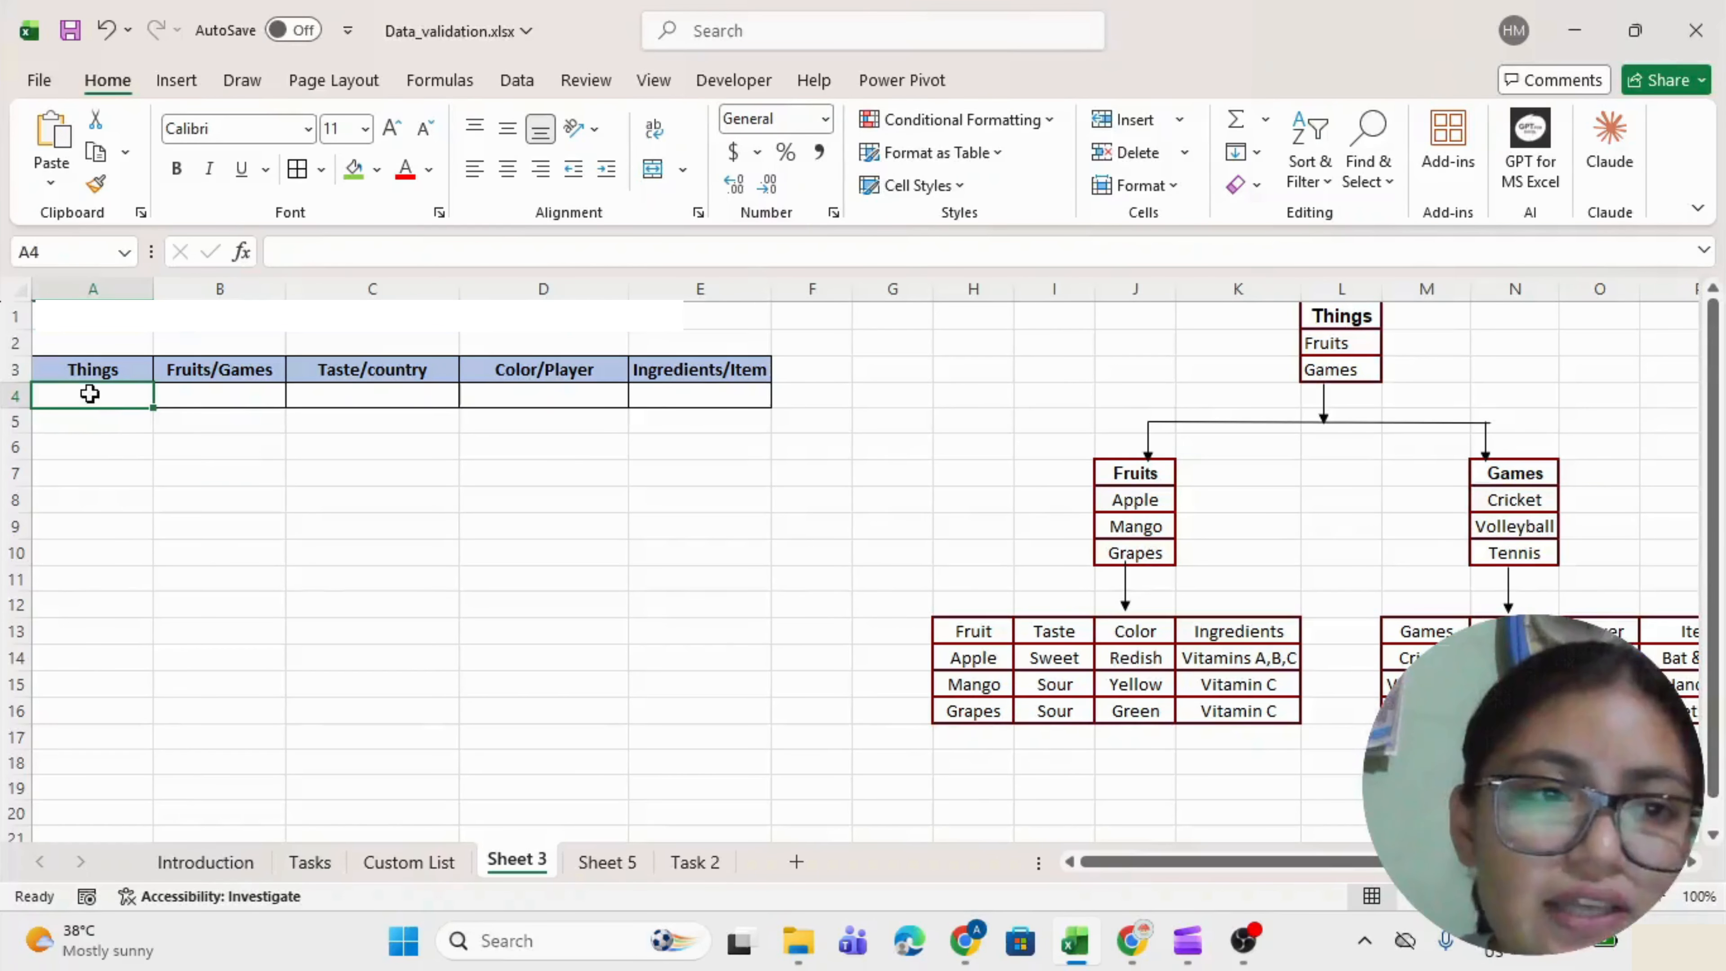
# Give A4 a list validation sourced from Fruits and Games in L2:L3.
pyautogui.hotkey('alt', 'a')
pyautogui.press('v')
pyautogui.press('v')
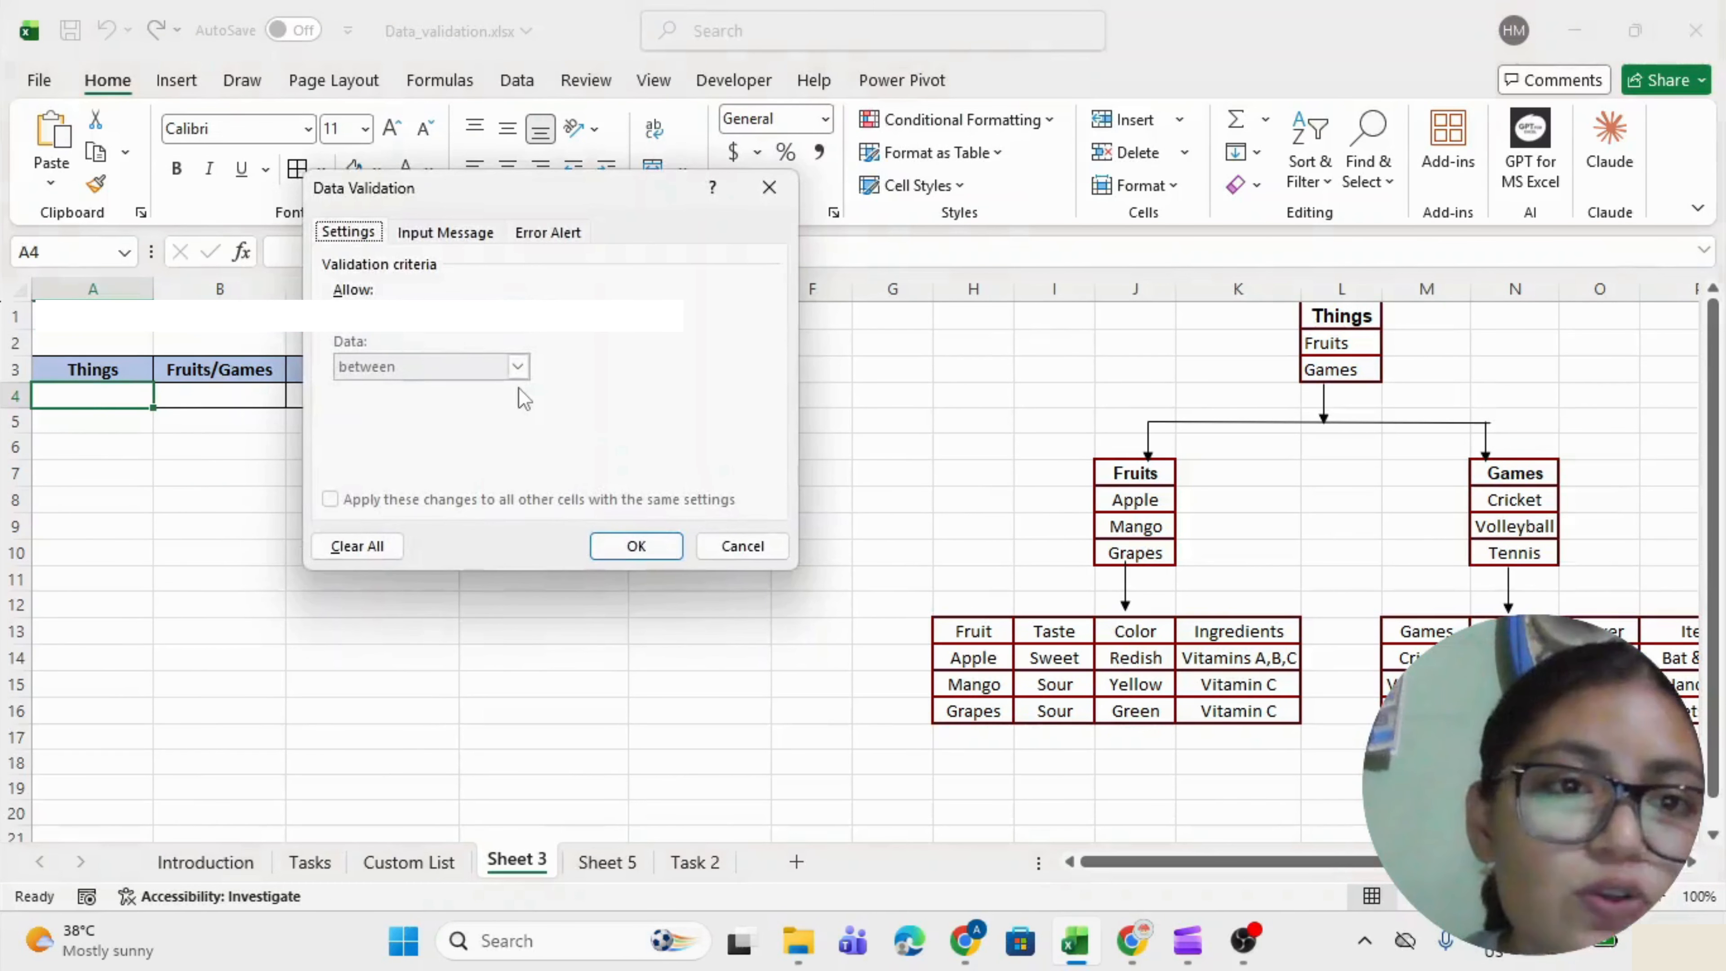
pyautogui.click(416, 314)
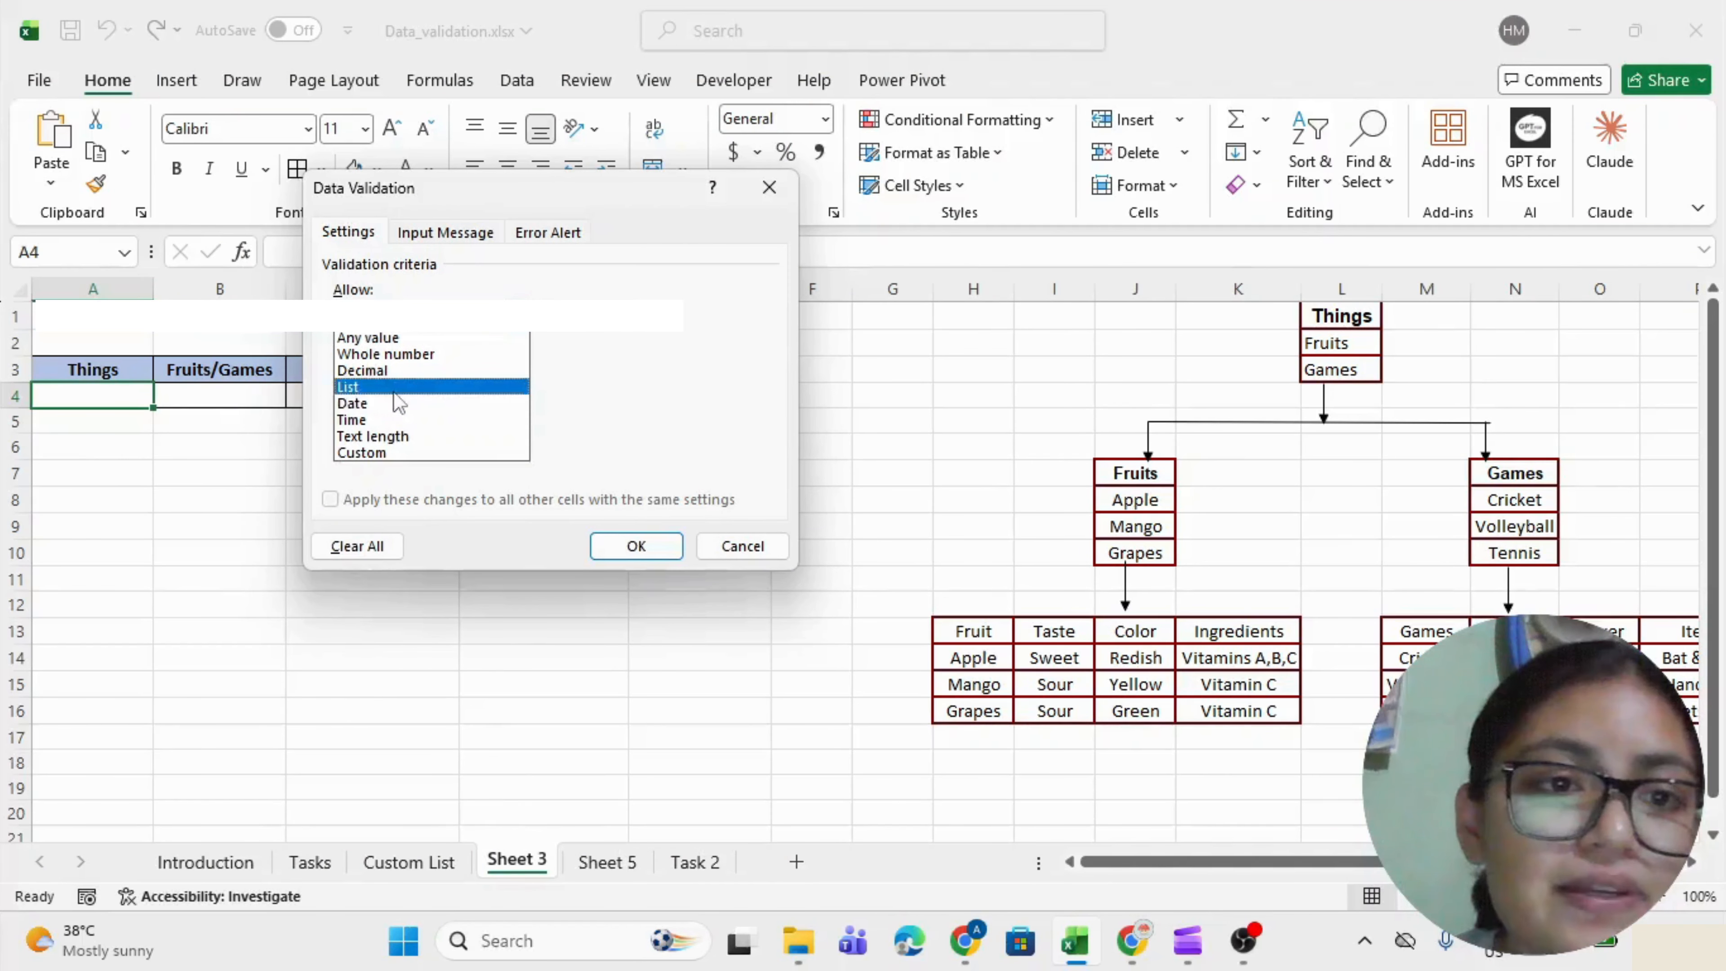
pyautogui.click(396, 387)
pyautogui.moveTo(1331, 343); pyautogui.dragTo(1335, 370)
pyautogui.click(645, 545)
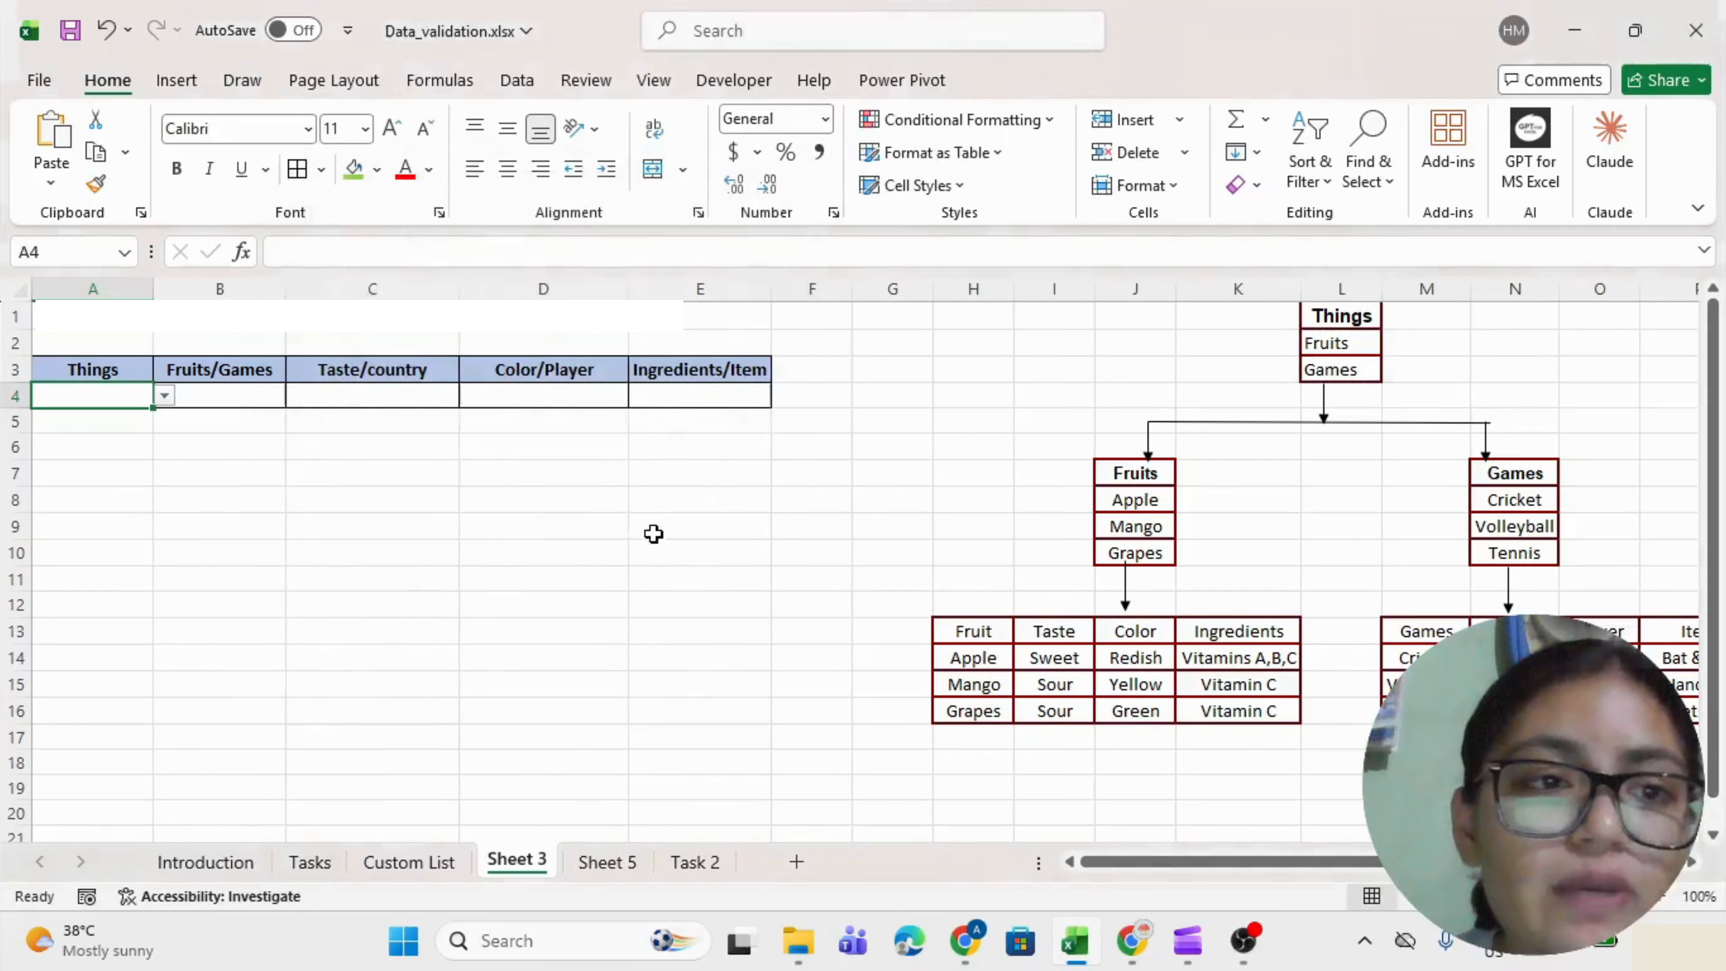
# Browse A4's Fruits/Games choices and enter Fruits in A4.
pyautogui.hotkey('alt', 'Down')
pyautogui.press('Down')
pyautogui.press('Up')
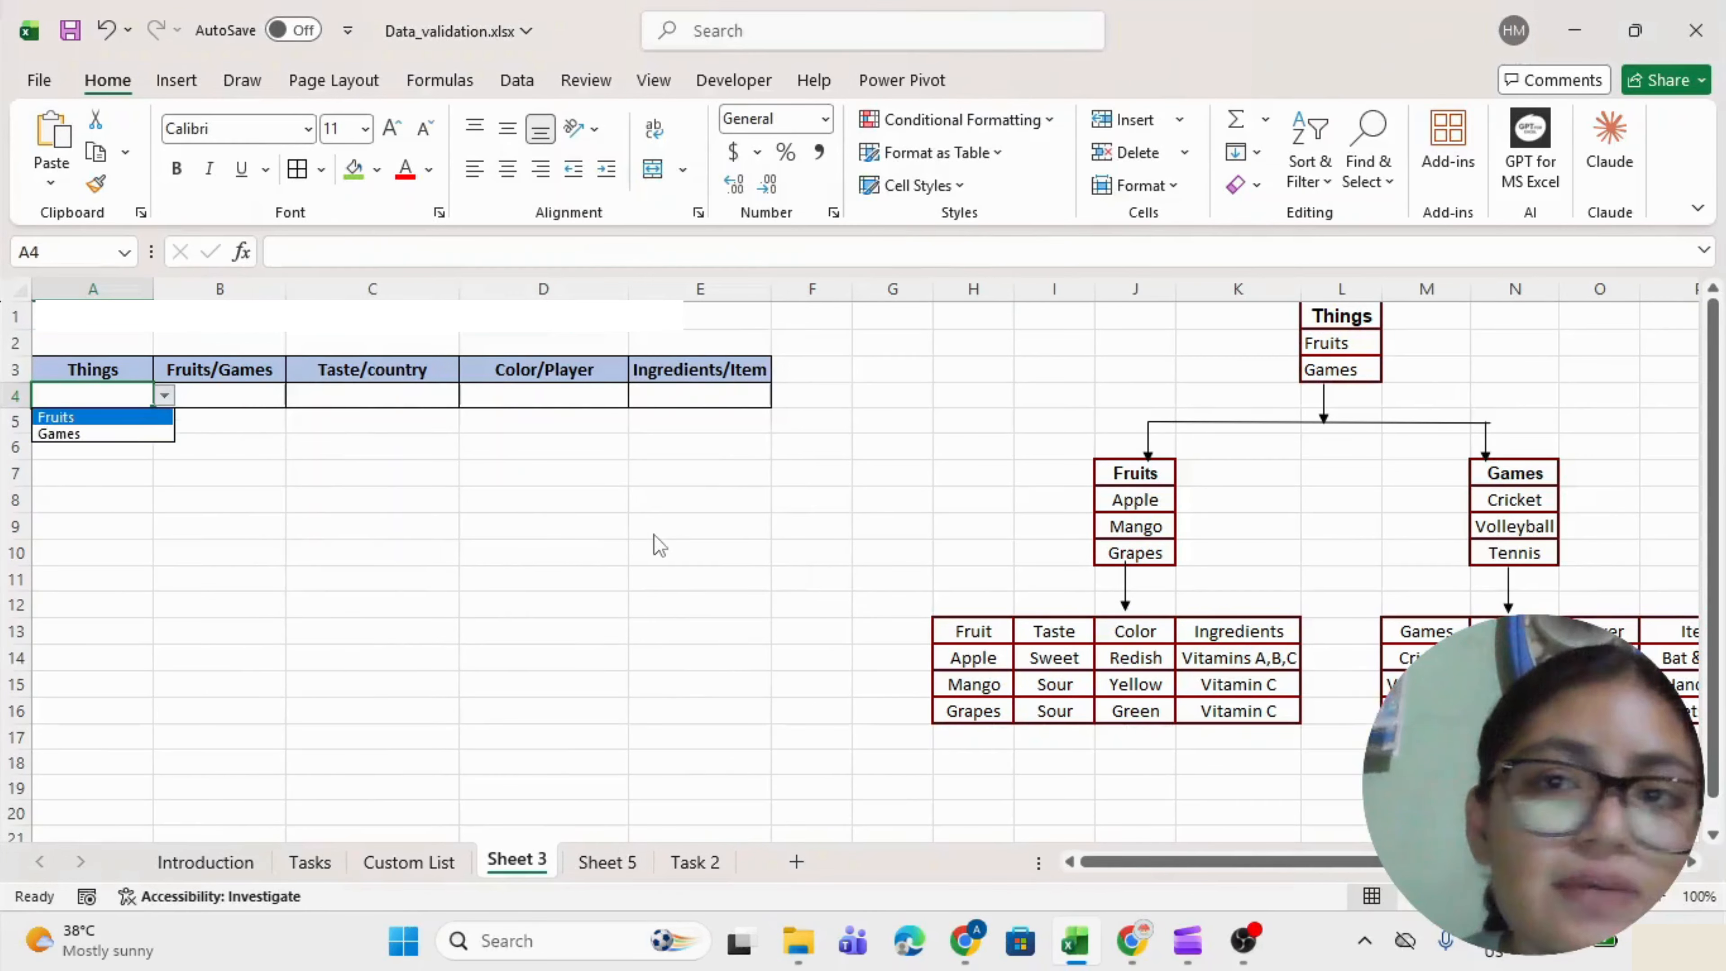
pyautogui.press('Escape')
pyautogui.press('Right')
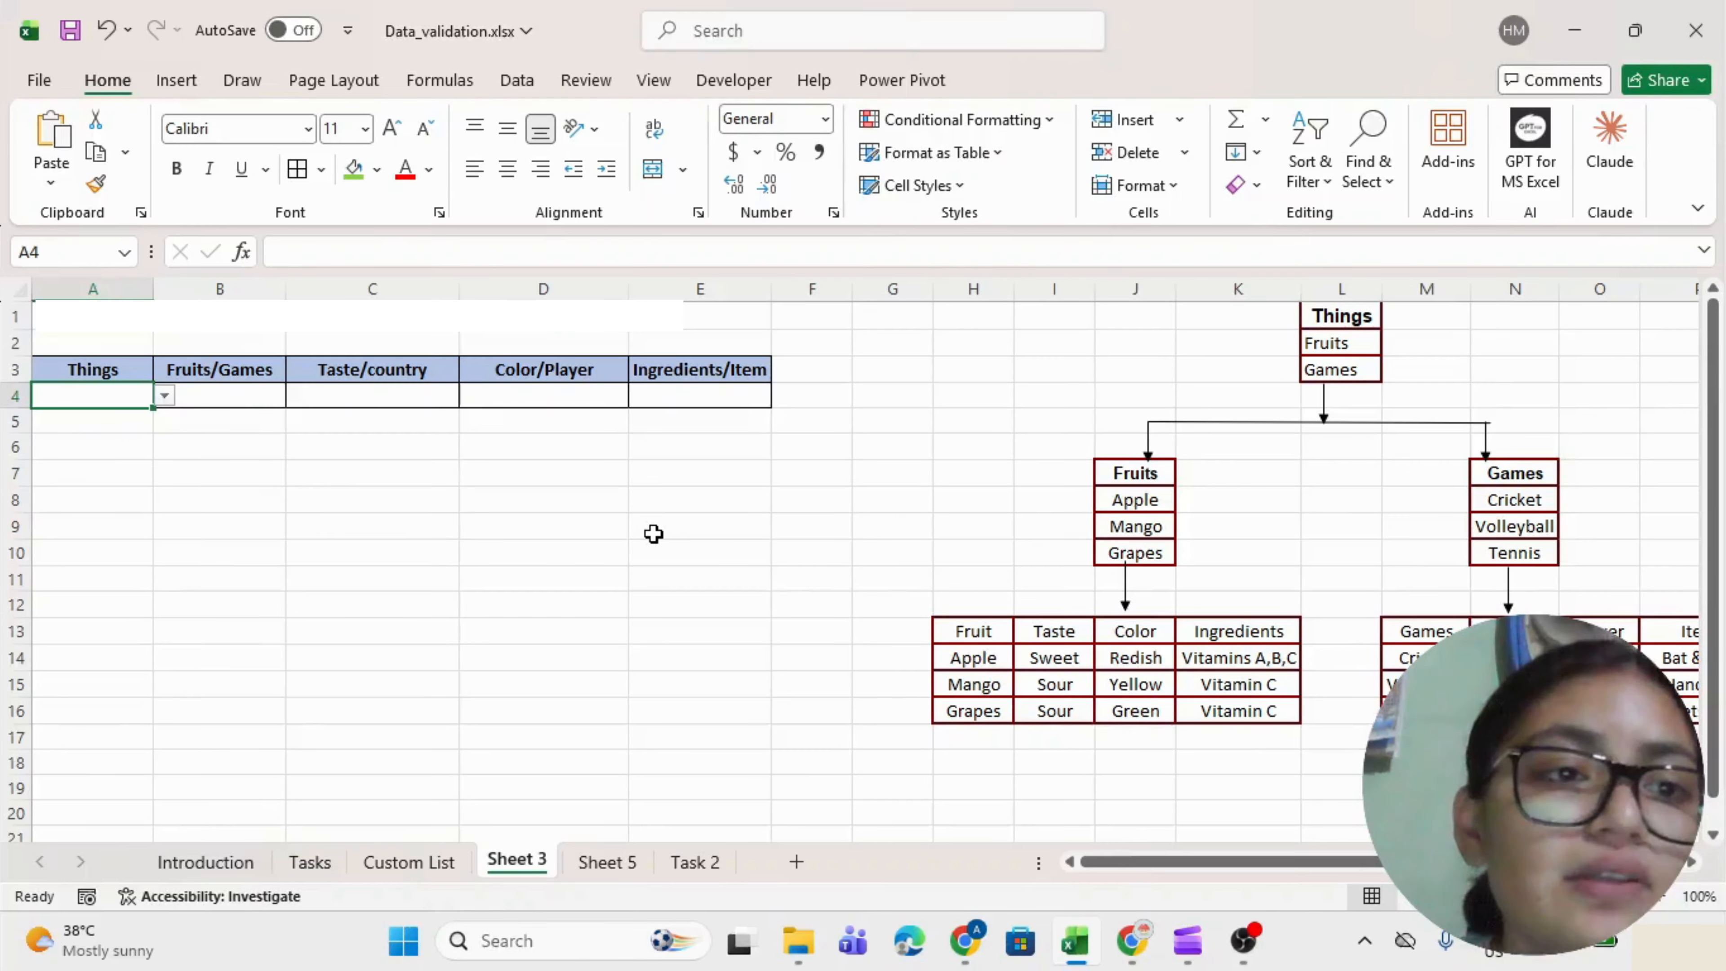
pyautogui.hotkey('alt', 'Down')
pyautogui.press('Return')
pyautogui.press('Right')
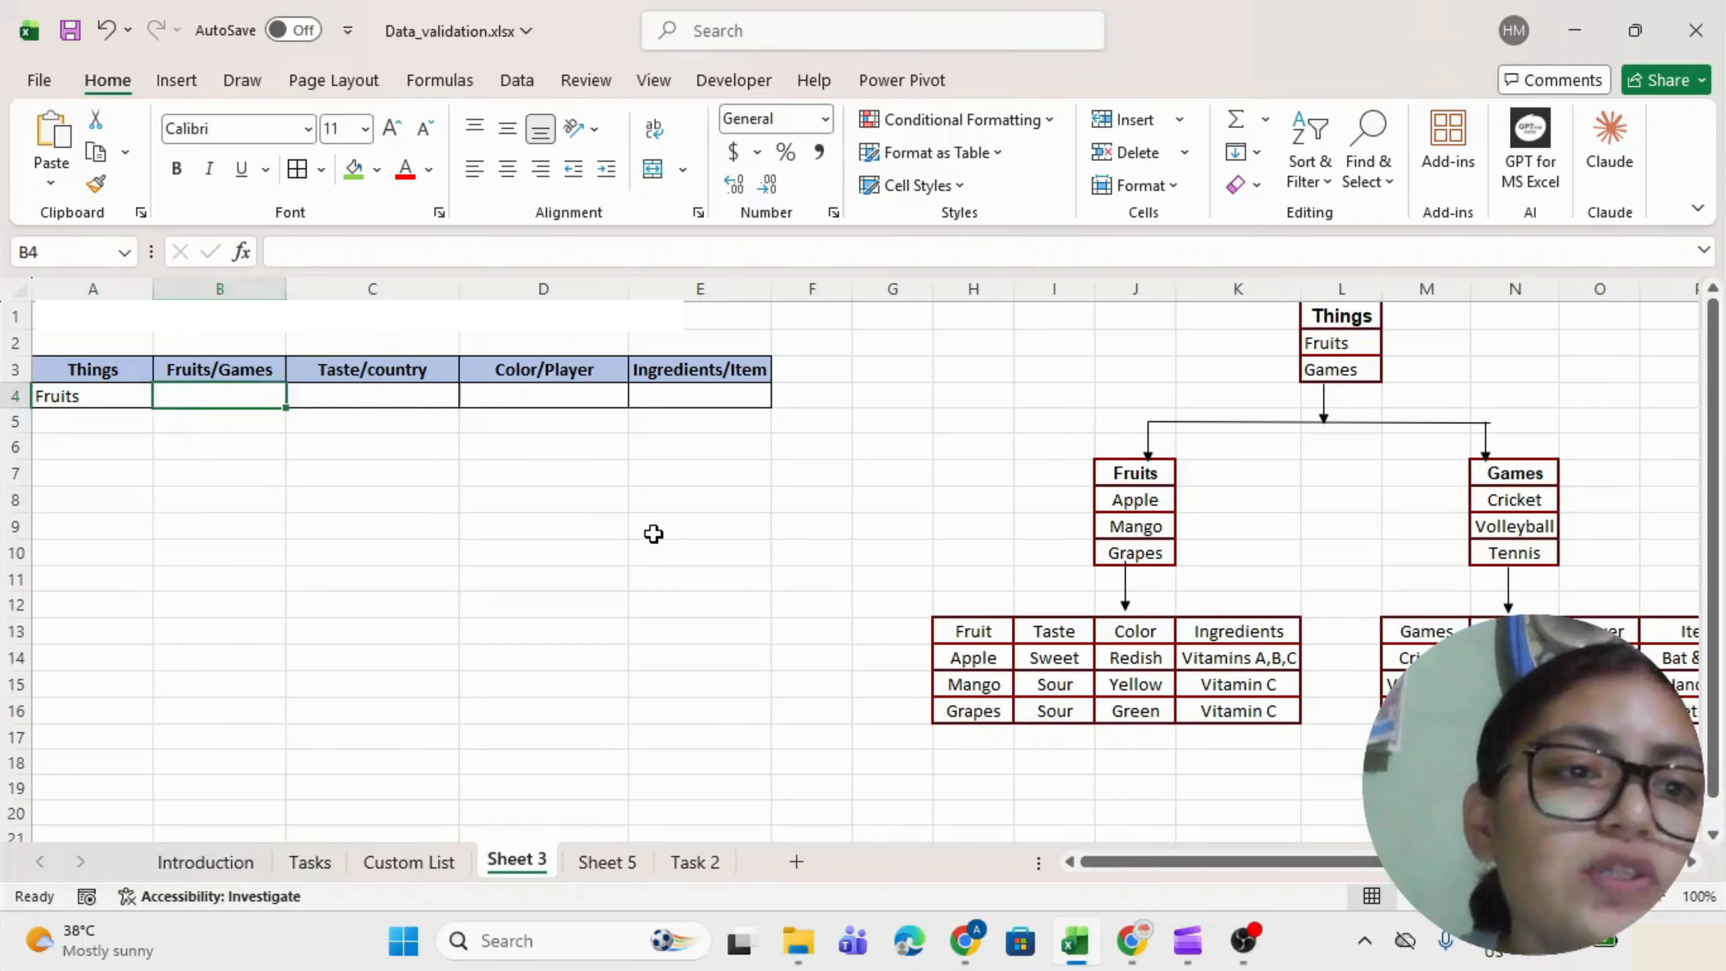
# Change A4 to Games using its drop-down.
pyautogui.press('Left')
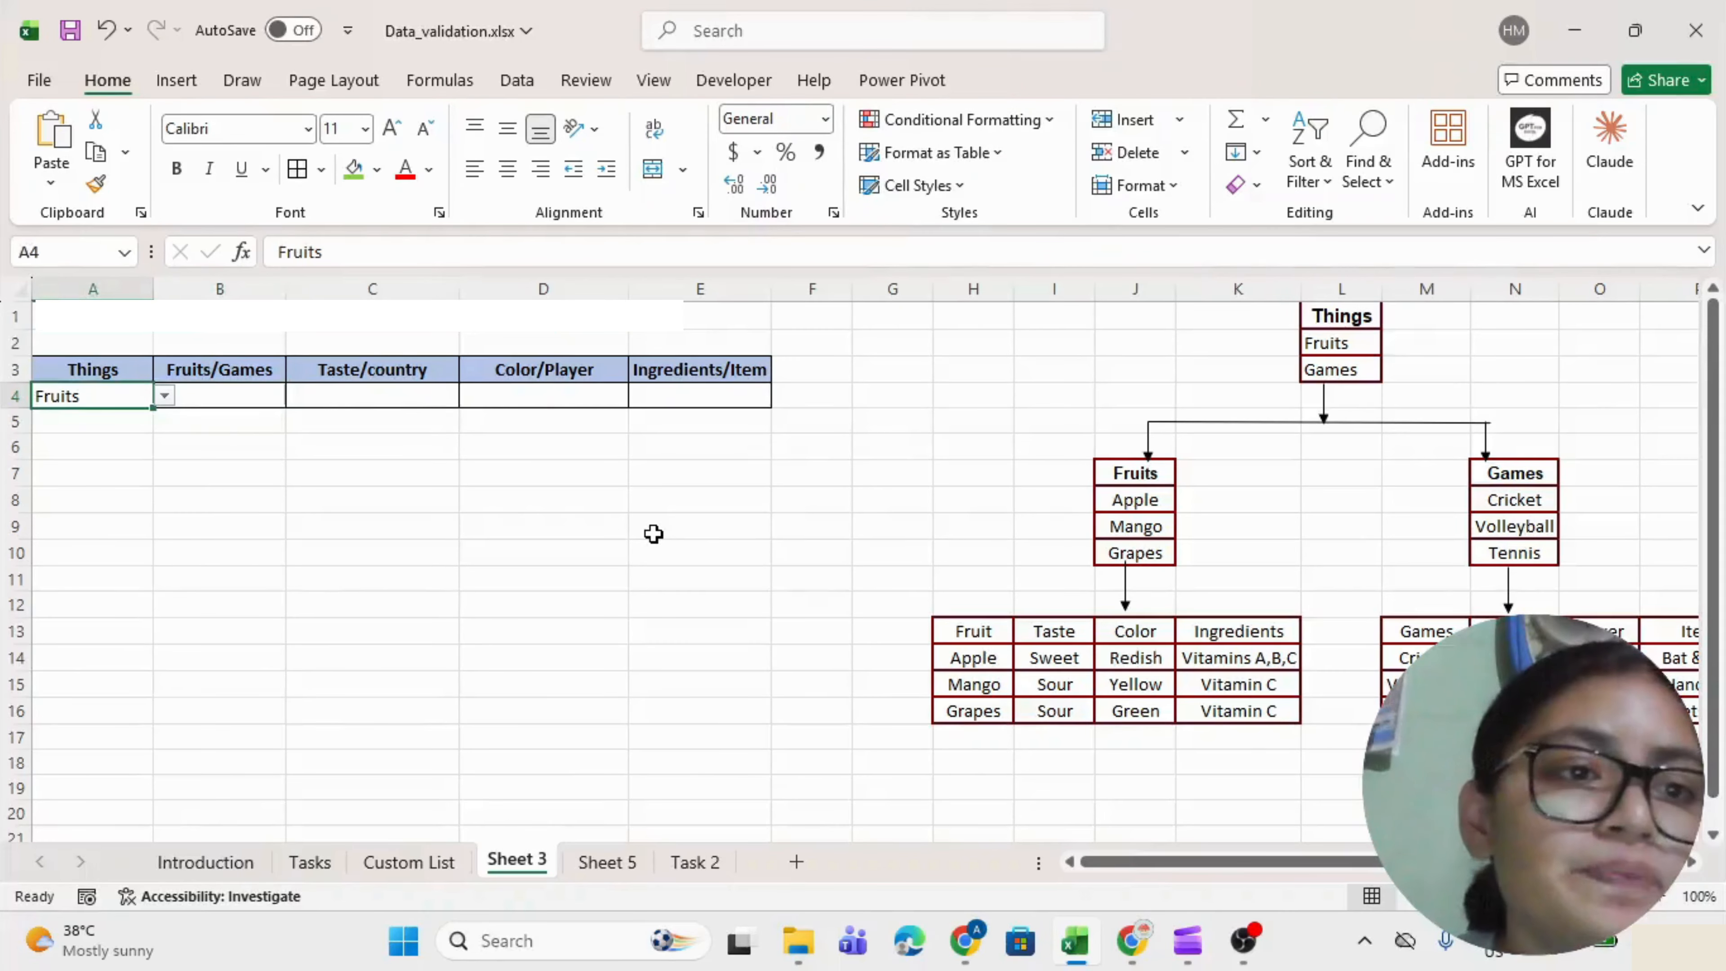
pyautogui.hotkey('alt', 'Down')
pyautogui.press('Down')
pyautogui.press('Return')
pyautogui.press('Right')
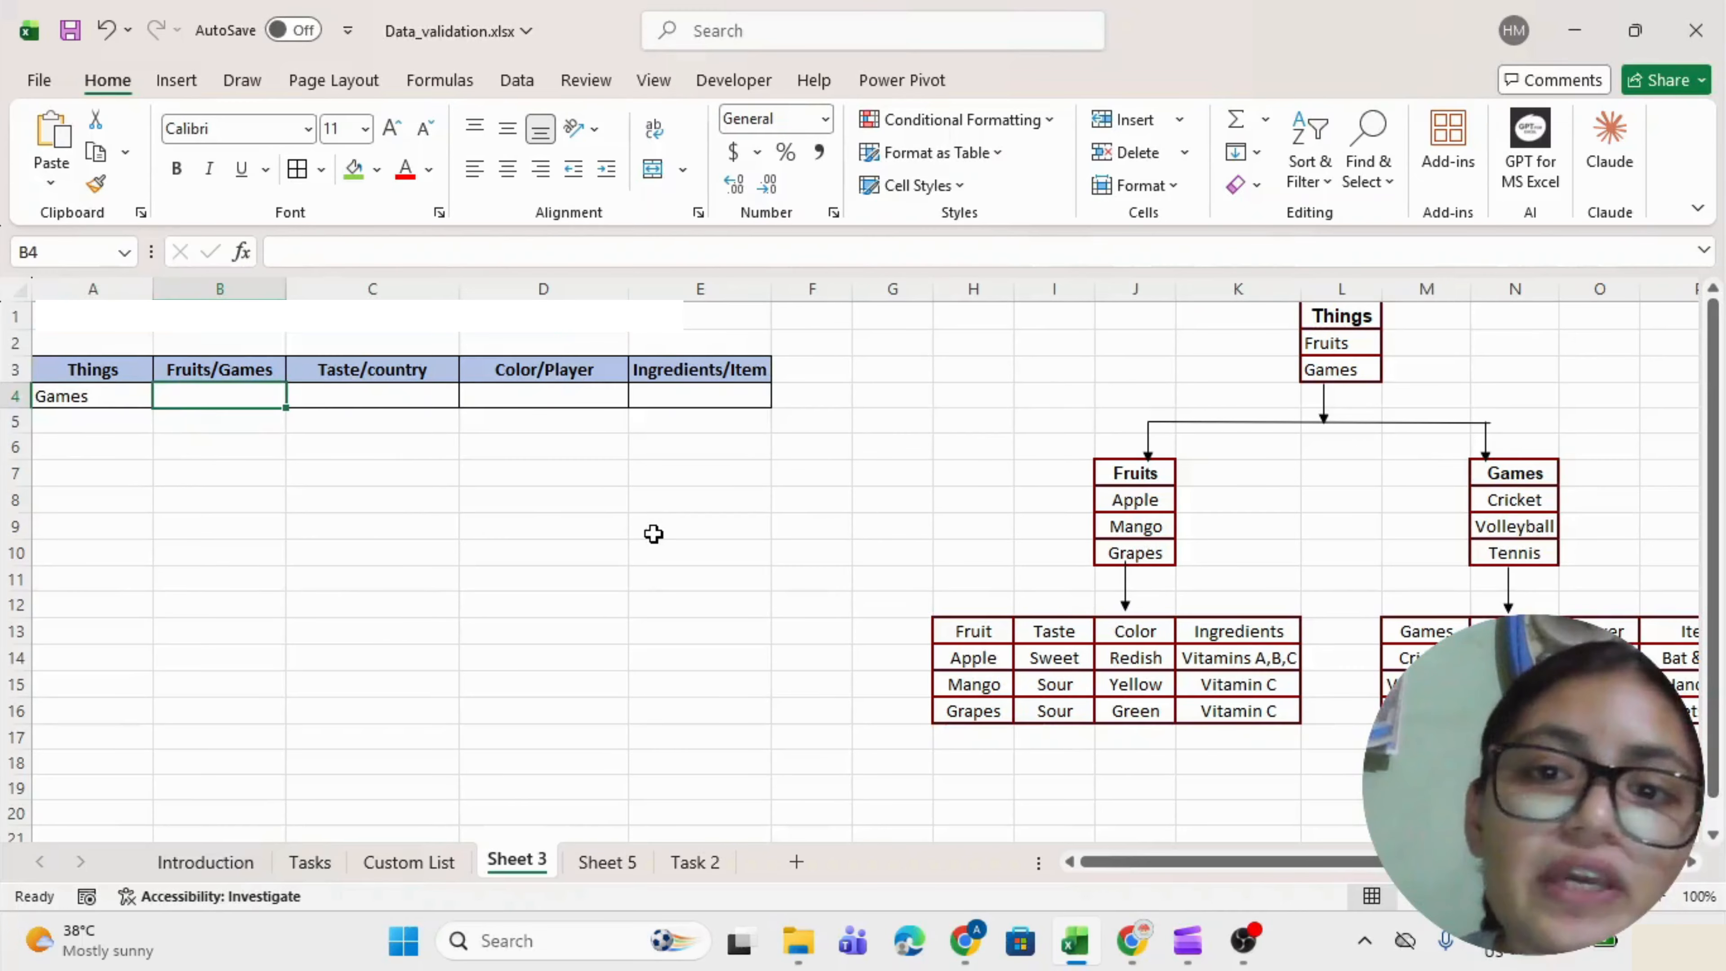
# Name the fruit range J8:J10 (Apple, Mango, Grapes) Fruits2.
pyautogui.click(1142, 500)
pyautogui.moveTo(1141, 500); pyautogui.dragTo(1132, 544)
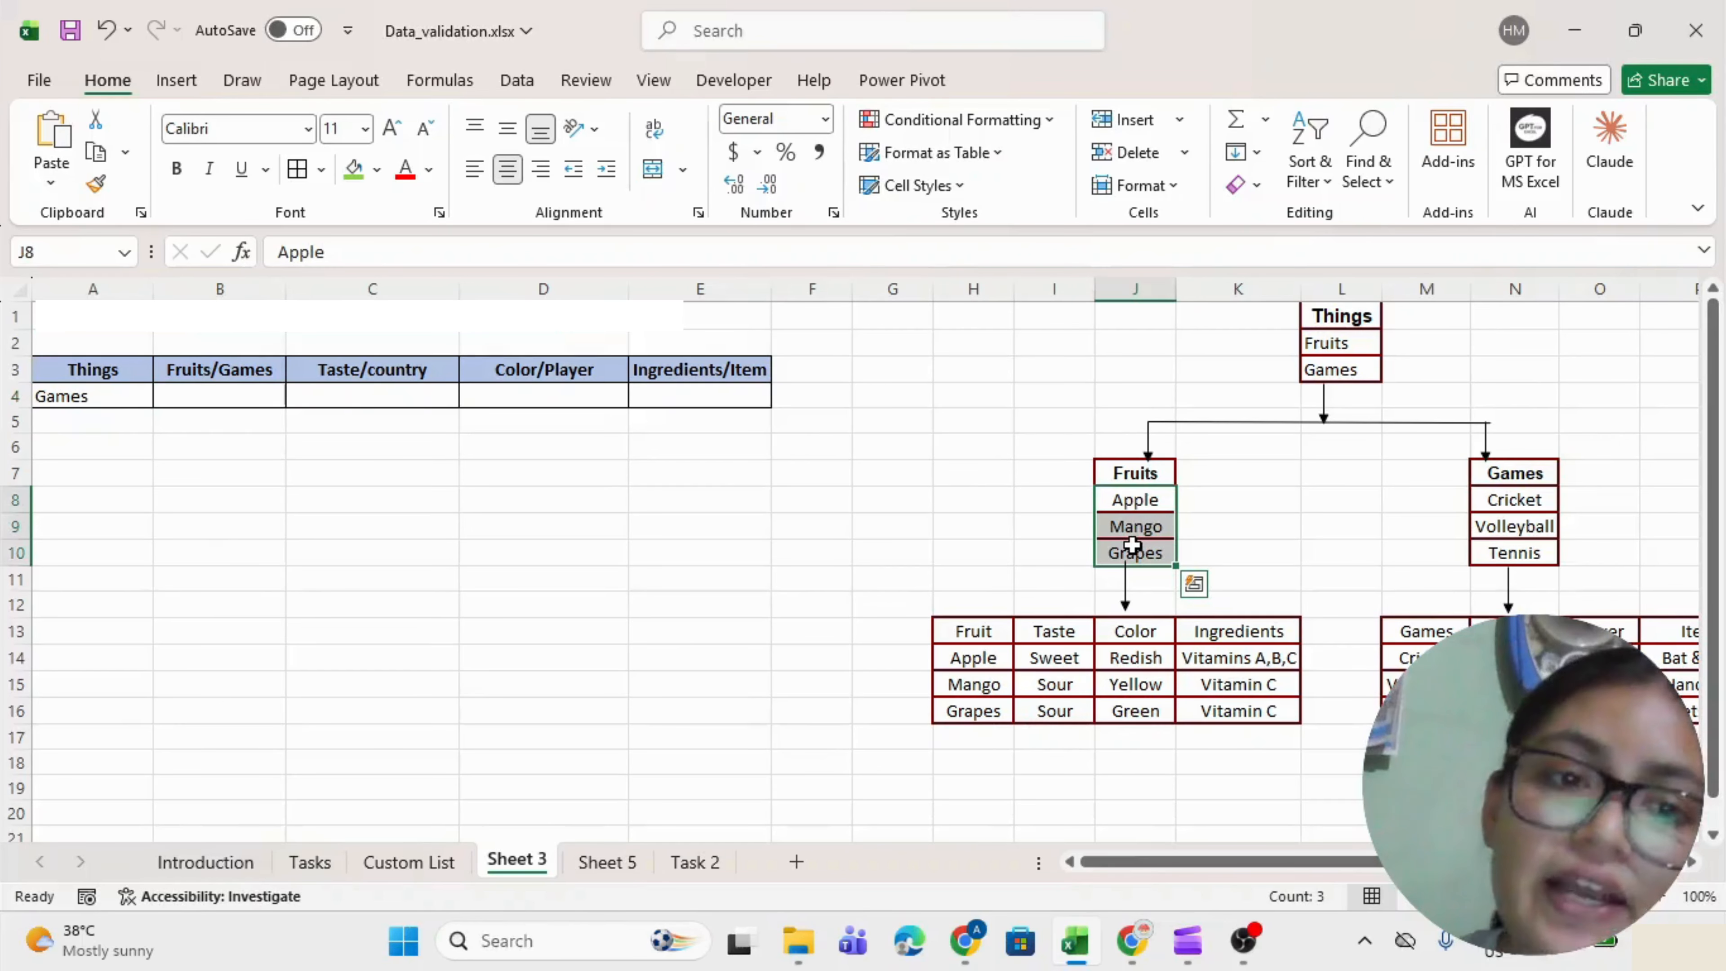
pyautogui.moveTo(1160, 494); pyautogui.dragTo(1150, 544)
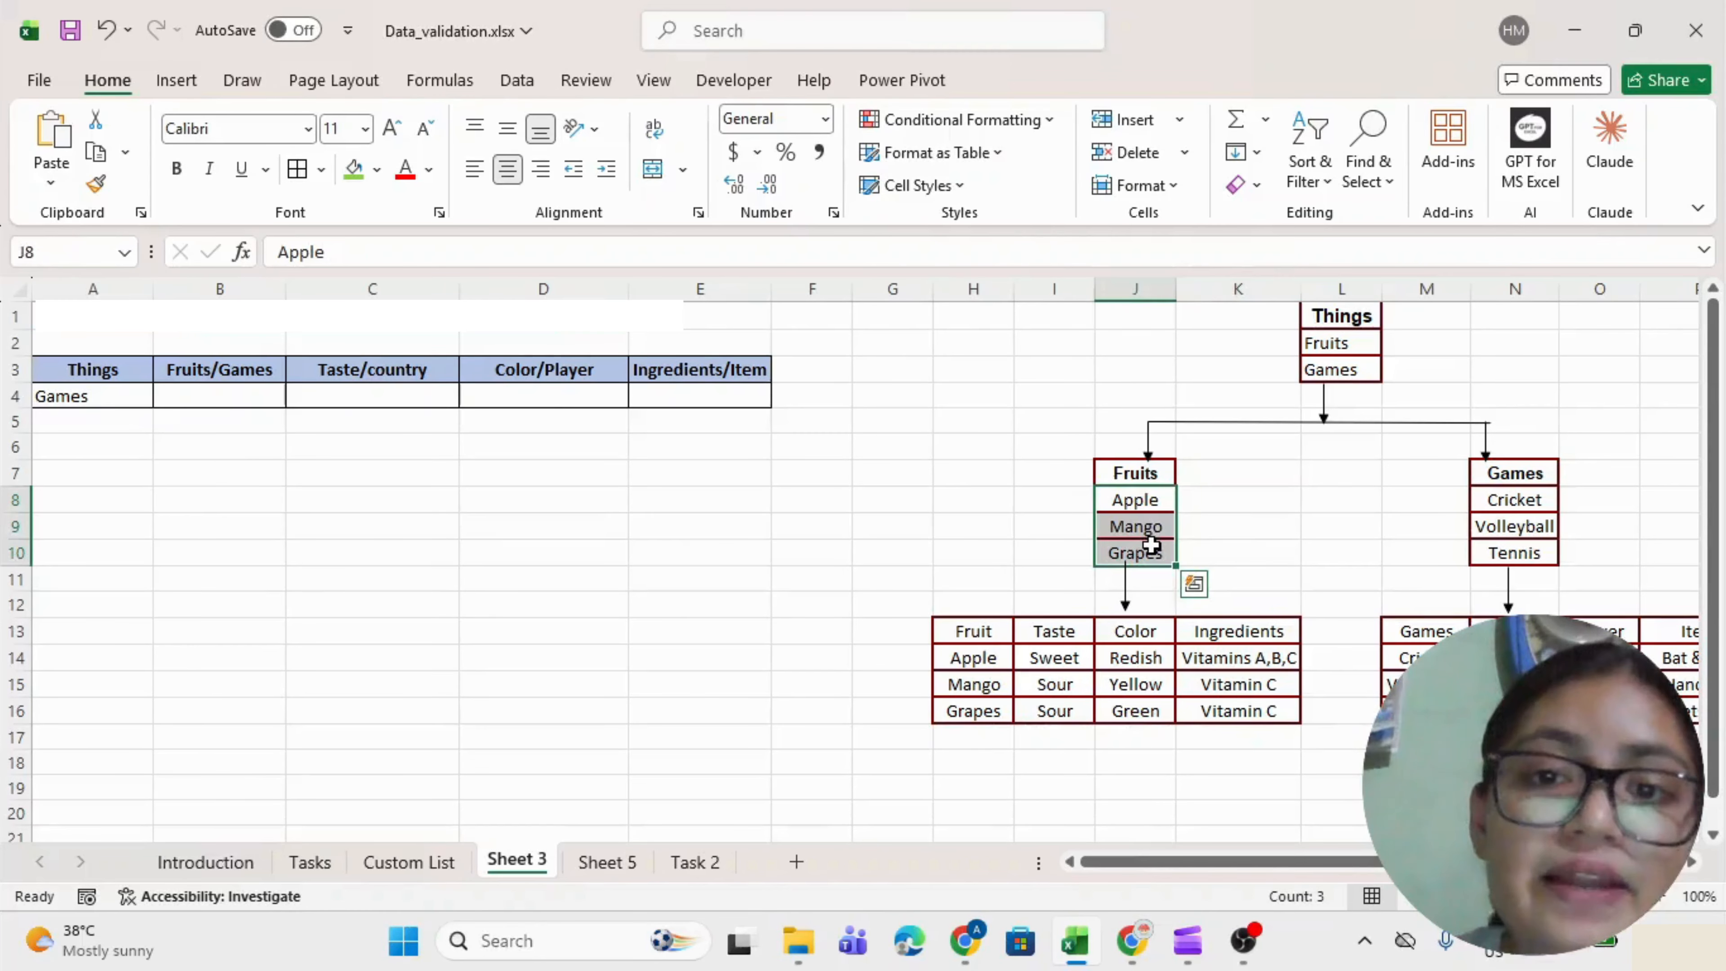
pyautogui.click(51, 252)
pyautogui.write('Fruits2')
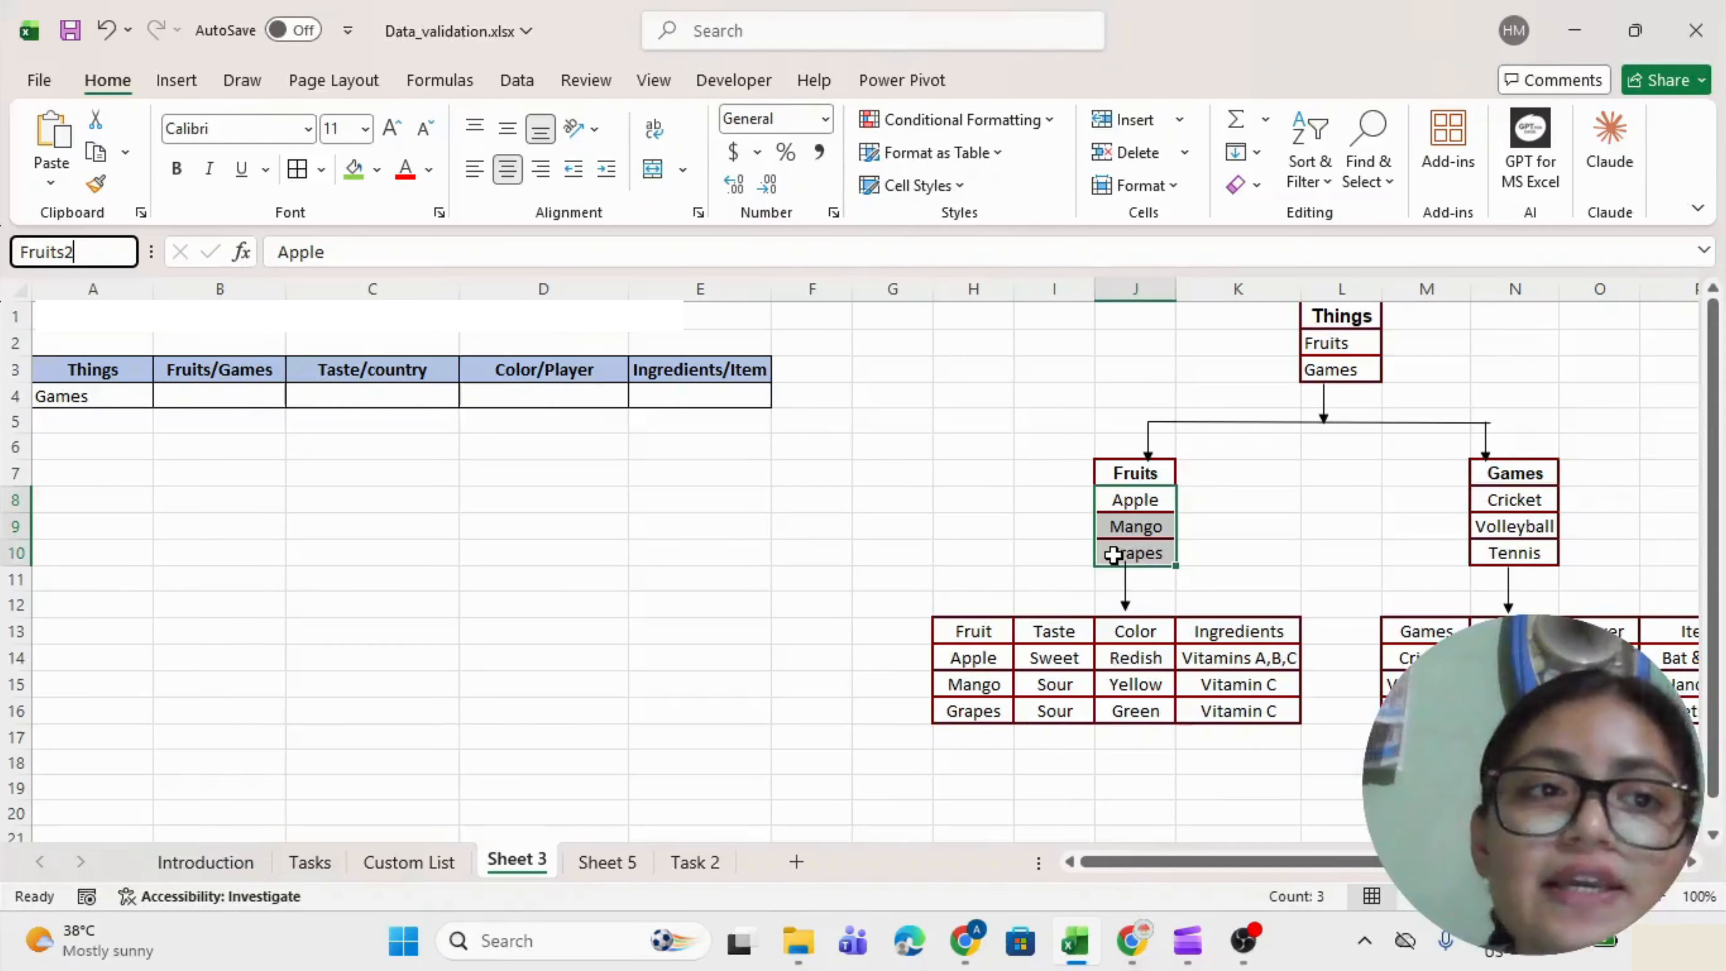
pyautogui.press('Return')
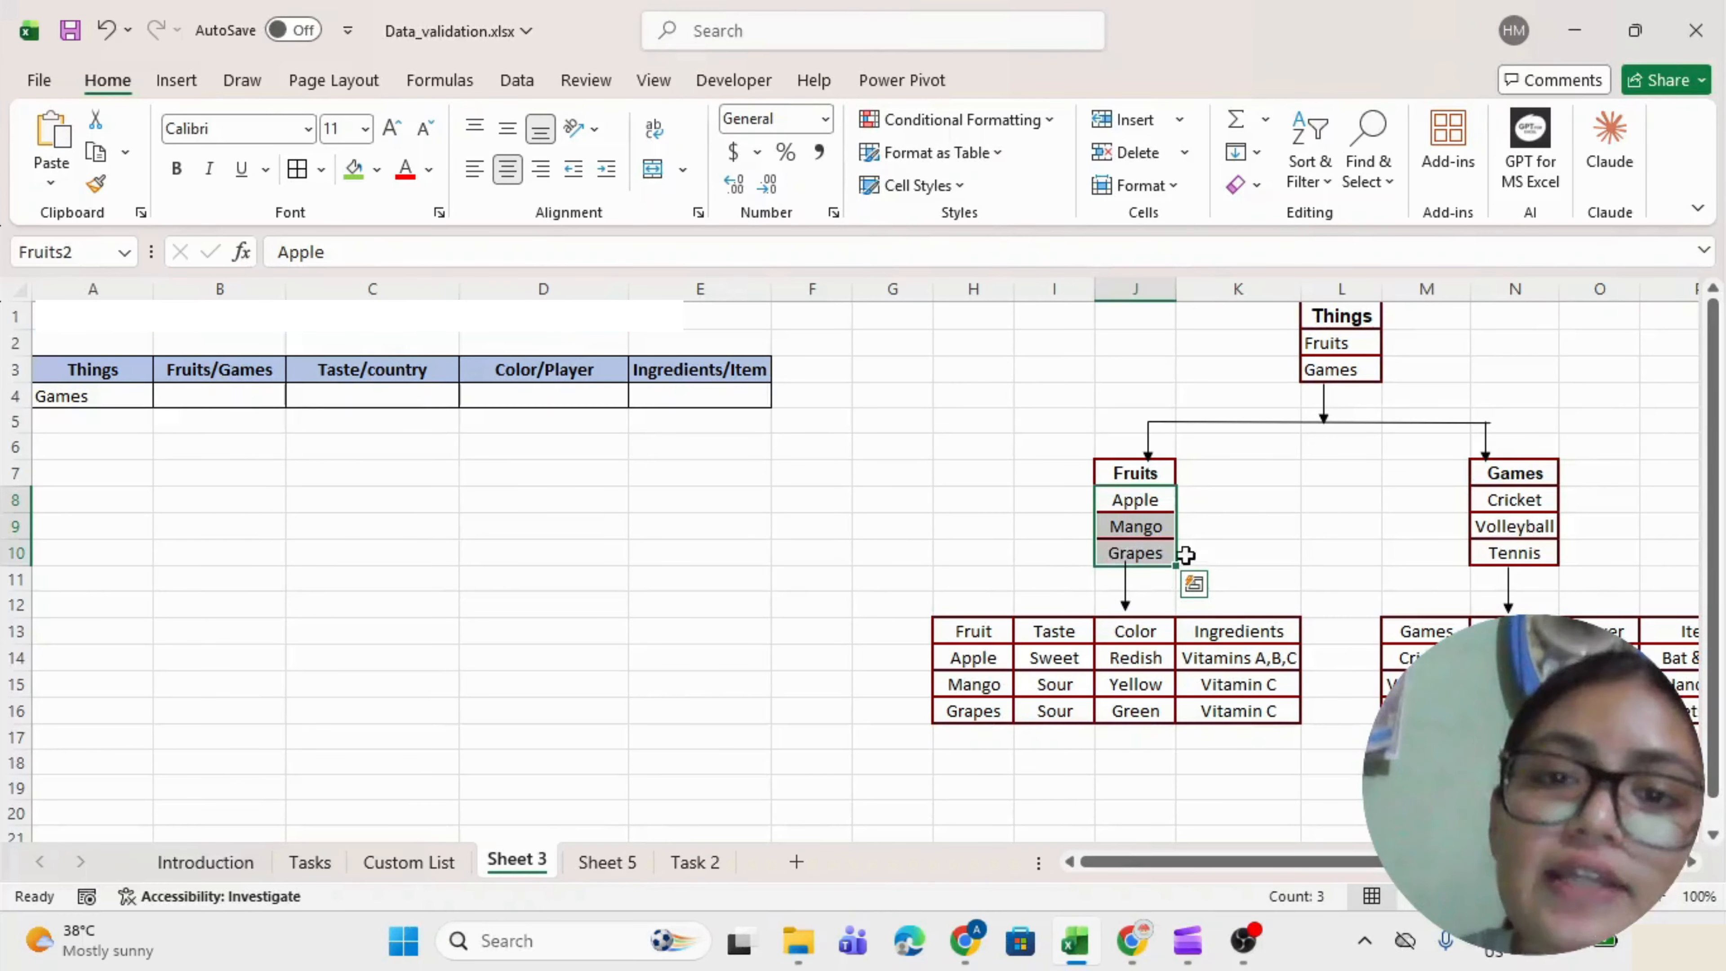
# Name the games range N8:N10 (Cricket, Volleyball, Tennis) Games.
pyautogui.click(1517, 500)
pyautogui.moveTo(1517, 500); pyautogui.dragTo(1514, 547)
pyautogui.click(112, 251)
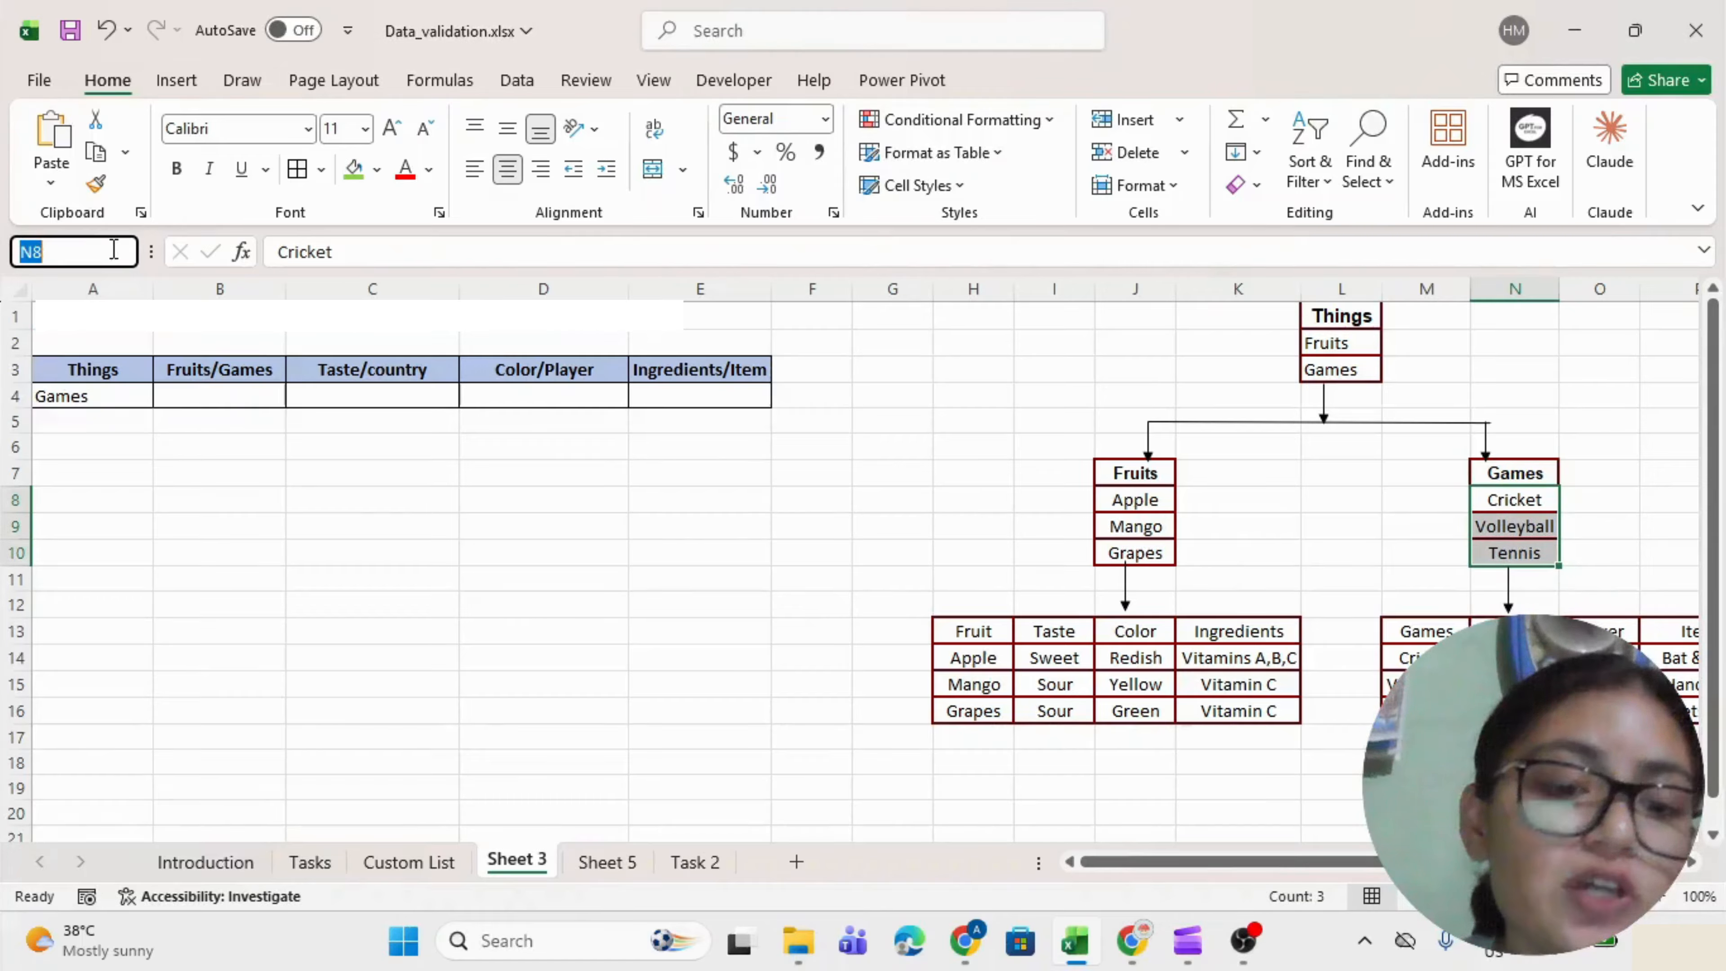
pyautogui.write('Games')
pyautogui.press('Return')
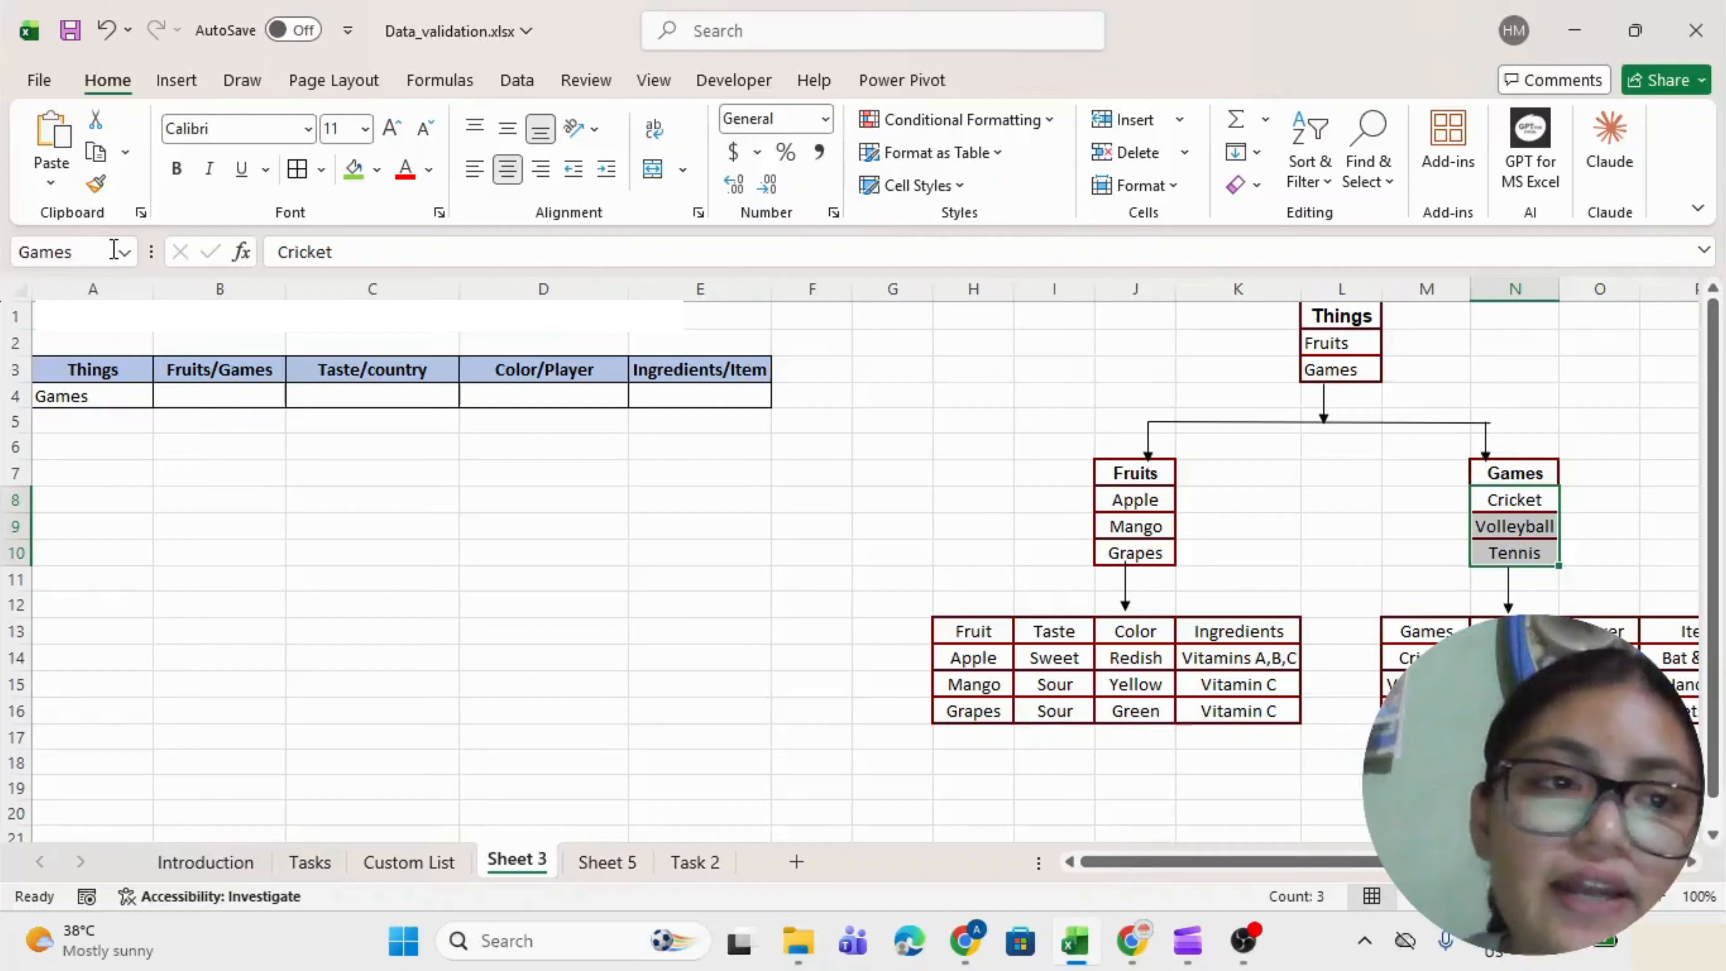
# Open the data validation settings for cell B4 with Alt+D+L.
pyautogui.click(399, 493)
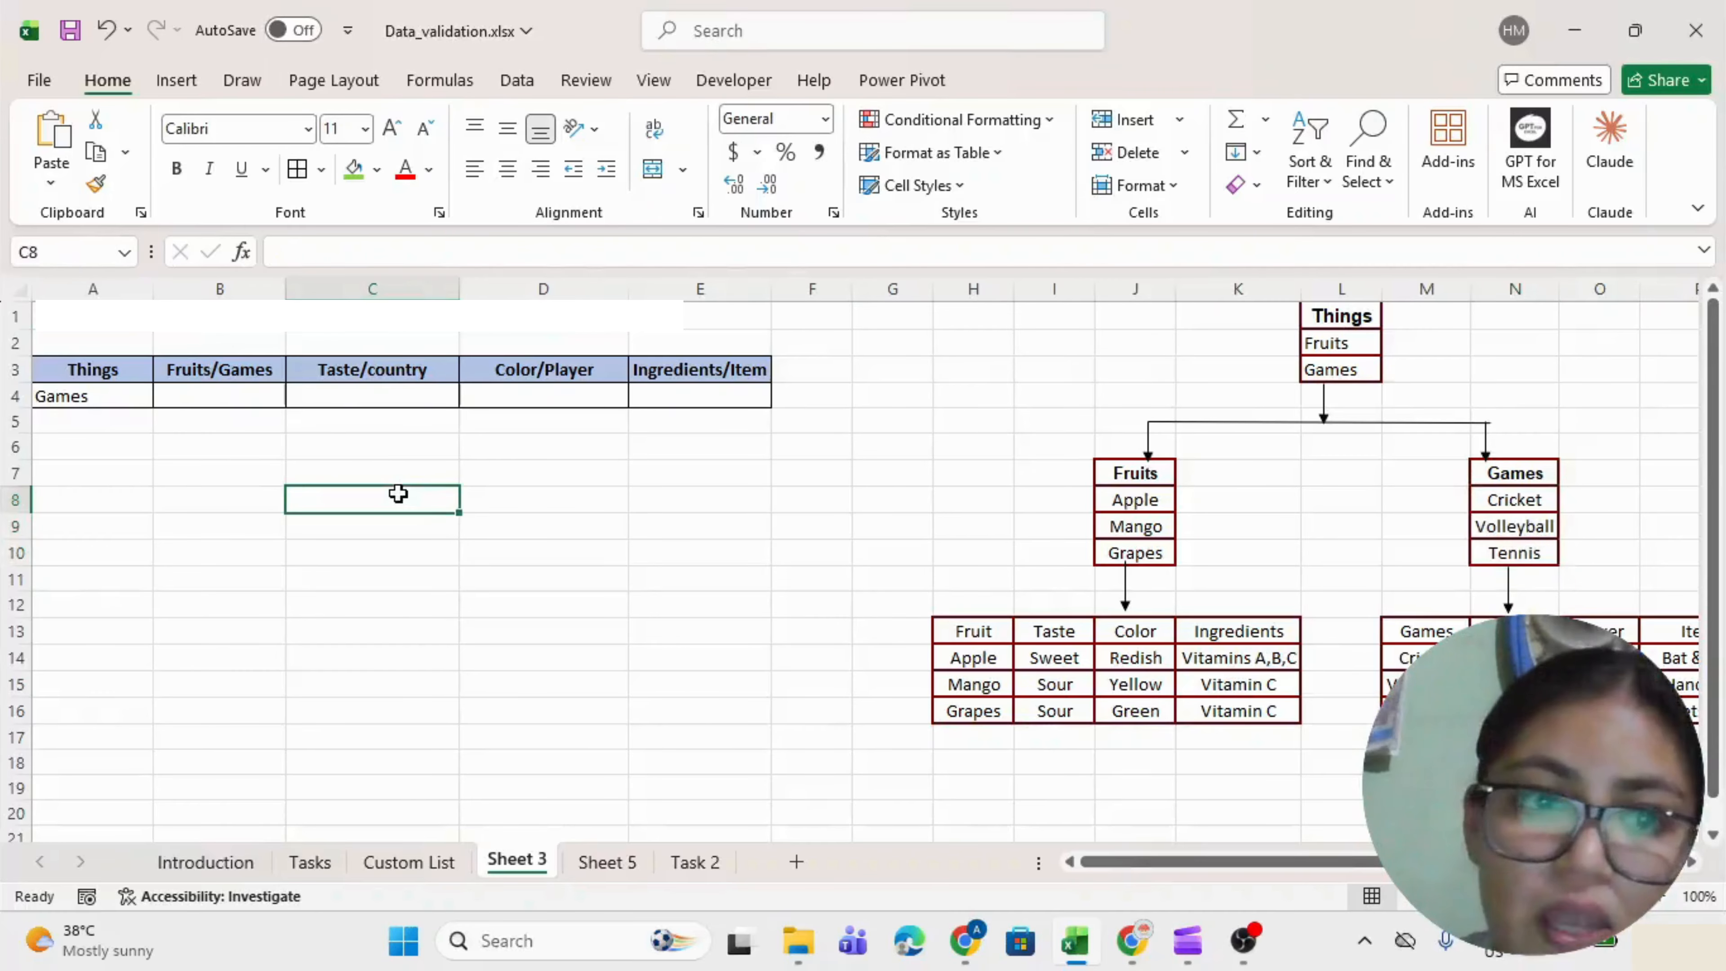
pyautogui.click(196, 399)
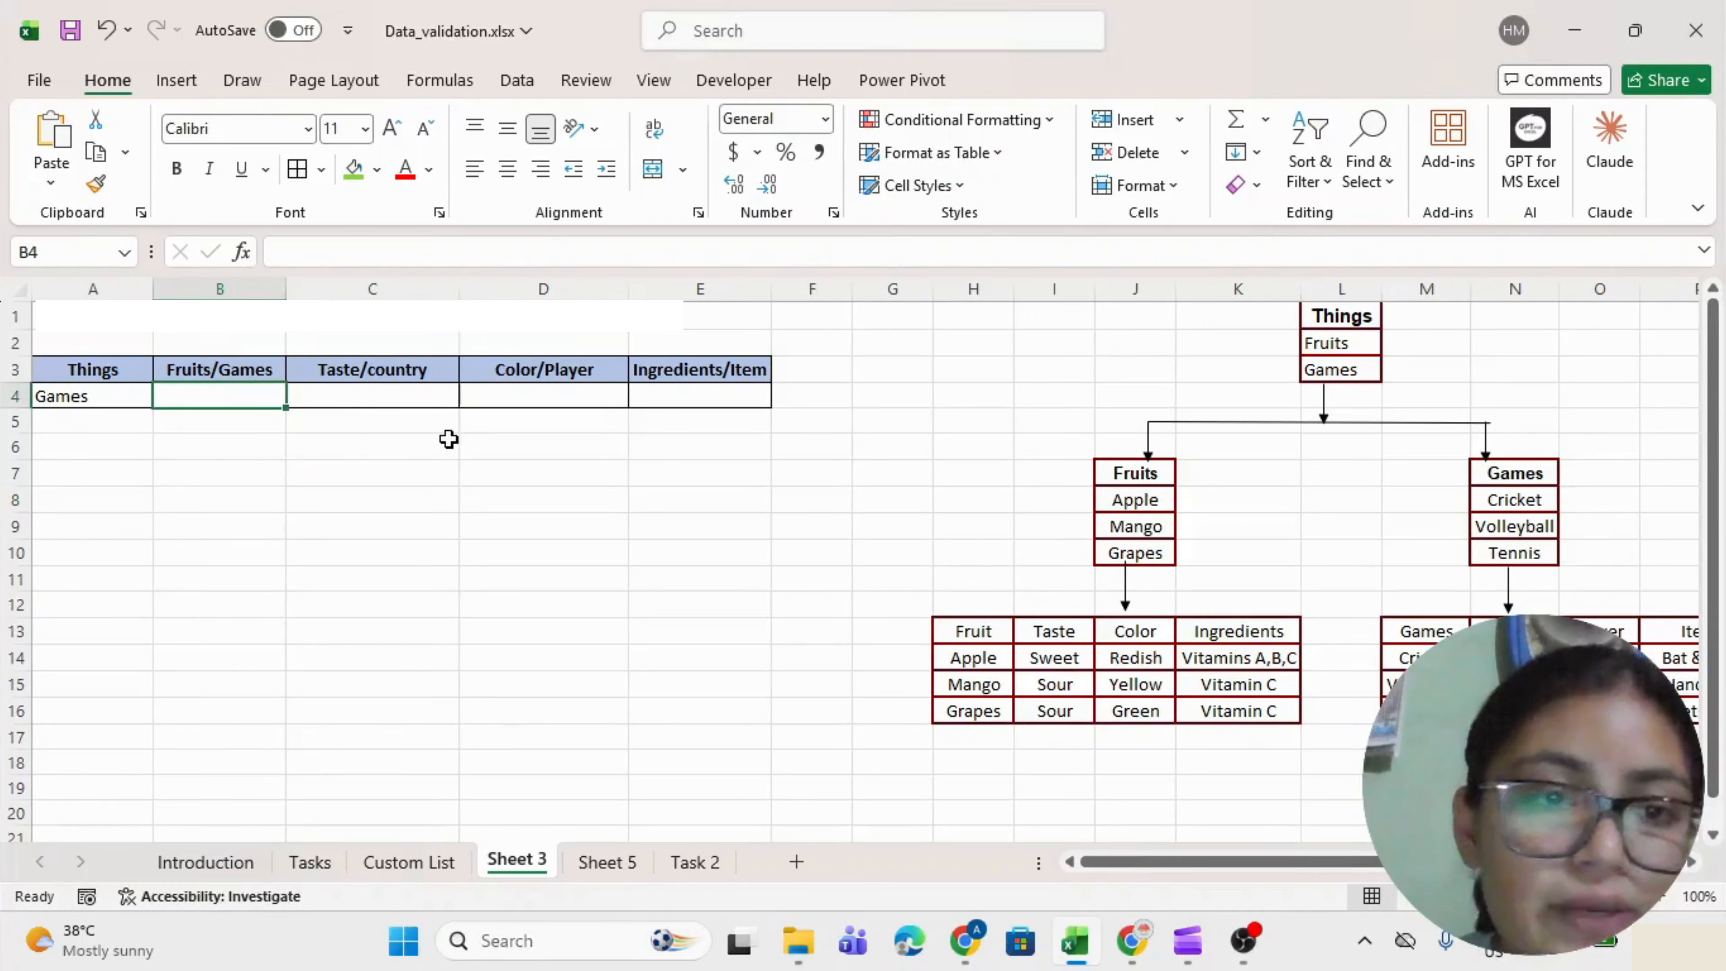
pyautogui.hotkey('alt', 'd', 'l')
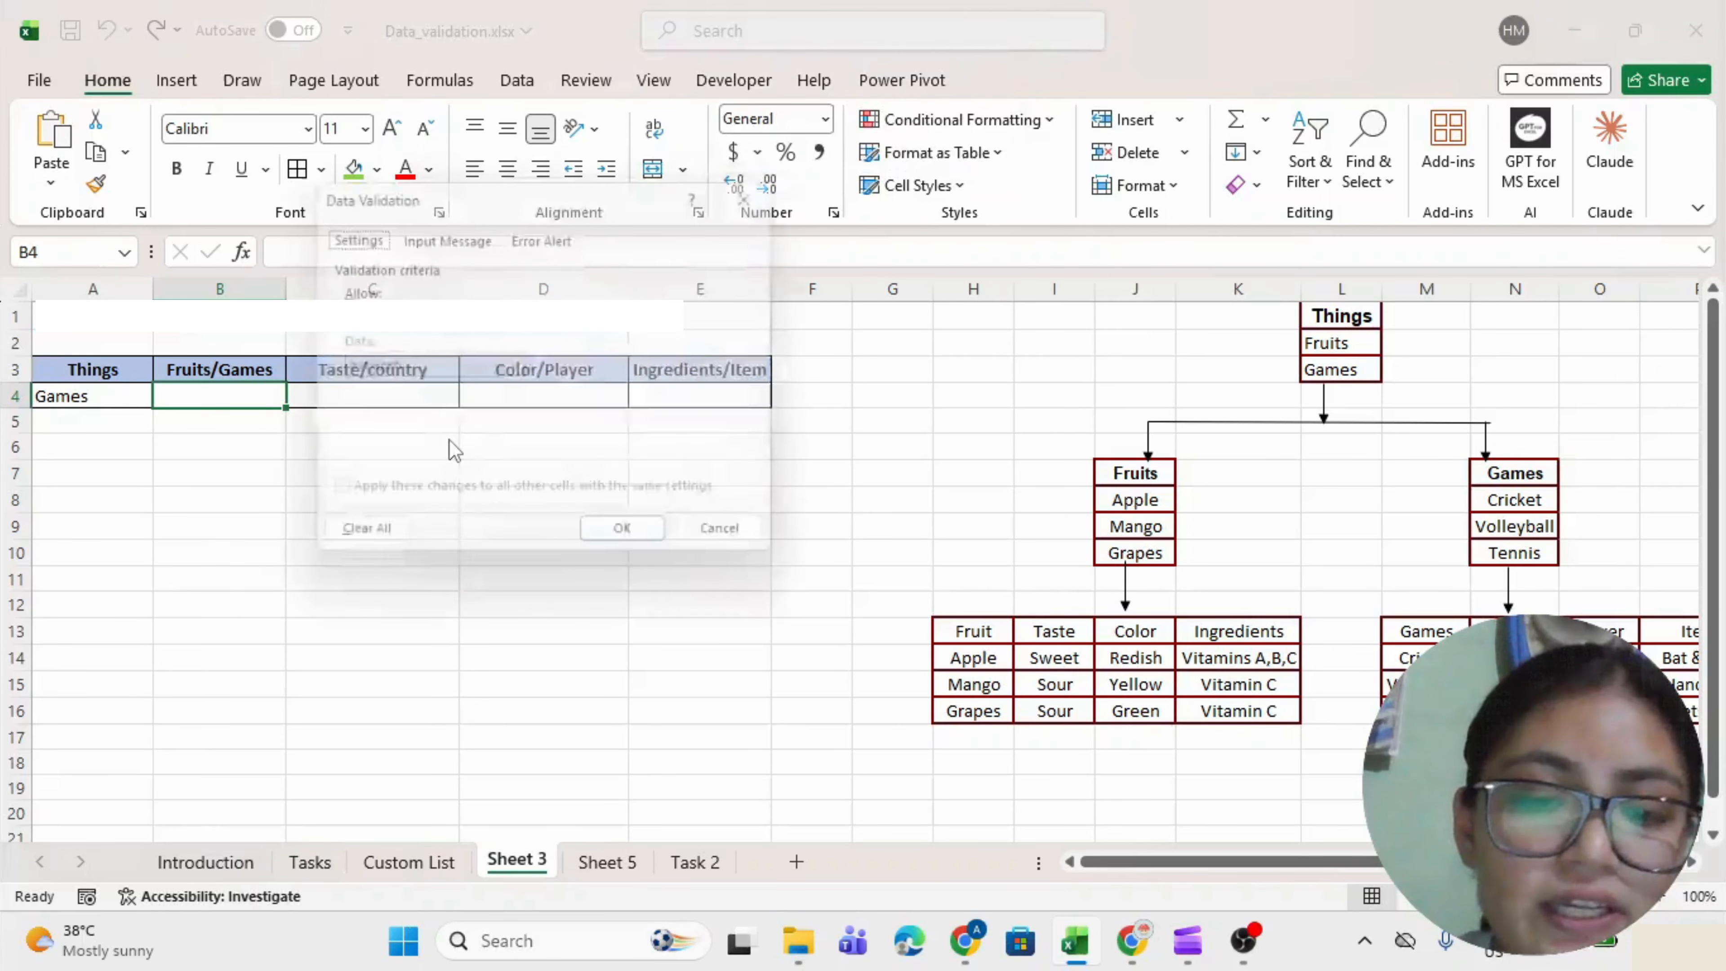
# Set B4's validation to List with source =IF($A$4="Games",Games,Fruits2).
pyautogui.click(360, 333)
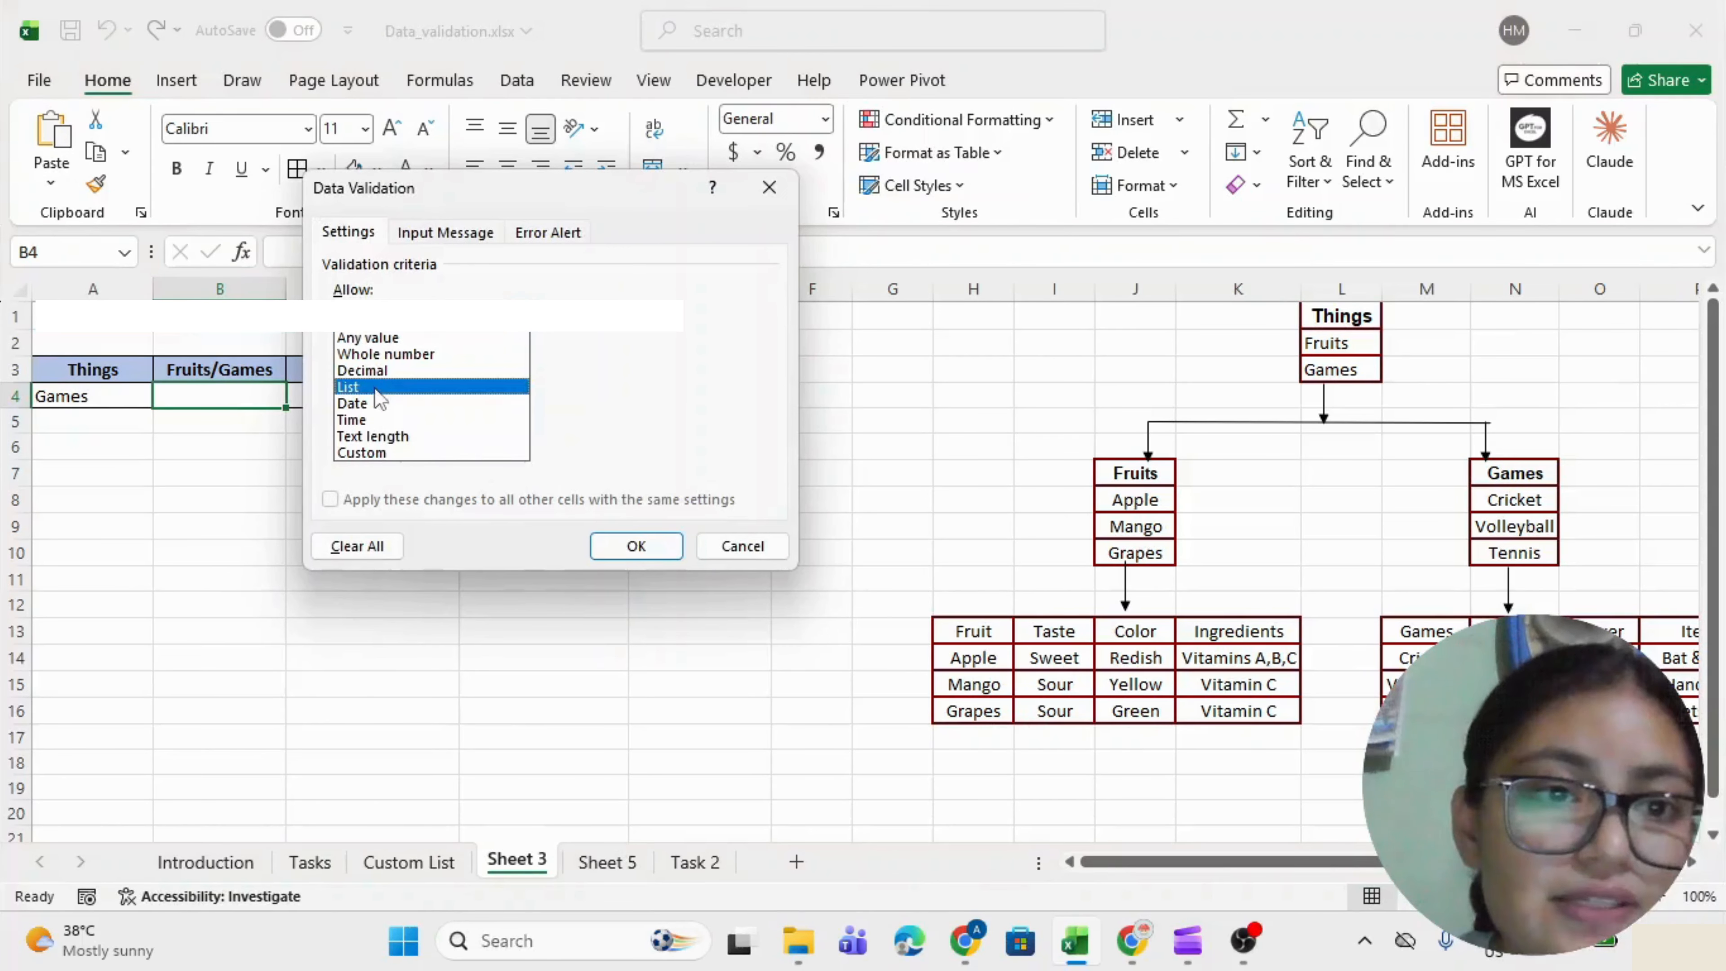
pyautogui.click(378, 387)
pyautogui.click(377, 416)
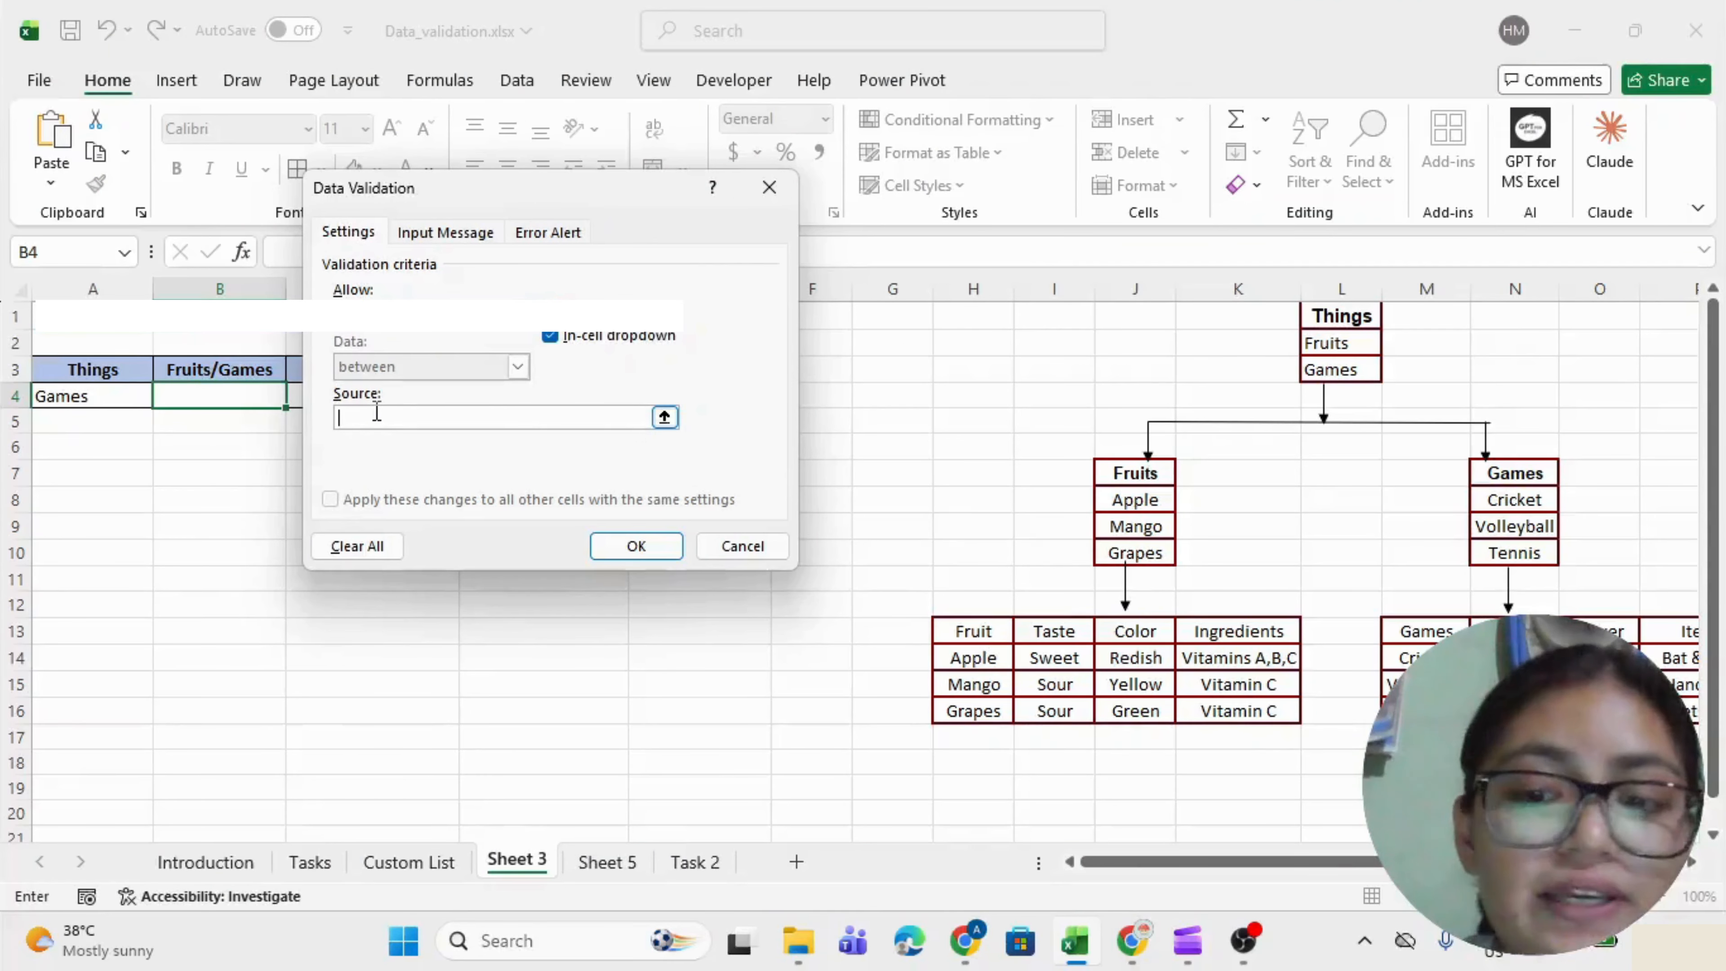
pyautogui.write('=if(')
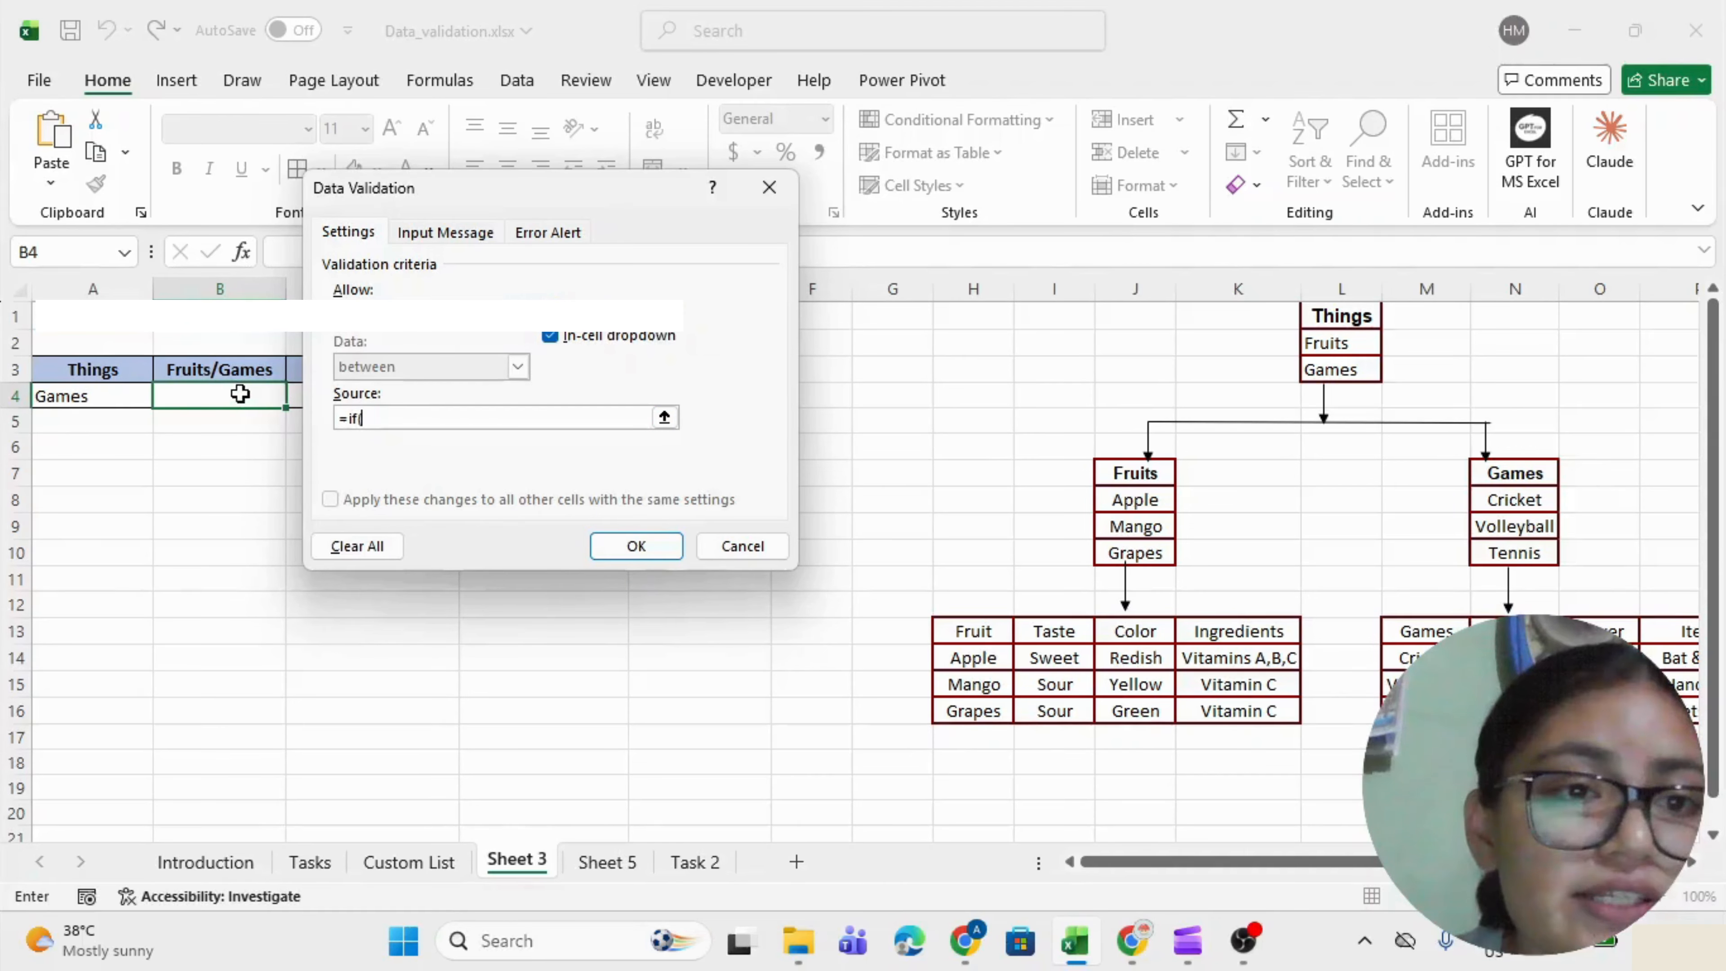
pyautogui.click(123, 401)
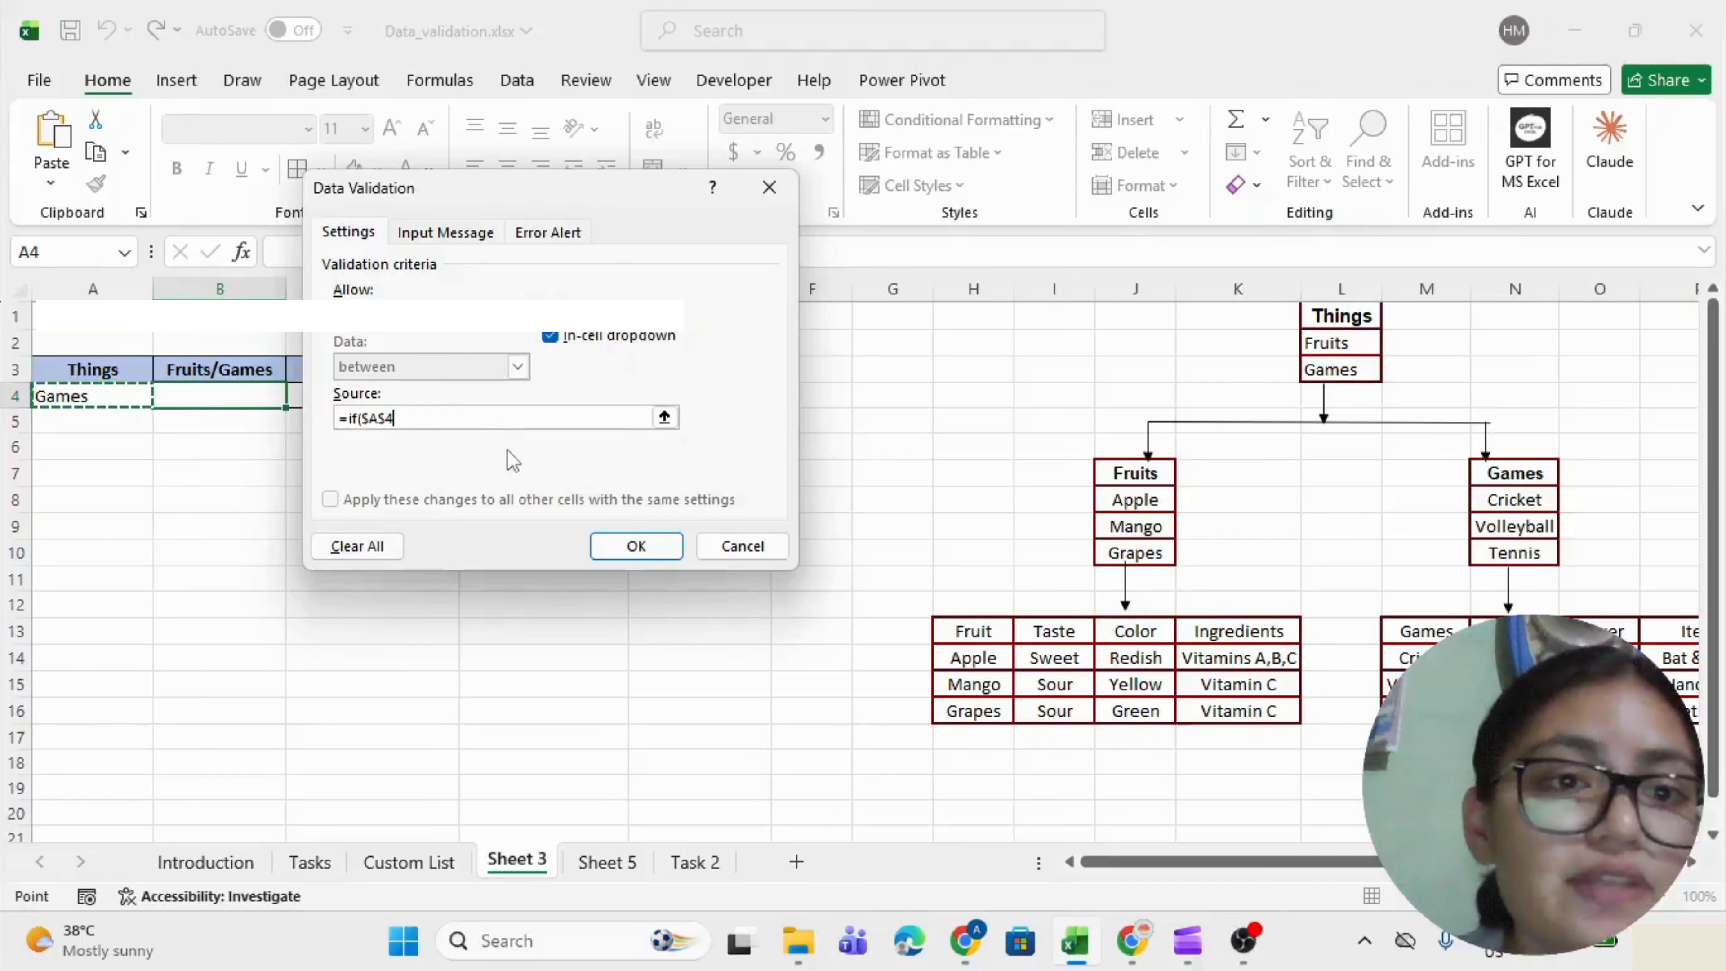
pyautogui.write('="Games",Games,')
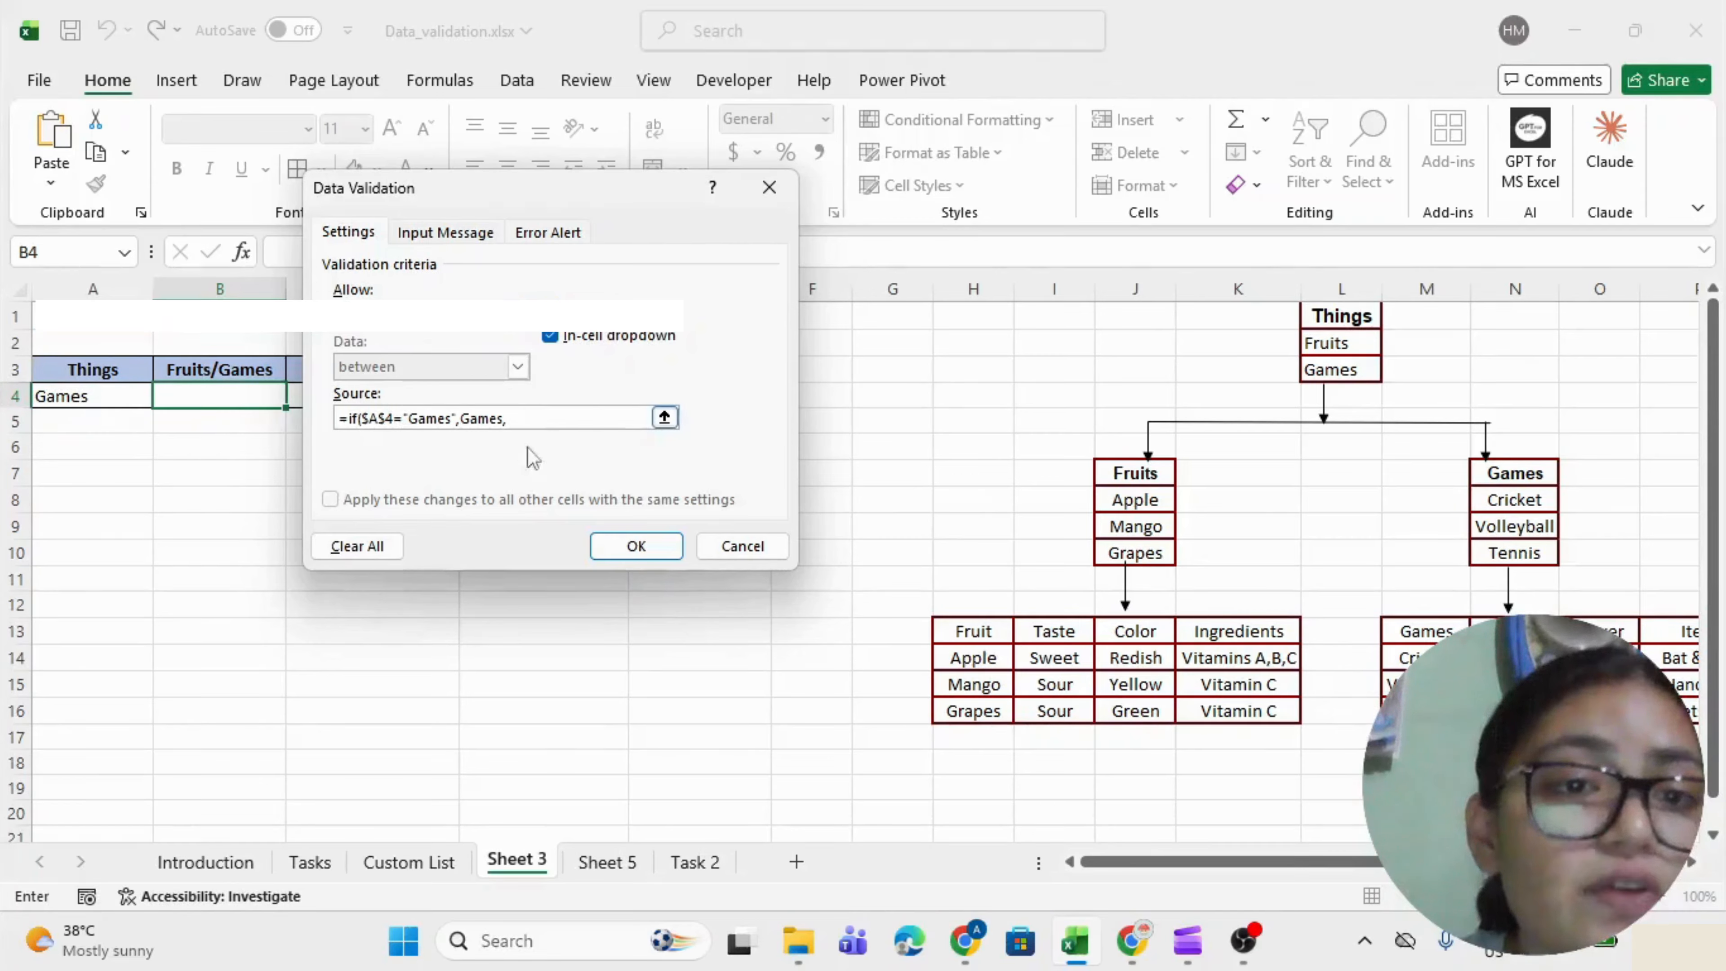
pyautogui.write('2')
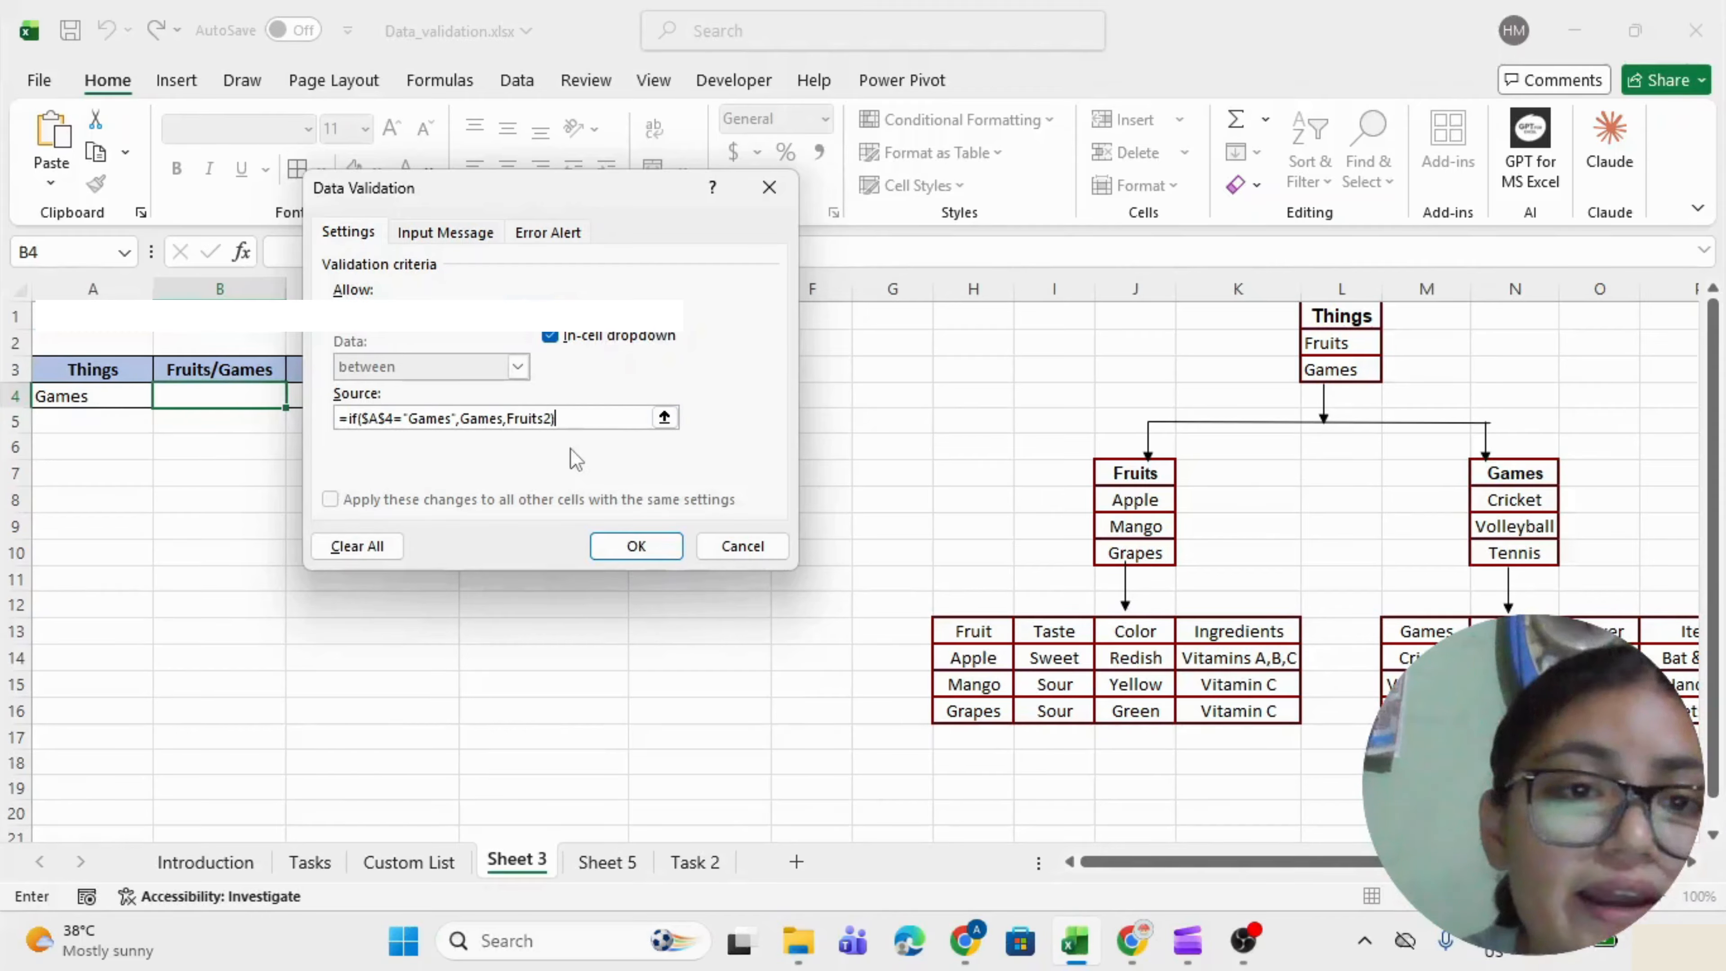
pyautogui.press('Return')
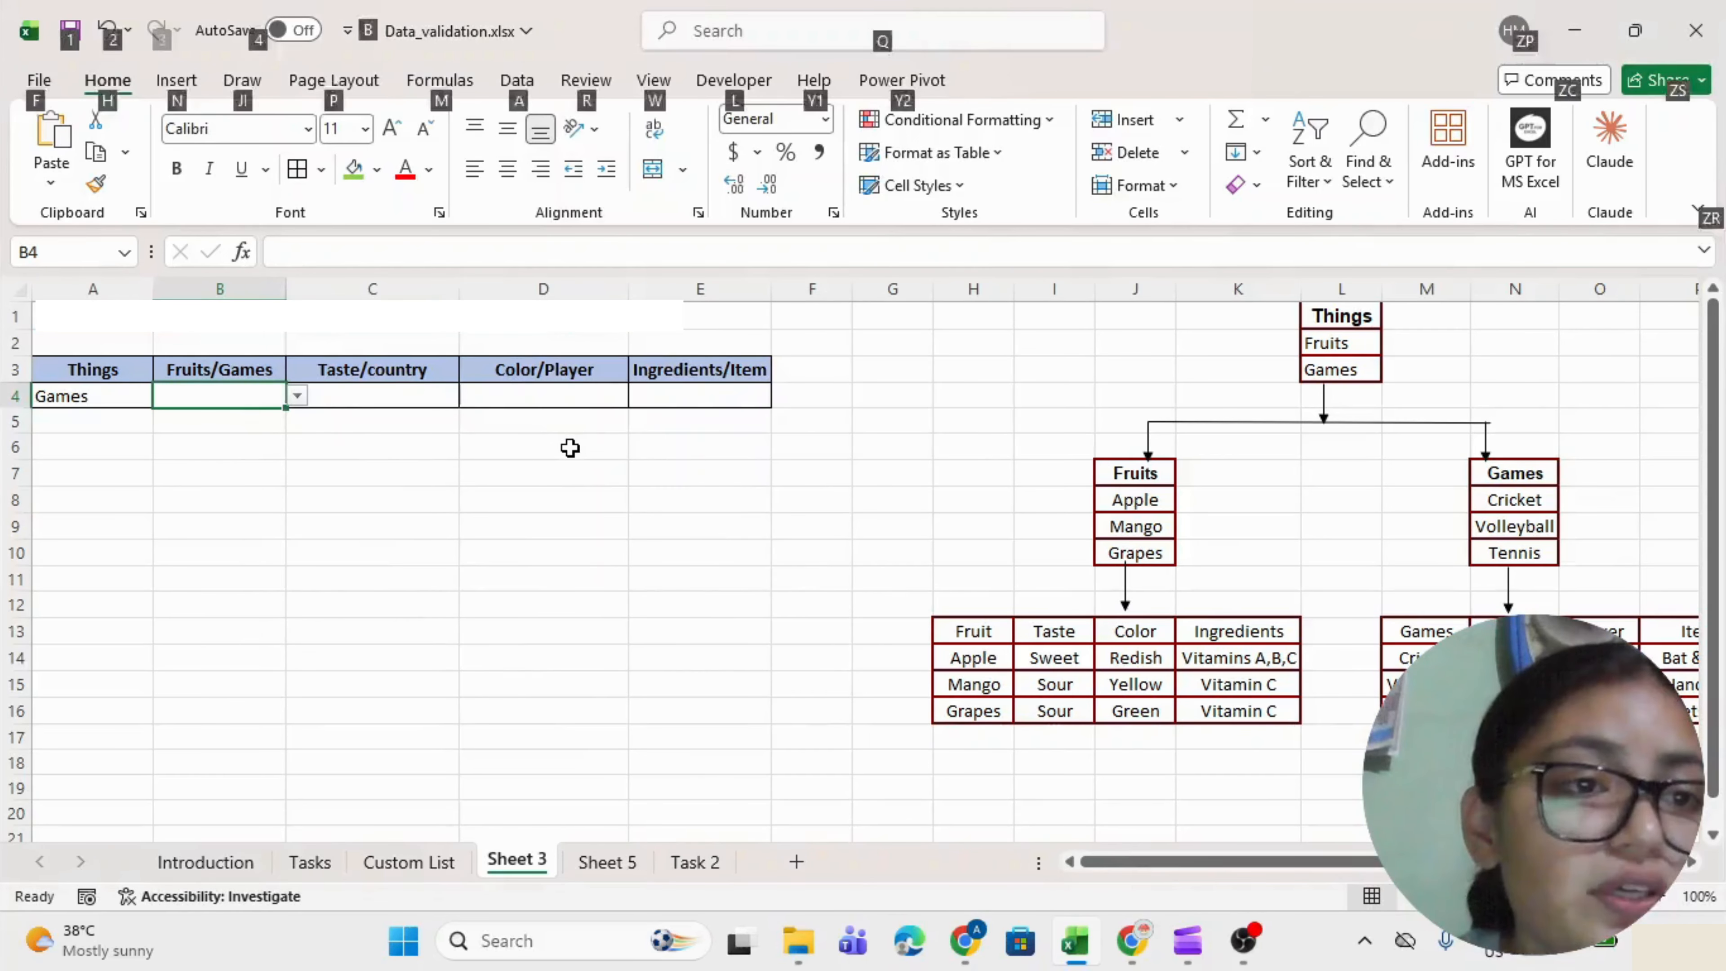
pyautogui.hotkey('alt', 'Down')
pyautogui.press('Down')
pyautogui.press('Down')
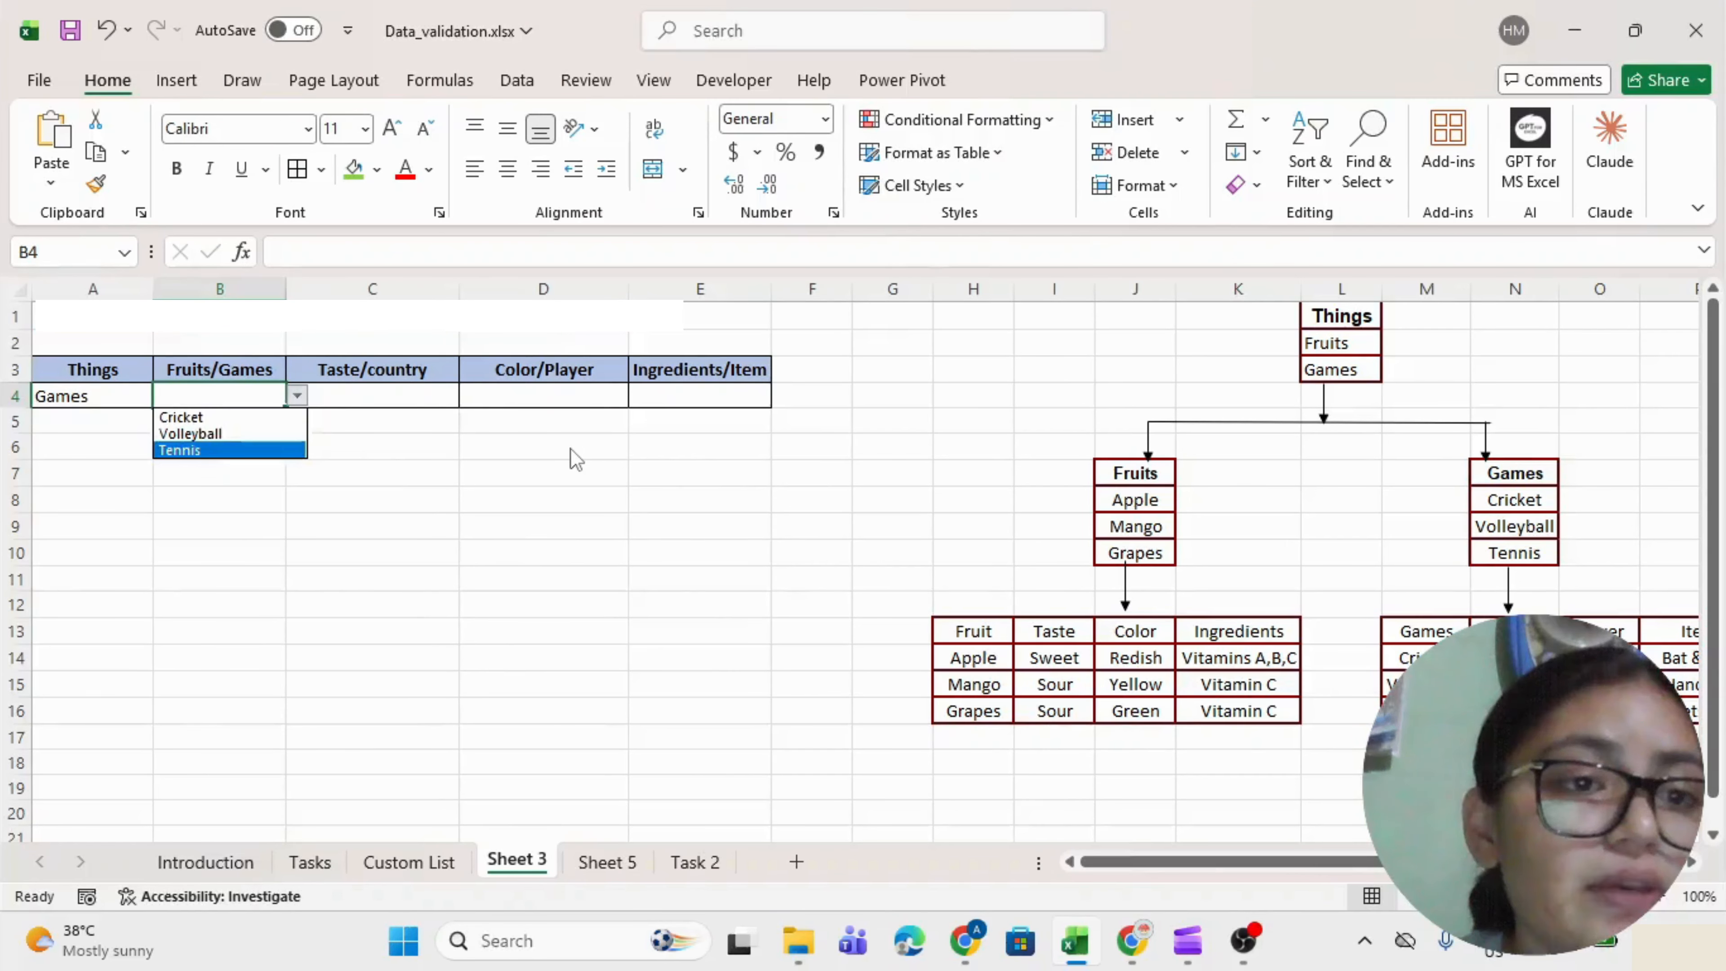
pyautogui.press('Escape')
pyautogui.press('Left')
pyautogui.hotkey('alt', 'Down')
pyautogui.press('Up')
pyautogui.press('Return')
pyautogui.press('Right')
pyautogui.hotkey('alt', 'Down')
pyautogui.press('Down')
pyautogui.press('Down')
pyautogui.press('Up')
pyautogui.press('Escape')
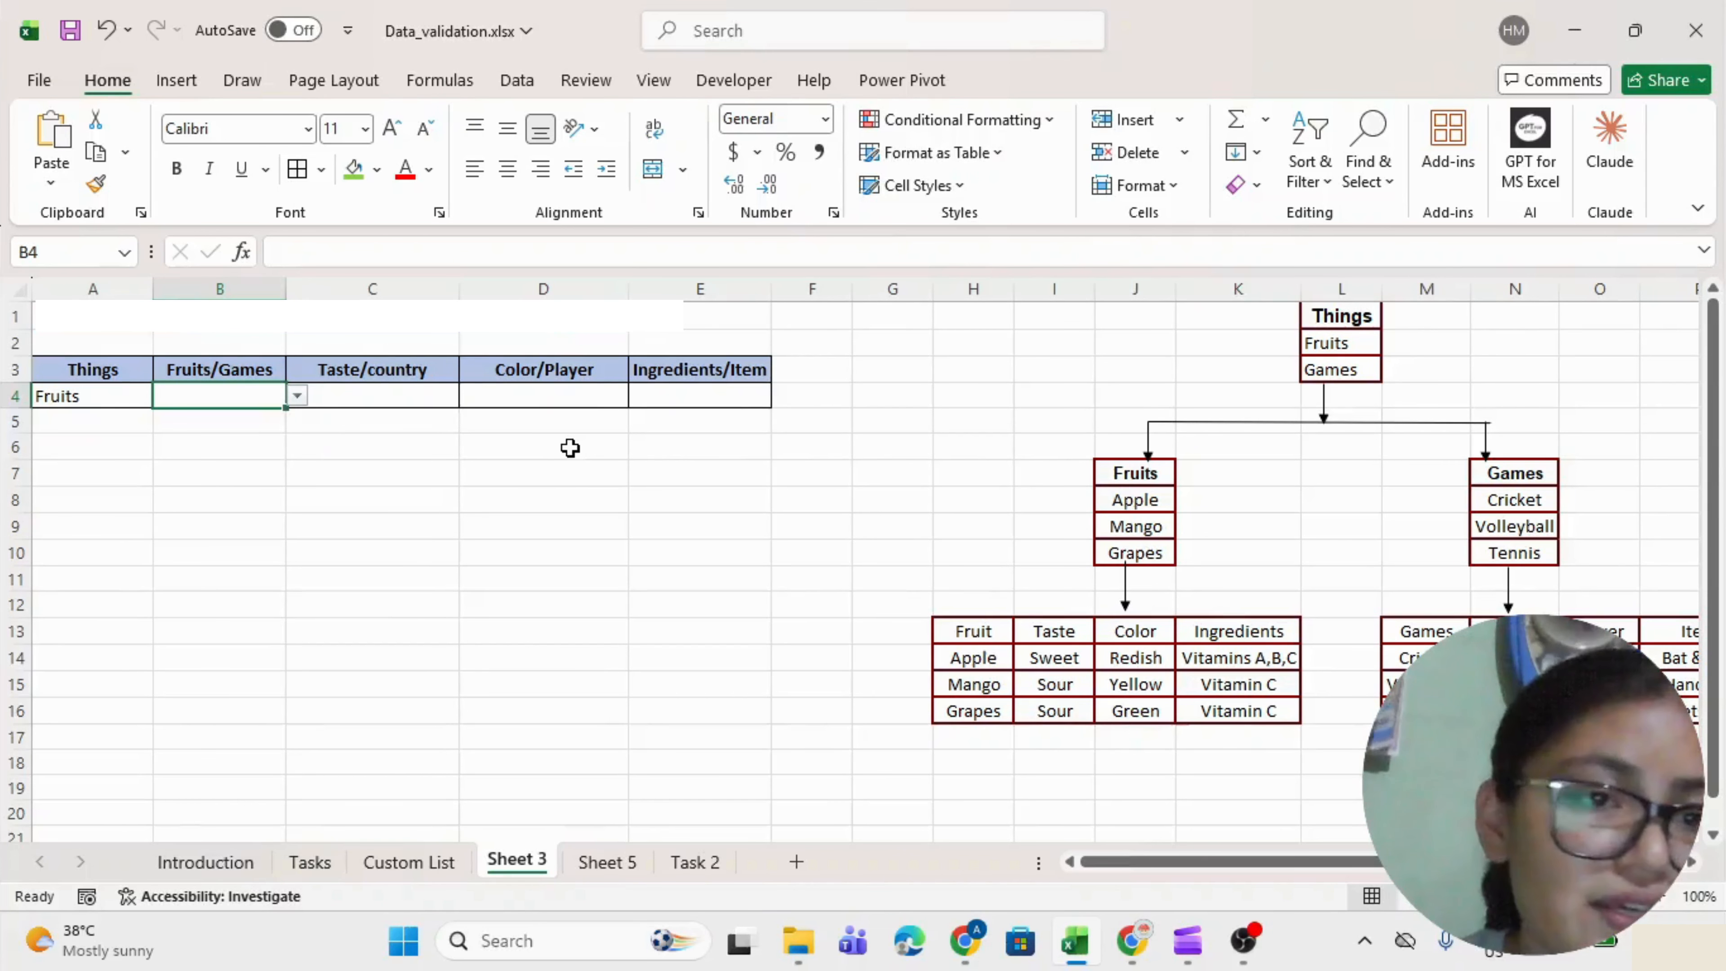
pyautogui.press('Right')
pyautogui.press('Left')
pyautogui.hotkey('alt', 'Down')
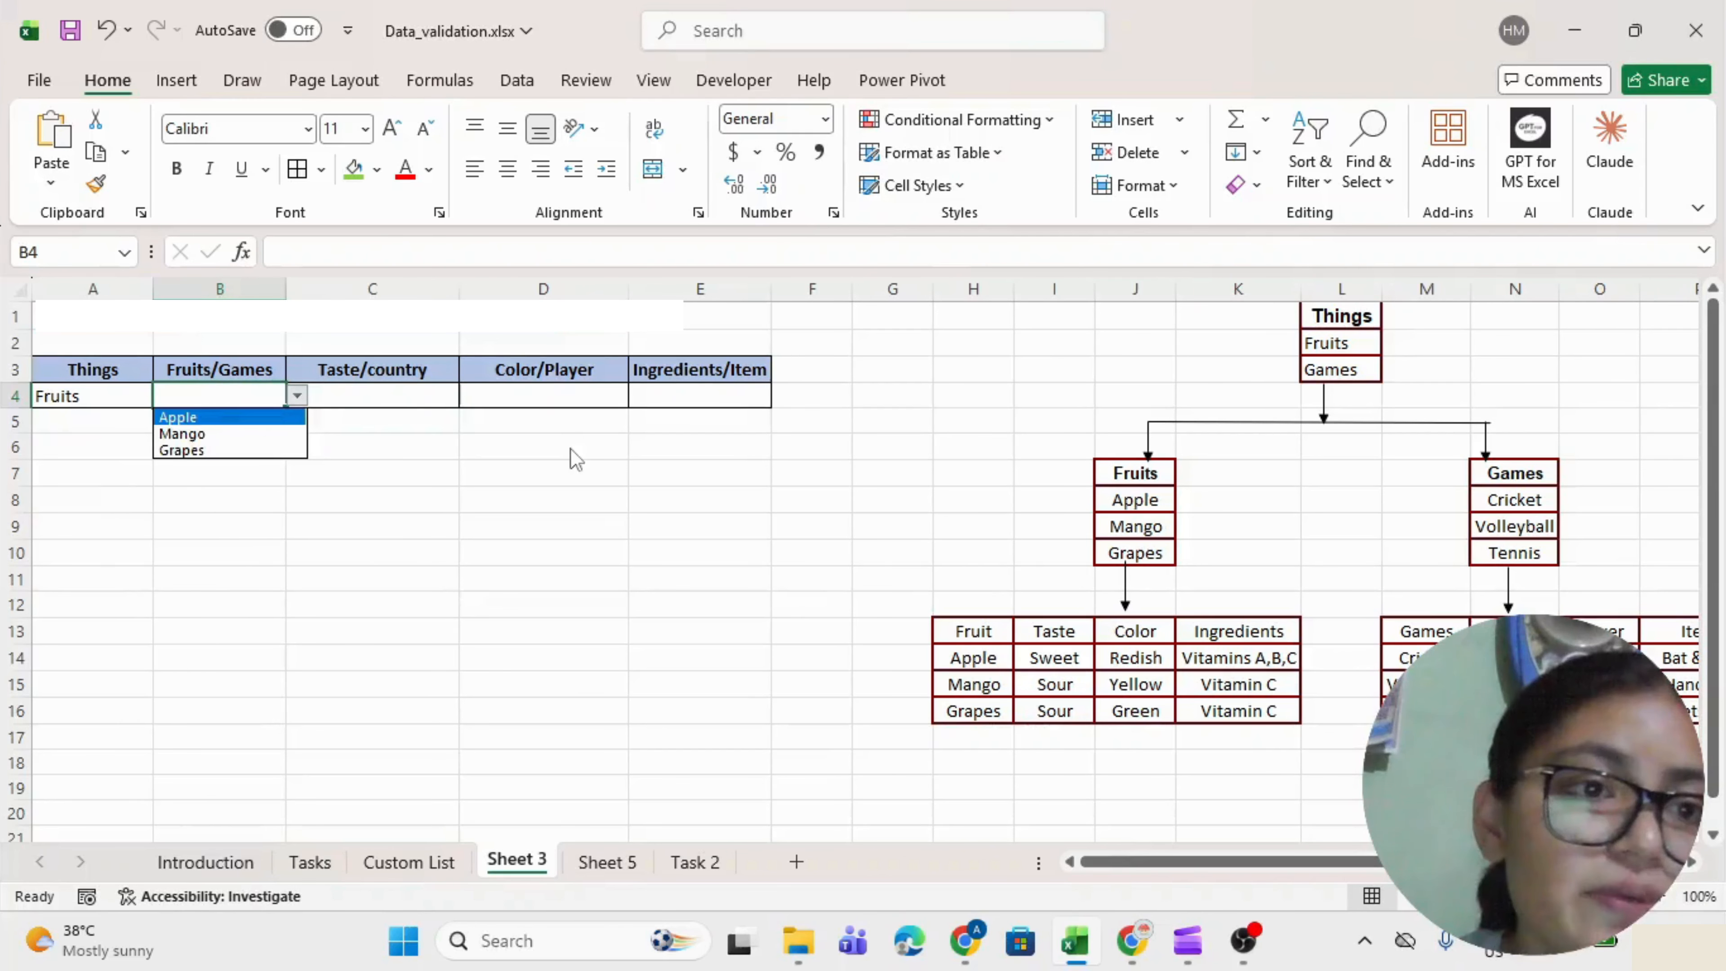
pyautogui.press('Return')
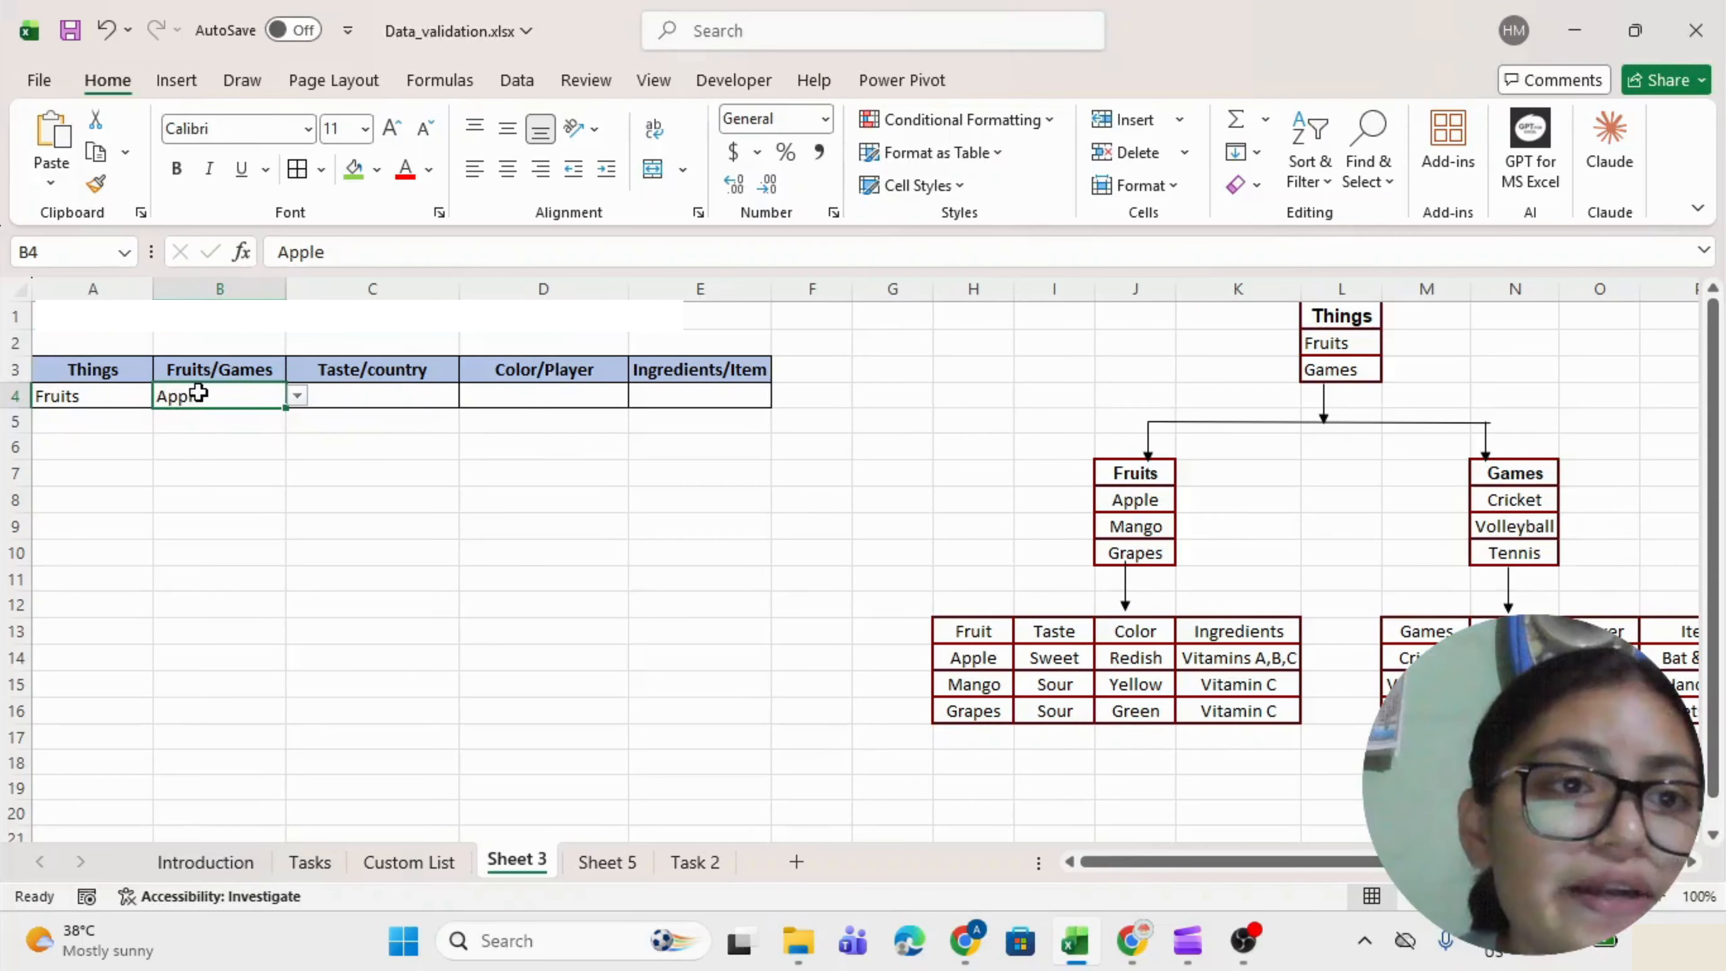
pyautogui.moveTo(351, 399); pyautogui.dragTo(662, 397)
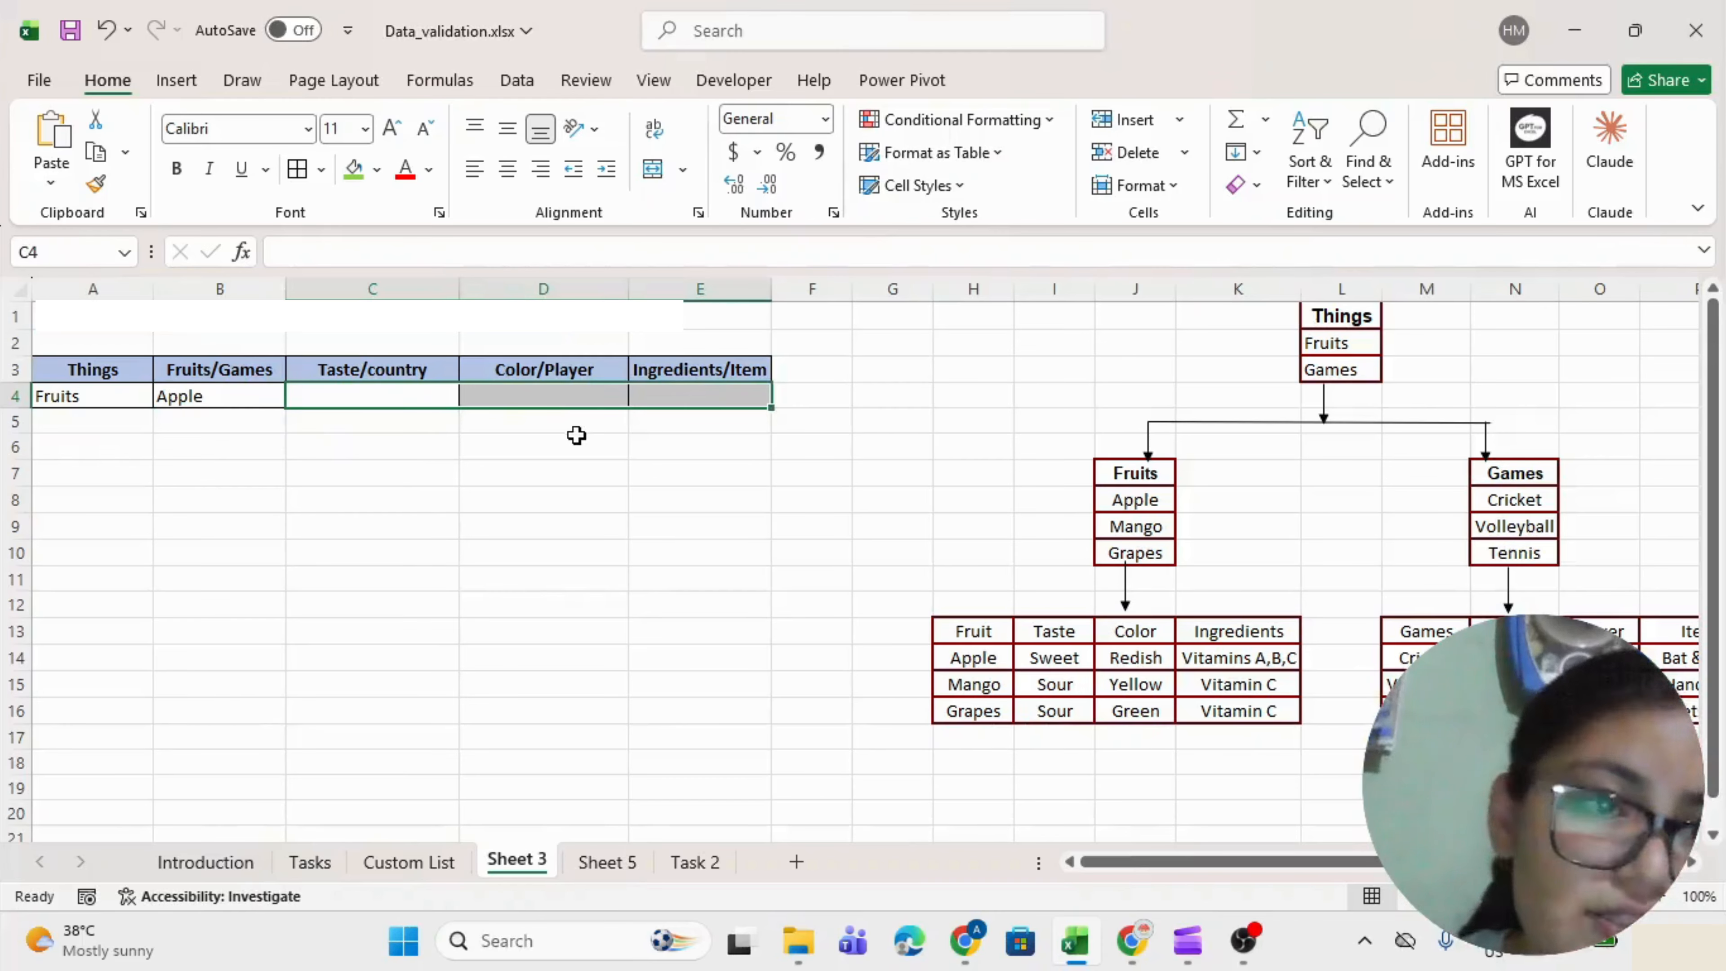
pyautogui.click(197, 401)
pyautogui.click(309, 373)
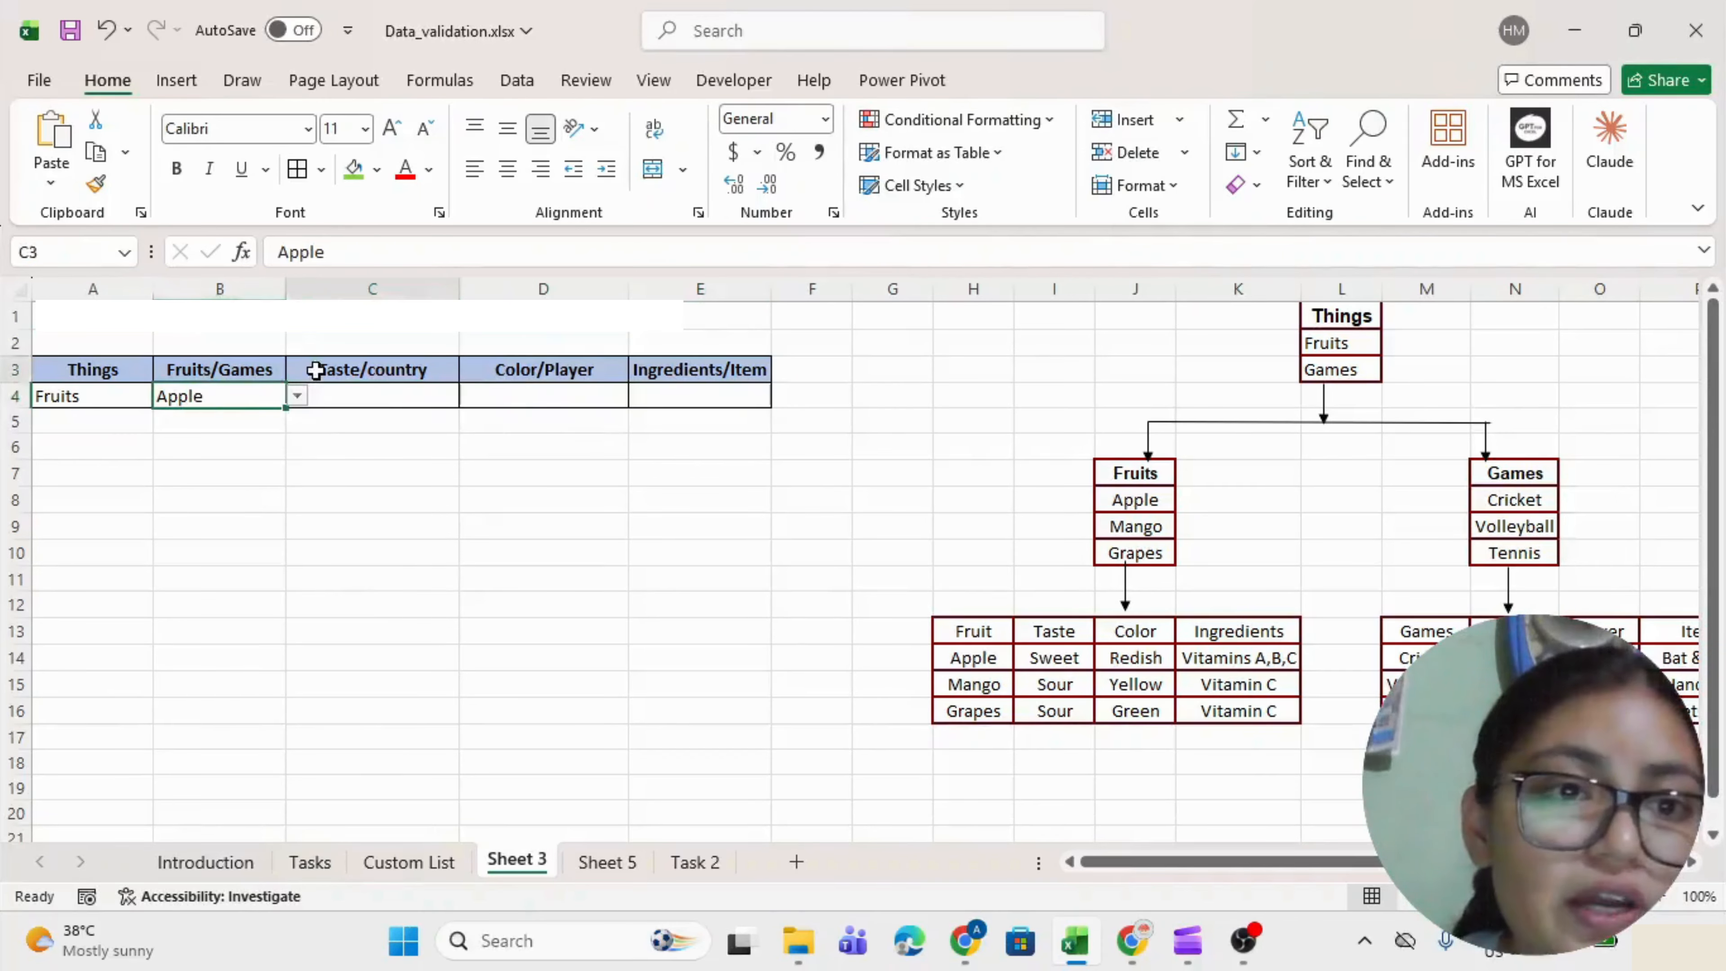
pyautogui.click(508, 374)
pyautogui.click(673, 373)
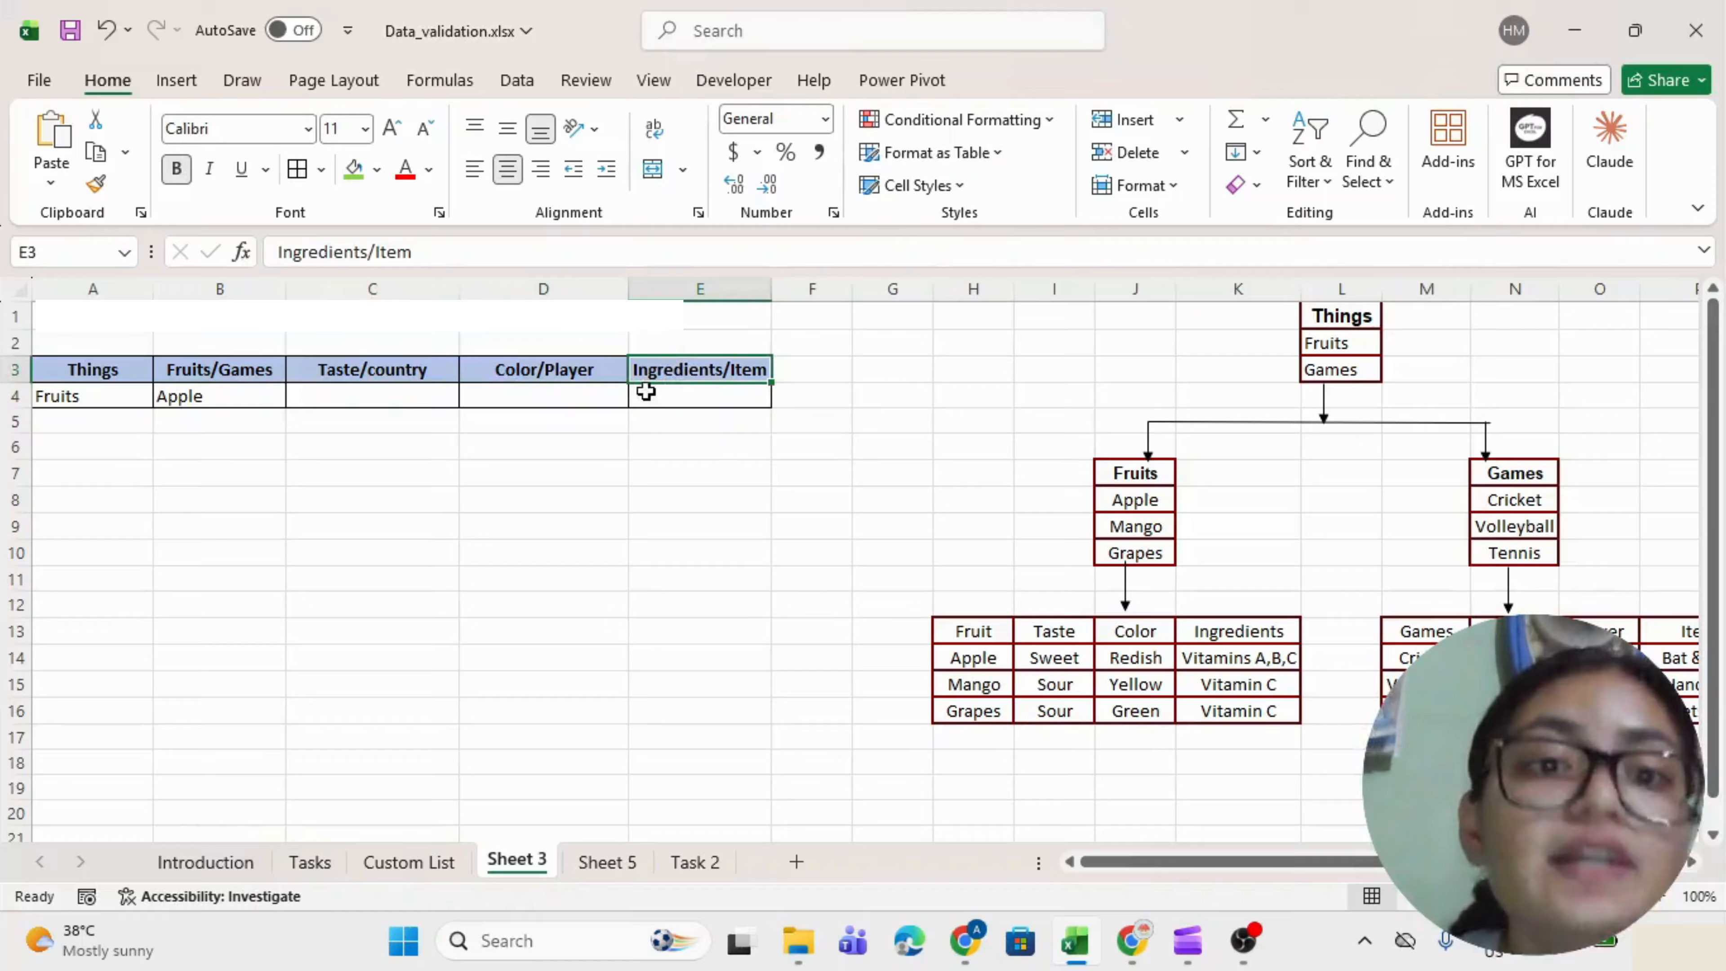
pyautogui.click(108, 397)
pyautogui.hotkey('alt', 'Down')
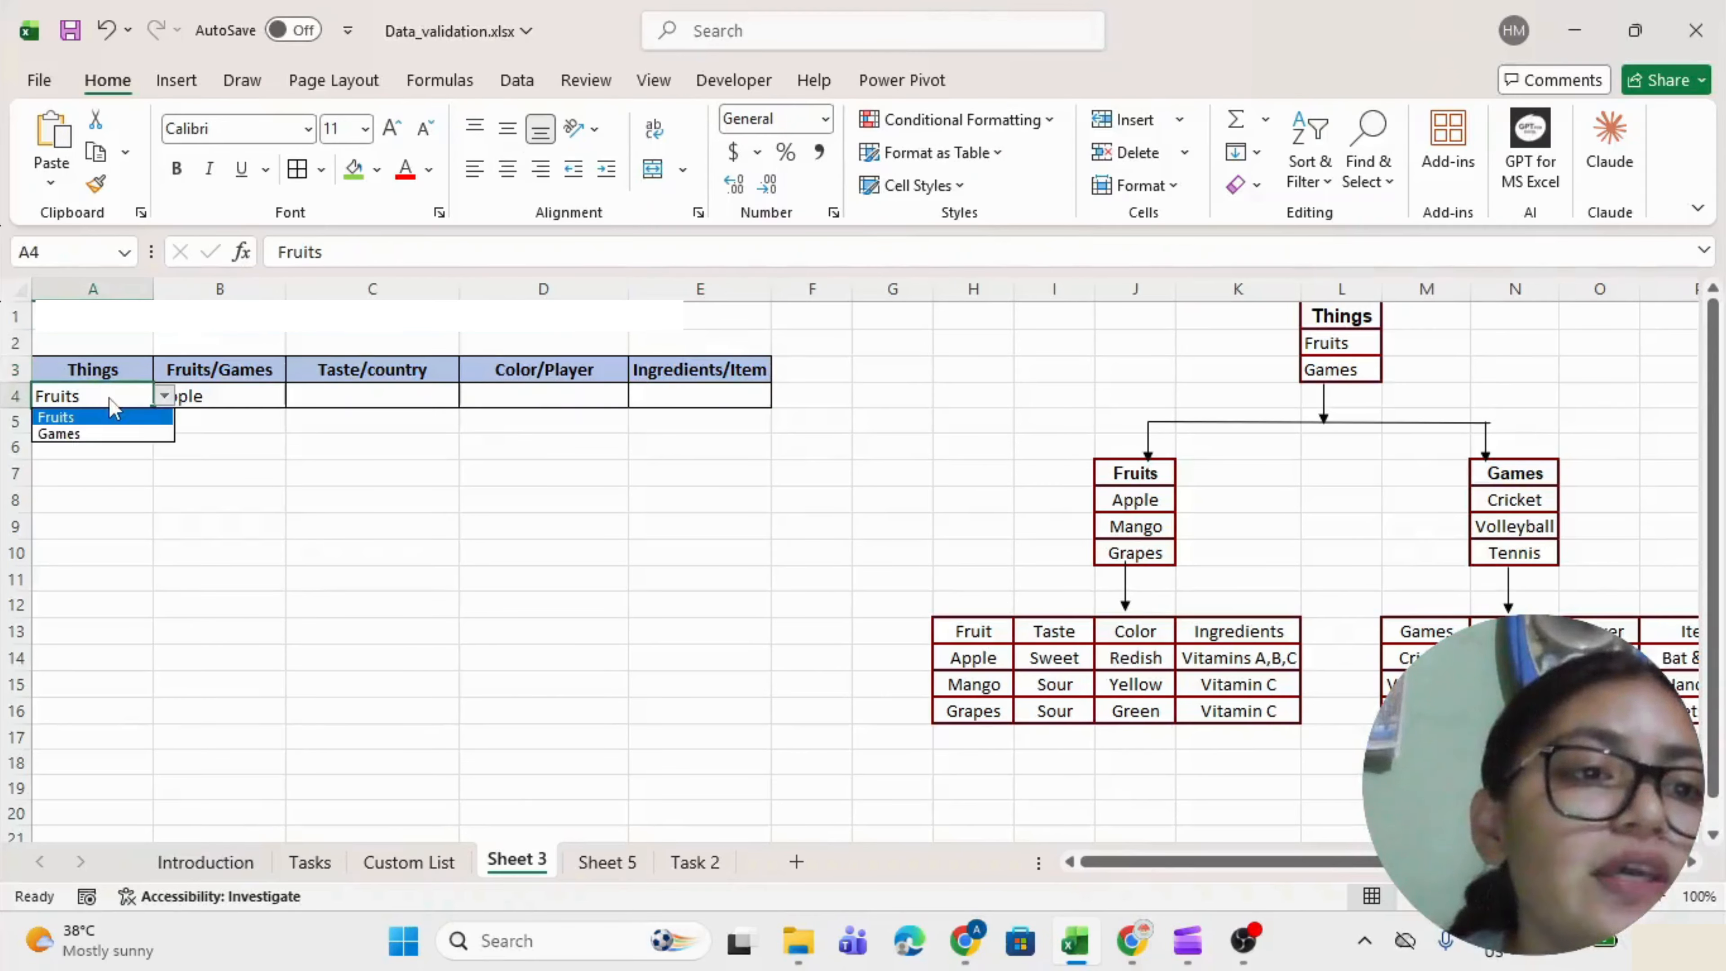
pyautogui.press('Down')
pyautogui.press('Return')
pyautogui.press('Tab')
pyautogui.hotkey('alt', 'Down')
pyautogui.press('Down')
pyautogui.press('Up')
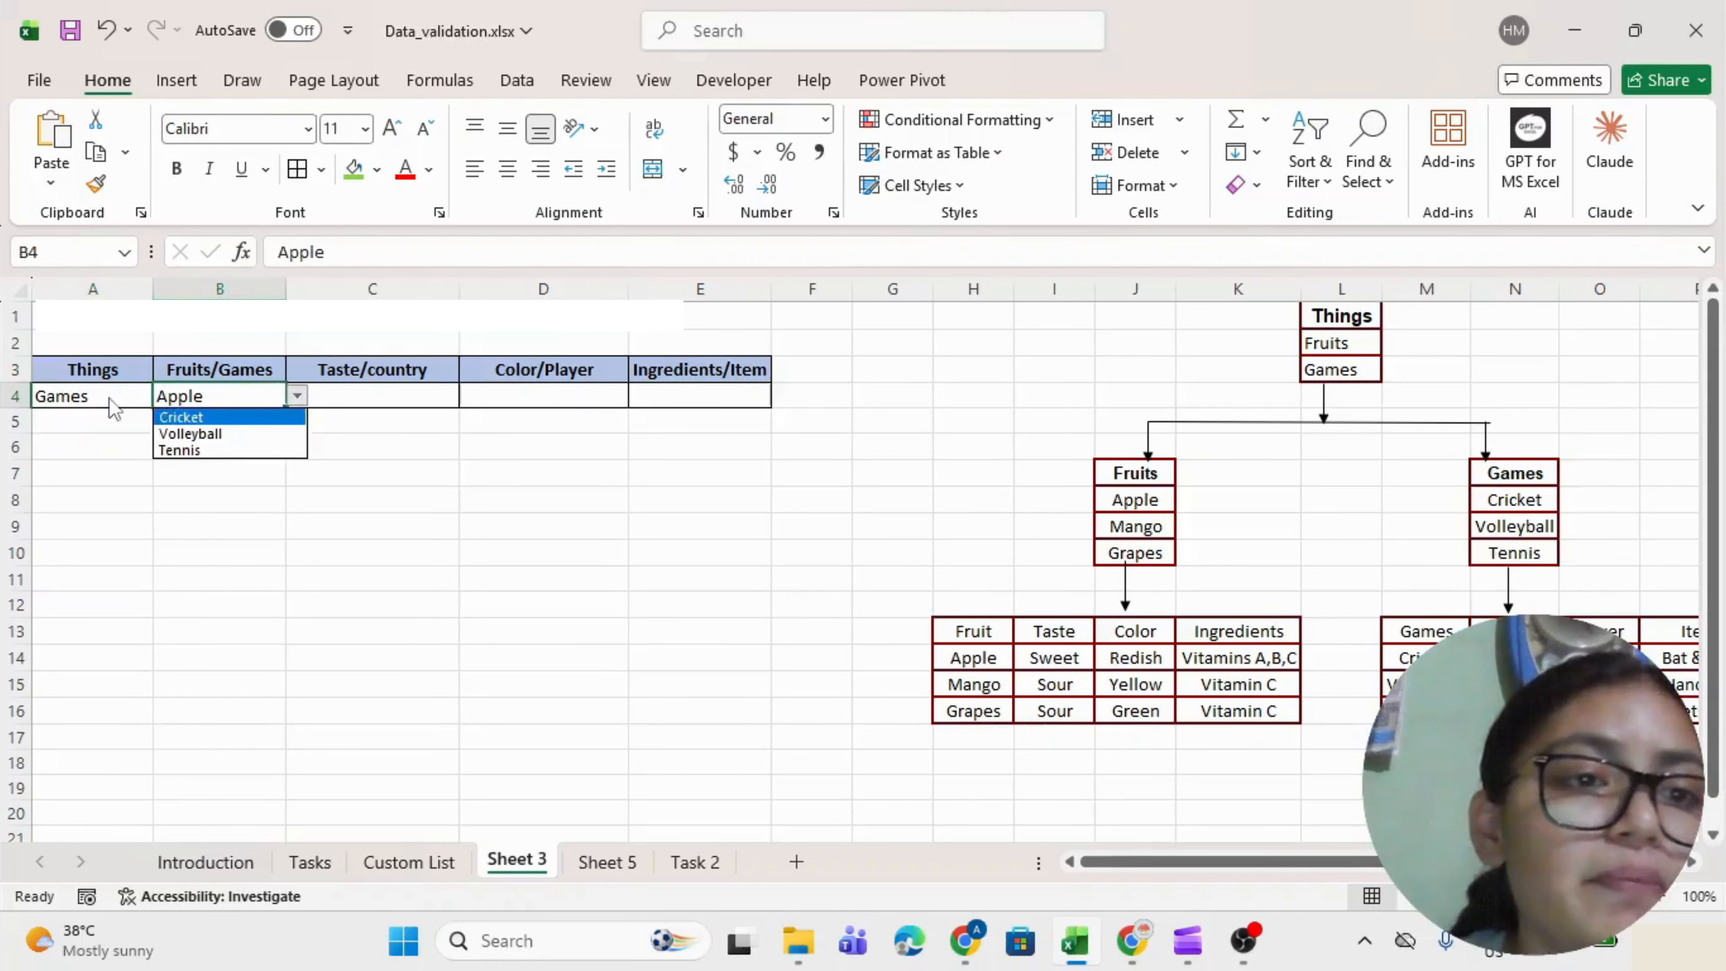
pyautogui.press('Return')
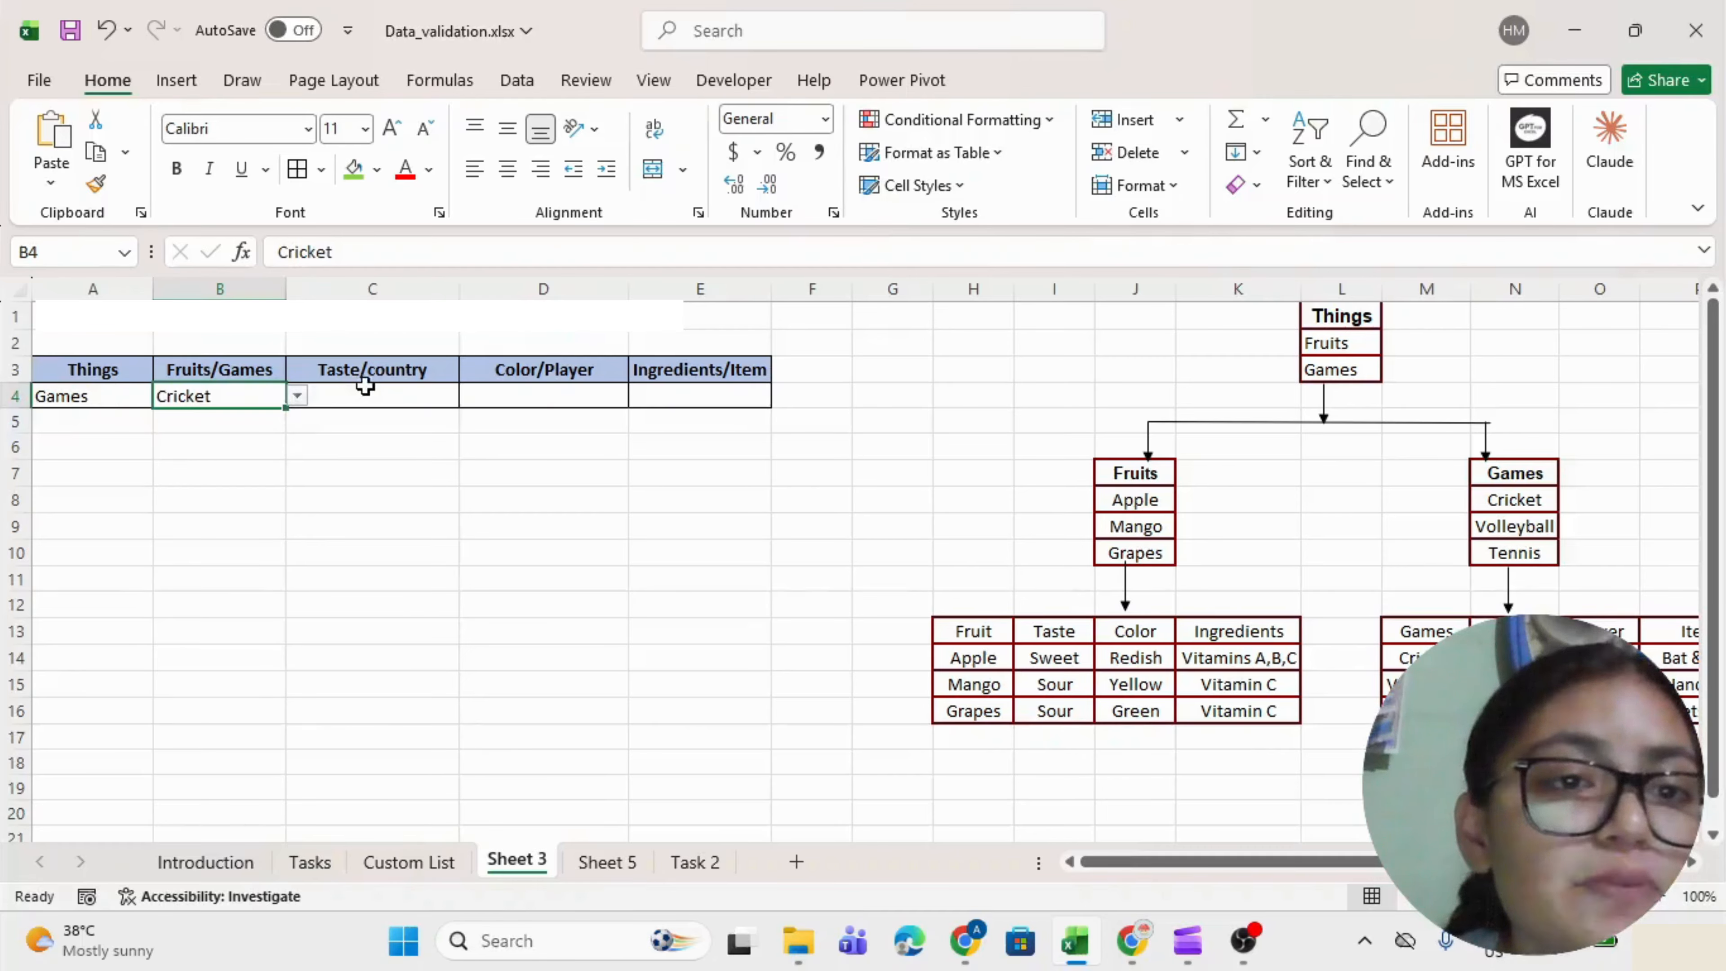
pyautogui.click(386, 372)
pyautogui.click(388, 398)
pyautogui.click(194, 394)
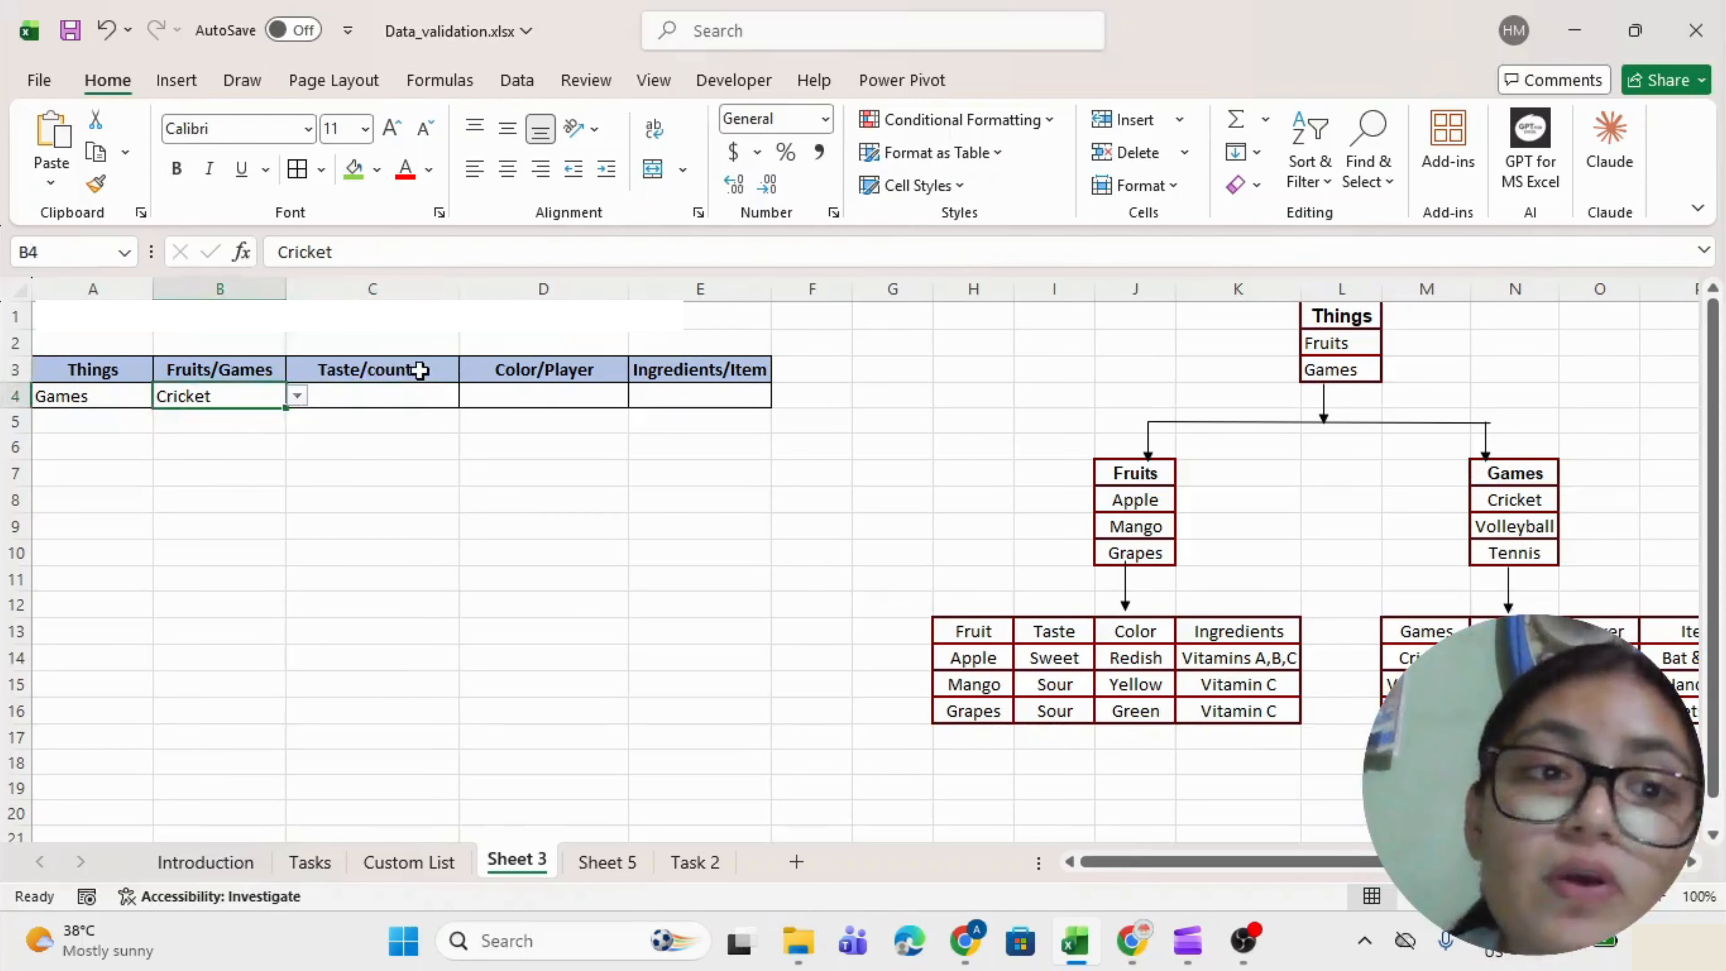
pyautogui.click(418, 371)
pyautogui.click(603, 374)
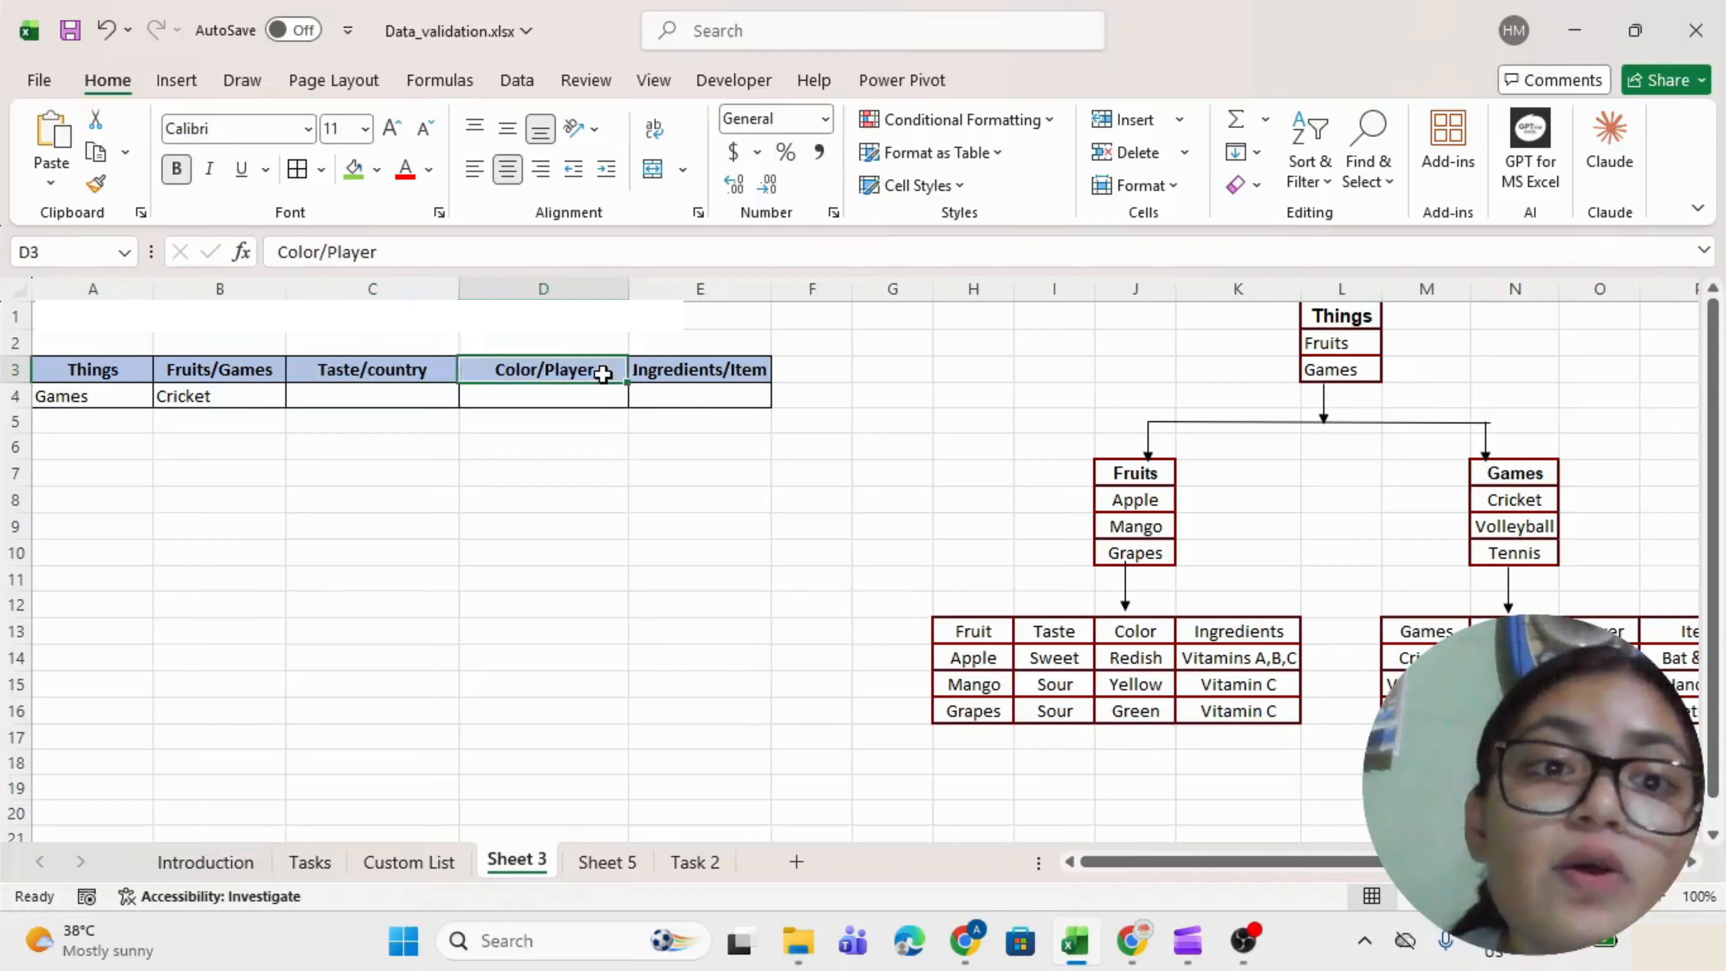
pyautogui.click(761, 370)
pyautogui.click(699, 394)
pyautogui.click(356, 407)
pyautogui.moveTo(356, 407); pyautogui.dragTo(663, 401)
pyautogui.click(965, 635)
pyautogui.moveTo(965, 636); pyautogui.dragTo(1229, 710)
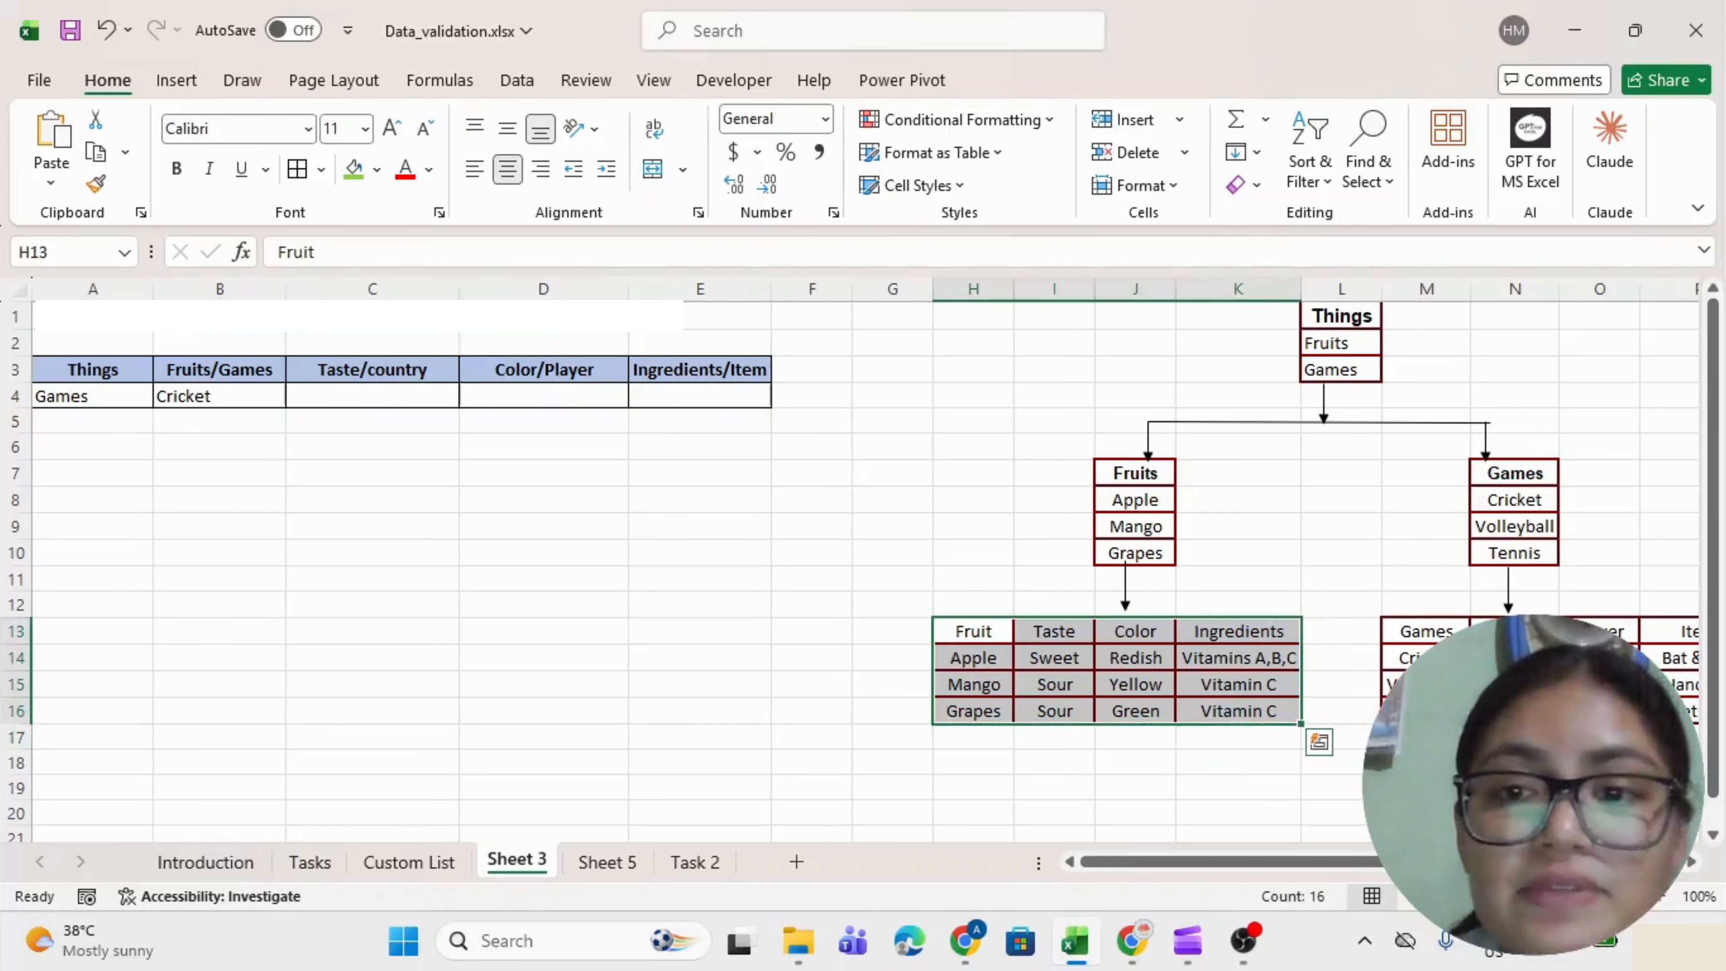
pyautogui.hscroll(2, 1229, 710)
pyautogui.moveTo(1172, 631); pyautogui.dragTo(1444, 710)
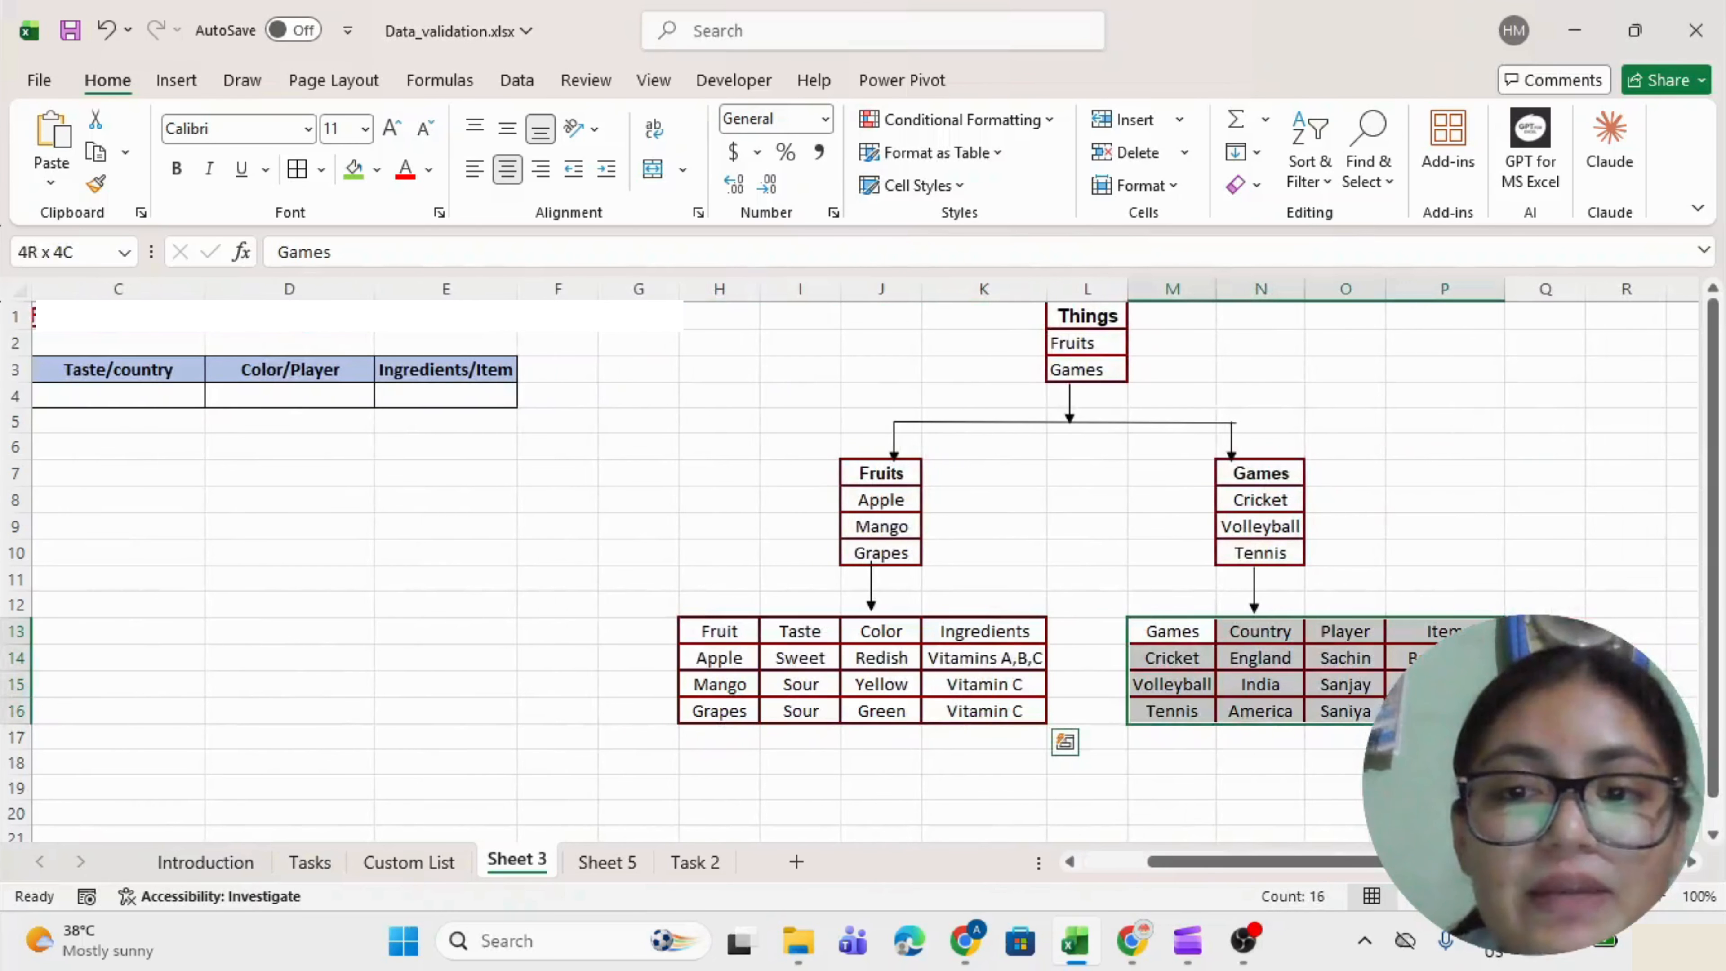
pyautogui.hscroll(-2, 1444, 711)
pyautogui.hscroll(2, 1444, 711)
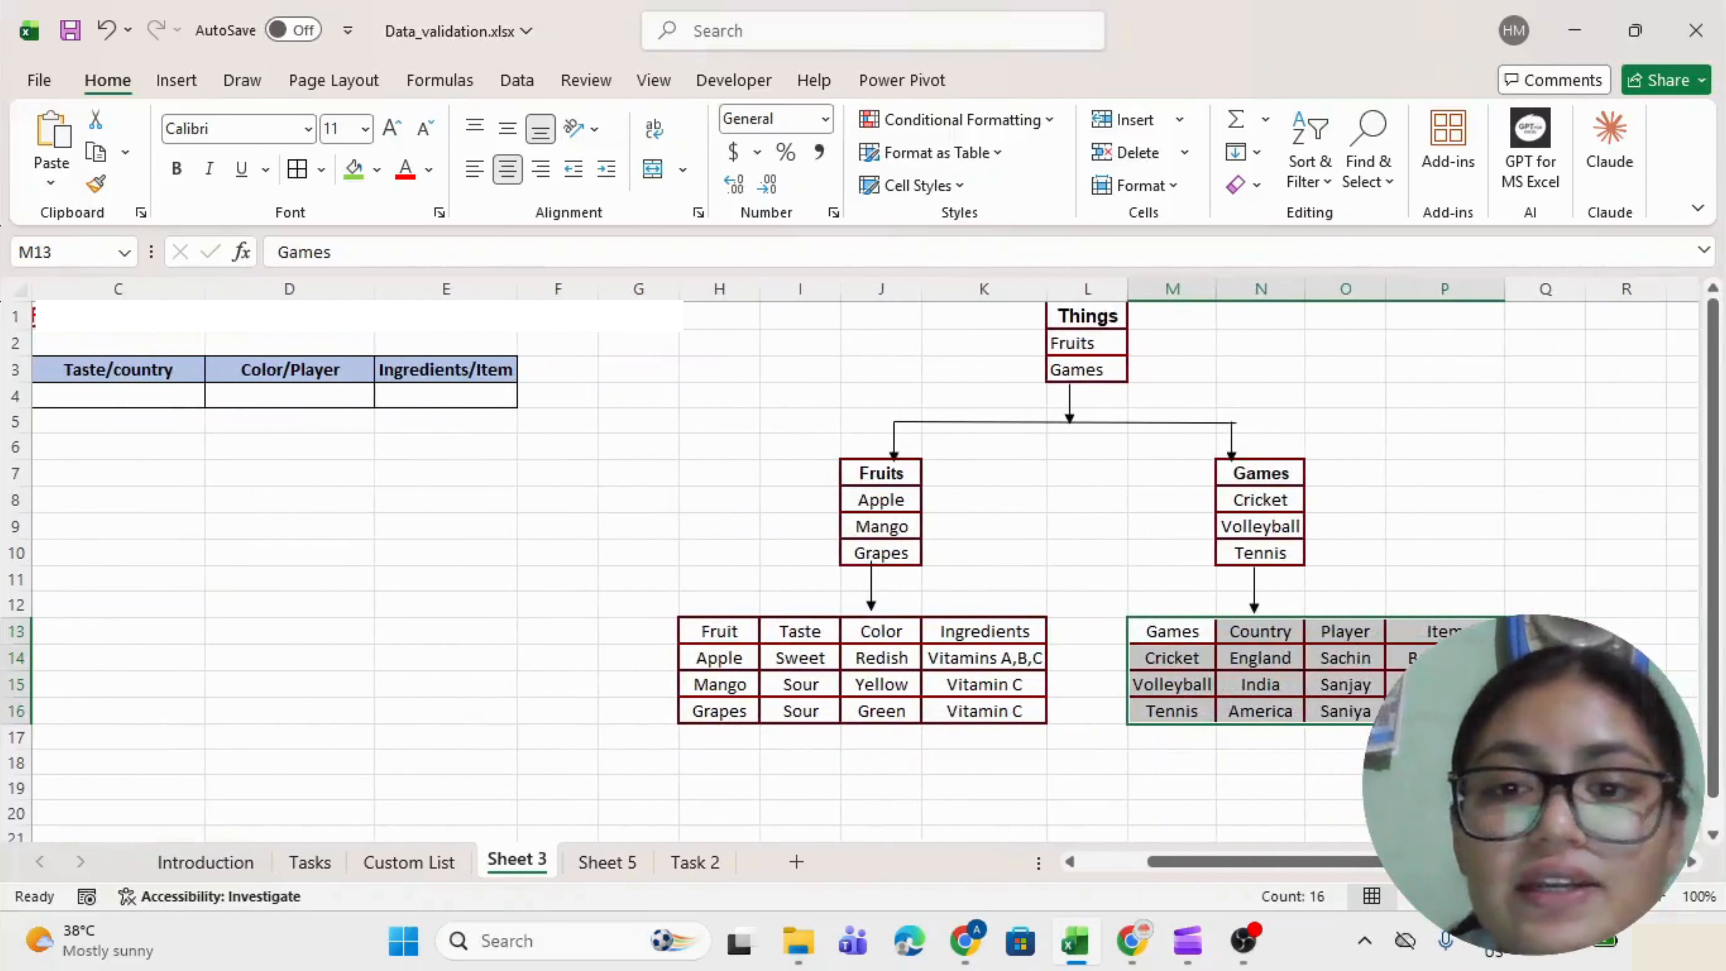
pyautogui.click(1164, 653)
pyautogui.click(1240, 652)
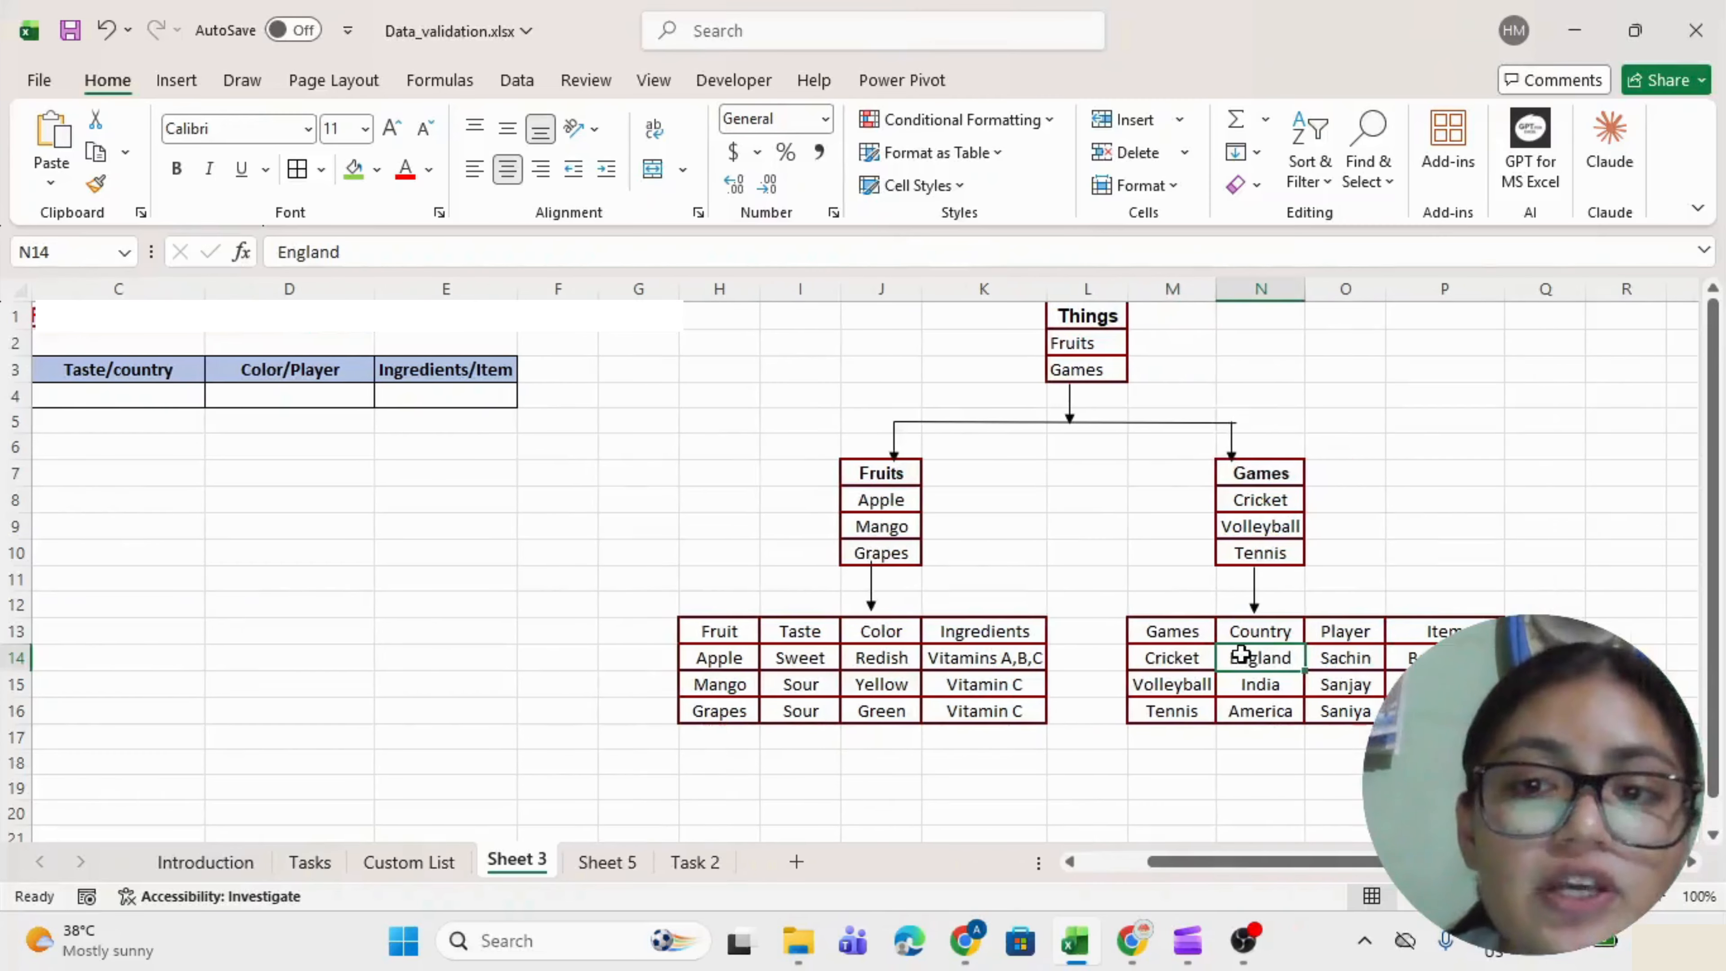
pyautogui.click(1367, 654)
pyautogui.click(1421, 658)
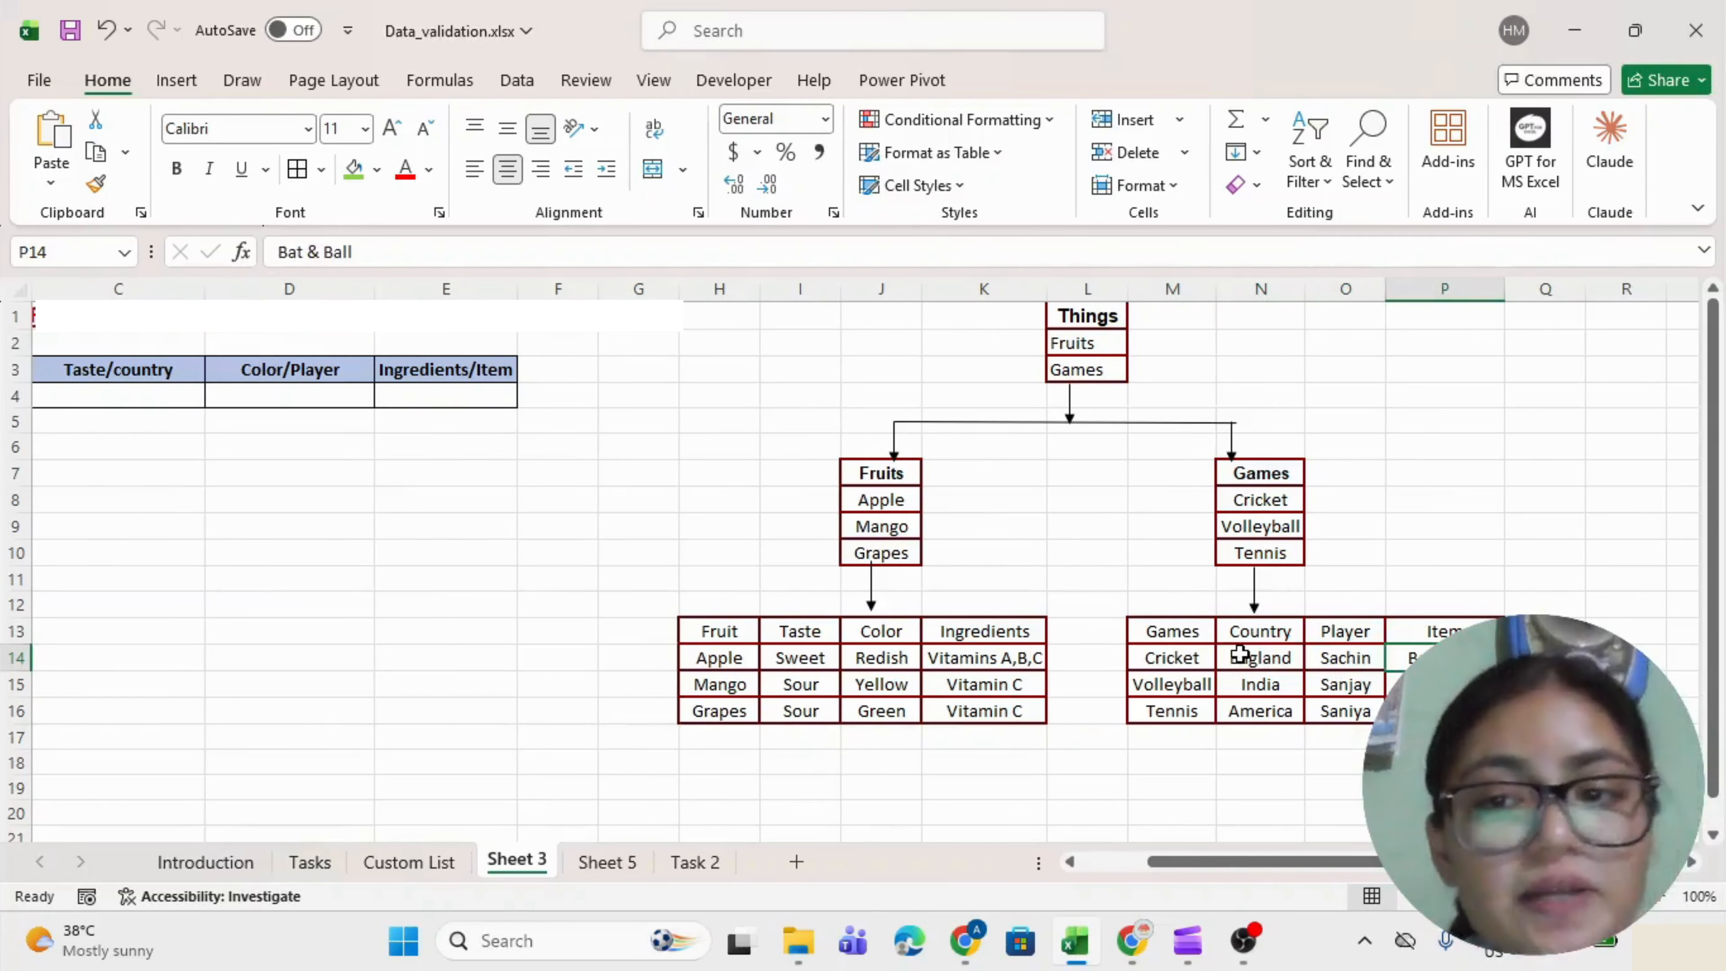
pyautogui.hscroll(-4, 1240, 653)
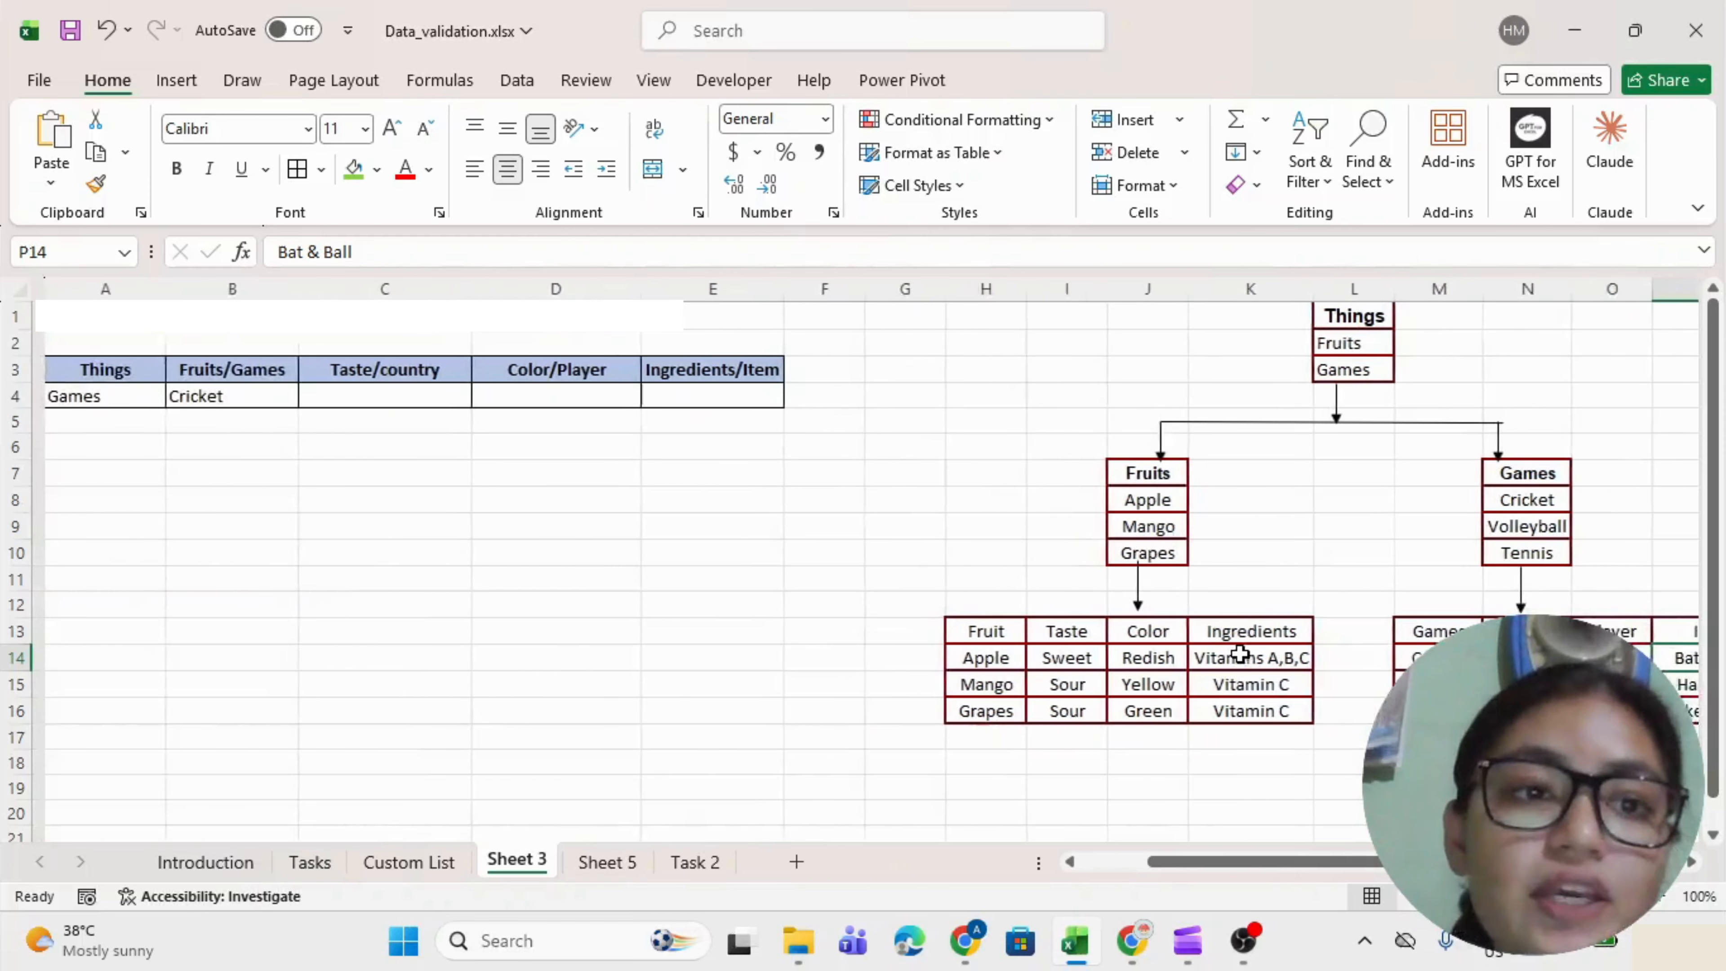
pyautogui.moveTo(396, 396); pyautogui.dragTo(667, 392)
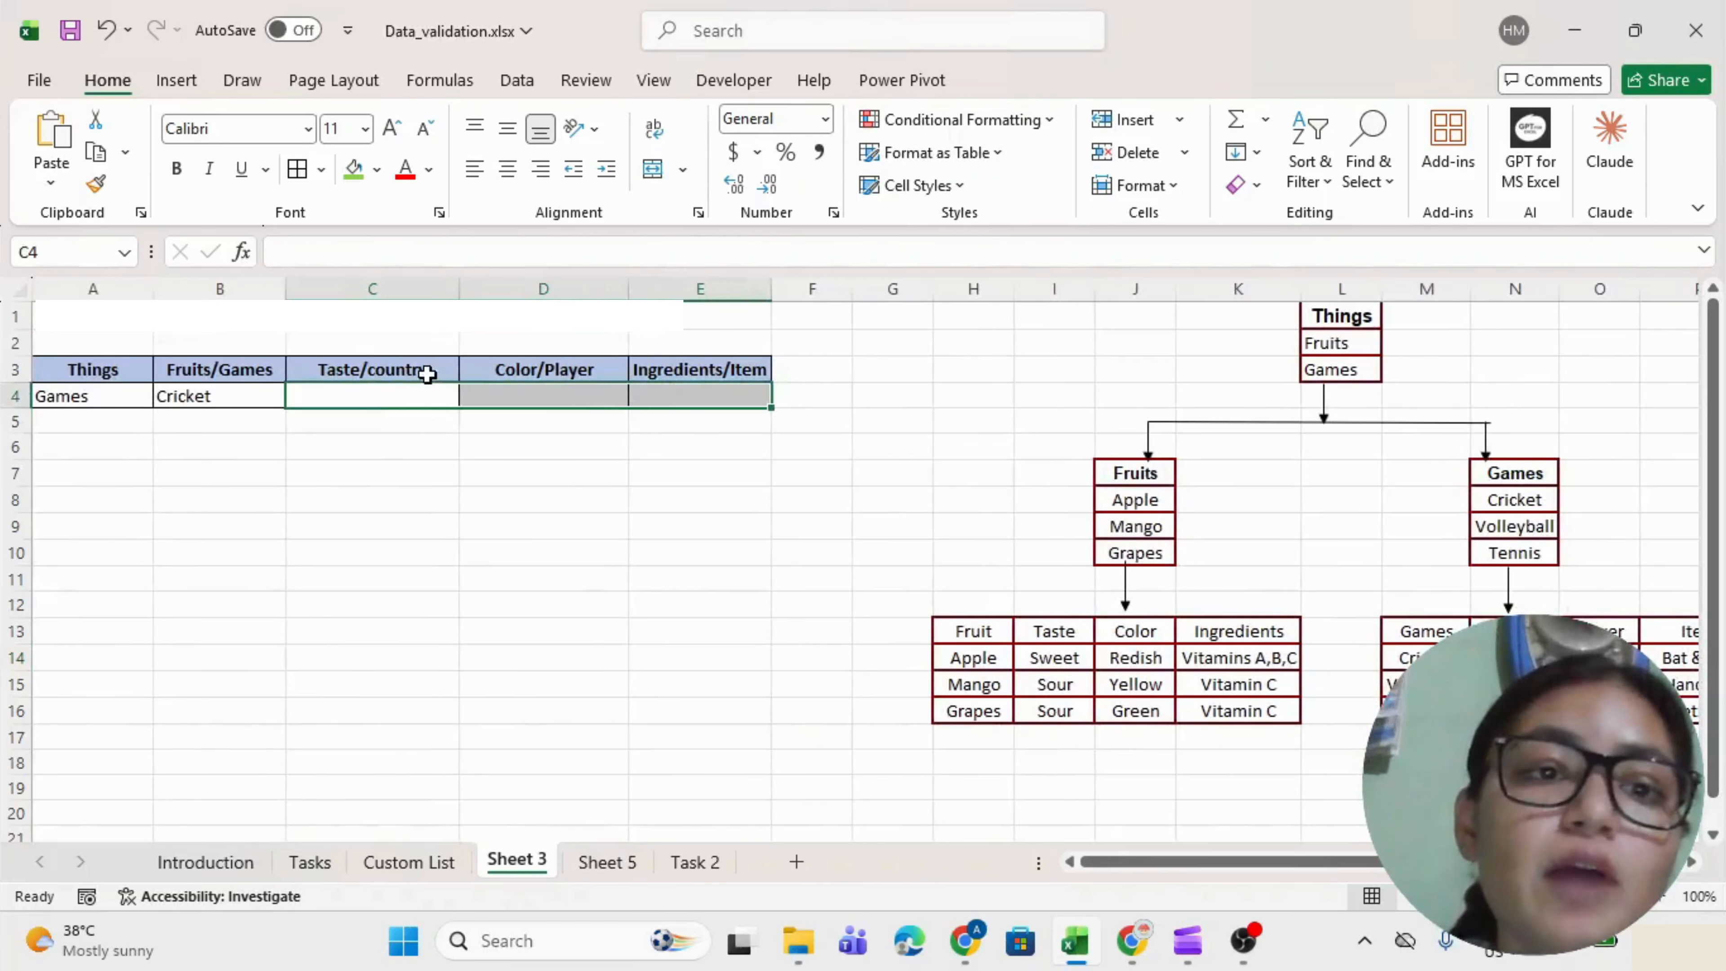
pyautogui.click(400, 396)
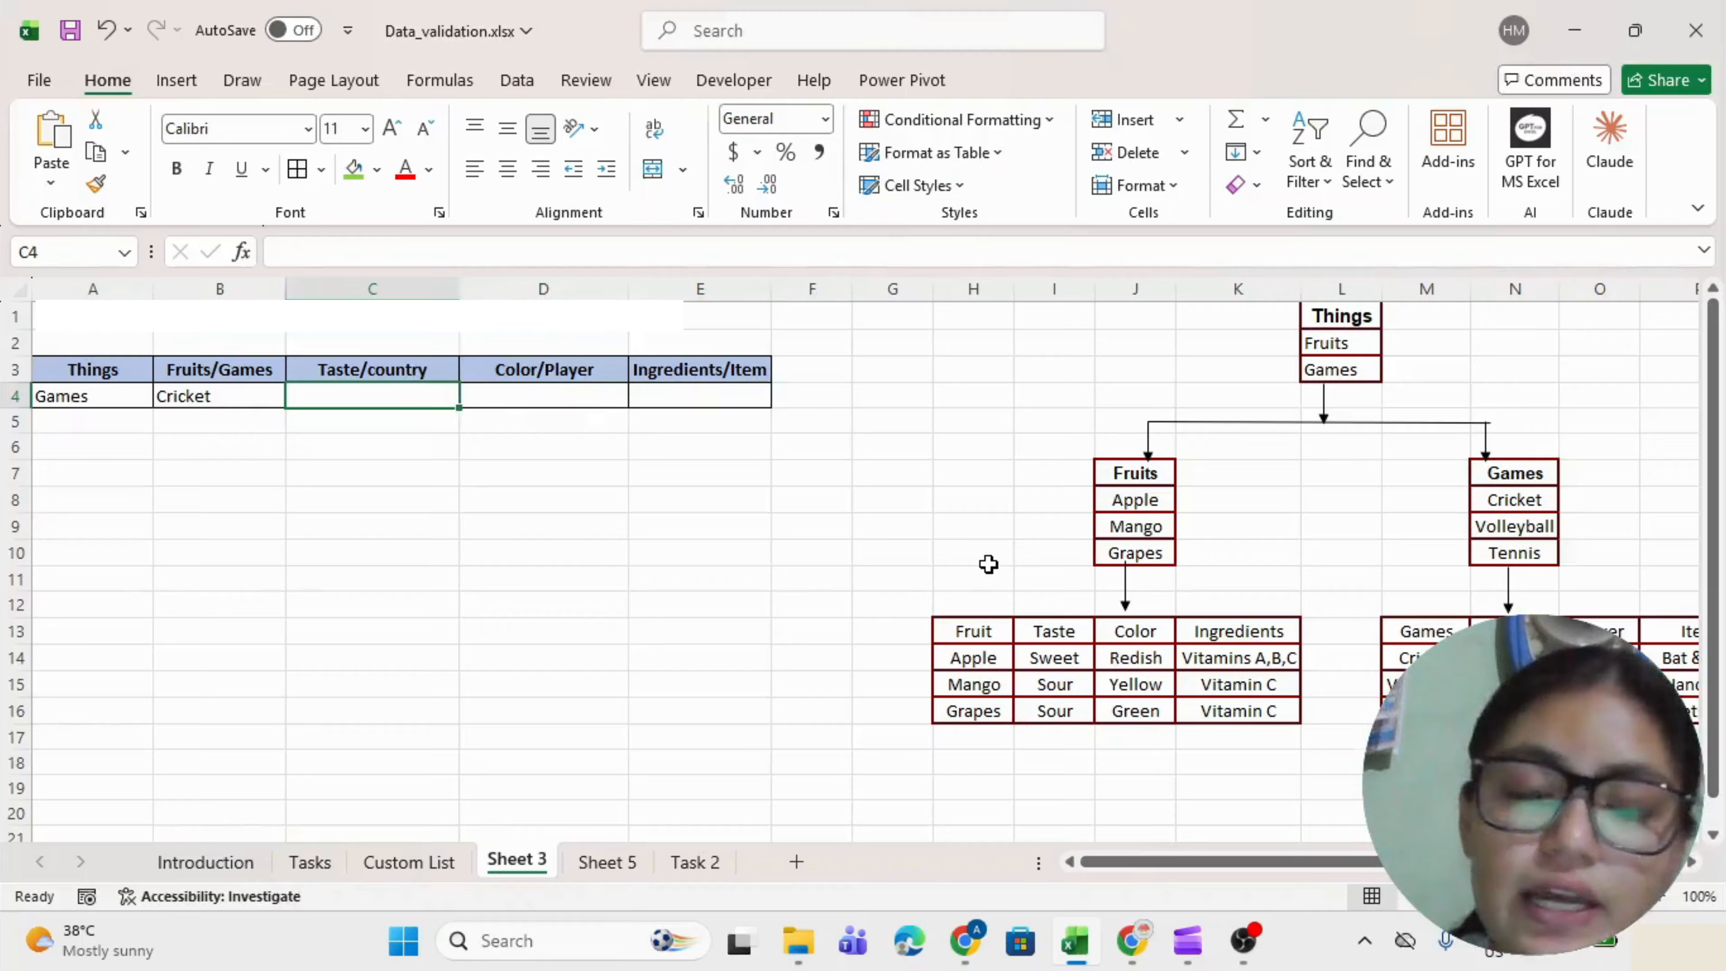
# In C4, begin =VLOOKUP($B$4,$M$13:$P$16, with absolute lookup value and Games table.
pyautogui.write('=vl')
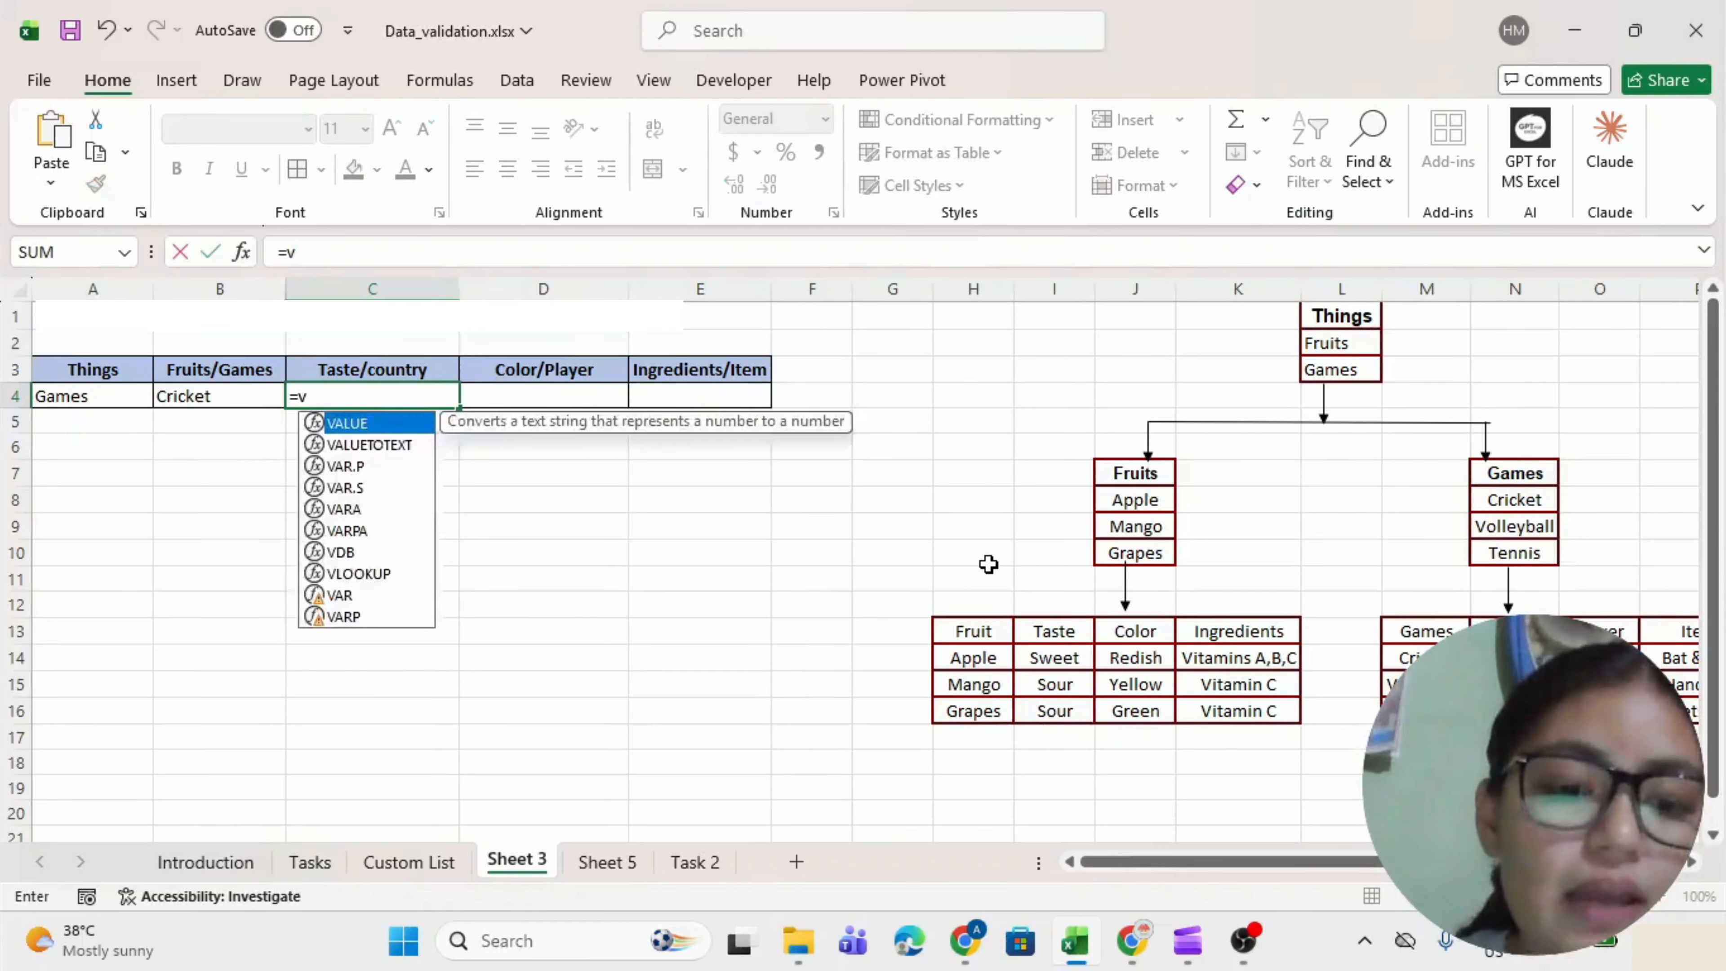
pyautogui.press('Tab')
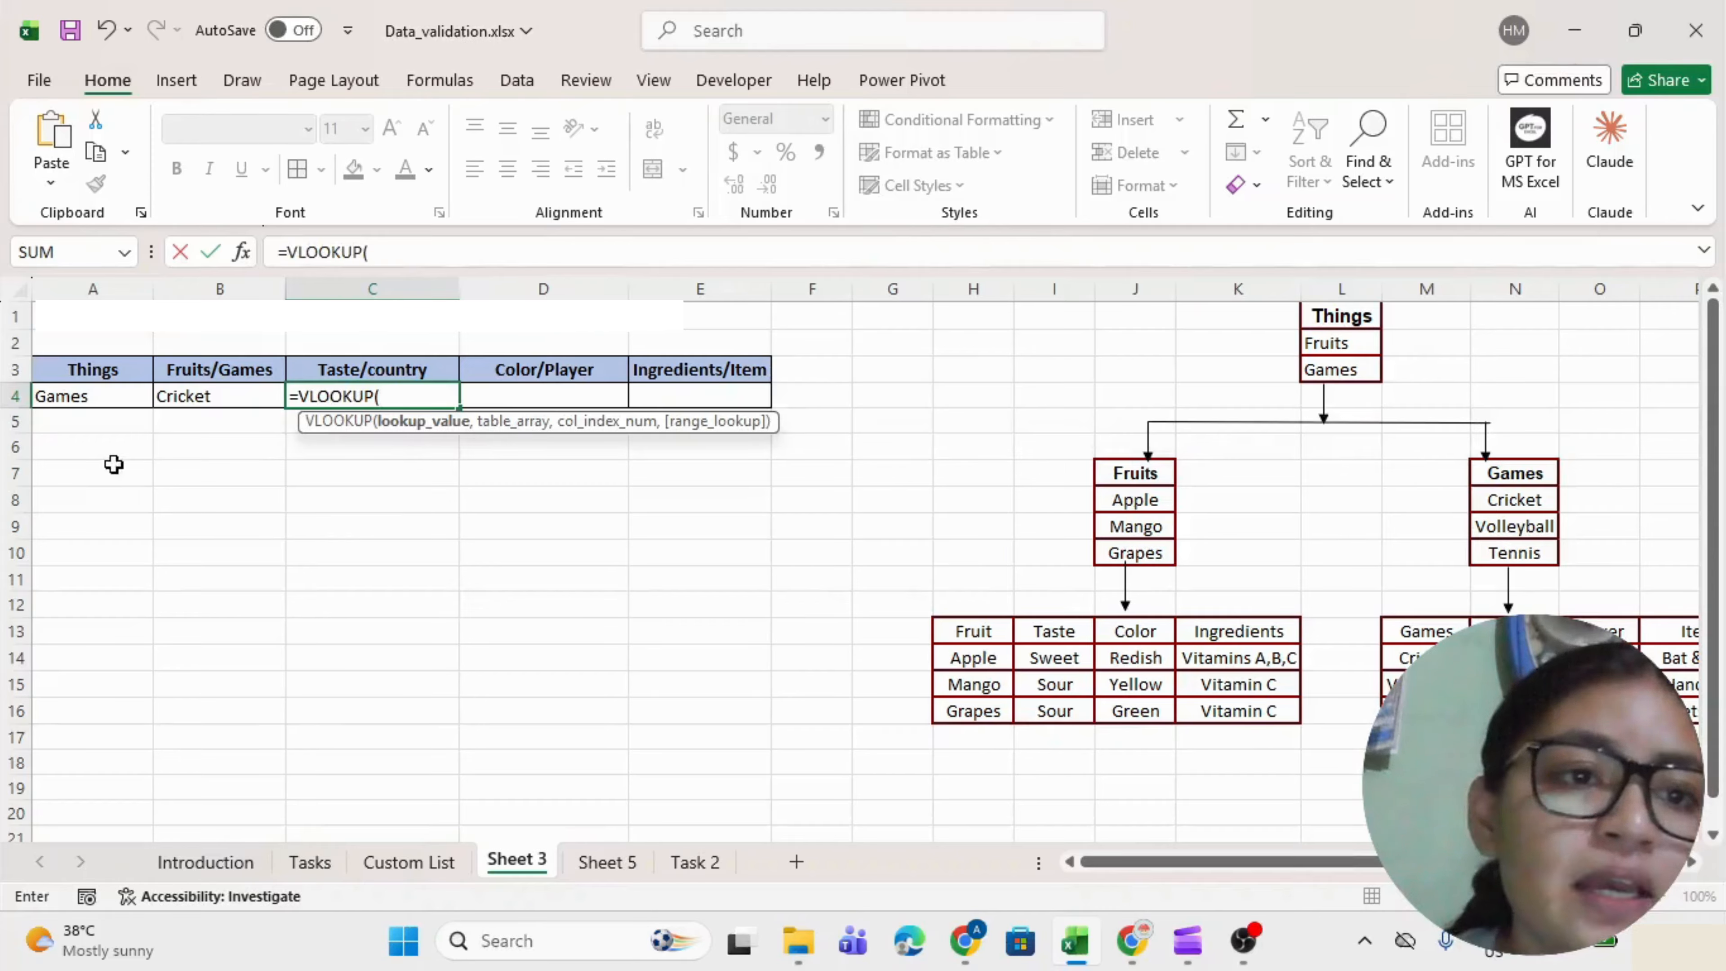
pyautogui.click(199, 391)
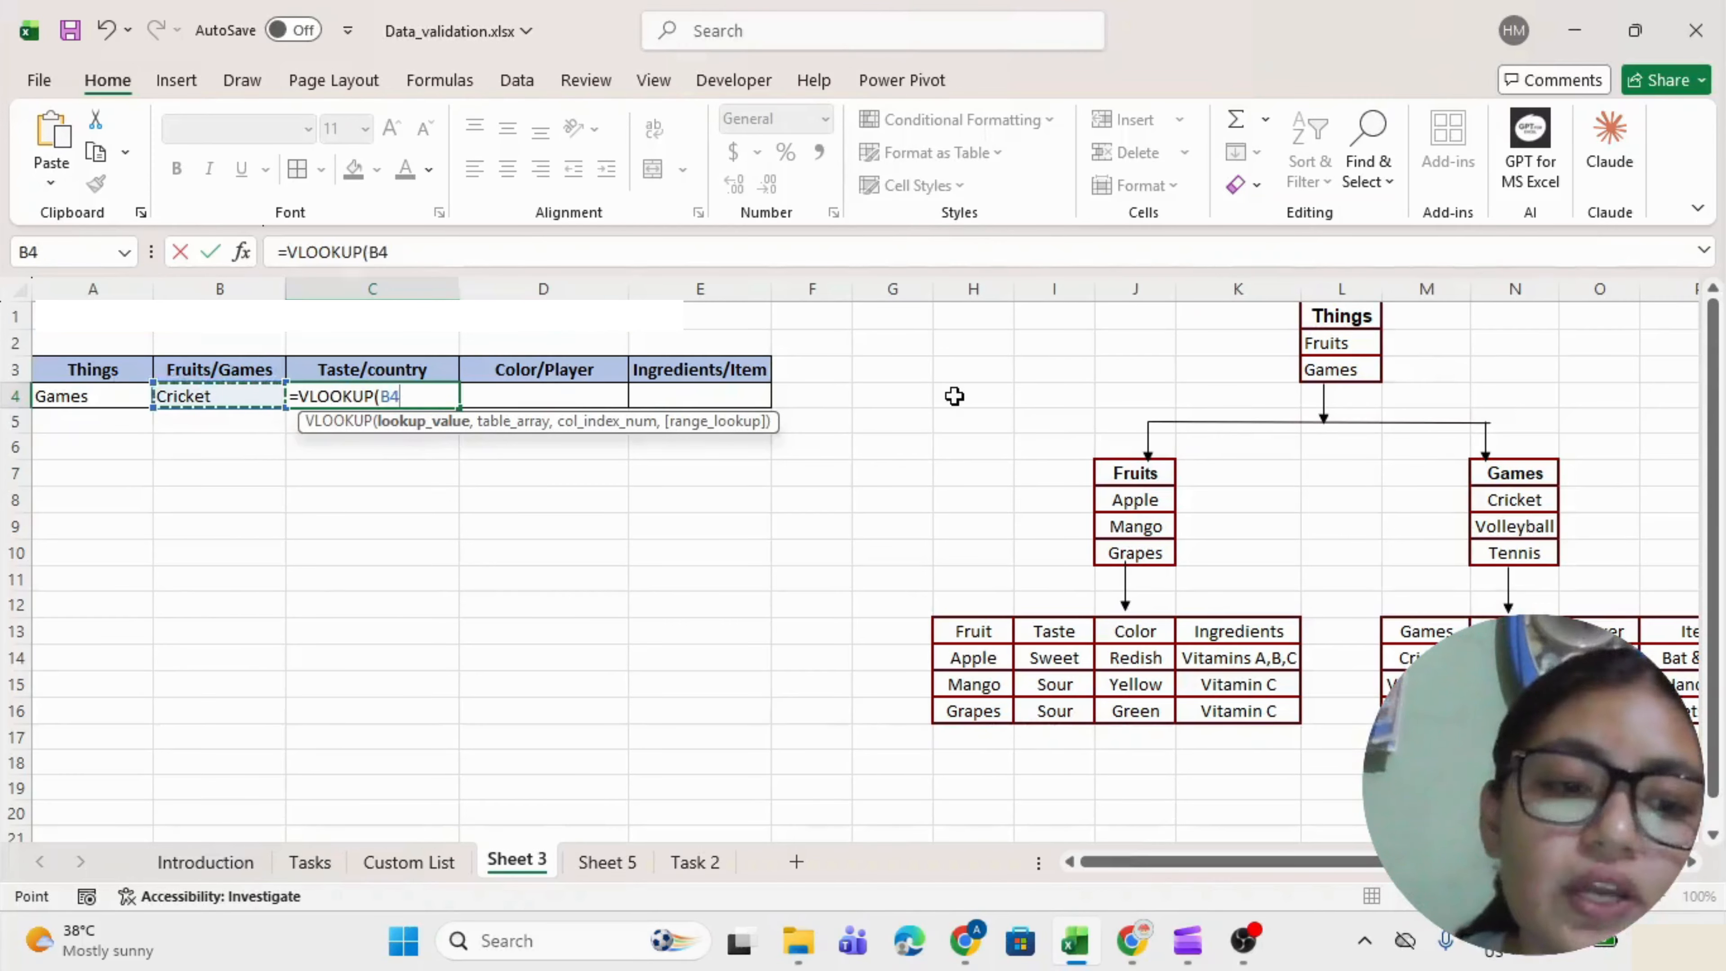
pyautogui.press('F4')
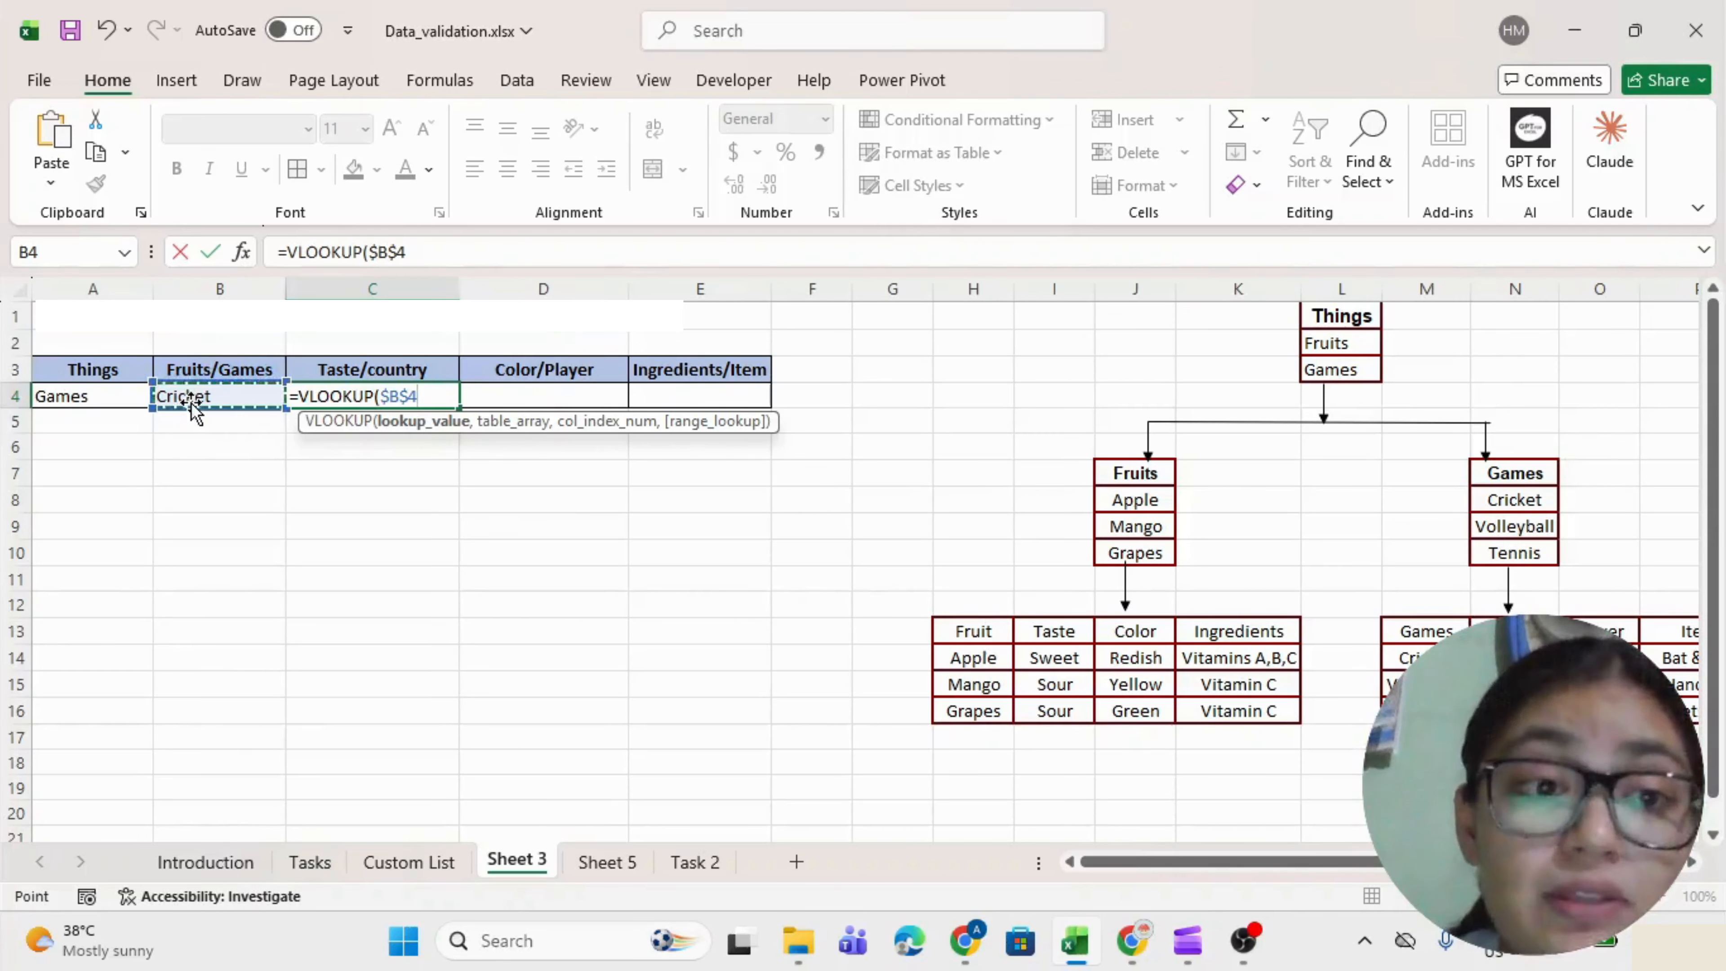
pyautogui.write(',')
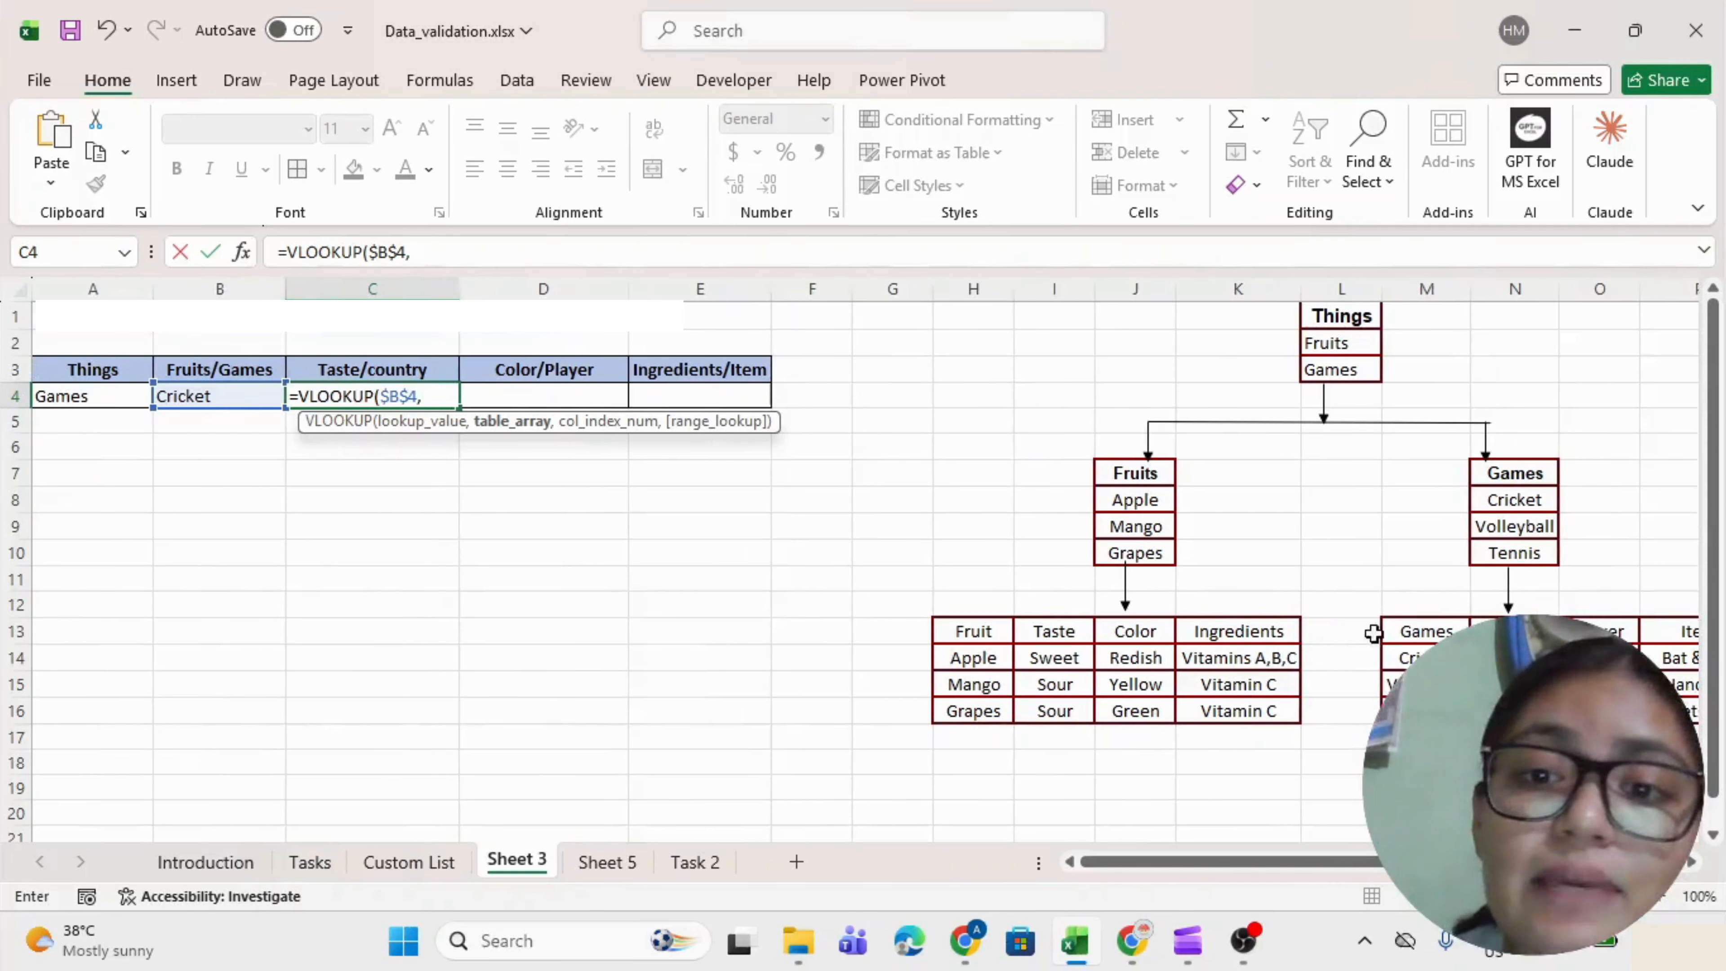
pyautogui.click(1414, 632)
pyautogui.moveTo(1413, 632); pyautogui.dragTo(1696, 721)
pyautogui.hscroll(-3, 1697, 720)
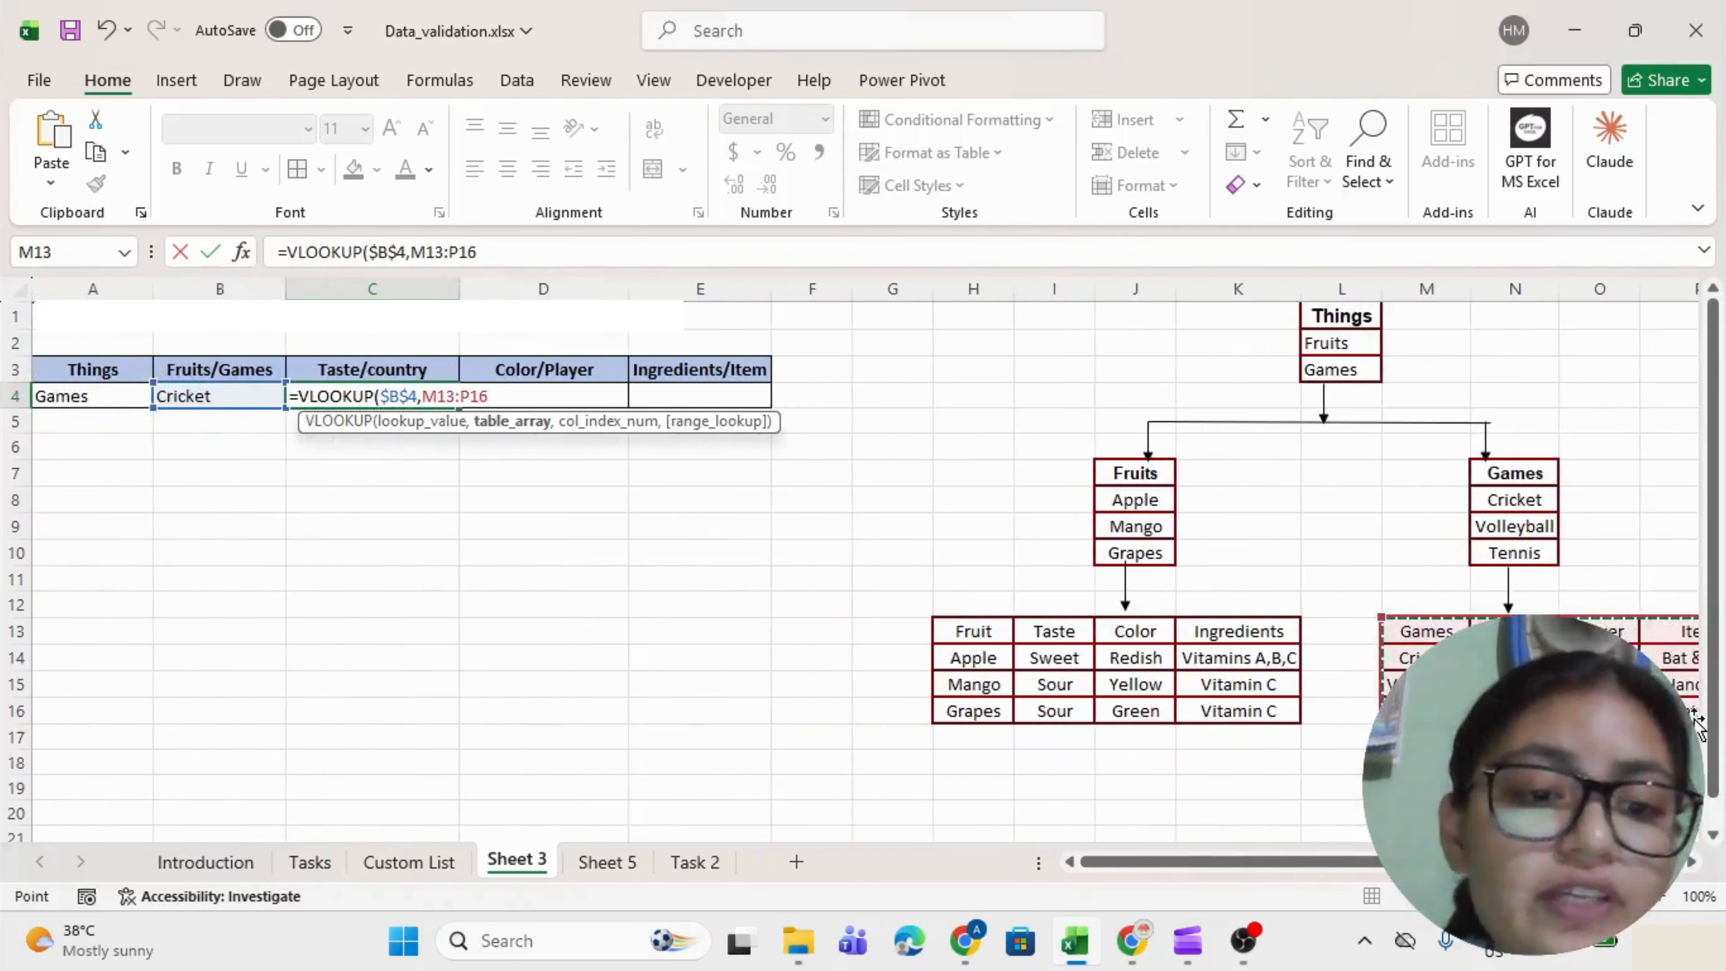
pyautogui.press('F4')
pyautogui.write(',')
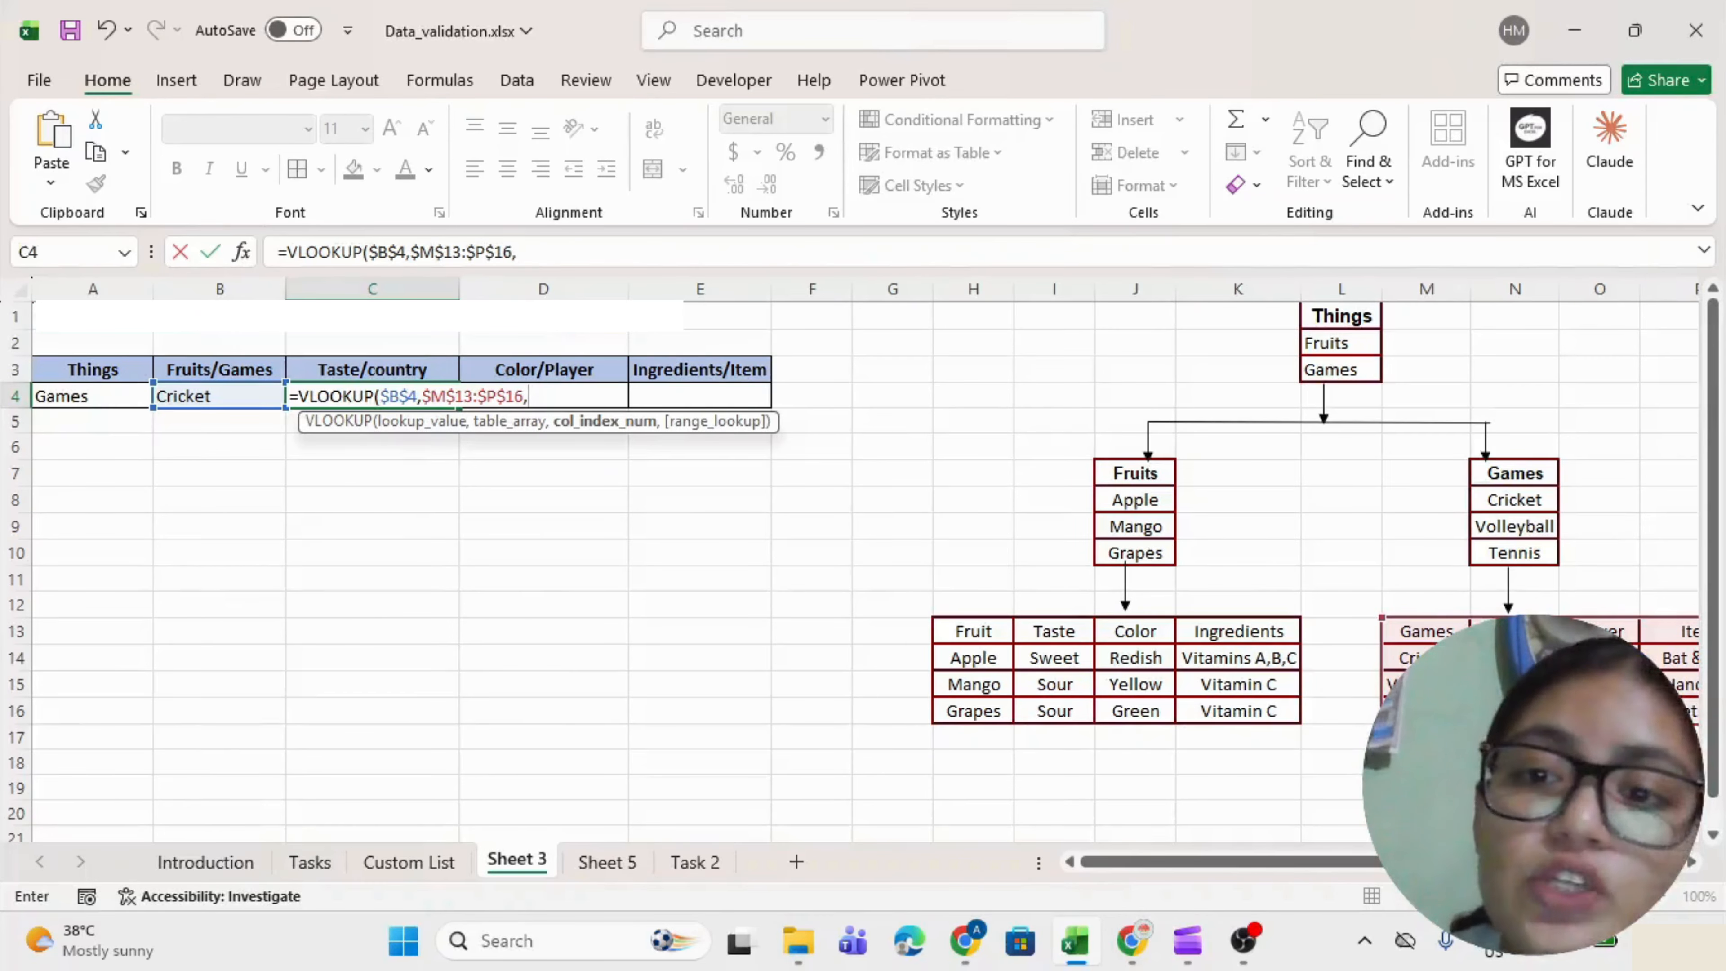
# Finish C4 as =VLOOKUP($B$4,$M$13:$P$16,COLUMNS($B$8:C8),FALSE), returning England.
pyautogui.hscroll(2, 1284, 639)
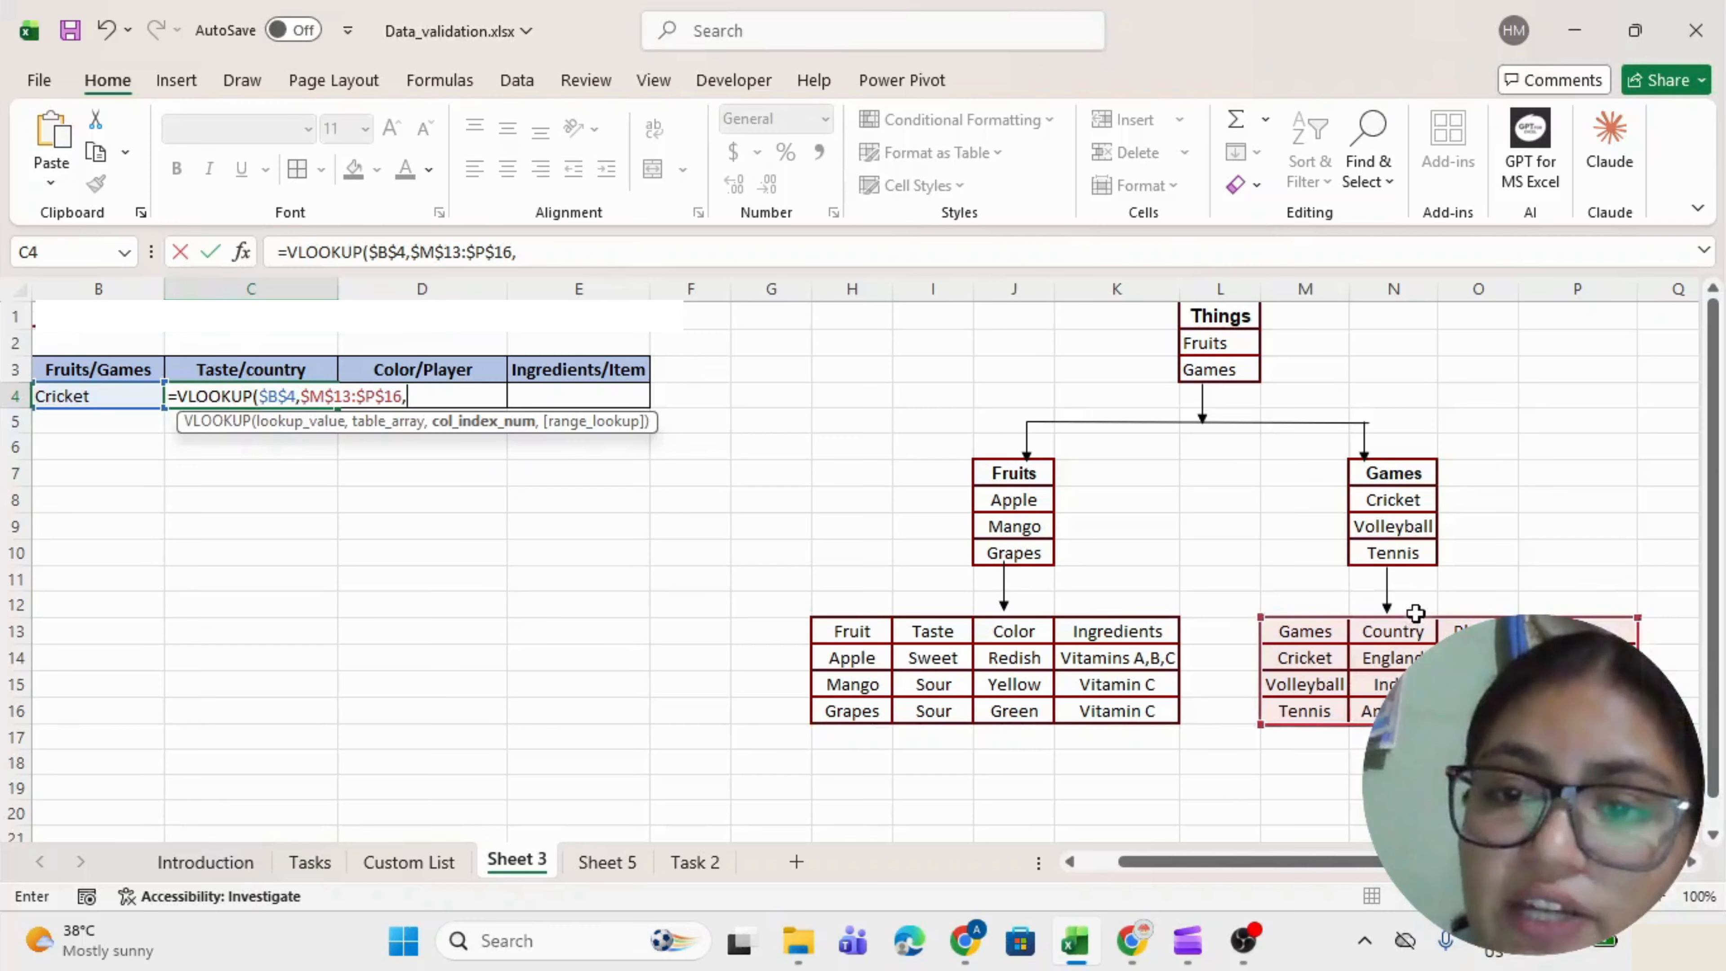
pyautogui.write('2')
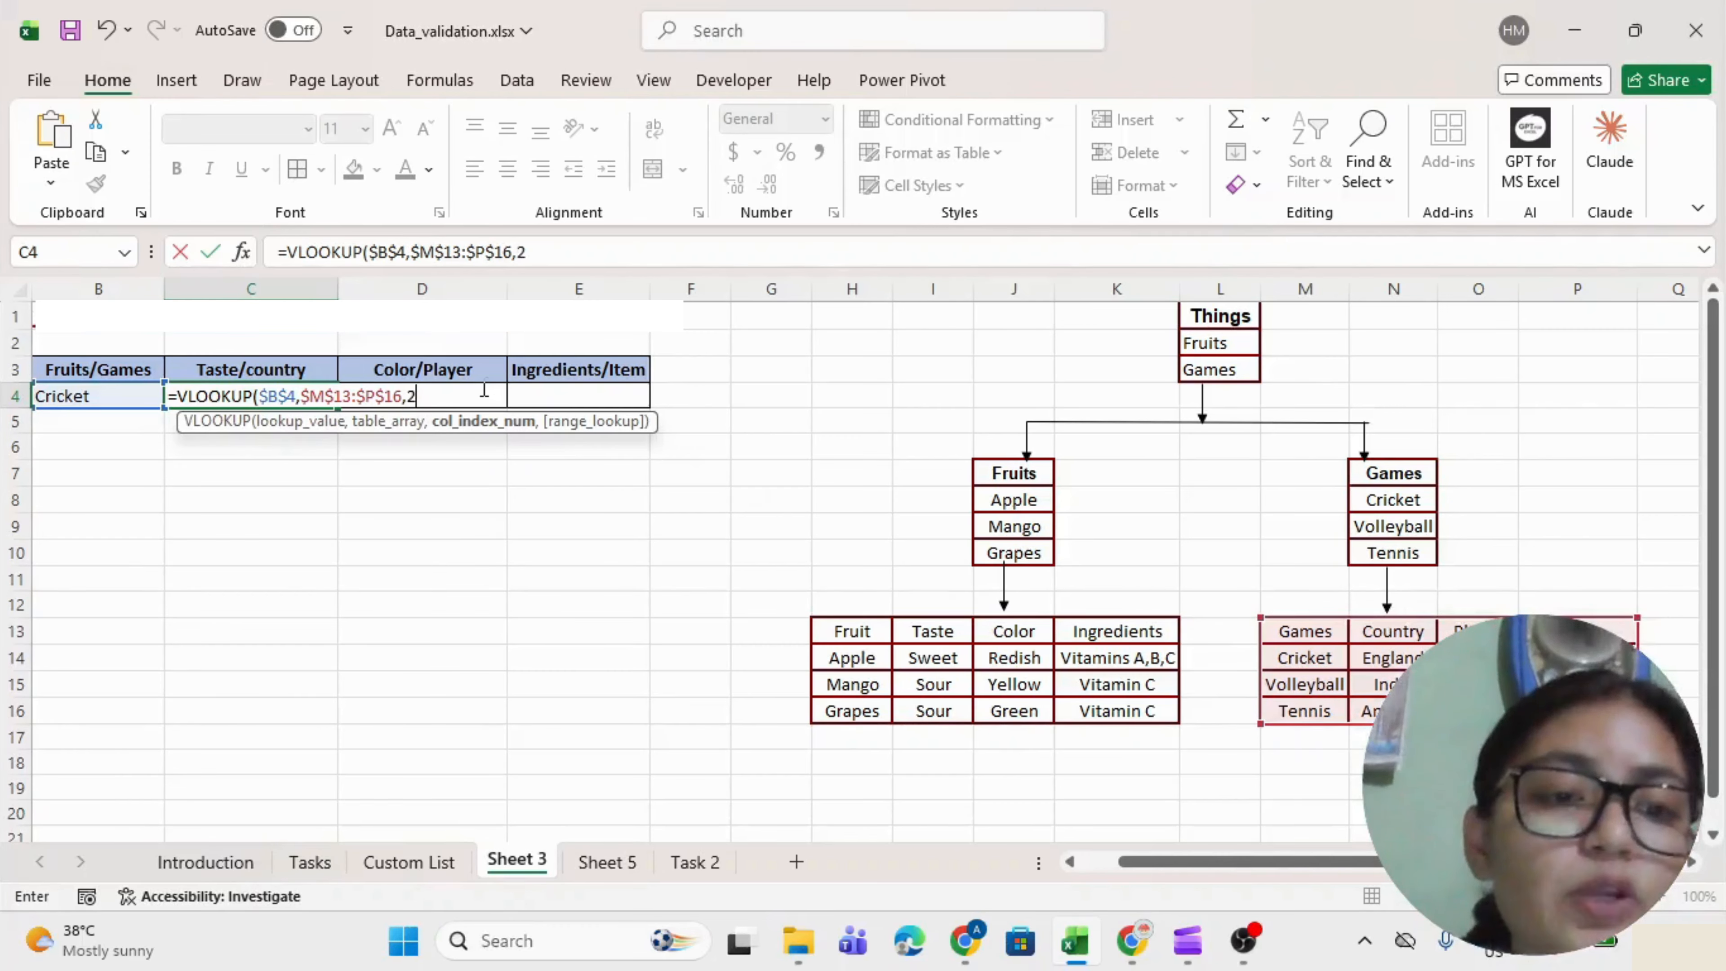
pyautogui.write('columns')
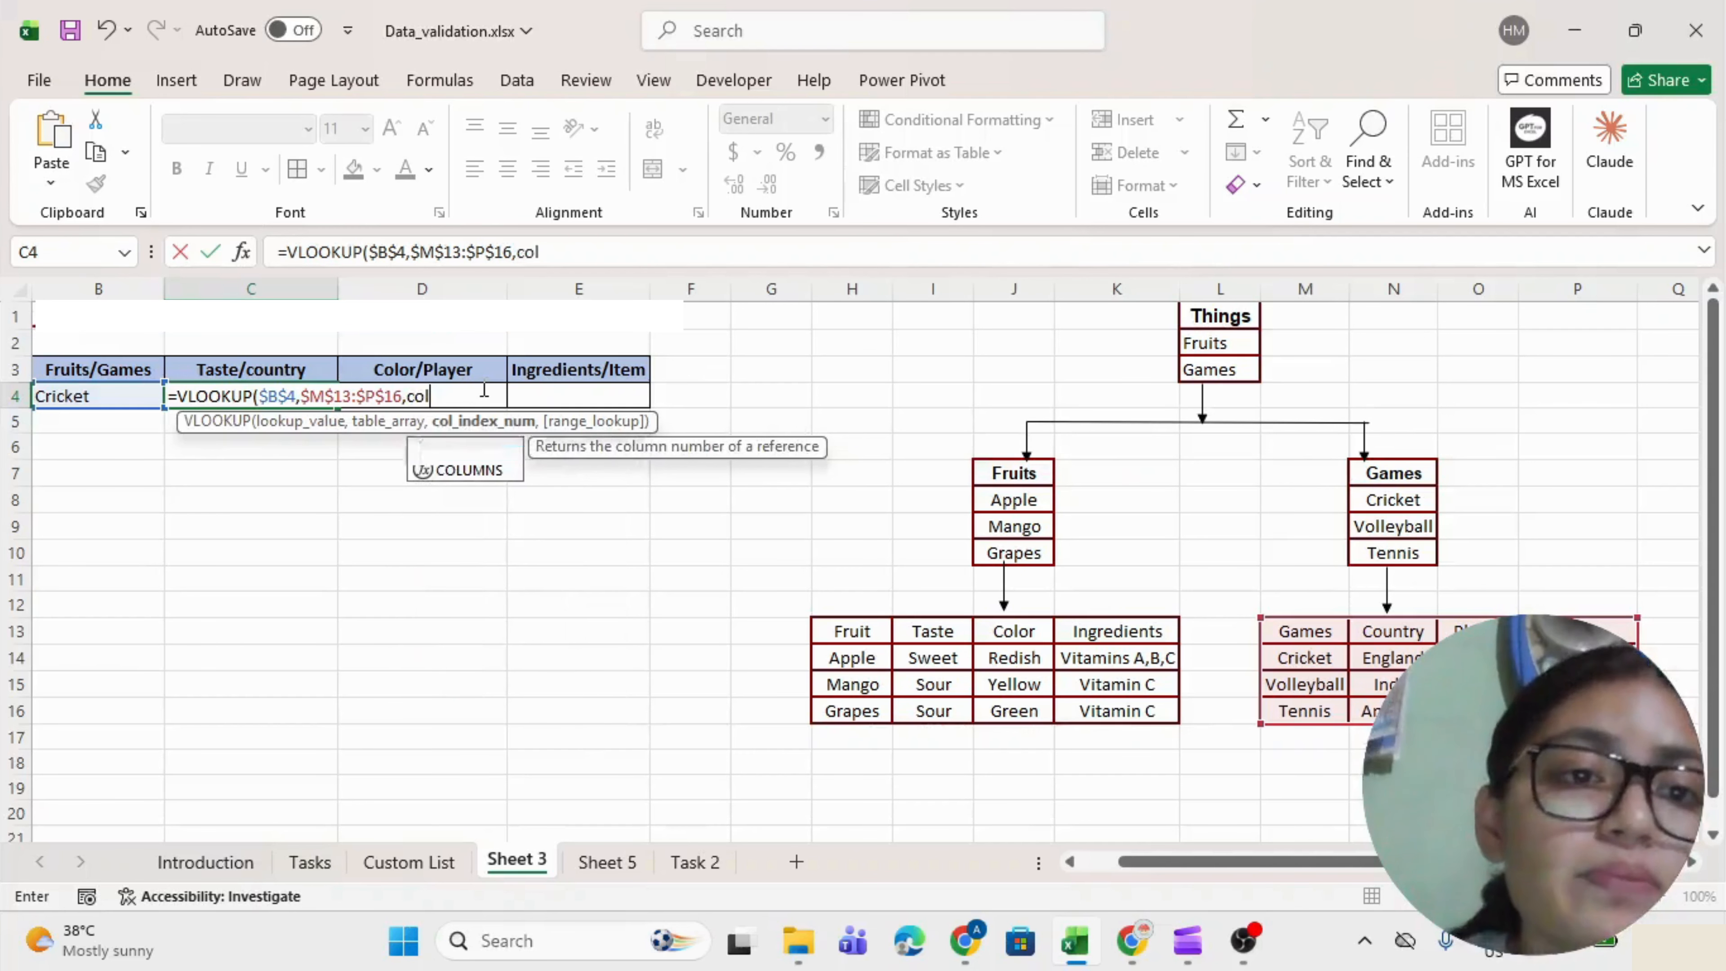
pyautogui.press('Tab')
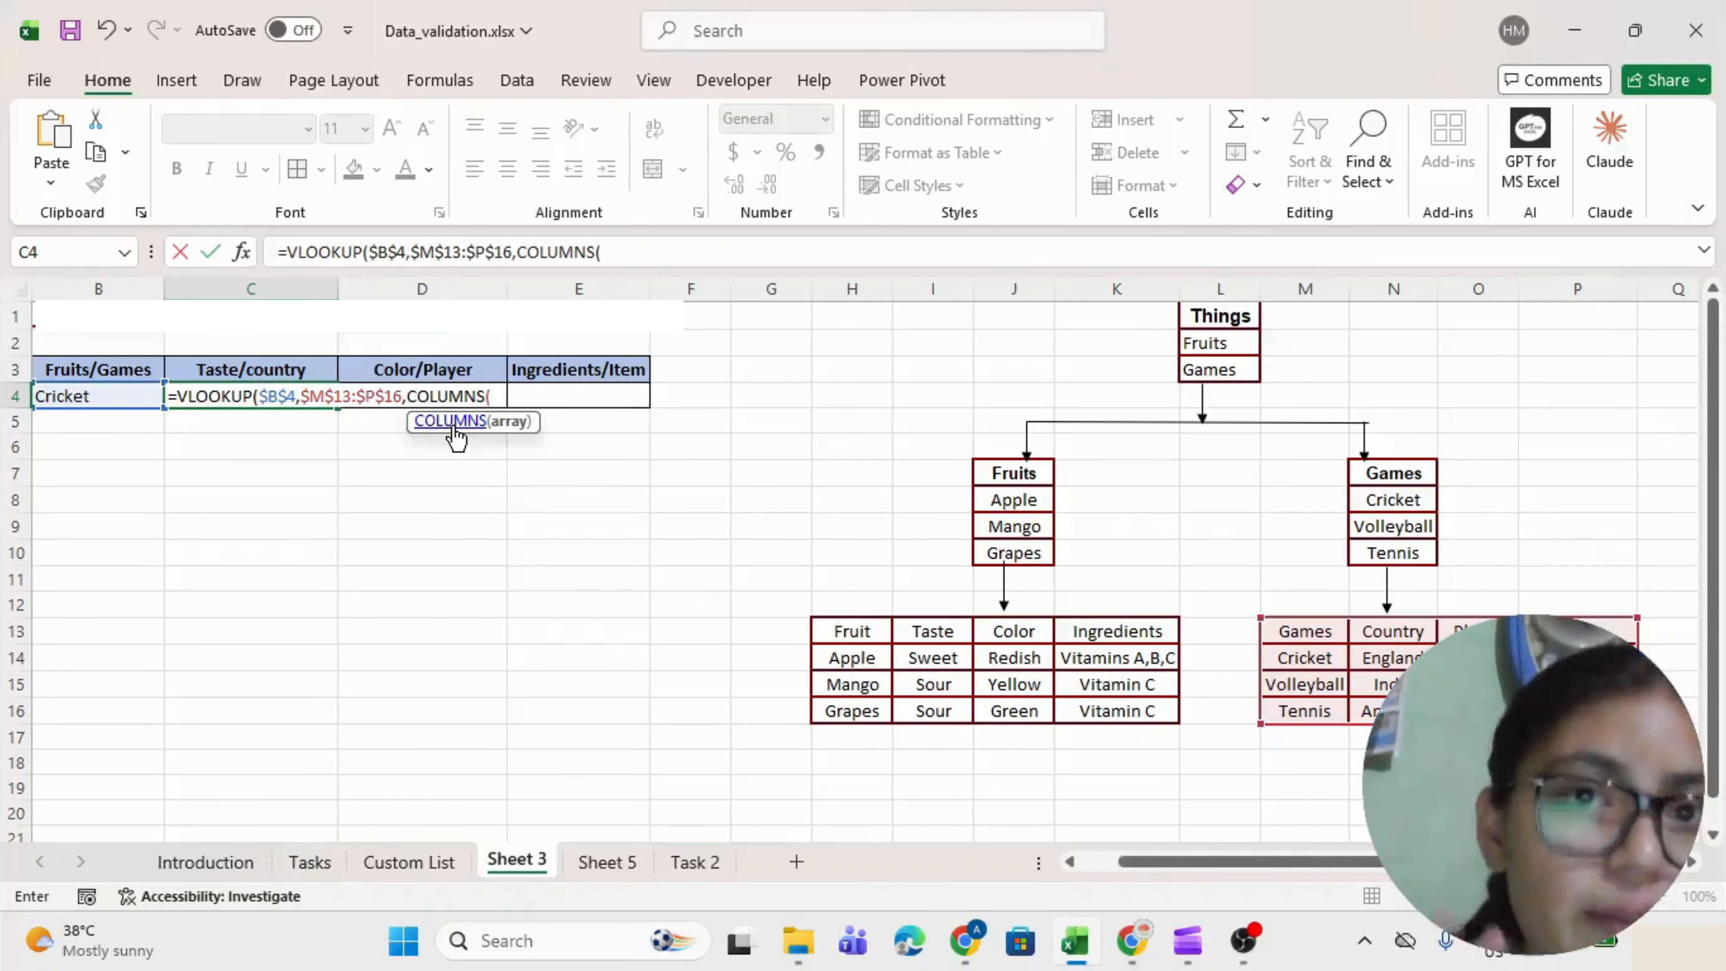
pyautogui.moveTo(112, 500); pyautogui.dragTo(171, 503)
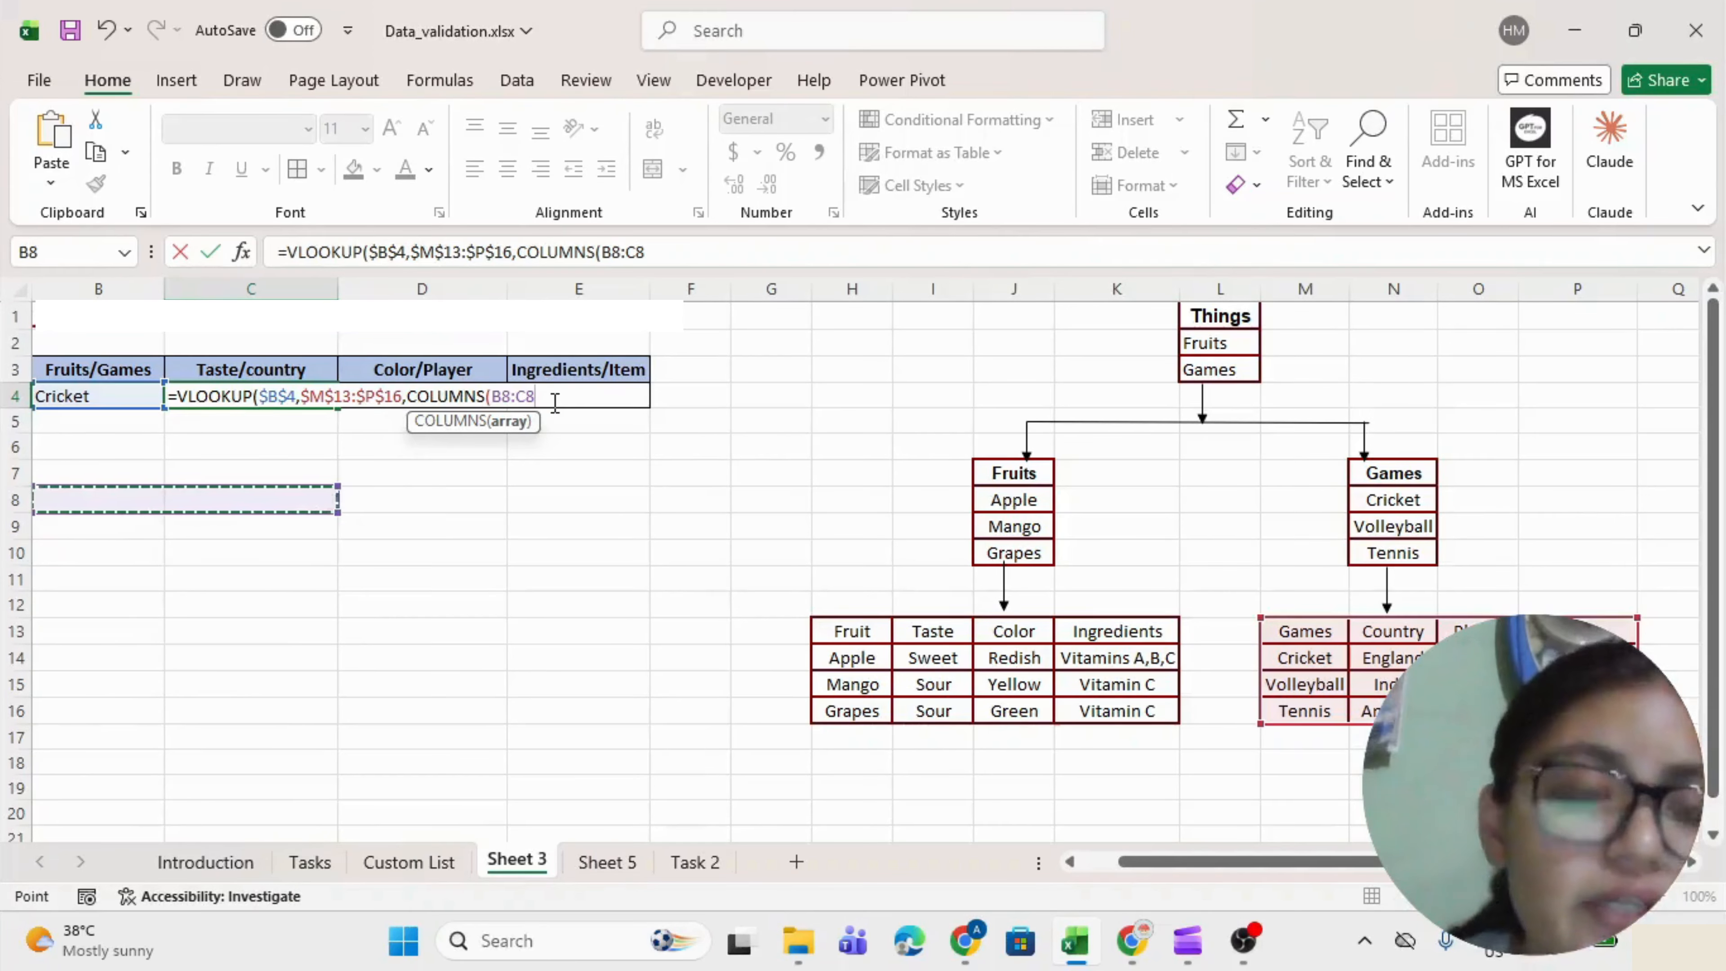
pyautogui.click(494, 397)
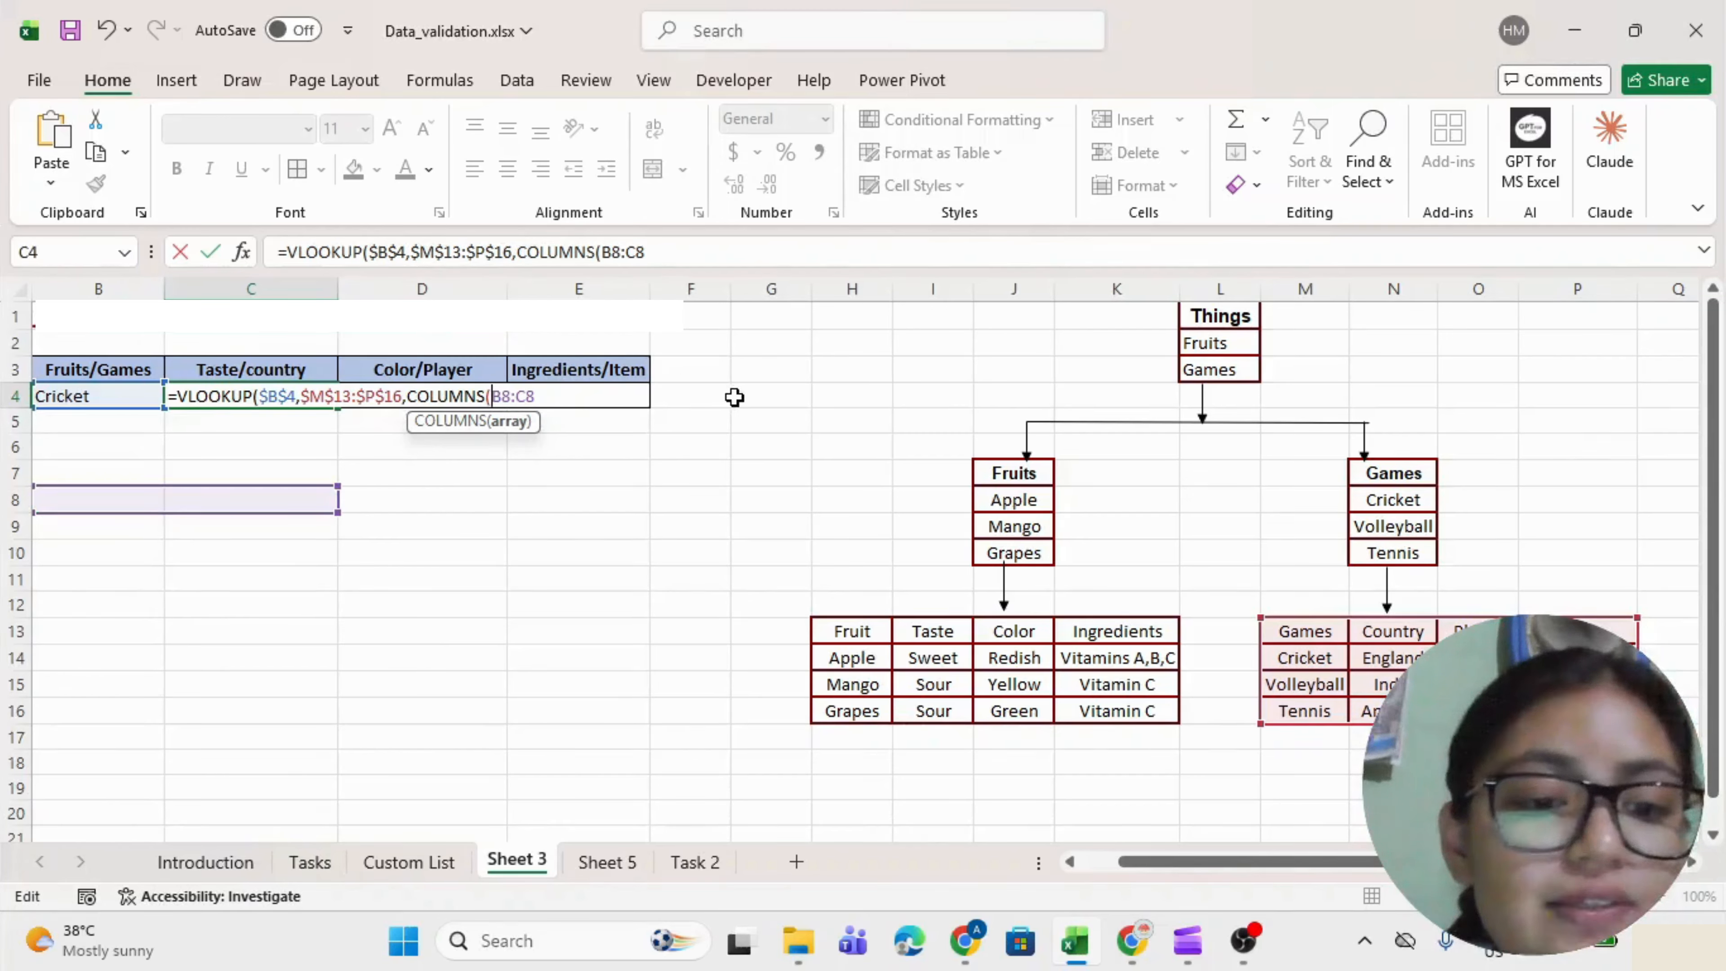
pyautogui.press('F4')
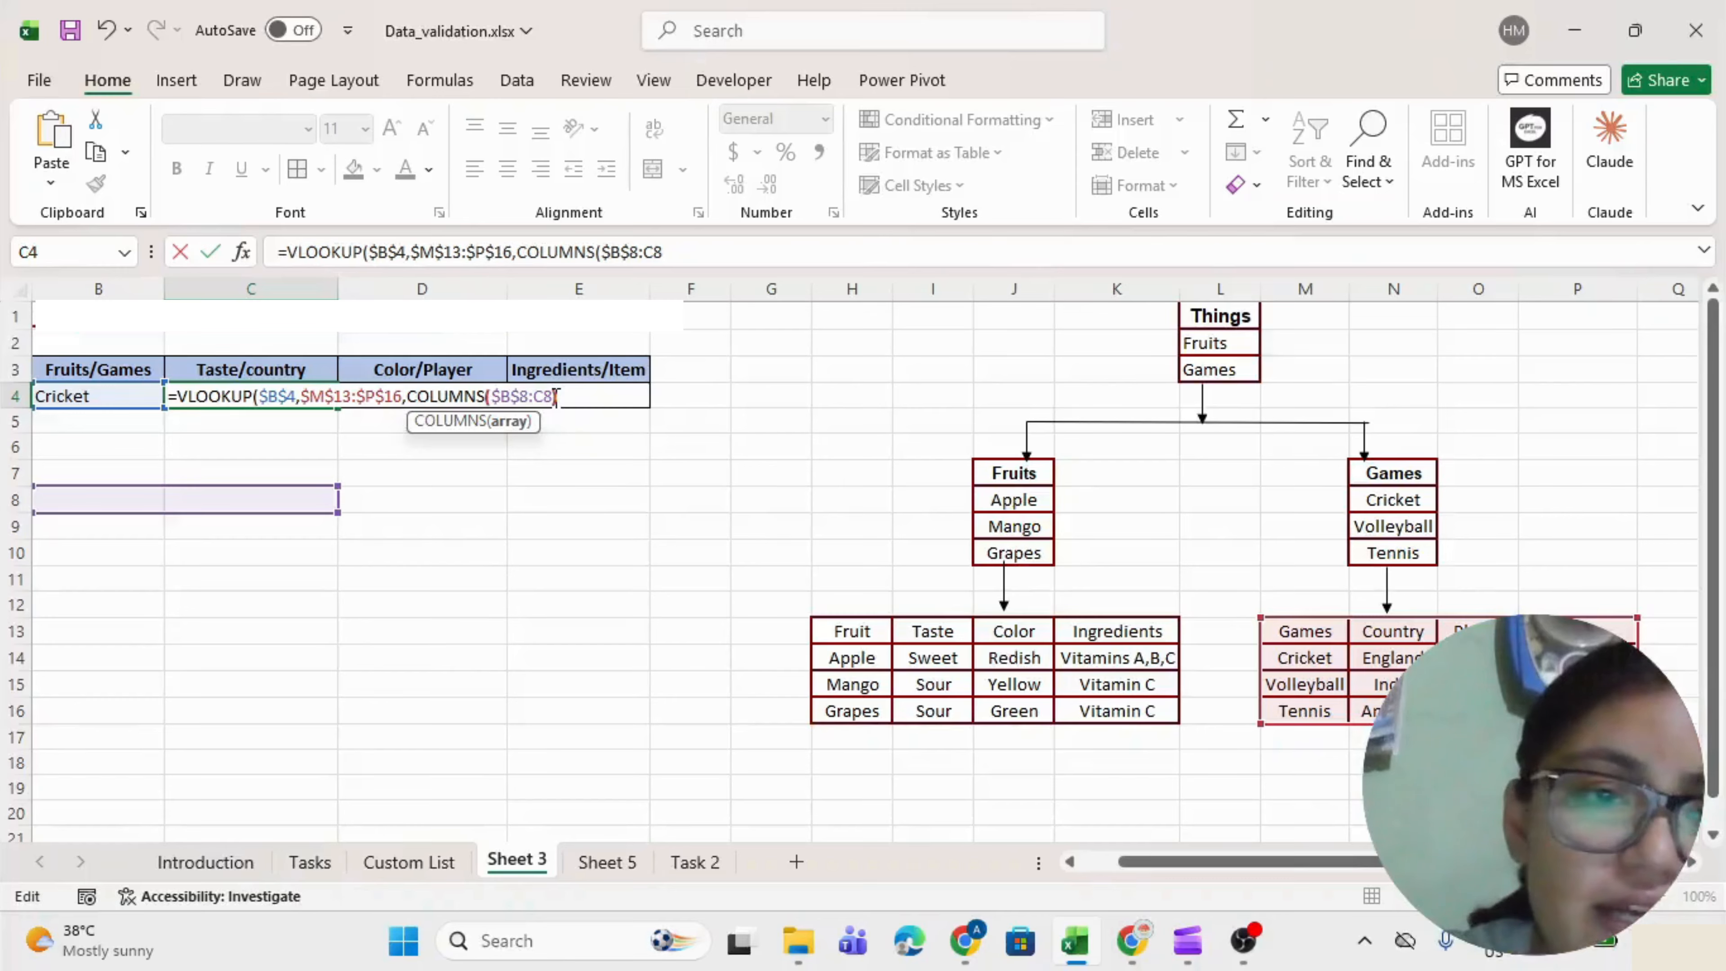
pyautogui.write('),')
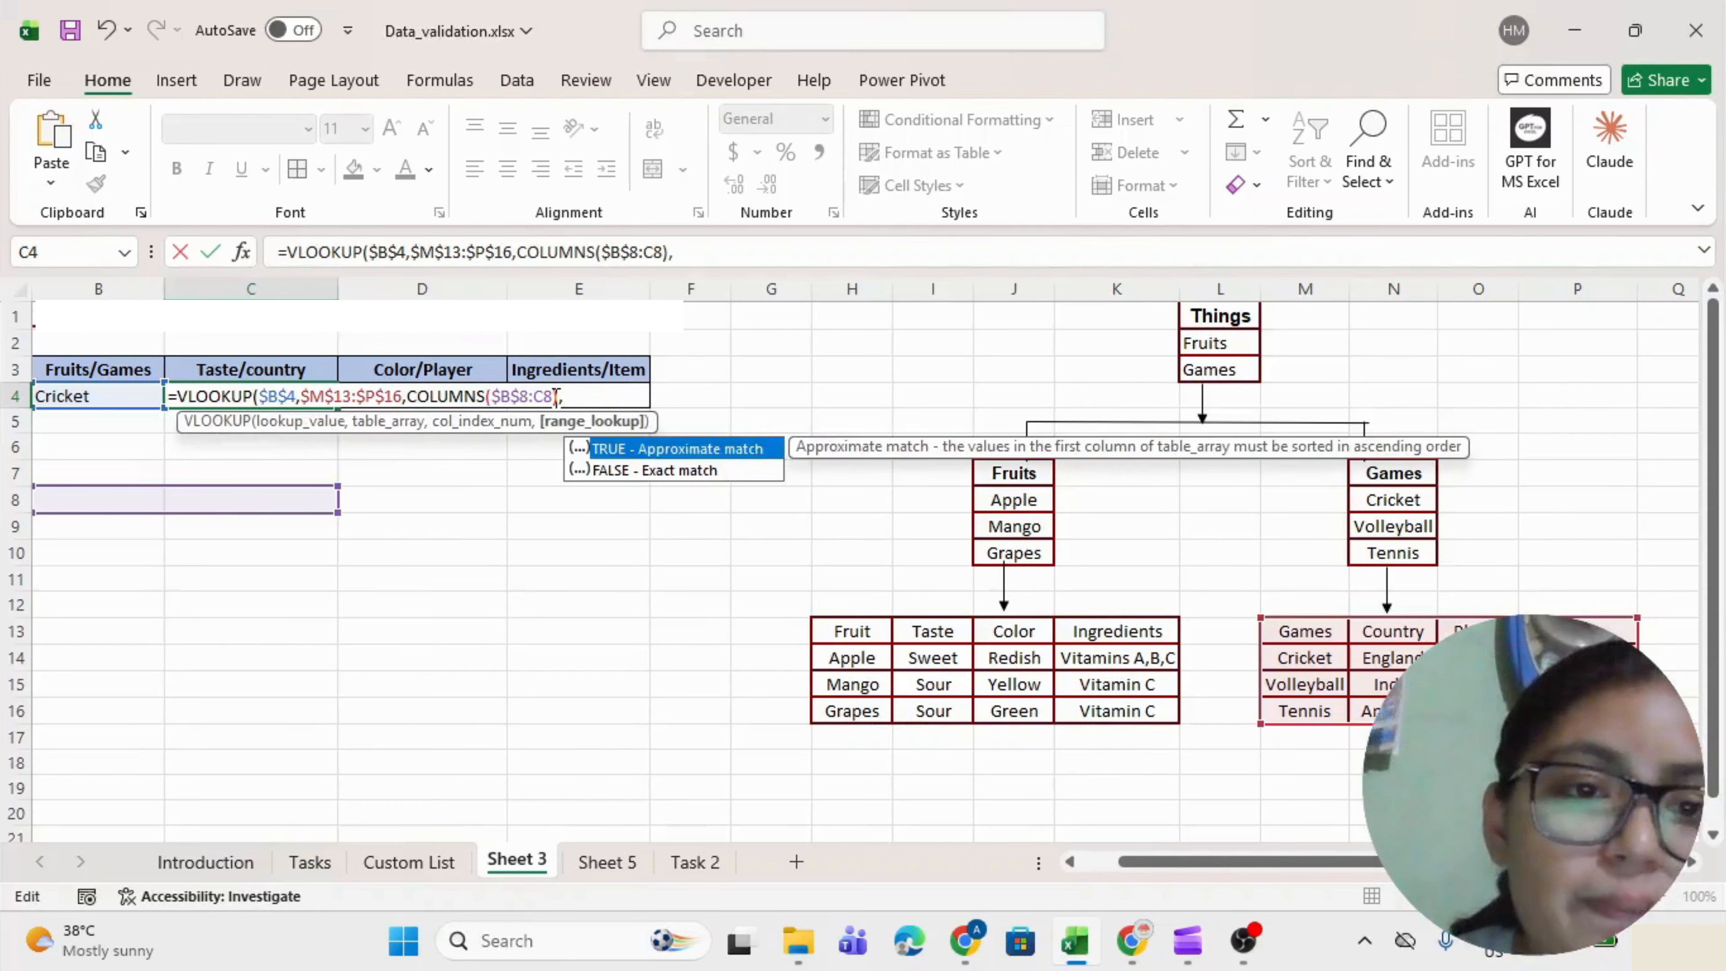
pyautogui.press('Down')
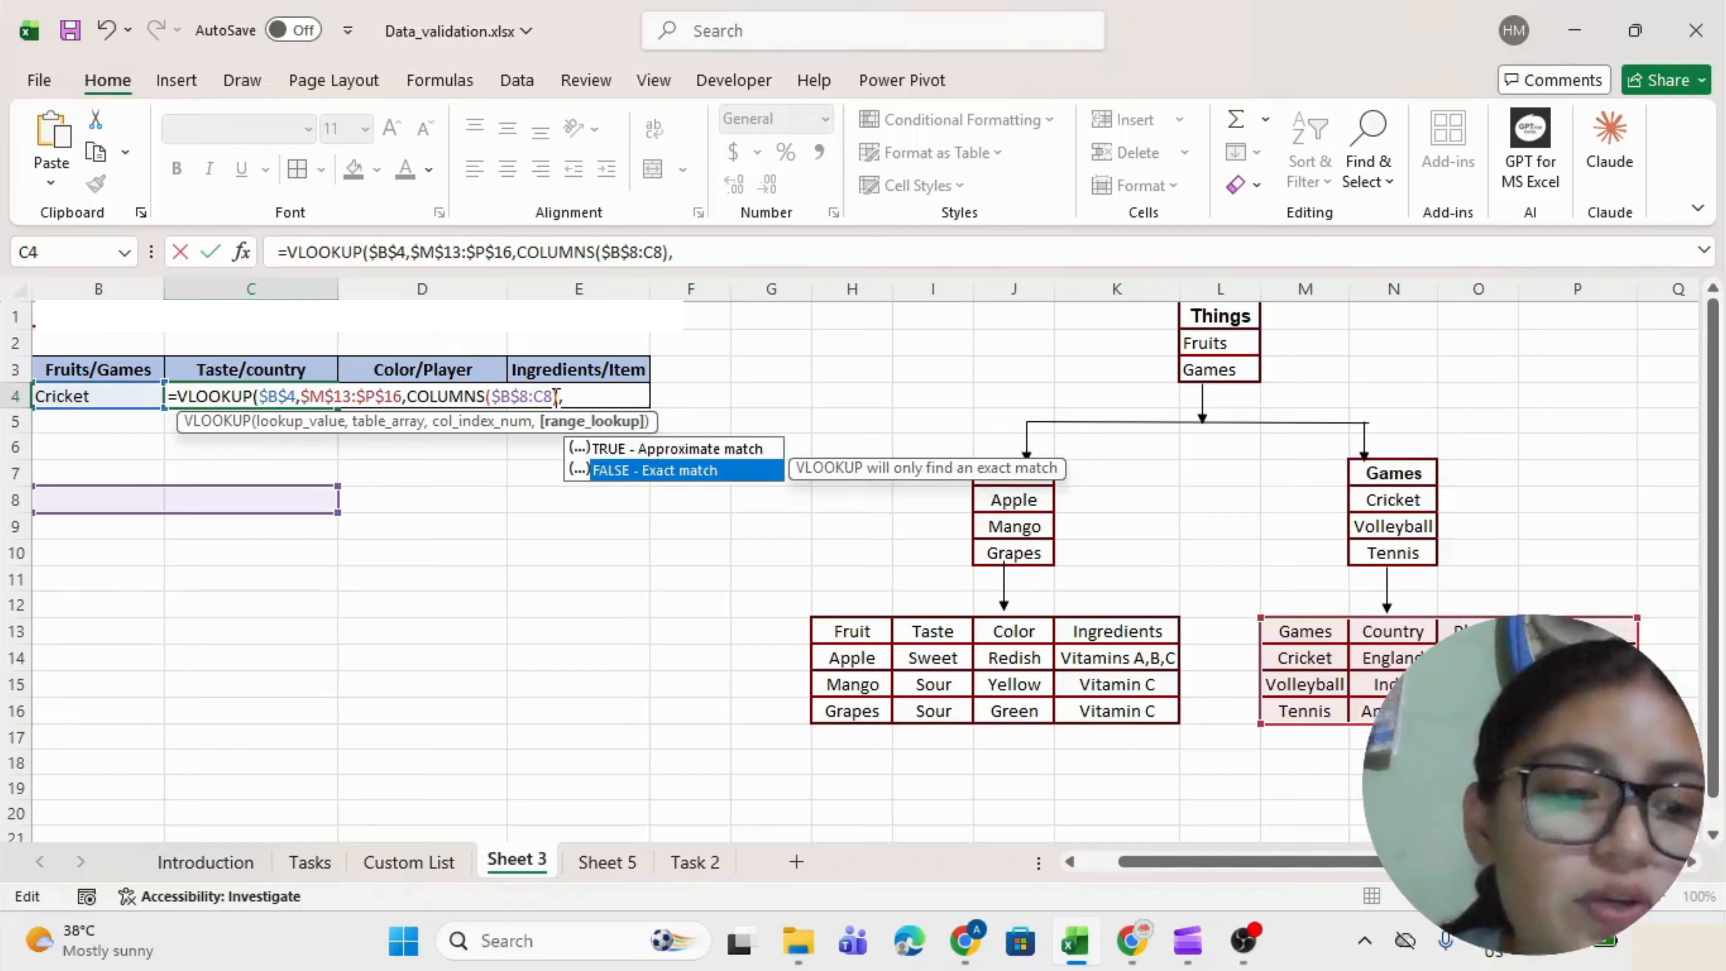
pyautogui.write('FALSE')
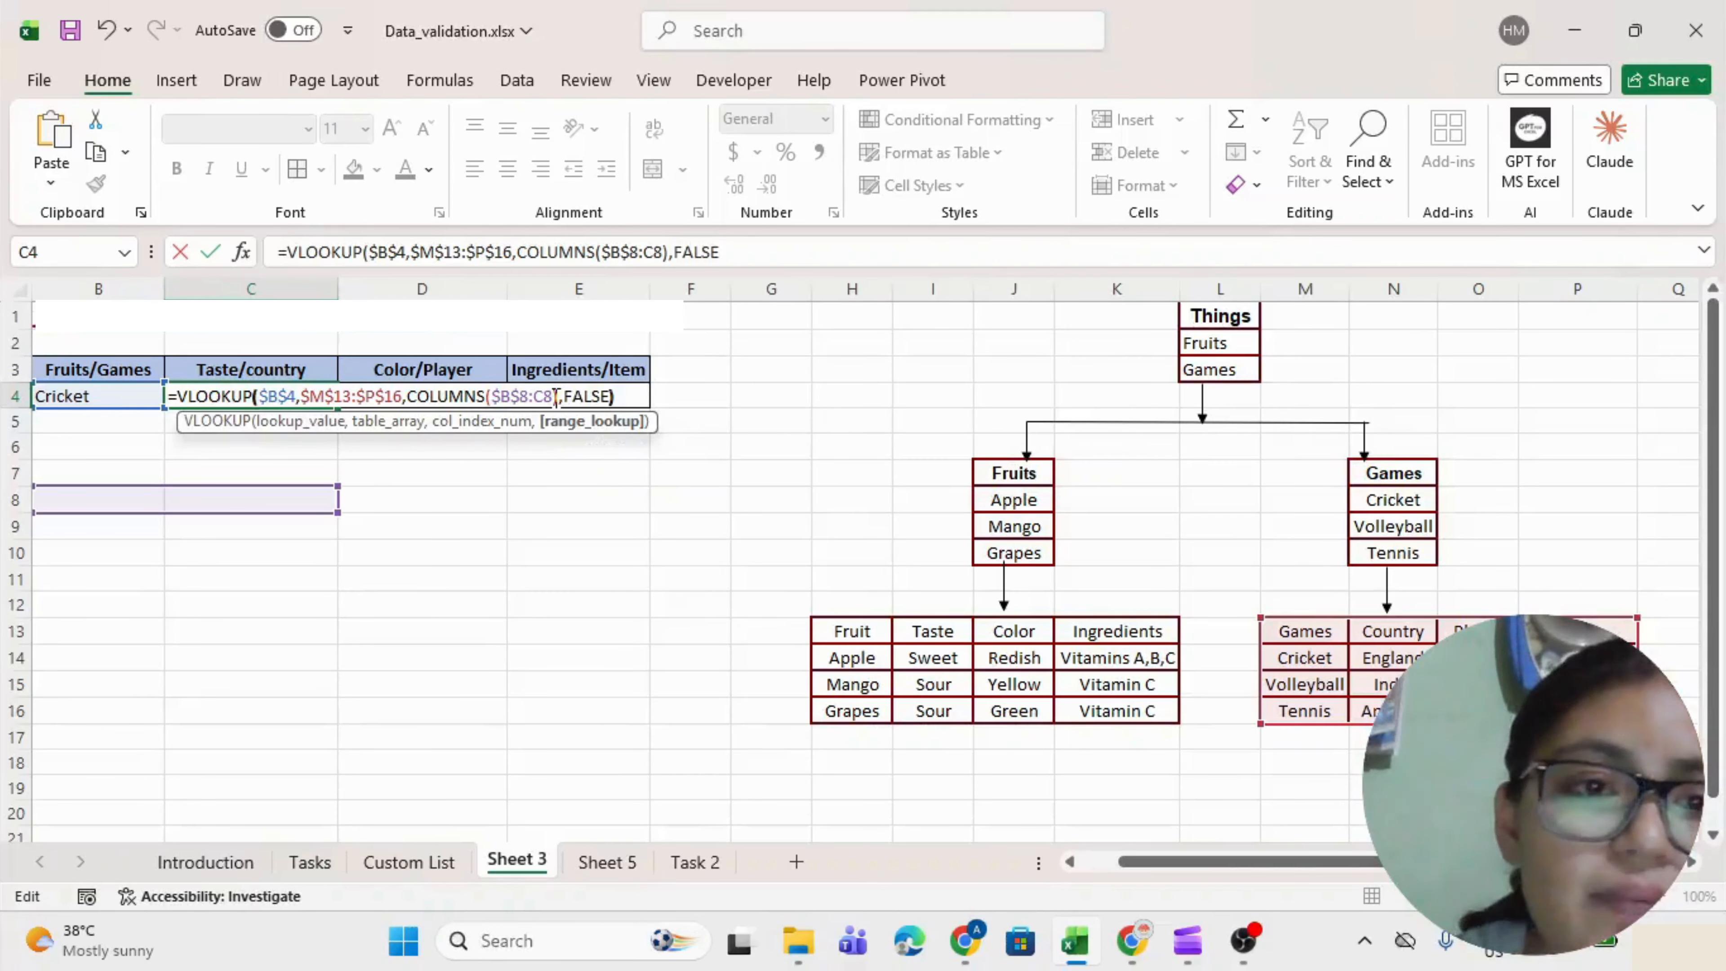
pyautogui.press('Return')
# Fill C4's lookup across to E4, giving Sachin and Bat & Ball.
pyautogui.hscroll(-1, 350, 374)
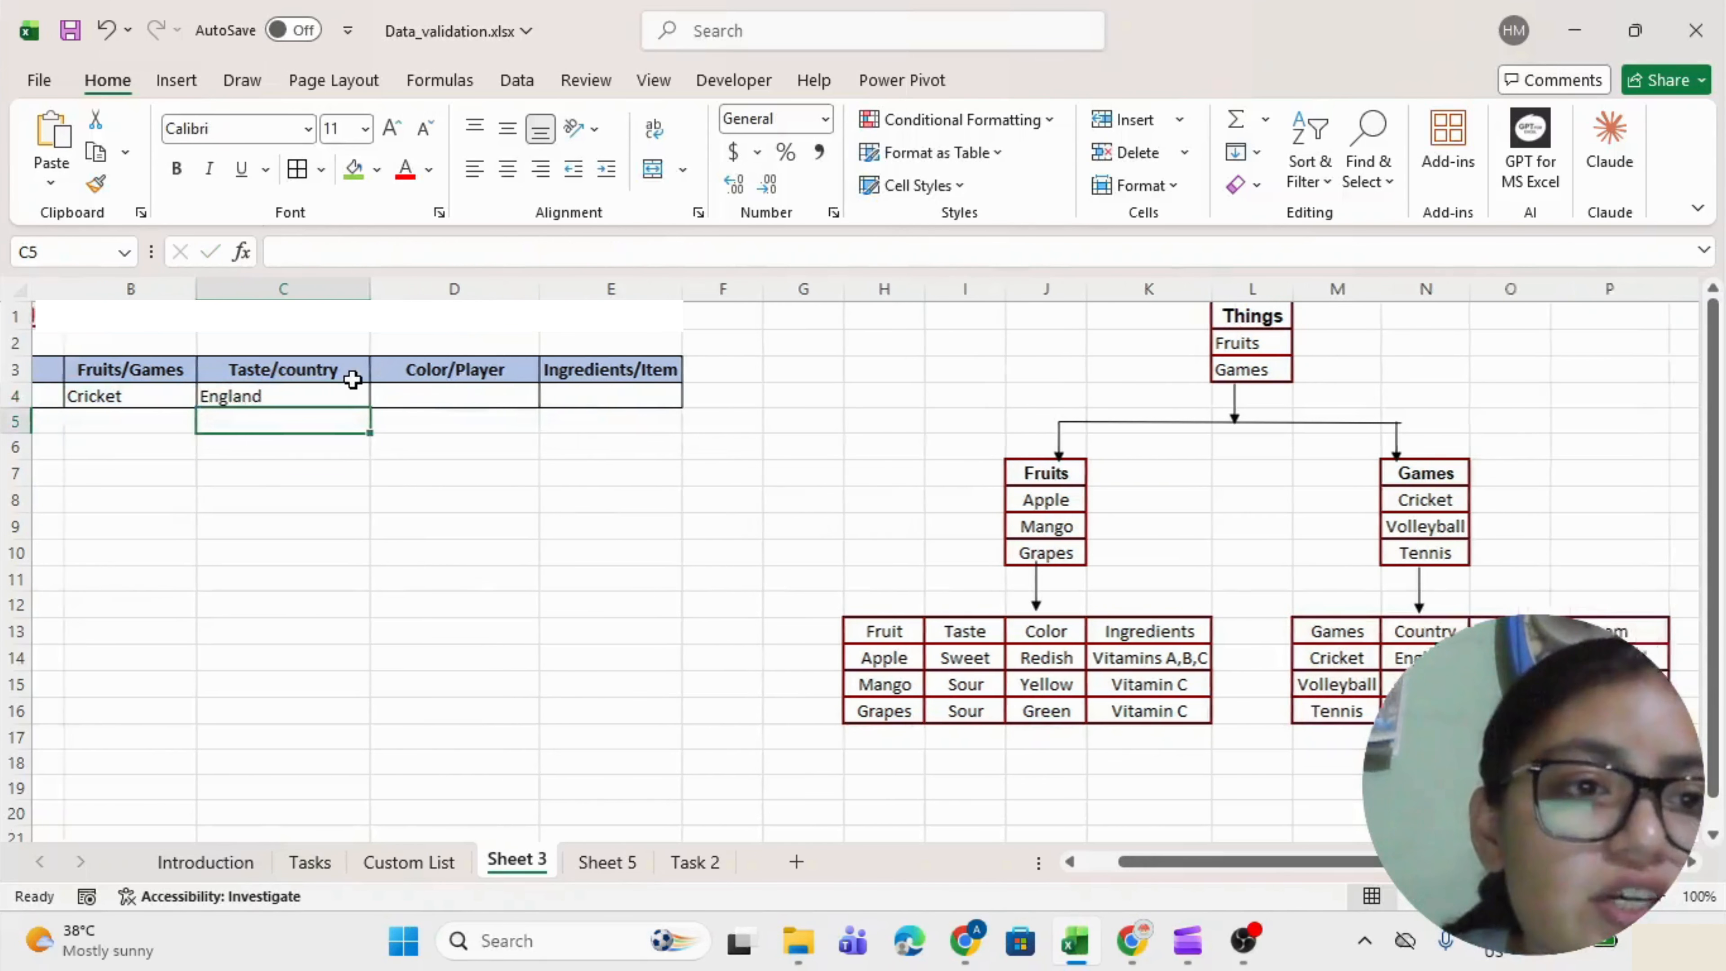
pyautogui.click(348, 389)
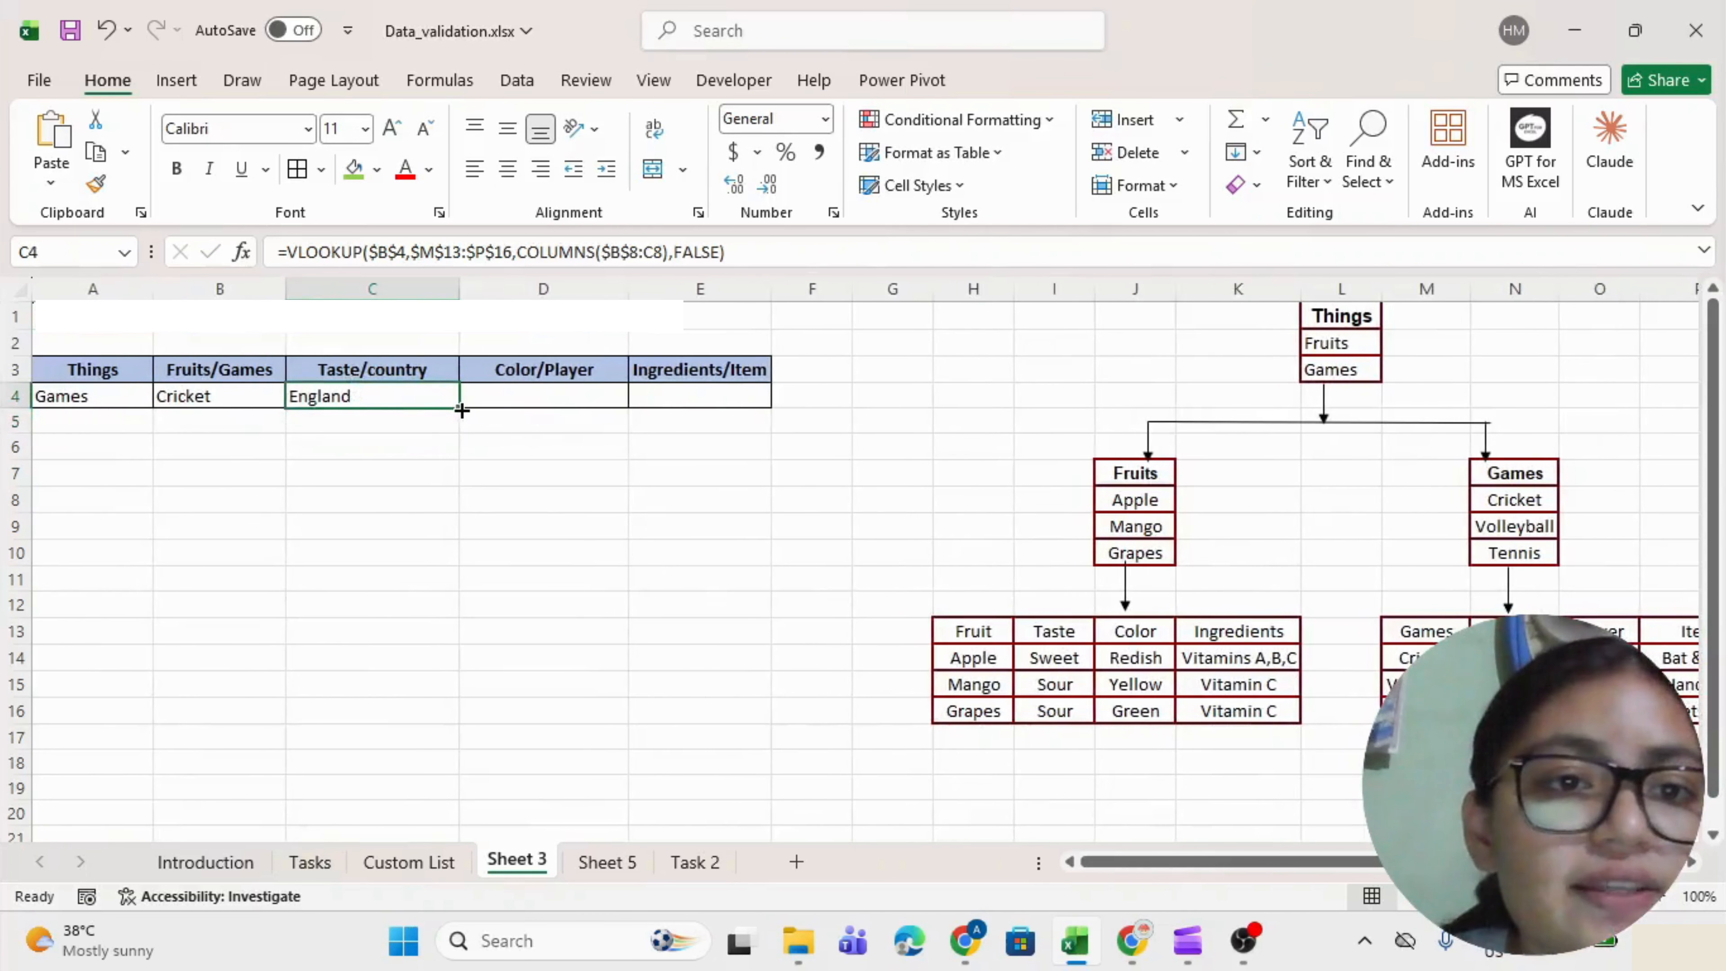
pyautogui.moveTo(462, 410); pyautogui.dragTo(713, 408)
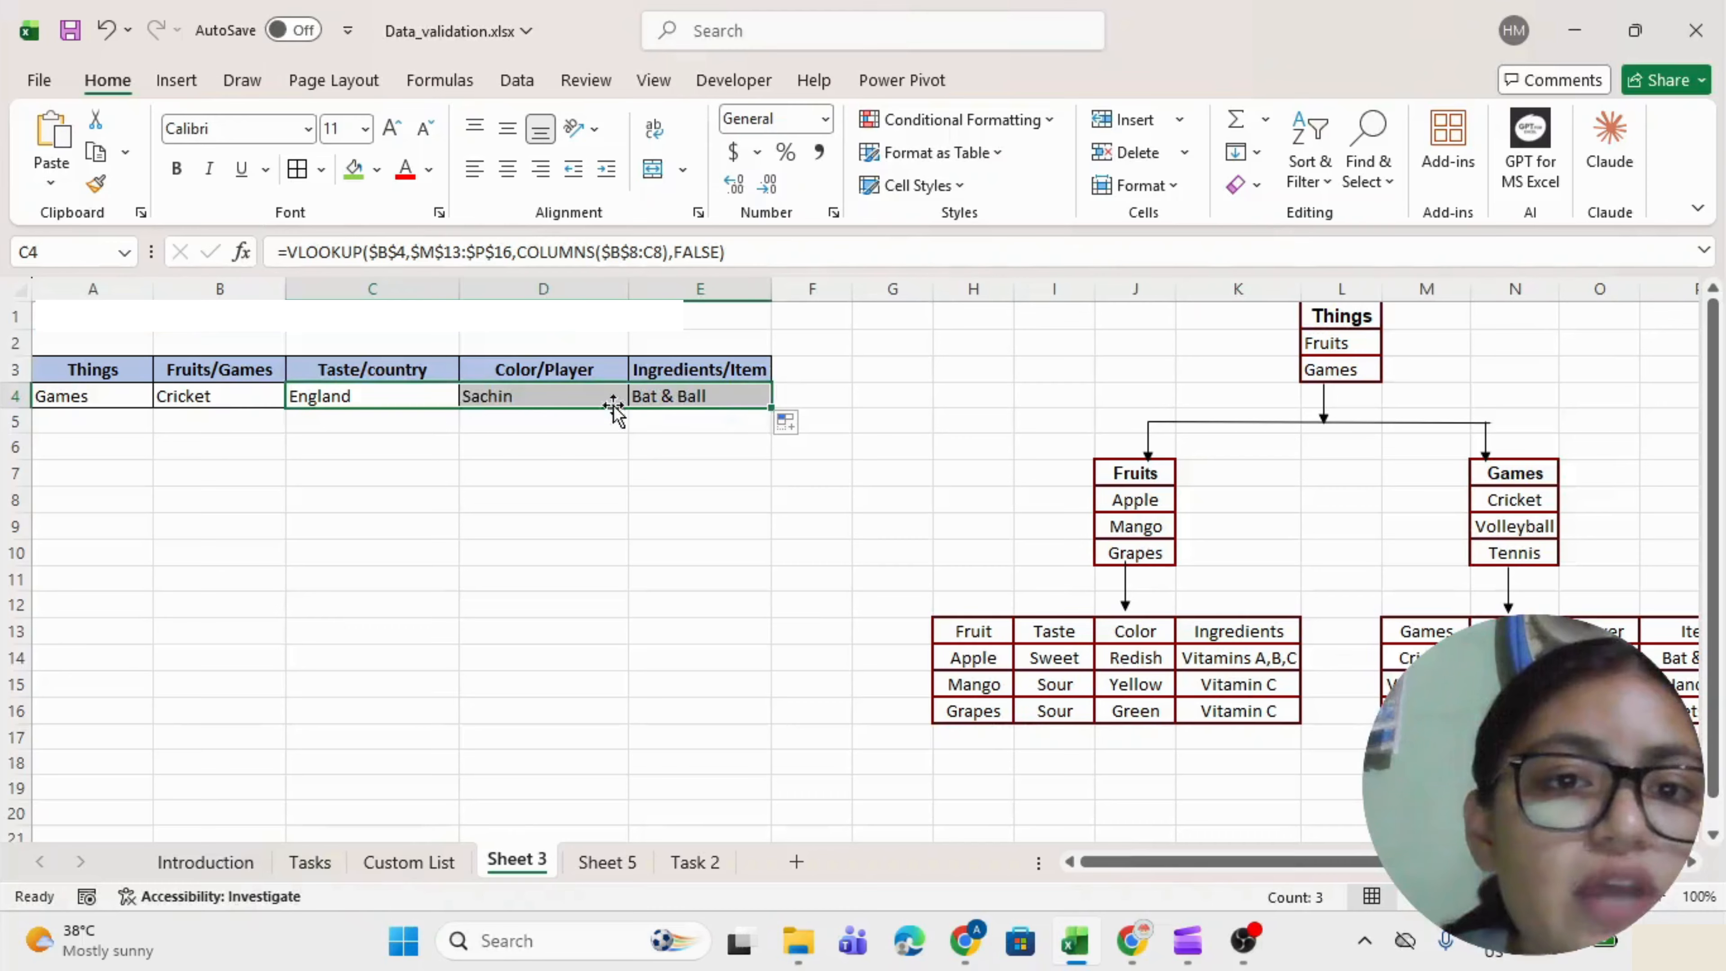
# Compare the C4:E4 results with England, Sachin and Bat & Ball in the Games table.
pyautogui.click(394, 393)
pyautogui.click(583, 389)
pyautogui.click(706, 407)
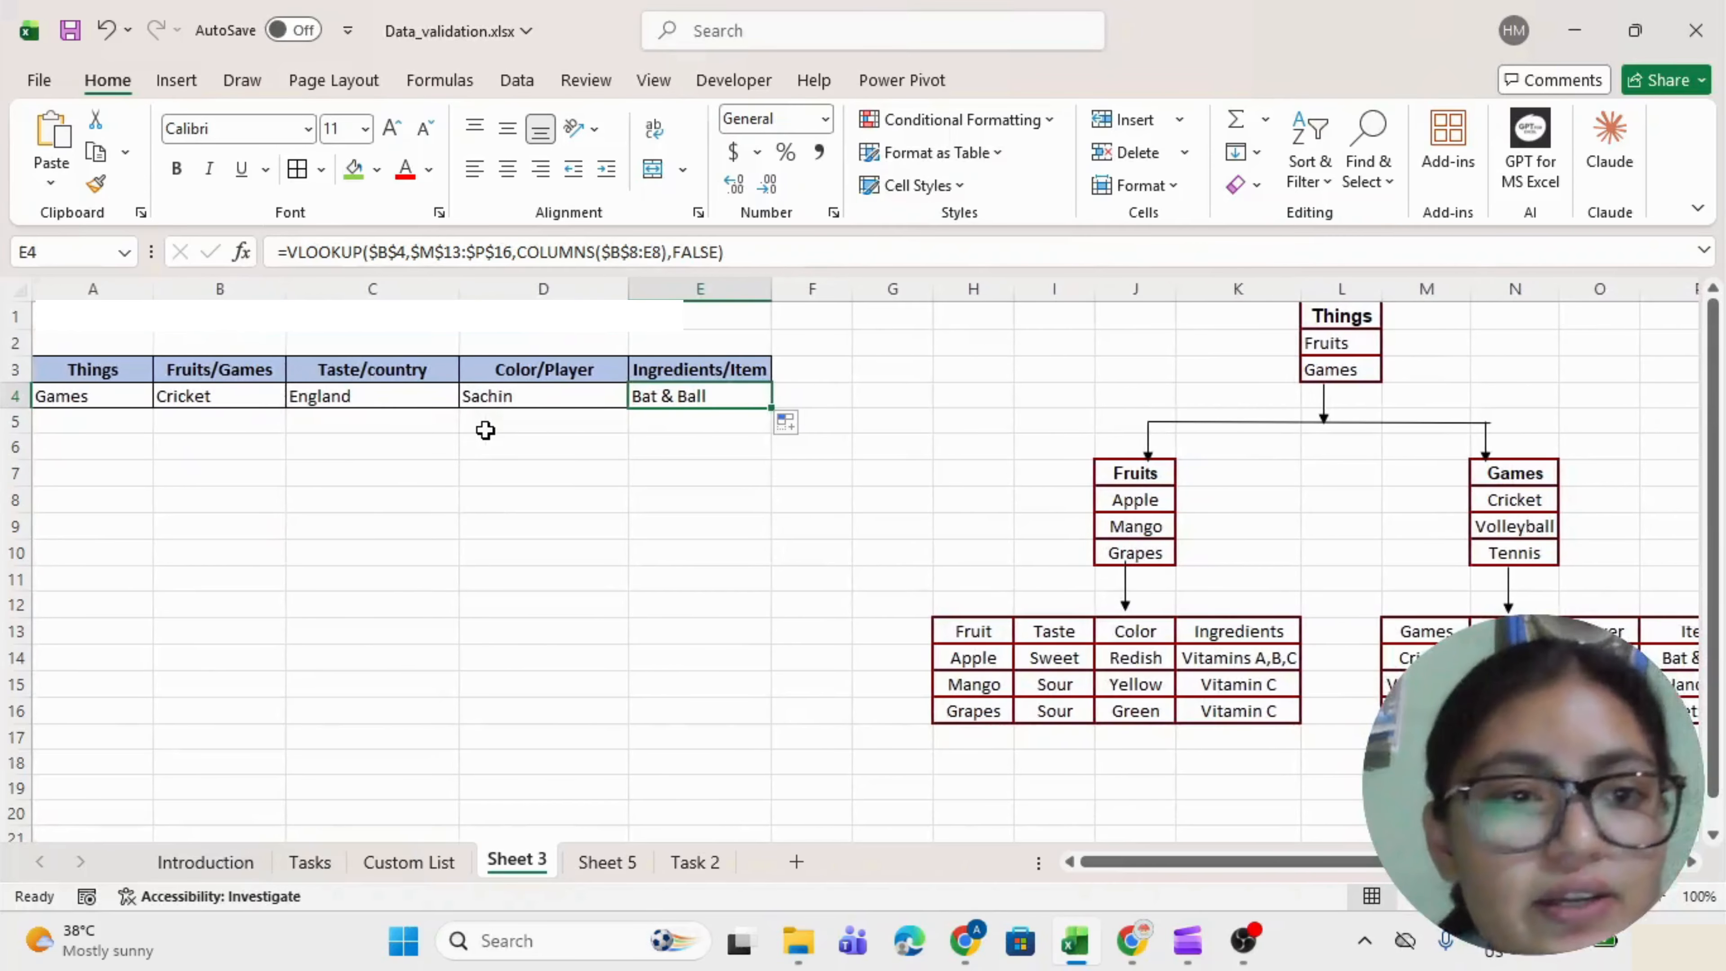
pyautogui.click(1514, 658)
pyautogui.click(1600, 658)
pyautogui.click(1672, 657)
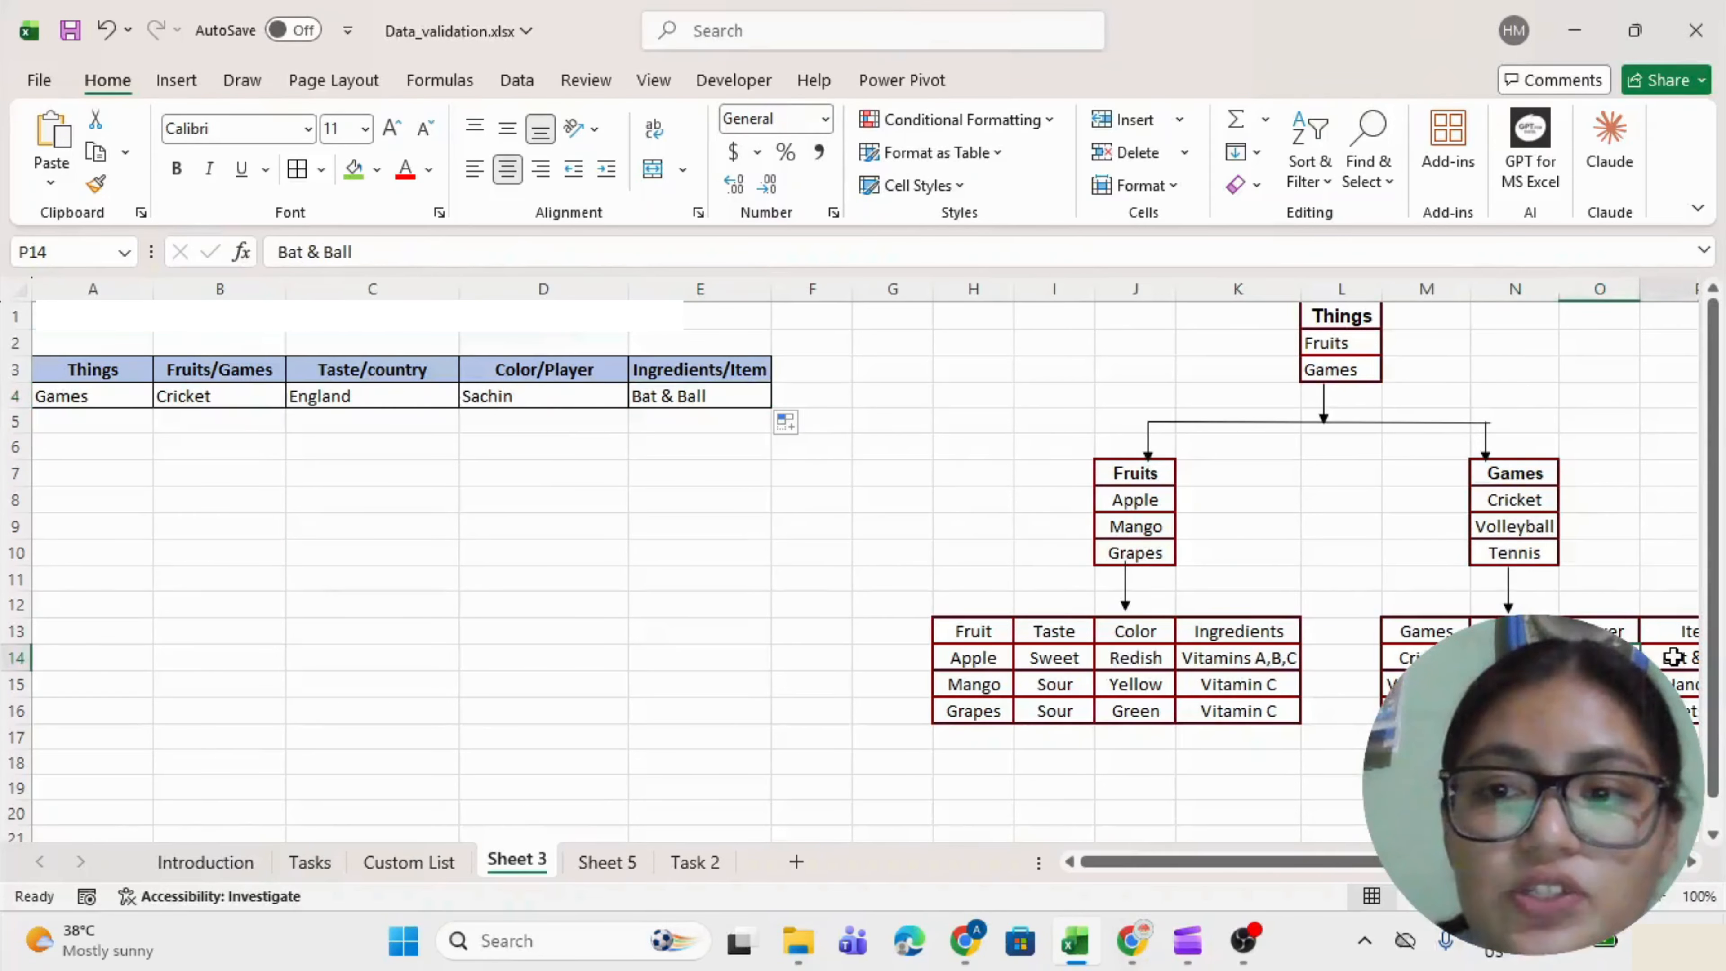
# Switch B4's game to Tennis from its drop-down.
pyautogui.click(177, 394)
pyautogui.hotkey('alt', 'Down')
pyautogui.press('Down')
pyautogui.press('Down')
pyautogui.press('Return')
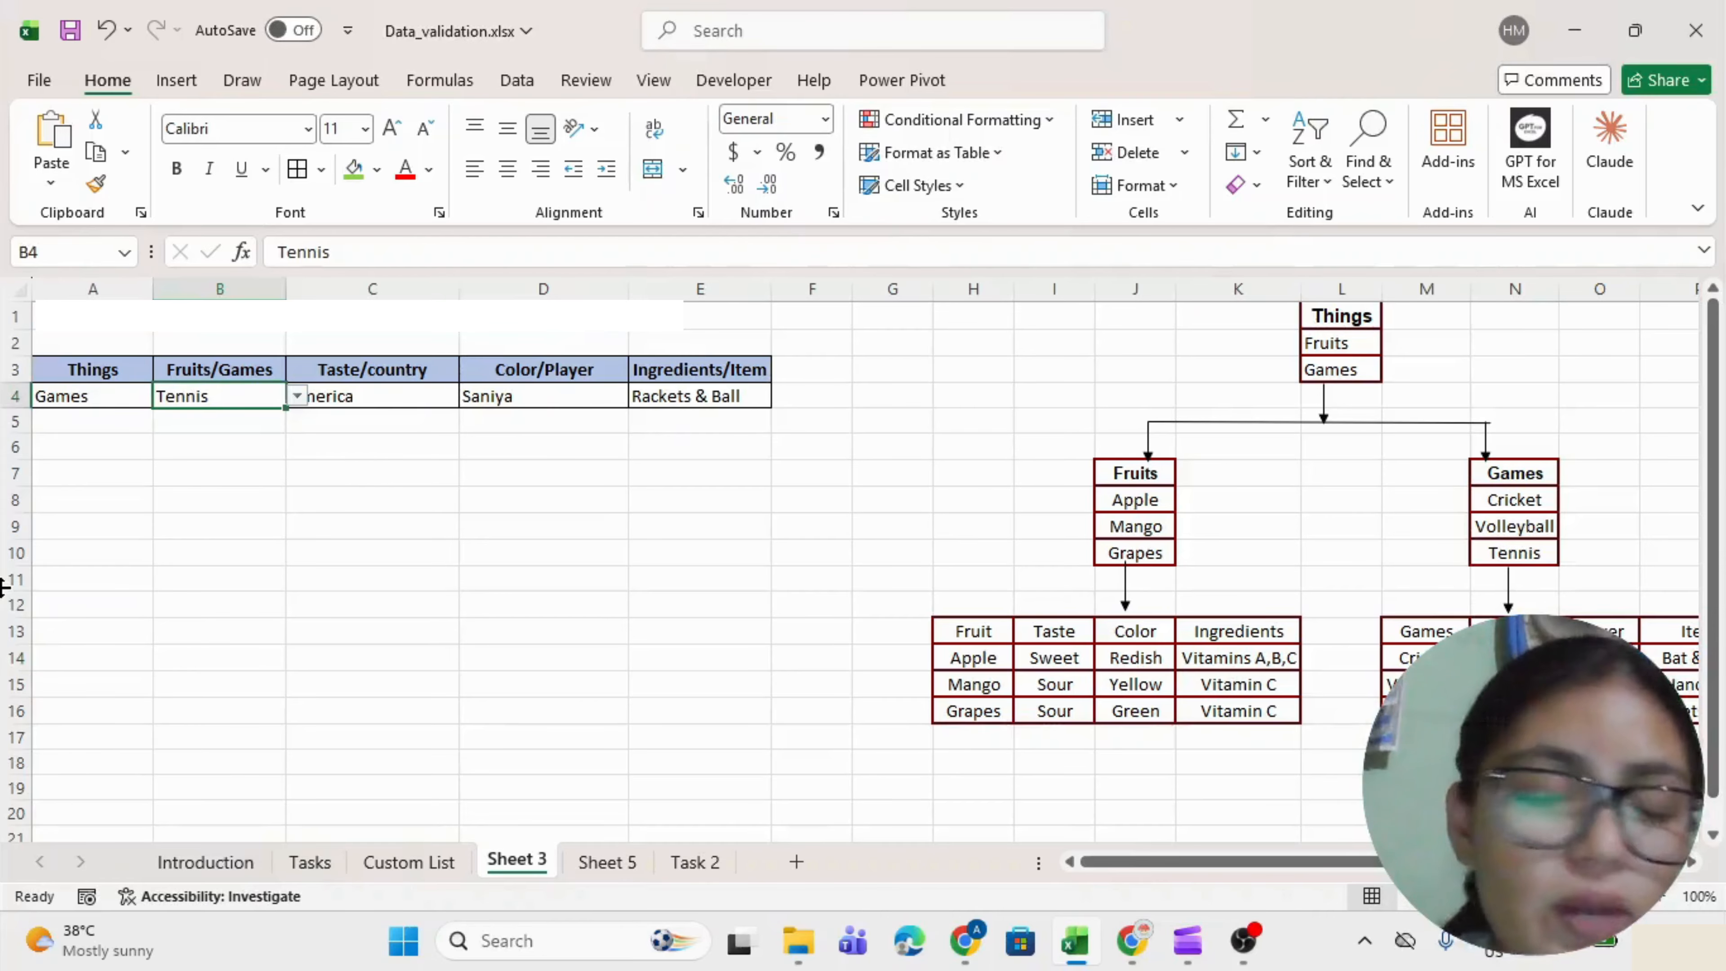
# Set A4 to Fruits and B4 to Apple so the C4:E4 lookups return #N/A.
pyautogui.click(91, 398)
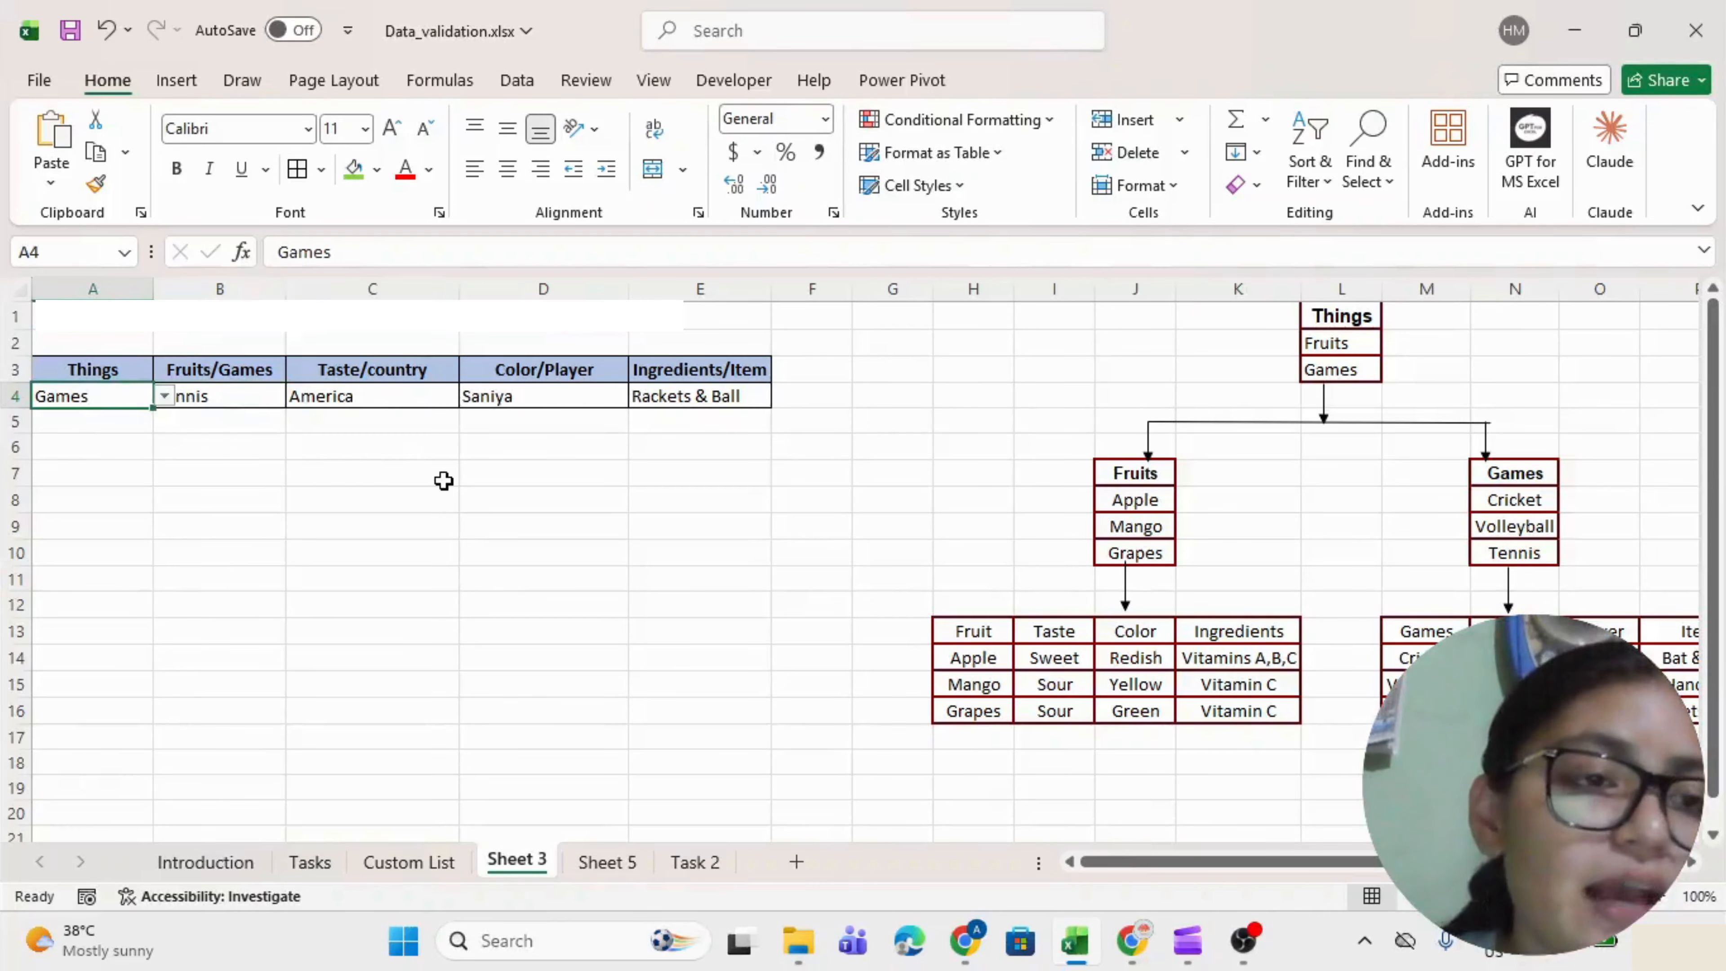
pyautogui.hotkey('alt', 'Down')
pyautogui.press('Up')
pyautogui.press('Return')
pyautogui.press('Right')
pyautogui.hotkey('alt', 'Down')
pyautogui.press('Down')
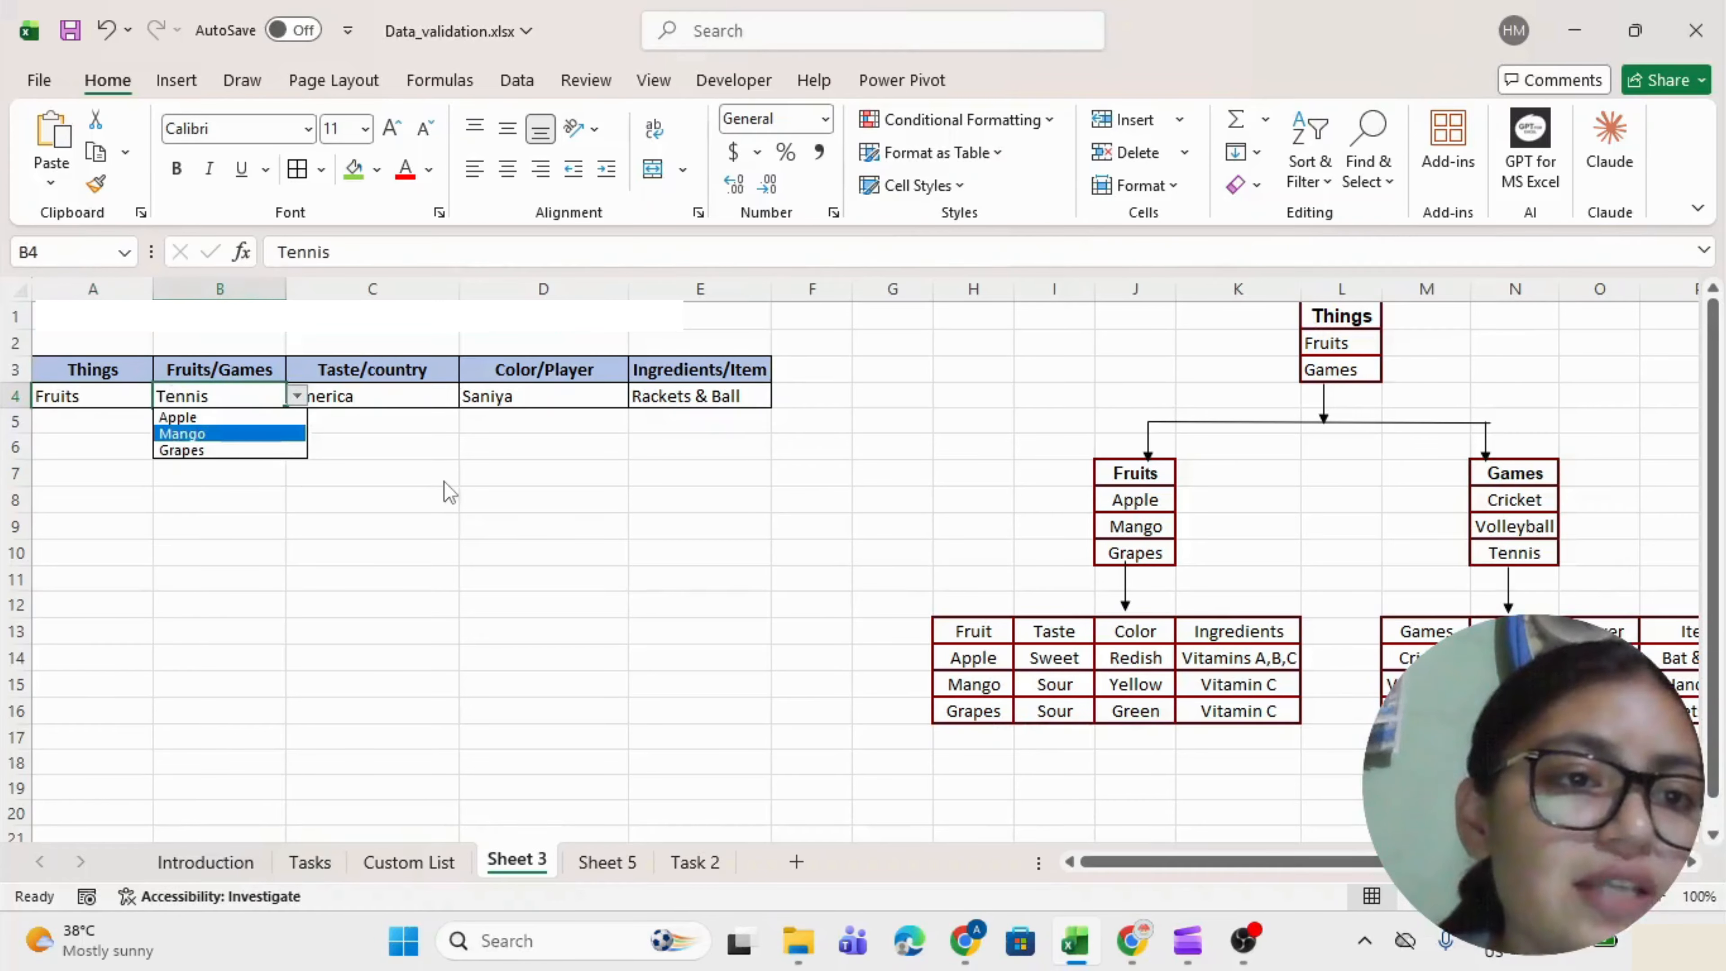
pyautogui.press('Up')
pyautogui.press('Return')
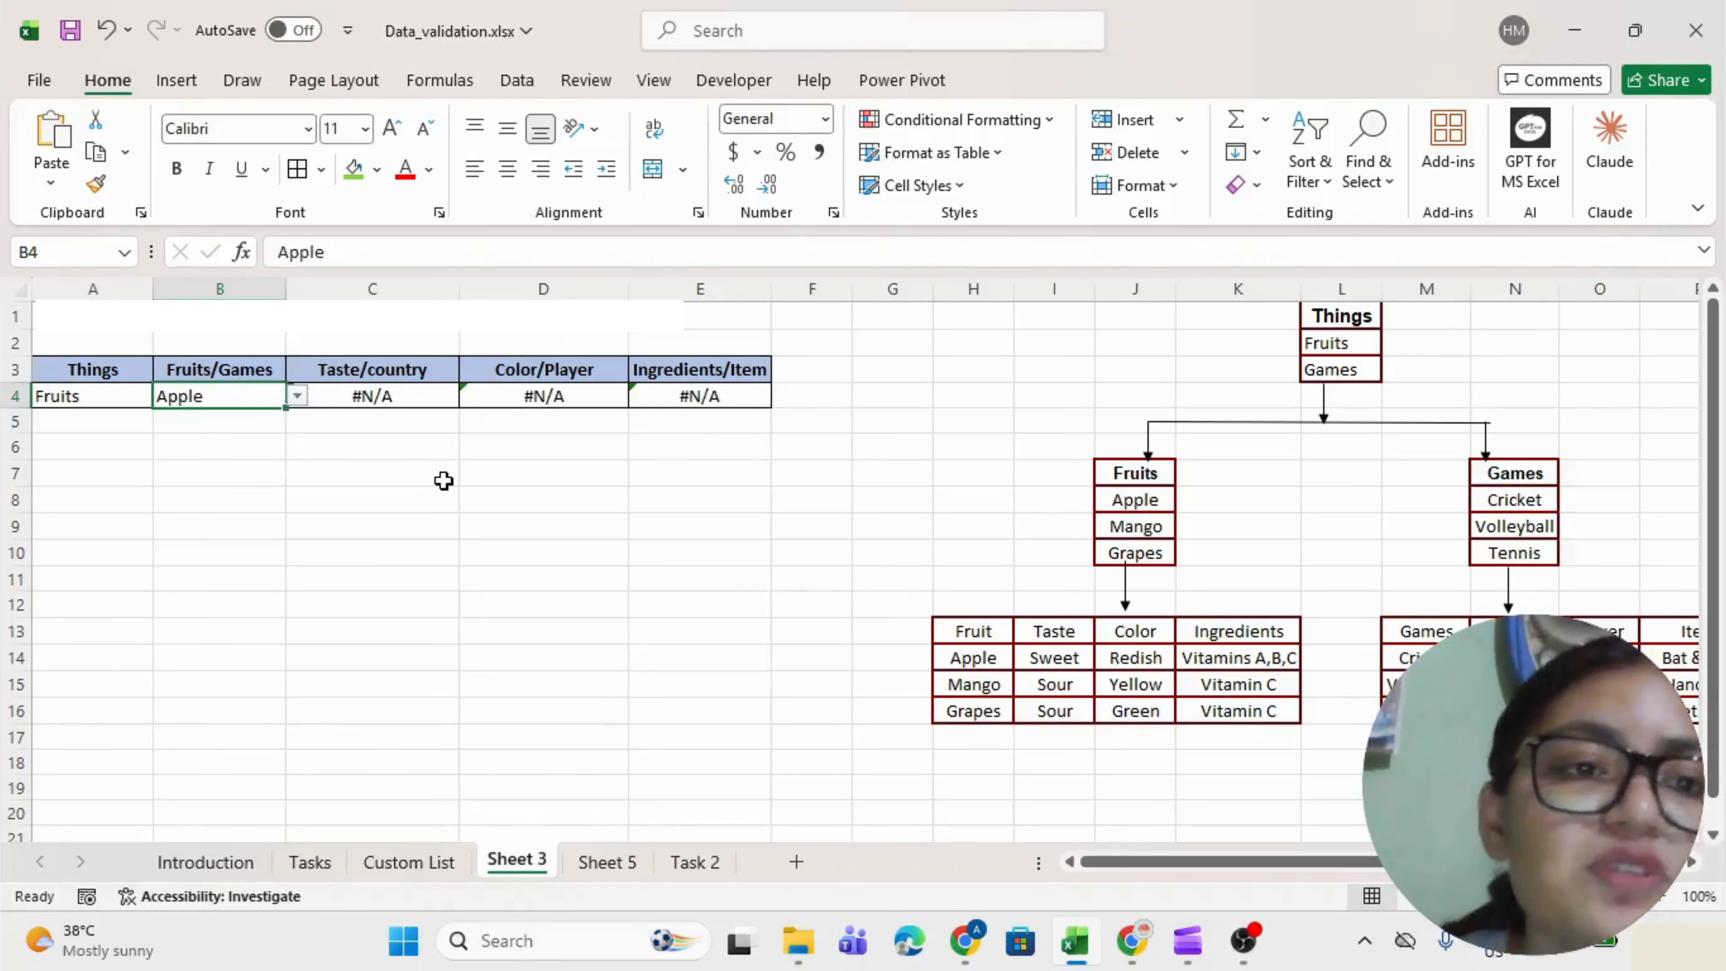
pyautogui.doubleClick(316, 396)
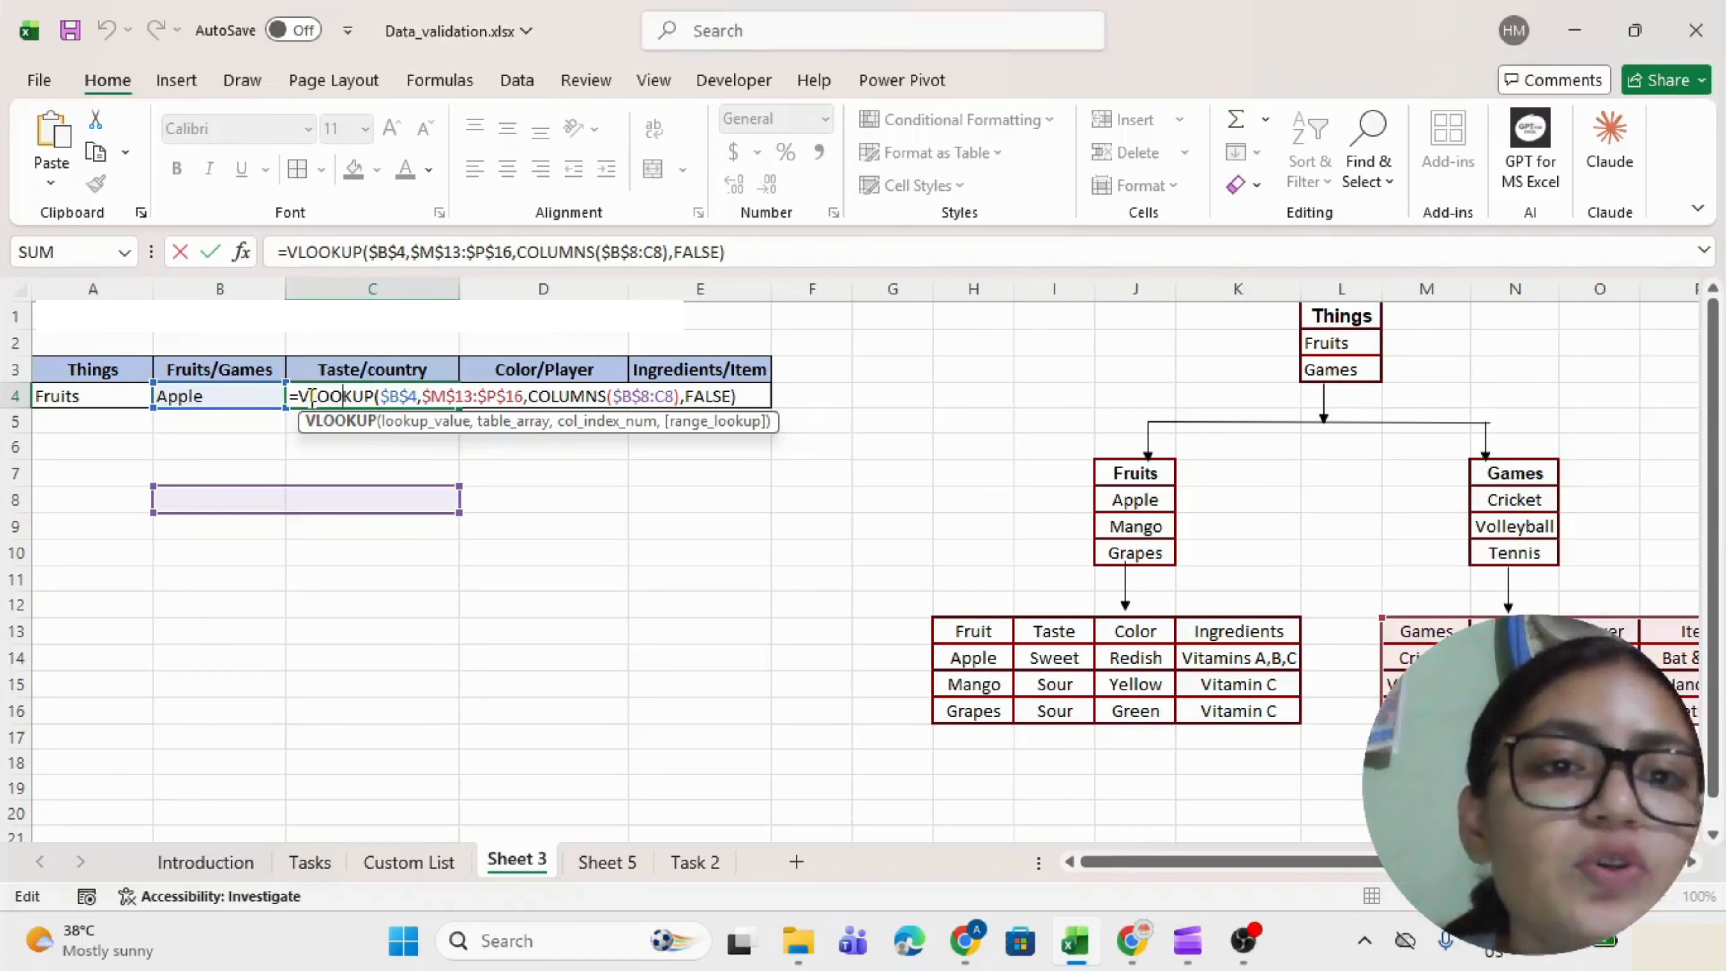
# Insert IFERROR( at the start of C4's VLOOKUP formula.
pyautogui.hscroll(2, 311, 396)
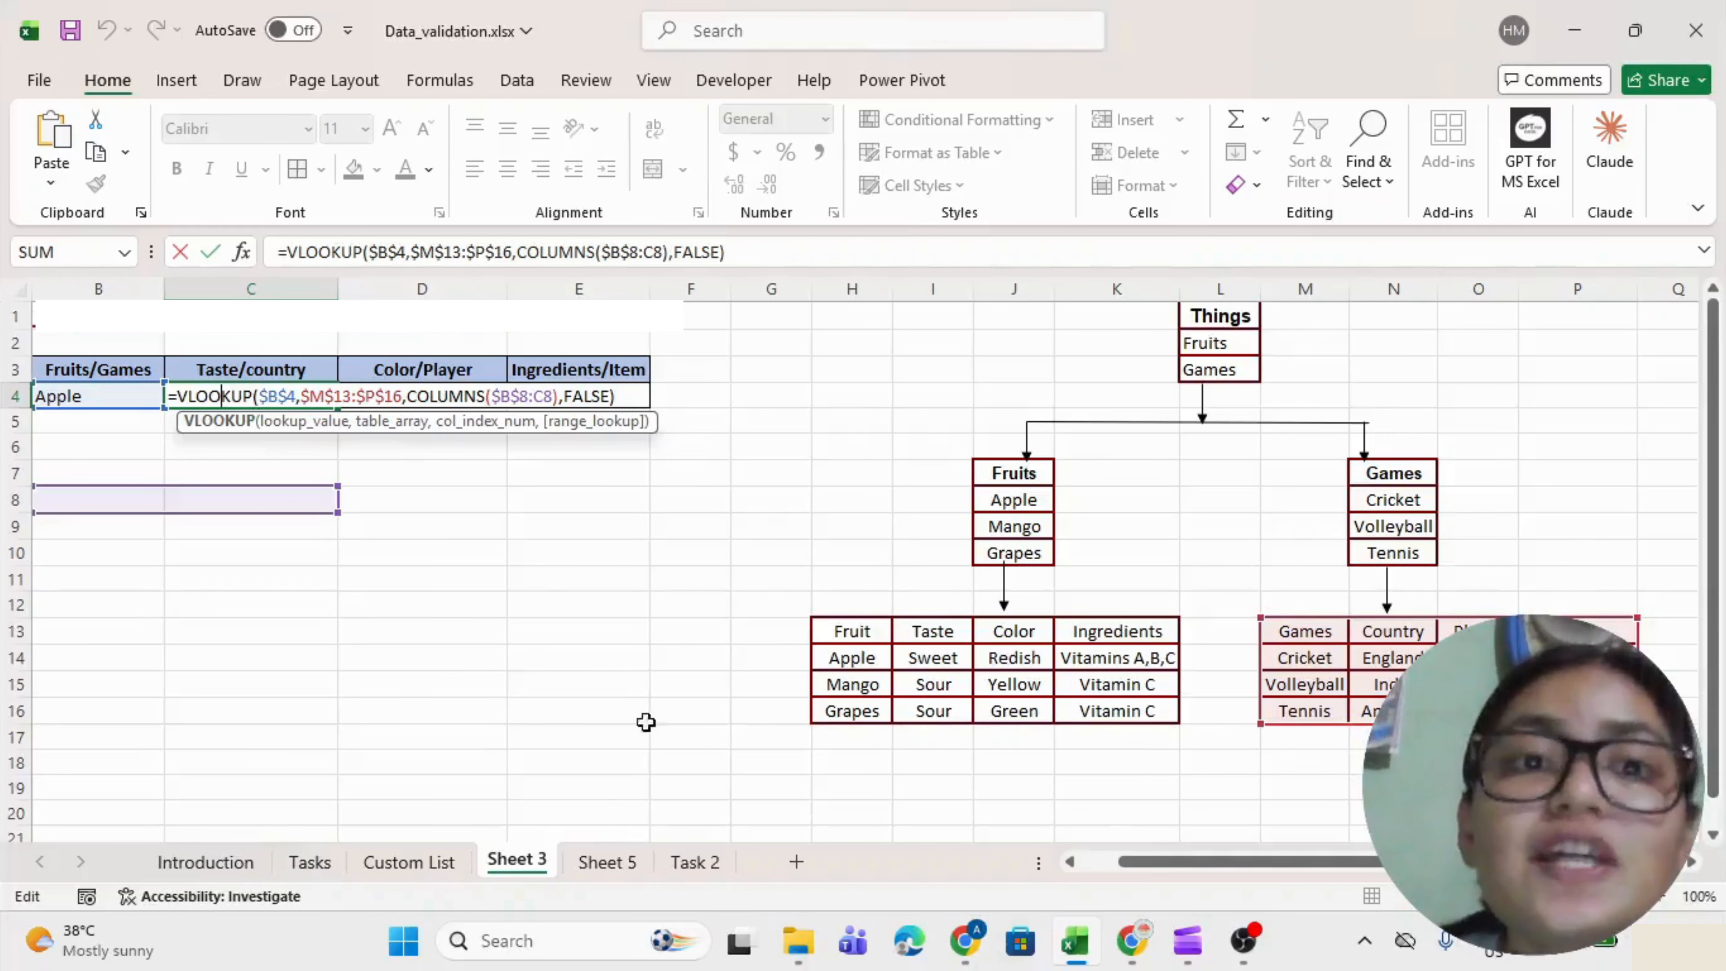
pyautogui.hscroll(-2, 1021, 749)
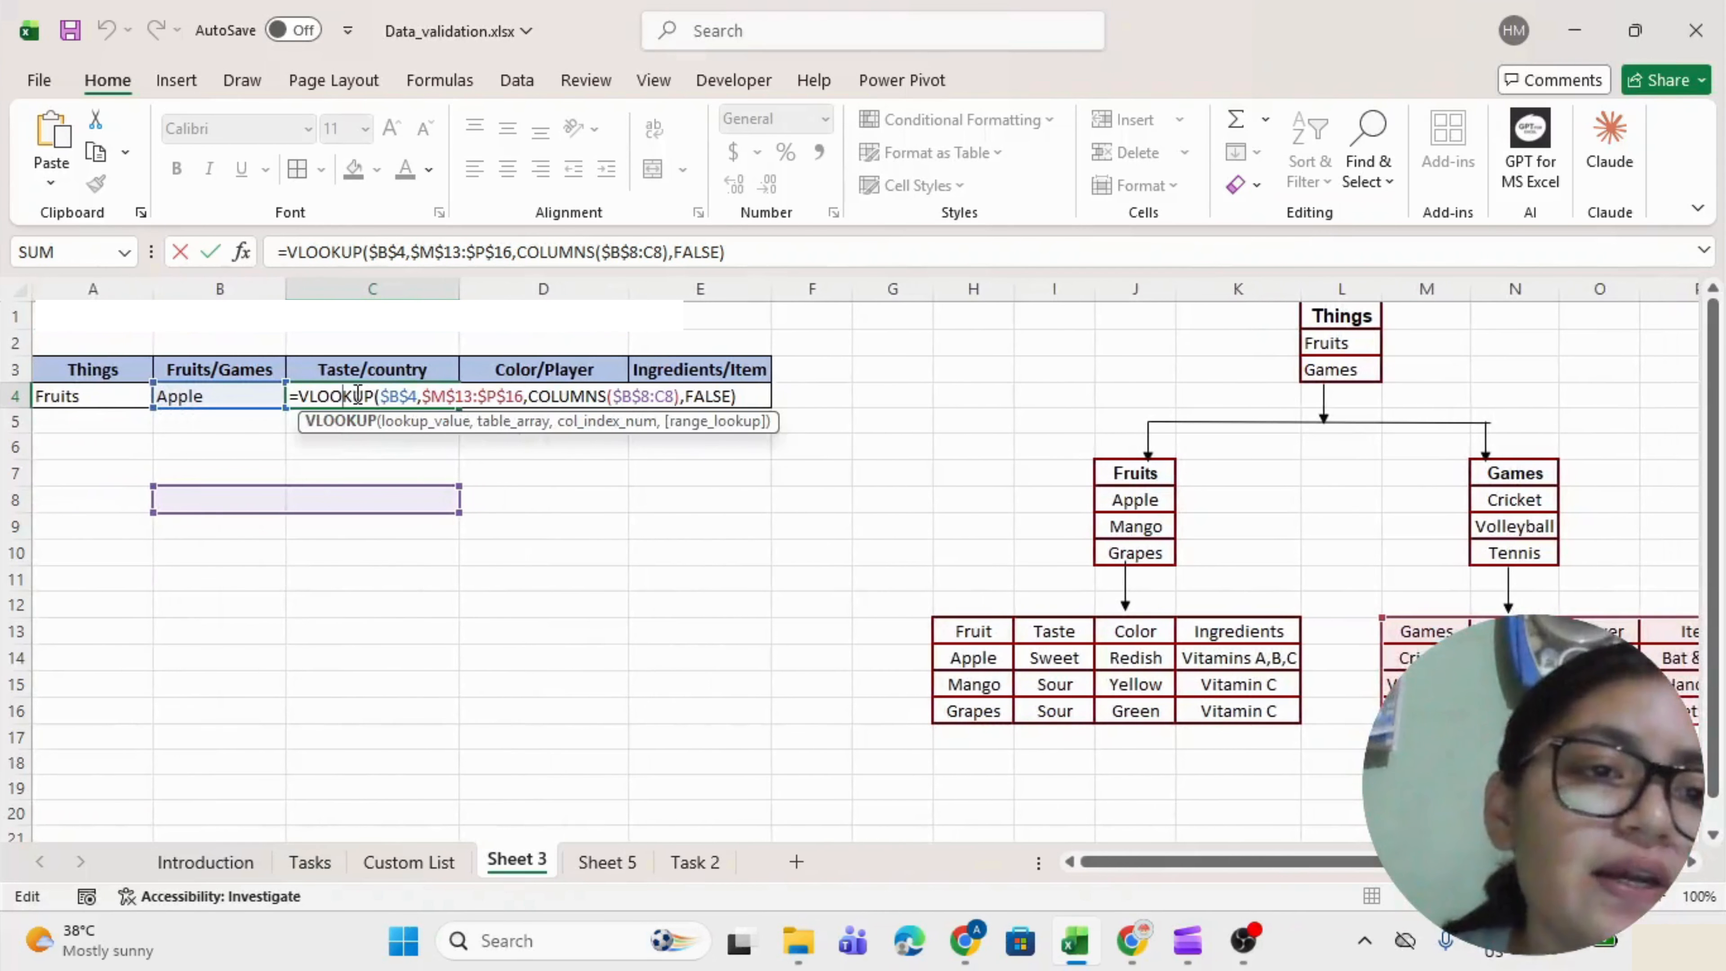
pyautogui.click(300, 395)
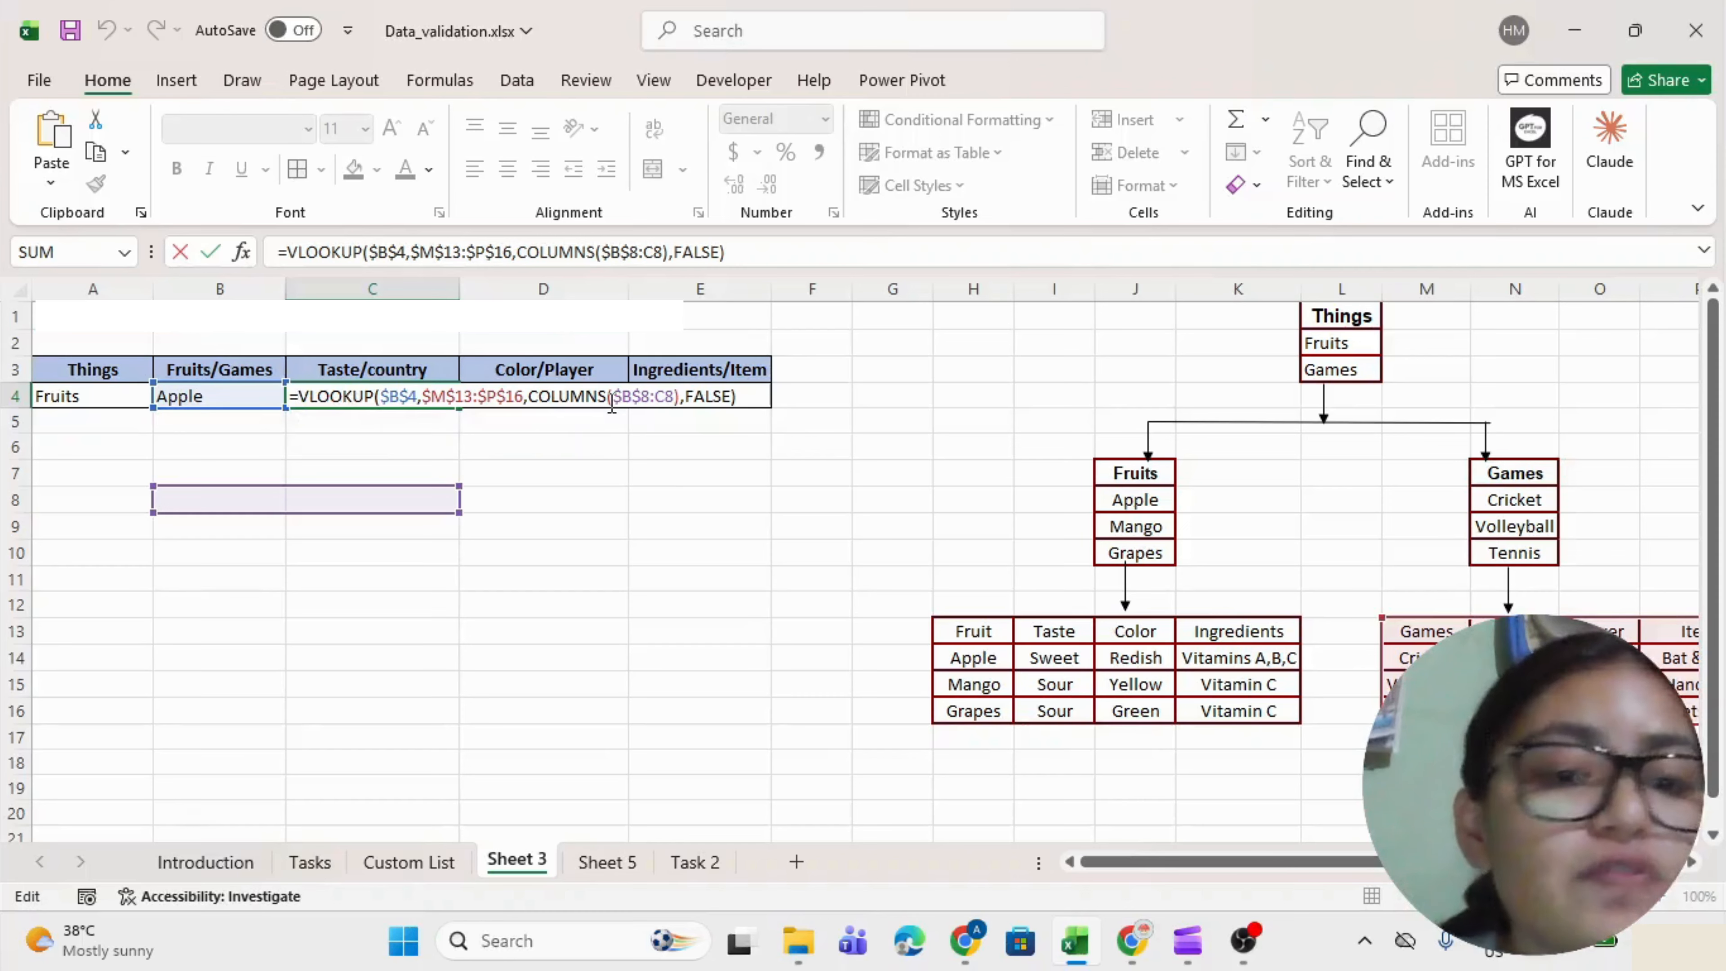
pyautogui.press('Return')
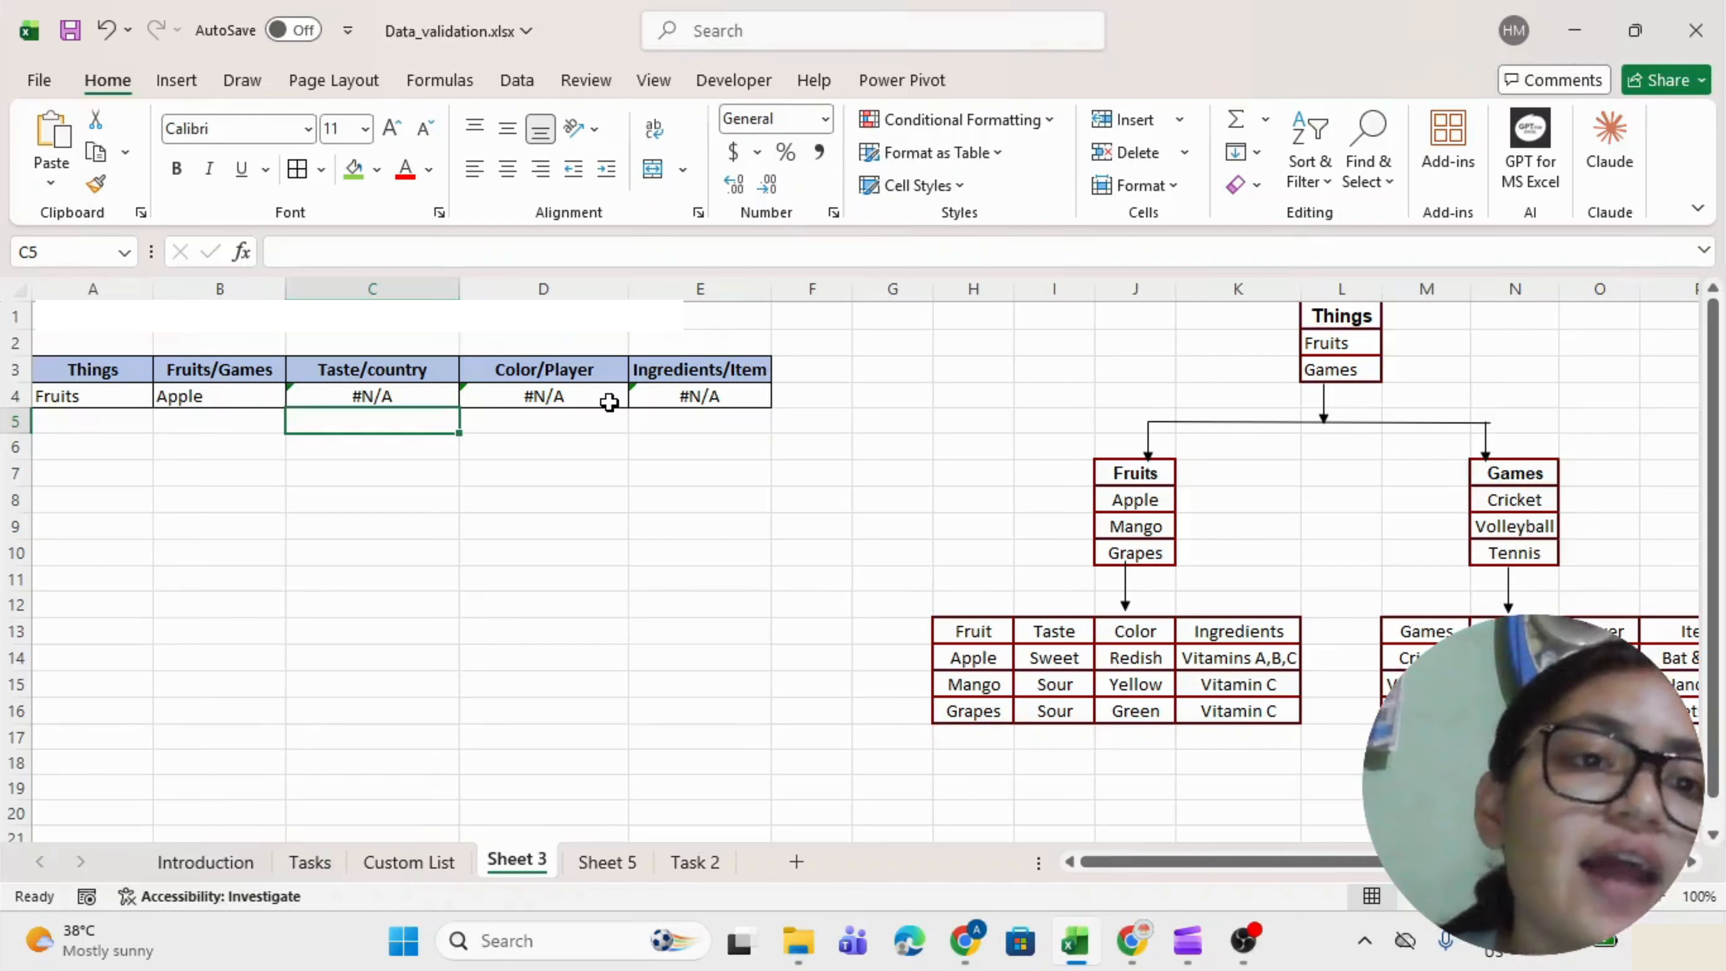
pyautogui.press('Up')
pyautogui.press('F2')
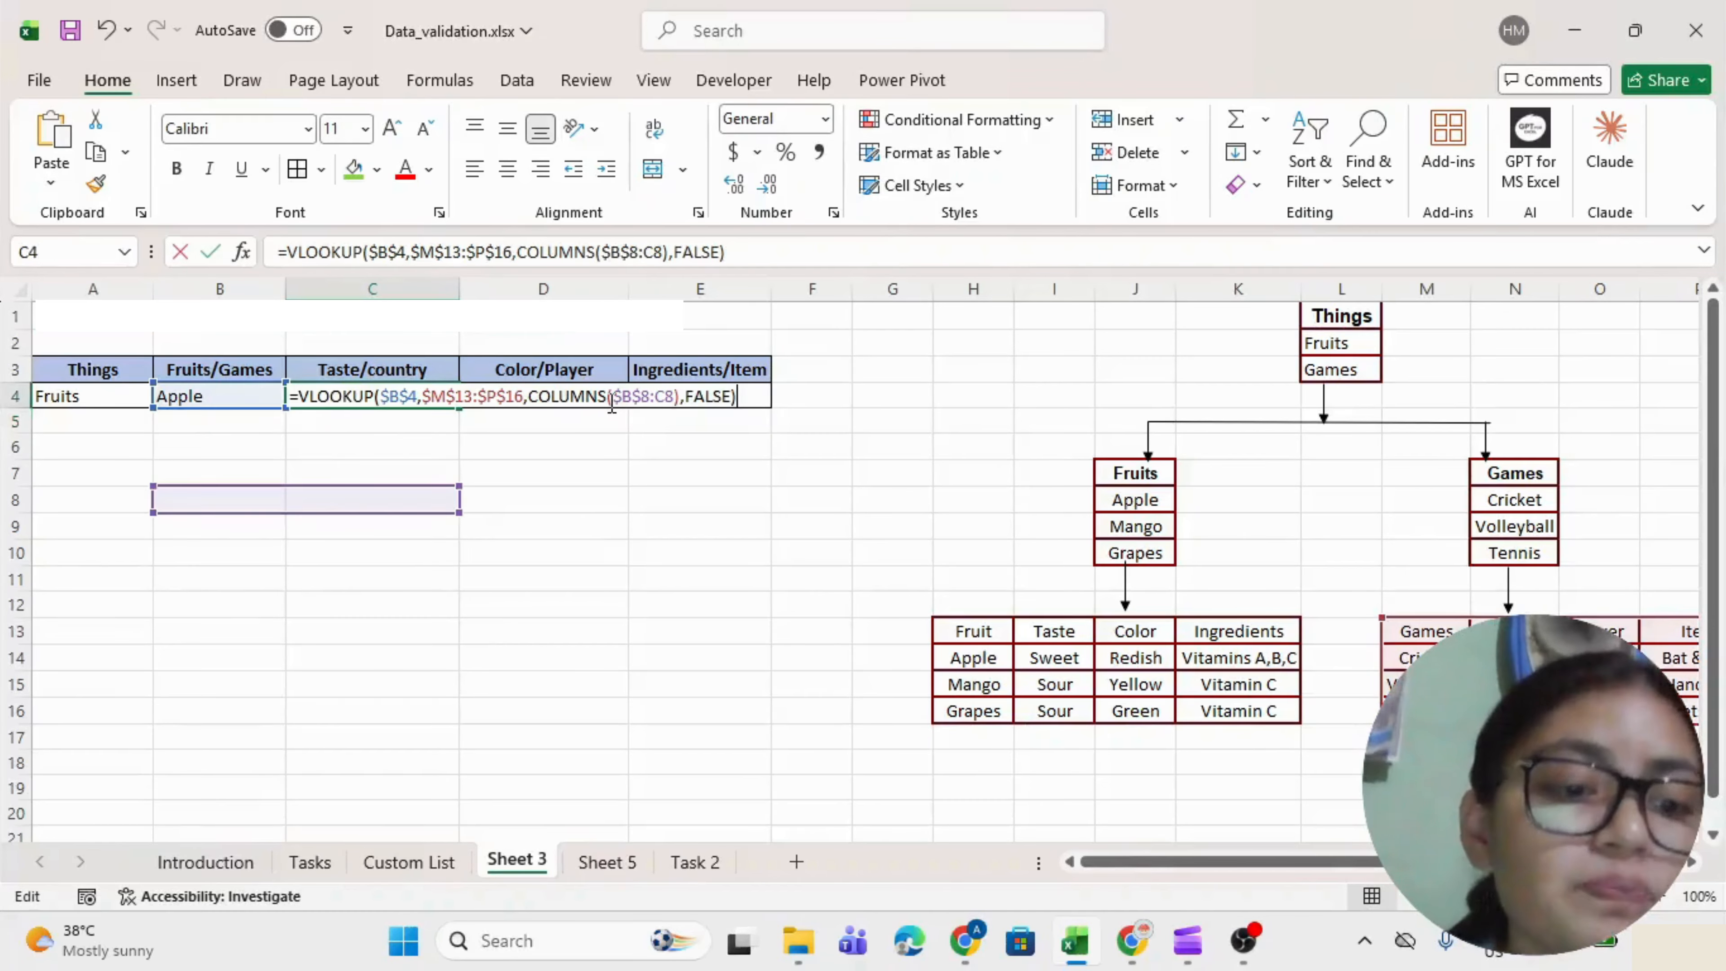
pyautogui.click(300, 394)
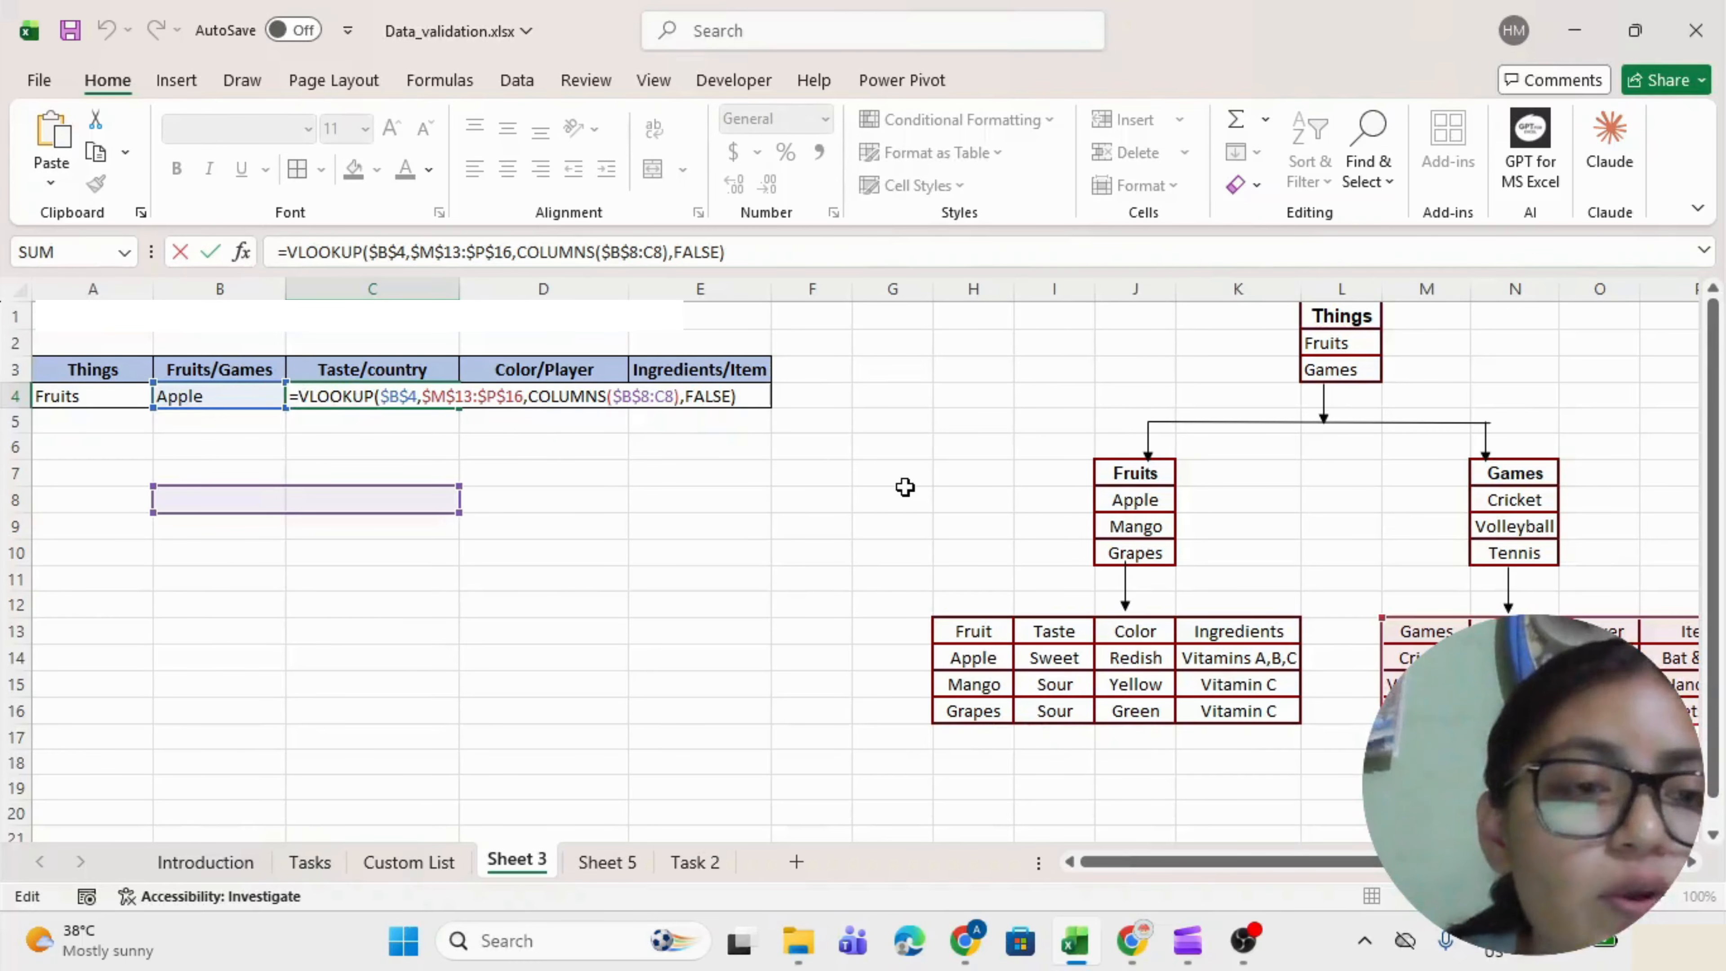
pyautogui.write('ifer')
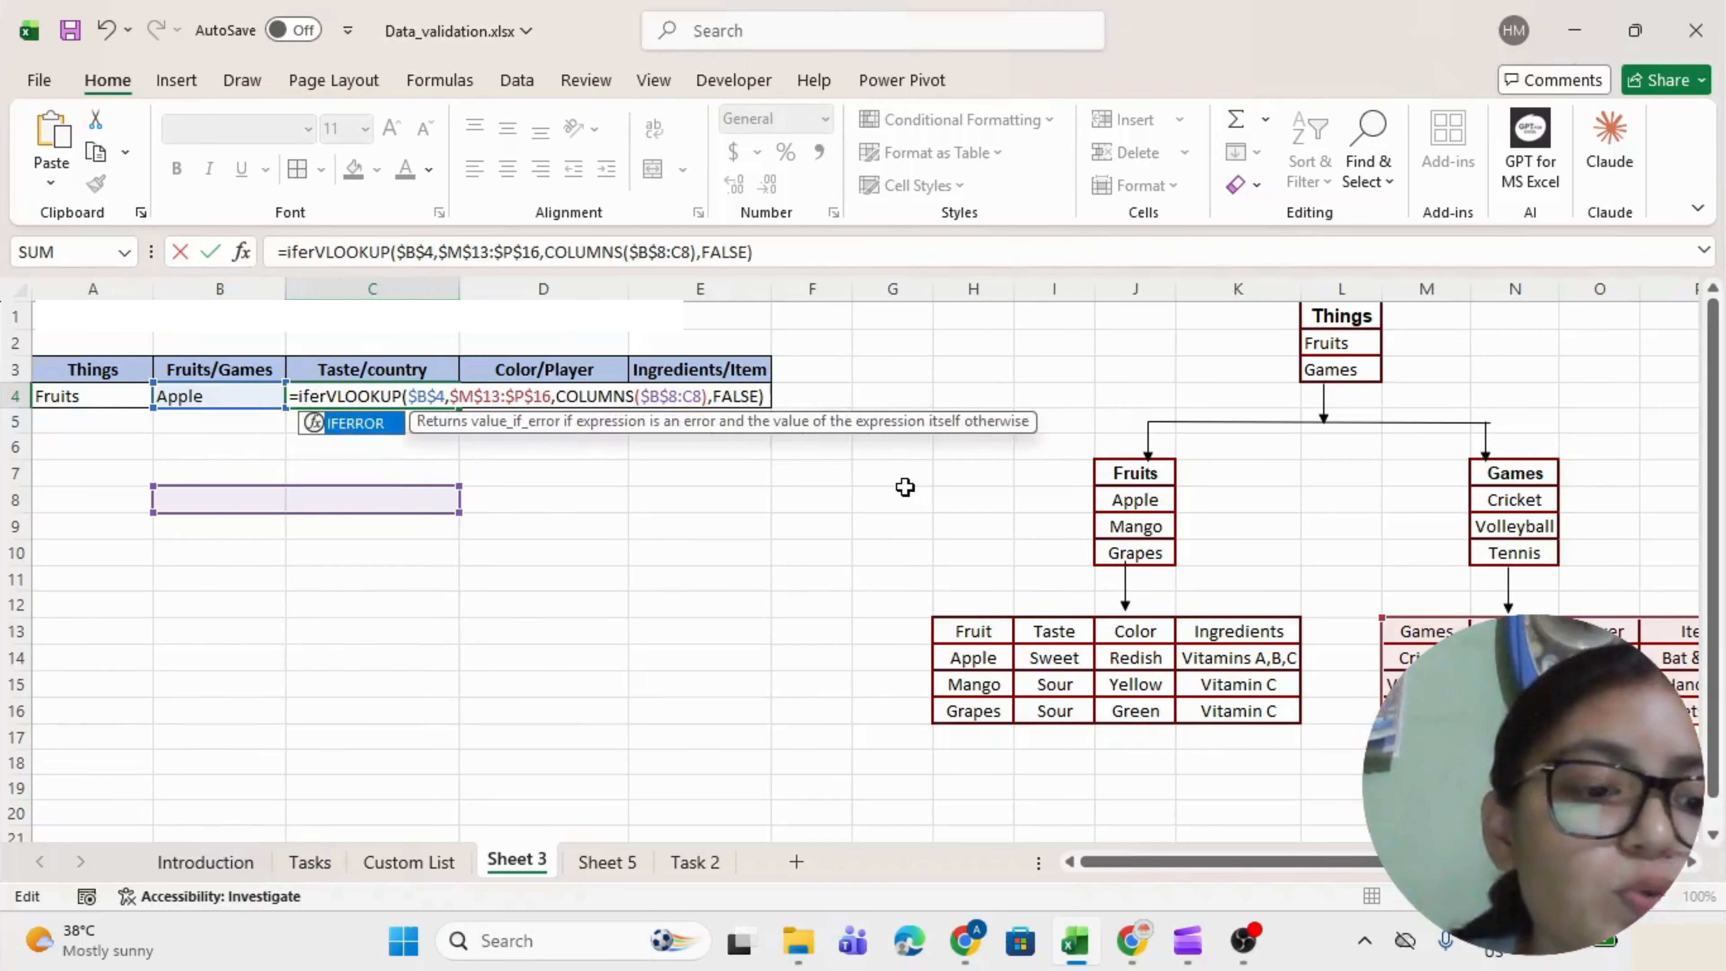
pyautogui.press('Tab')
# After the inner VLOOKUP, add a comma and start a second VLOOKUP as the error fallback.
pyautogui.moveTo(822, 398); pyautogui.dragTo(372, 394)
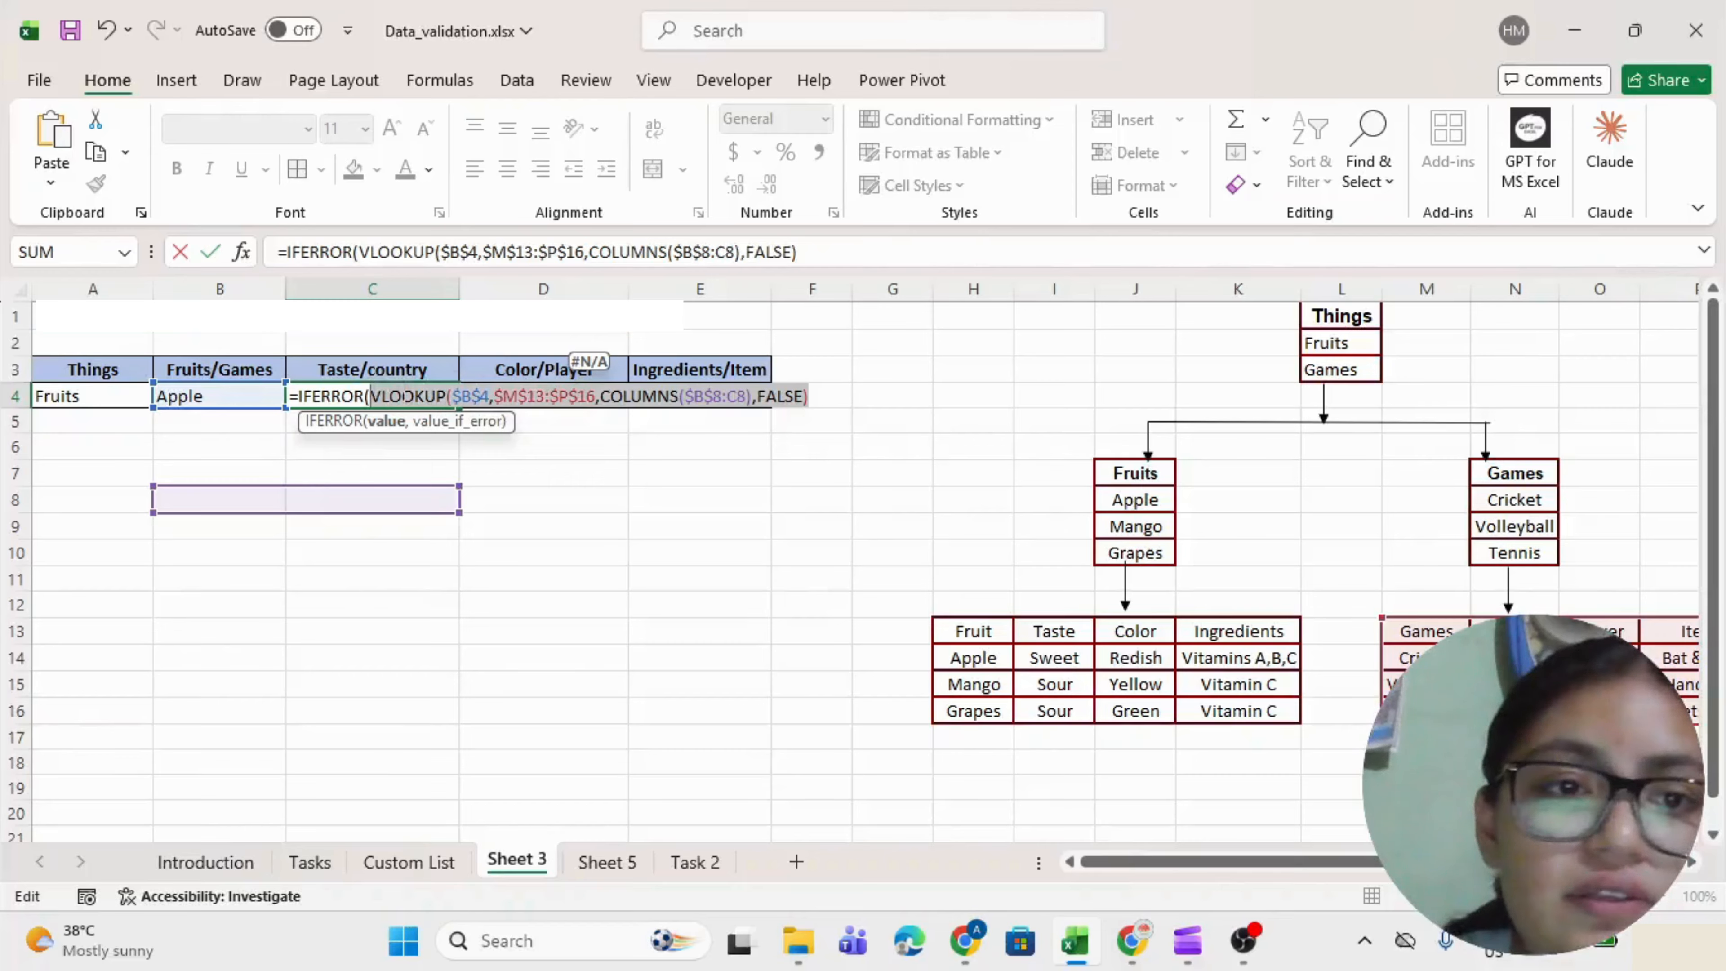
pyautogui.click(825, 396)
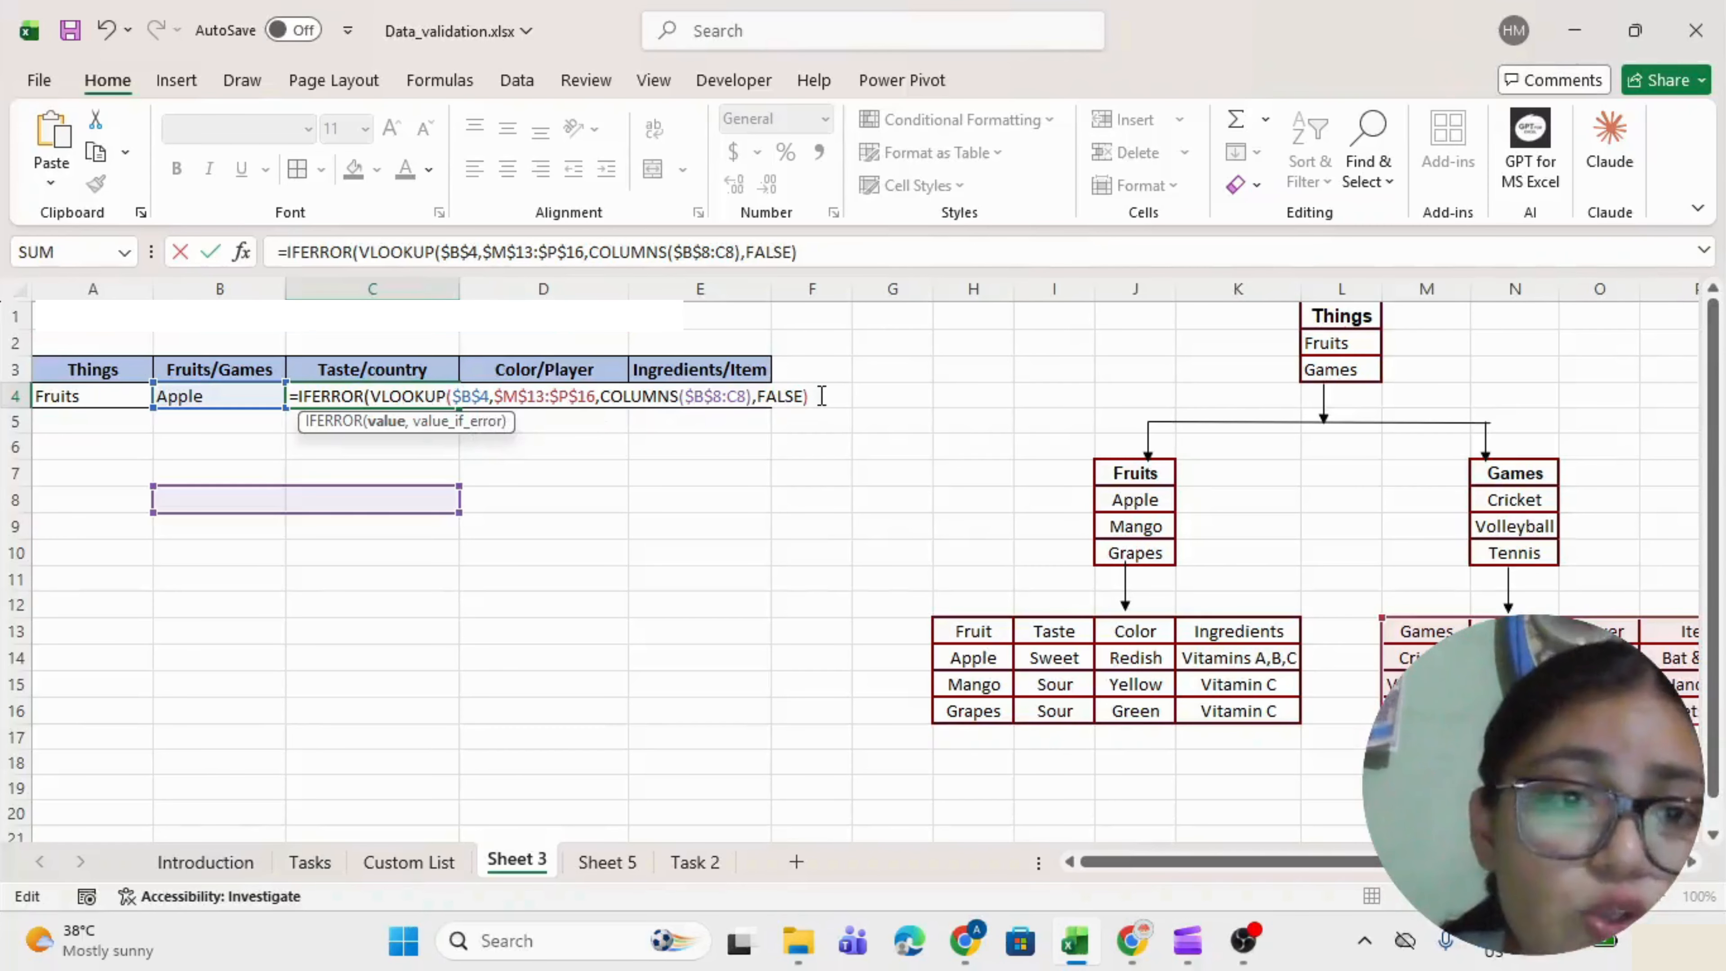
pyautogui.write(',')
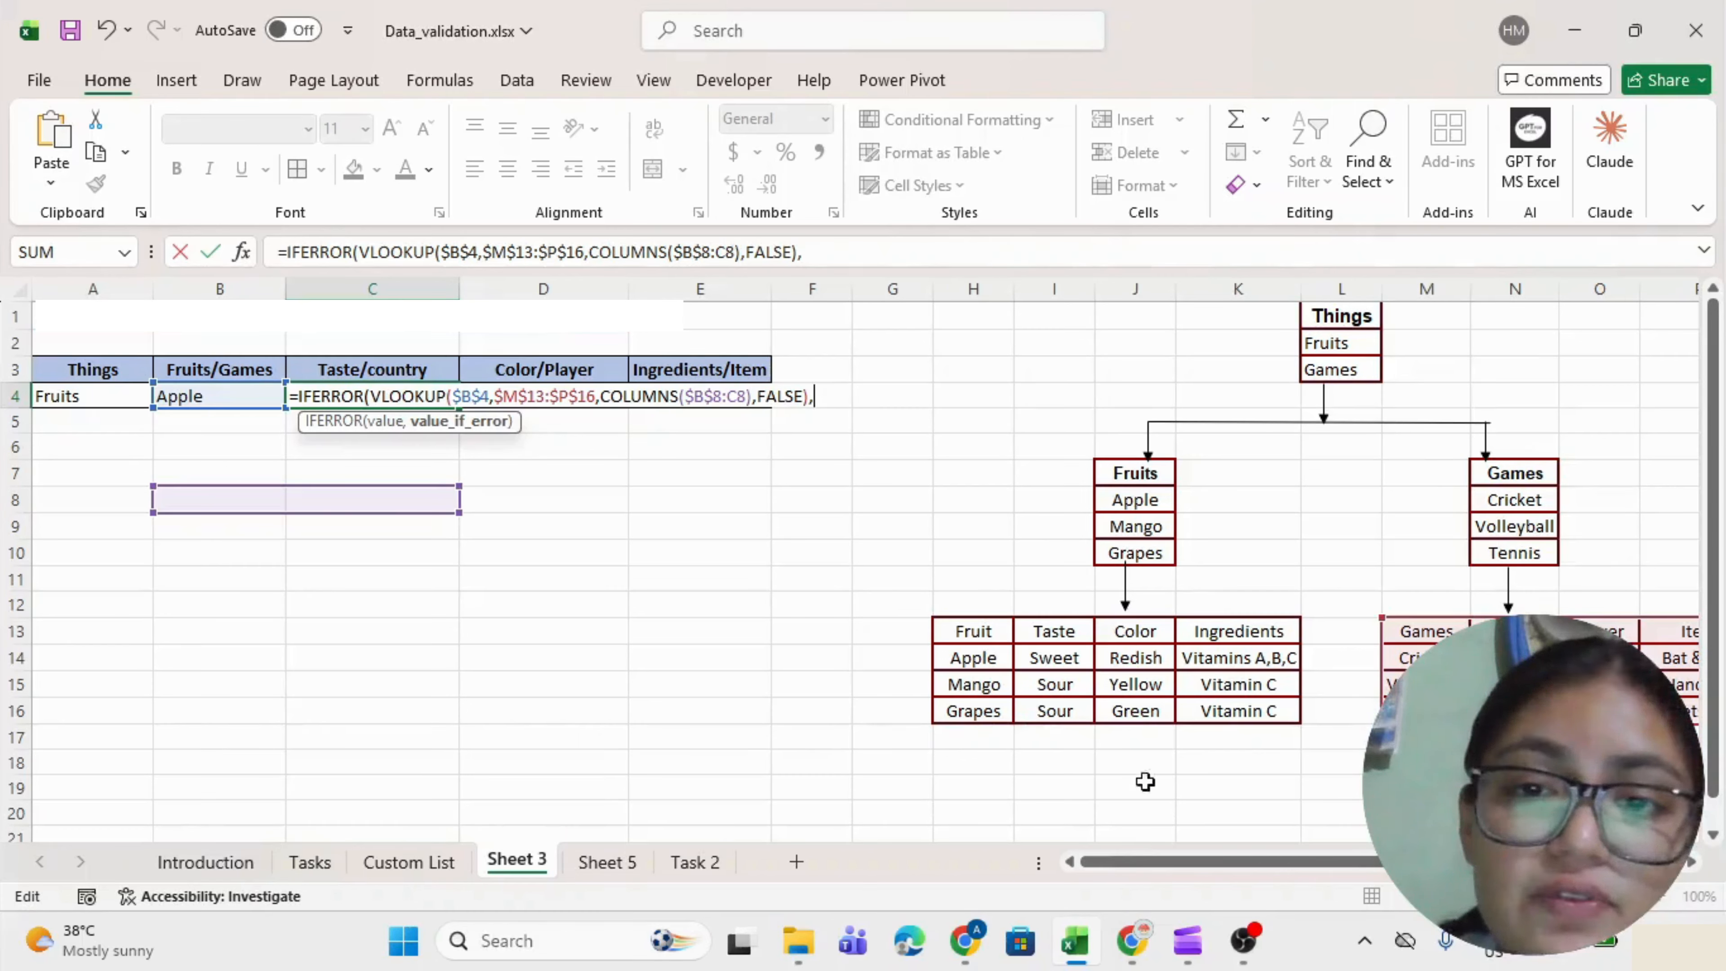
pyautogui.write('vlo')
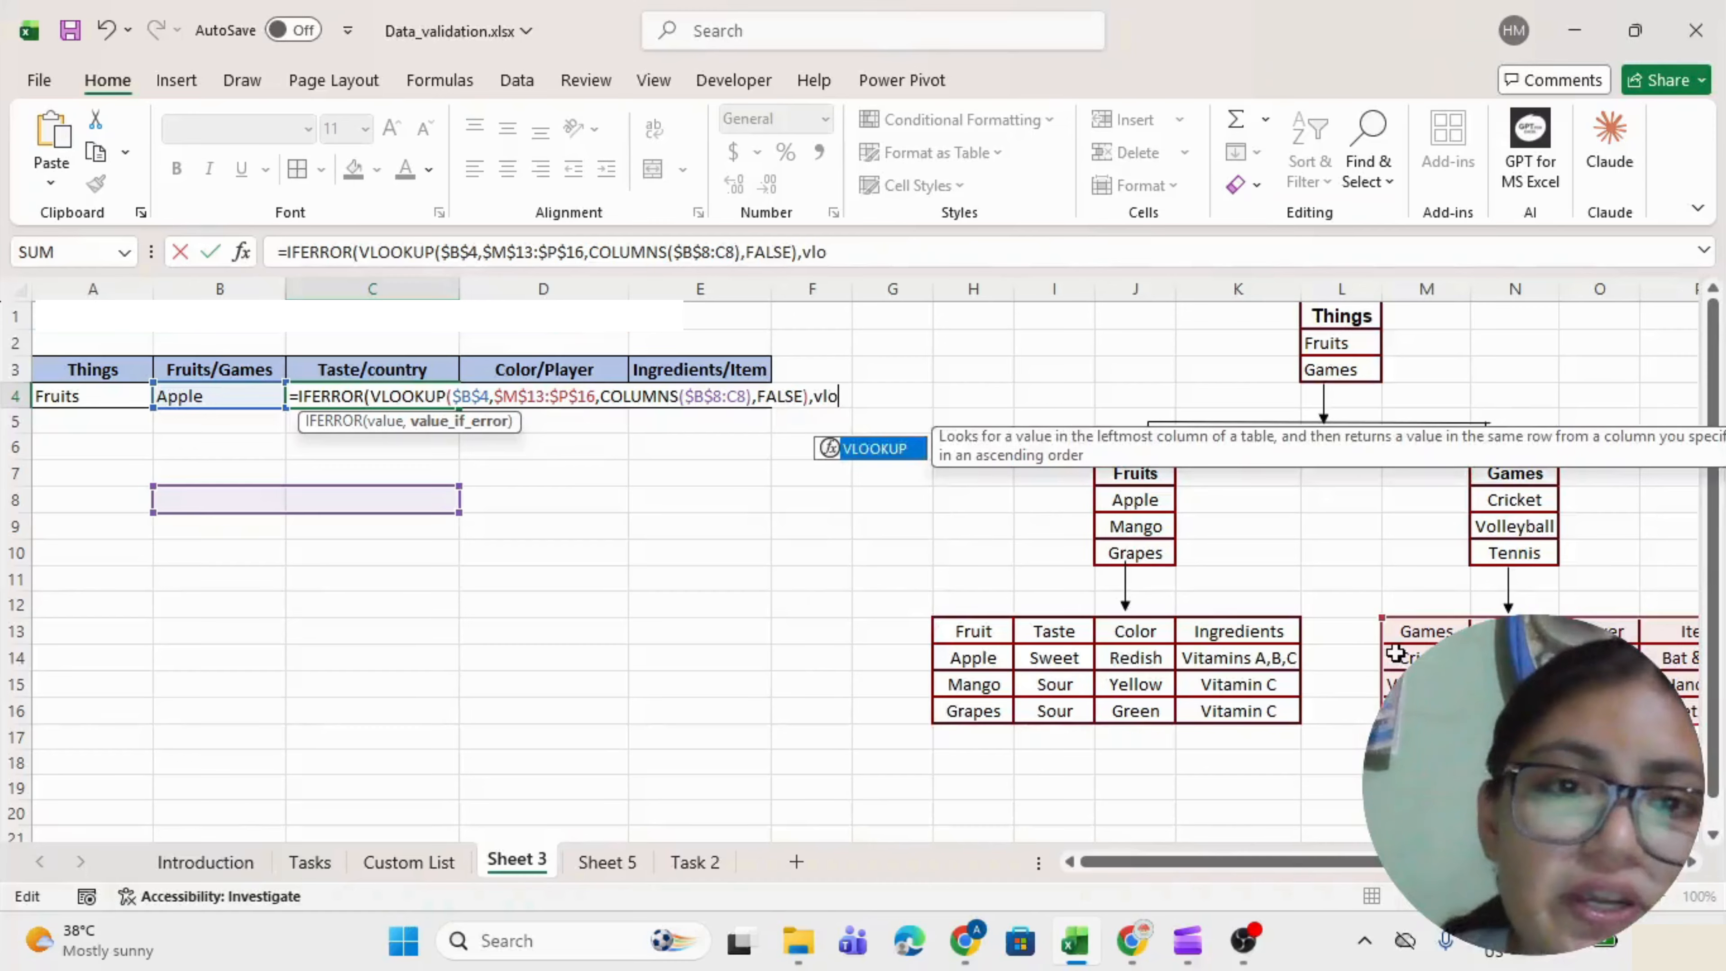
pyautogui.press('Tab')
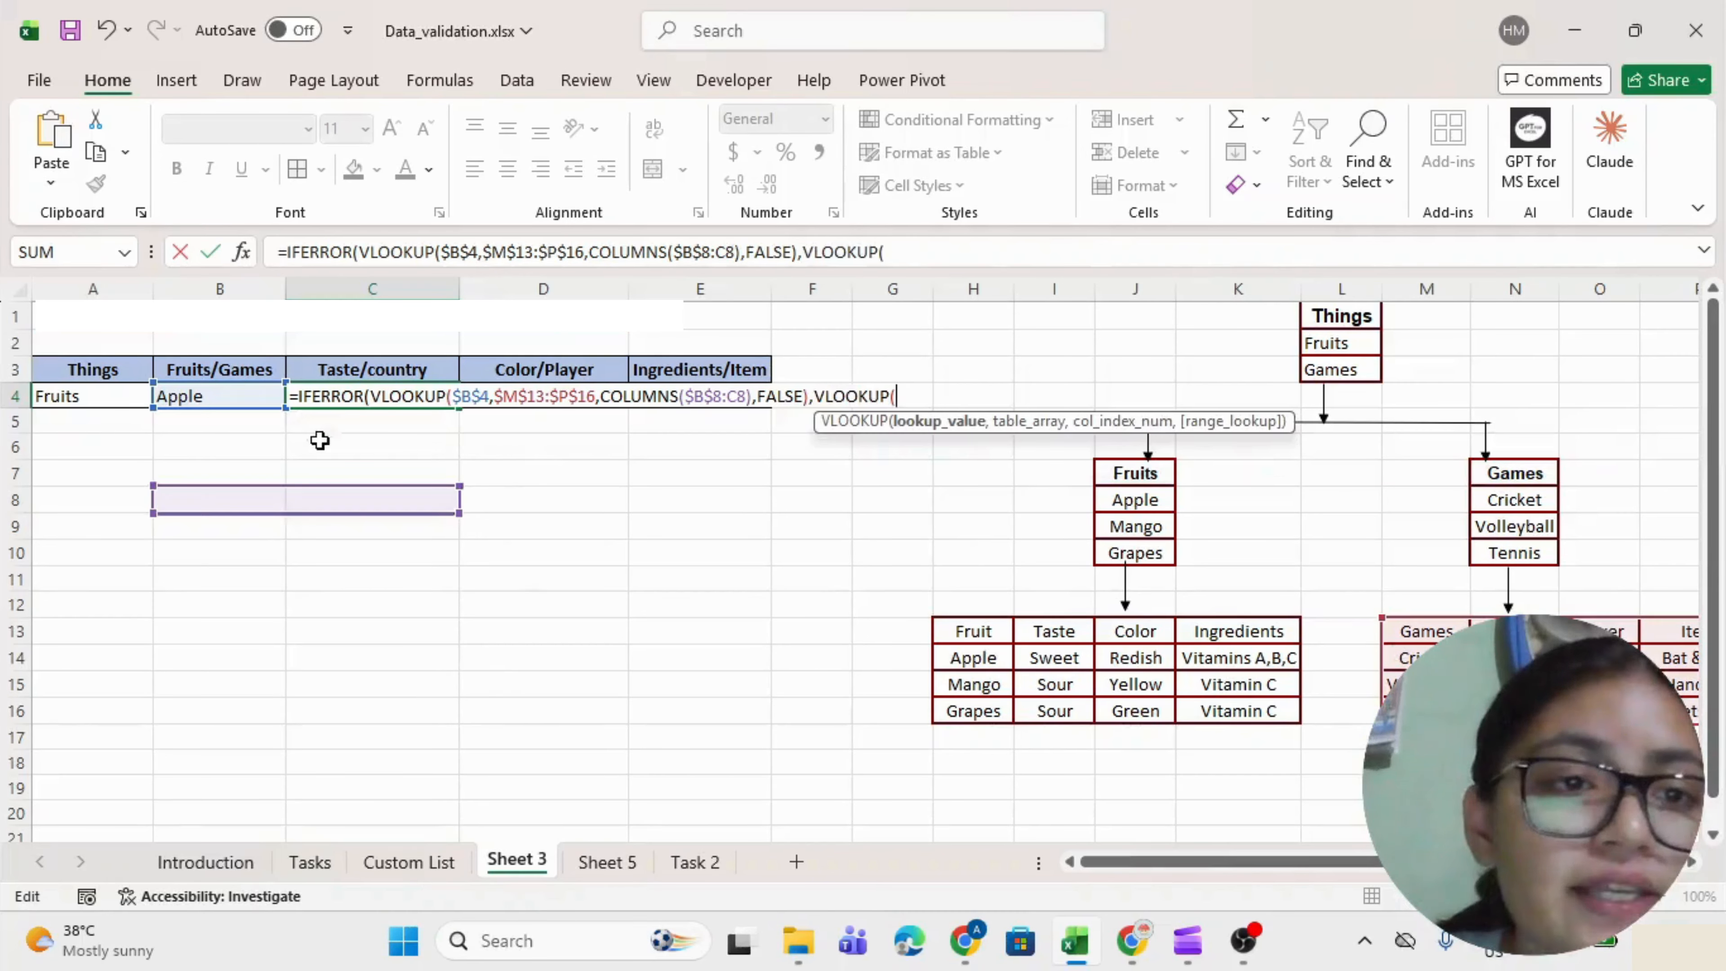
# Give the fallback VLOOKUP absolute $B$4 as lookup value and $H$13:$K$16 as table.
pyautogui.click(206, 395)
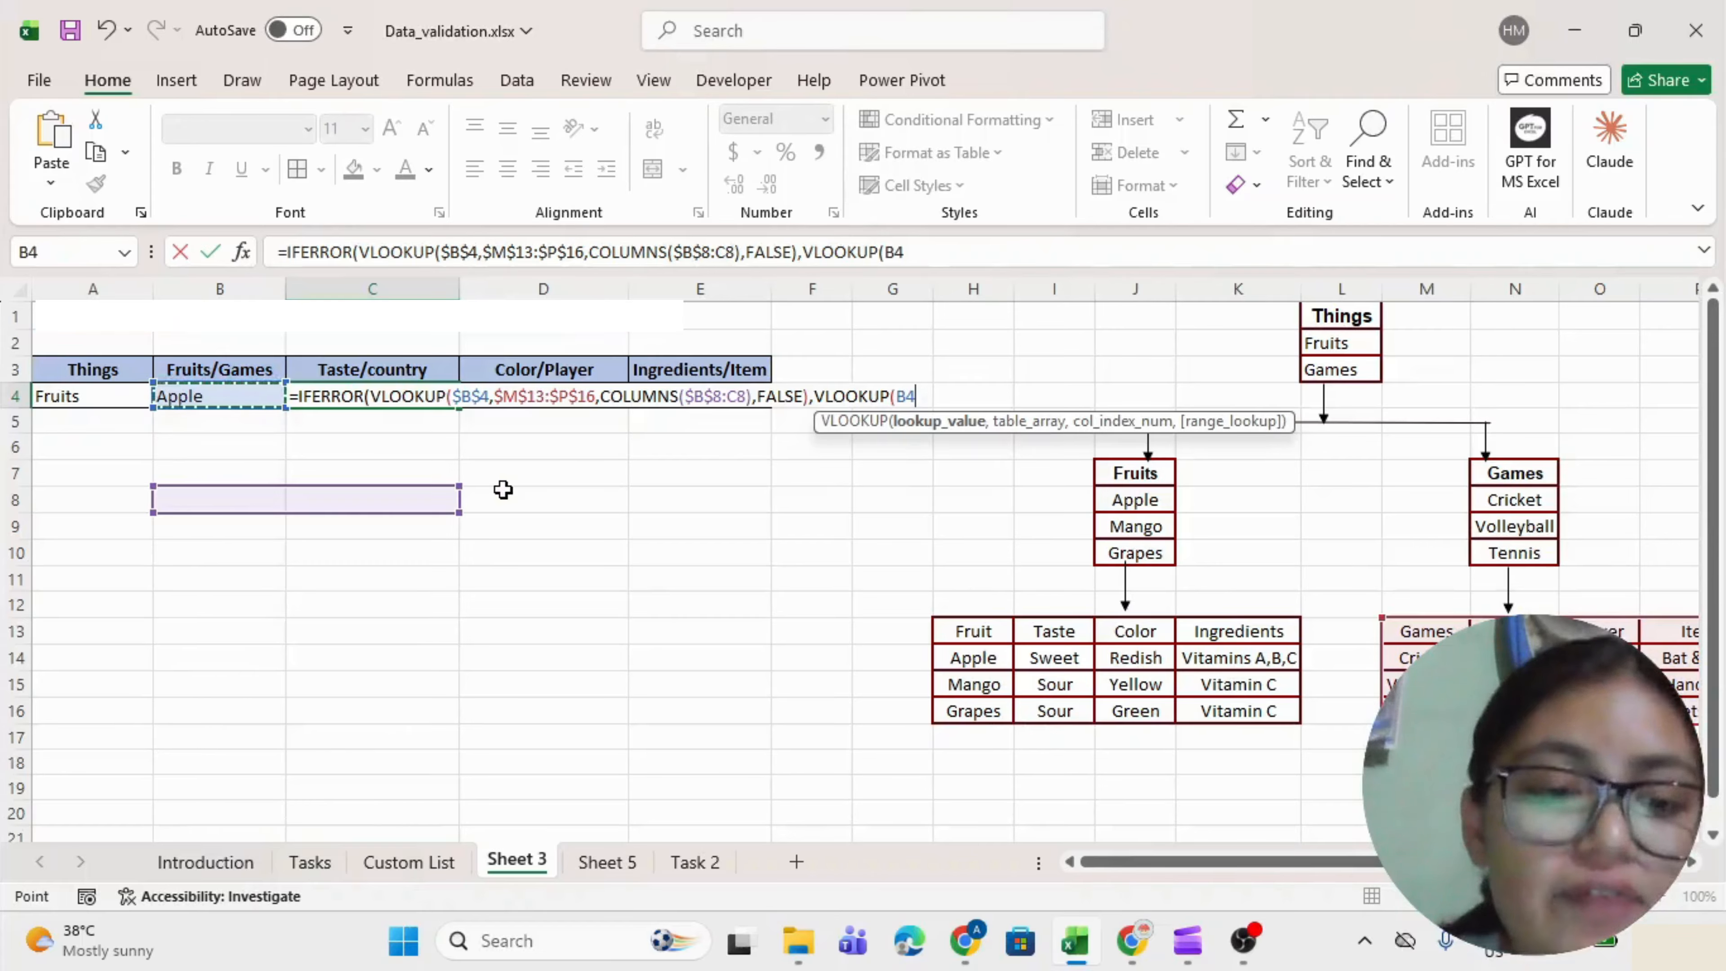
pyautogui.press('F4')
pyautogui.write(',')
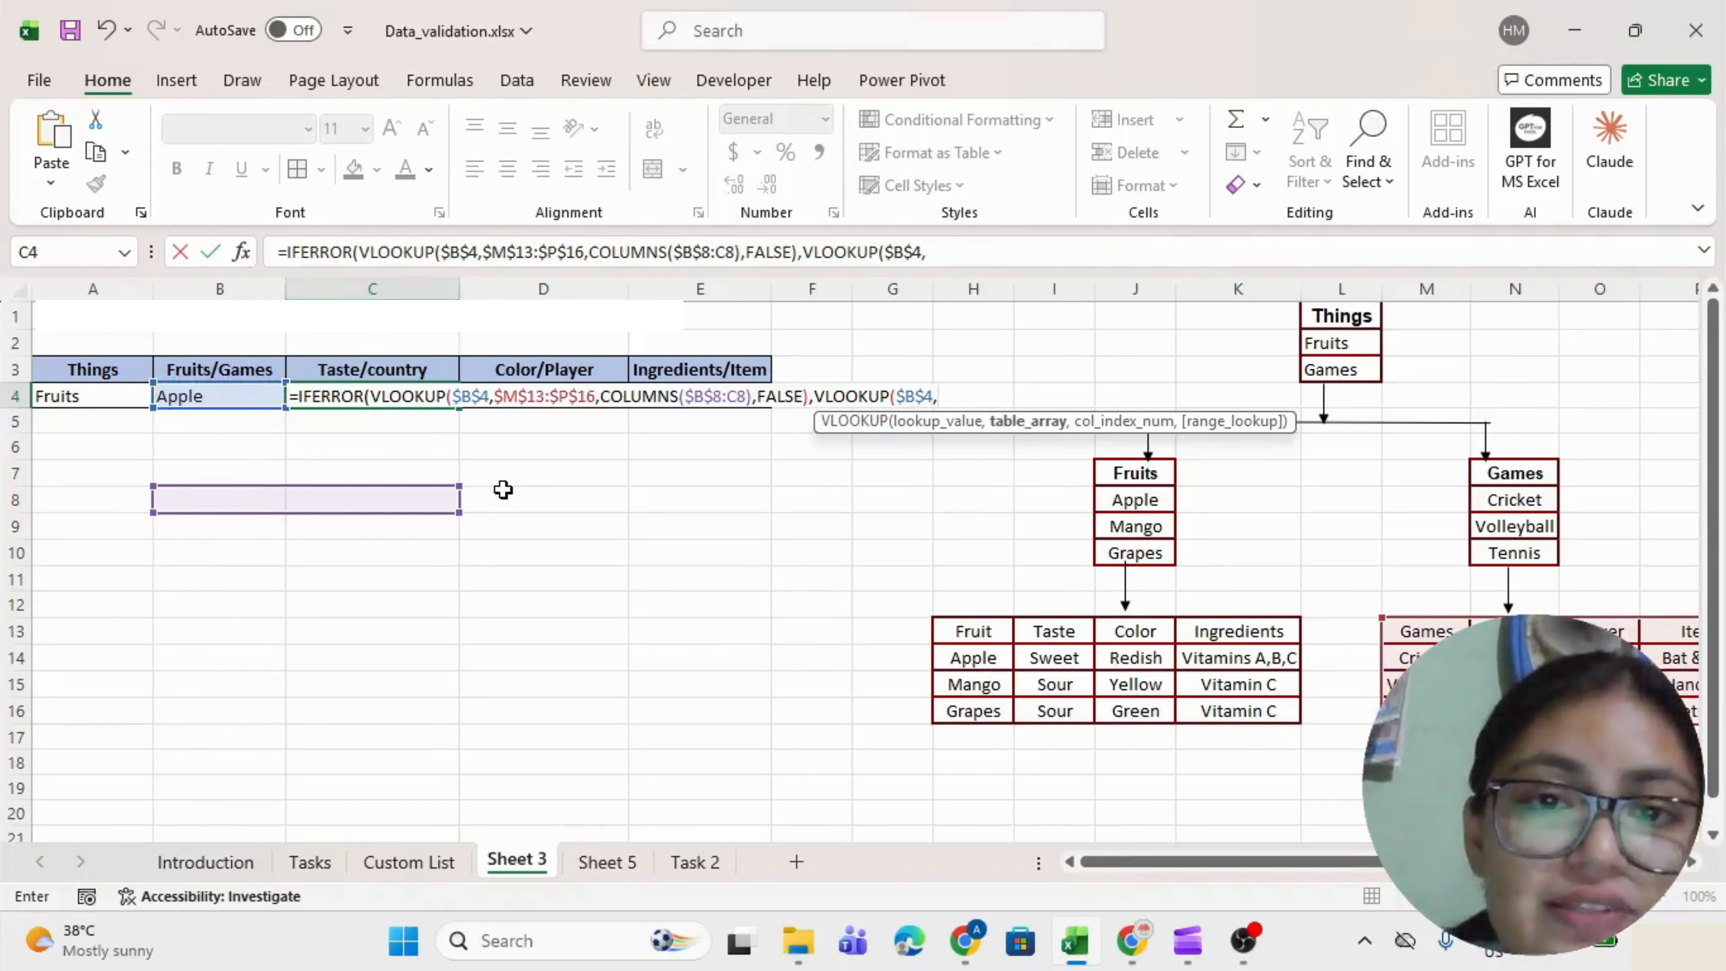
pyautogui.moveTo(968, 631); pyautogui.dragTo(1229, 707)
pyautogui.press('F4')
# Finish with COLUMNS($B$11:C11) as column index and 0 match, so C4 shows Sweet.
pyautogui.write(',coul')
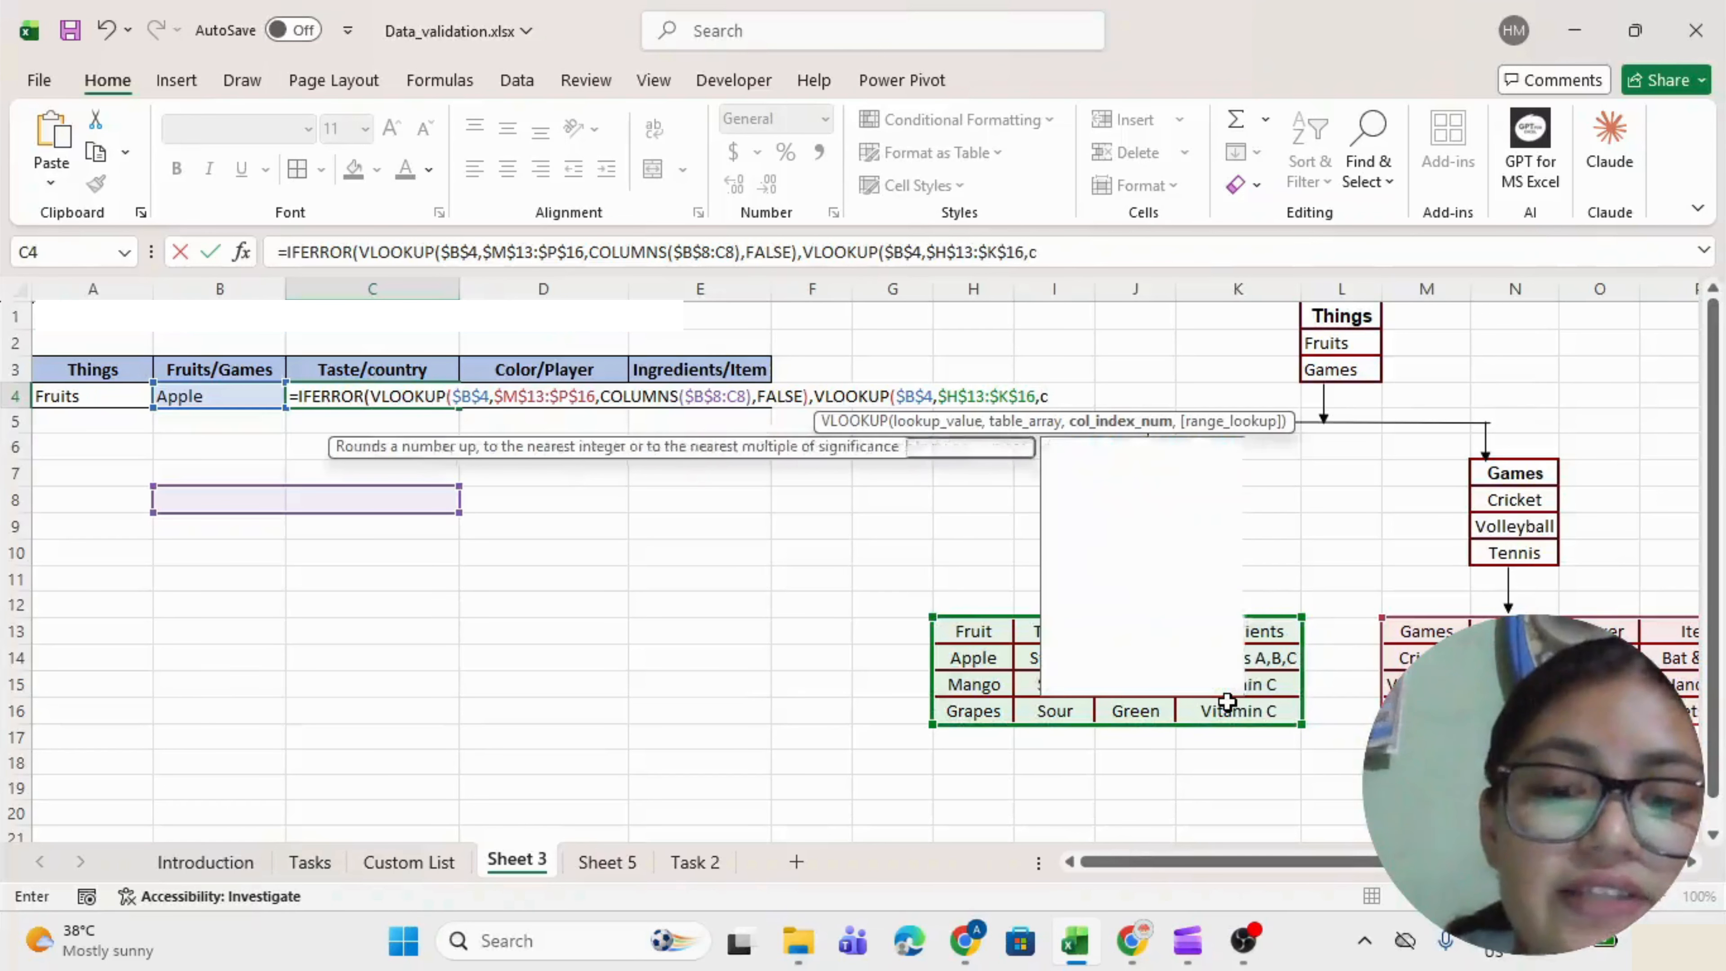
pyautogui.press('BackSpace')
pyautogui.press('BackSpace')
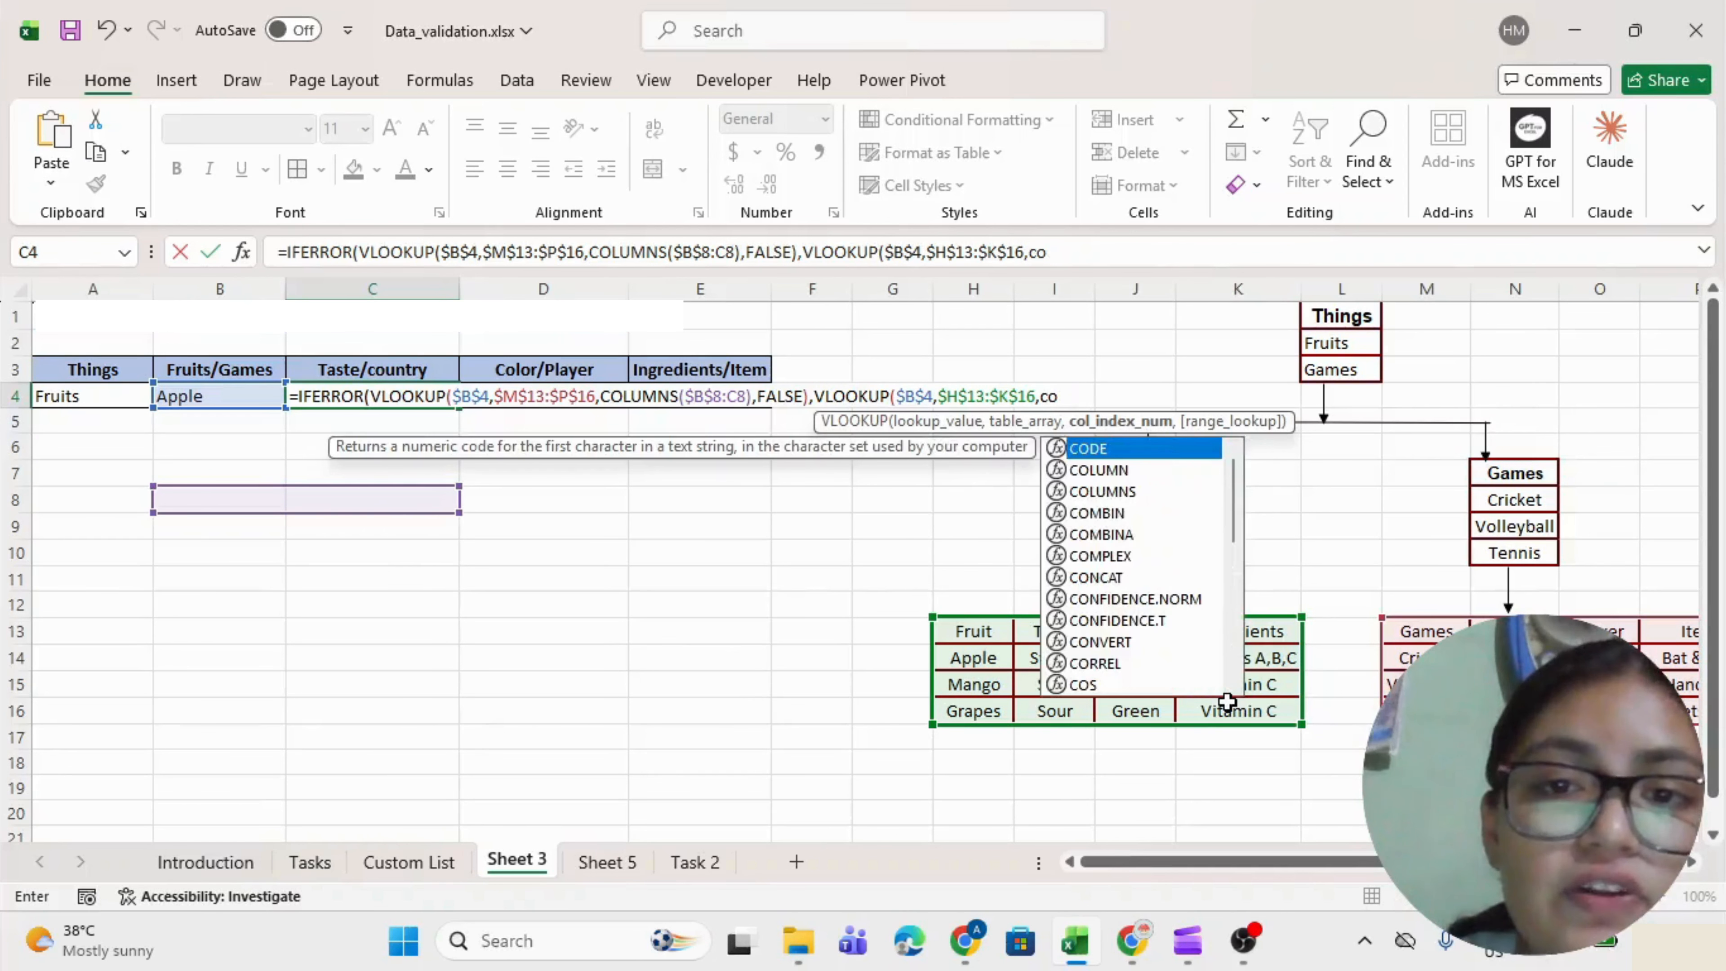
pyautogui.write('lumns')
pyautogui.press('Tab')
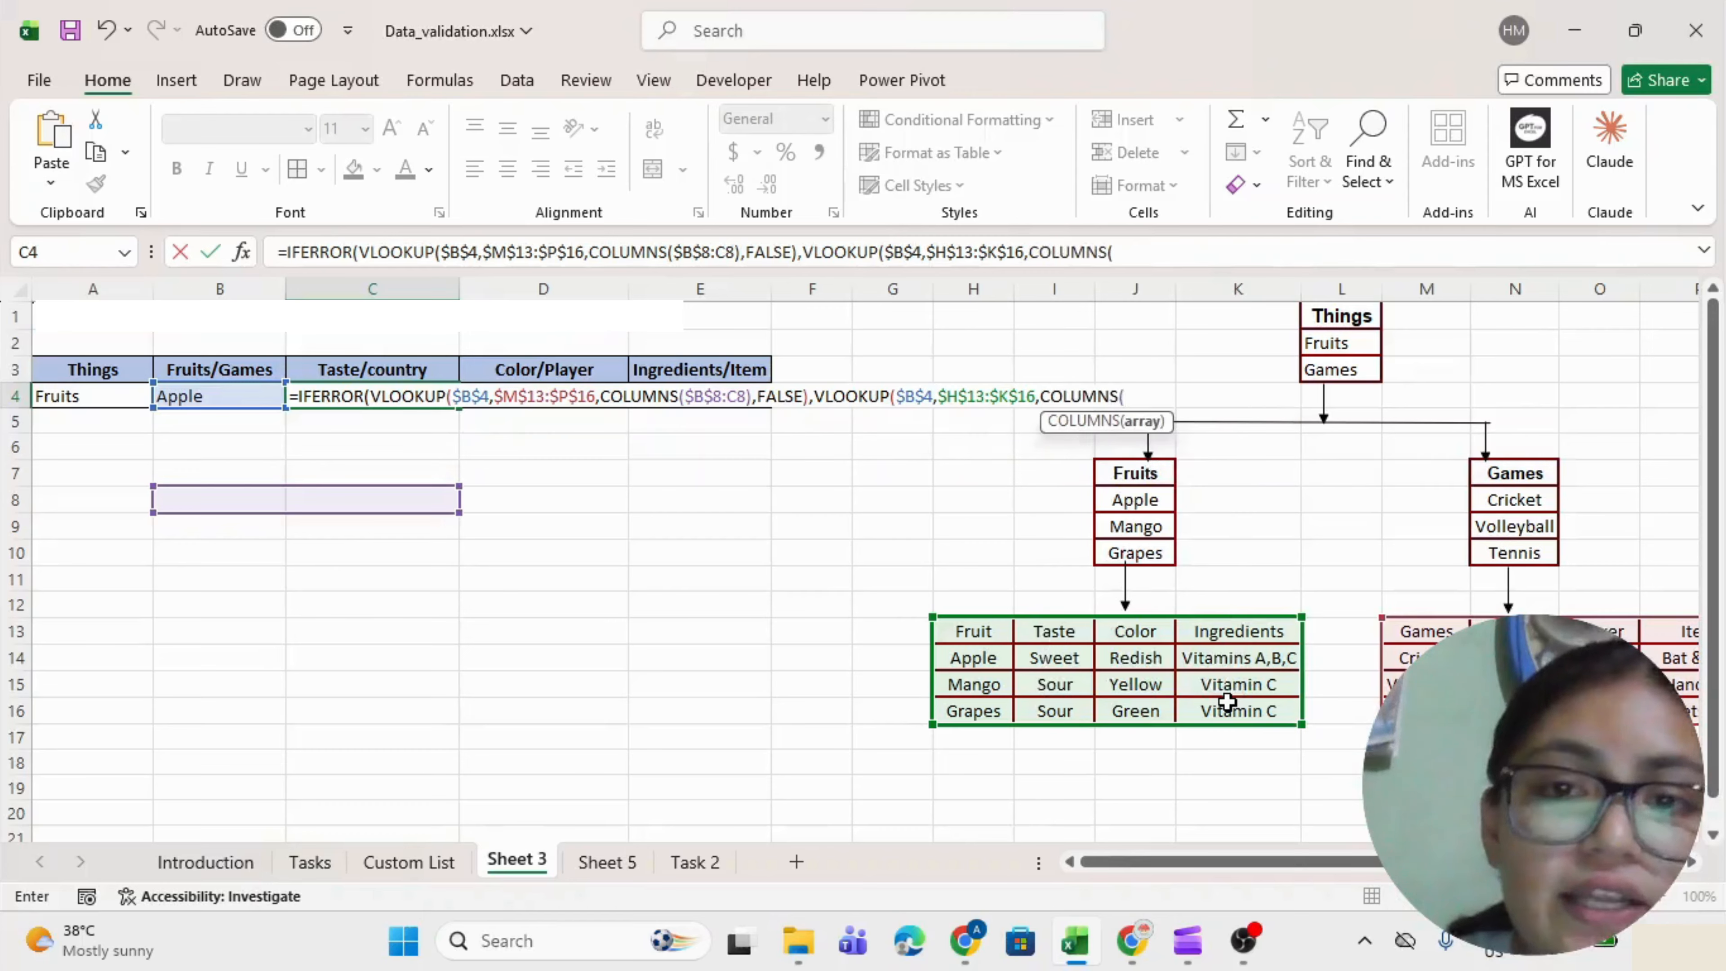
pyautogui.moveTo(220, 589); pyautogui.dragTo(301, 580)
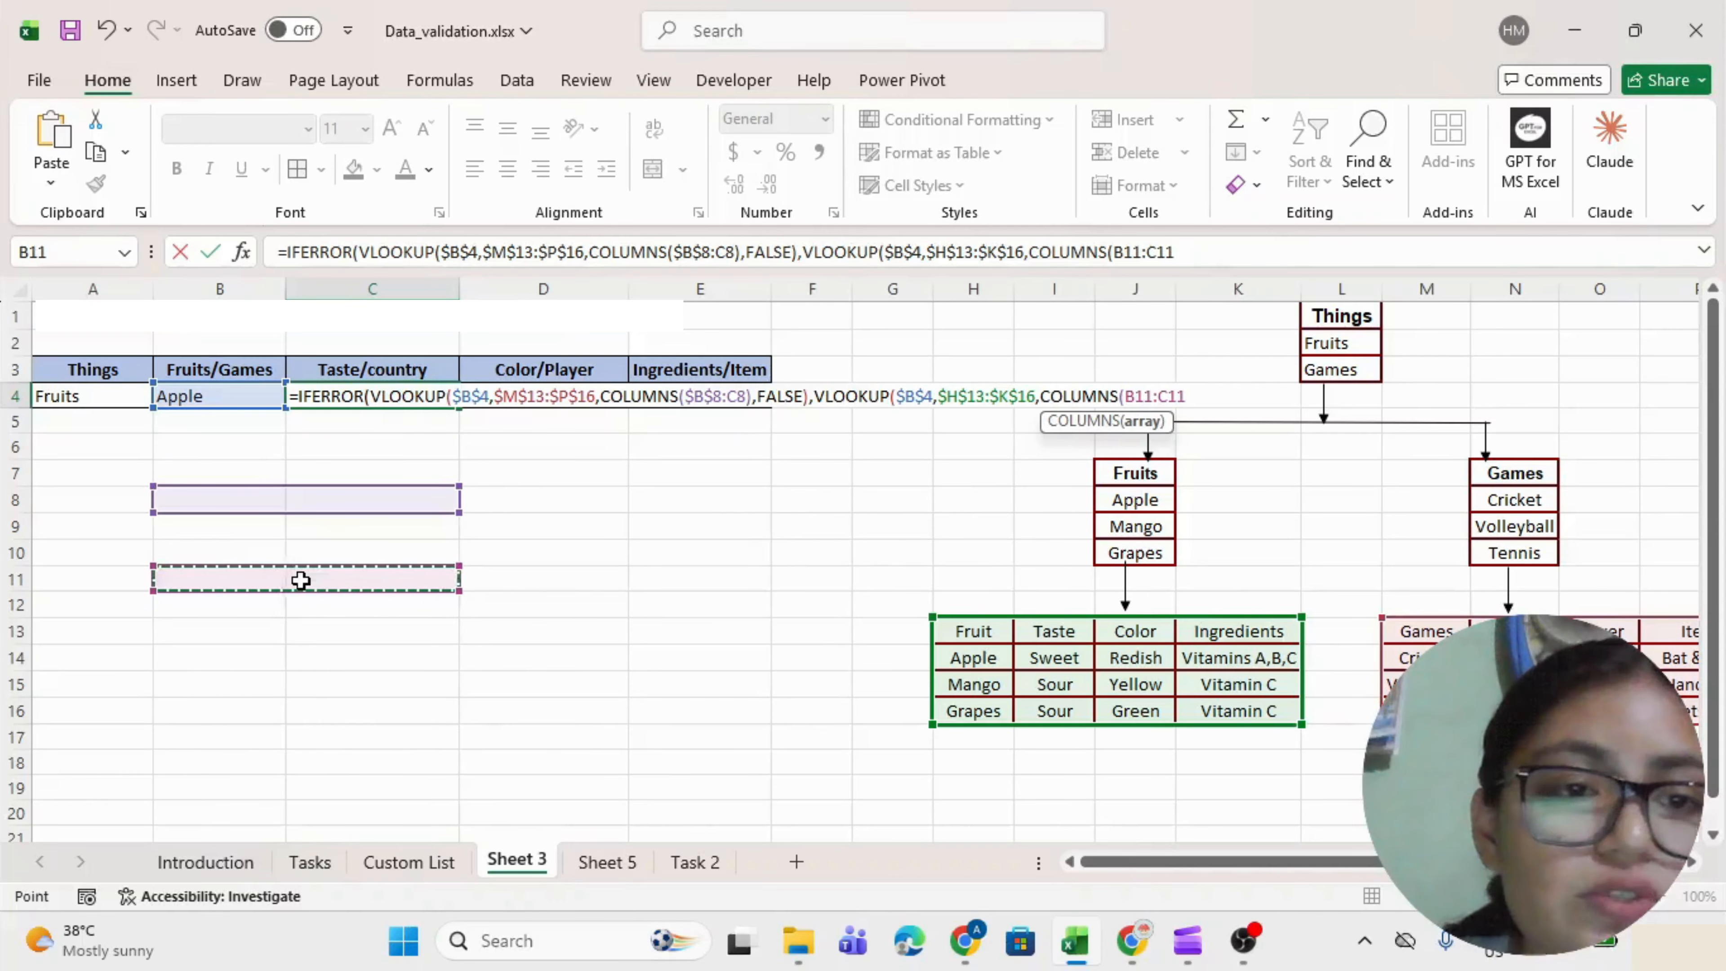
pyautogui.click(1139, 400)
pyautogui.press('F4')
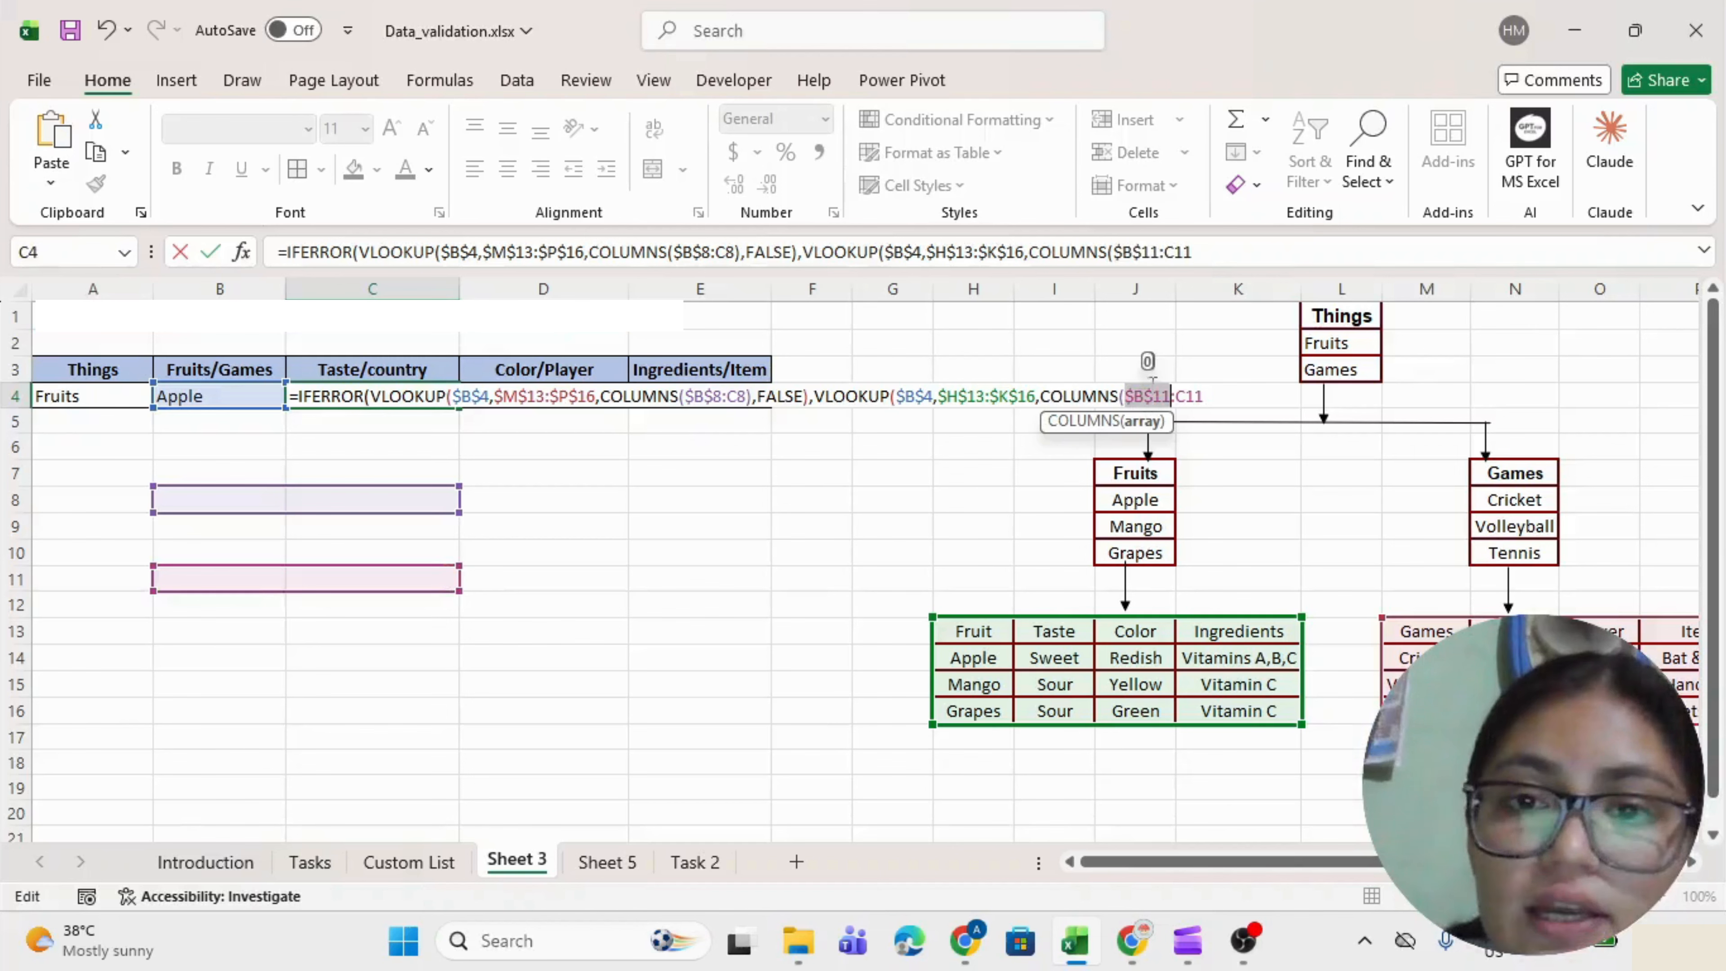
pyautogui.click(1210, 397)
pyautogui.write(')')
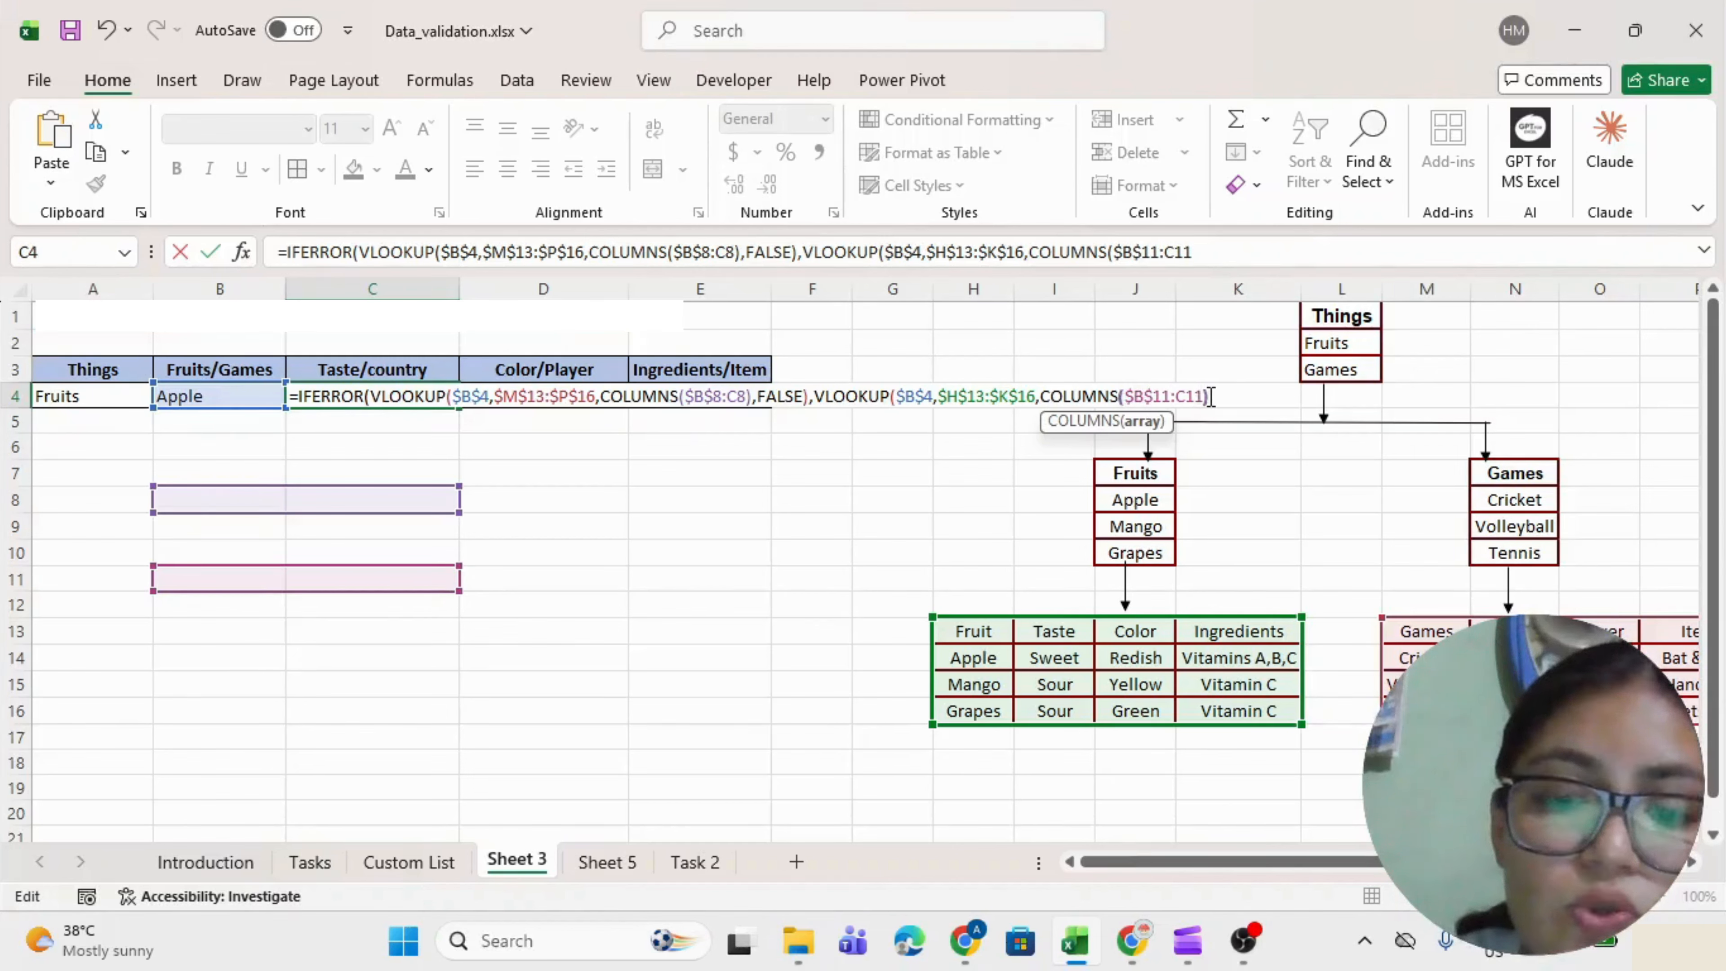
pyautogui.write(',')
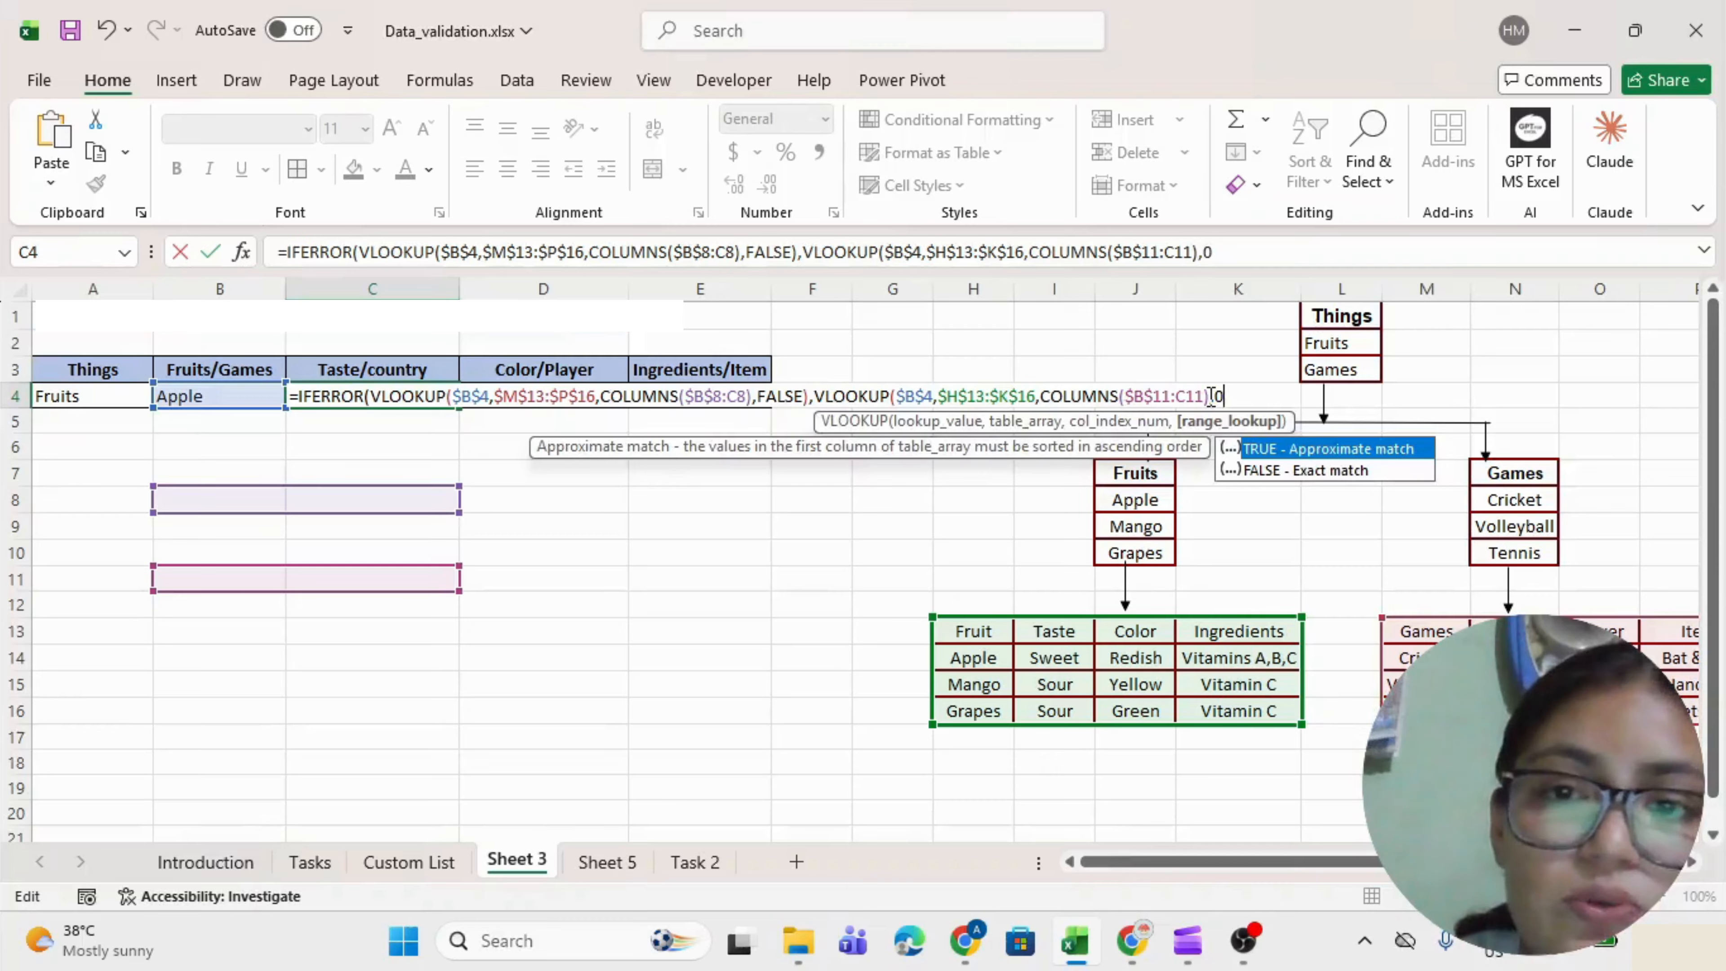
pyautogui.write('0)')
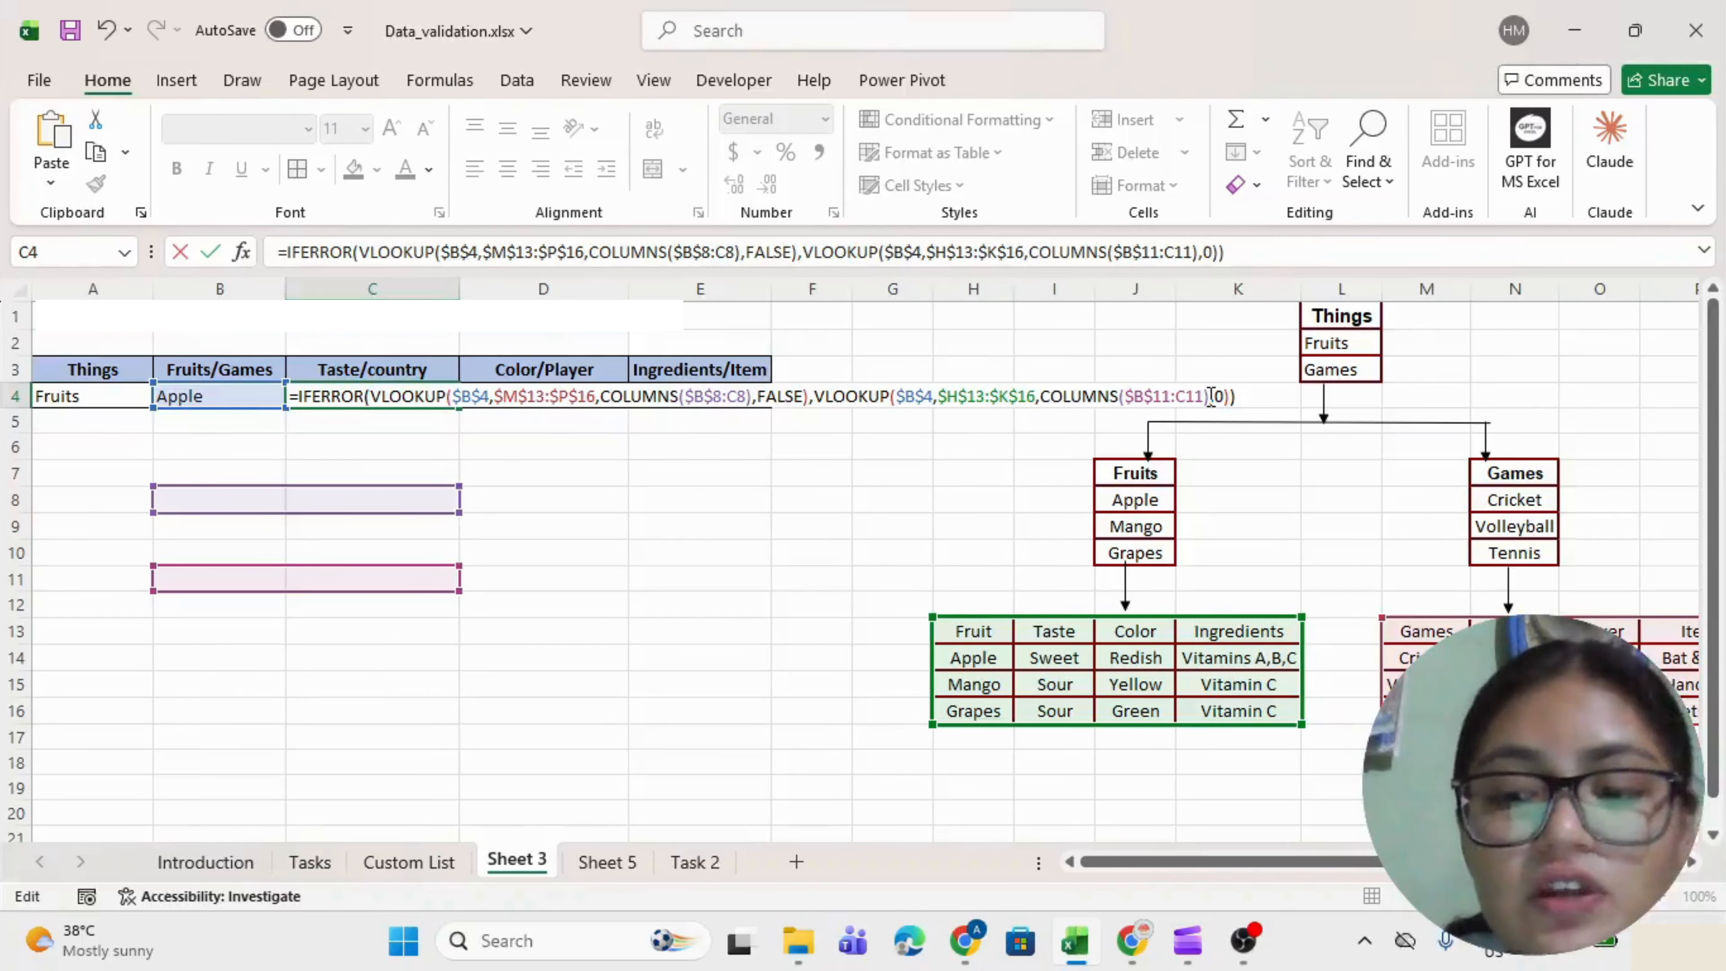
pyautogui.press('Return')
pyautogui.click(428, 399)
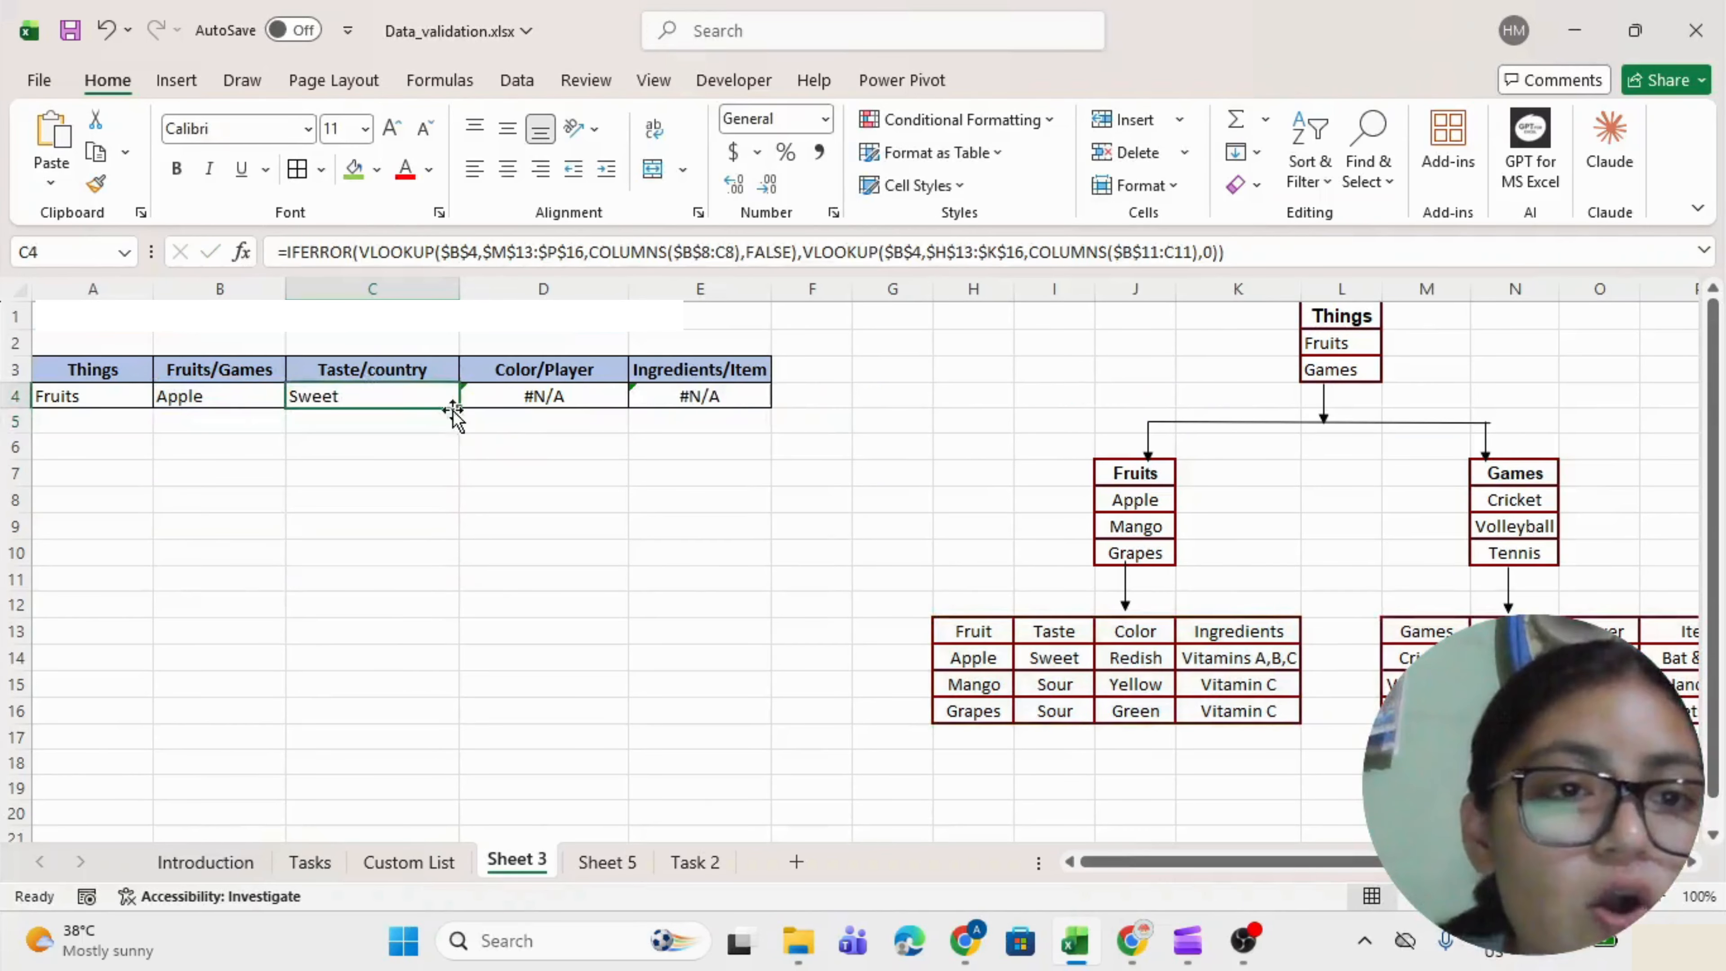
# Fill C4's formula across to E4 and compare Apple's entries in the fruit table.
pyautogui.moveTo(458, 413); pyautogui.dragTo(703, 393)
pyautogui.click(408, 425)
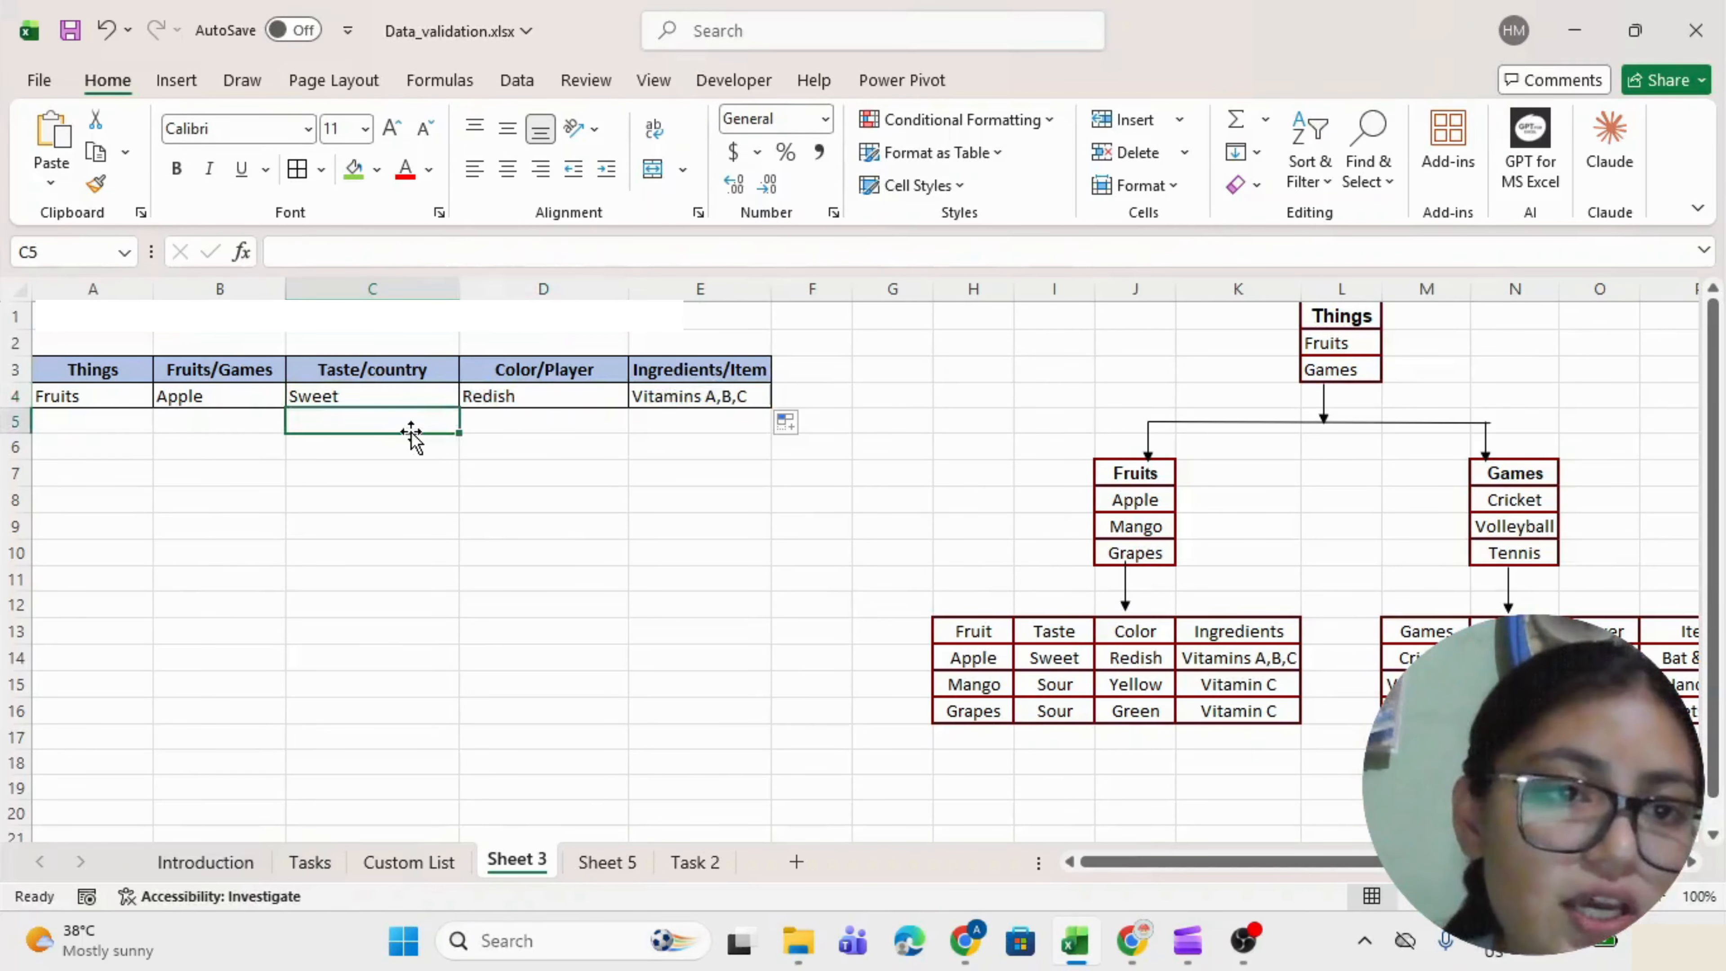
pyautogui.click(198, 400)
pyautogui.click(973, 658)
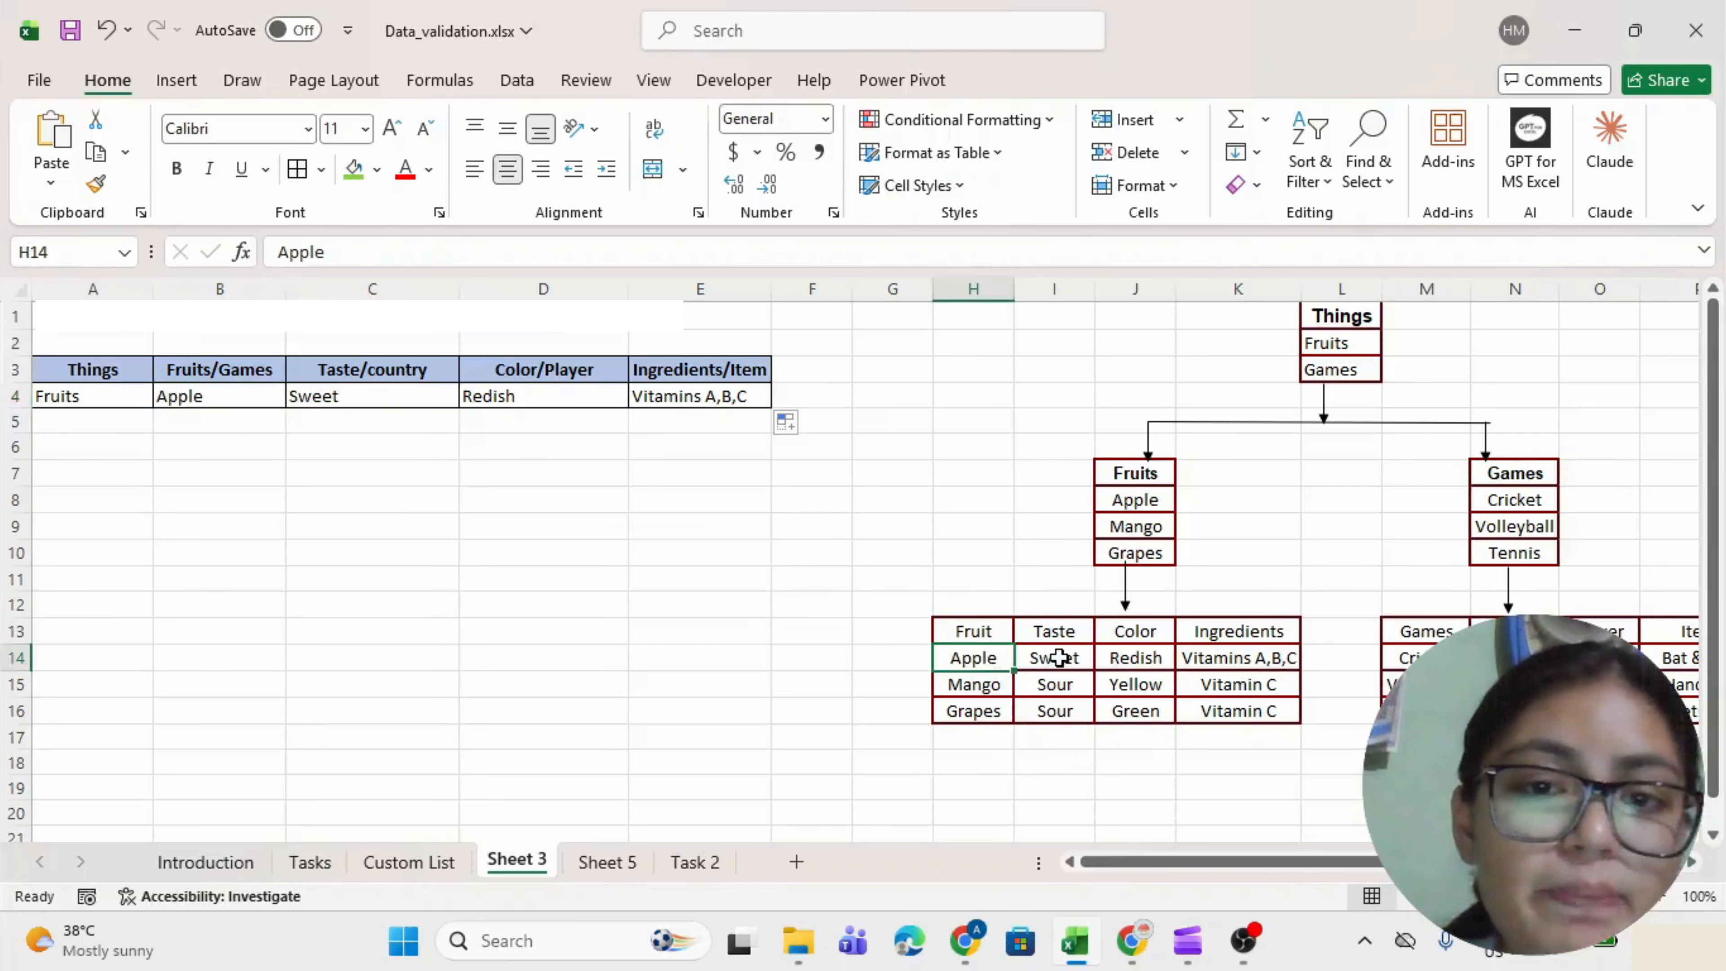
pyautogui.click(1059, 658)
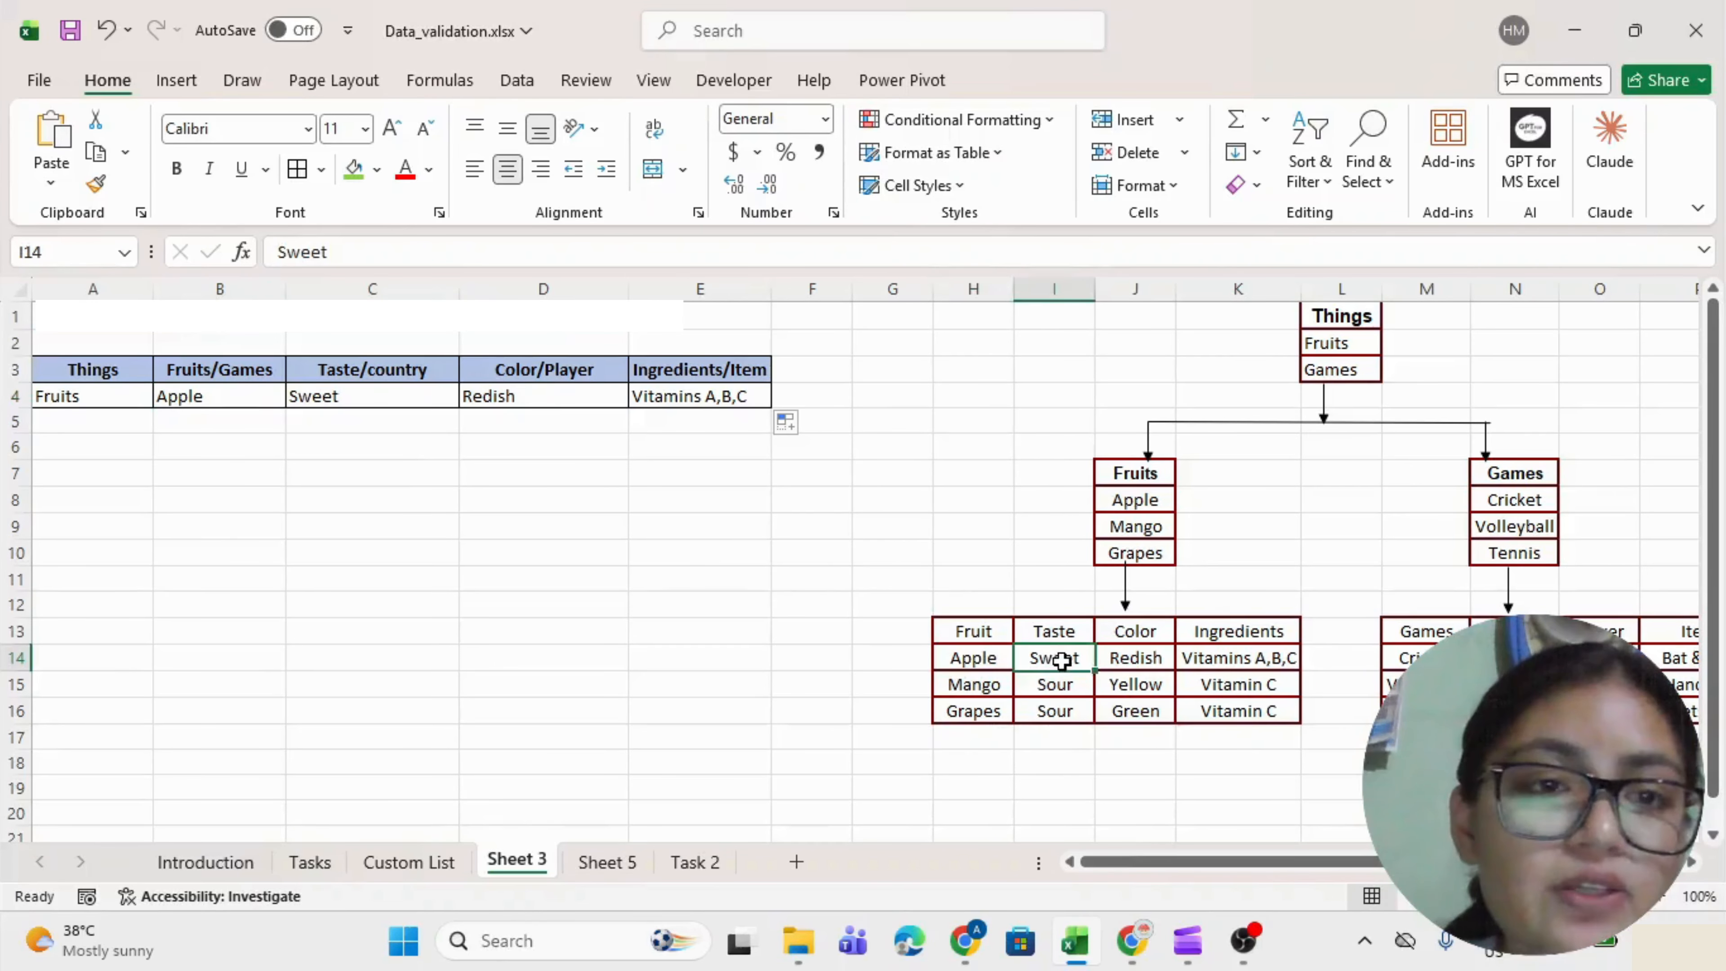
pyautogui.click(1180, 657)
# Set A4 to Games and B4 to Volleyball from their drop-downs.
pyautogui.click(104, 395)
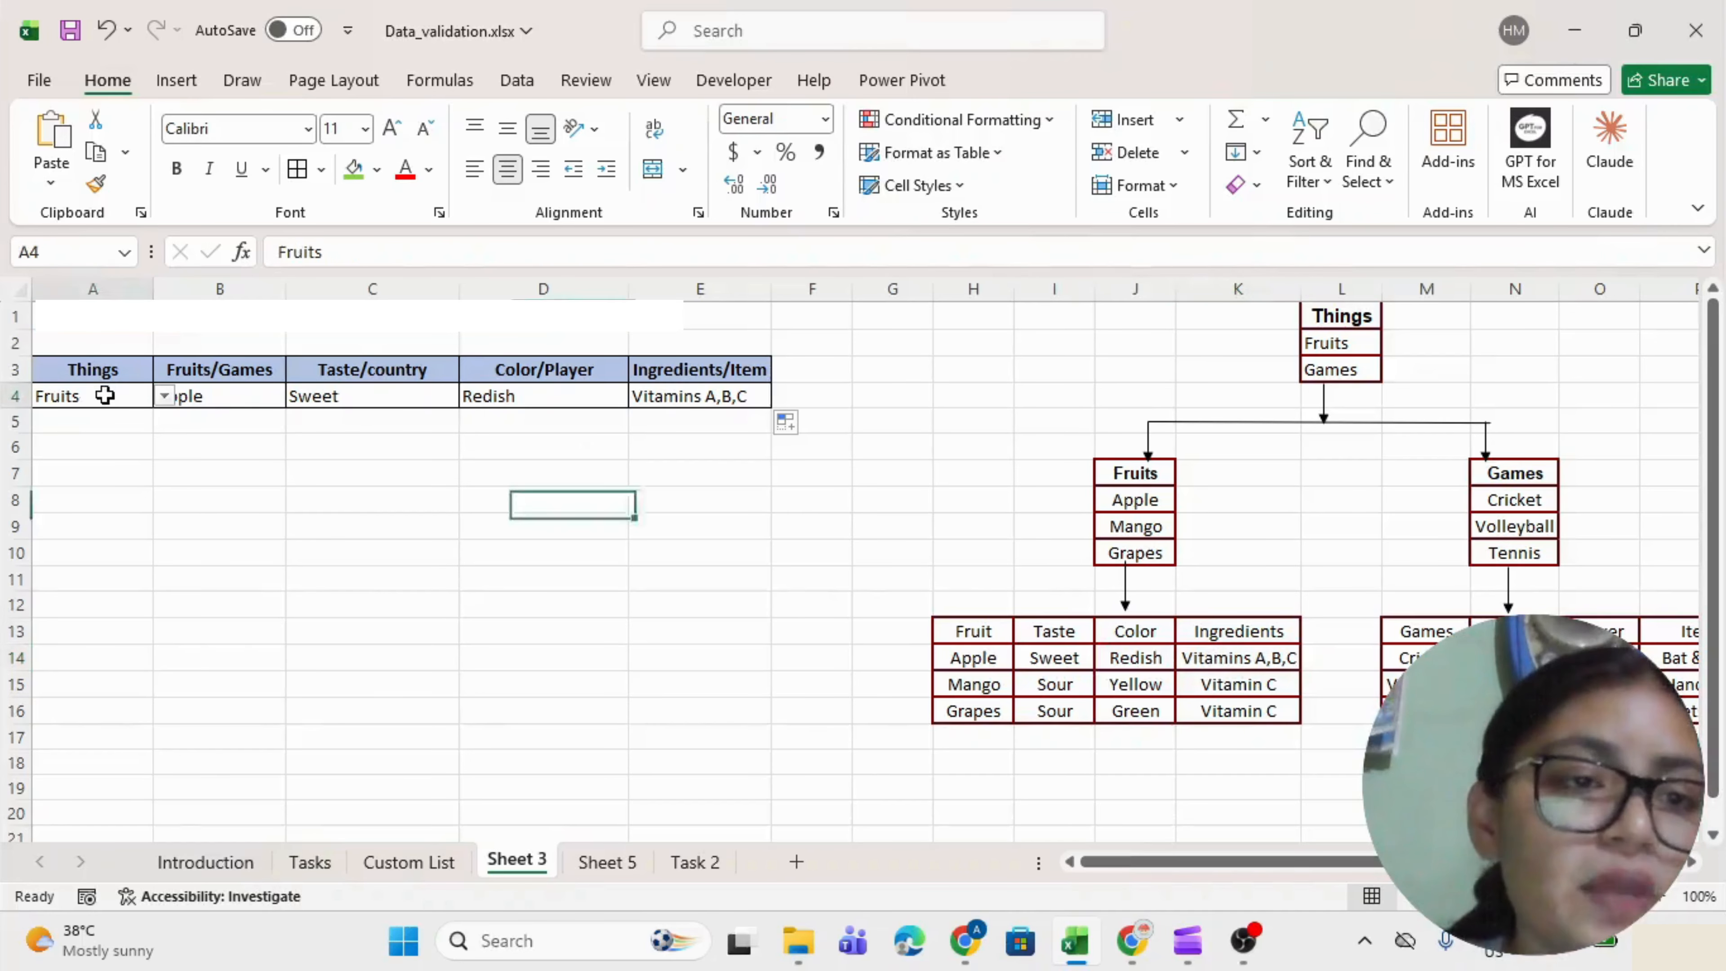
pyautogui.hotkey('alt', 'Down')
pyautogui.press('Down')
pyautogui.press('Return')
pyautogui.press('Tab')
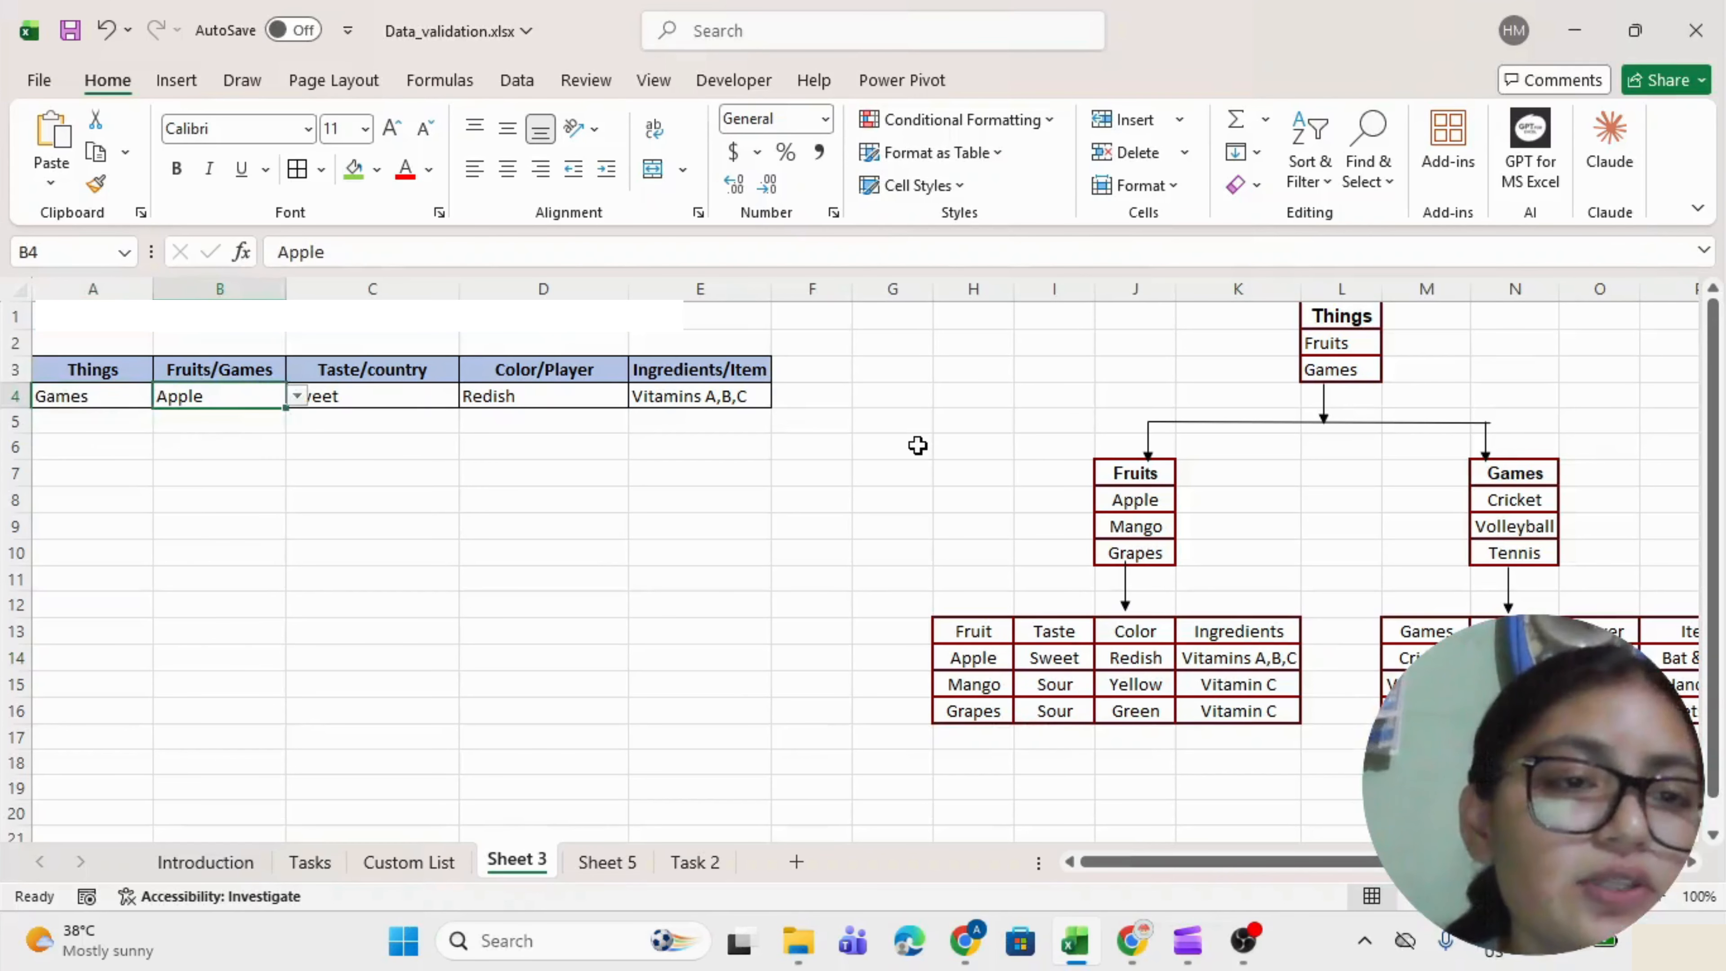
pyautogui.hotkey('alt', 'Down')
pyautogui.press('Down')
pyautogui.press('Return')
pyautogui.press('Tab')
# Switch A4 back to Fruits and pick Mango in B4.
pyautogui.hotkey('shift', 'Tab')
pyautogui.hotkey('shift', 'Tab')
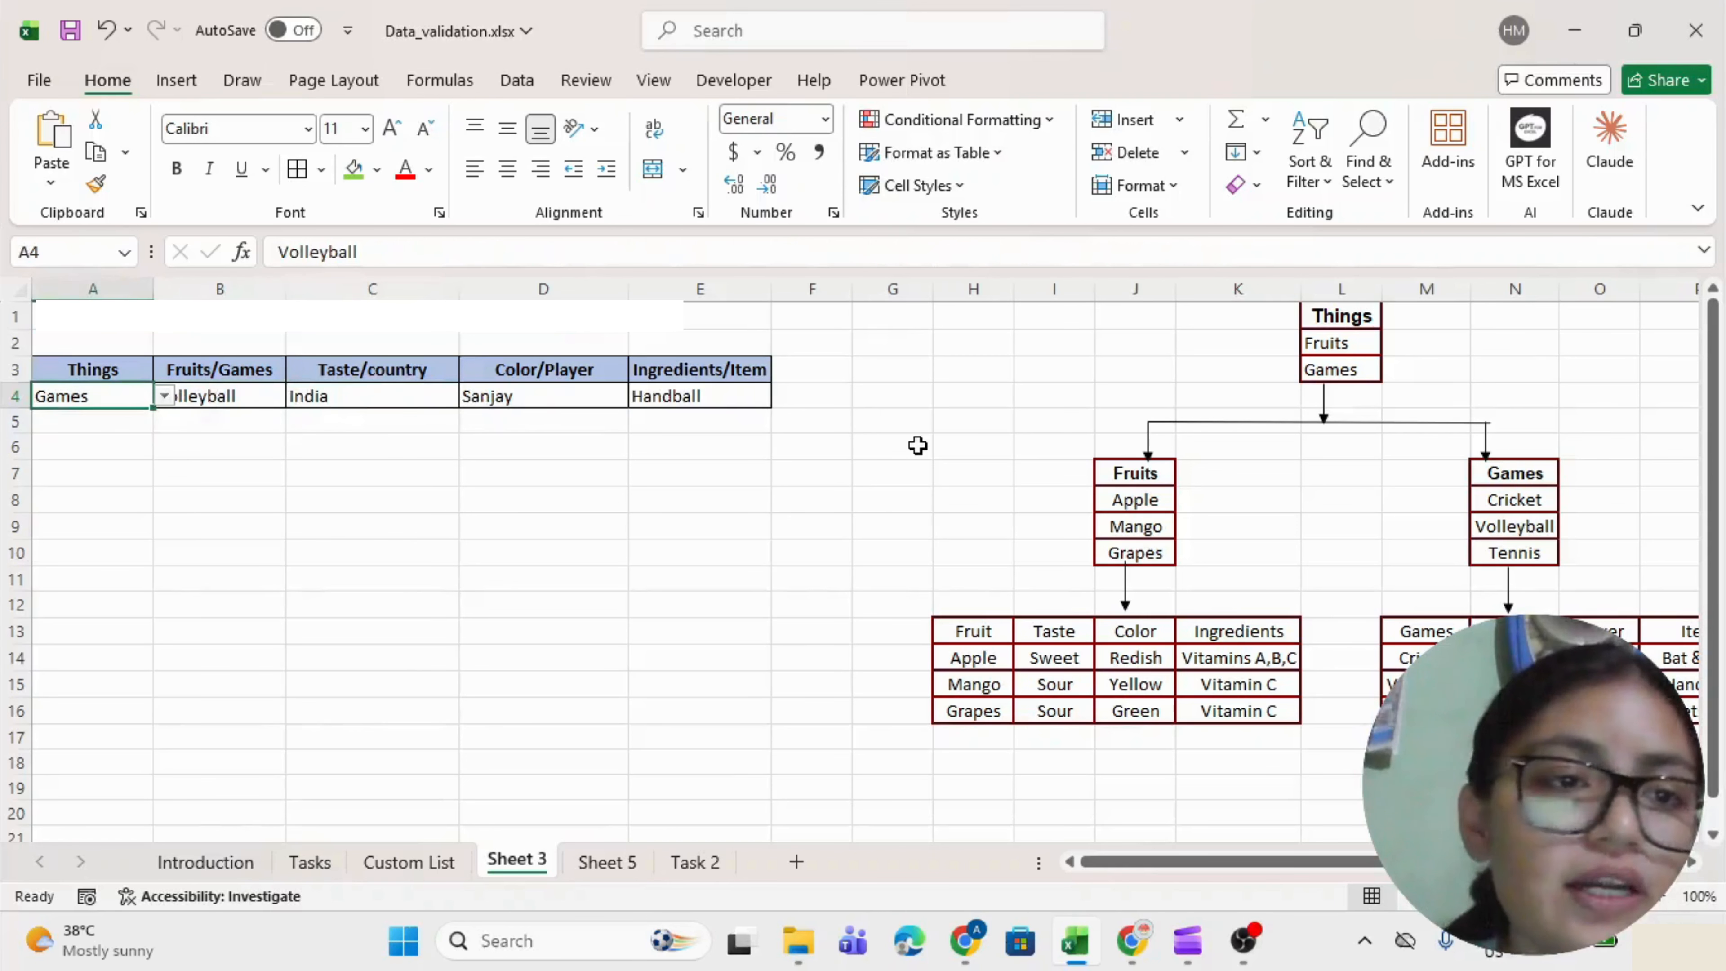
pyautogui.hotkey('alt', 'Down')
pyautogui.press('Up')
pyautogui.press('Return')
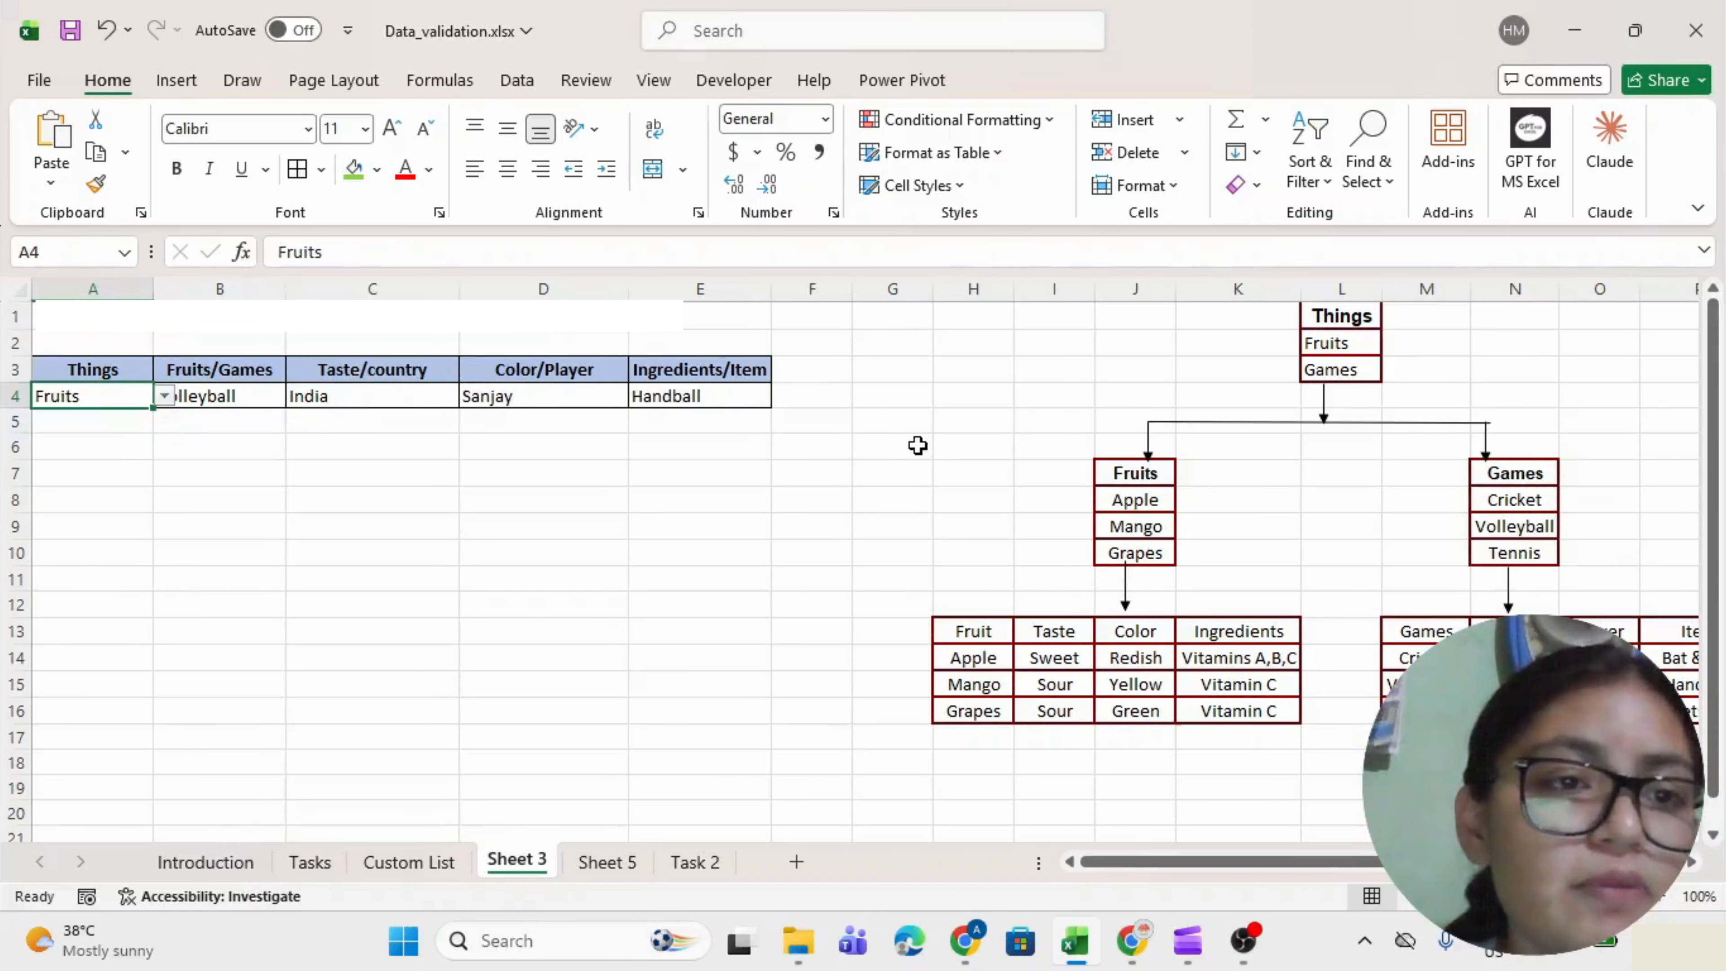
pyautogui.press('Tab')
pyautogui.hotkey('alt', 'Down')
pyautogui.press('Down')
pyautogui.press('Return')
pyautogui.press('Tab')
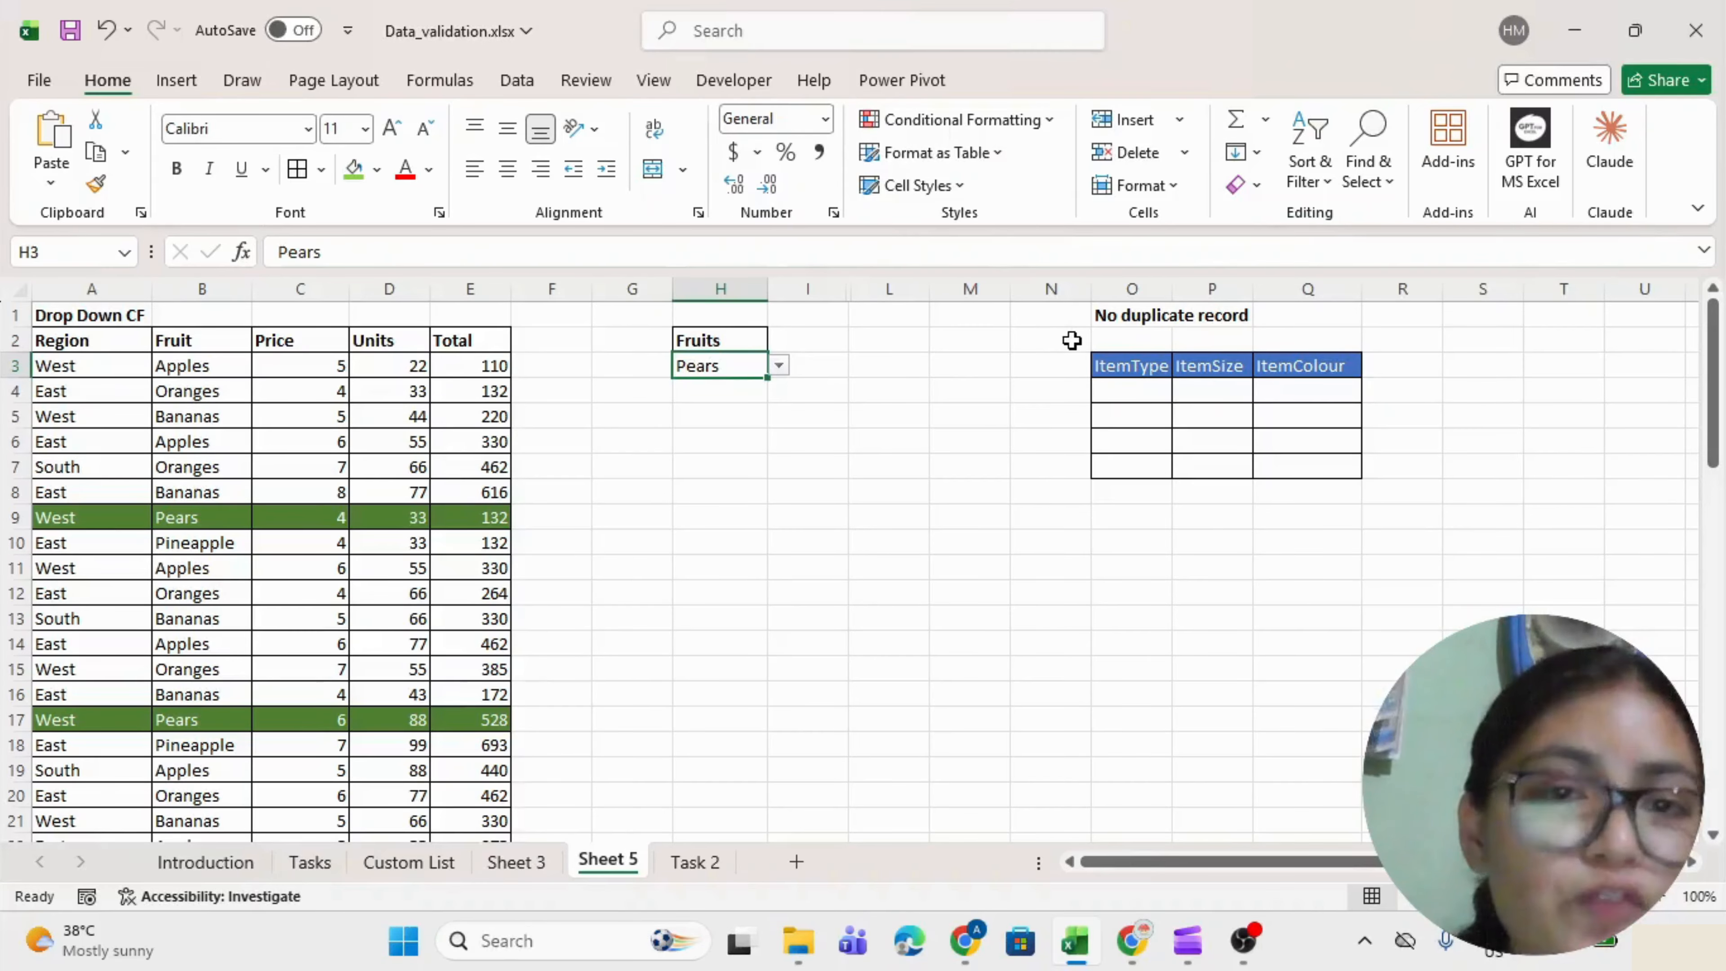
# Choose Bananas in H3 to highlight the Bananas rows.
pyautogui.hotkey('alt', 'Down')
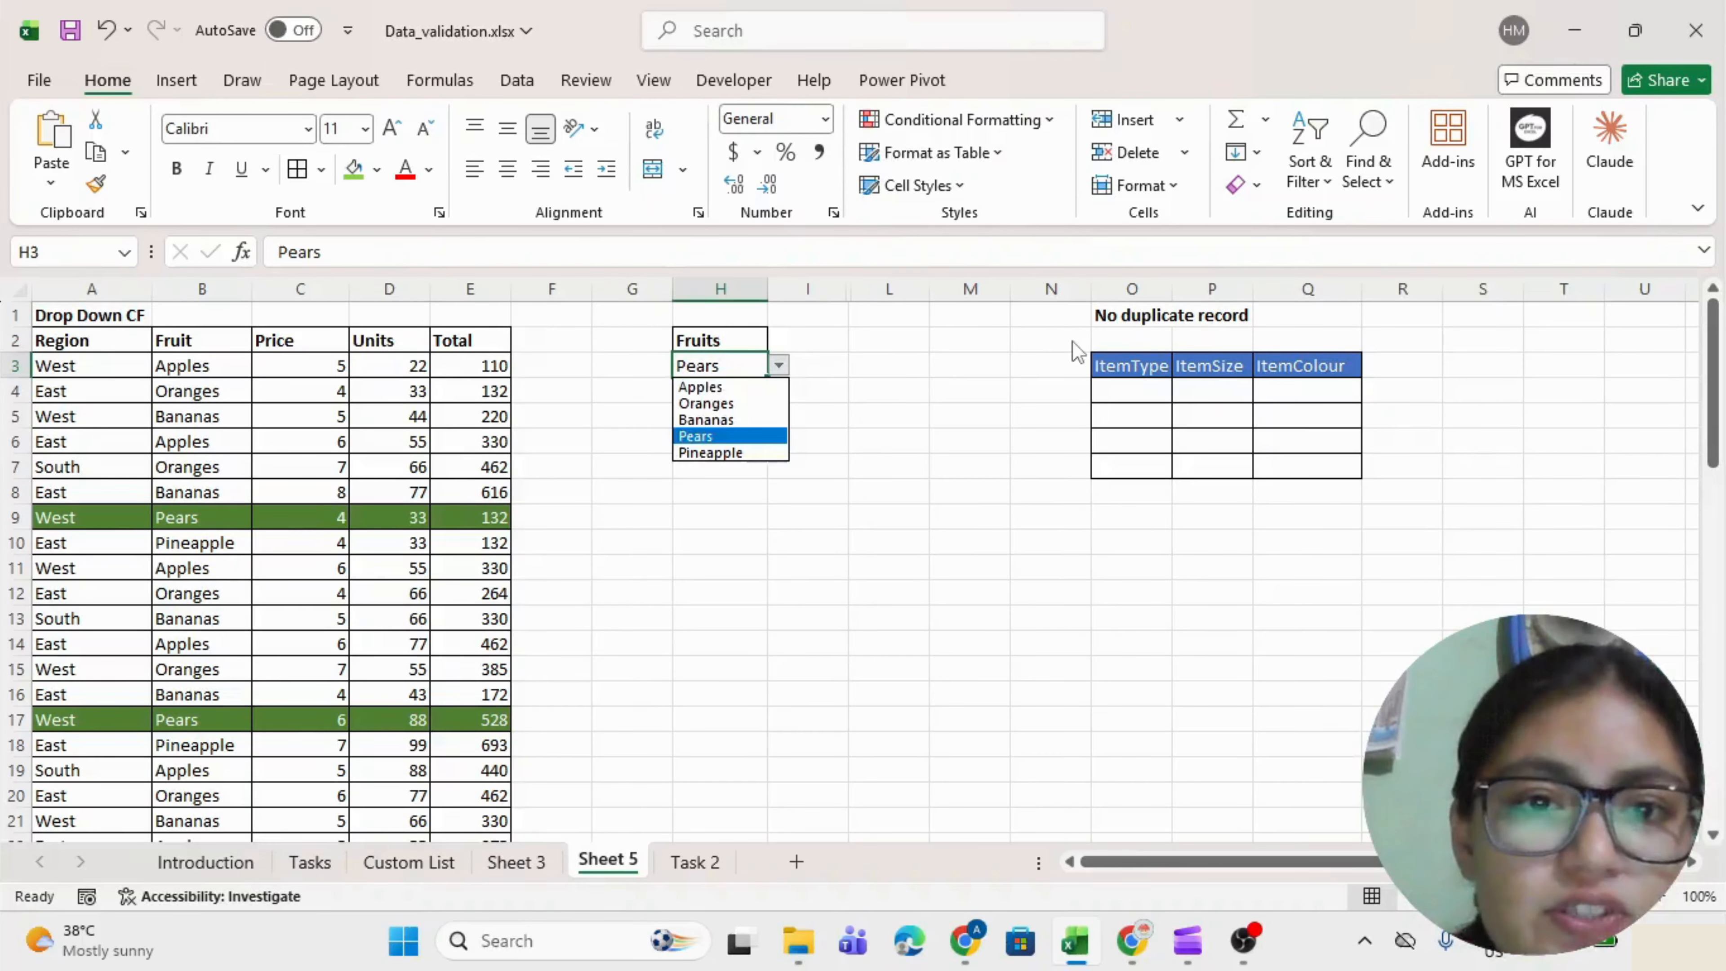
pyautogui.press('Up')
pyautogui.press('Return')
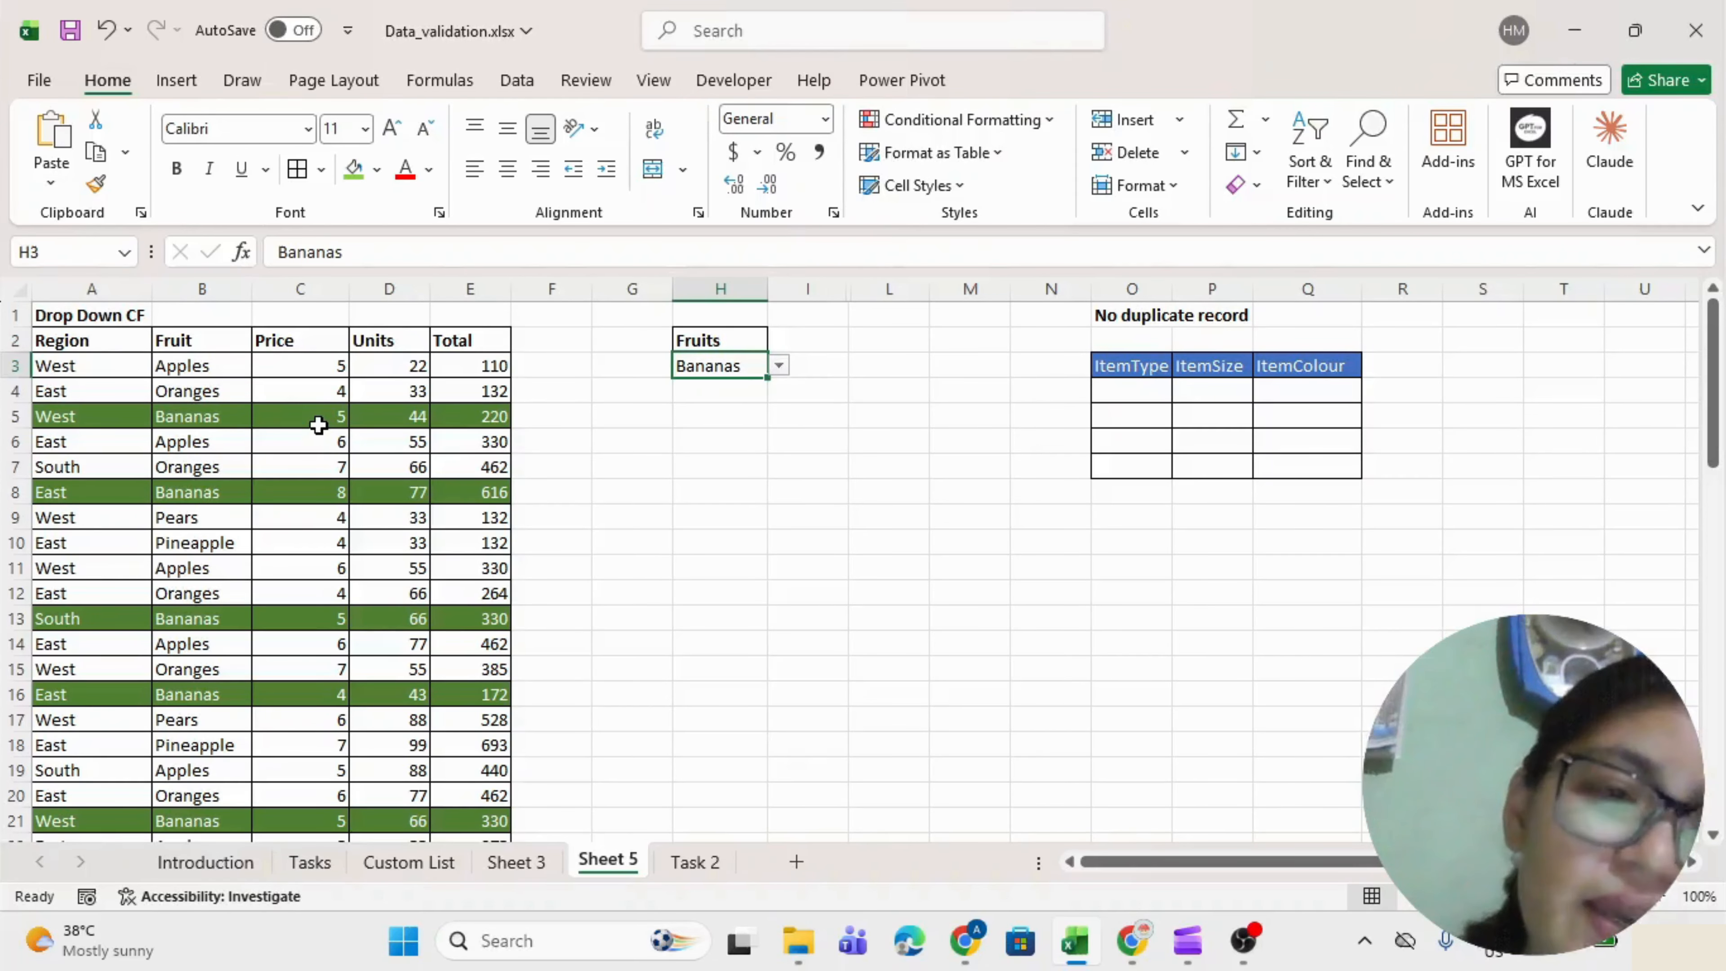
# Bring up H3's Data Validation settings and Clear All.
pyautogui.hotkey('alt', 'Down')
pyautogui.press('Escape')
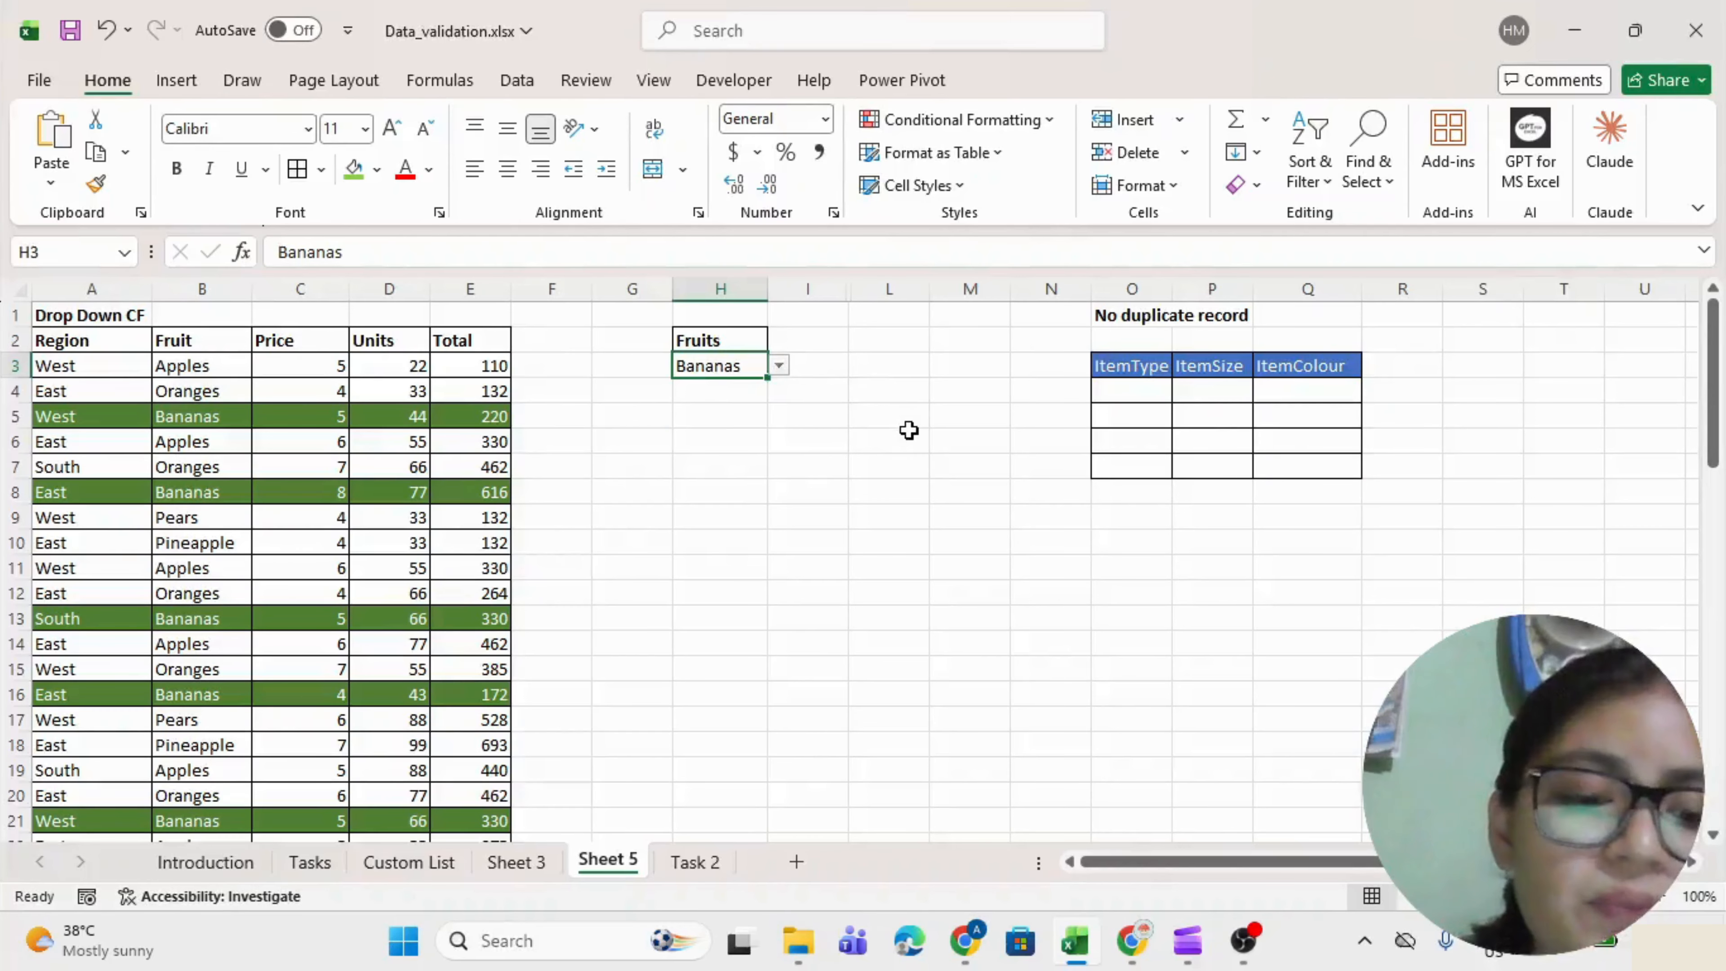
pyautogui.hotkey('alt', 'a')
pyautogui.press('v')
pyautogui.press('v')
pyautogui.click(360, 545)
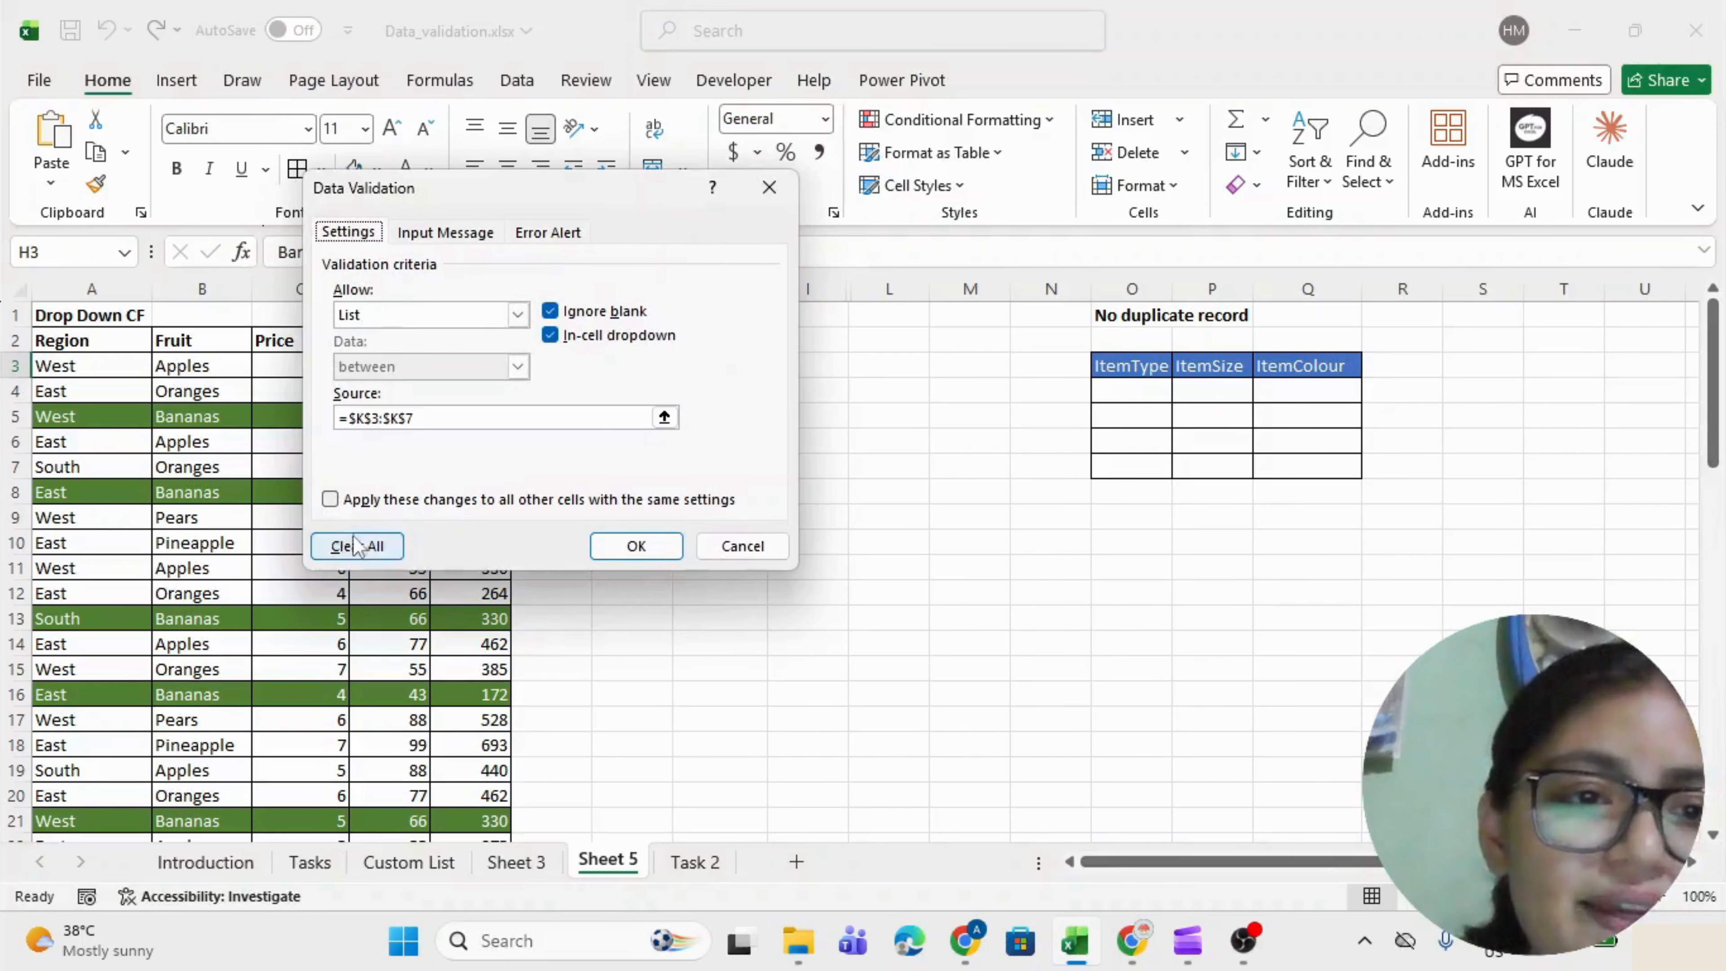
# Confirm removing H3's validation and delete Bananas from H3.
pyautogui.click(627, 543)
pyautogui.press('Down')
pyautogui.press('Up')
pyautogui.press('Delete')
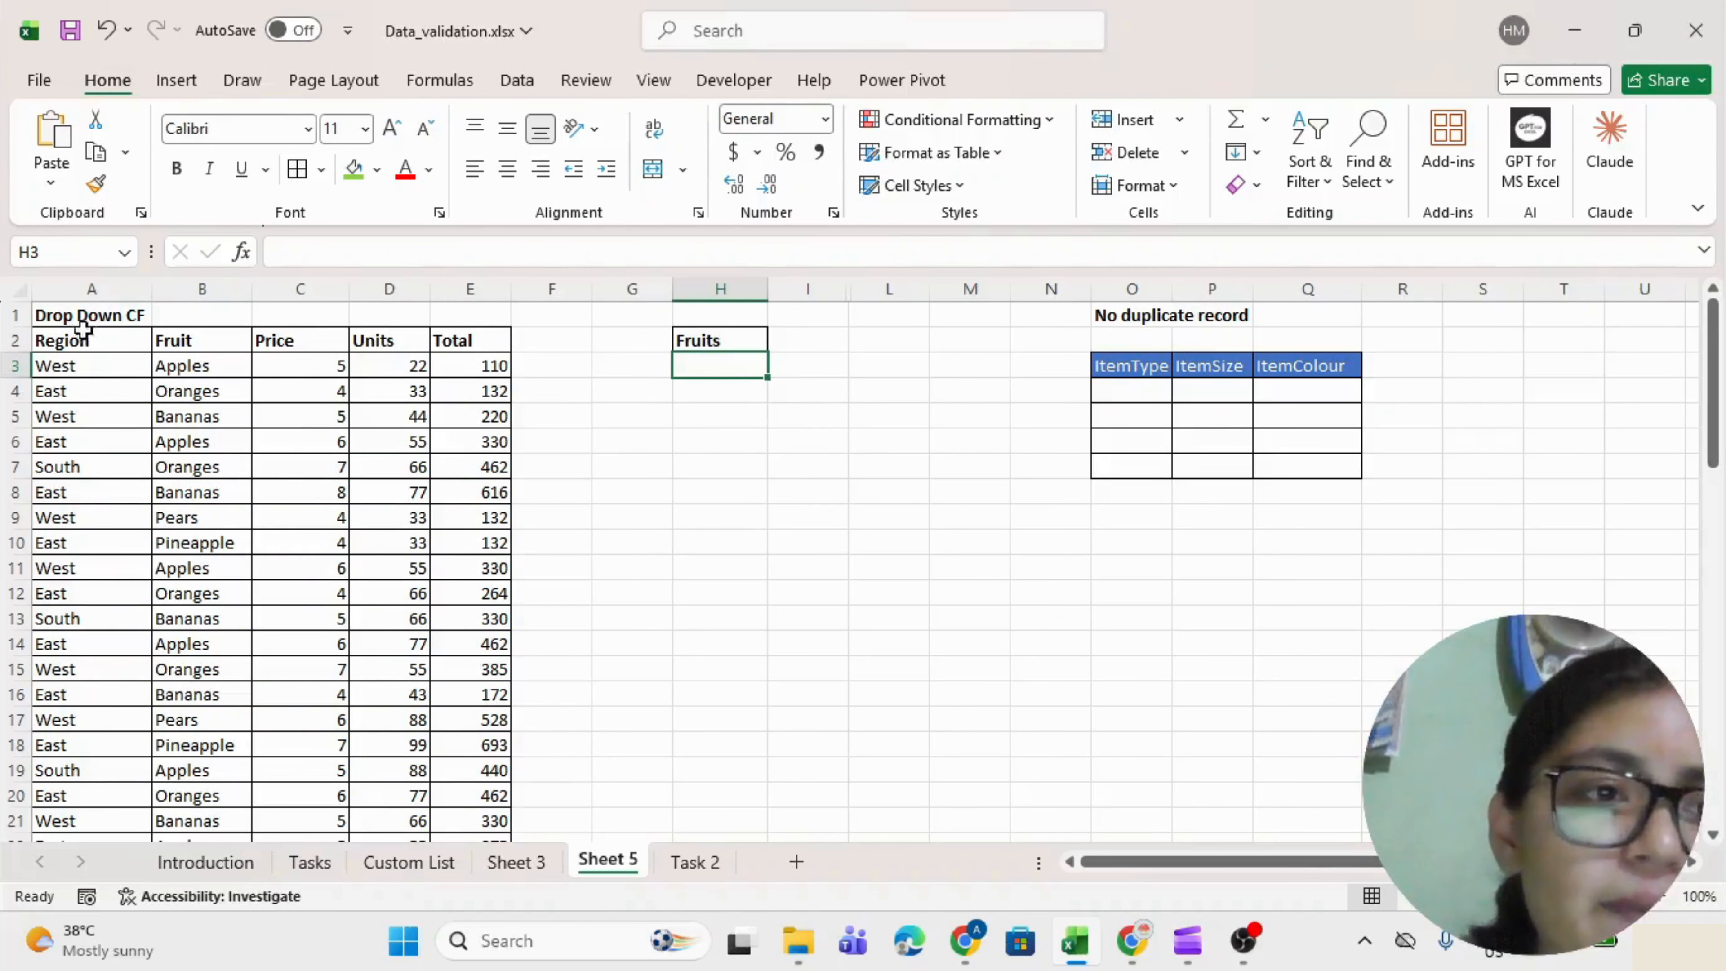
# Select the top sales rows, then begin typing Apples into H3.
pyautogui.moveTo(102, 365); pyautogui.dragTo(450, 832)
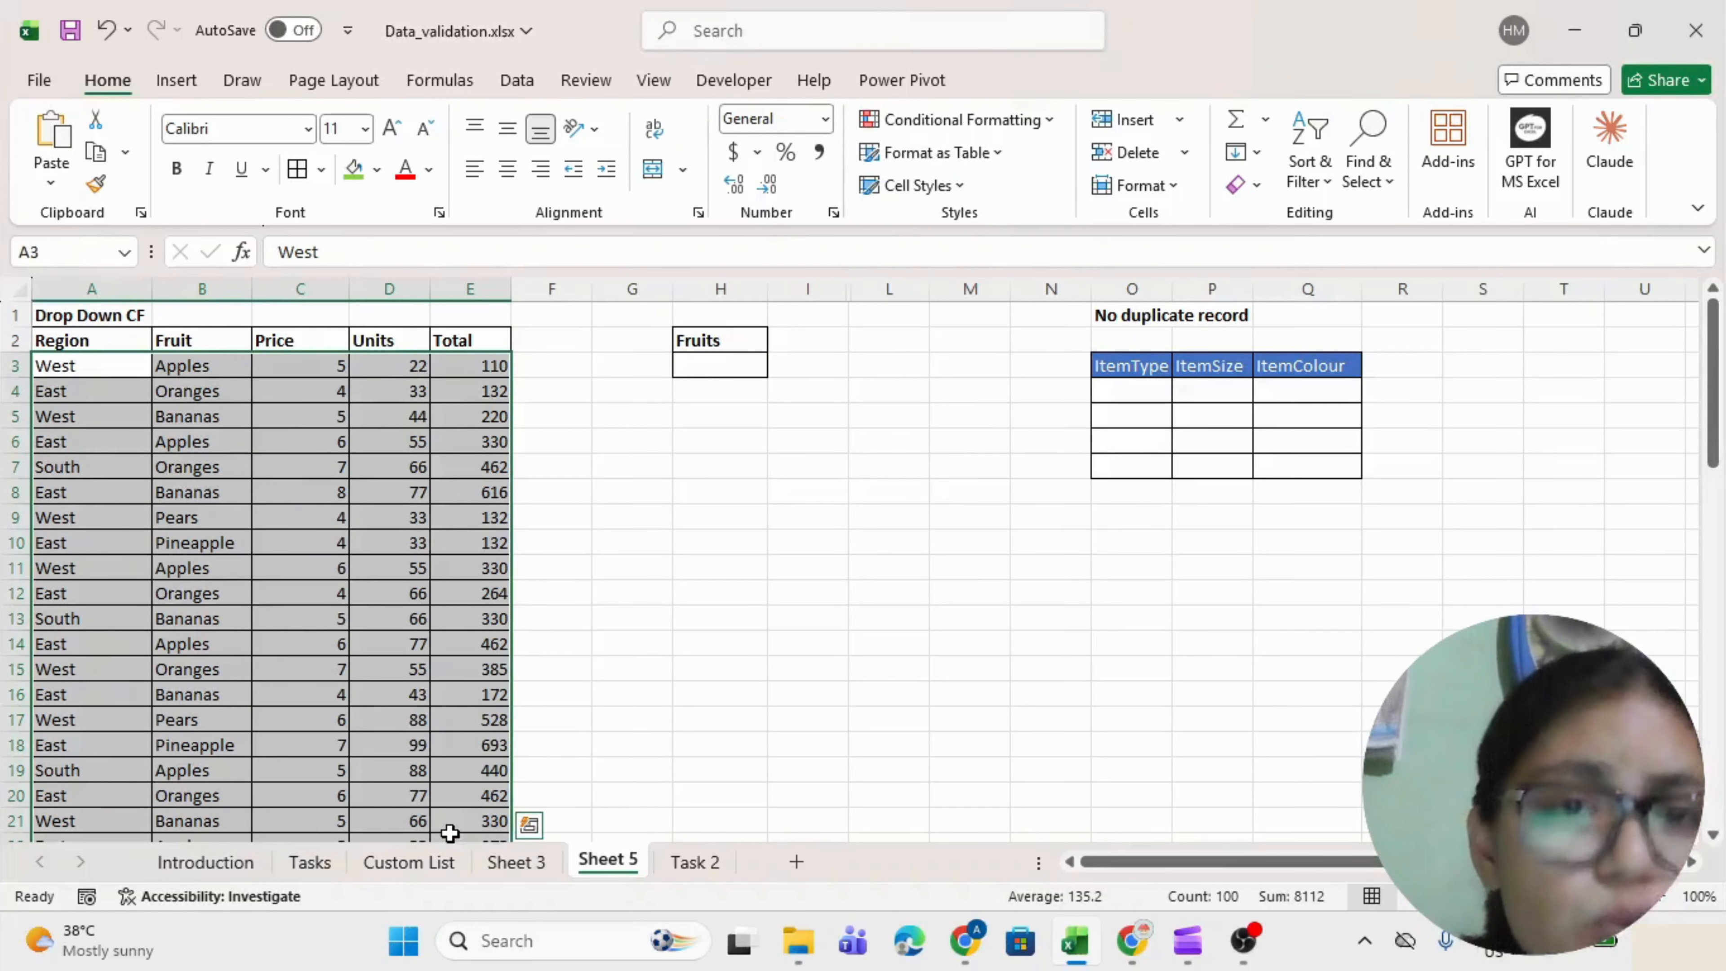
pyautogui.click(715, 362)
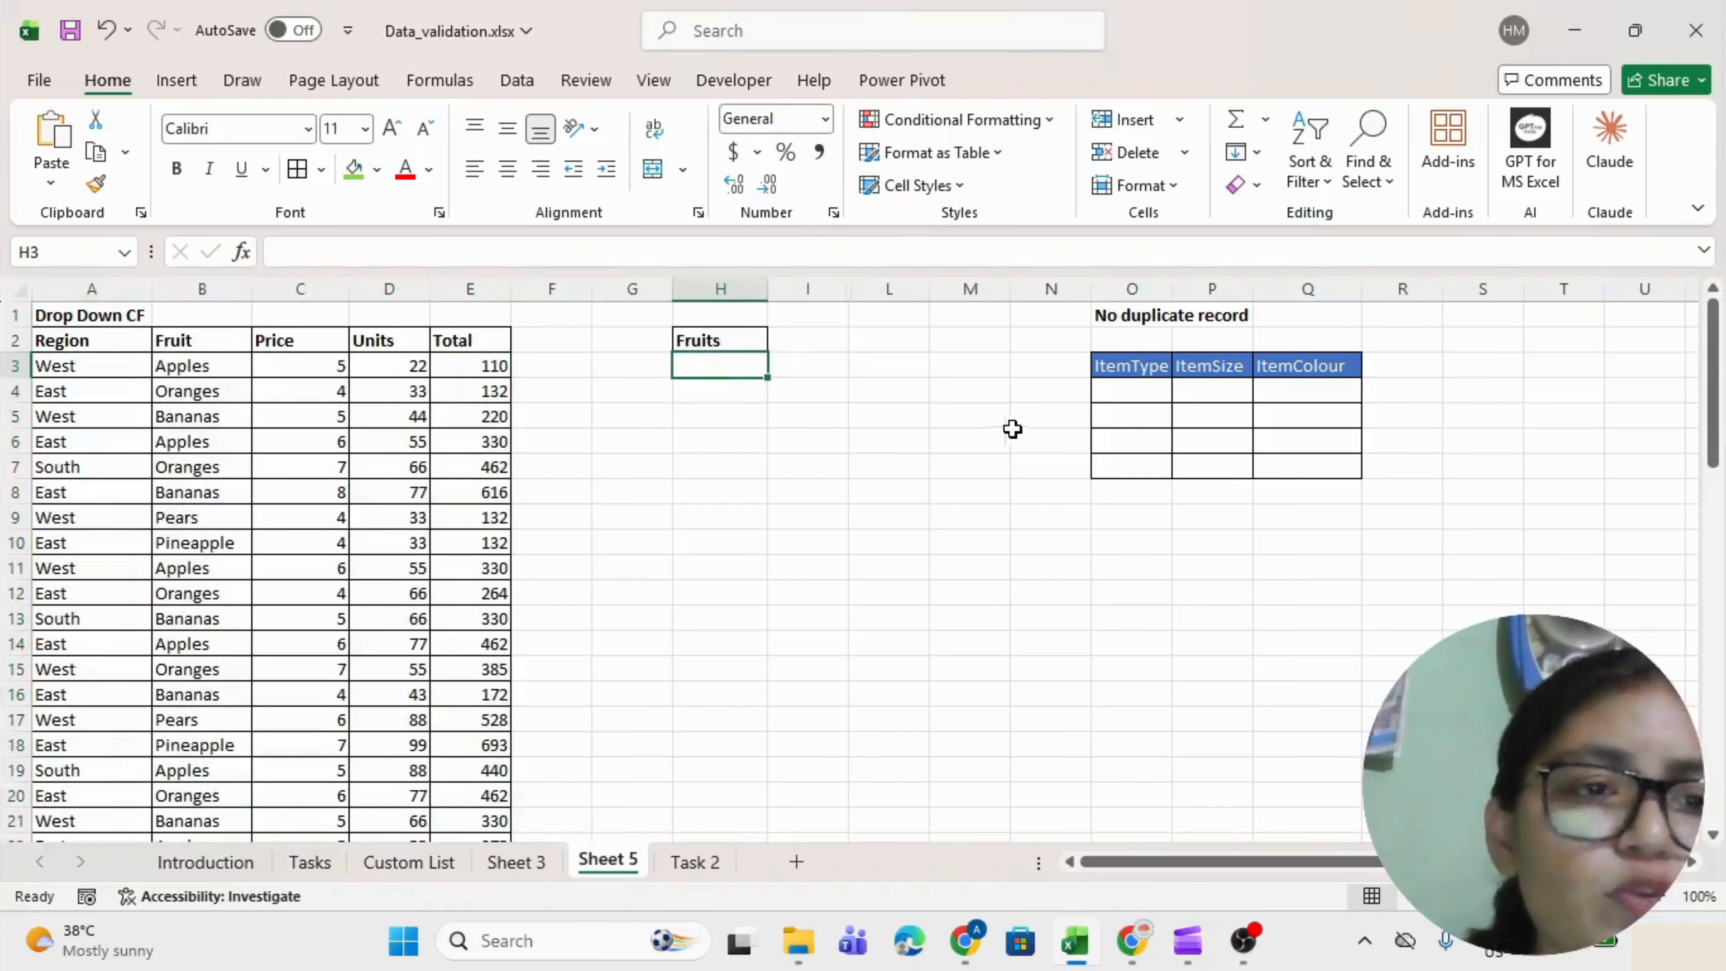
pyautogui.keyDown('shift'); pyautogui.click(1021, 430); pyautogui.keyUp('shift')
pyautogui.write('ra')
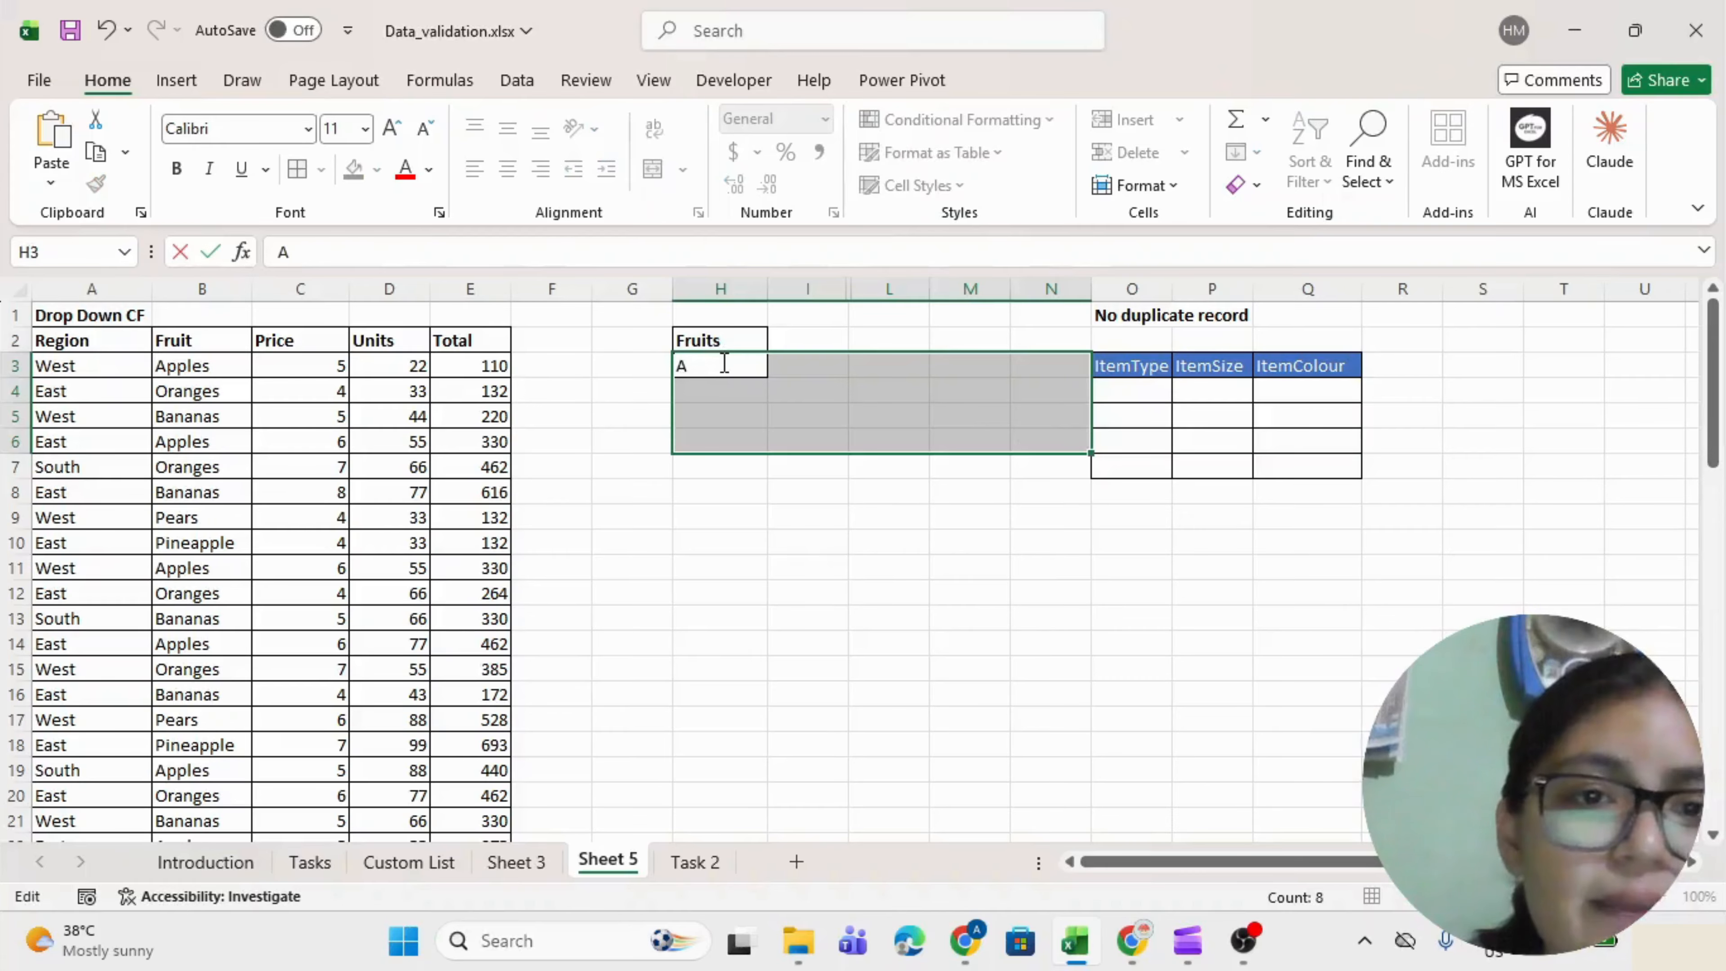
pyautogui.write('Apples')
# Enter Apples in H3 to check its row highlighting, then clear H3.
pyautogui.press('Return')
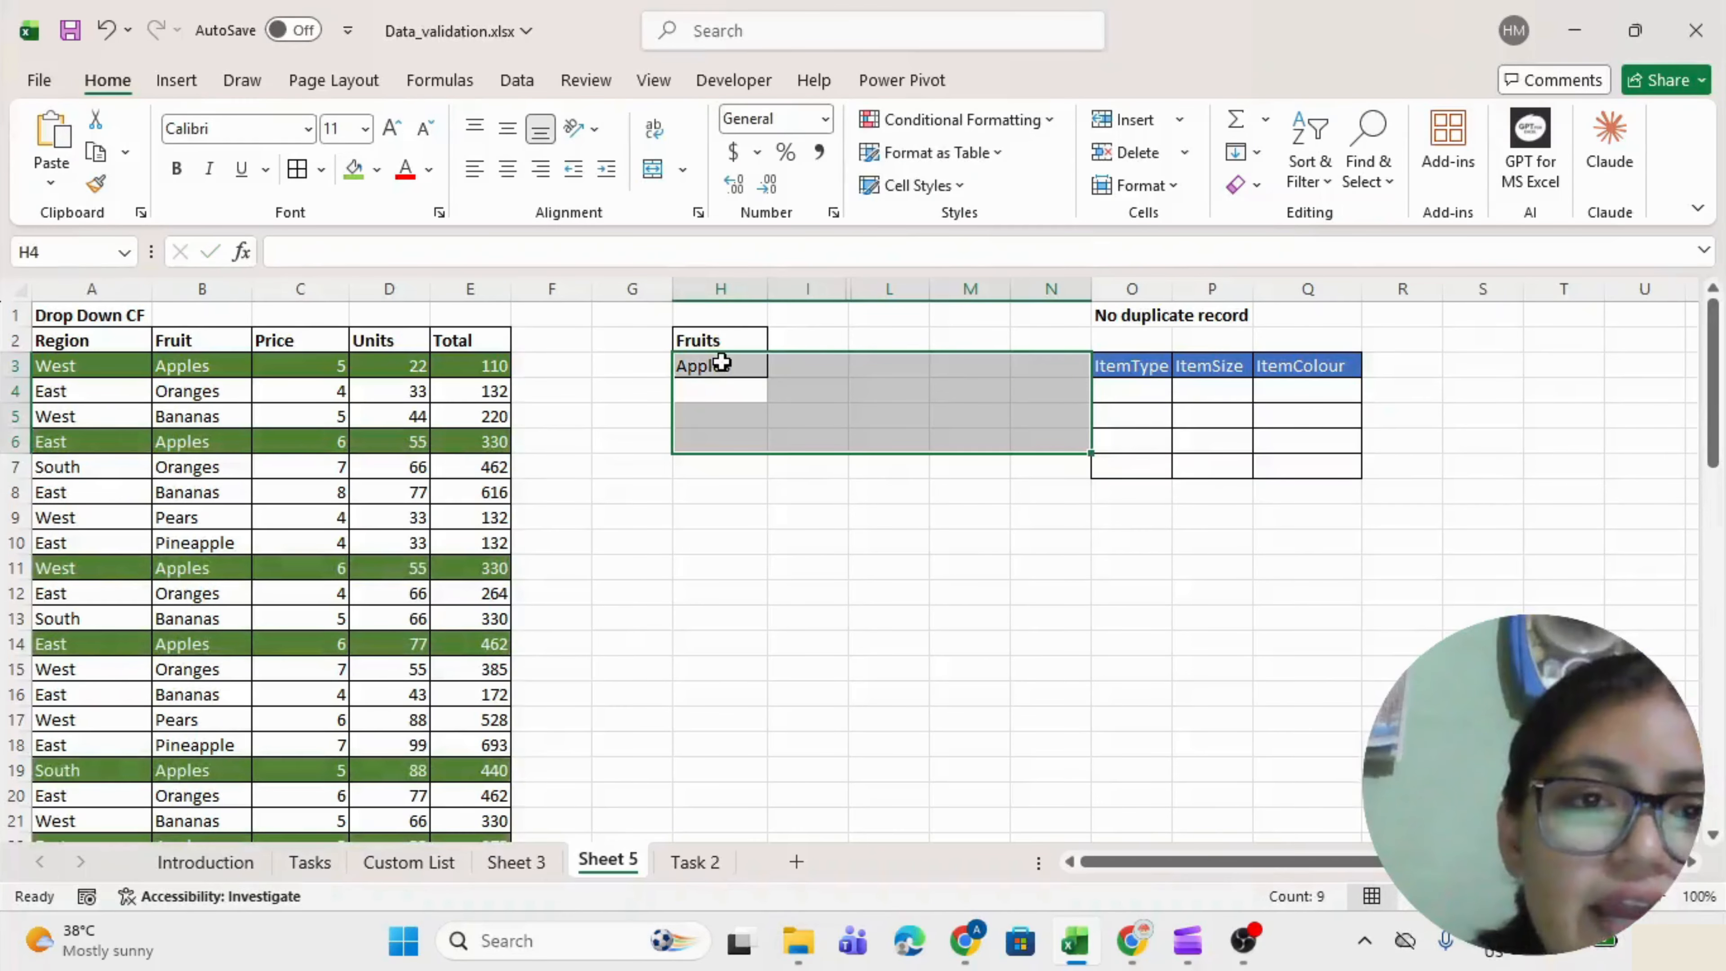
pyautogui.click(620, 367)
pyautogui.click(705, 364)
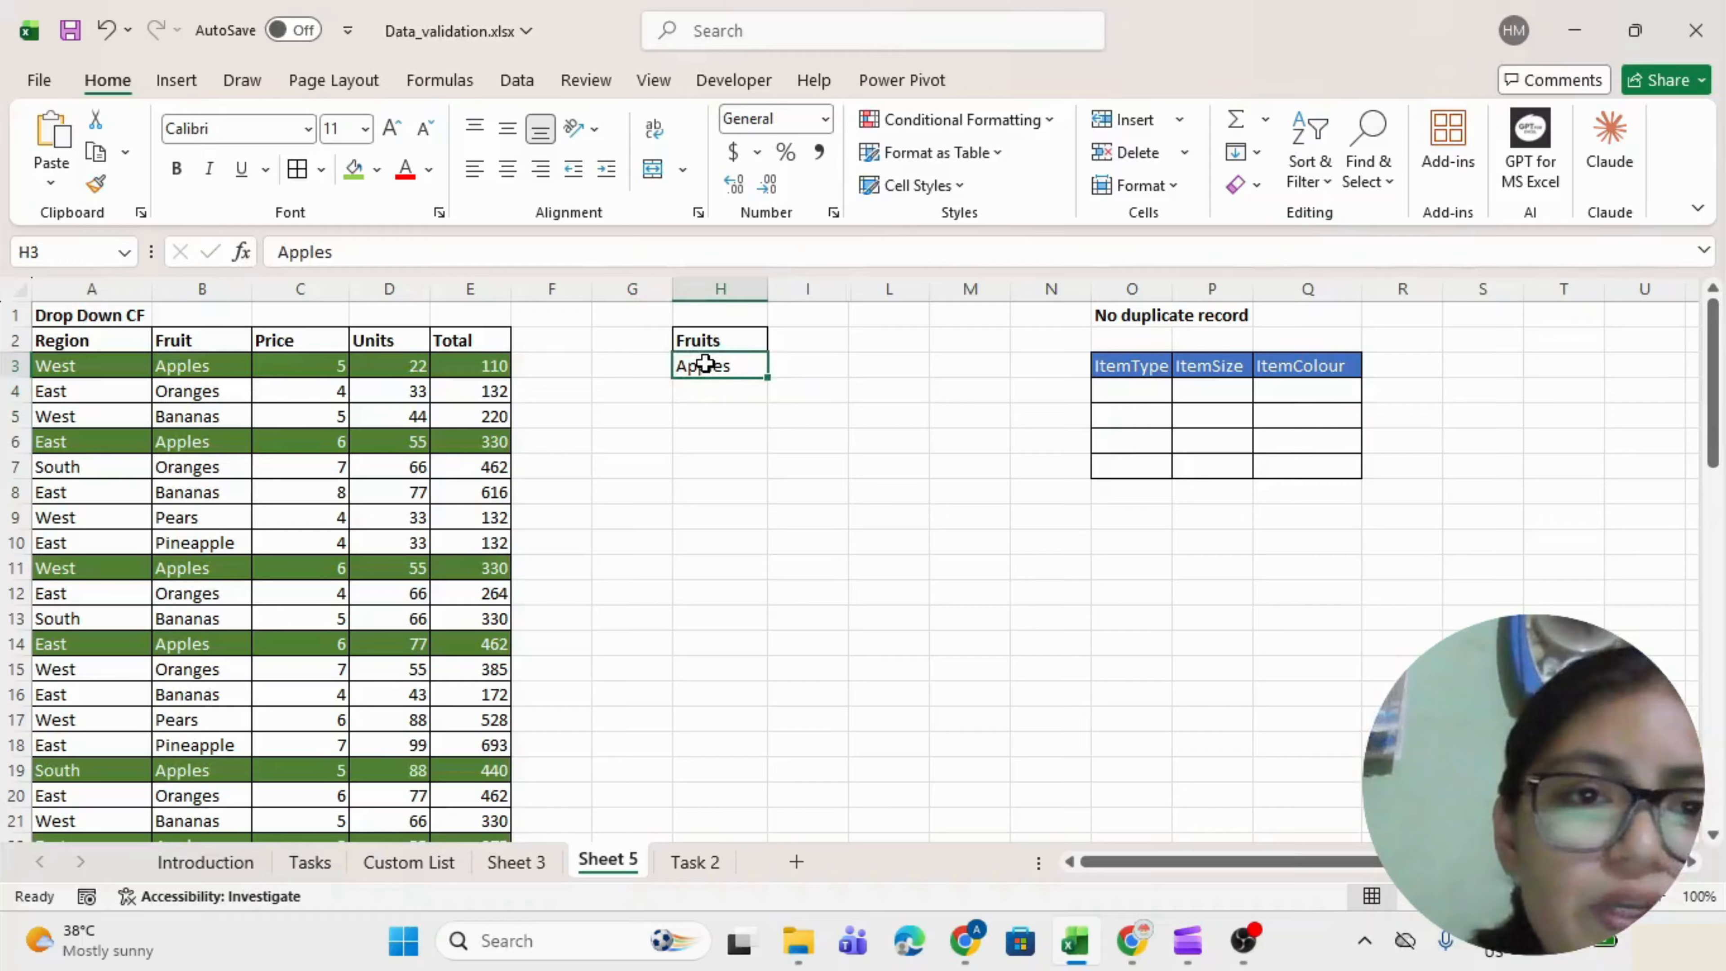
pyautogui.press('Delete')
# Clear conditional formatting rules from the selected sales data A3:E65.
pyautogui.moveTo(61, 364); pyautogui.dragTo(511, 704)
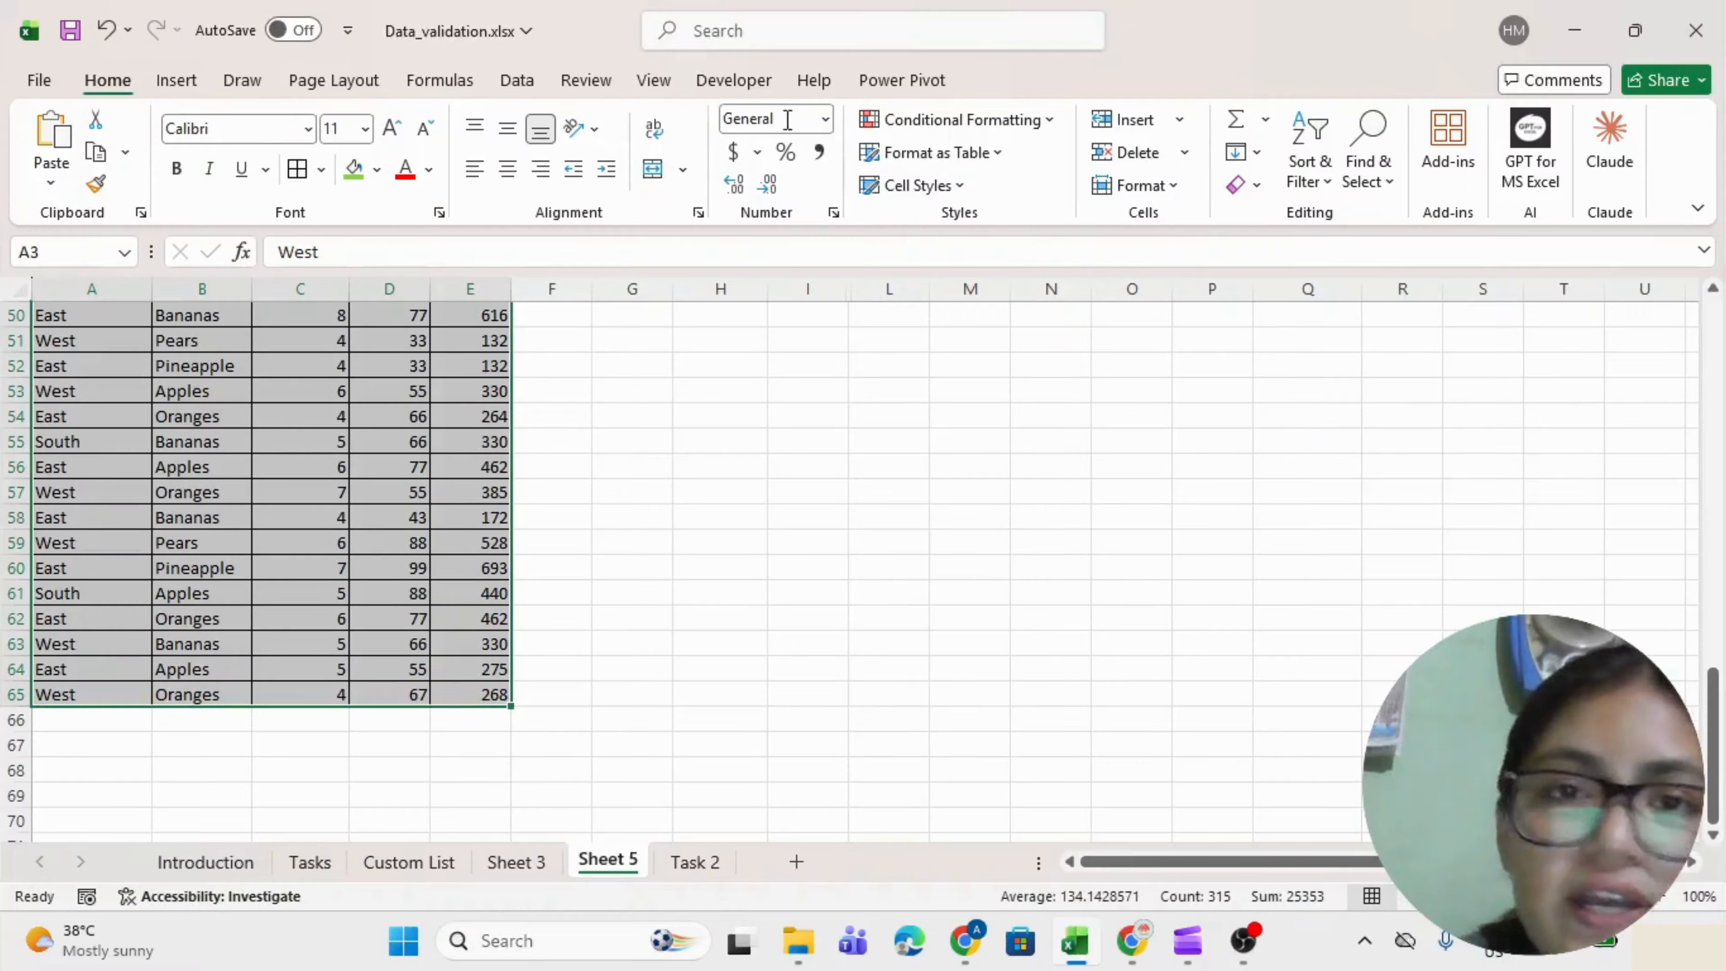
pyautogui.click(1050, 122)
pyautogui.moveTo(941, 476)
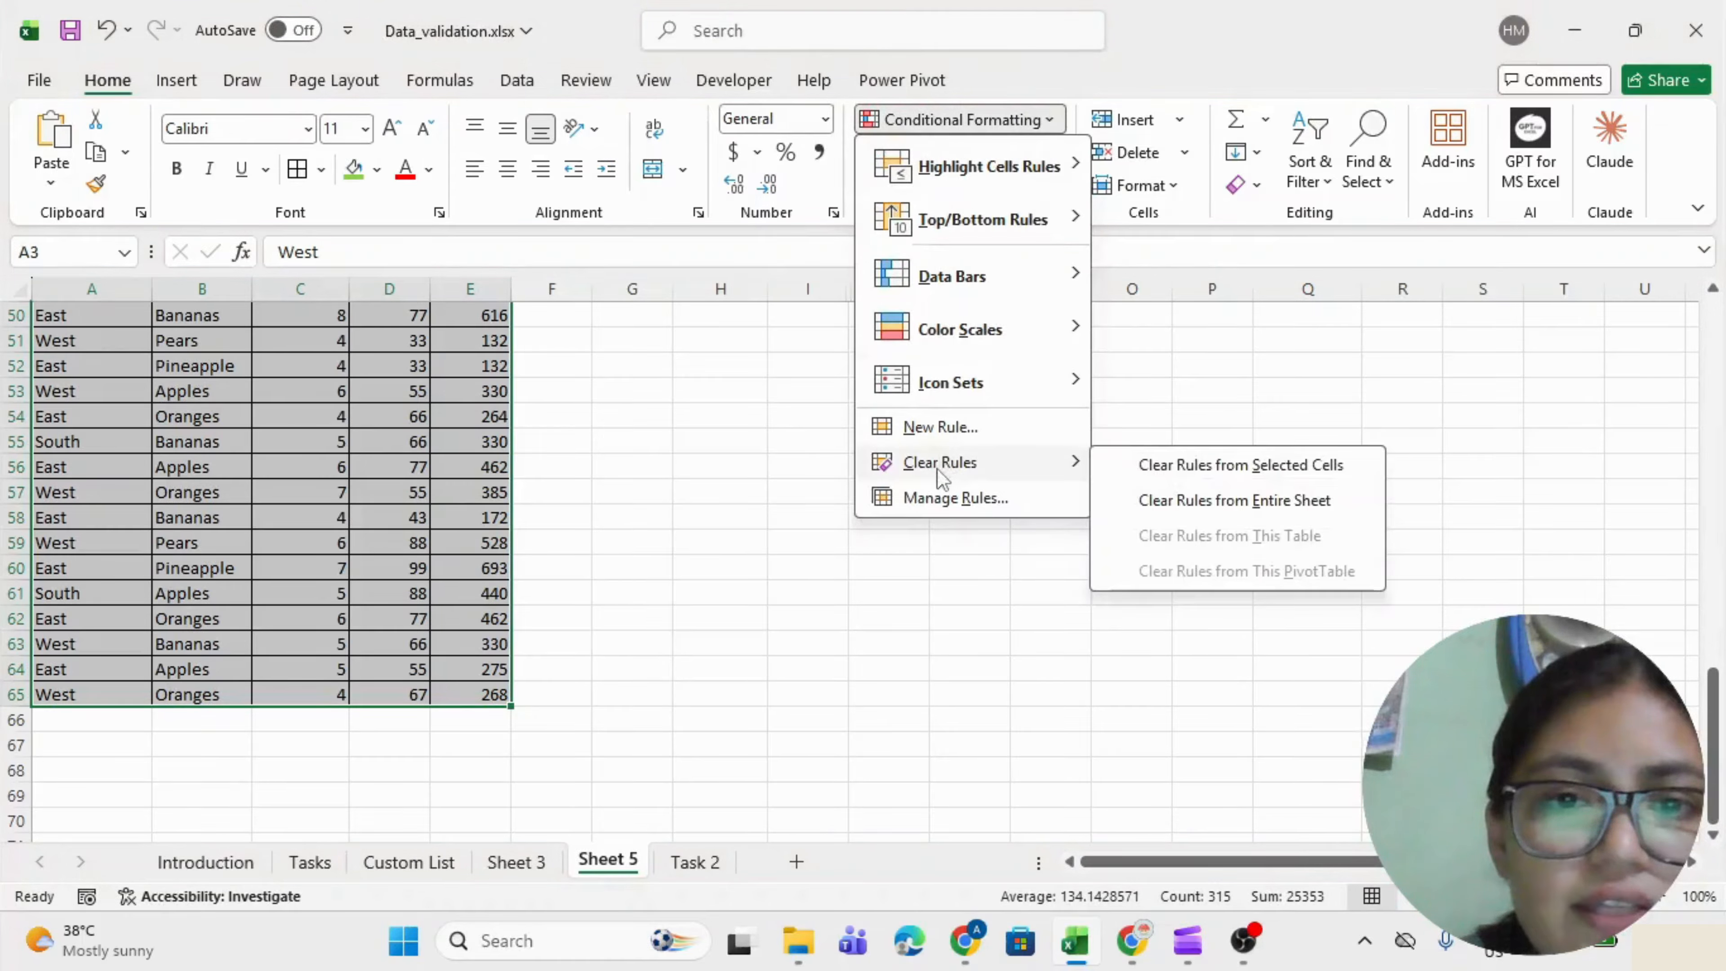
pyautogui.click(1151, 475)
pyautogui.scroll(16, 740, 483)
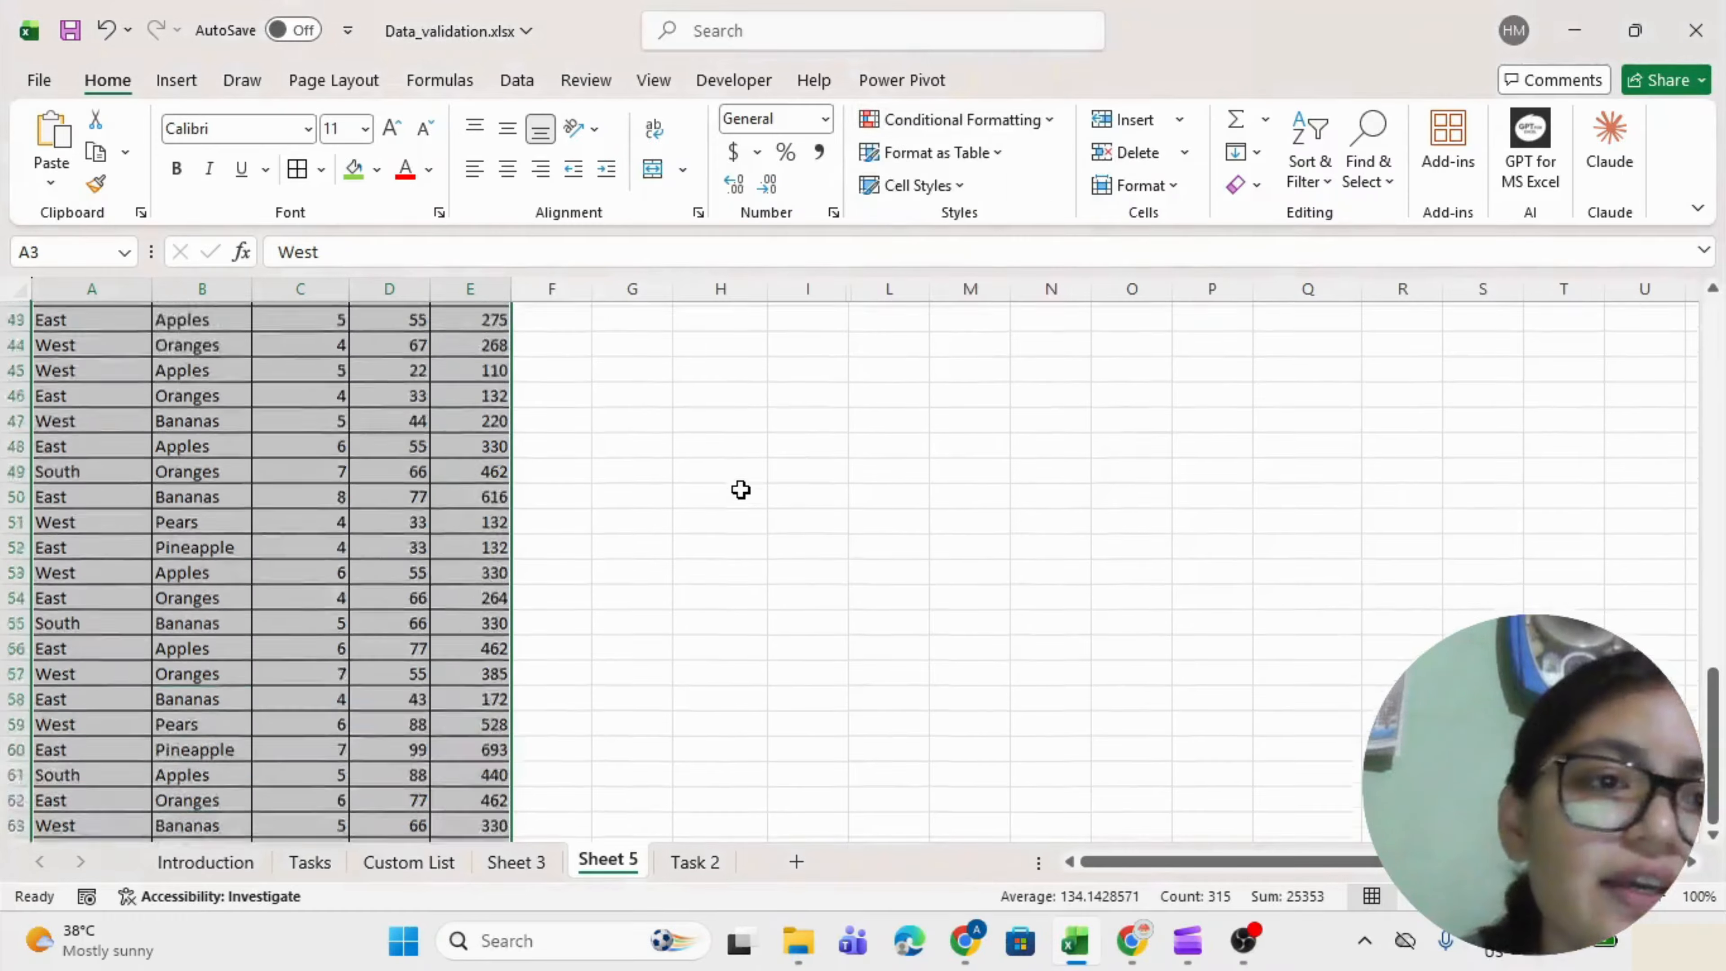
pyautogui.click(713, 369)
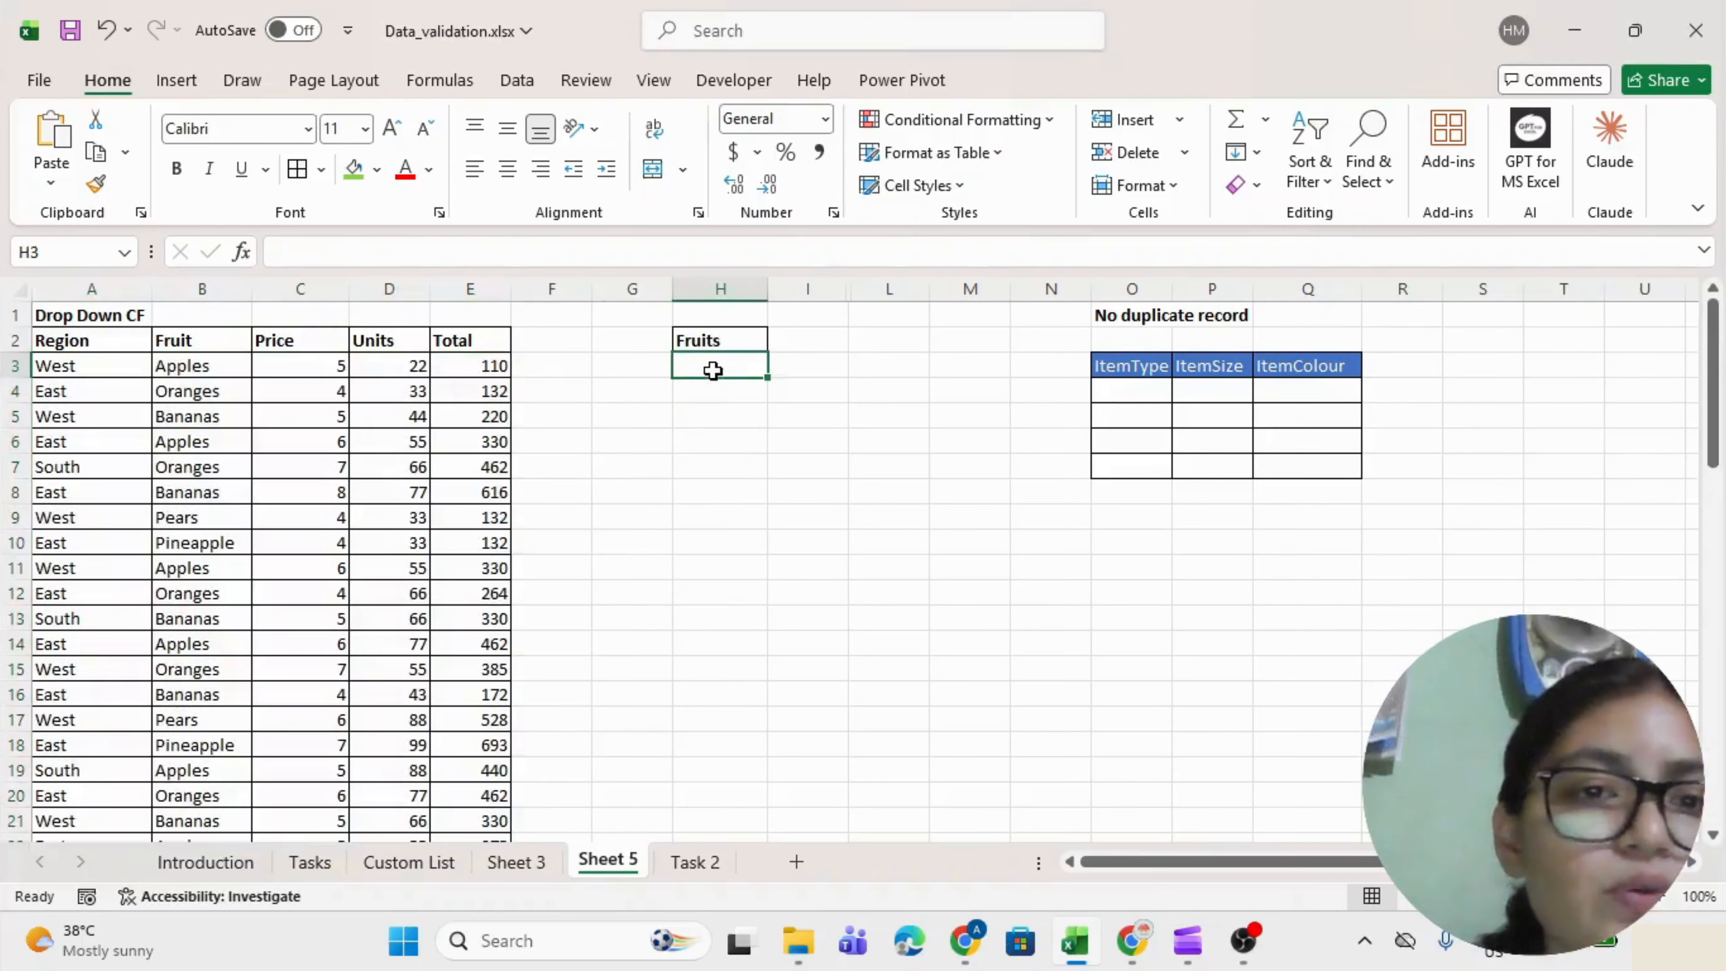
pyautogui.write('Apples')
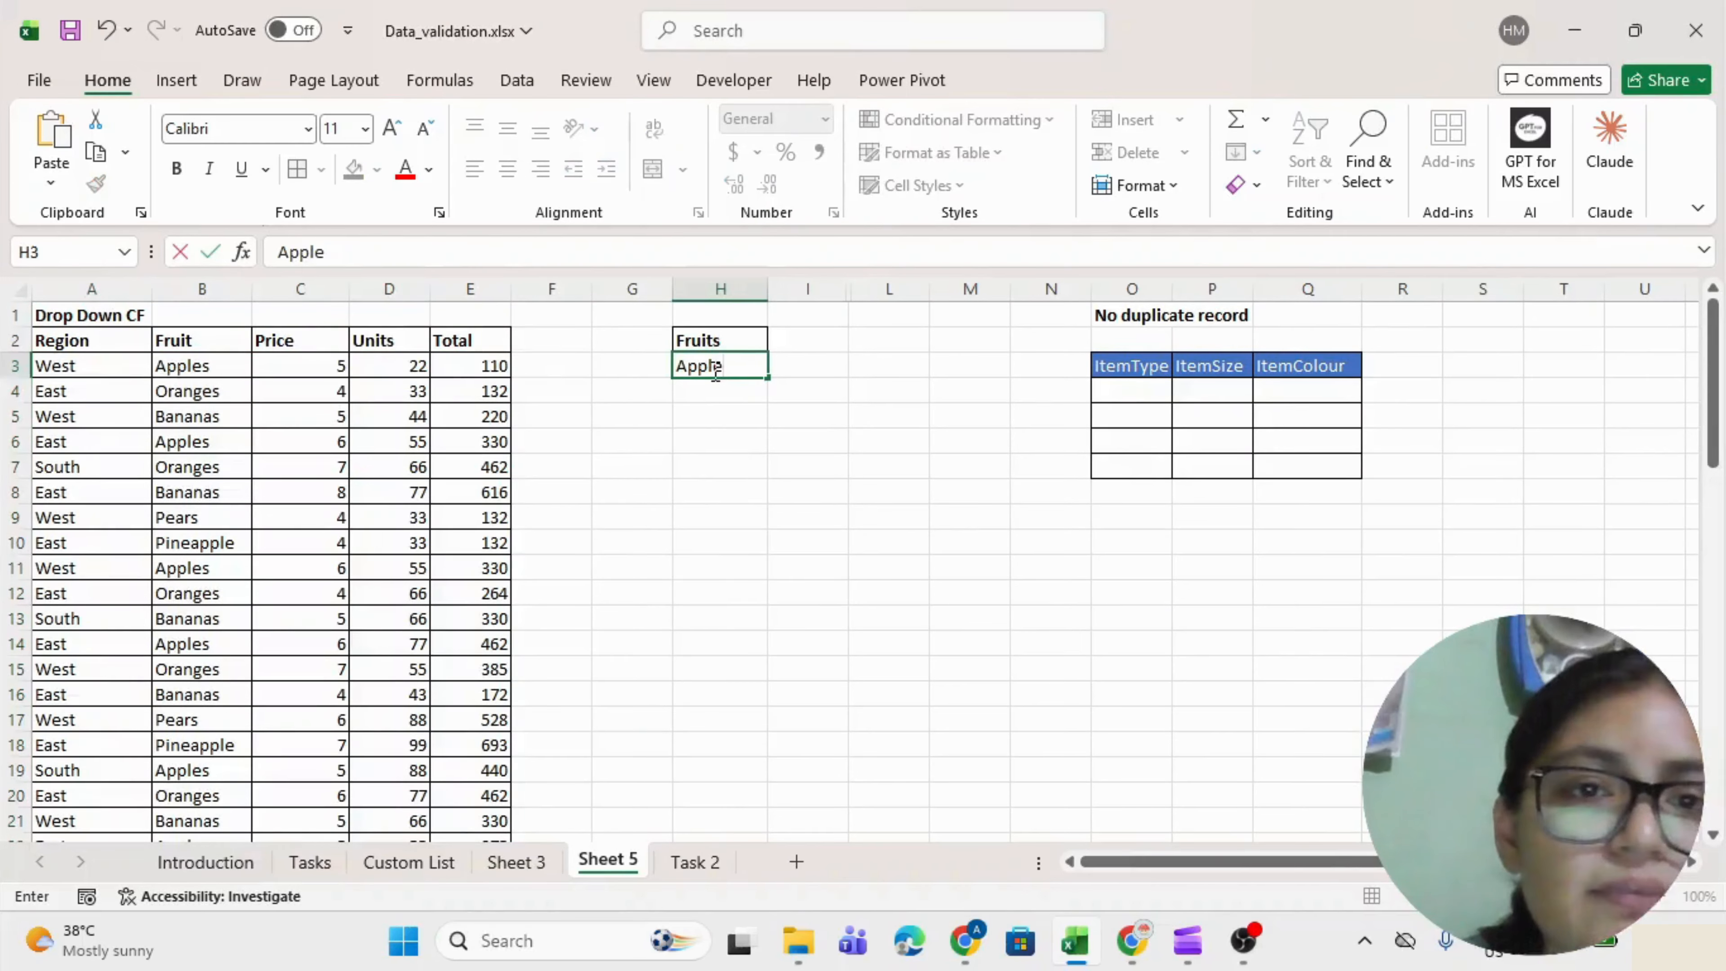
pyautogui.press('Return')
pyautogui.click(711, 369)
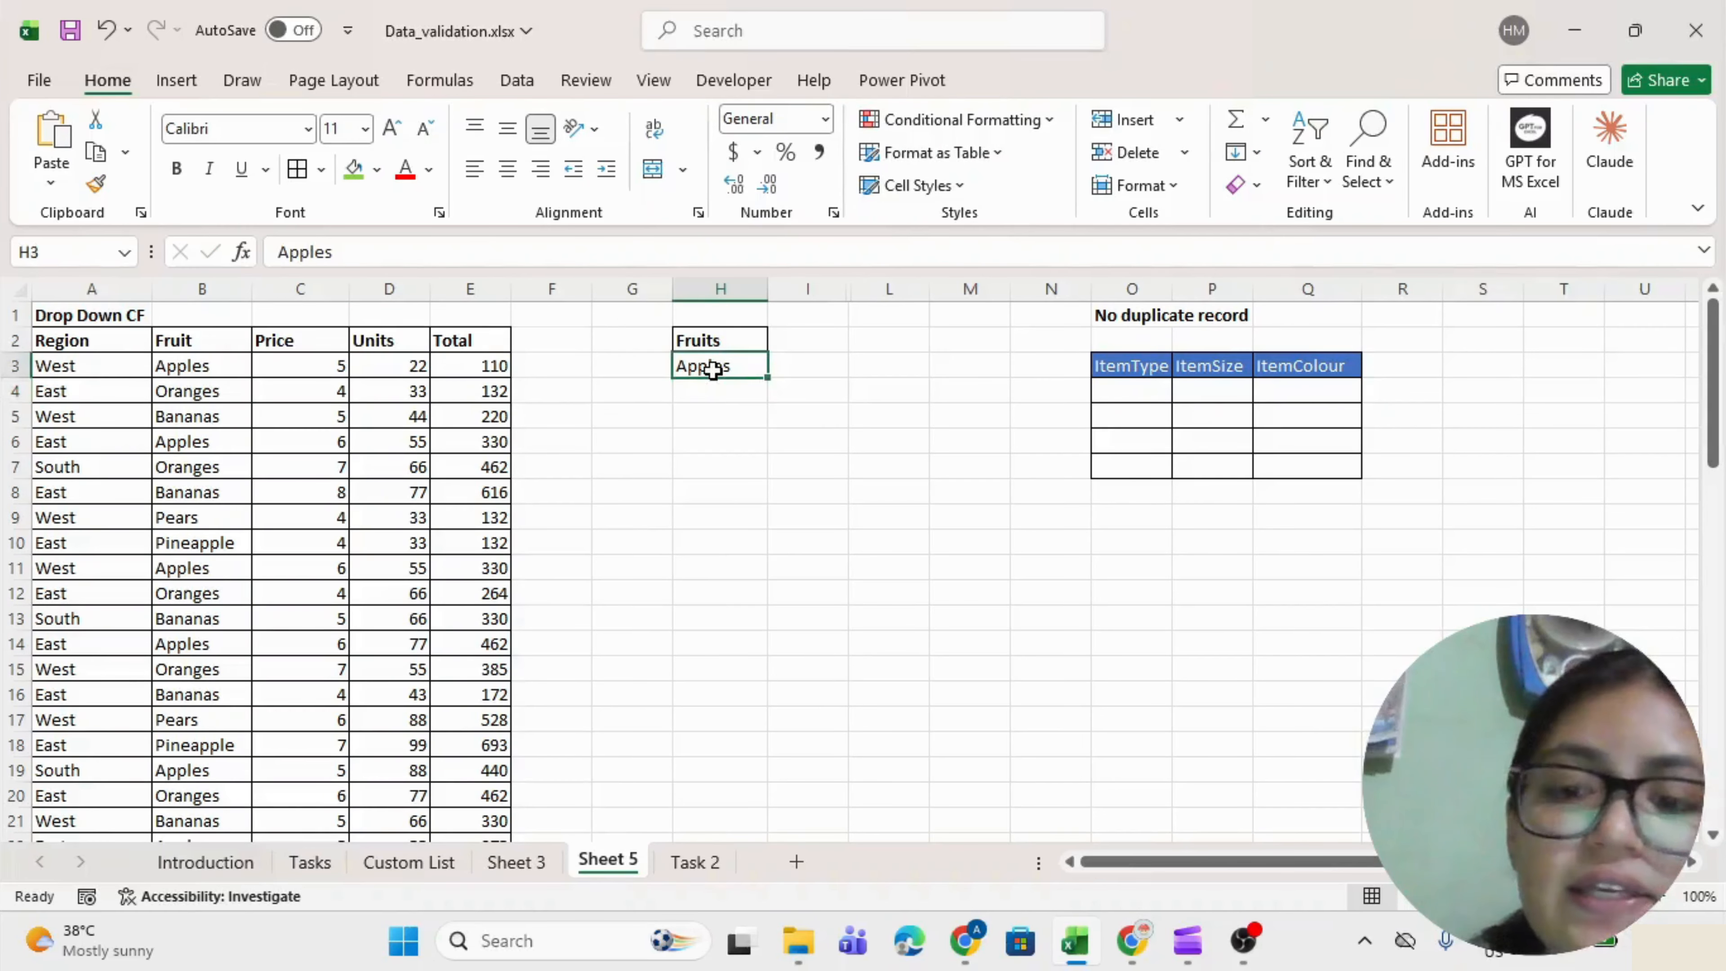
pyautogui.press('Delete')
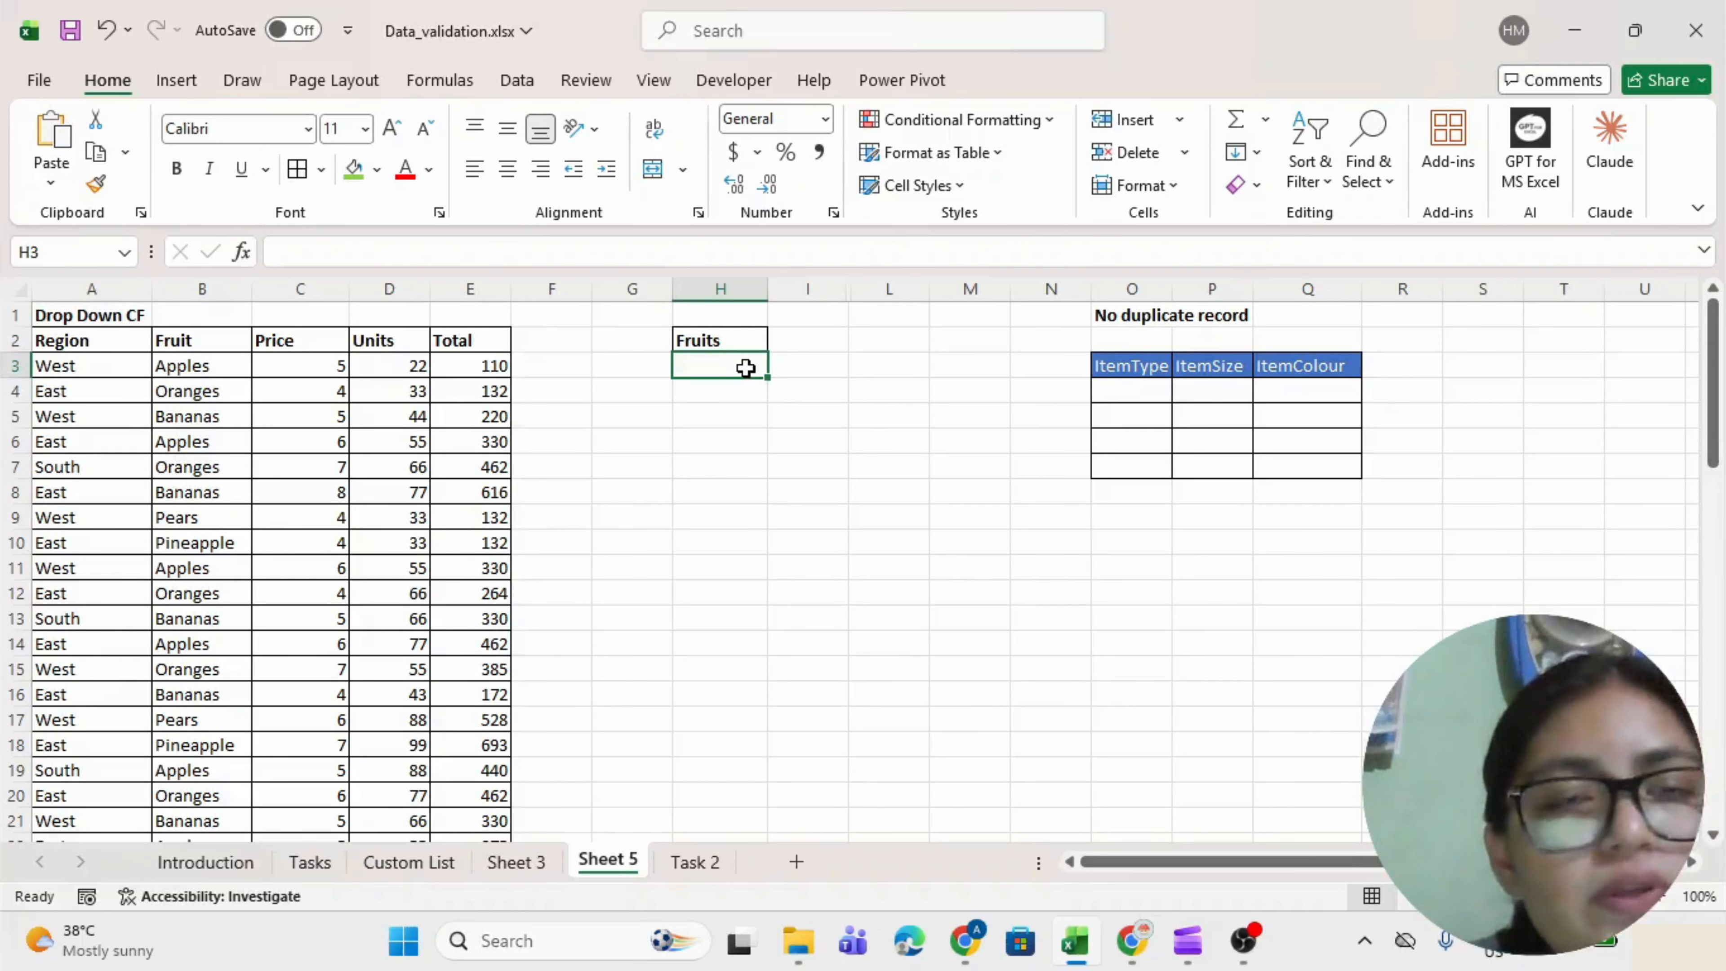
pyautogui.click(197, 365)
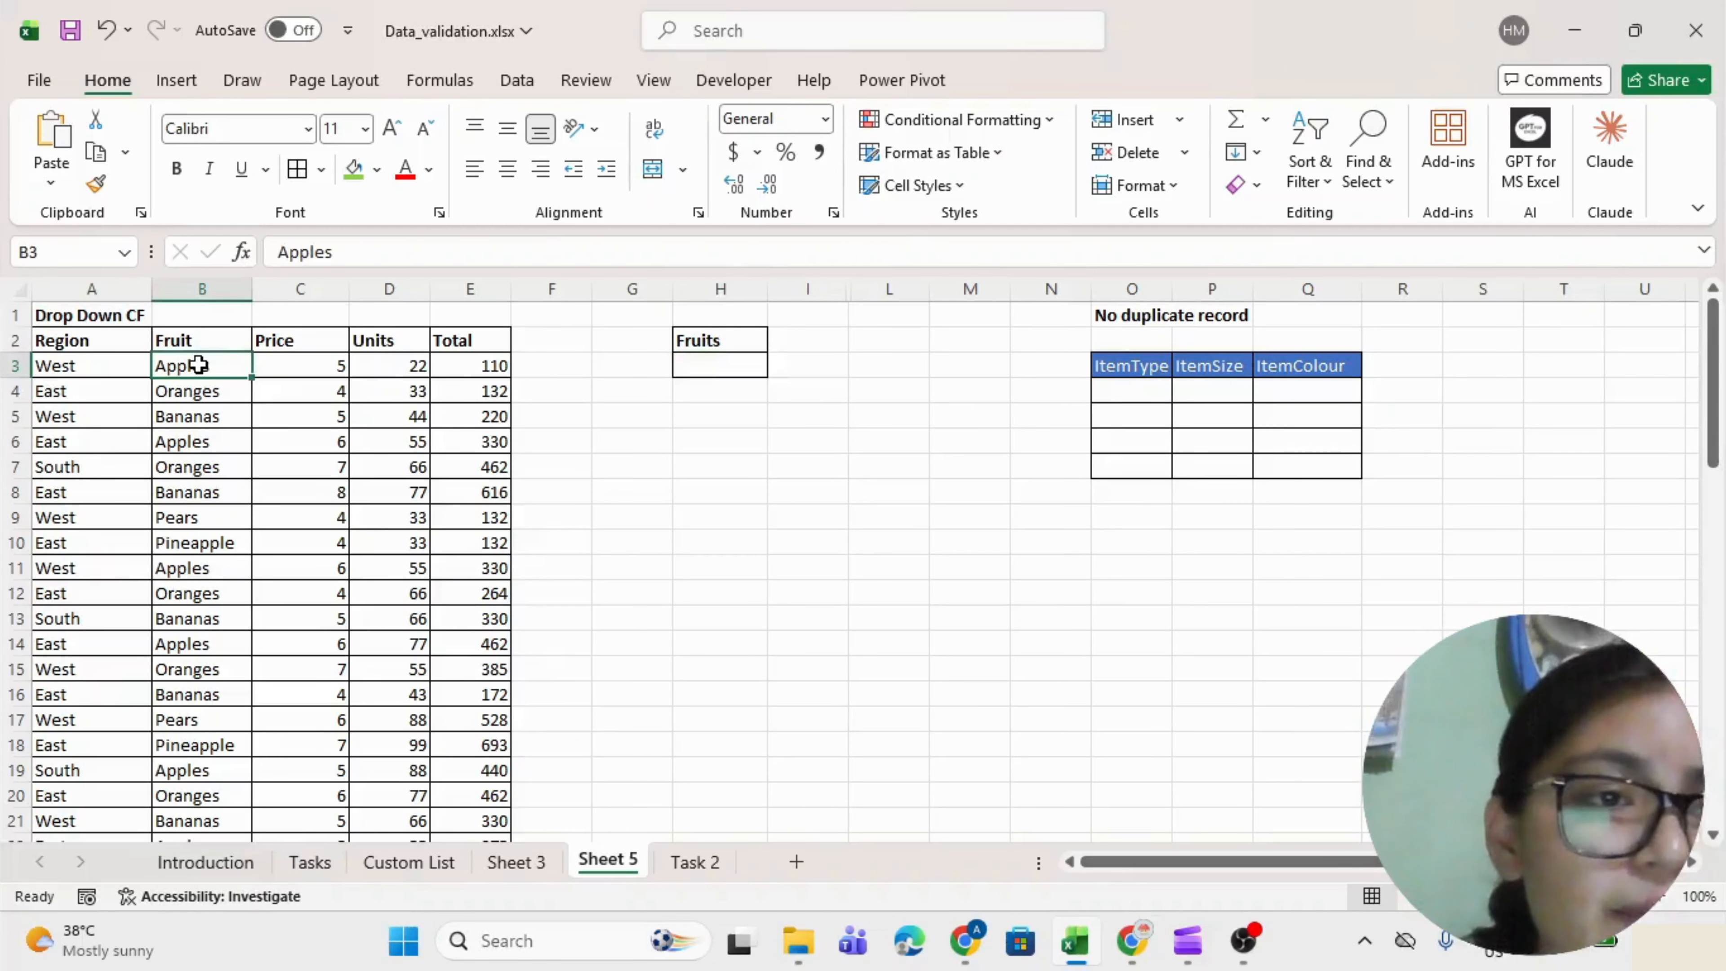
pyautogui.keyDown('ctrl'); pyautogui.click(204, 391); pyautogui.keyUp('ctrl')
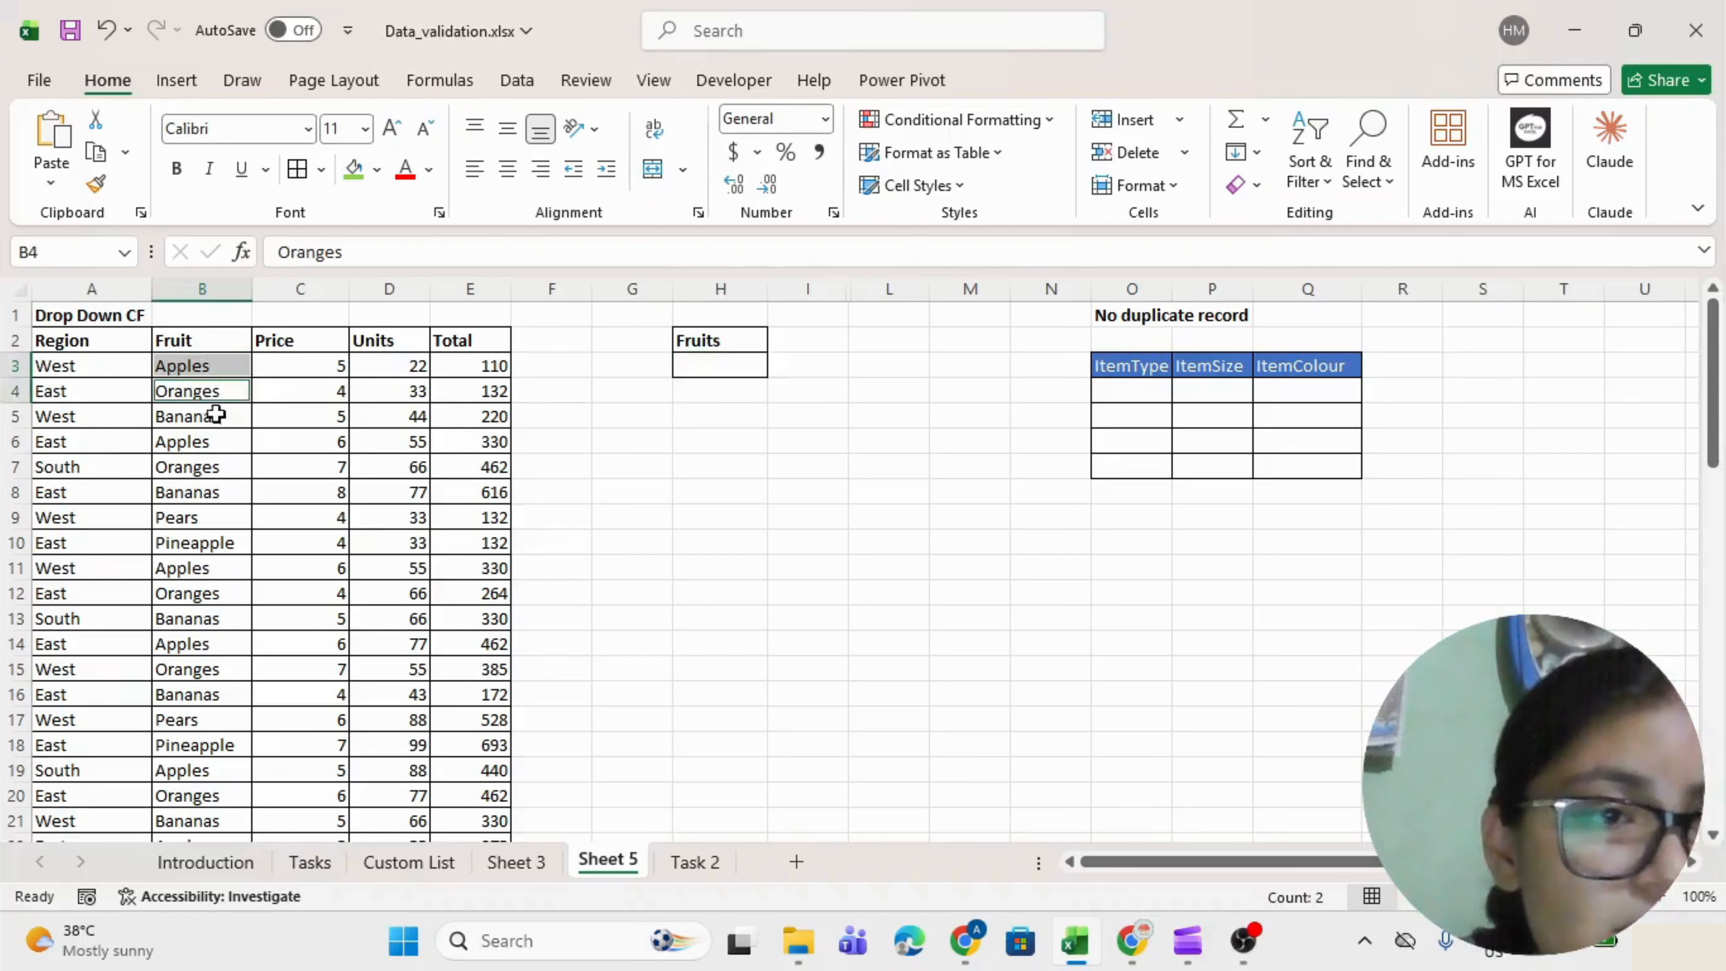
pyautogui.keyDown('ctrl'); pyautogui.click(203, 492); pyautogui.keyUp('ctrl')
pyautogui.keyDown('ctrl'); pyautogui.click(209, 544); pyautogui.keyUp('ctrl')
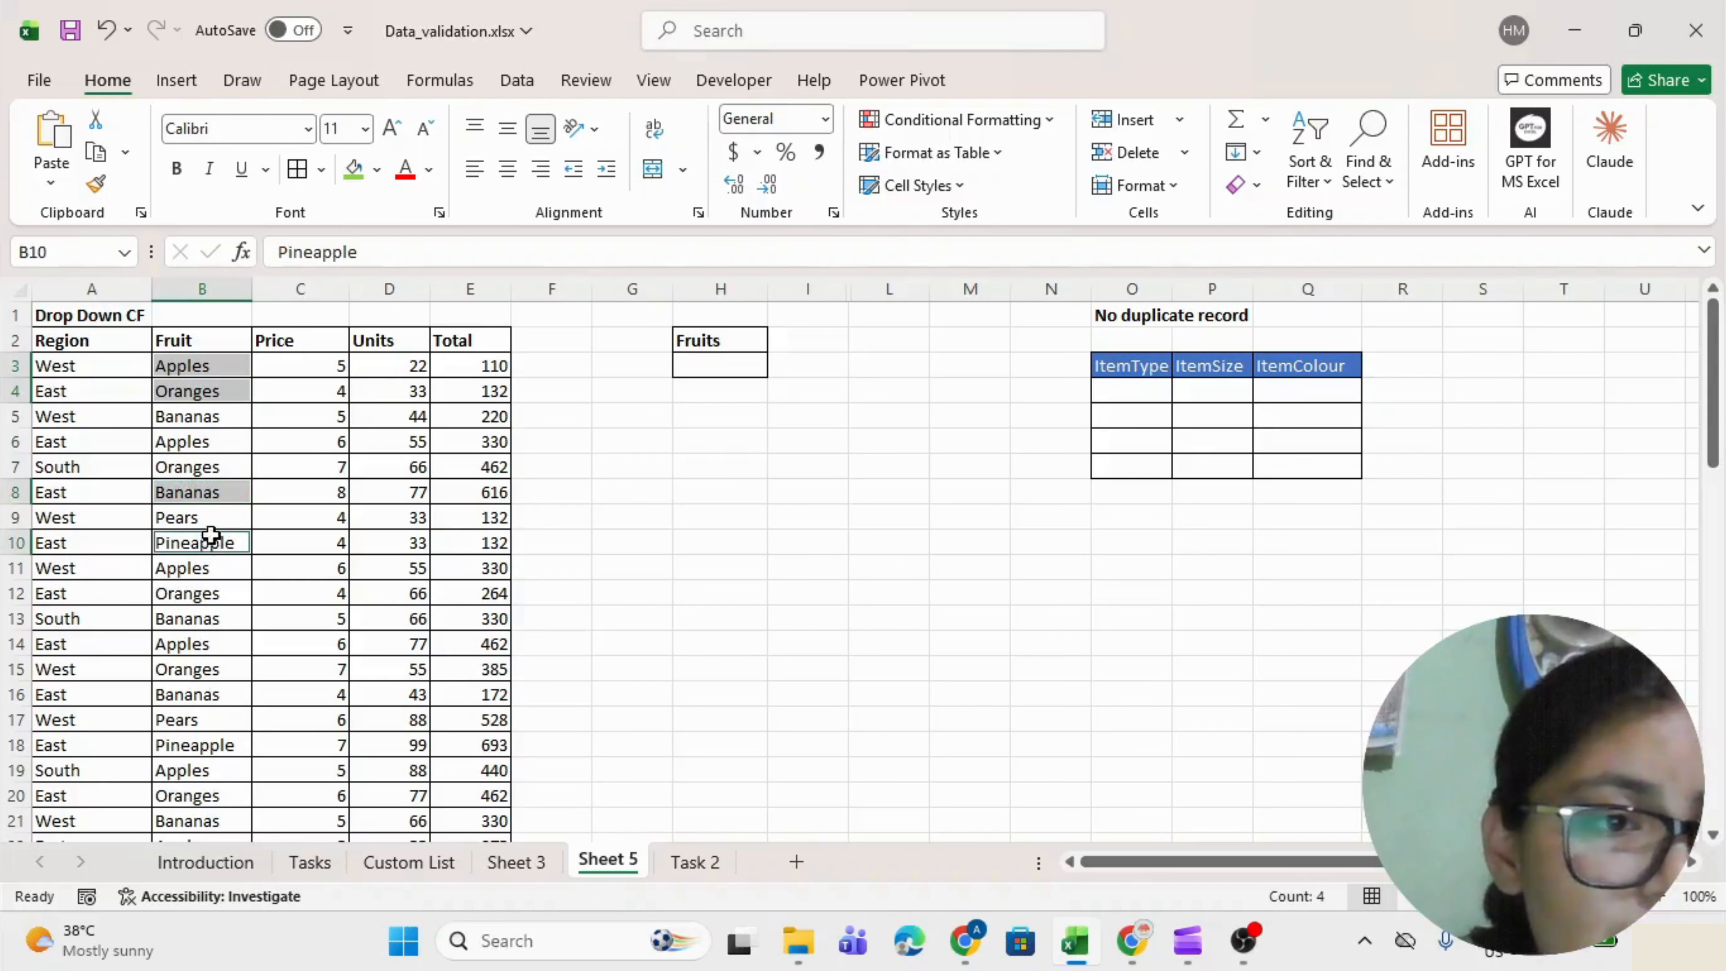
pyautogui.keyDown('ctrl'); pyautogui.click(199, 520); pyautogui.keyUp('ctrl')
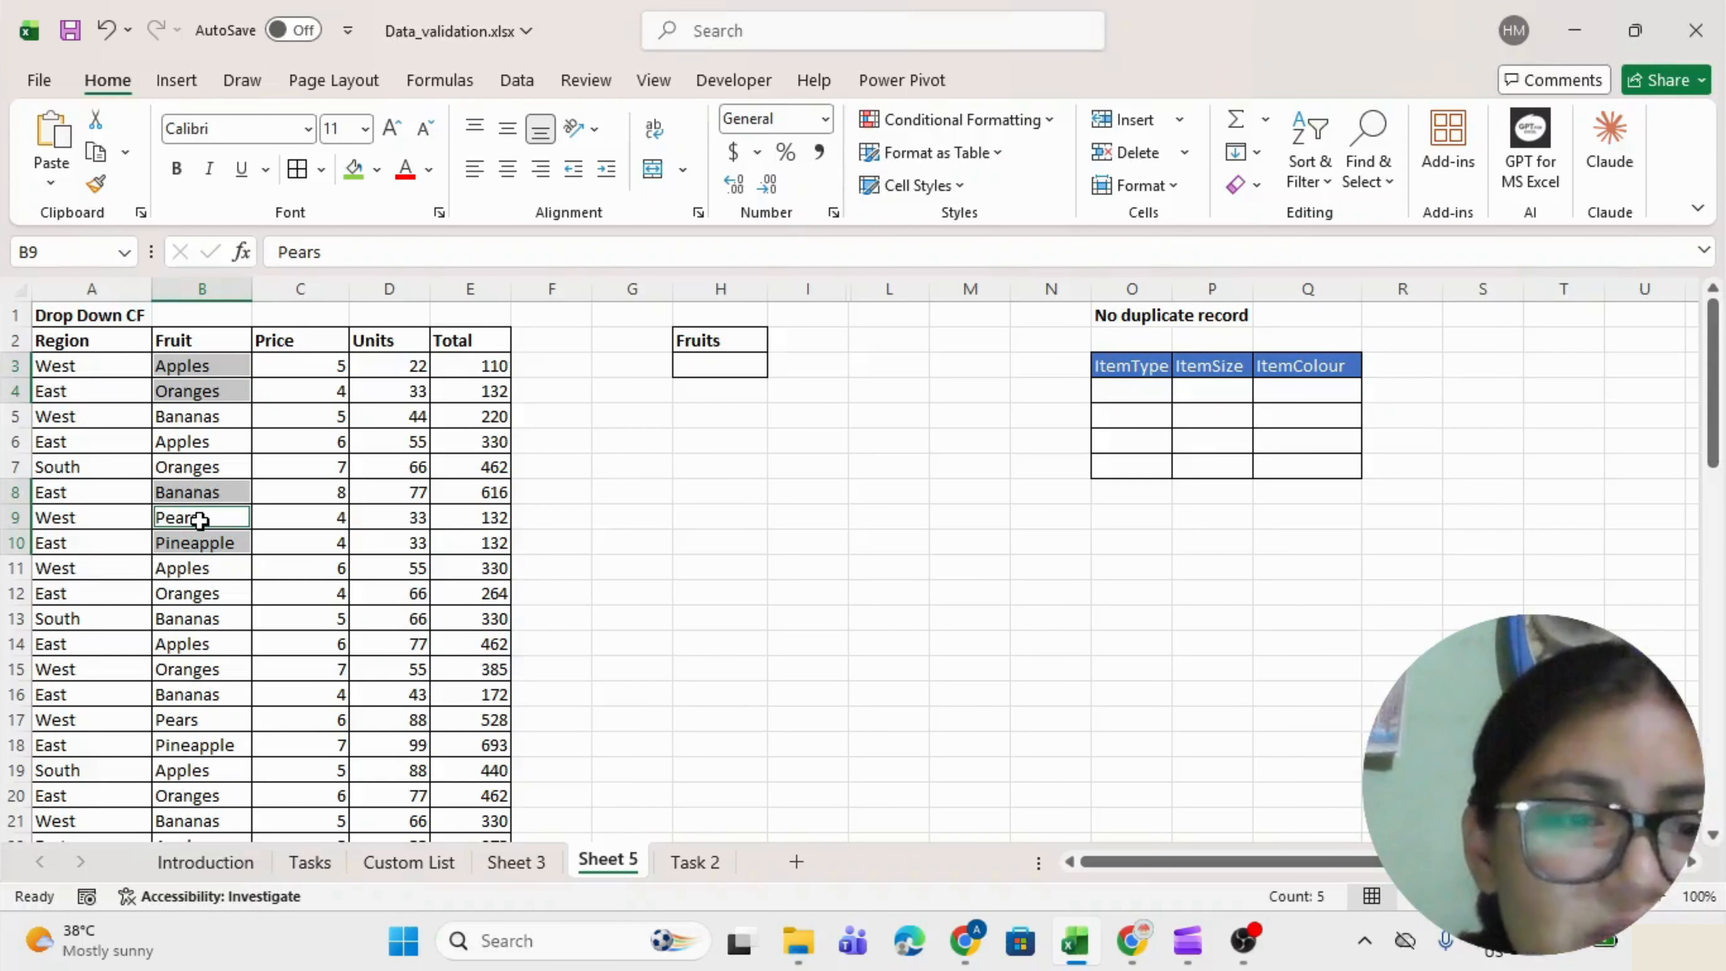
pyautogui.click(209, 368)
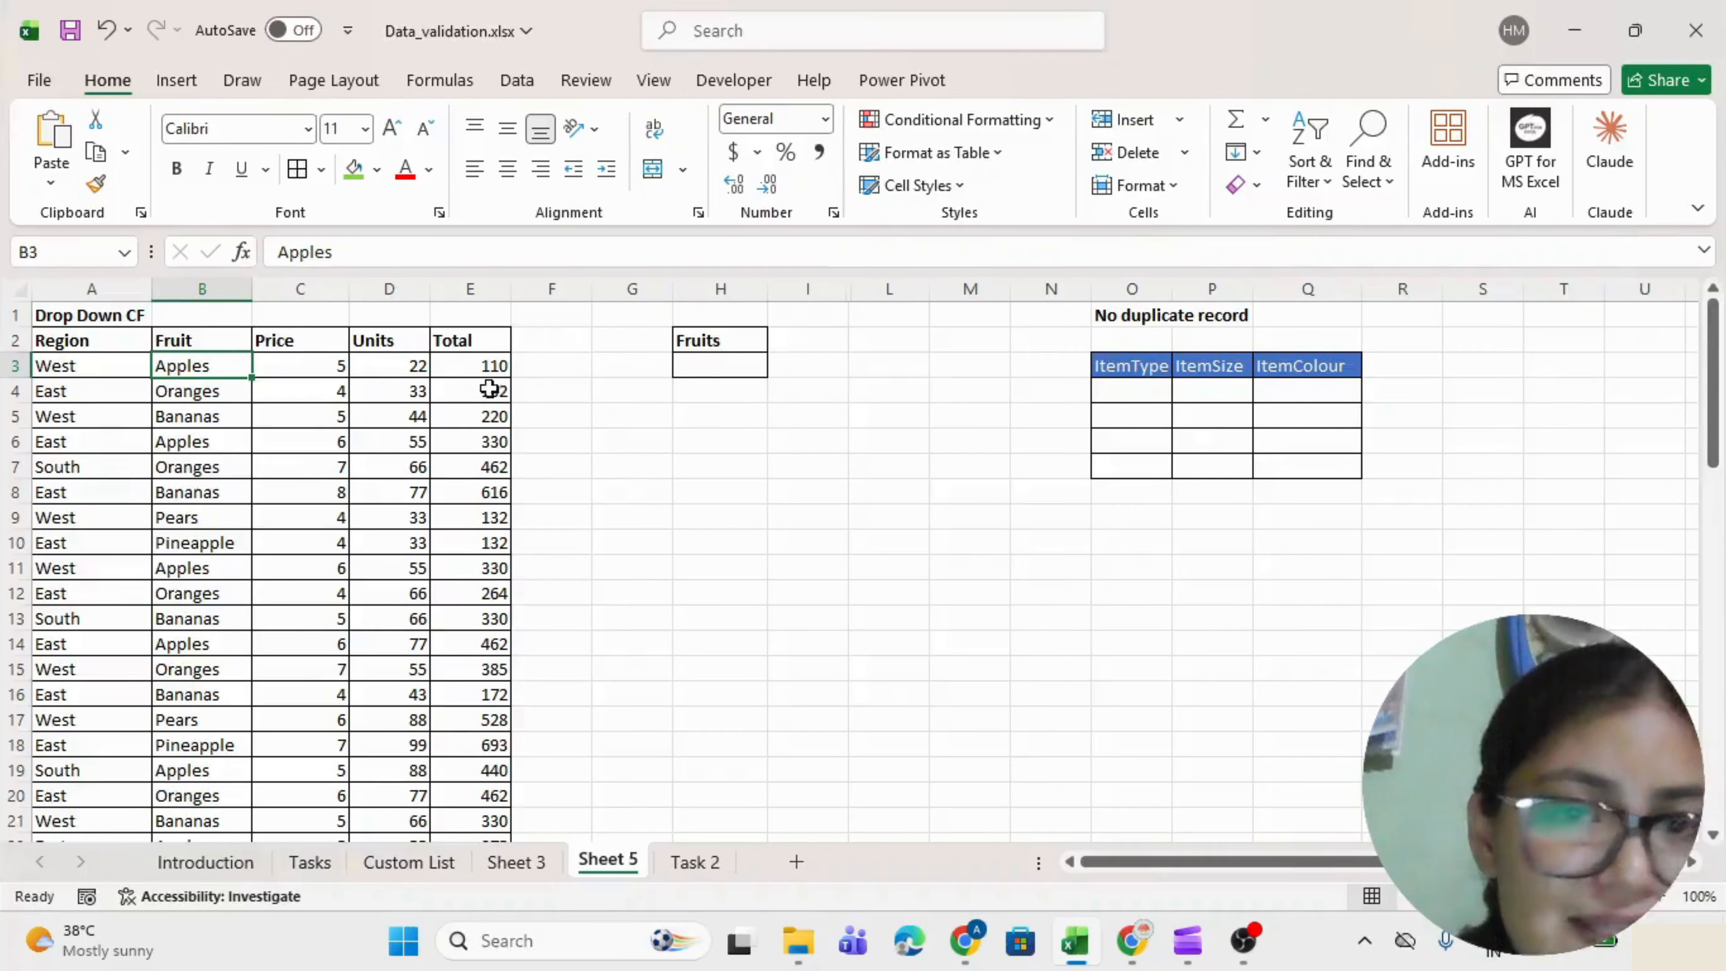
# Copy the fruit names B3:B65 and paste them into column L starting at L2.
pyautogui.hotkey('ctrl', 'shift', 'Down')
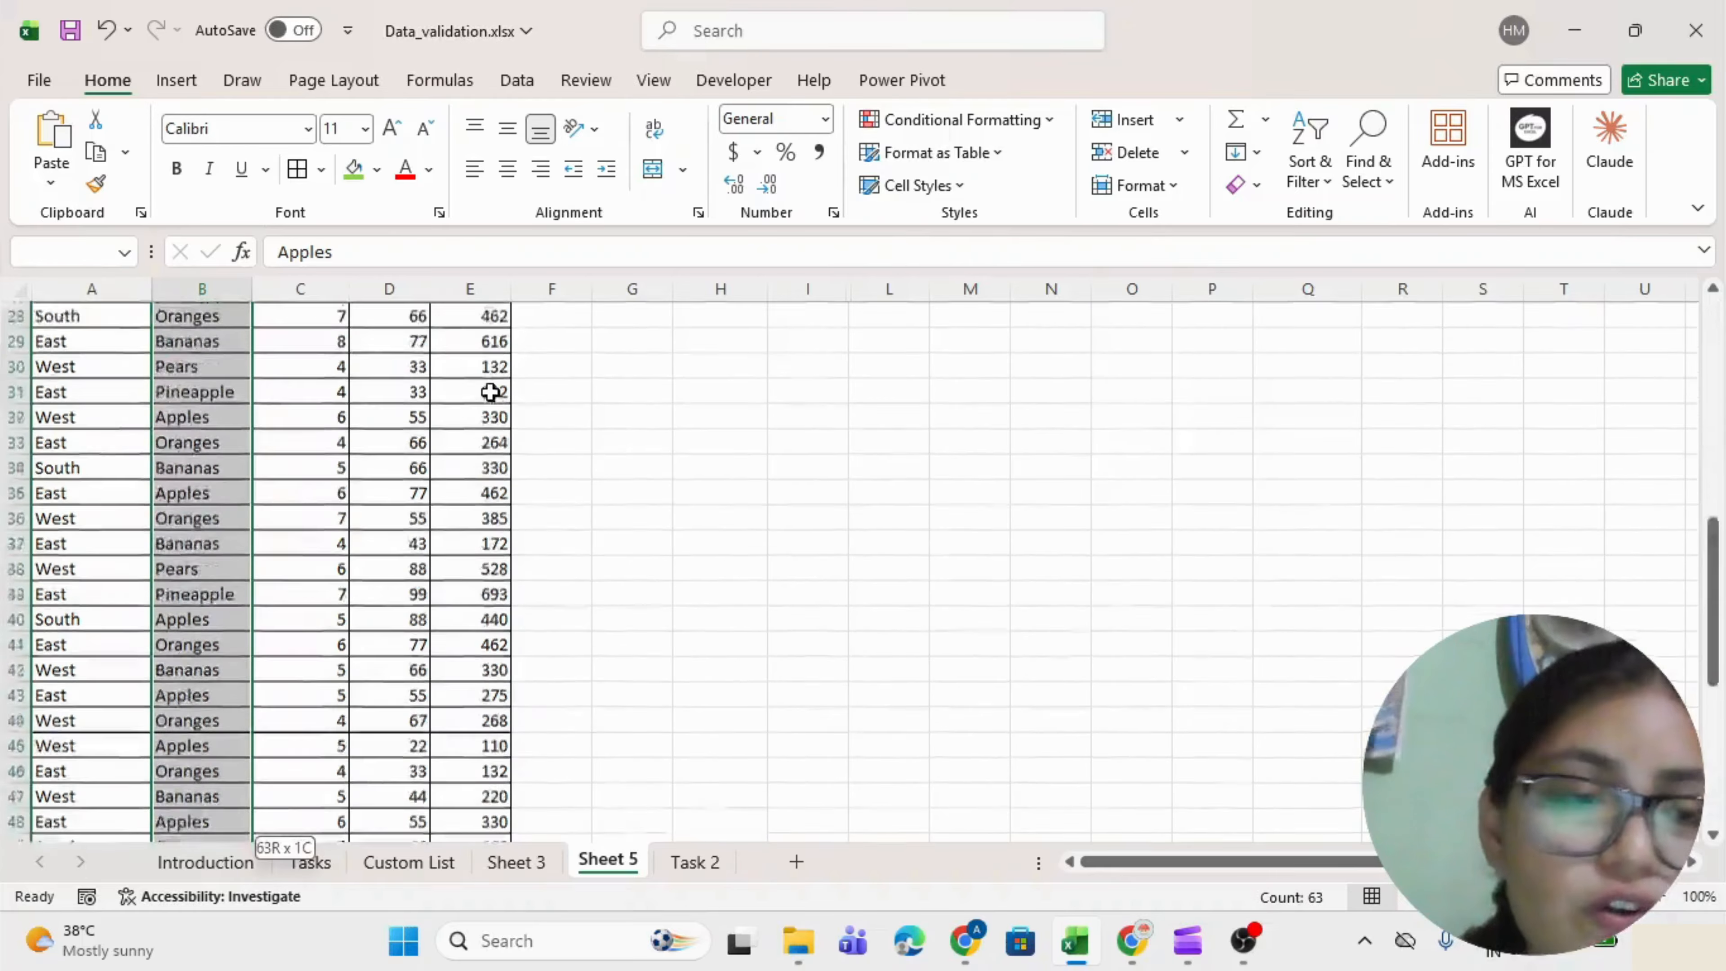
pyautogui.hotkey('ctrl', 'c')
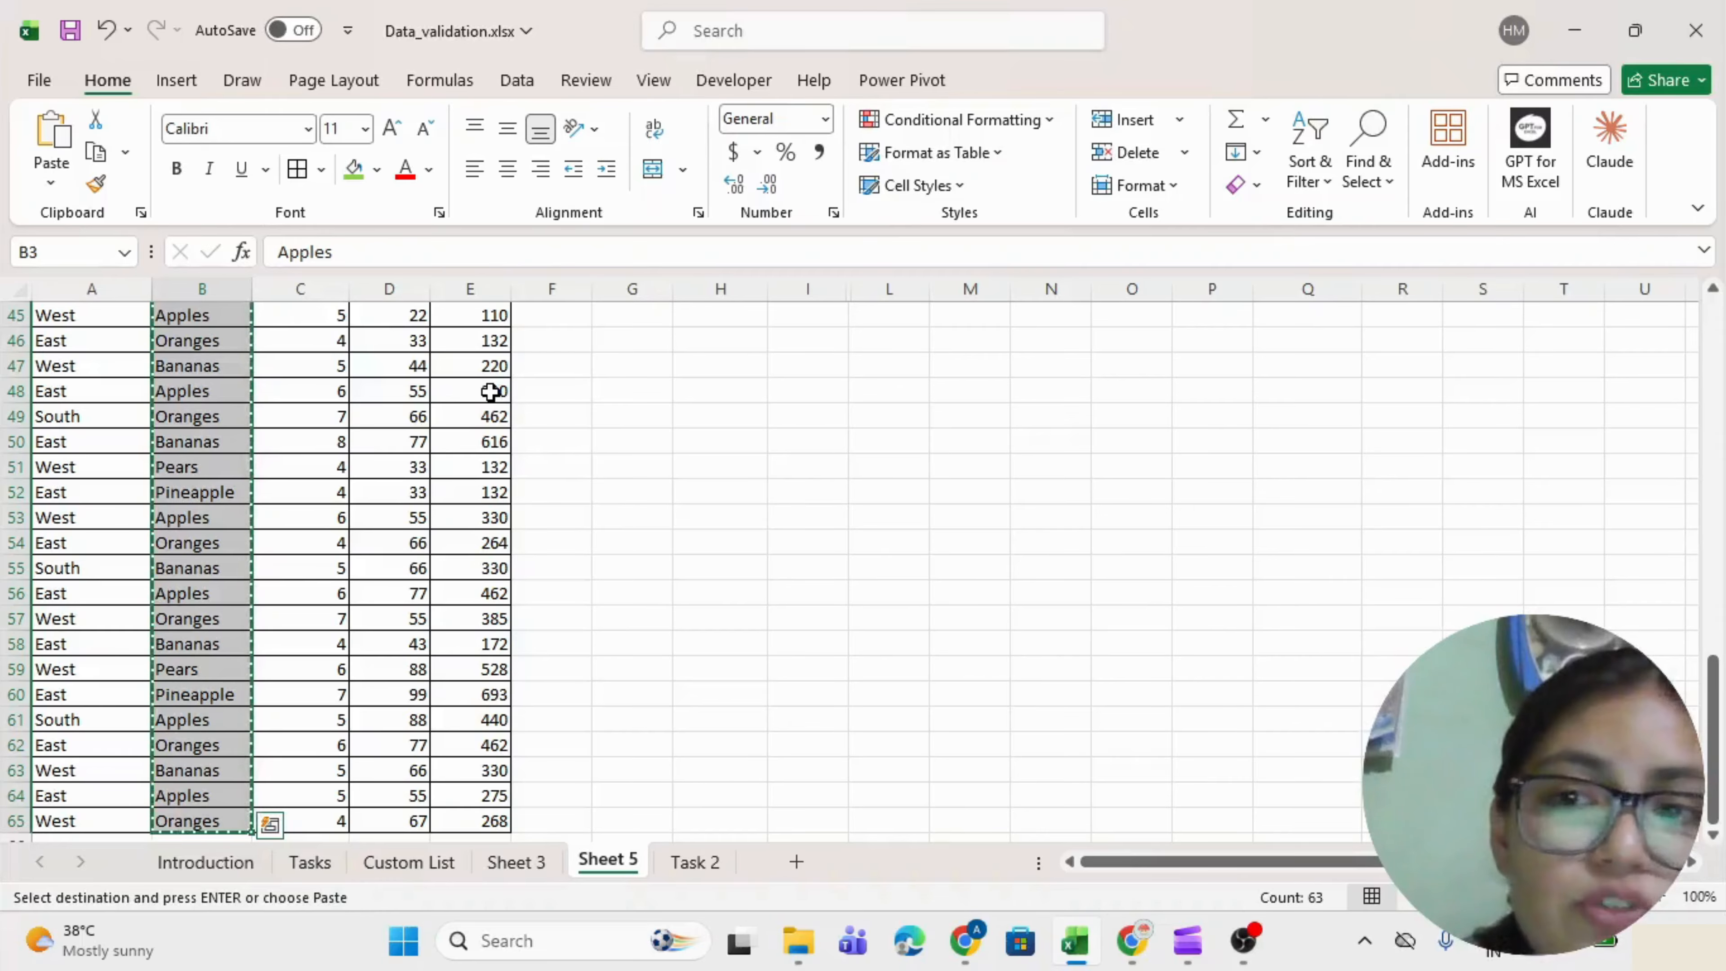
pyautogui.scroll(15, 490, 391)
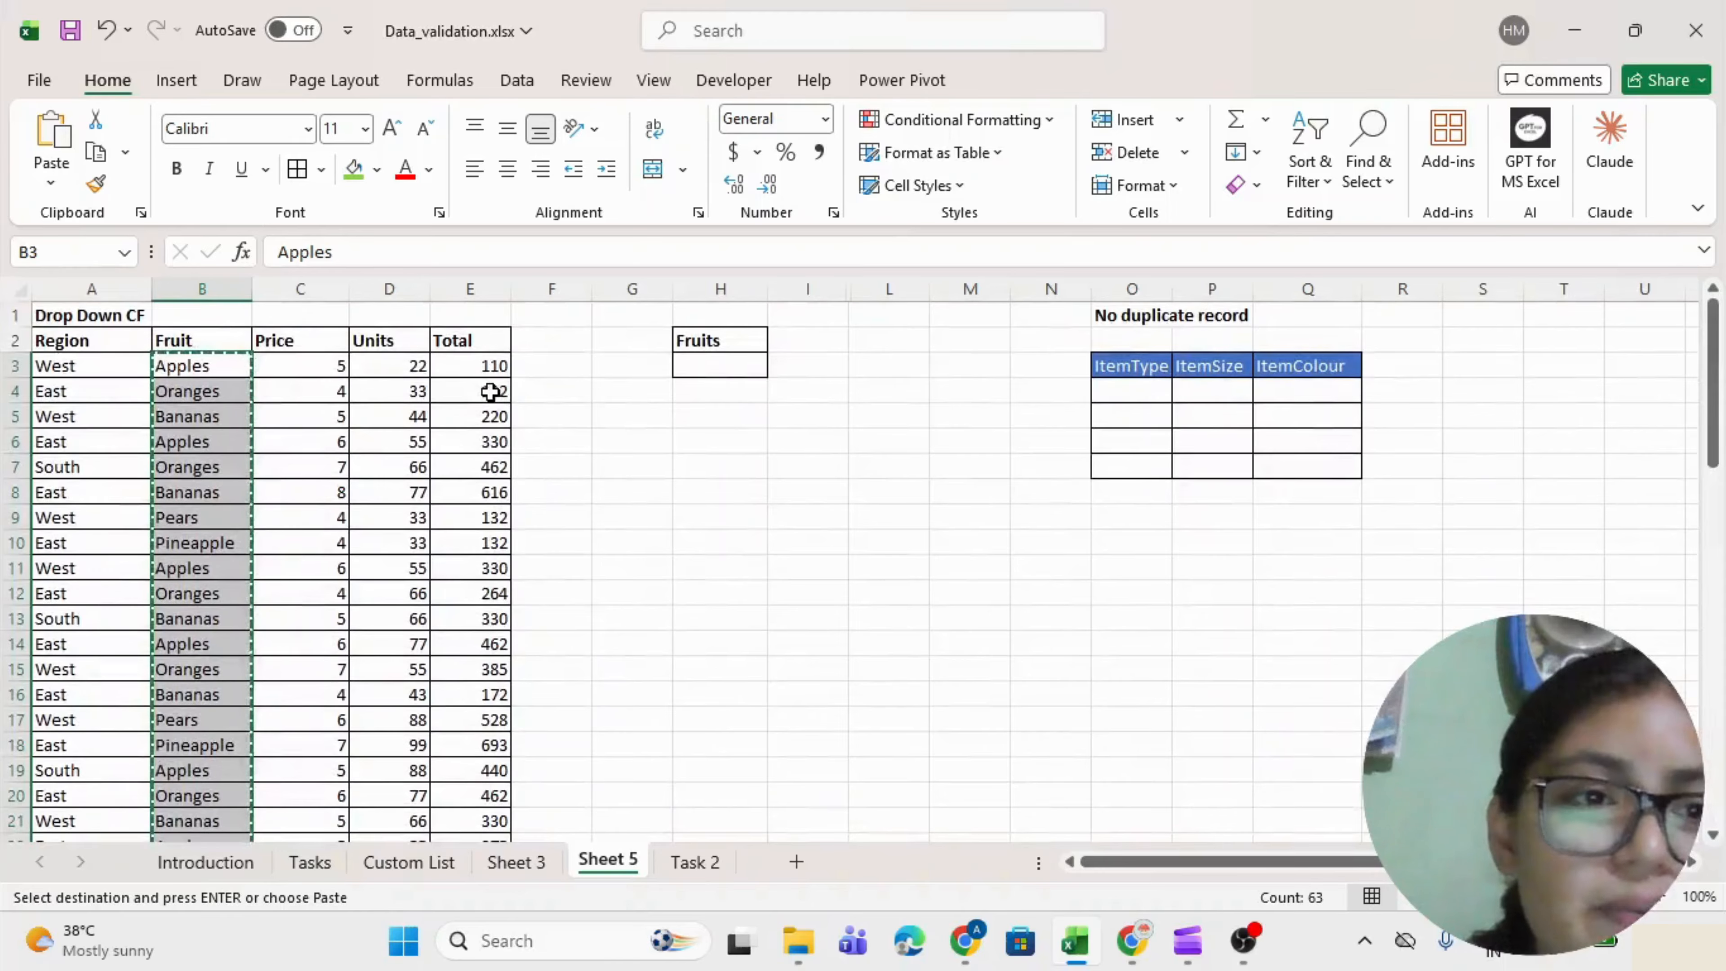
pyautogui.scroll(-2, 490, 391)
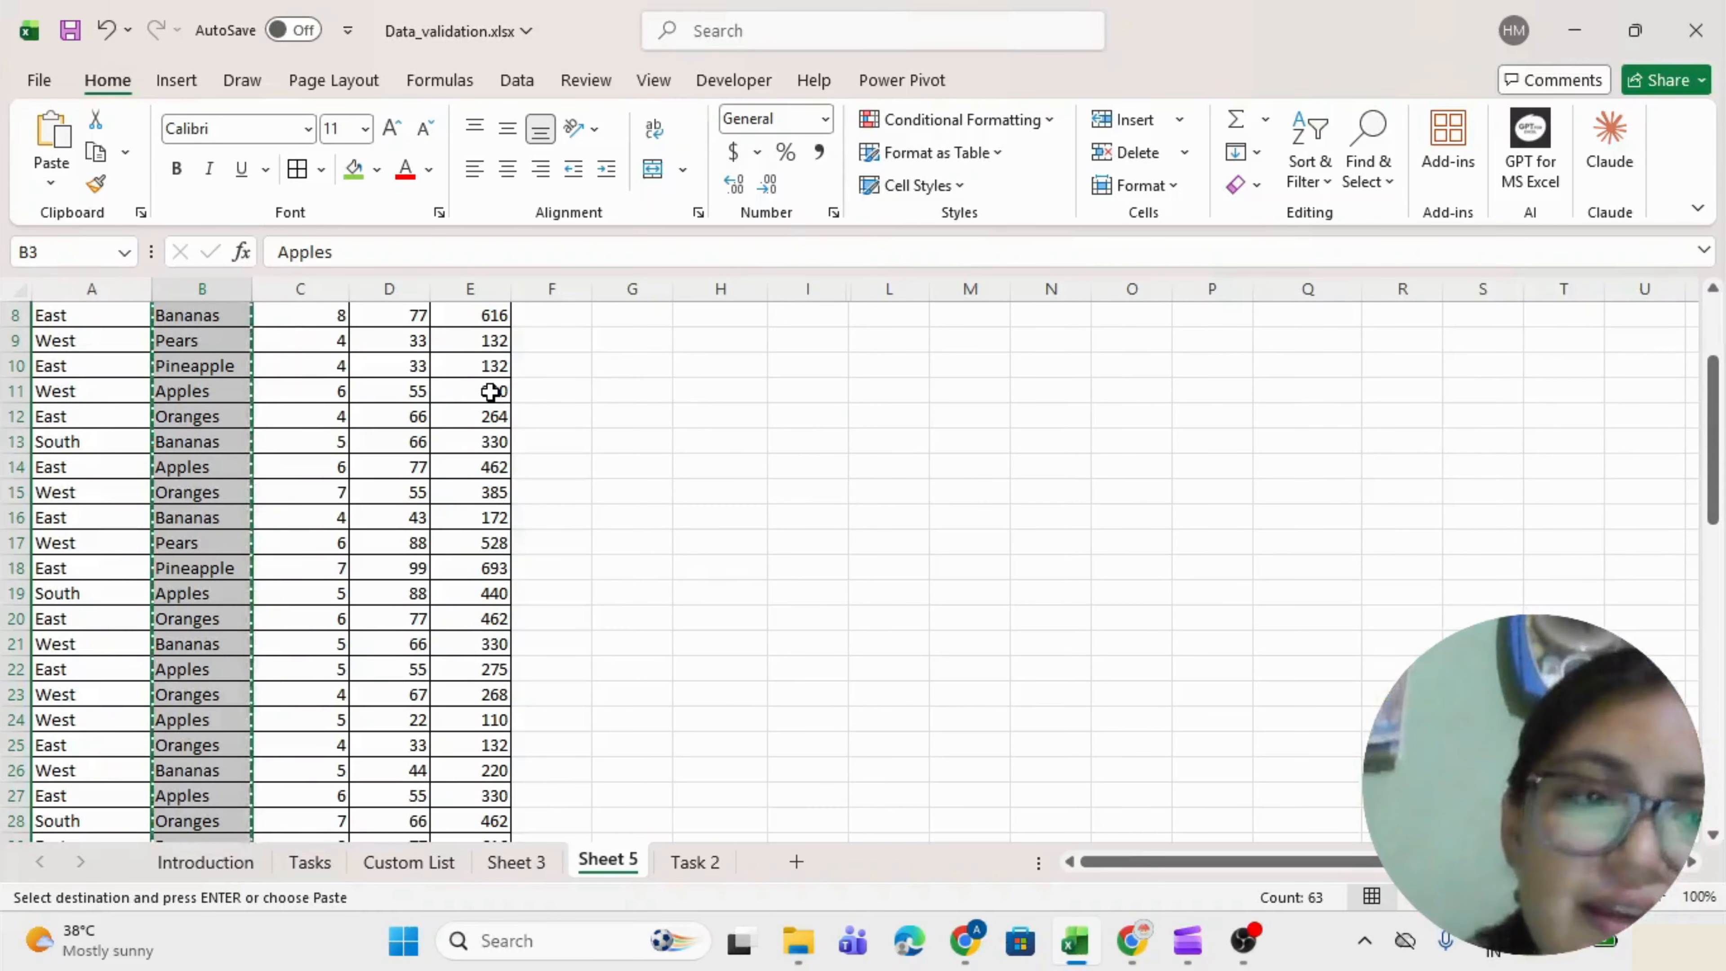
pyautogui.scroll(-15, 490, 391)
pyautogui.scroll(6, 490, 391)
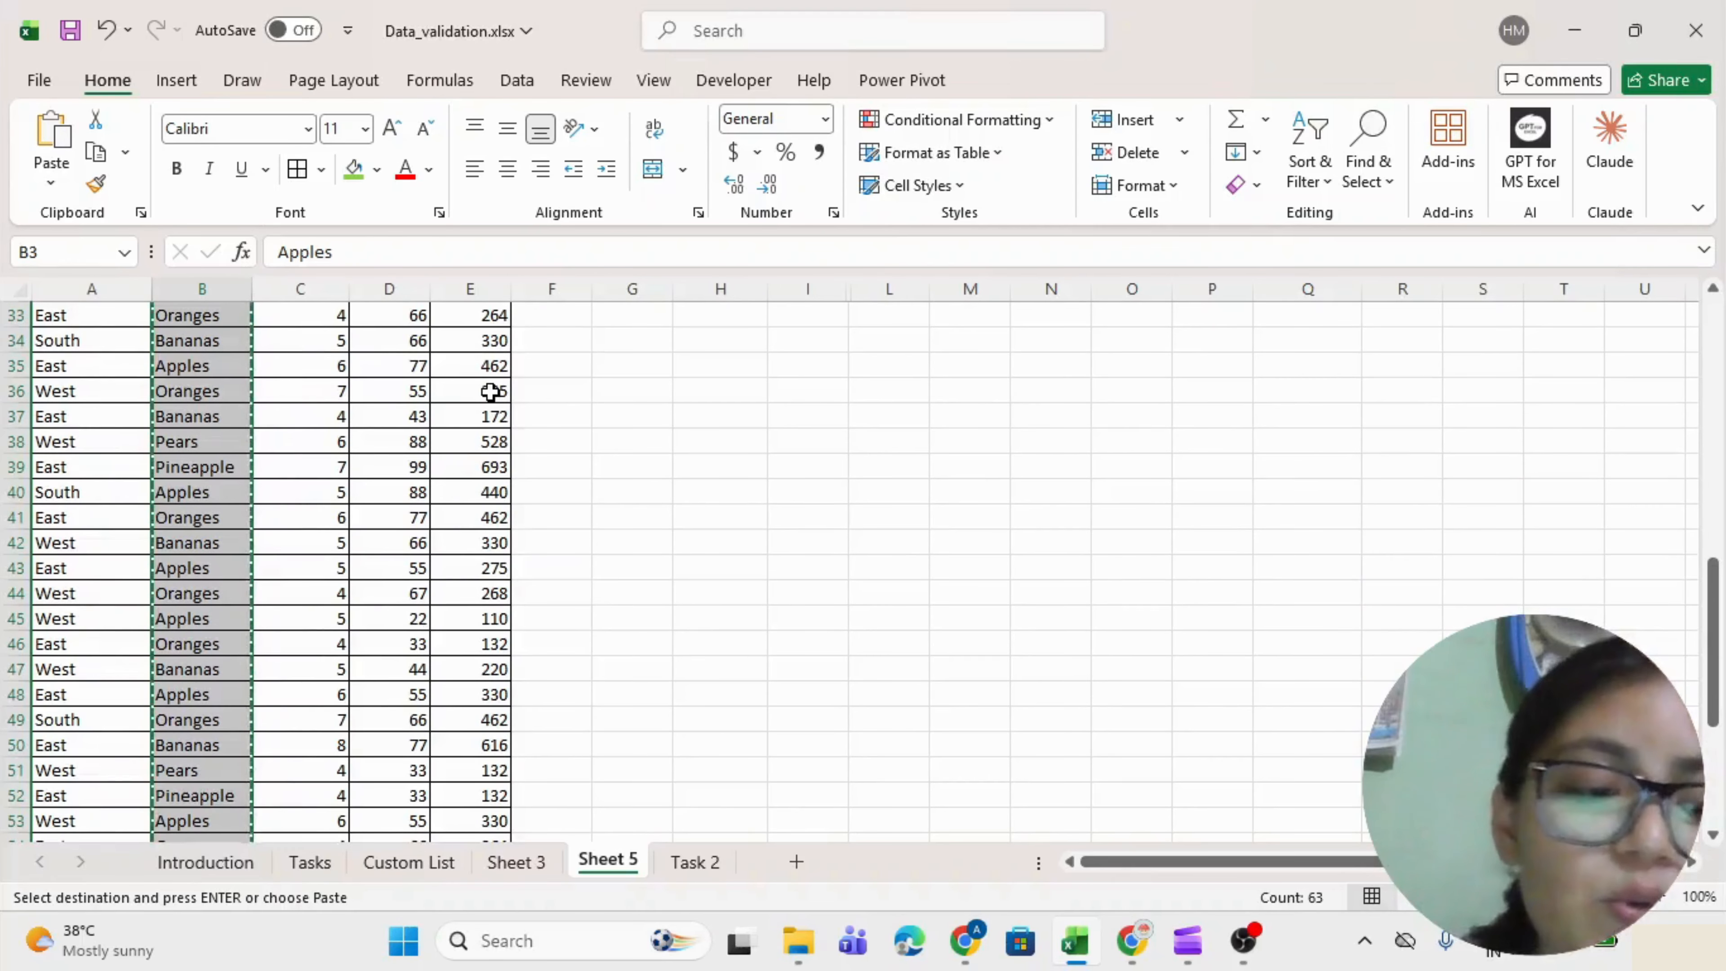
pyautogui.scroll(11, 490, 391)
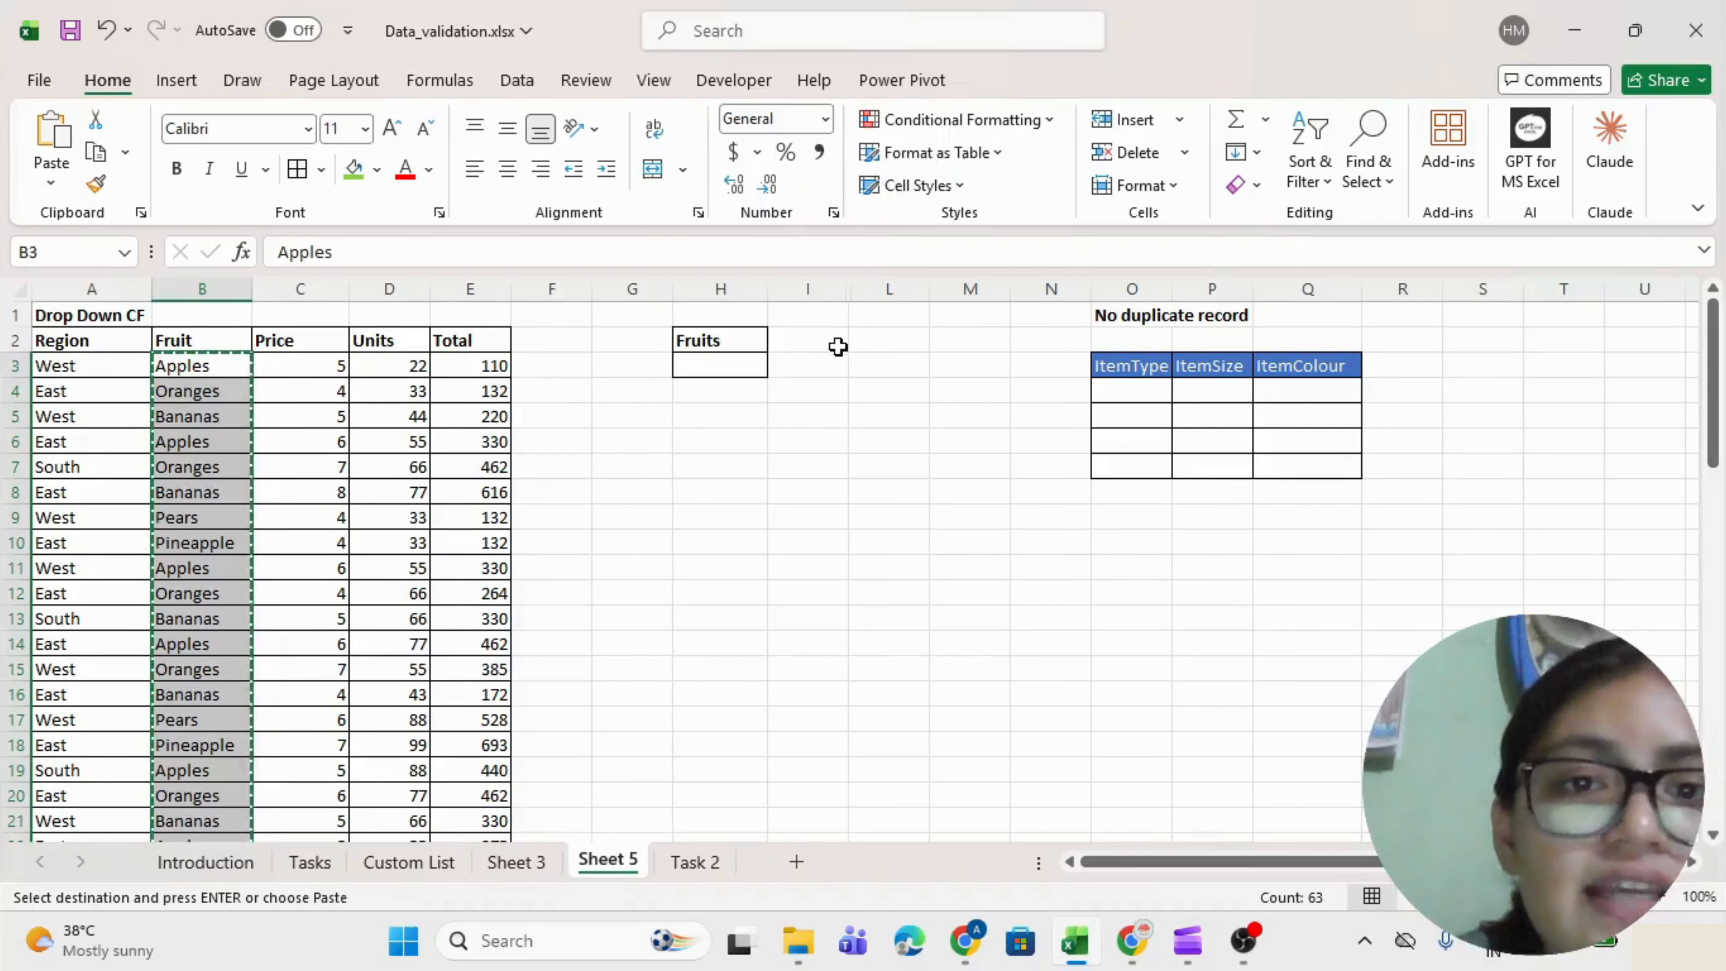
pyautogui.click(877, 348)
pyautogui.hotkey('ctrl', 'v')
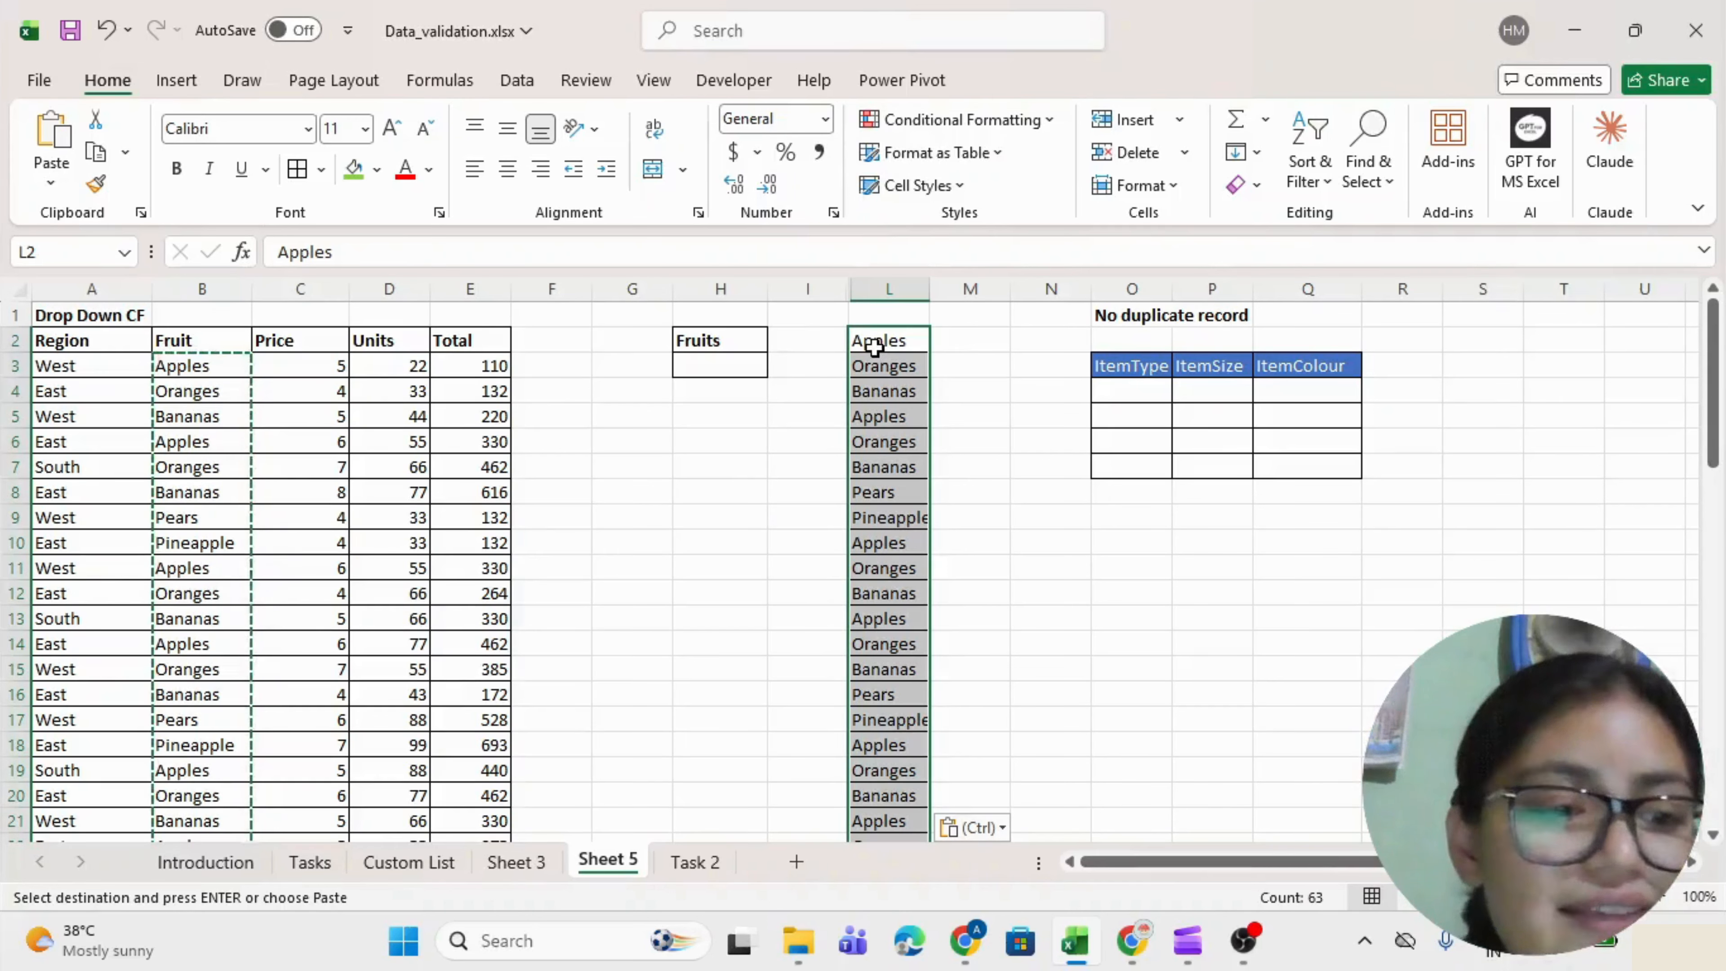
pyautogui.press('Escape')
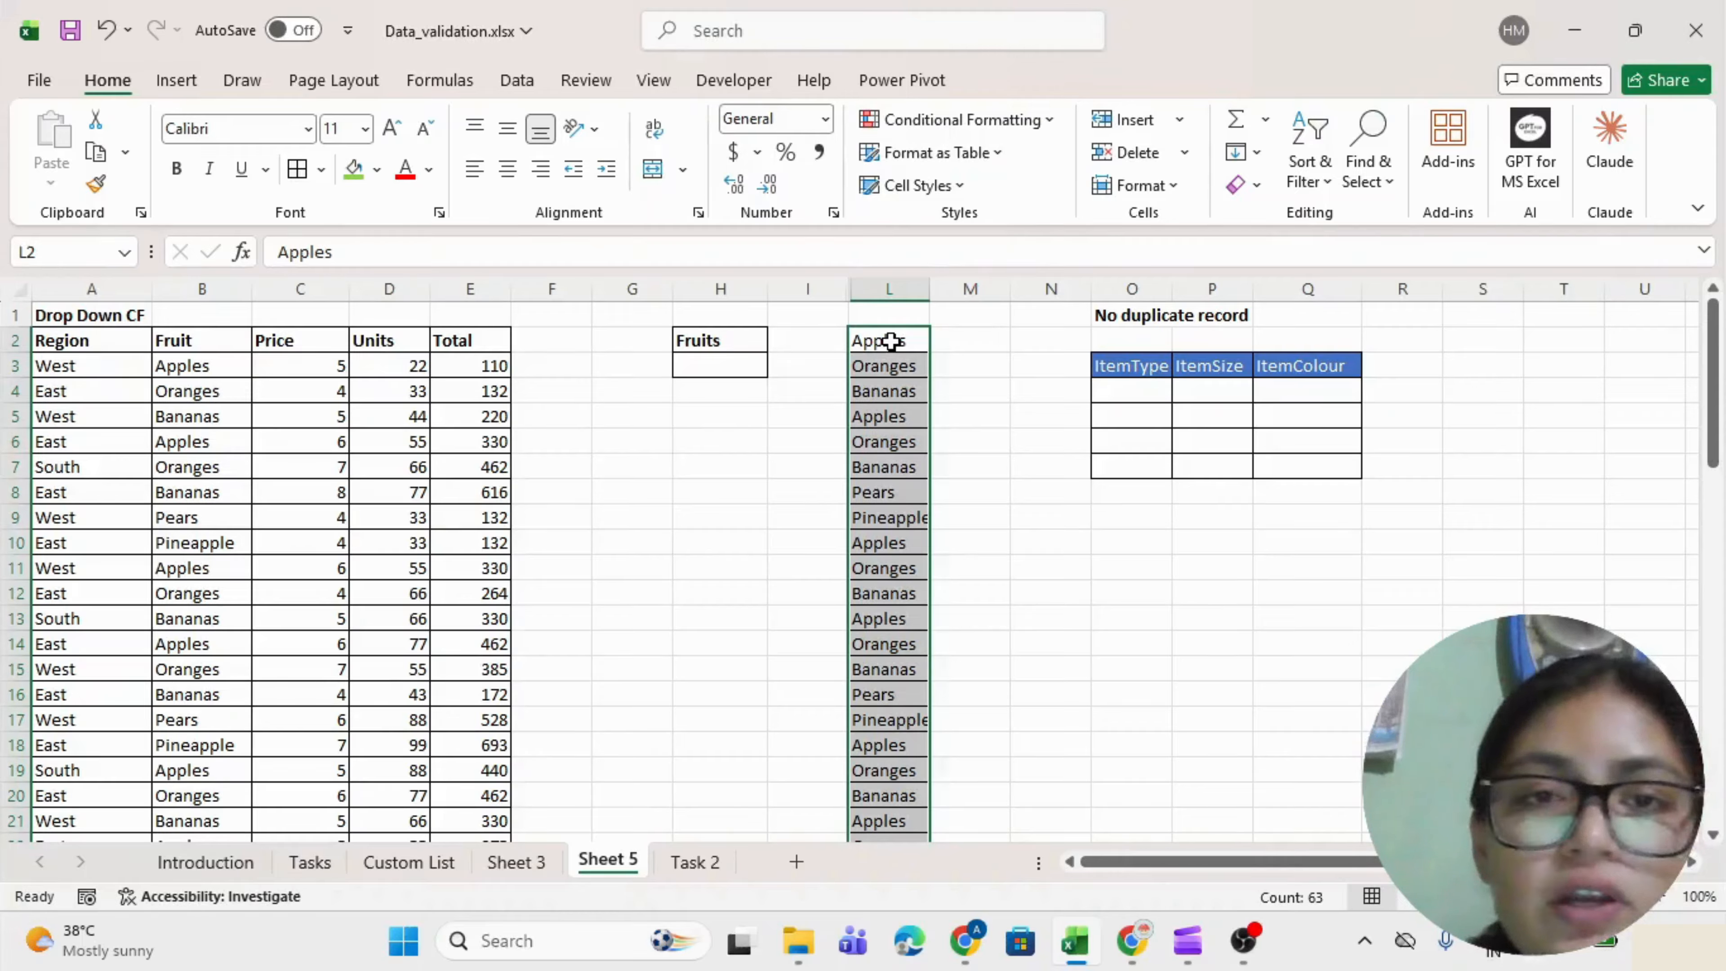
# Run Remove Duplicates on column L only, keeping Apples, Oranges, Bananas, Pears, Pineapple in L2:L6.
pyautogui.click(517, 79)
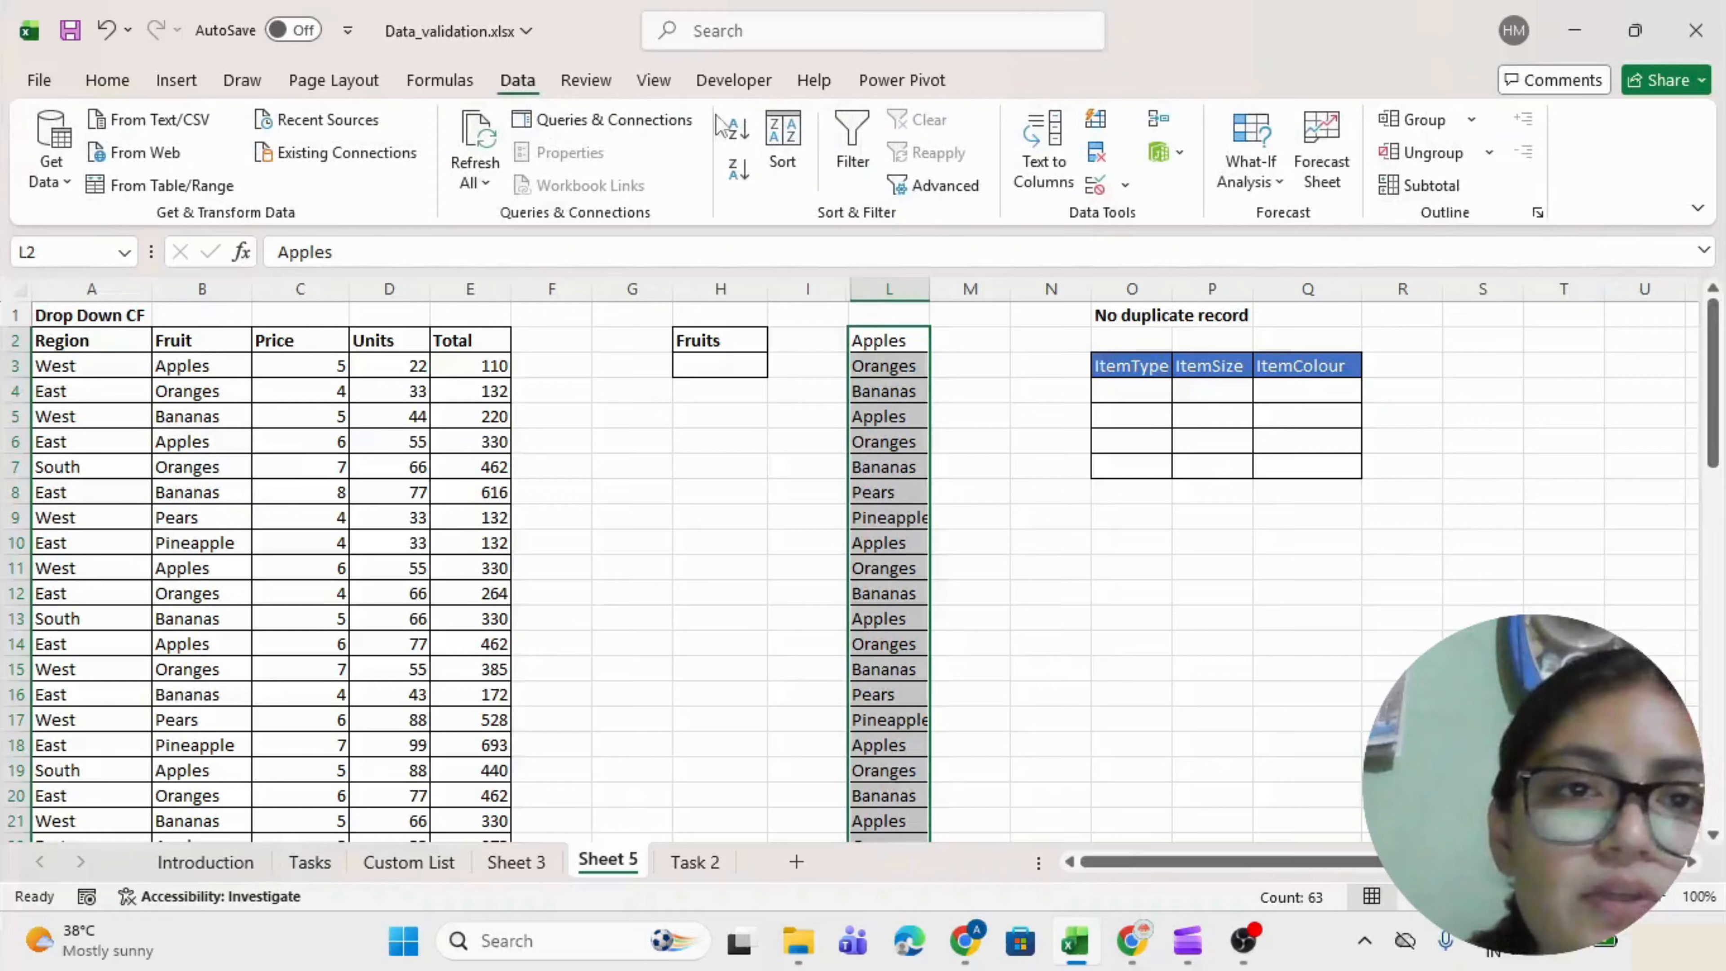
pyautogui.click(1095, 152)
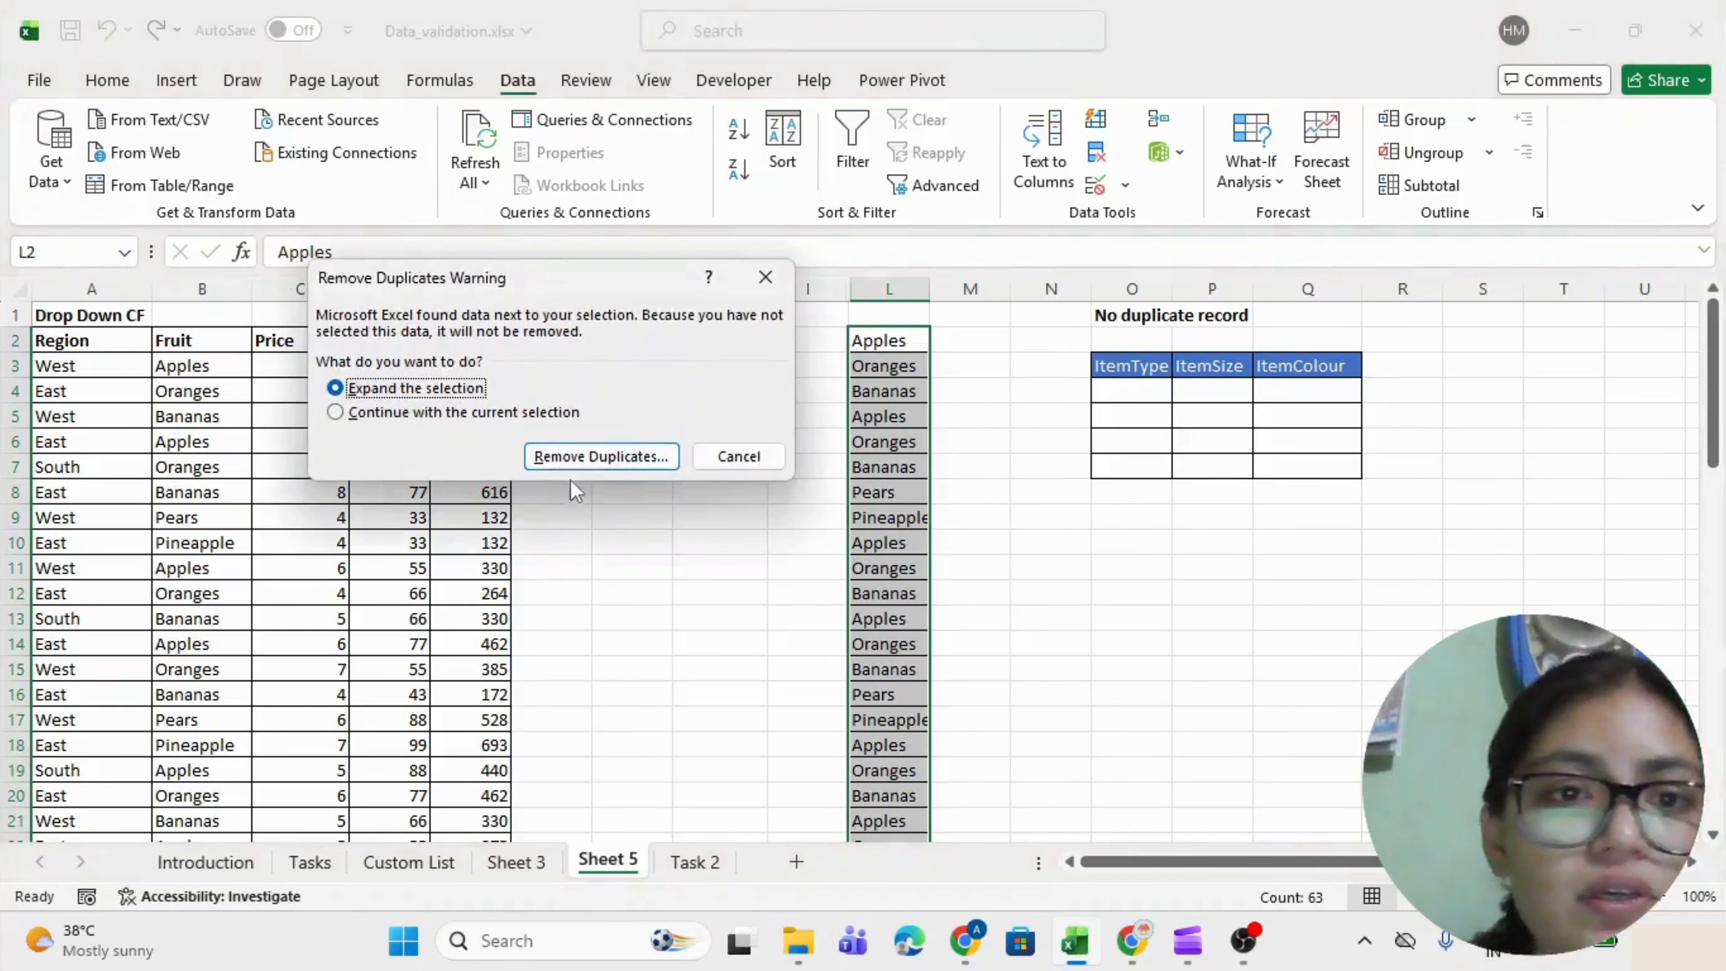
pyautogui.click(390, 411)
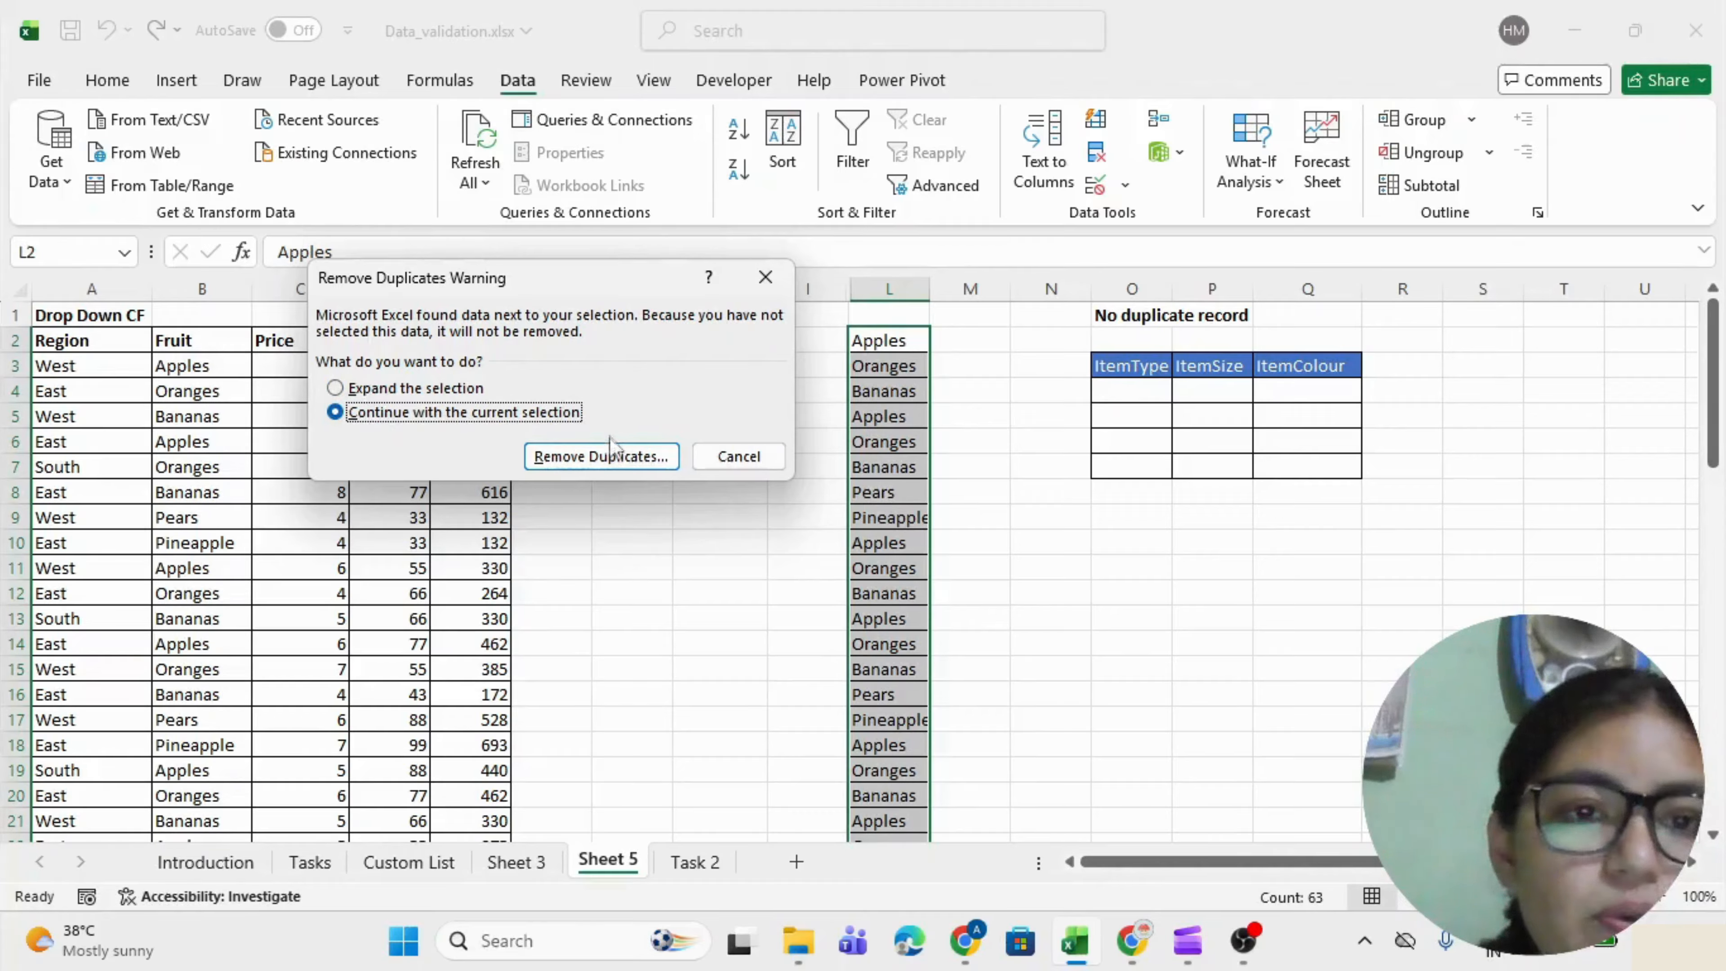
pyautogui.click(610, 455)
pyautogui.click(659, 534)
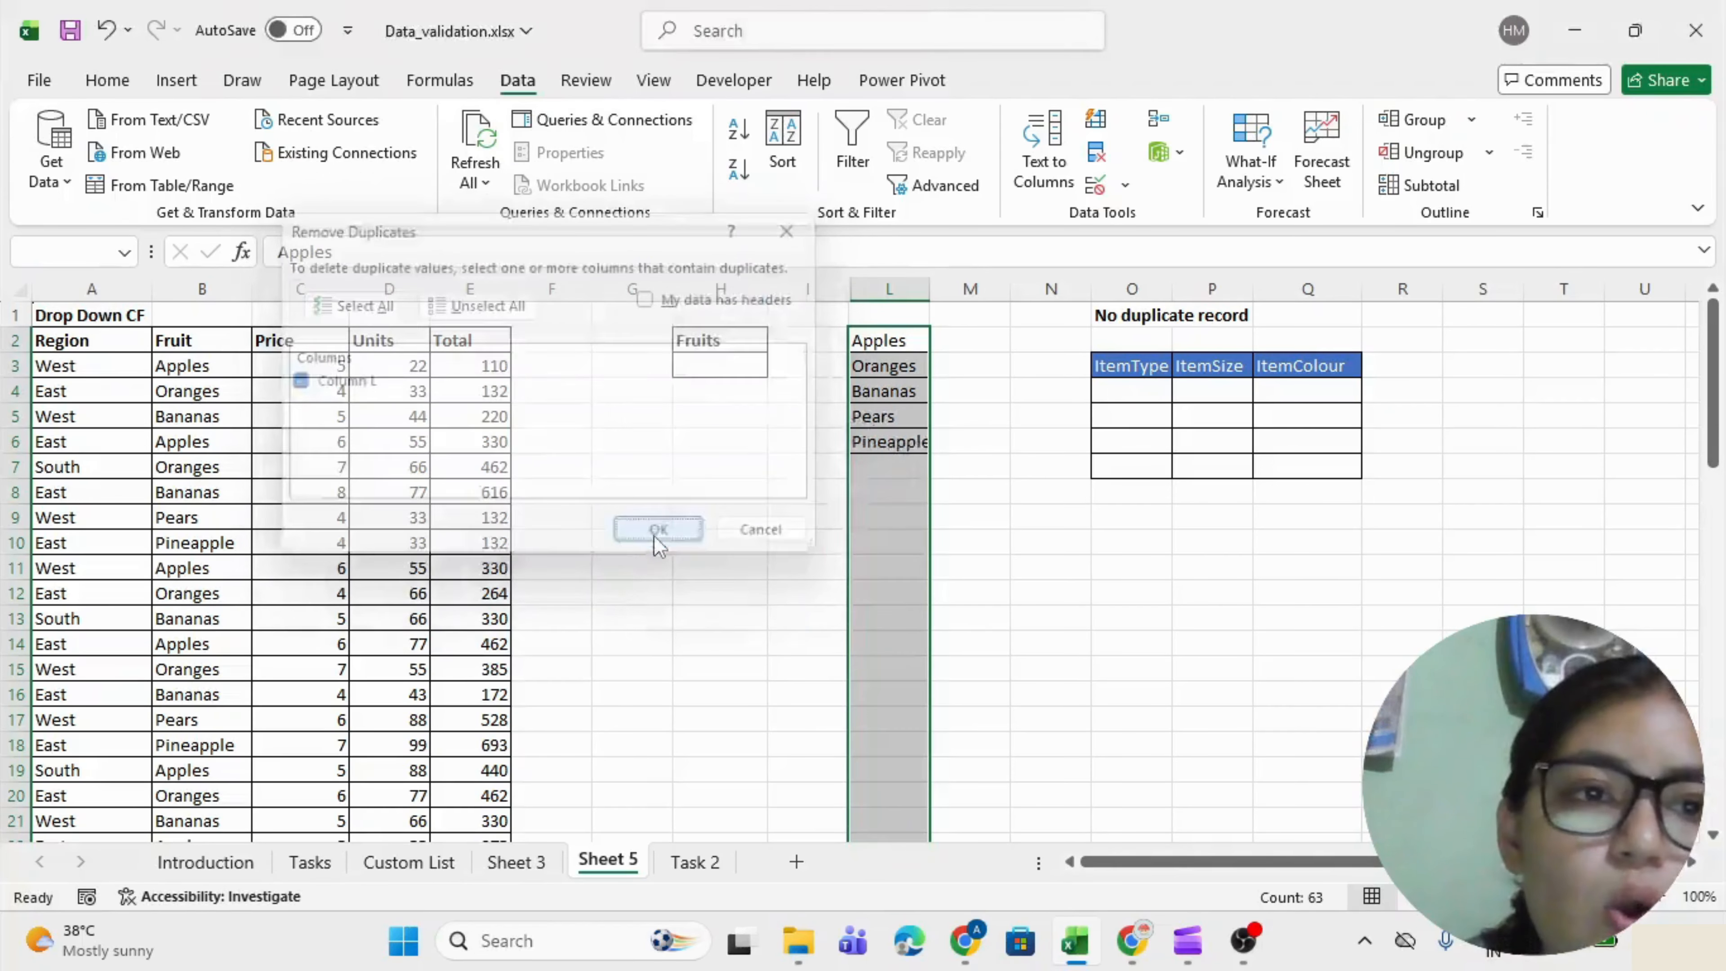
pyautogui.click(1017, 529)
pyautogui.moveTo(873, 341); pyautogui.dragTo(873, 429)
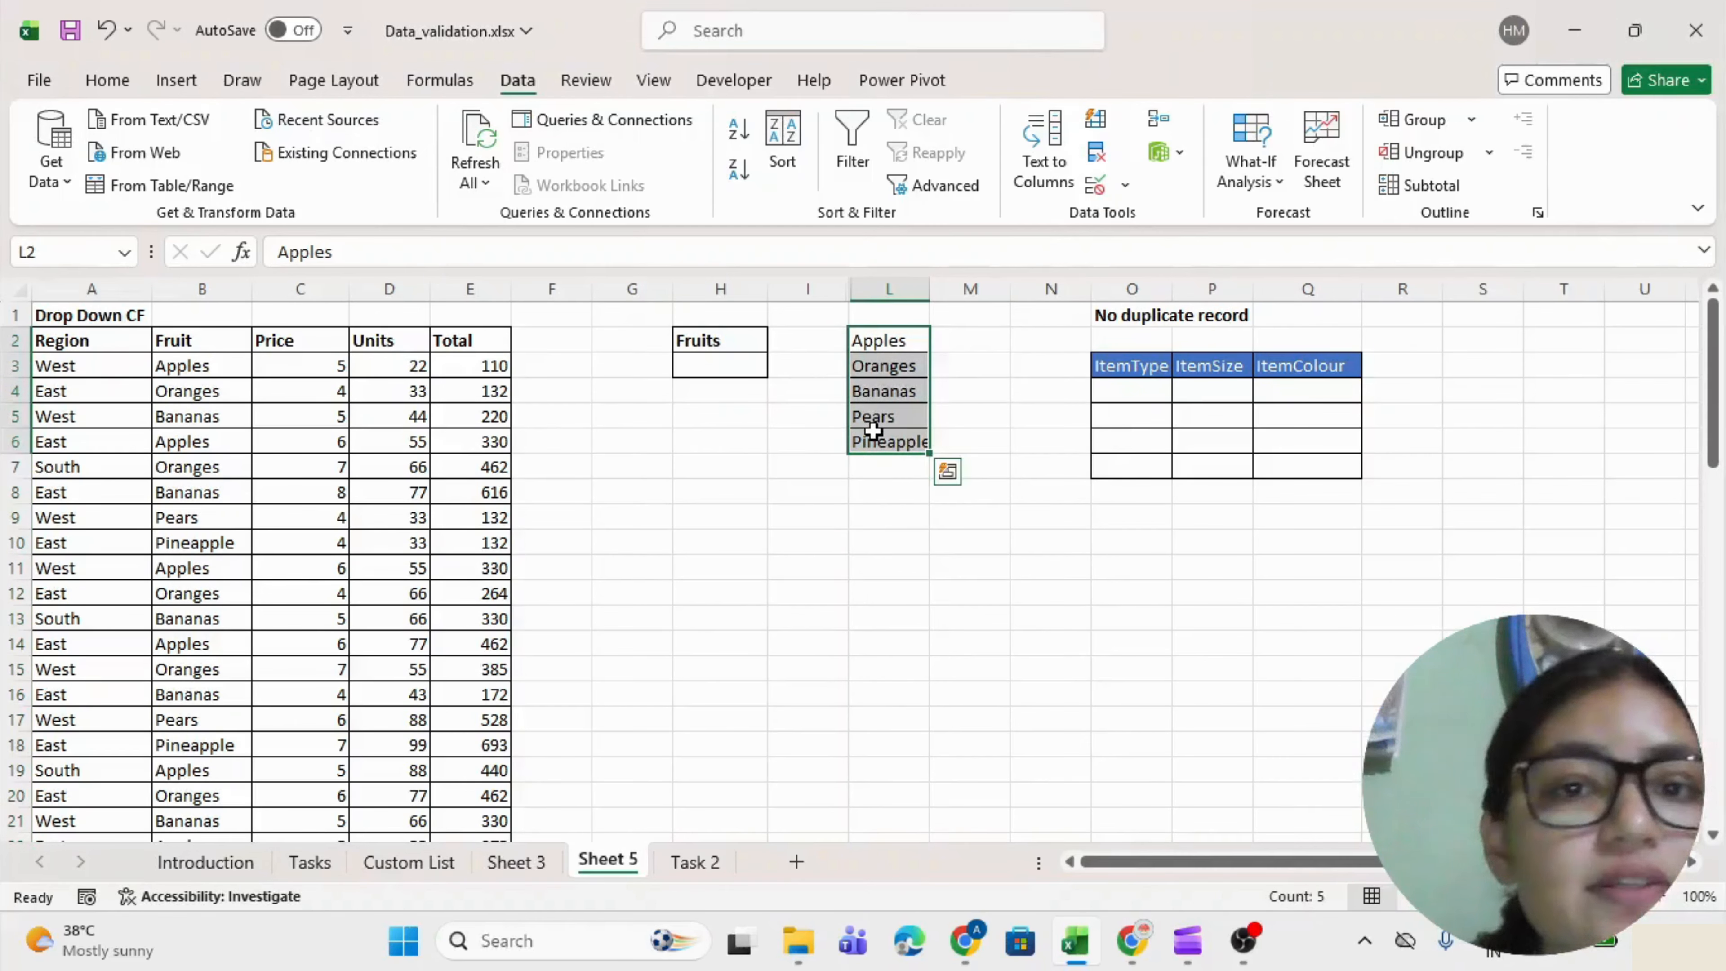
pyautogui.click(750, 384)
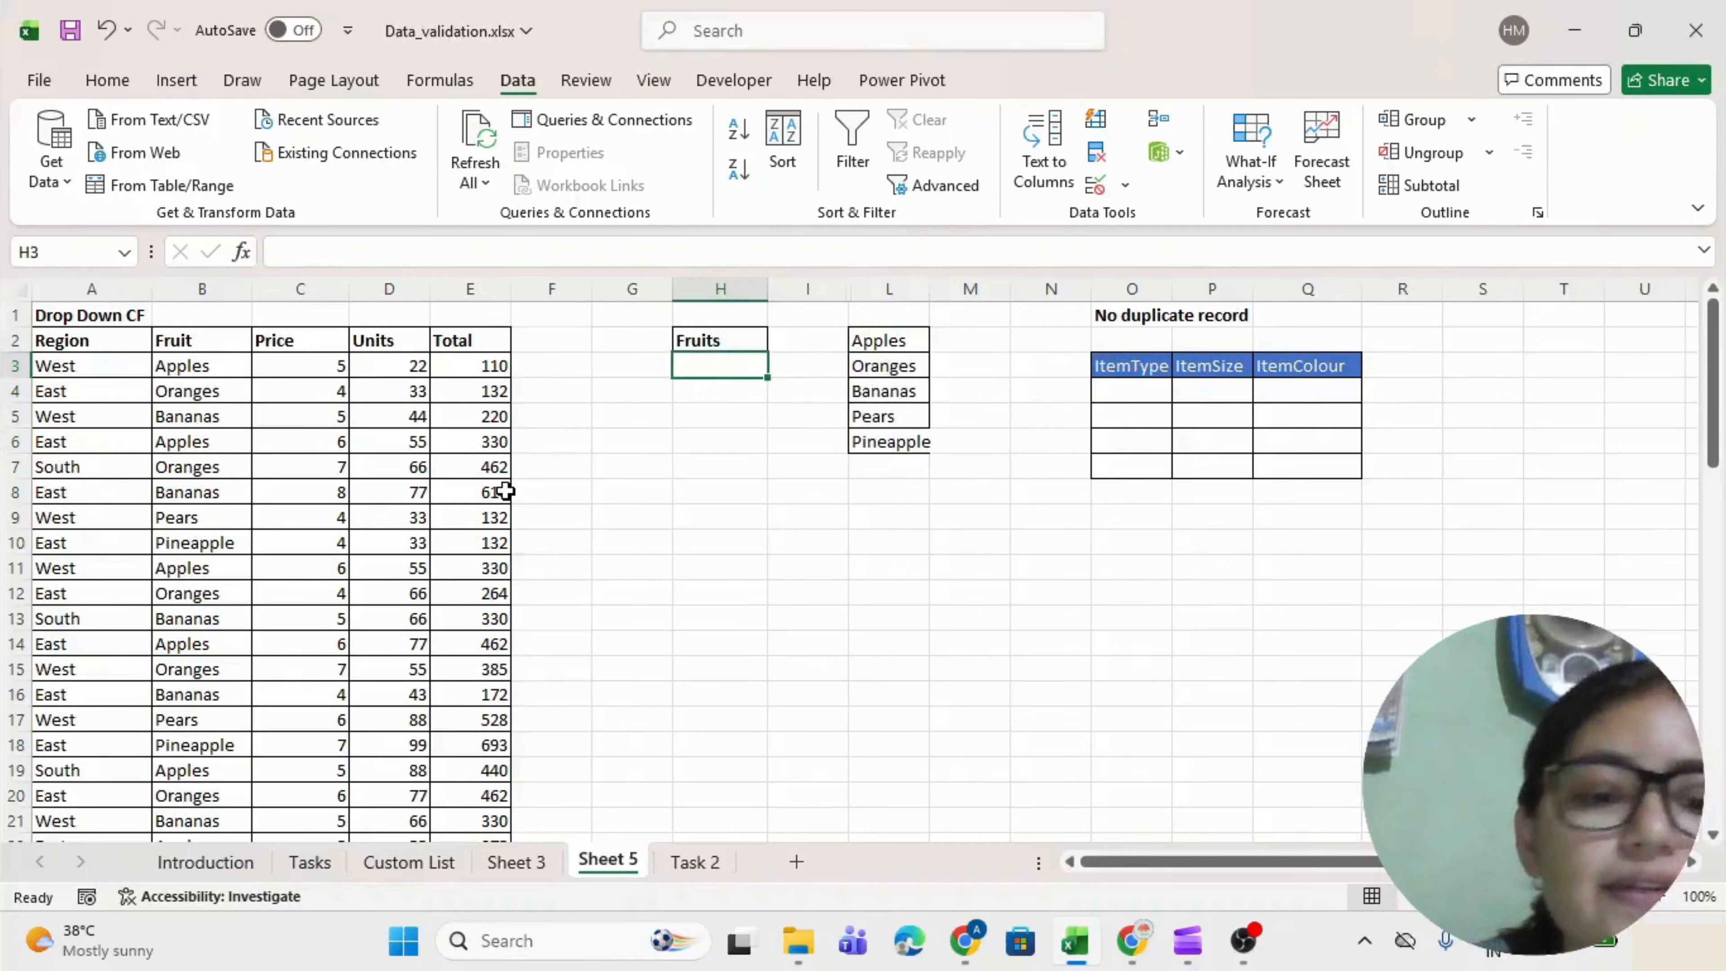
# Give H3 List validation with source $L$2:$L$6.
pyautogui.hotkey('alt', 'd')
pyautogui.press('l')
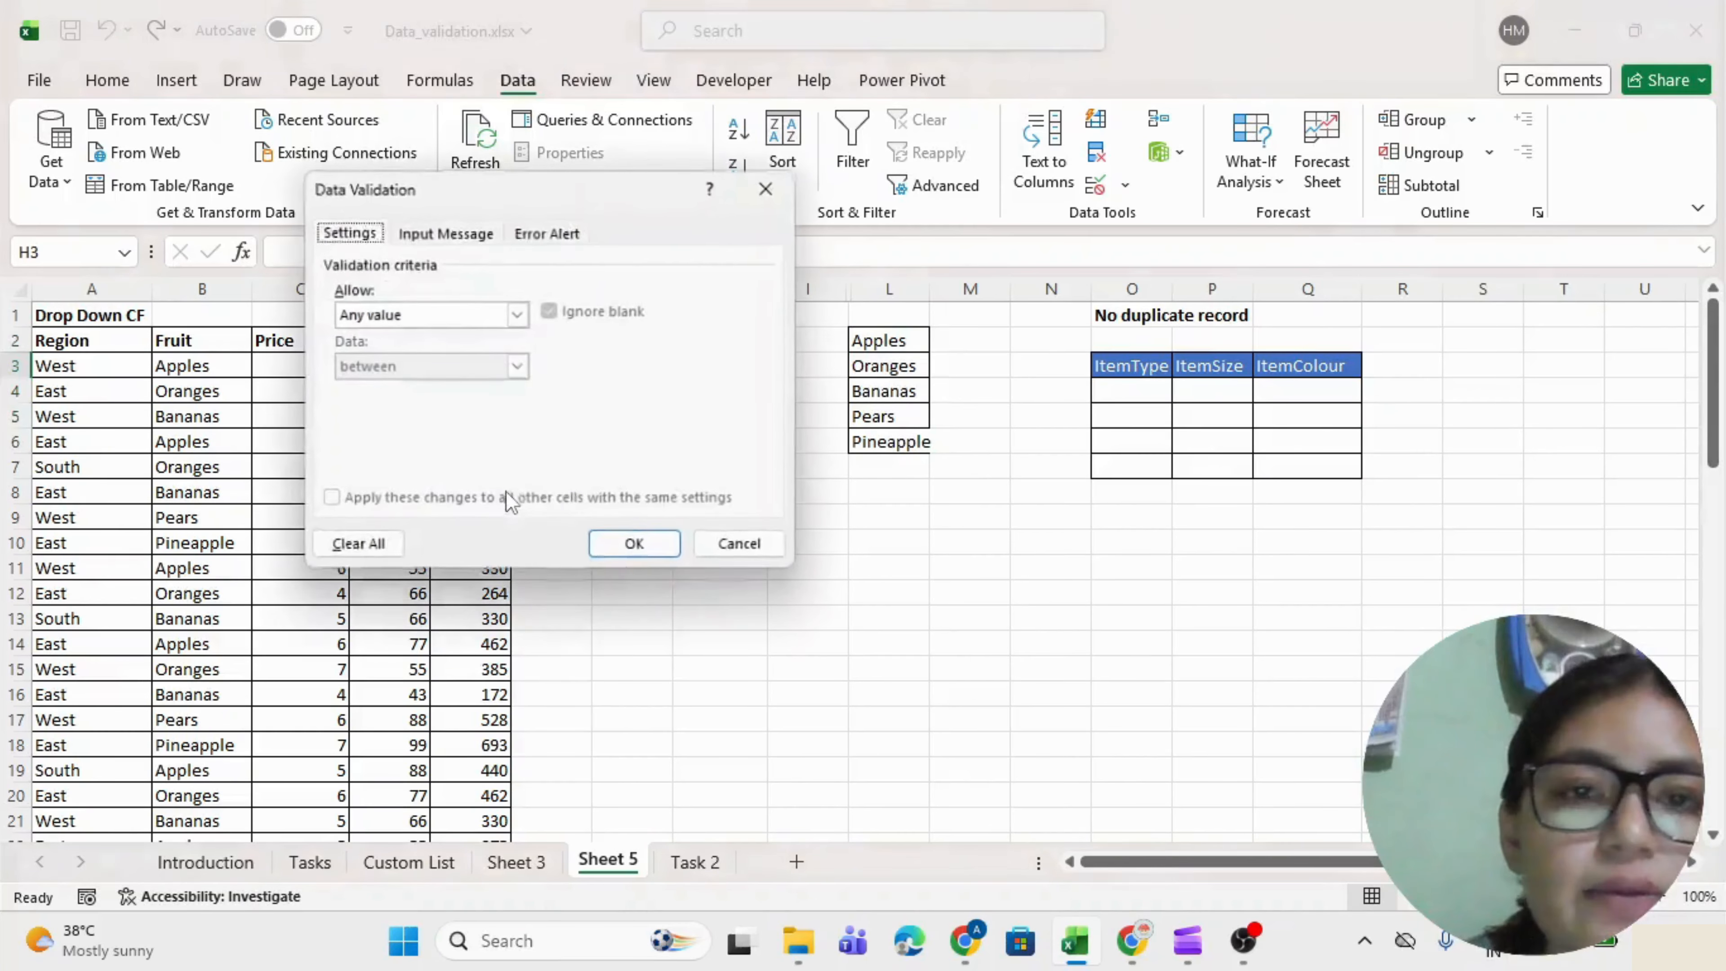
pyautogui.click(518, 315)
pyautogui.click(391, 386)
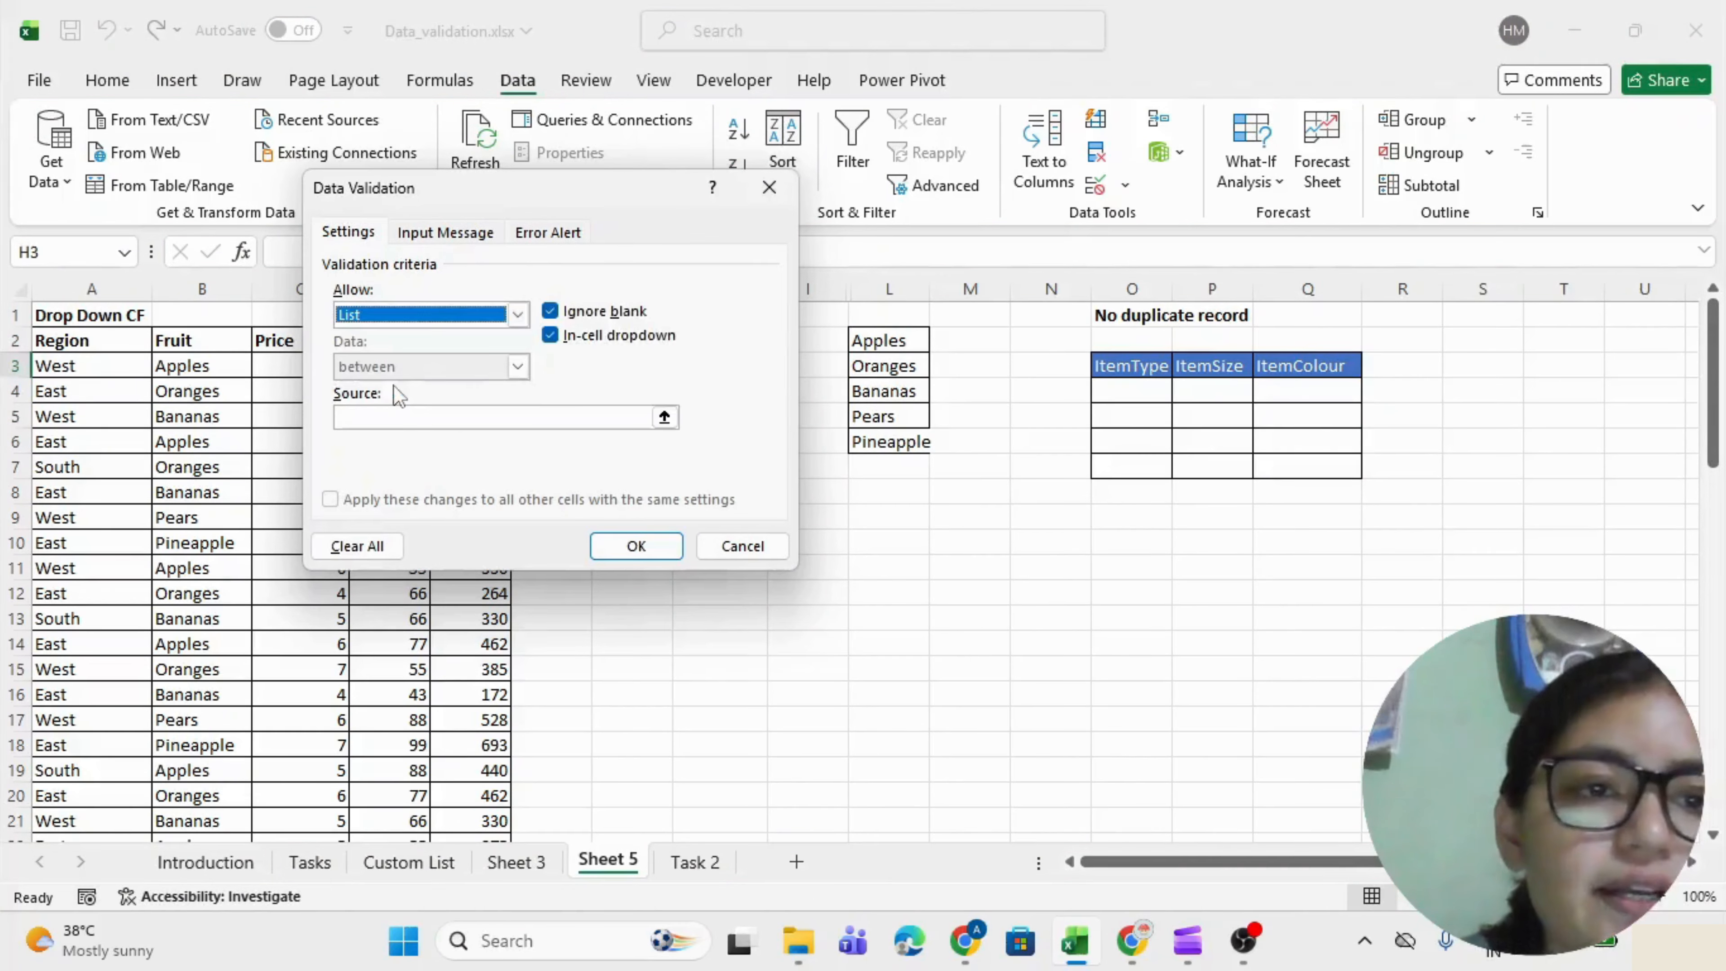
pyautogui.click(401, 416)
pyautogui.moveTo(469, 200); pyautogui.dragTo(269, 197)
pyautogui.moveTo(883, 342); pyautogui.dragTo(881, 428)
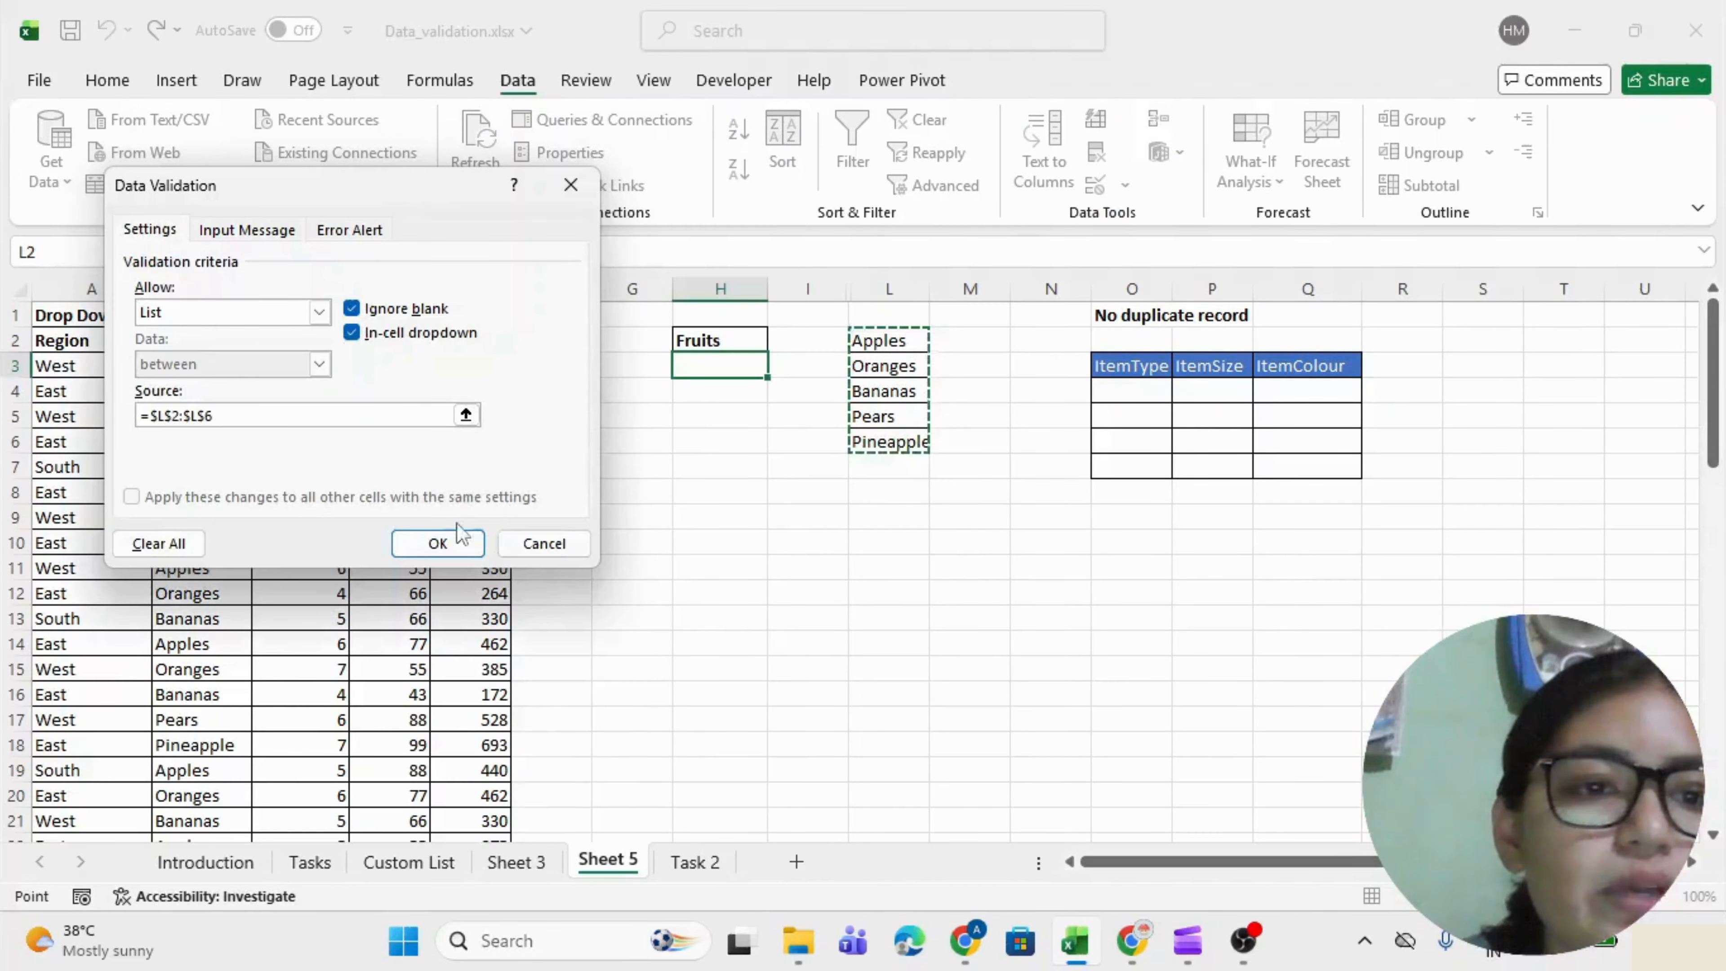
pyautogui.click(444, 539)
# Test H3's fruit drop-down, then delete the helper values in L2:L6.
pyautogui.hotkey('alt', 'Down')
pyautogui.press('Down')
pyautogui.press('Down')
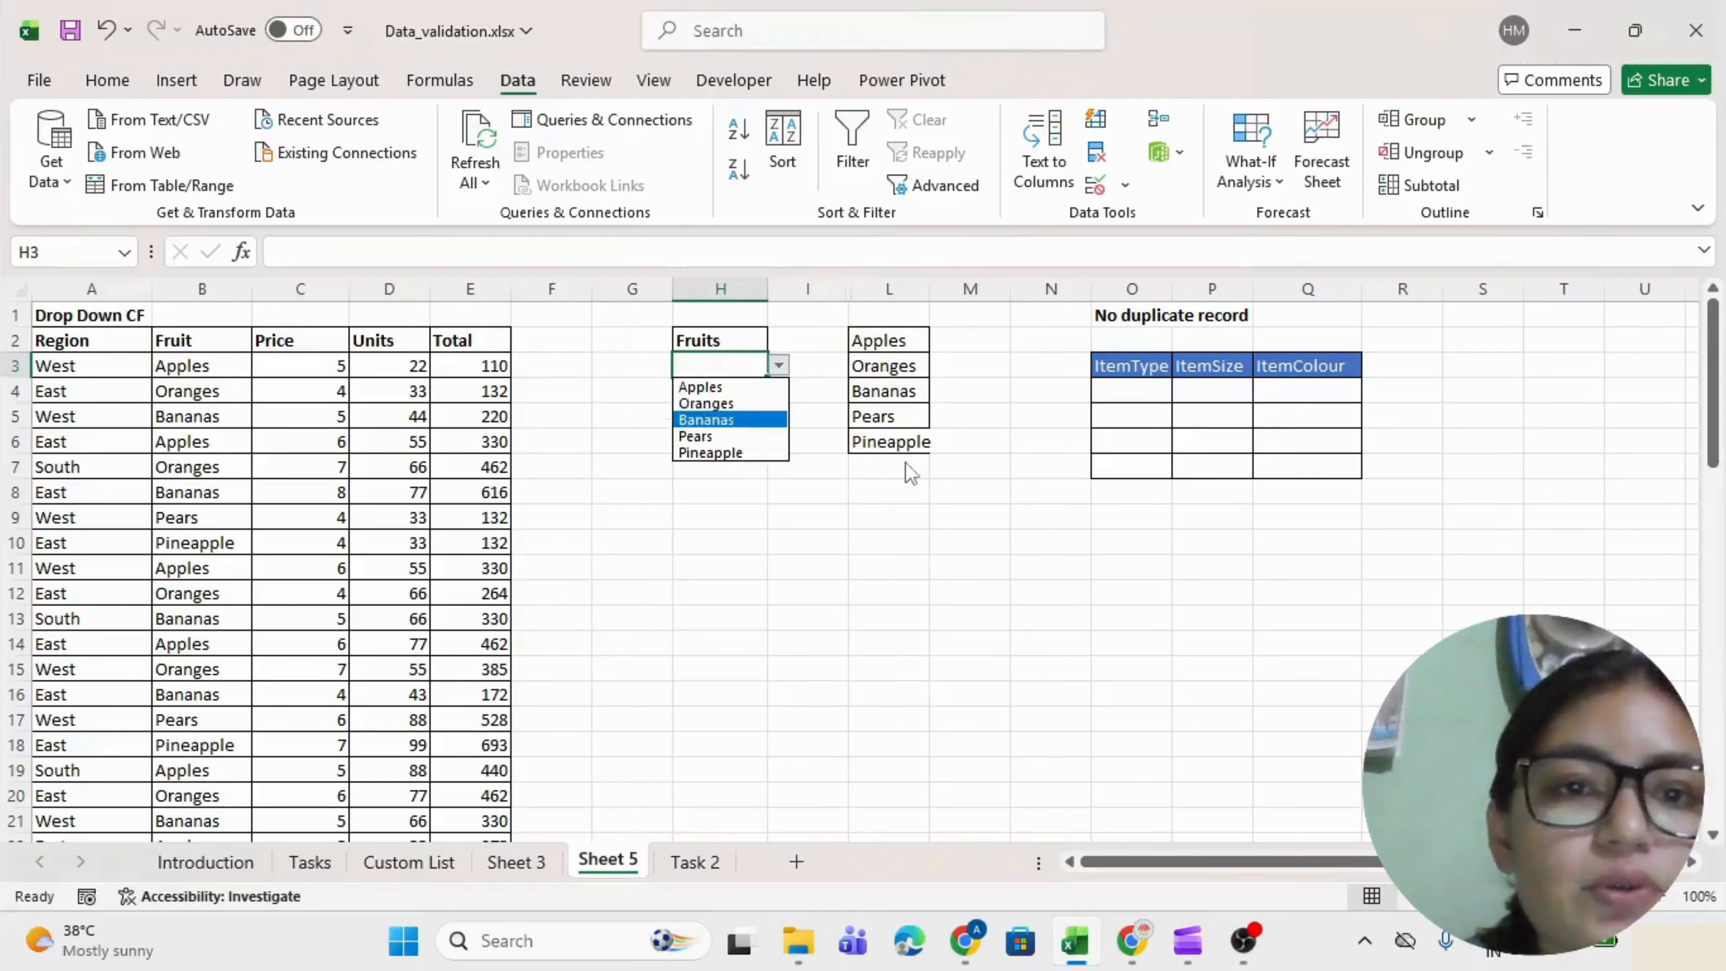
pyautogui.press('Escape')
pyautogui.press('Right')
pyautogui.press('Right')
pyautogui.press('Up')
pyautogui.hotkey('shift', 'Down')
pyautogui.hotkey('shift', 'Down')
pyautogui.hotkey('shift', 'Down')
pyautogui.hotkey('shift', 'Down')
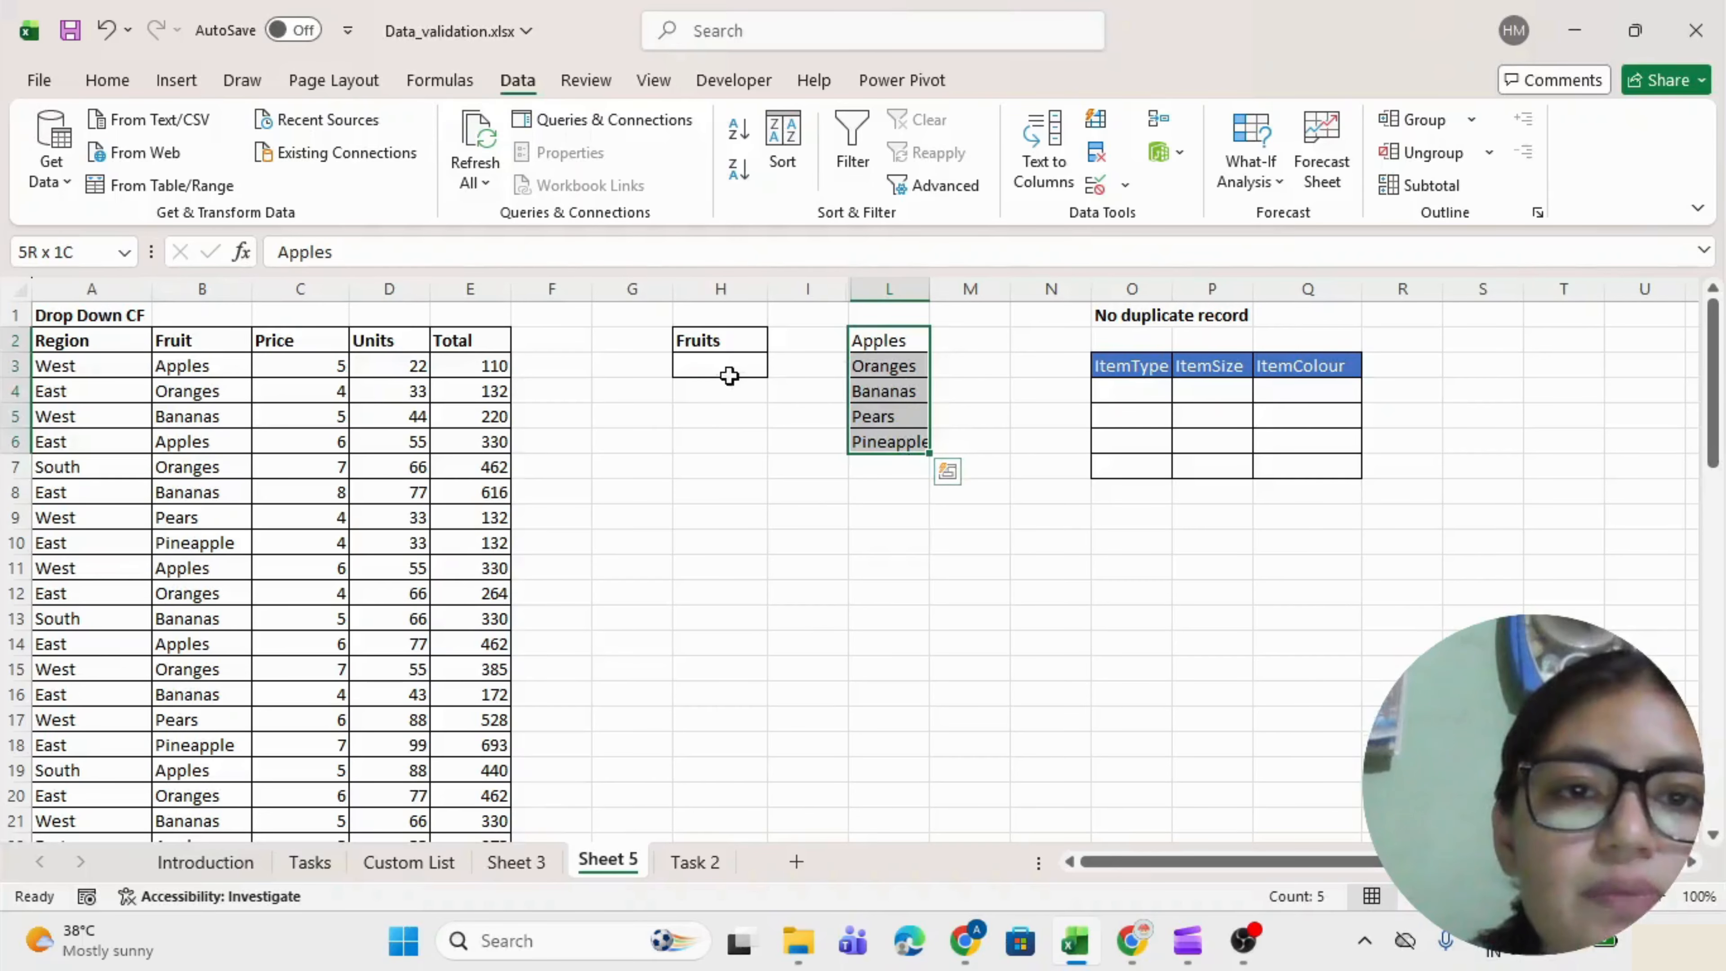
pyautogui.press('Delete')
pyautogui.click(733, 360)
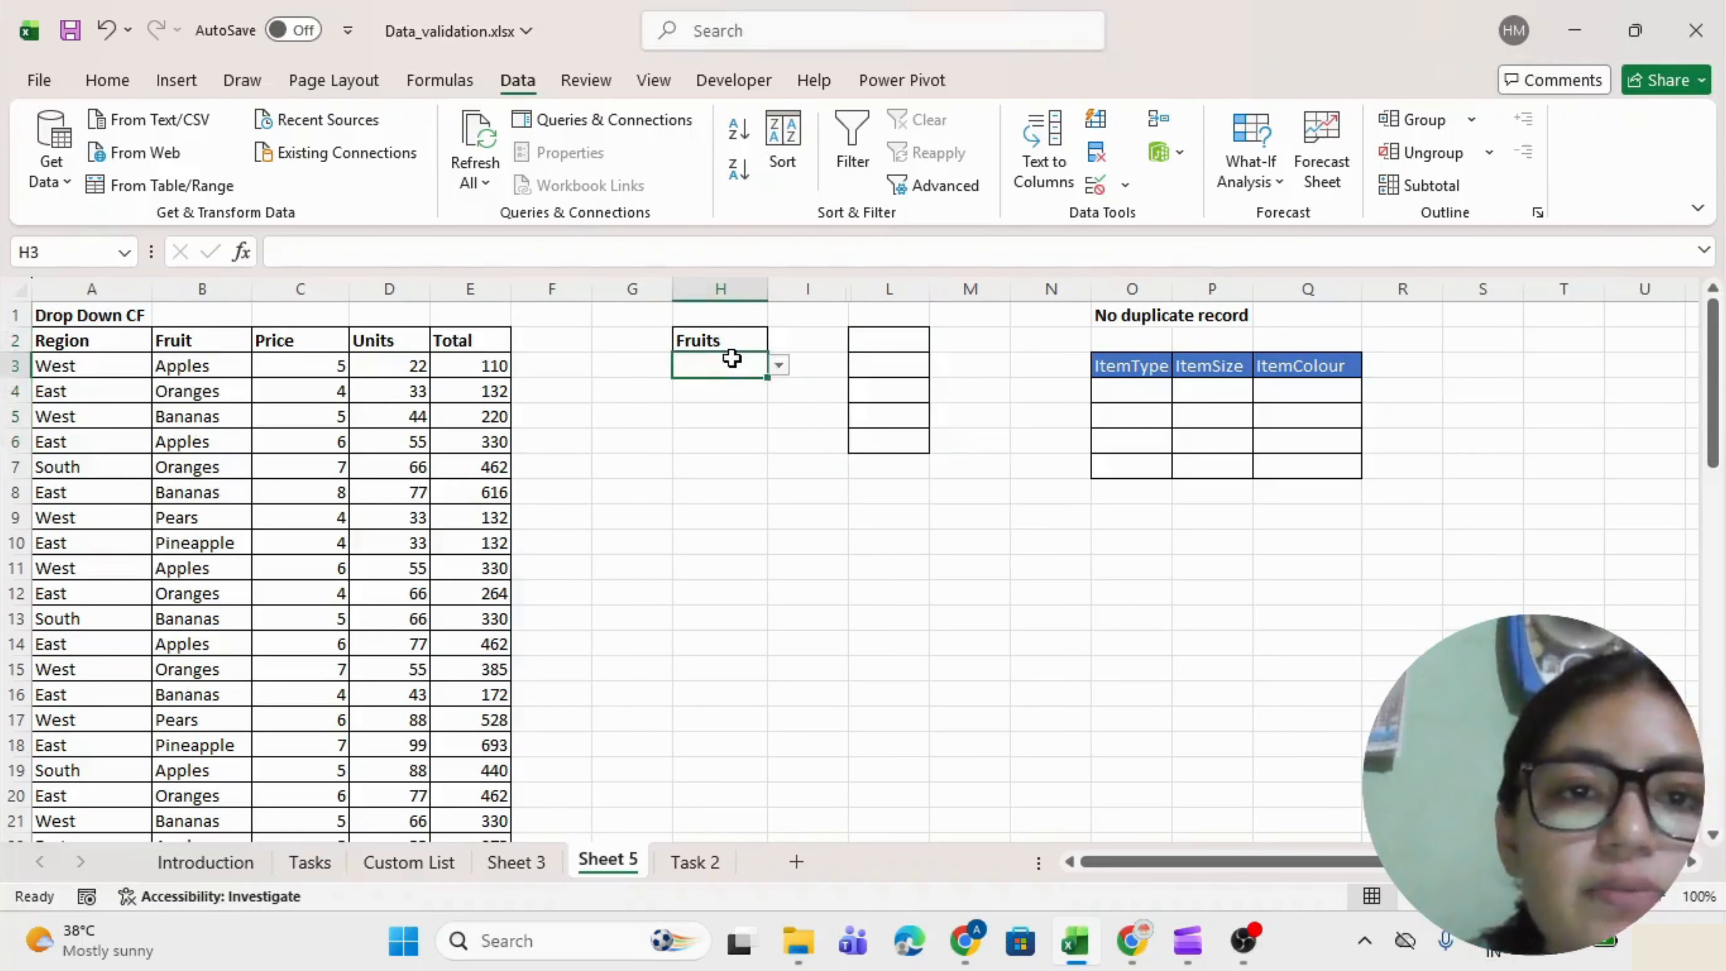
# Undo the deletion to restore the helper fruit list, then hide column L.
pyautogui.hotkey('alt', 'Down')
pyautogui.press('Escape')
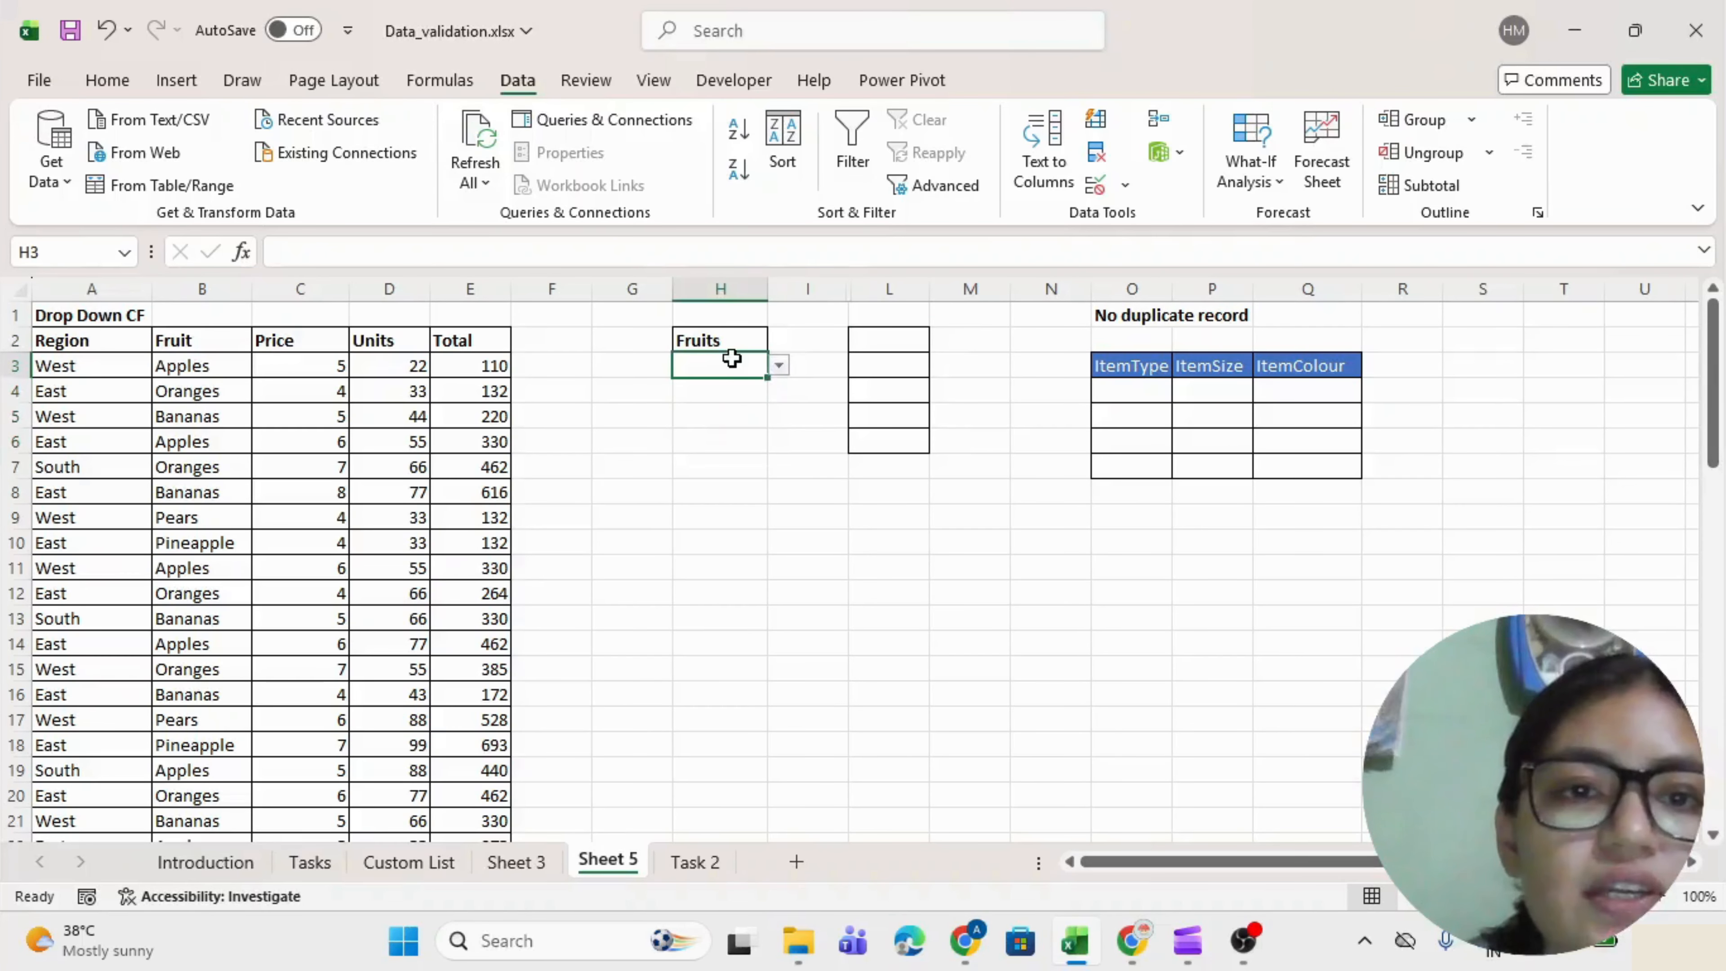
pyautogui.press('Right')
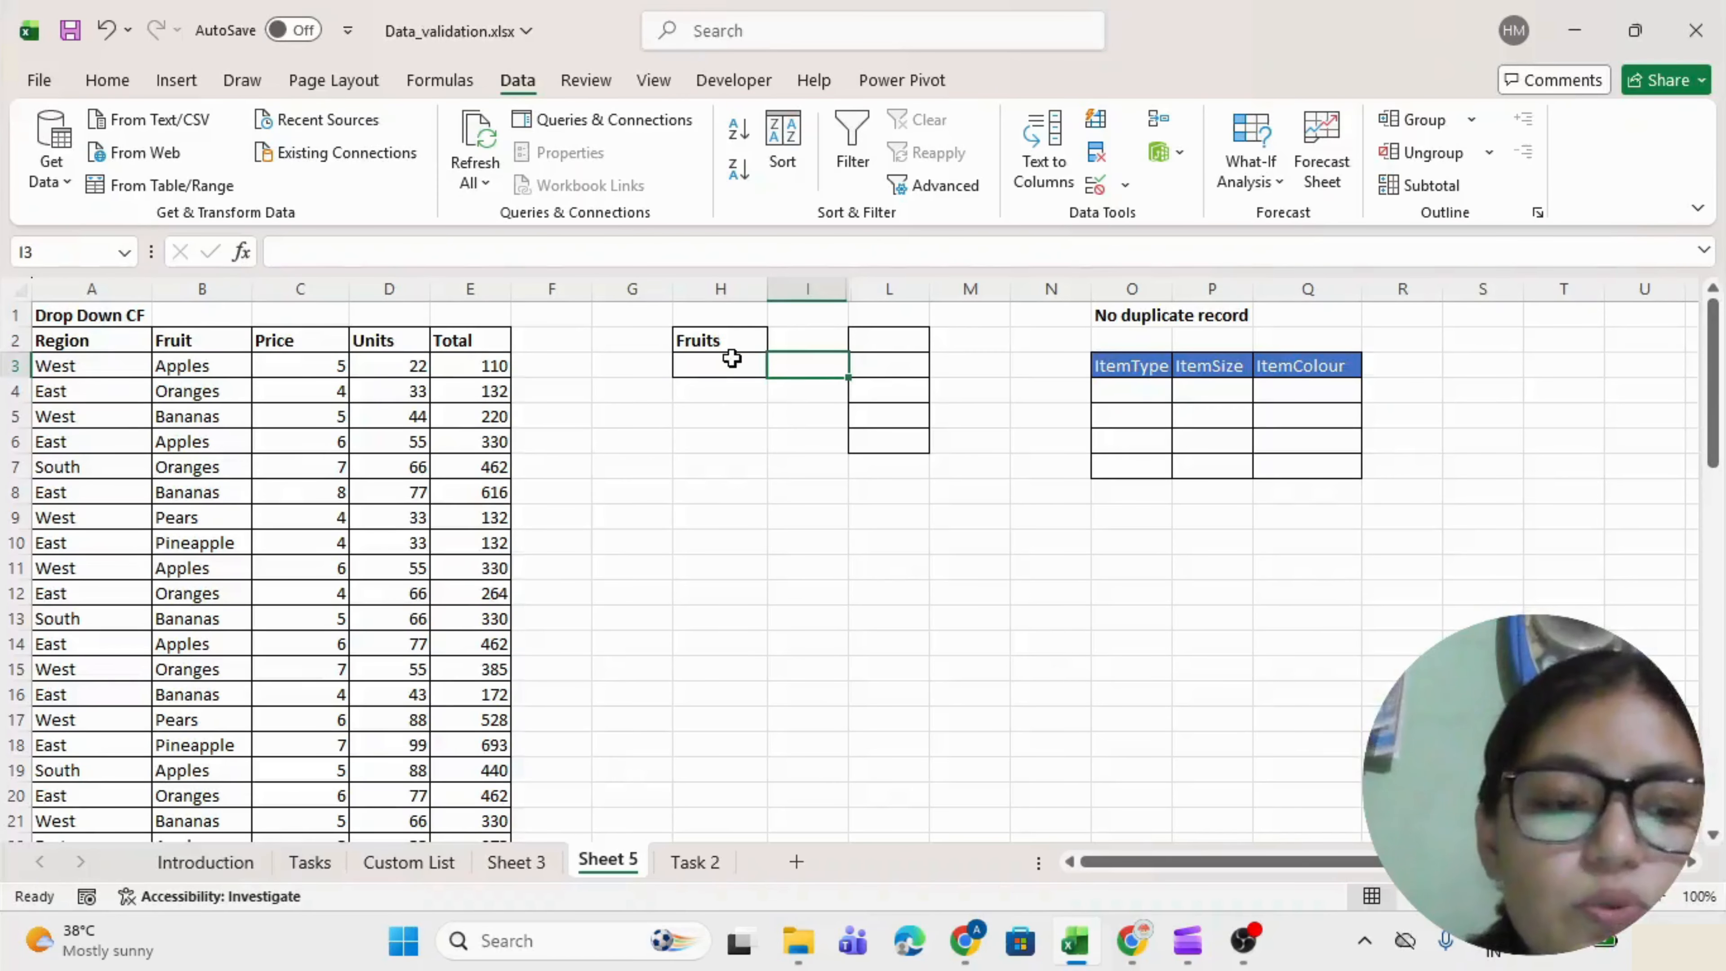
pyautogui.hotkey('ctrl', 'z')
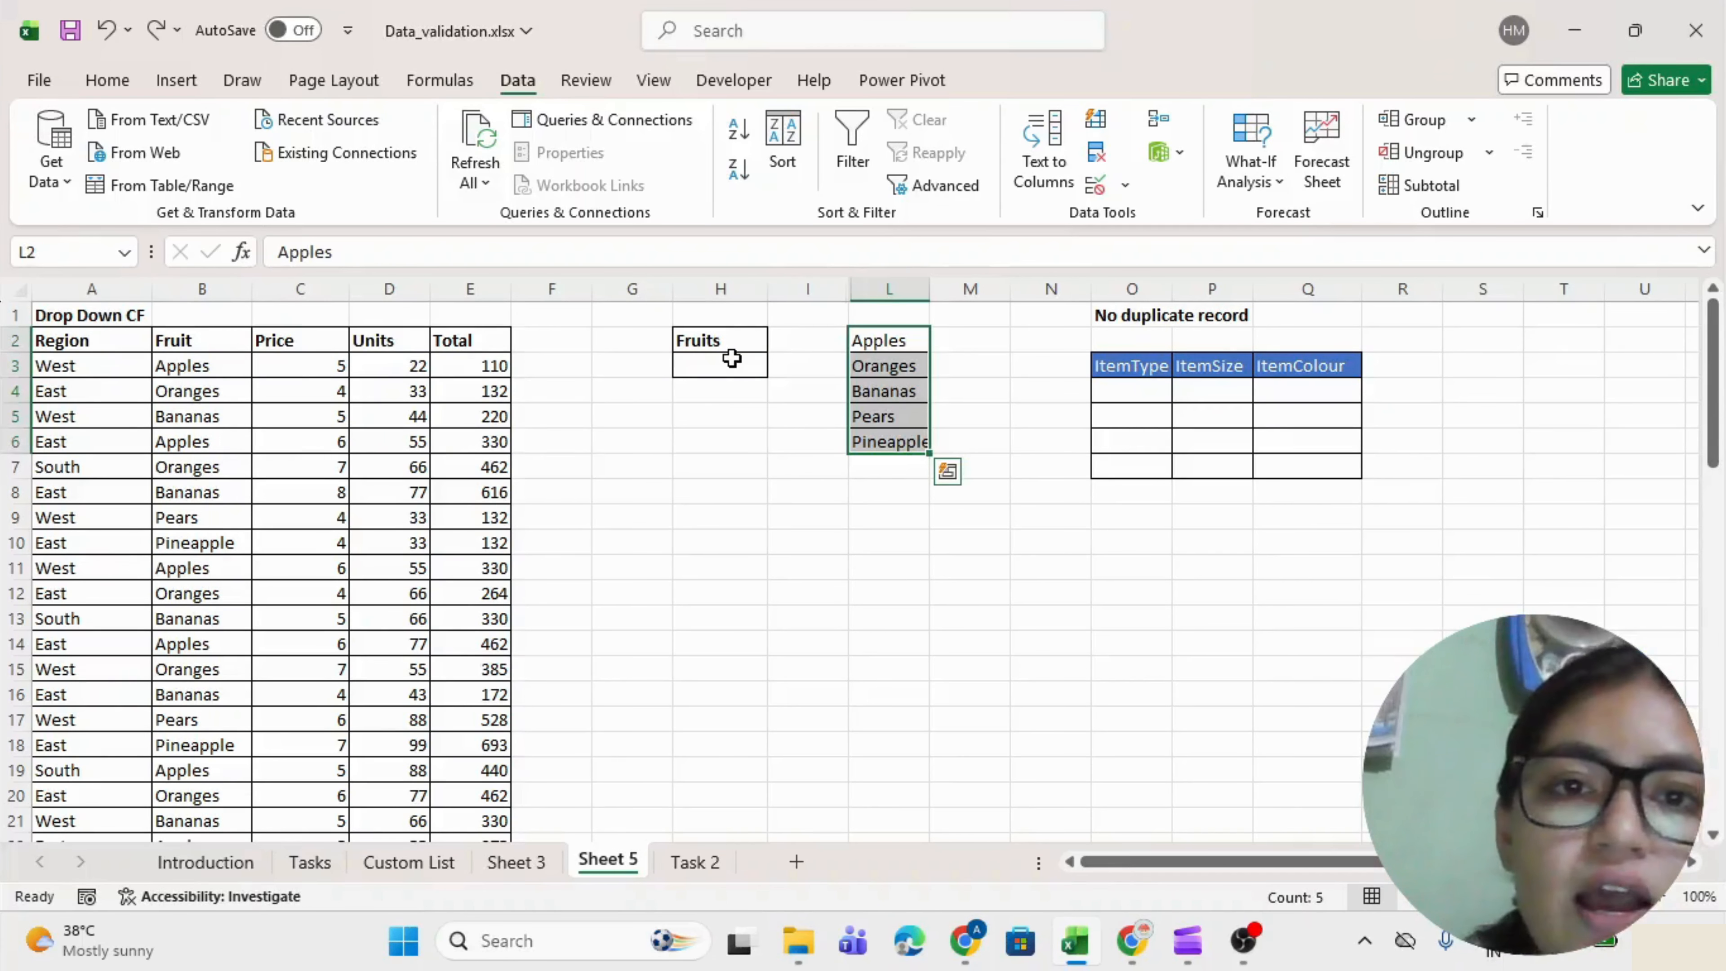
pyautogui.click(904, 314)
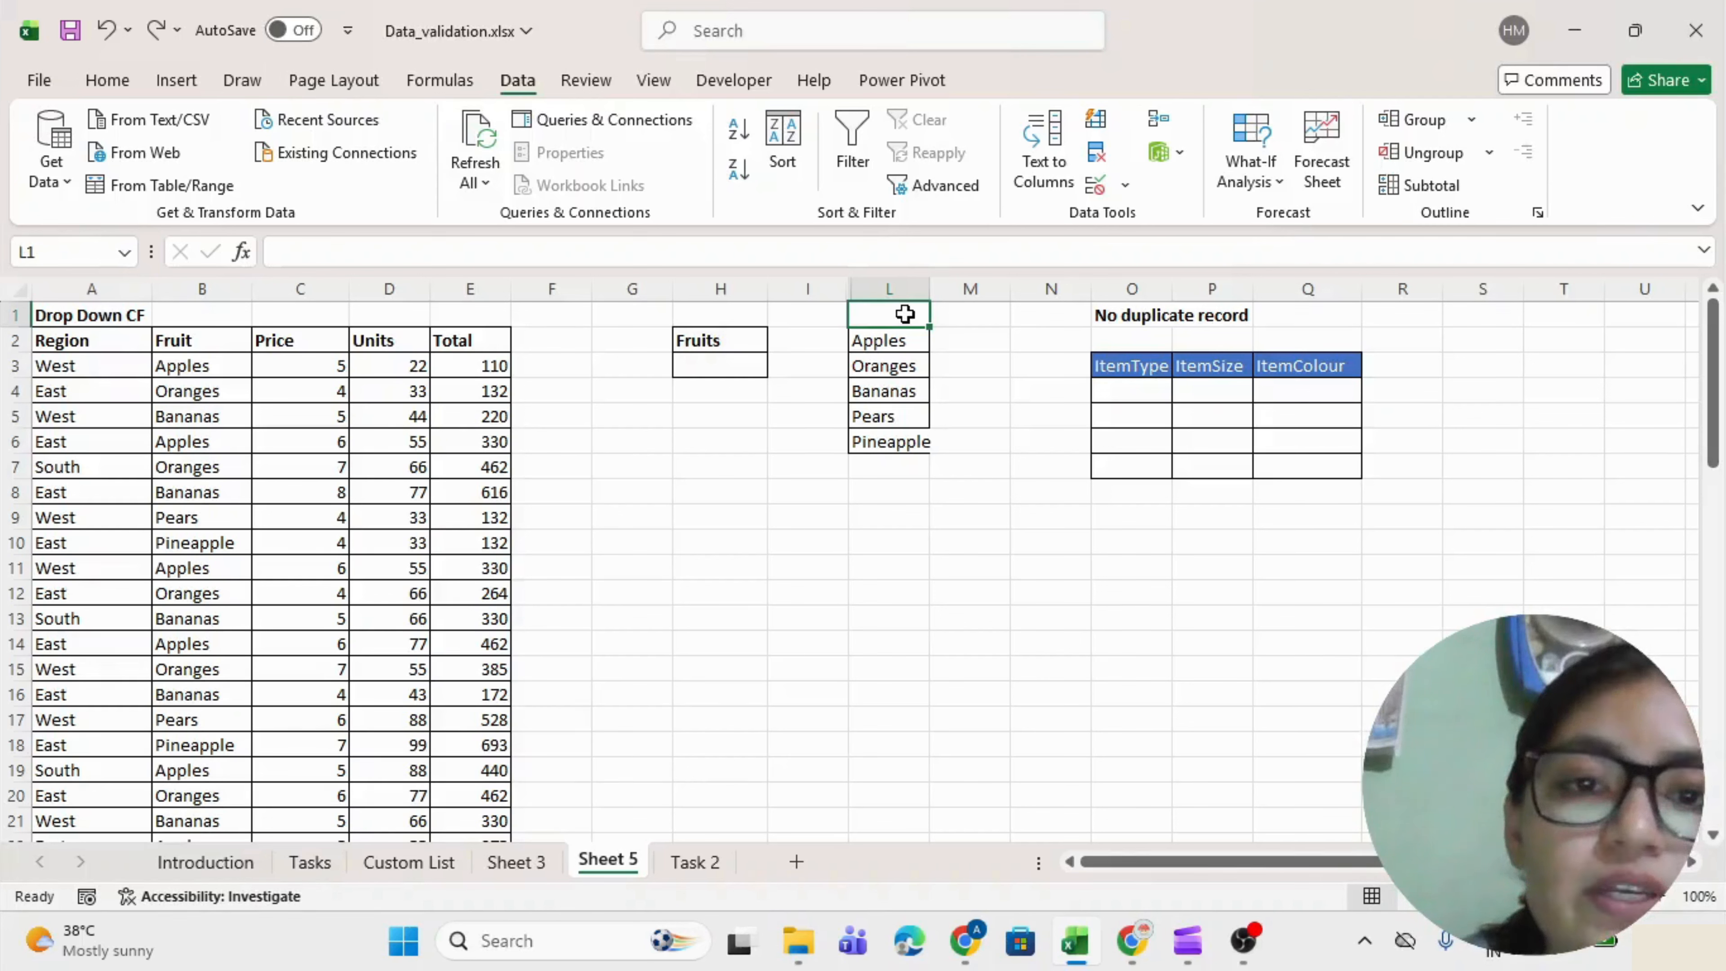
pyautogui.hotkey('ctrl', 'space')
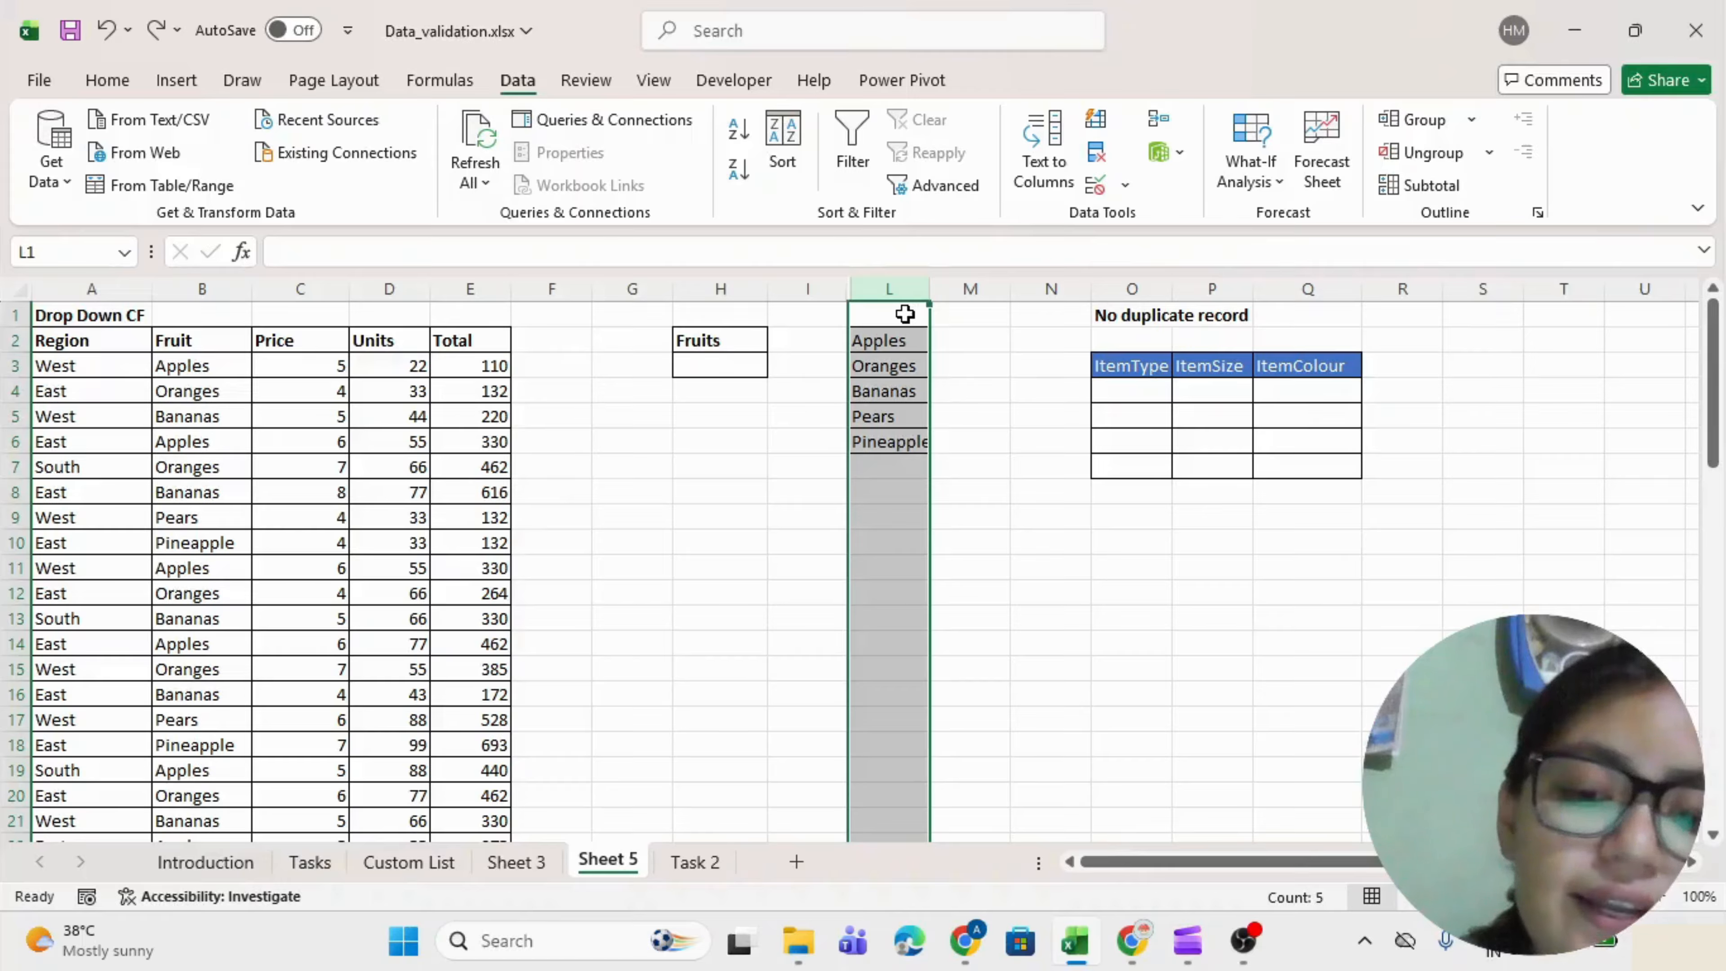
pyautogui.hotkey('ctrl', '0')
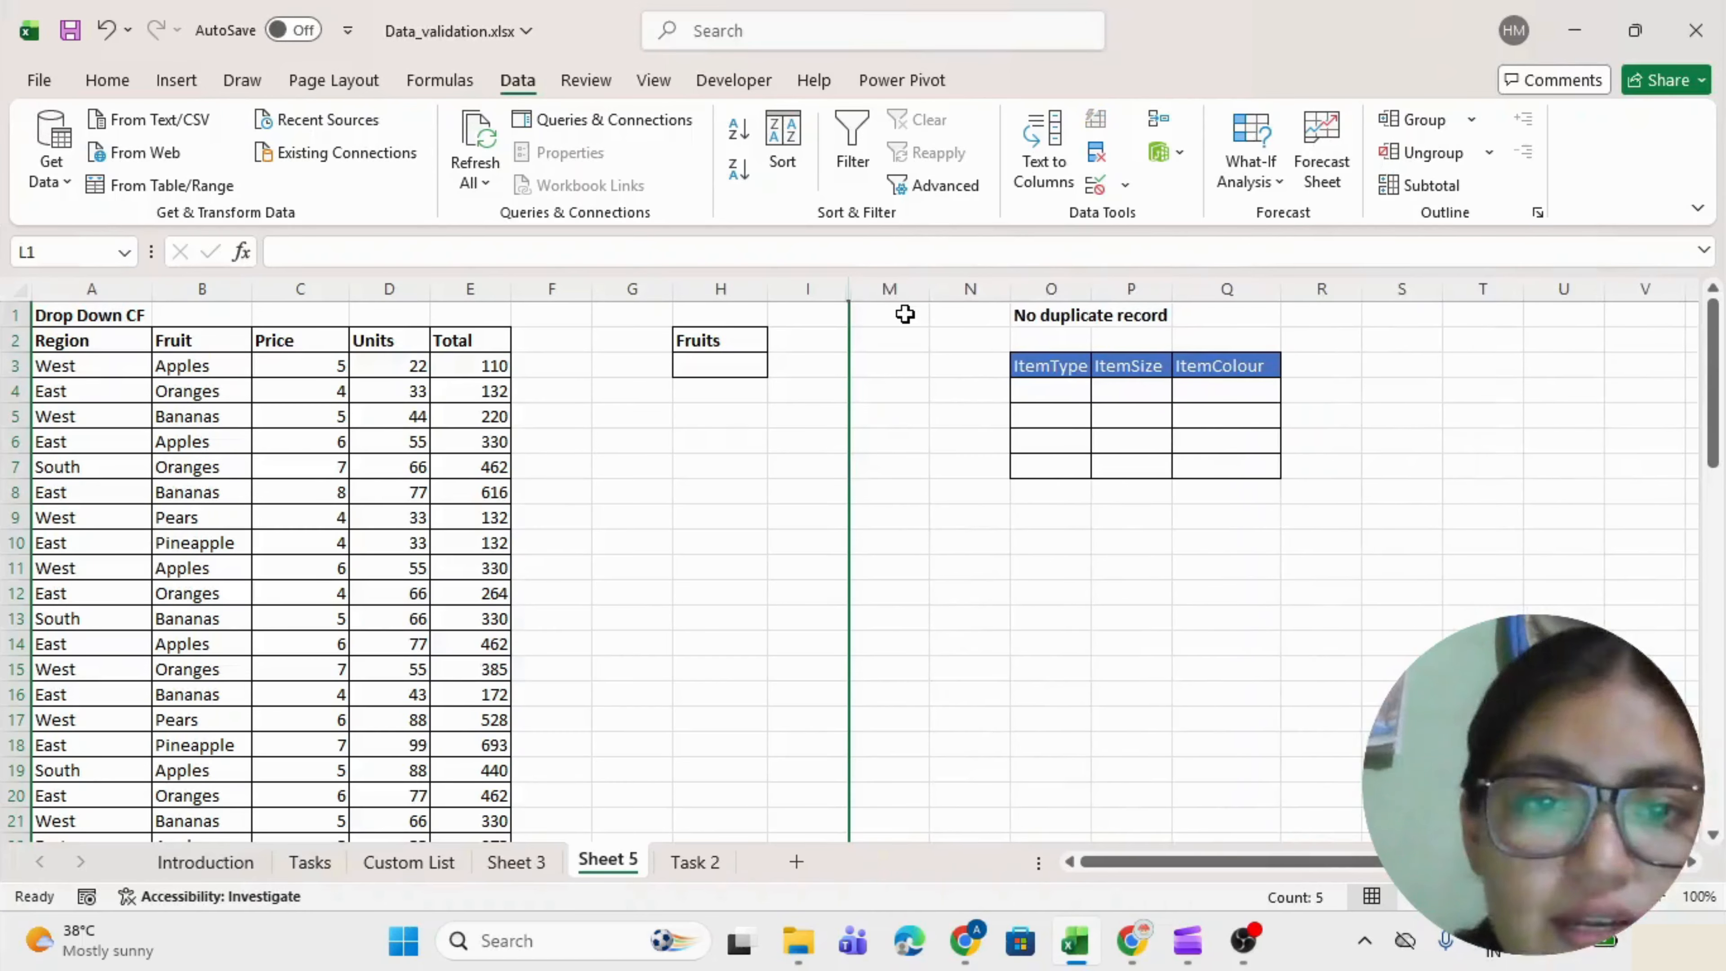
# Pick Apples from H3's drop-down.
pyautogui.click(704, 364)
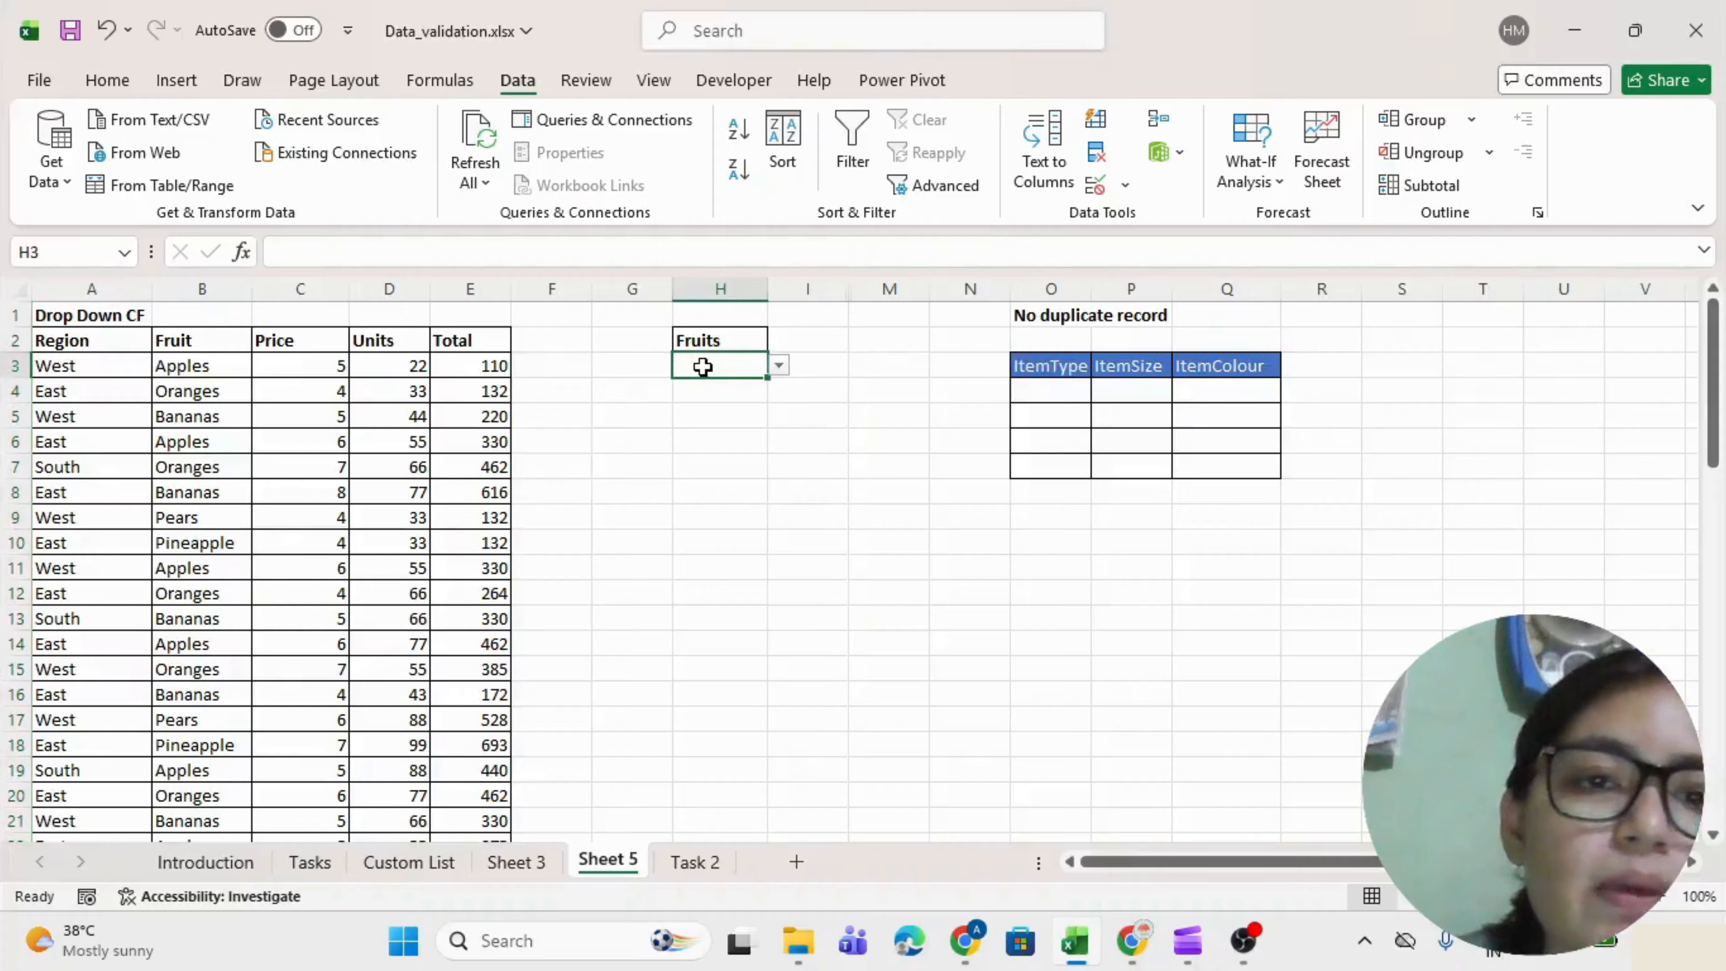
pyautogui.hotkey('alt', 'Down')
pyautogui.click(701, 385)
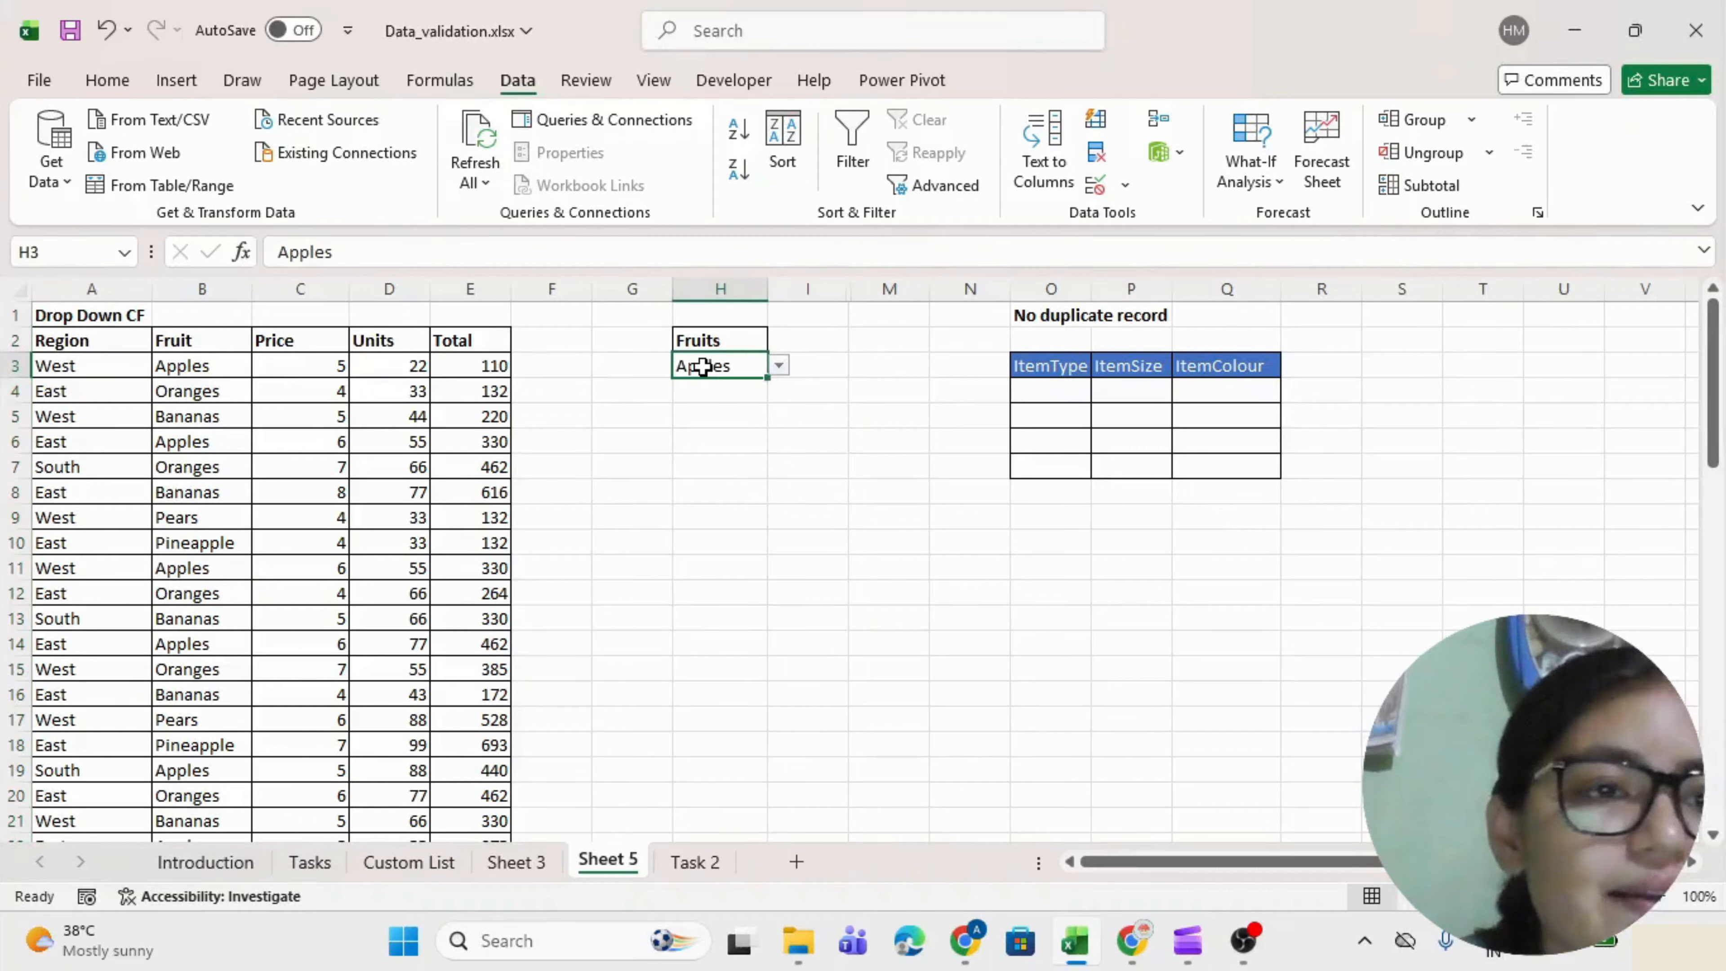
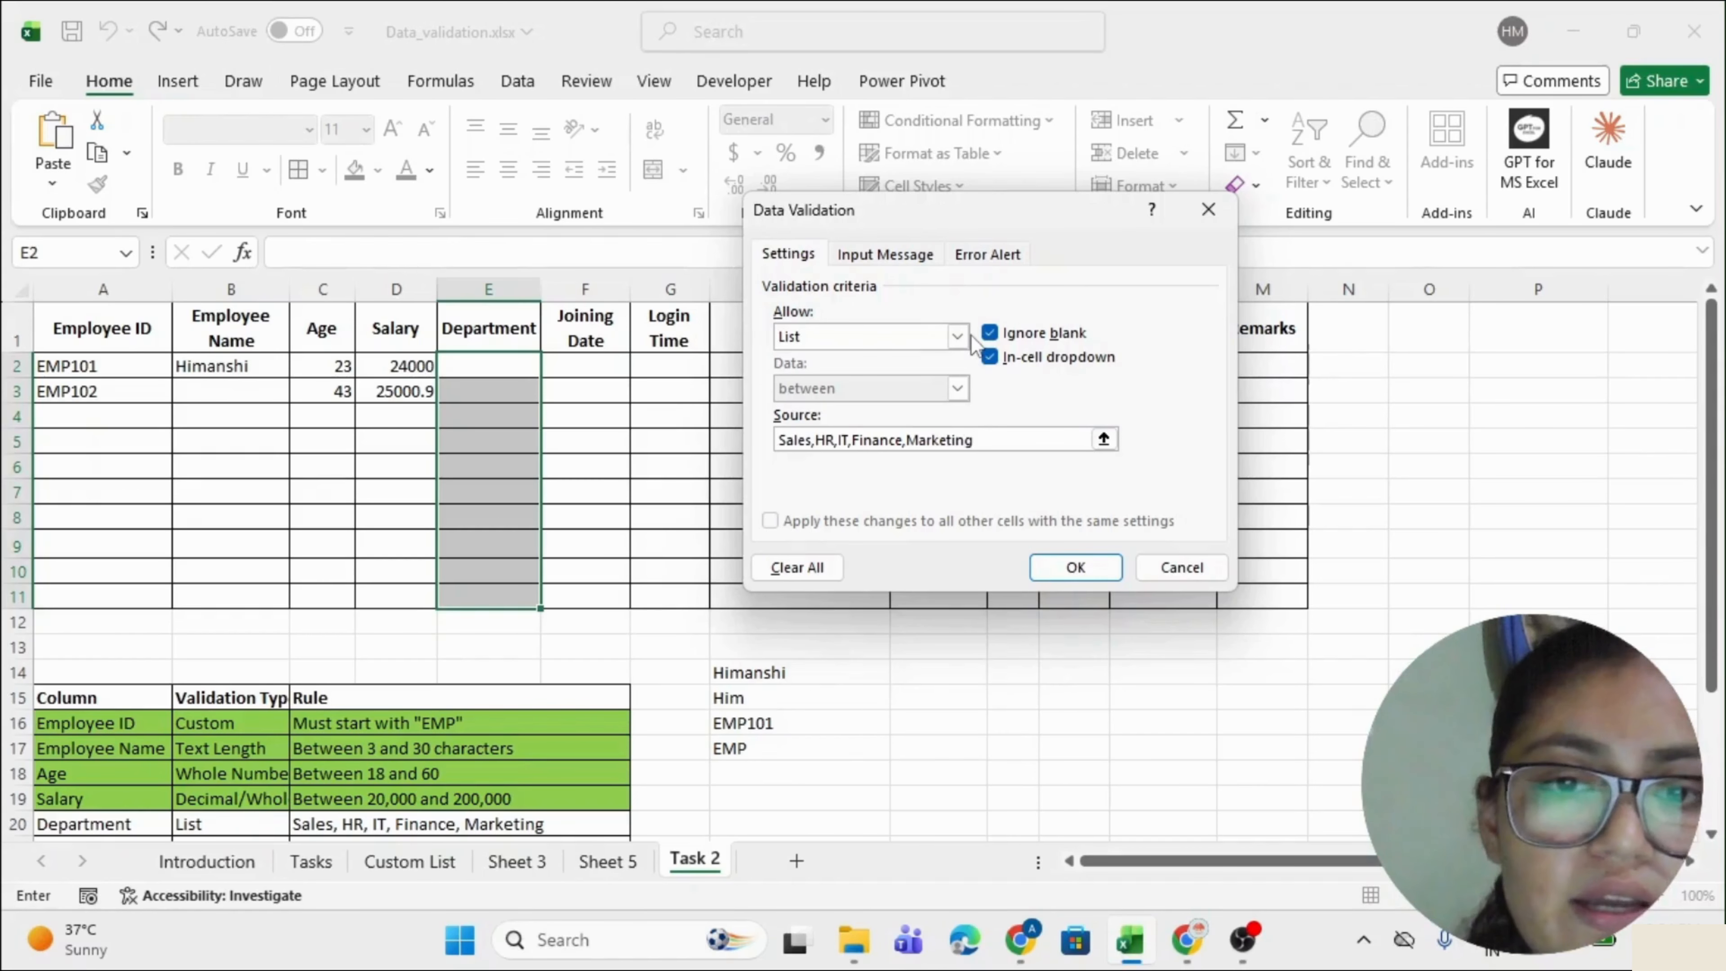
# Confirm the Department list rule, then pick HR in E2 and Sales in E3.
pyautogui.click(1075, 568)
pyautogui.click(465, 365)
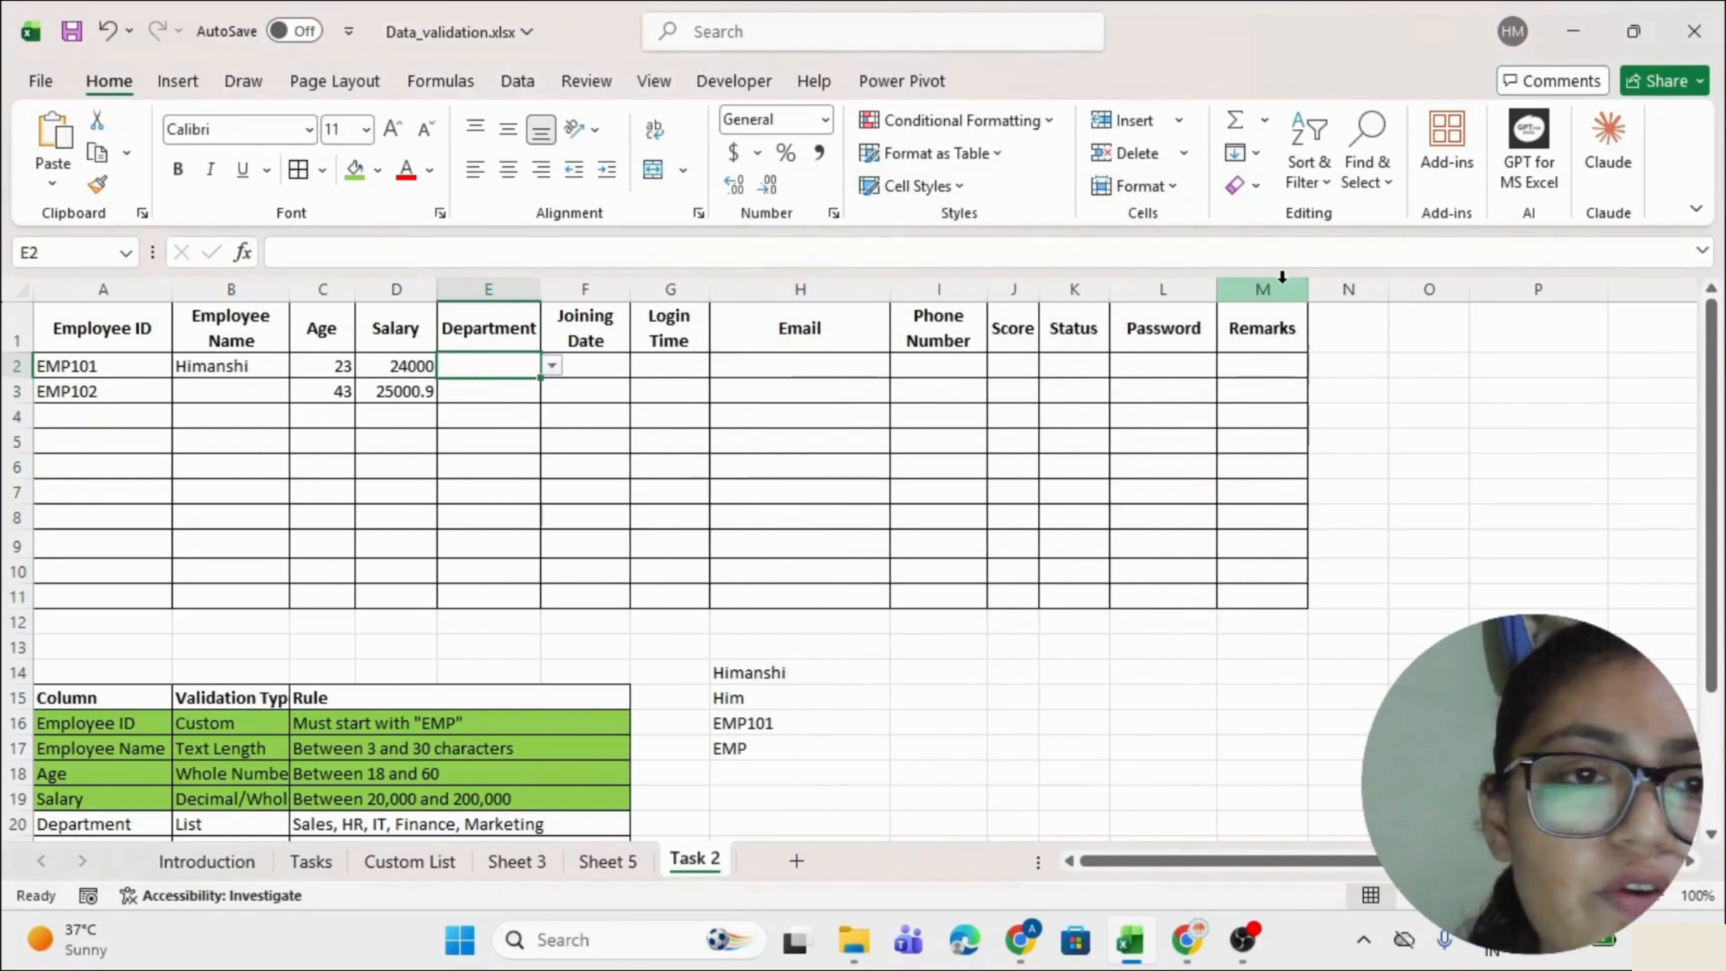
pyautogui.hotkey('alt', 'Down')
pyautogui.press('Escape')
pyautogui.press('Down')
pyautogui.hotkey('alt', 'Down')
pyautogui.press('Down')
pyautogui.press('Return')
pyautogui.press('Up')
pyautogui.hotkey('alt', 'Down')
pyautogui.press('Down')
pyautogui.press('Down')
pyautogui.press('Return')
# Fill the Department rule row A20:F20 green.
pyautogui.moveTo(102, 824); pyautogui.dragTo(421, 825)
pyautogui.click(358, 174)
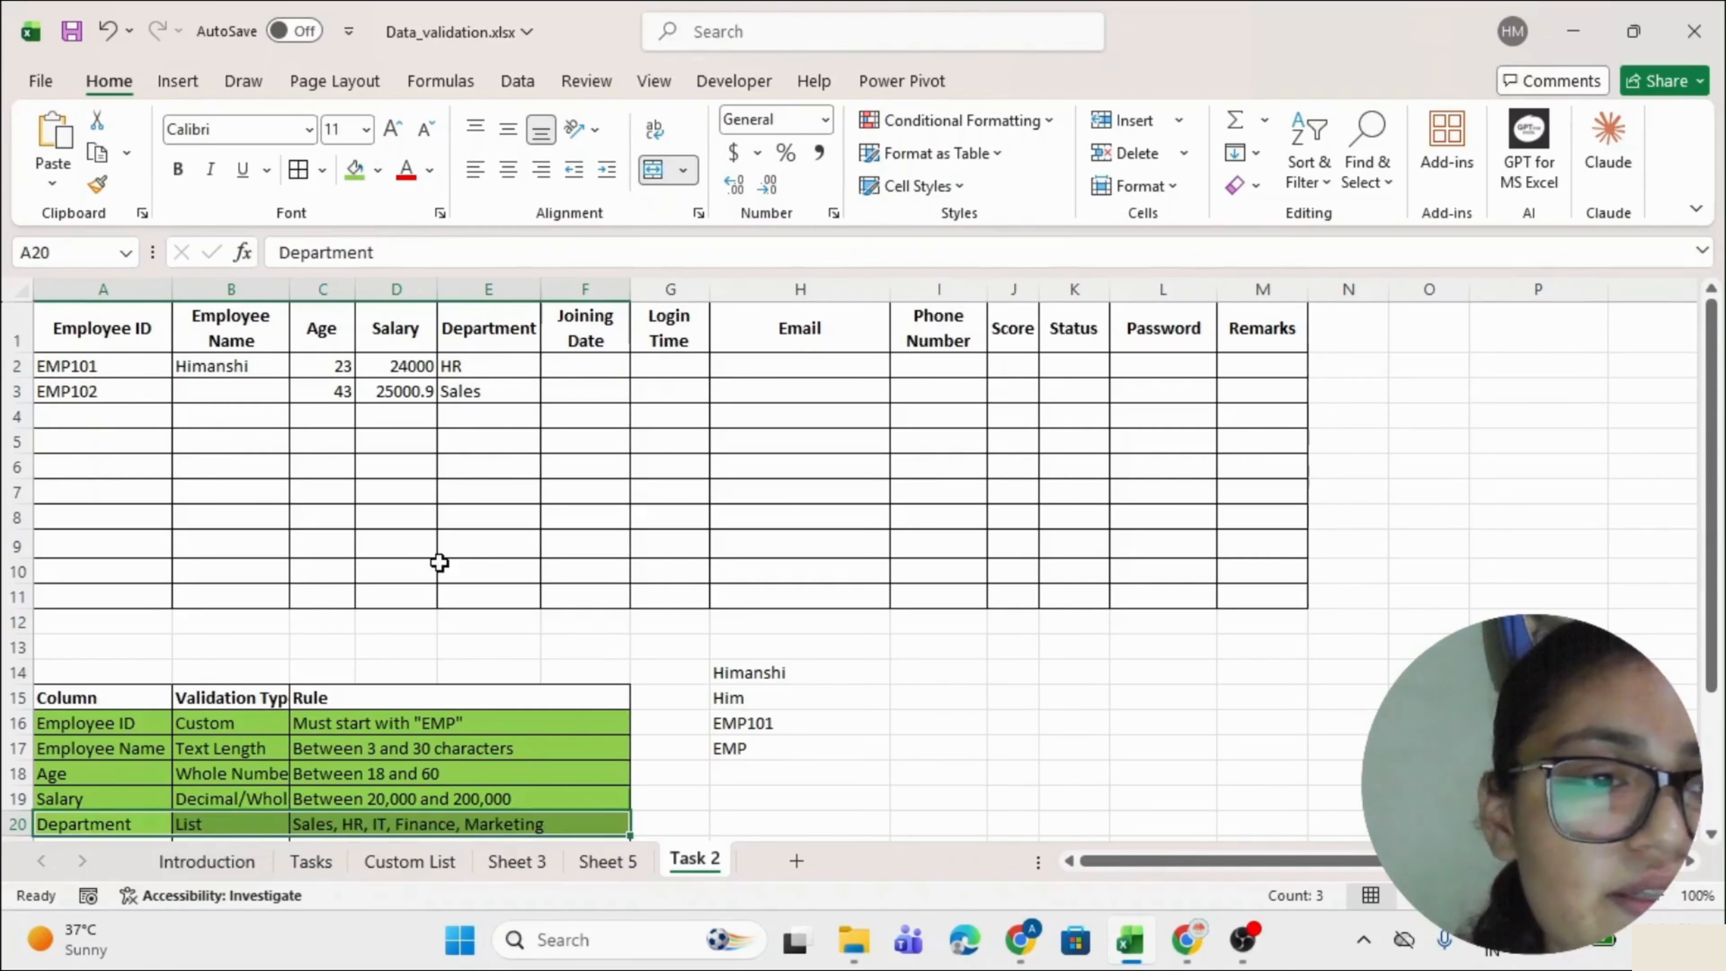
pyautogui.scroll(-2, 436, 563)
pyautogui.moveTo(69, 673); pyautogui.dragTo(598, 672)
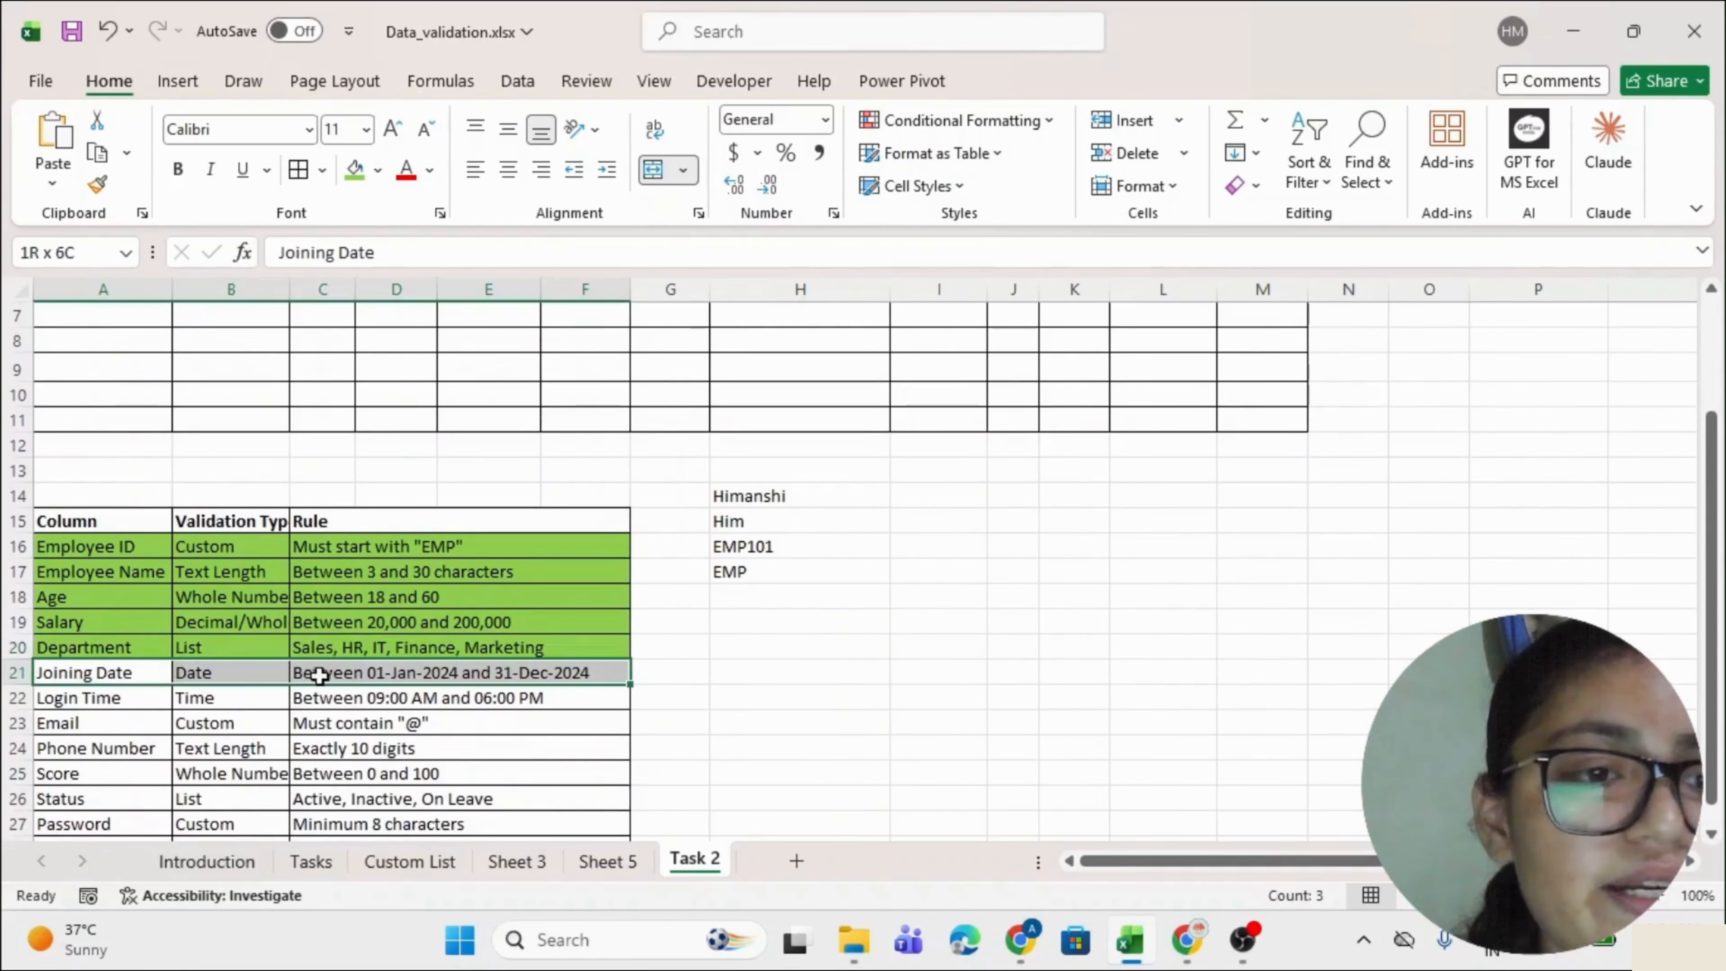
pyautogui.click(346, 673)
# Select the Joining Date cells F2:F11 for validation.
pyautogui.scroll(2, 559, 578)
pyautogui.moveTo(594, 375); pyautogui.dragTo(581, 593)
pyautogui.scroll(-2, 131, 590)
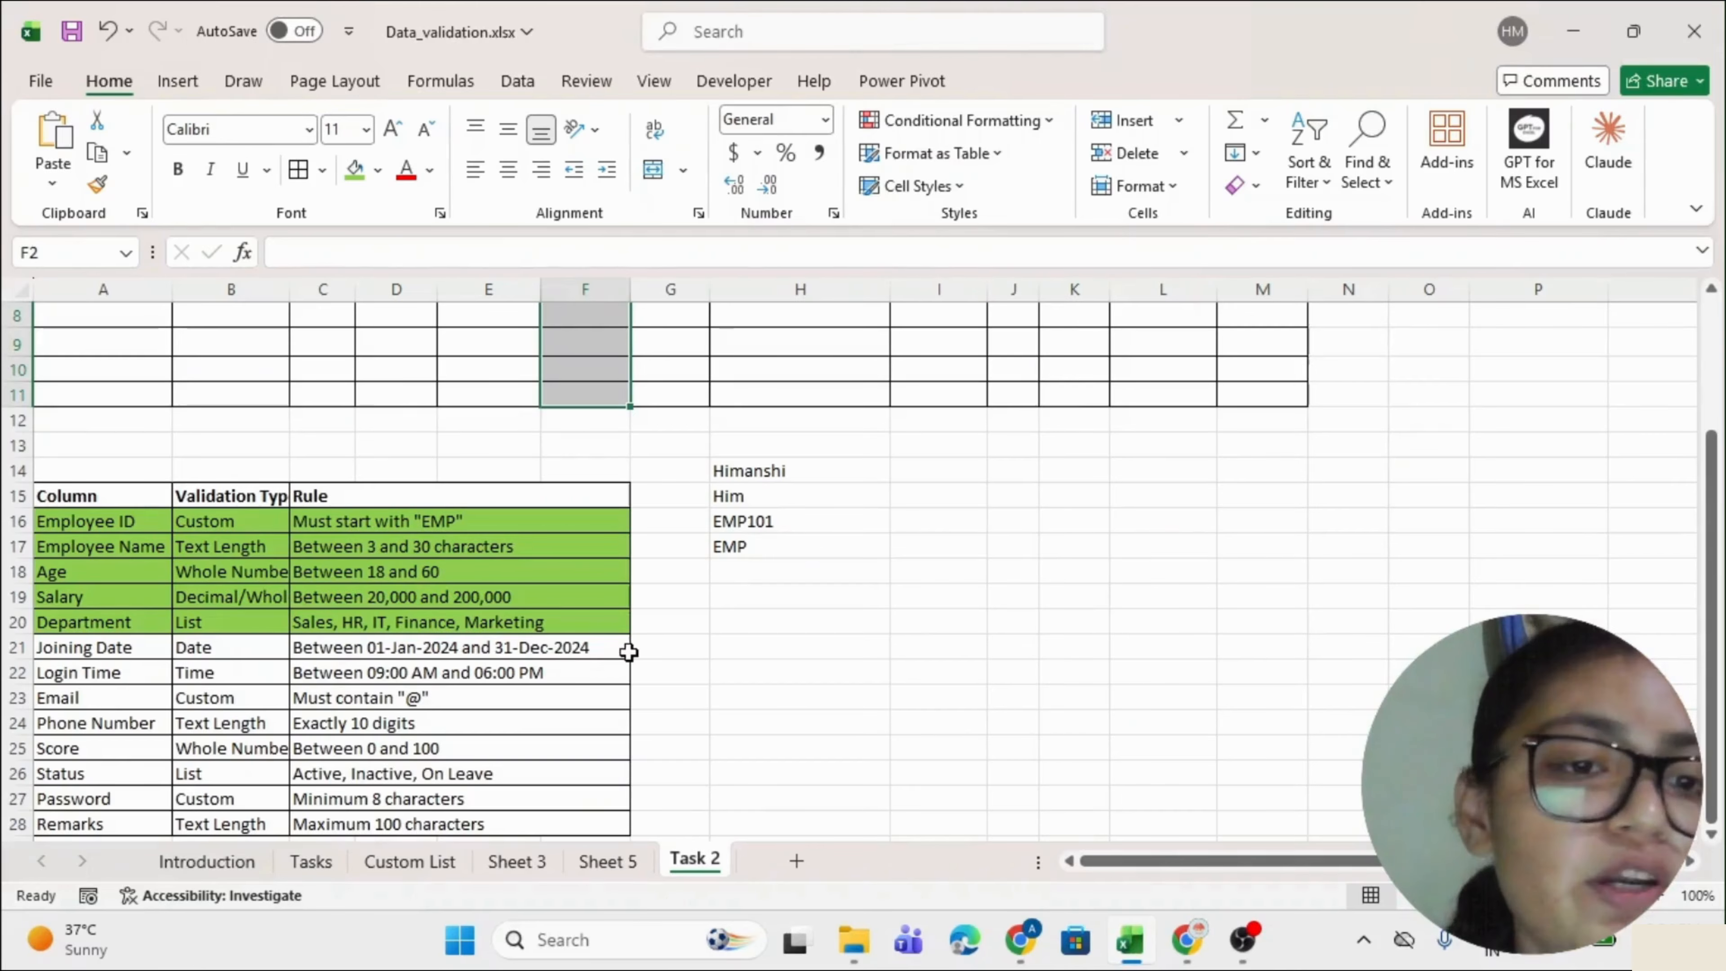
pyautogui.scroll(3, 628, 652)
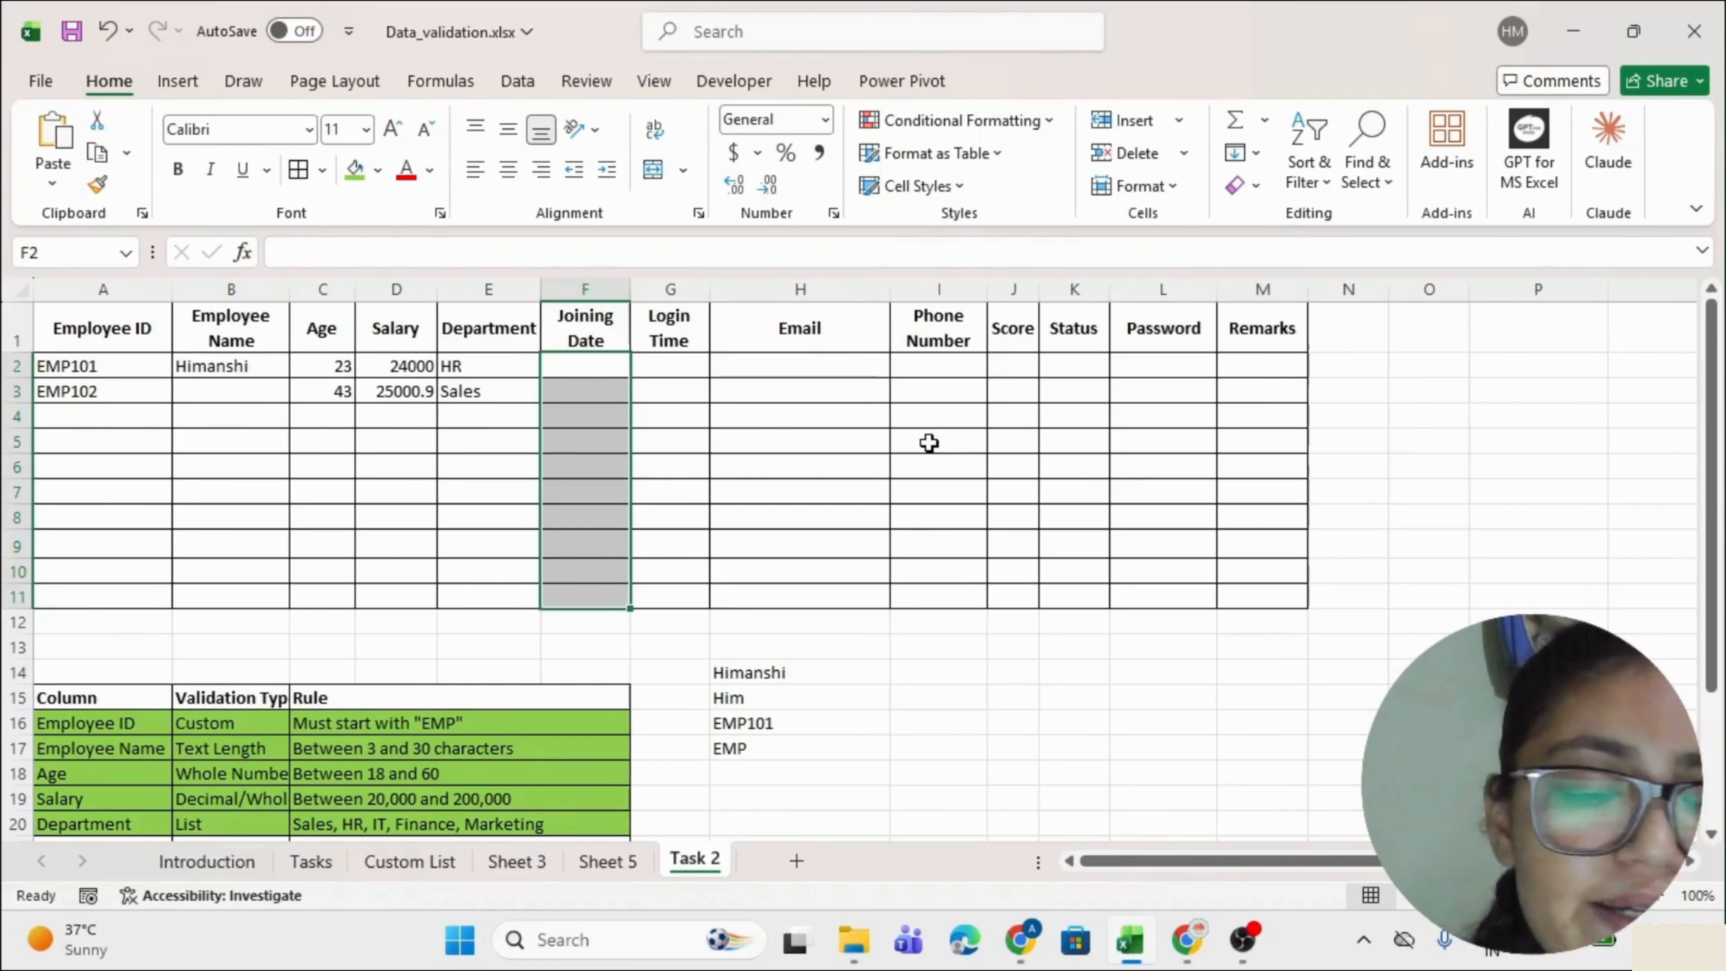
pyautogui.hotkey('alt', 'd')
# Restrict F2:F11 to dates between 01-01-2024 and 31-12-2024.
pyautogui.press('l')
pyautogui.click(805, 337)
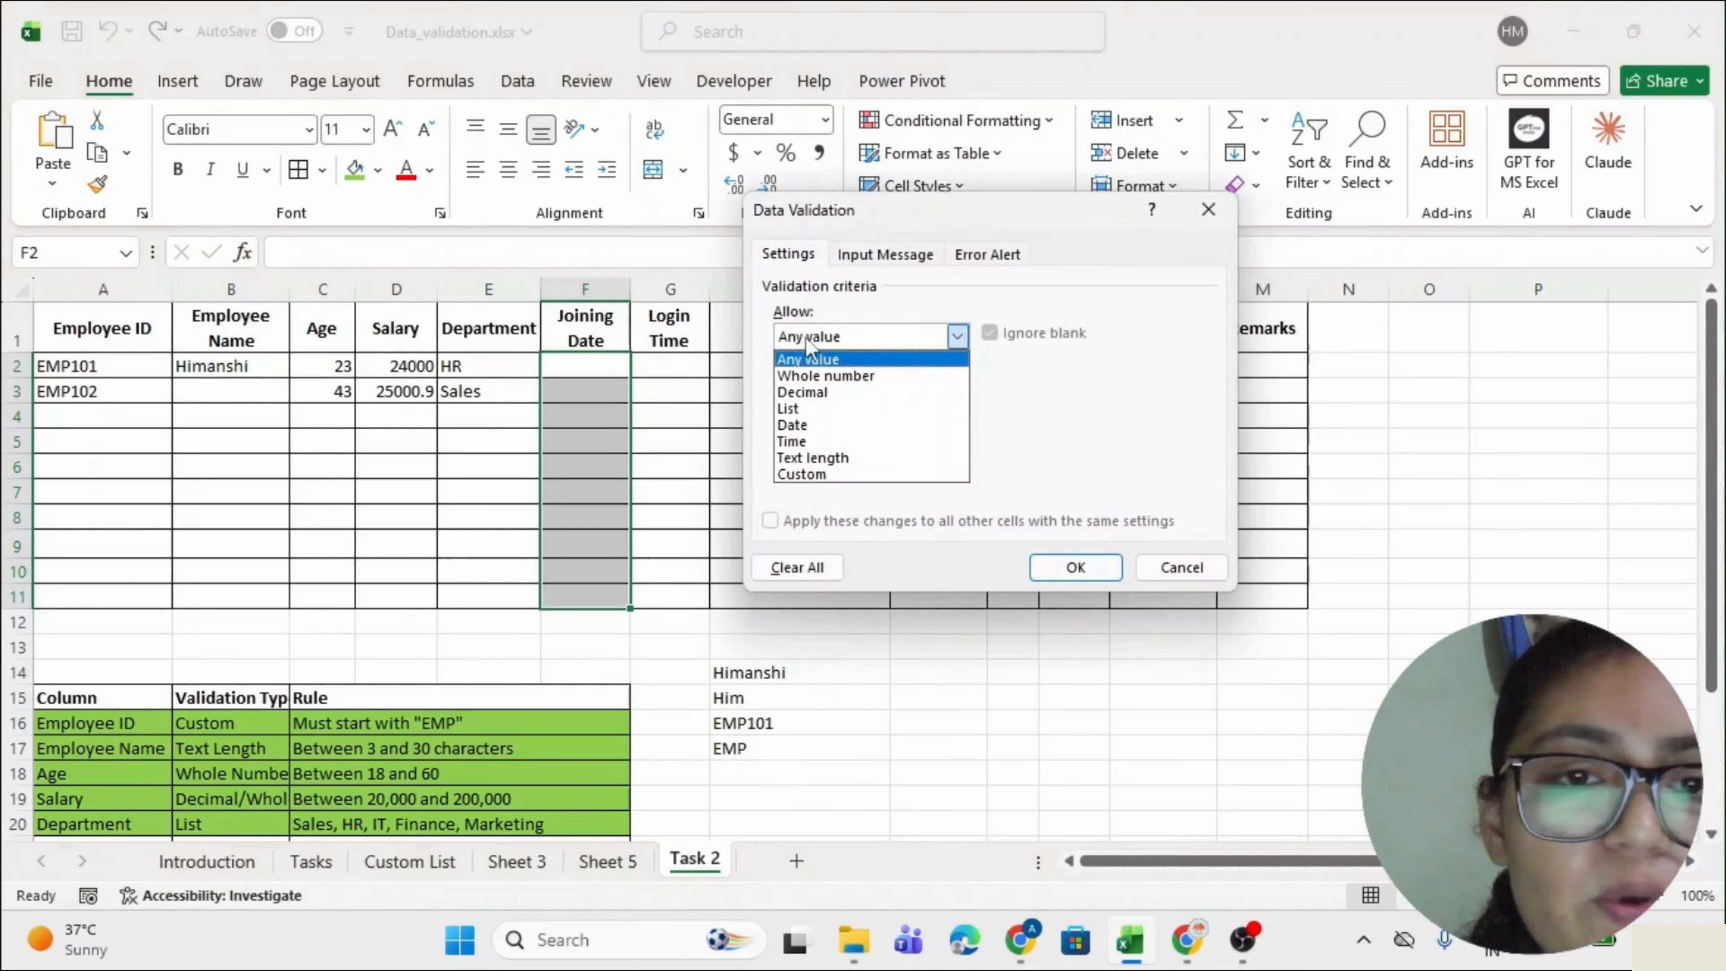
pyautogui.click(803, 426)
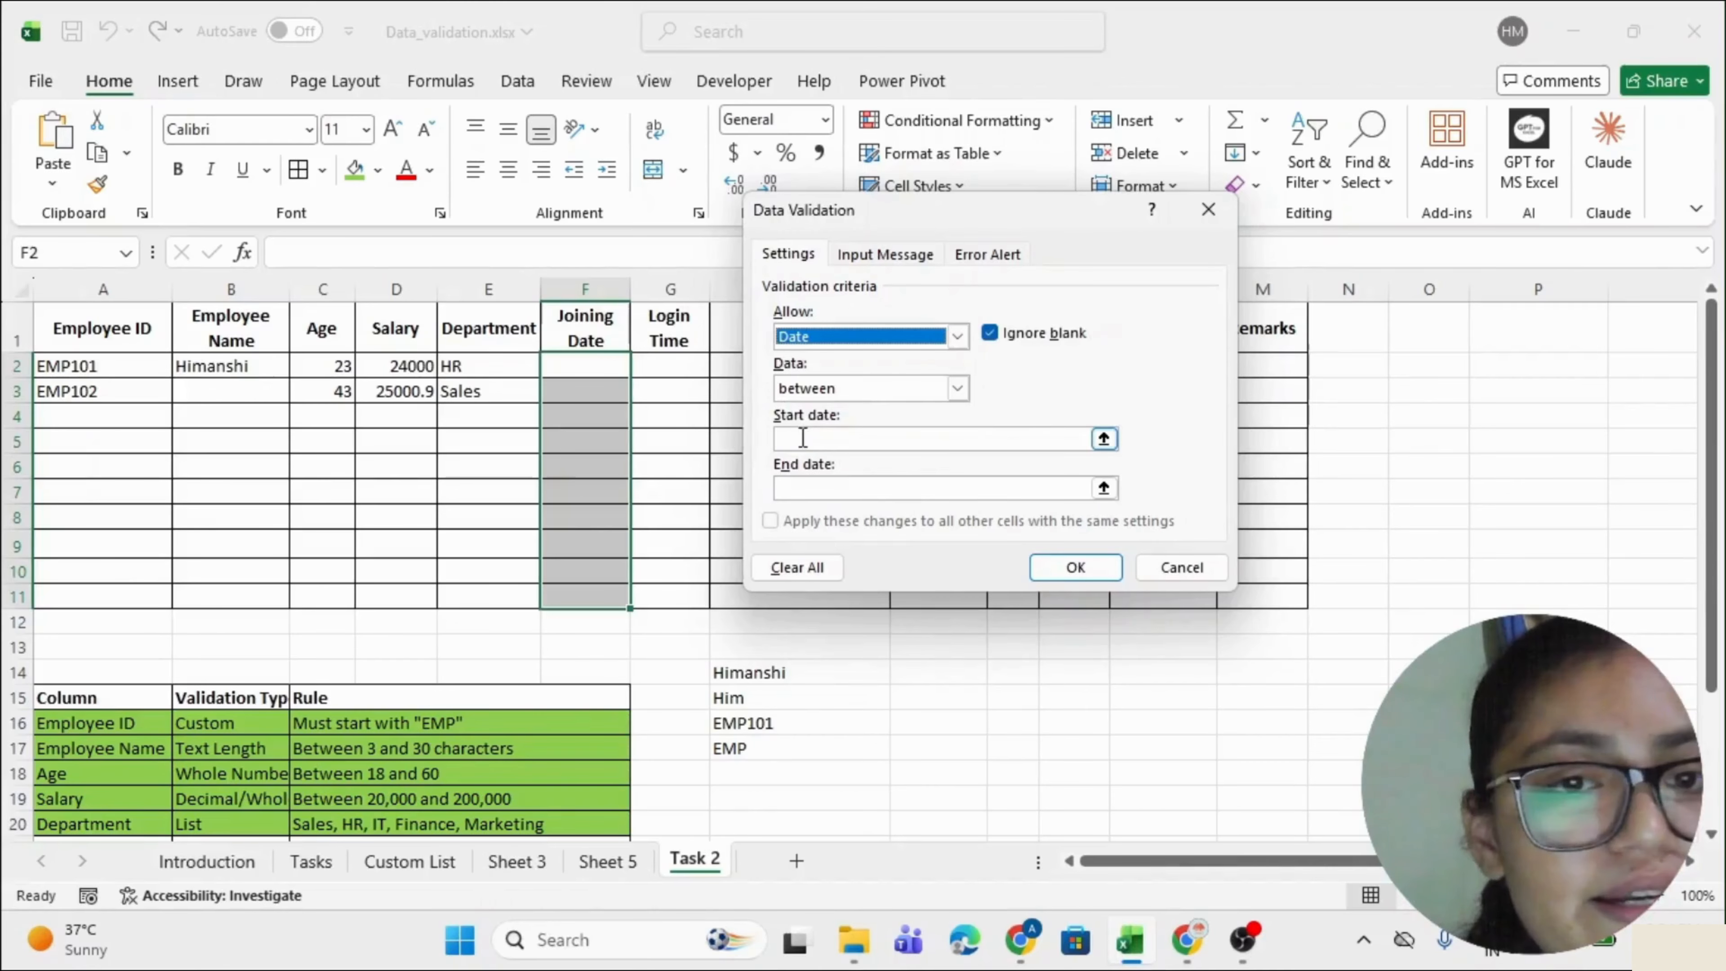
pyautogui.click(804, 436)
pyautogui.scroll(-2, 570, 529)
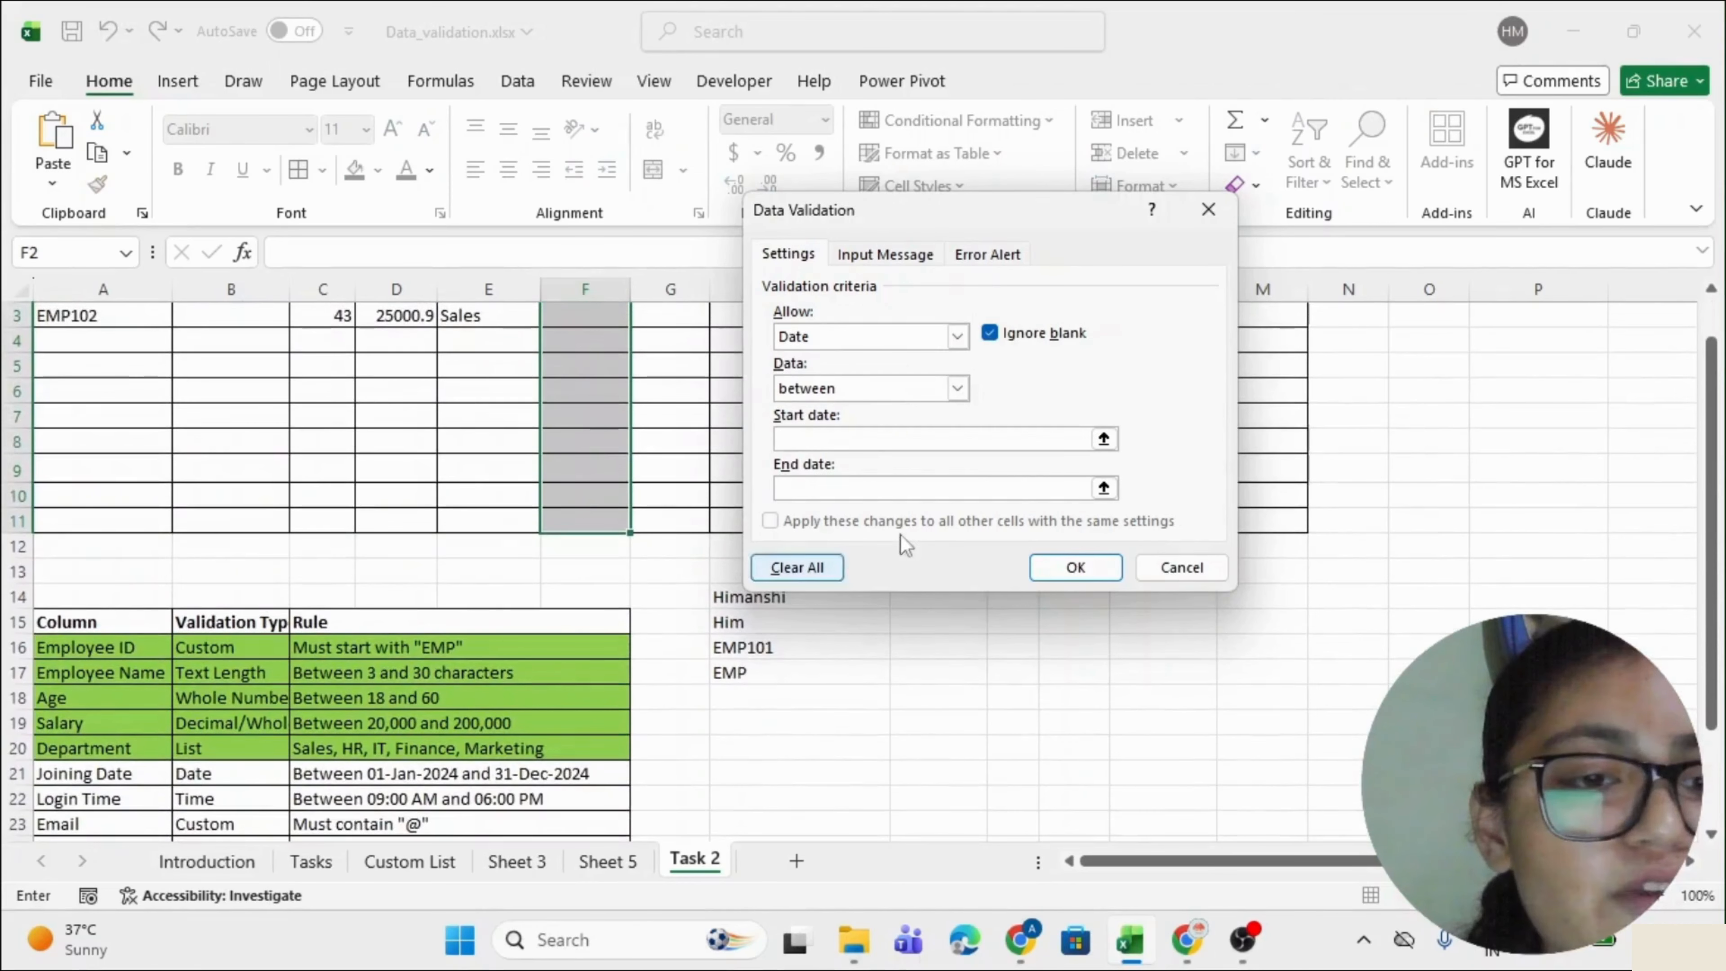
pyautogui.write('01-')
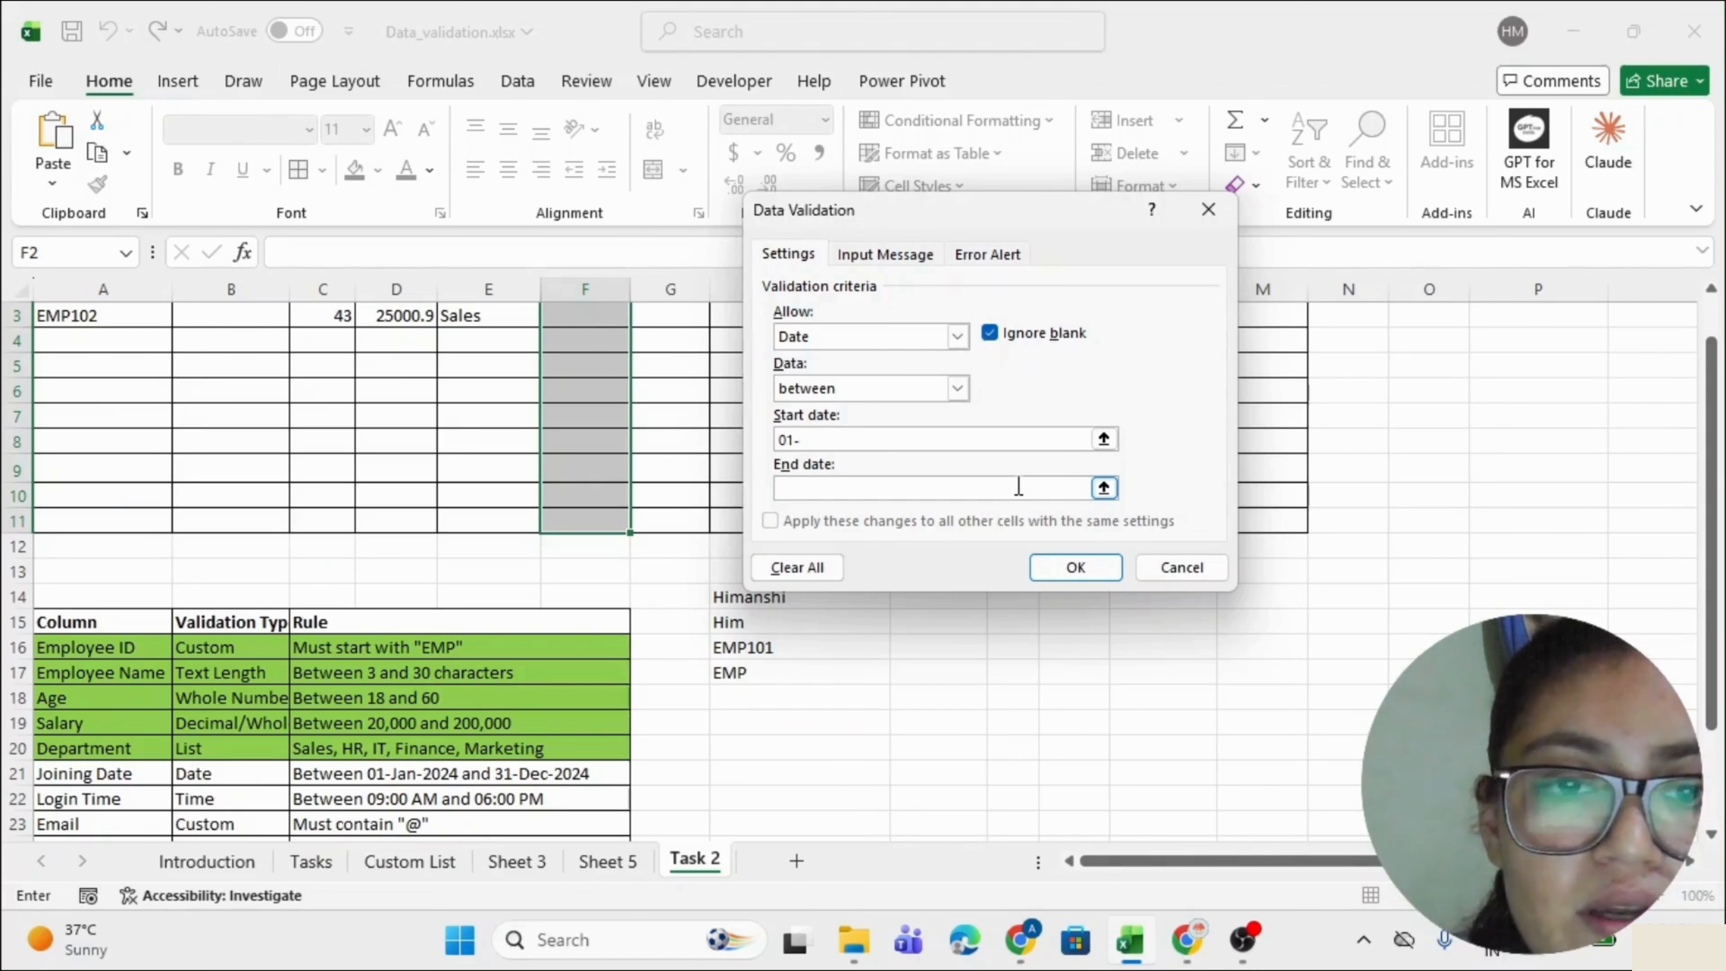
pyautogui.write('01-2')
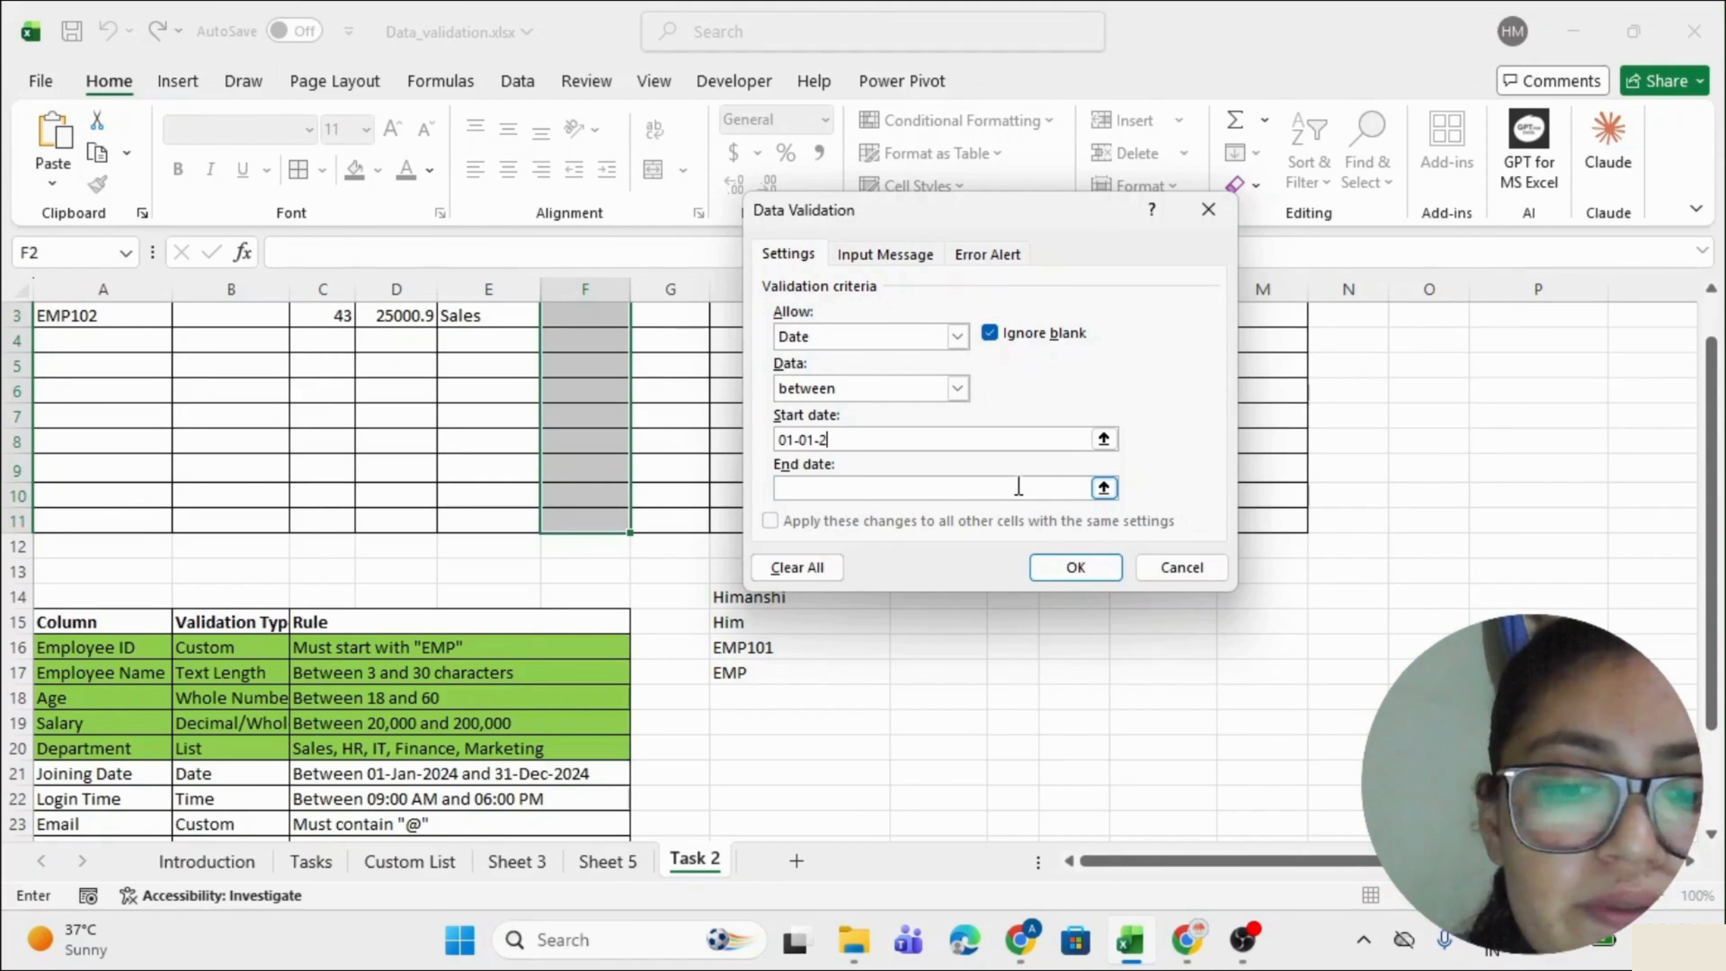
pyautogui.write('024')
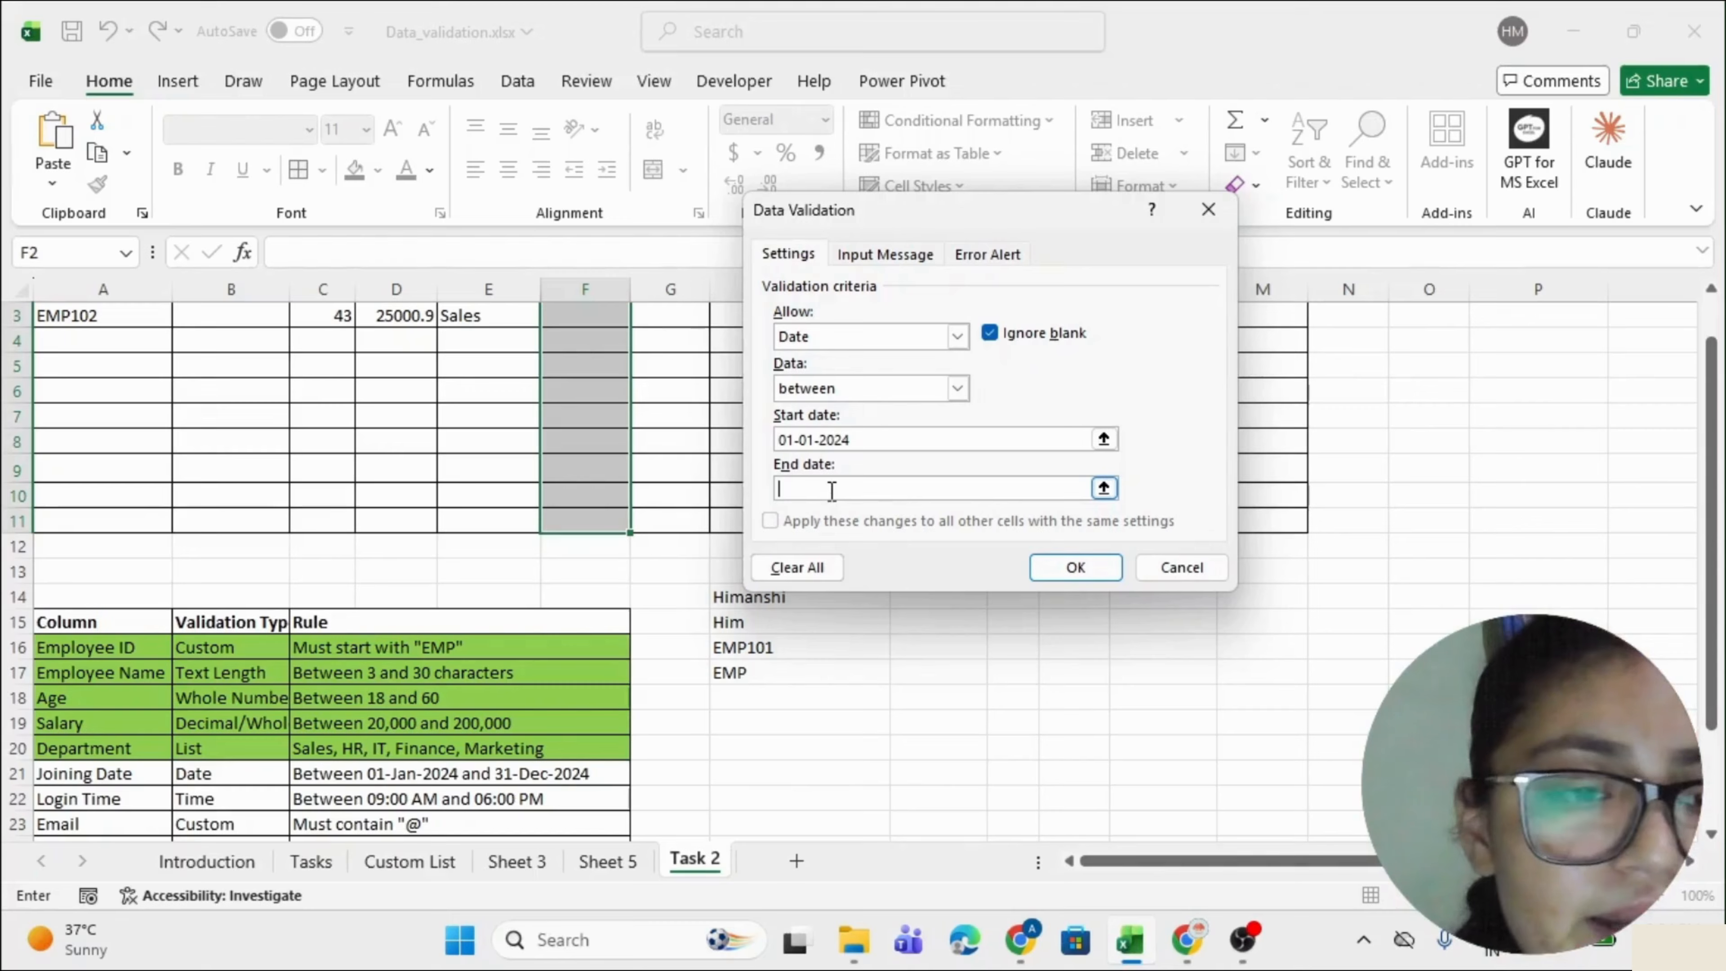
pyautogui.write('31-')
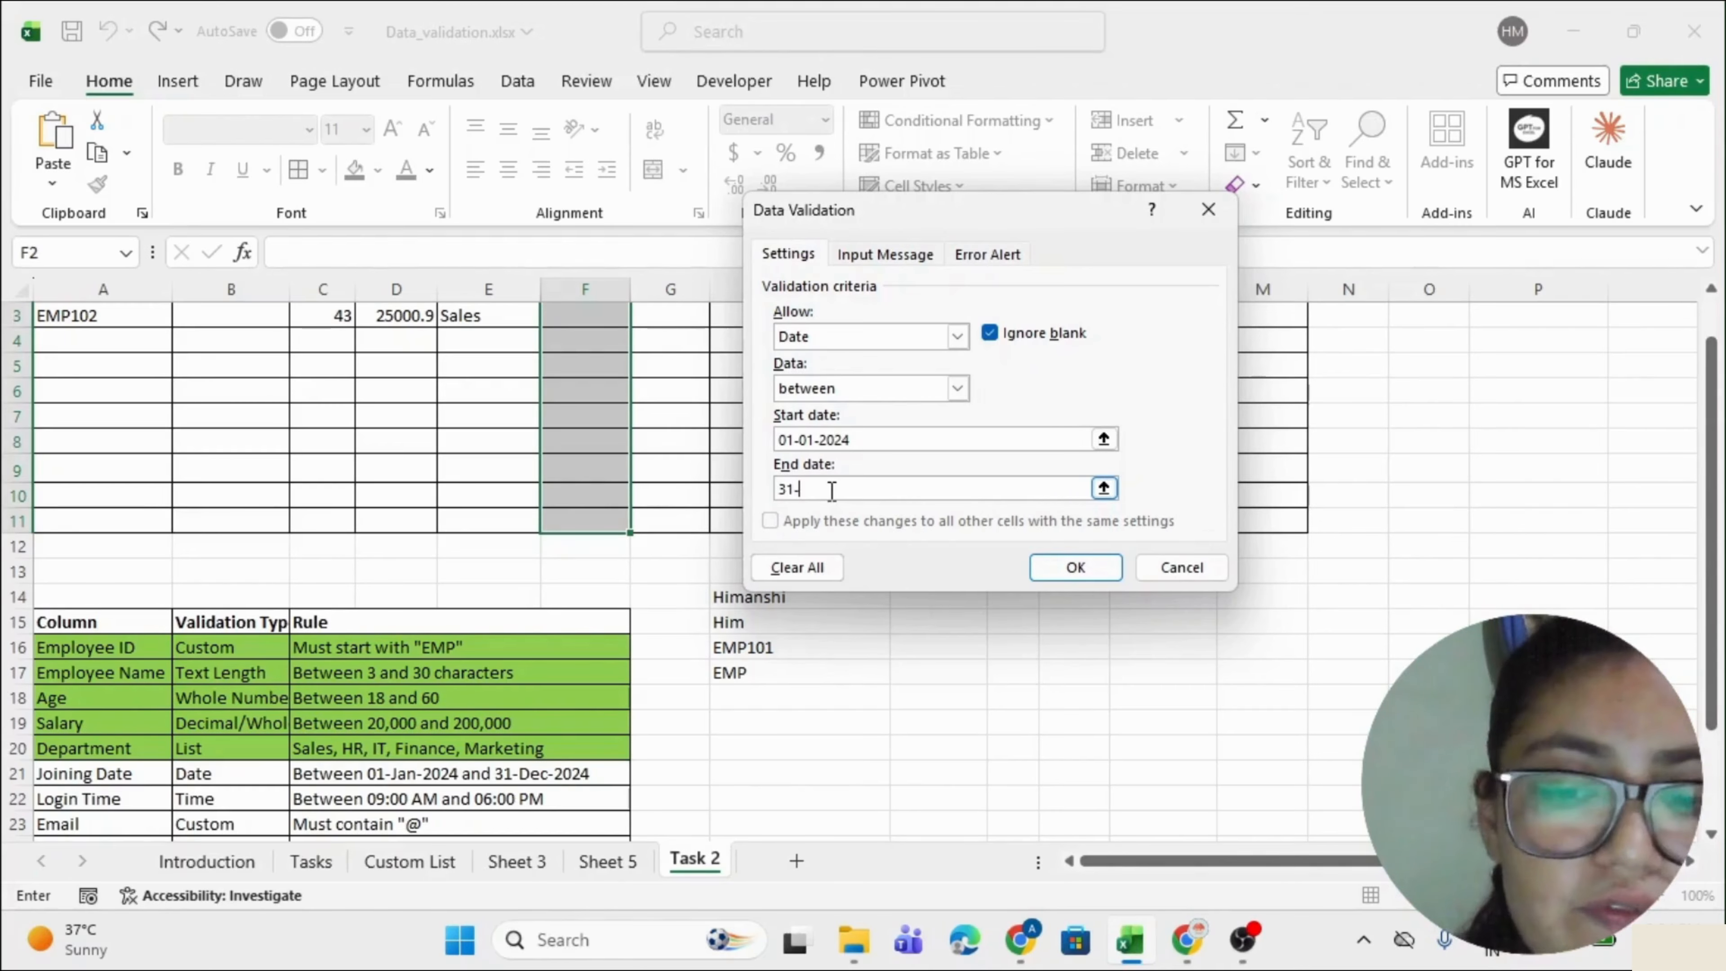
pyautogui.write('12-2024')
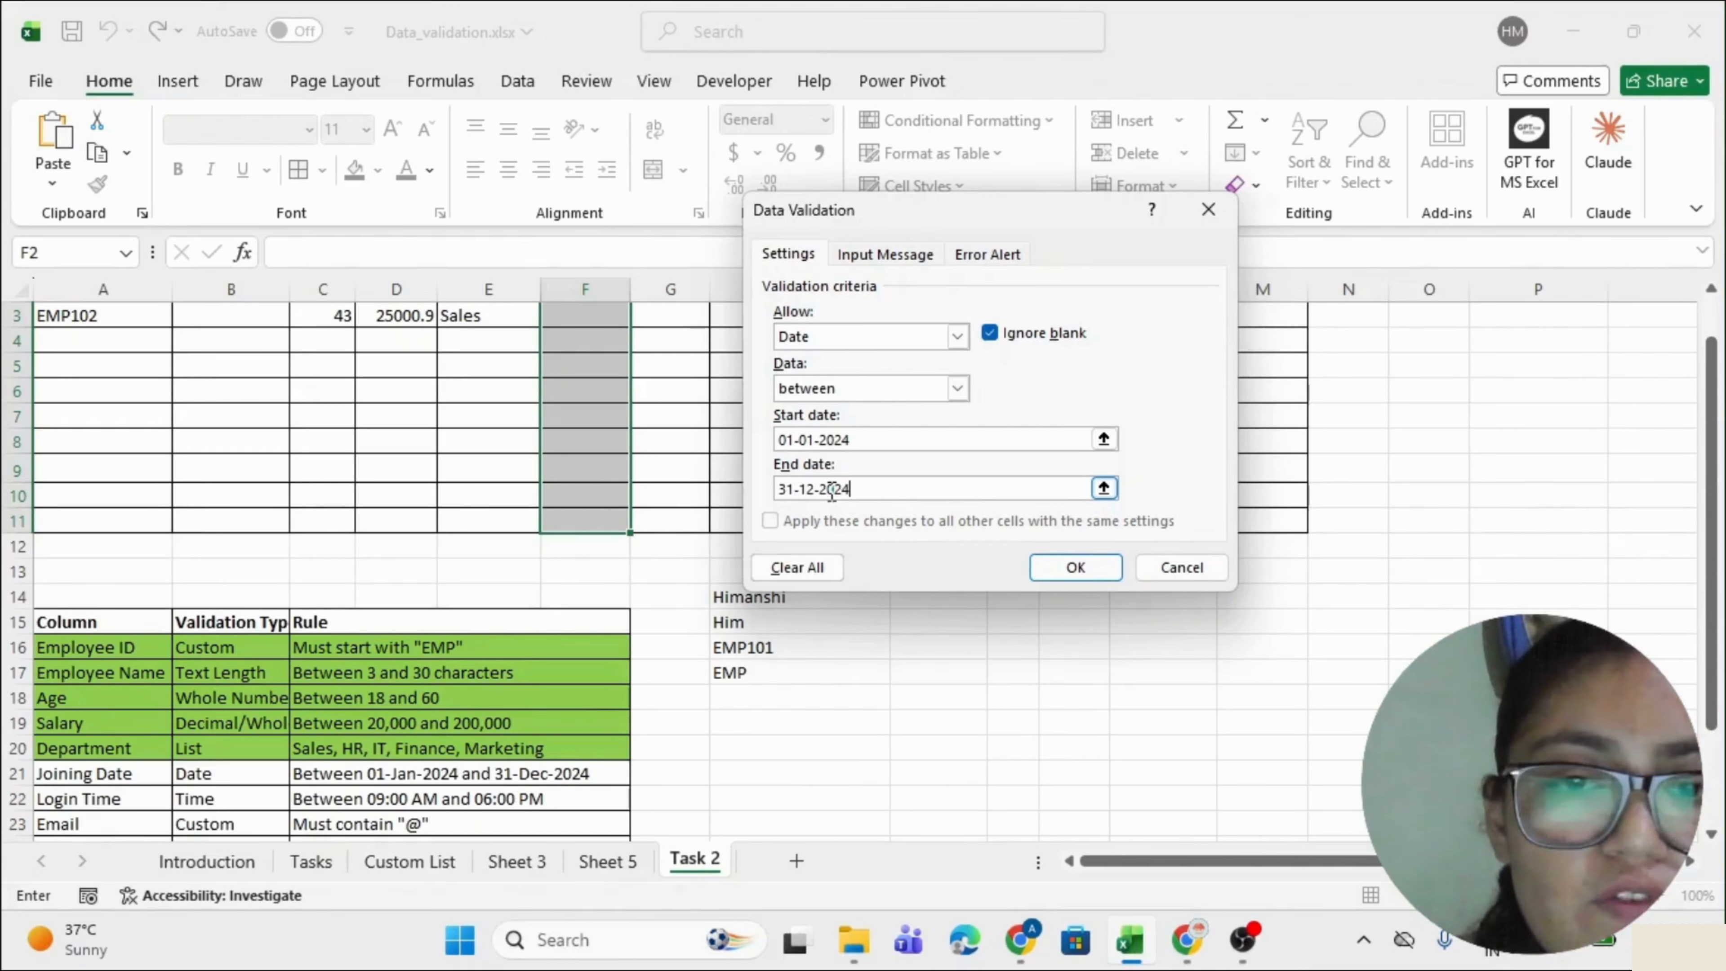
pyautogui.press('Return')
pyautogui.scroll(1, 828, 489)
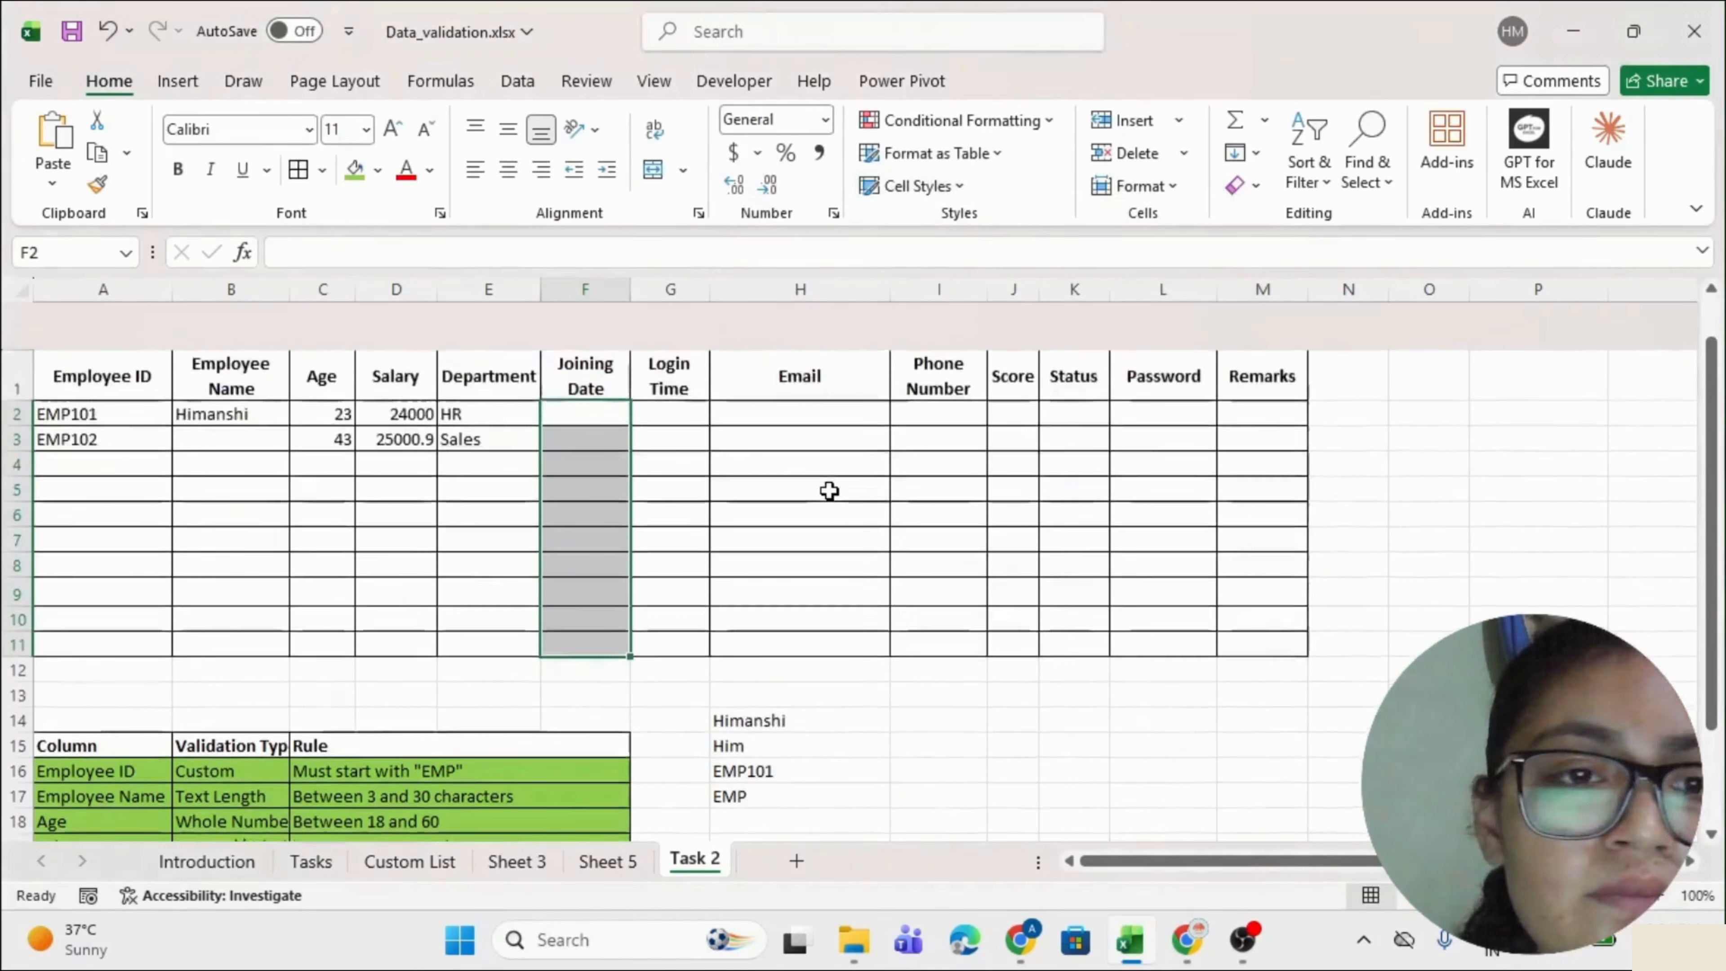
# Enter 05-01-2024 in F2 and confirm the invalid 01-01-023 is rejected in F3.
pyautogui.click(559, 365)
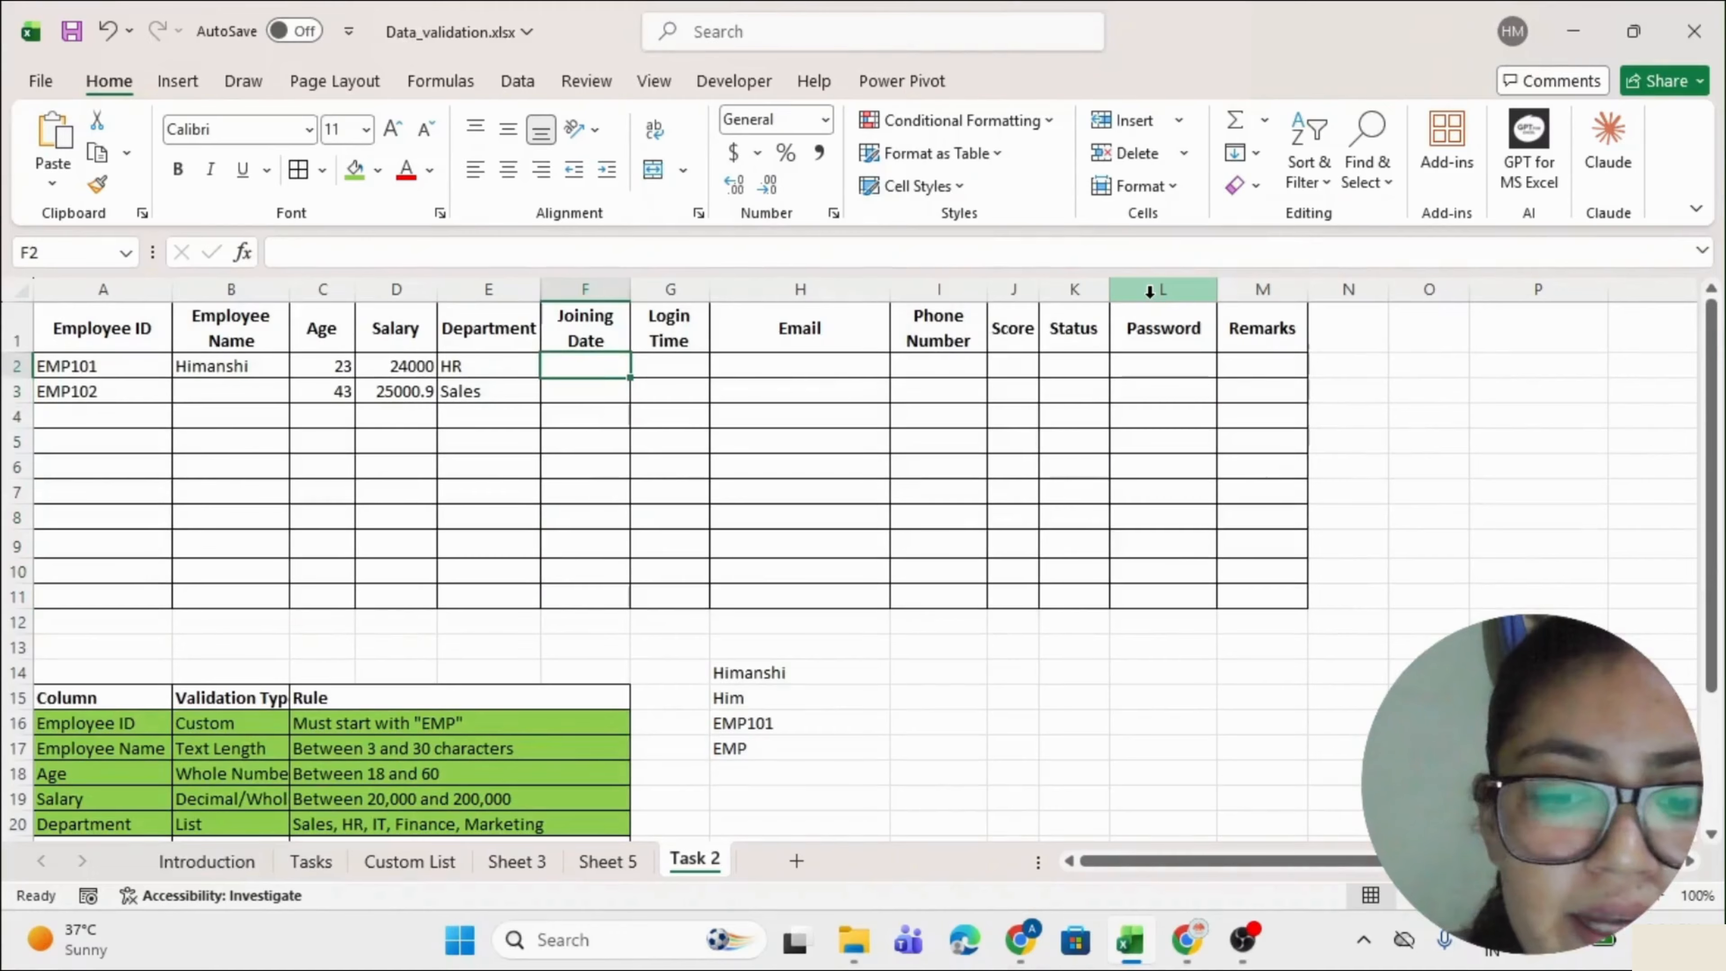
pyautogui.write('05')
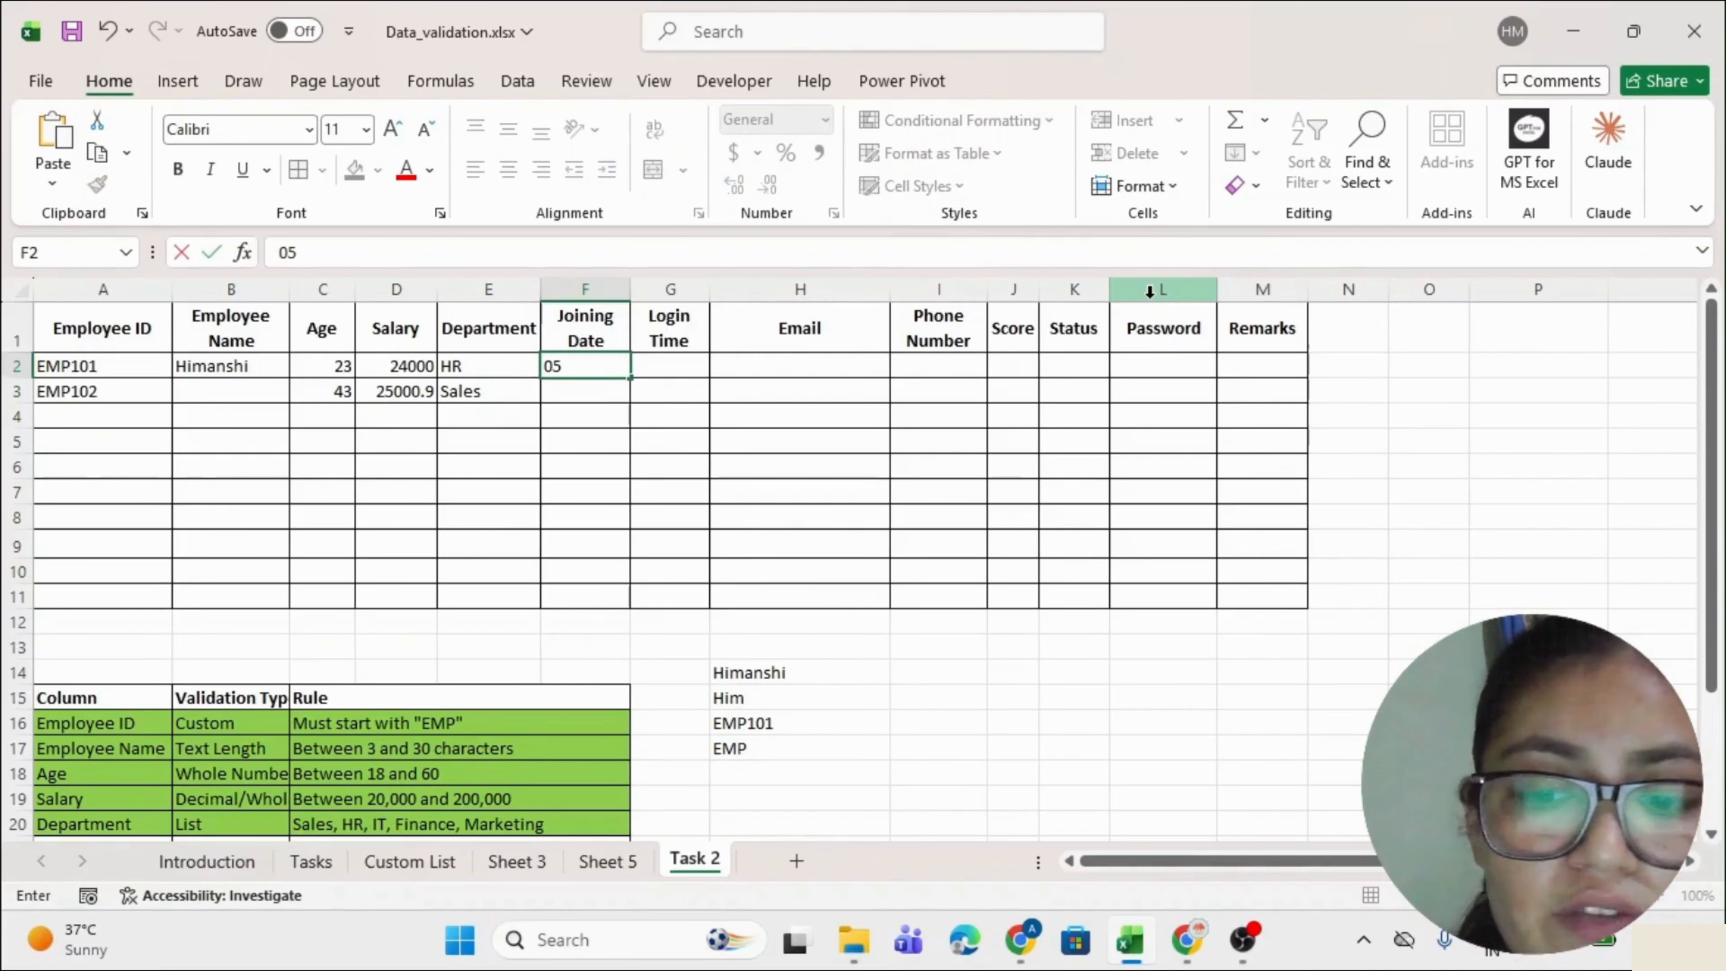
pyautogui.write('-01-2024')
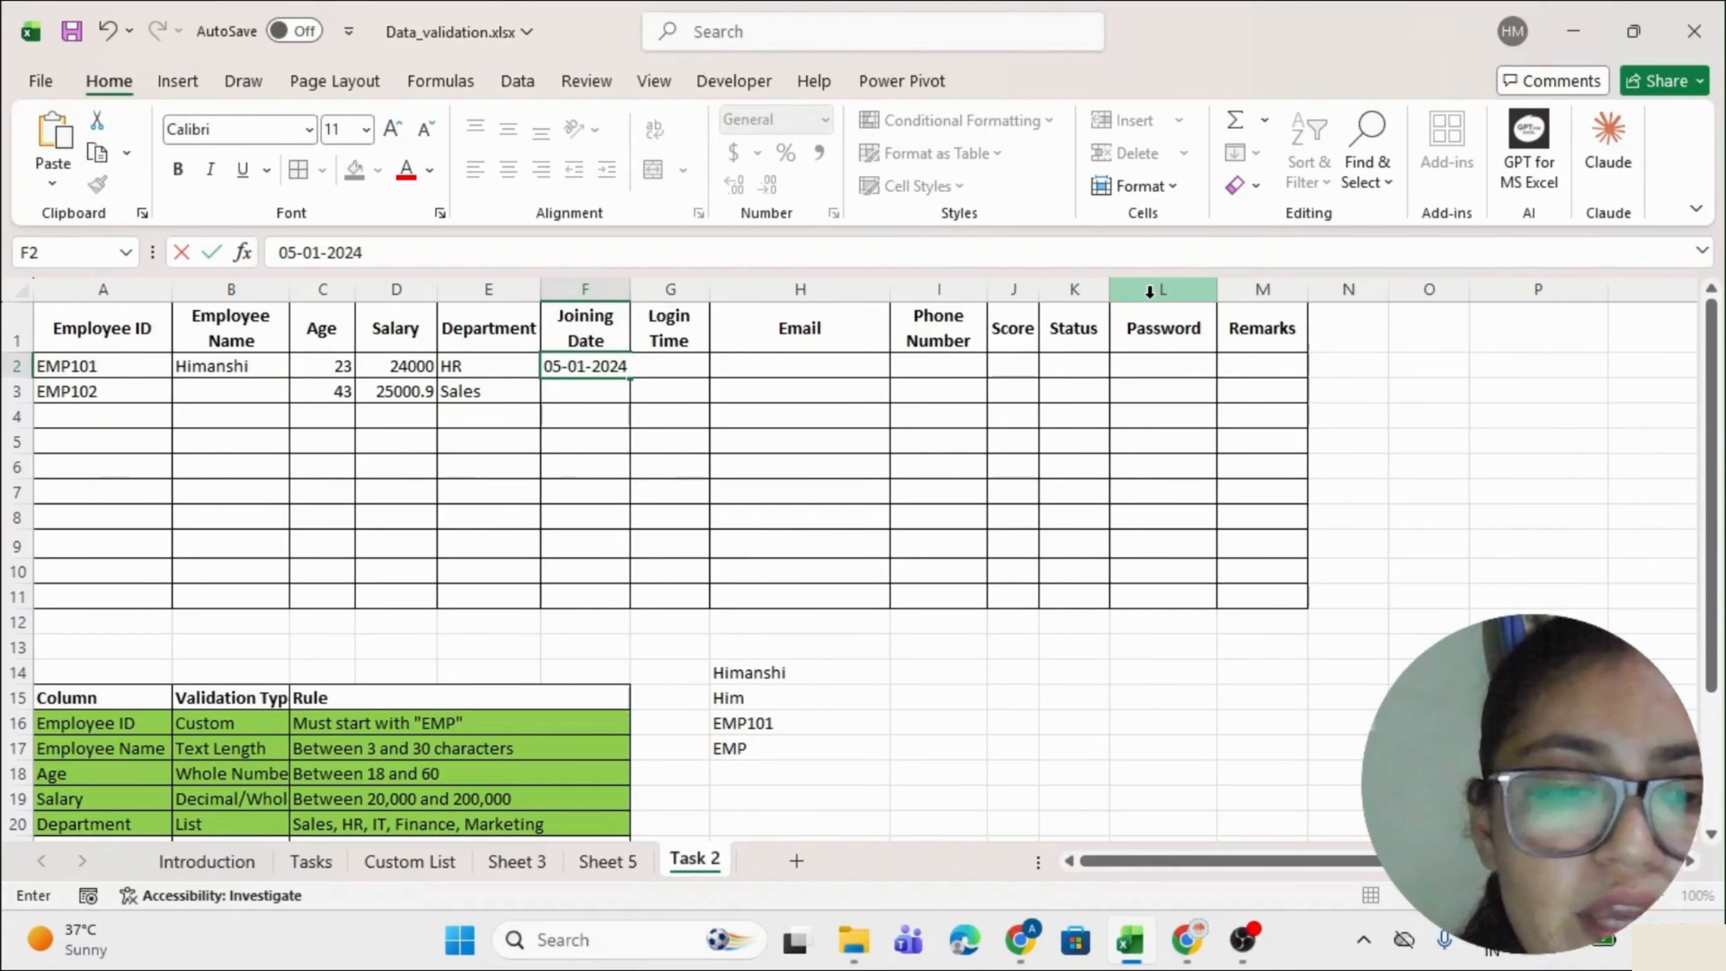
pyautogui.press('Return')
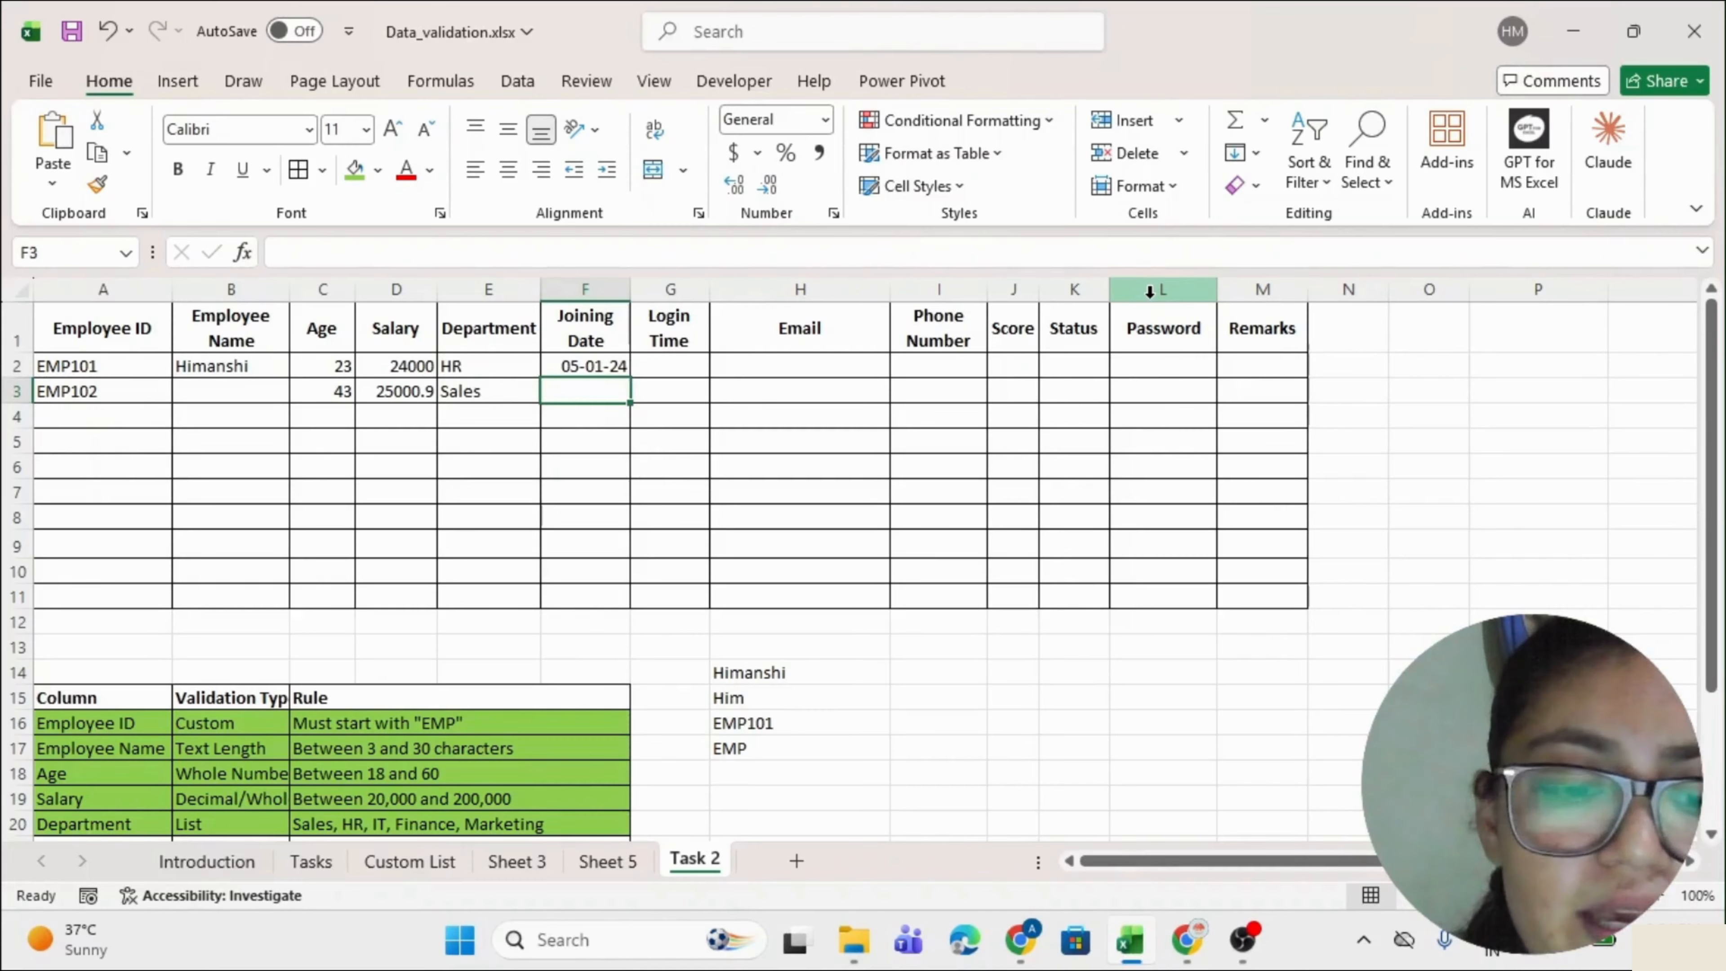
pyautogui.write('01-01-023')
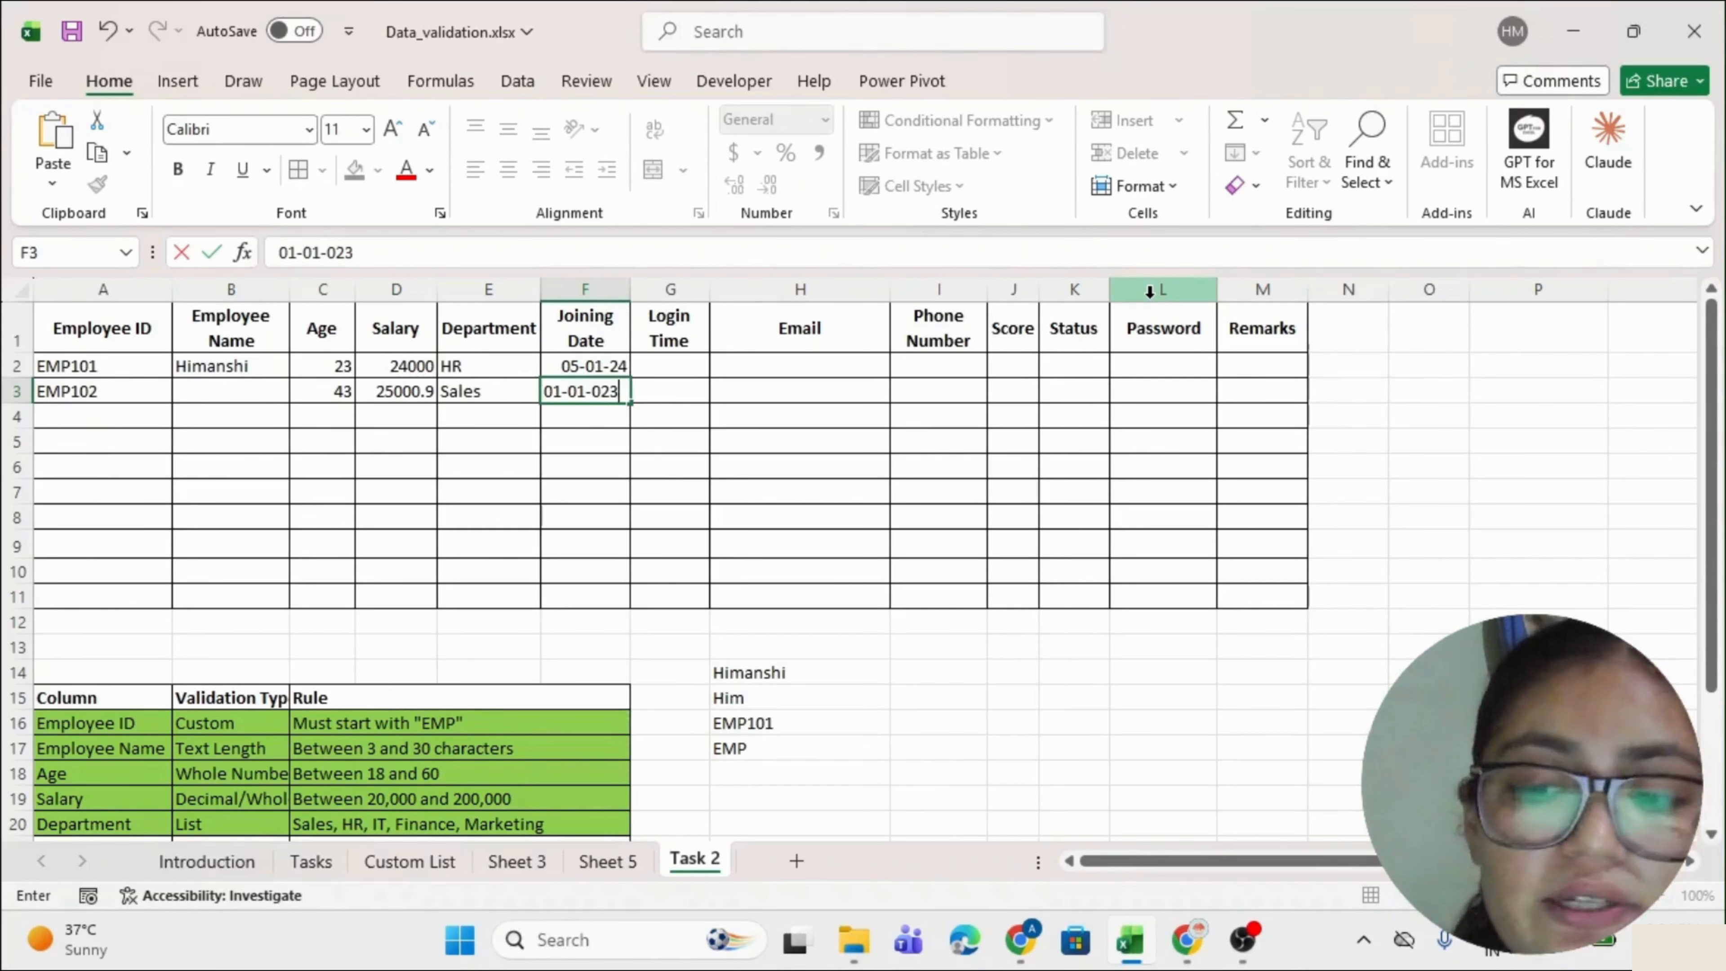
pyautogui.press('Return')
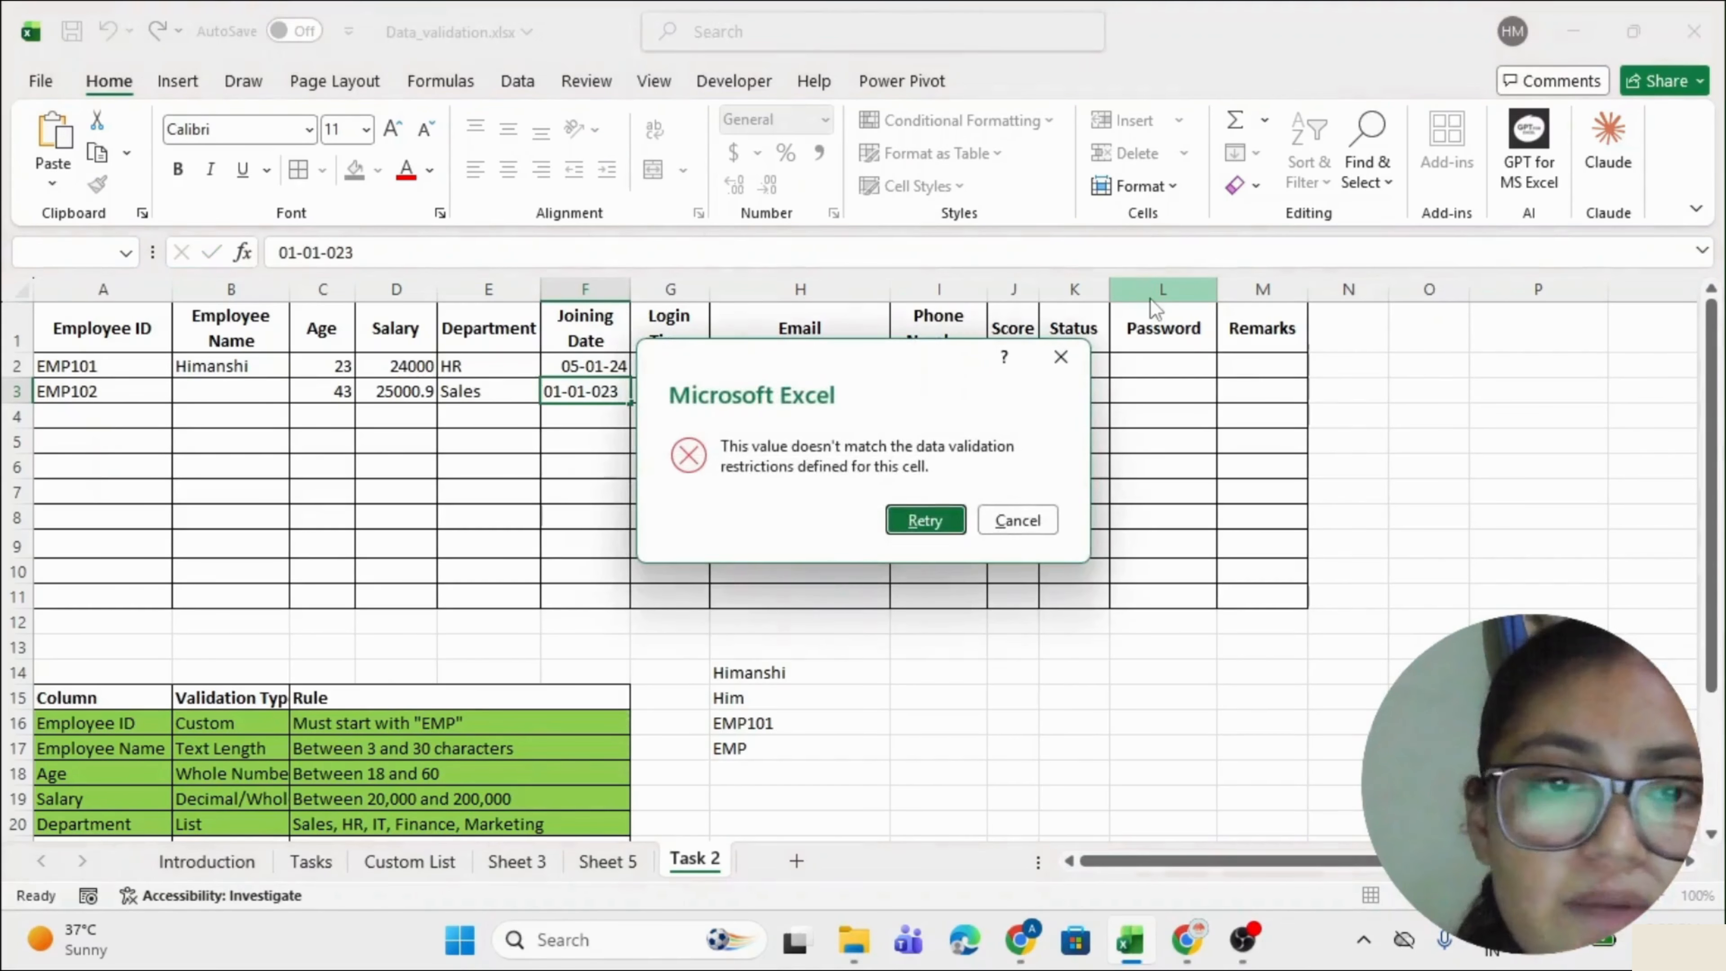
pyautogui.press('Escape')
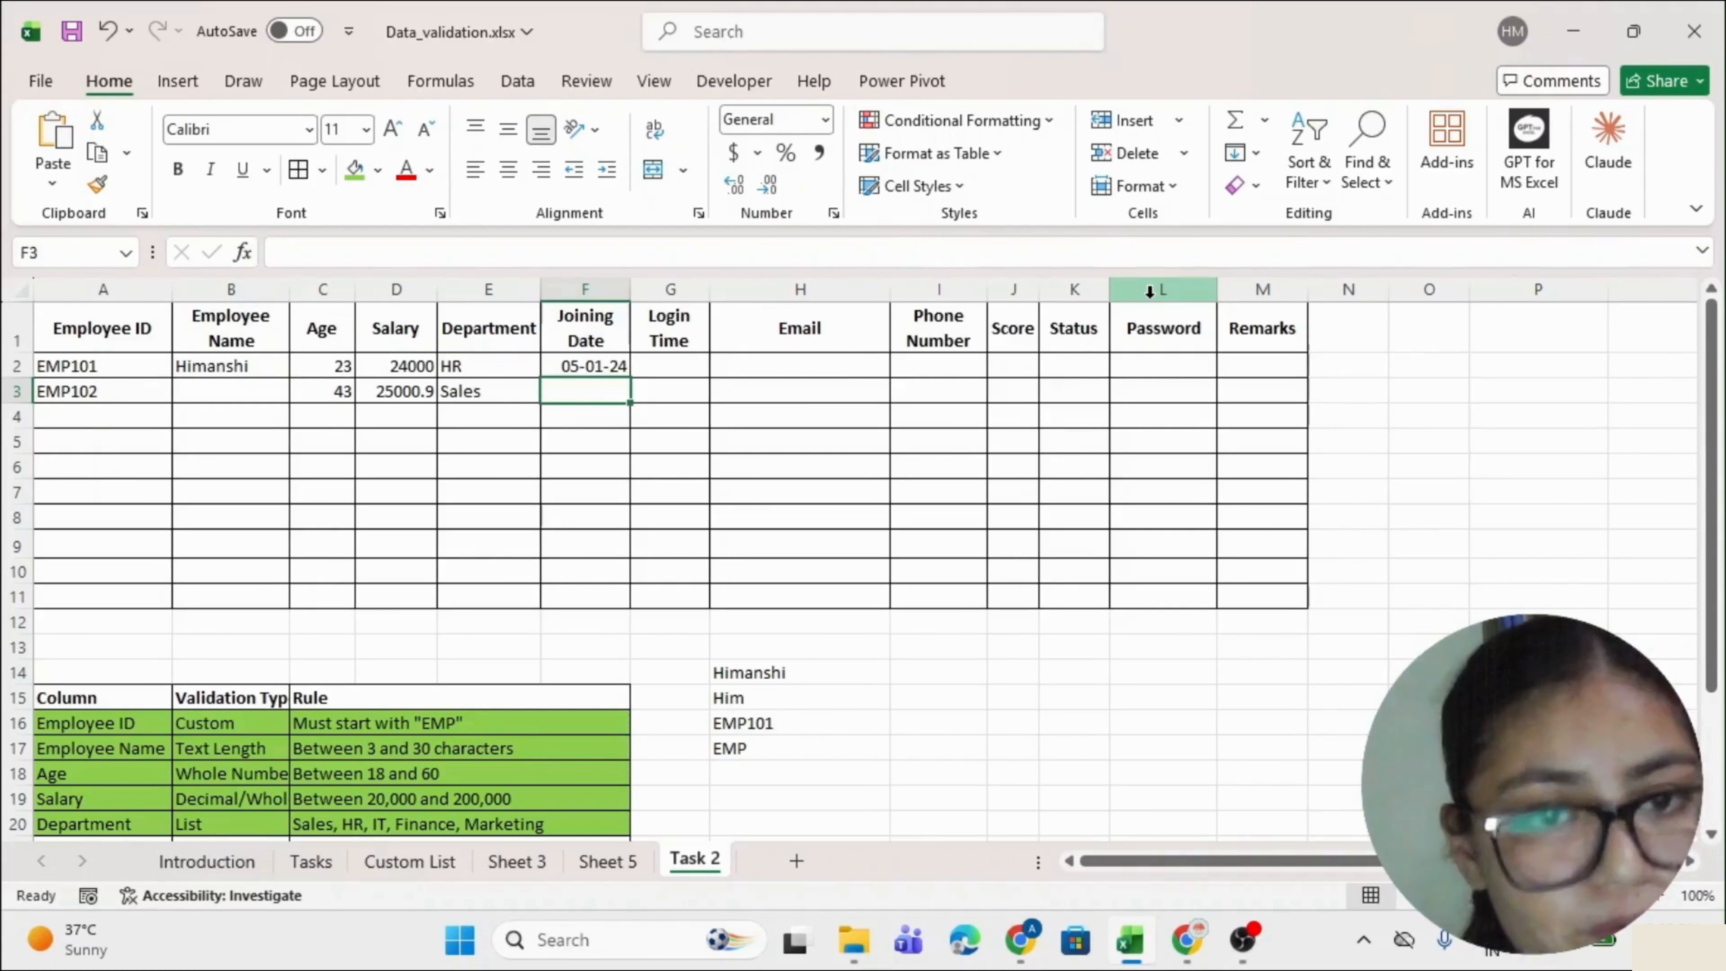
pyautogui.scroll(-1, 815, 476)
pyautogui.moveTo(109, 748); pyautogui.dragTo(320, 747)
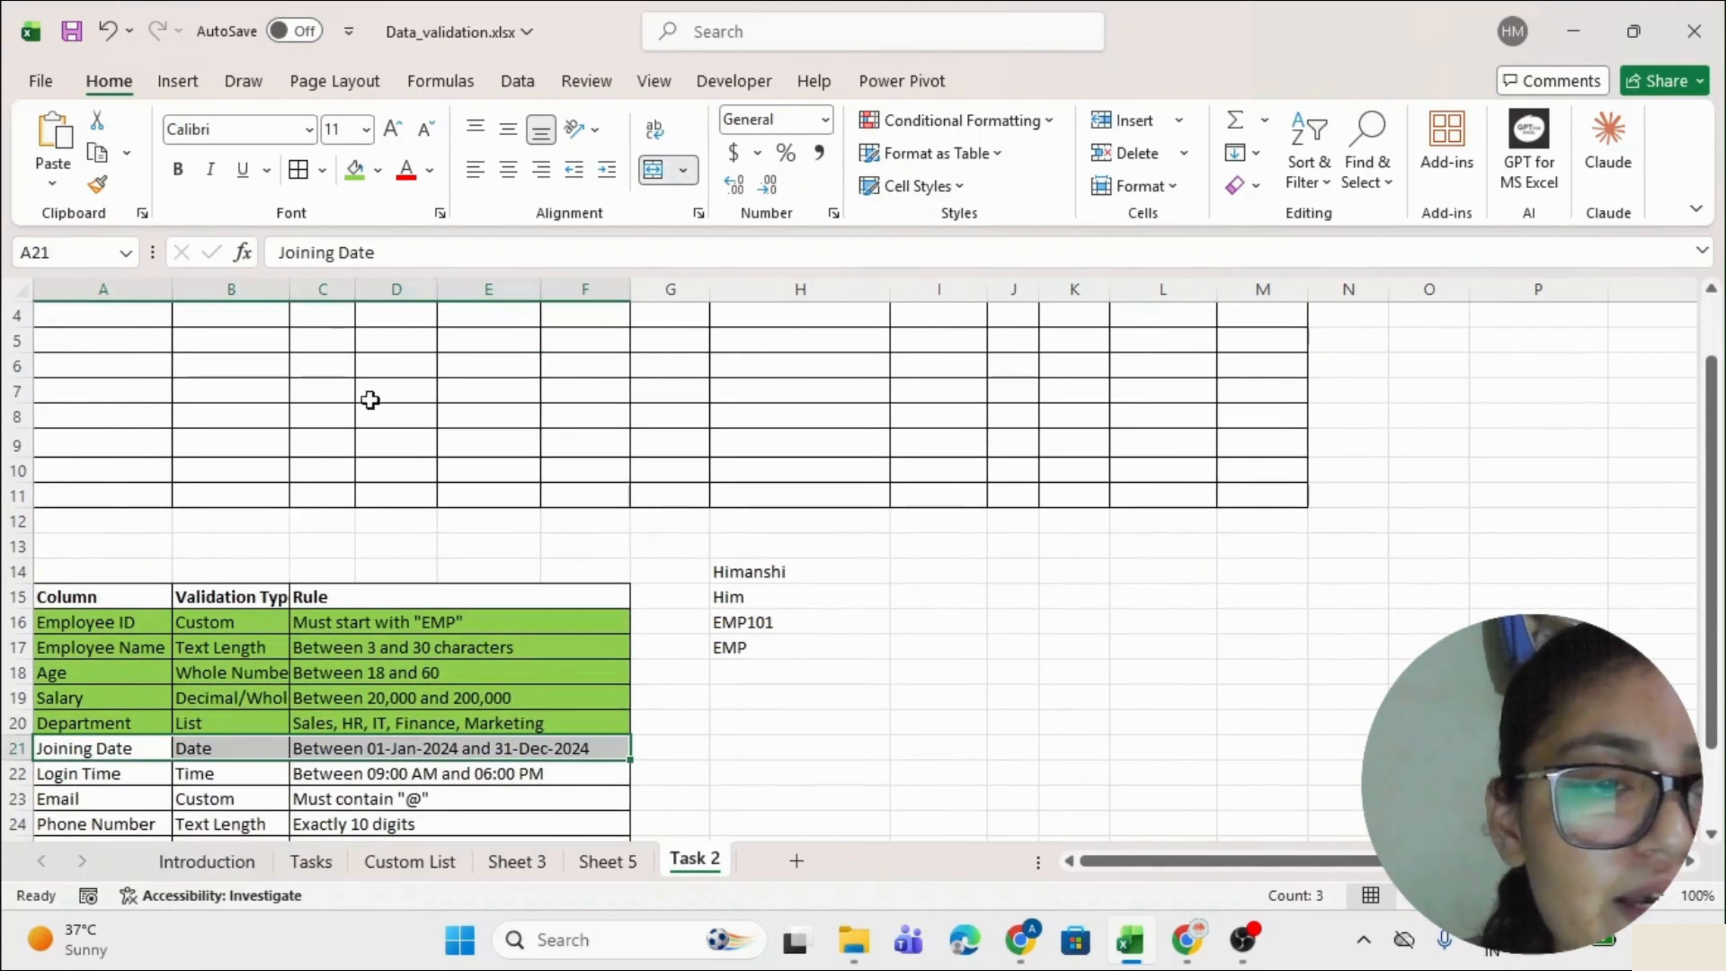
# Shade the Joining Date rule row green and select the Login Time cells G2:G11.
pyautogui.click(354, 169)
pyautogui.click(55, 771)
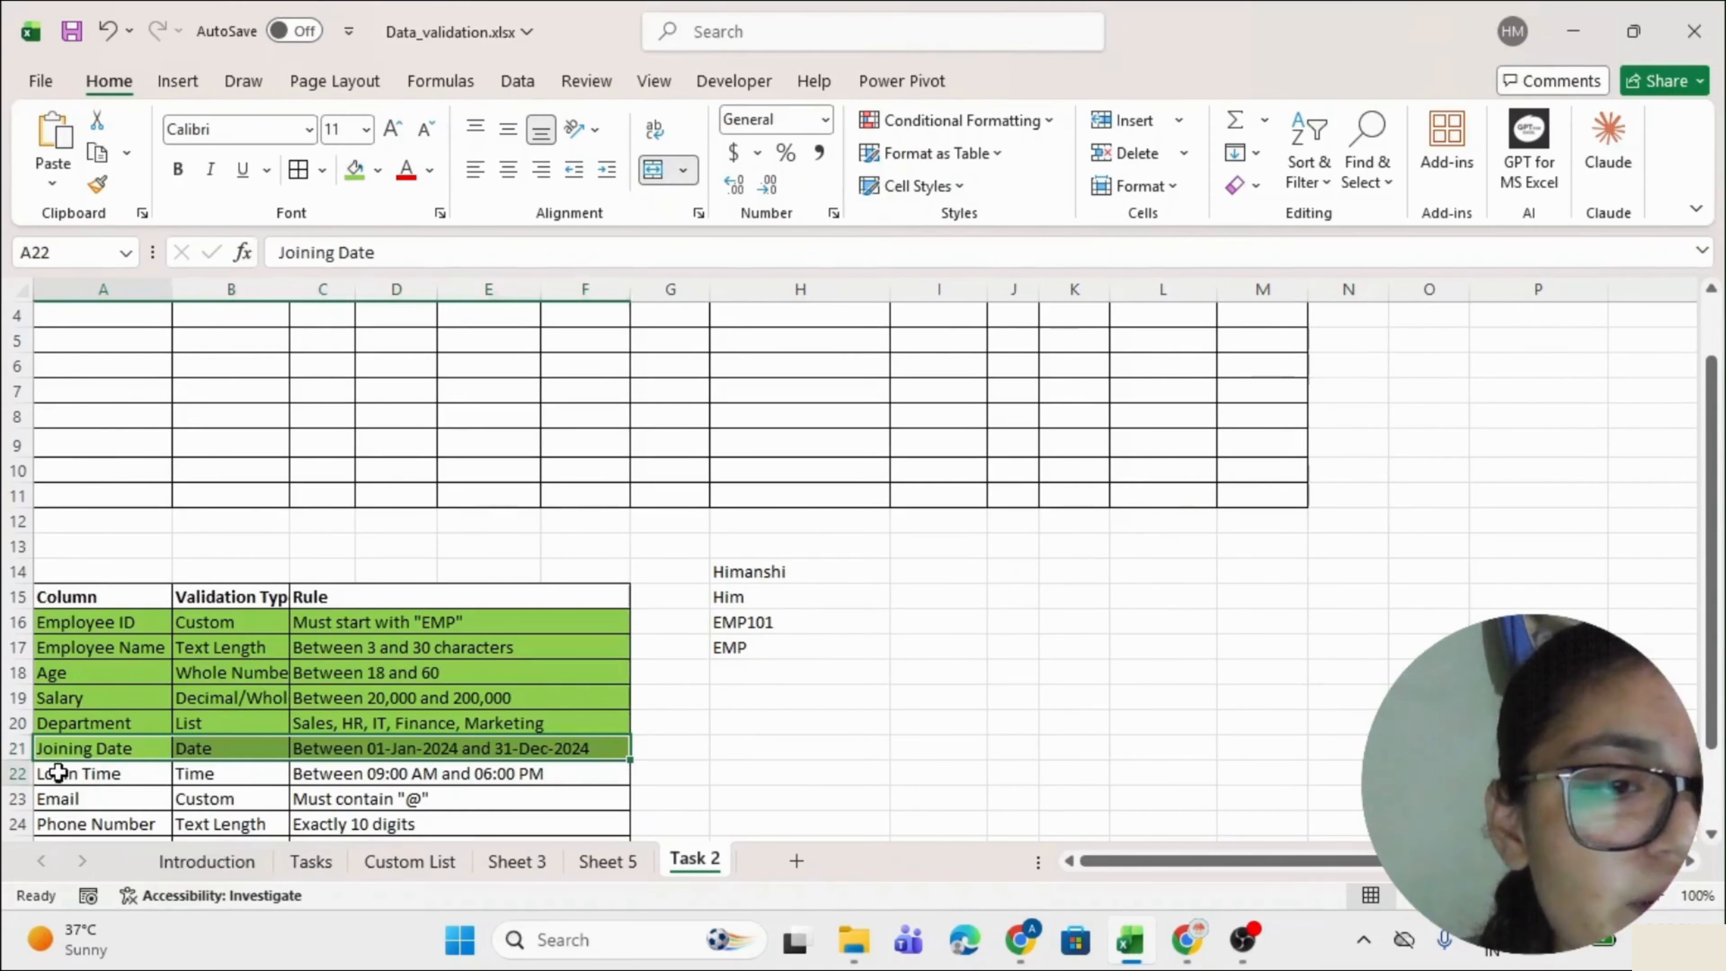
pyautogui.click(378, 768)
pyautogui.scroll(1, 632, 590)
pyautogui.scroll(-1, 632, 590)
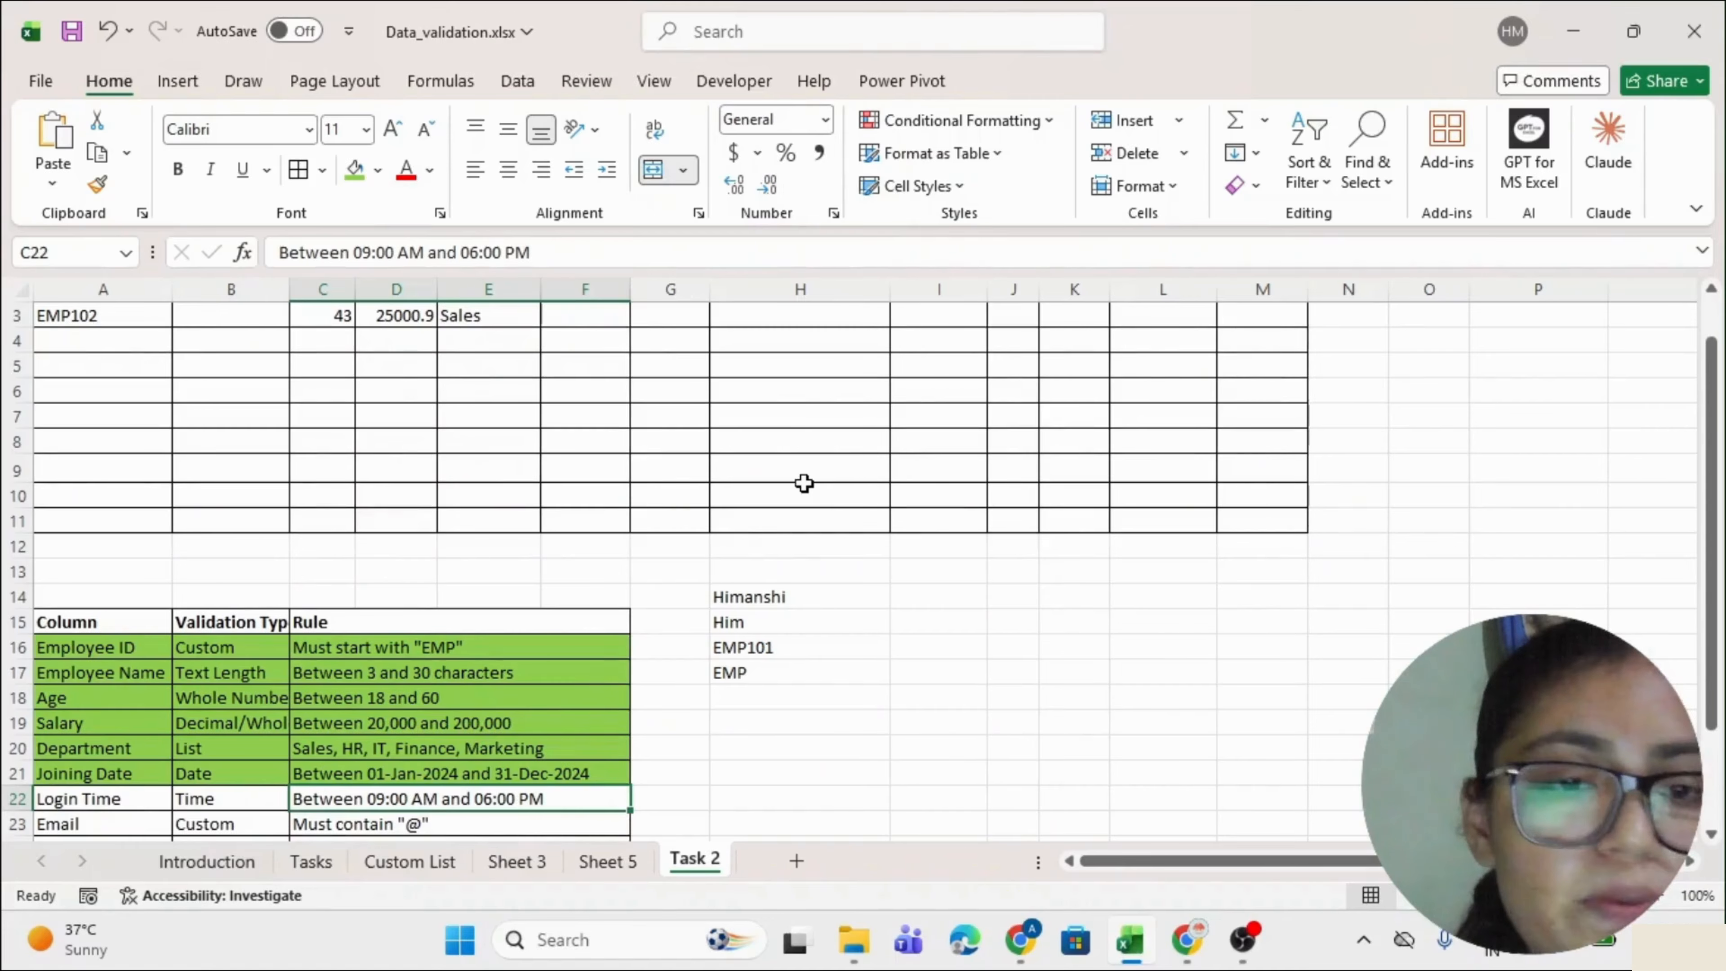
pyautogui.scroll(1, 804, 483)
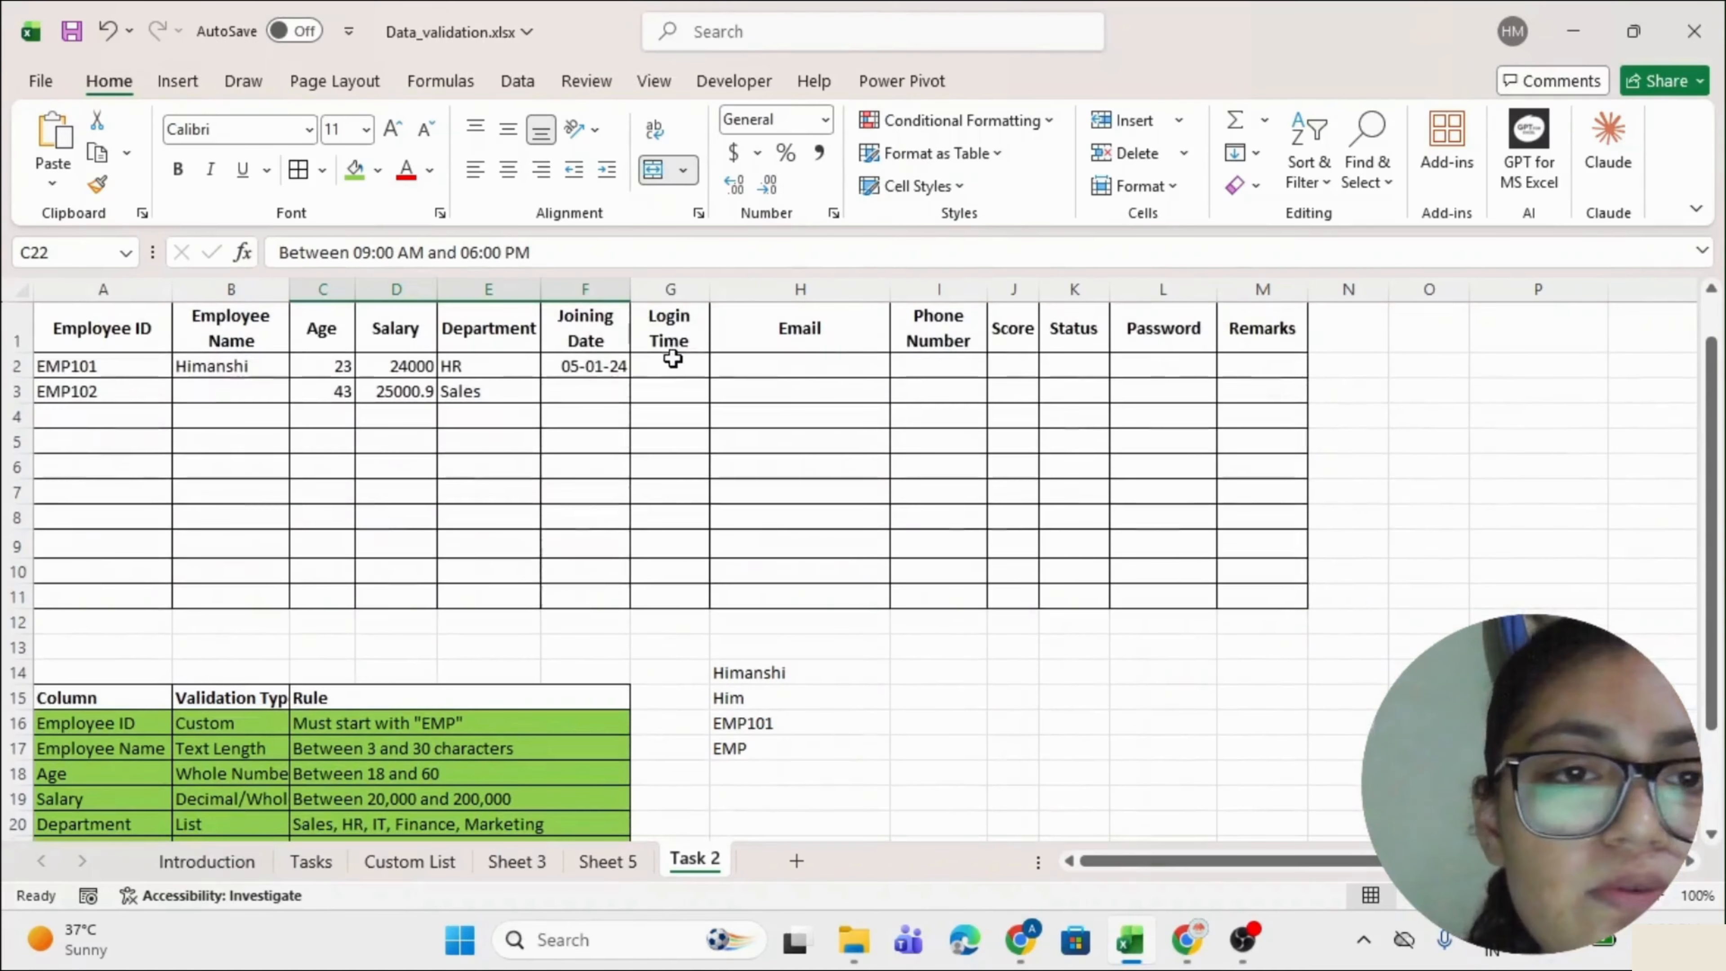
pyautogui.moveTo(669, 365); pyautogui.dragTo(664, 590)
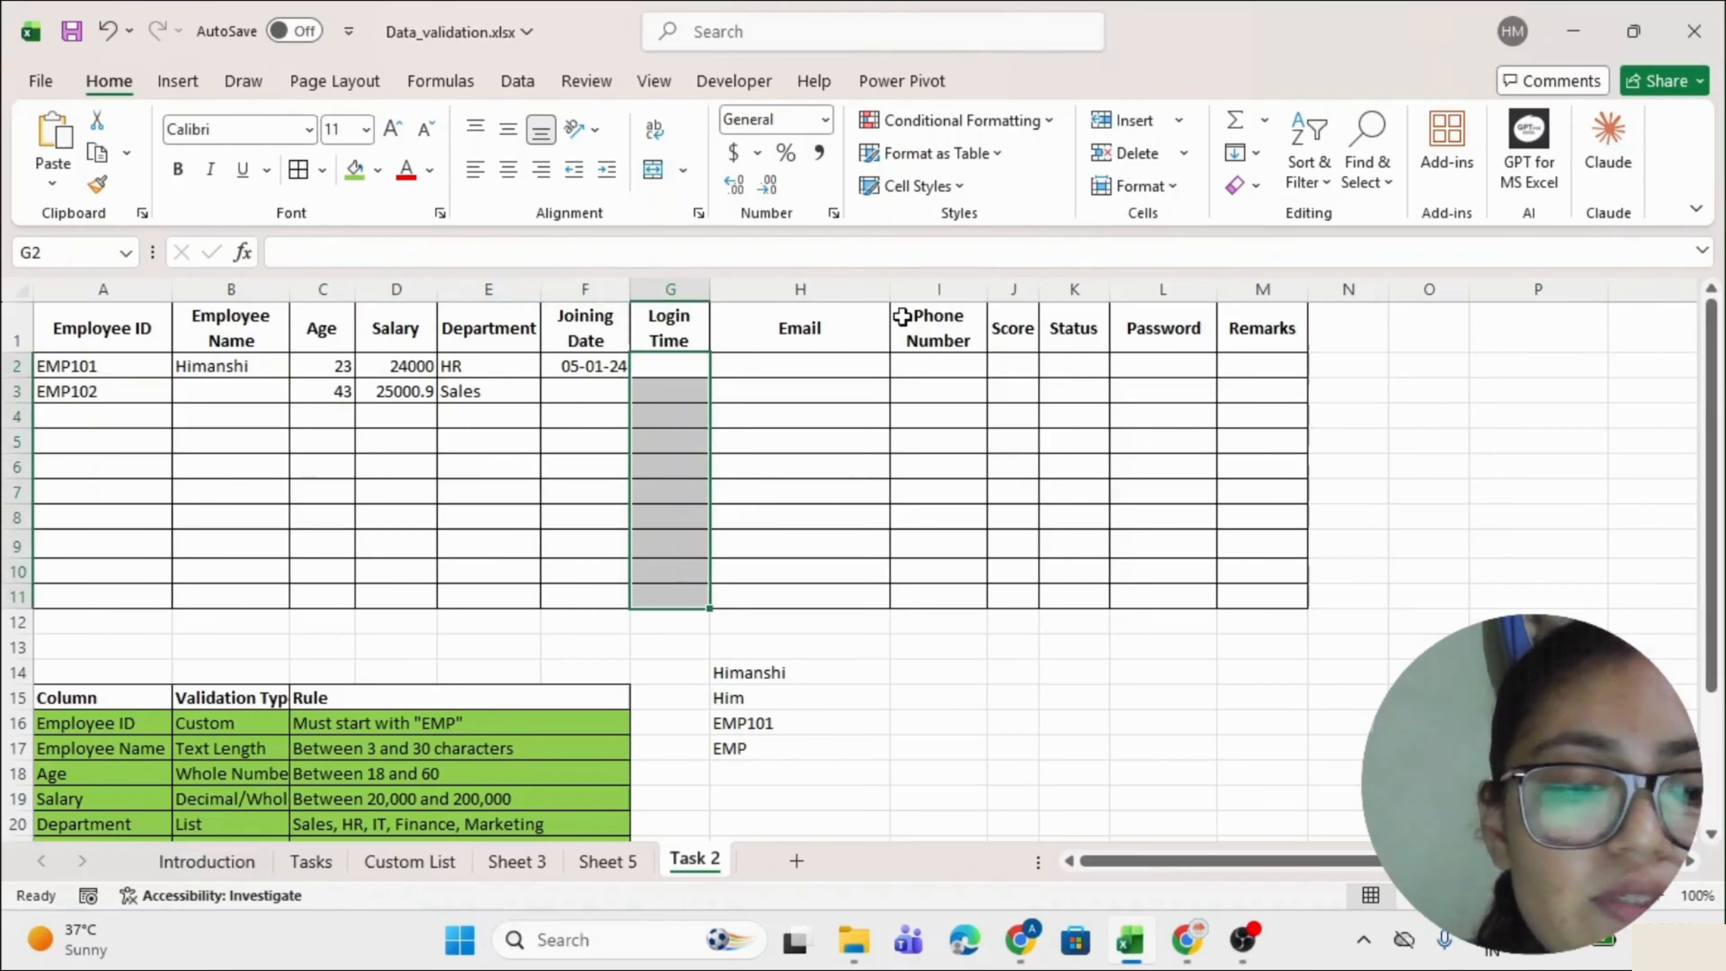
# Allow only times between 9:00 AM and 6:00 PM in the Login Time cells.
pyautogui.hotkey('alt', 'a')
pyautogui.press('v')
pyautogui.press('v')
pyautogui.click(957, 336)
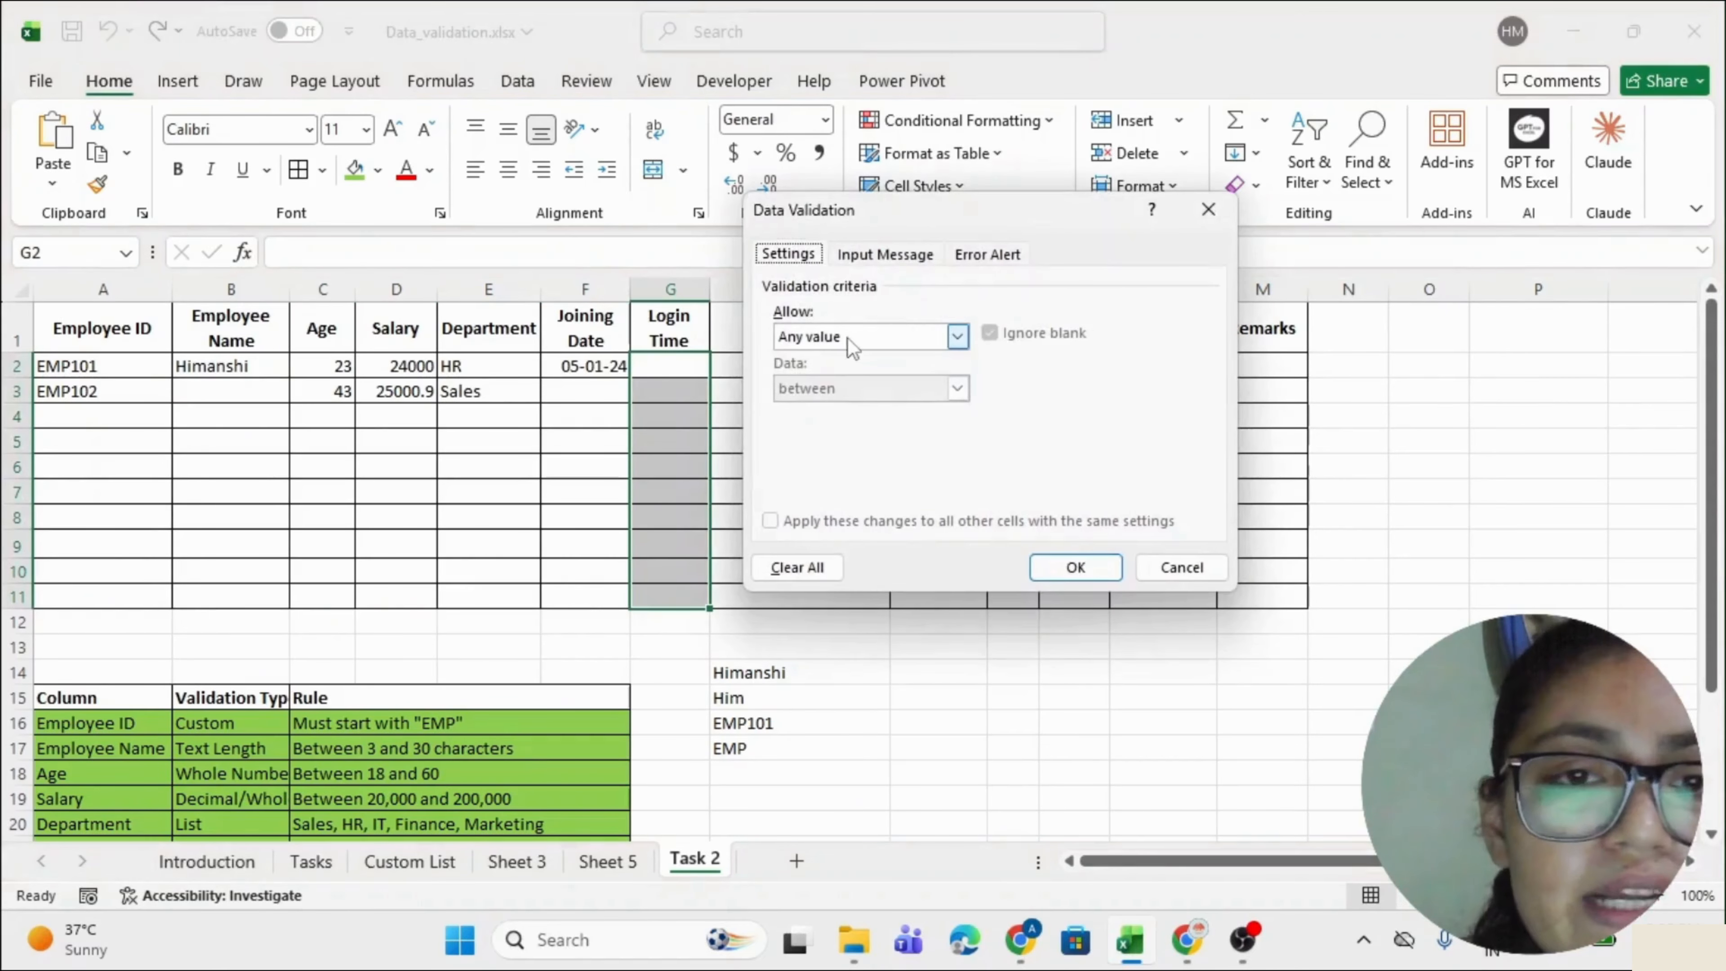
pyautogui.click(807, 440)
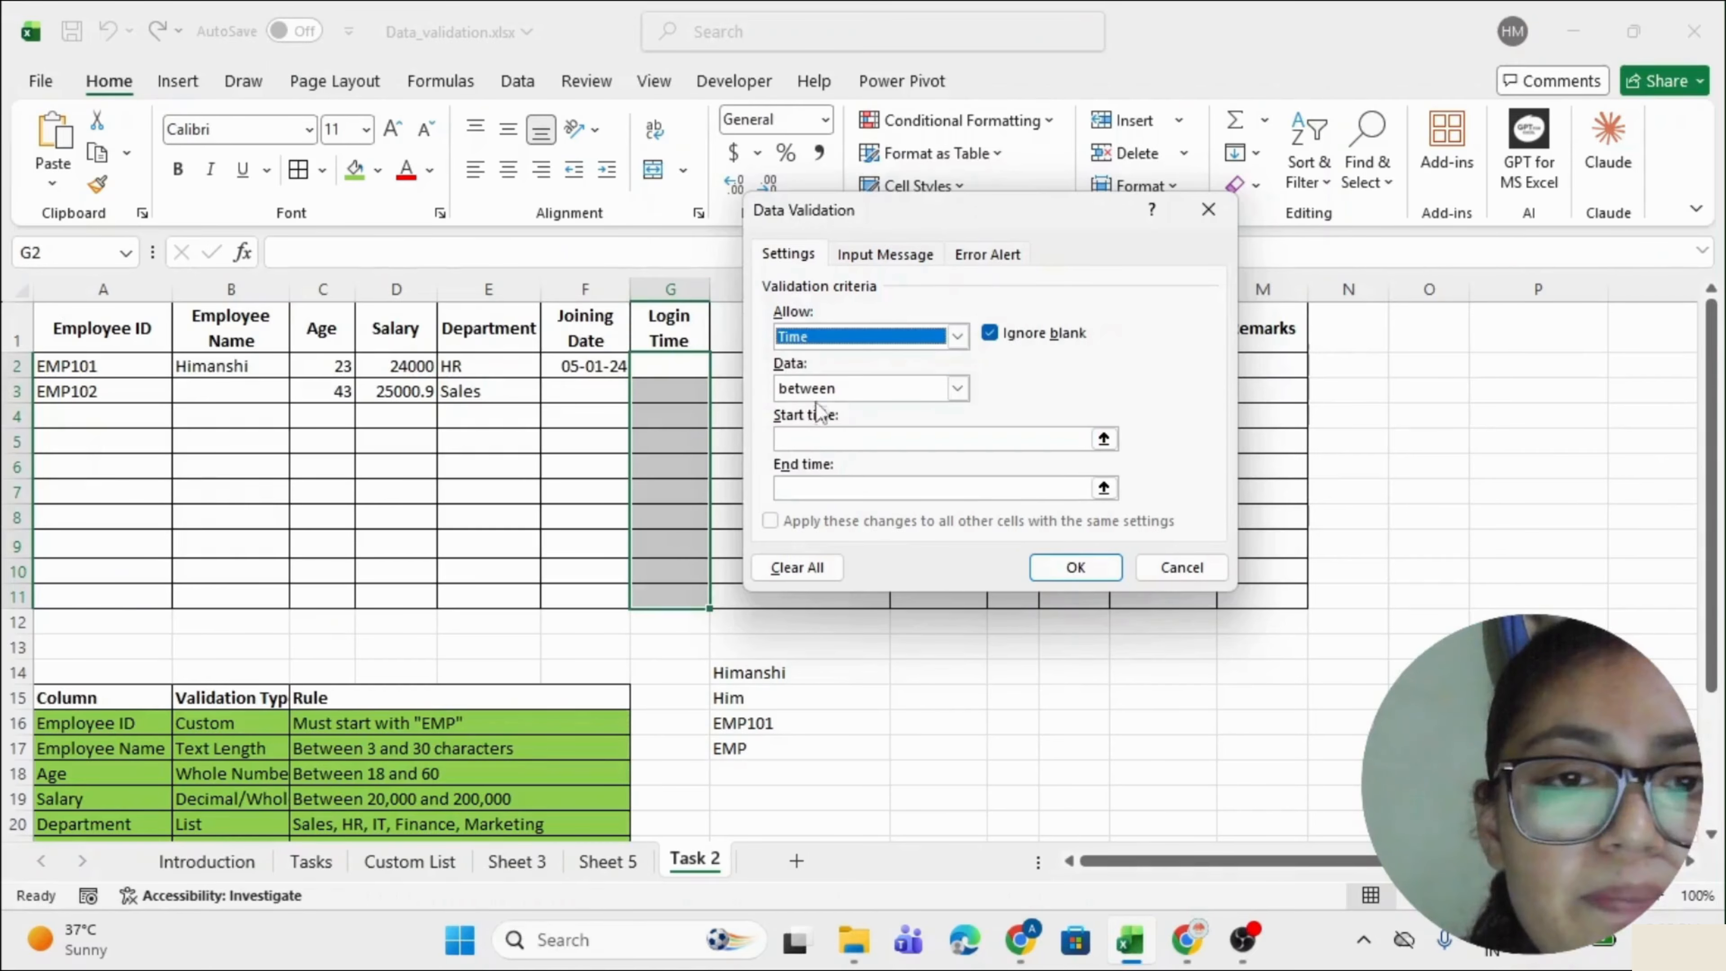
pyautogui.click(814, 388)
pyautogui.click(814, 388)
pyautogui.click(822, 438)
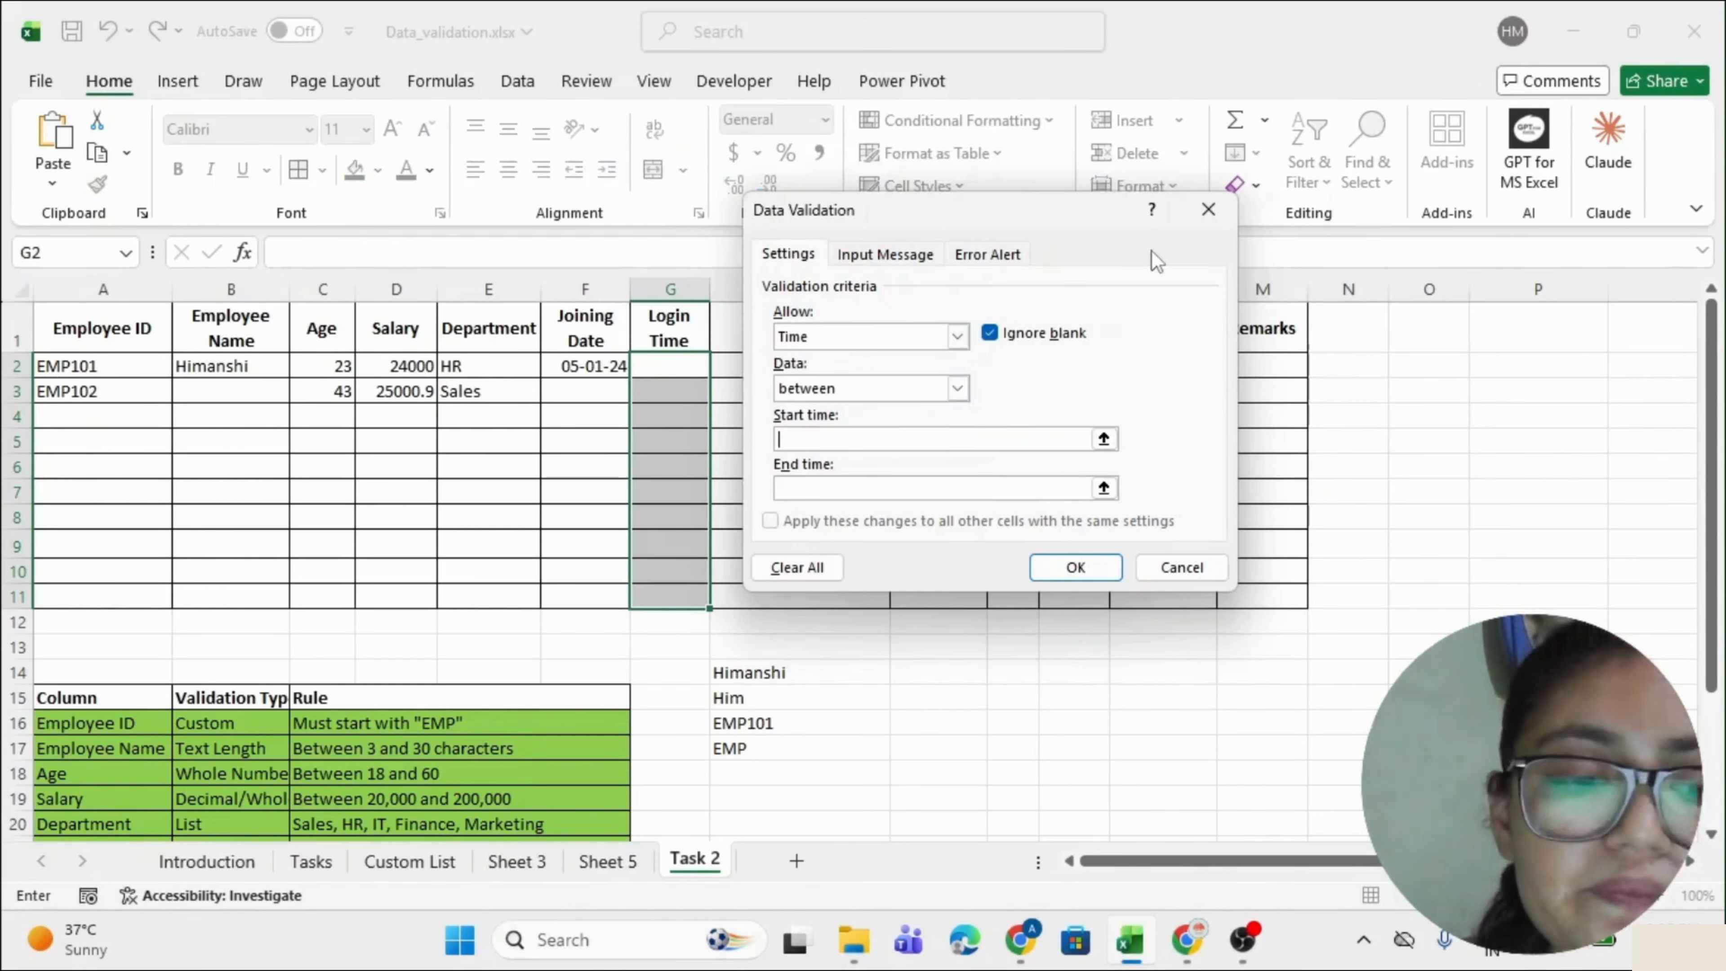
pyautogui.write('9:00')
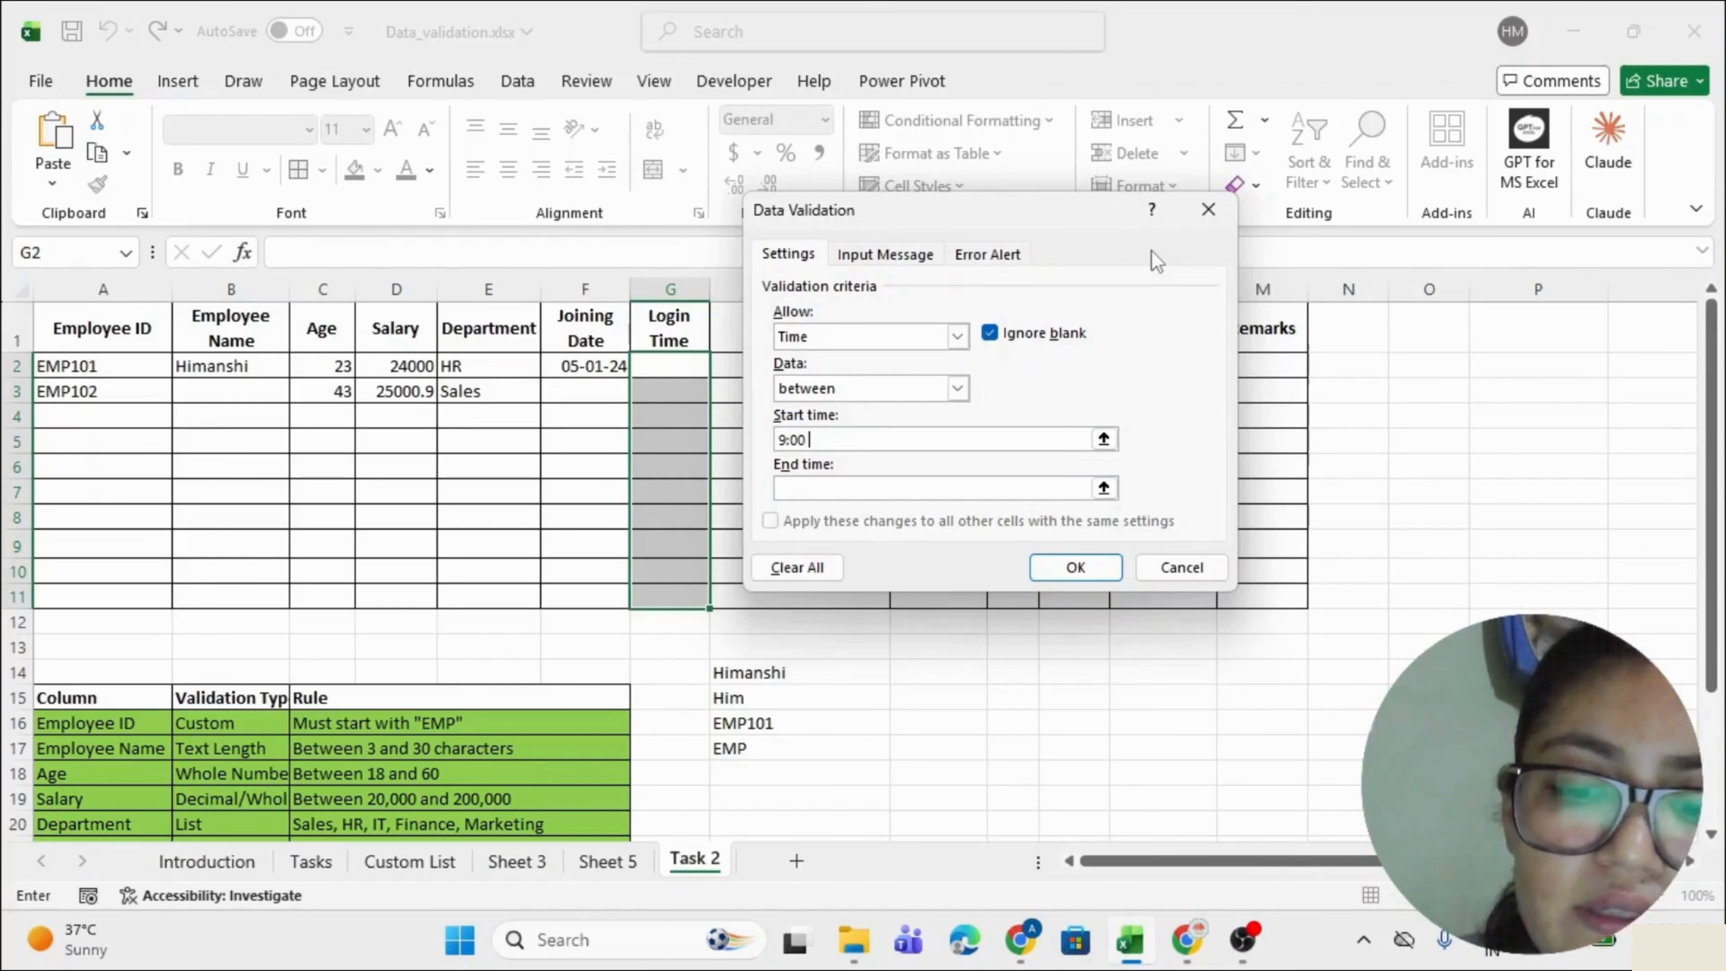
pyautogui.write(' AM')
pyautogui.press('Tab')
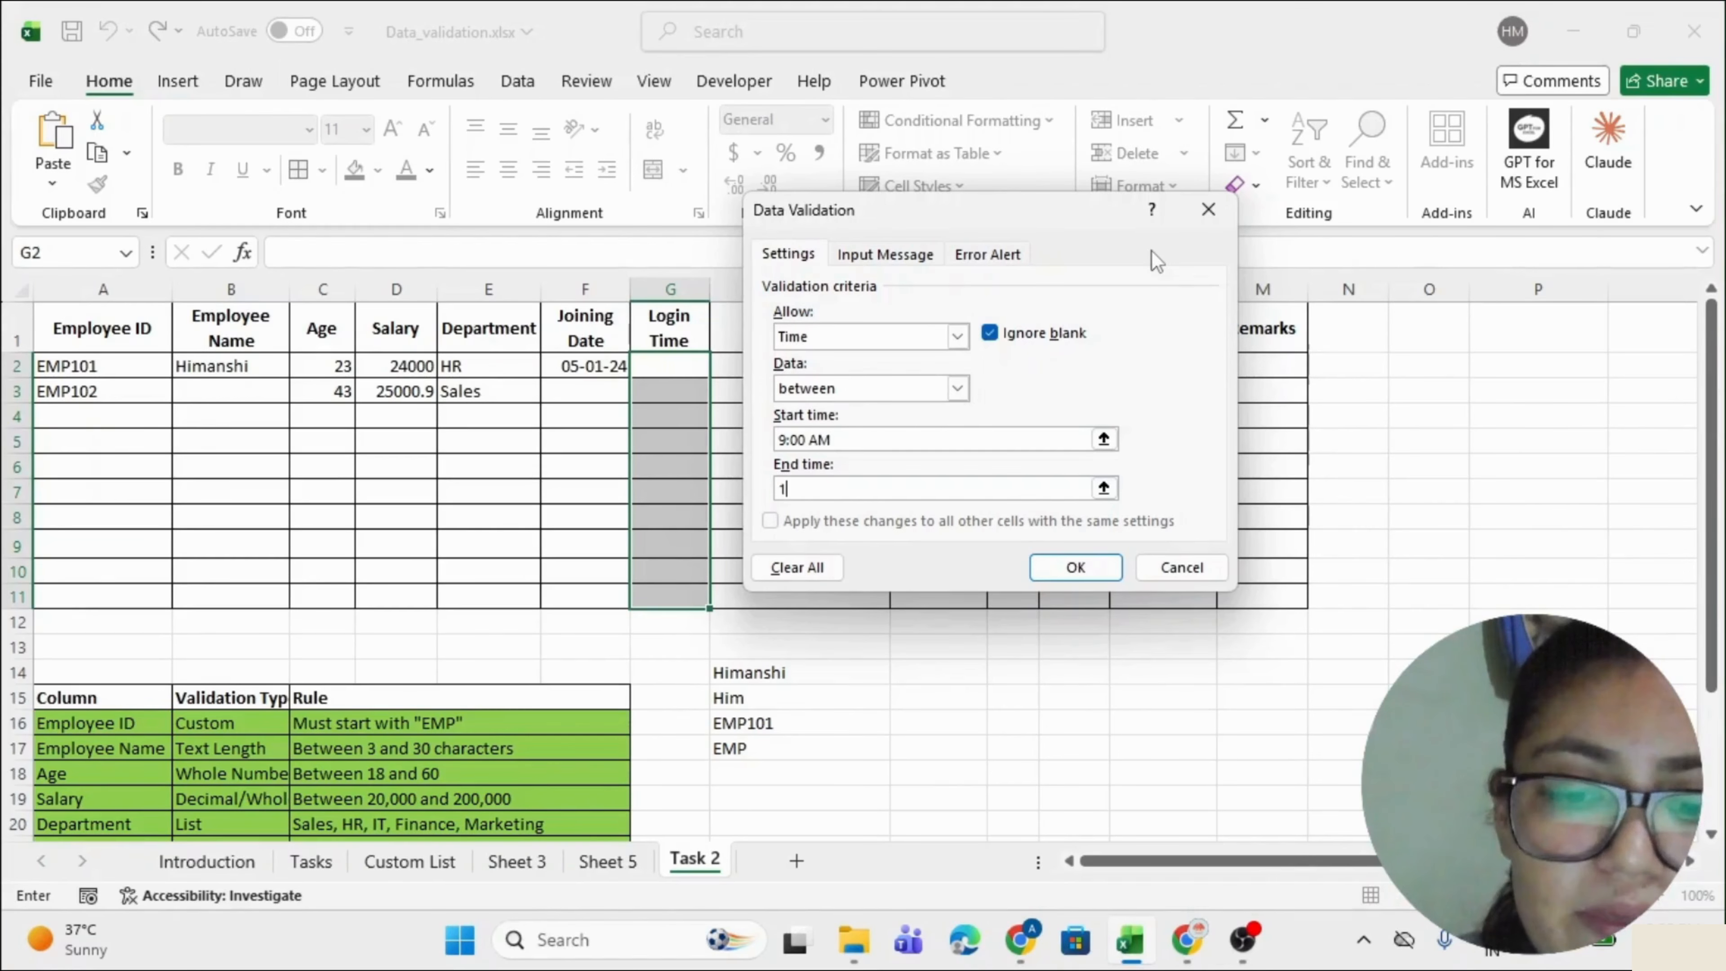
pyautogui.press('BackSpace')
pyautogui.write('6:00 PM')
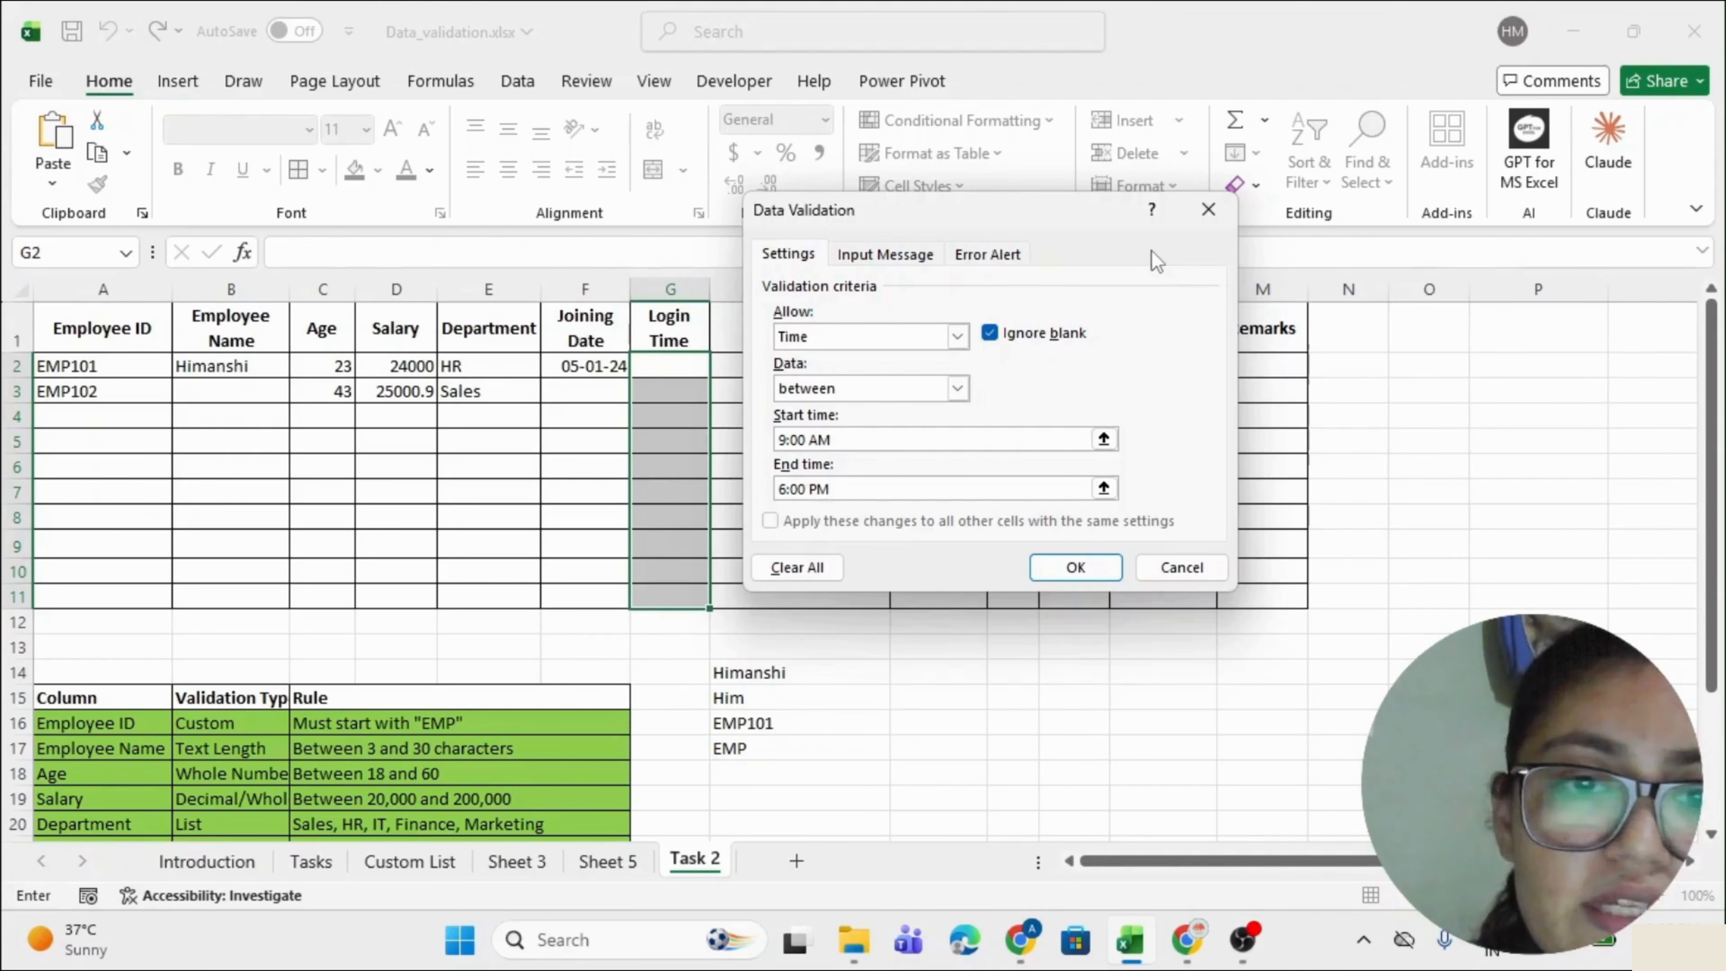
pyautogui.click(1074, 566)
# Test the rule: 10:00 AM is accepted in G2, while 10:00 PM is rejected.
pyautogui.click(672, 360)
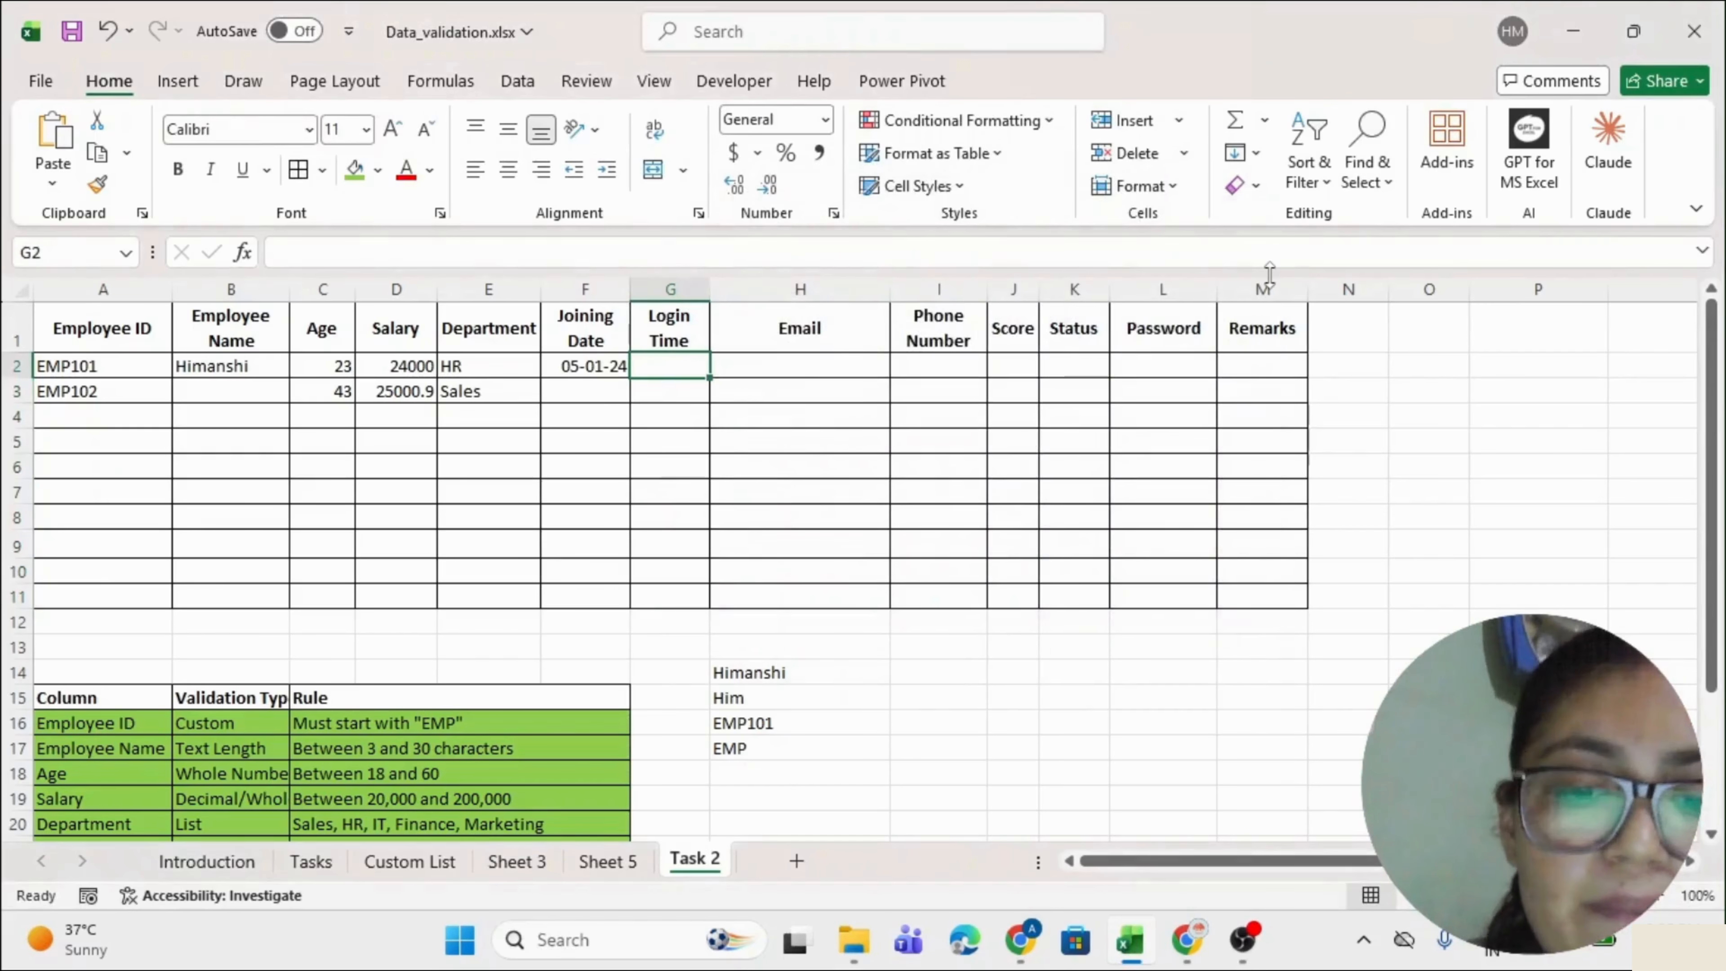
pyautogui.write('10:00 AM')
pyautogui.press('Return')
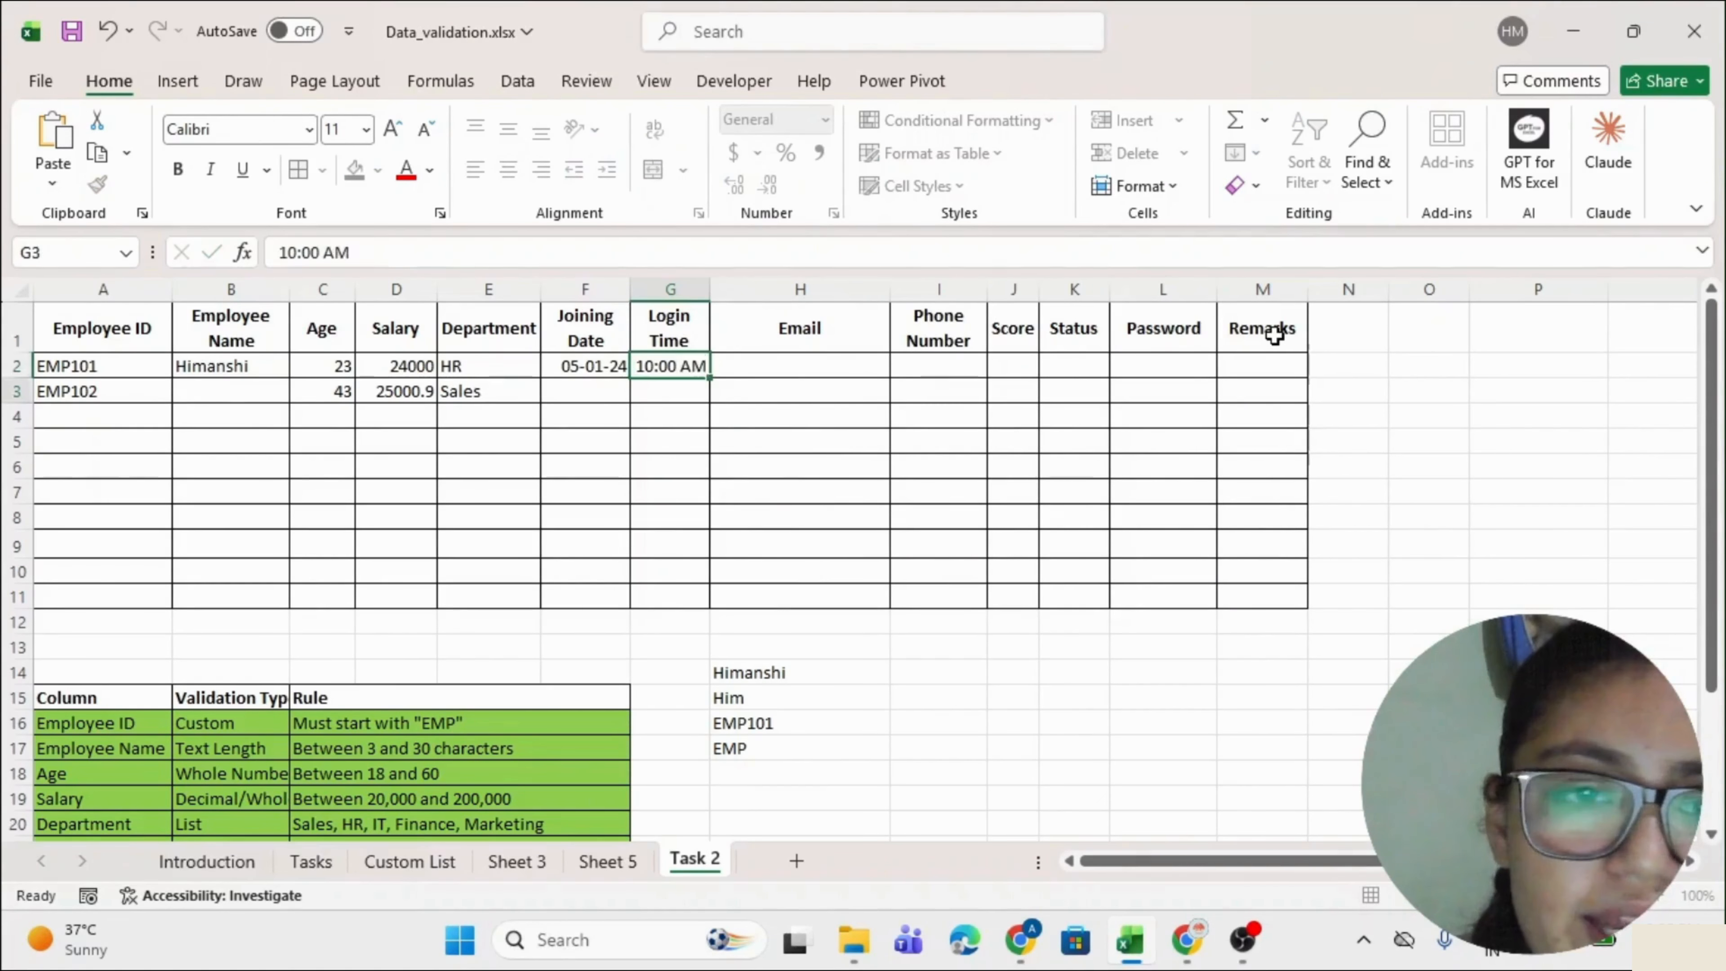
pyautogui.write('10:0')
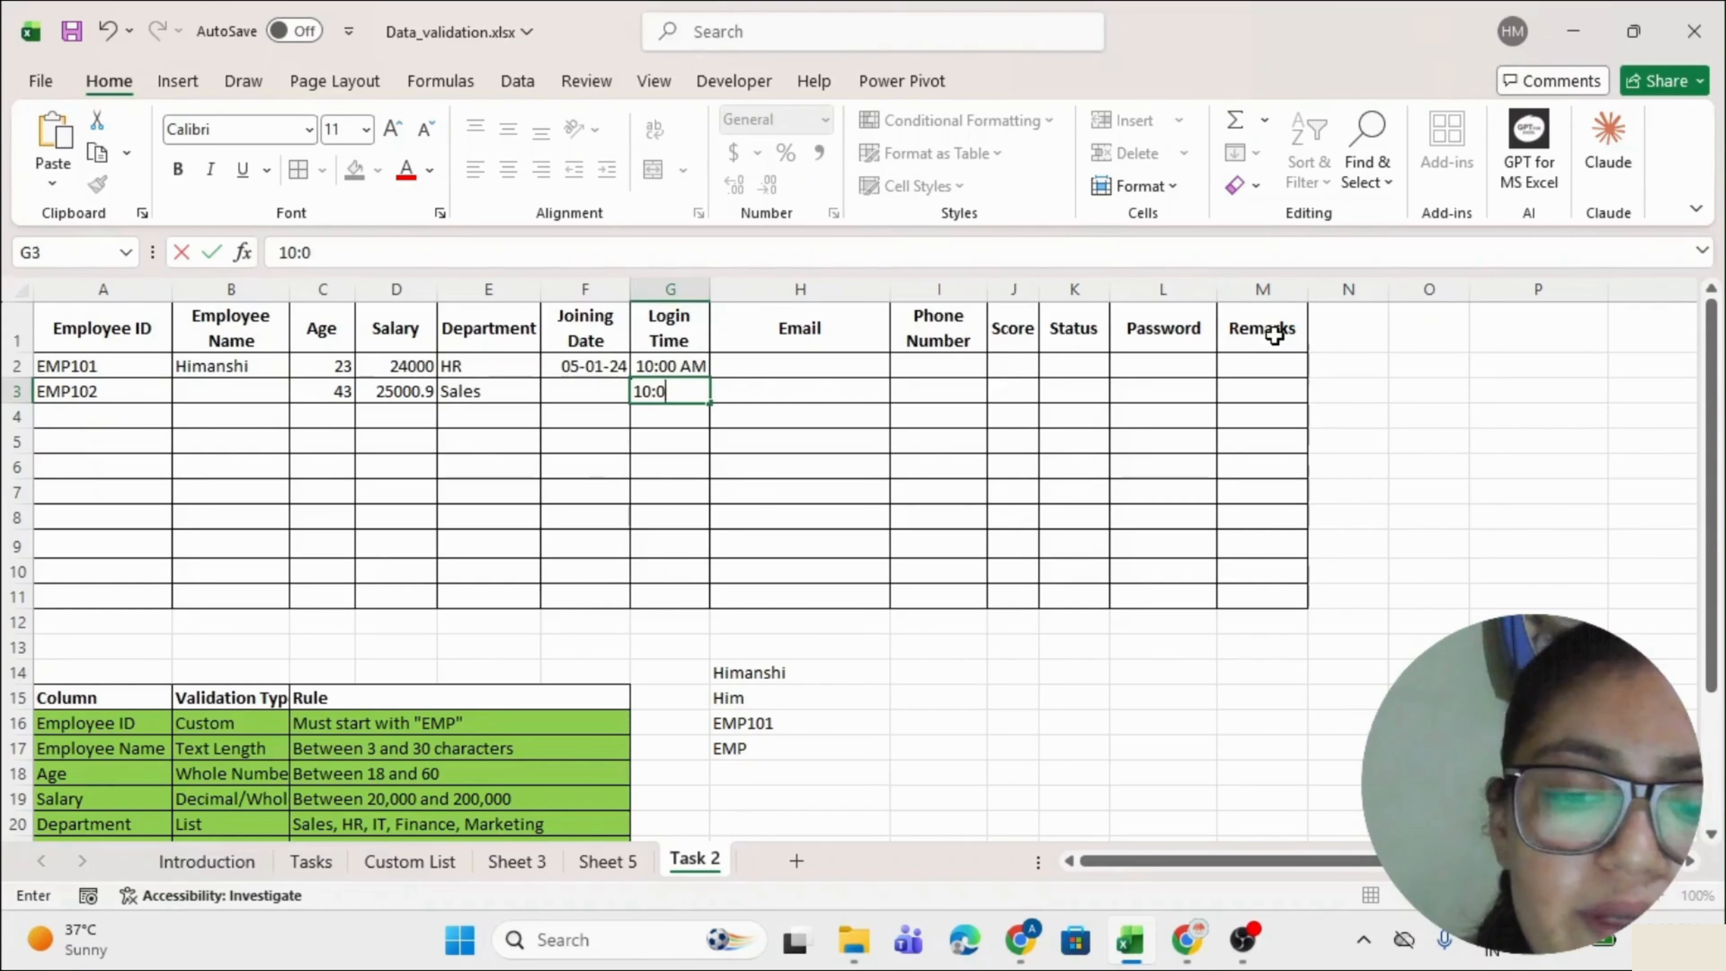
pyautogui.write('0 PM')
pyautogui.press('Return')
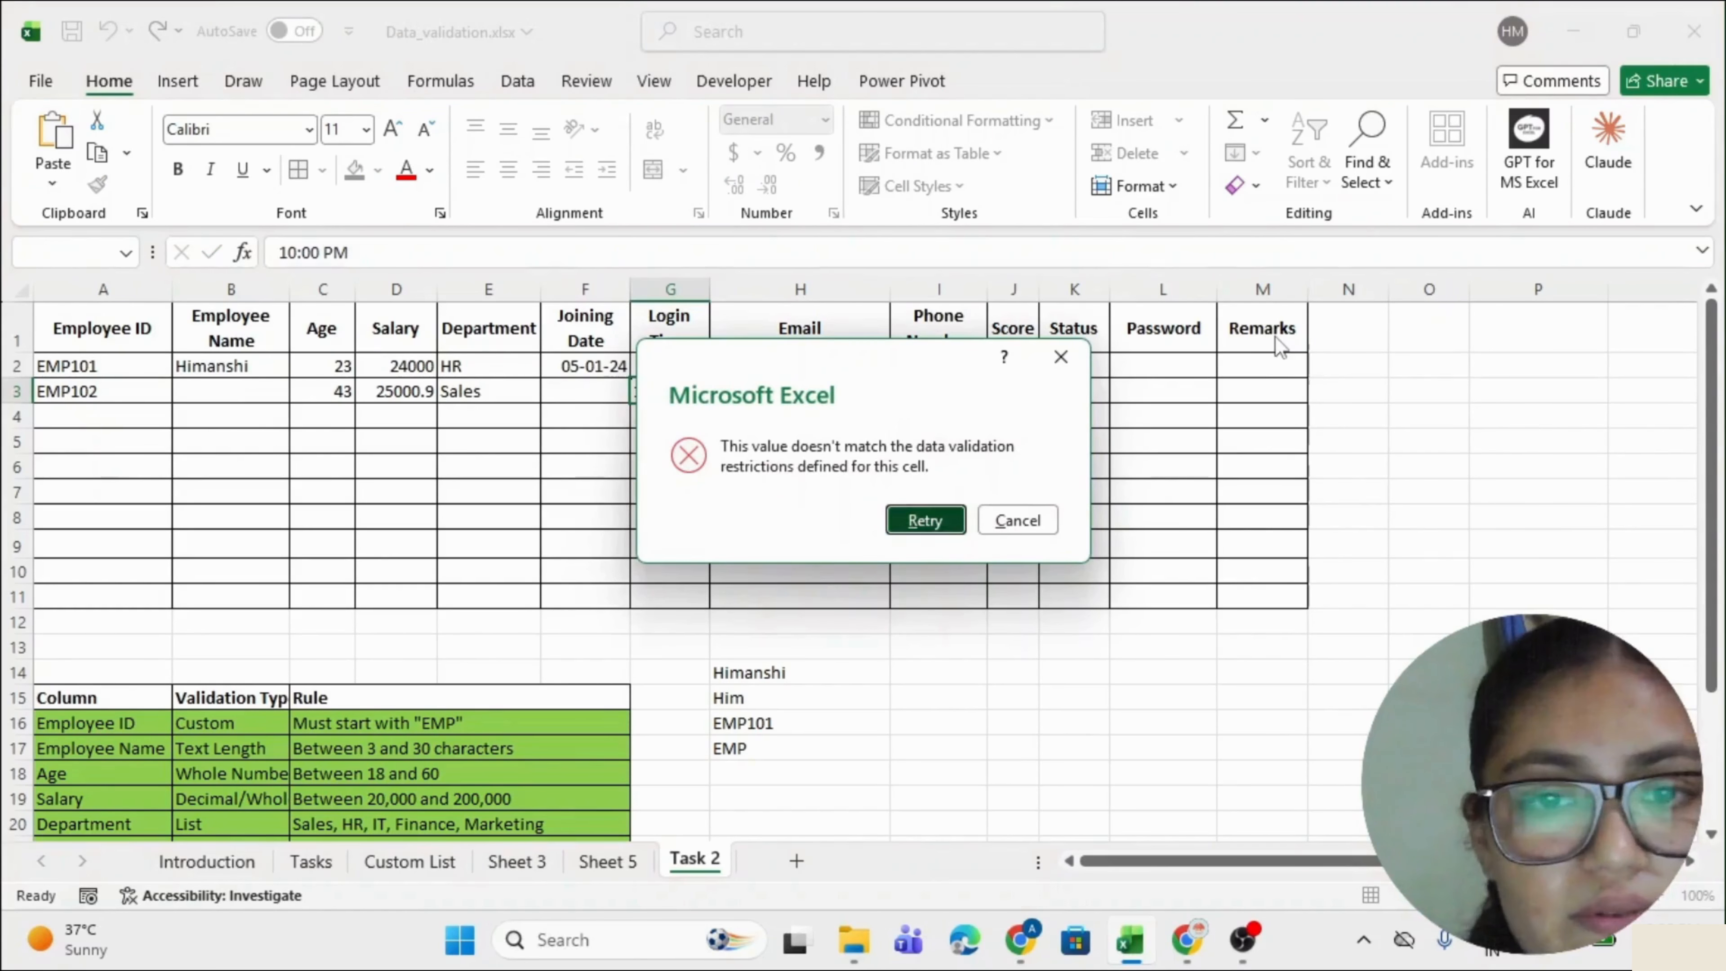
pyautogui.press('Return')
pyautogui.press('Escape')
pyautogui.press('Up')
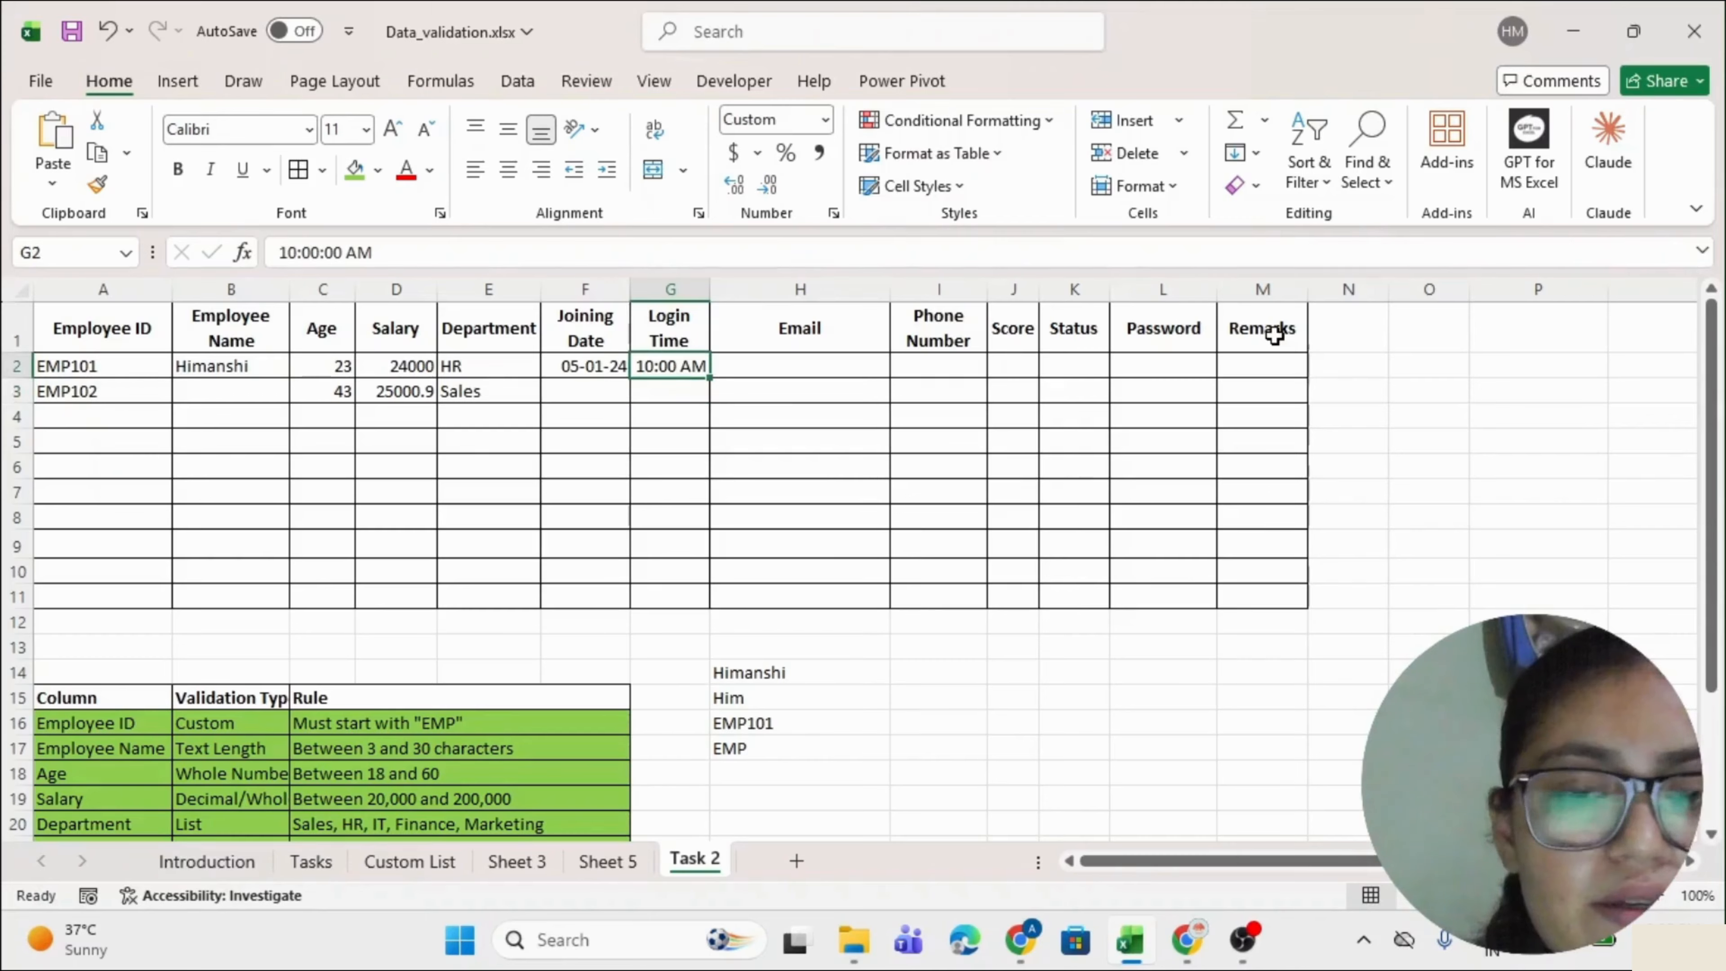
pyautogui.press('Right')
# Fill the Login Time rule row green.
pyautogui.scroll(-2, 1271, 335)
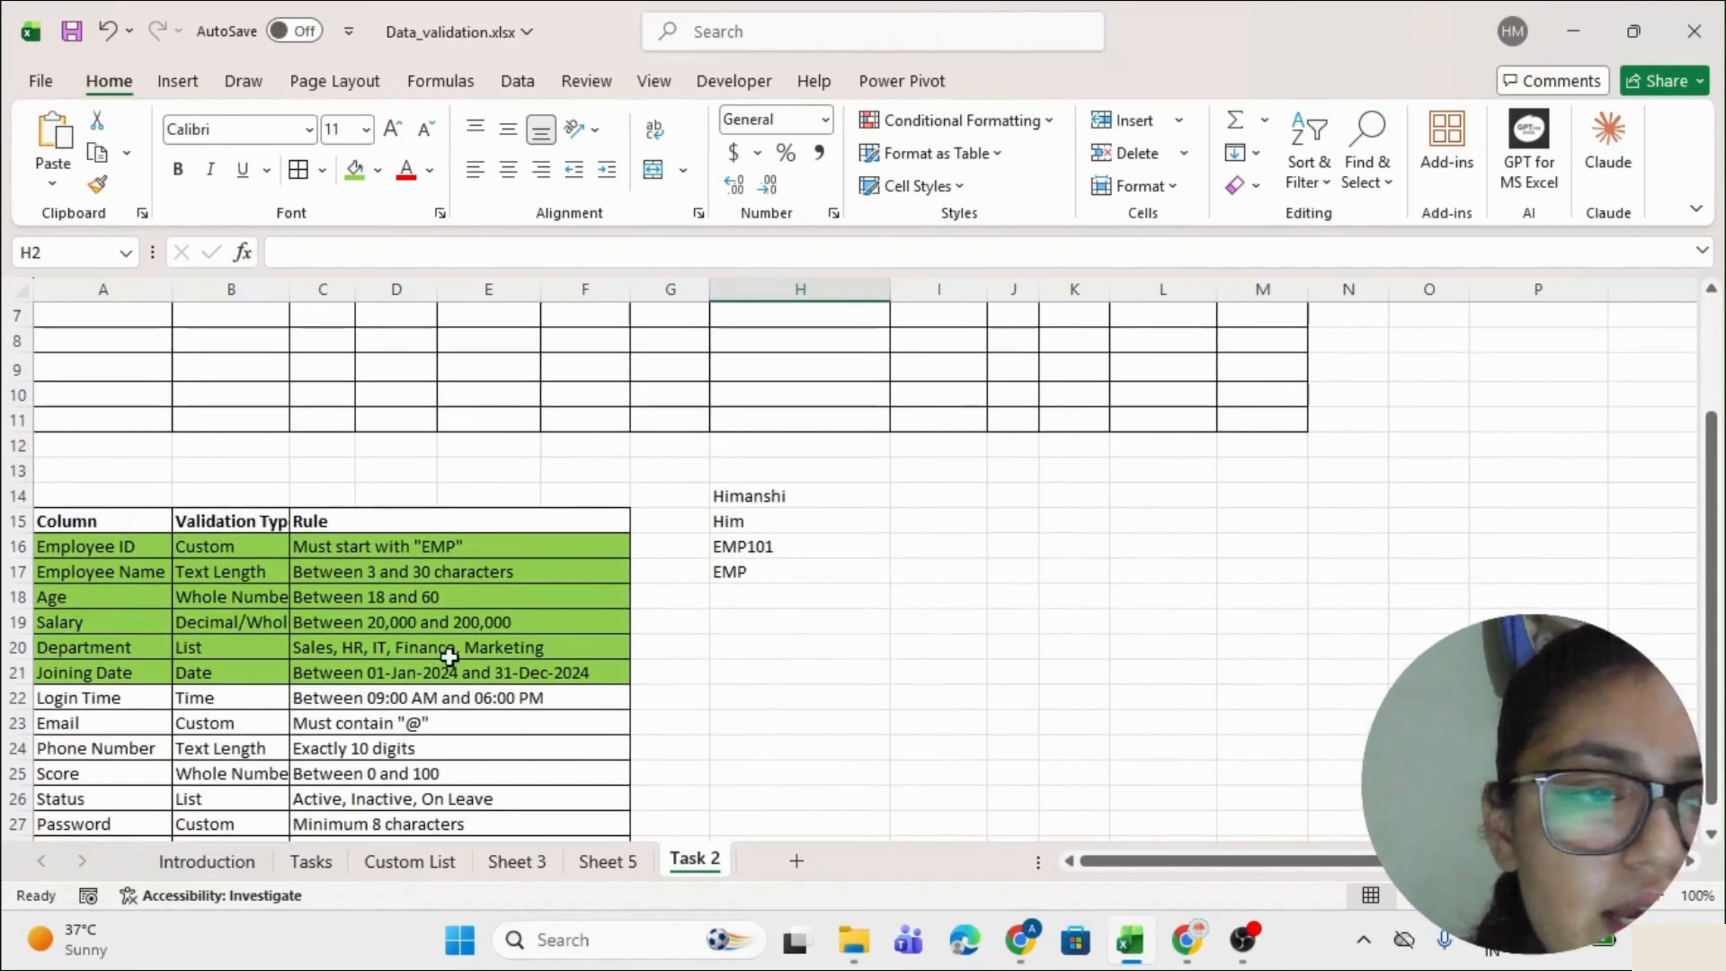
pyautogui.moveTo(167, 698); pyautogui.dragTo(330, 704)
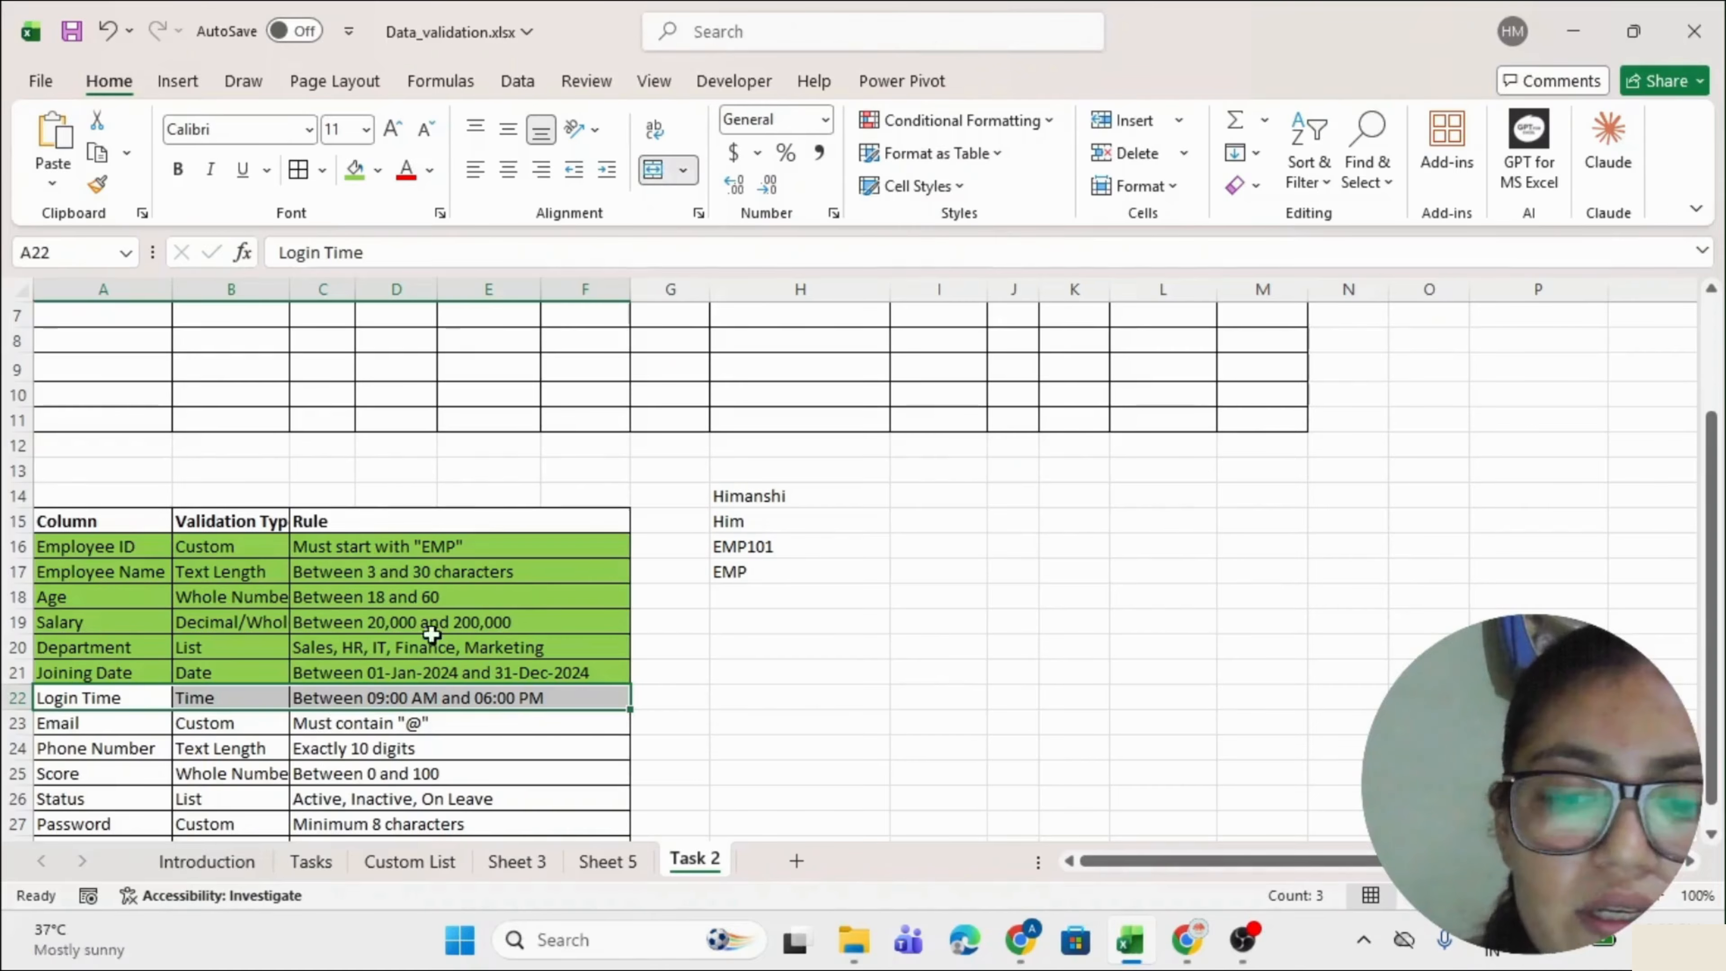
pyautogui.click(353, 170)
pyautogui.moveTo(74, 723); pyautogui.dragTo(387, 720)
# Review the Email rule and clear the scratch entries in H14:H17.
pyautogui.click(417, 725)
pyautogui.scroll(2, 655, 609)
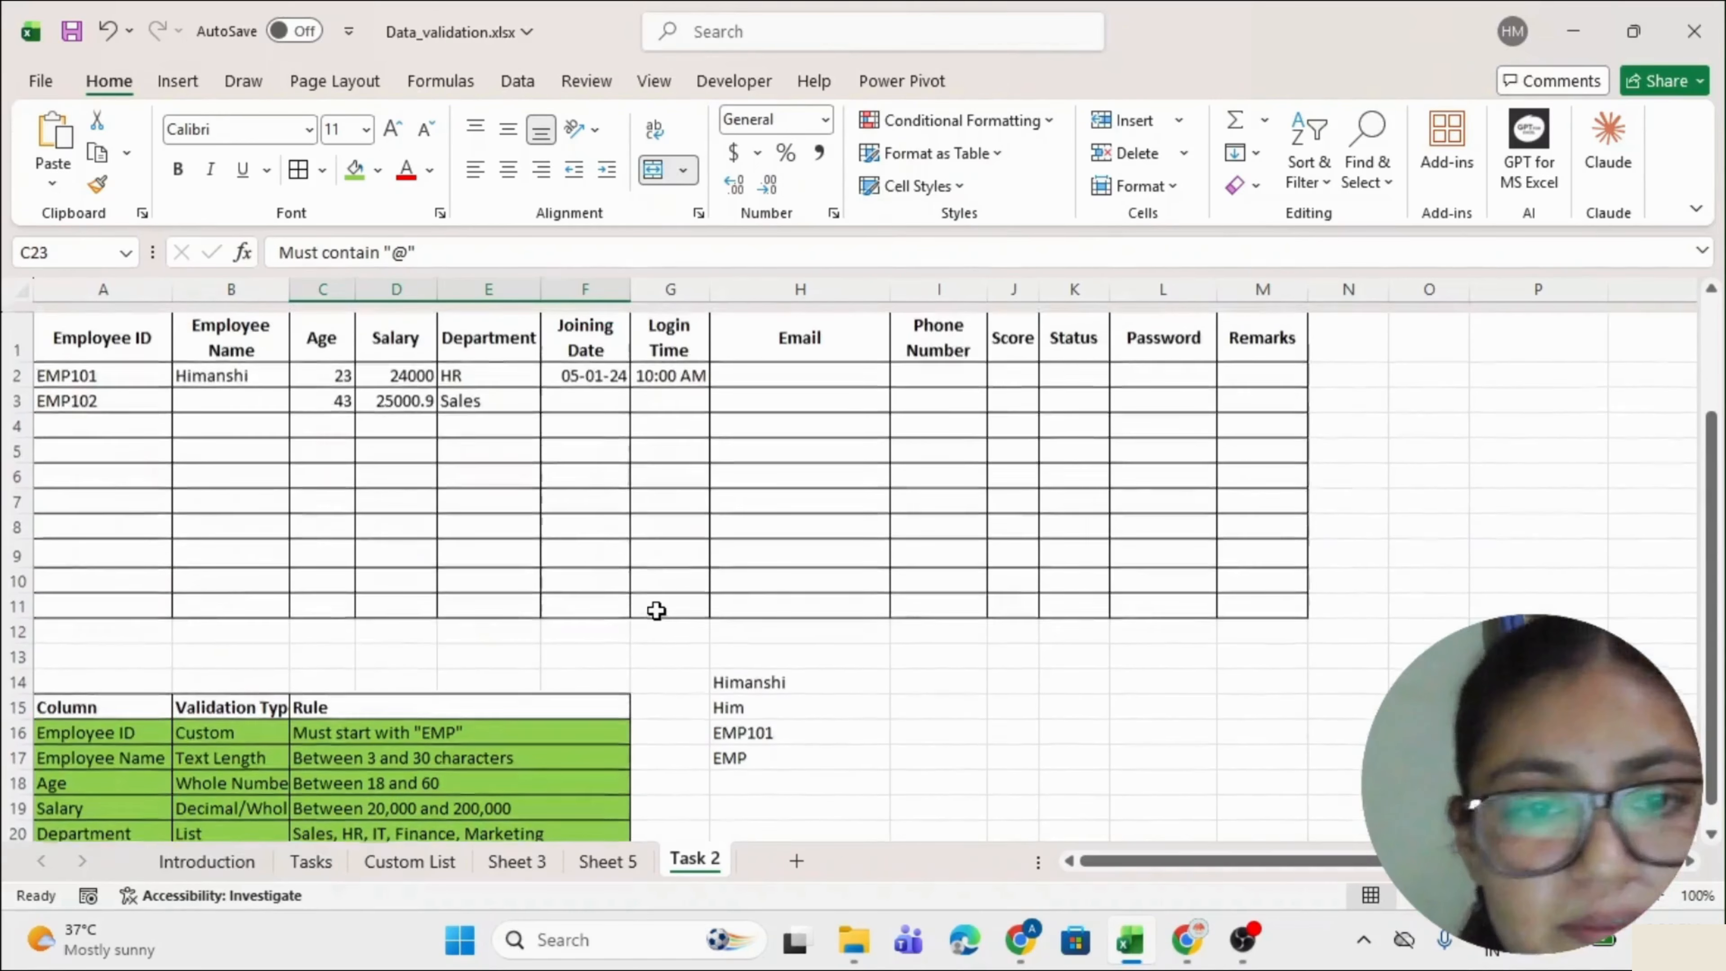
pyautogui.click(811, 359)
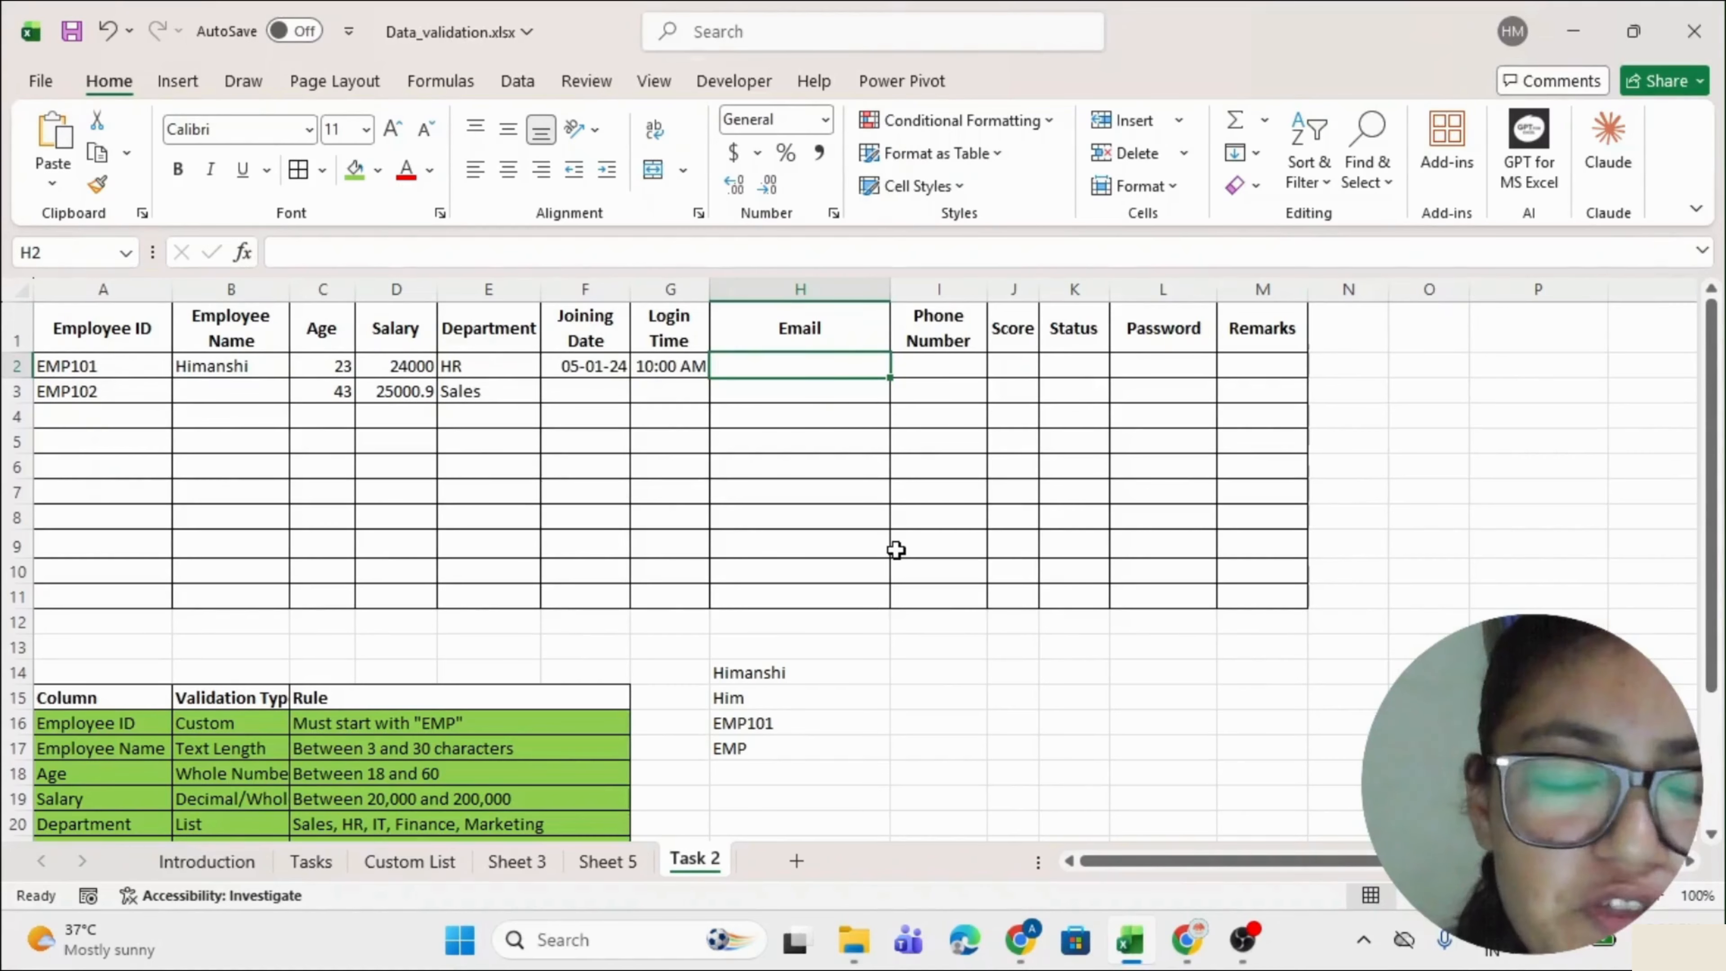
pyautogui.moveTo(786, 672); pyautogui.dragTo(786, 750)
pyautogui.press('Delete')
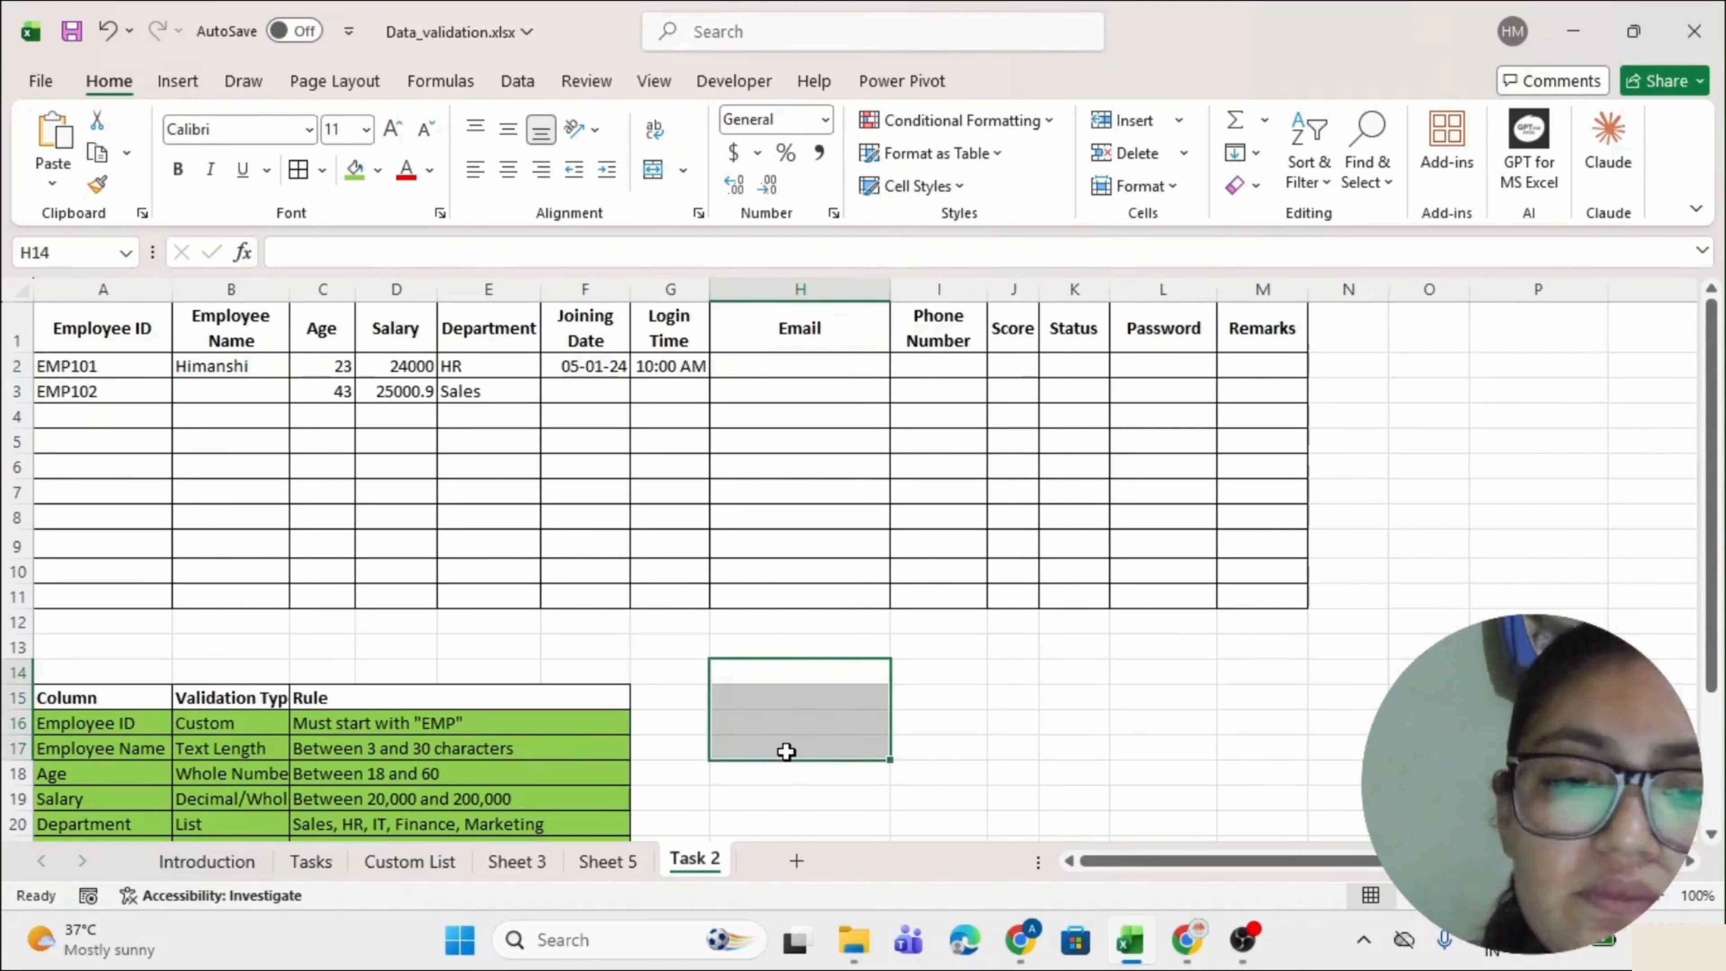
# Note FIND in H14 and ISNUMBER in H15.
pyautogui.click(794, 669)
pyautogui.write('FIND')
pyautogui.press('Return')
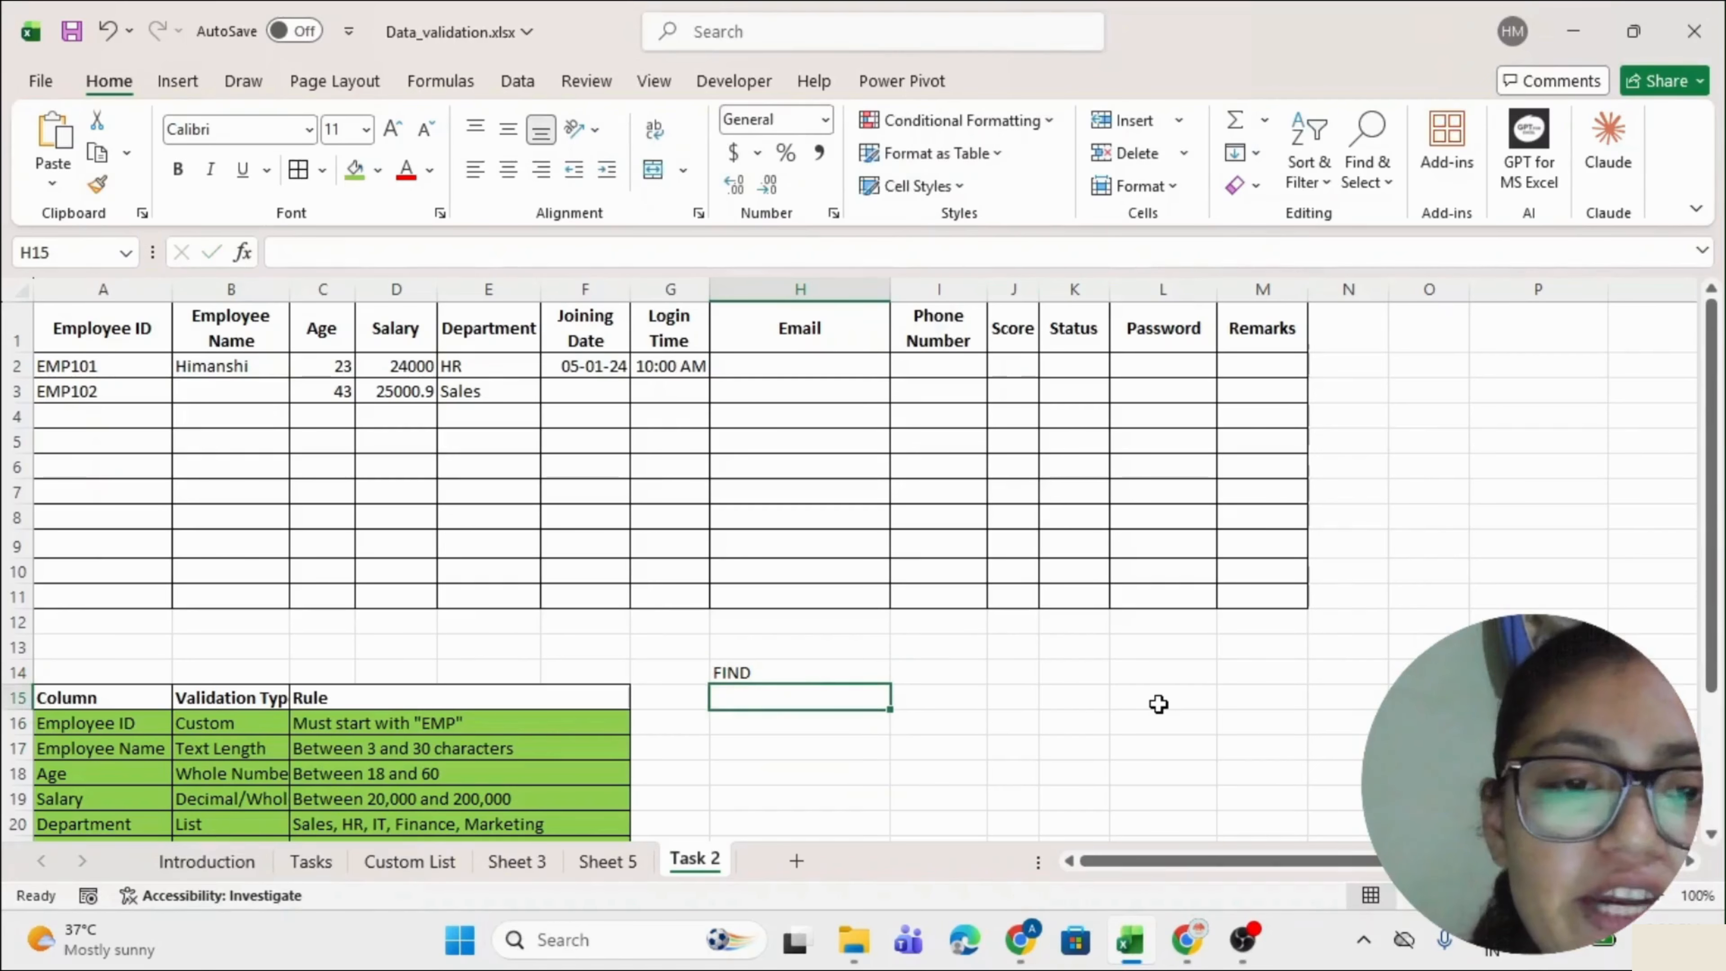
pyautogui.write('ISNUMBER')
pyautogui.press('Return')
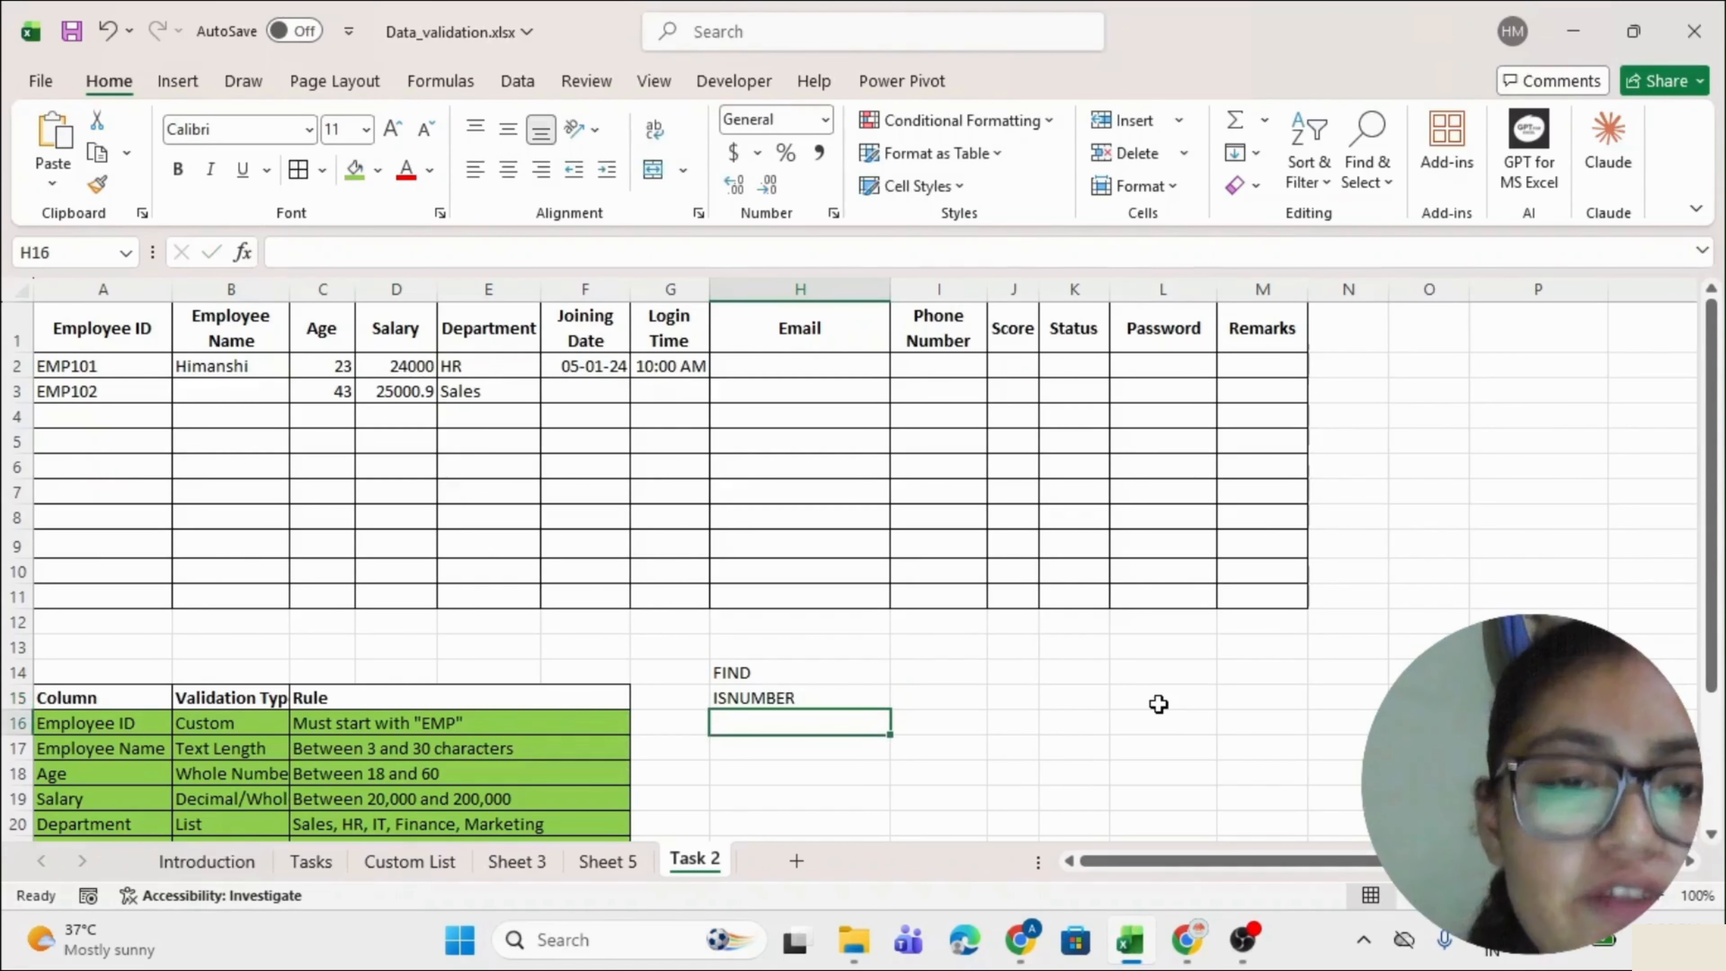
pyautogui.click(808, 670)
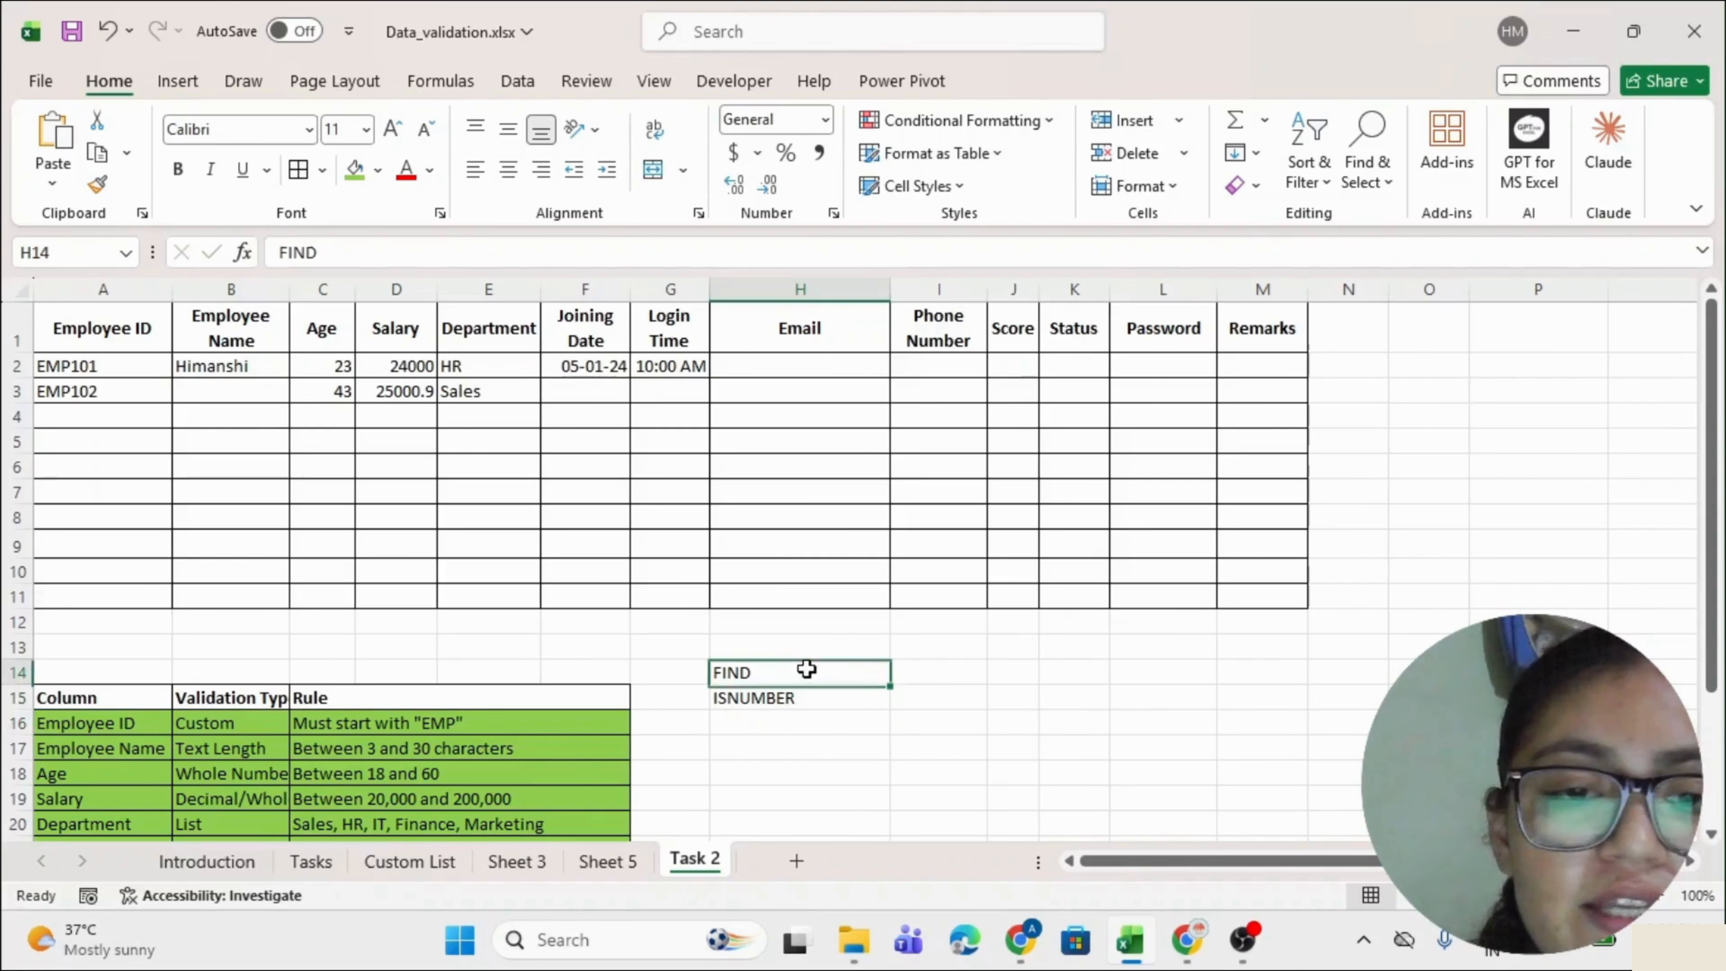
pyautogui.click(767, 745)
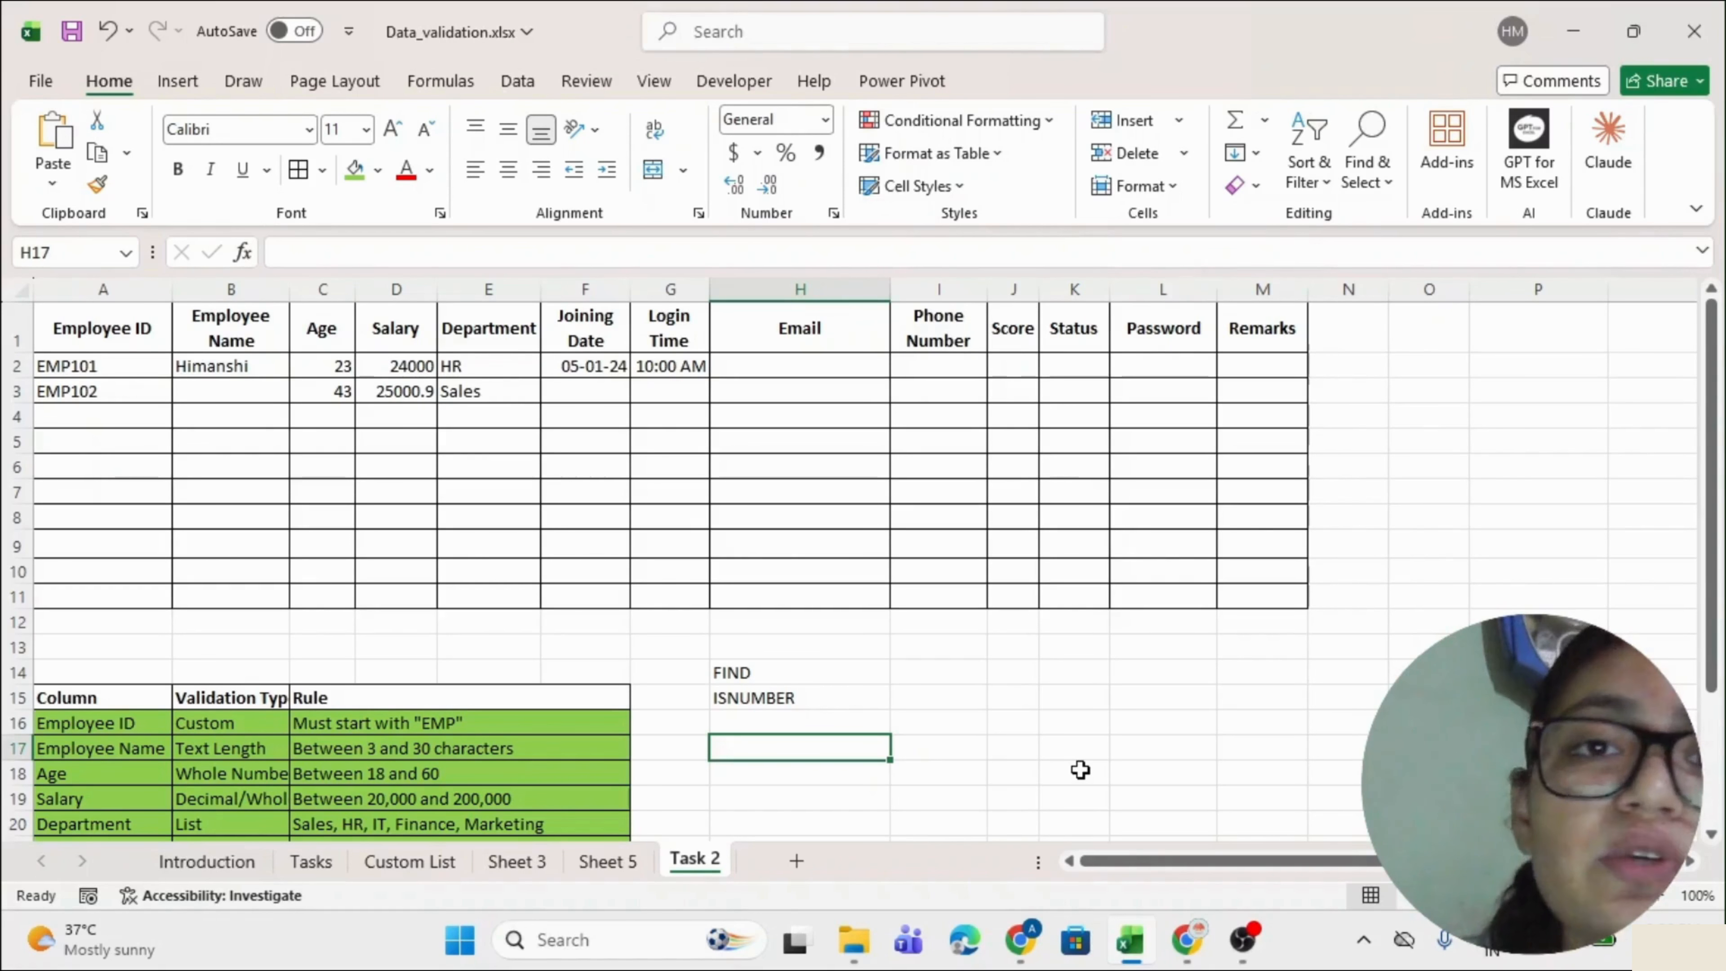
# Enter a FIND formula in H17 searching a sample e-mail address for "@", returning 9.
pyautogui.write('=')
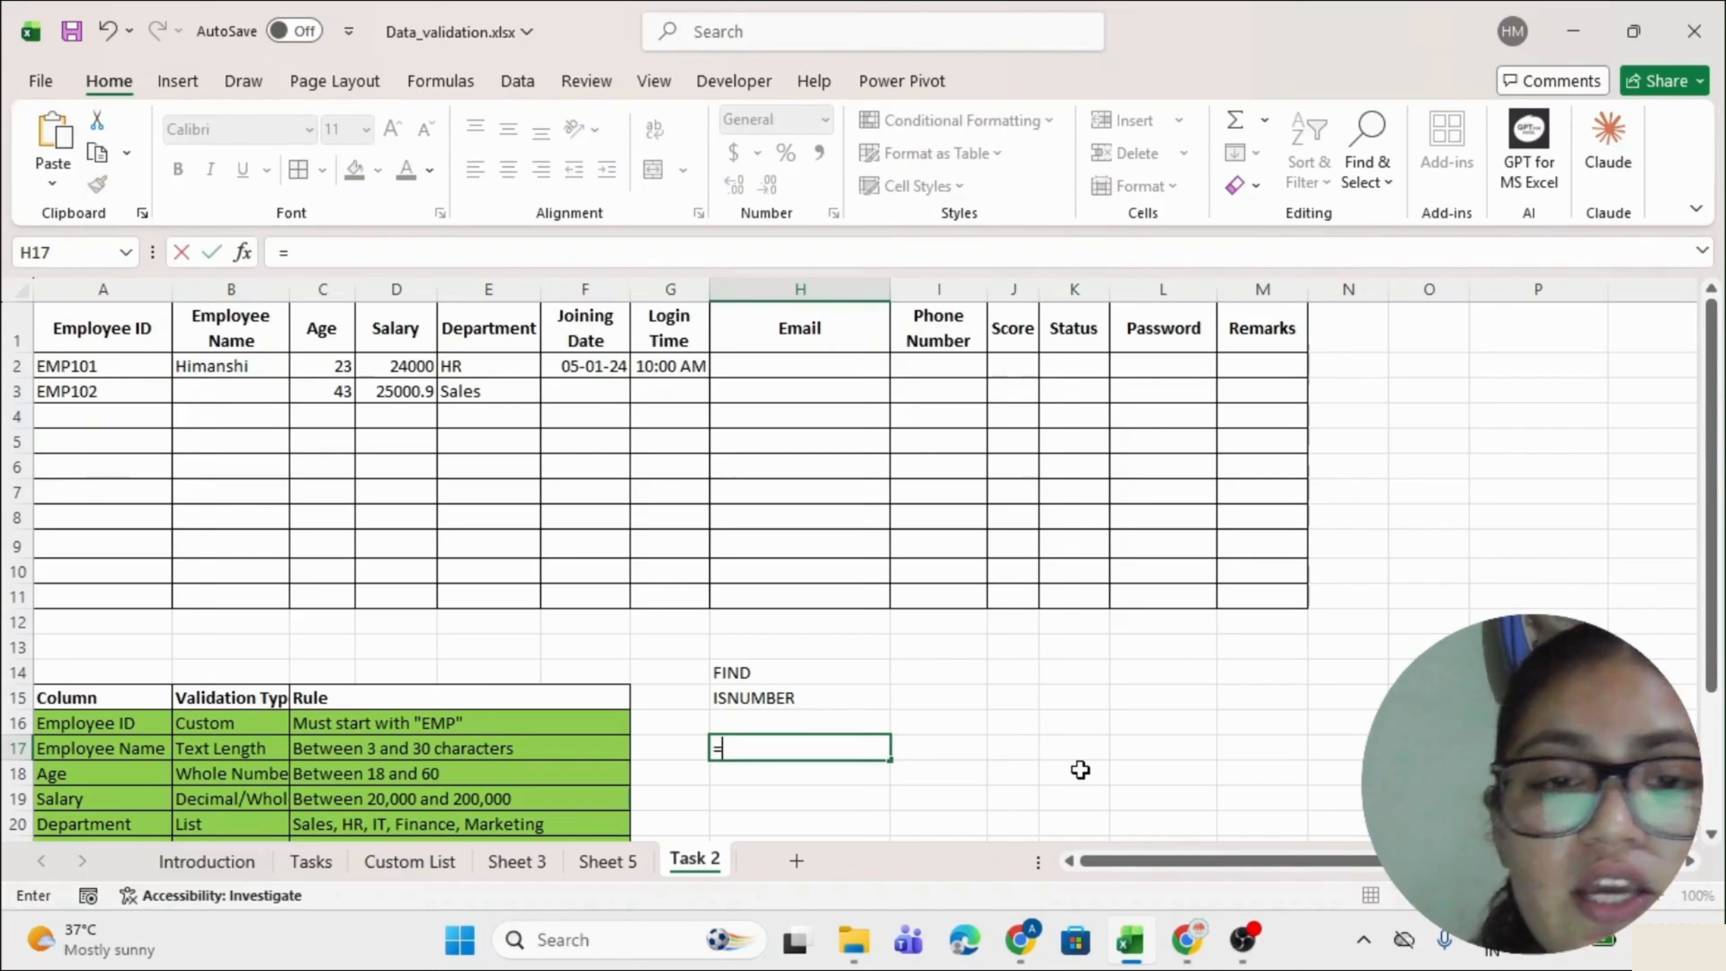
pyautogui.write('FIND(')
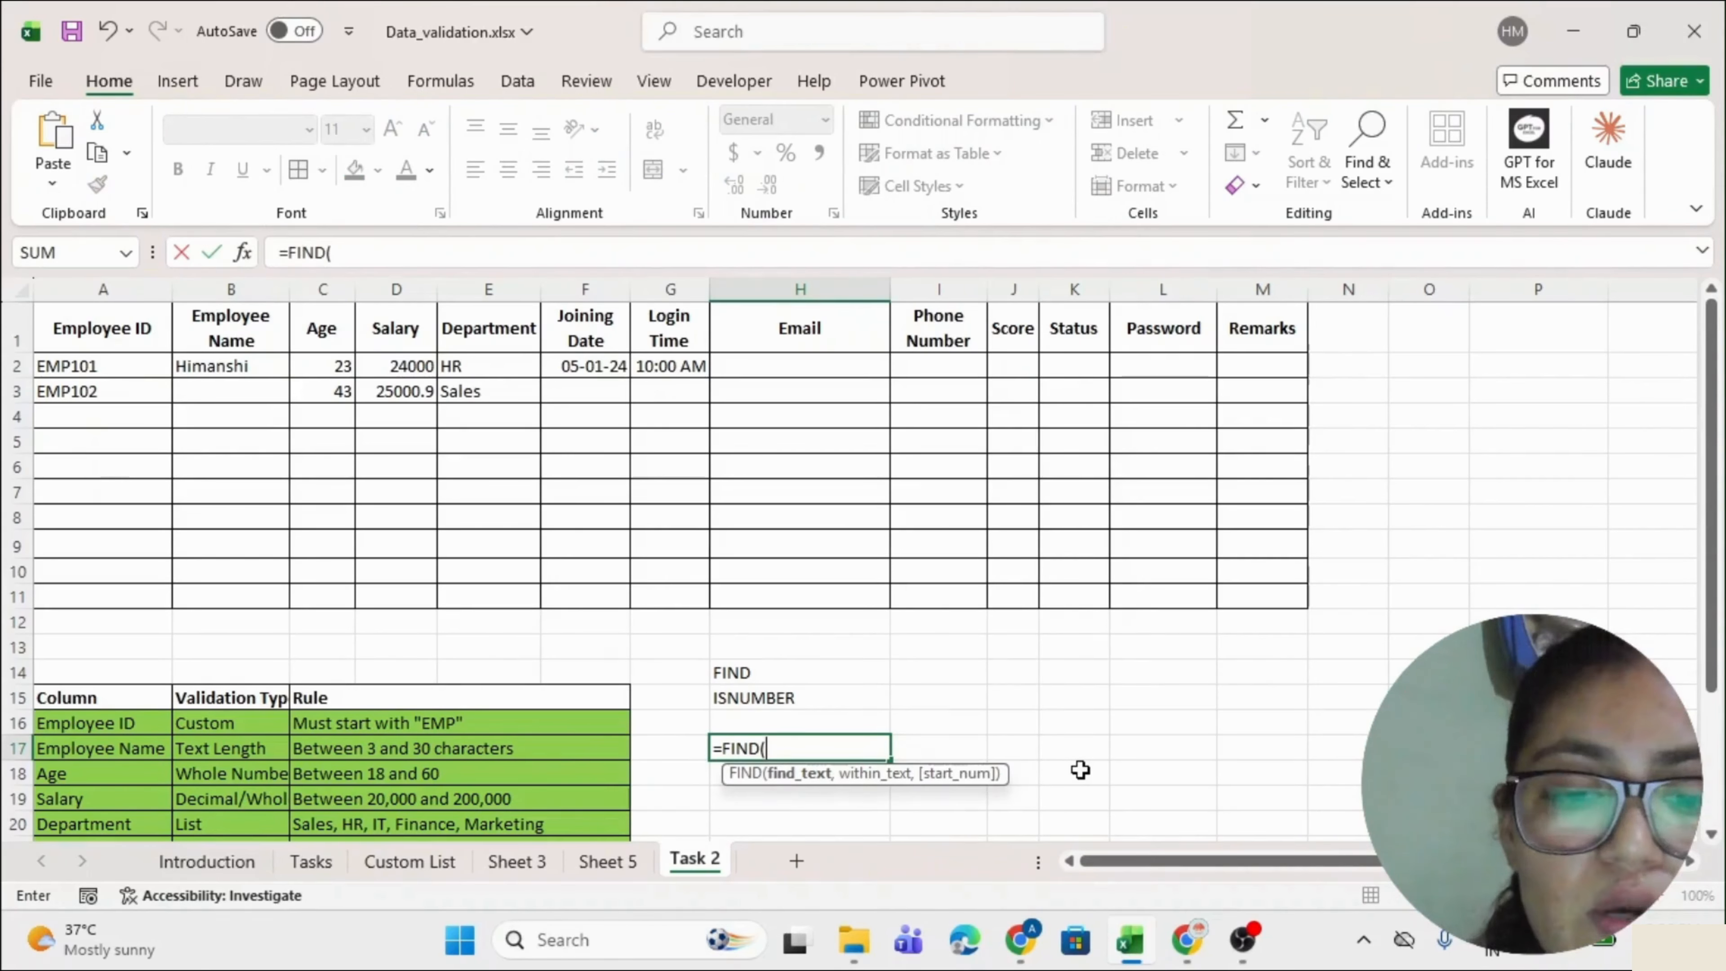
pyautogui.write('"')
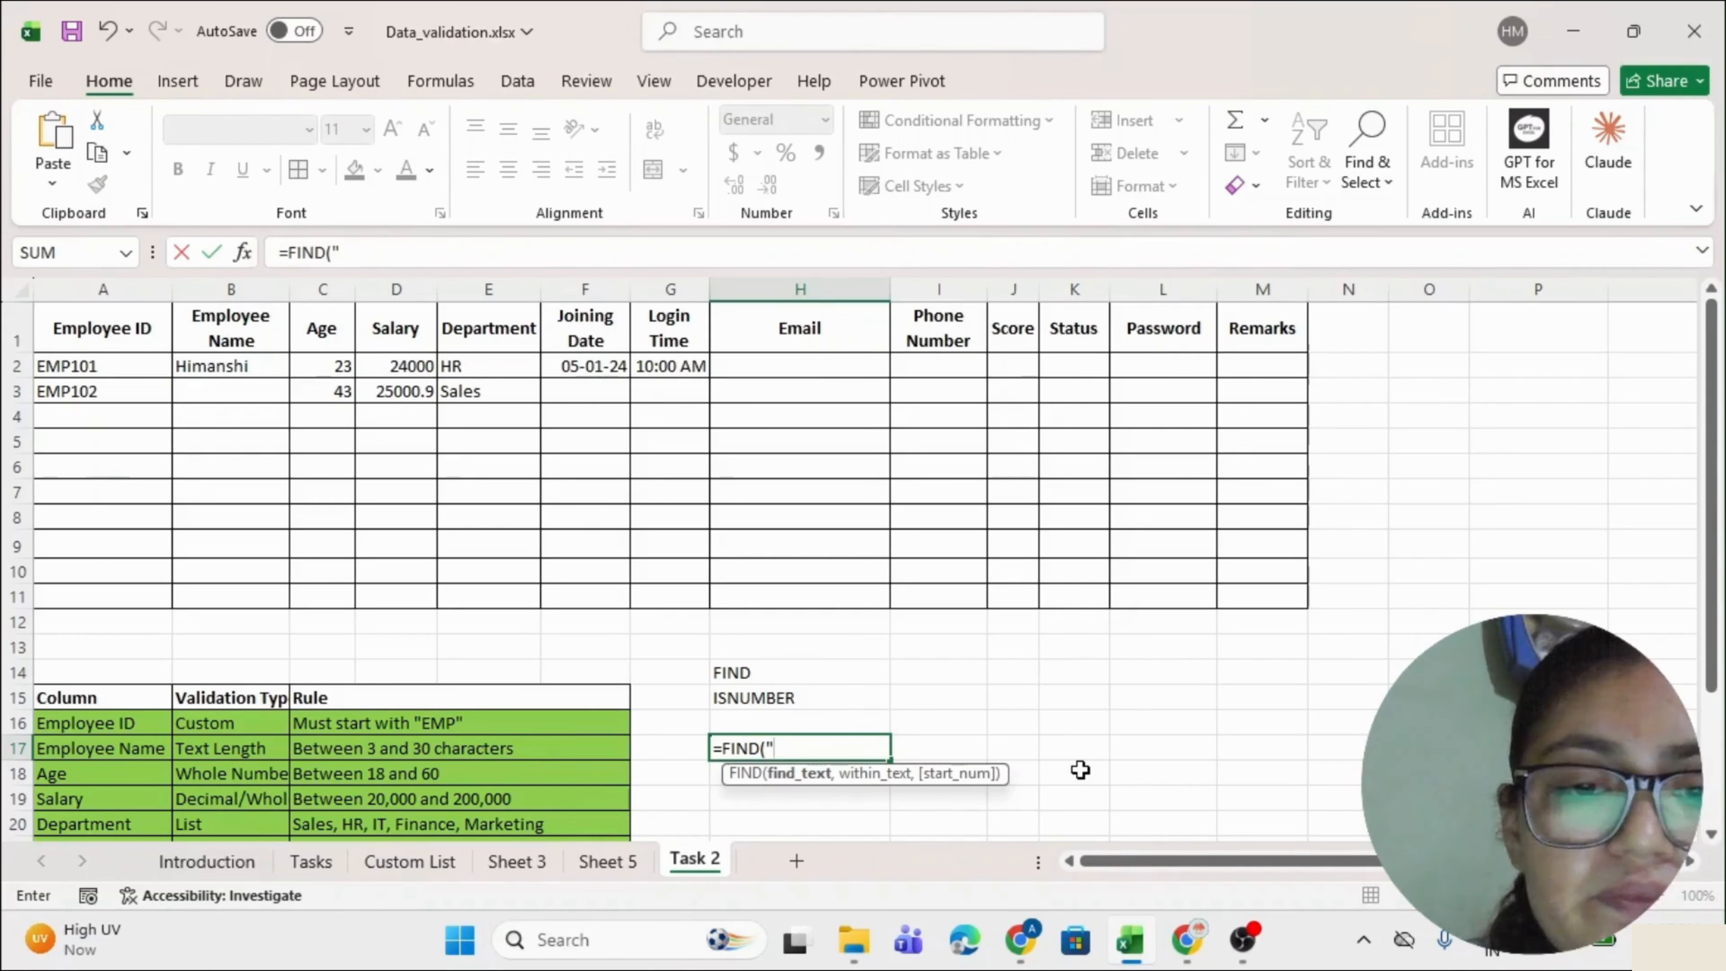
pyautogui.write('@')
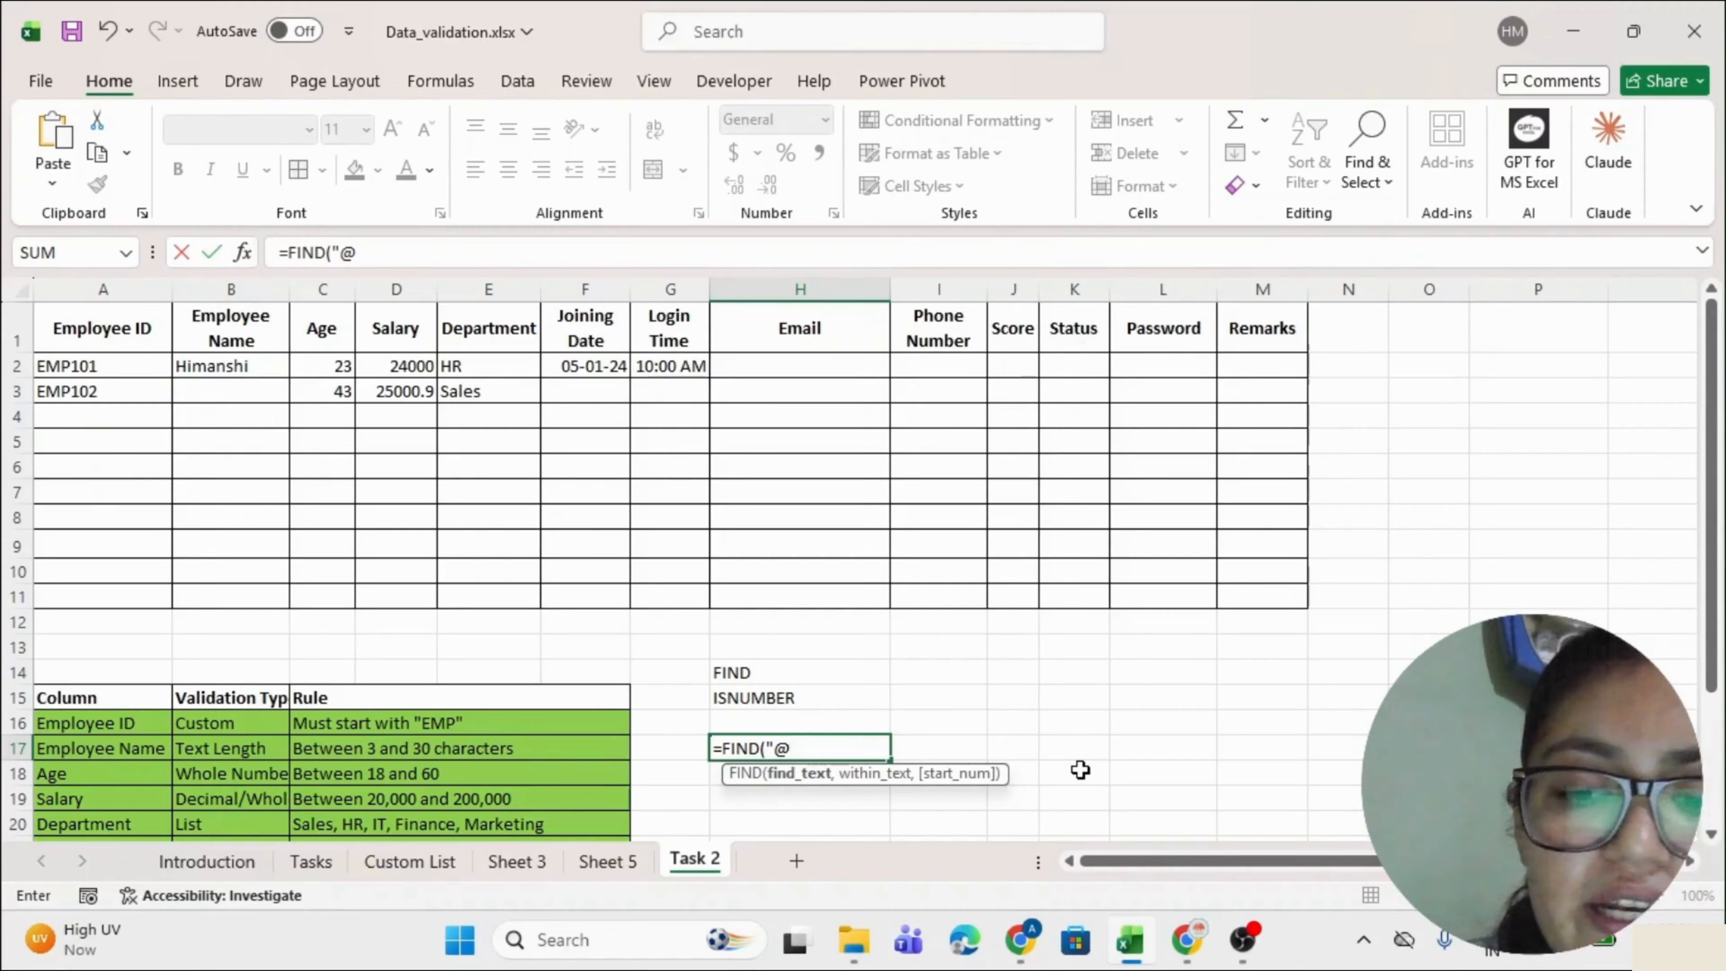
pyautogui.write('","HIMA')
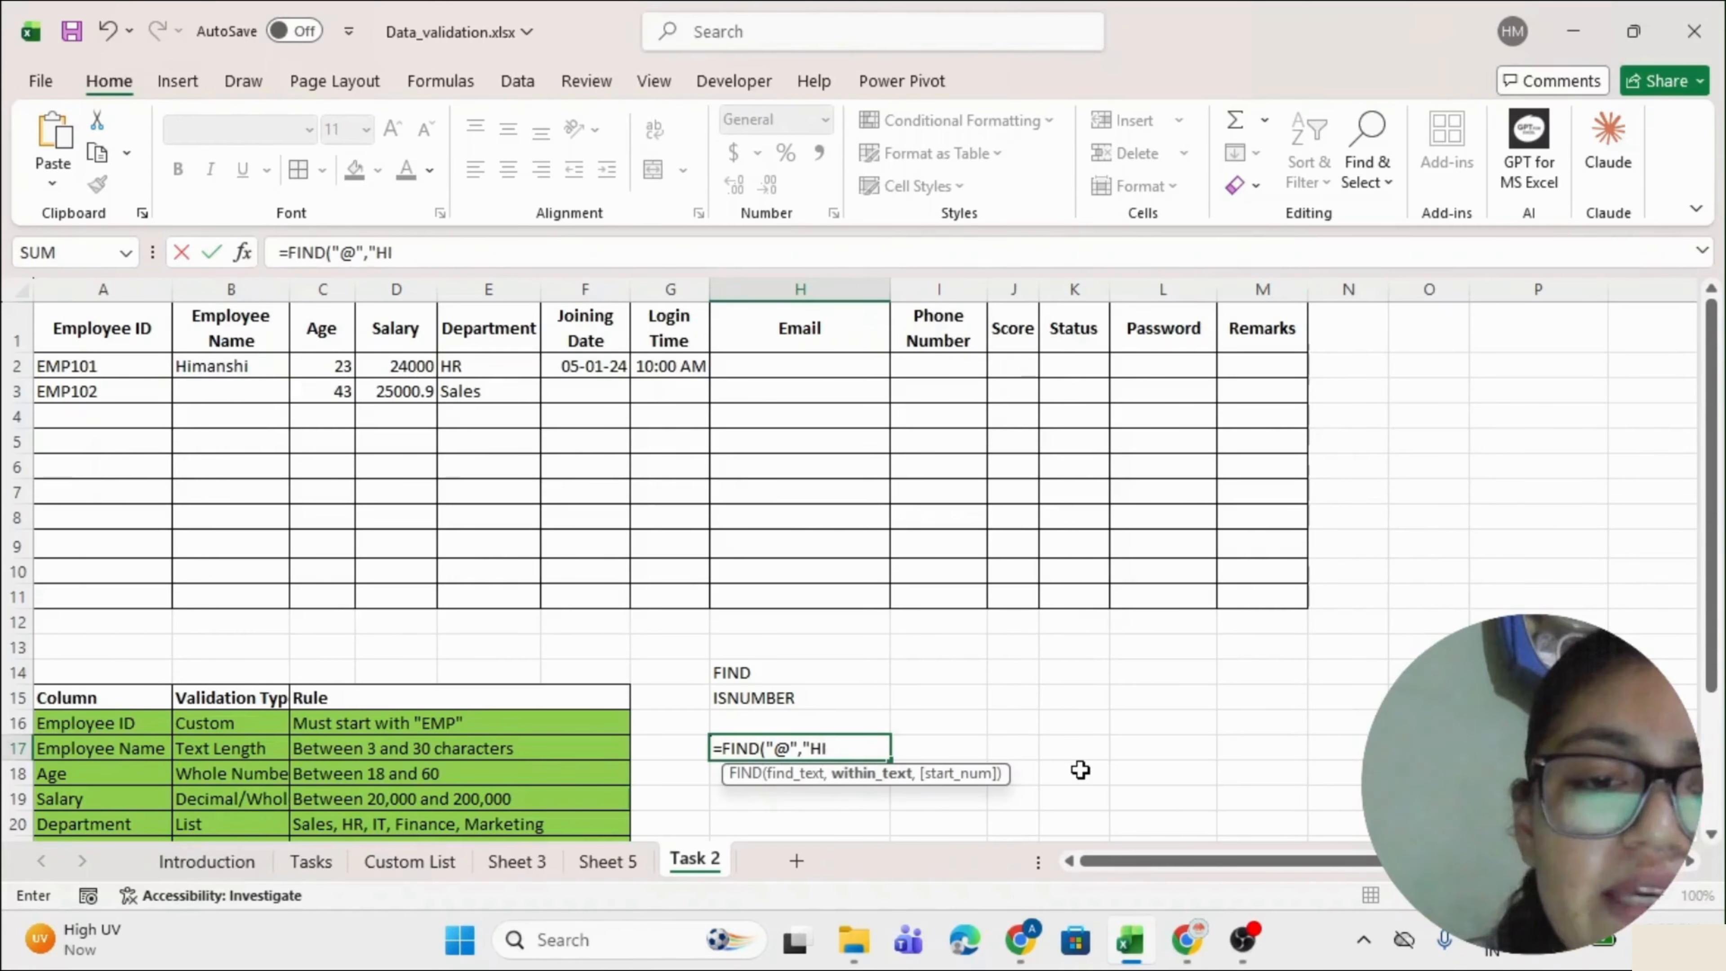
pyautogui.press('BackSpace')
pyautogui.press('BackSpace')
pyautogui.press('BackSpace')
pyautogui.press('BackSpace')
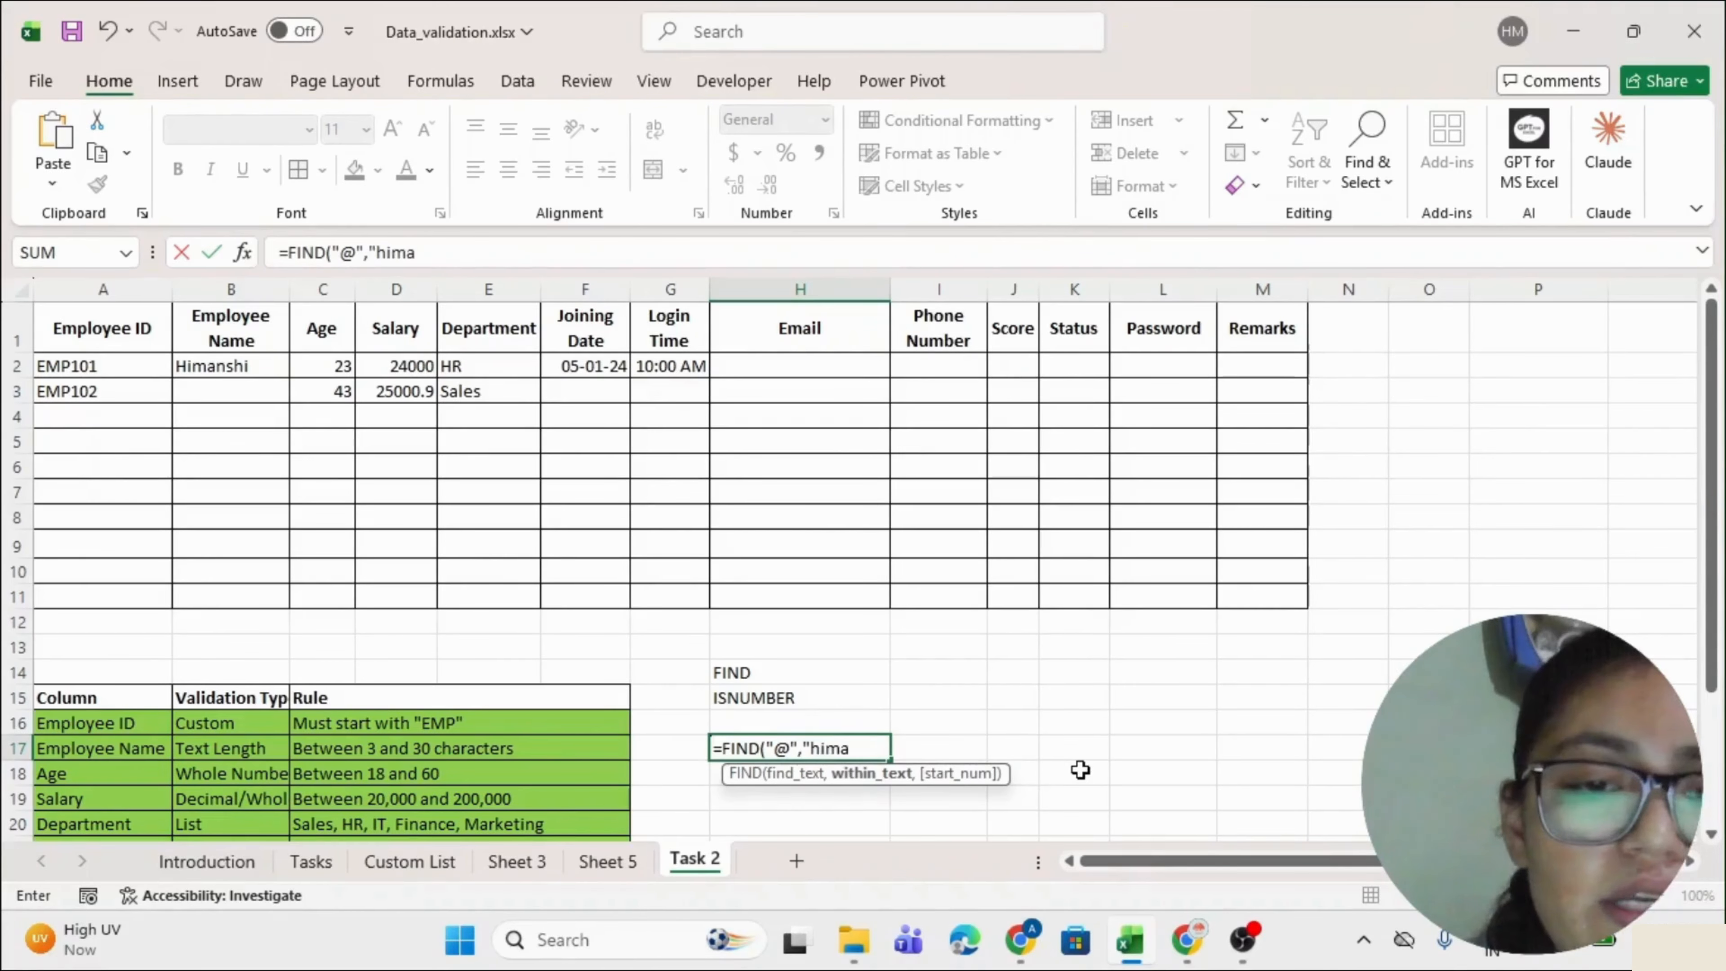
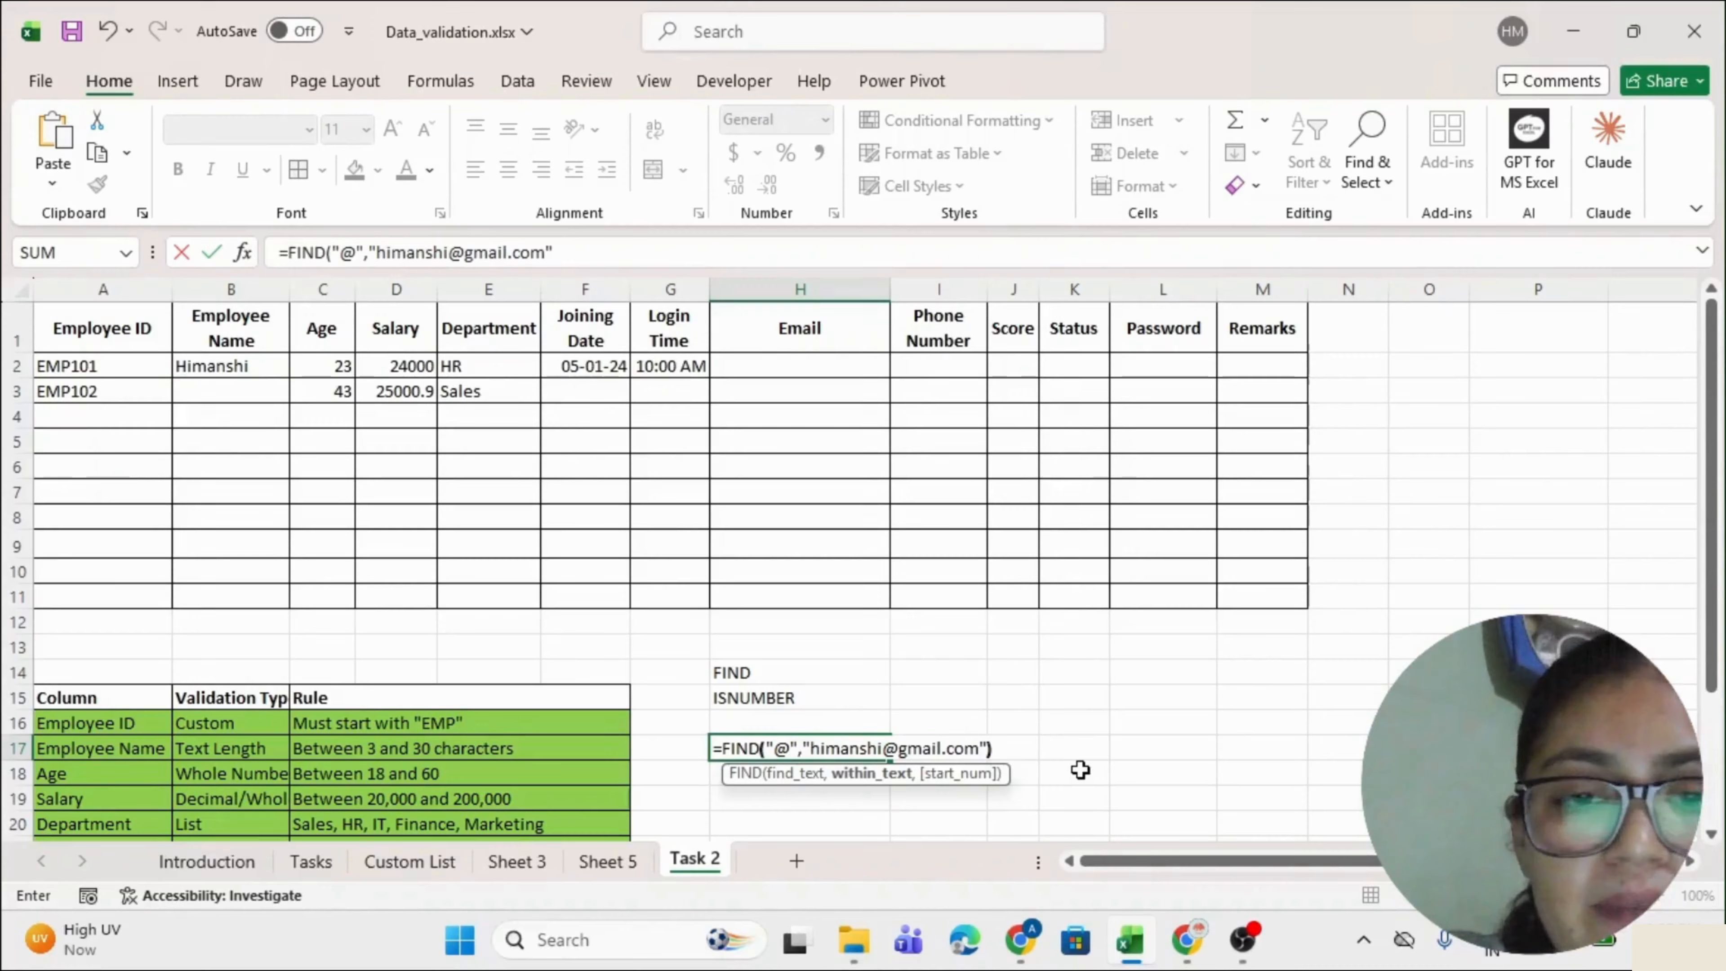
pyautogui.press('Return')
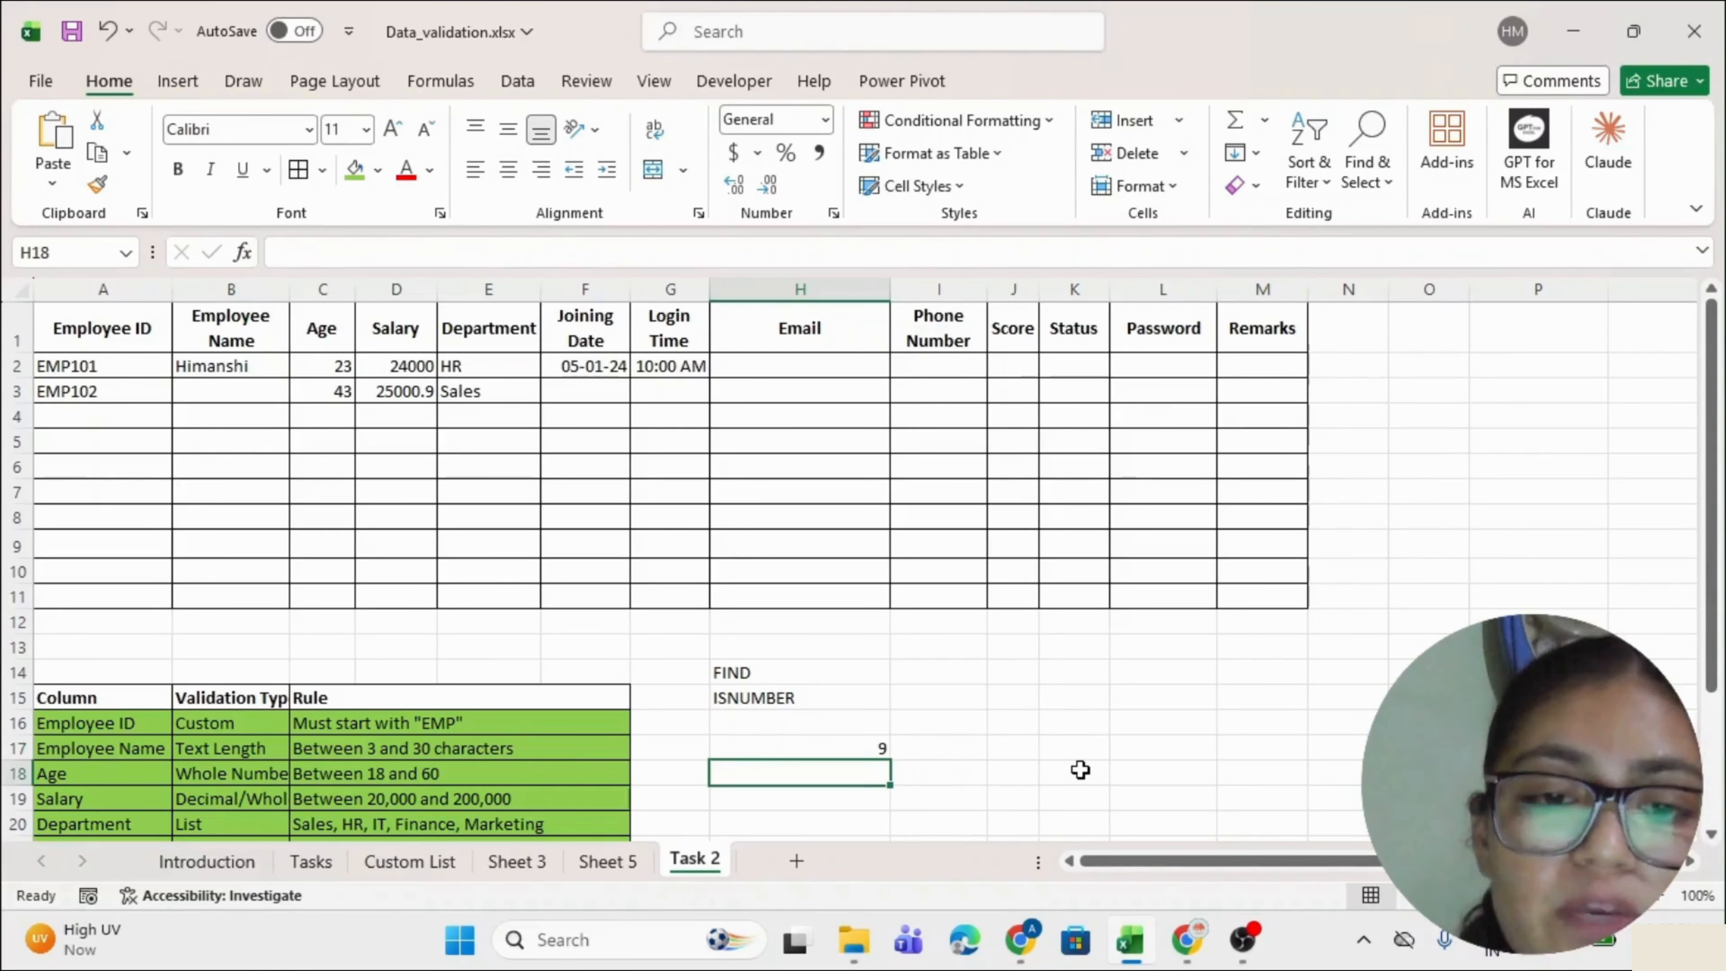
pyautogui.doubleClick(790, 748)
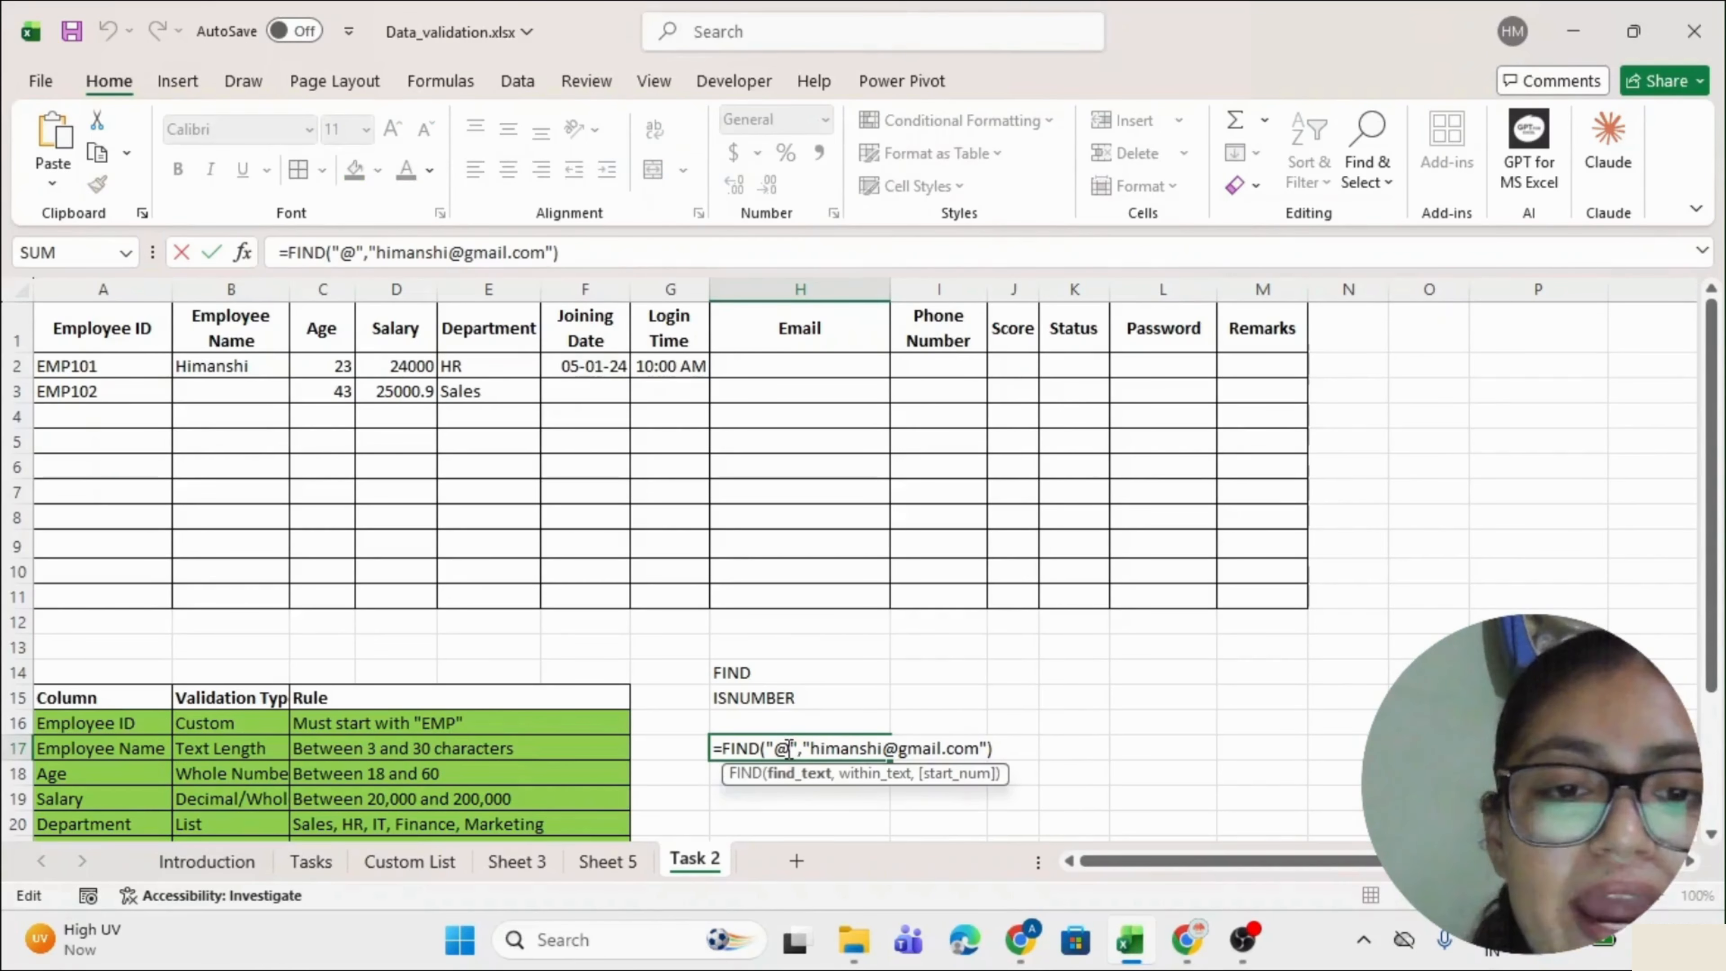
pyautogui.moveTo(808, 747); pyautogui.dragTo(985, 750)
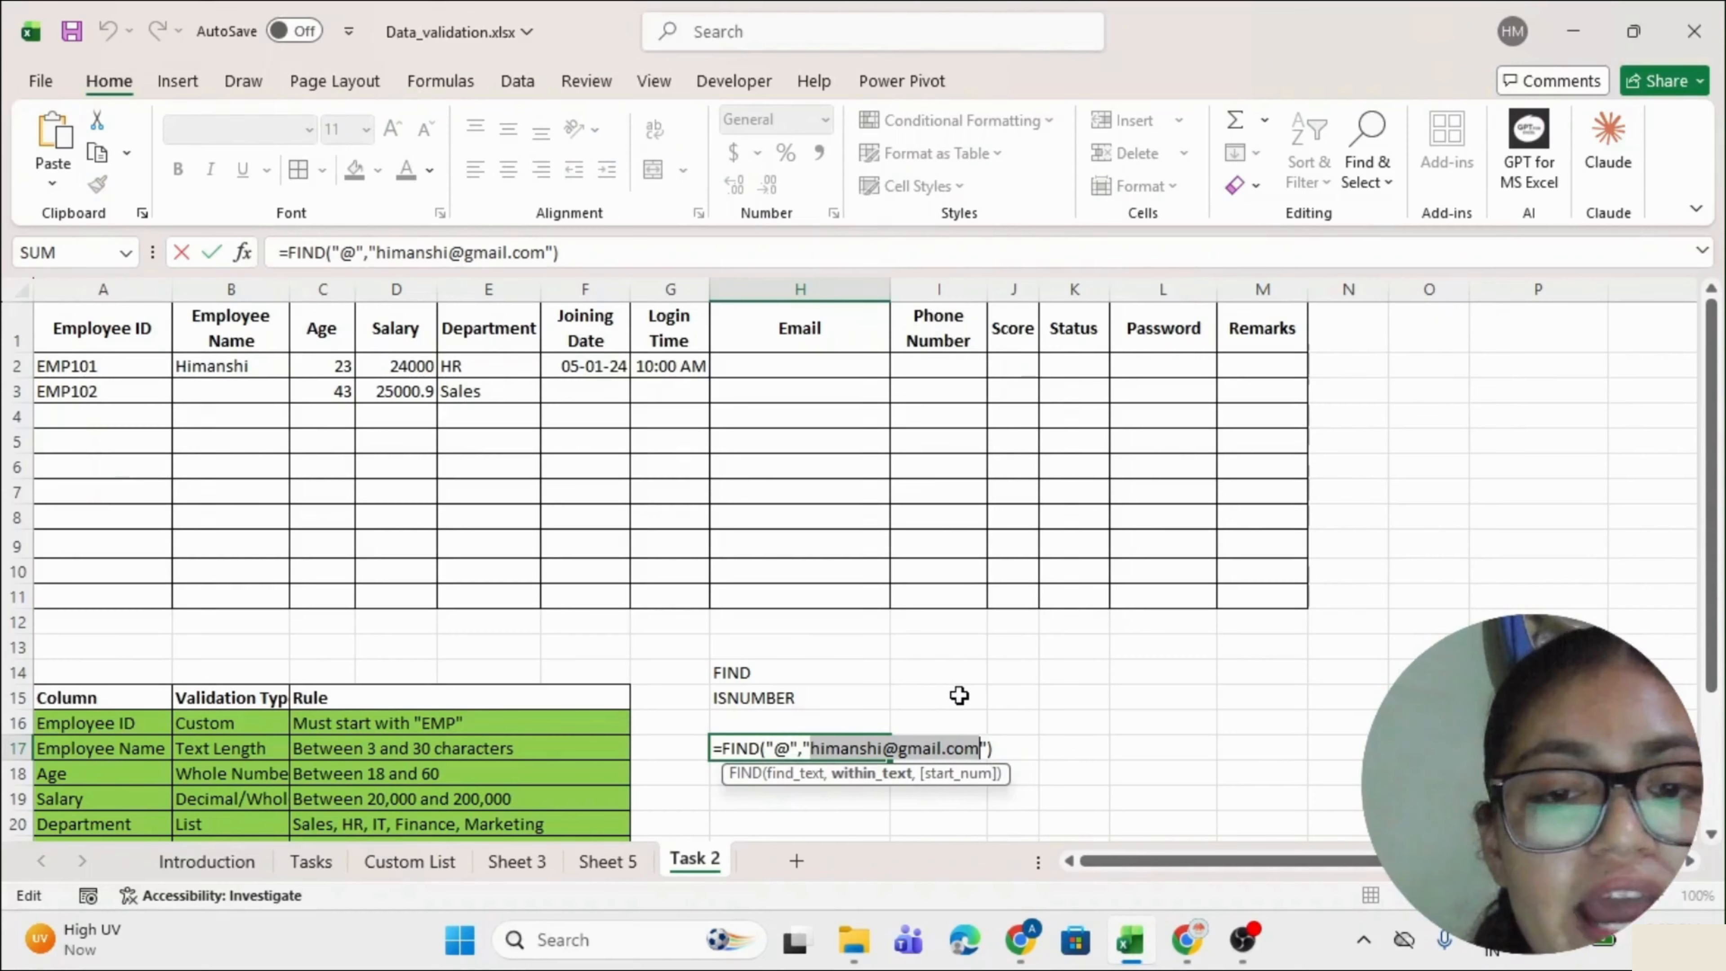
pyautogui.press('Return')
pyautogui.click(717, 749)
pyautogui.doubleClick(724, 748)
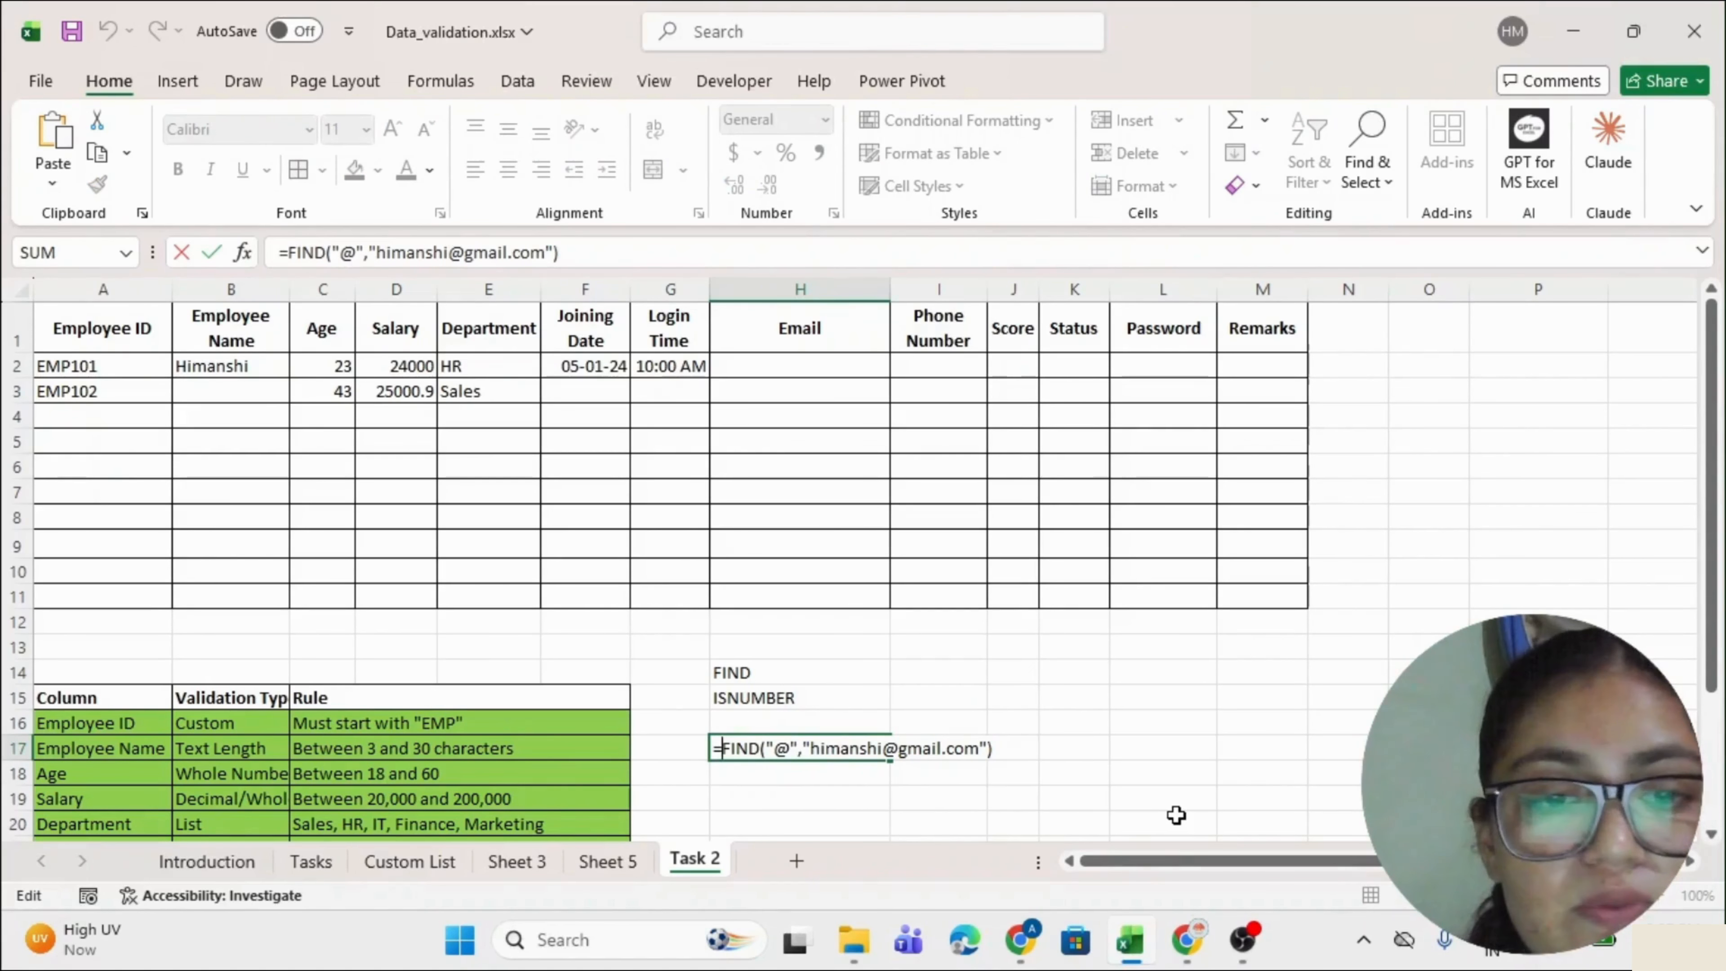
pyautogui.press('Return')
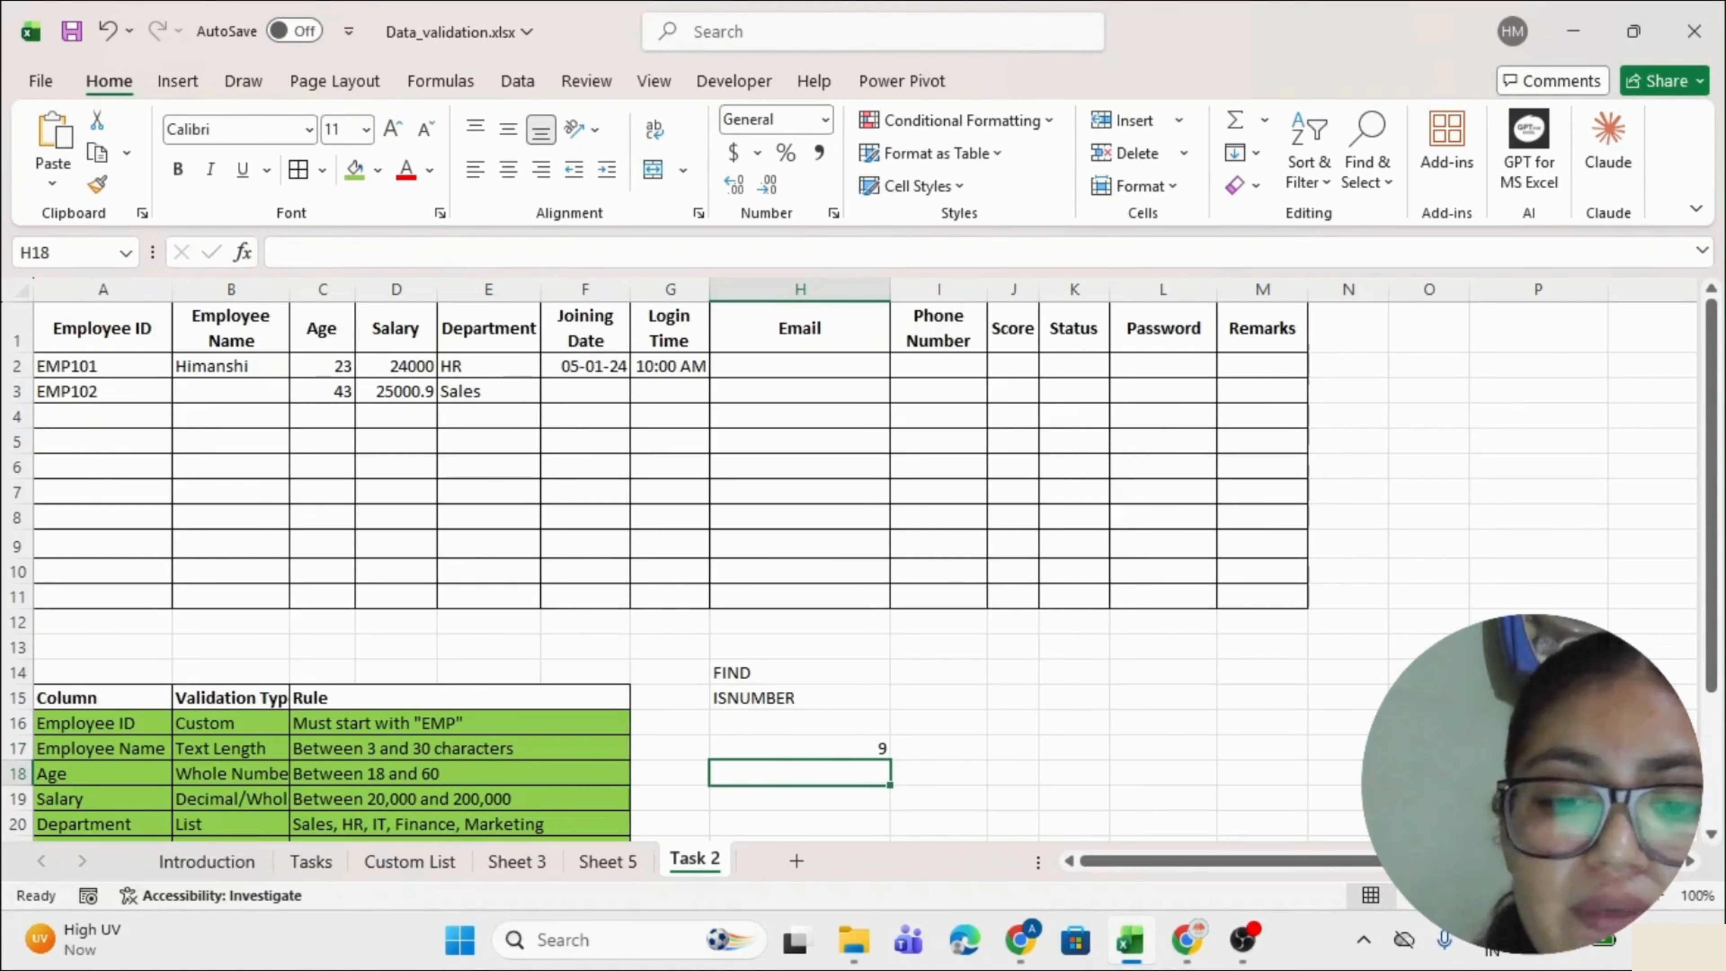
# Test ISNUMBER on the number 12 in H18.
pyautogui.write('is')
pyautogui.write('=isnu')
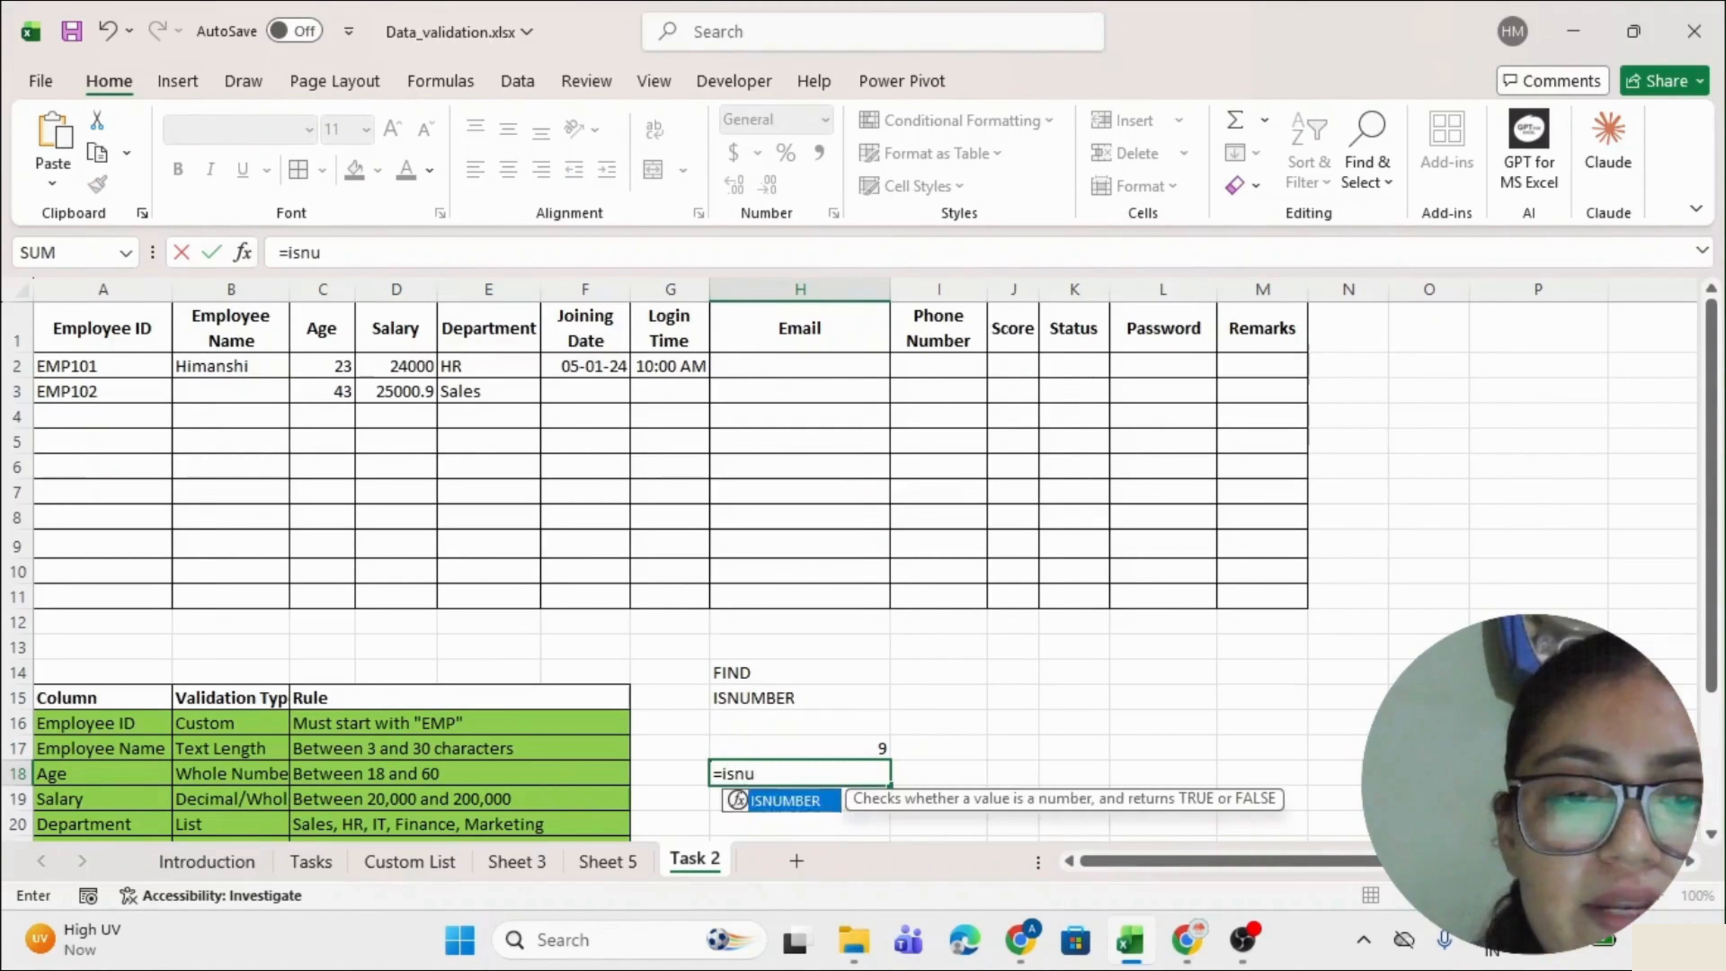
pyautogui.press('Tab')
pyautogui.write('12')
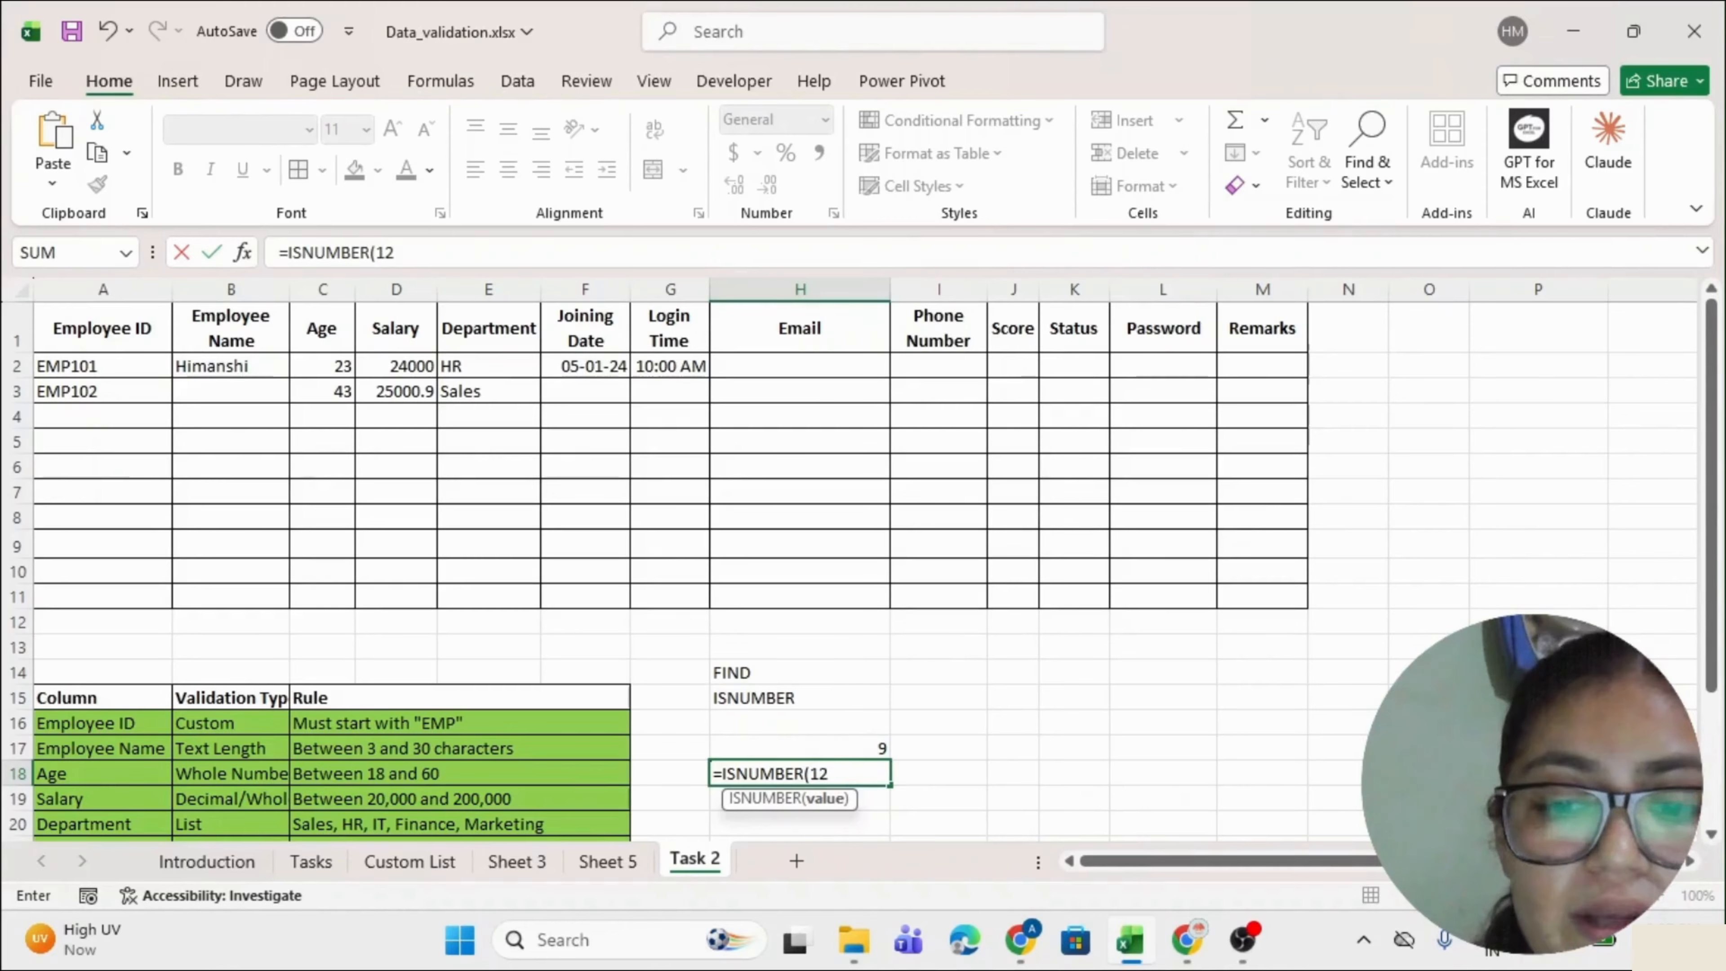
pyautogui.press('Return')
# Change H18's ISNUMBER test to a quoted text argument, which shows FALSE.
pyautogui.scroll(-1, 848, 572)
pyautogui.doubleClick(819, 719)
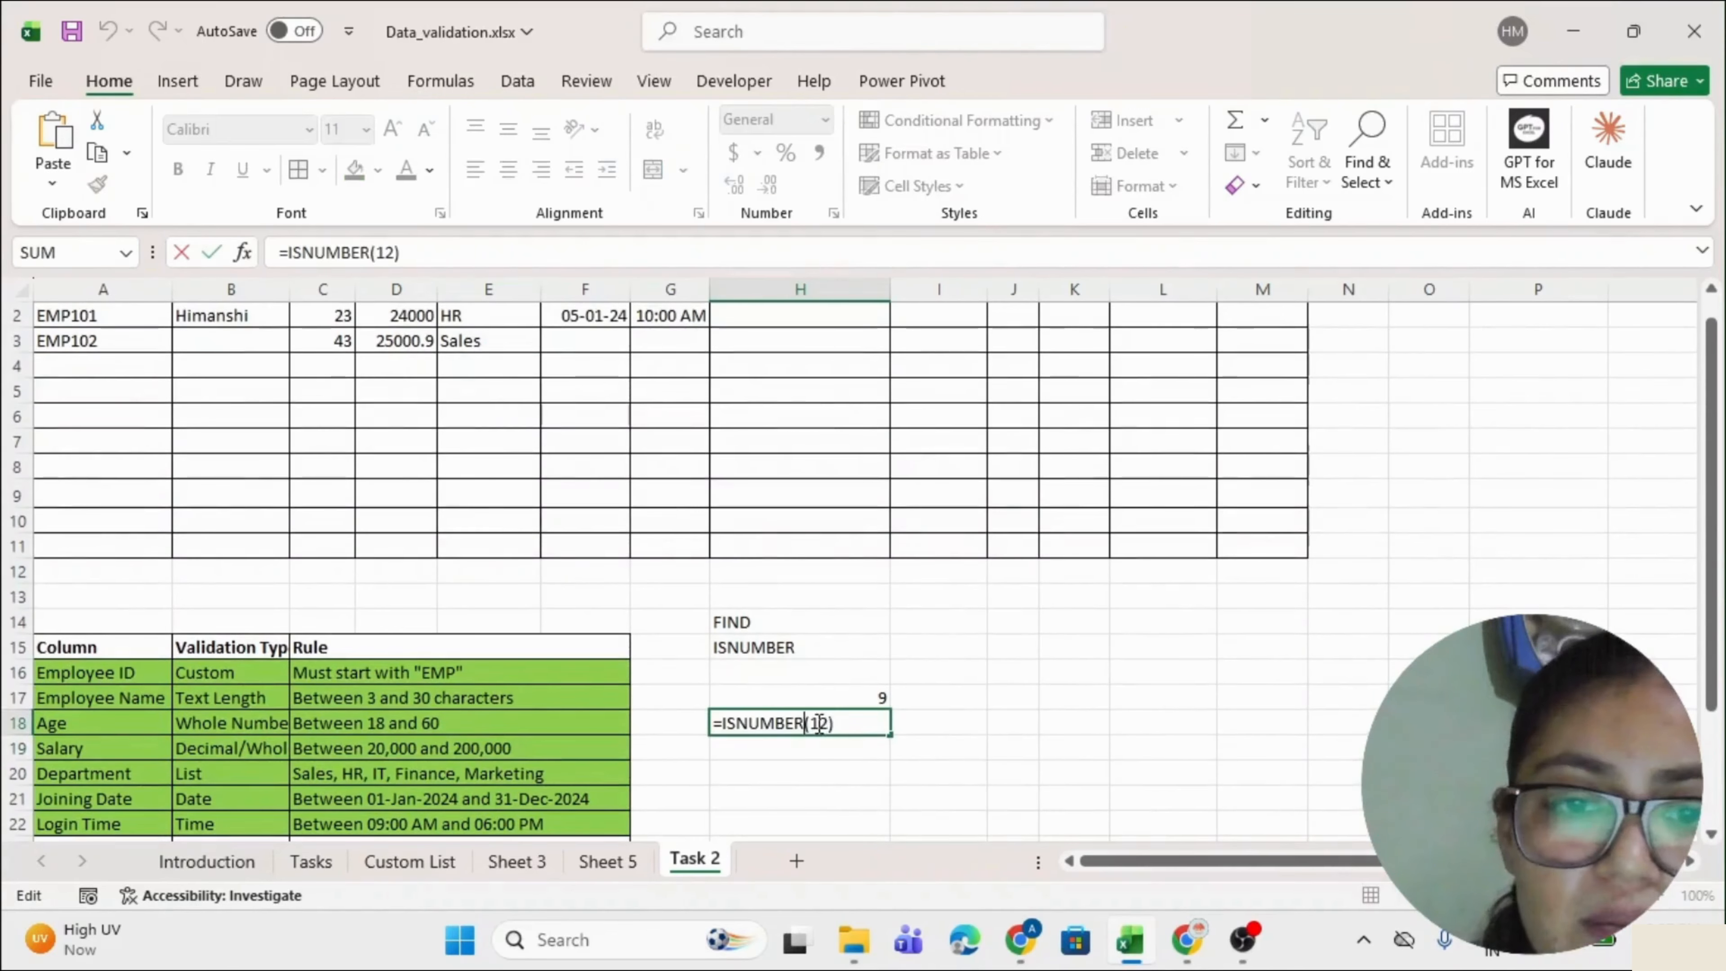
pyautogui.doubleClick(819, 719)
pyautogui.write('"himanshi')
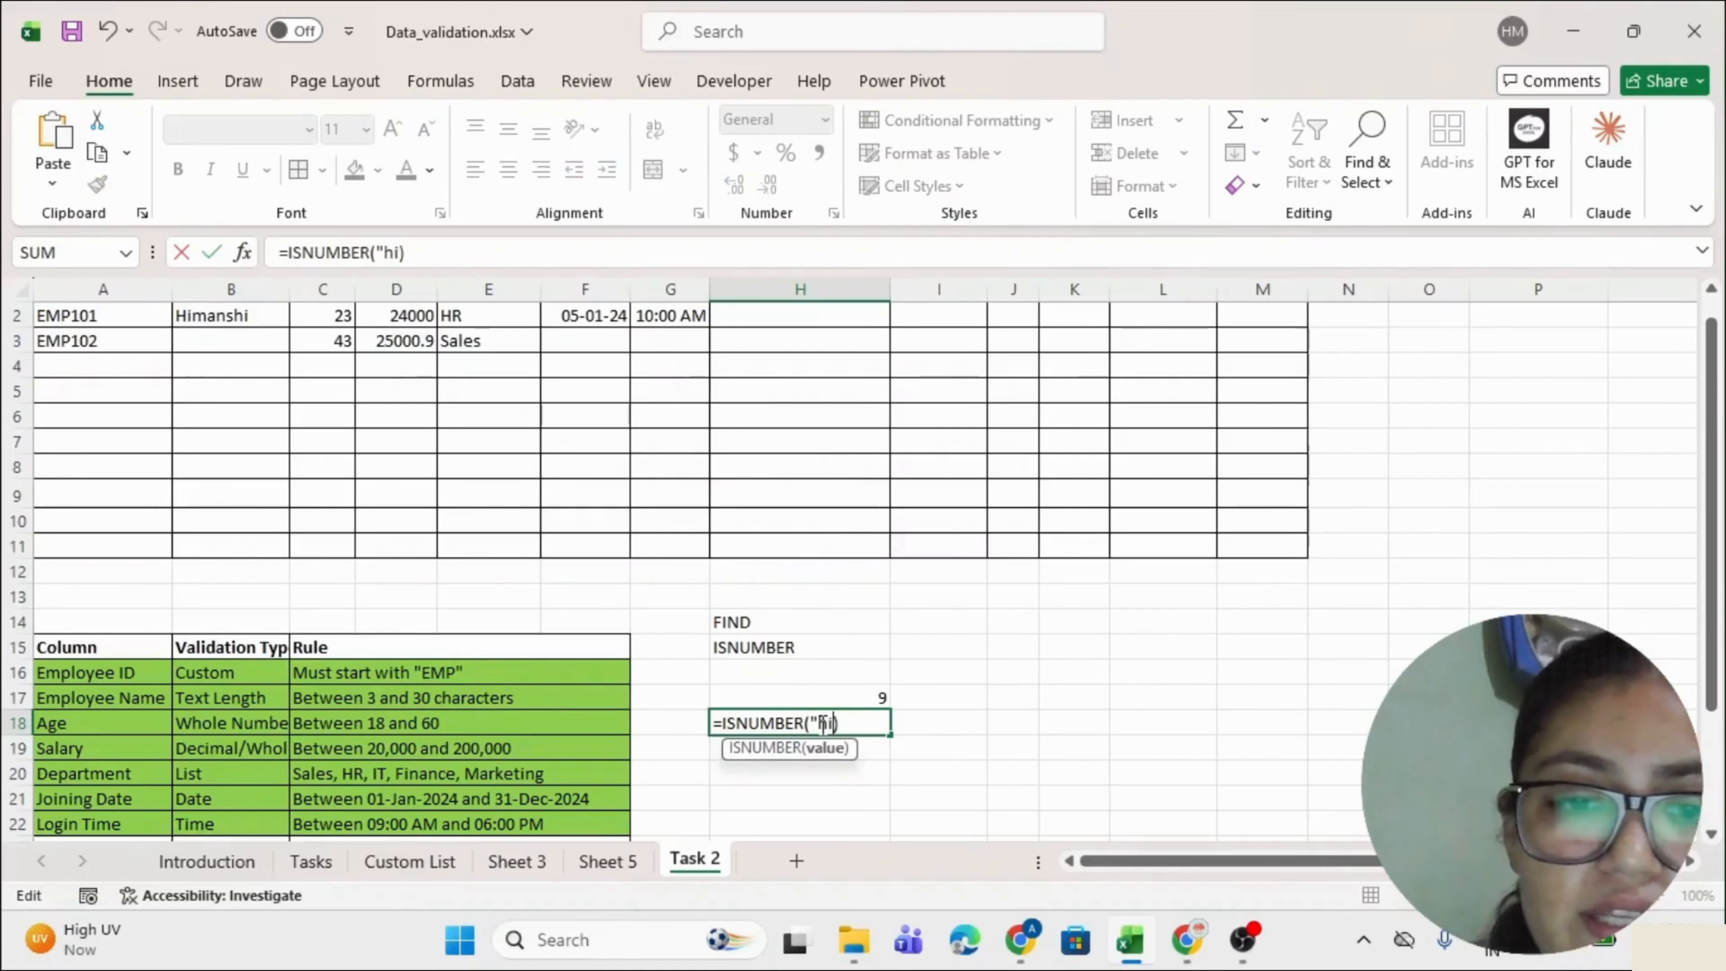
pyautogui.press('Return')
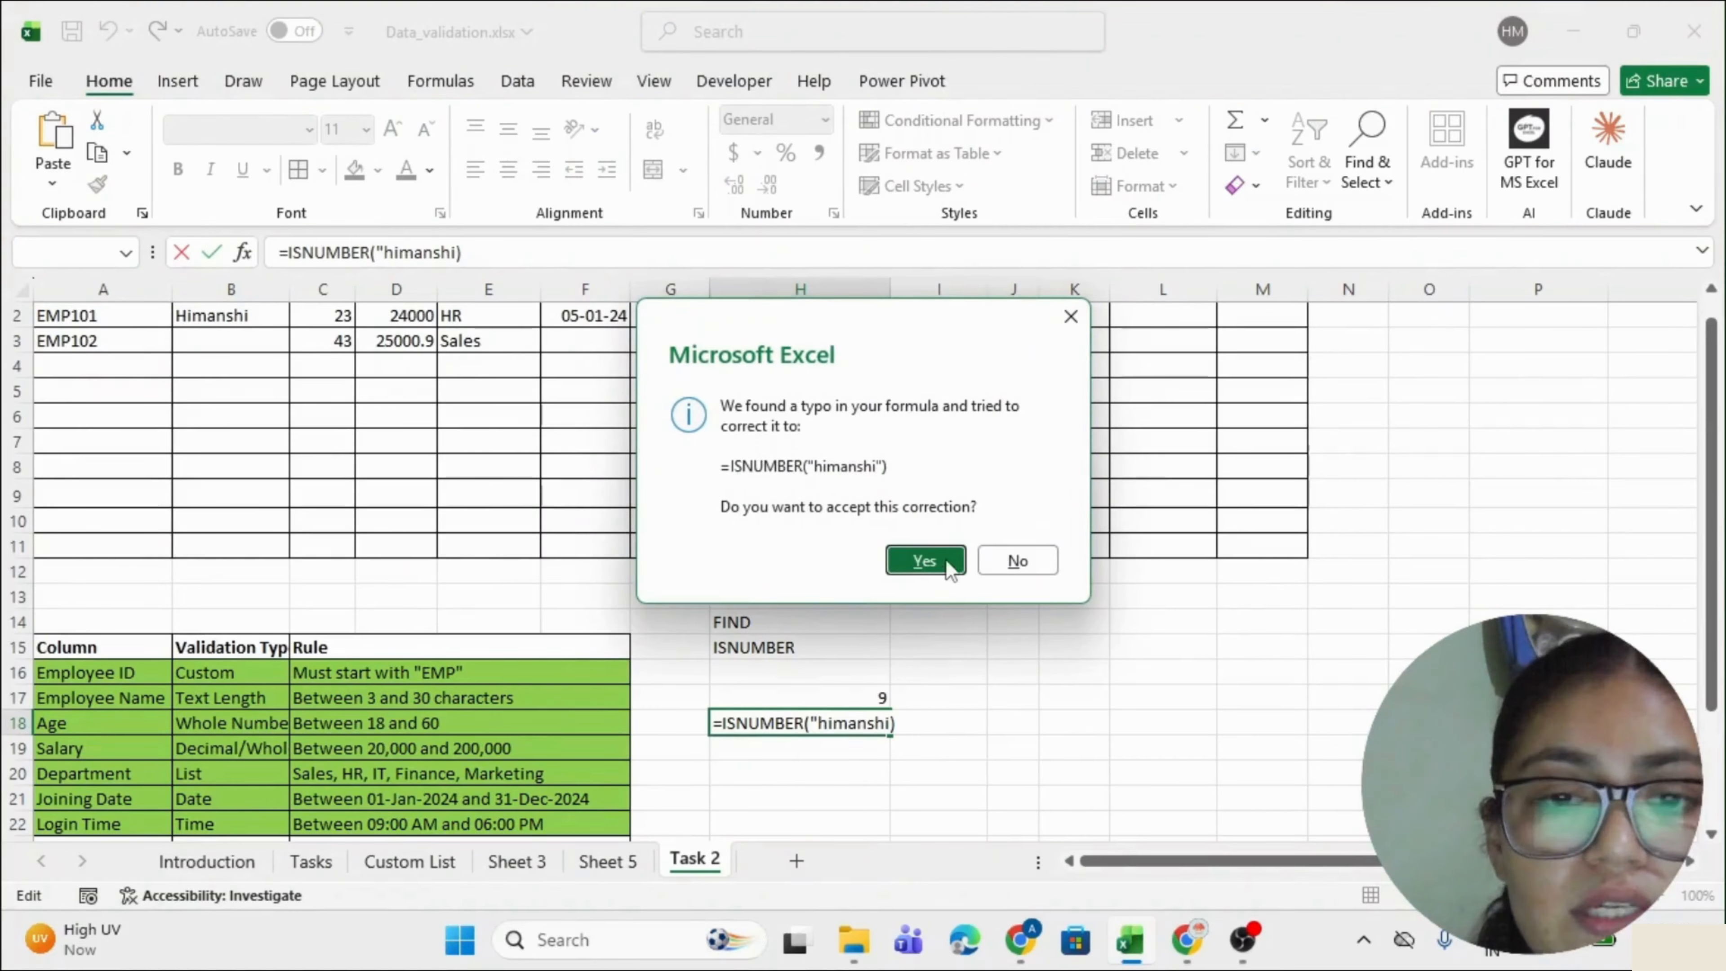
pyautogui.press('Escape')
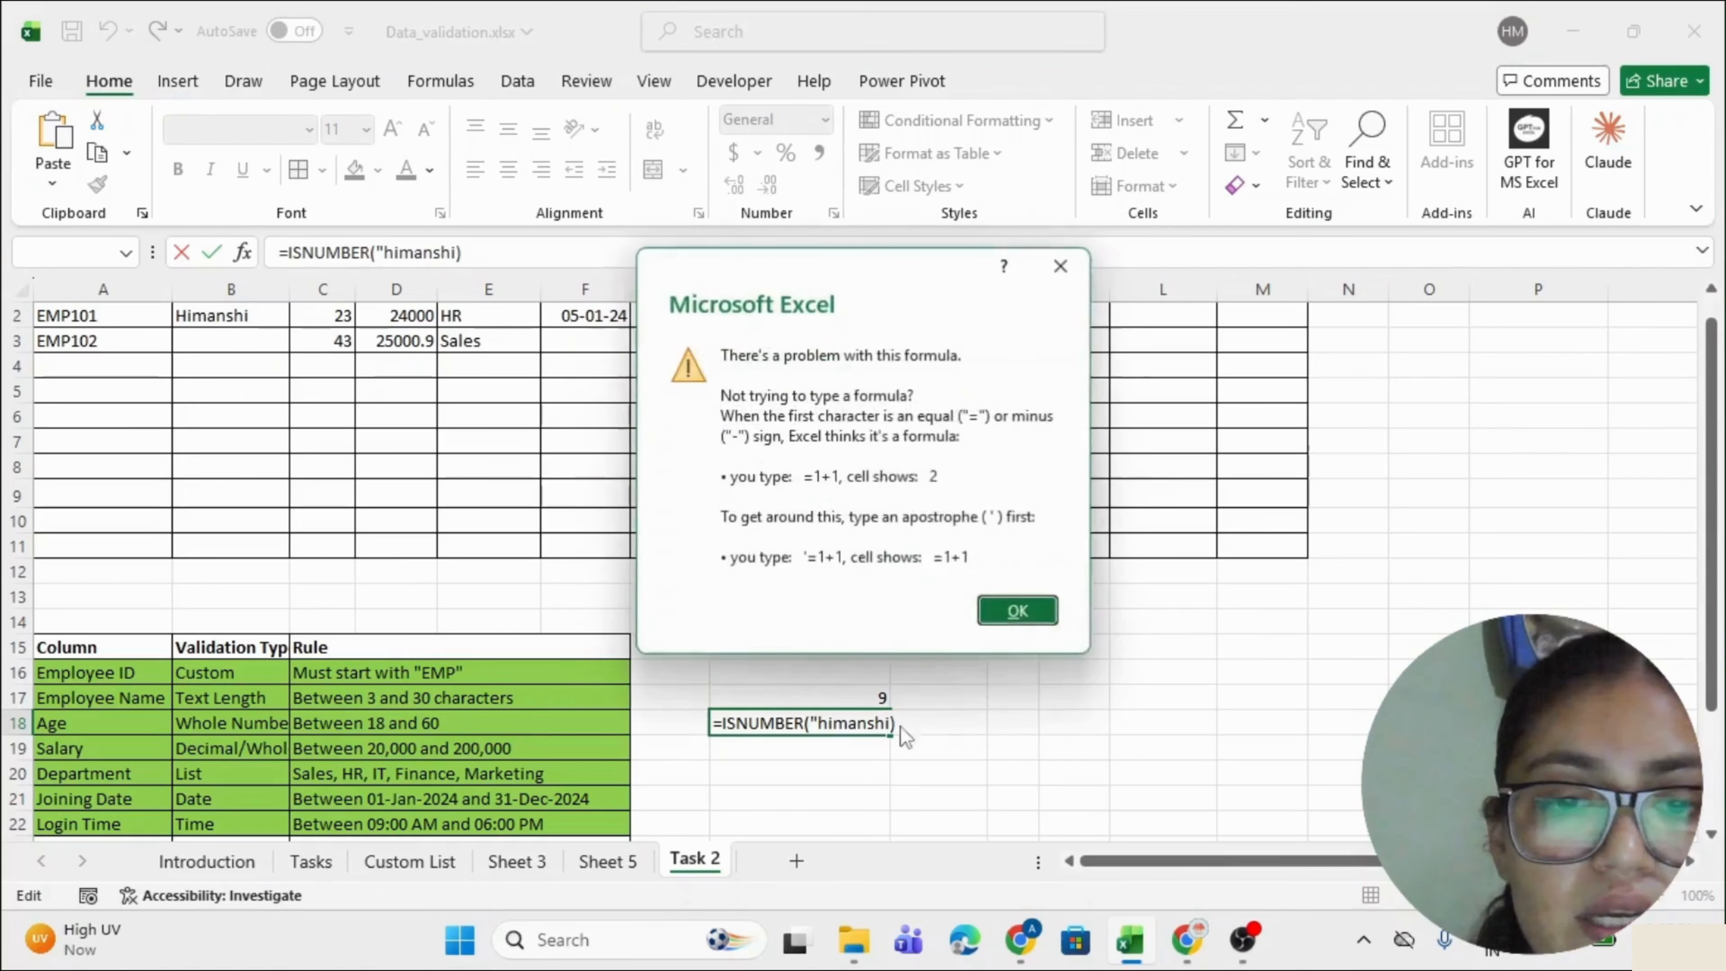
pyautogui.press('Escape')
pyautogui.click(892, 727)
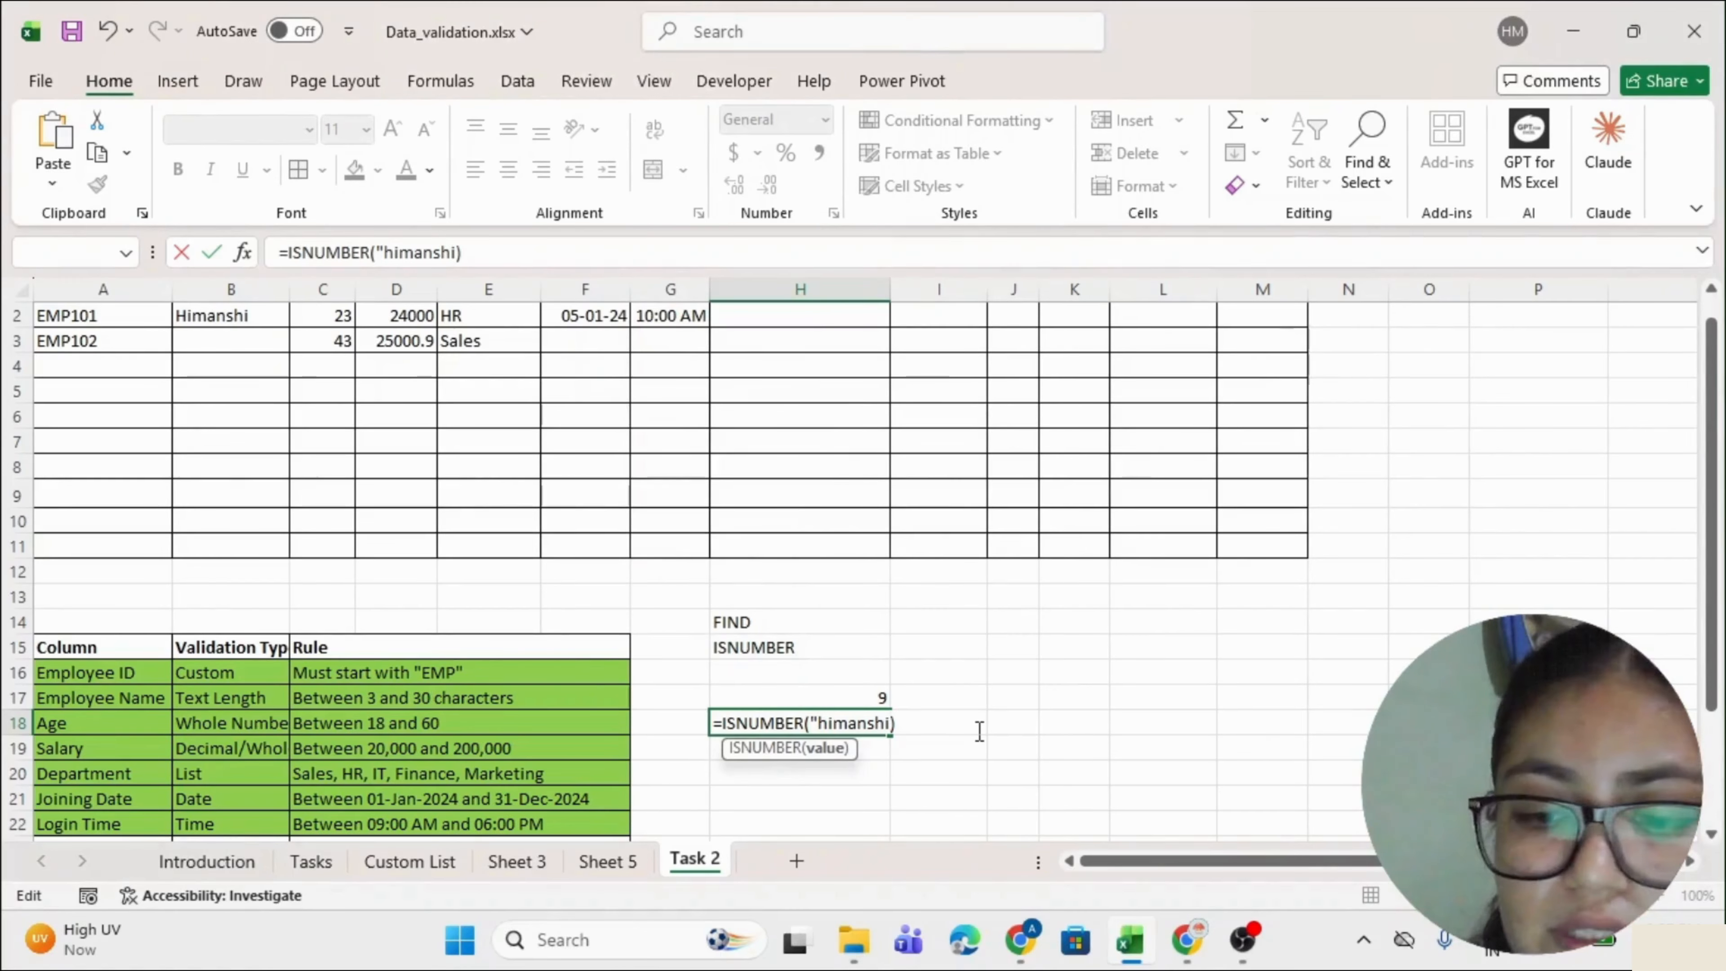
pyautogui.write('"')
pyautogui.press('Return')
pyautogui.click(790, 722)
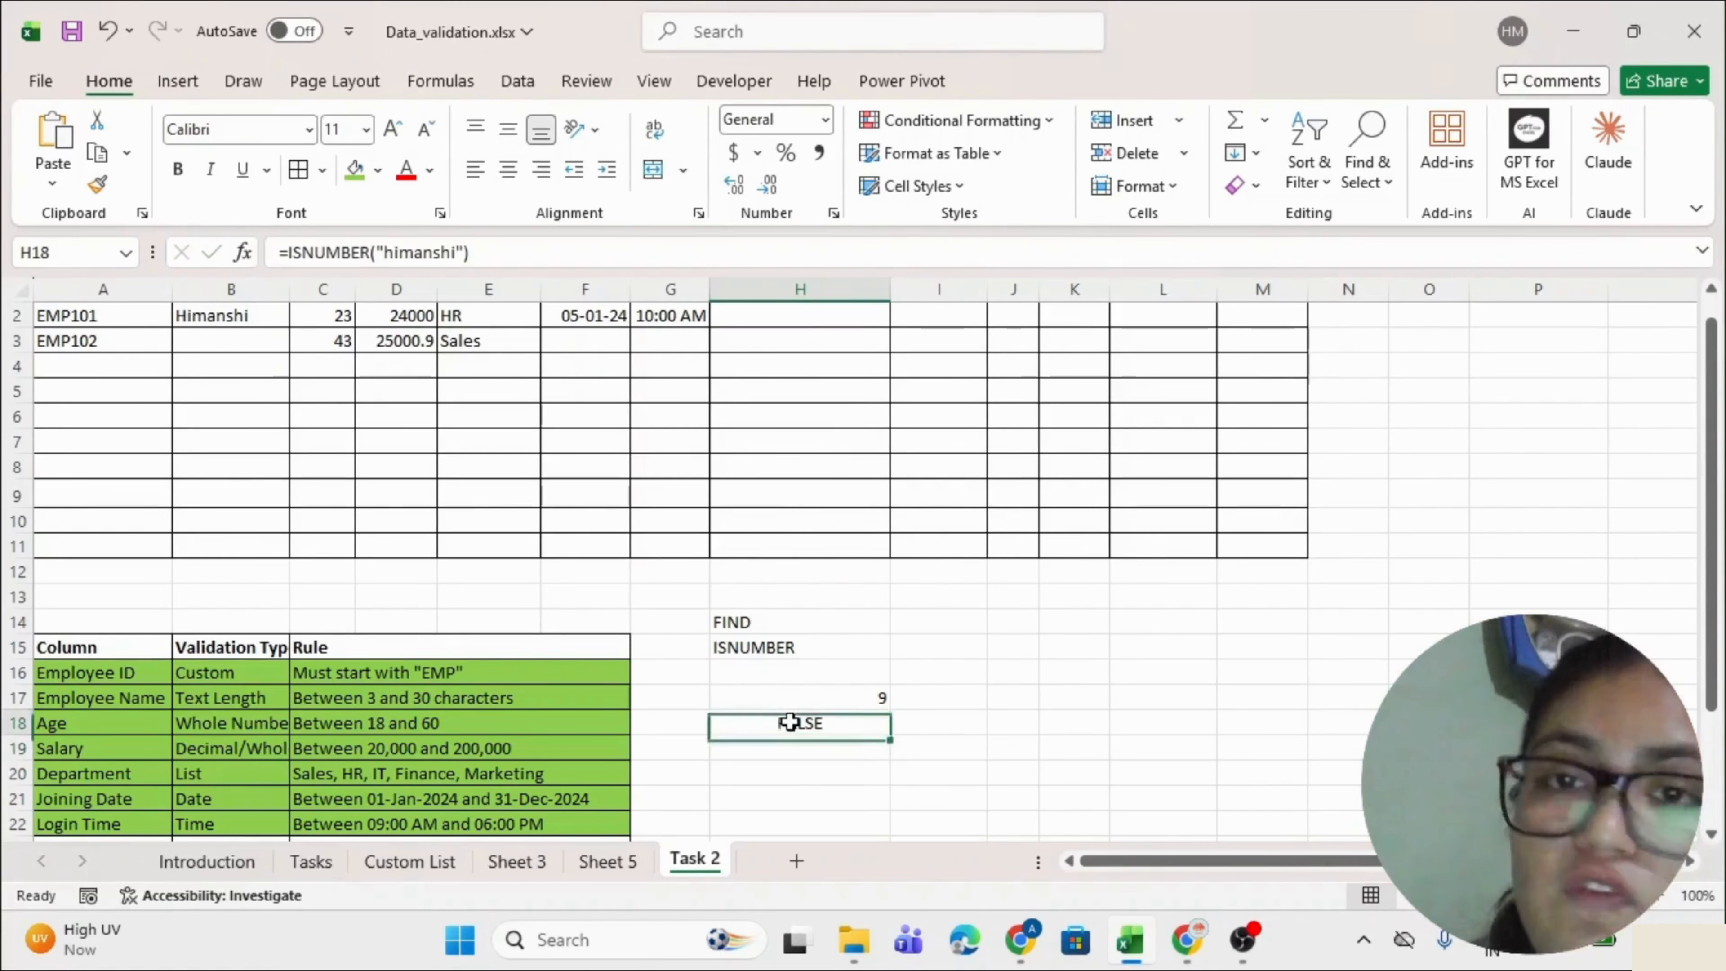
# Wrap H17's FIND formula in ISNUMBER, showing TRUE, and clear H18.
pyautogui.doubleClick(821, 694)
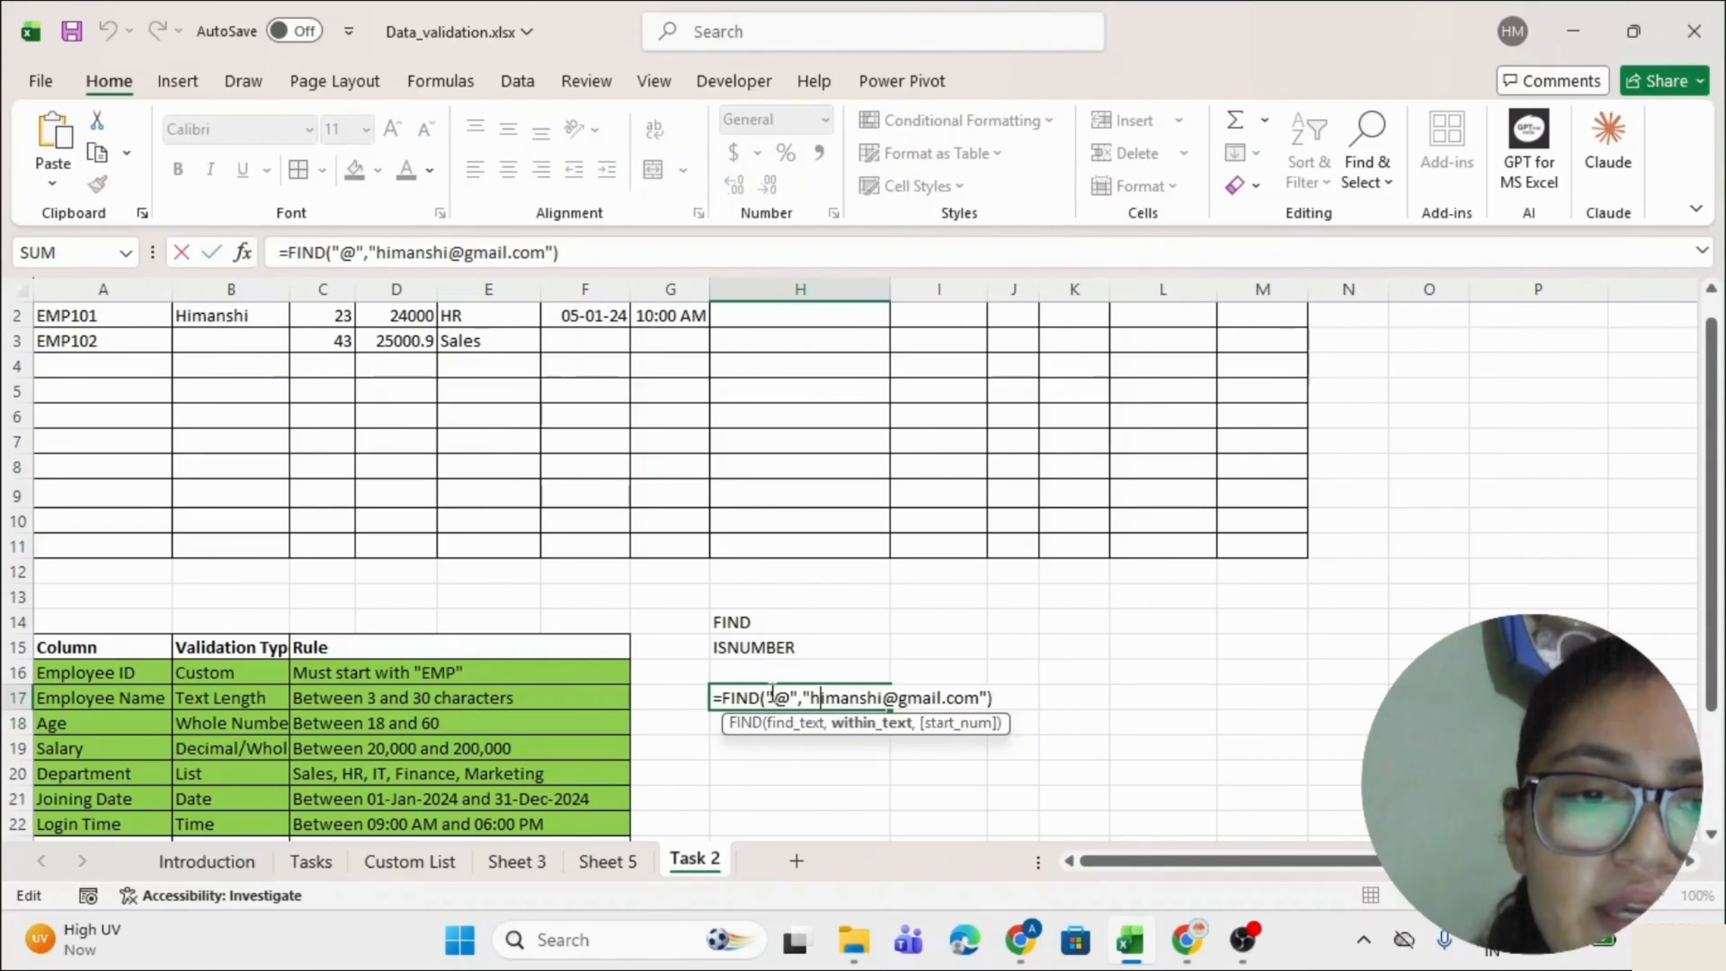
pyautogui.click(725, 698)
pyautogui.write('isnum')
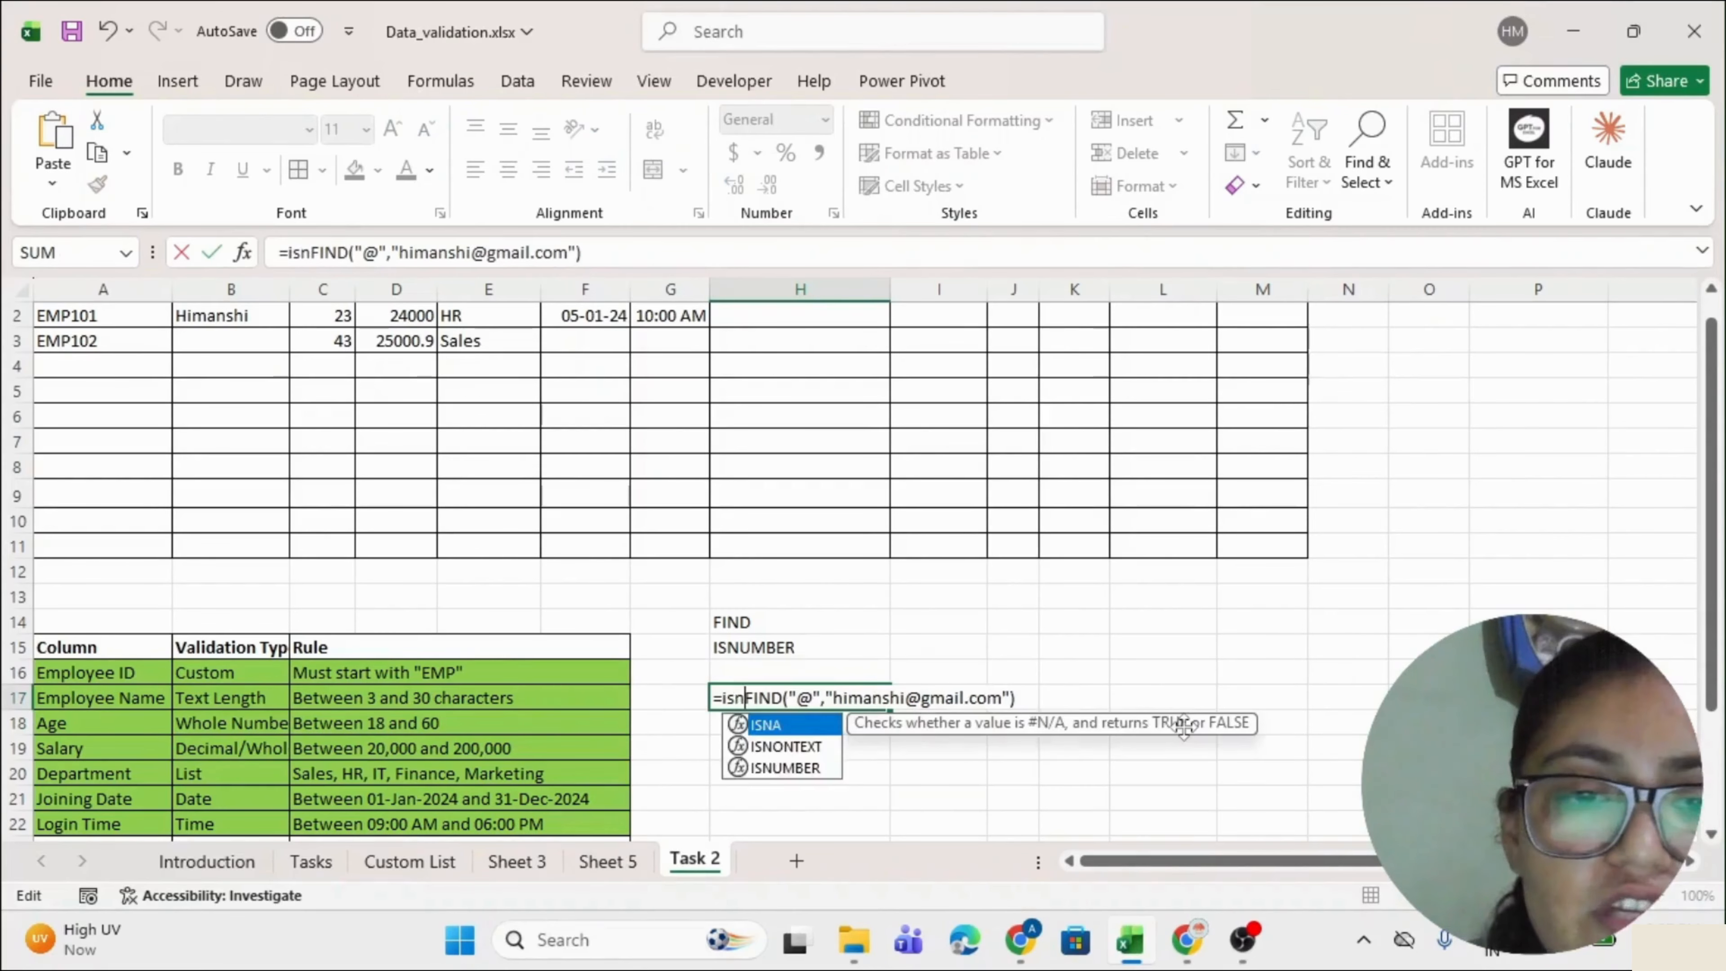
pyautogui.press('Tab')
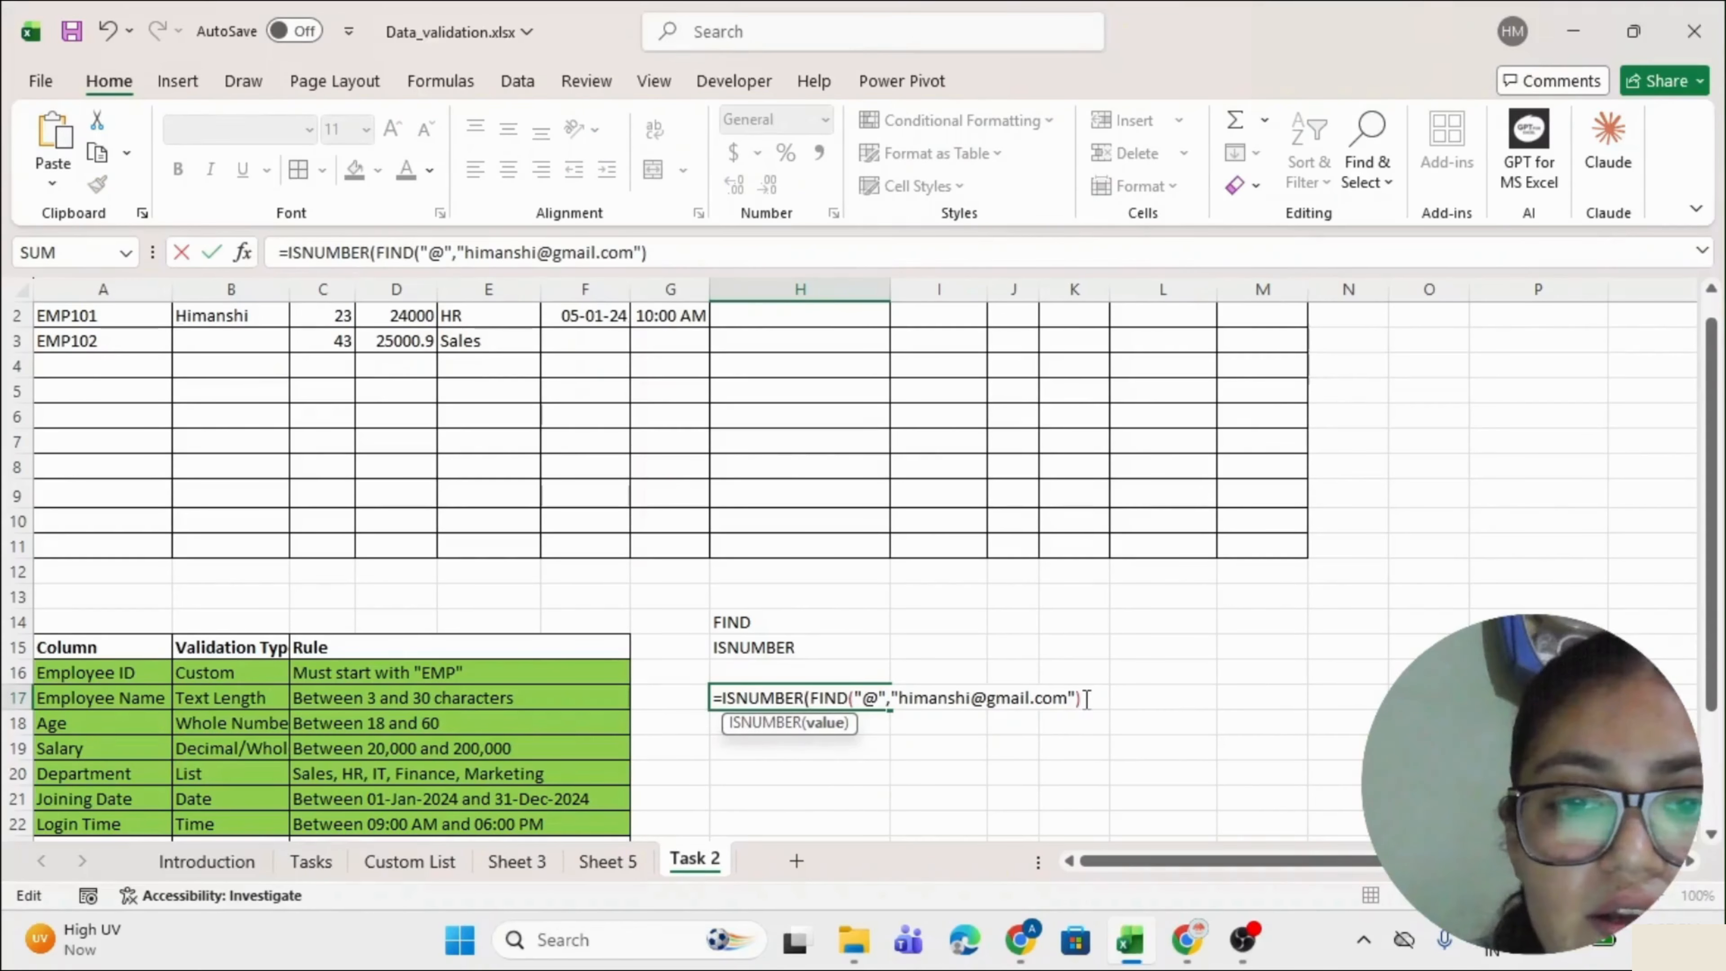
pyautogui.write(')')
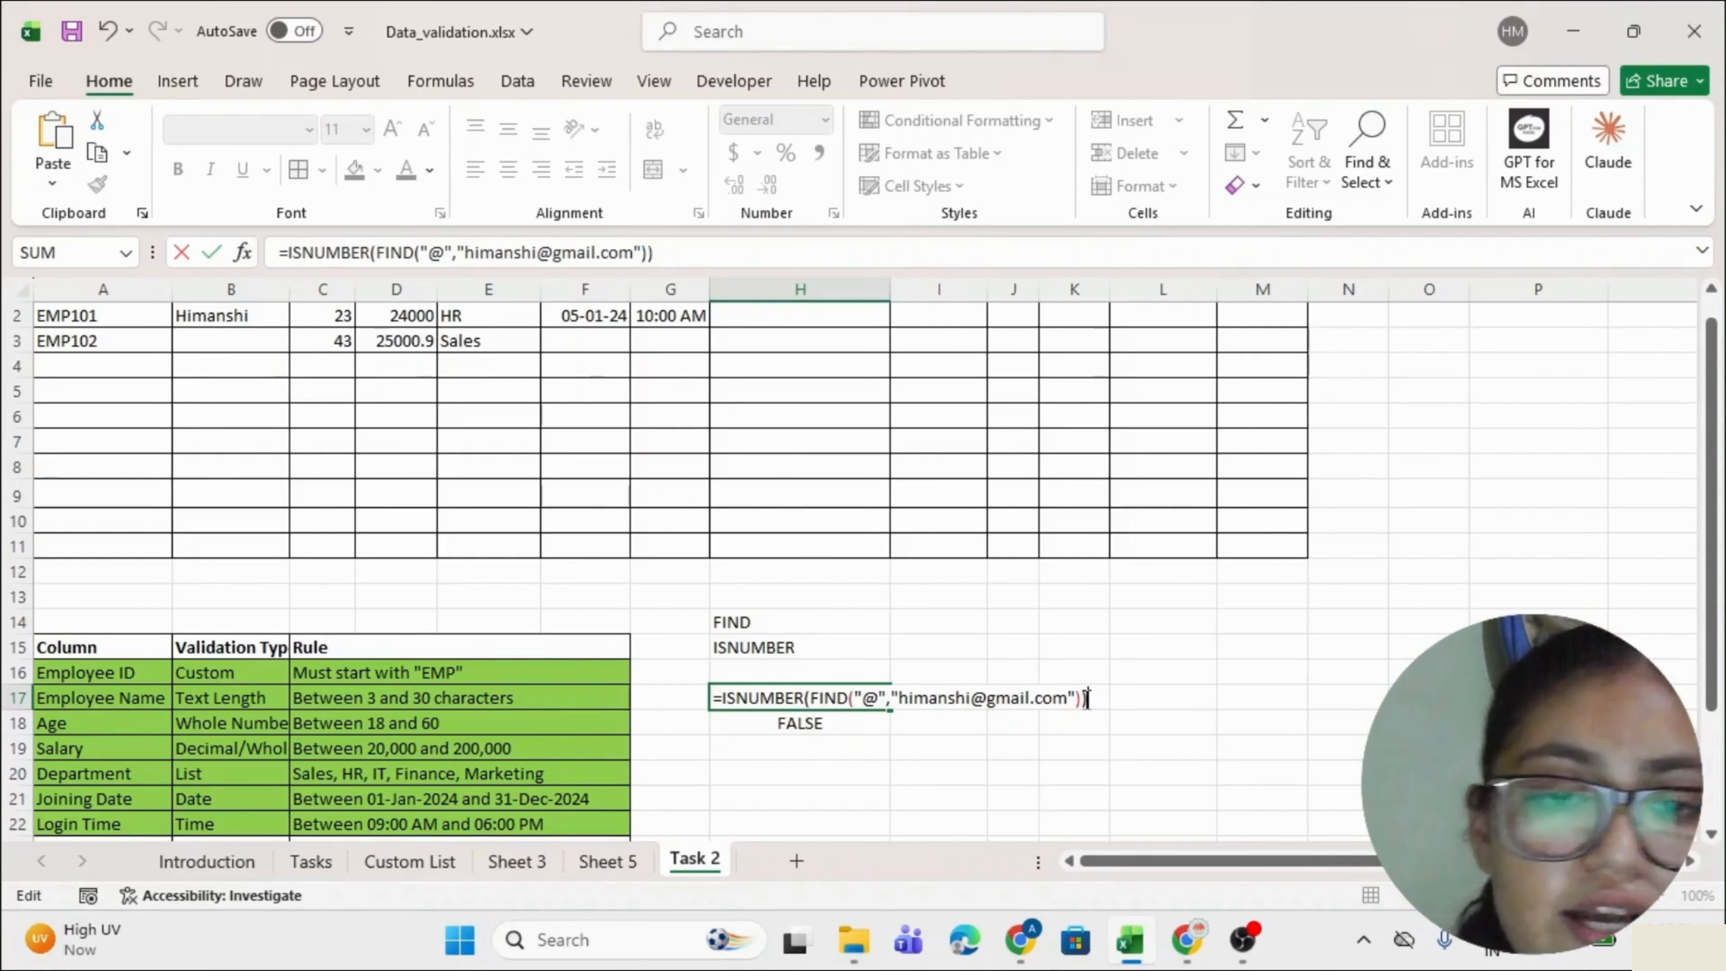
pyautogui.press('Return')
pyautogui.press('Delete')
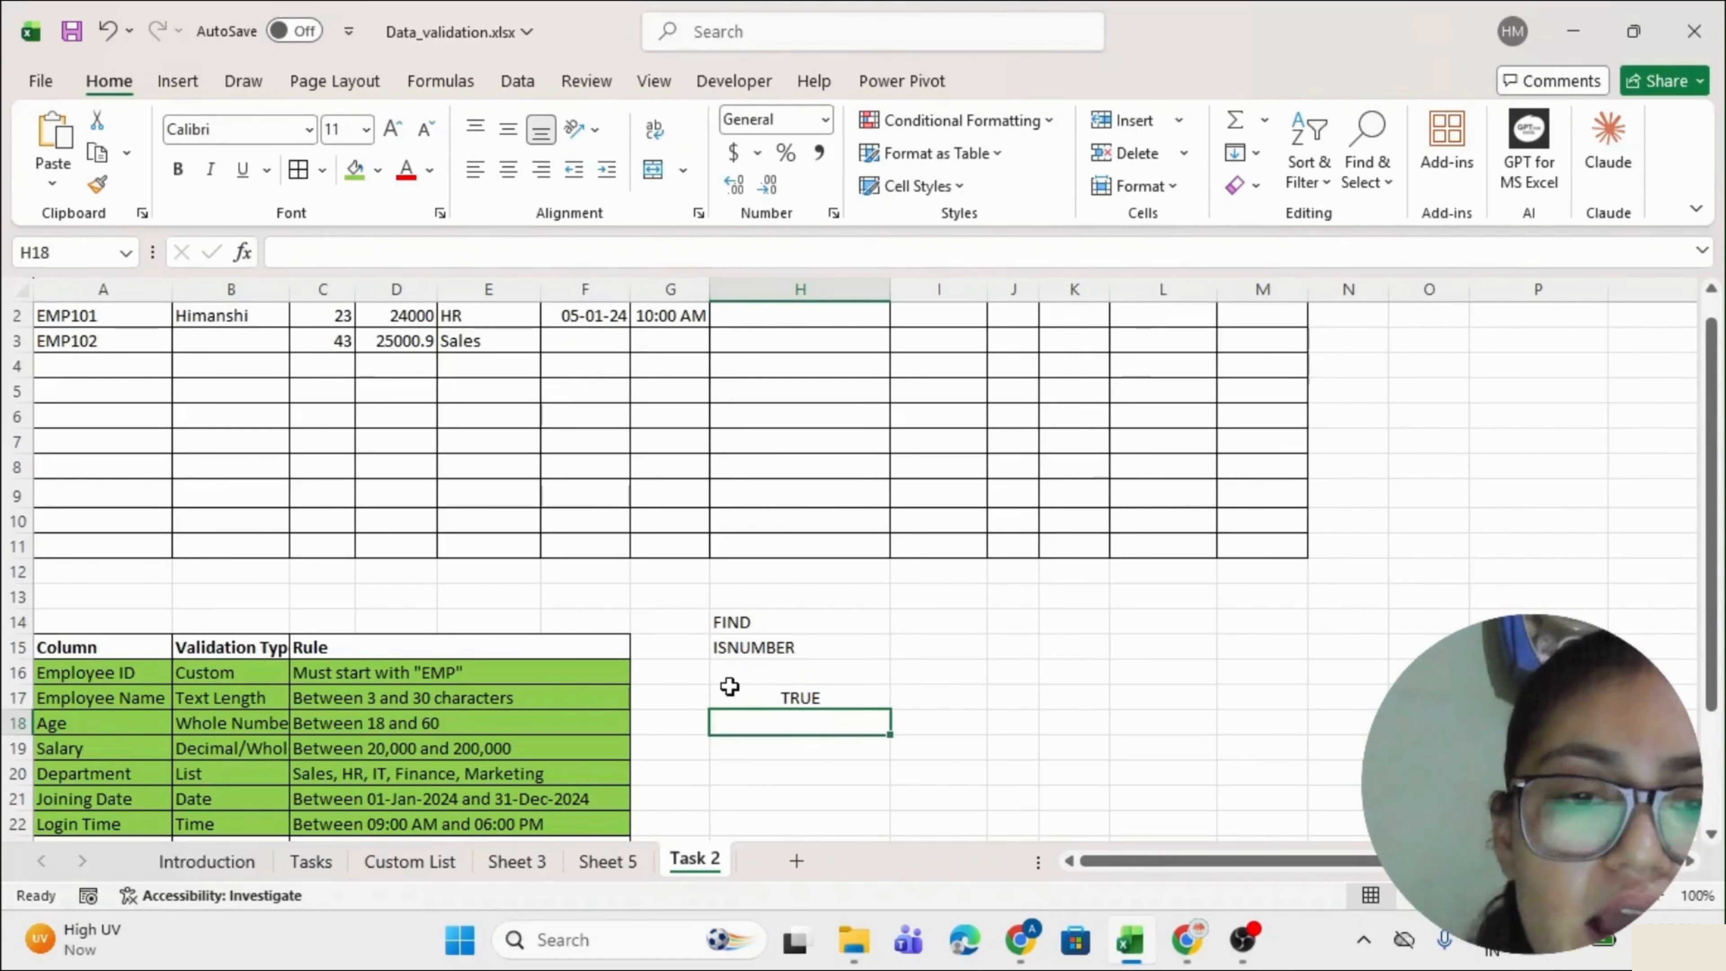
# Change H17's search character from @ to t, so the formula returns FALSE.
pyautogui.doubleClick(759, 697)
pyautogui.click(870, 699)
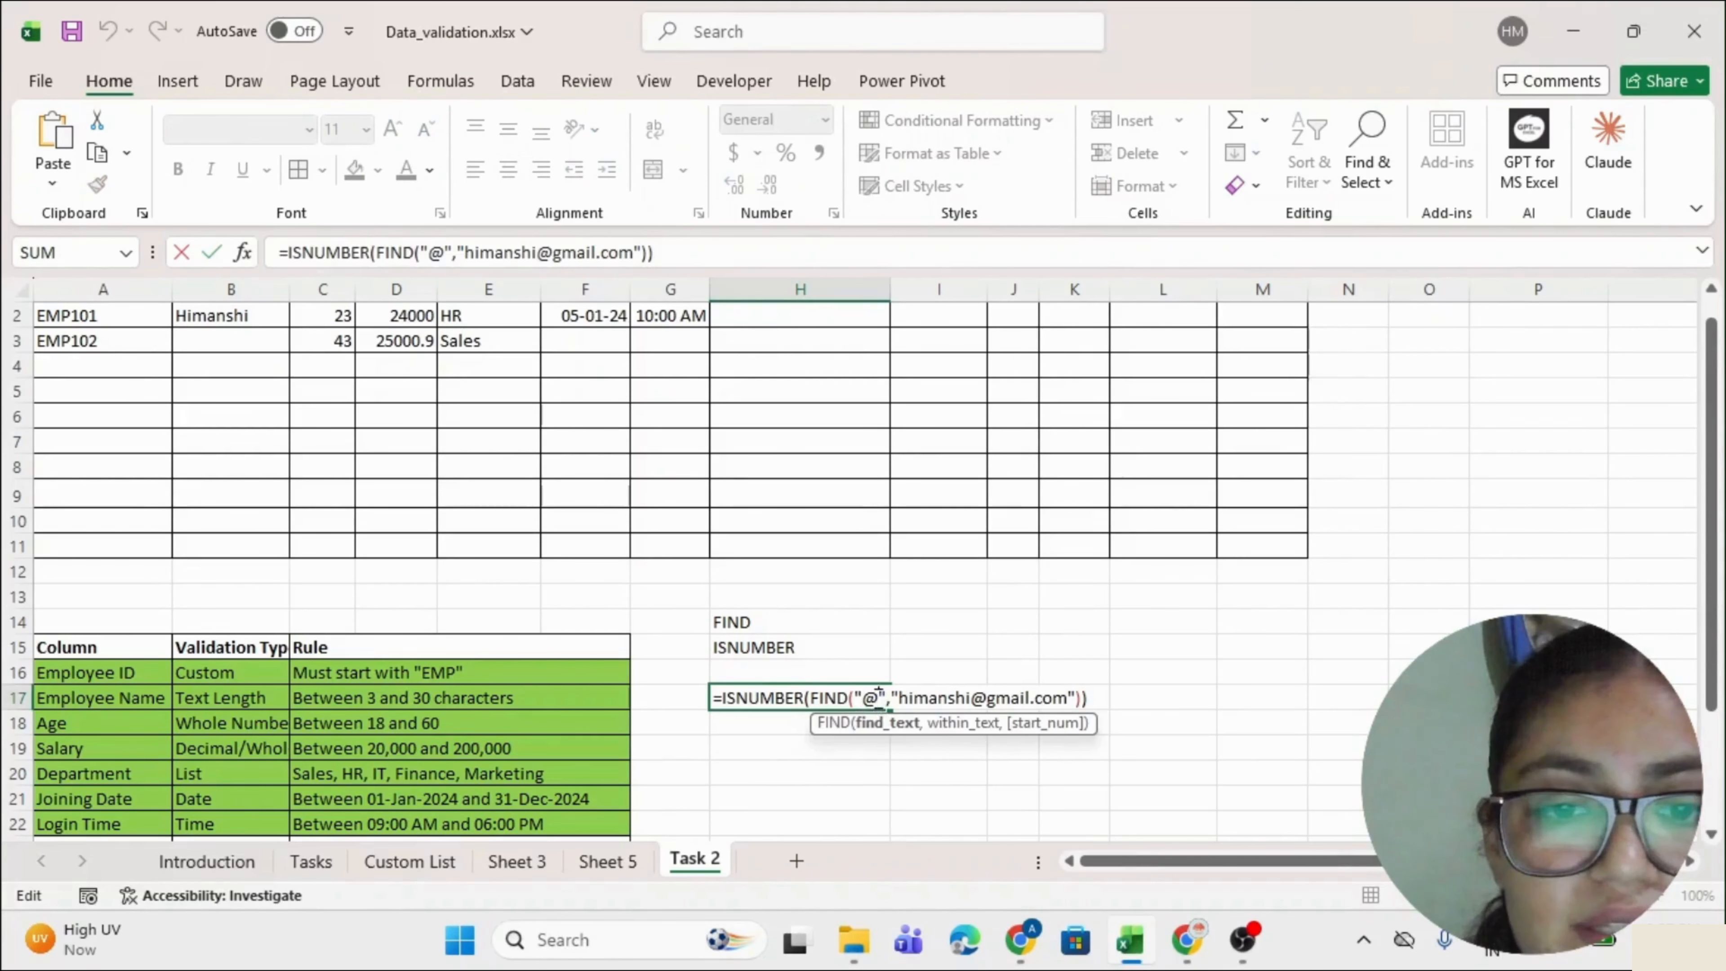
pyautogui.press('BackSpace')
pyautogui.write('t')
pyautogui.press('Return')
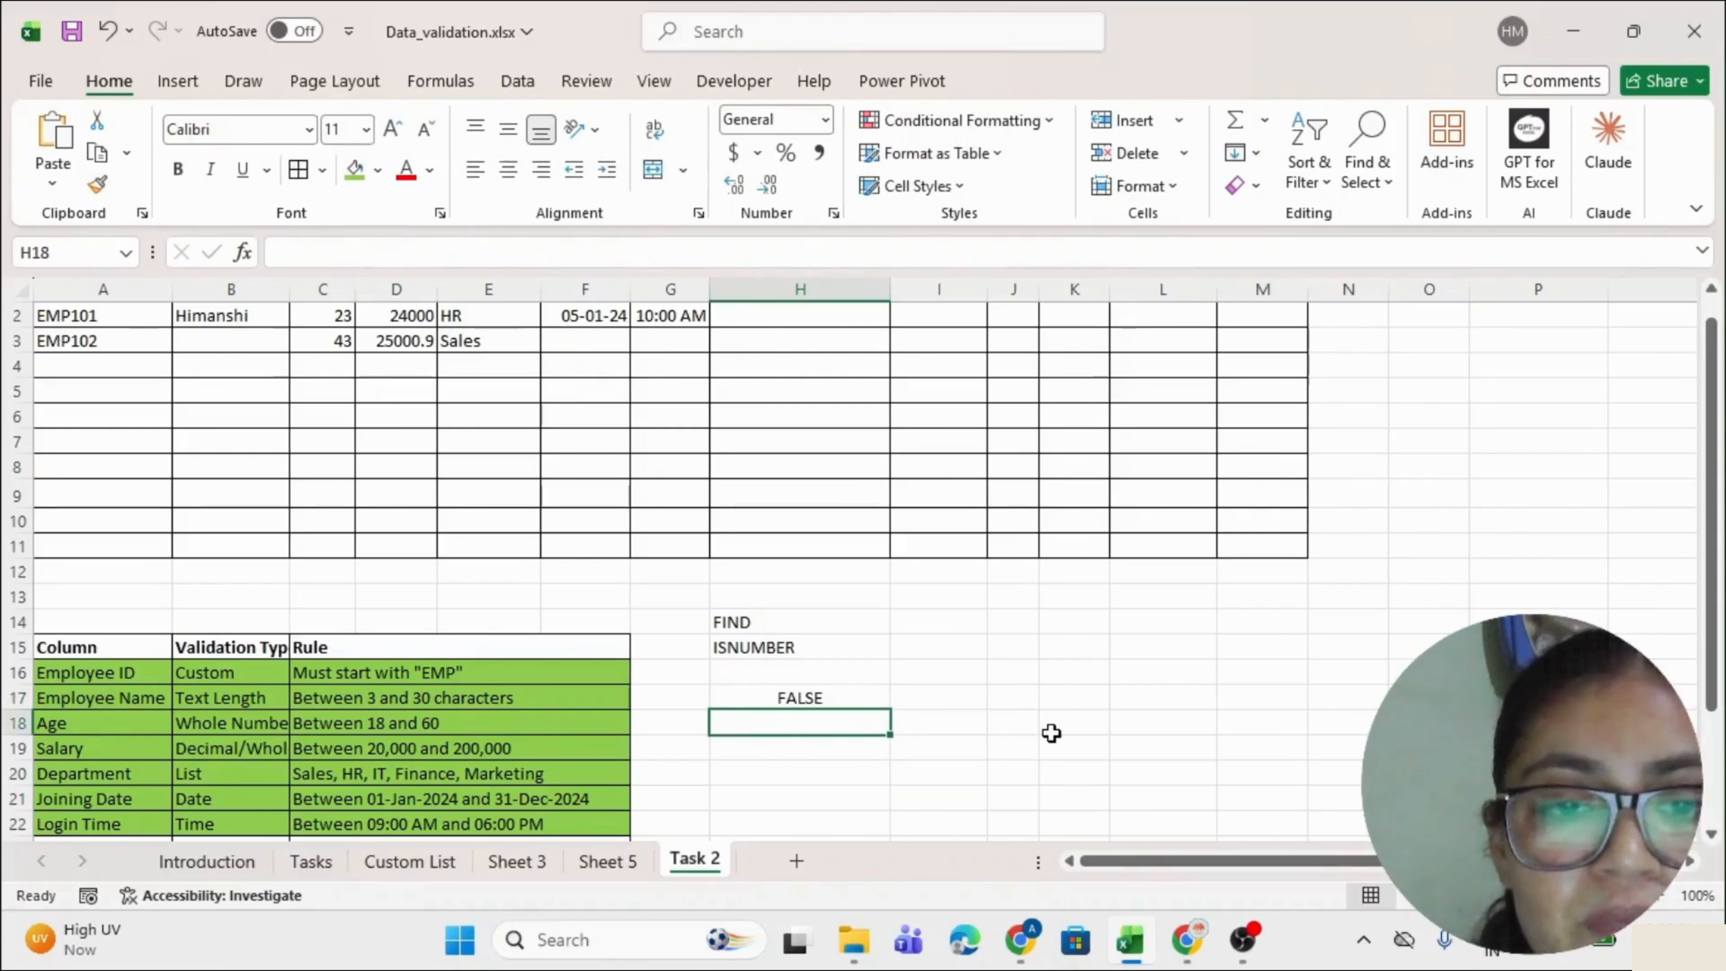
pyautogui.doubleClick(803, 697)
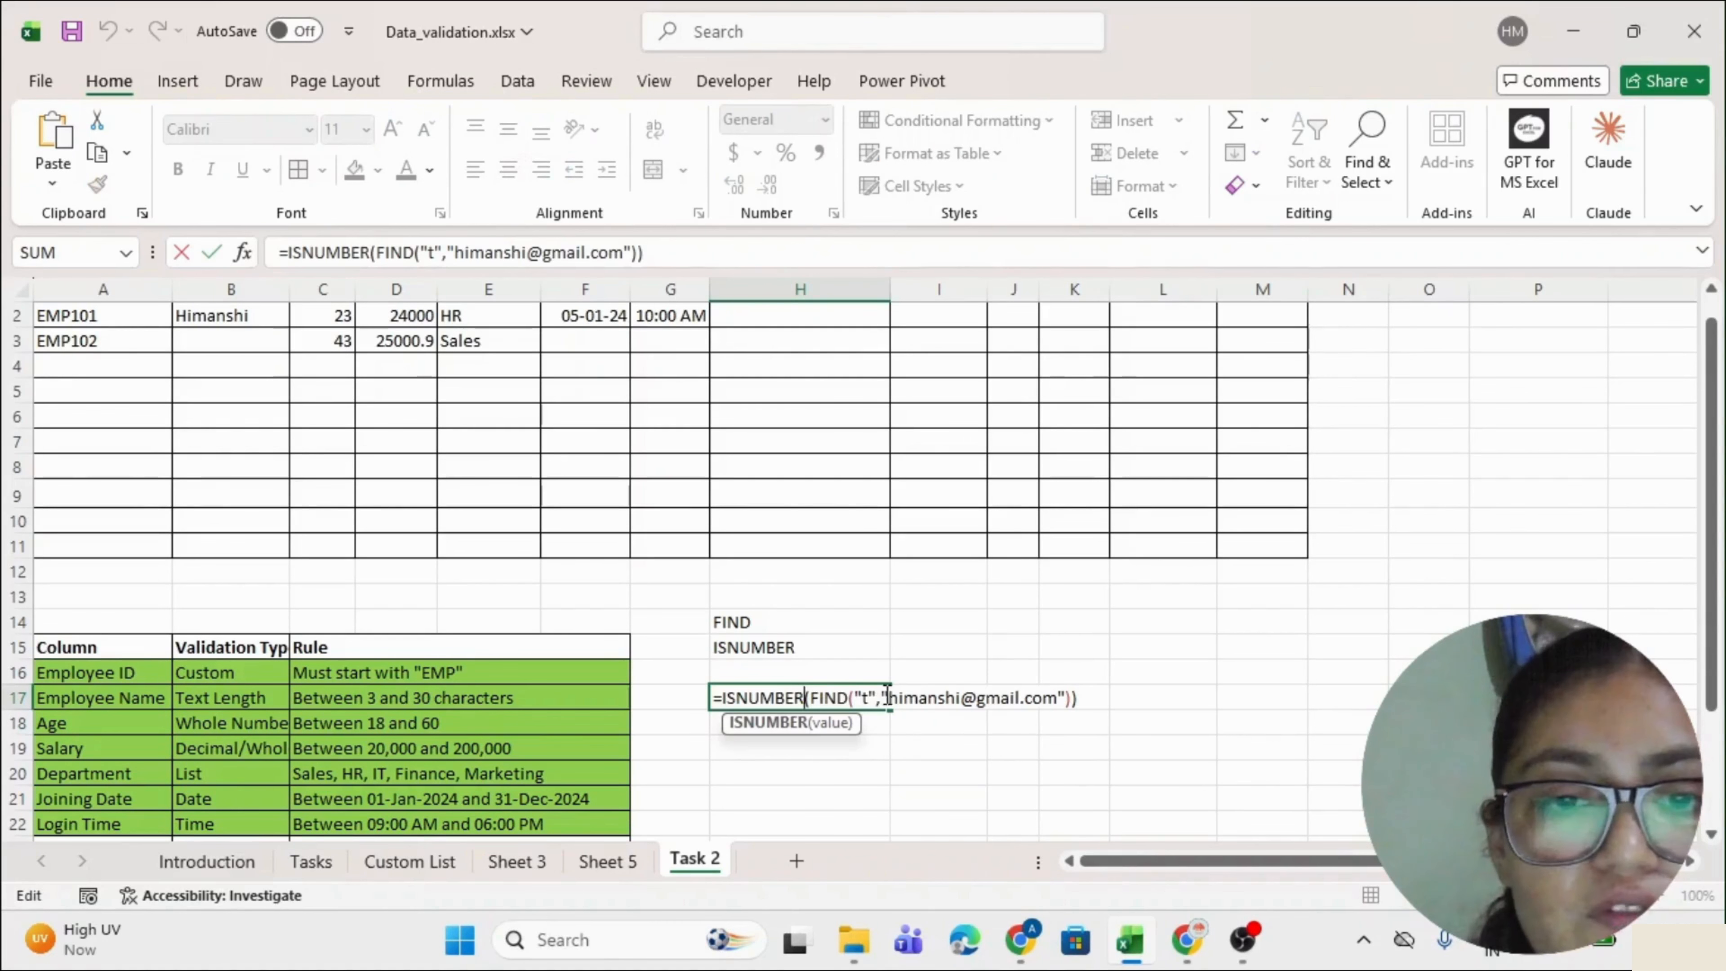
pyautogui.click(865, 698)
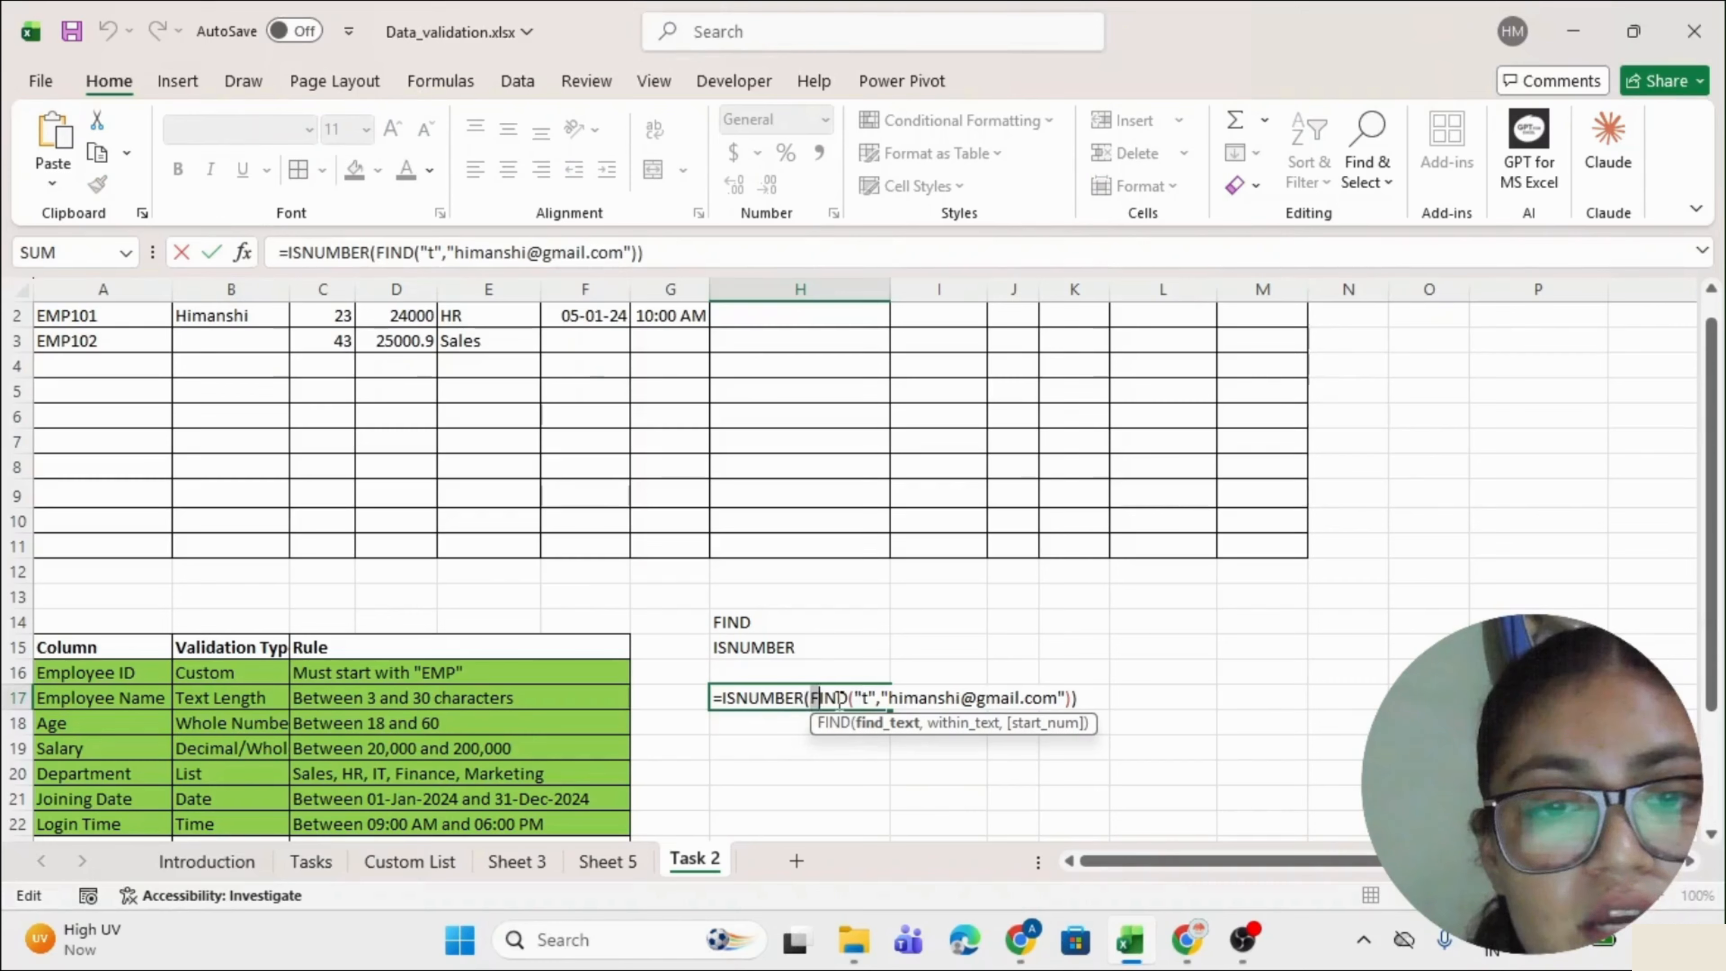
pyautogui.moveTo(840, 699); pyautogui.dragTo(1067, 697)
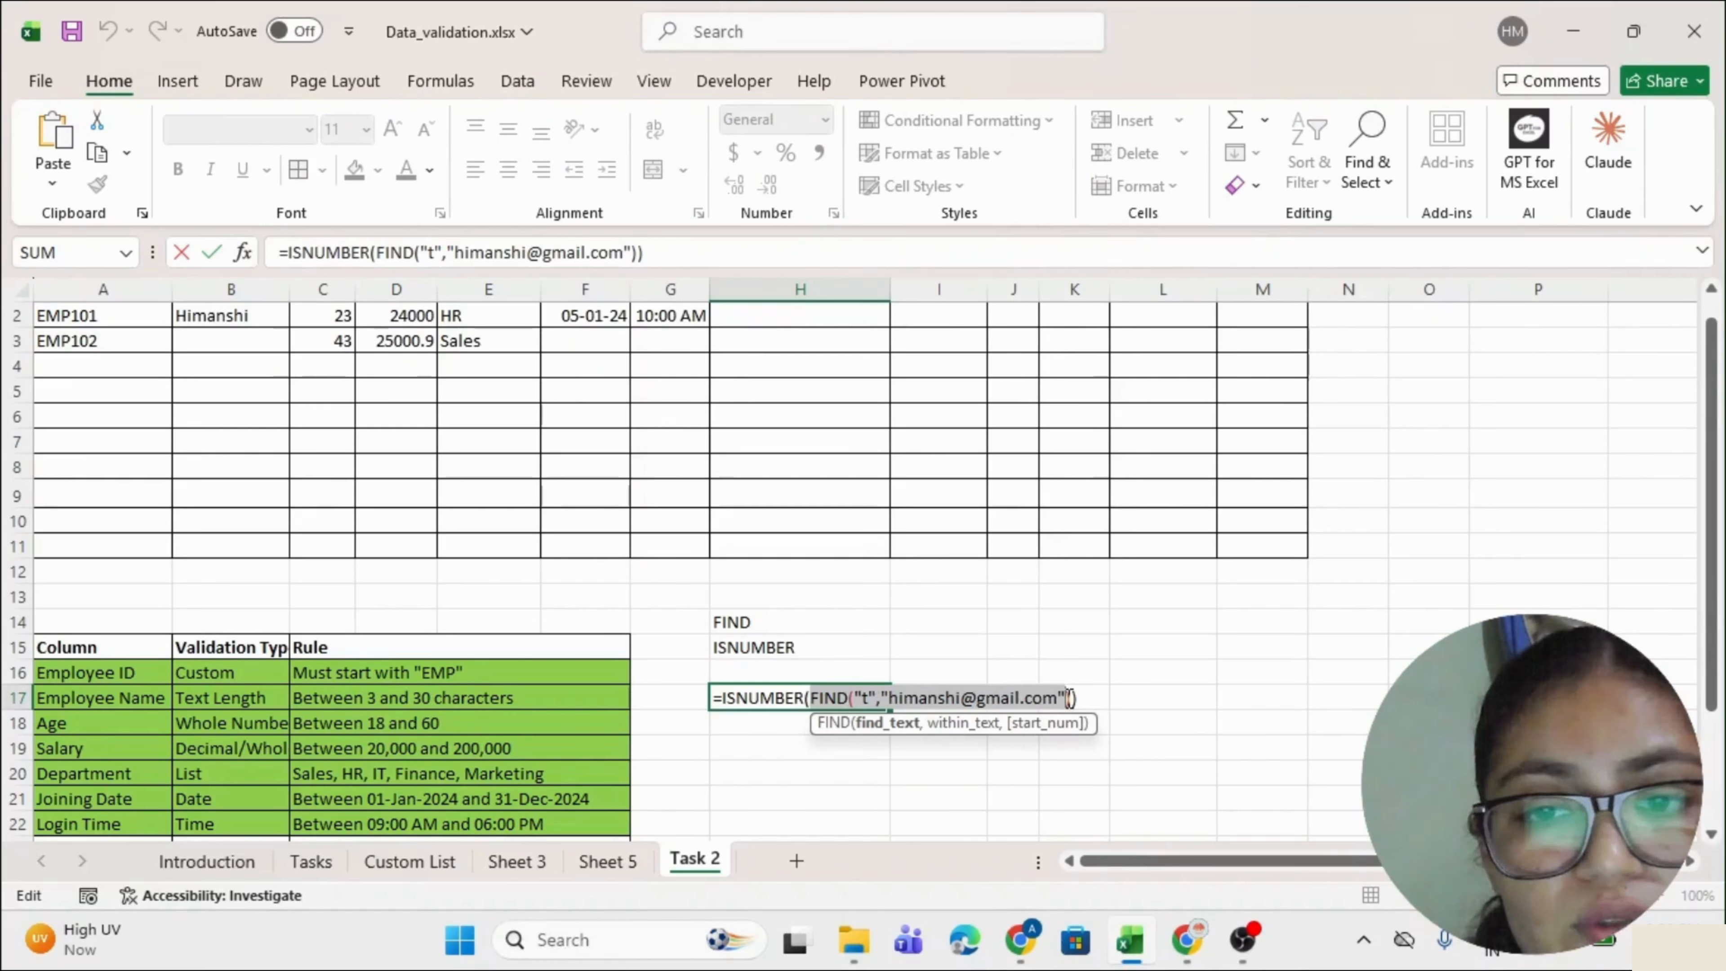
pyautogui.press('Return')
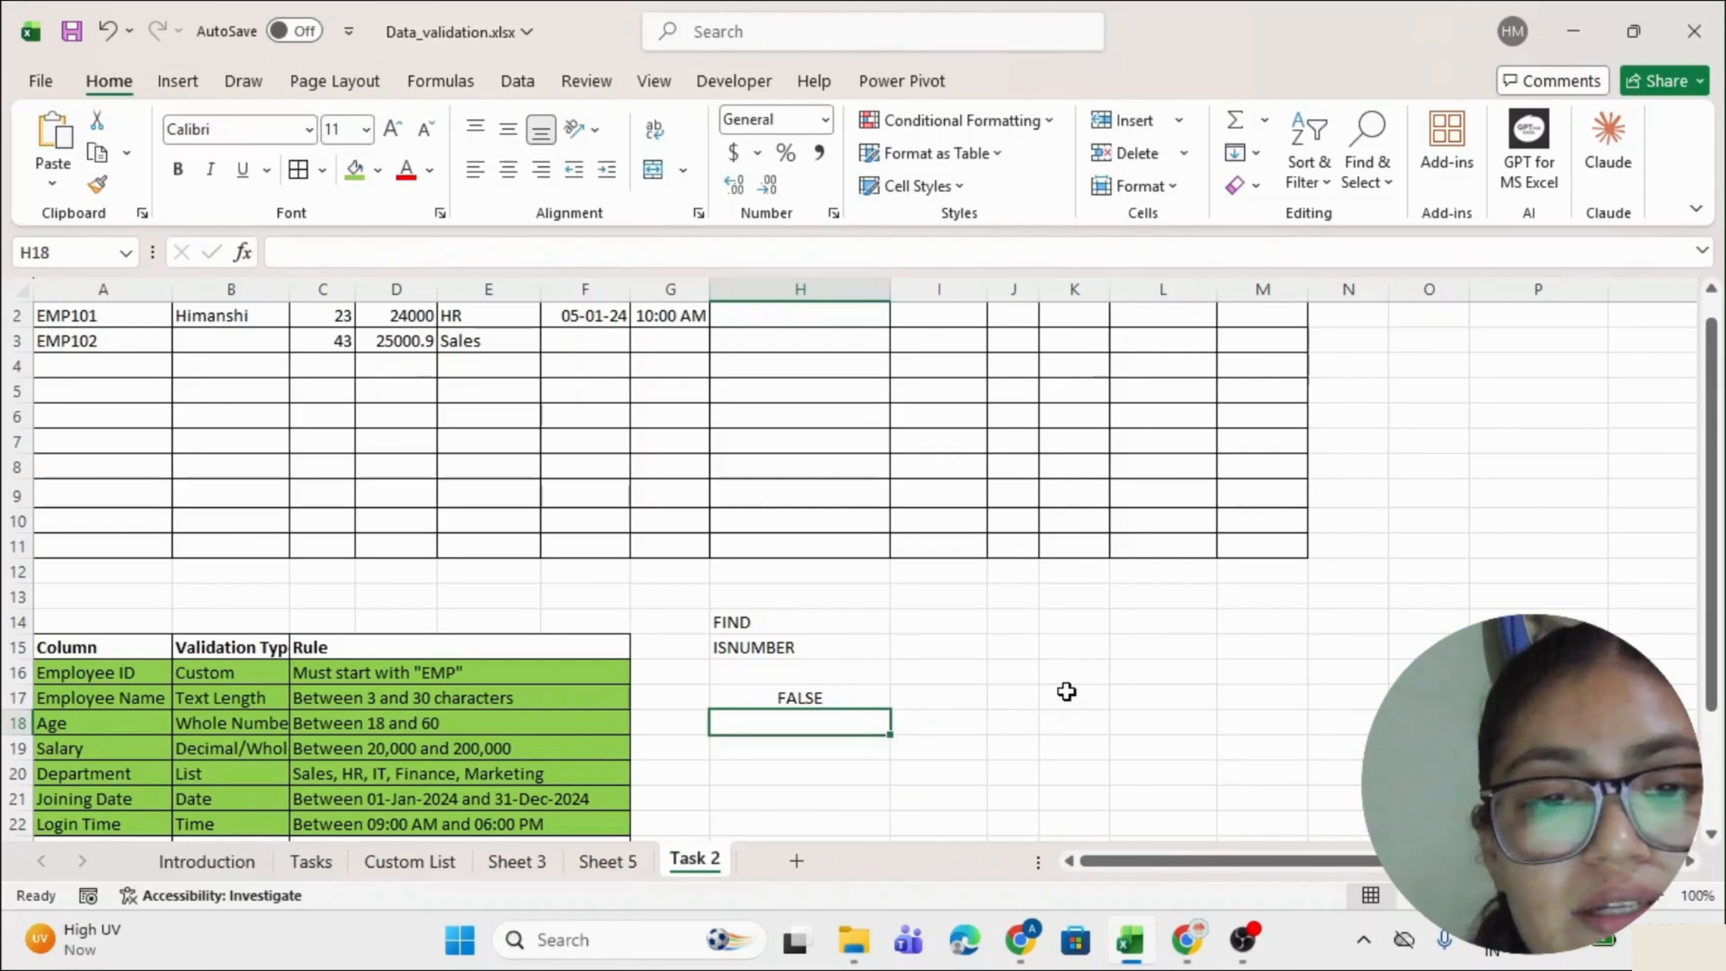
# Test the inner FIND part alone in J14, which returns #VALUE!
pyautogui.click(1015, 622)
pyautogui.write('=')
pyautogui.hotkey('ctrl', 'v')
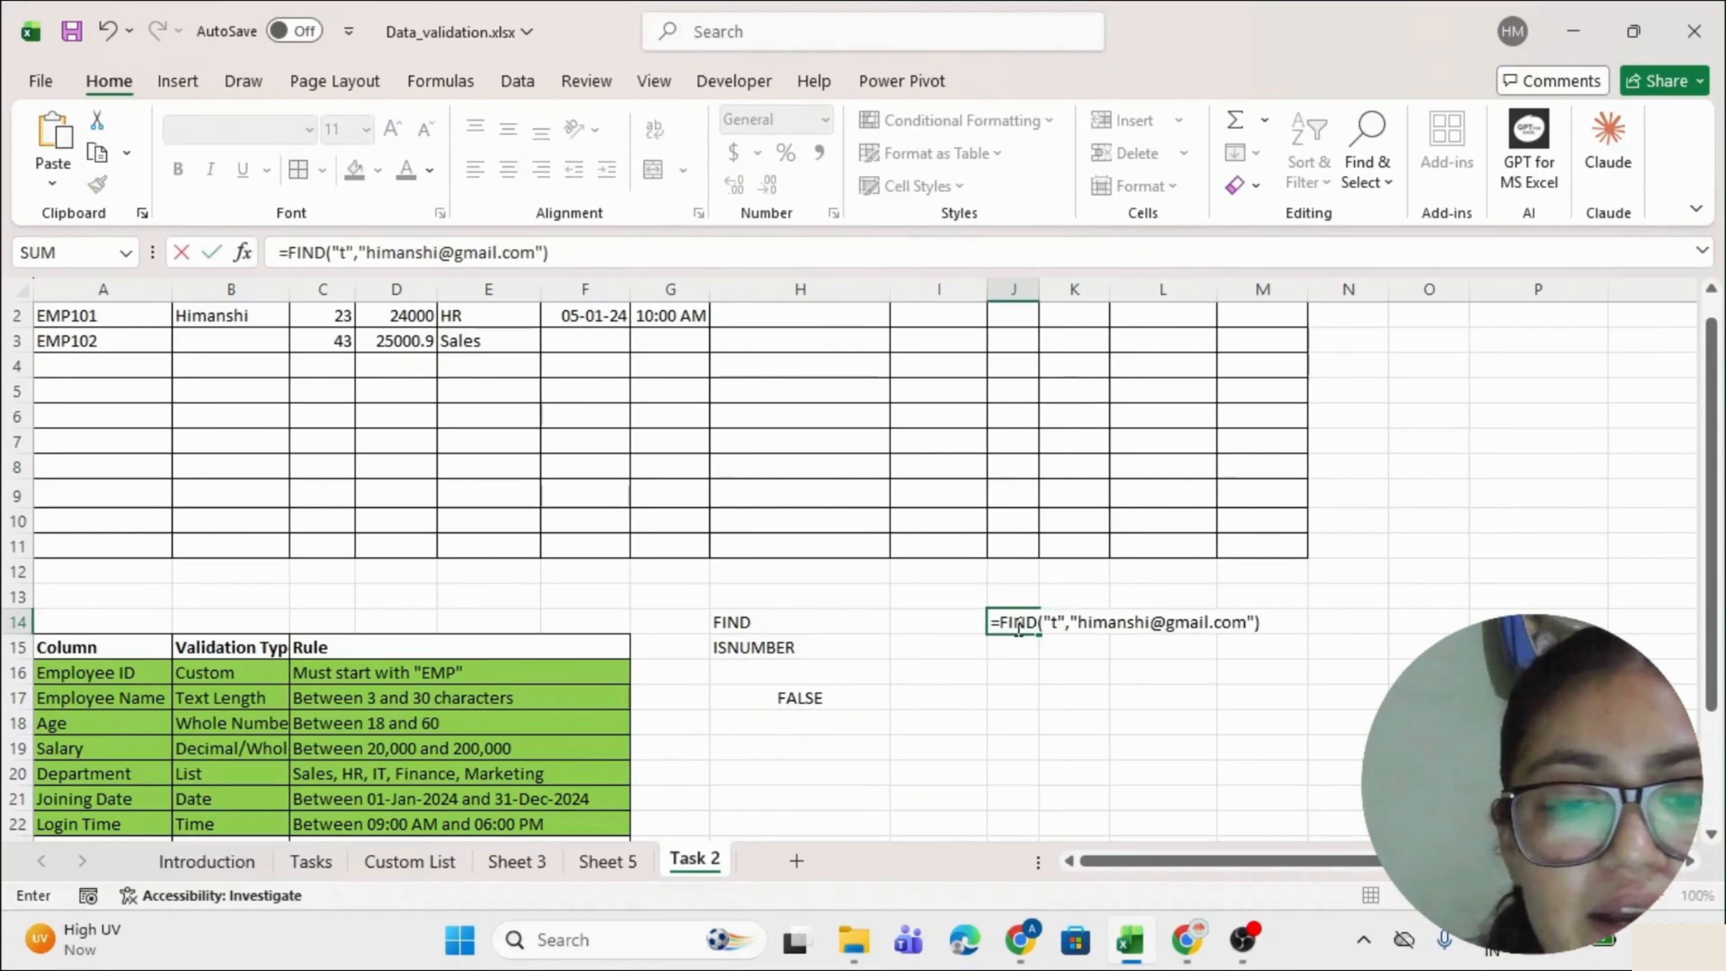
pyautogui.press('Return')
pyautogui.click(1016, 624)
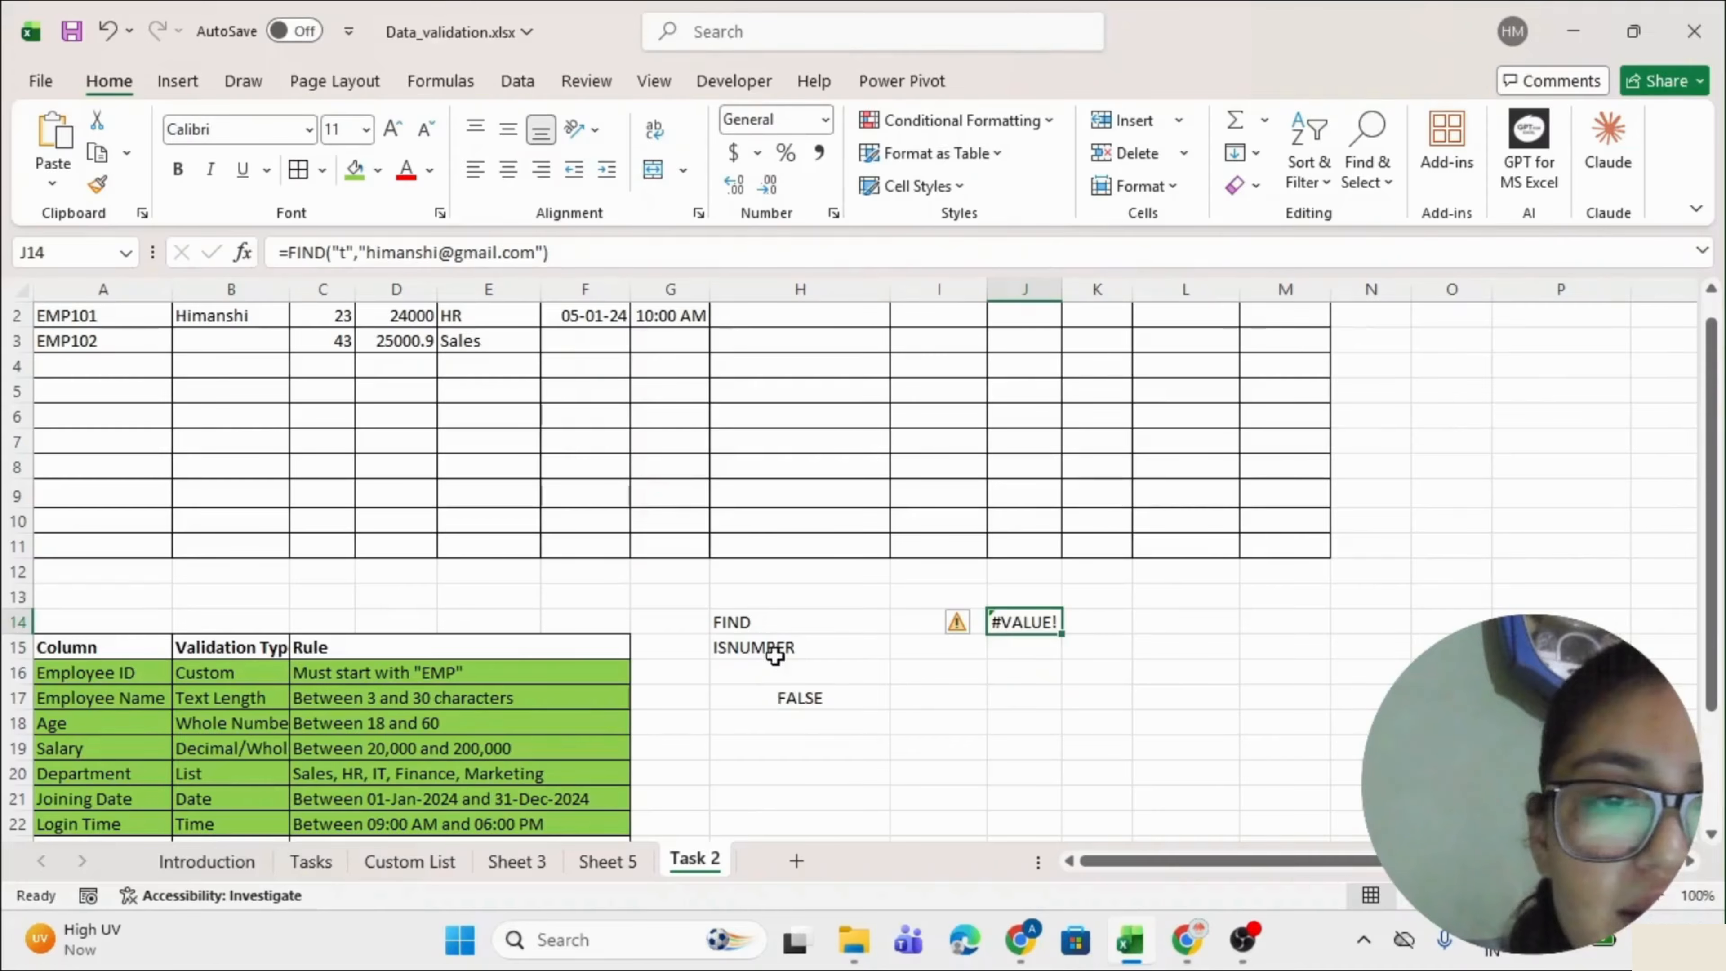
pyautogui.click(764, 646)
# Re-inspect H17's ISNUMBER(FIND) formula and recommit it.
pyautogui.doubleClick(801, 695)
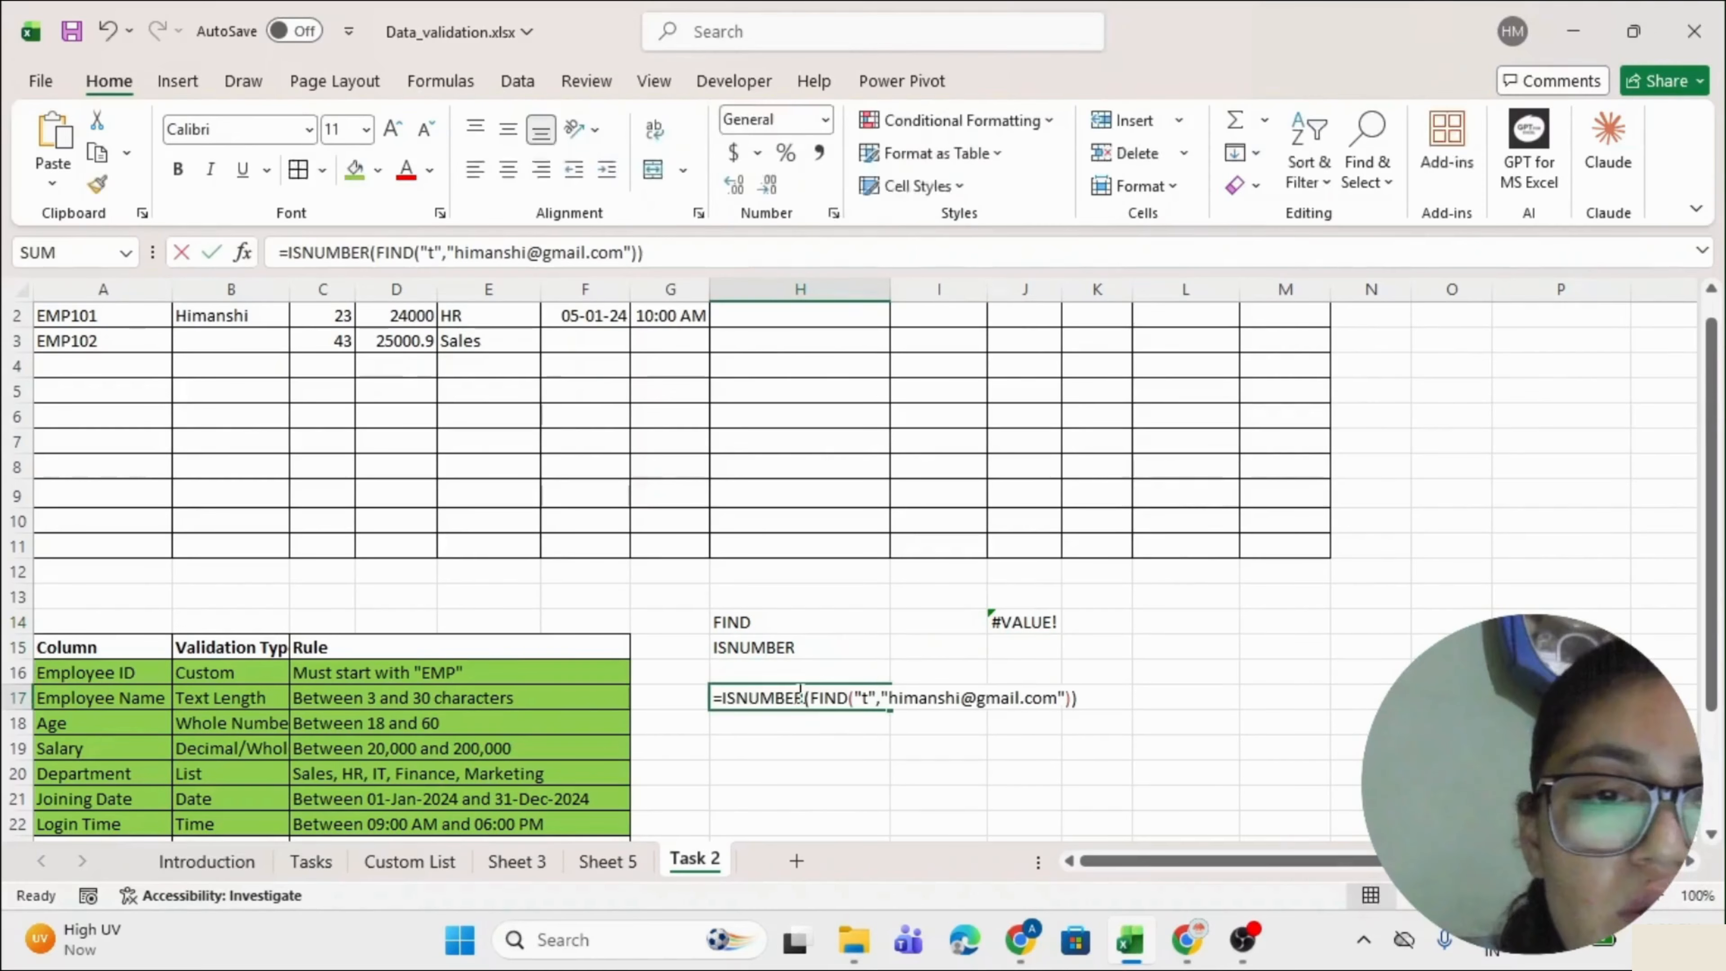
pyautogui.click(724, 696)
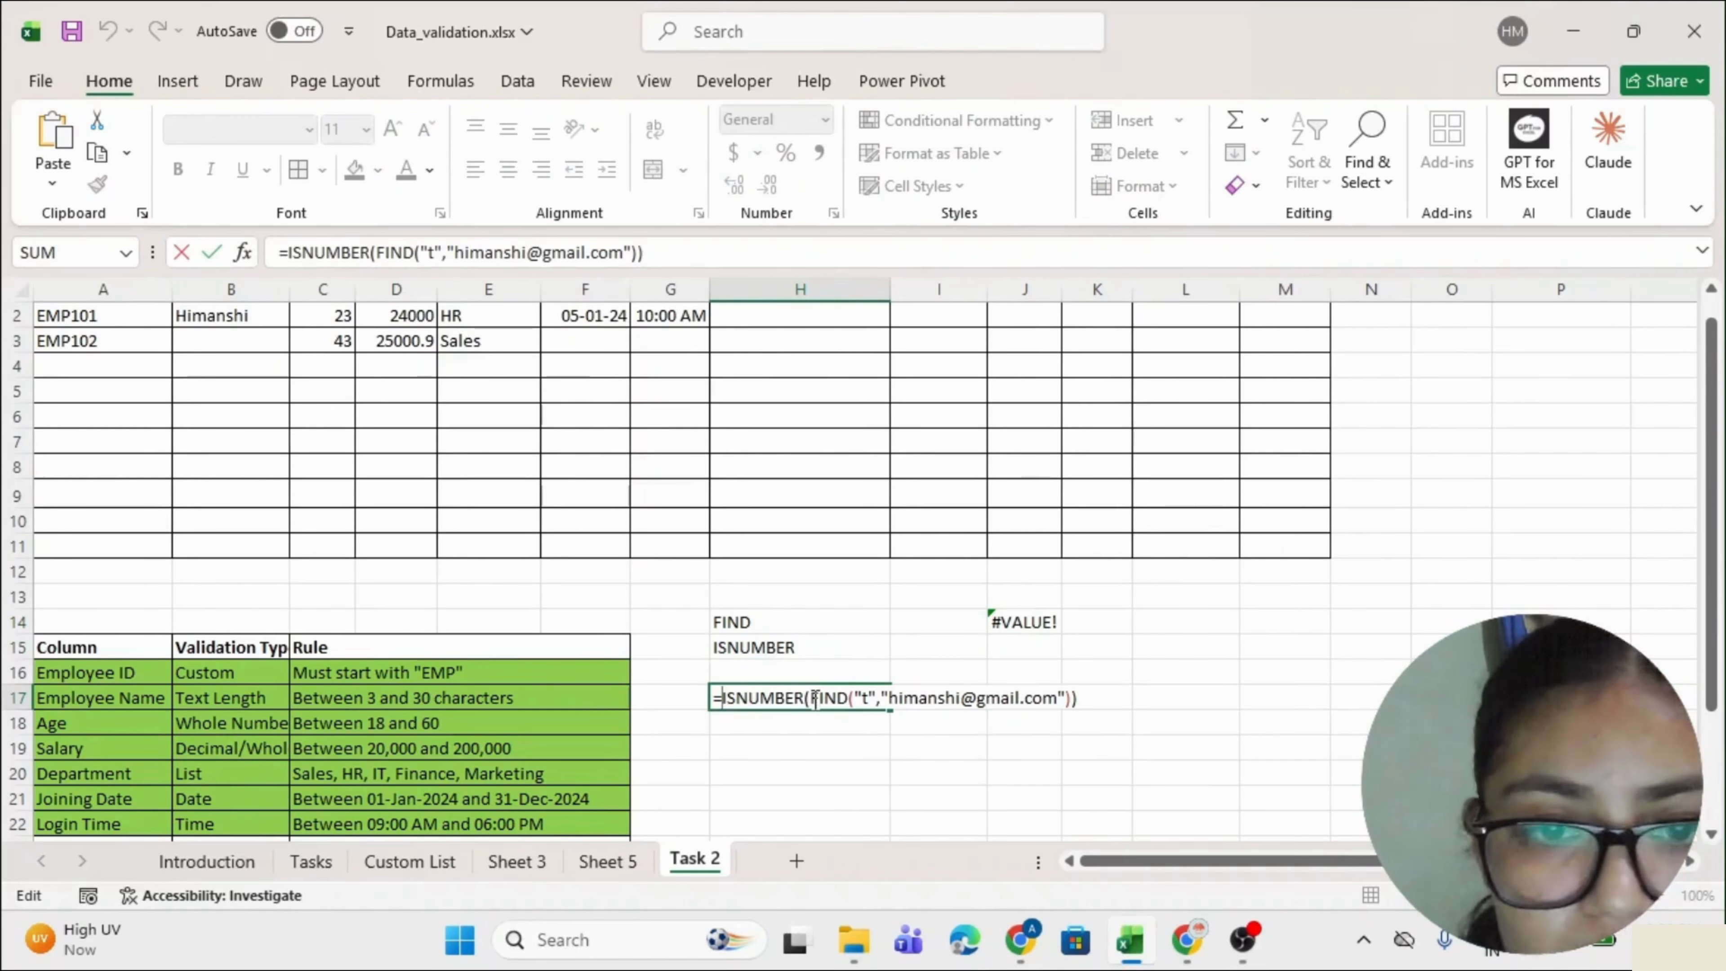
pyautogui.moveTo(813, 700); pyautogui.dragTo(1063, 700)
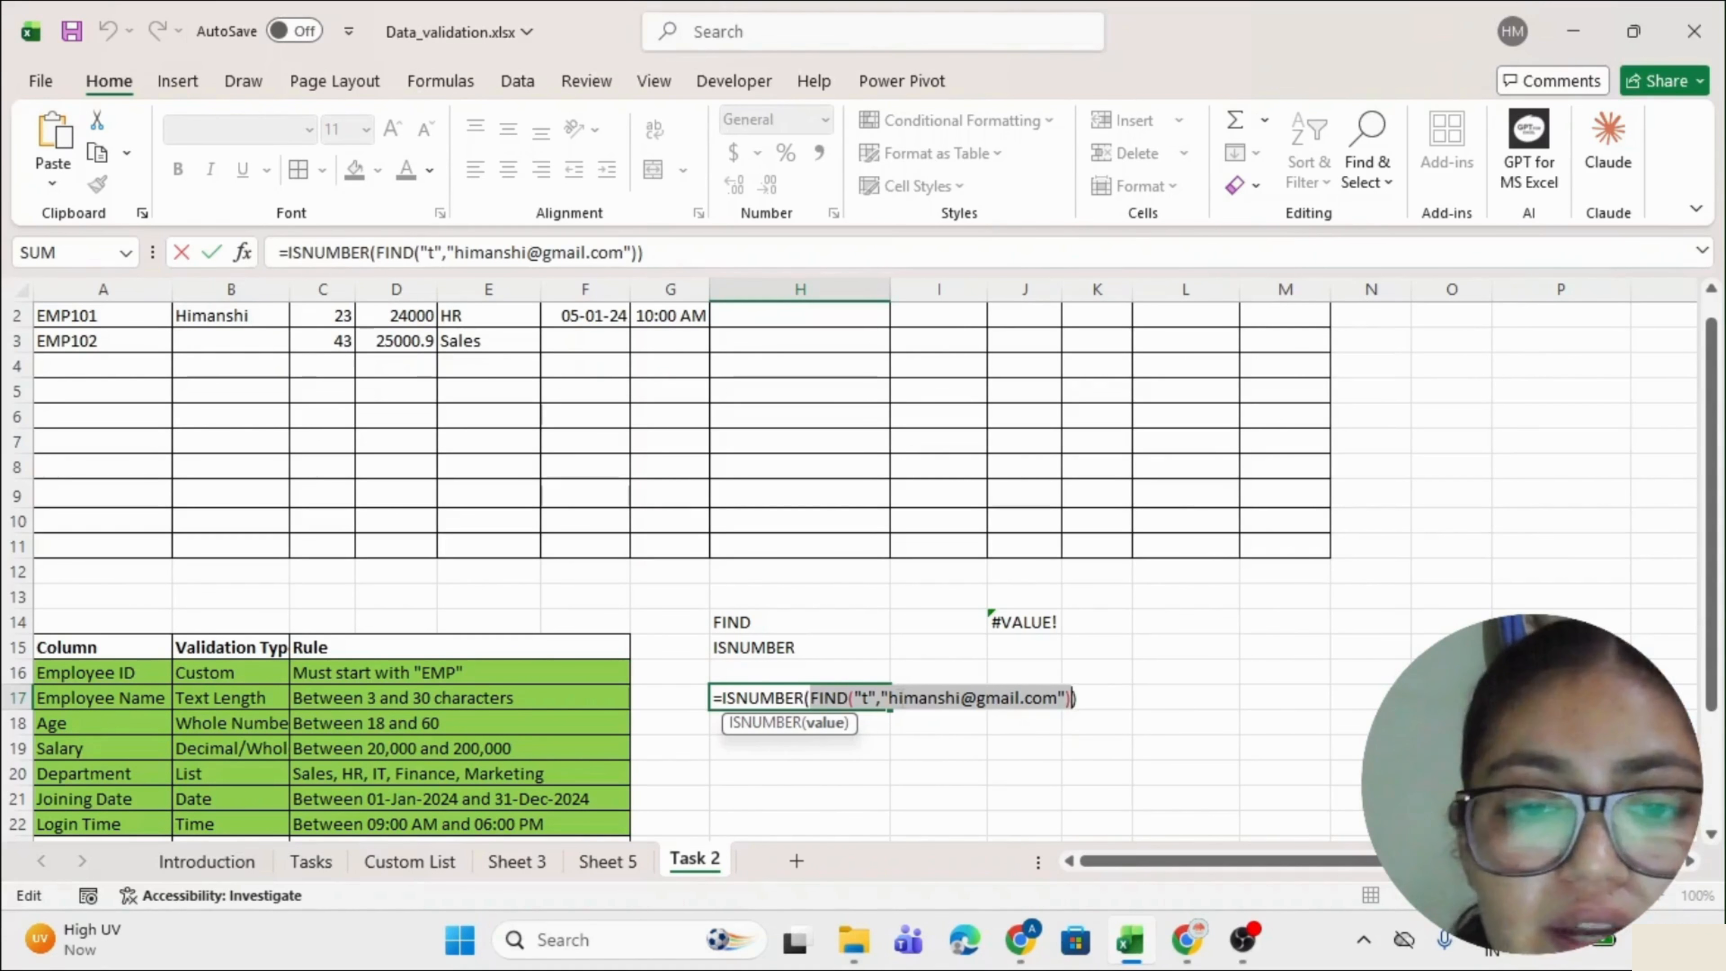
pyautogui.moveTo(809, 697); pyautogui.dragTo(1076, 704)
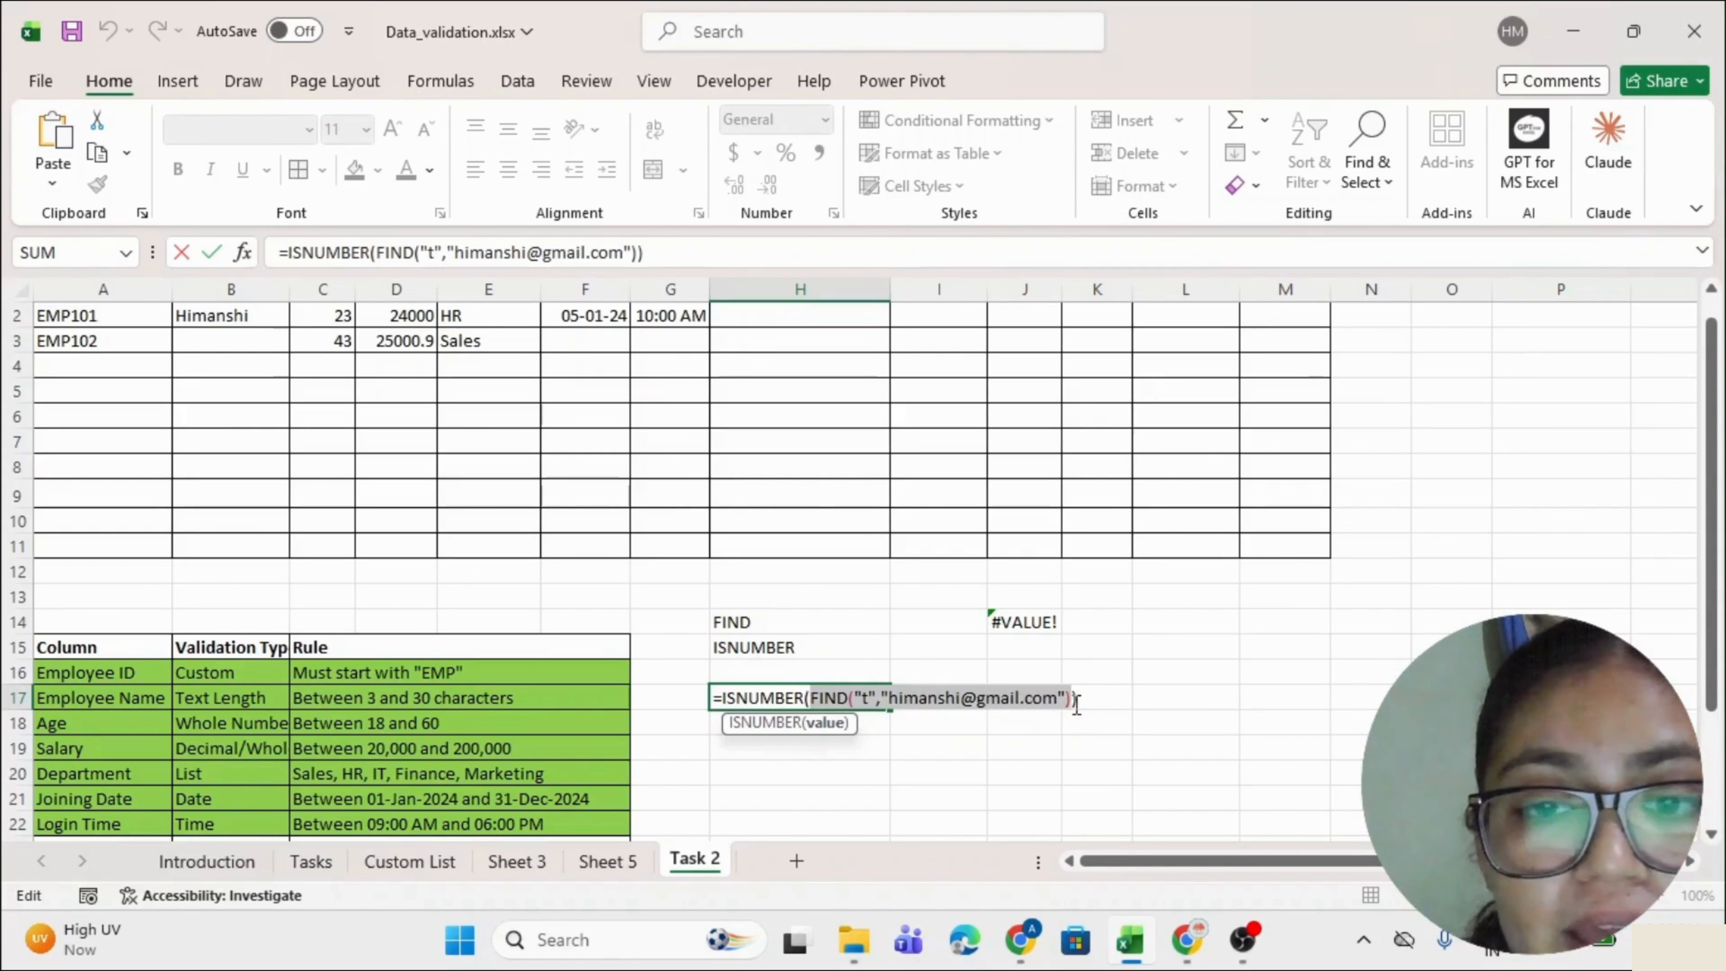
pyautogui.click(743, 698)
pyautogui.press('Return')
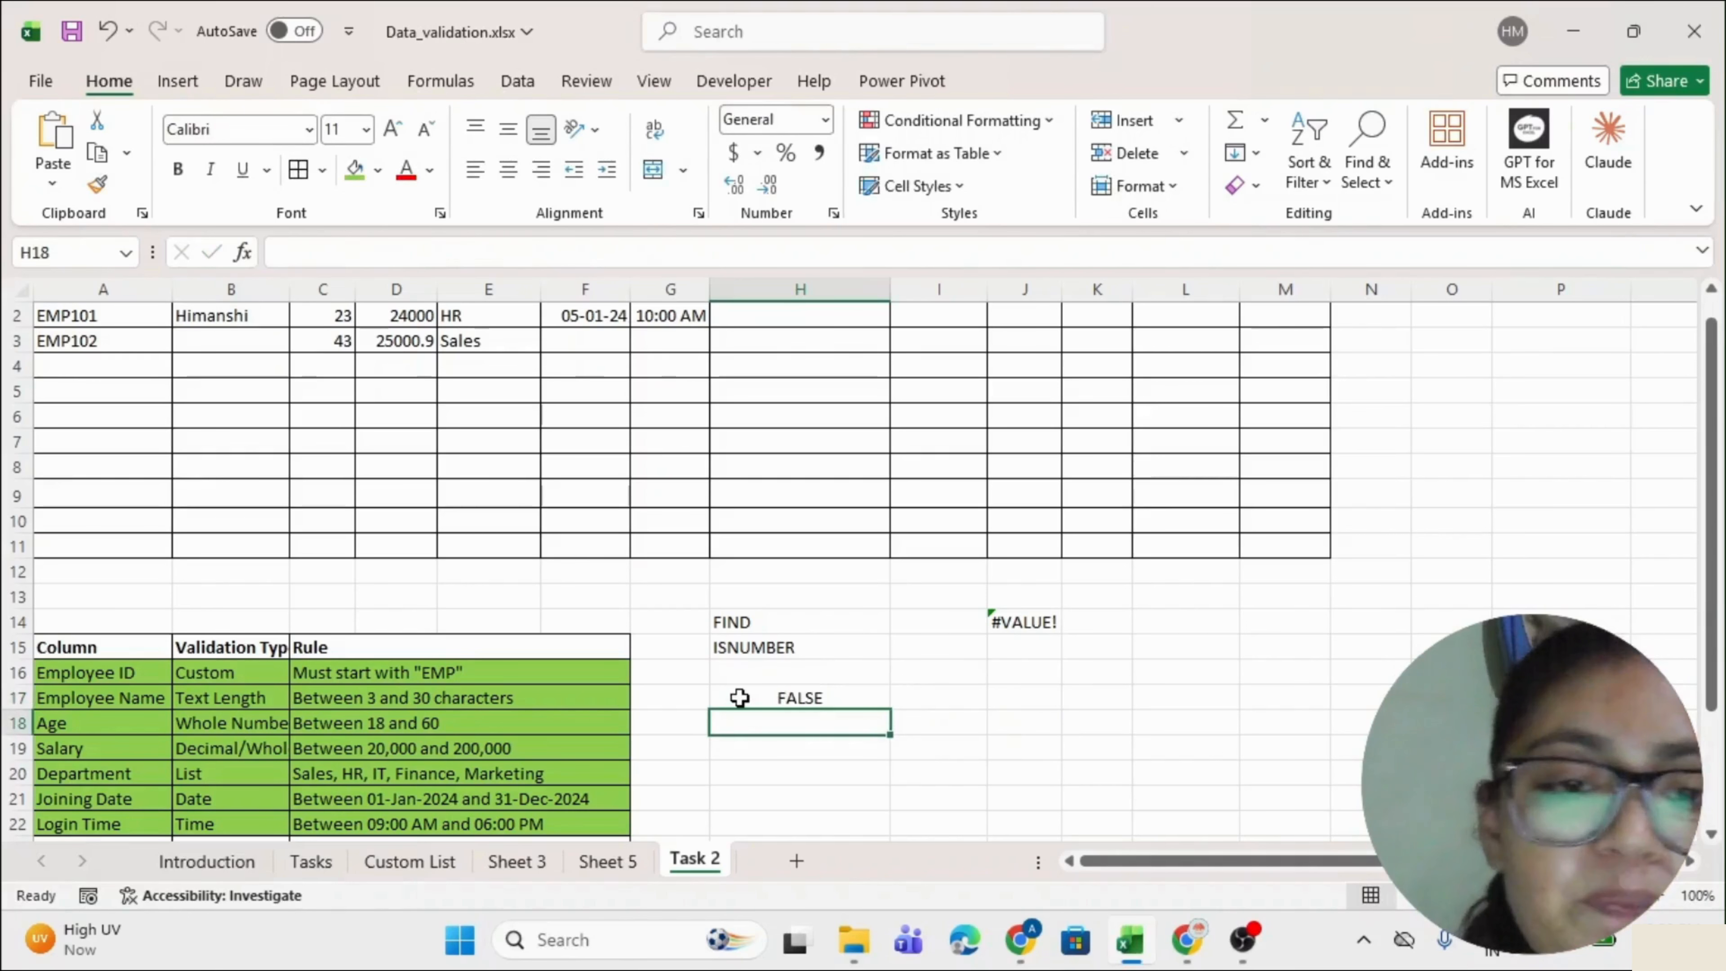
pyautogui.click(741, 699)
pyautogui.scroll(1, 893, 594)
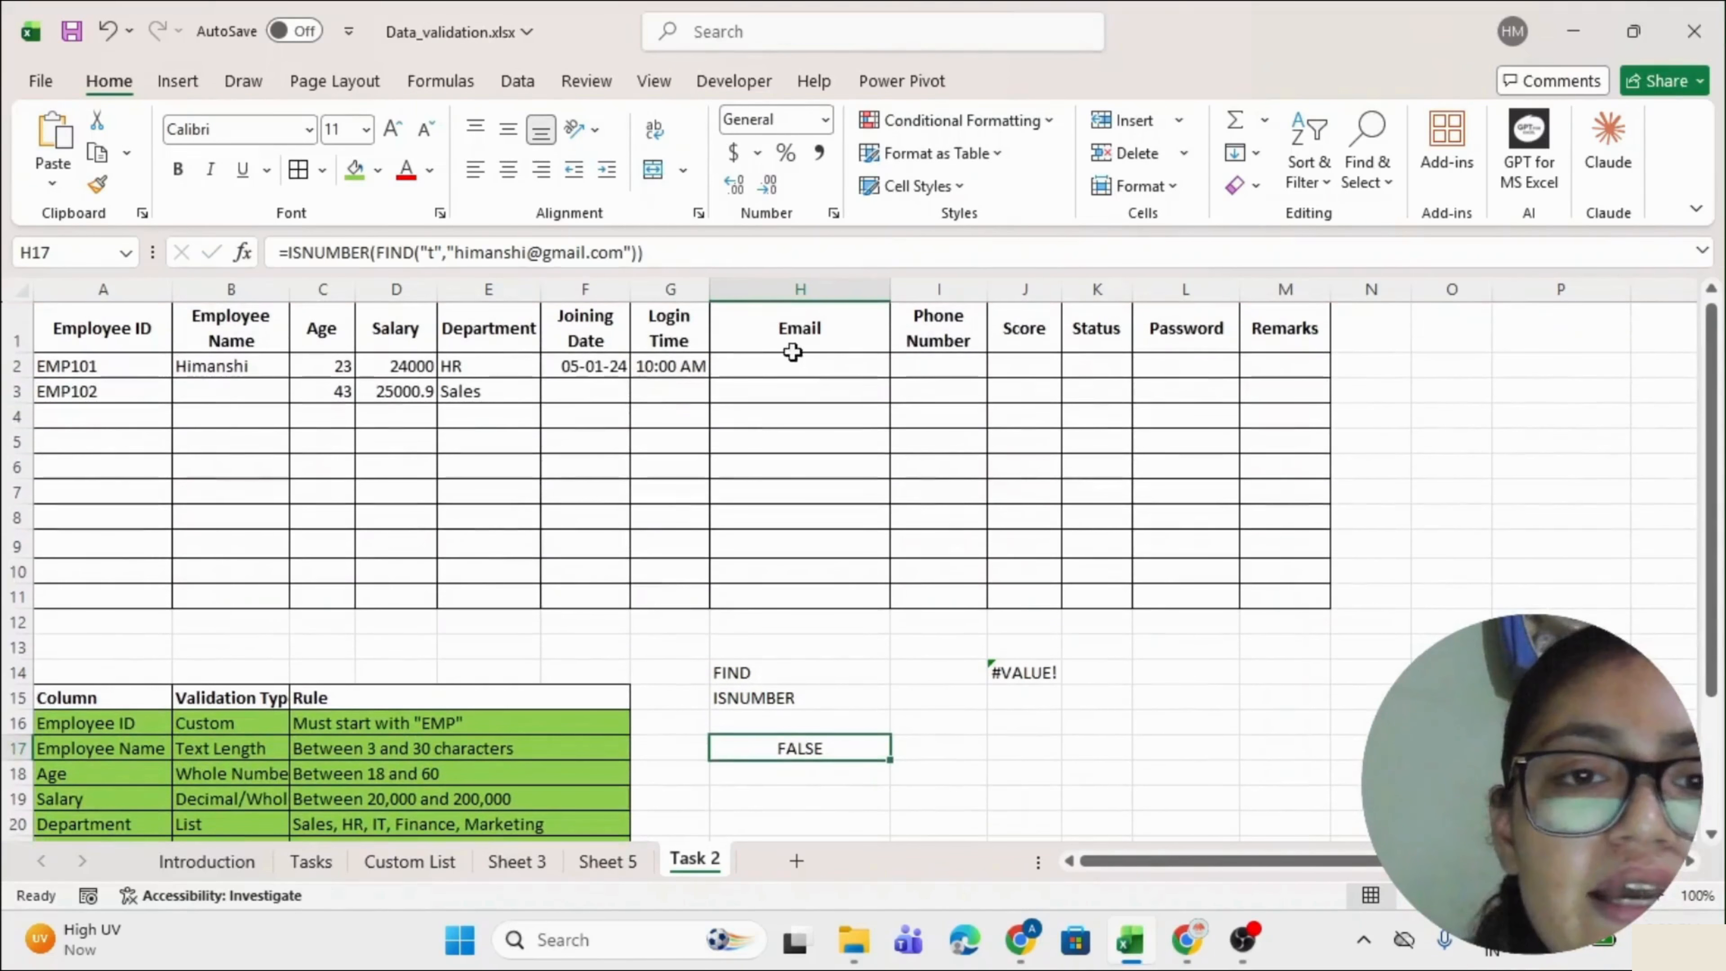
pyautogui.click(794, 364)
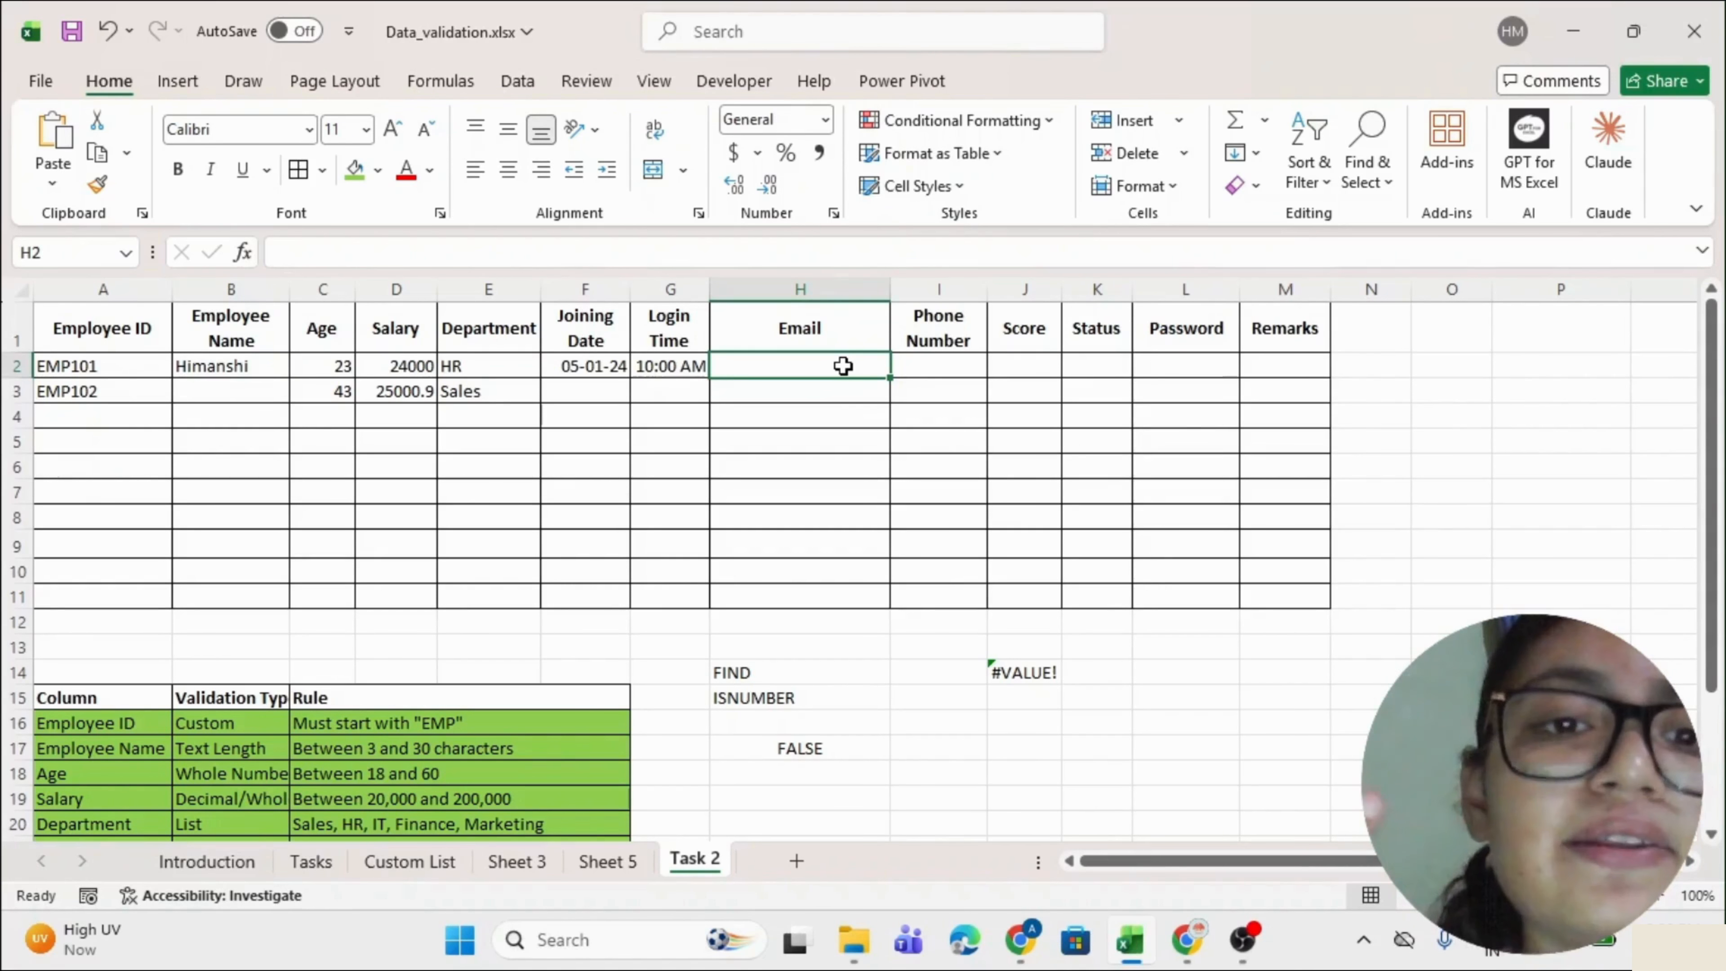
# Select the Email data range H2:H11, redoing the selection until it fits.
pyautogui.moveTo(842, 366); pyautogui.dragTo(833, 593)
pyautogui.moveTo(789, 365); pyautogui.dragTo(763, 593)
pyautogui.moveTo(780, 373); pyautogui.dragTo(775, 588)
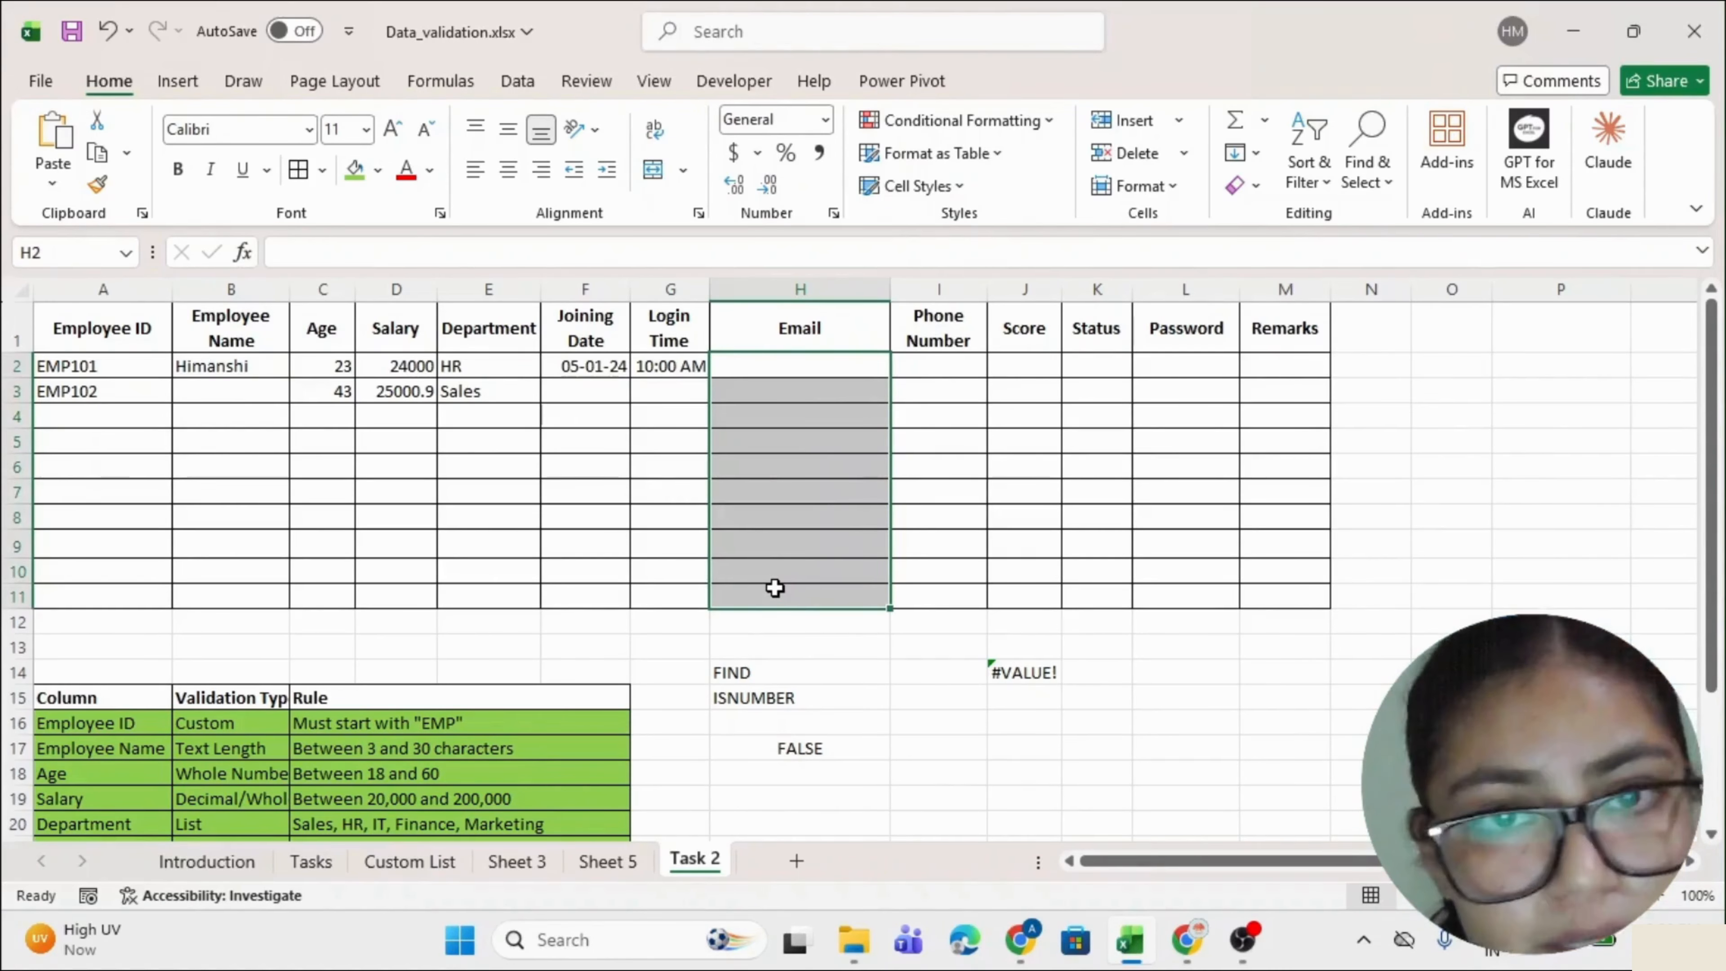
# Give H2:H11 a custom rule =ISNUMBER(FIND("@",H2)), then begin typing a test e-mail in H2.
pyautogui.hotkey('alt', 'd')
pyautogui.press('l')
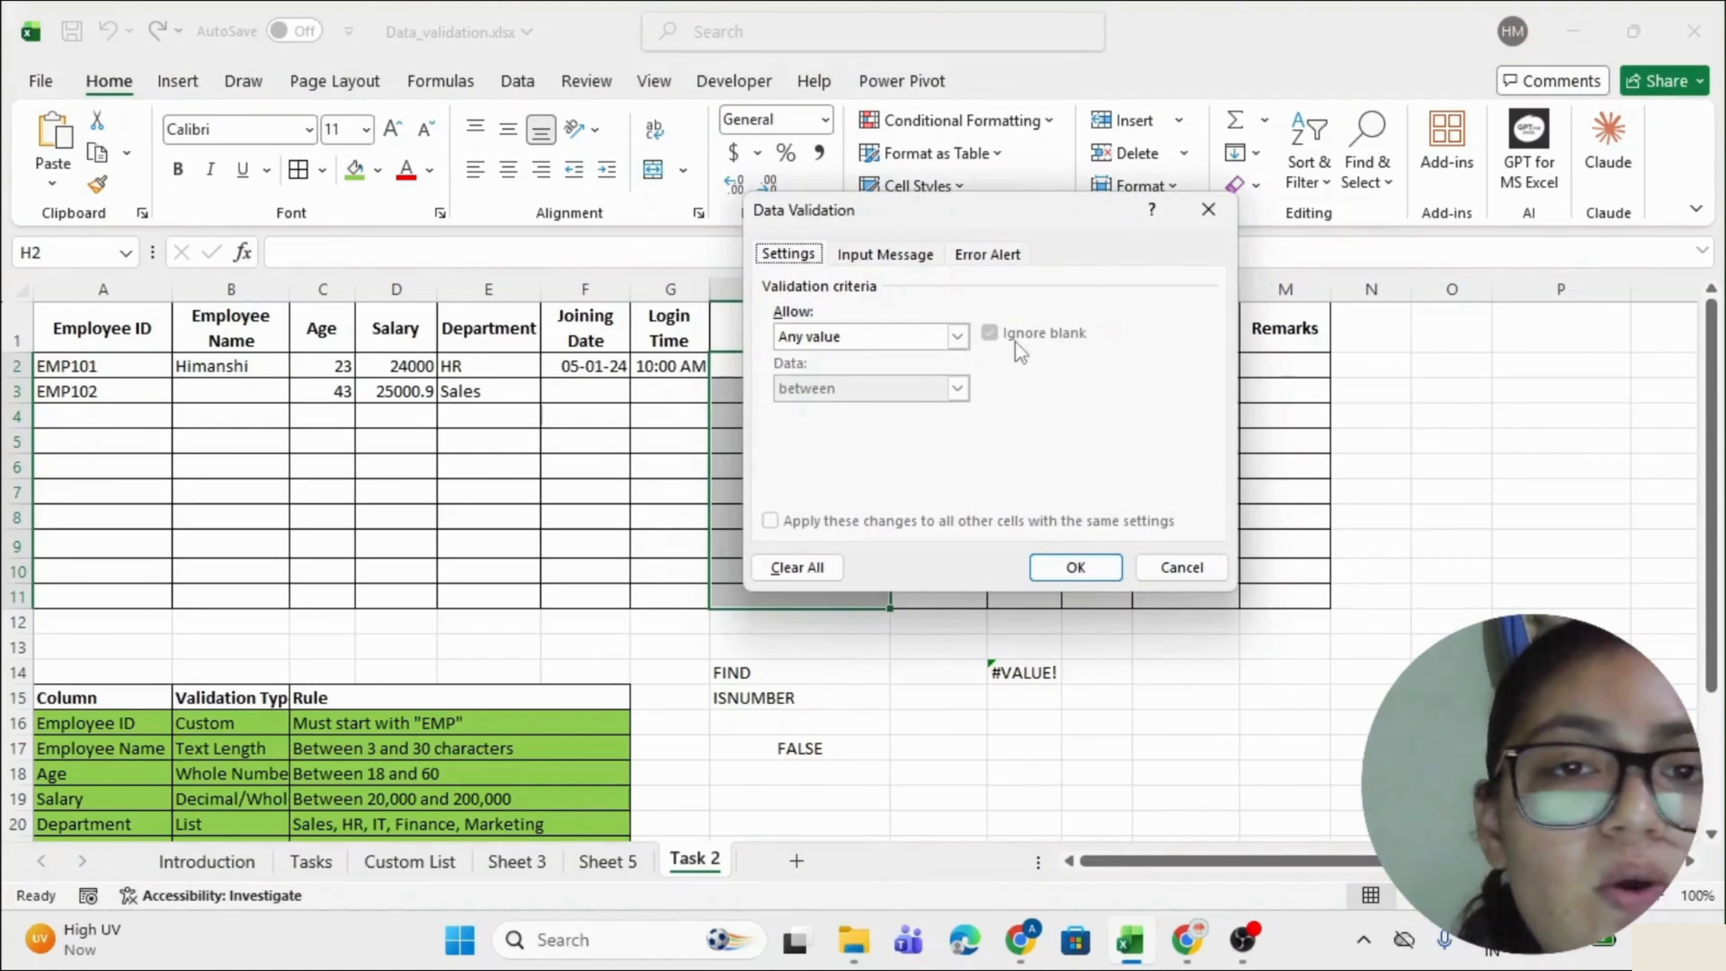
pyautogui.moveTo(857, 213); pyautogui.dragTo(252, 215)
pyautogui.click(277, 330)
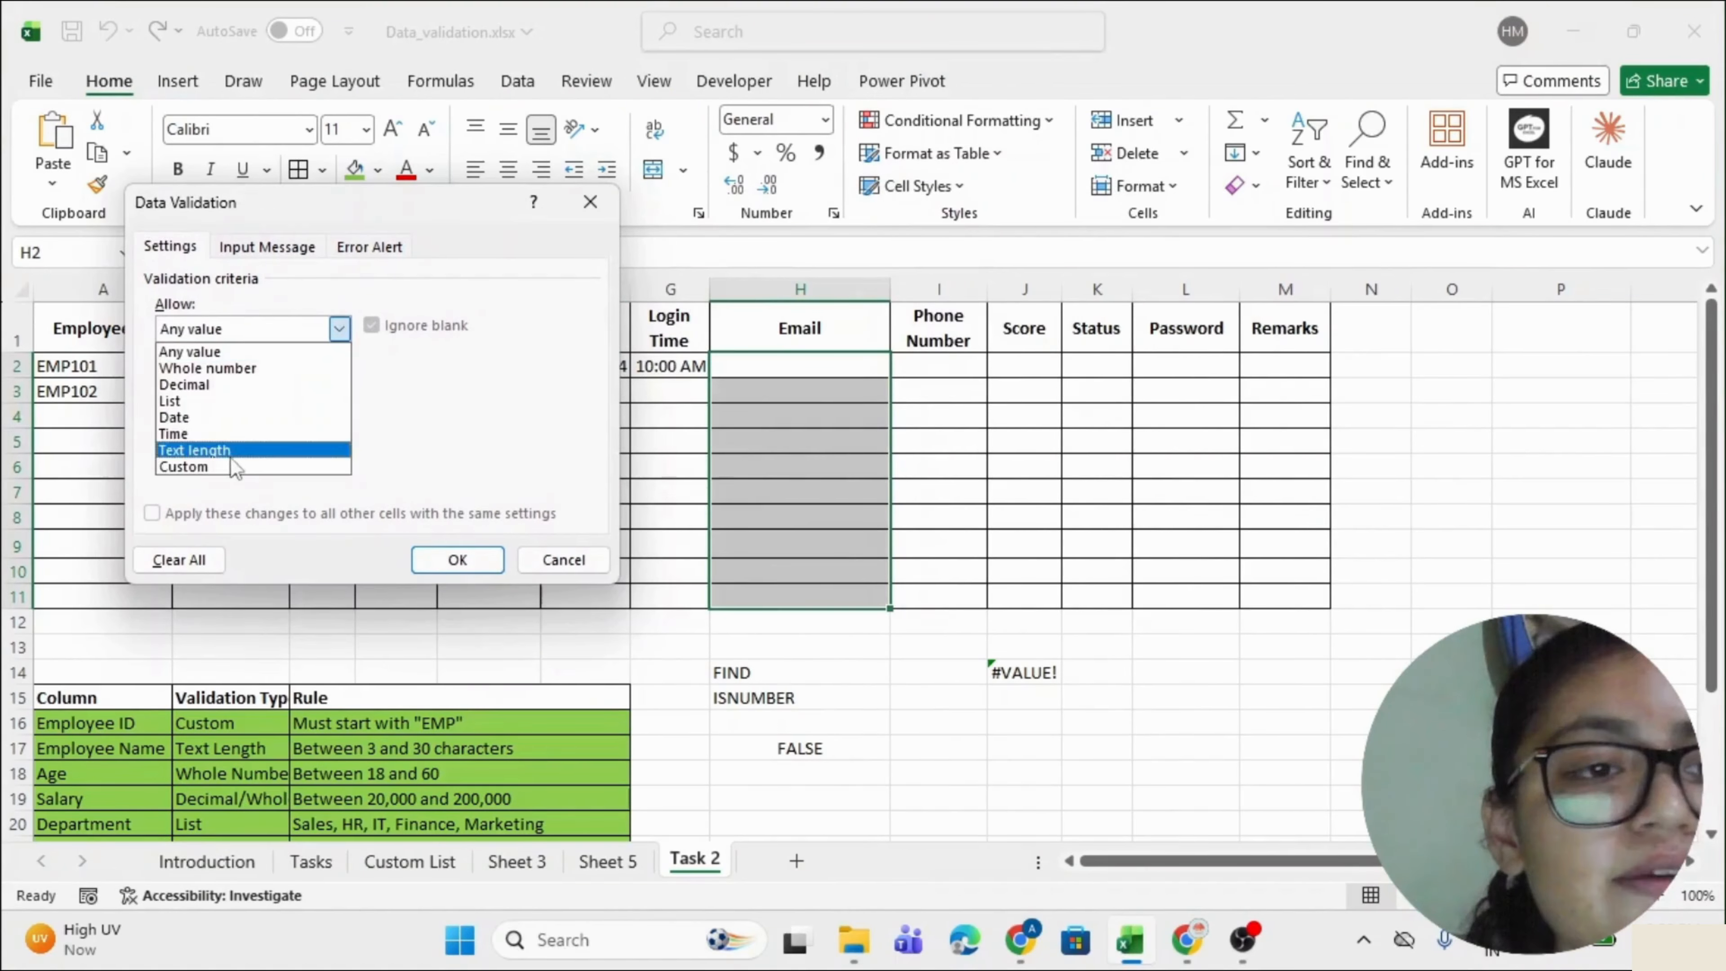
pyautogui.click(231, 472)
pyautogui.click(234, 430)
pyautogui.write('=')
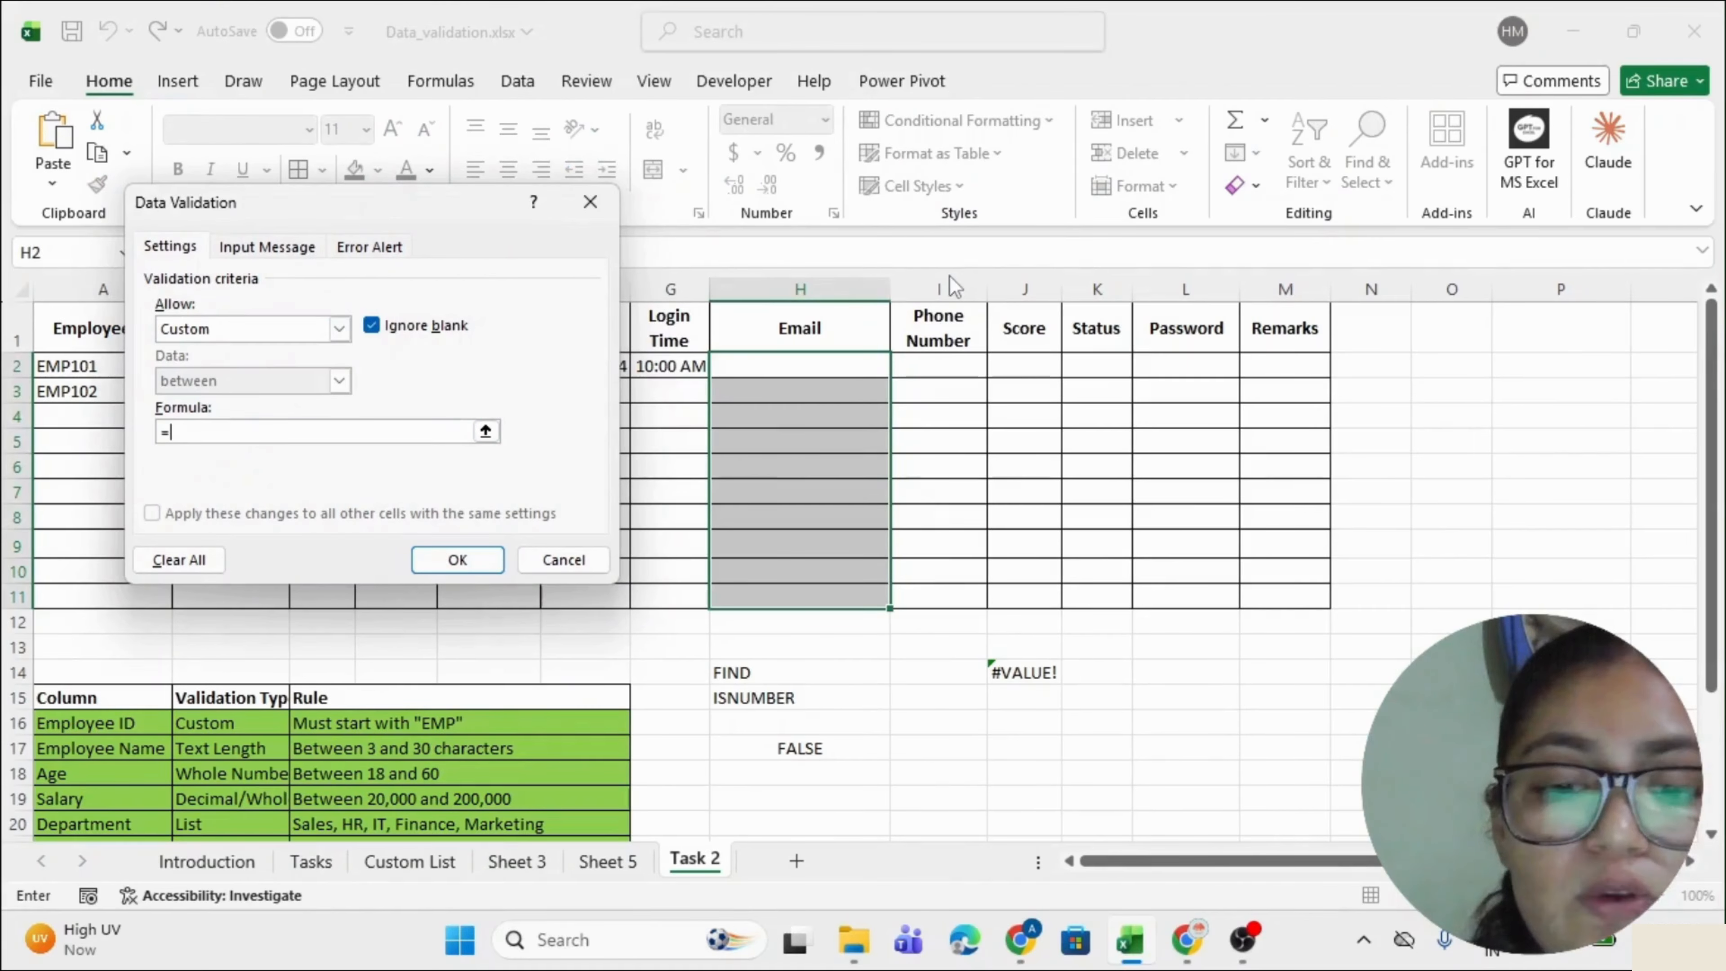
pyautogui.write('isnumber(find("@",')
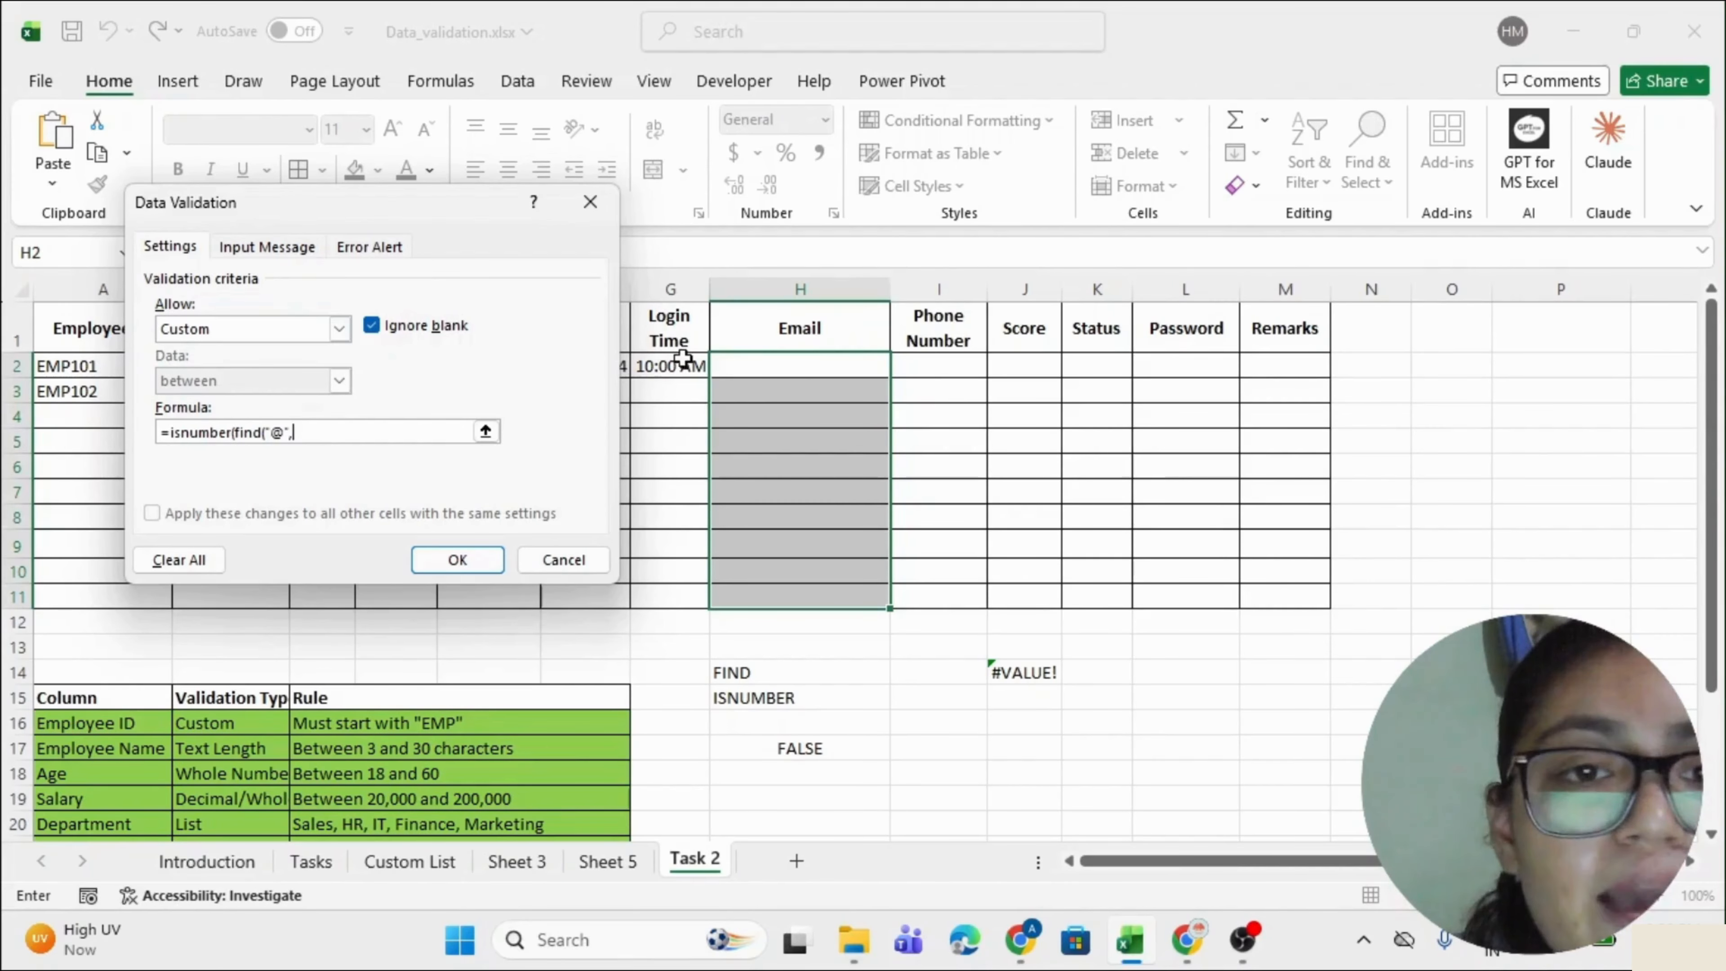
pyautogui.click(741, 368)
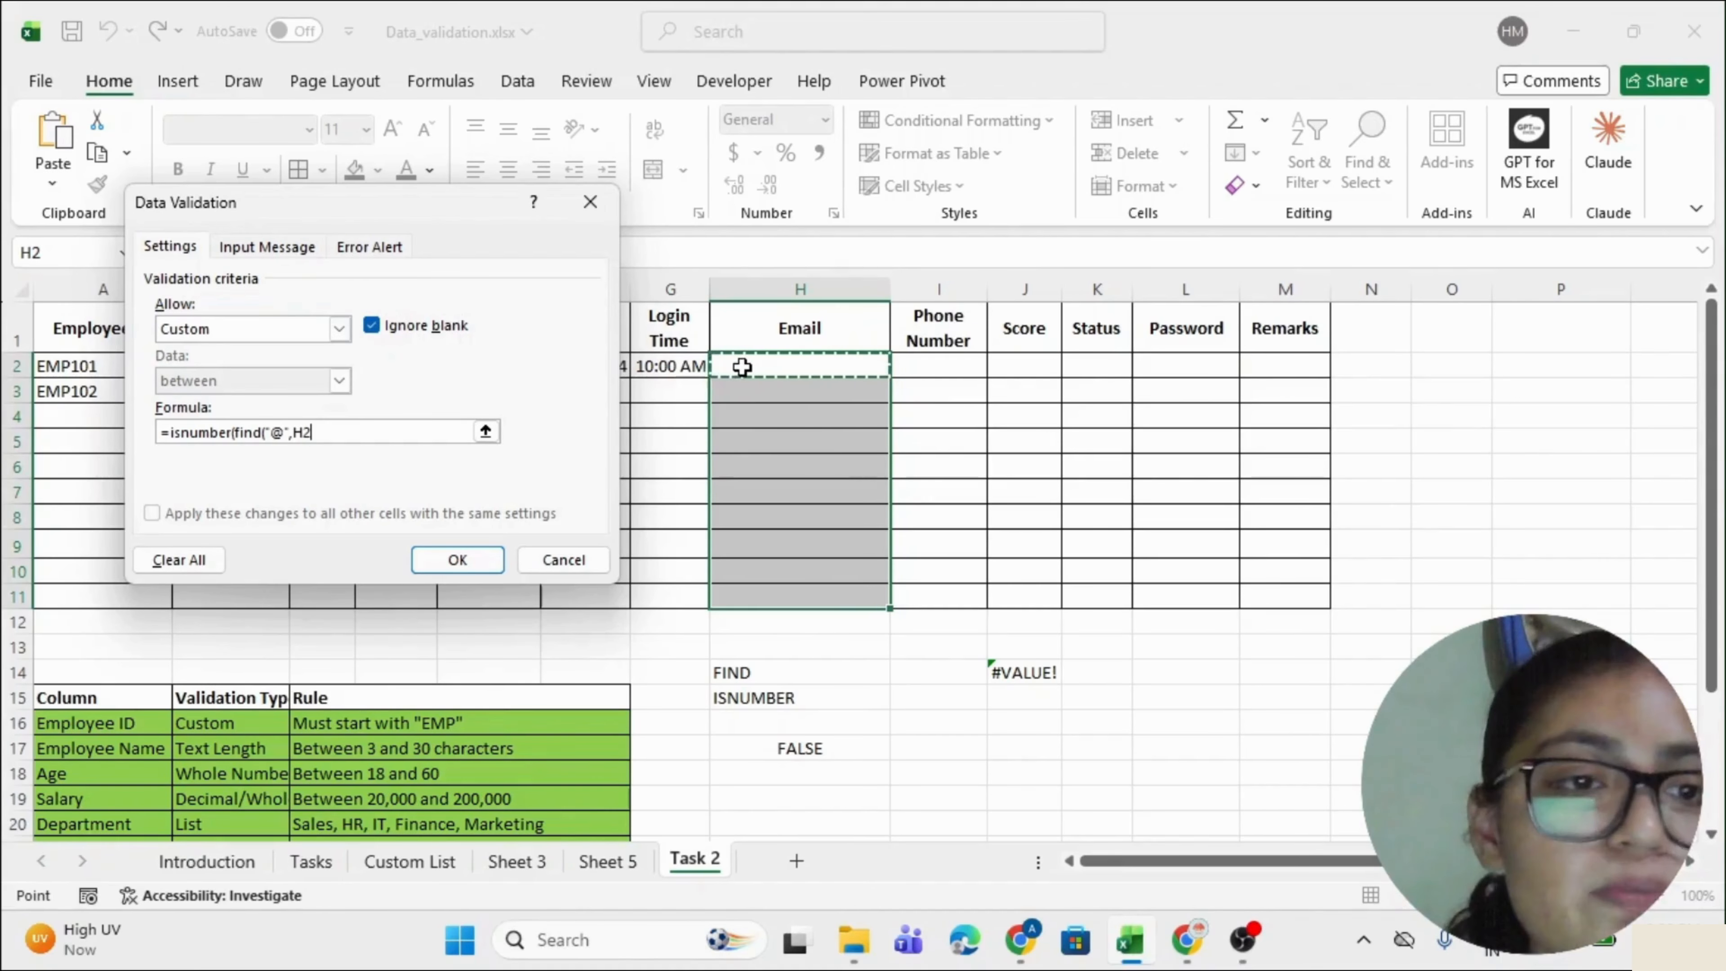
pyautogui.write('))')
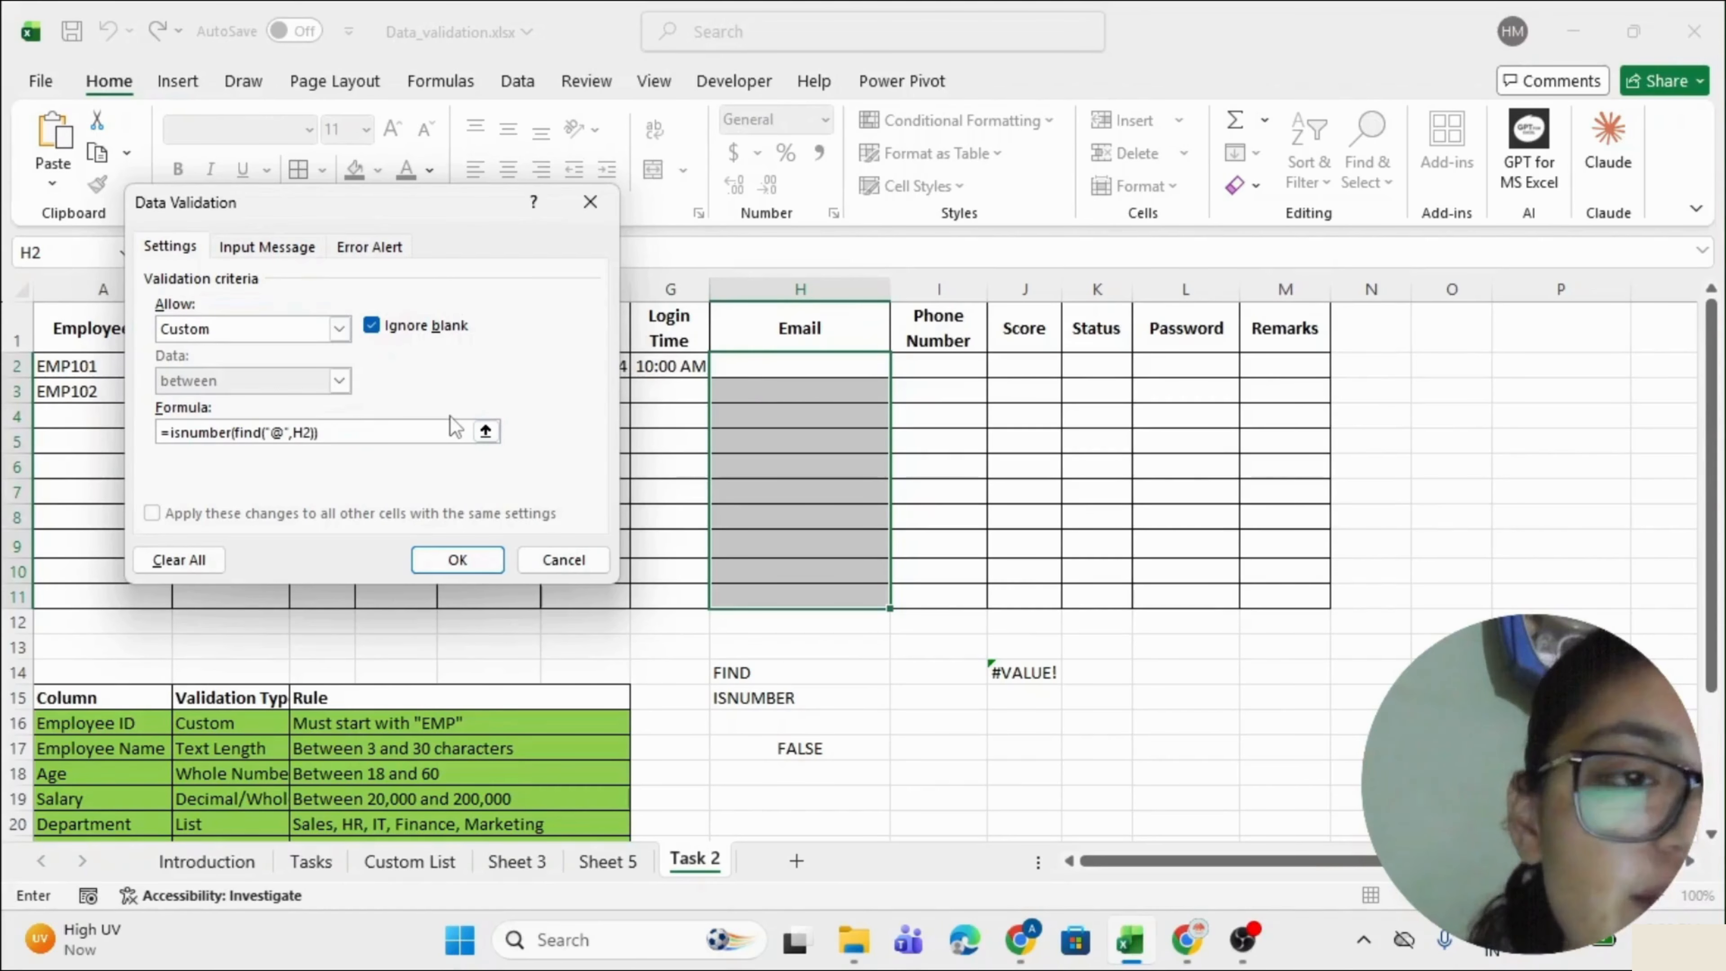
pyautogui.click(456, 560)
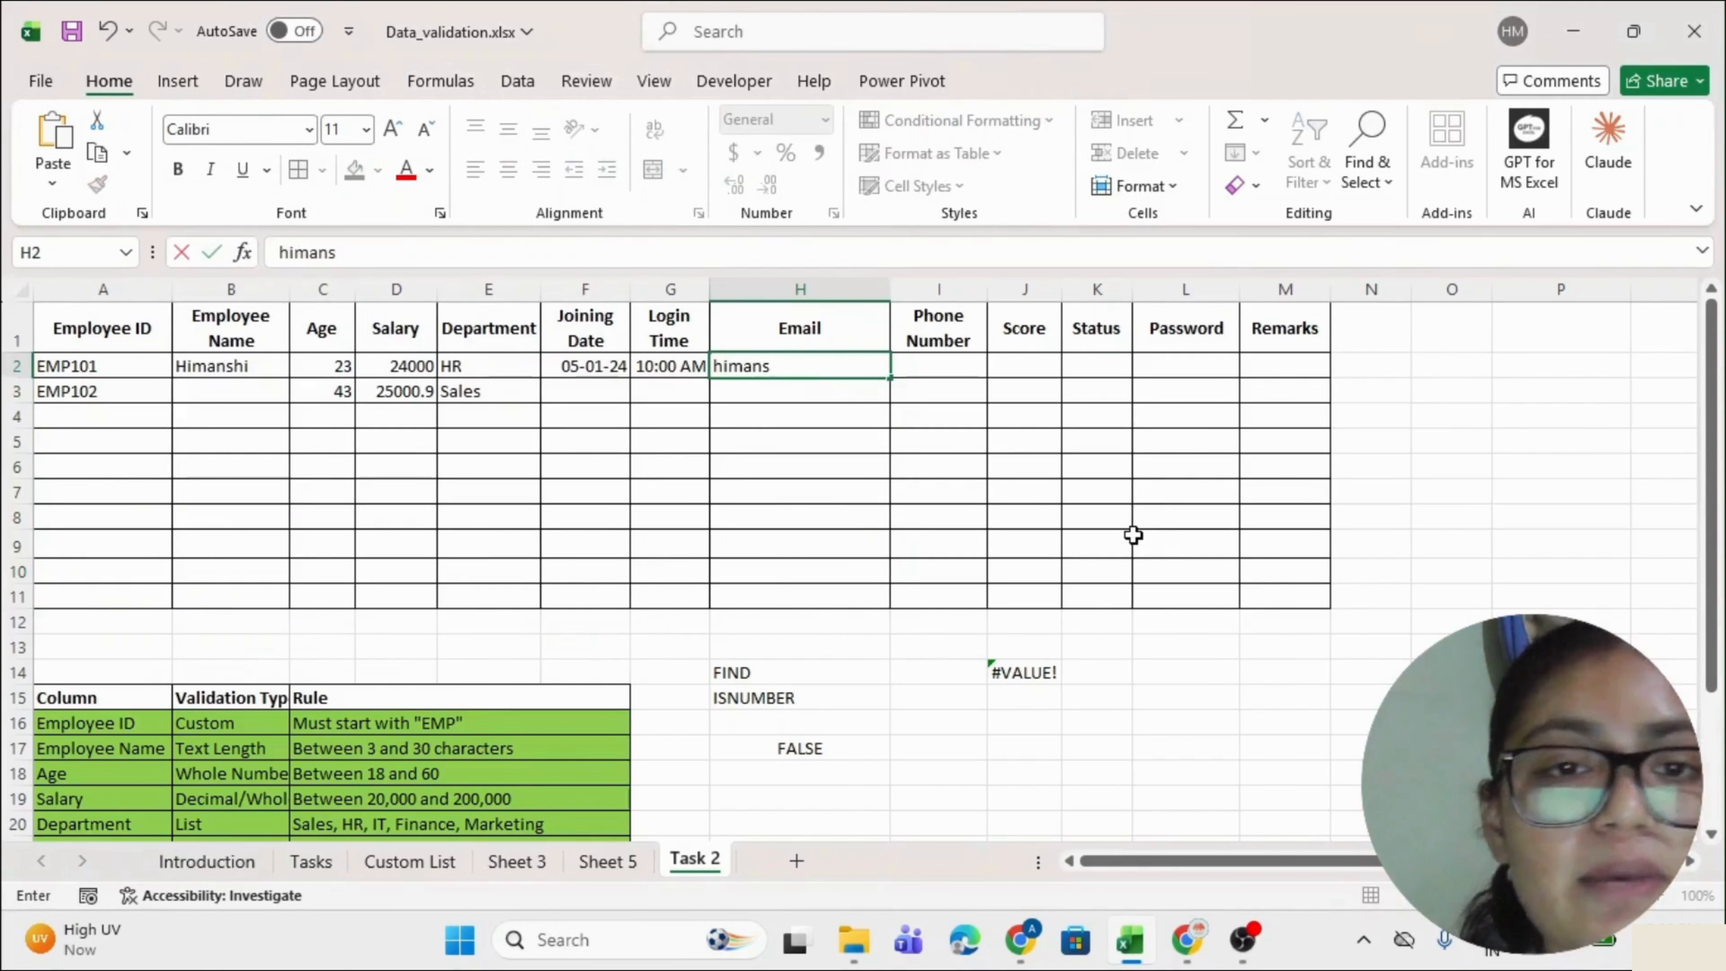
# Commit a valid e-mail in H2, then see an @-less address in H3 rejected and cancelled.
pyautogui.press('BackSpace')
pyautogui.press('BackSpace')
pyautogui.press('BackSpace')
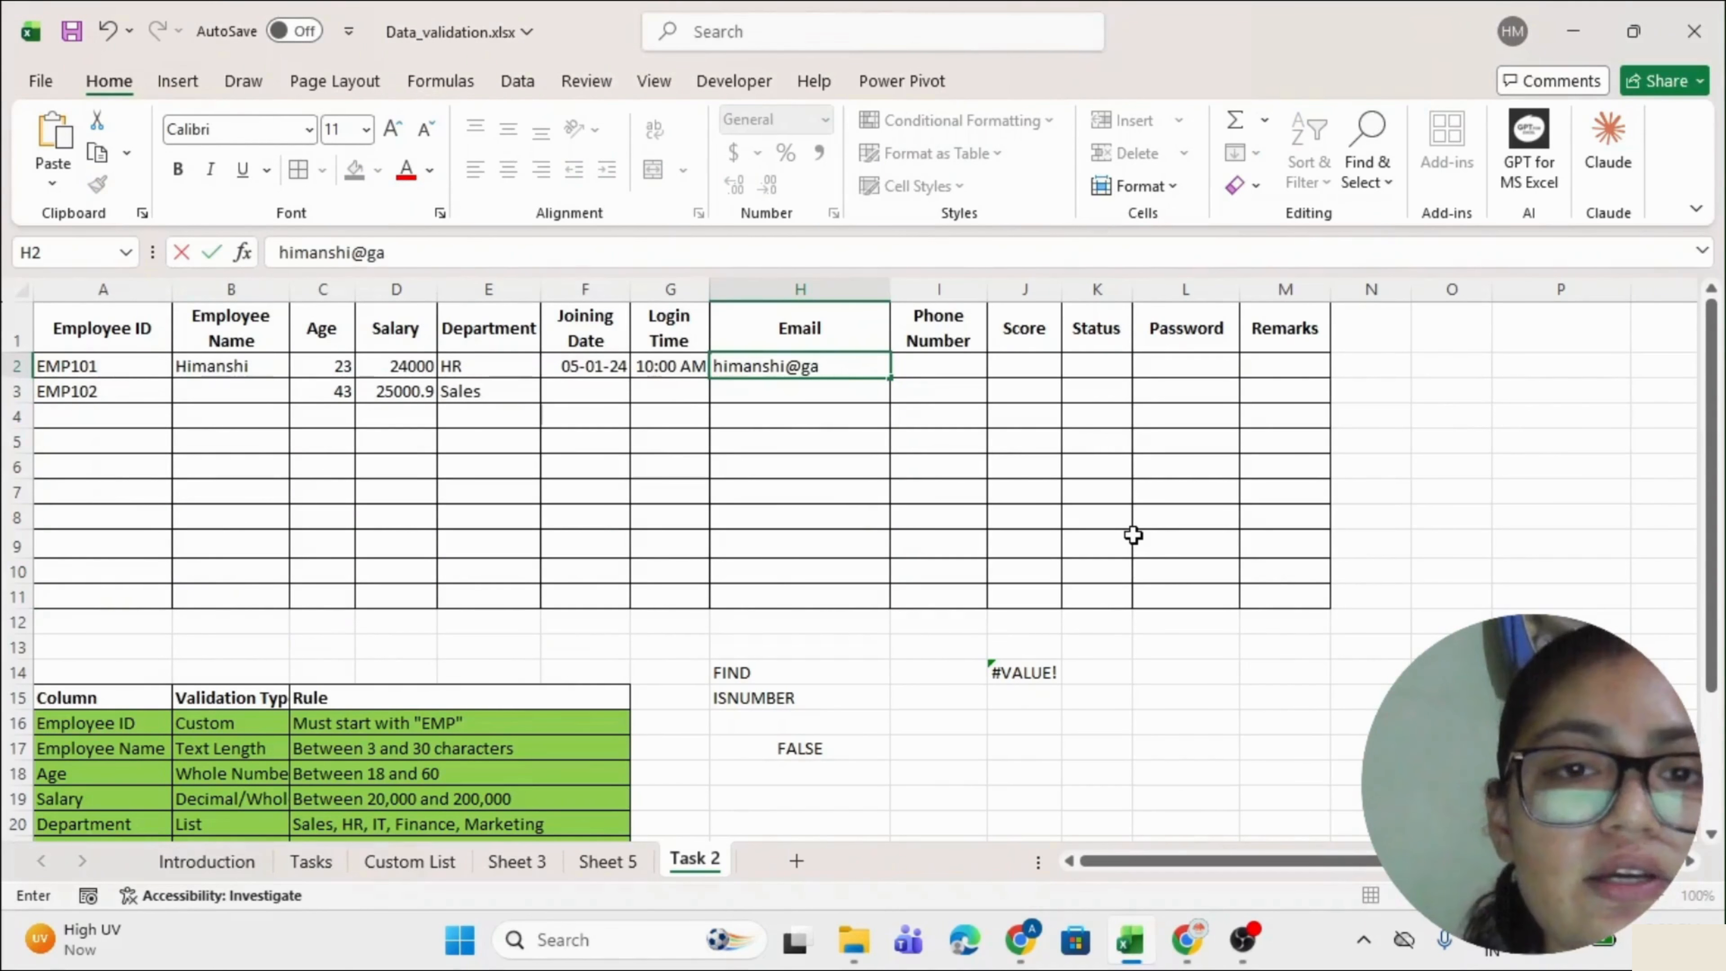
pyautogui.write('mail.com')
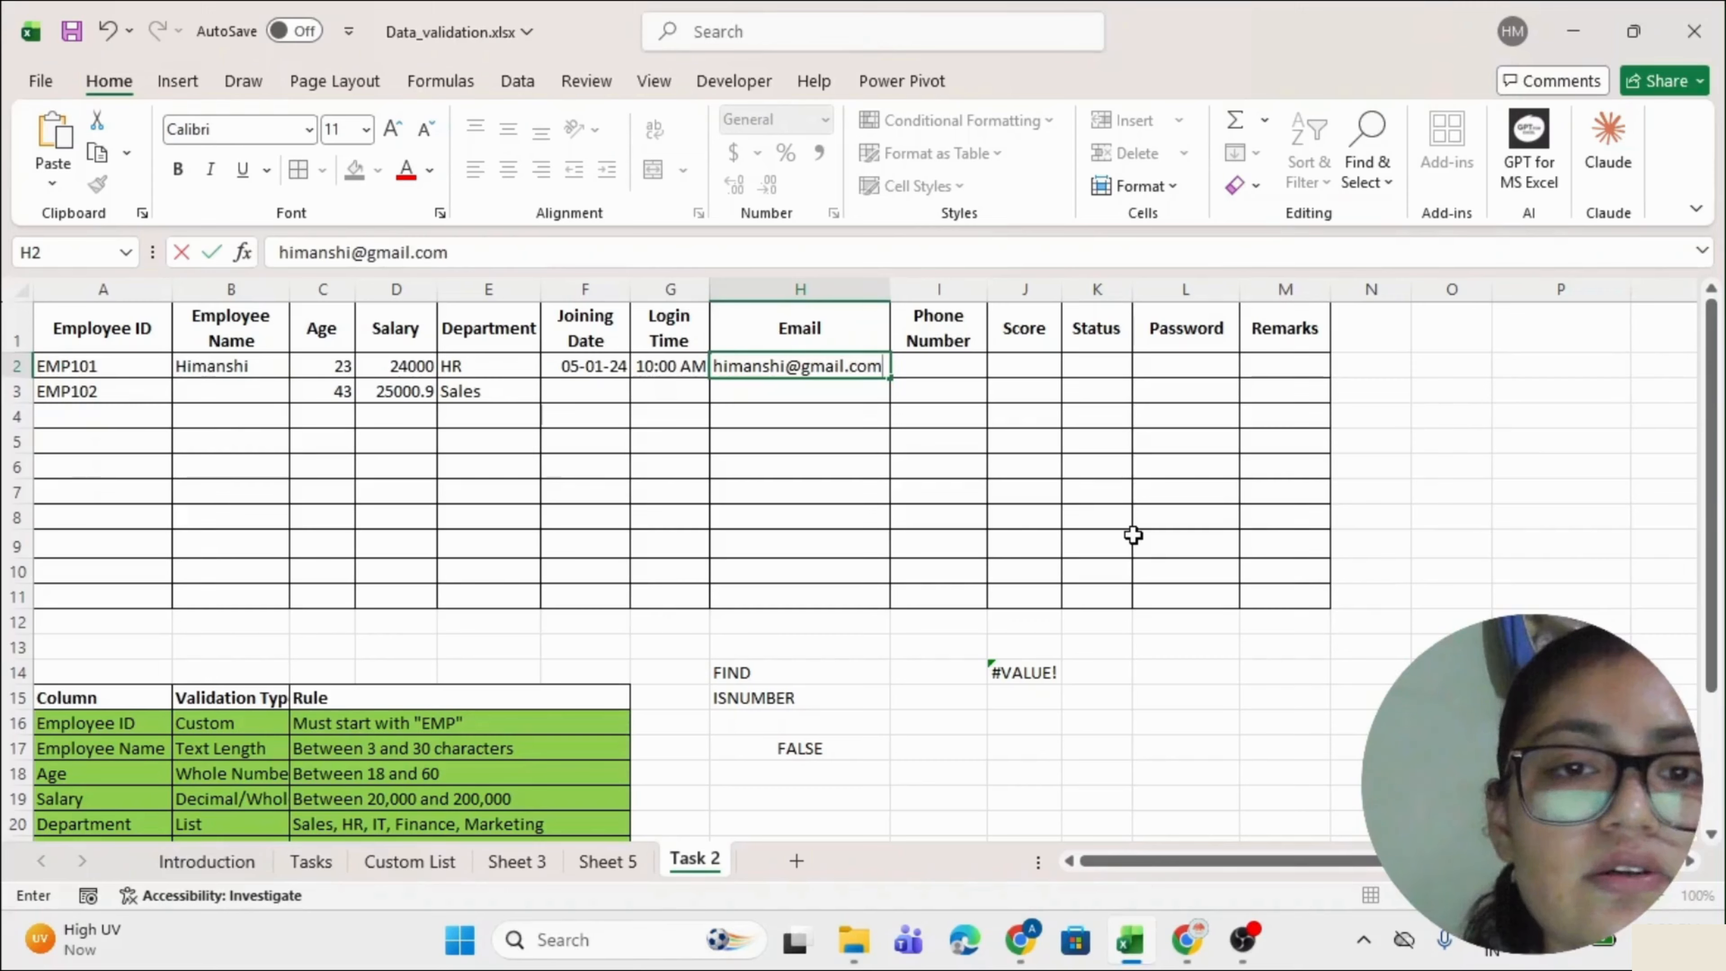
pyautogui.press('Return')
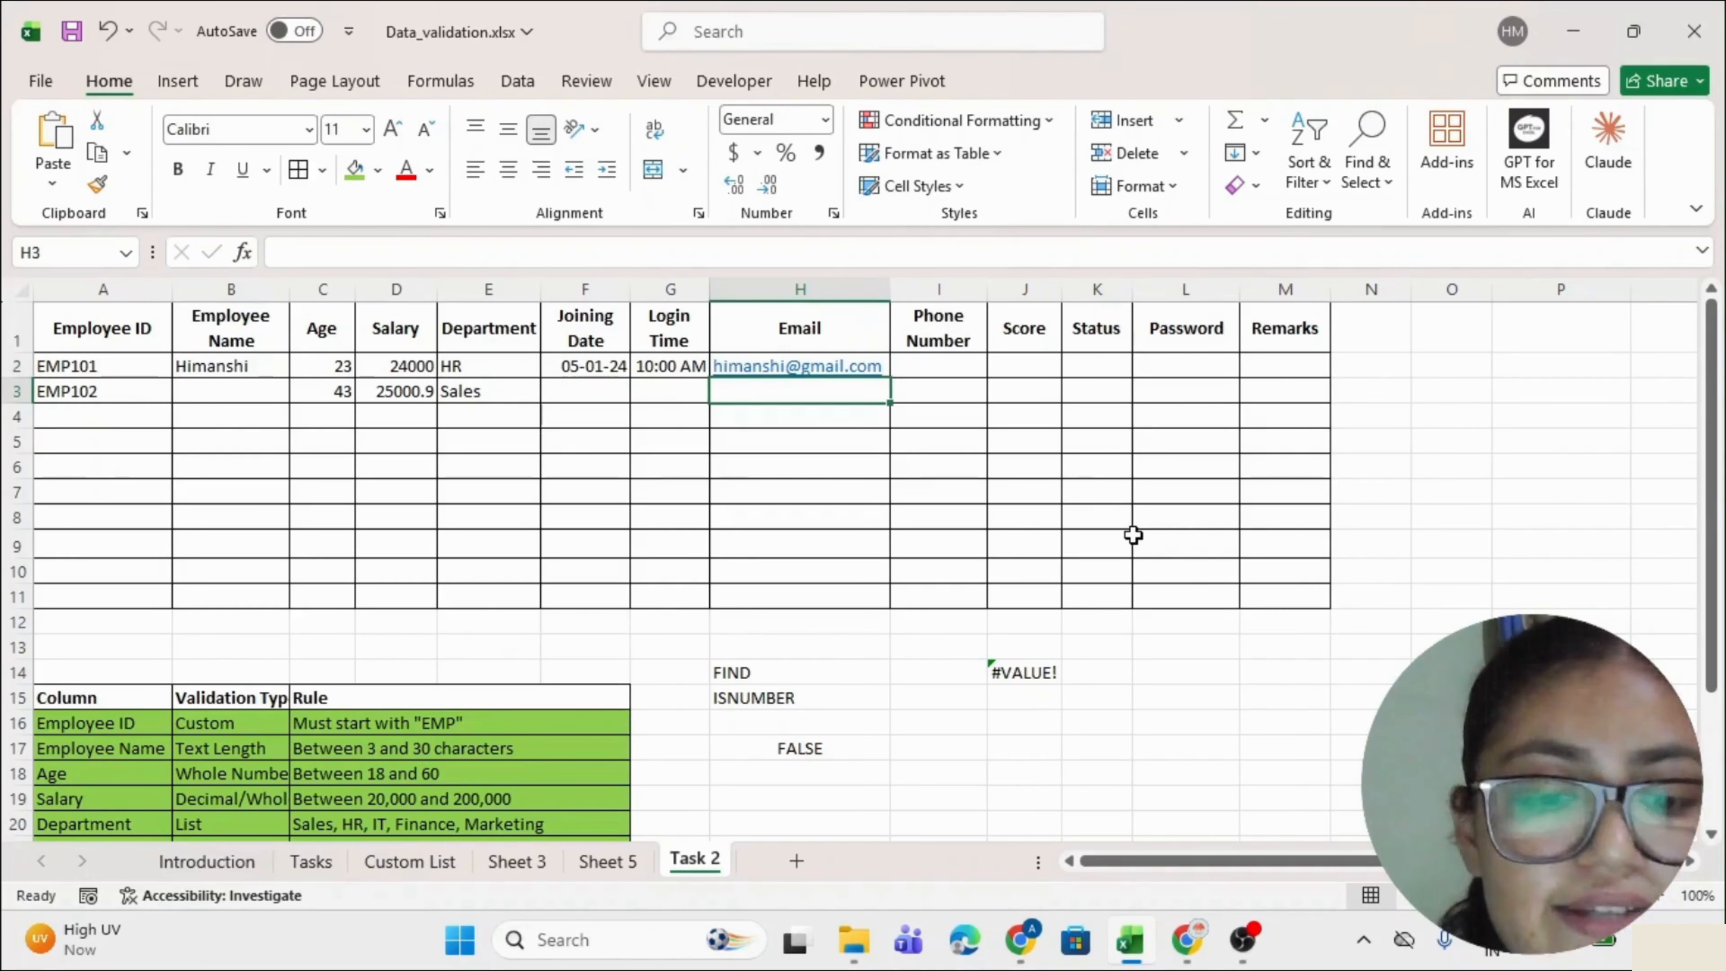
pyautogui.write('varsha')
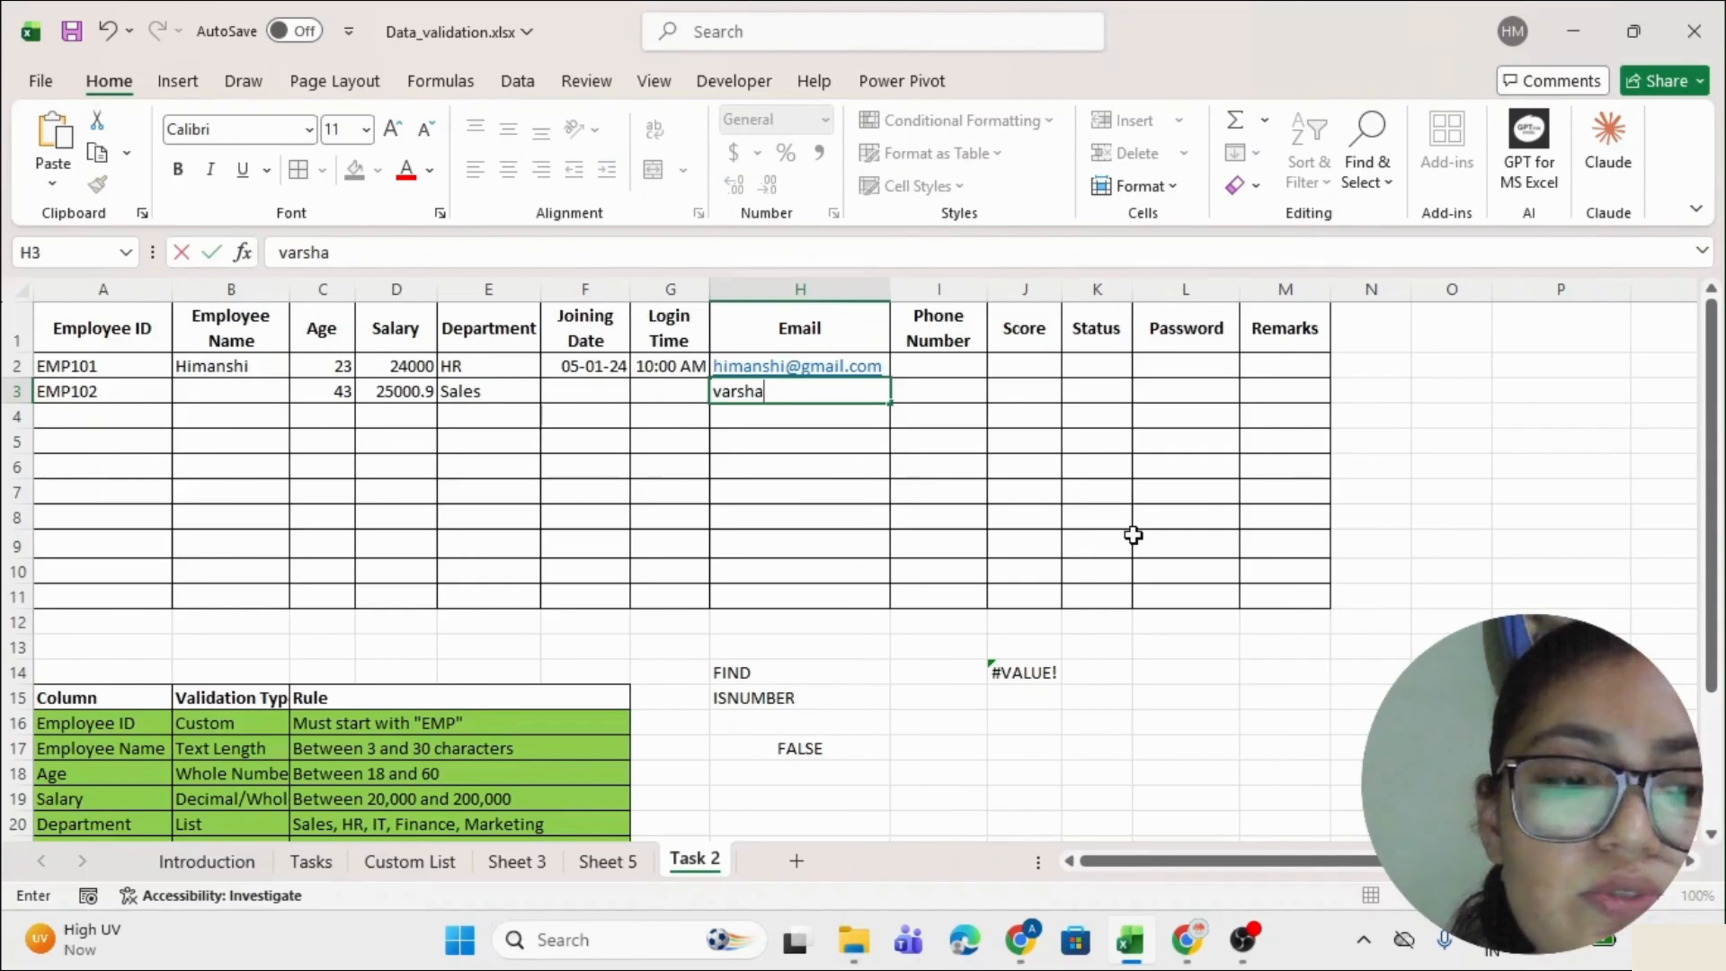
pyautogui.write('gmail.com')
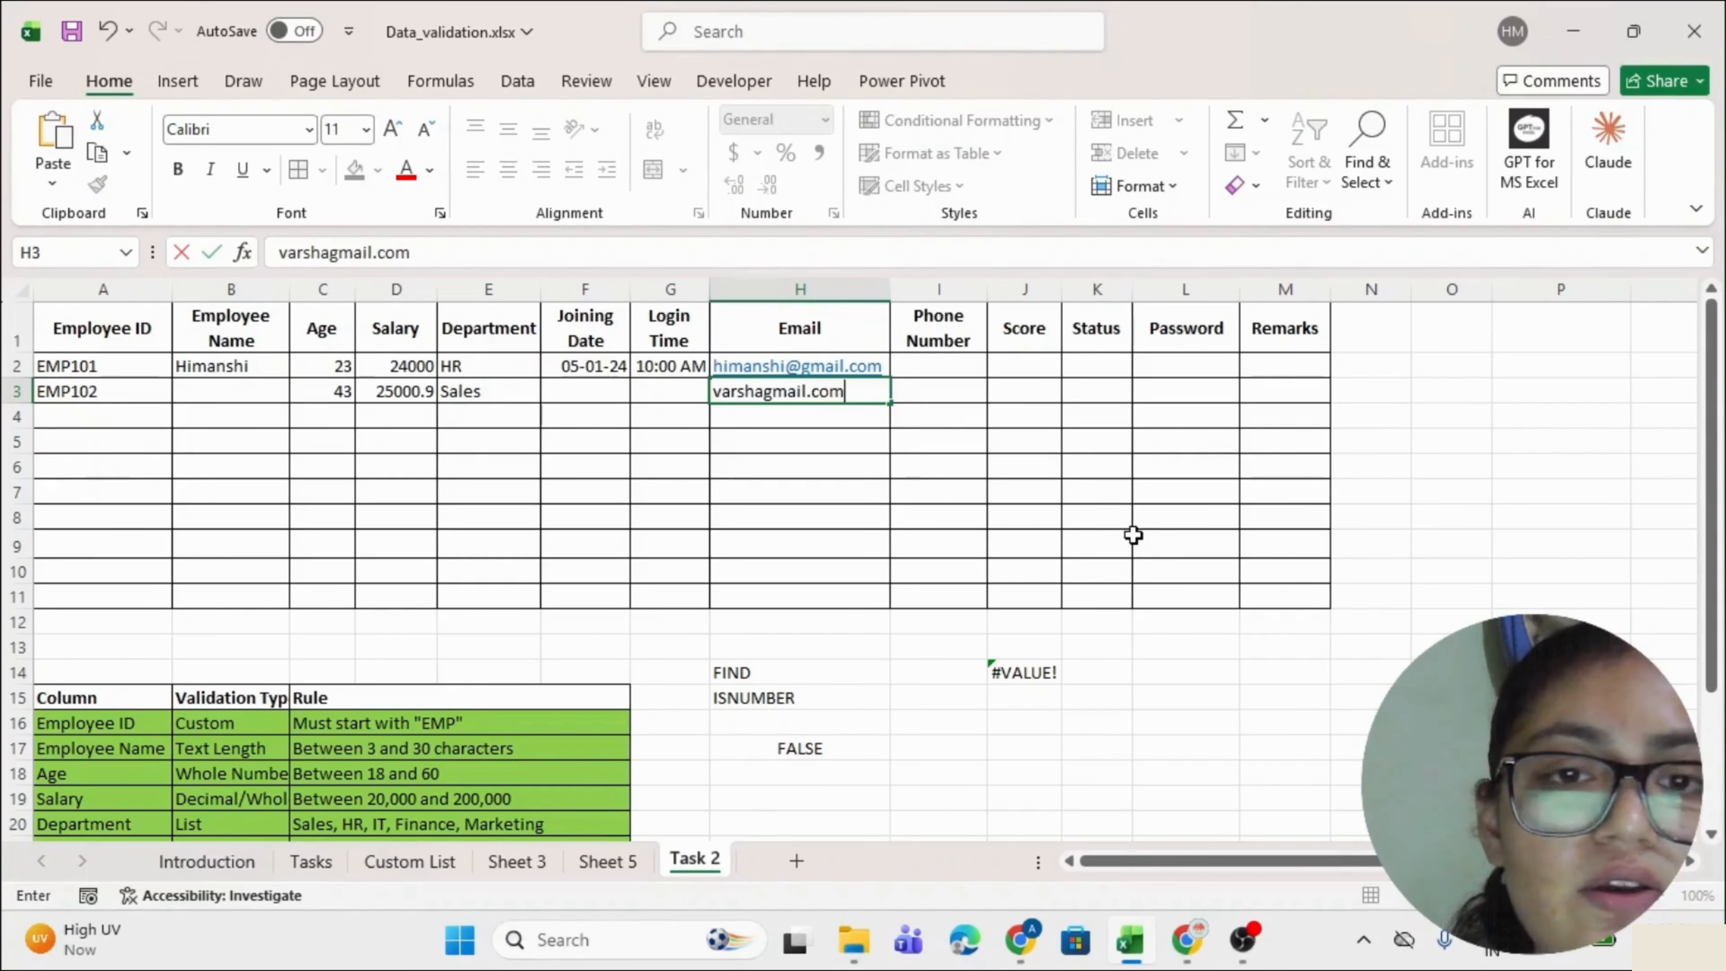
pyautogui.press('Return')
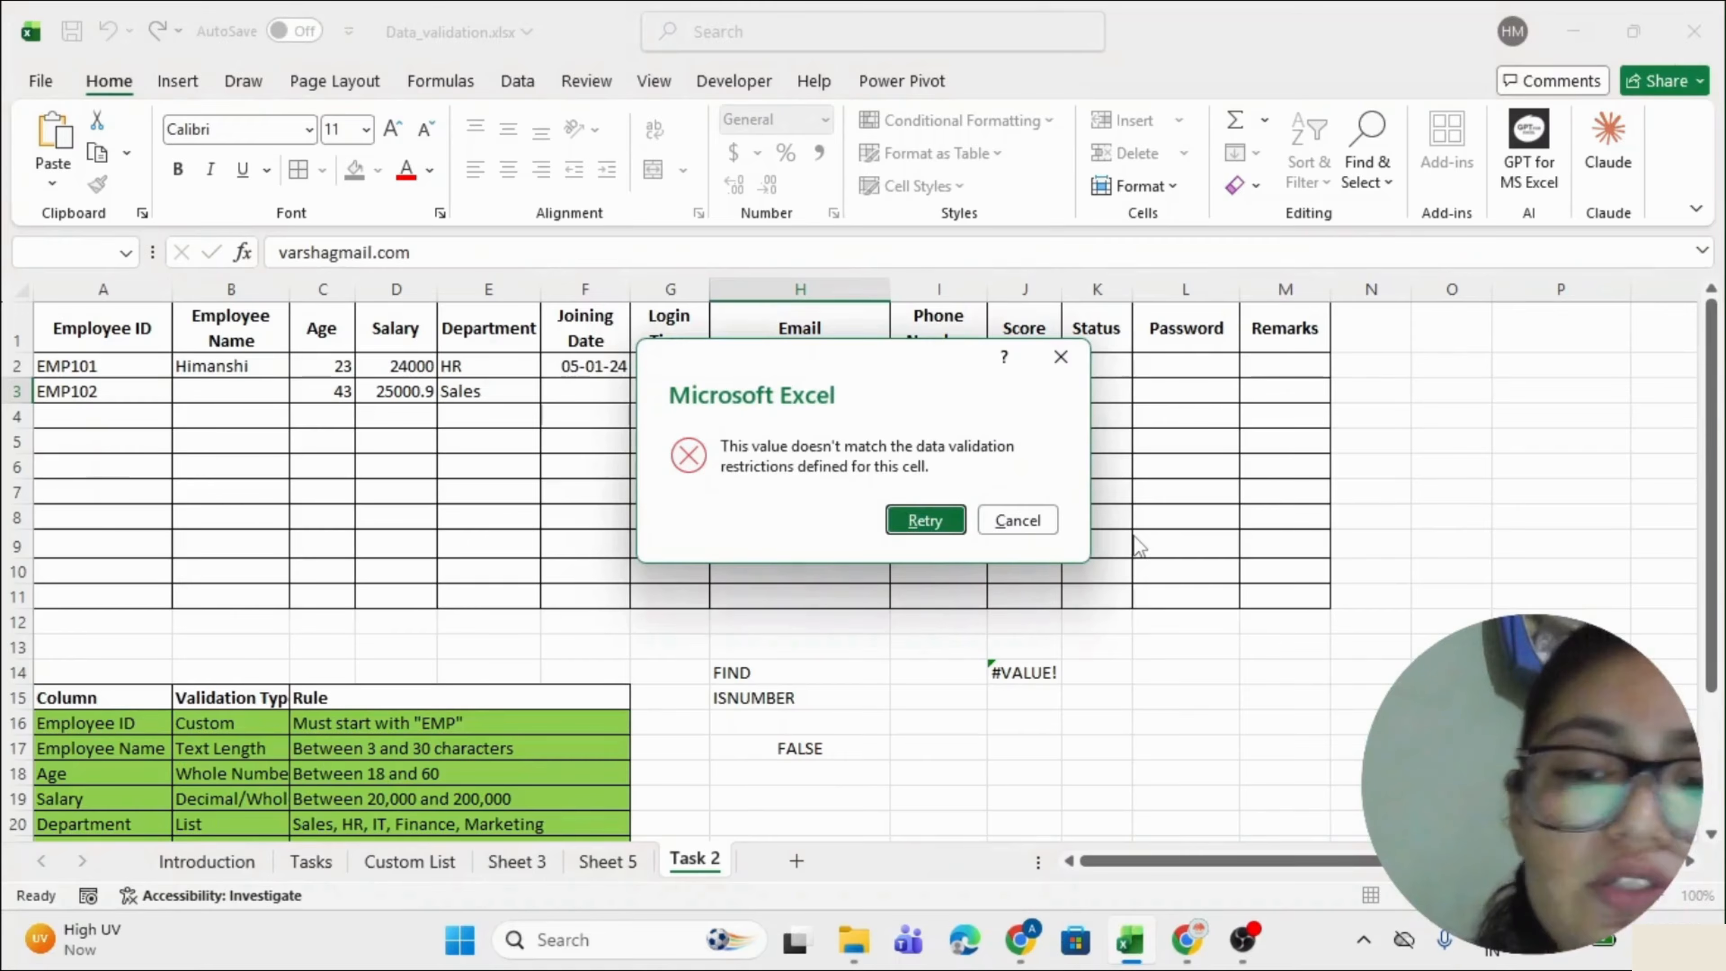
pyautogui.press('Tab')
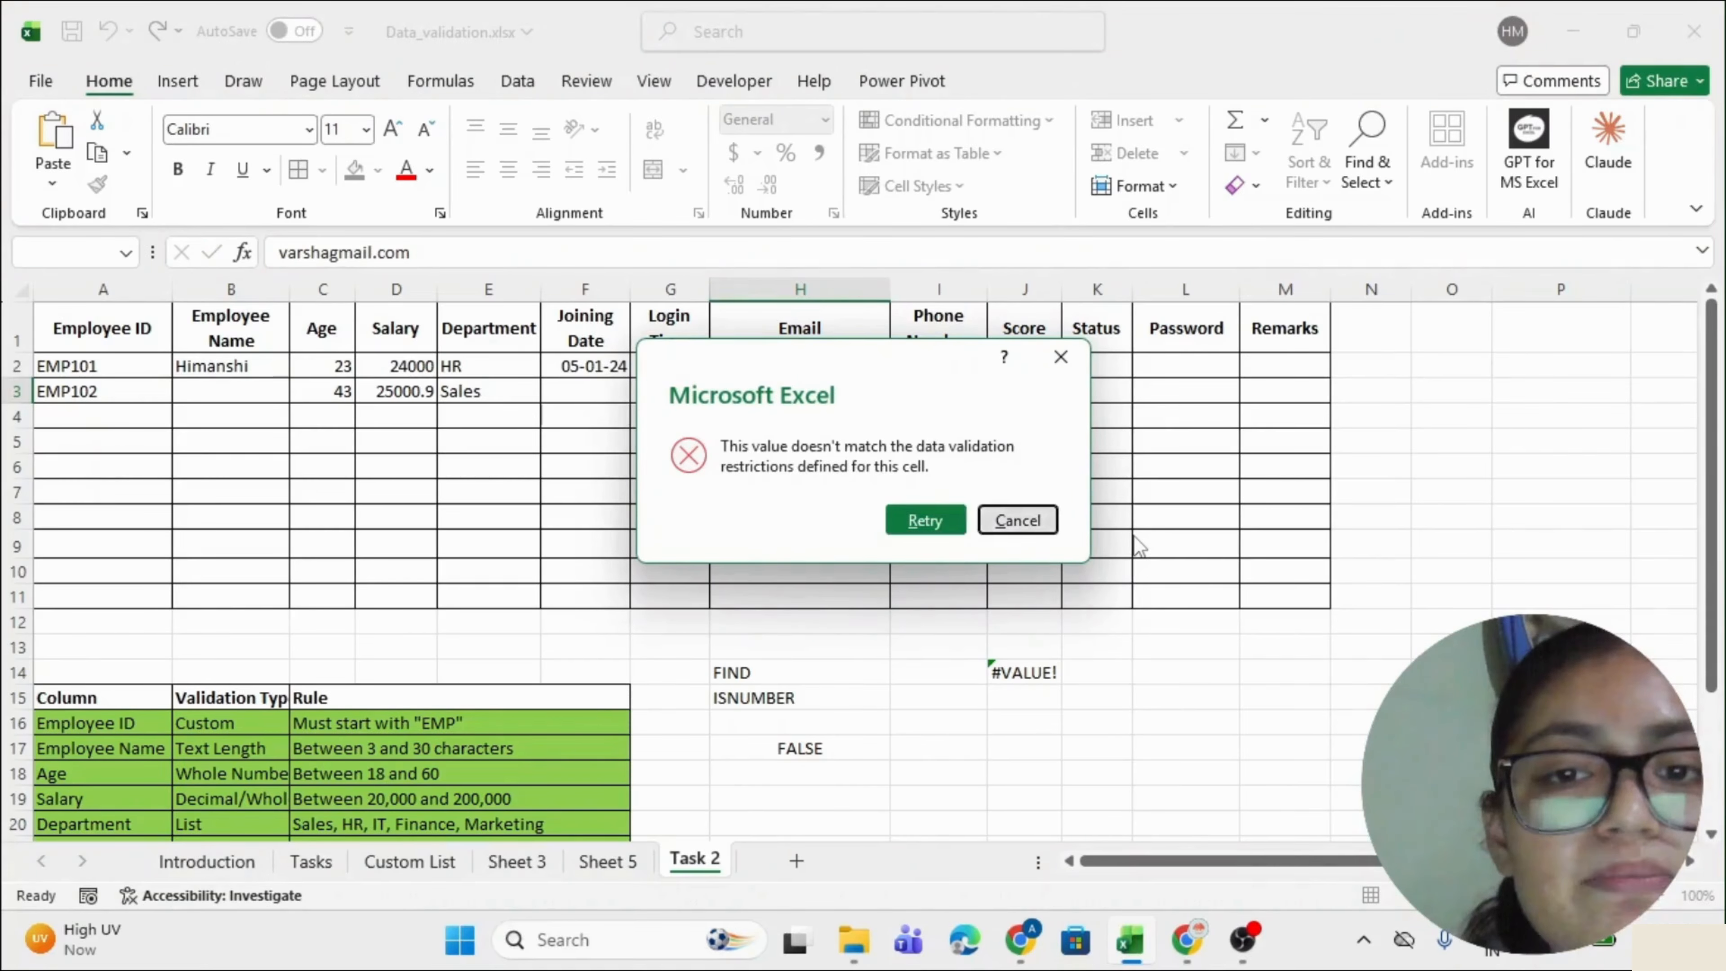
pyautogui.press('Return')
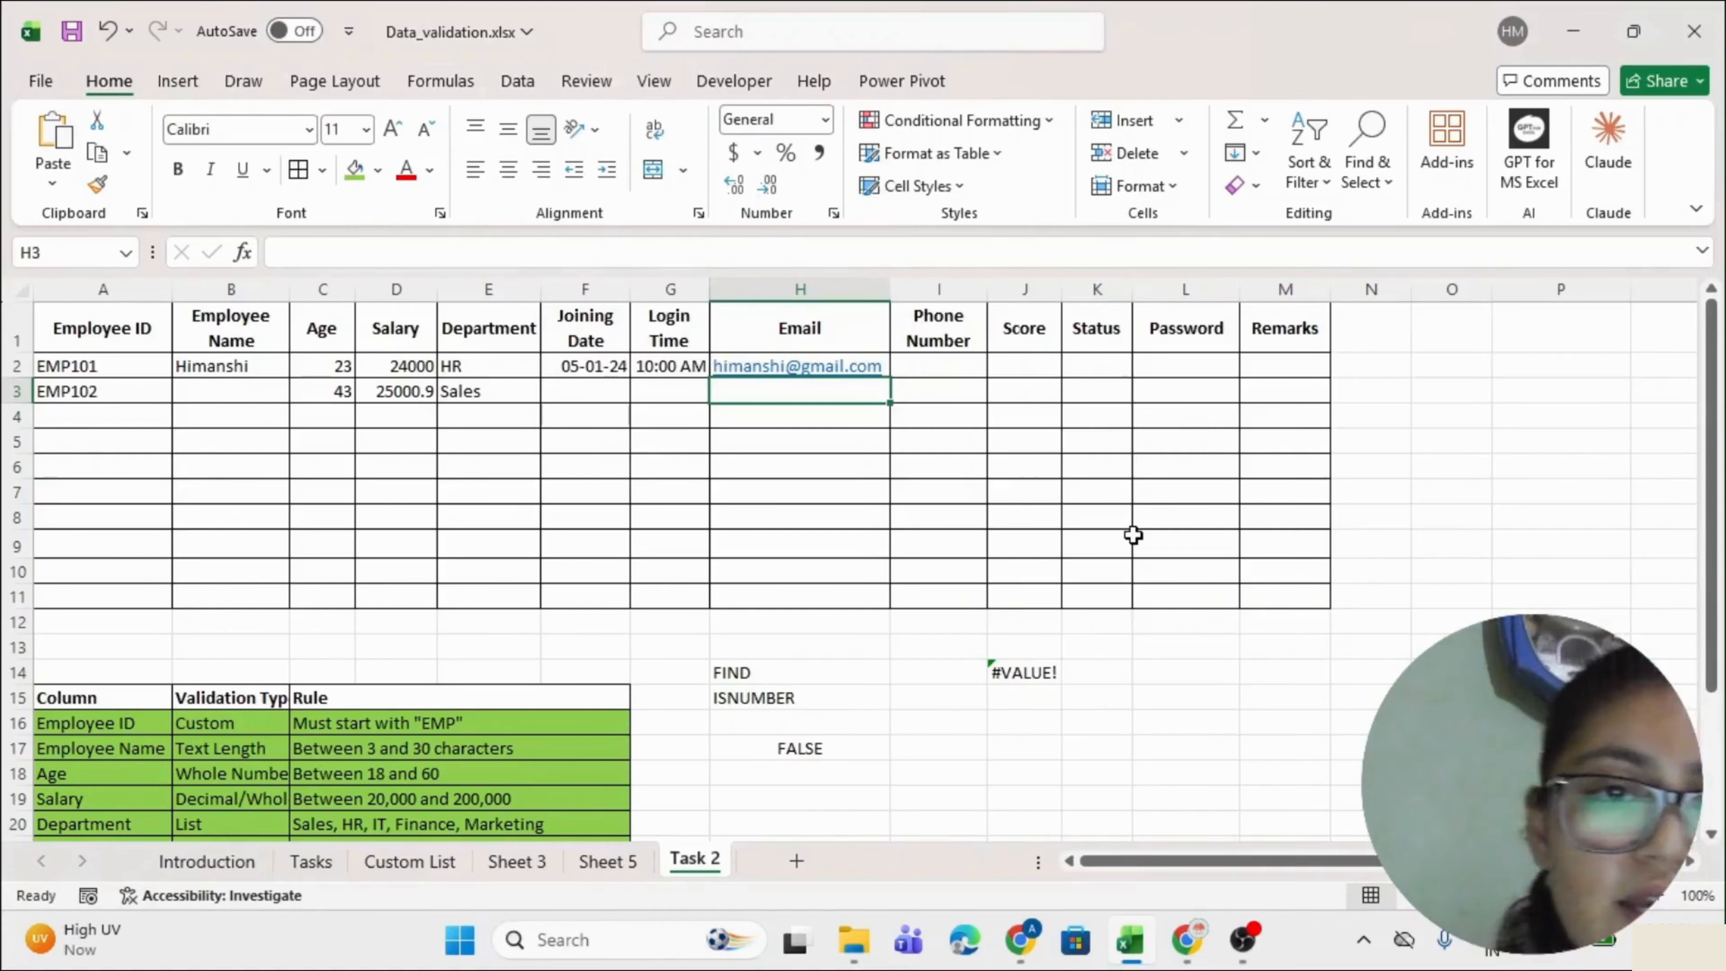
# Check the next rule, Exactly 10 digits, and go to Phone Number cell I2.
pyautogui.scroll(-3, 1132, 533)
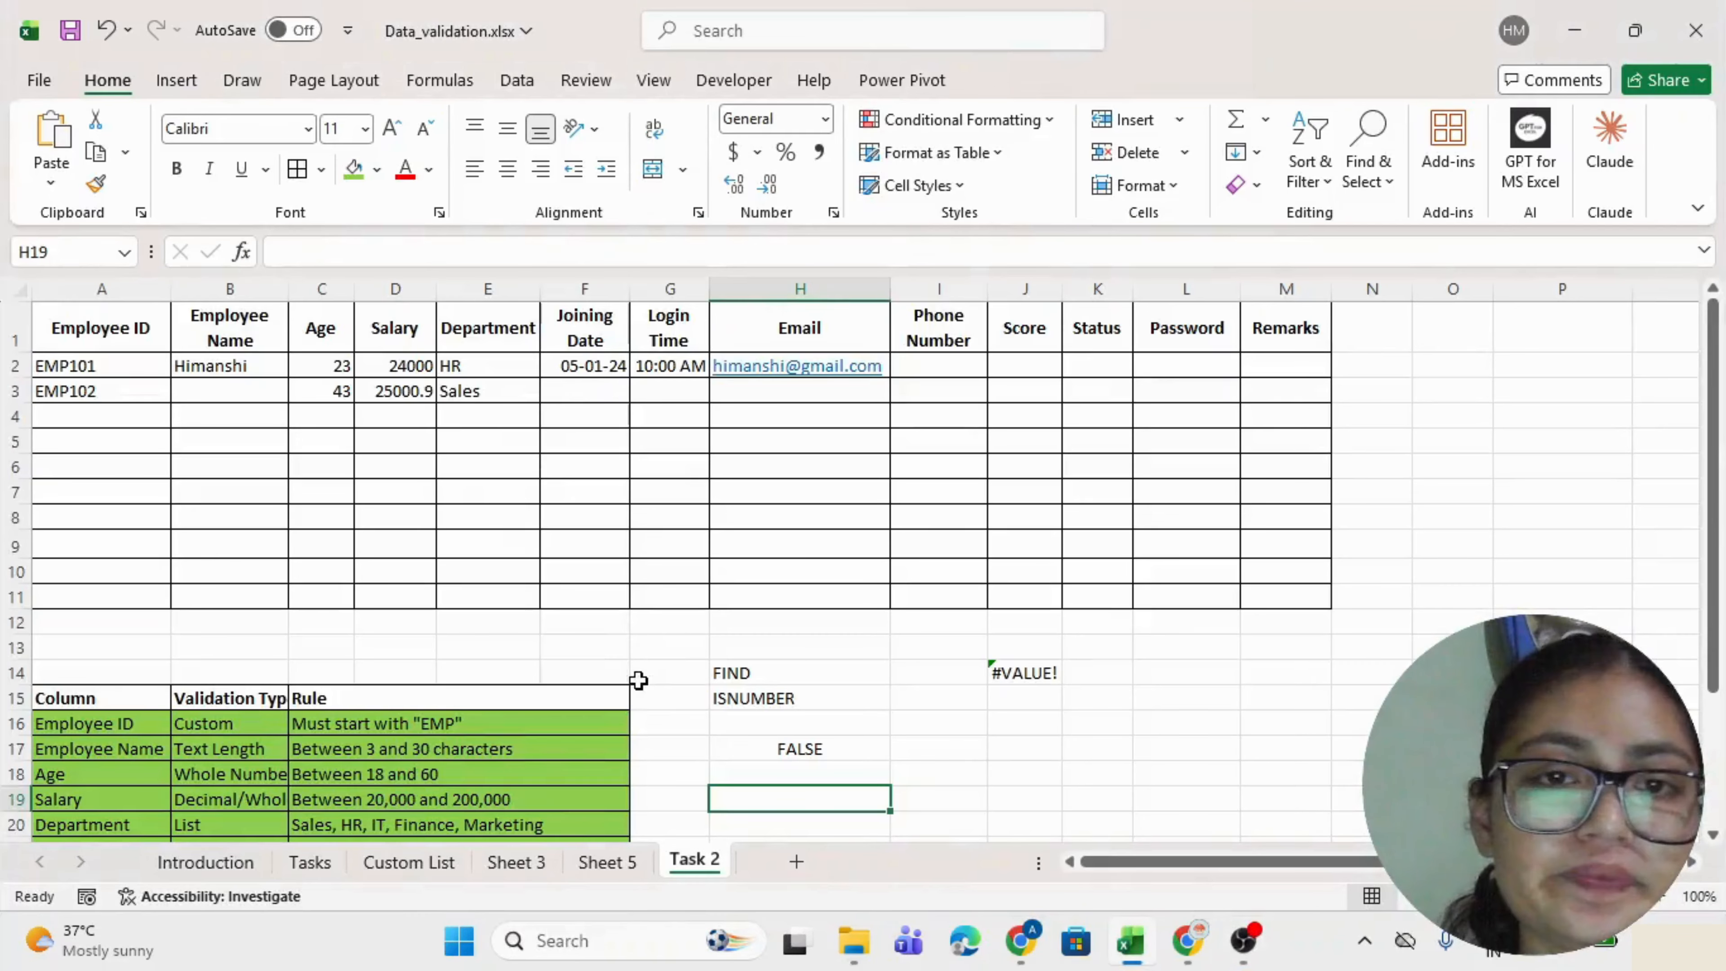
pyautogui.scroll(-4, 639, 680)
pyautogui.scroll(-1, 639, 680)
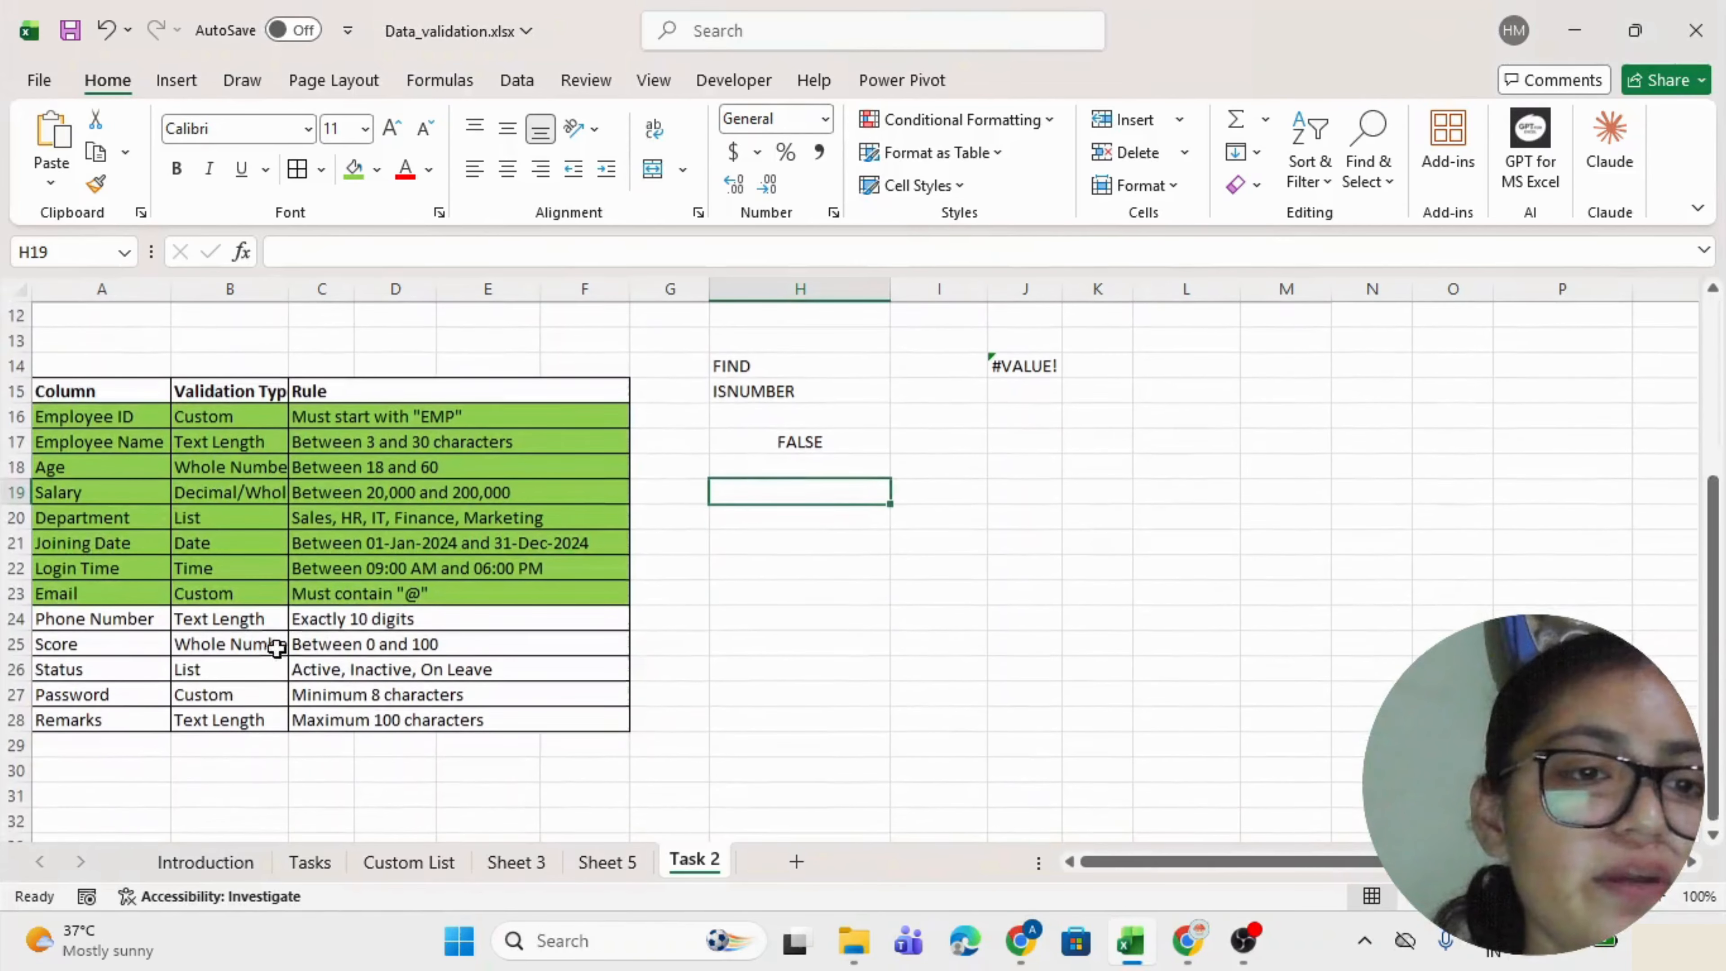
pyautogui.click(318, 617)
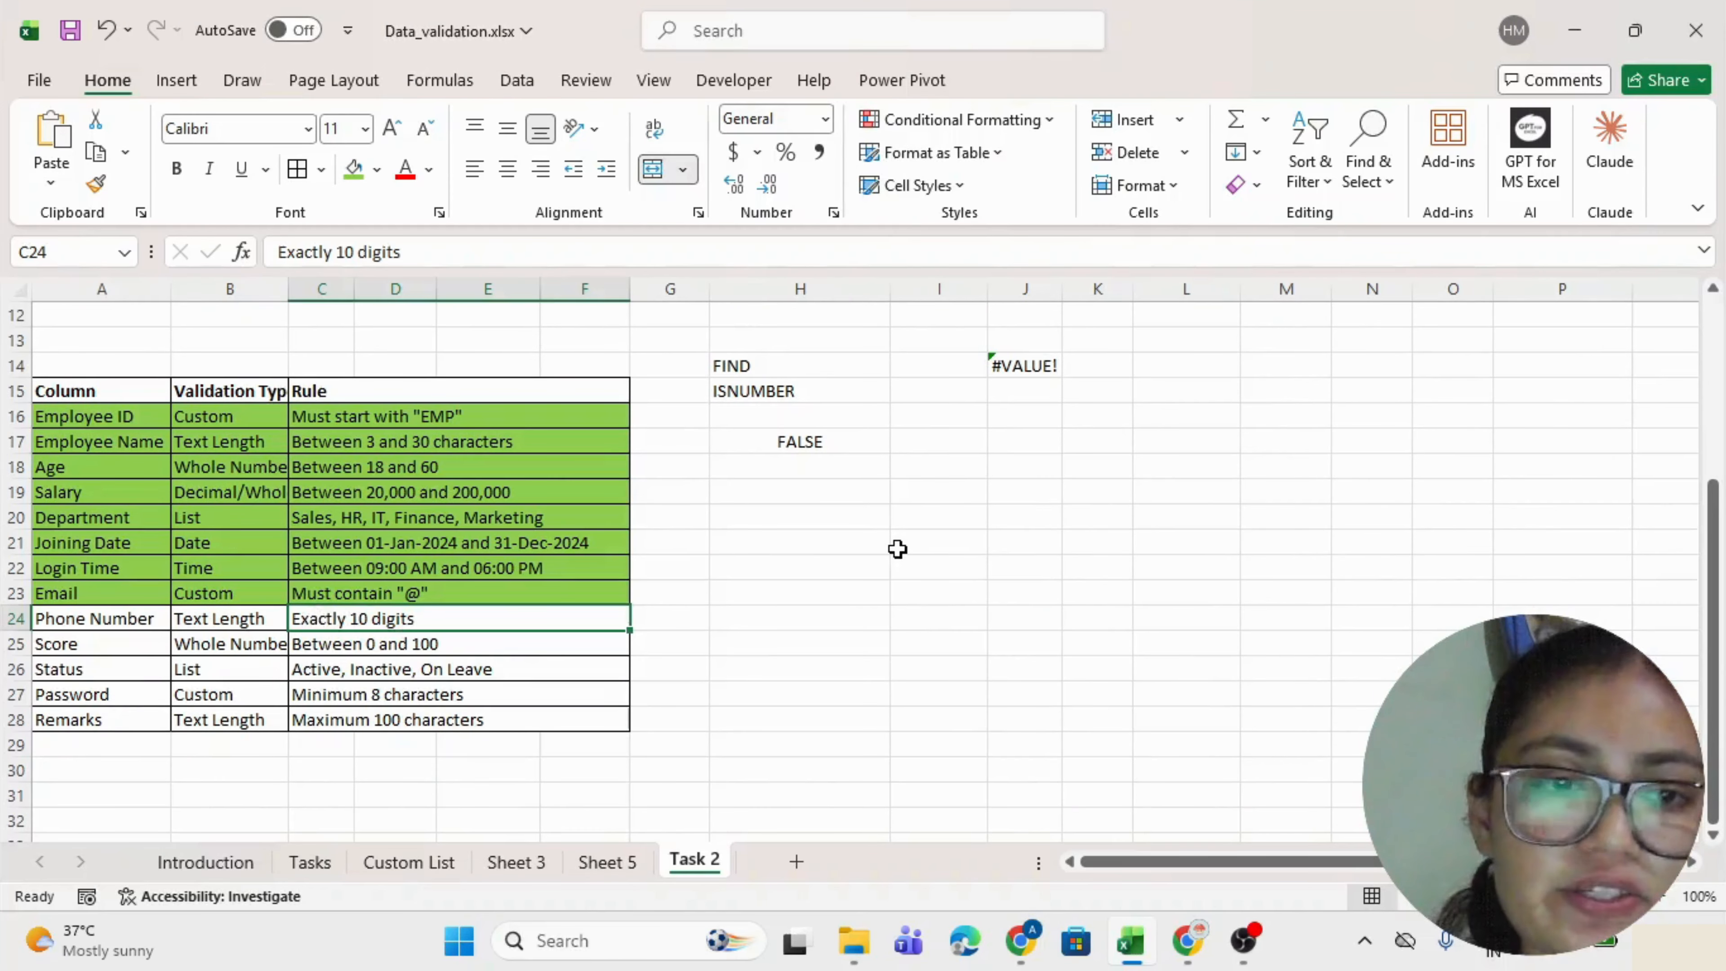
pyautogui.scroll(4, 893, 551)
pyautogui.click(947, 367)
# Limit Phone Number cells I2:I11 to a text length equal to 10.
pyautogui.moveTo(947, 367); pyautogui.dragTo(920, 586)
pyautogui.hotkey('alt', 'd')
pyautogui.press('l')
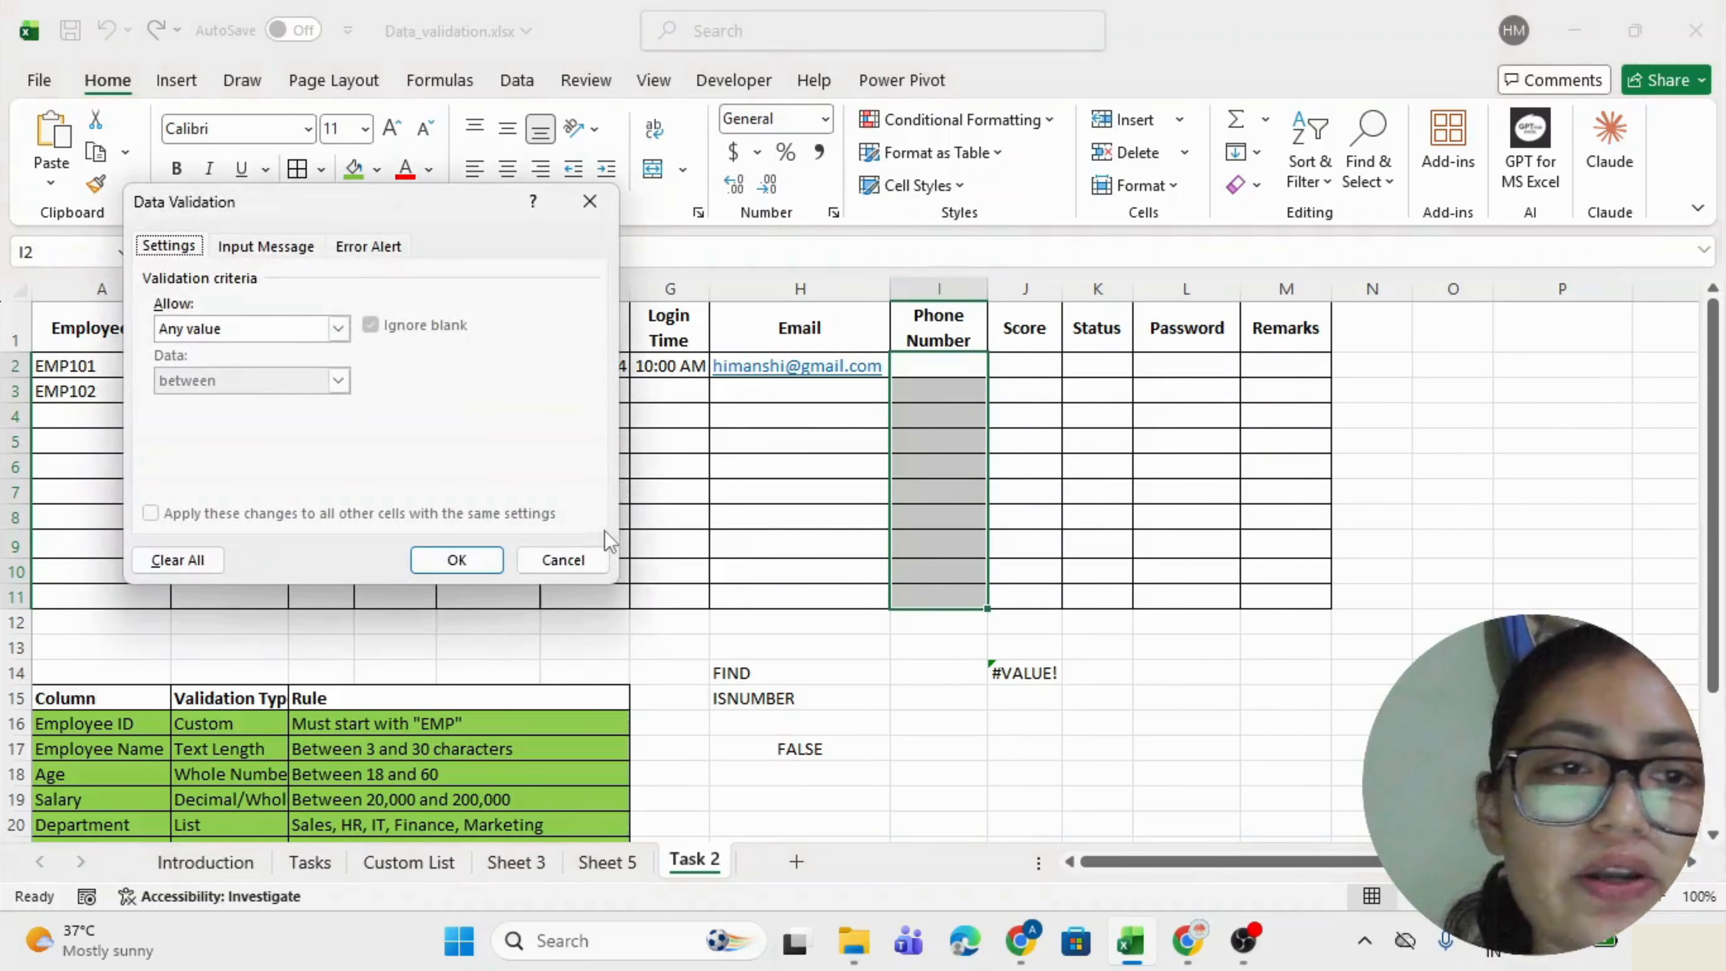
pyautogui.click(337, 329)
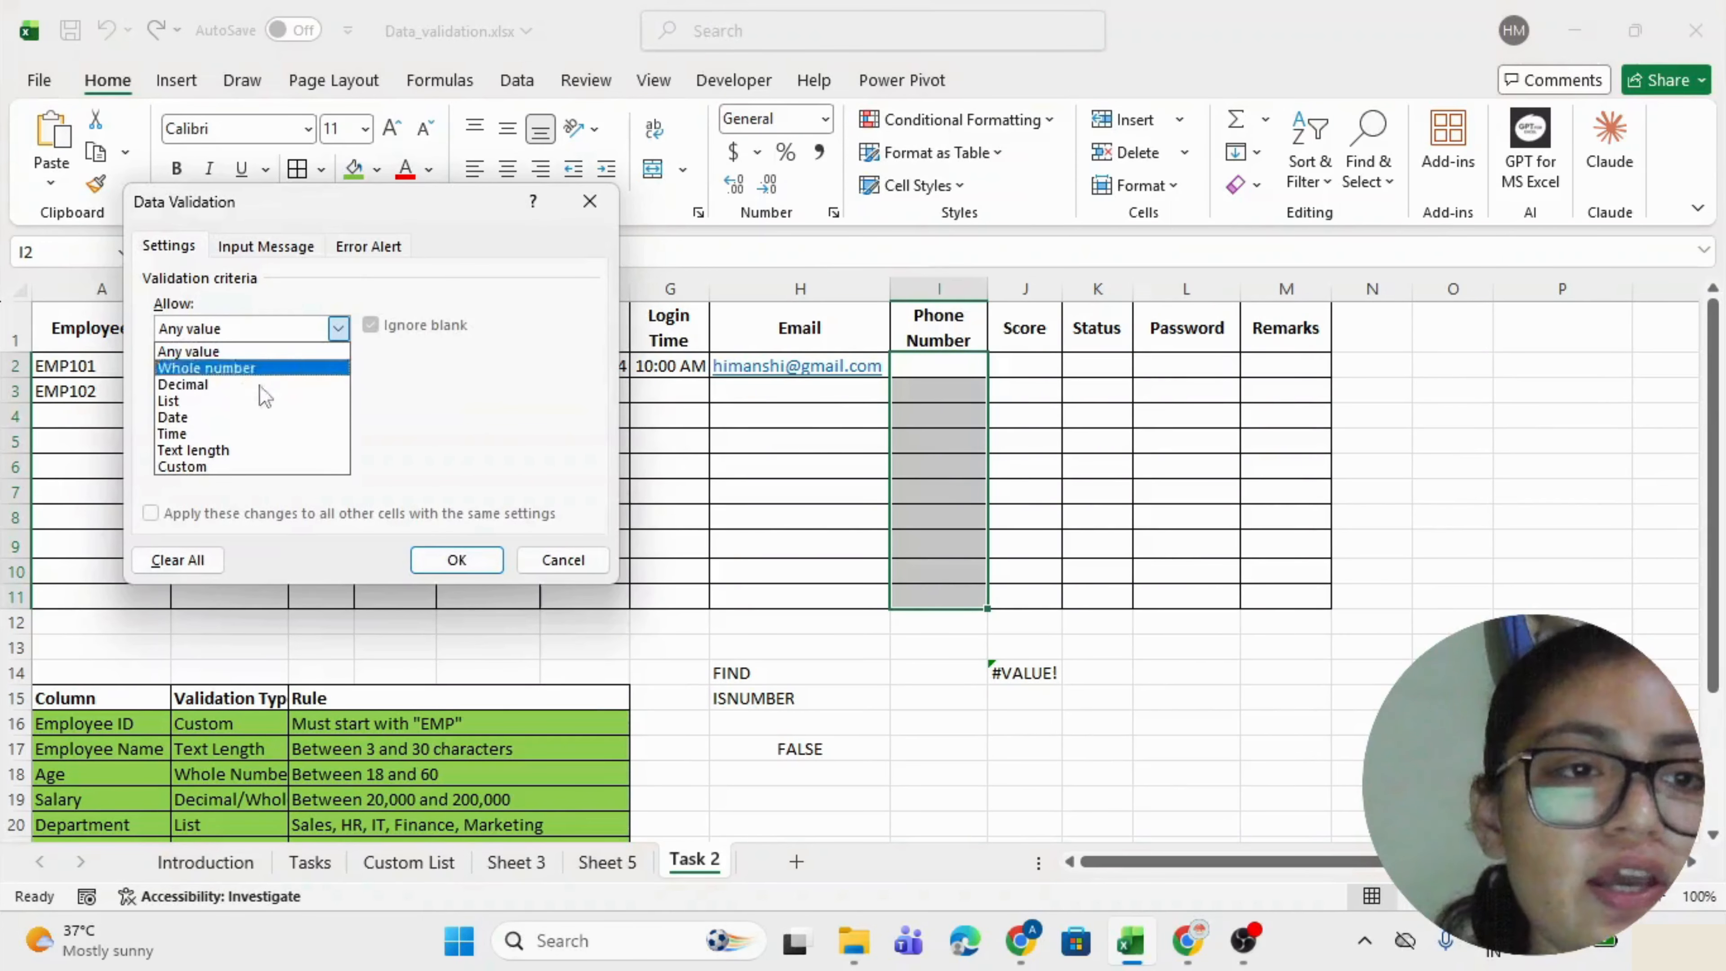
pyautogui.click(217, 449)
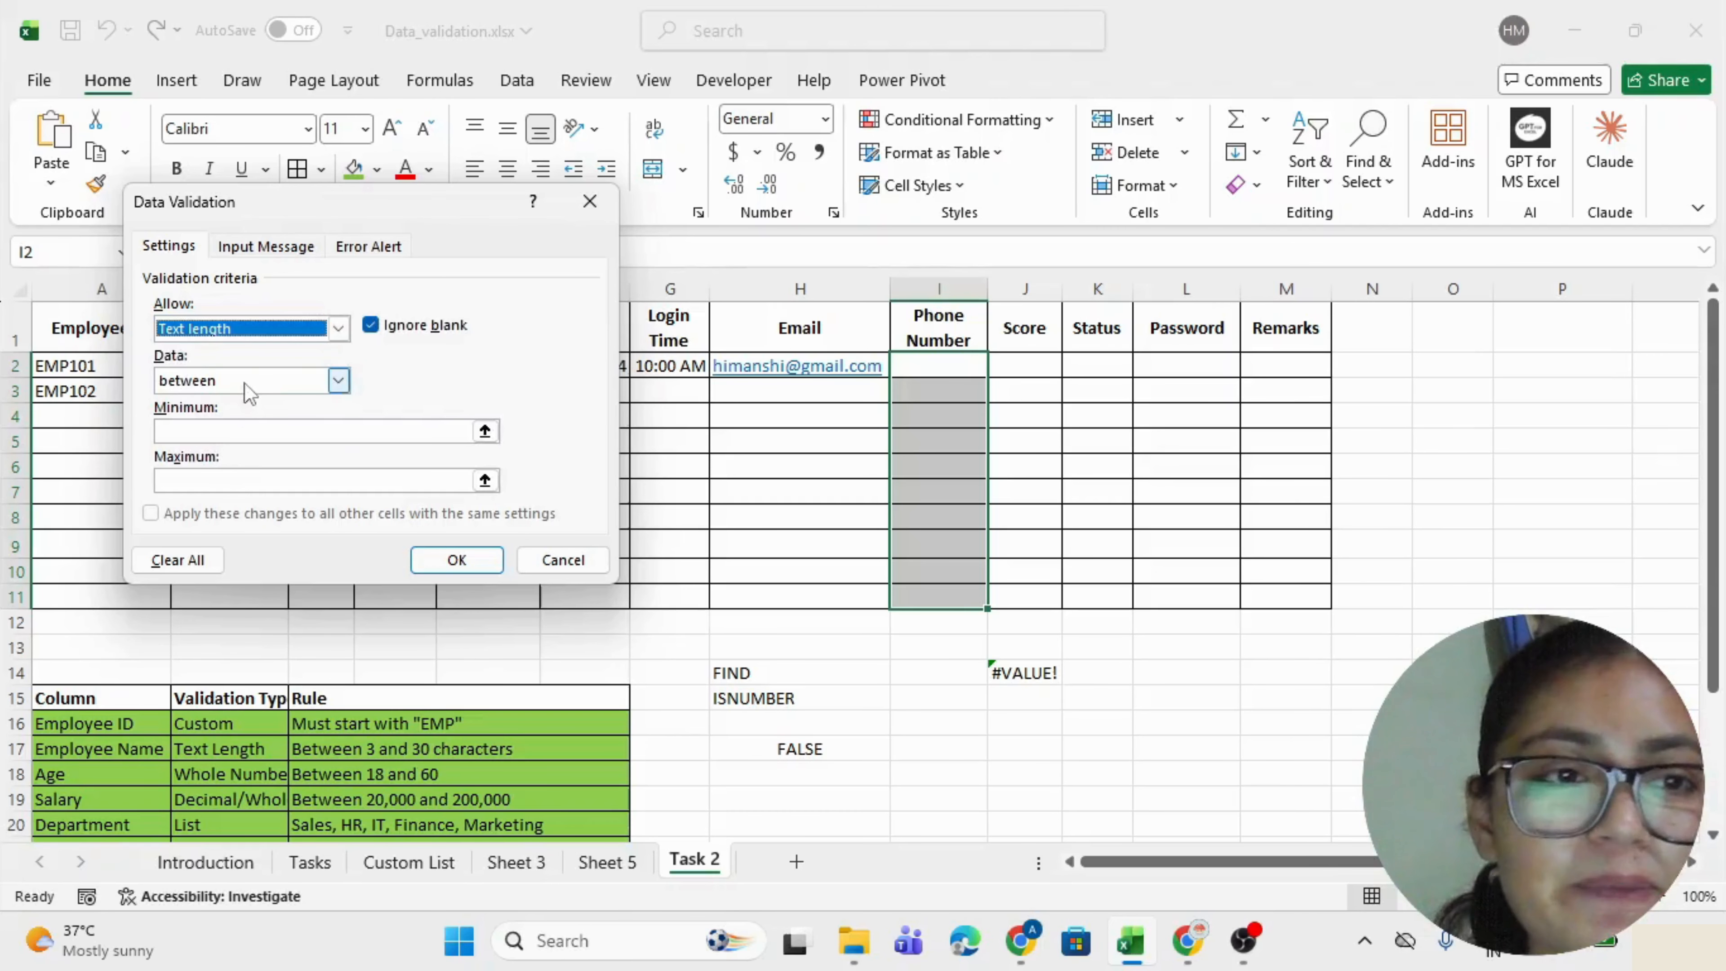
pyautogui.click(244, 382)
pyautogui.click(196, 436)
pyautogui.click(244, 433)
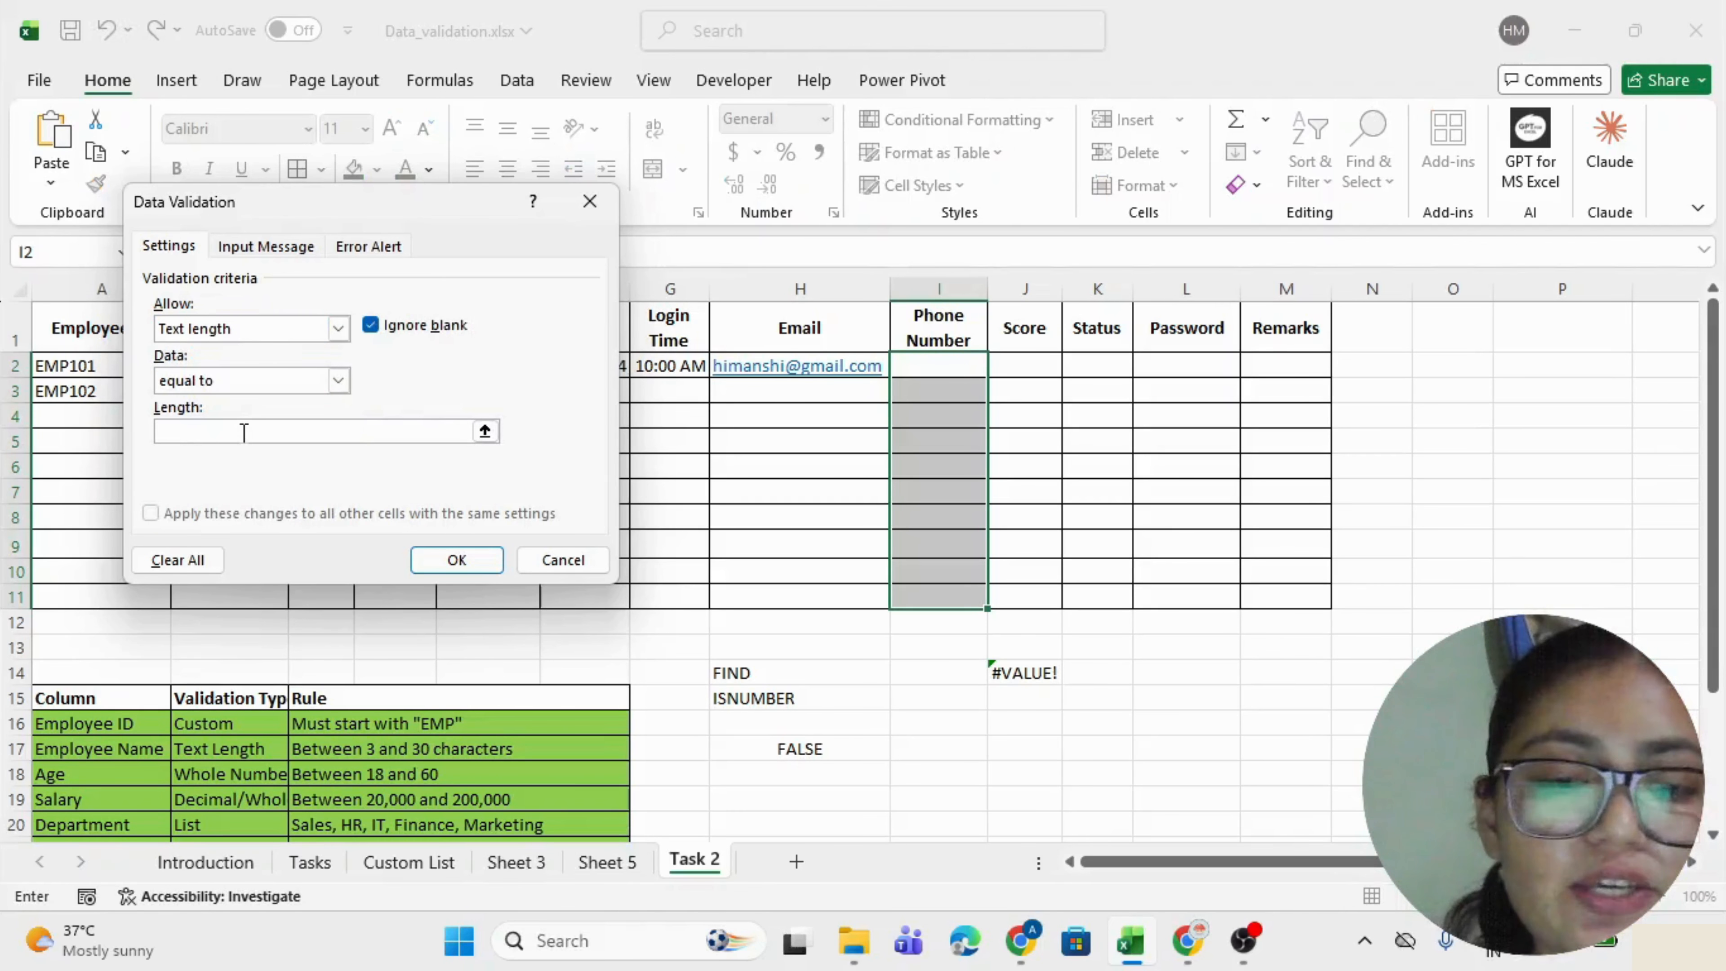
pyautogui.write('10')
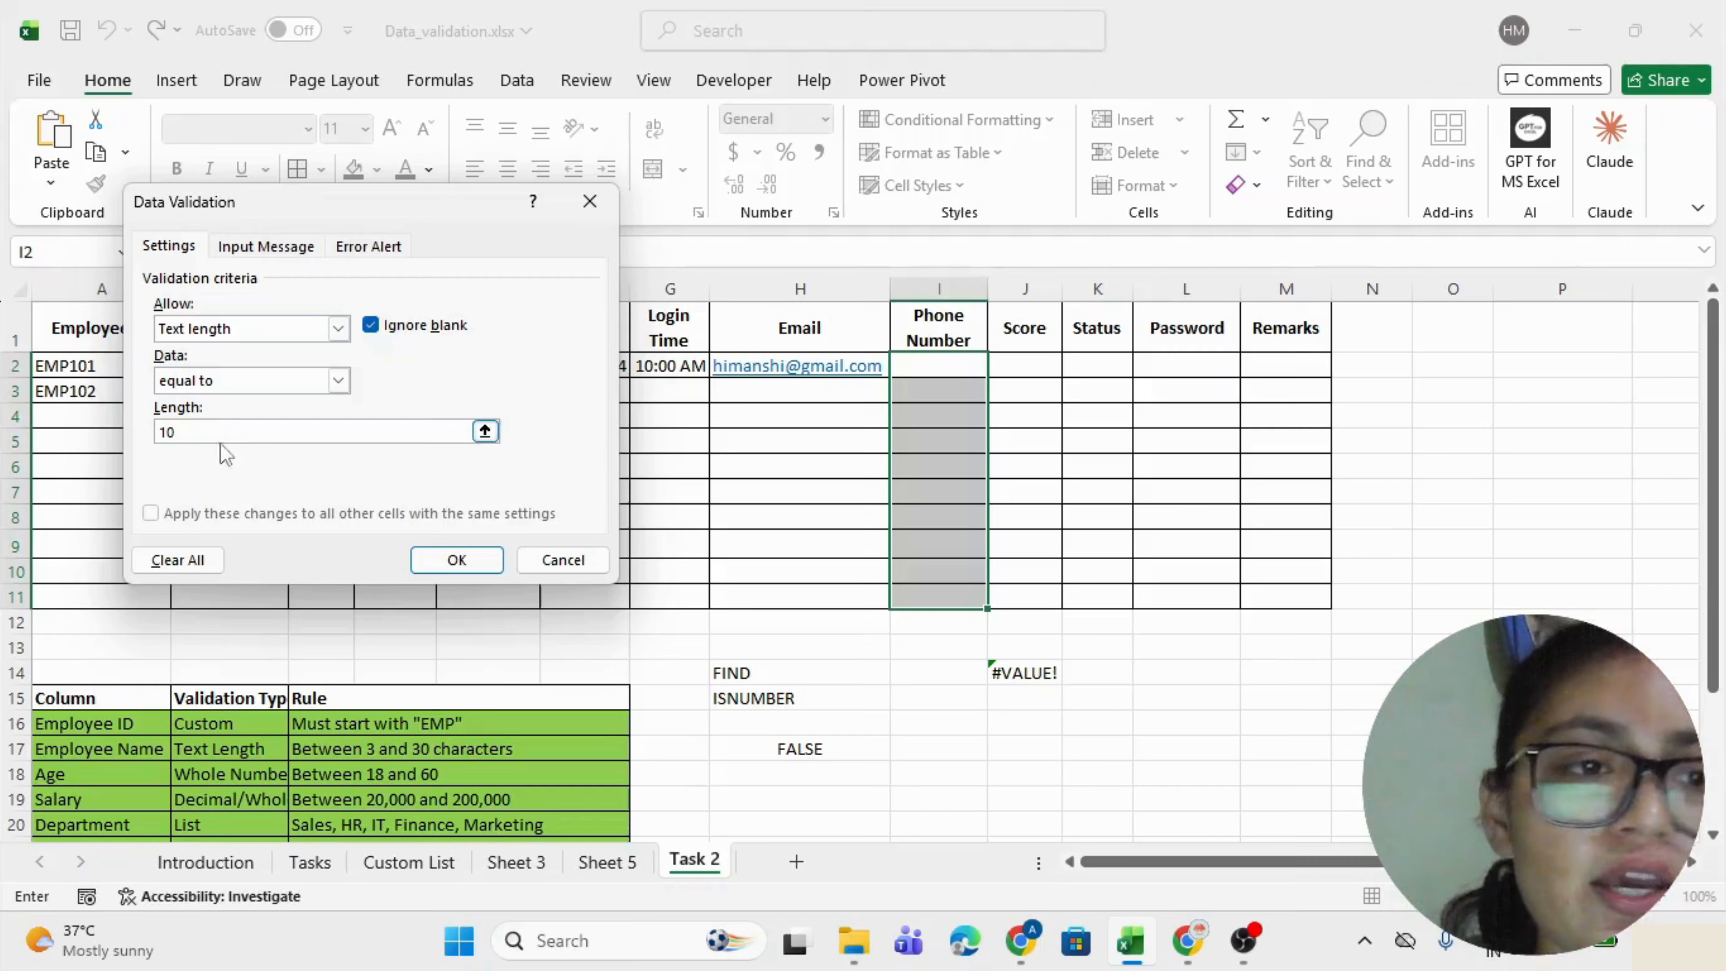
pyautogui.click(456, 559)
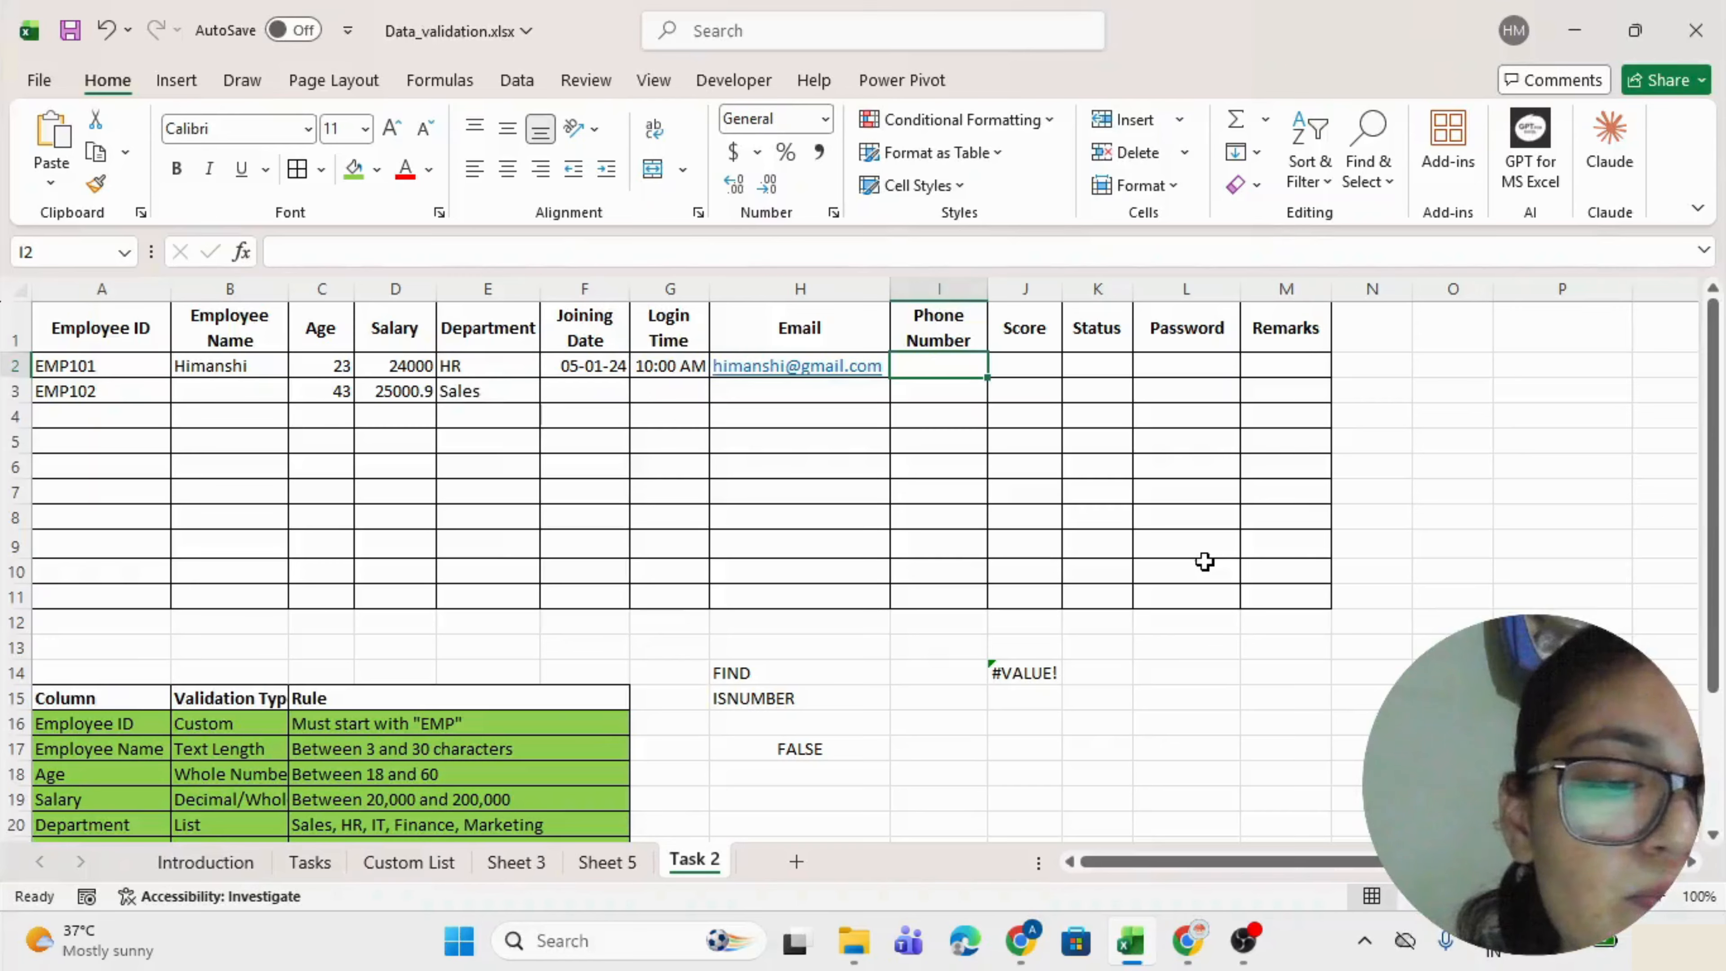
pyautogui.write('123456')
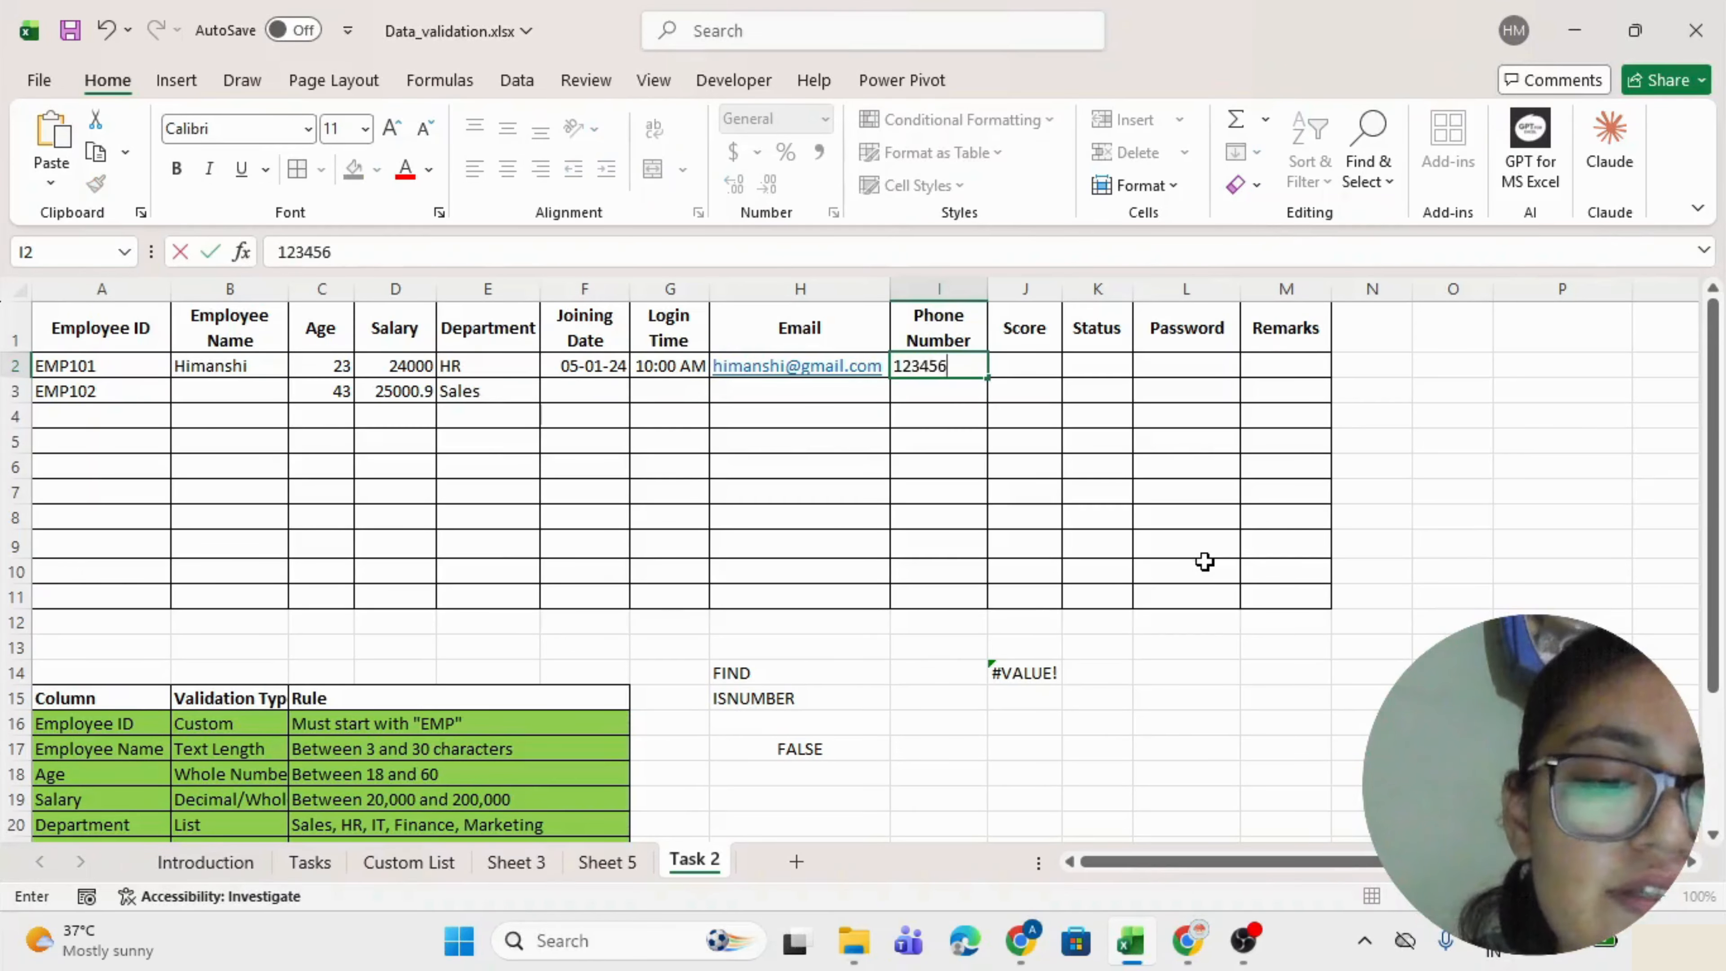
pyautogui.write('5432')
pyautogui.press('Return')
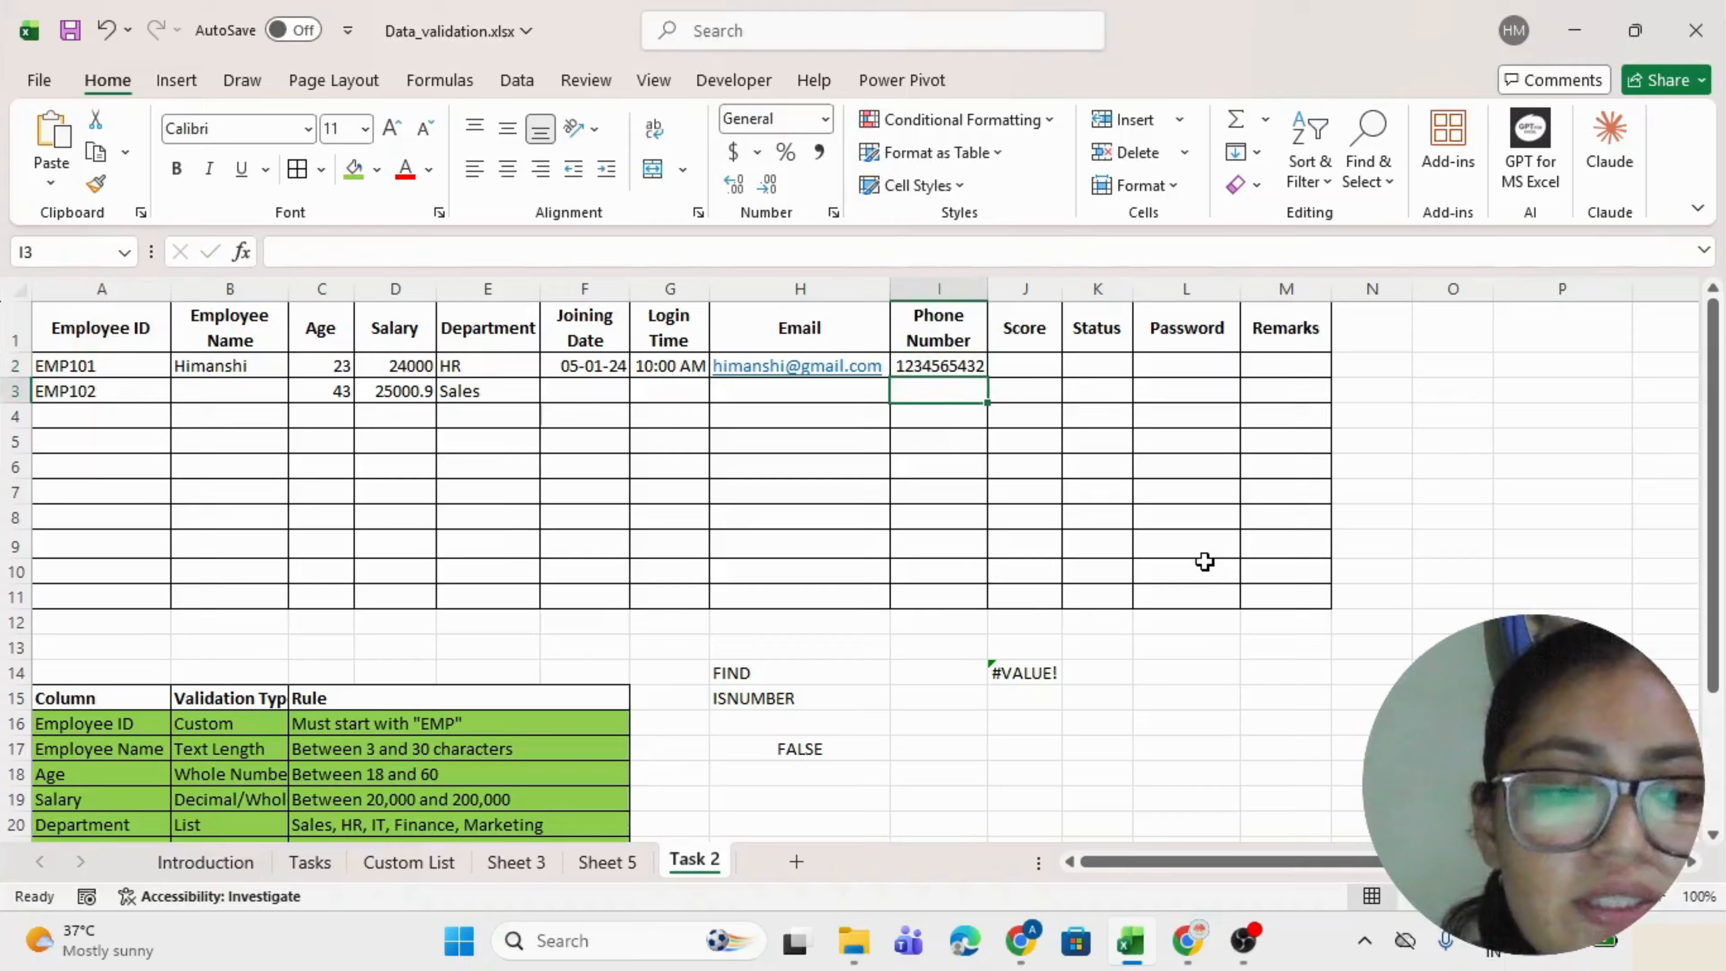
pyautogui.write('1234')
pyautogui.write('5')
pyautogui.press('Return')
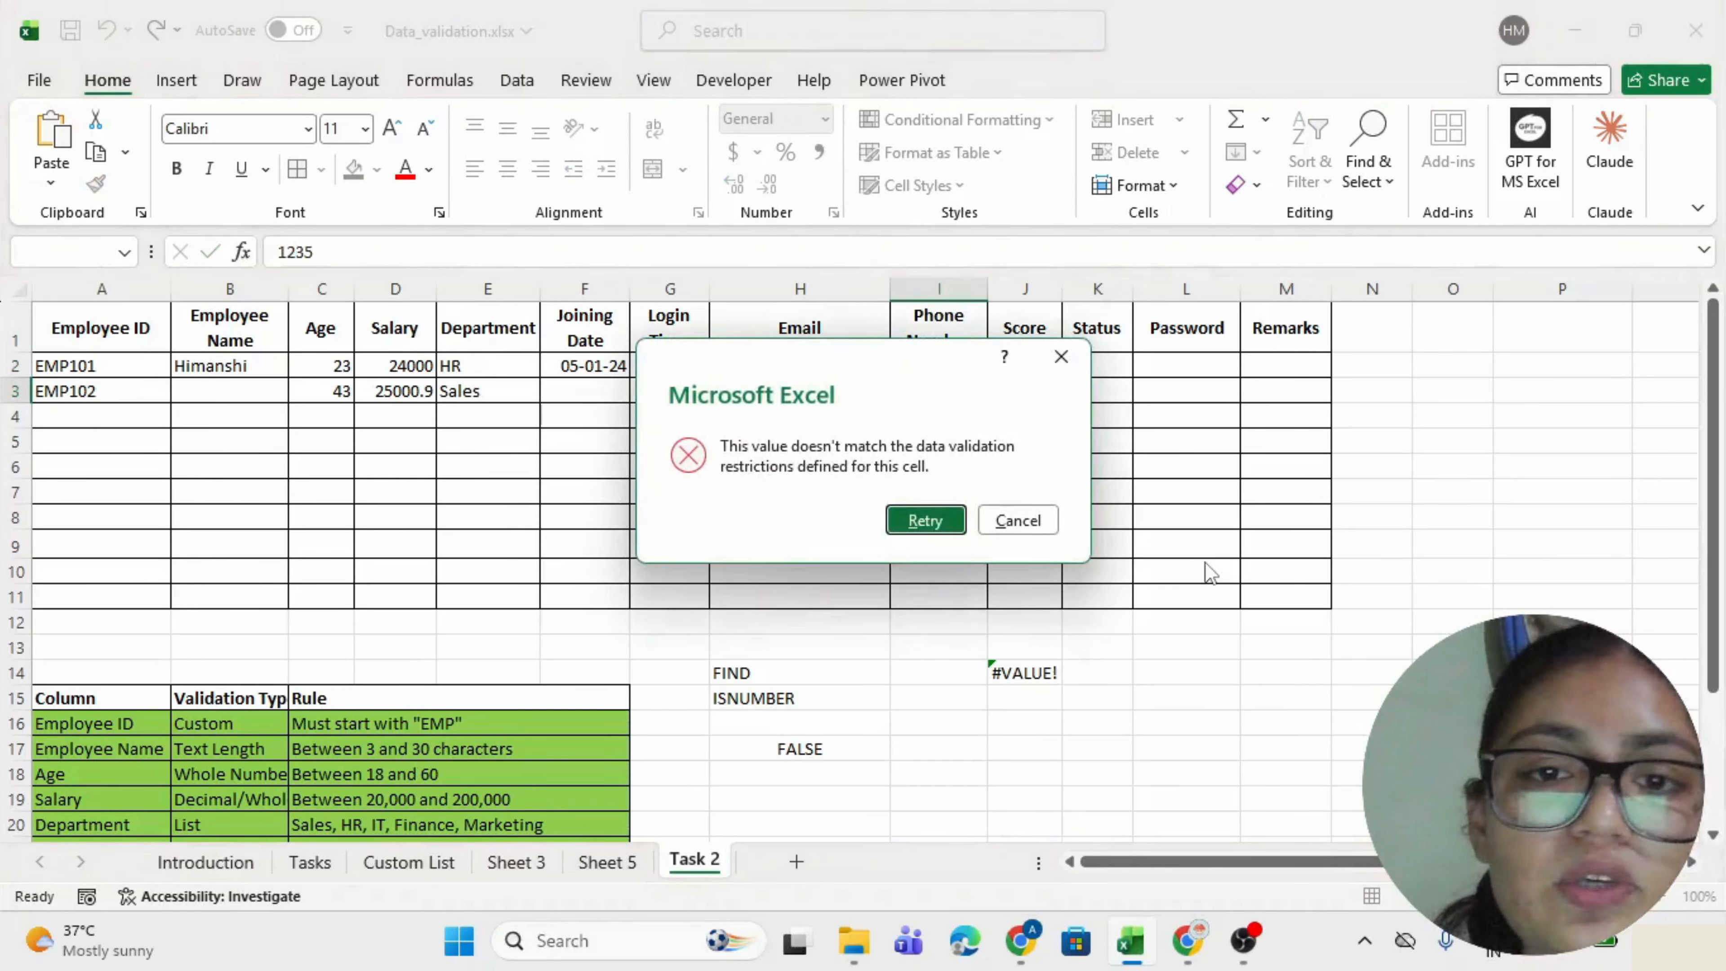
pyautogui.press('Tab')
pyautogui.press('Return')
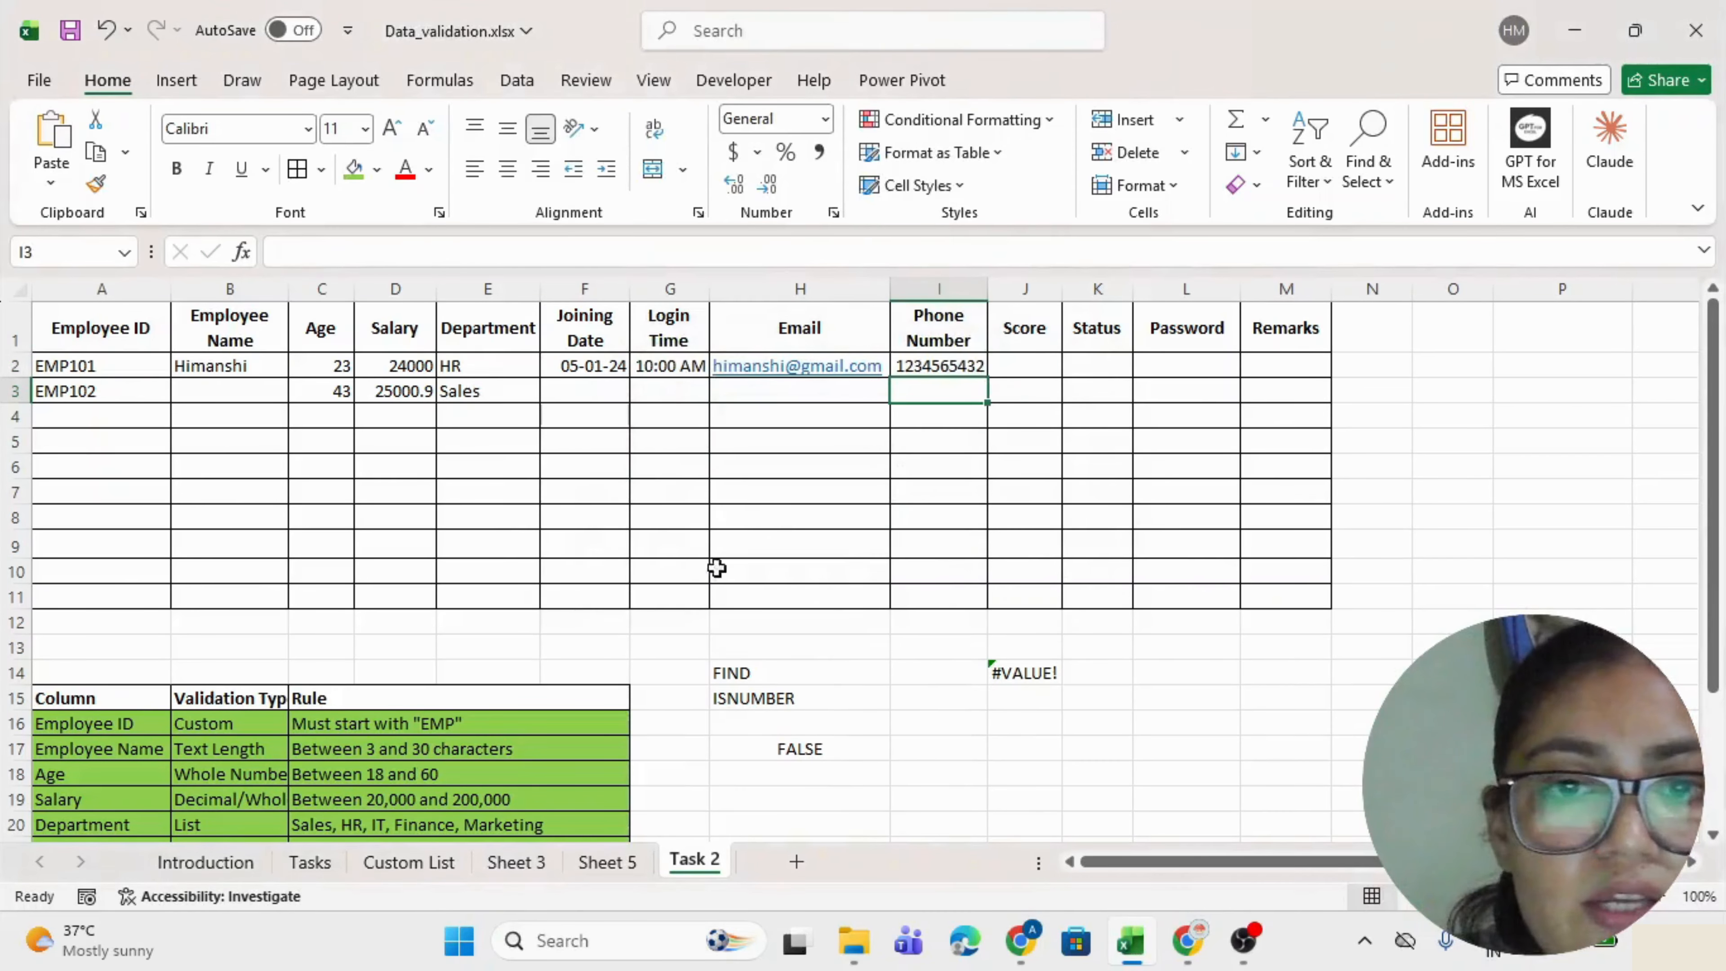
# Fill the Phone Number rule row green.
pyautogui.scroll(-2, 598, 643)
pyautogui.moveTo(142, 802); pyautogui.dragTo(302, 799)
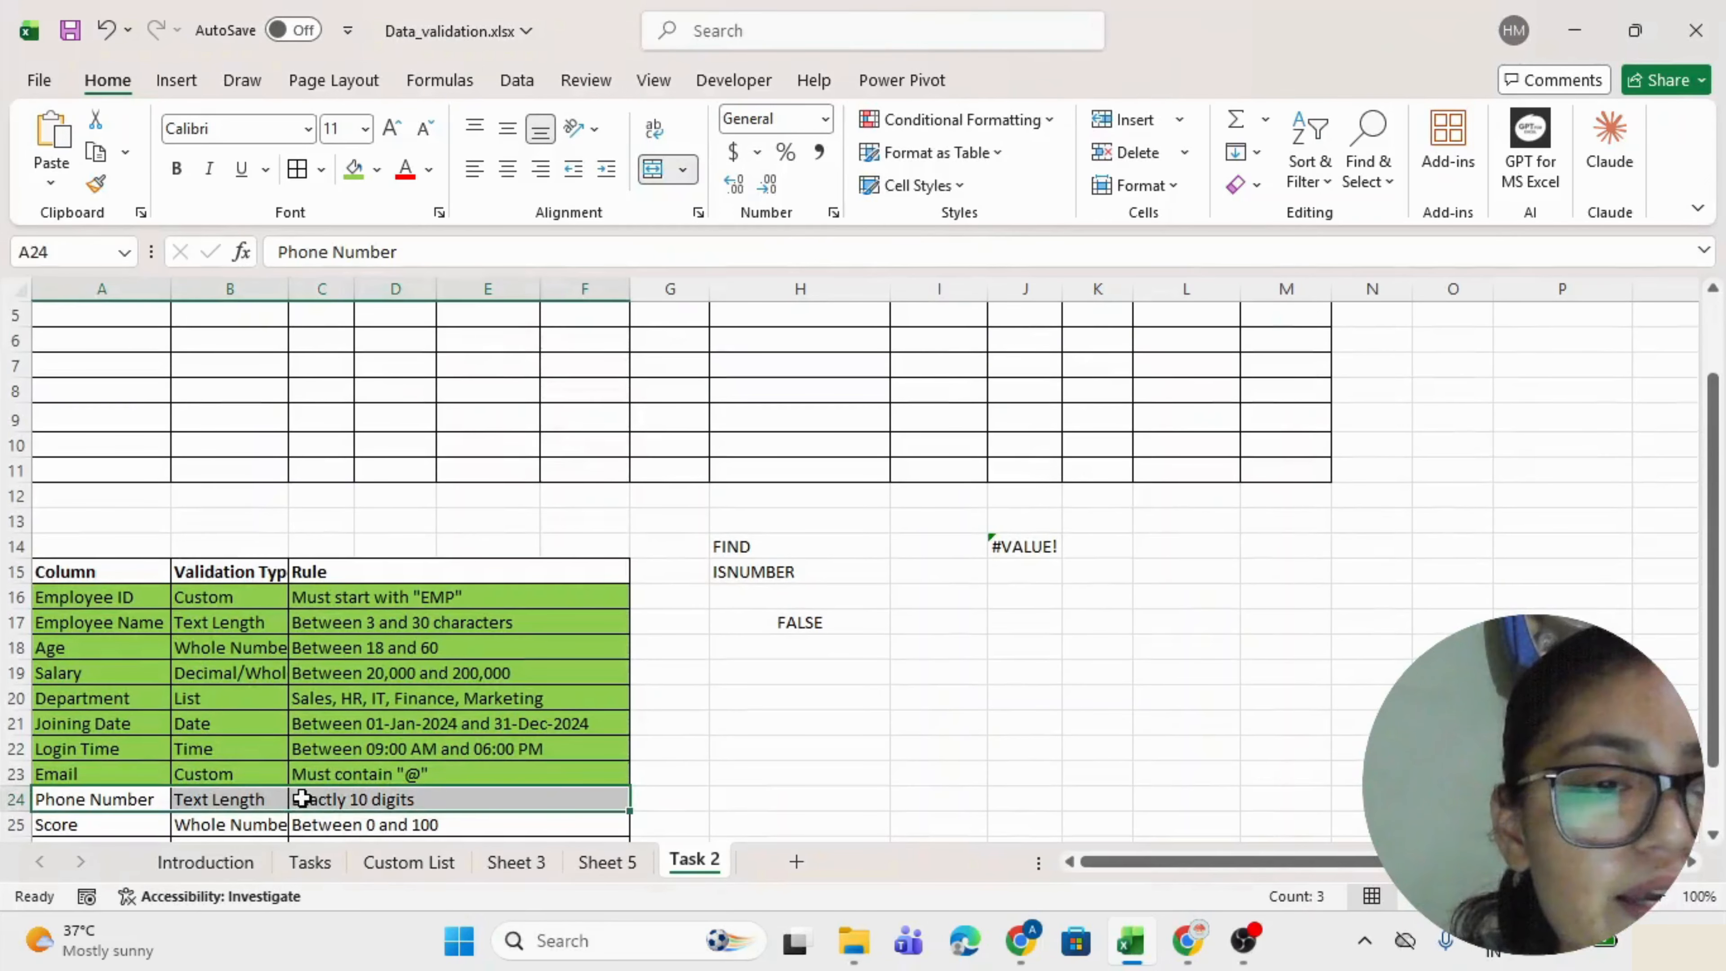
pyautogui.click(354, 168)
# Read the Score rule: whole number between 0 and 100.
pyautogui.scroll(-2, 144, 714)
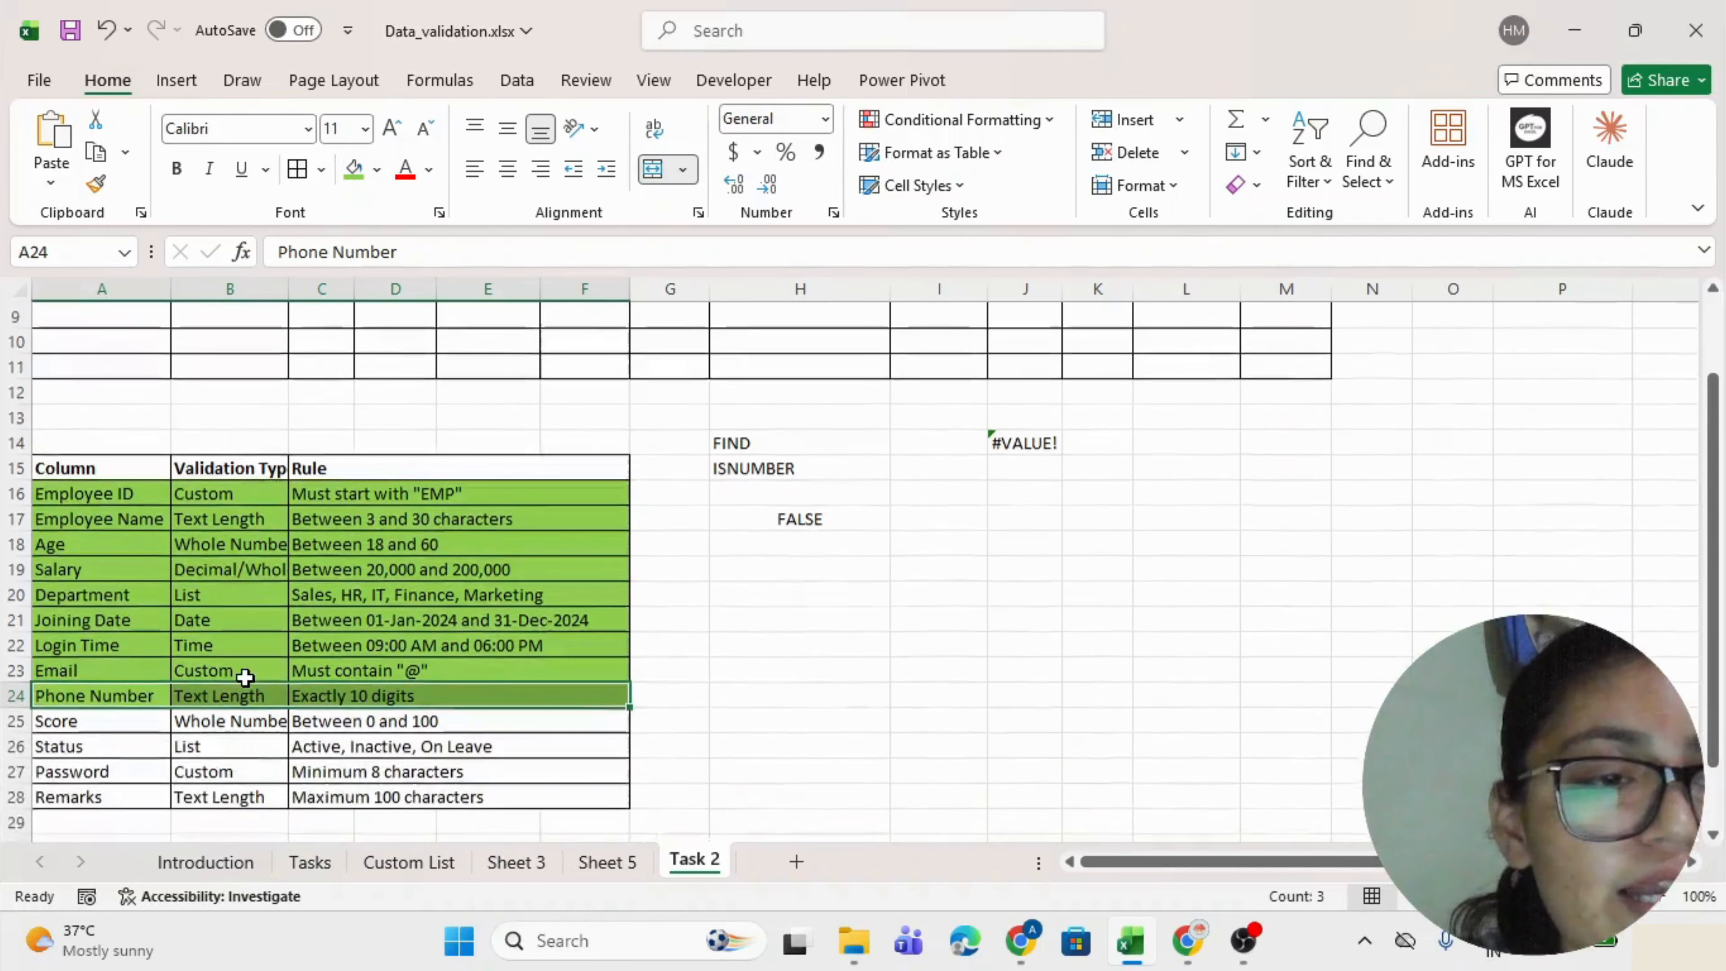
pyautogui.click(139, 723)
pyautogui.click(268, 726)
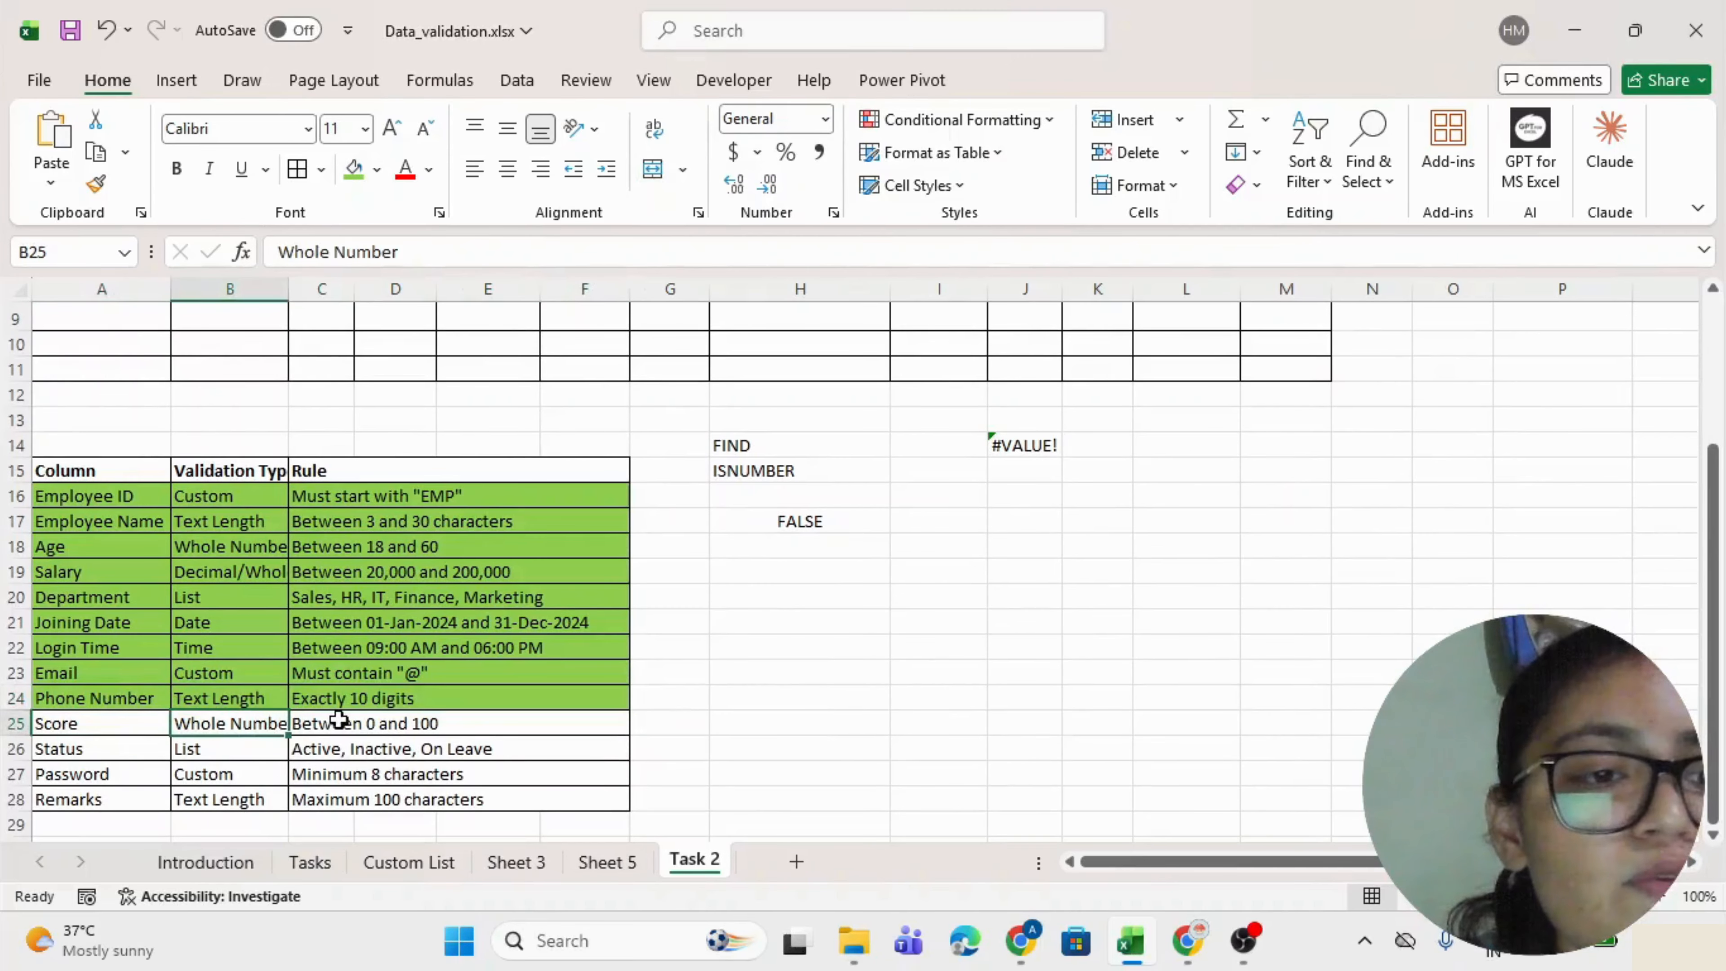
pyautogui.click(380, 723)
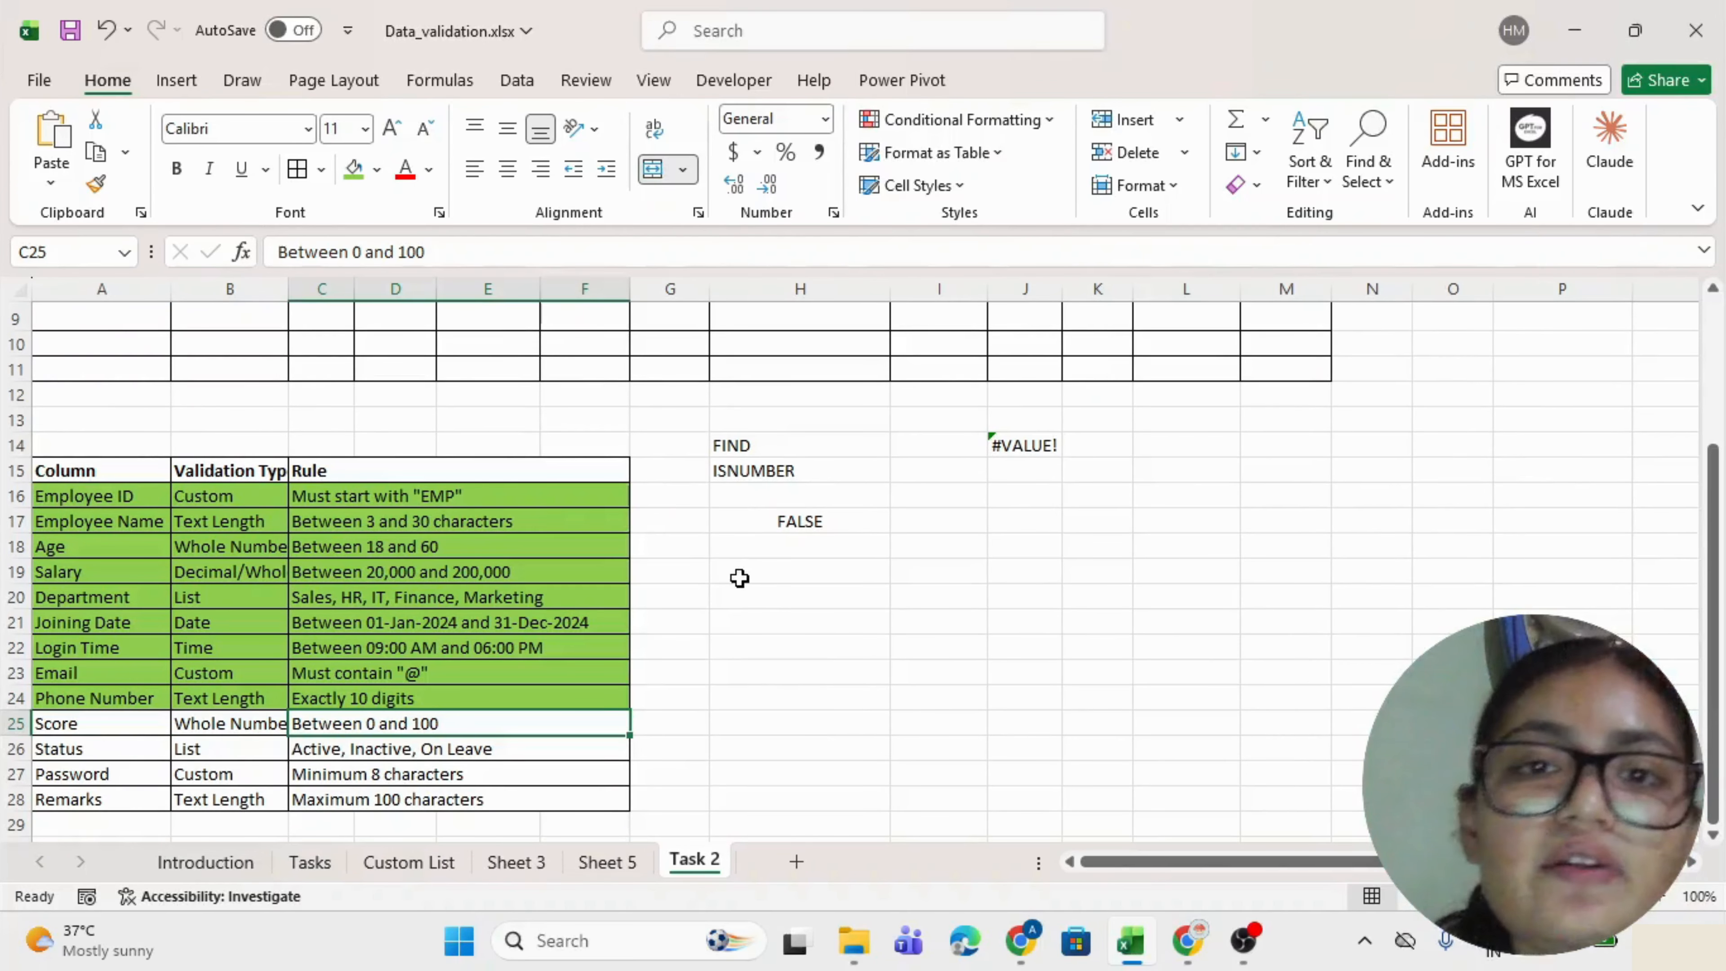
# Restrict J2:J11 to whole numbers with minimum 0 and maximum 100.
pyautogui.scroll(3, 737, 578)
pyautogui.moveTo(1032, 358); pyautogui.dragTo(1019, 592)
pyautogui.hotkey('alt', 'd')
pyautogui.press('l')
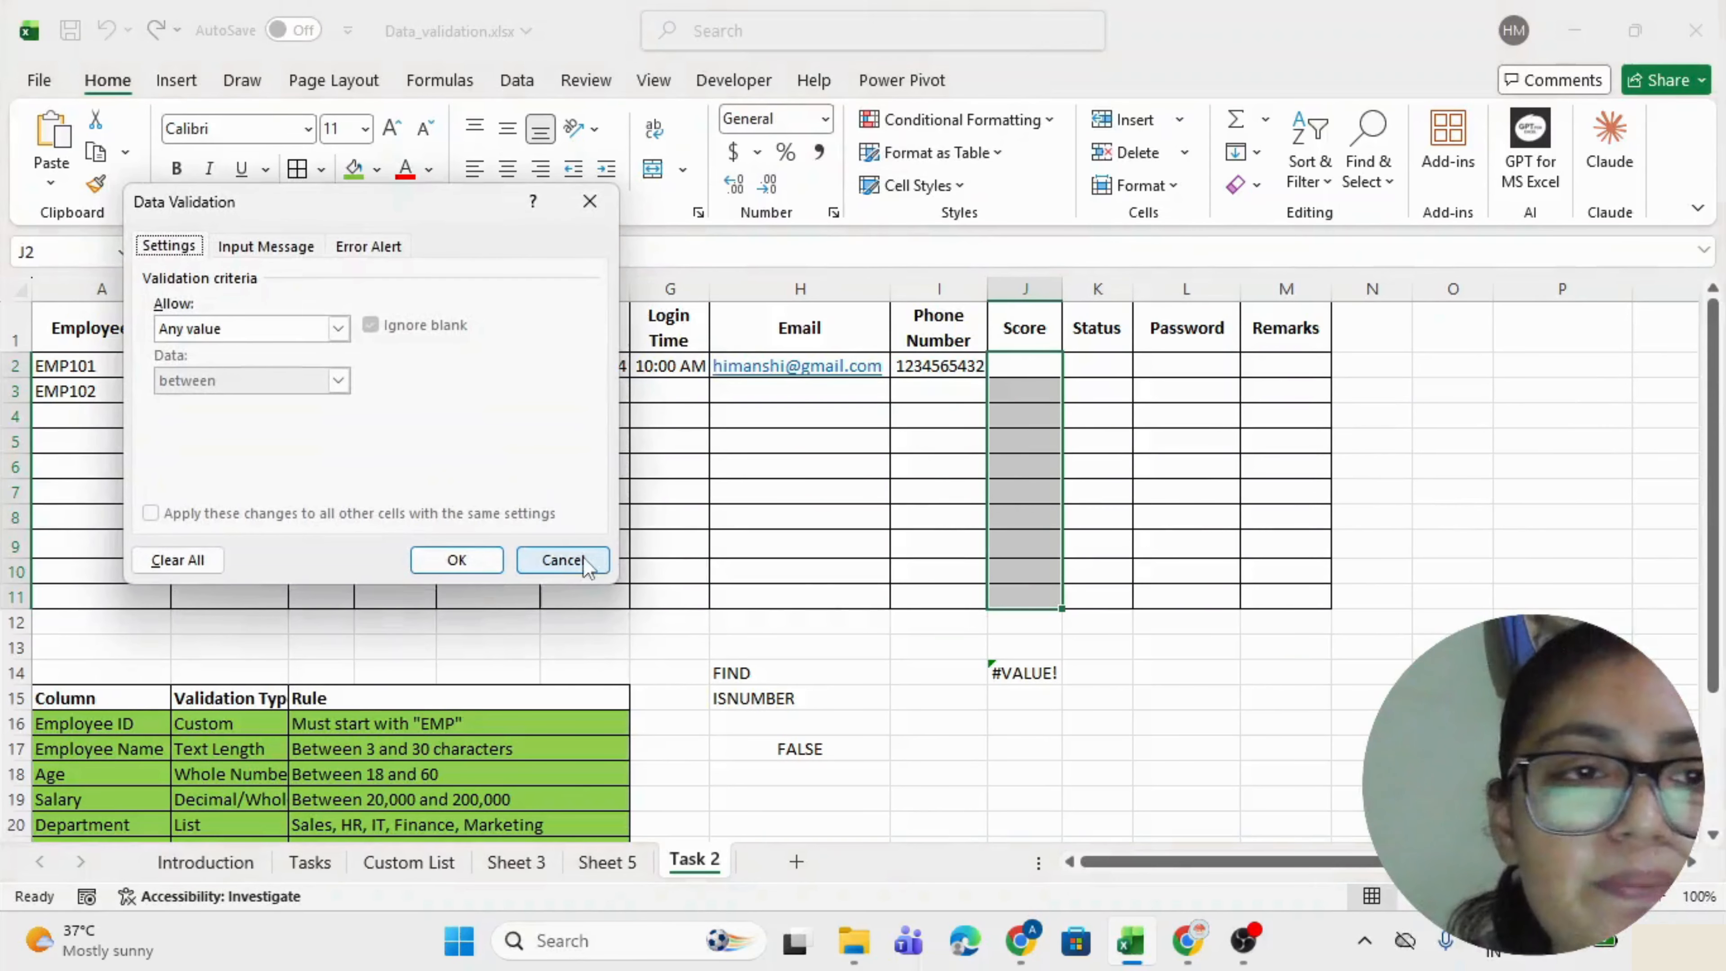
pyautogui.click(309, 327)
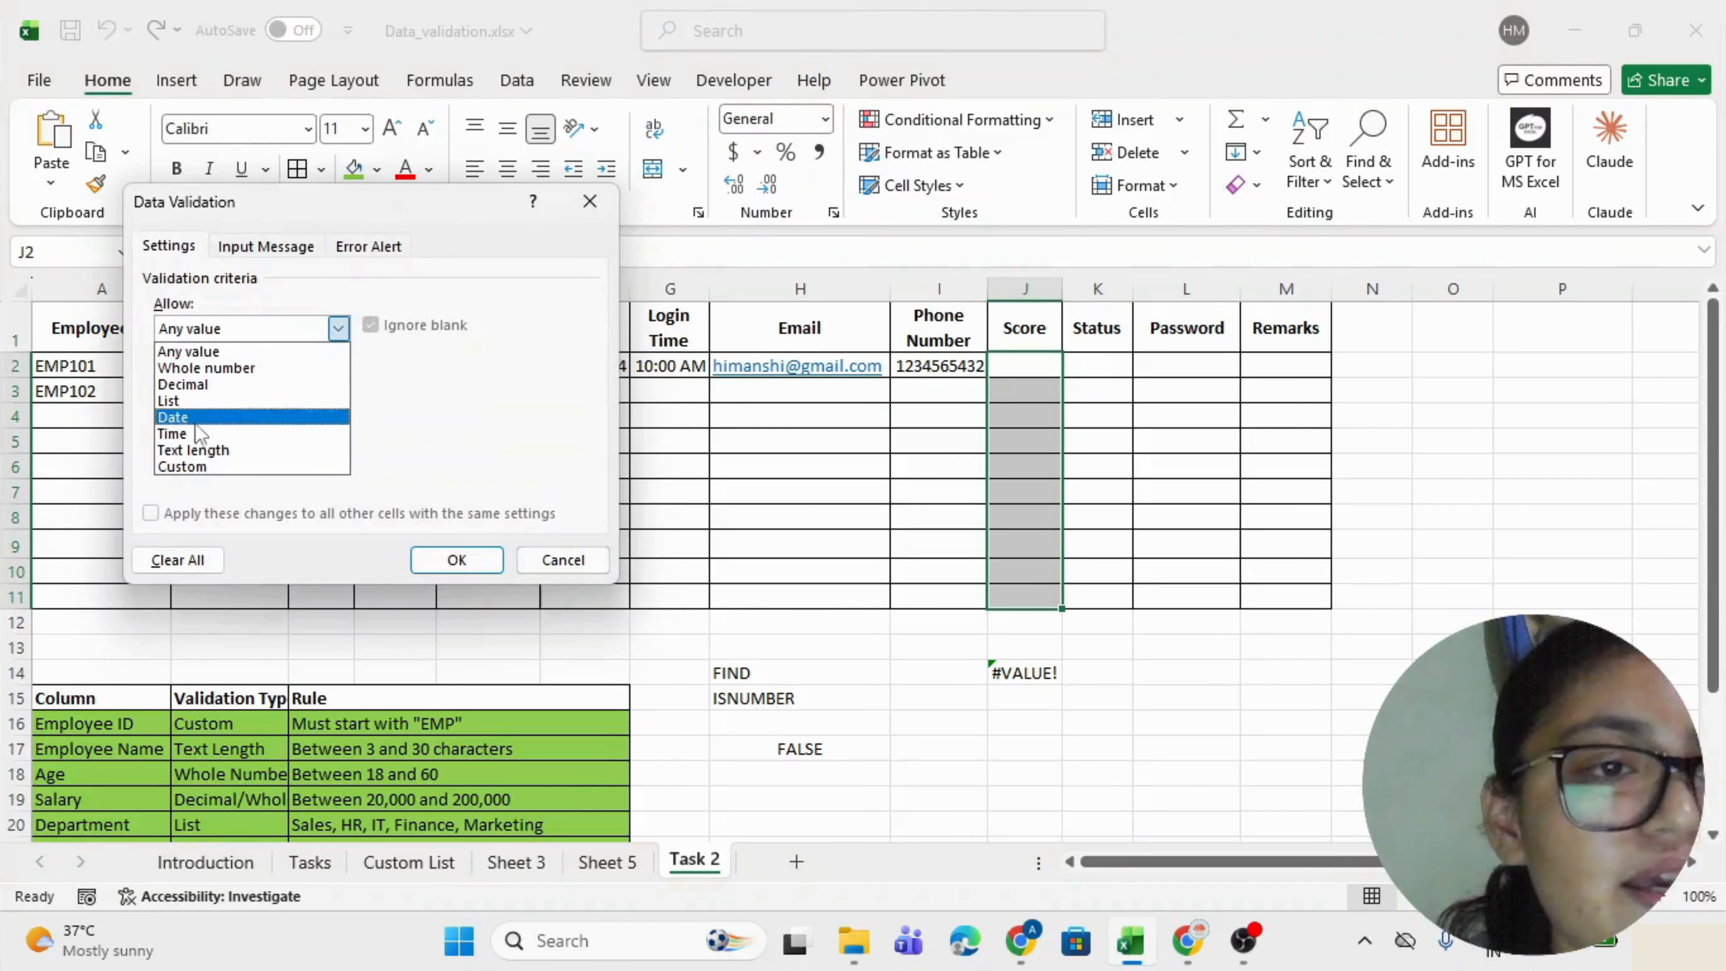
pyautogui.click(204, 367)
pyautogui.click(215, 430)
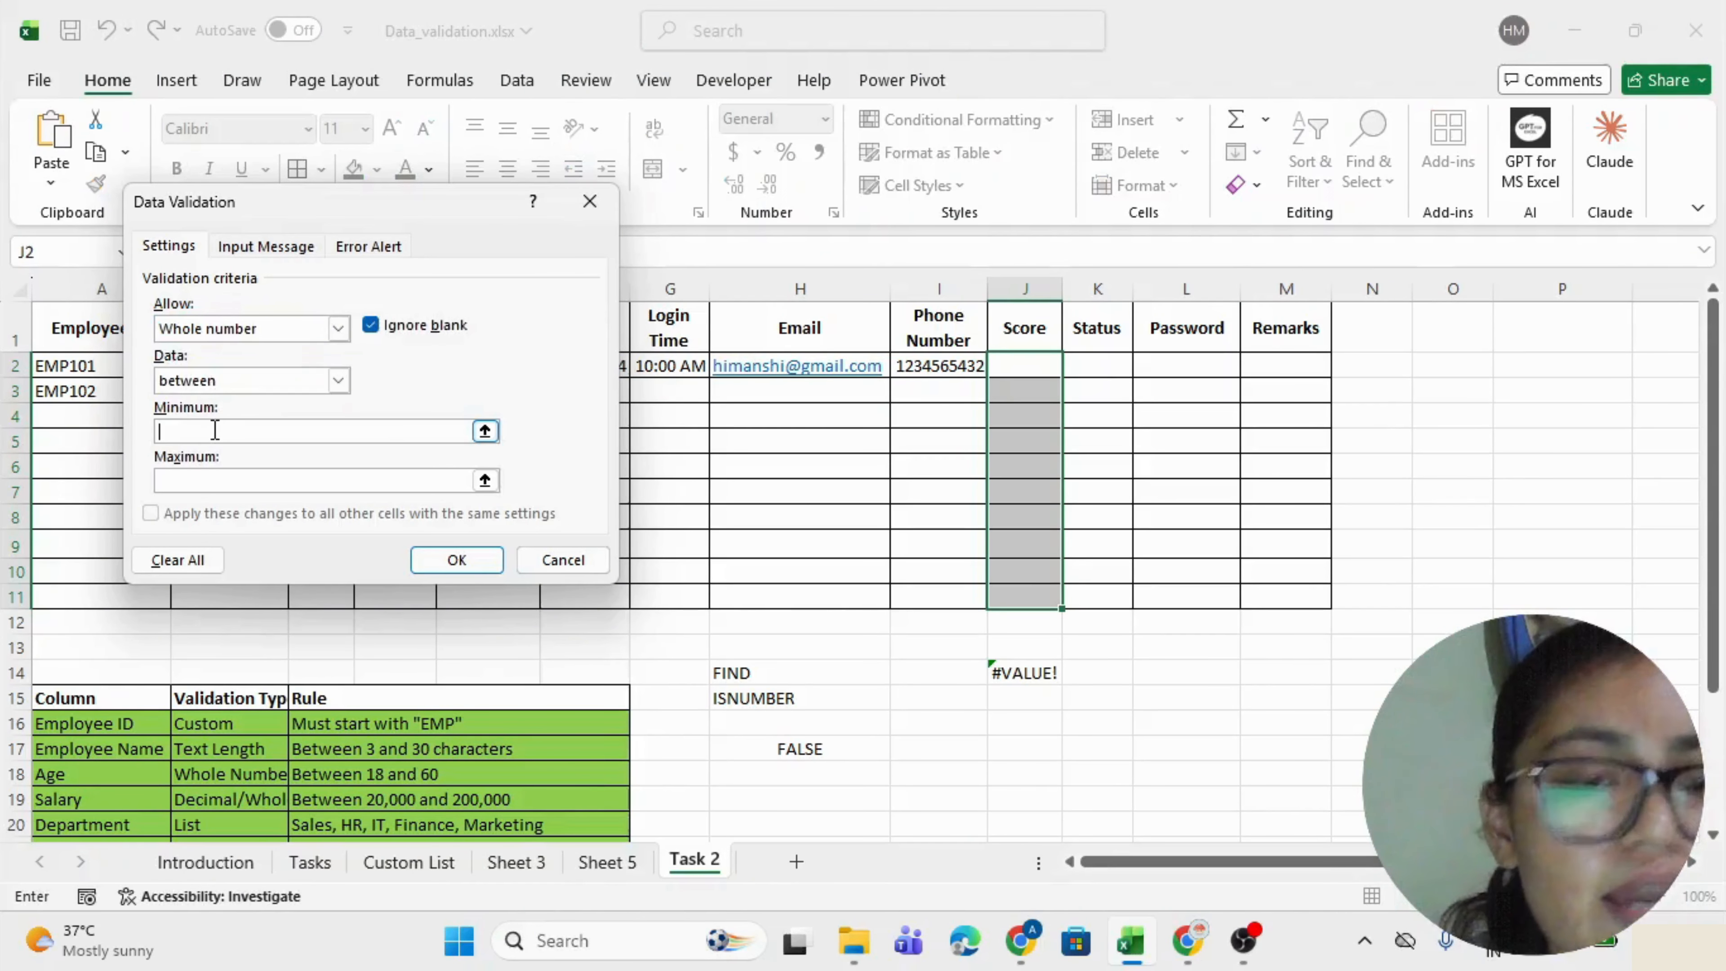
pyautogui.write('0')
pyautogui.press('Tab')
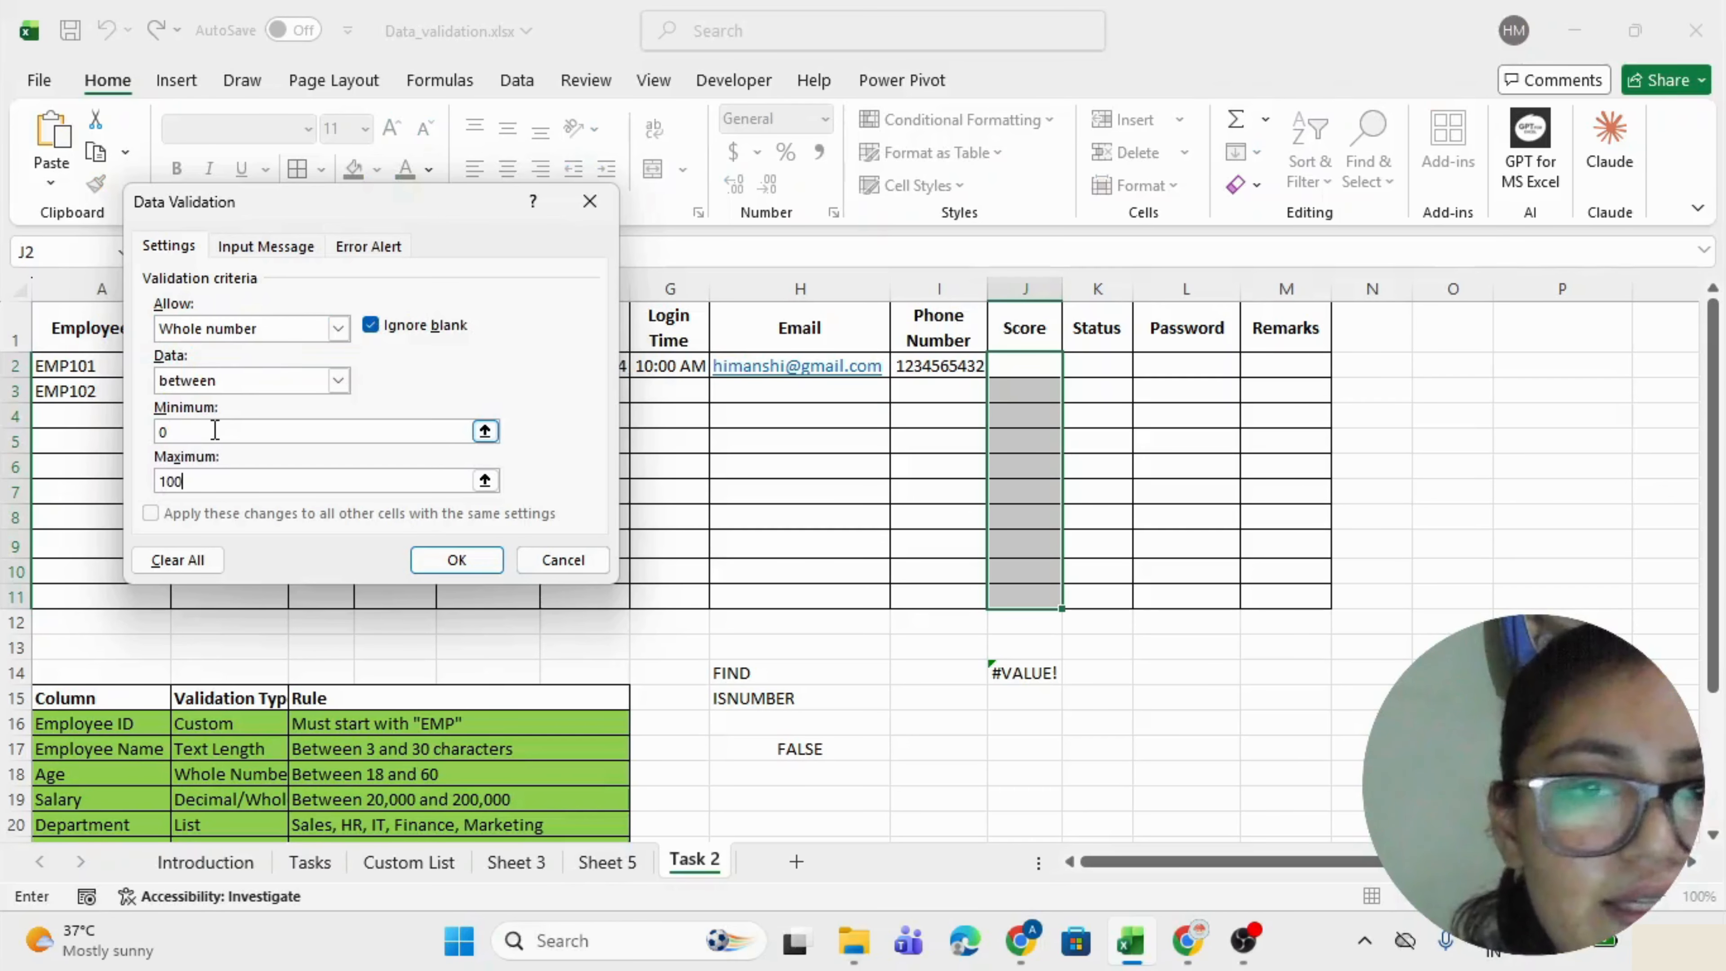
pyautogui.moveTo(205, 429); pyautogui.dragTo(135, 437)
pyautogui.moveTo(217, 478); pyautogui.dragTo(149, 473)
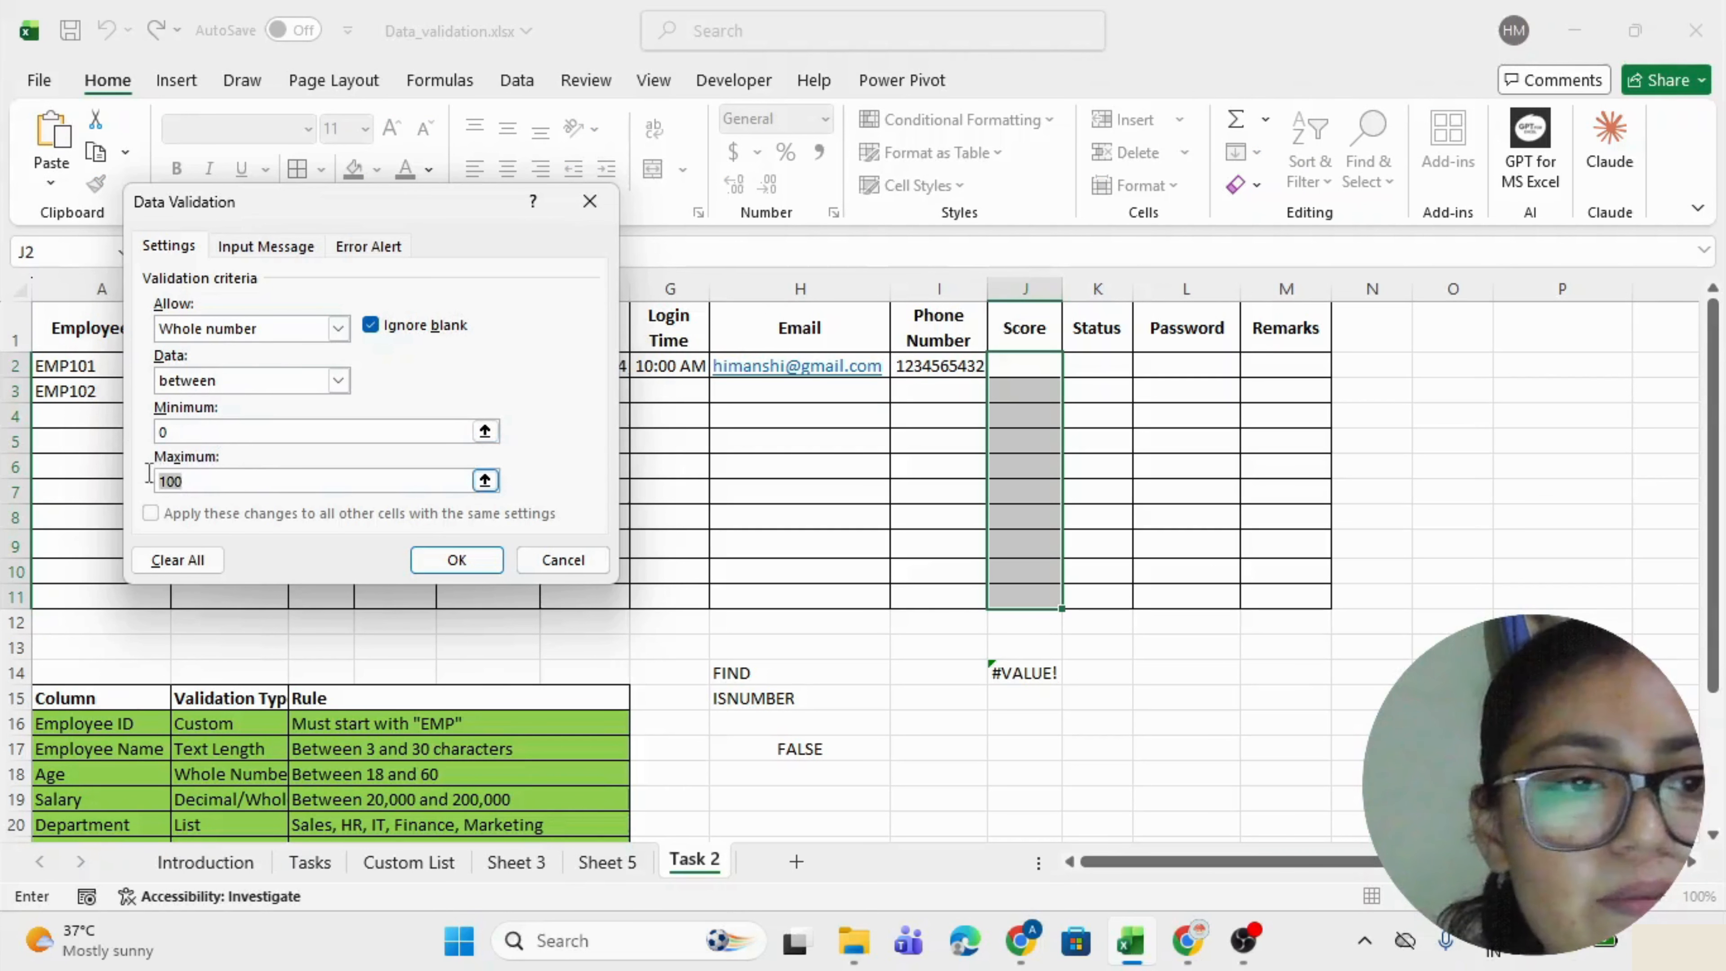
pyautogui.click(457, 559)
pyautogui.click(1024, 378)
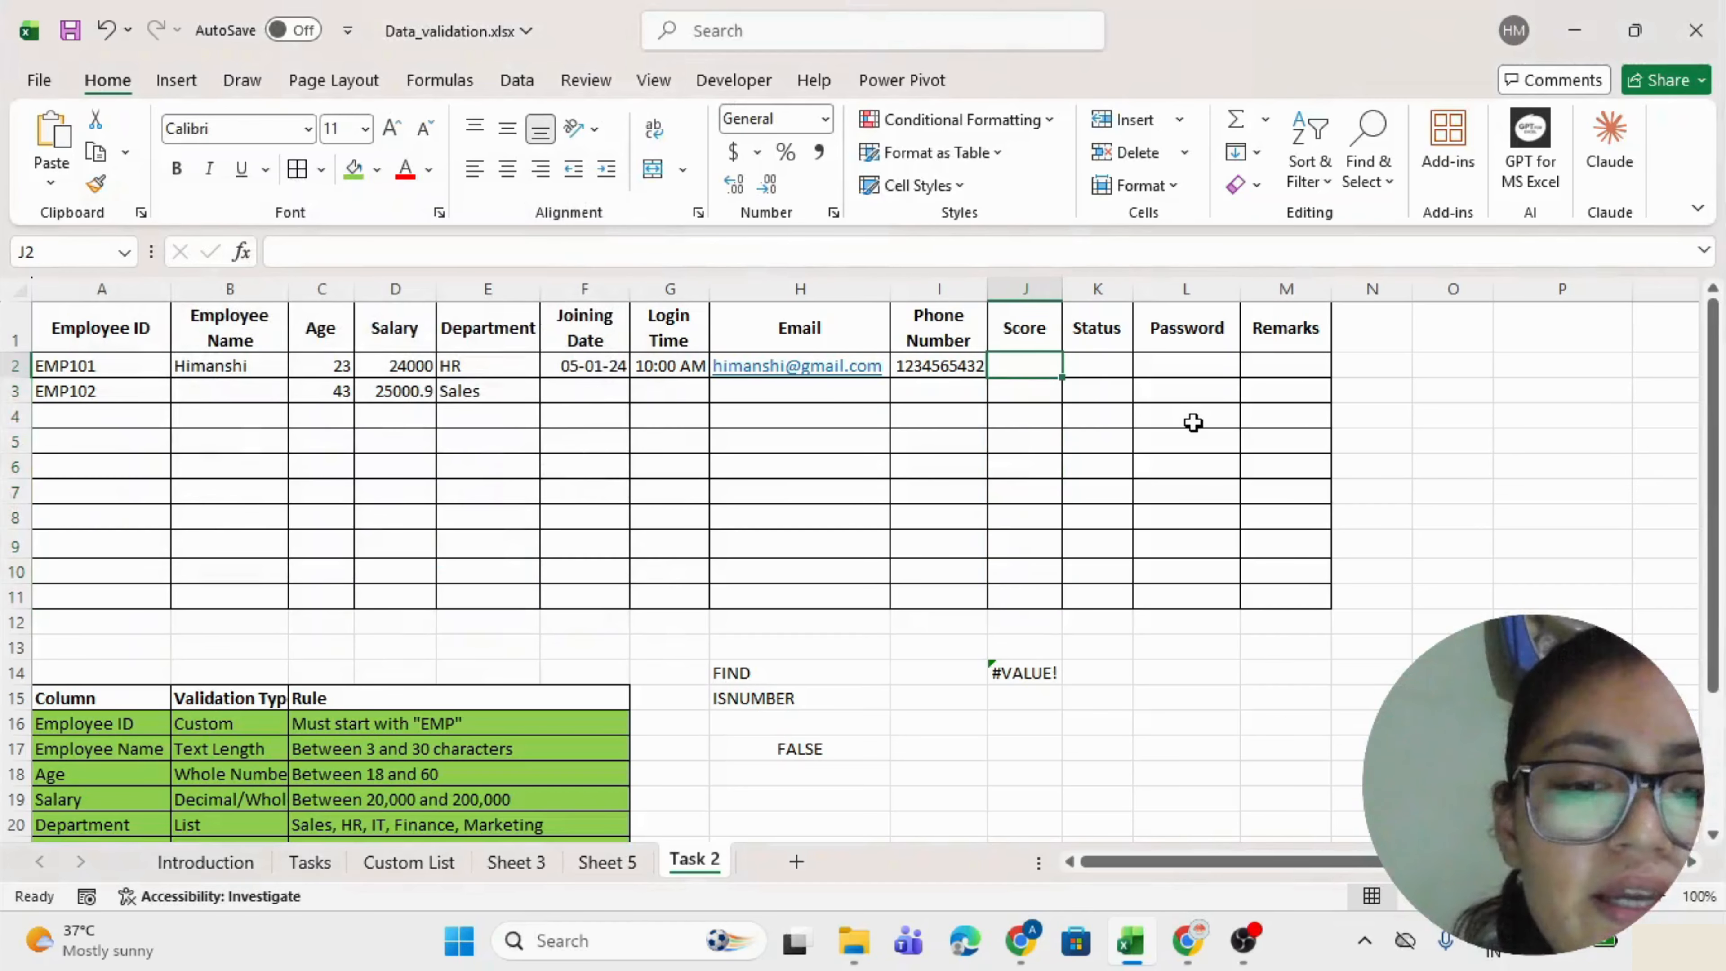
# Enter scores 0, 100 and 24 in J2:J4, and see 120 rejected in J5.
pyautogui.press('Return')
pyautogui.write('100')
pyautogui.press('Return')
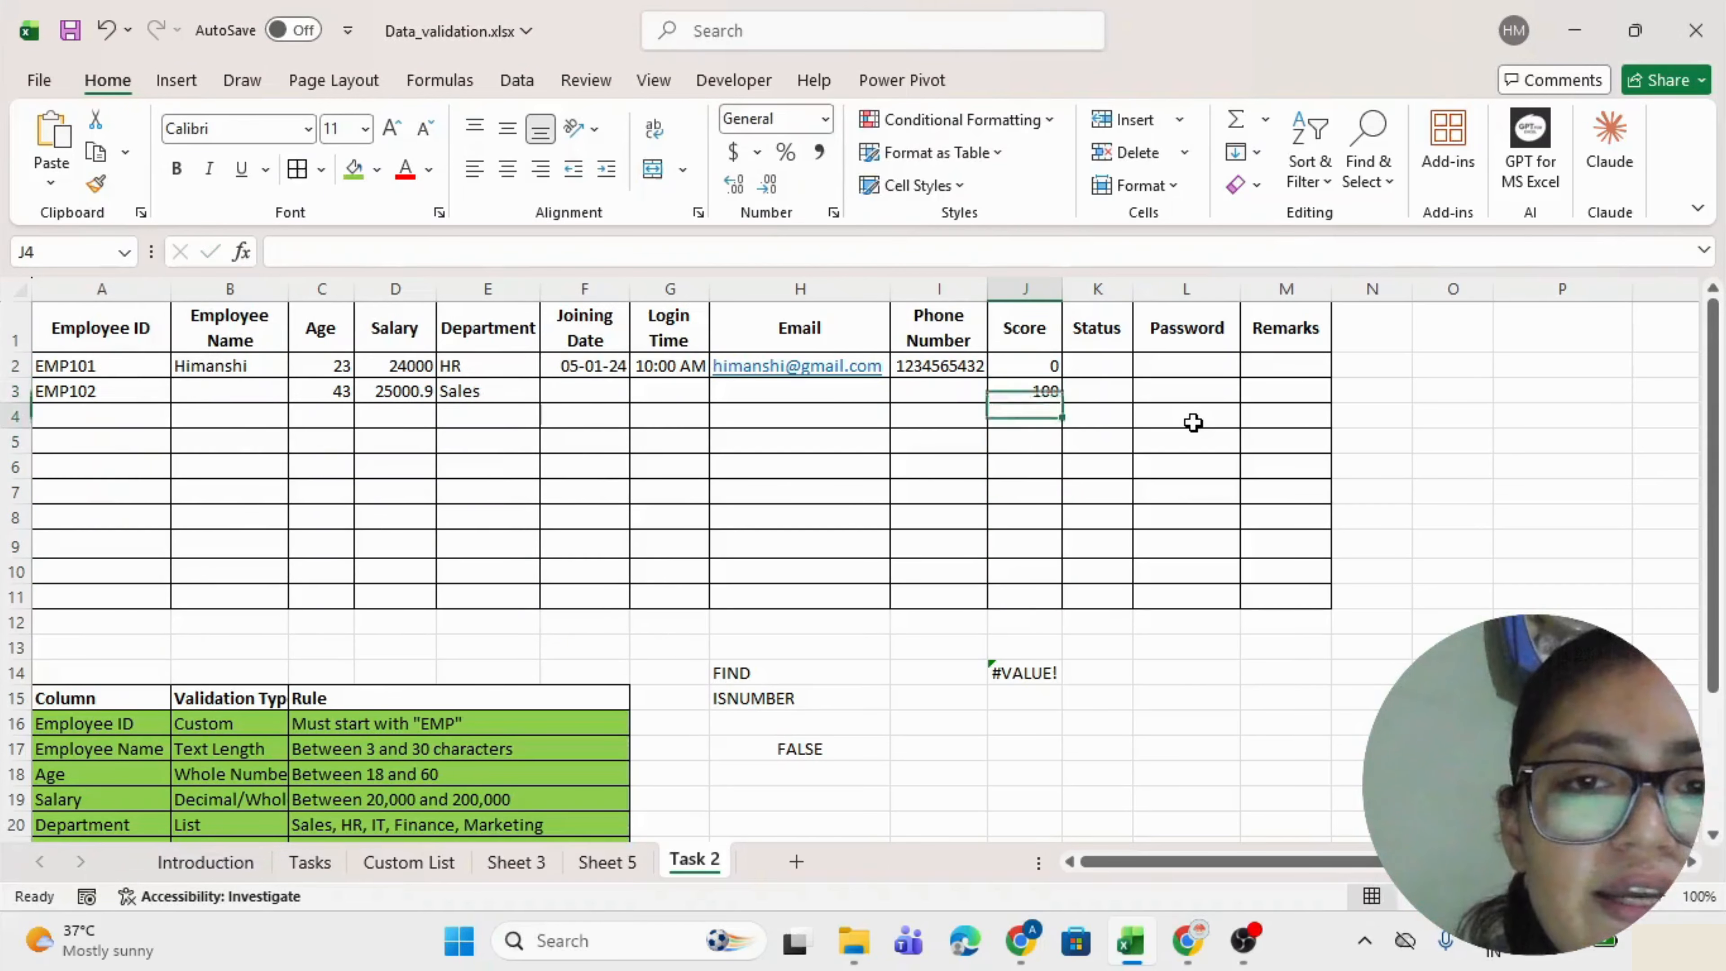
pyautogui.write('24')
pyautogui.press('Return')
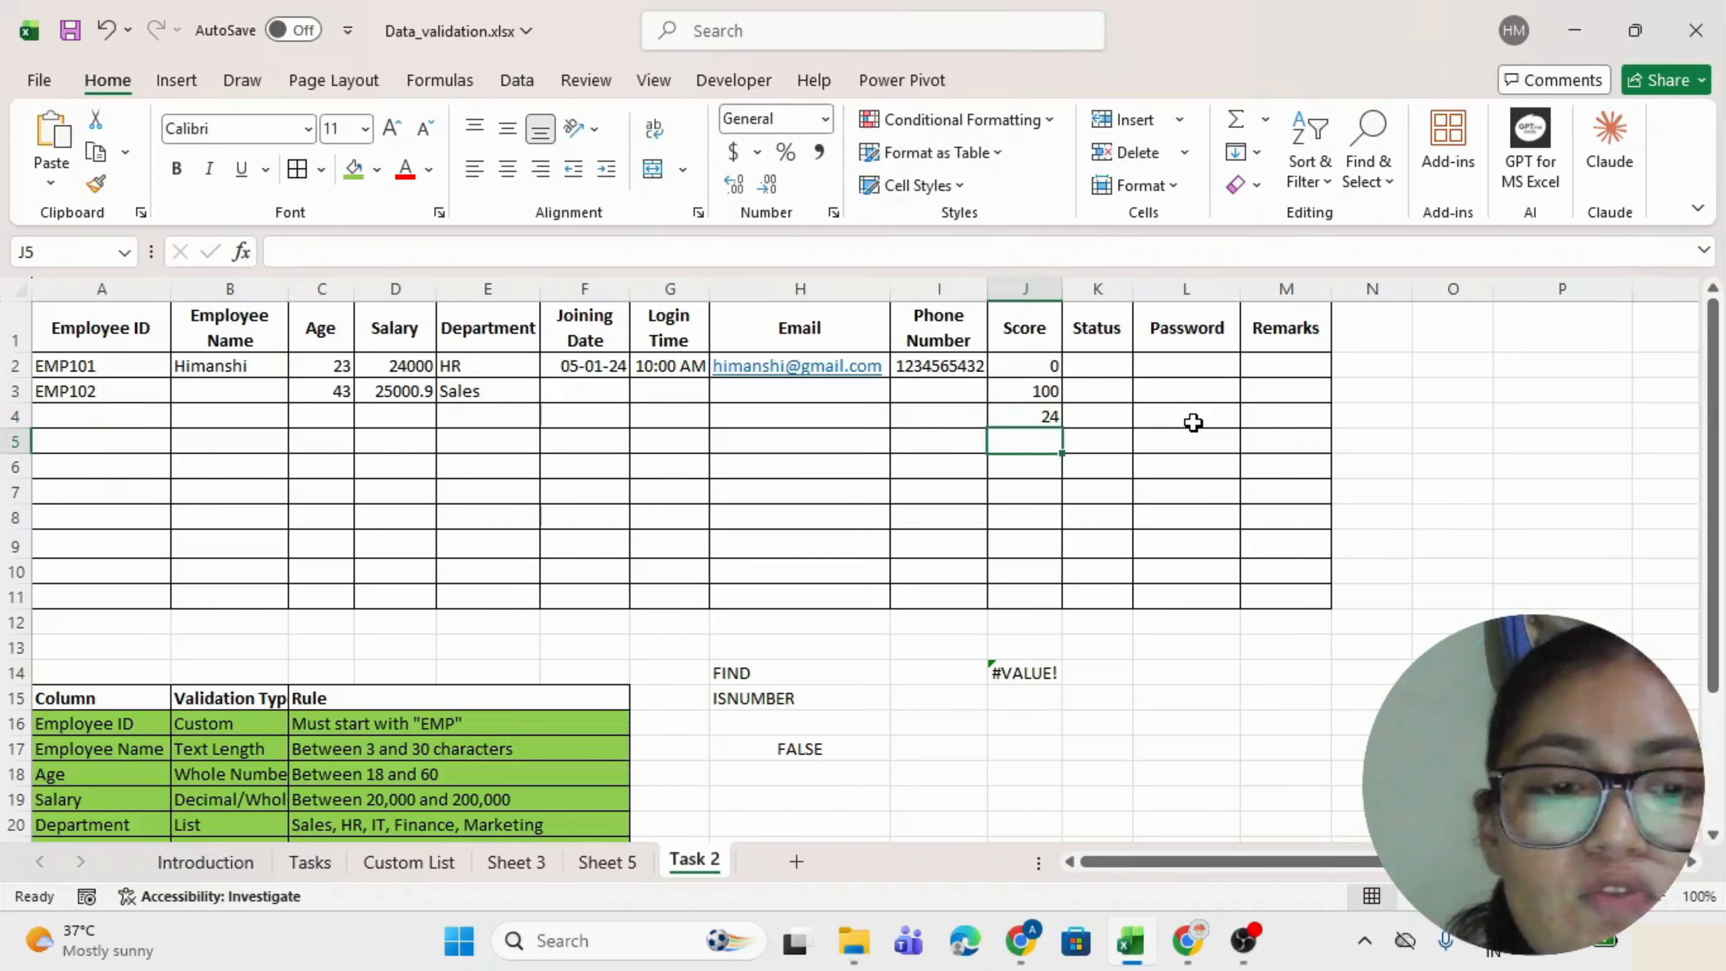
pyautogui.write('120')
pyautogui.press('Return')
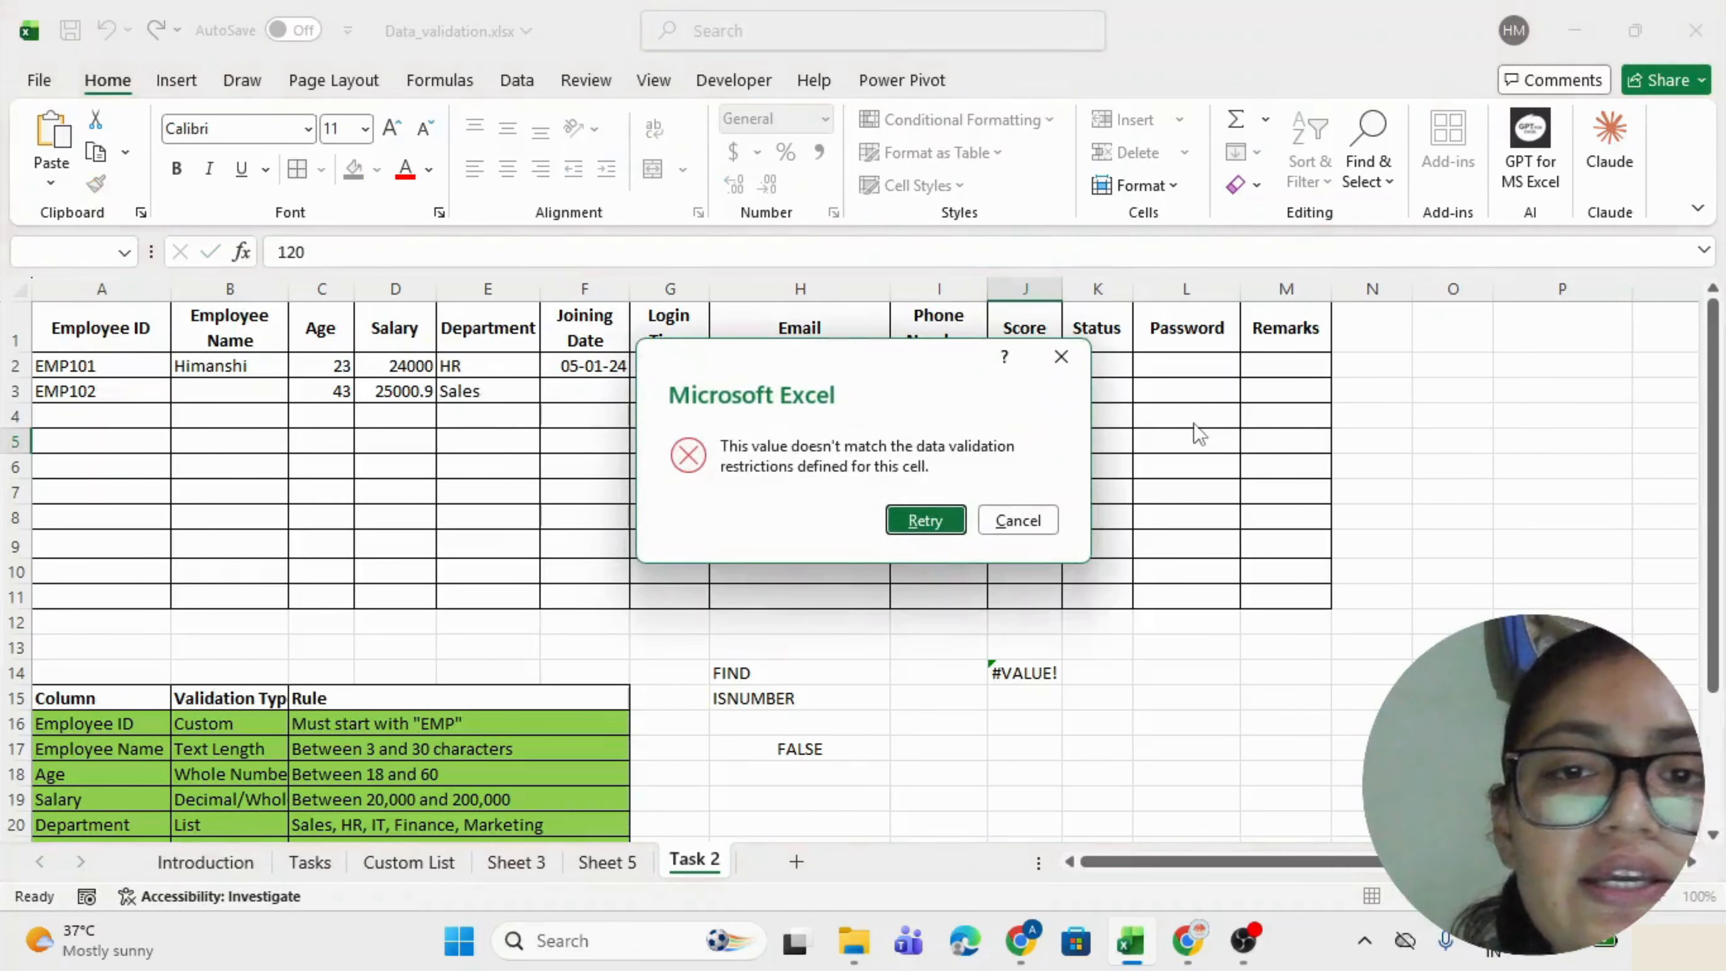
pyautogui.press('Tab')
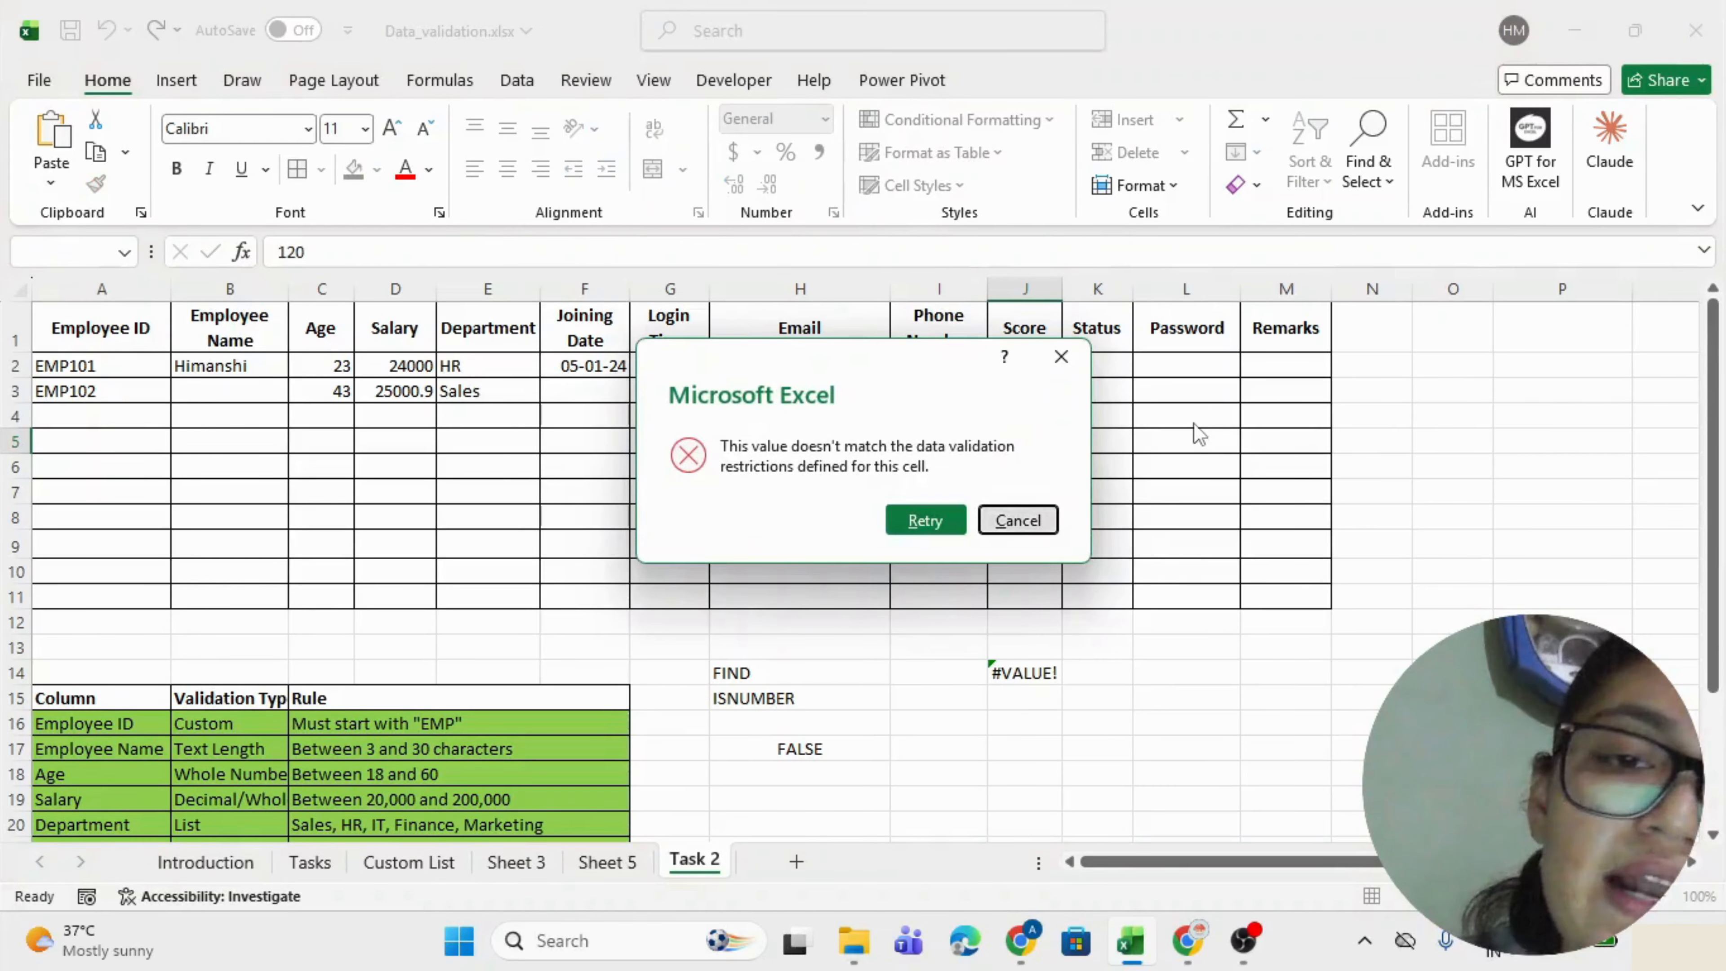
pyautogui.press('Return')
# Fill the Score rule row green and select the Status rule row.
pyautogui.scroll(-3, 1194, 423)
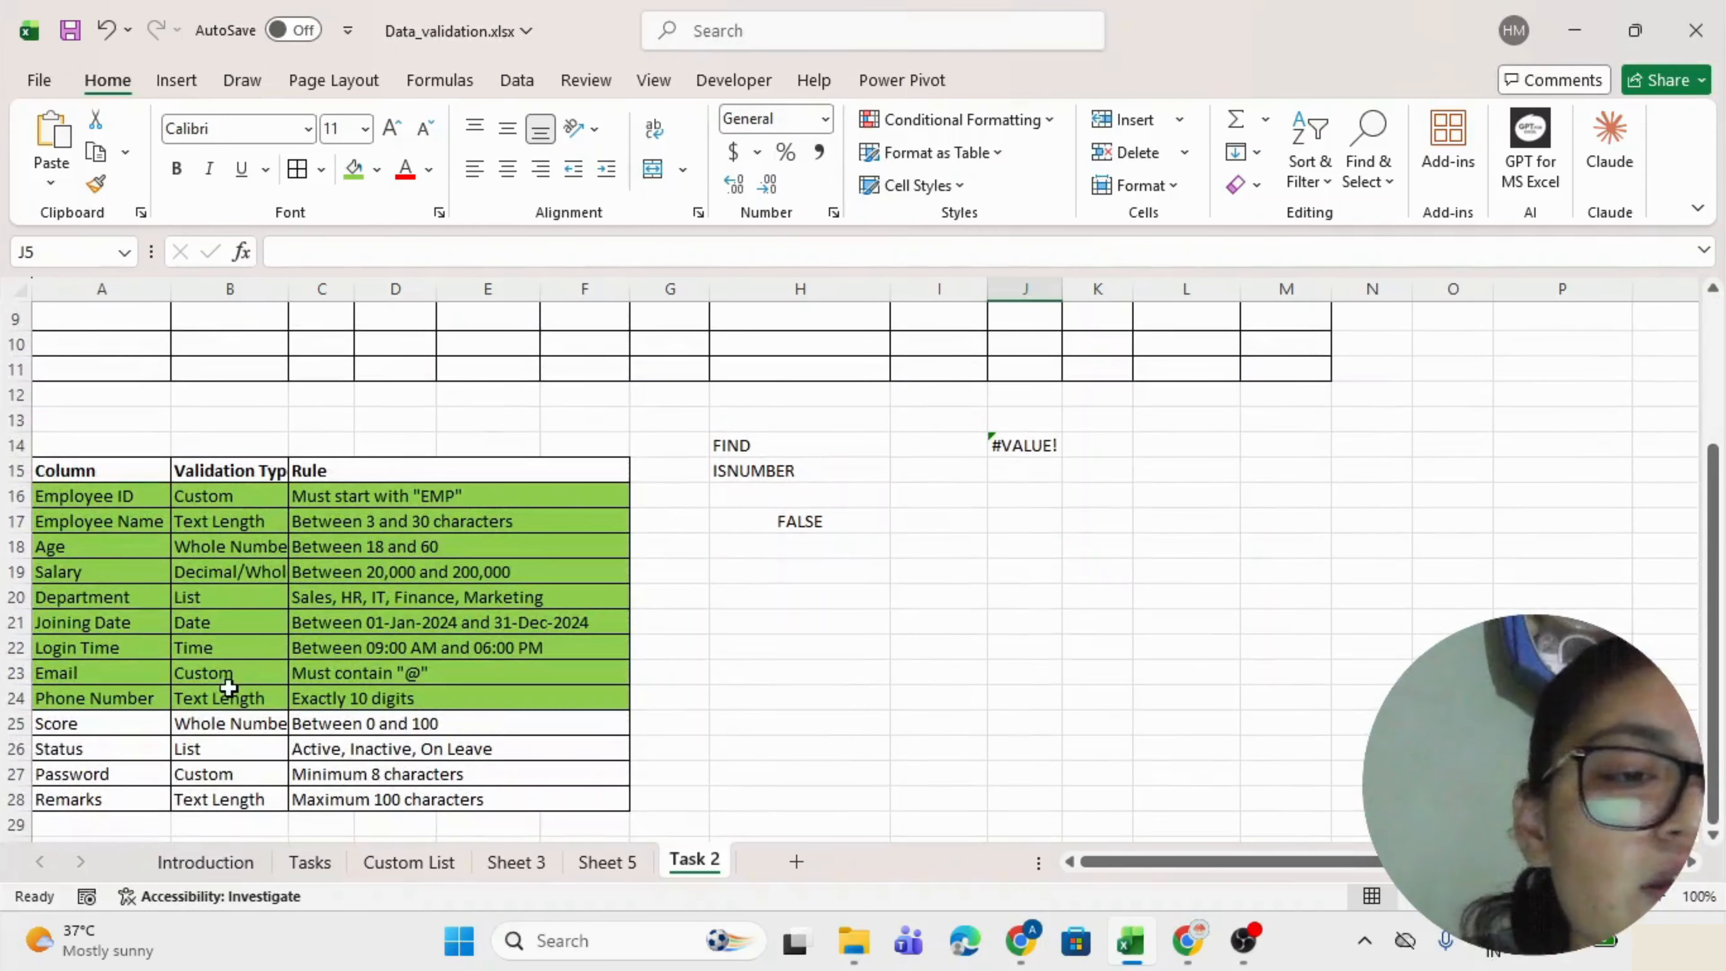
pyautogui.moveTo(132, 723); pyautogui.dragTo(326, 722)
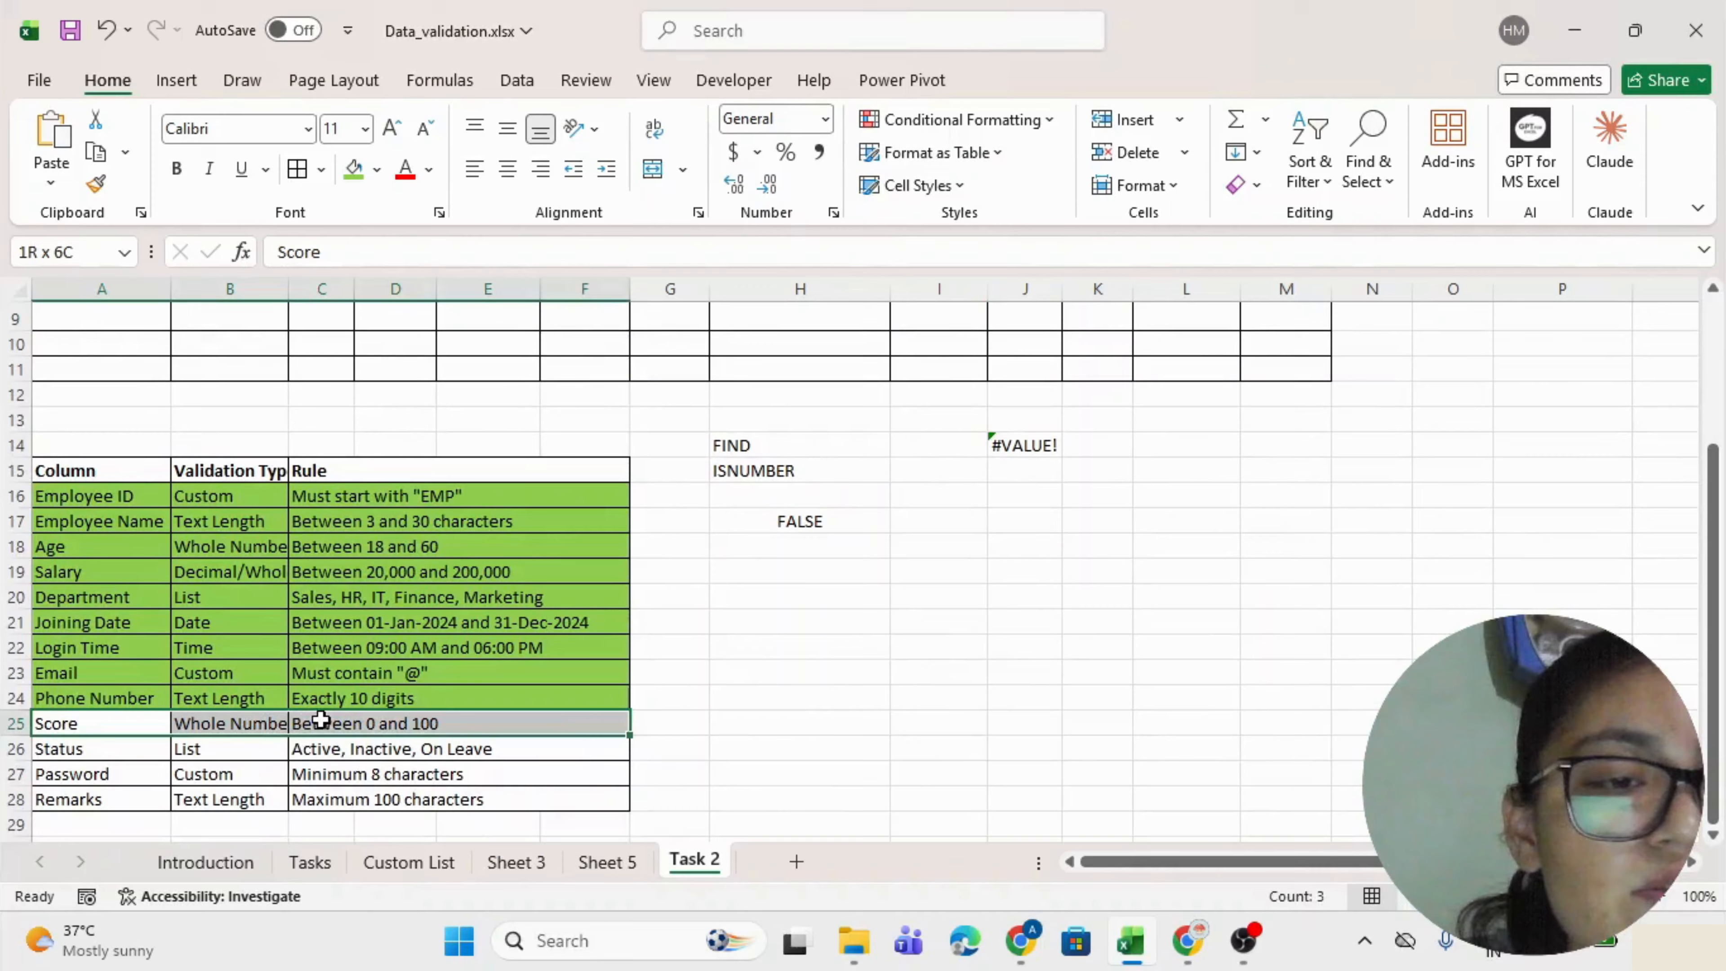
pyautogui.click(353, 169)
pyautogui.moveTo(113, 749); pyautogui.dragTo(354, 757)
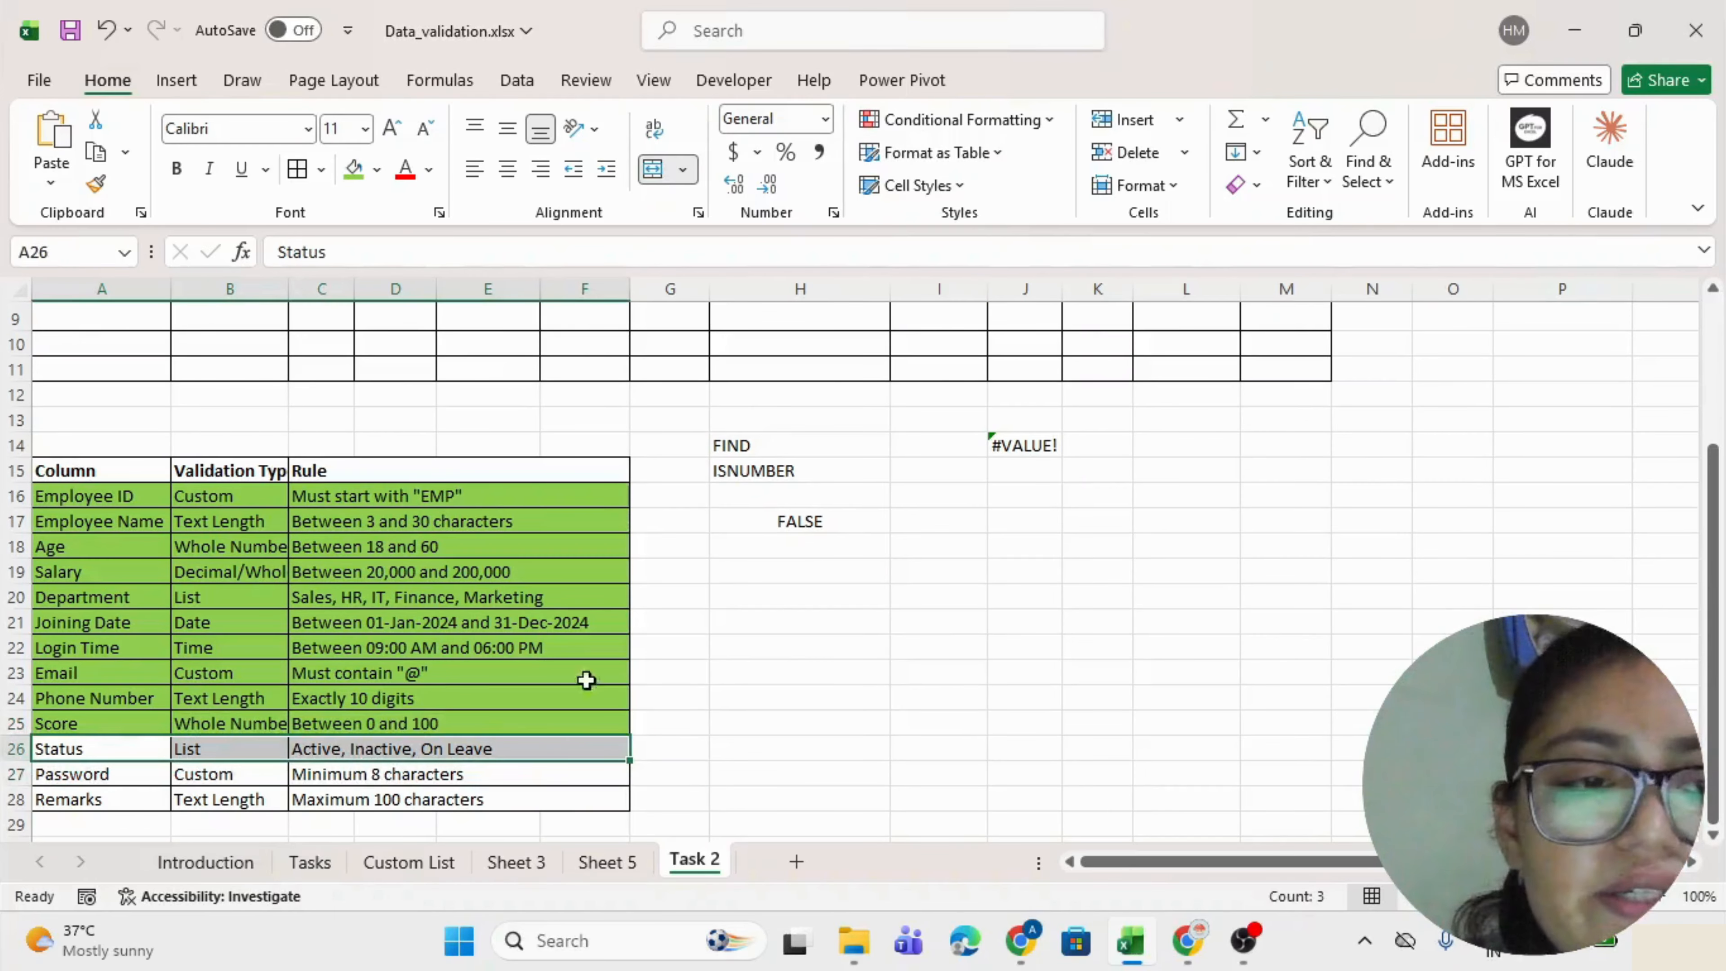
pyautogui.scroll(3, 1019, 428)
pyautogui.click(1106, 361)
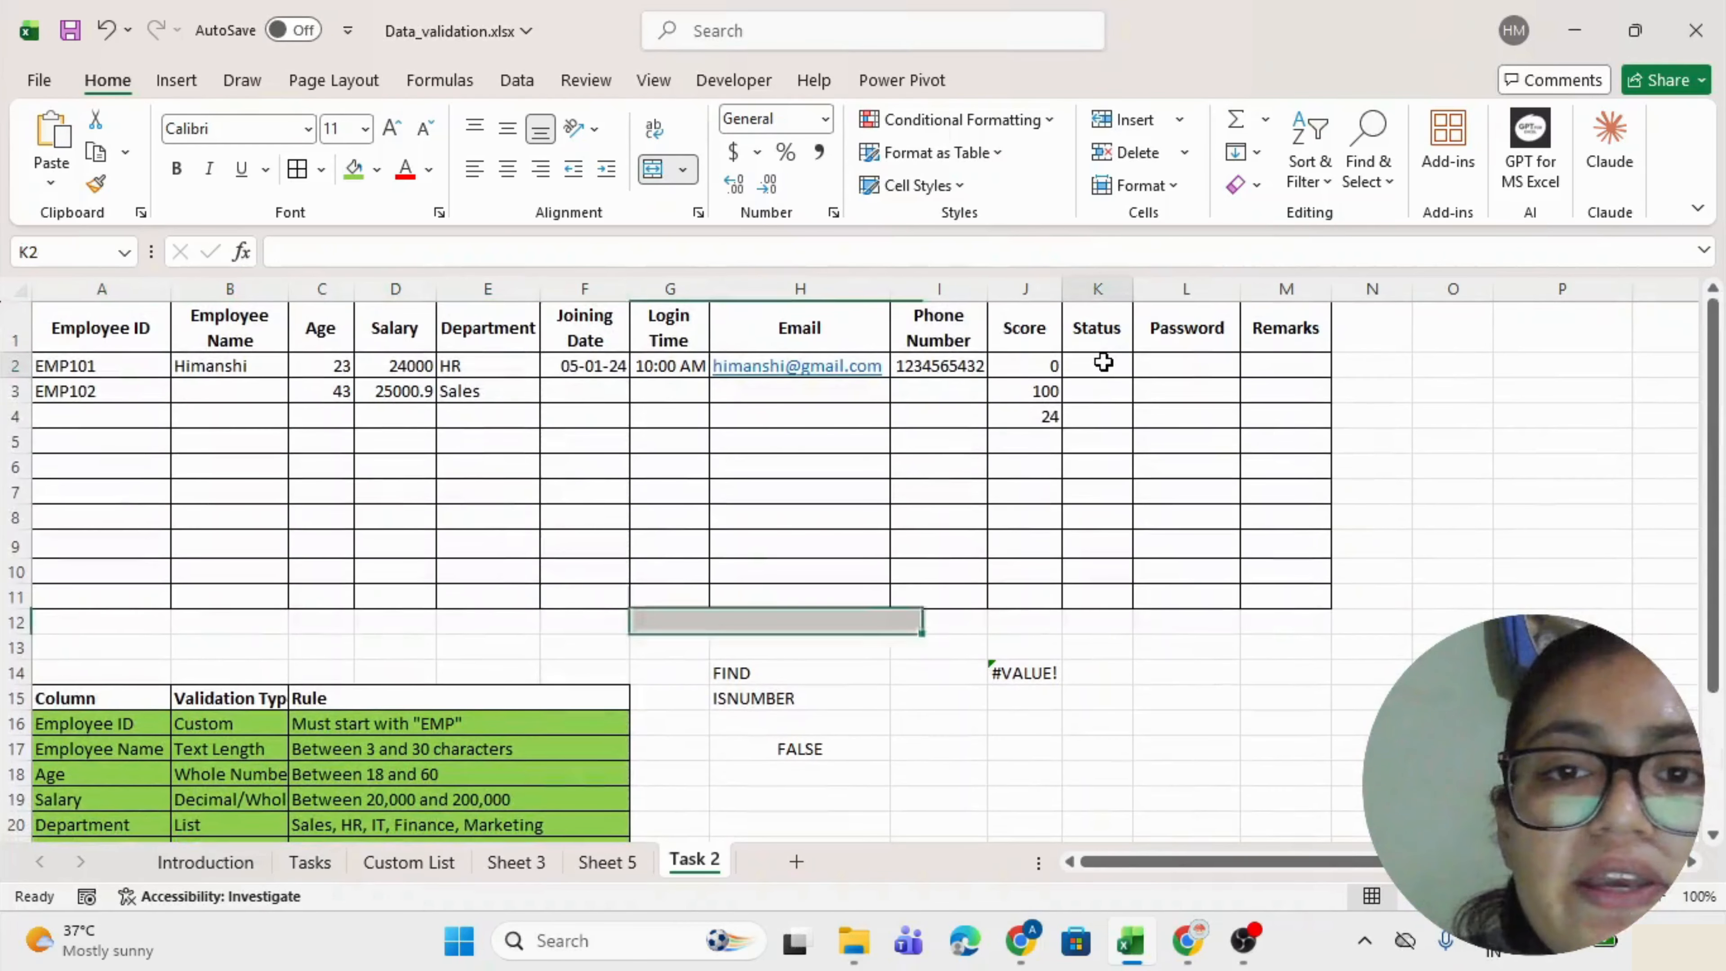
# Give K2:K11 a List validation with source Active,Inactive,On Leave.
pyautogui.scroll(-3, 400, 660)
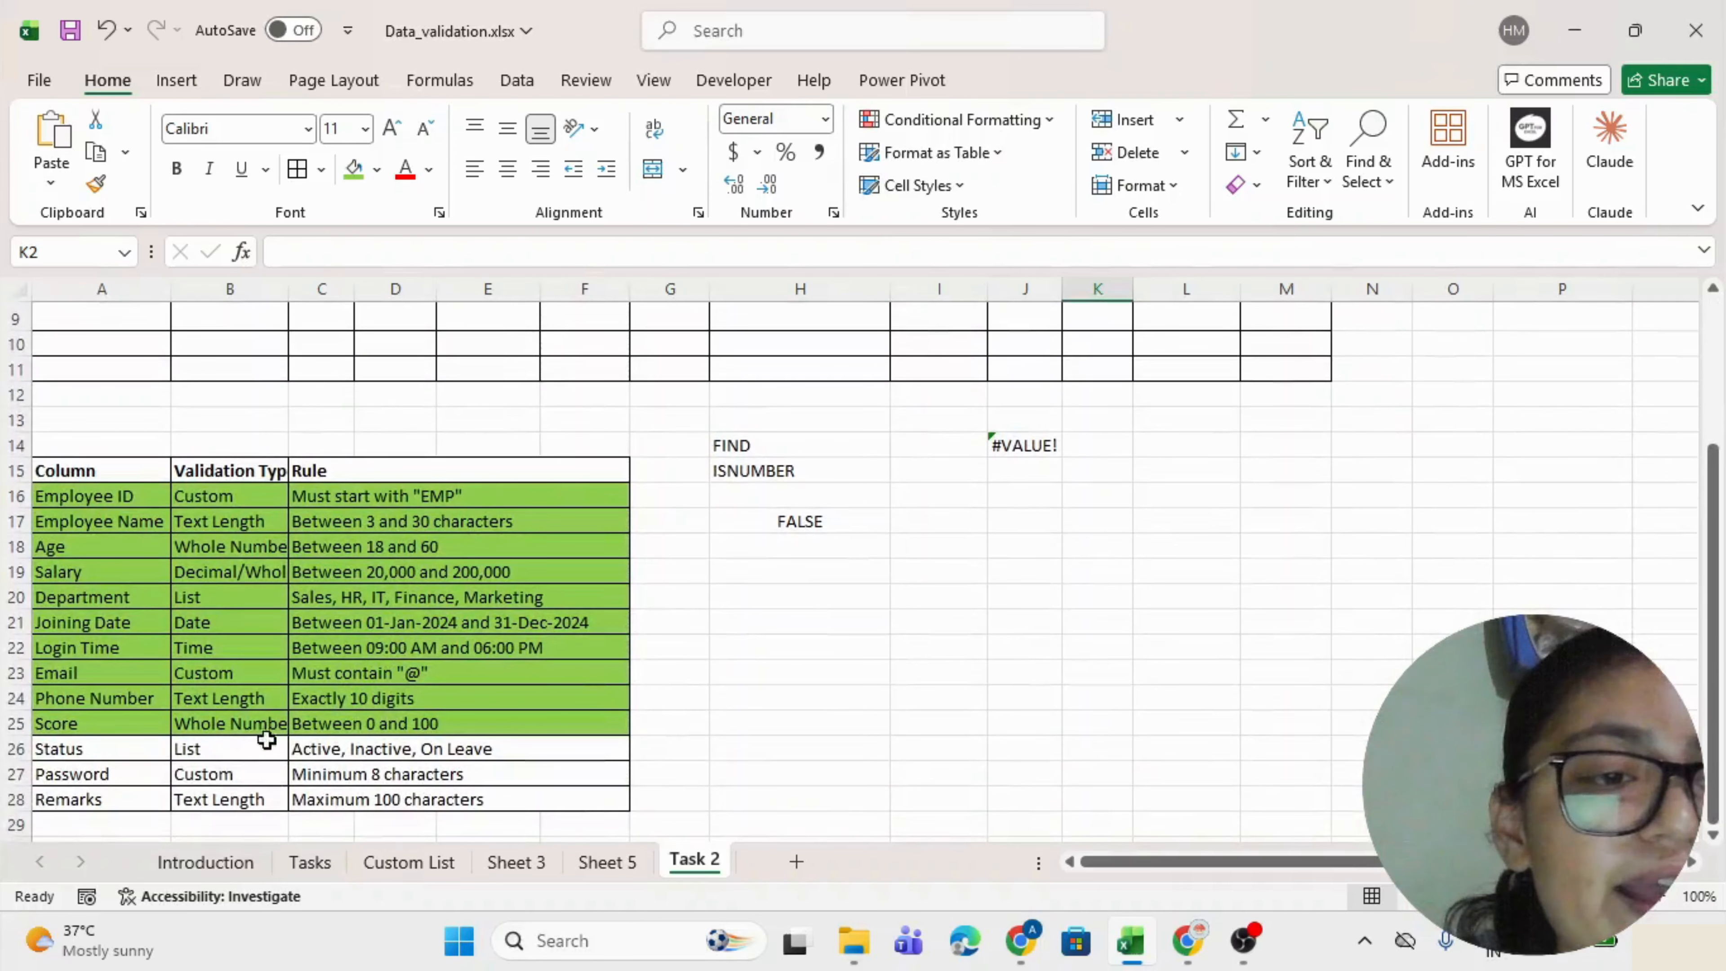
pyautogui.click(326, 760)
pyautogui.scroll(3, 694, 676)
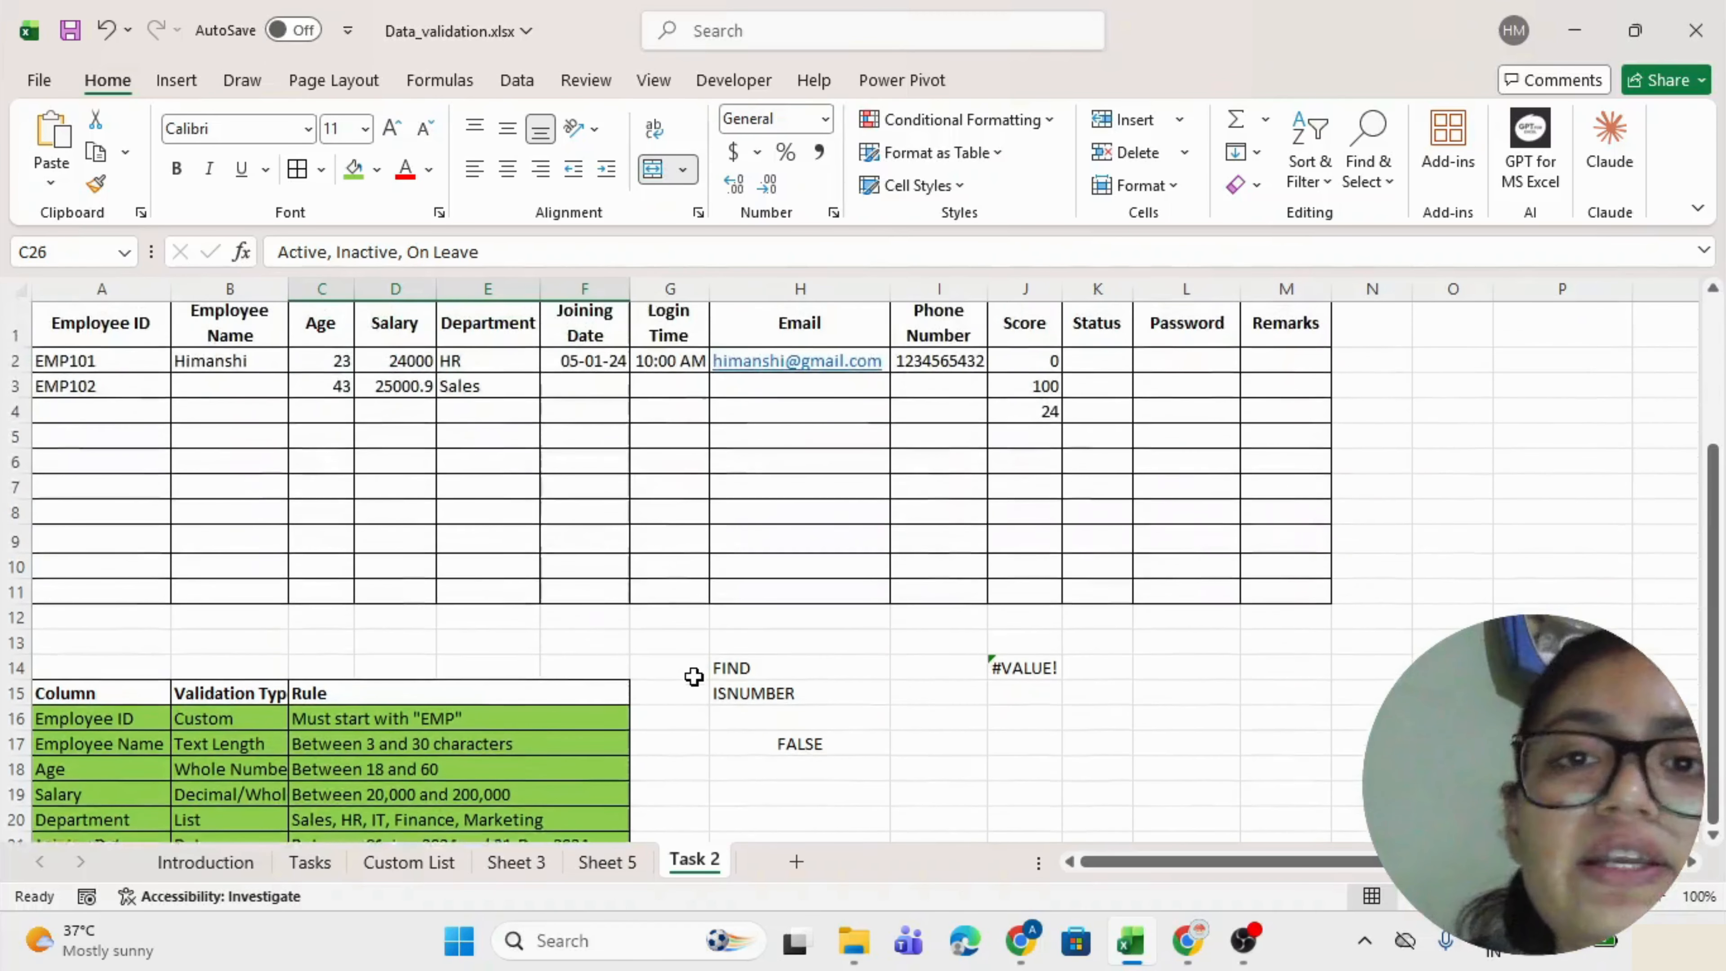
pyautogui.moveTo(1097, 367); pyautogui.dragTo(1098, 590)
pyautogui.hotkey('alt', 'a', 'v', 'v')
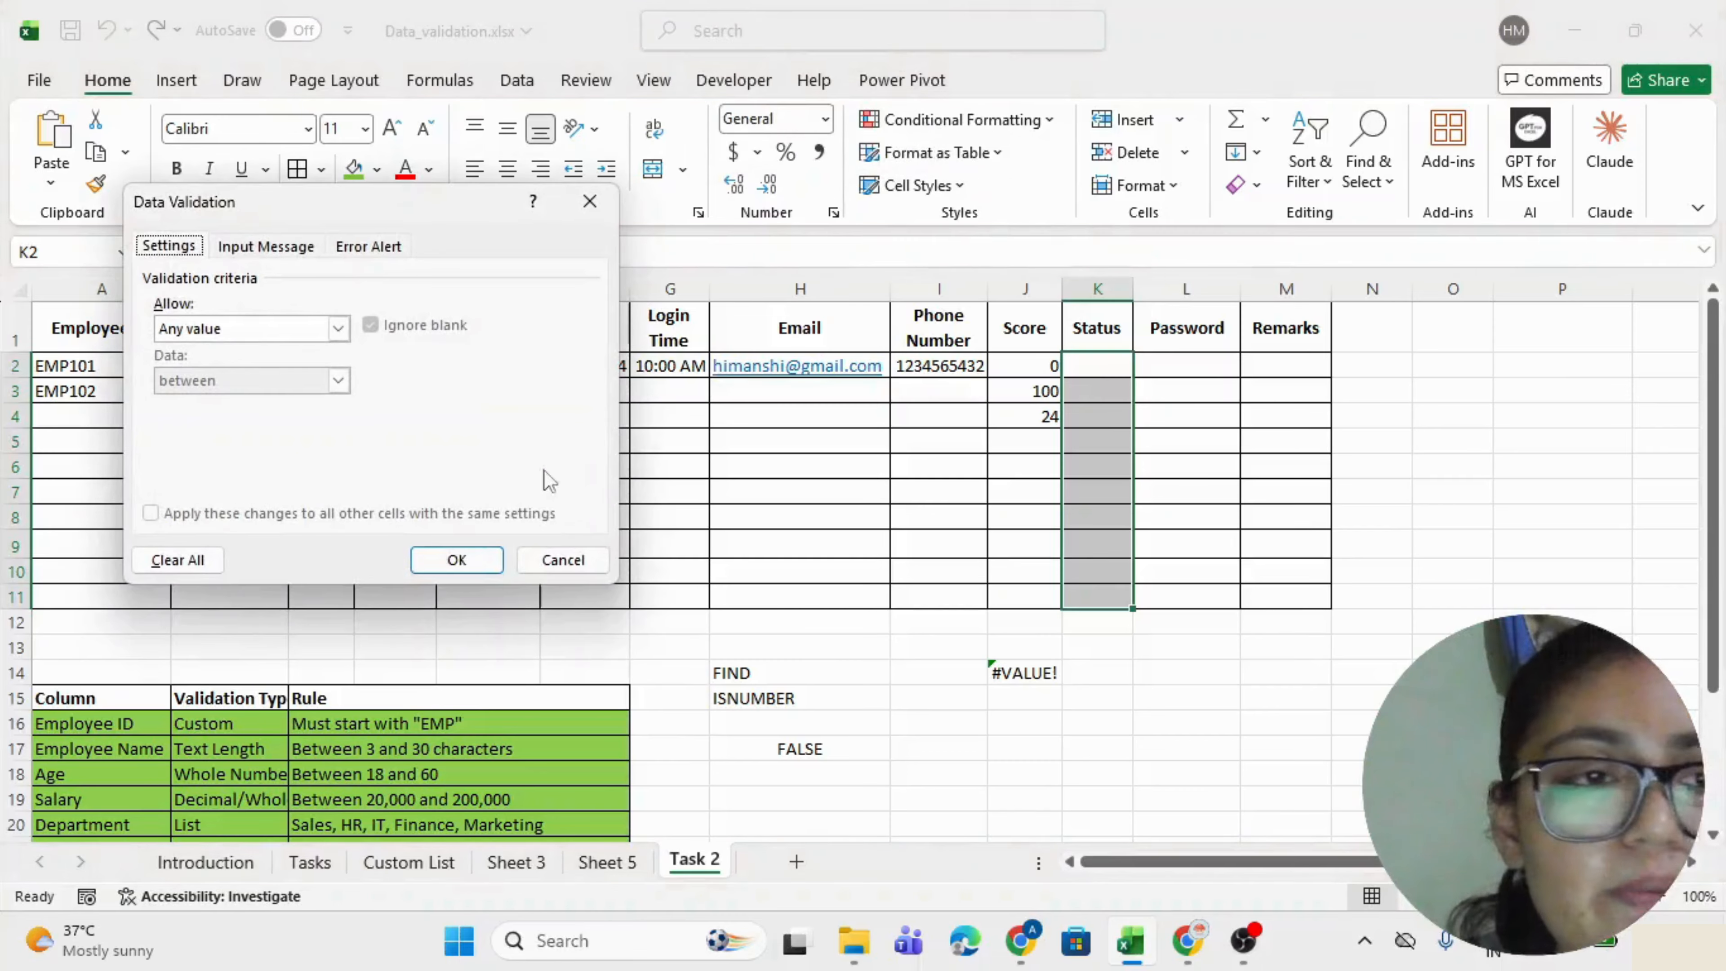
pyautogui.click(272, 329)
pyautogui.click(218, 394)
pyautogui.click(224, 431)
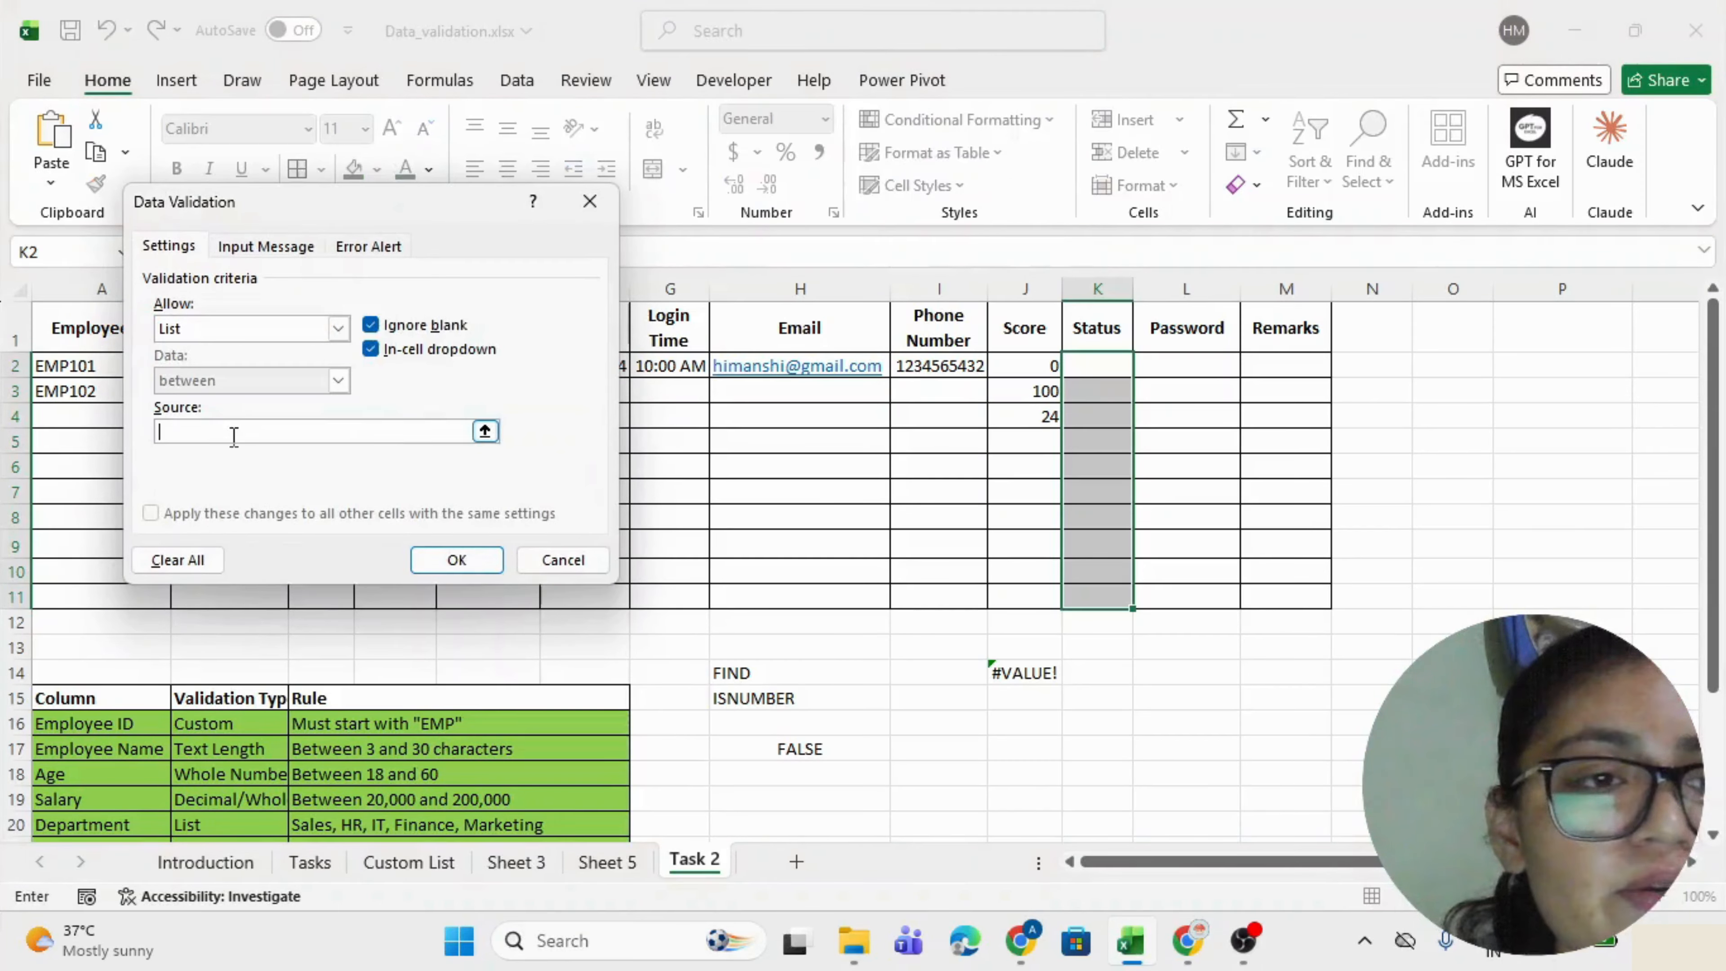
pyautogui.scroll(-3, 763, 637)
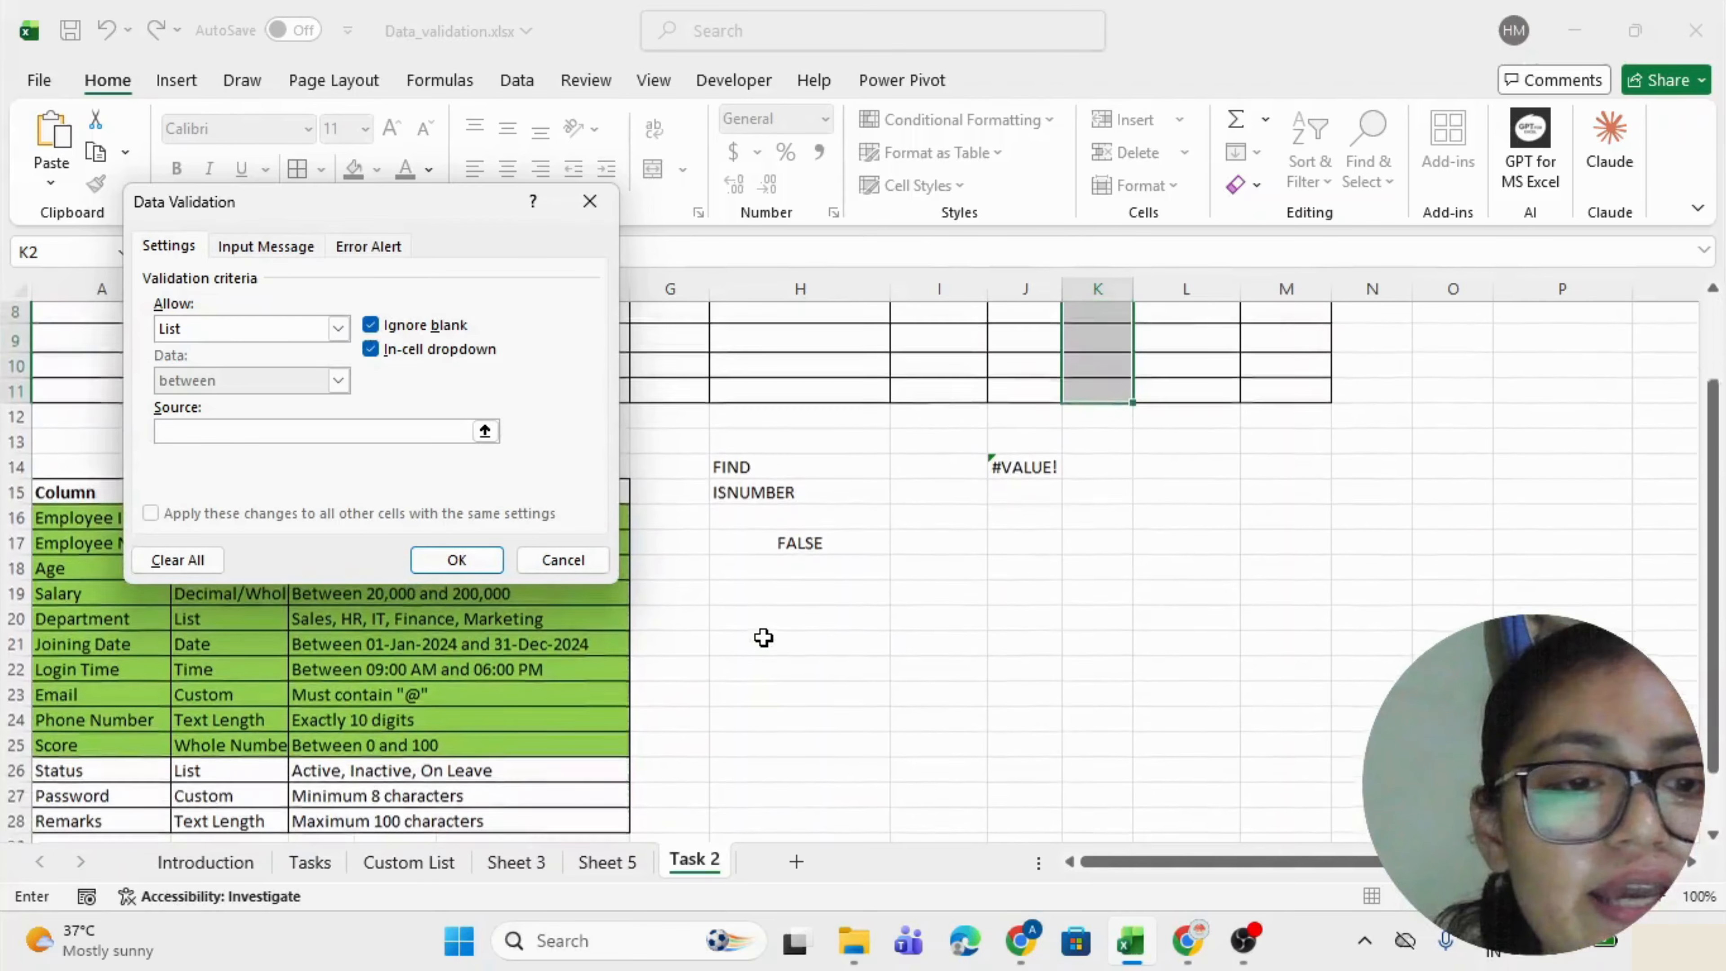
pyautogui.write('Active,')
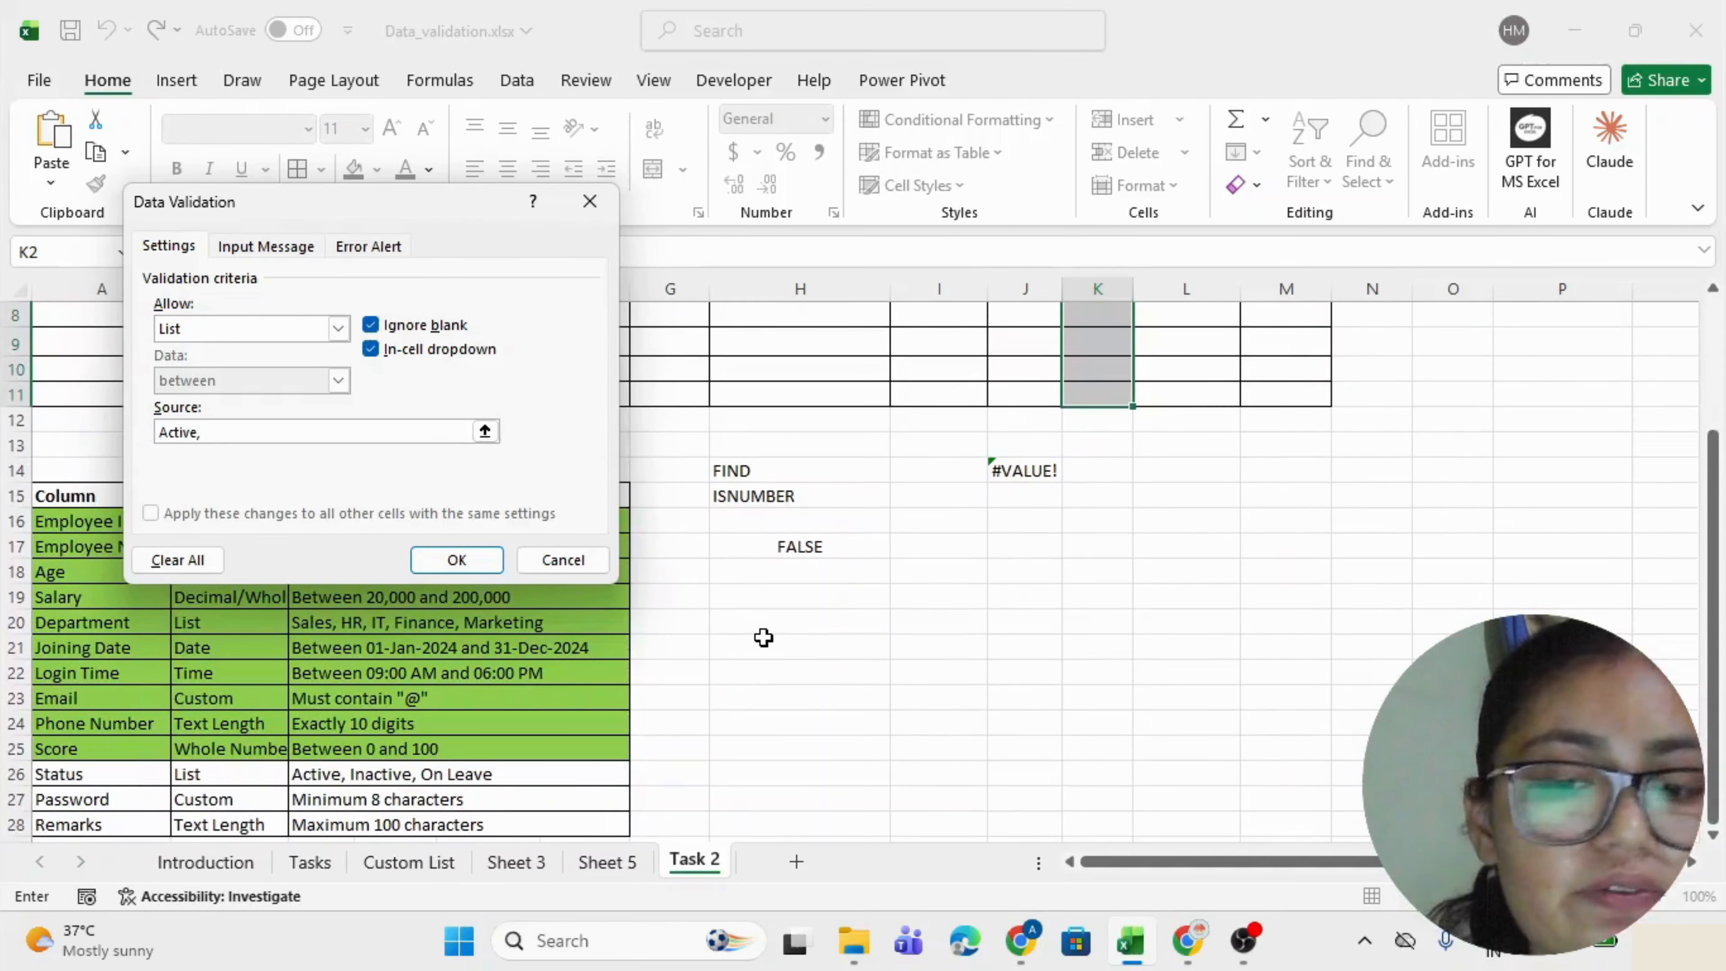
pyautogui.write('Inacti')
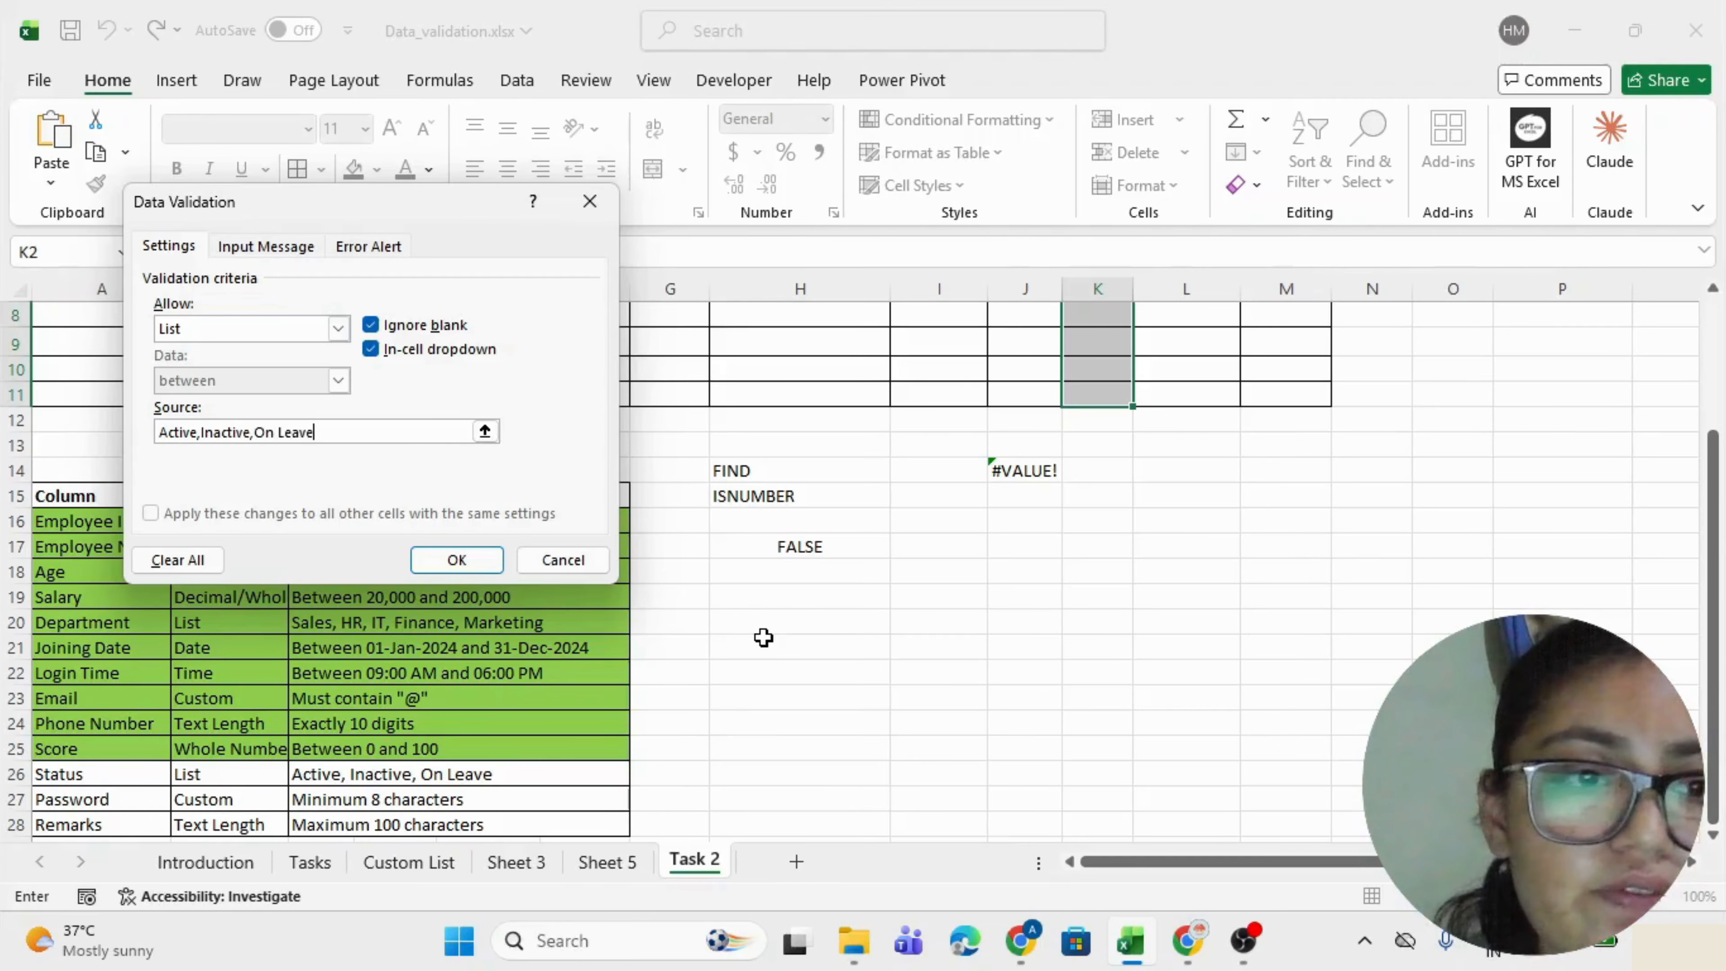
pyautogui.write('ve,On Leave')
pyautogui.click(457, 559)
pyautogui.scroll(3, 1051, 500)
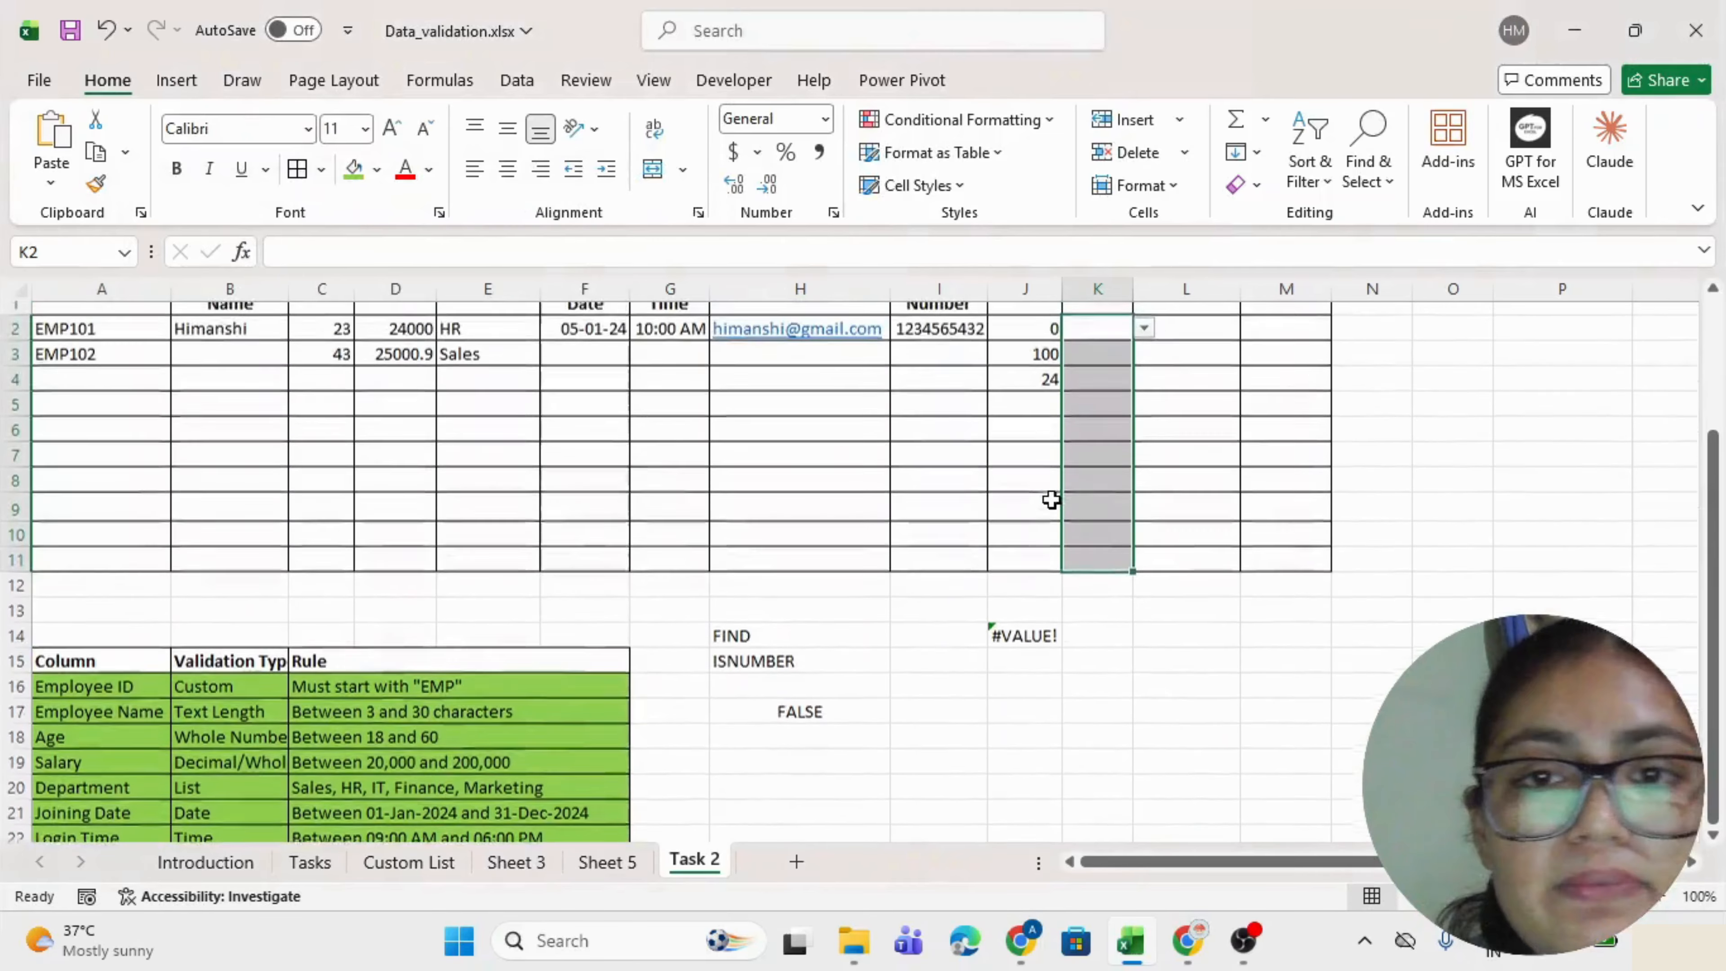
# Pick Active from the Status dropdown in K3 and K2.
pyautogui.click(1082, 330)
pyautogui.scroll(1, 1082, 336)
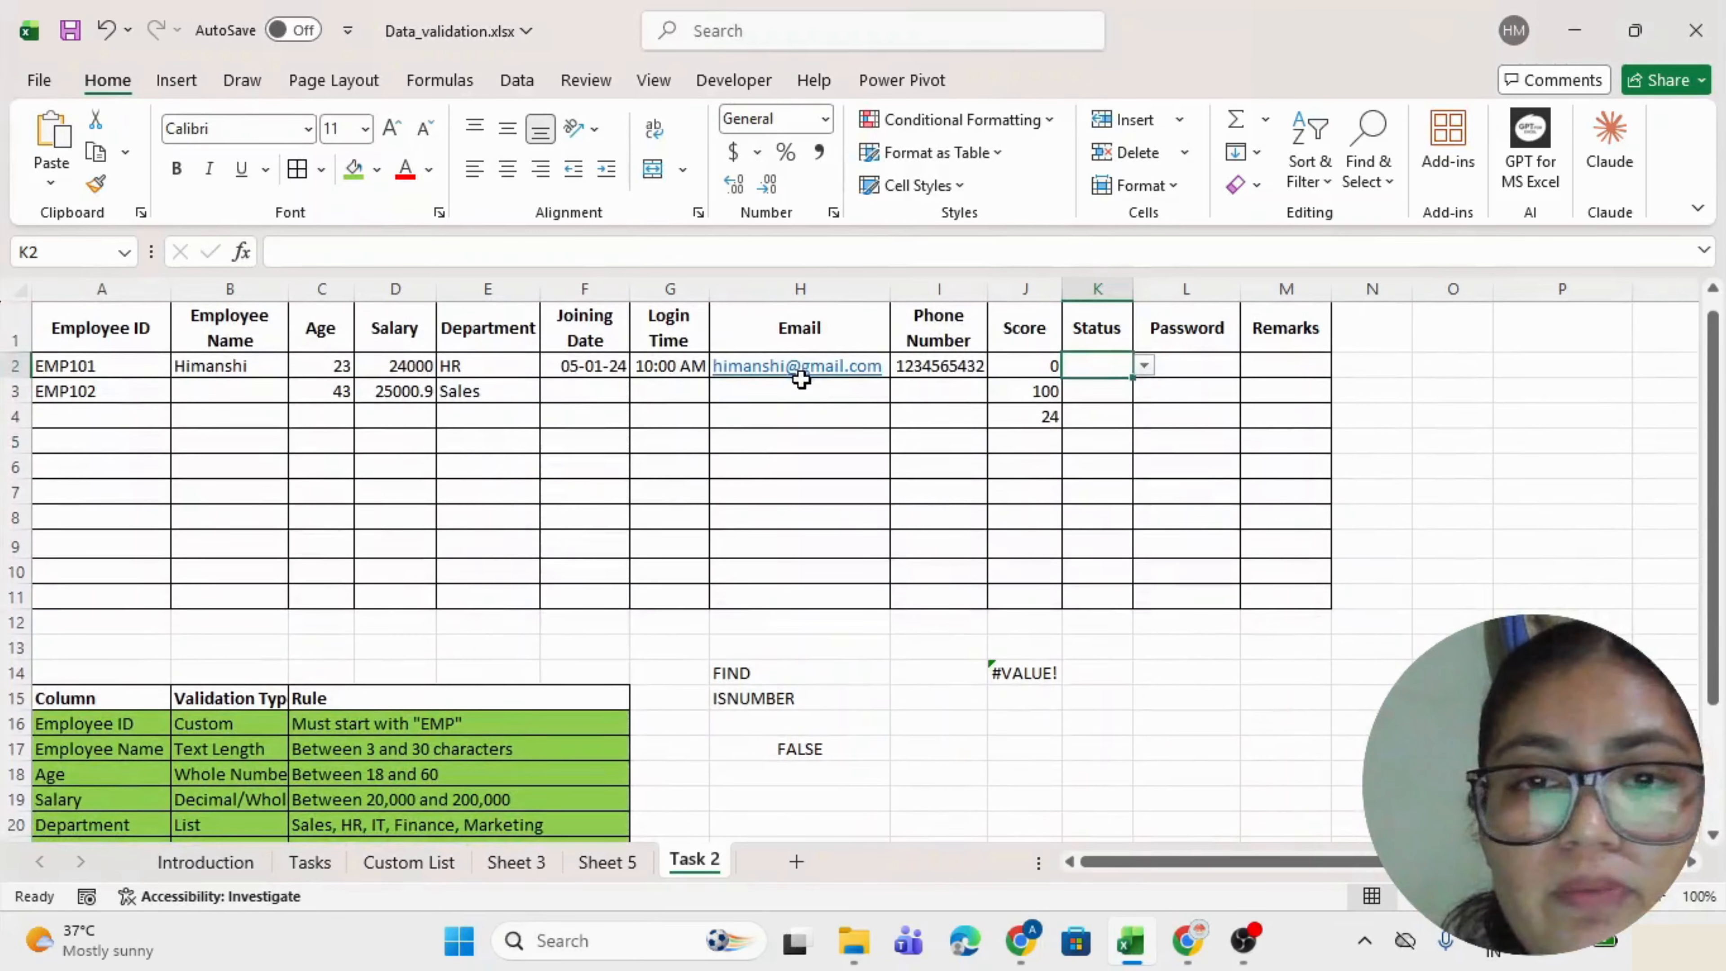
pyautogui.hotkey('alt', 'Down')
pyautogui.press('Escape')
pyautogui.press('Down')
pyautogui.hotkey('alt', 'Down')
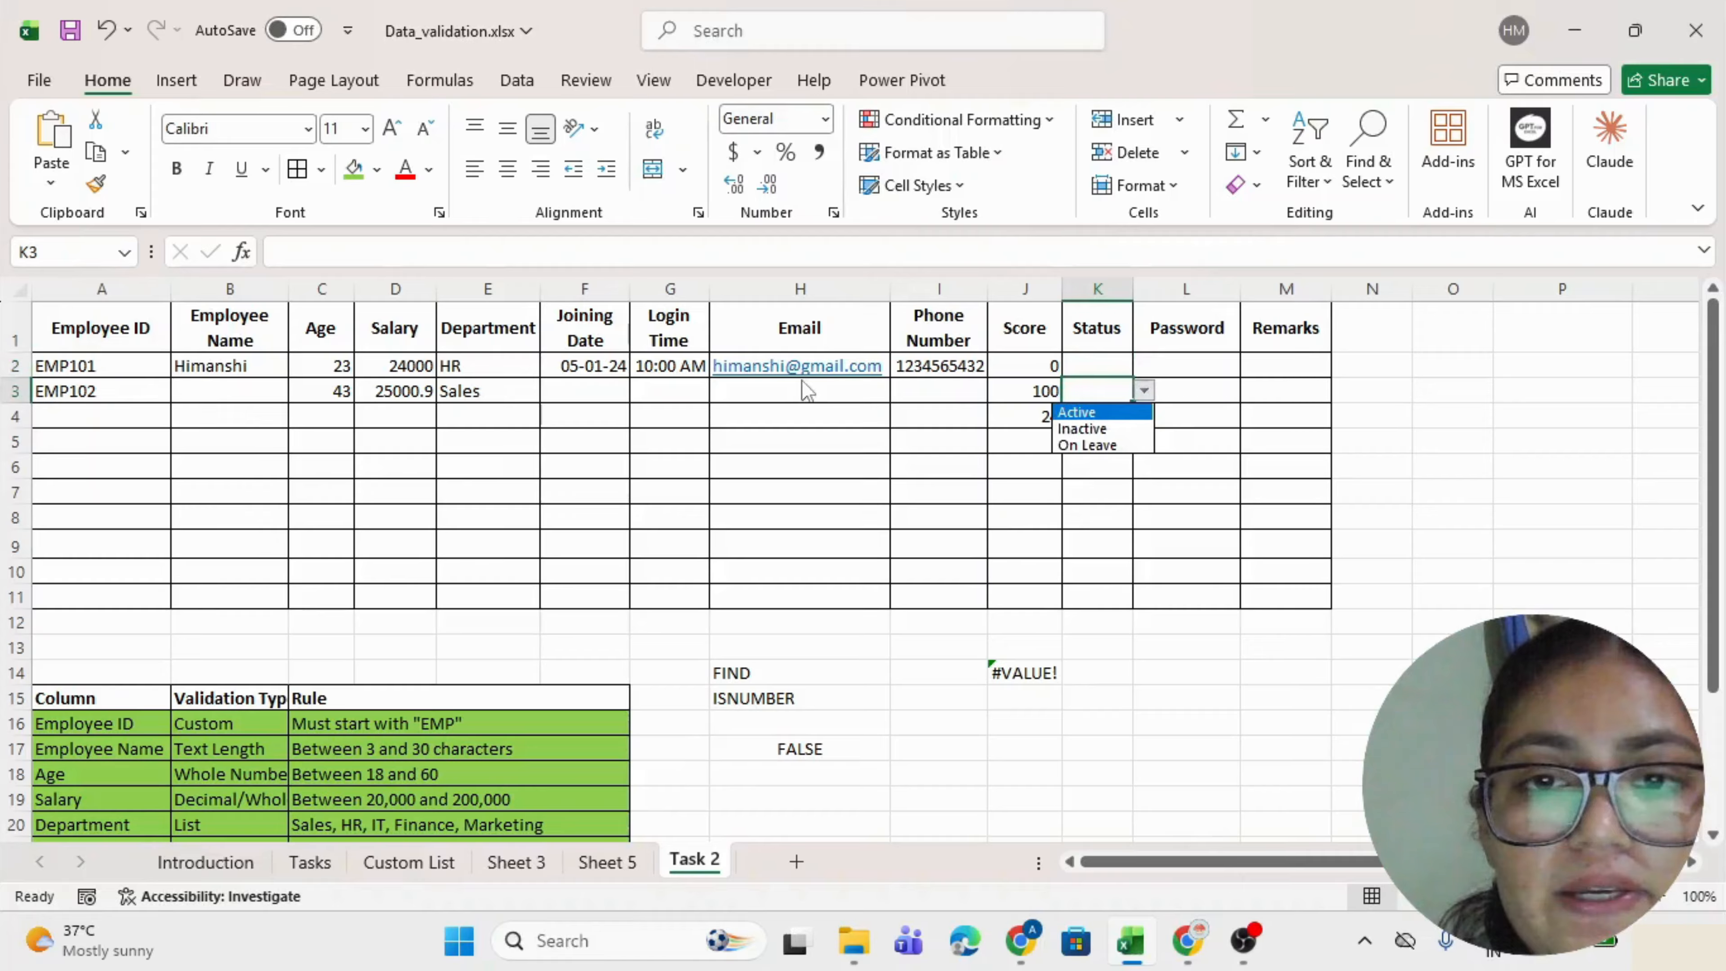
pyautogui.press('Return')
pyautogui.press('Up')
pyautogui.hotkey('alt', 'Down')
pyautogui.press('Return')
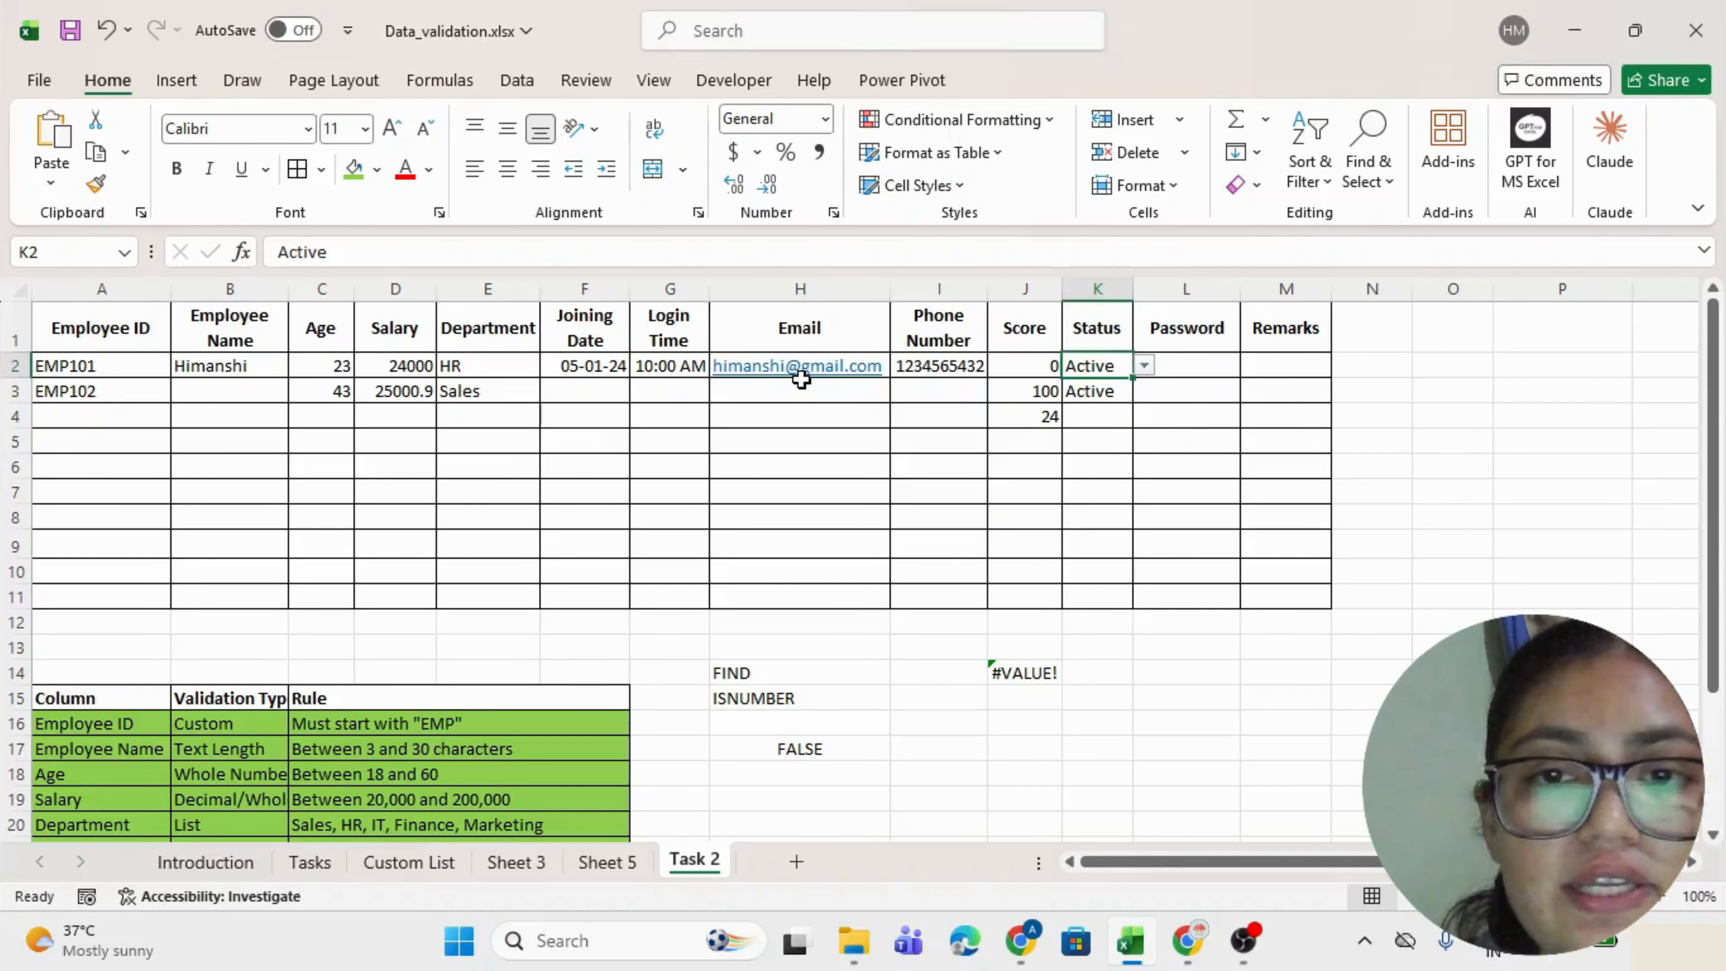
# Fill the Status rule row green and check the Password rule, minimum 8 characters.
pyautogui.scroll(-3, 800, 379)
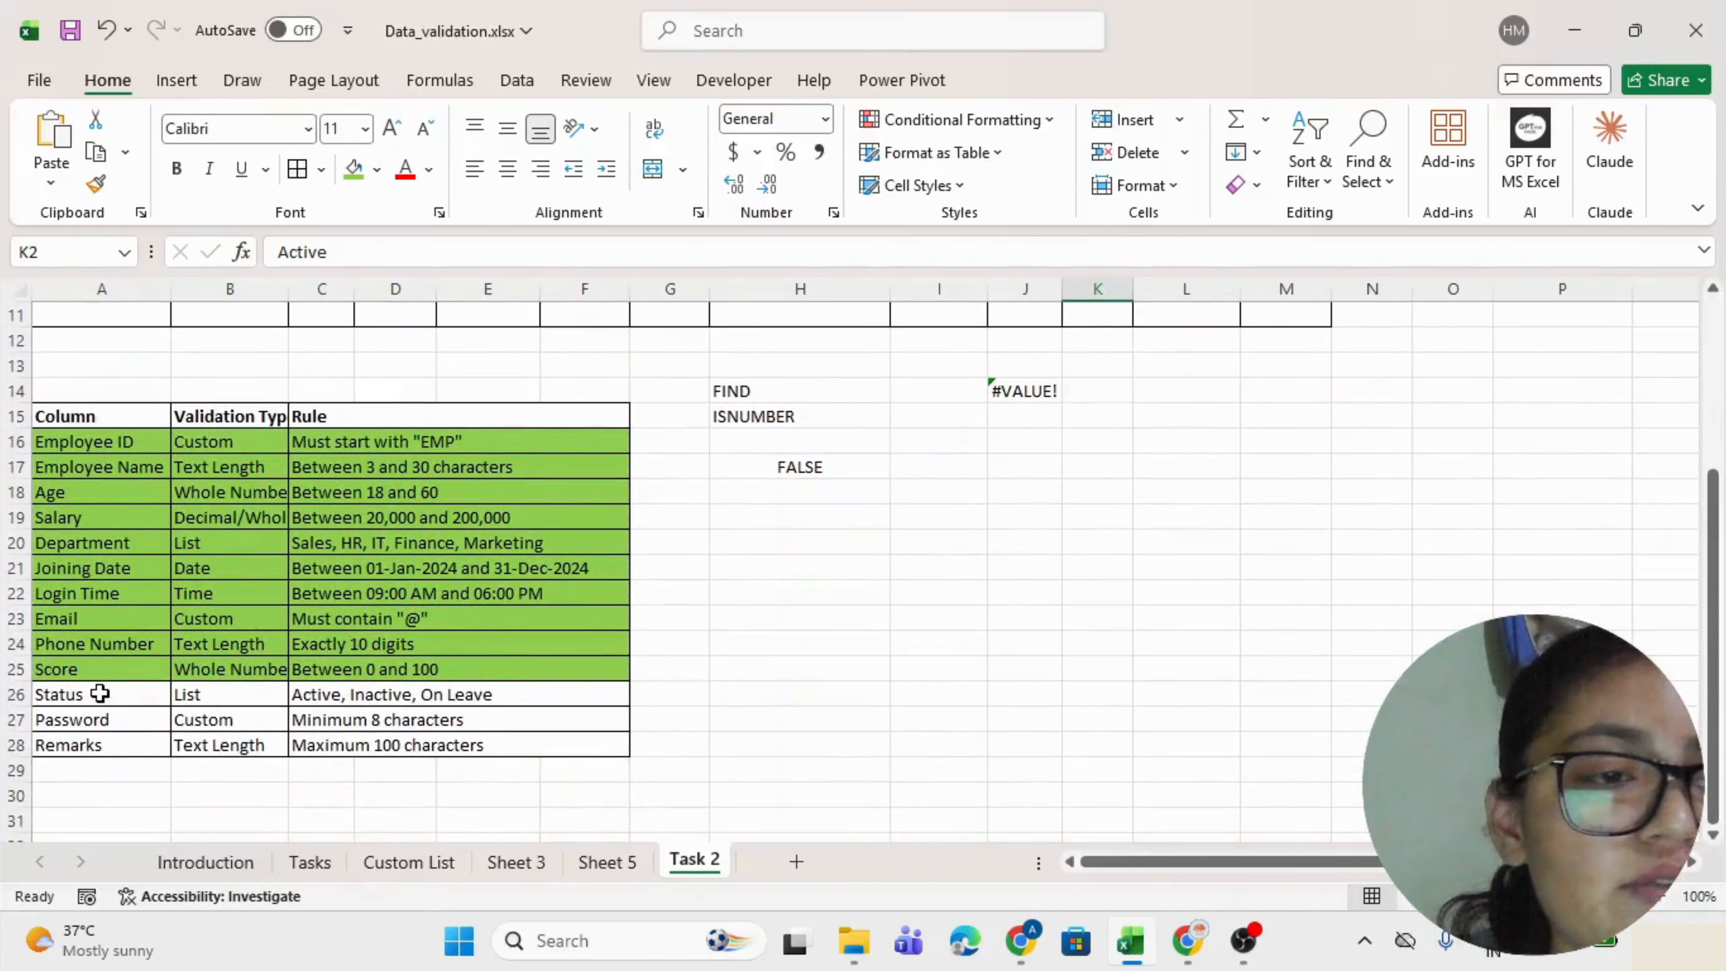
pyautogui.moveTo(100, 693); pyautogui.dragTo(416, 693)
pyautogui.click(353, 168)
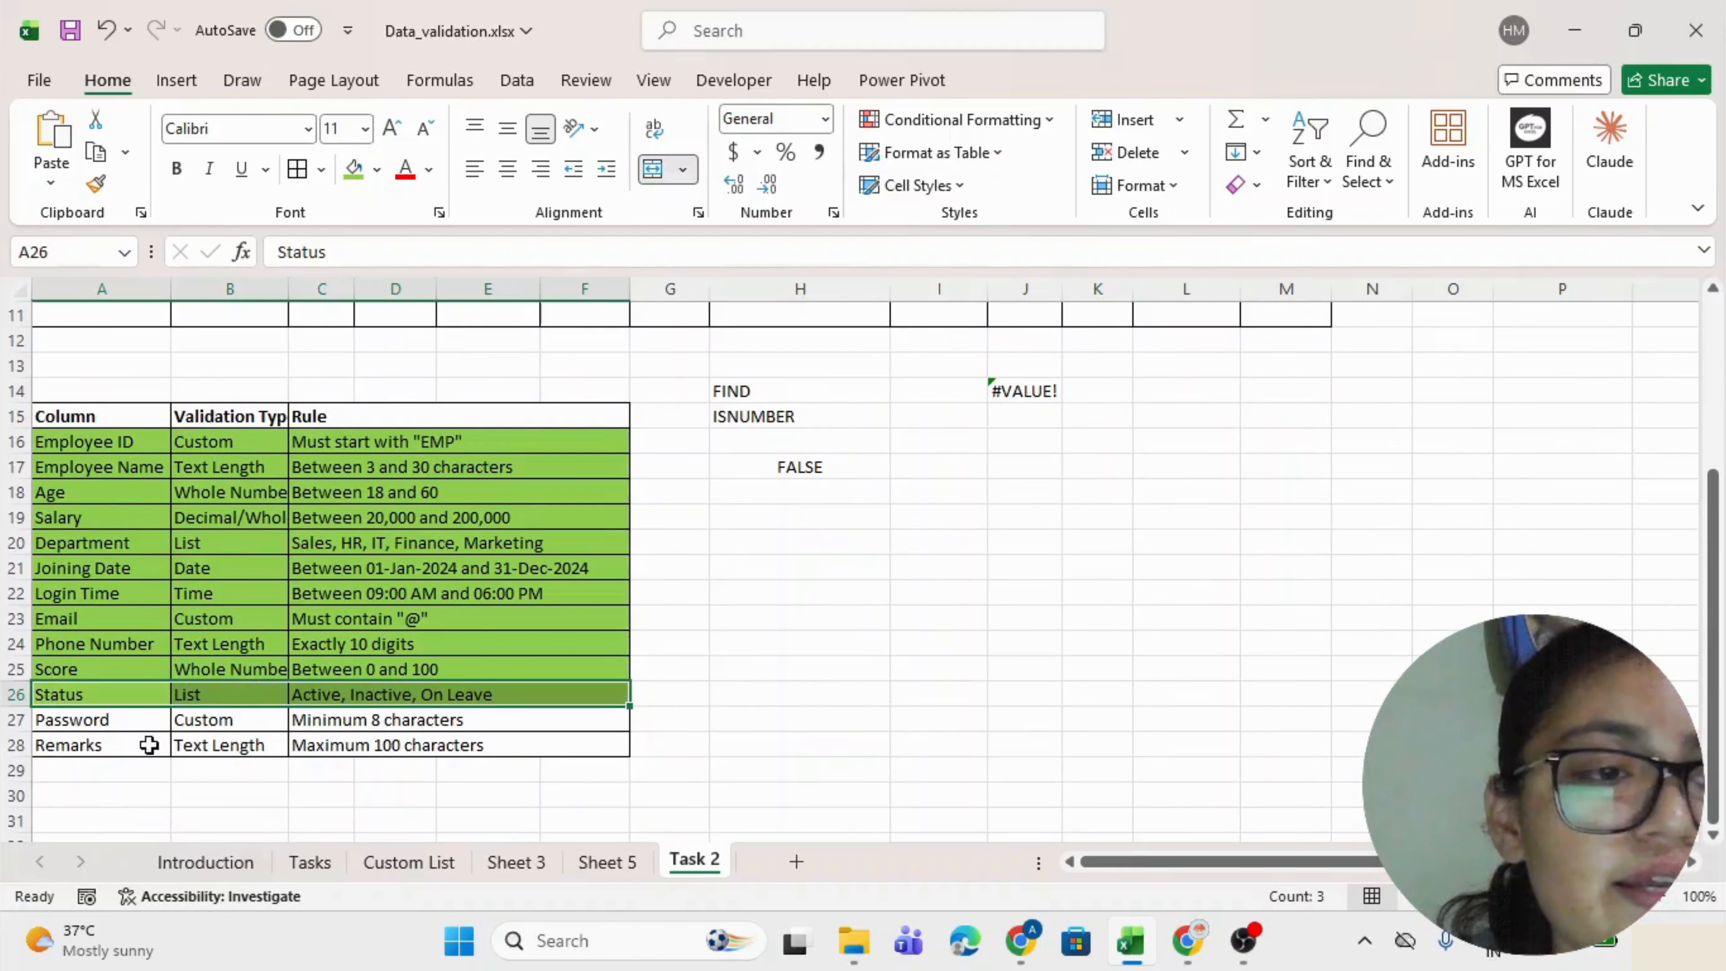
pyautogui.click(141, 722)
pyautogui.click(347, 722)
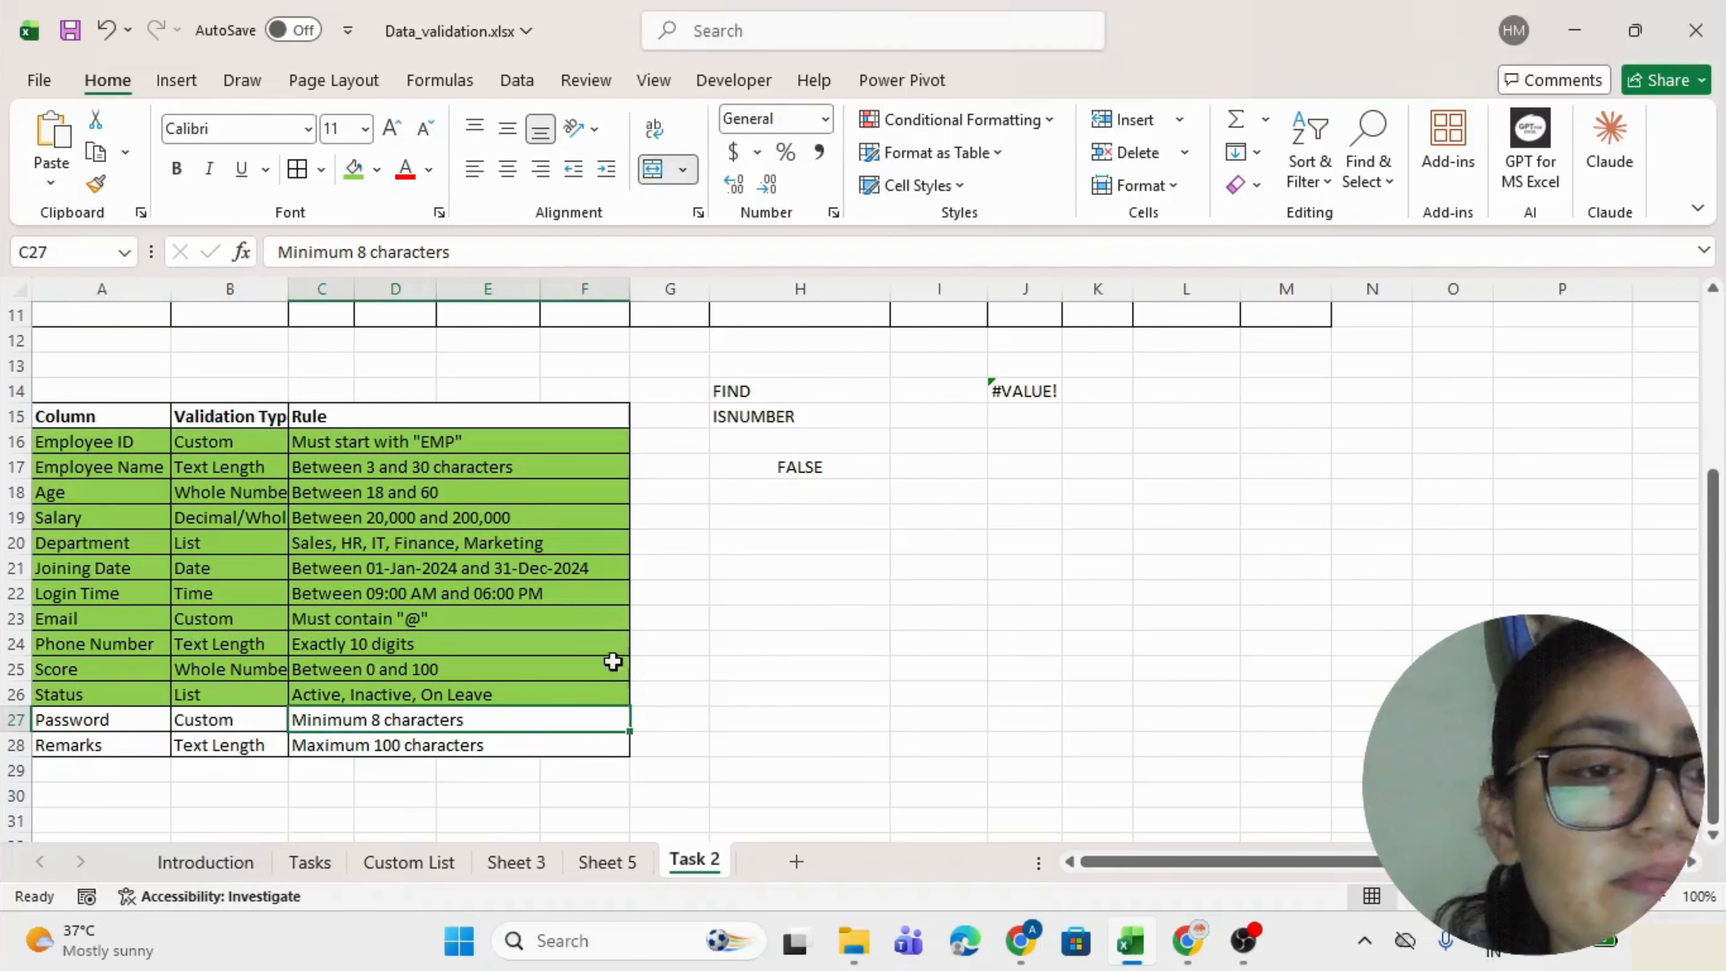
pyautogui.scroll(4, 742, 551)
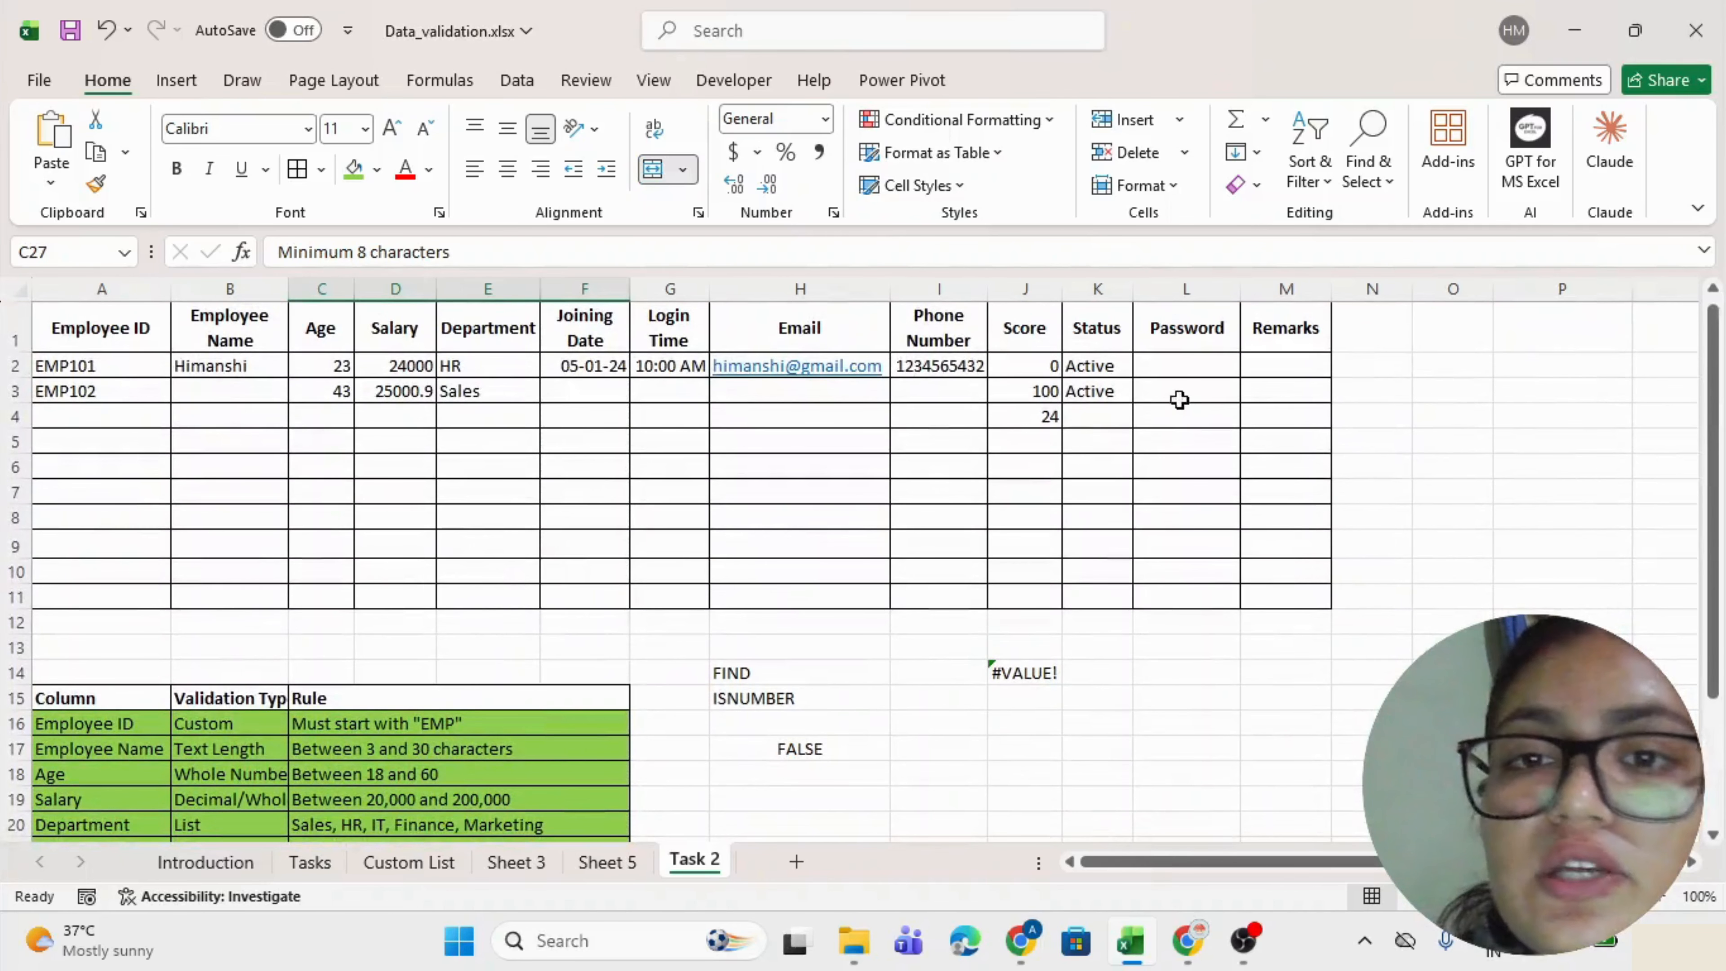
pyautogui.click(1177, 364)
# Require L2:L11 text length greater than or equal to 8, then test with 1234 in L2.
pyautogui.moveTo(1178, 363); pyautogui.dragTo(1166, 579)
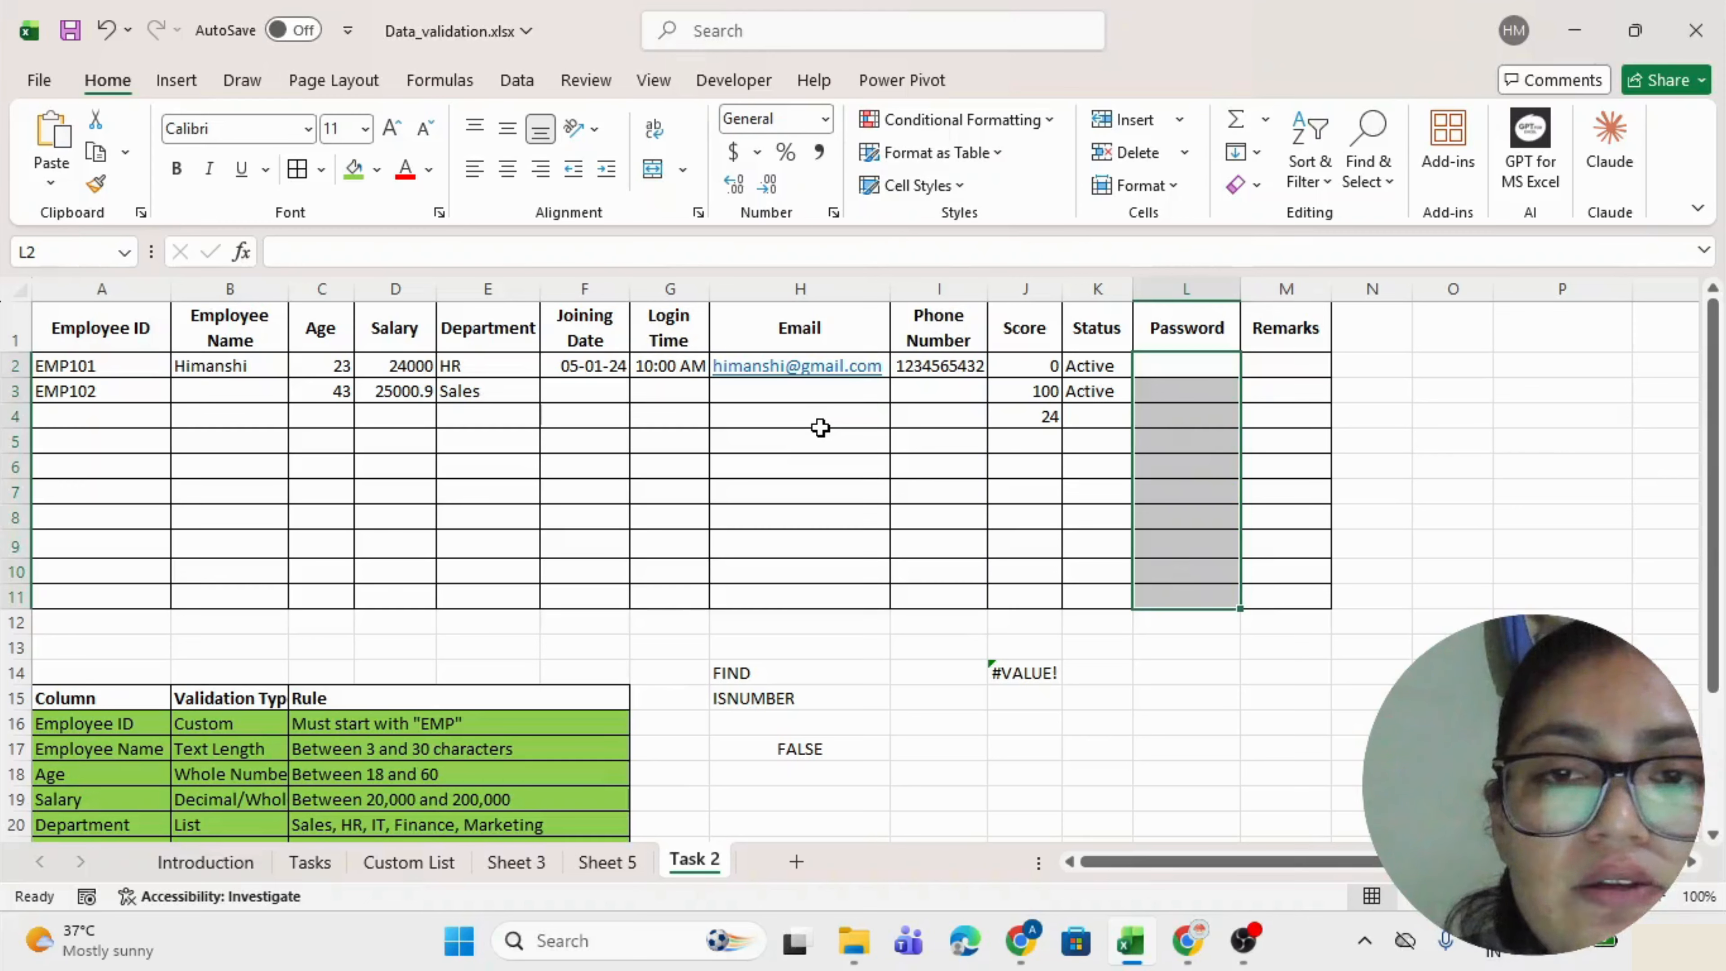
pyautogui.hotkey('alt', 'a')
pyautogui.press('v')
pyautogui.press('v')
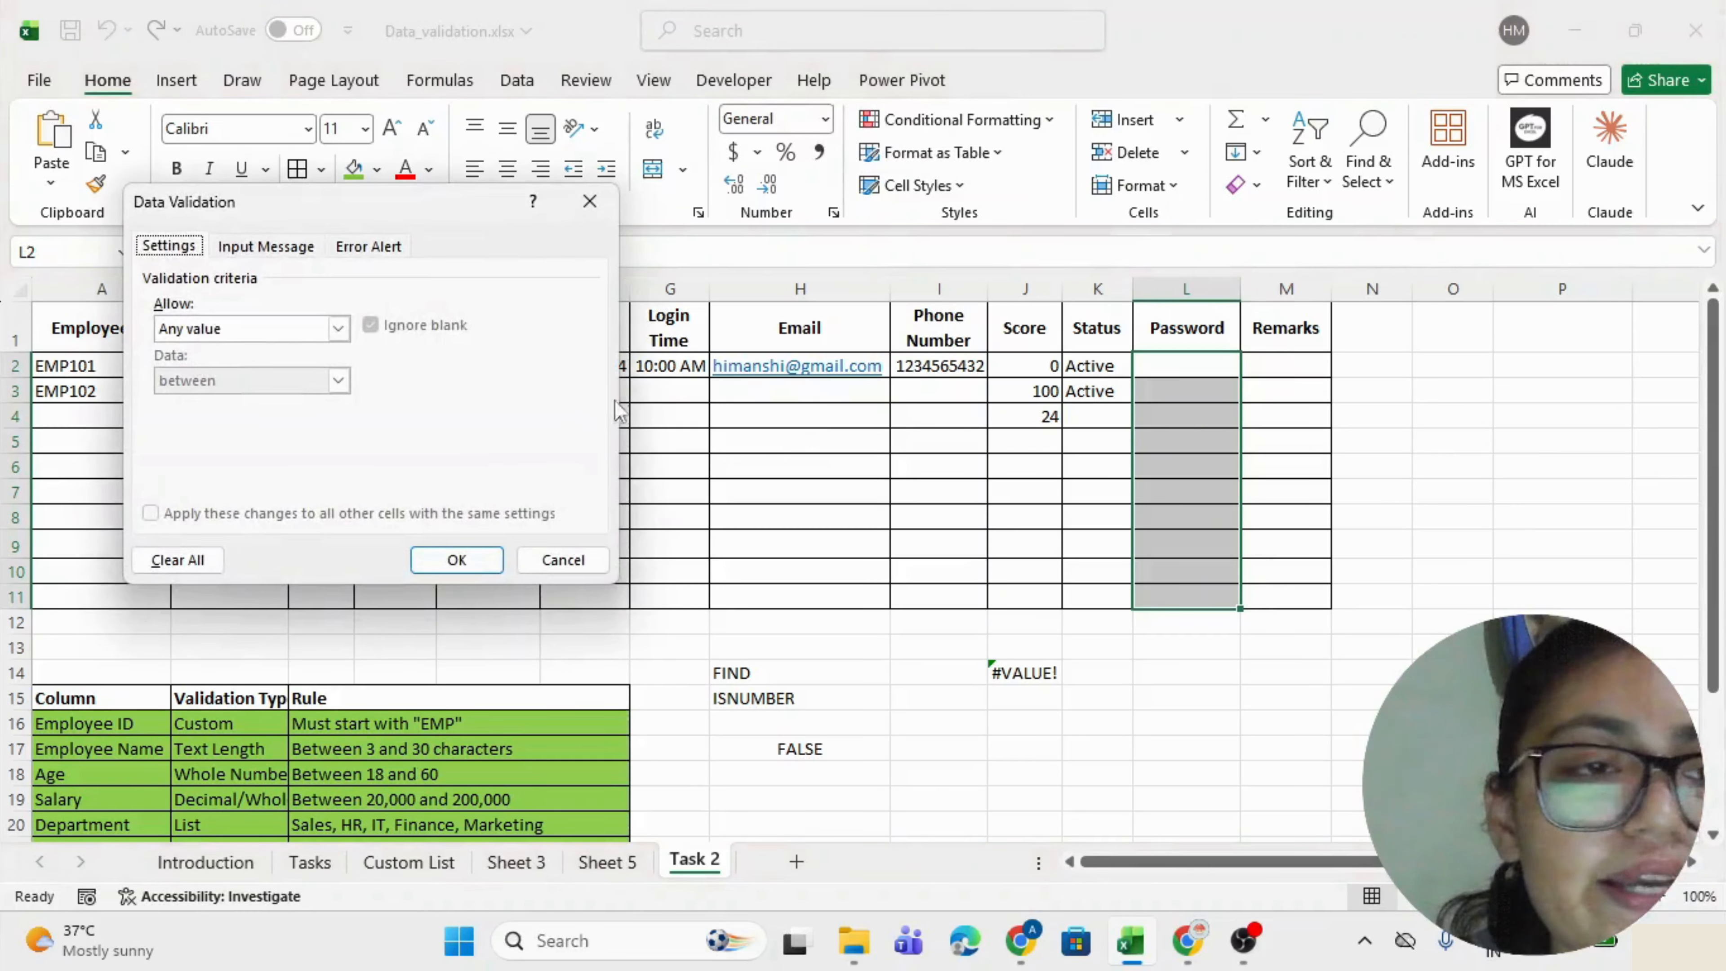
pyautogui.click(297, 337)
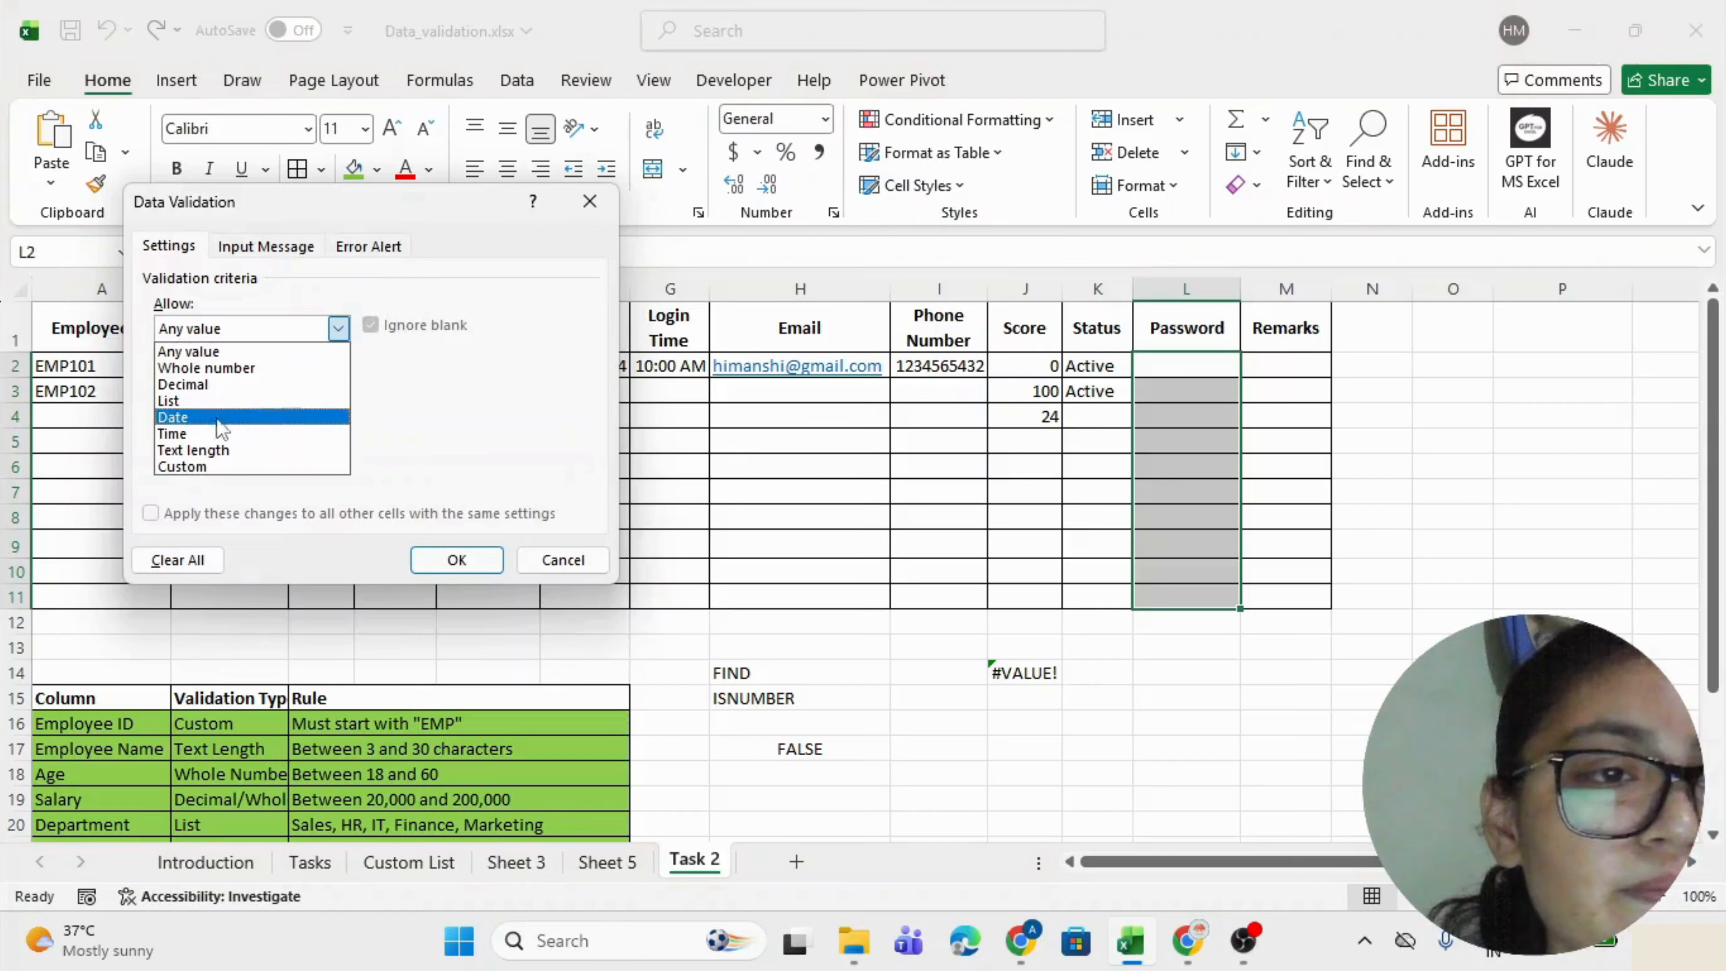
pyautogui.click(204, 449)
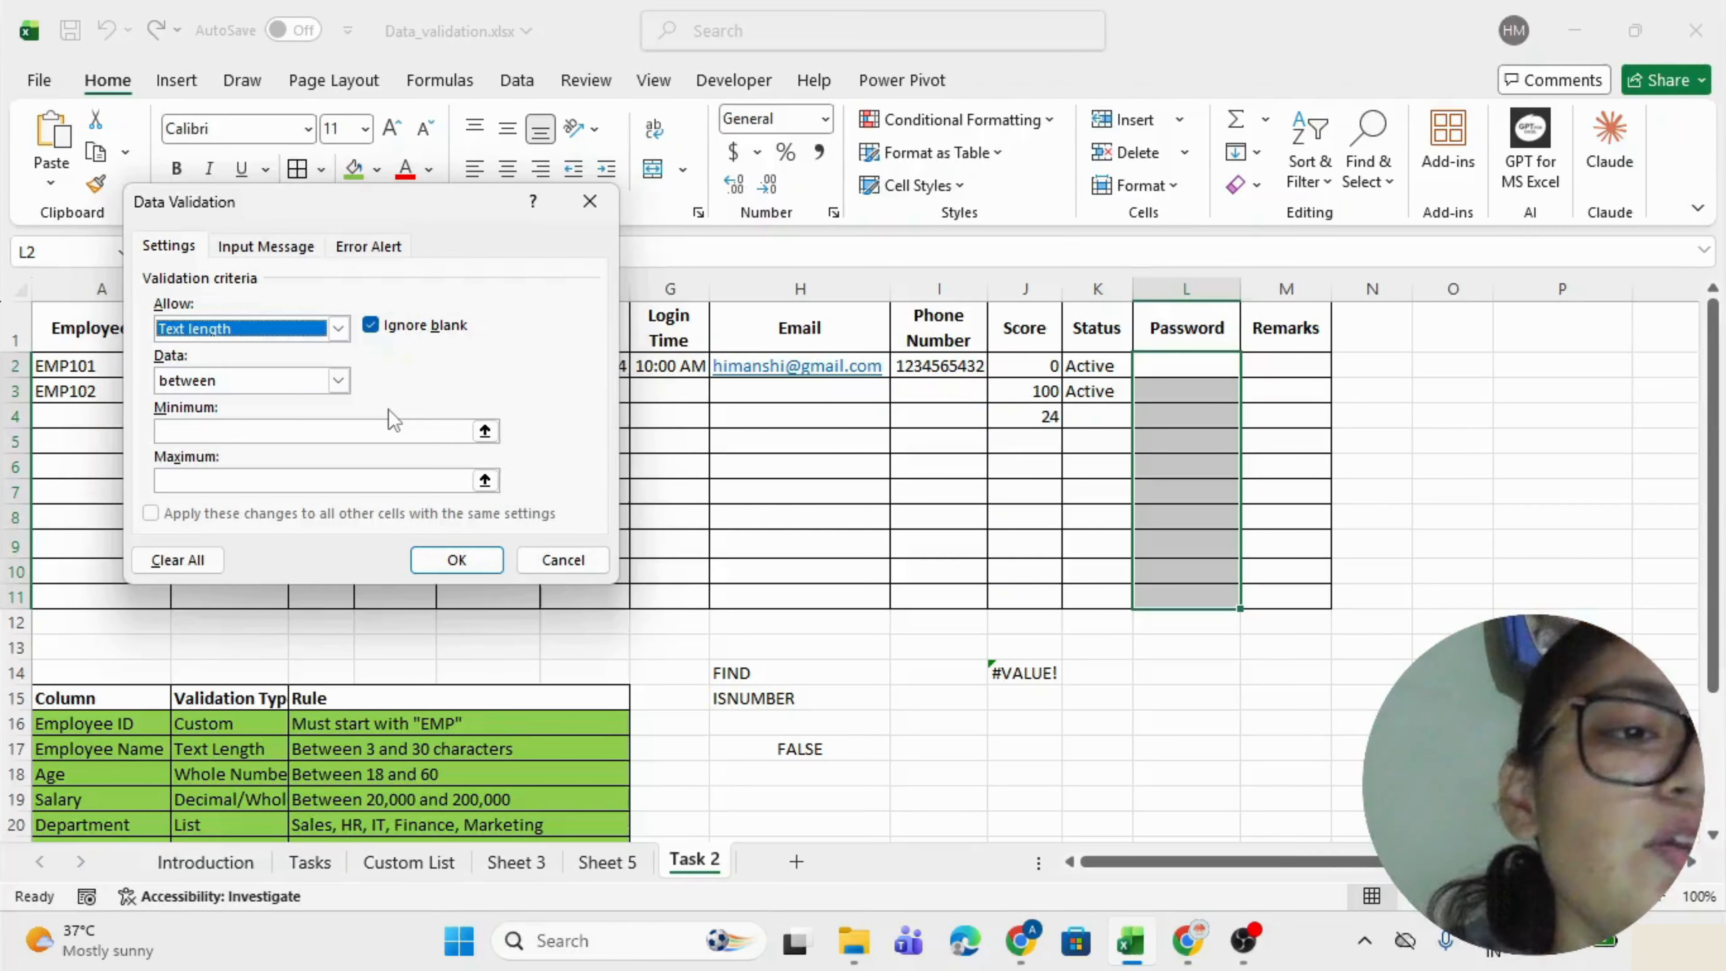
pyautogui.click(320, 384)
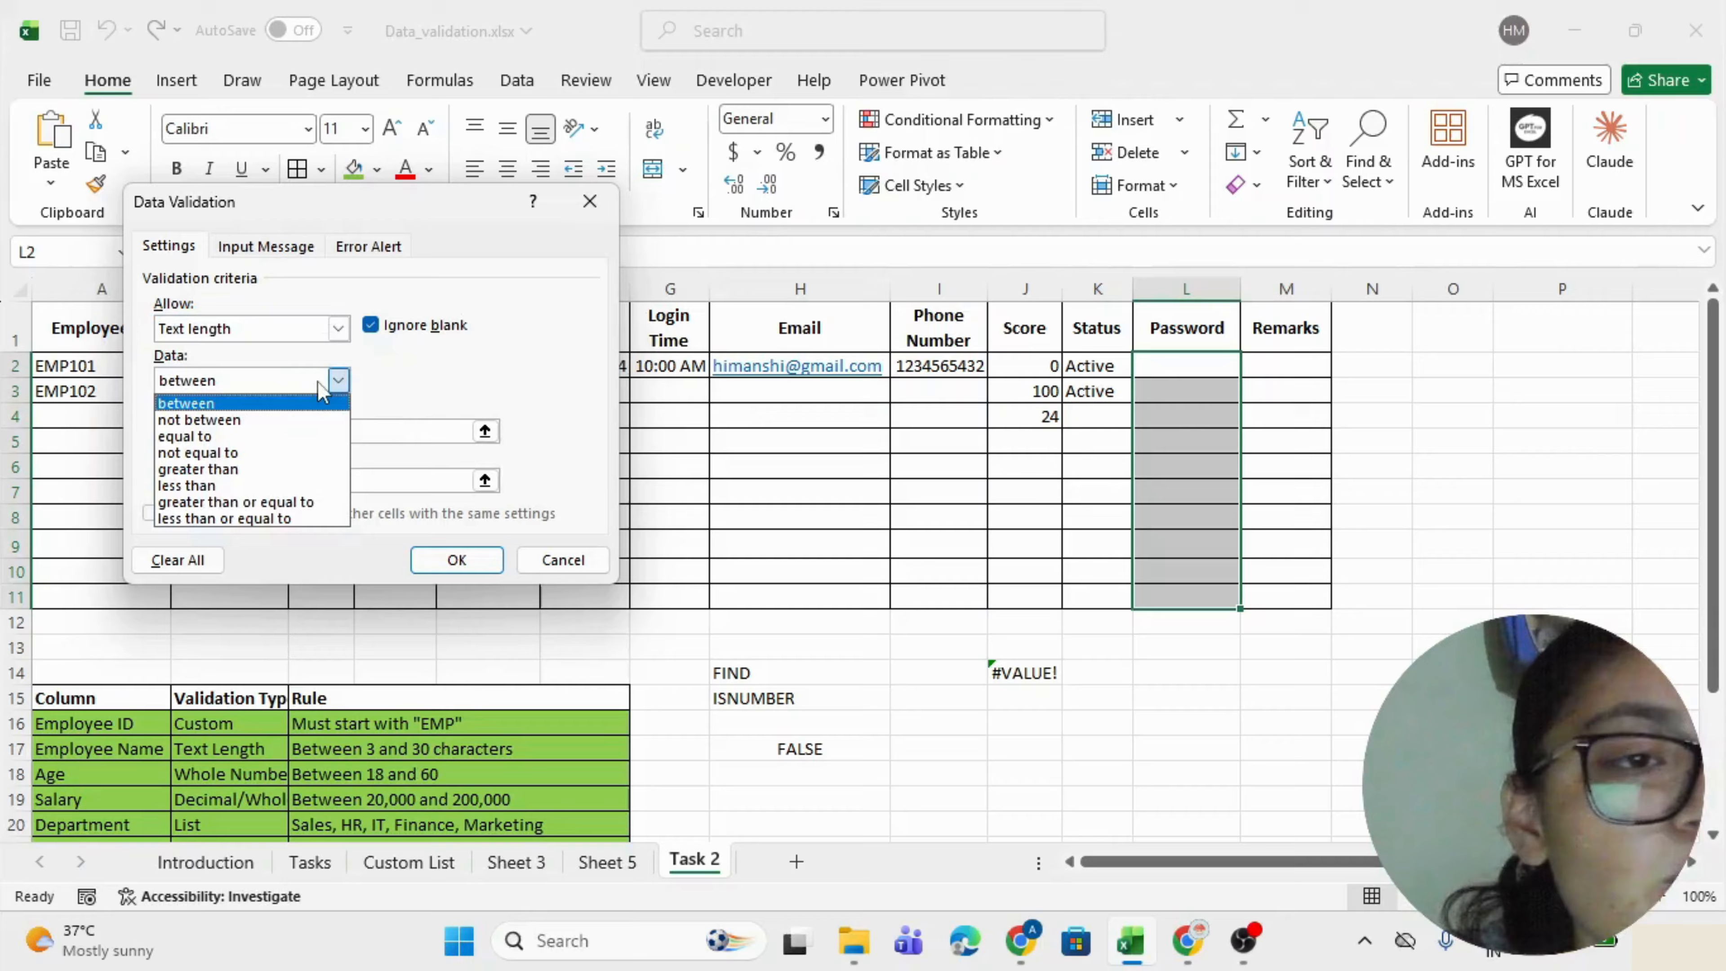
pyautogui.click(250, 503)
pyautogui.click(278, 431)
pyautogui.write('1')
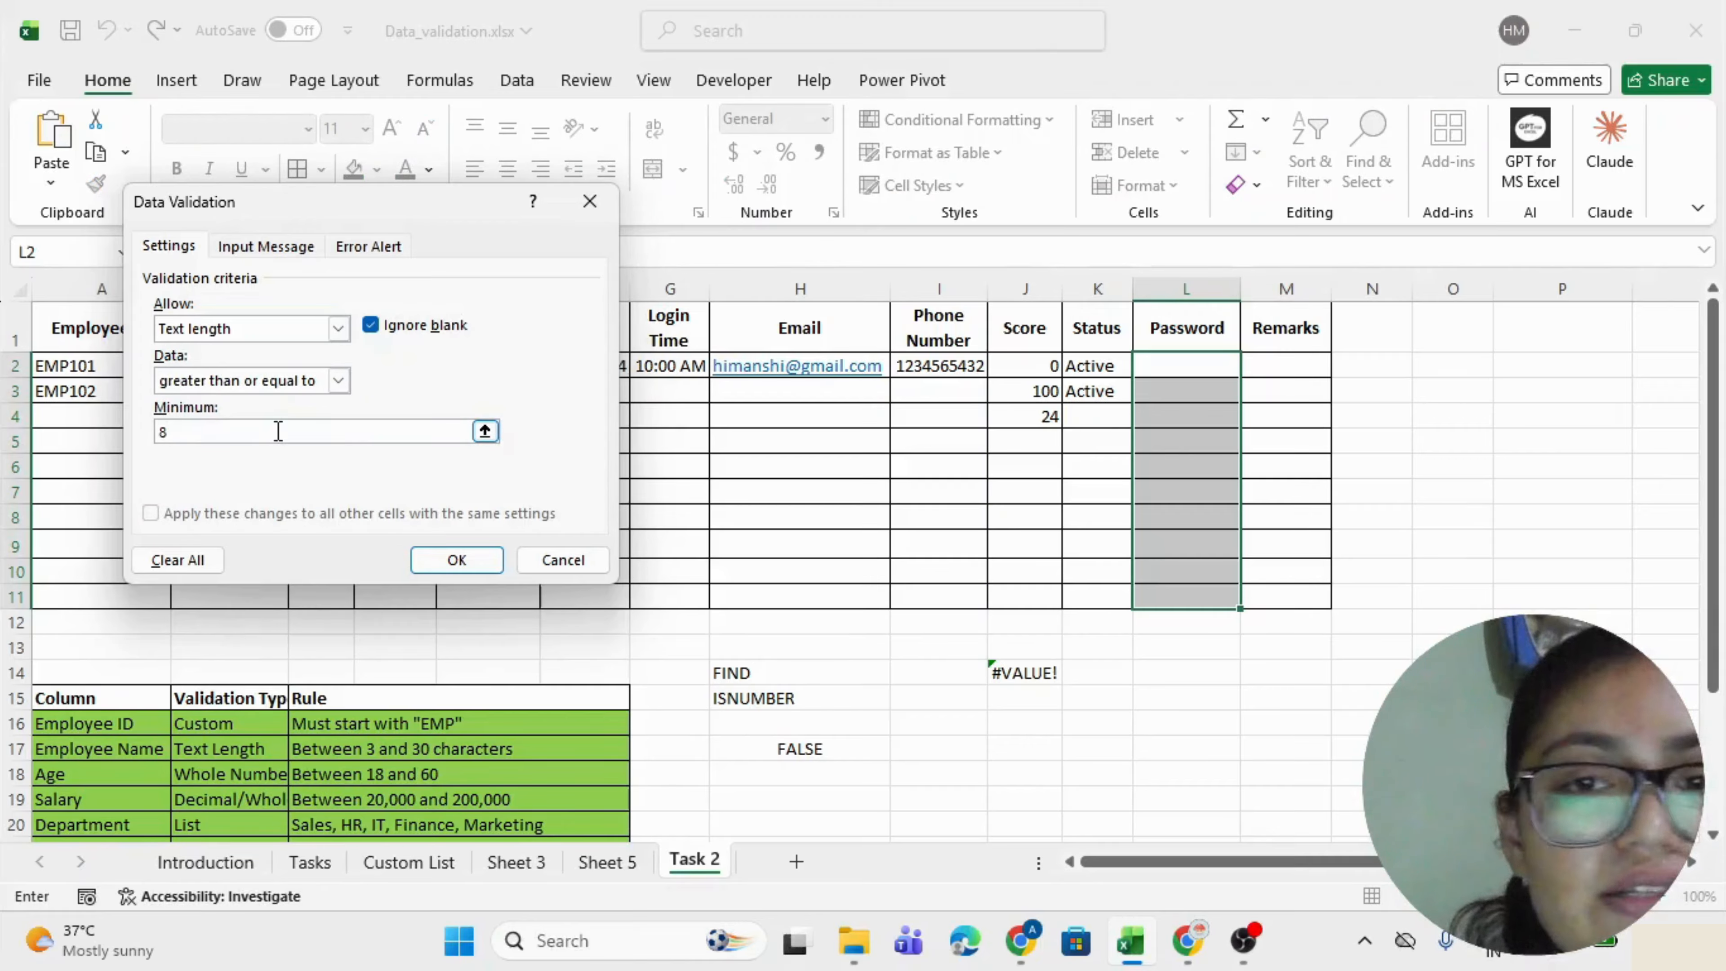
pyautogui.click(475, 561)
pyautogui.click(1205, 367)
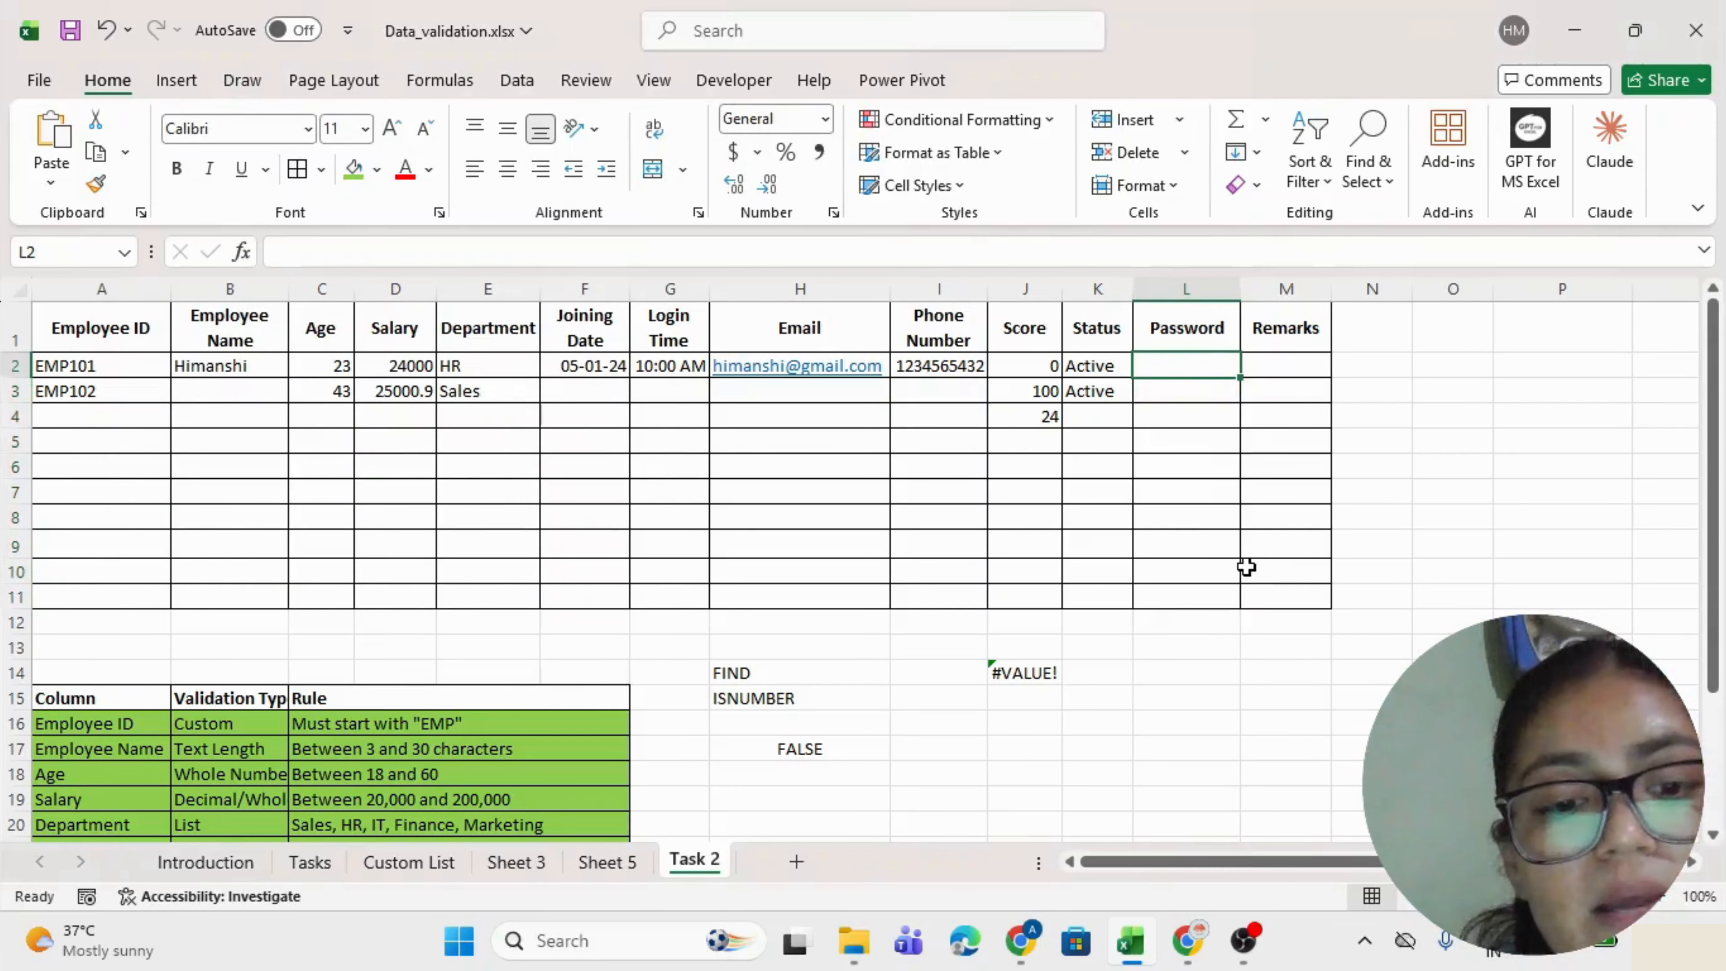
pyautogui.write('1234')
pyautogui.press('Return')
pyautogui.press('Tab')
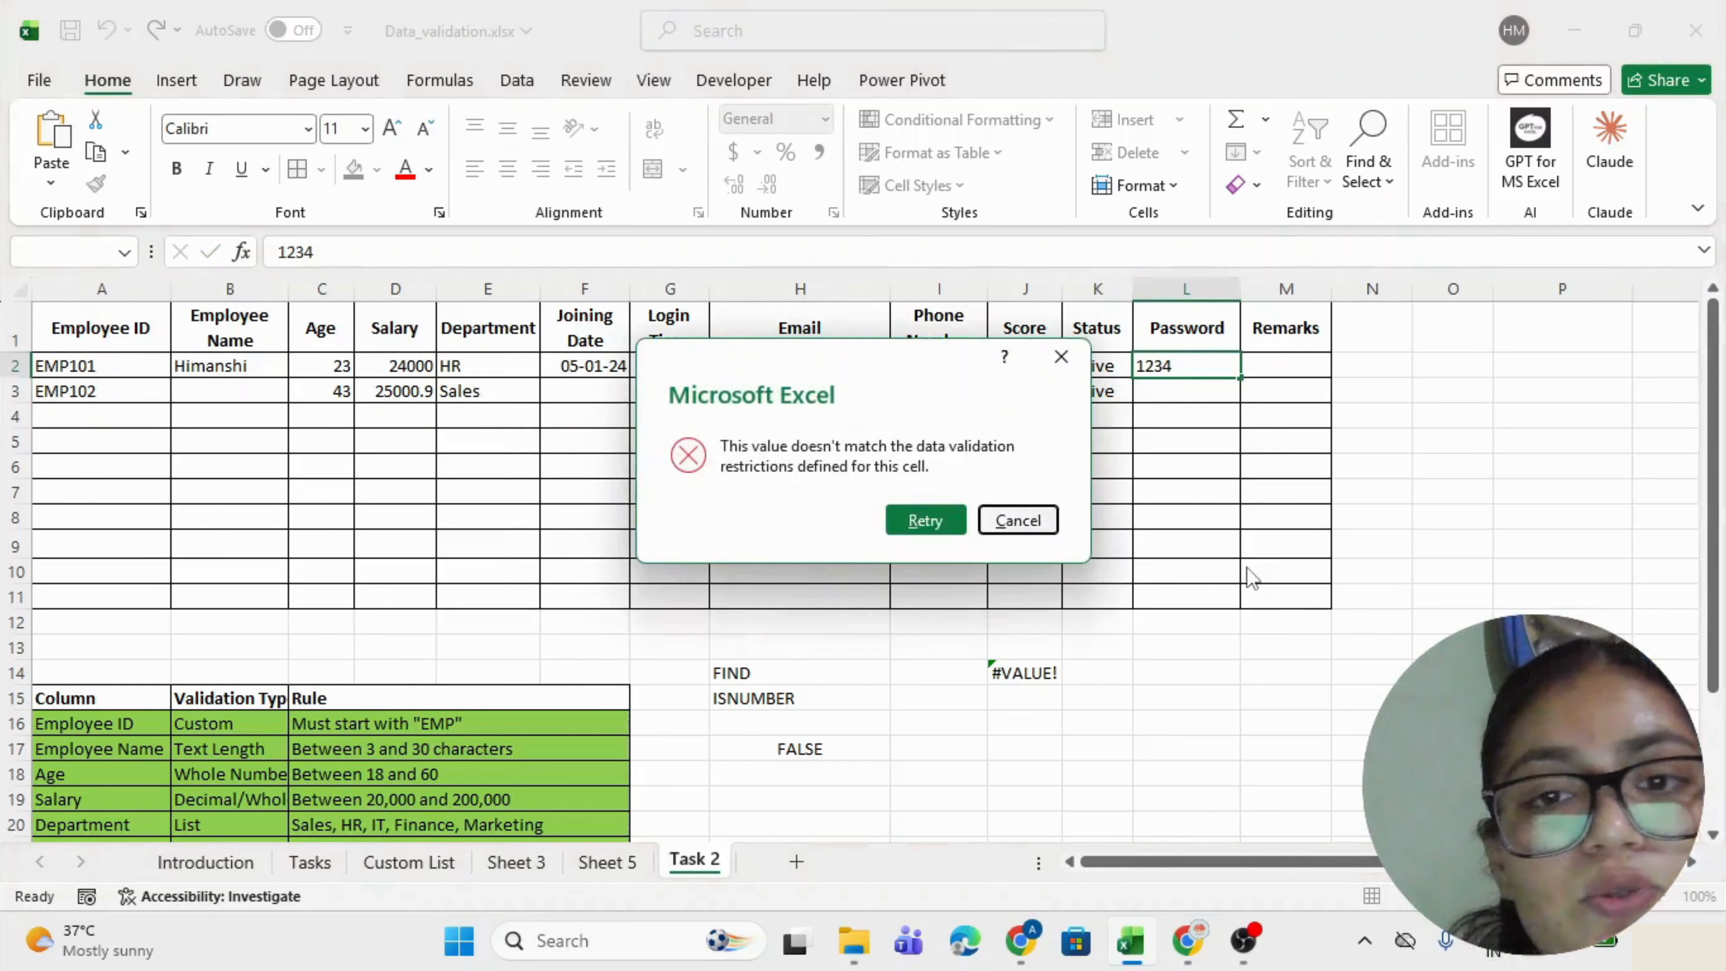
pyautogui.press('Return')
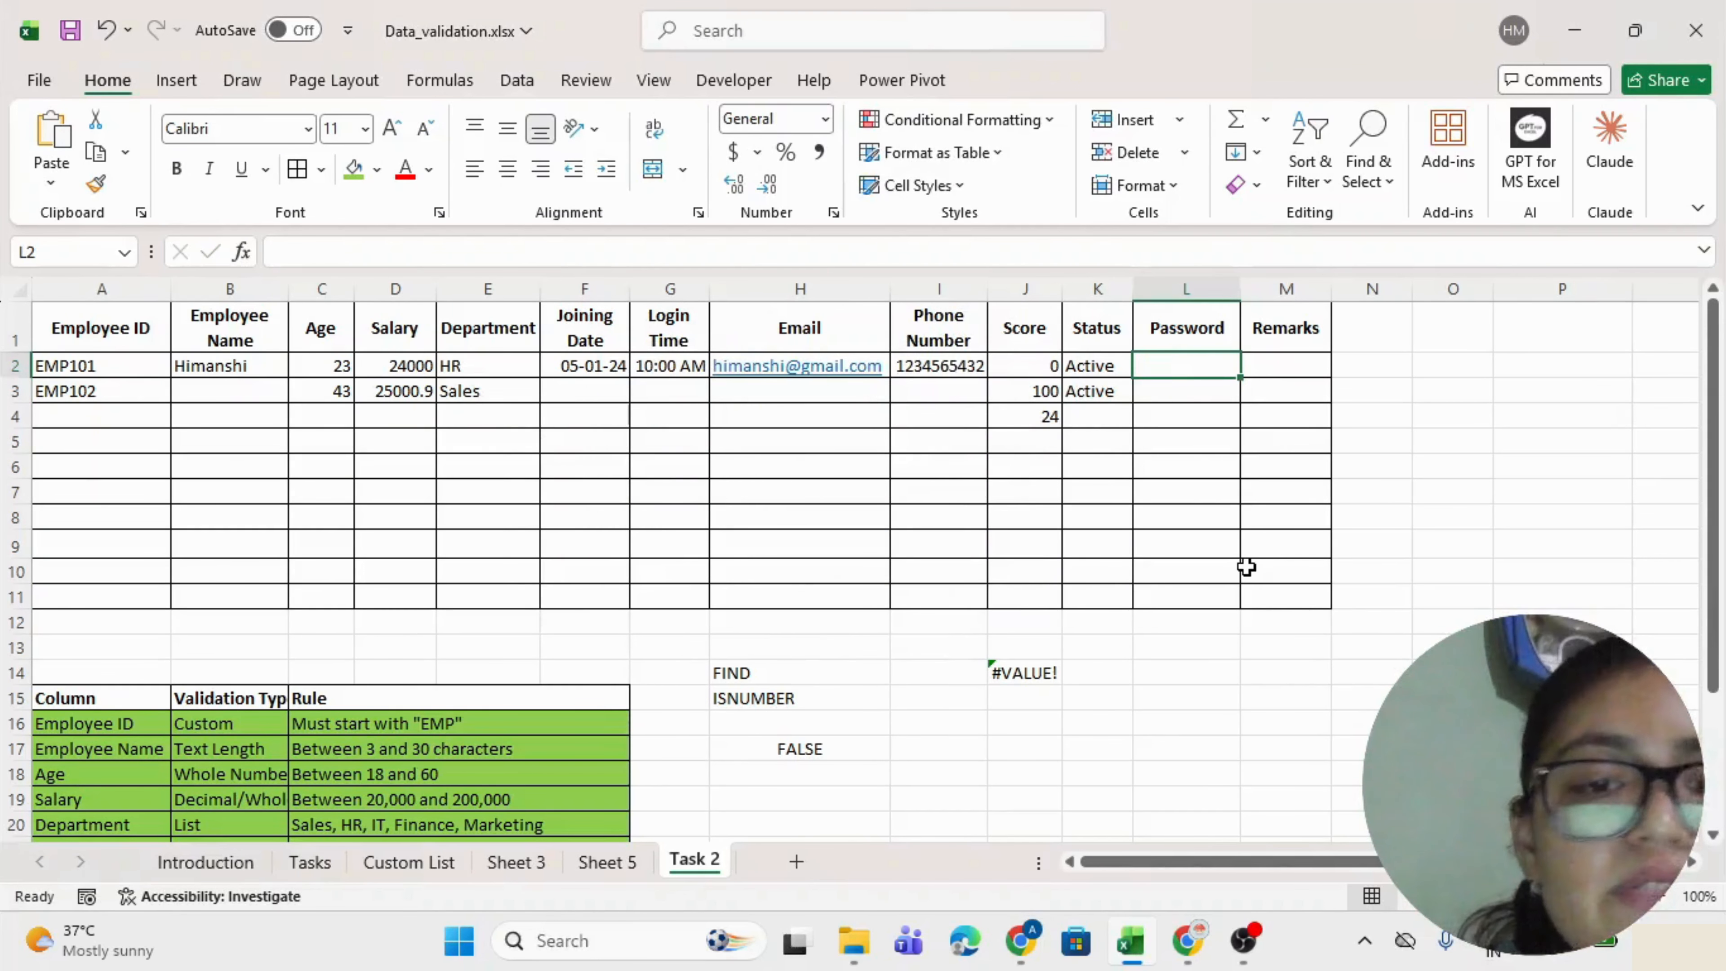
pyautogui.write('sdfasdfkjklaasdf')
pyautogui.press('Return')
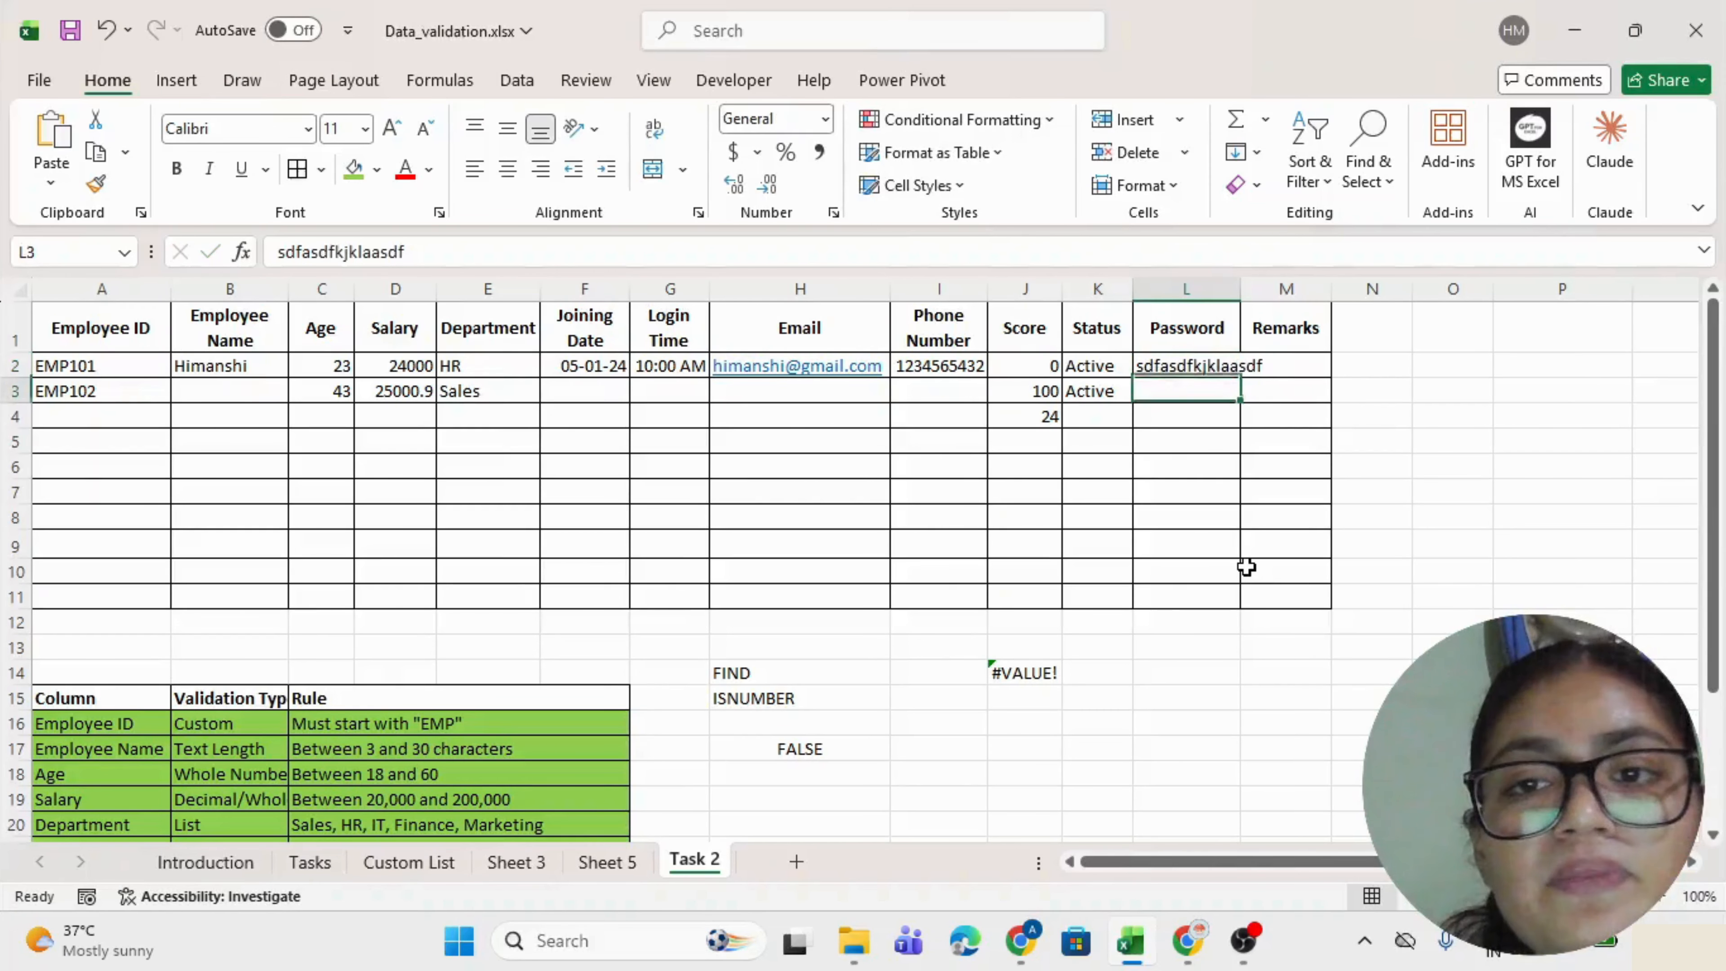
pyautogui.press('Up')
pyautogui.press('Delete')
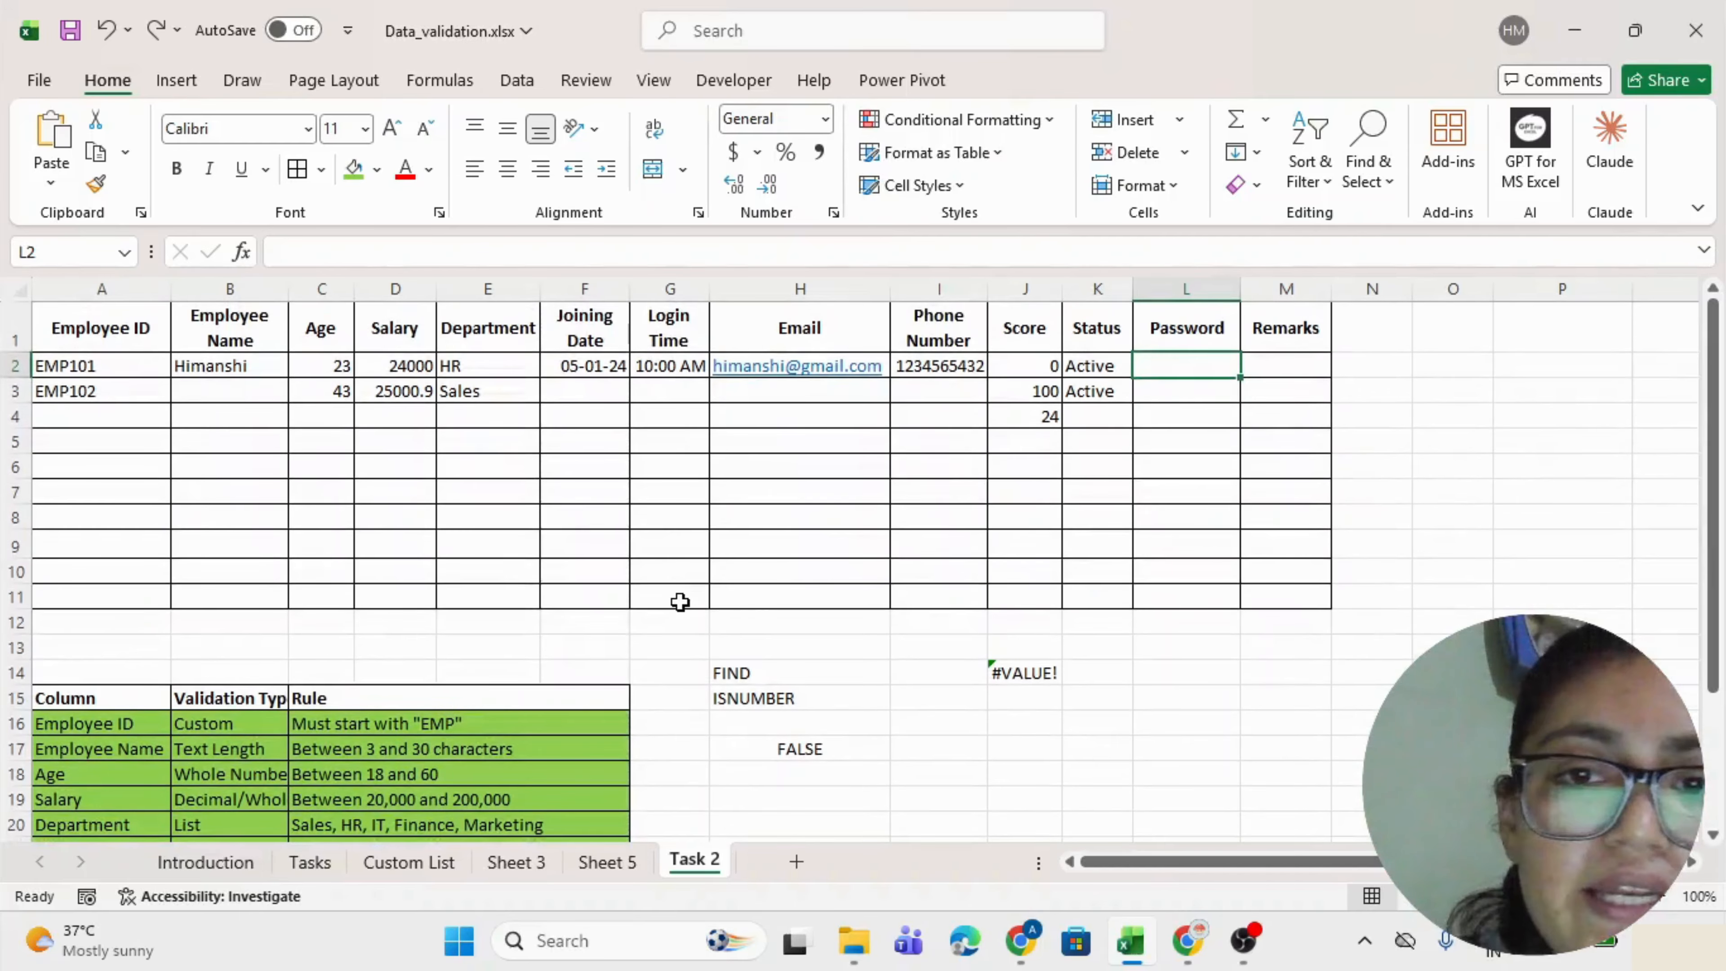
# Review the Password rule's Custom type and reselect Password cells L2:L11.
pyautogui.scroll(-4, 680, 602)
pyautogui.moveTo(127, 698); pyautogui.dragTo(339, 694)
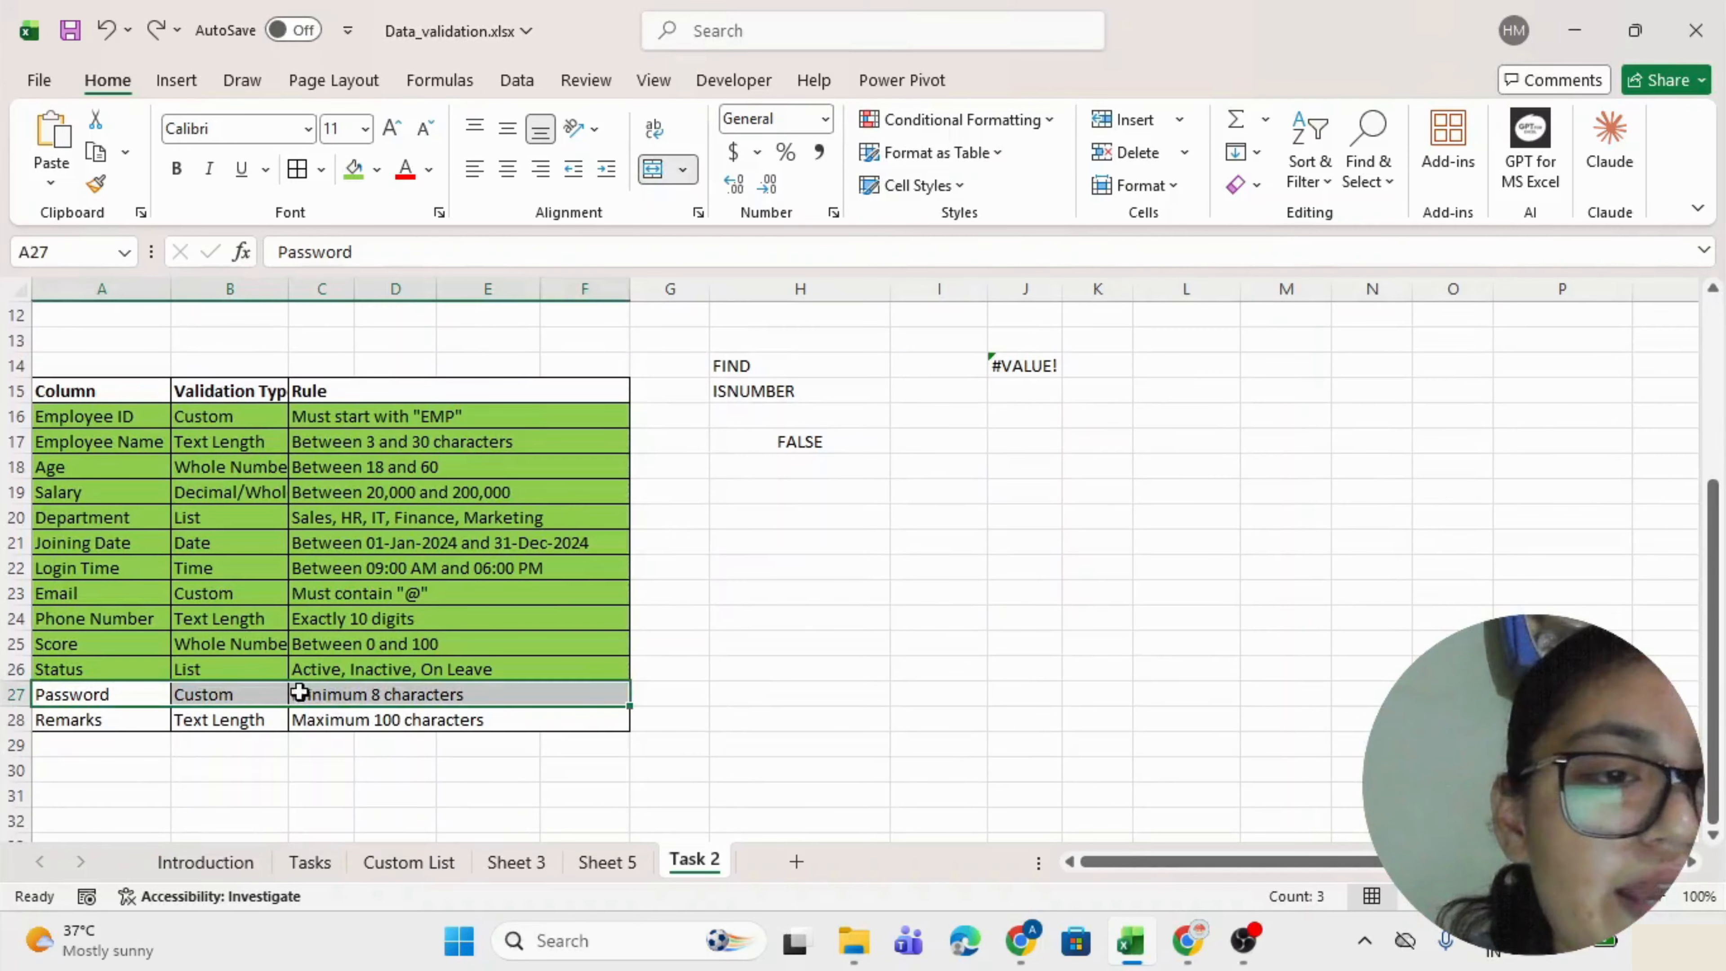
pyautogui.click(233, 692)
pyautogui.scroll(1, 795, 513)
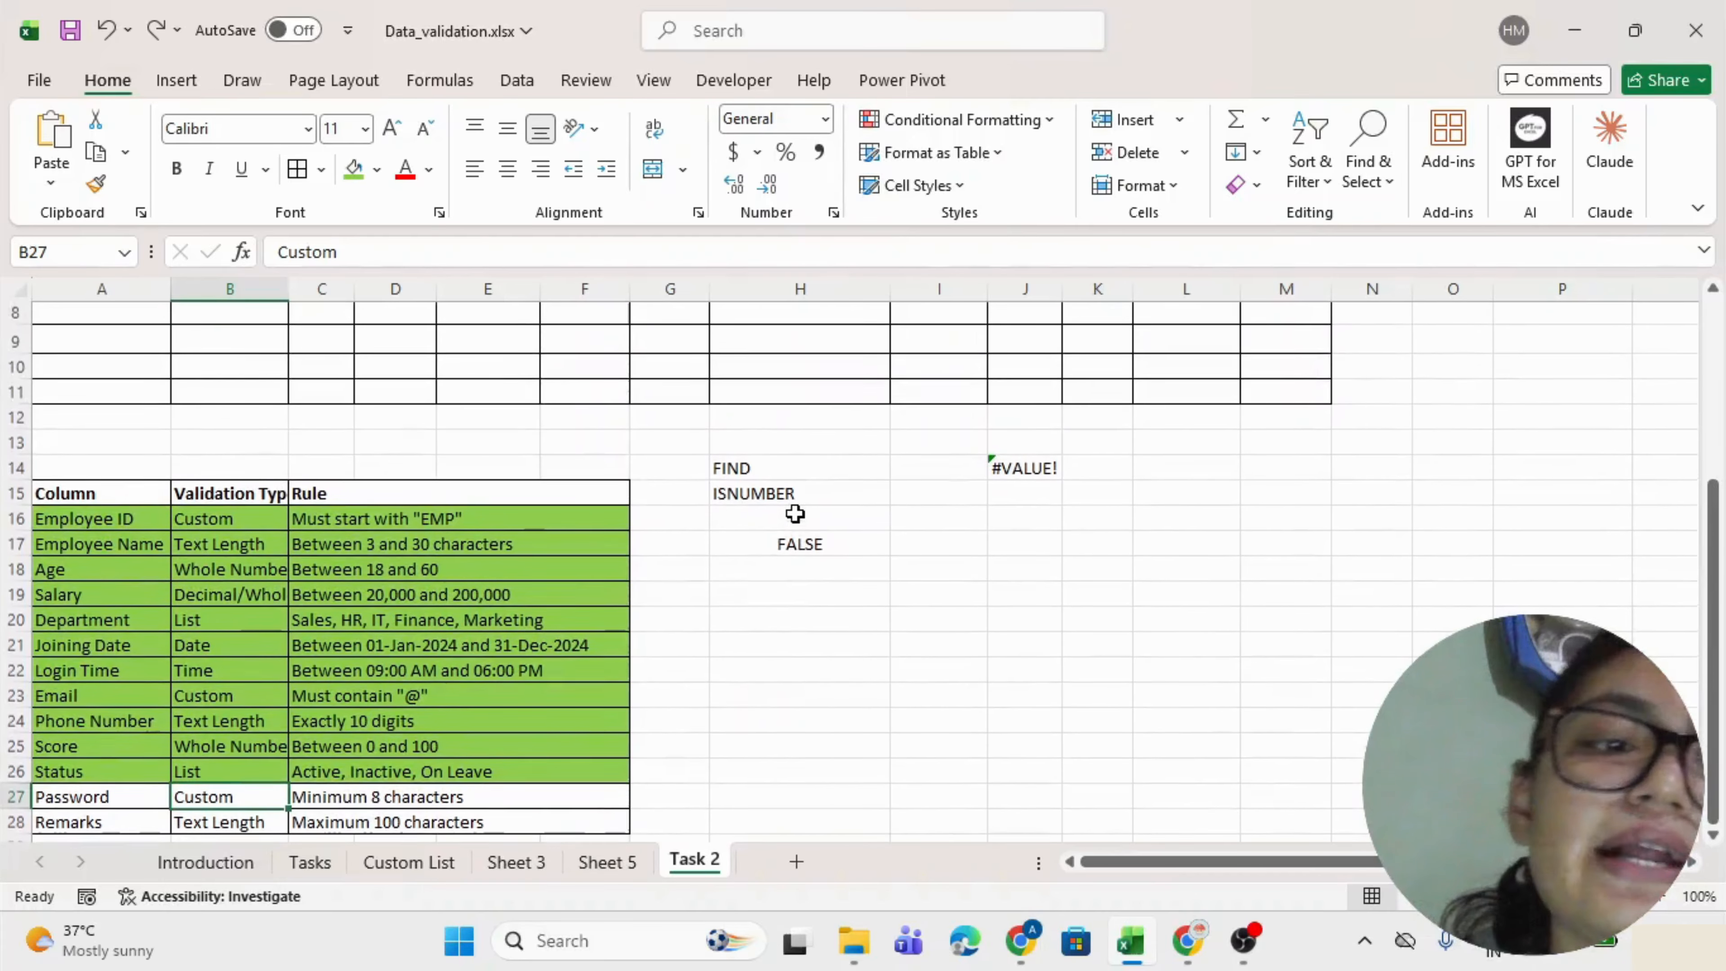
pyautogui.scroll(3, 795, 513)
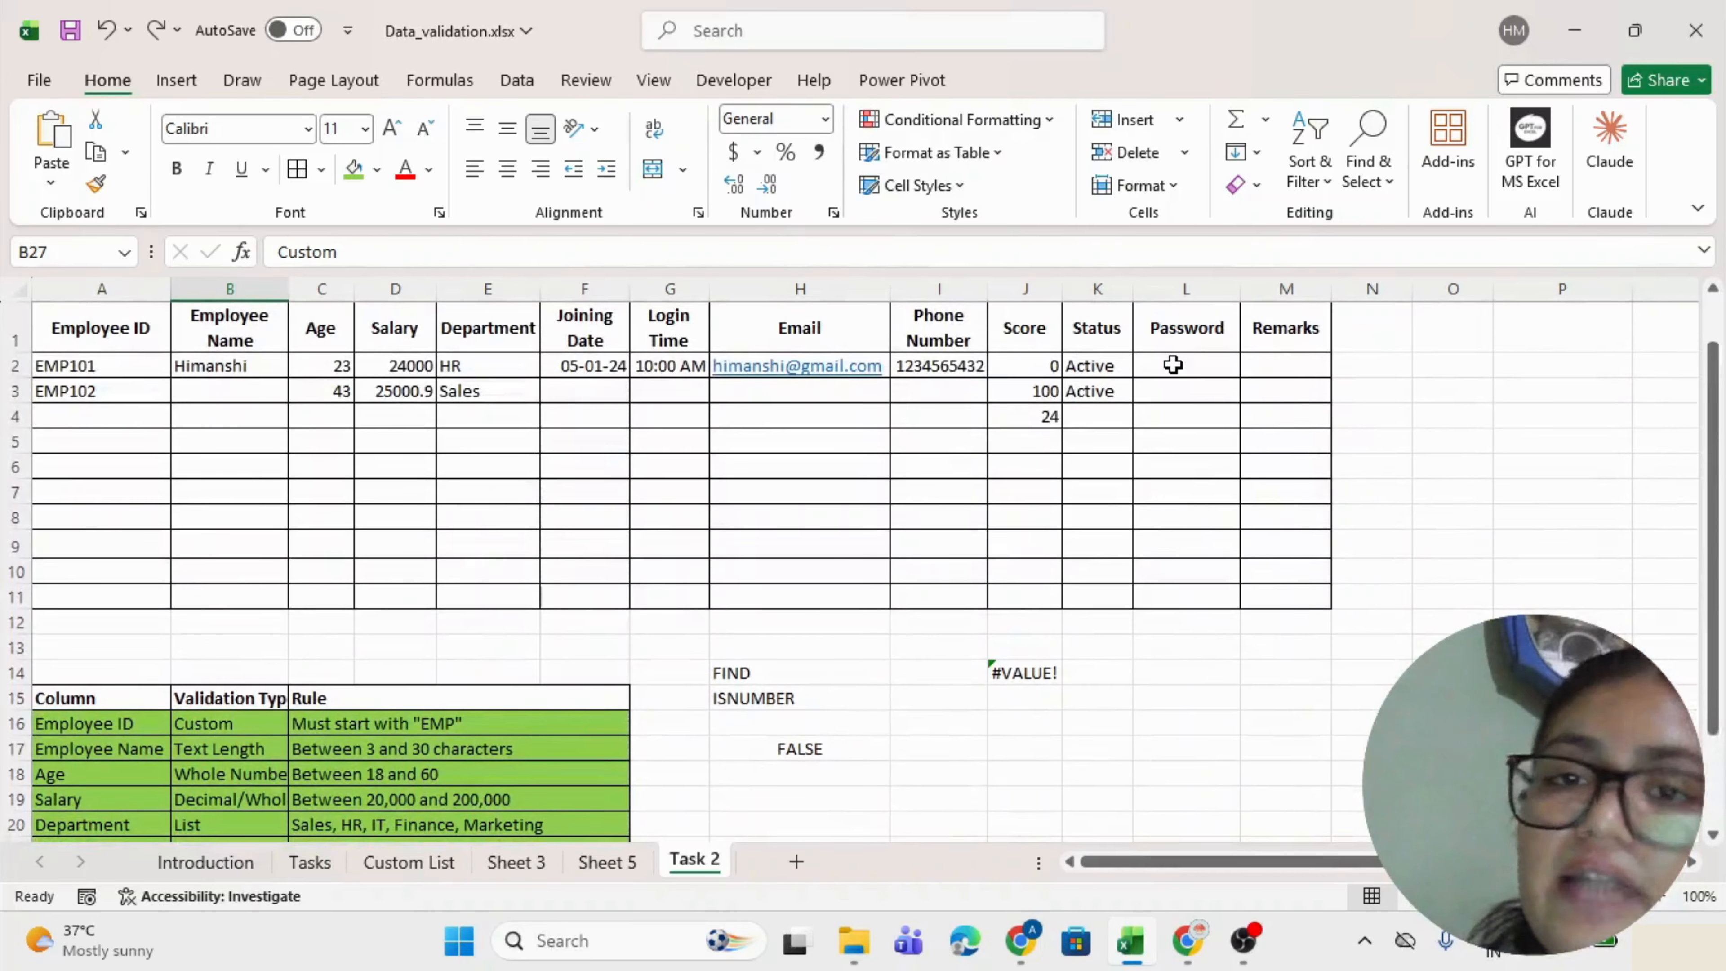
pyautogui.click(1179, 361)
pyautogui.moveTo(1179, 363); pyautogui.dragTo(1176, 588)
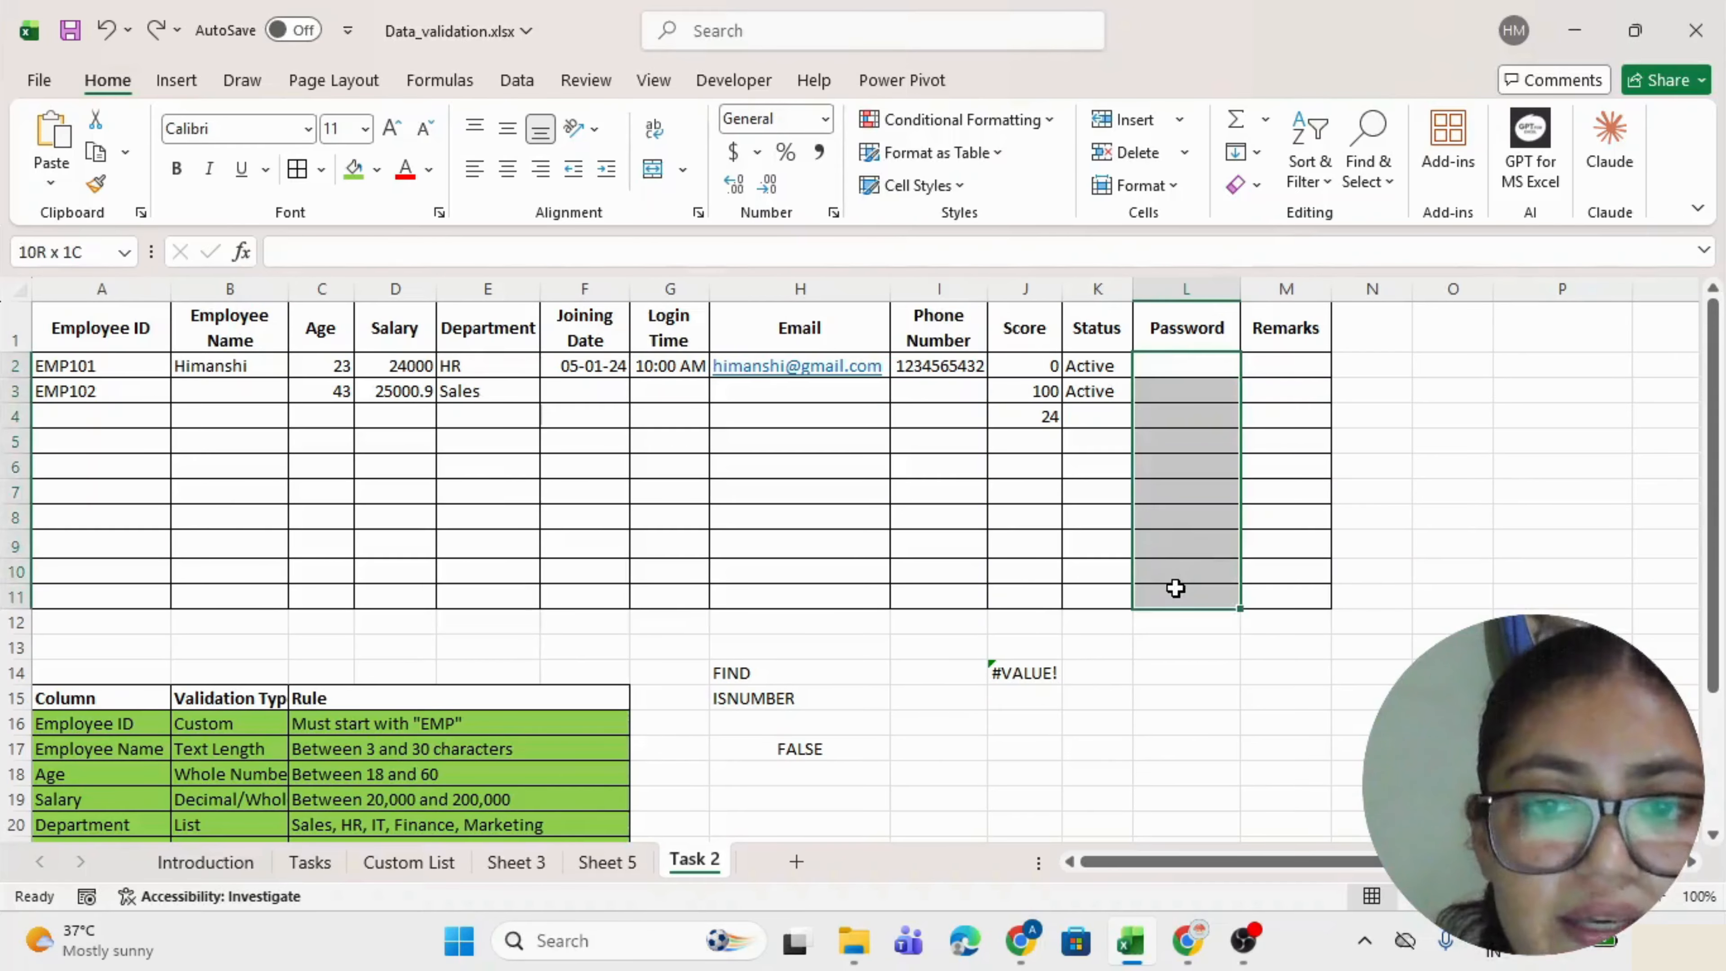
# Copy the Password header from L1 into O1.
pyautogui.click(1444, 361)
pyautogui.click(1230, 328)
pyautogui.hotkey('ctrl', 'c')
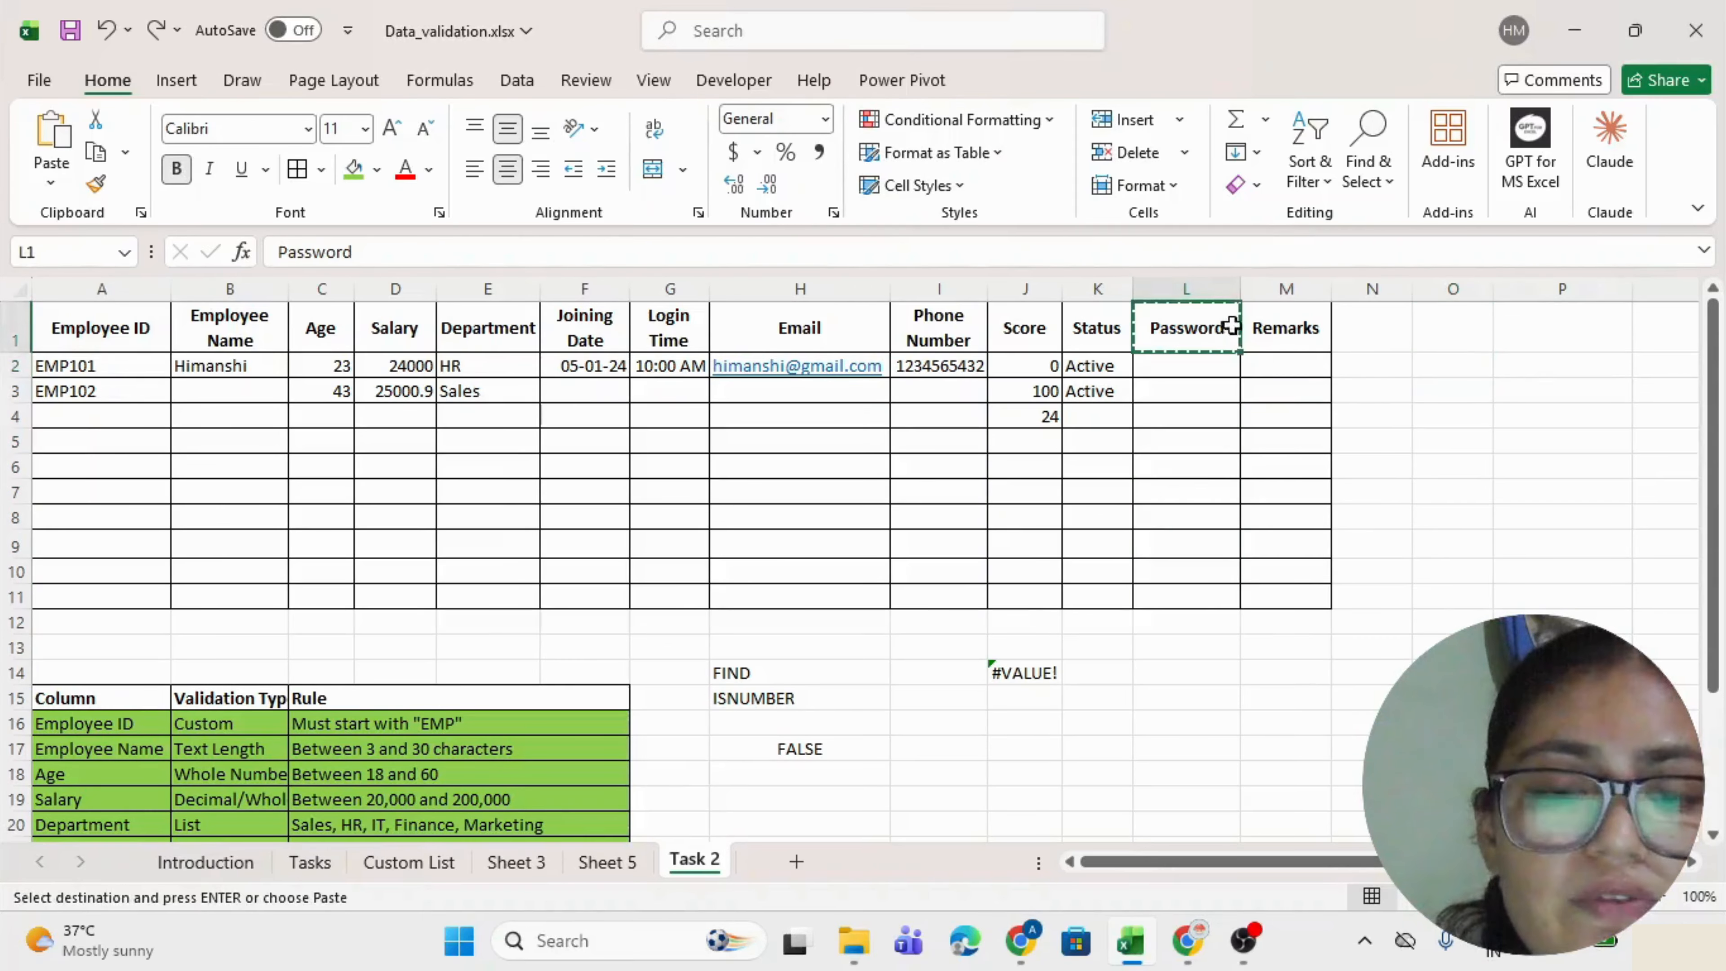
pyautogui.moveTo(1231, 326); pyautogui.dragTo(1432, 598)
# Apply All Borders to O1:O11 and select the helper cells below the header.
pyautogui.press('alt')
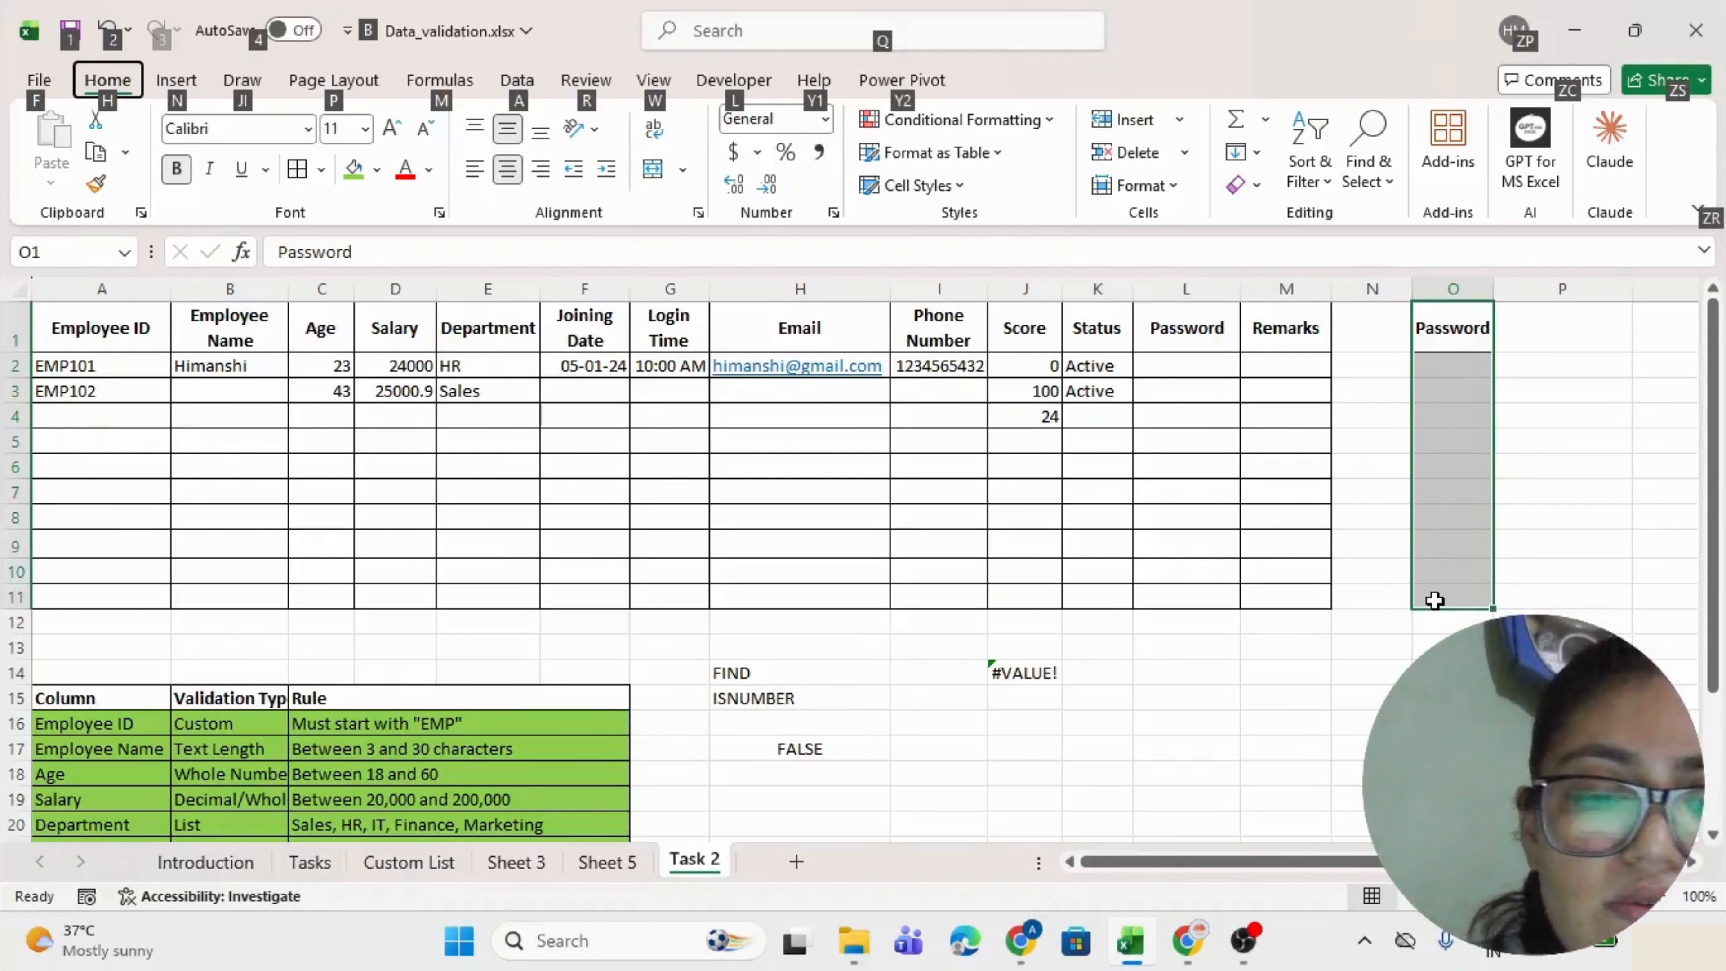
pyautogui.press('h')
pyautogui.press('b')
pyautogui.press('a')
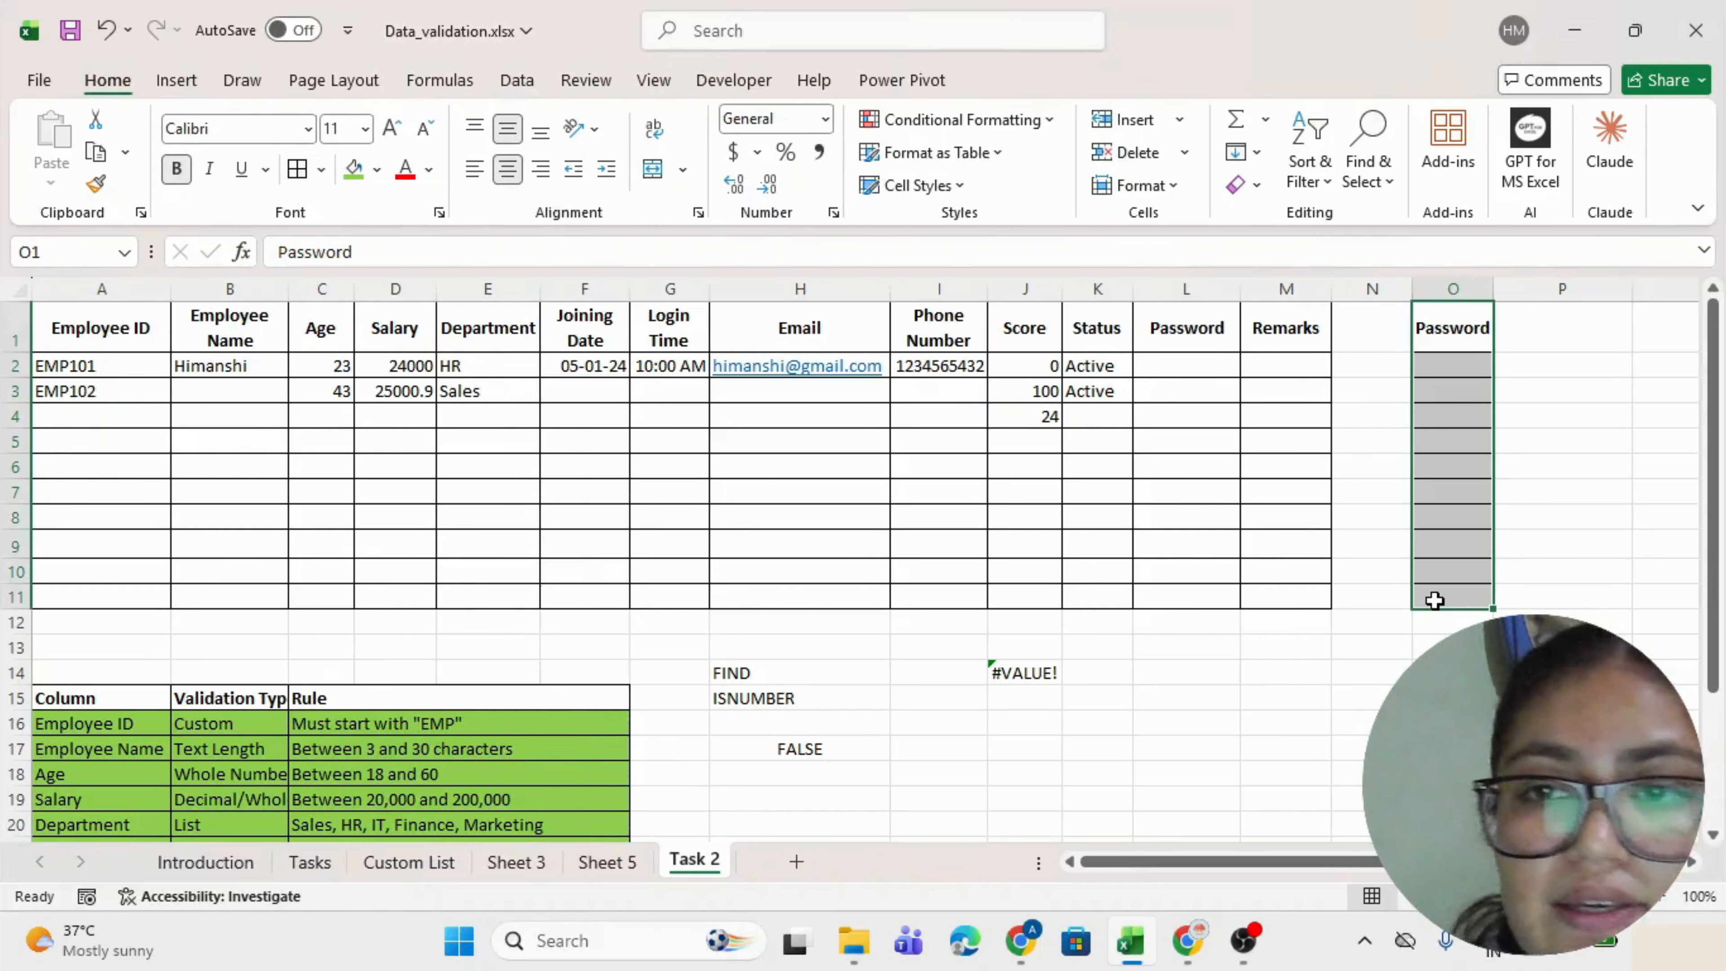
pyautogui.moveTo(1445, 370); pyautogui.dragTo(1432, 598)
# Give the Password cells O2:O11 a Custom validation rule with formula =LEN(O2)>=8.
pyautogui.hotkey('alt', 'a')
pyautogui.press('v')
pyautogui.press('v')
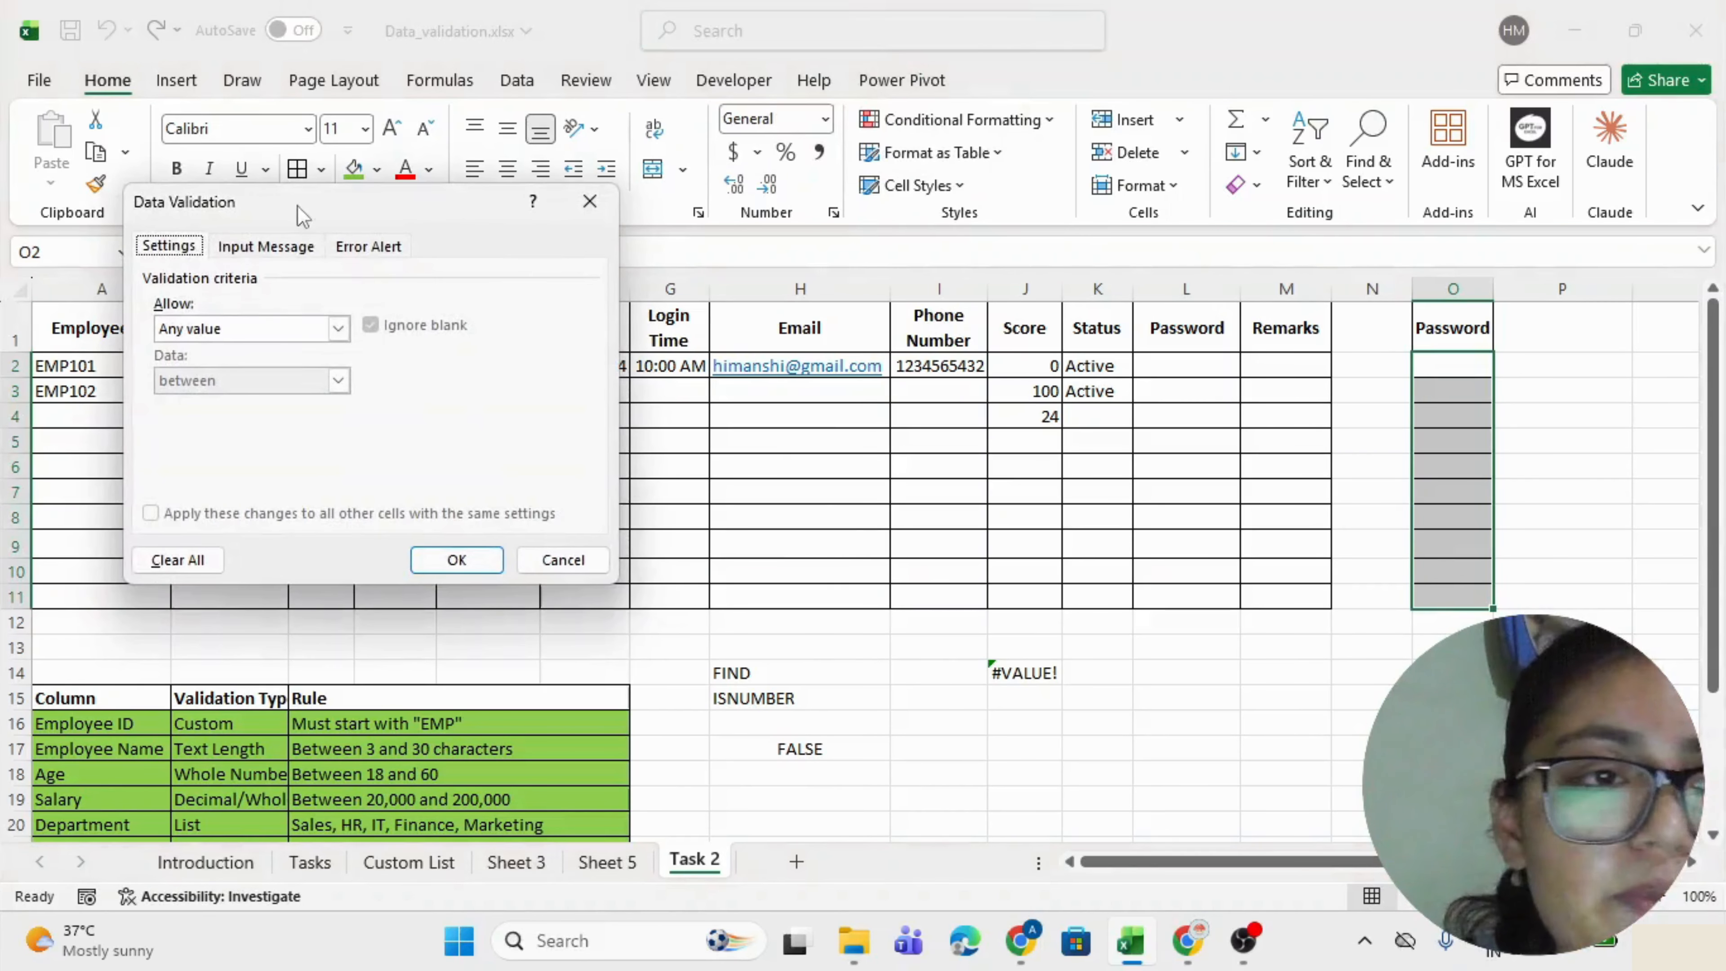
pyautogui.click(231, 330)
pyautogui.click(204, 467)
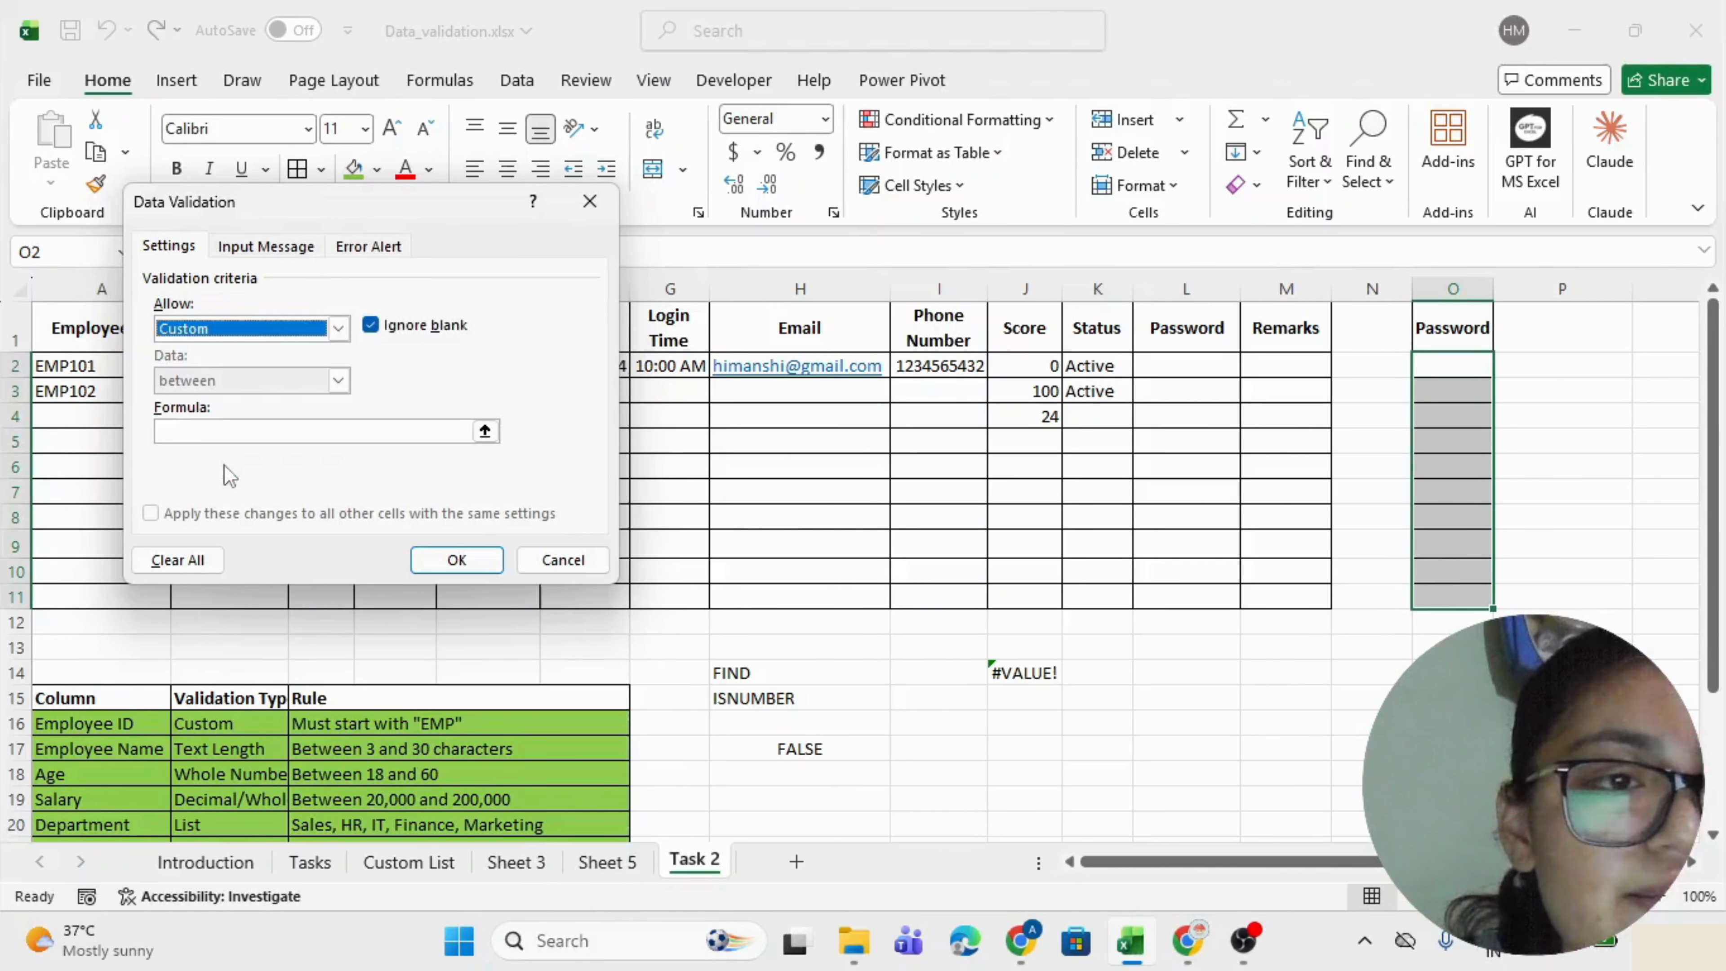
pyautogui.click(176, 435)
pyautogui.write('=le')
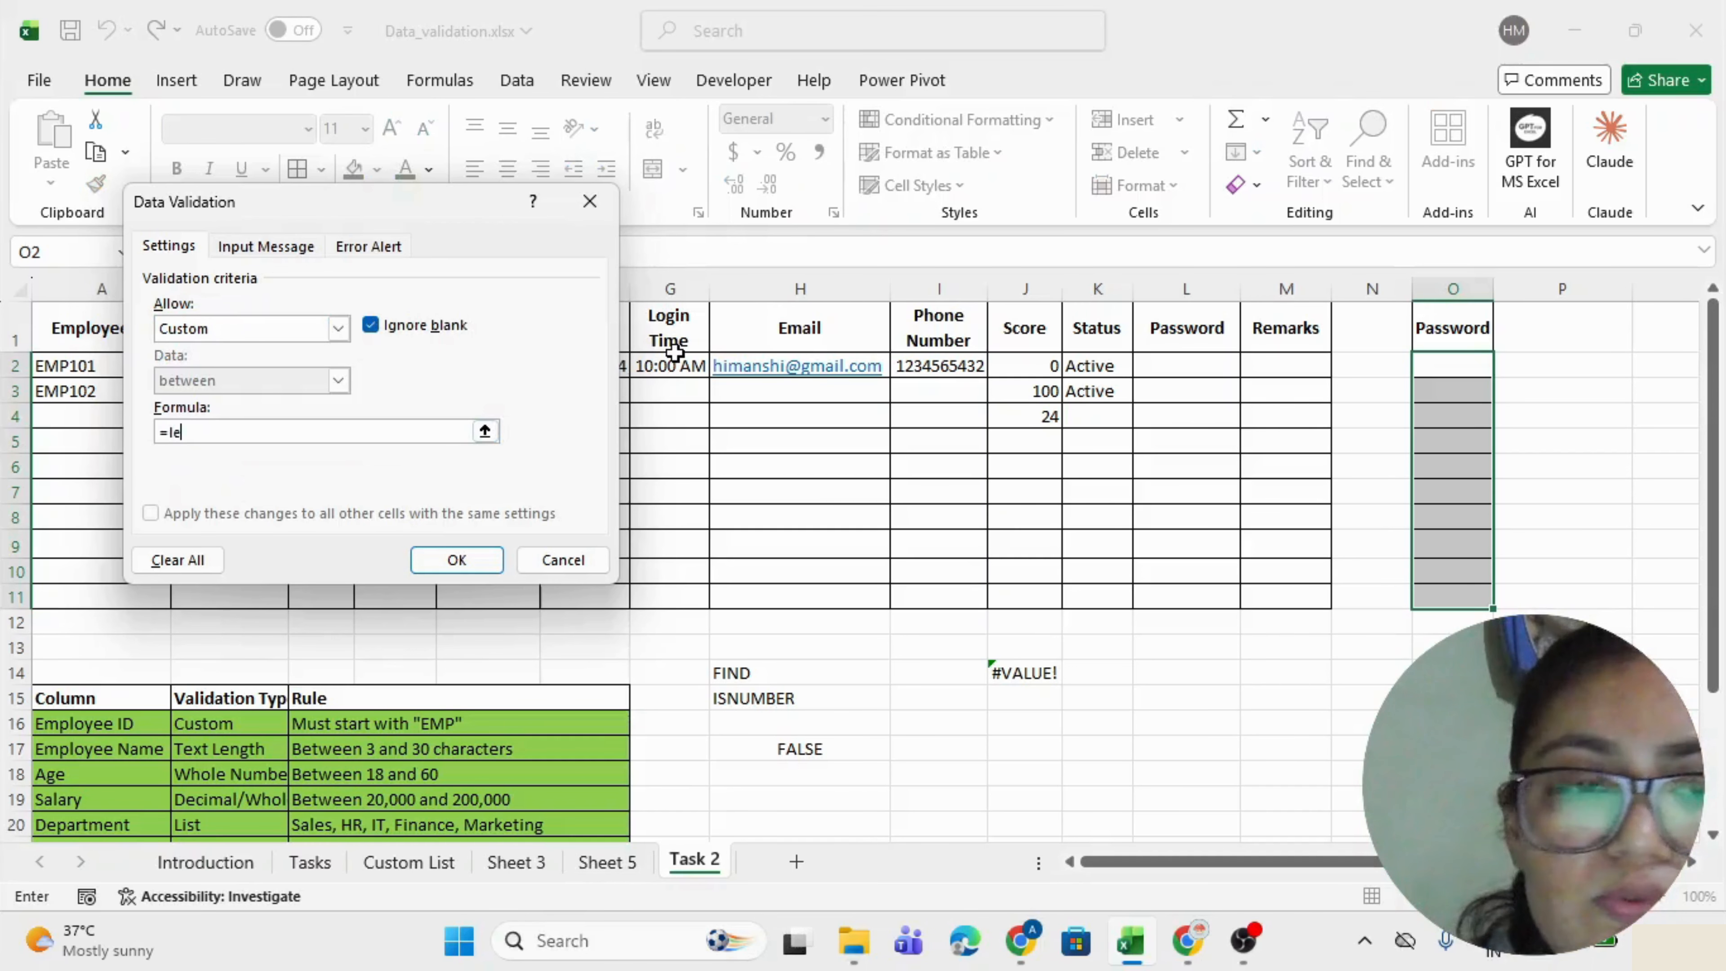
pyautogui.write('n(')
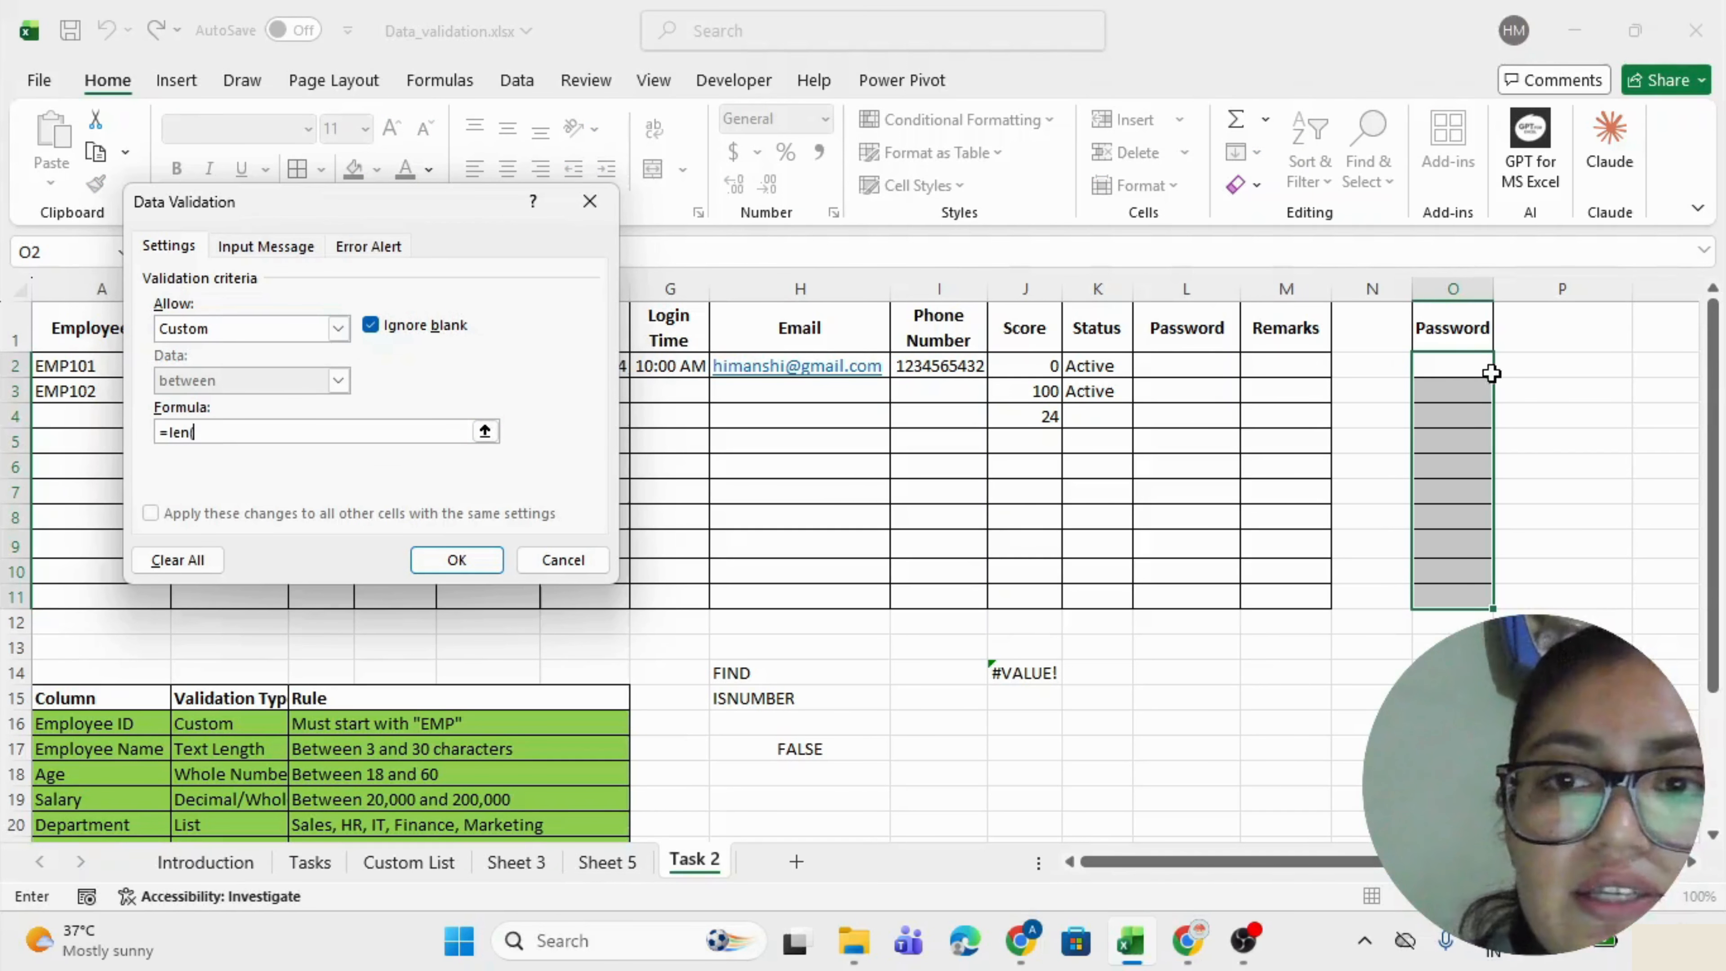
pyautogui.click(1468, 363)
pyautogui.click(277, 426)
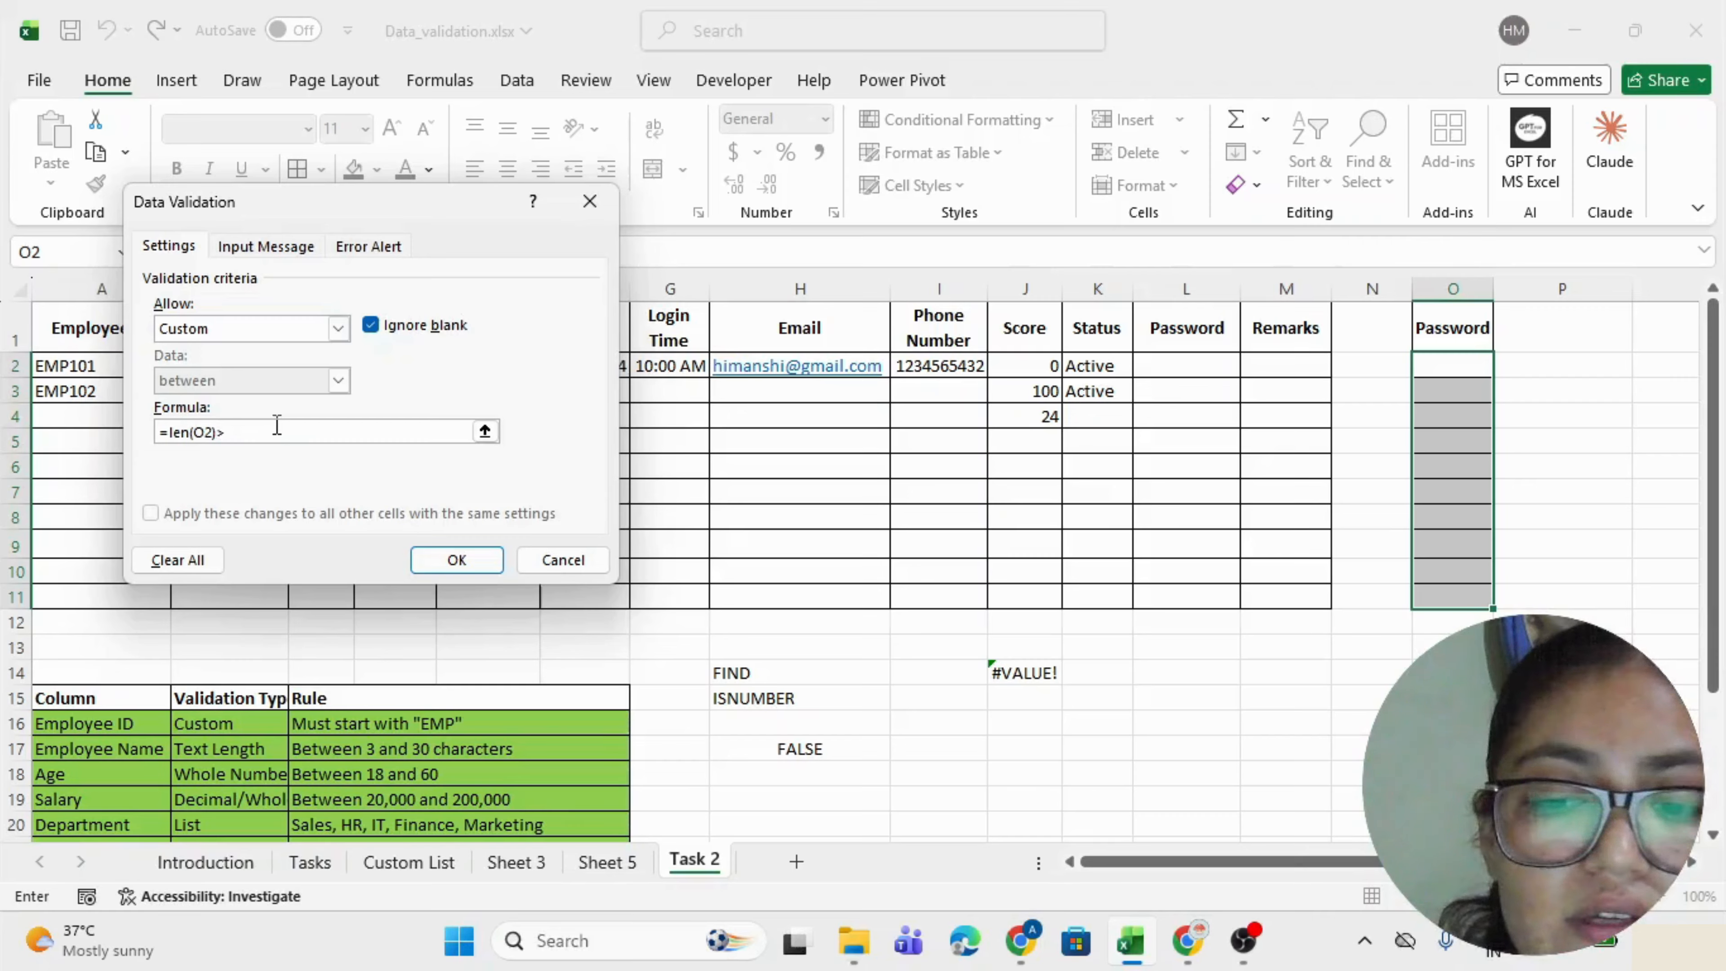
pyautogui.write(')>=')
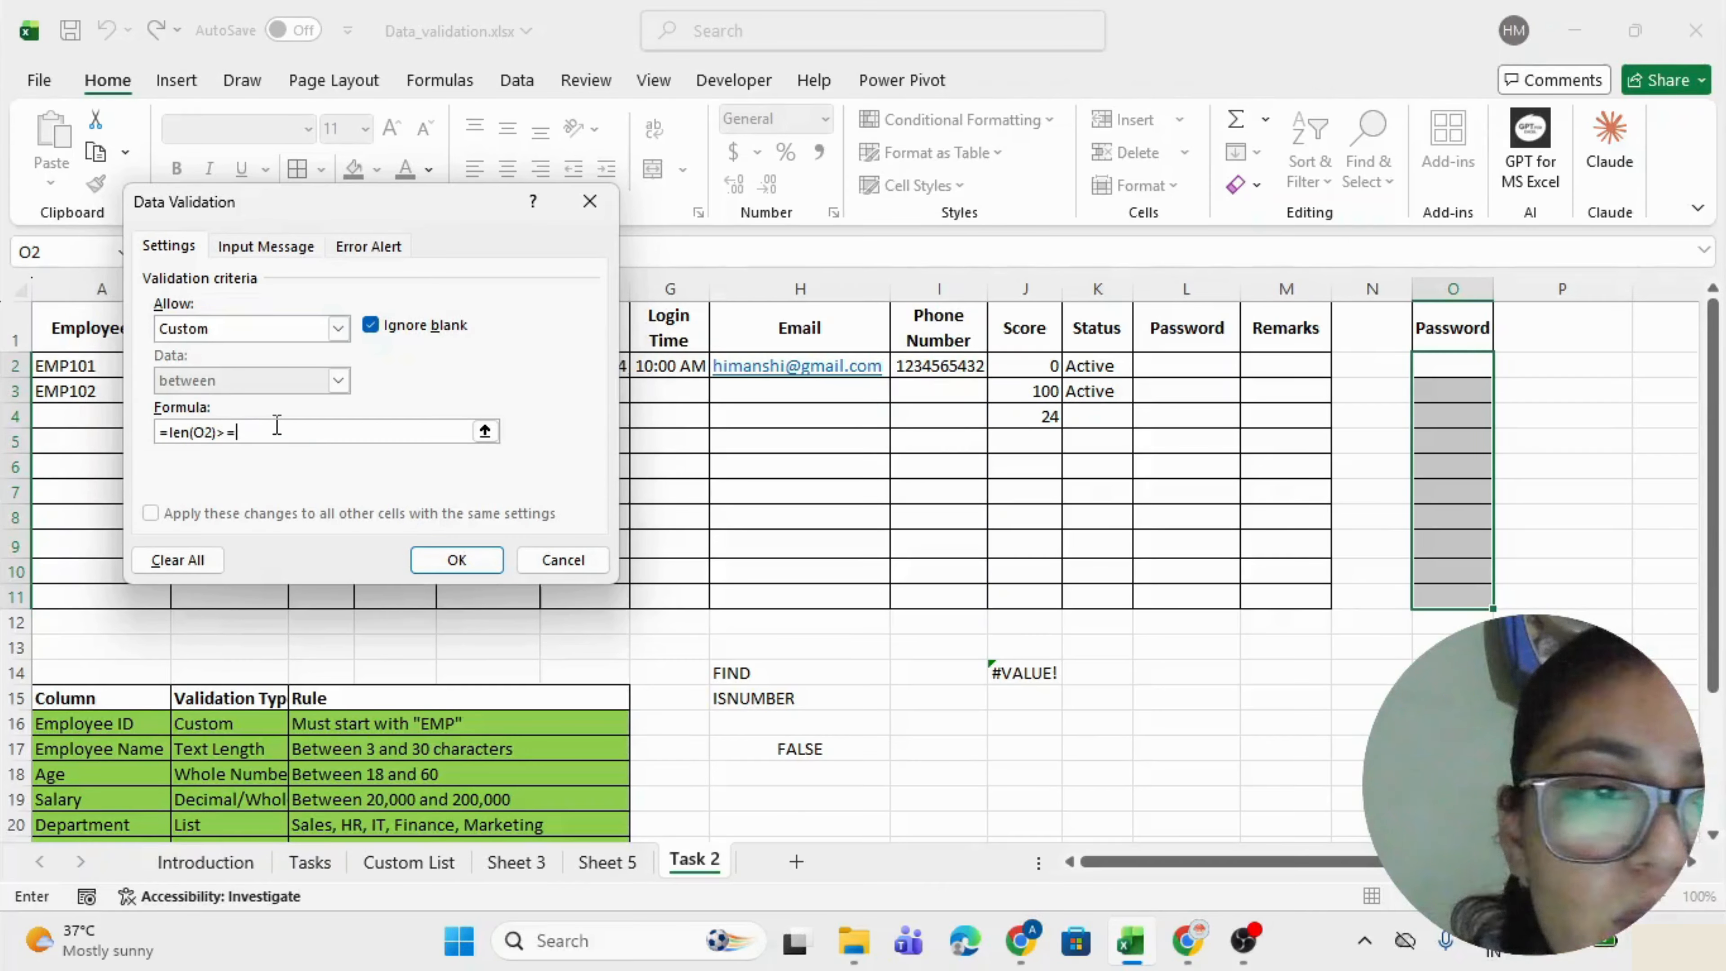
pyautogui.write('8')
pyautogui.click(456, 559)
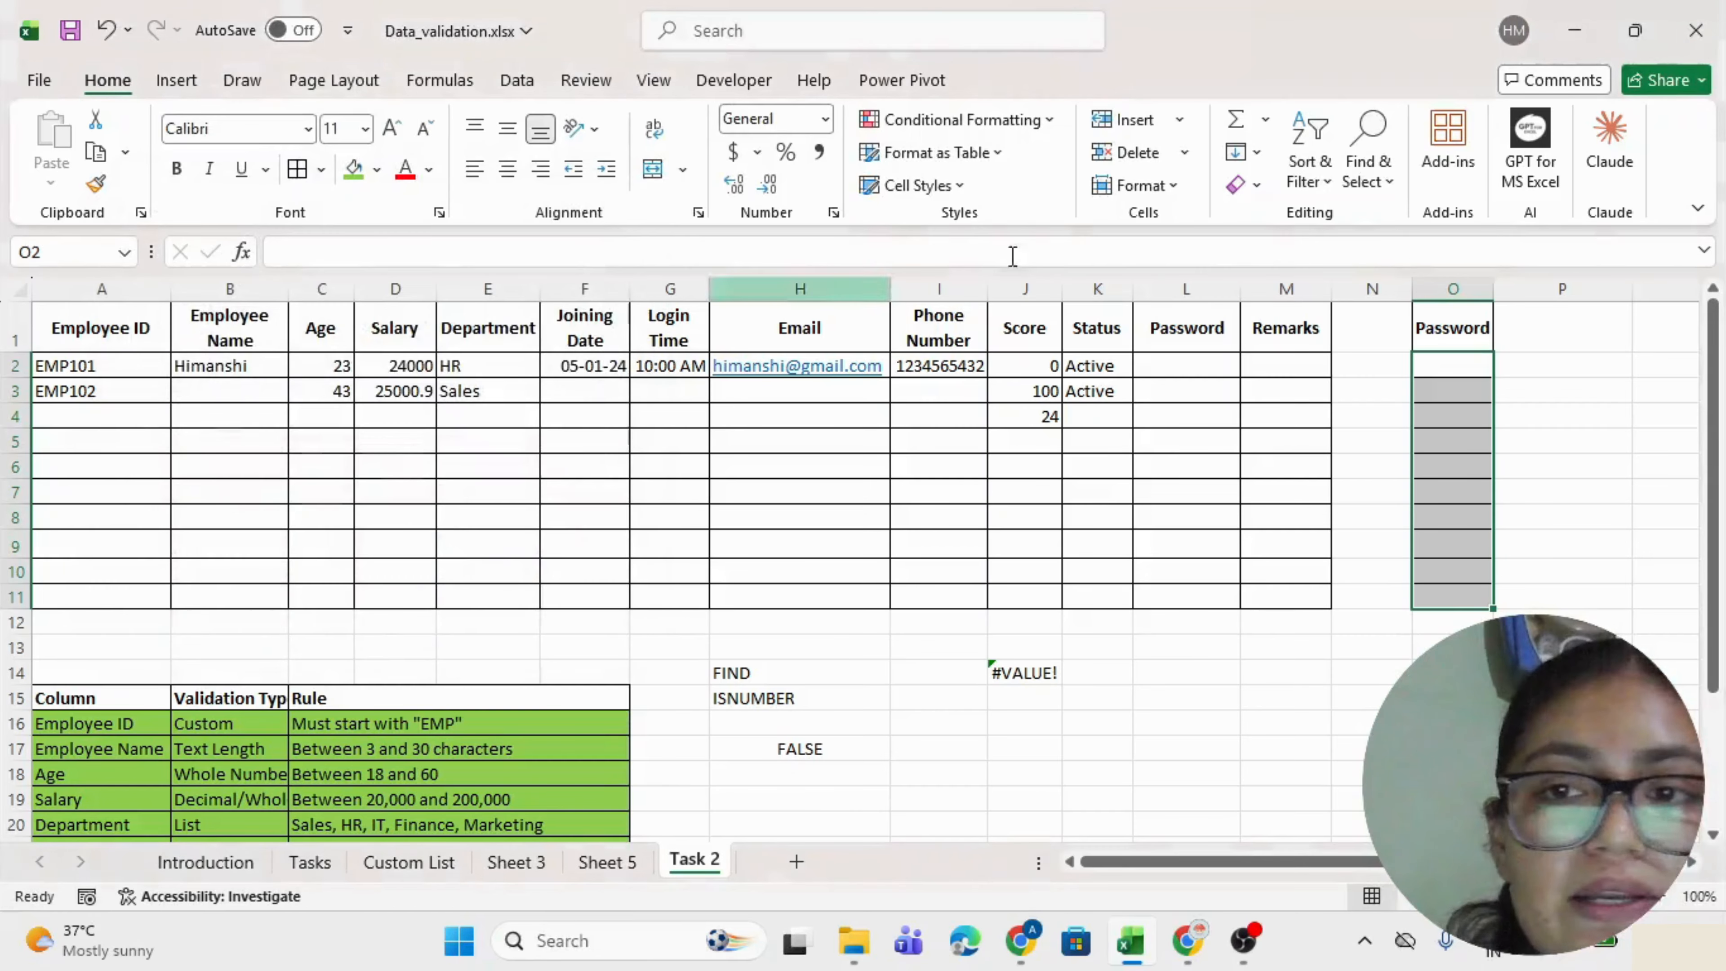
# Test the rule in O2: enter a valid password, then cancel a rejected 6-character one.
pyautogui.click(1451, 361)
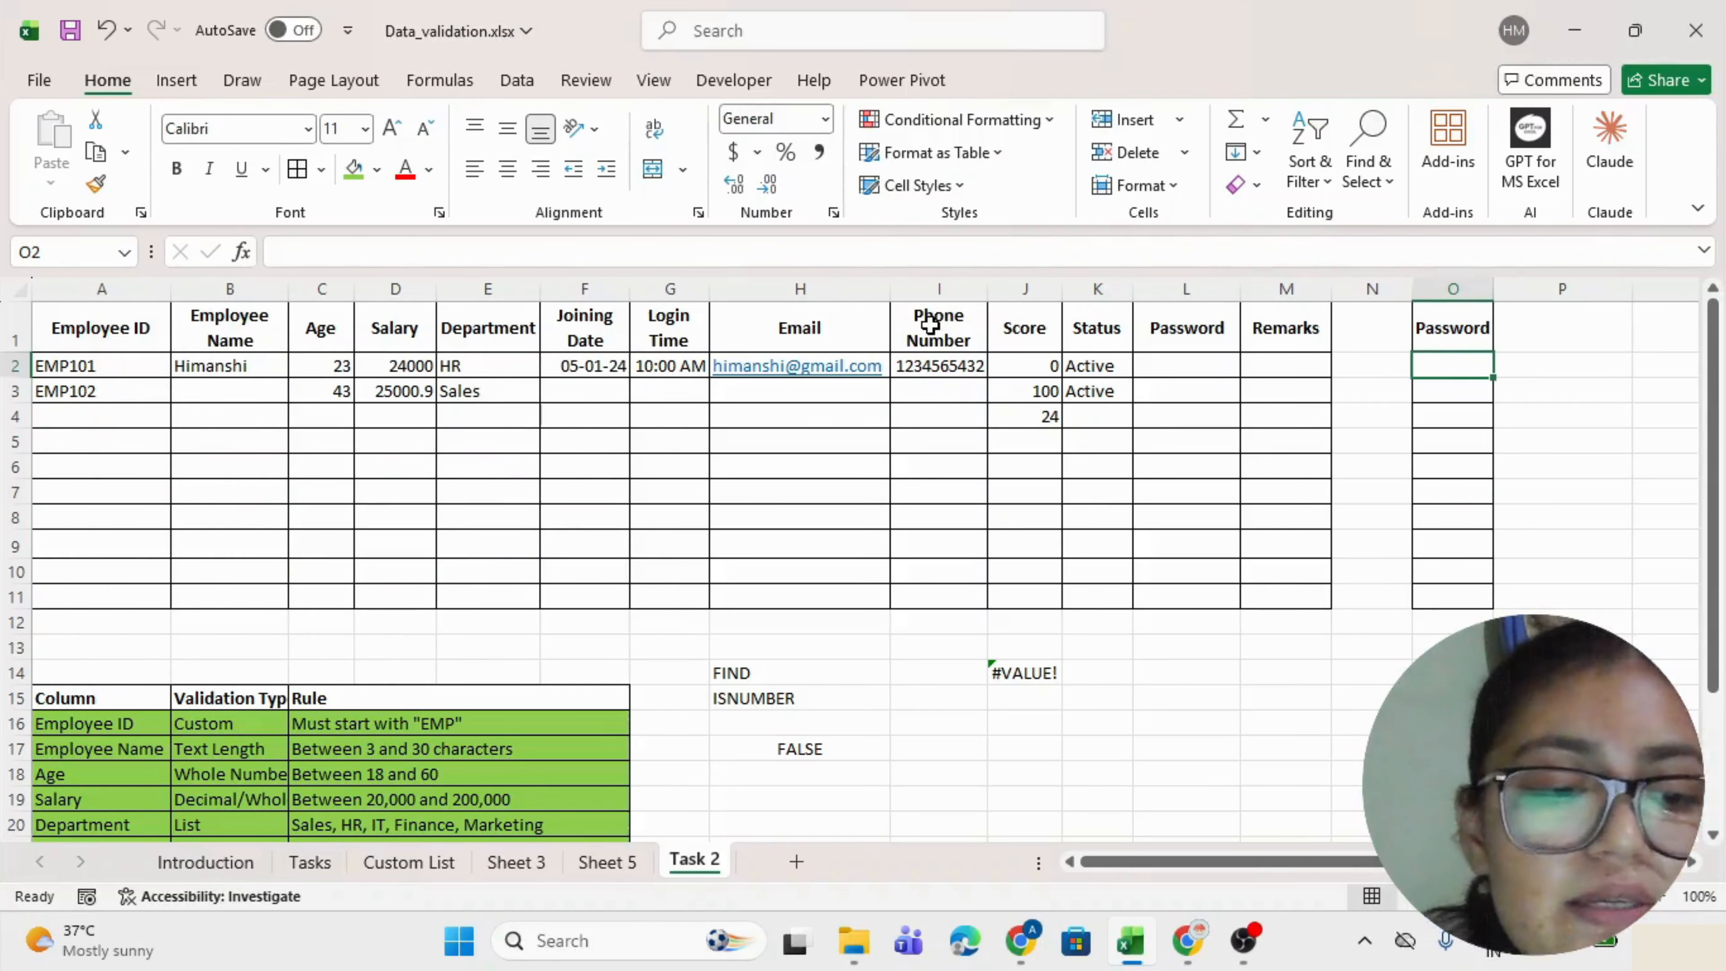
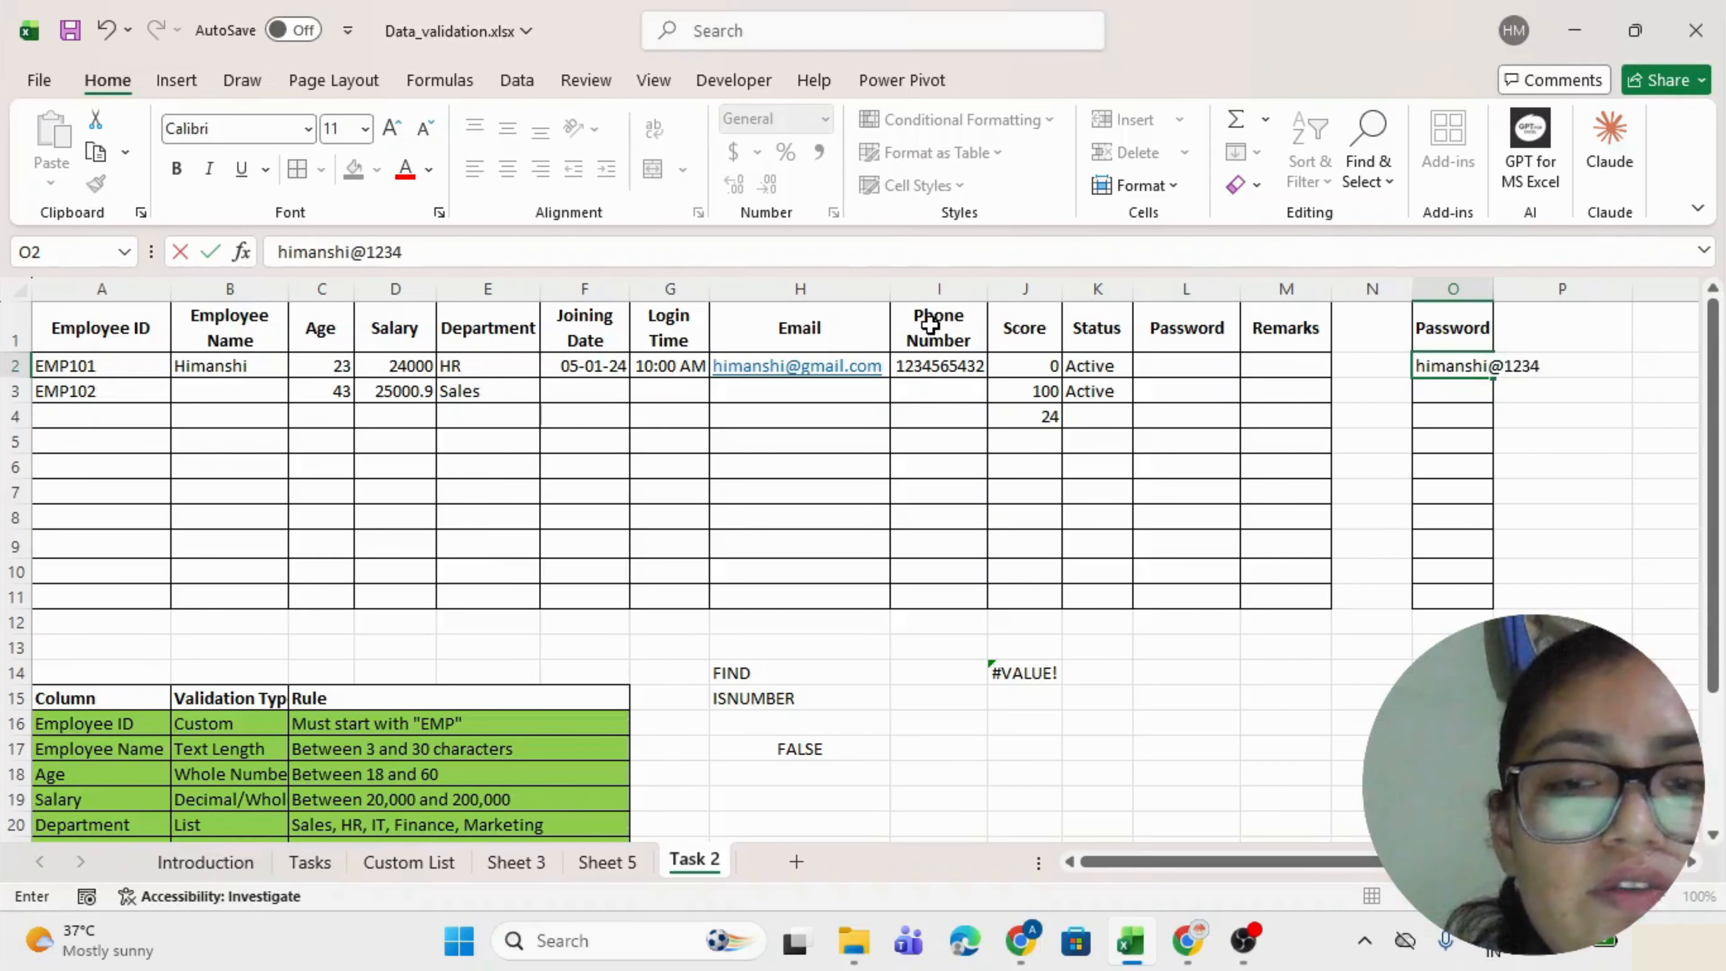
pyautogui.press('Return')
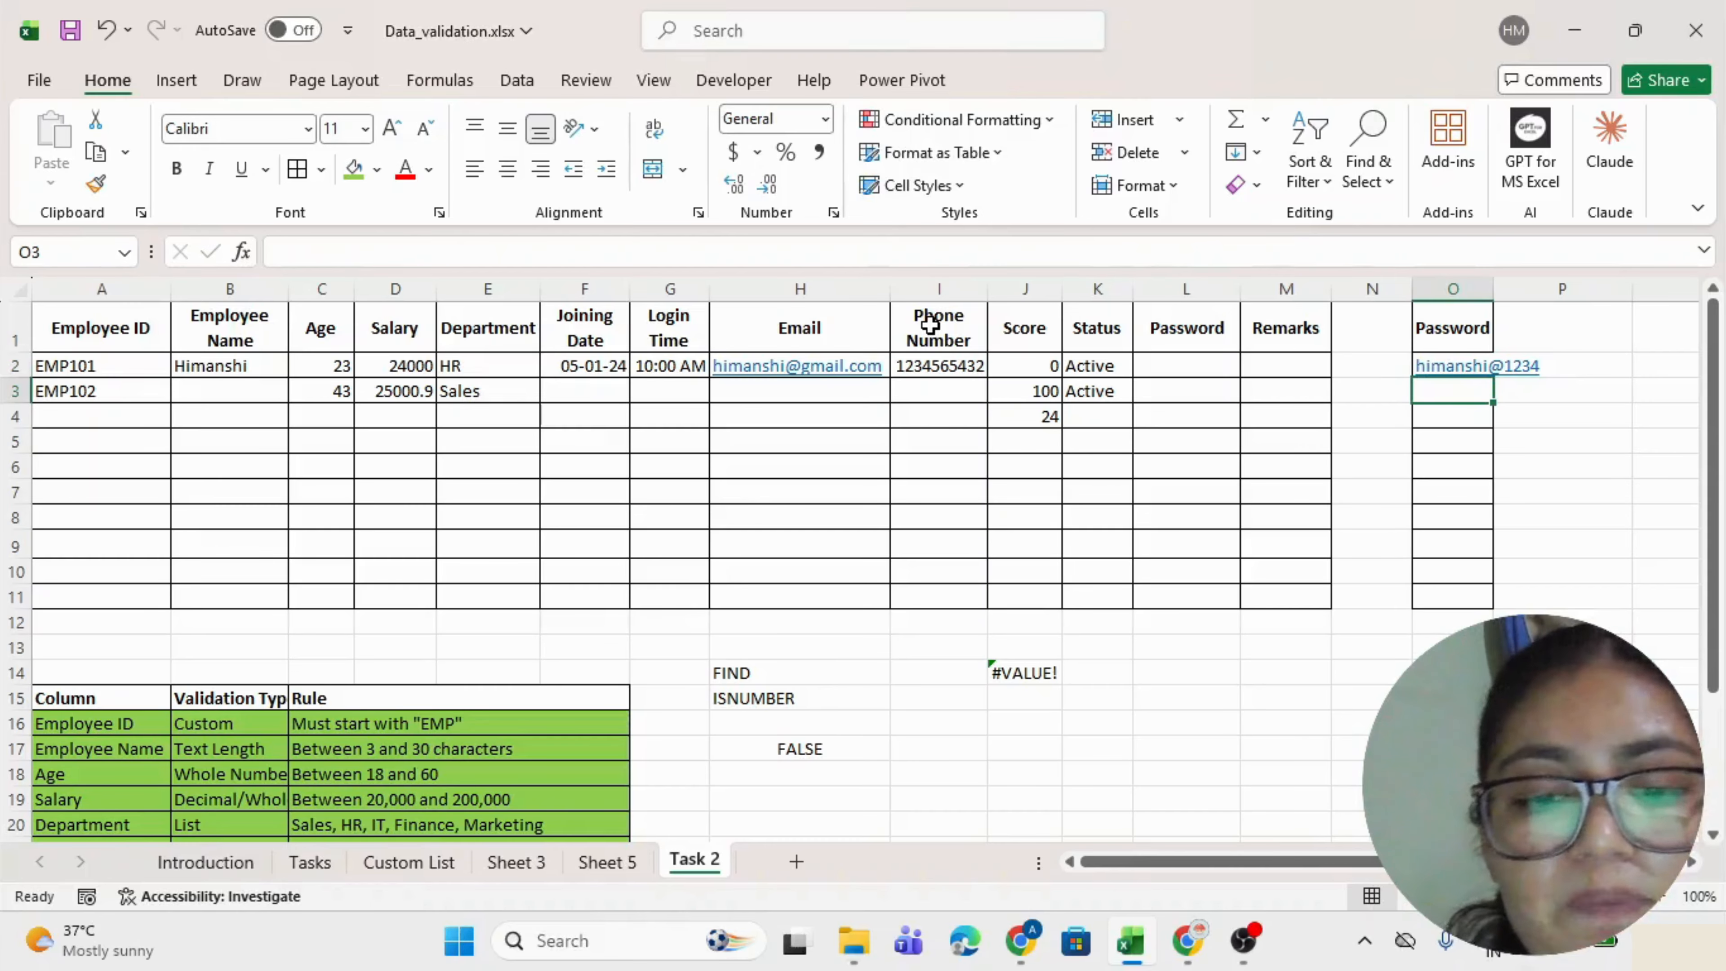
pyautogui.press('Return')
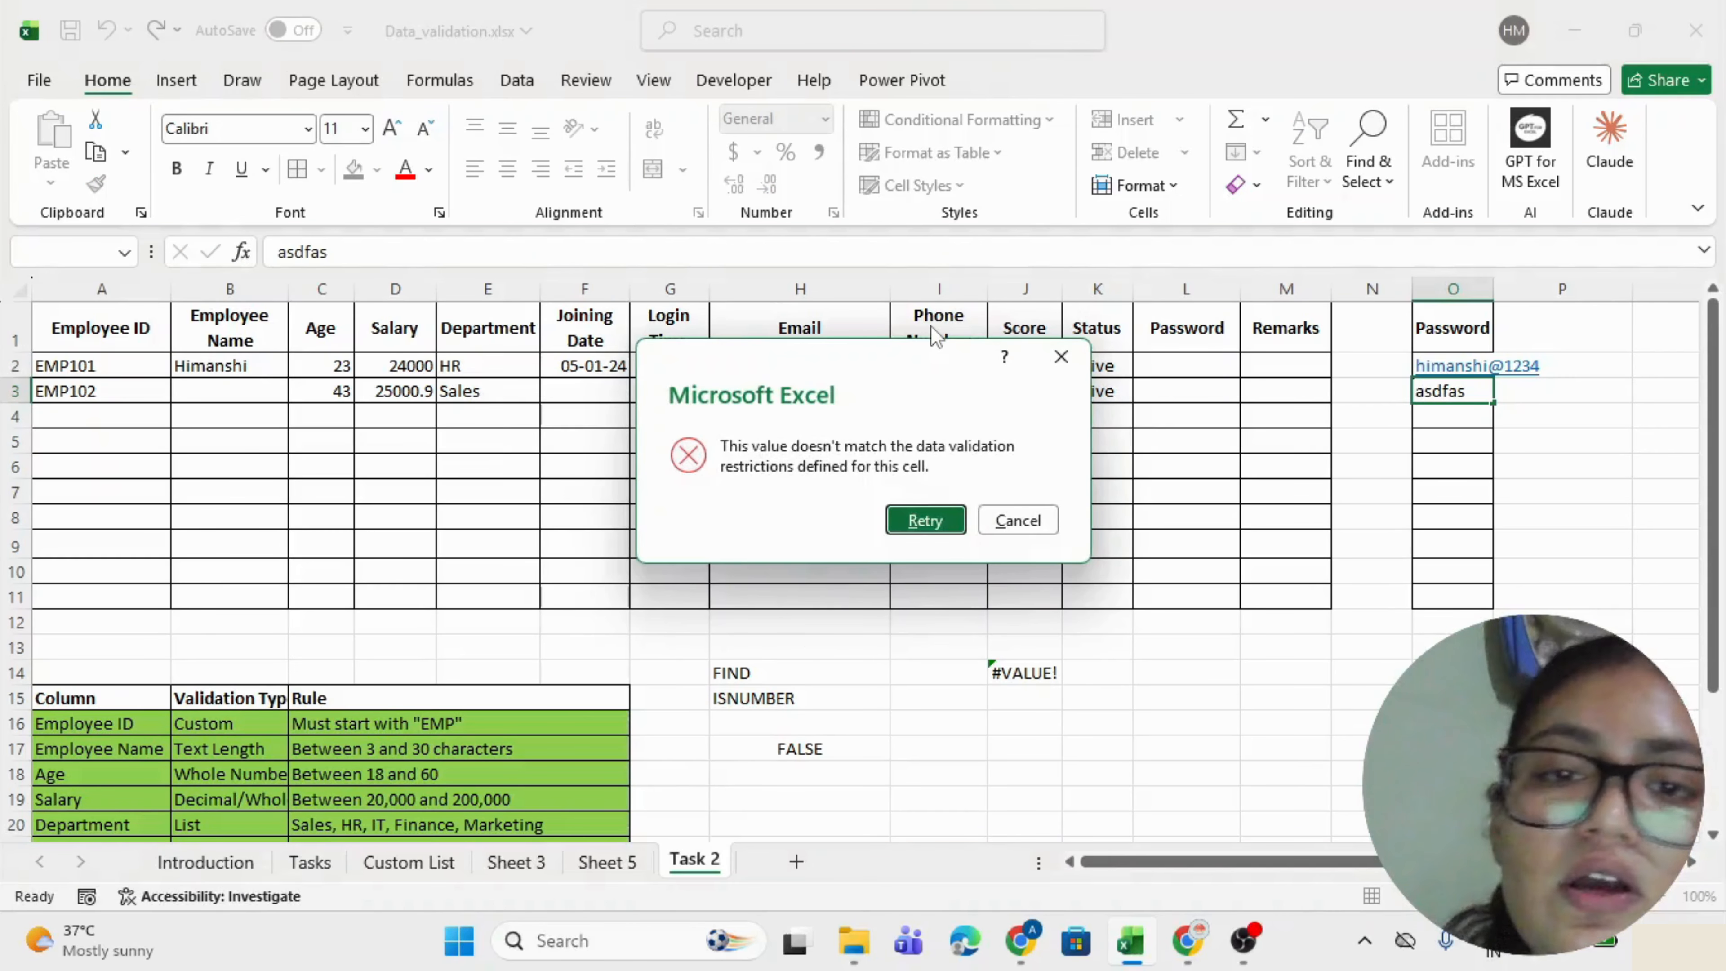
pyautogui.press('Tab')
pyautogui.press('Return')
# Clear the test entries and header from column O.
pyautogui.press('Up')
pyautogui.press('Up')
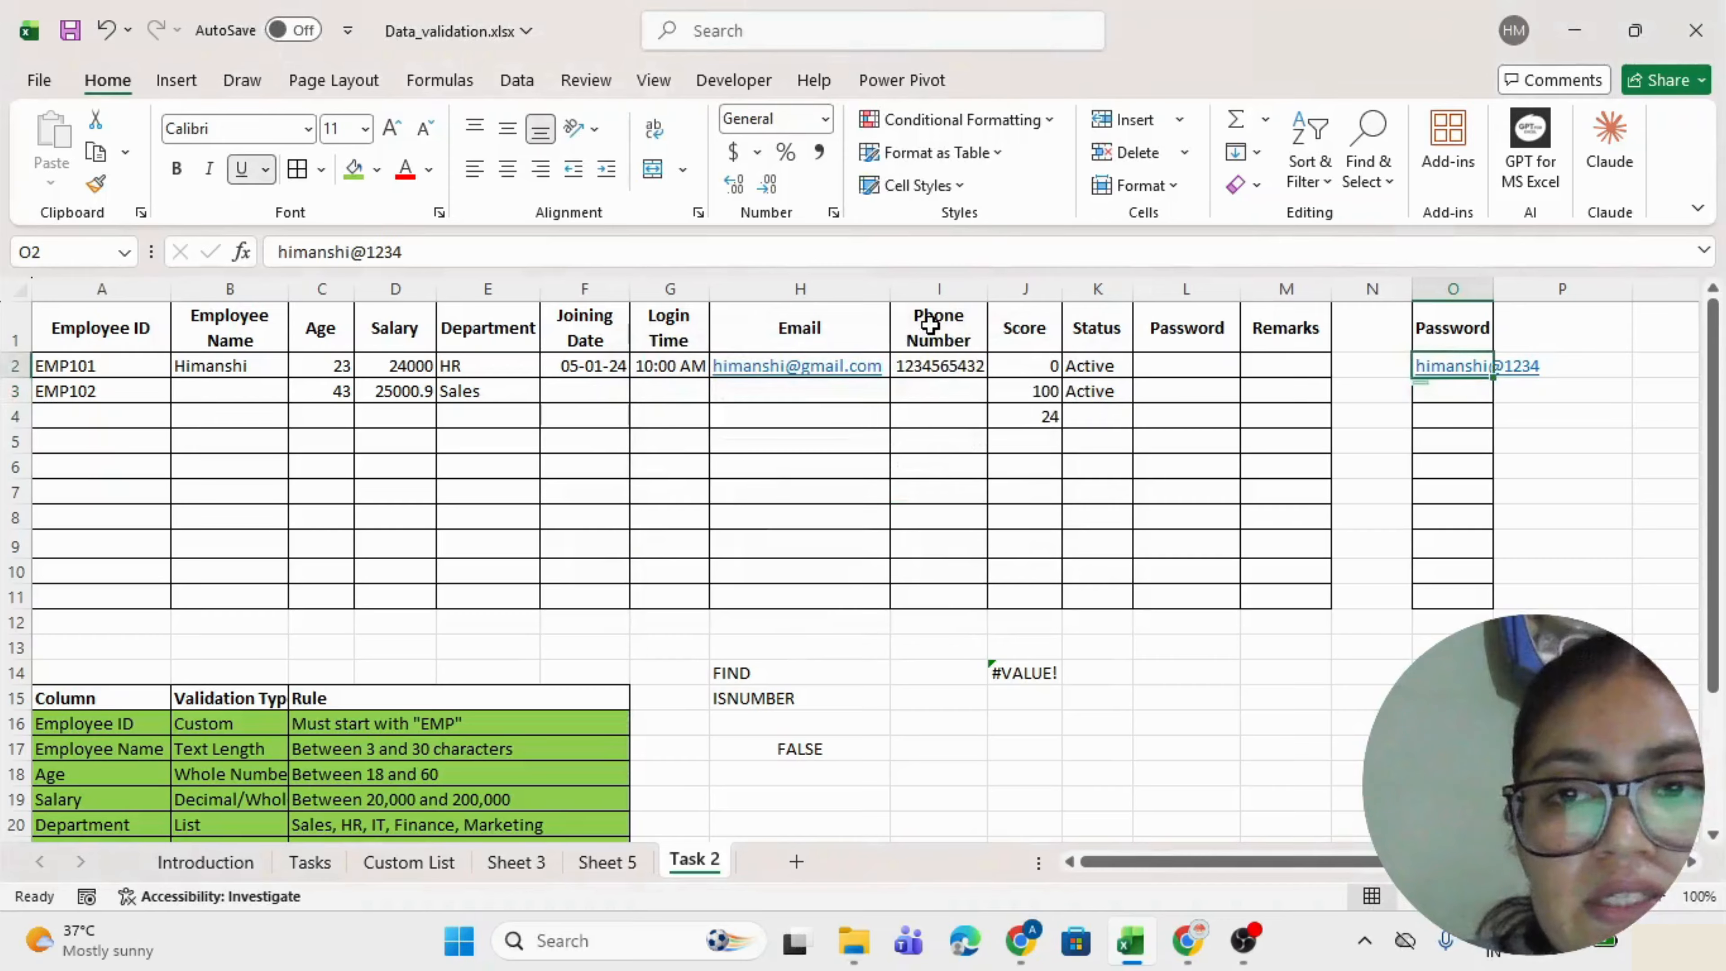
pyautogui.hotkey('shift', 'Down')
pyautogui.hotkey('shift', 'Down')
pyautogui.hotkey('shift', 'Down')
pyautogui.hotkey('shift', 'Down')
pyautogui.hotkey('shift', 'Down')
pyautogui.hotkey('shift', 'Down')
pyautogui.hotkey('shift', 'Down')
pyautogui.hotkey('shift', 'Down')
pyautogui.hotkey('shift', 'Down')
pyautogui.hotkey('shift', 'Down')
pyautogui.hotkey('shift', 'Down')
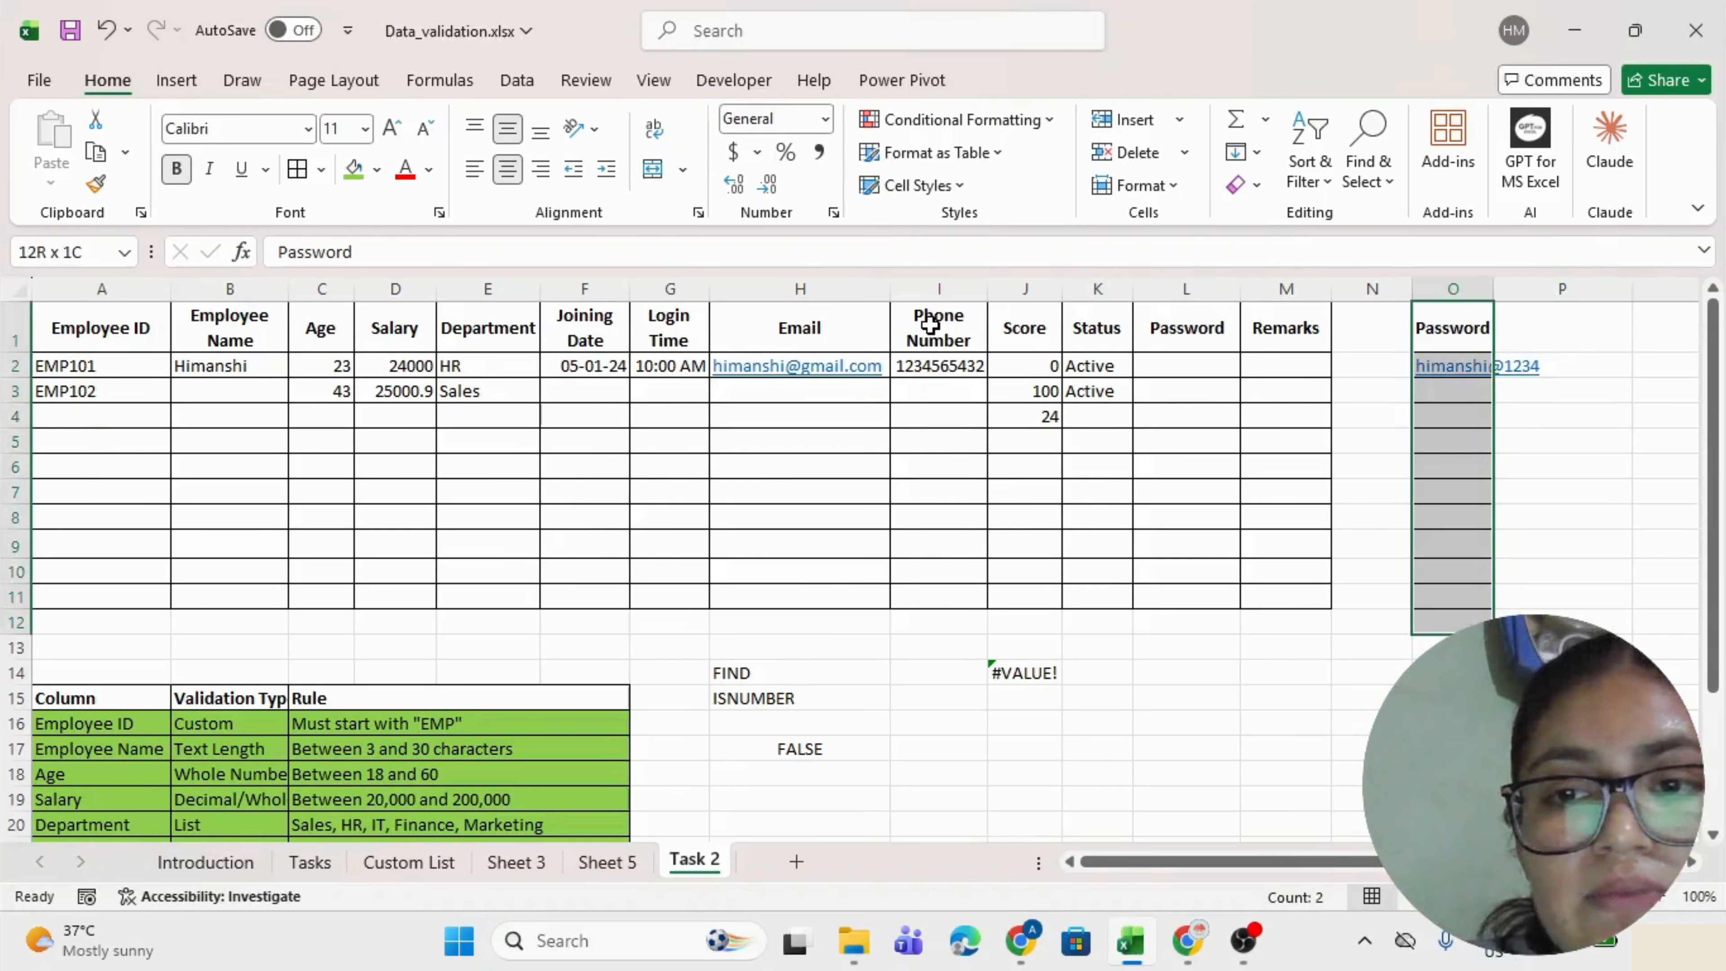
pyautogui.press('Delete')
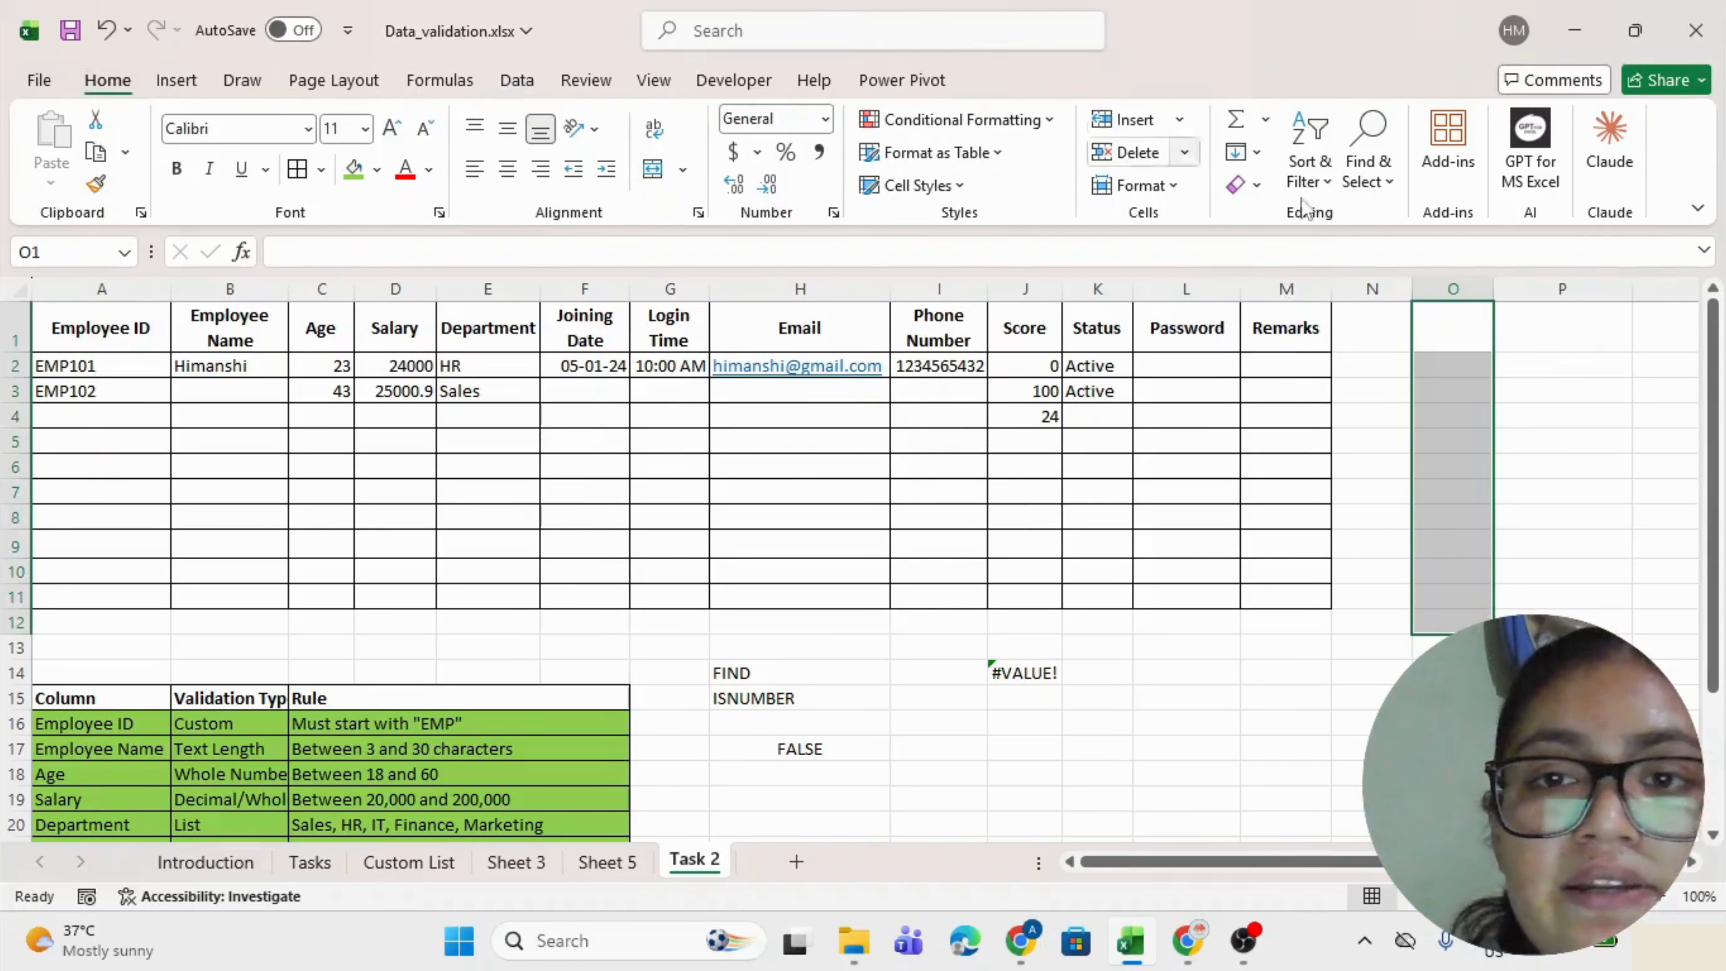
pyautogui.click(1281, 364)
# Fill the Password row of the rules table green.
pyautogui.scroll(-1, 544, 581)
pyautogui.scroll(-3, 544, 582)
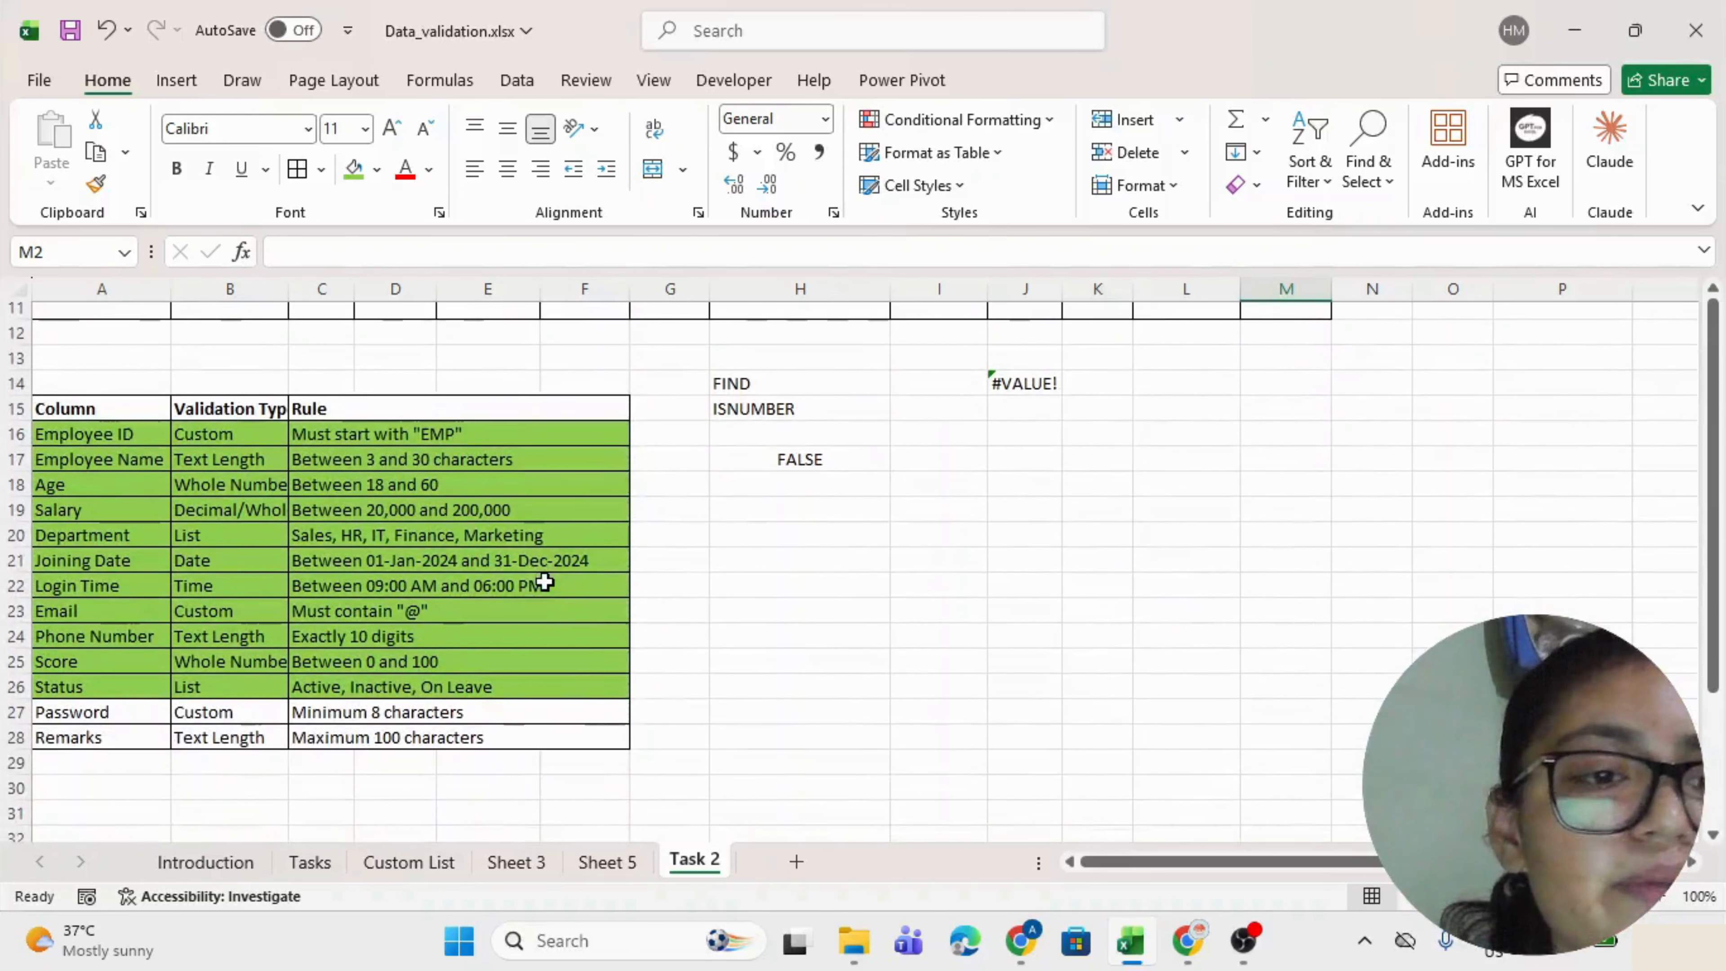
pyautogui.moveTo(76, 727); pyautogui.dragTo(344, 725)
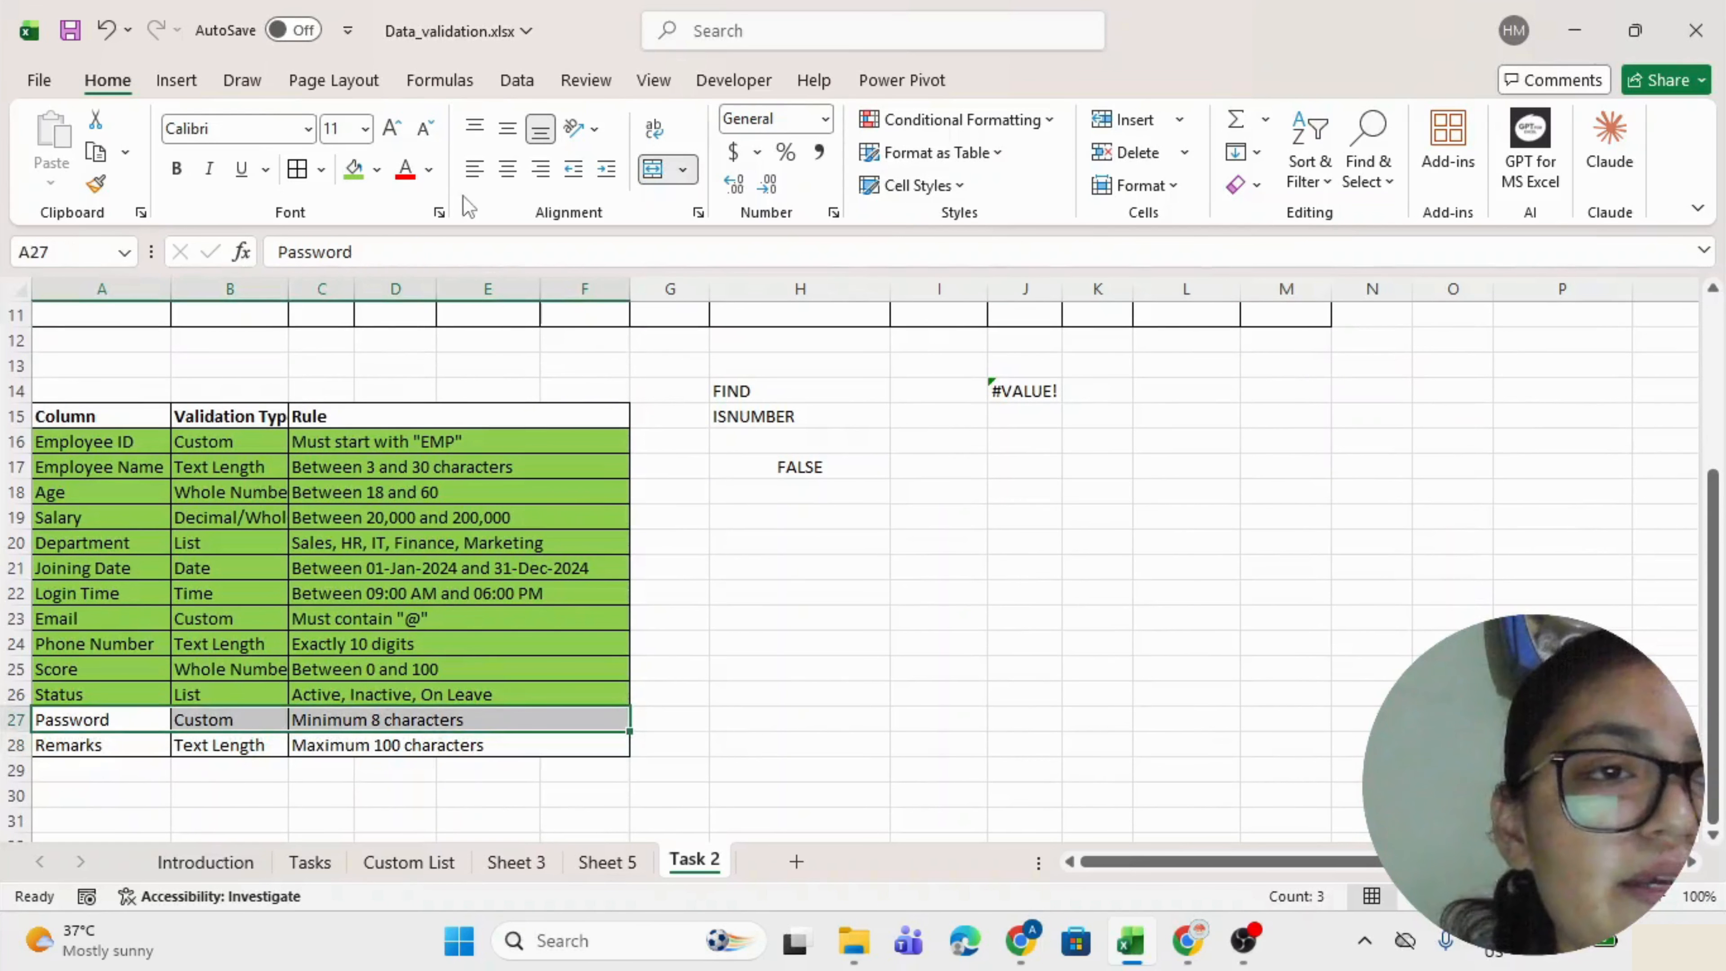
pyautogui.click(354, 169)
# Check the Remarks rule row, then select the Remarks cells M2:M11.
pyautogui.moveTo(101, 748); pyautogui.dragTo(385, 744)
pyautogui.click(462, 741)
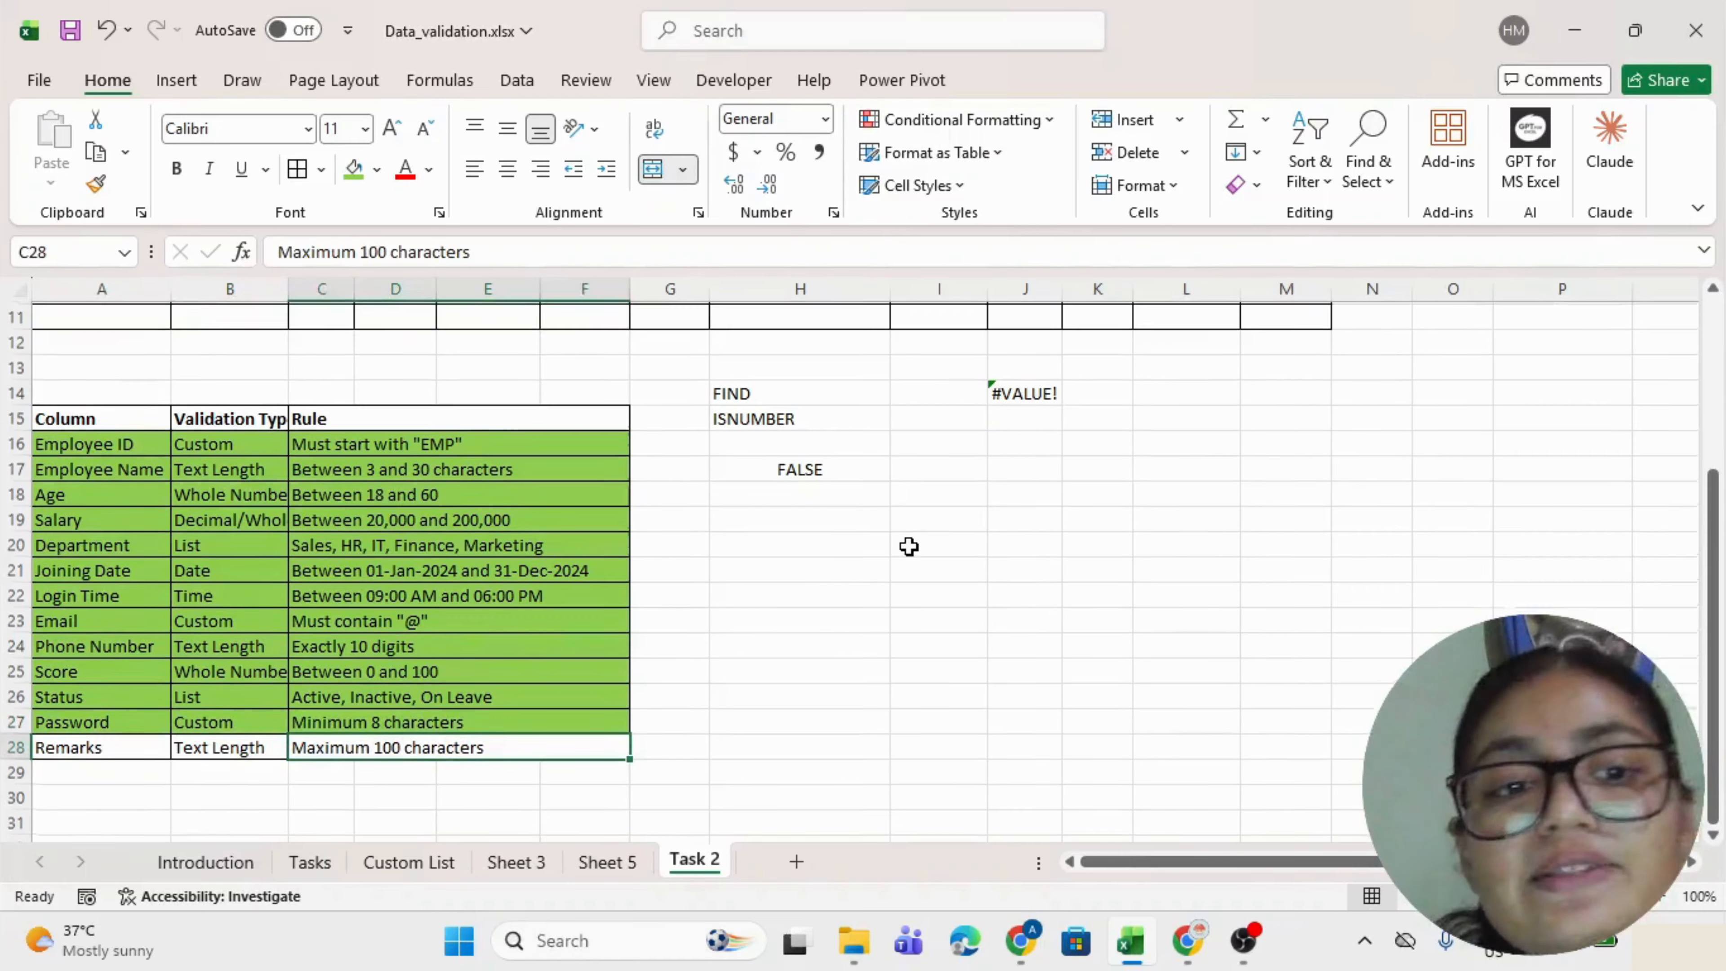
pyautogui.scroll(3, 909, 541)
pyautogui.moveTo(1292, 370); pyautogui.dragTo(1276, 589)
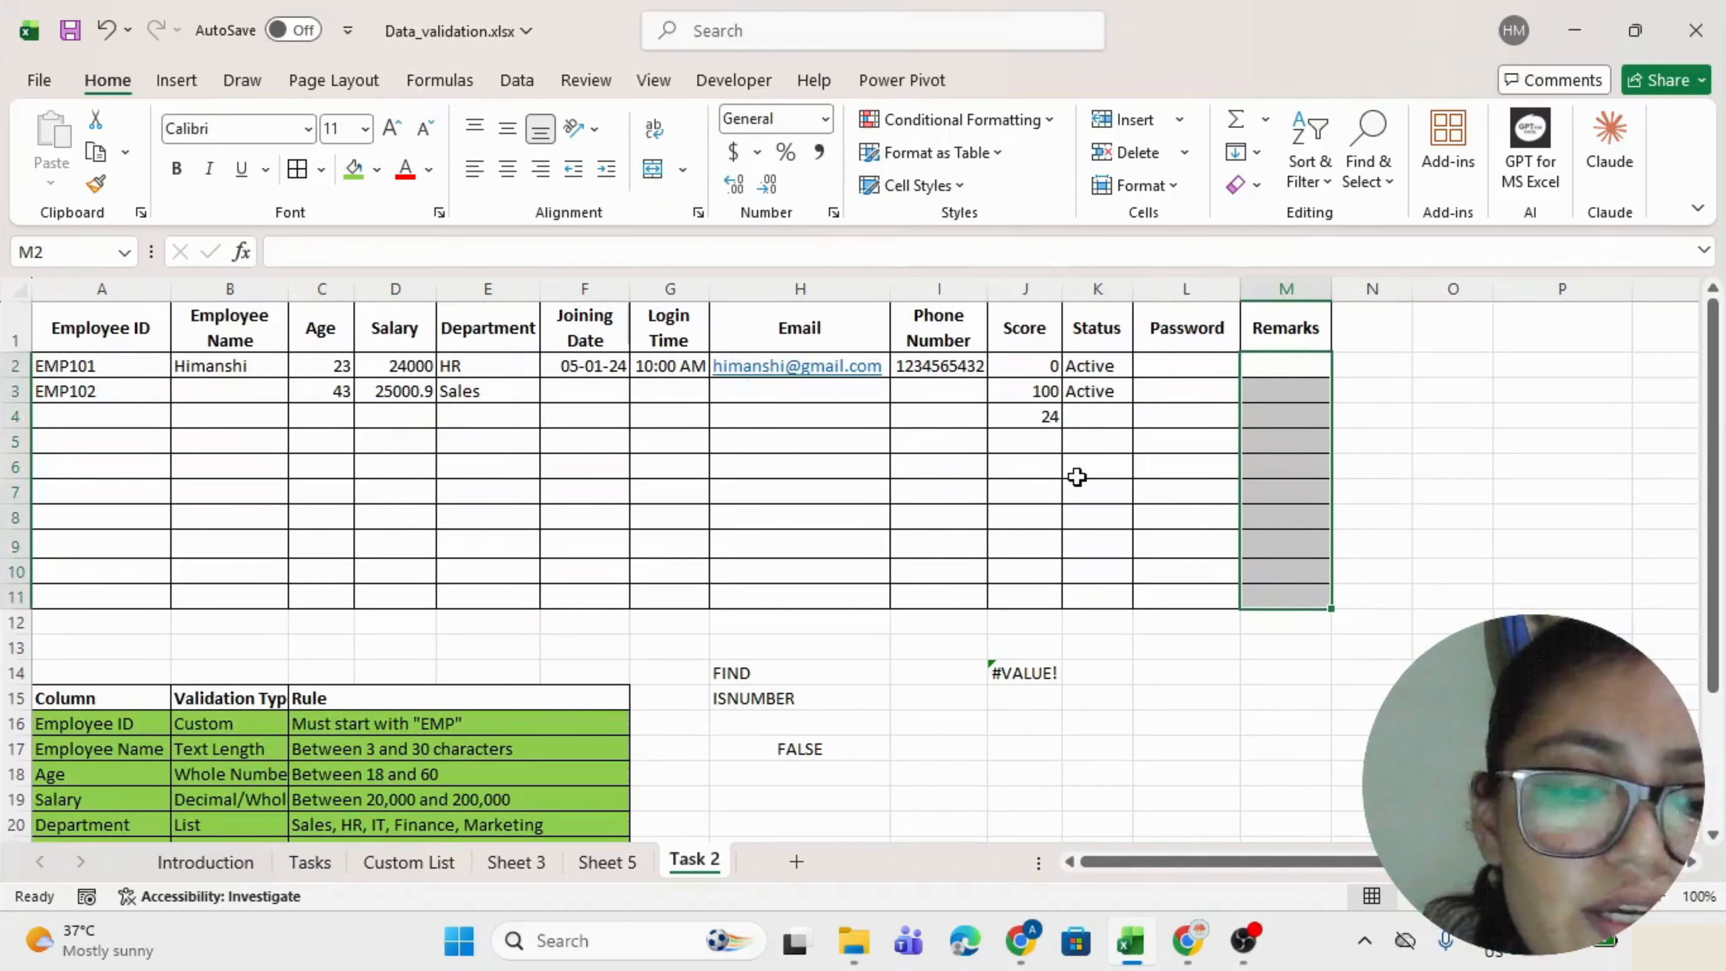
# Apply a Text length validation of less than or equal to 100 to M2:M11.
pyautogui.hotkey('alt', 'a')
pyautogui.press('v')
pyautogui.press('v')
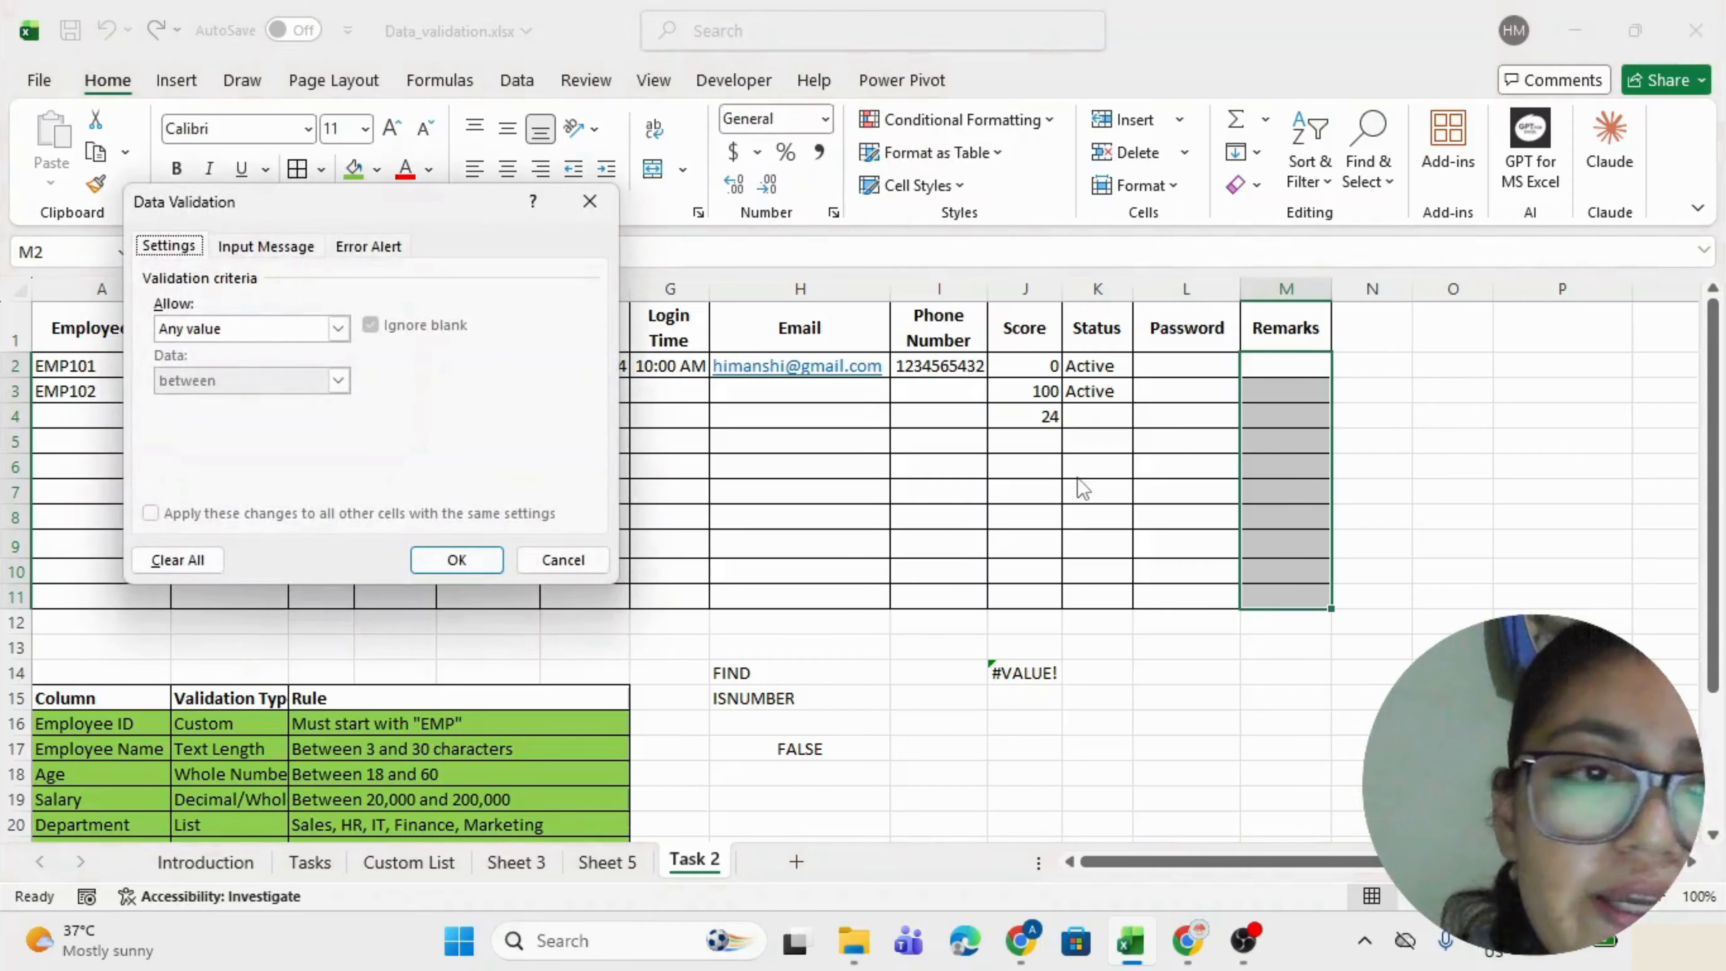
pyautogui.click(204, 328)
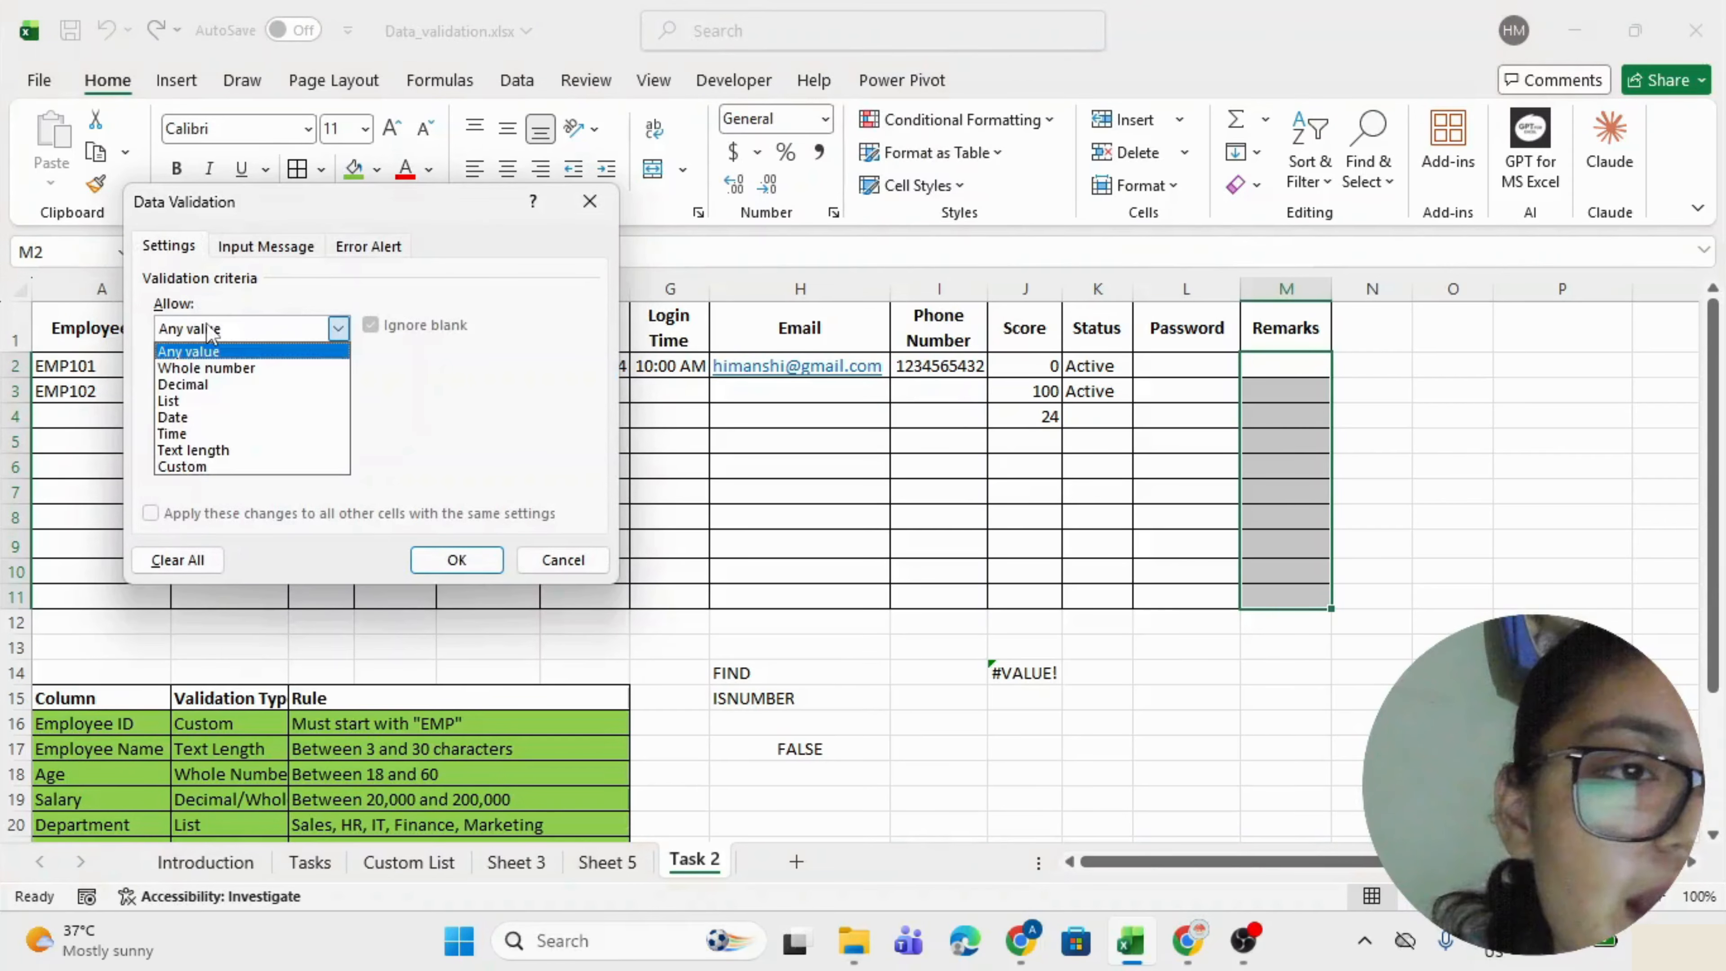
pyautogui.click(197, 444)
pyautogui.click(205, 379)
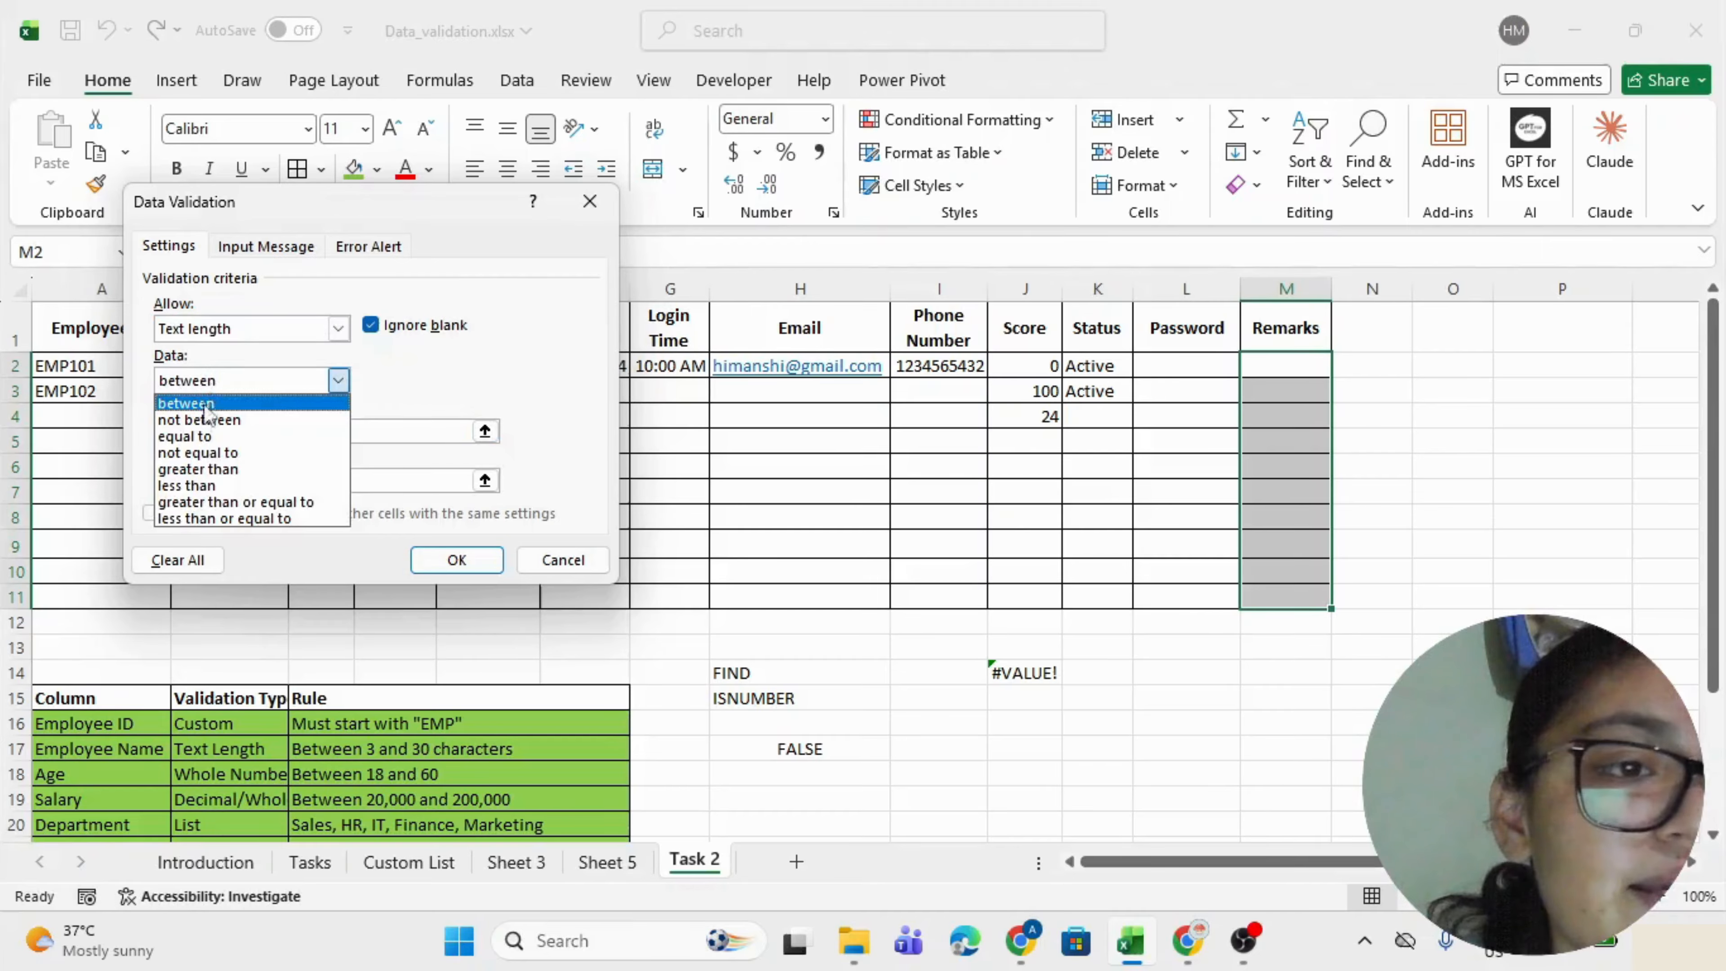
pyautogui.click(216, 518)
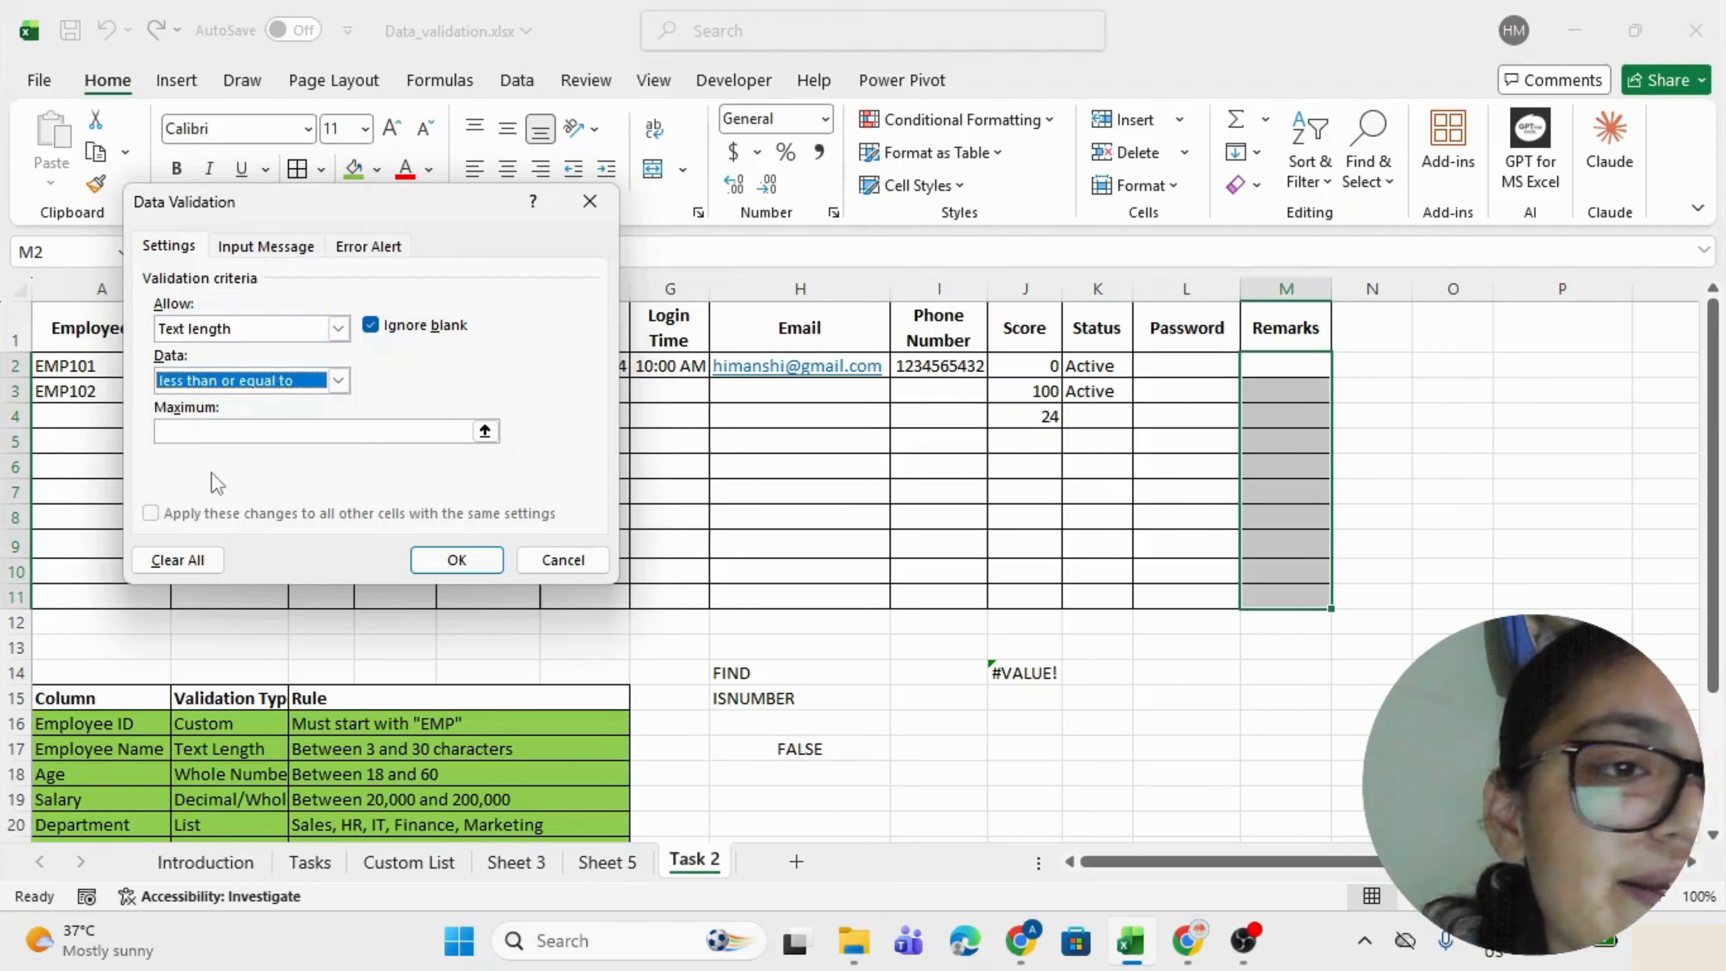
pyautogui.click(196, 433)
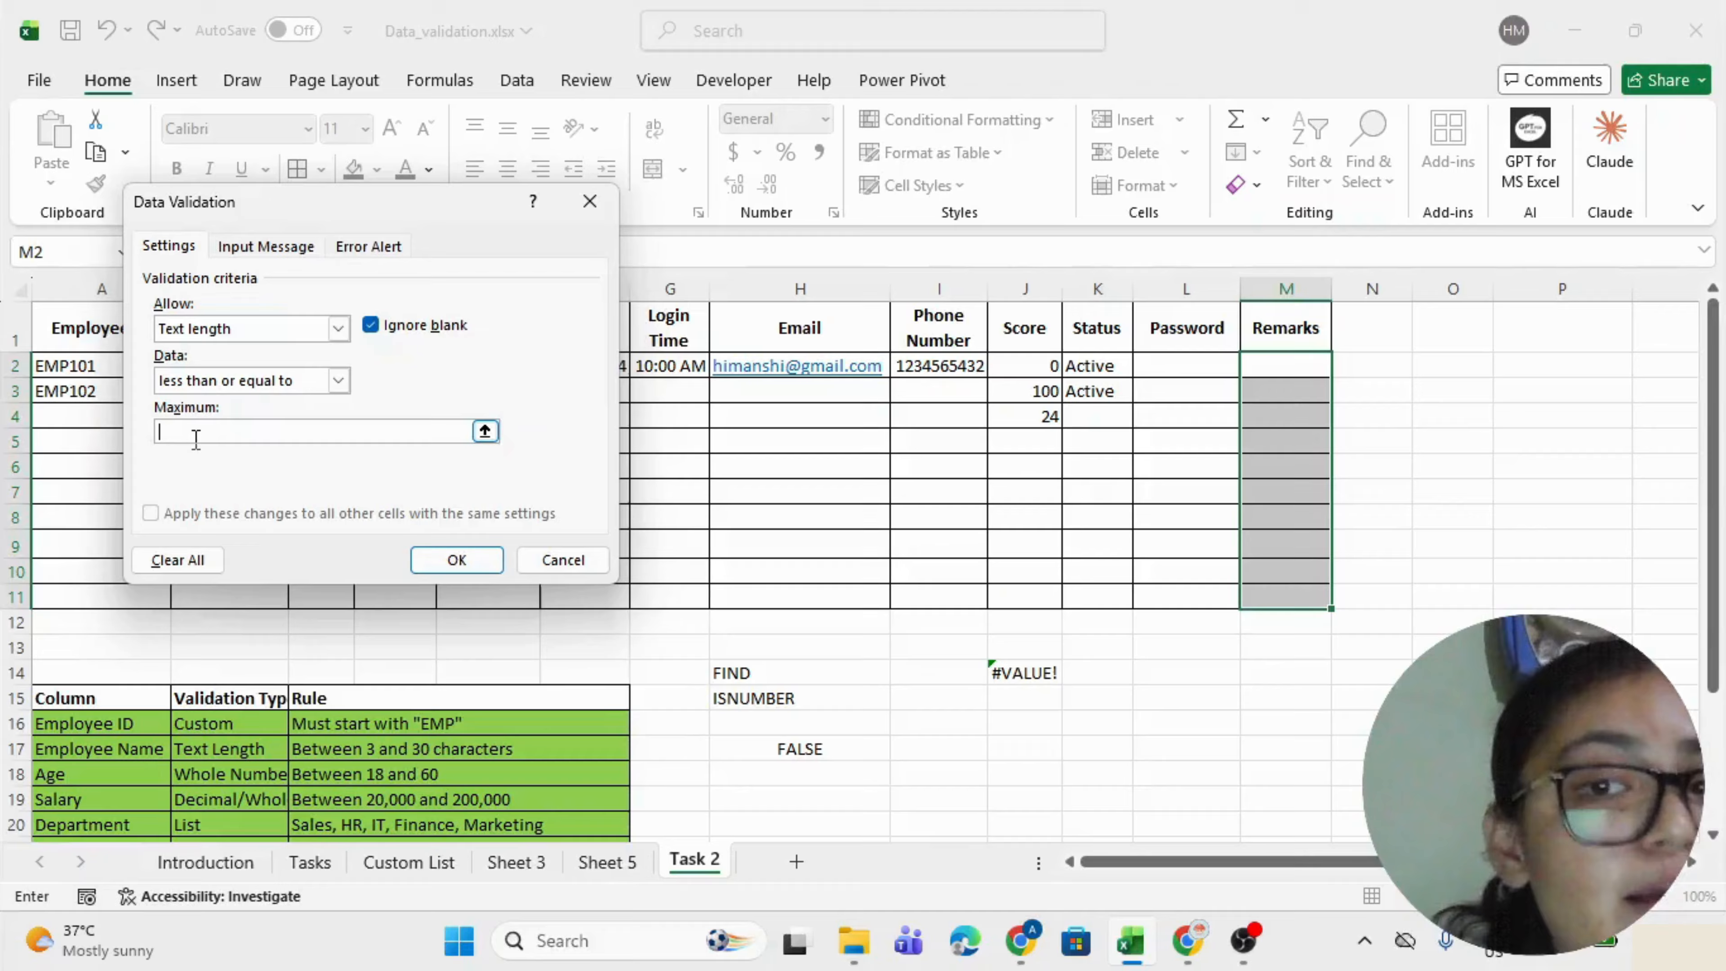
pyautogui.write('100')
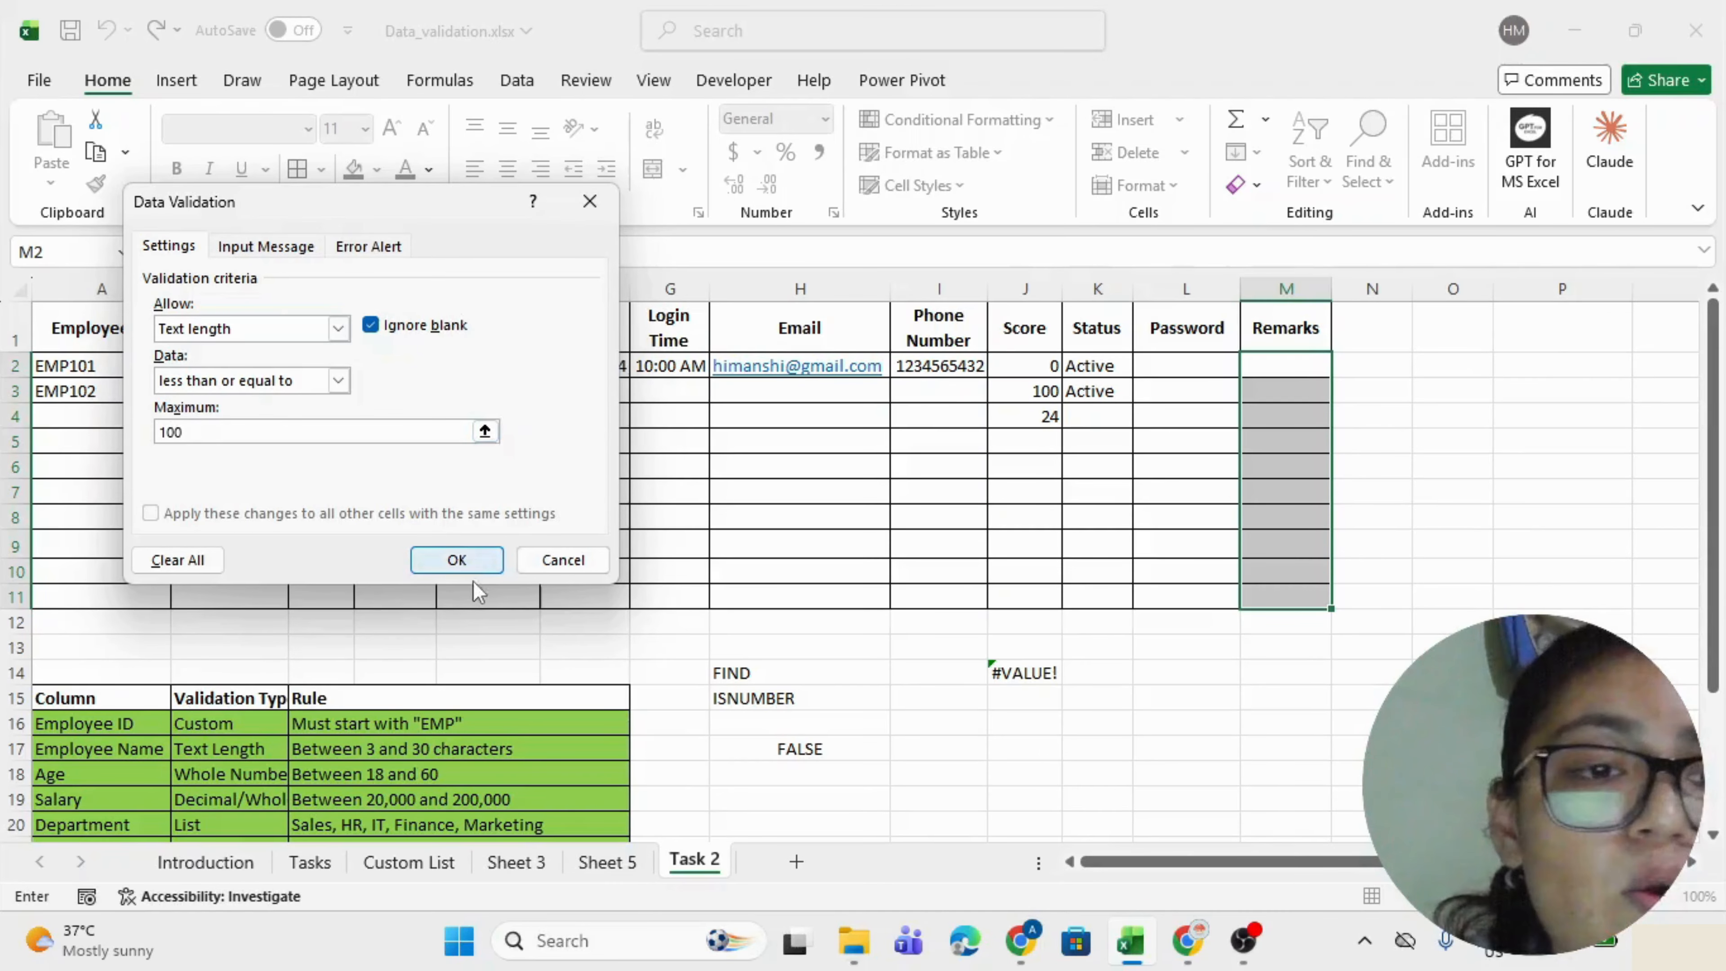
pyautogui.click(462, 562)
# Select the whole employee table, then deselect it.
pyautogui.click(1301, 368)
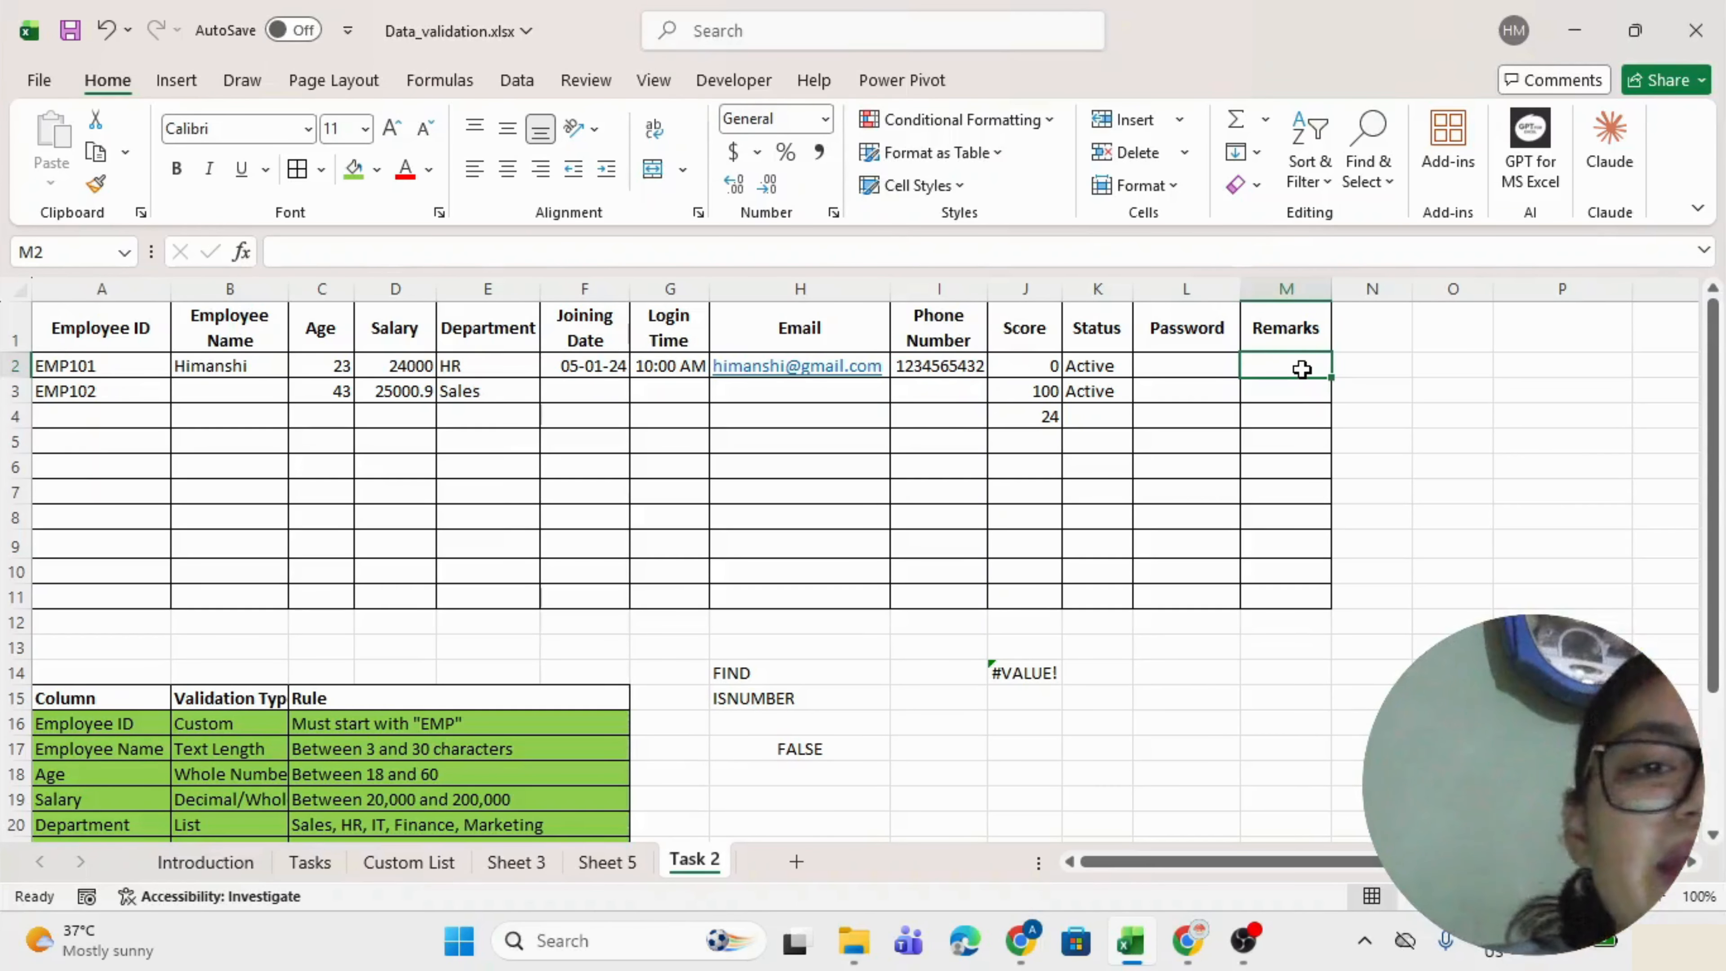
pyautogui.moveTo(146, 328); pyautogui.dragTo(1270, 585)
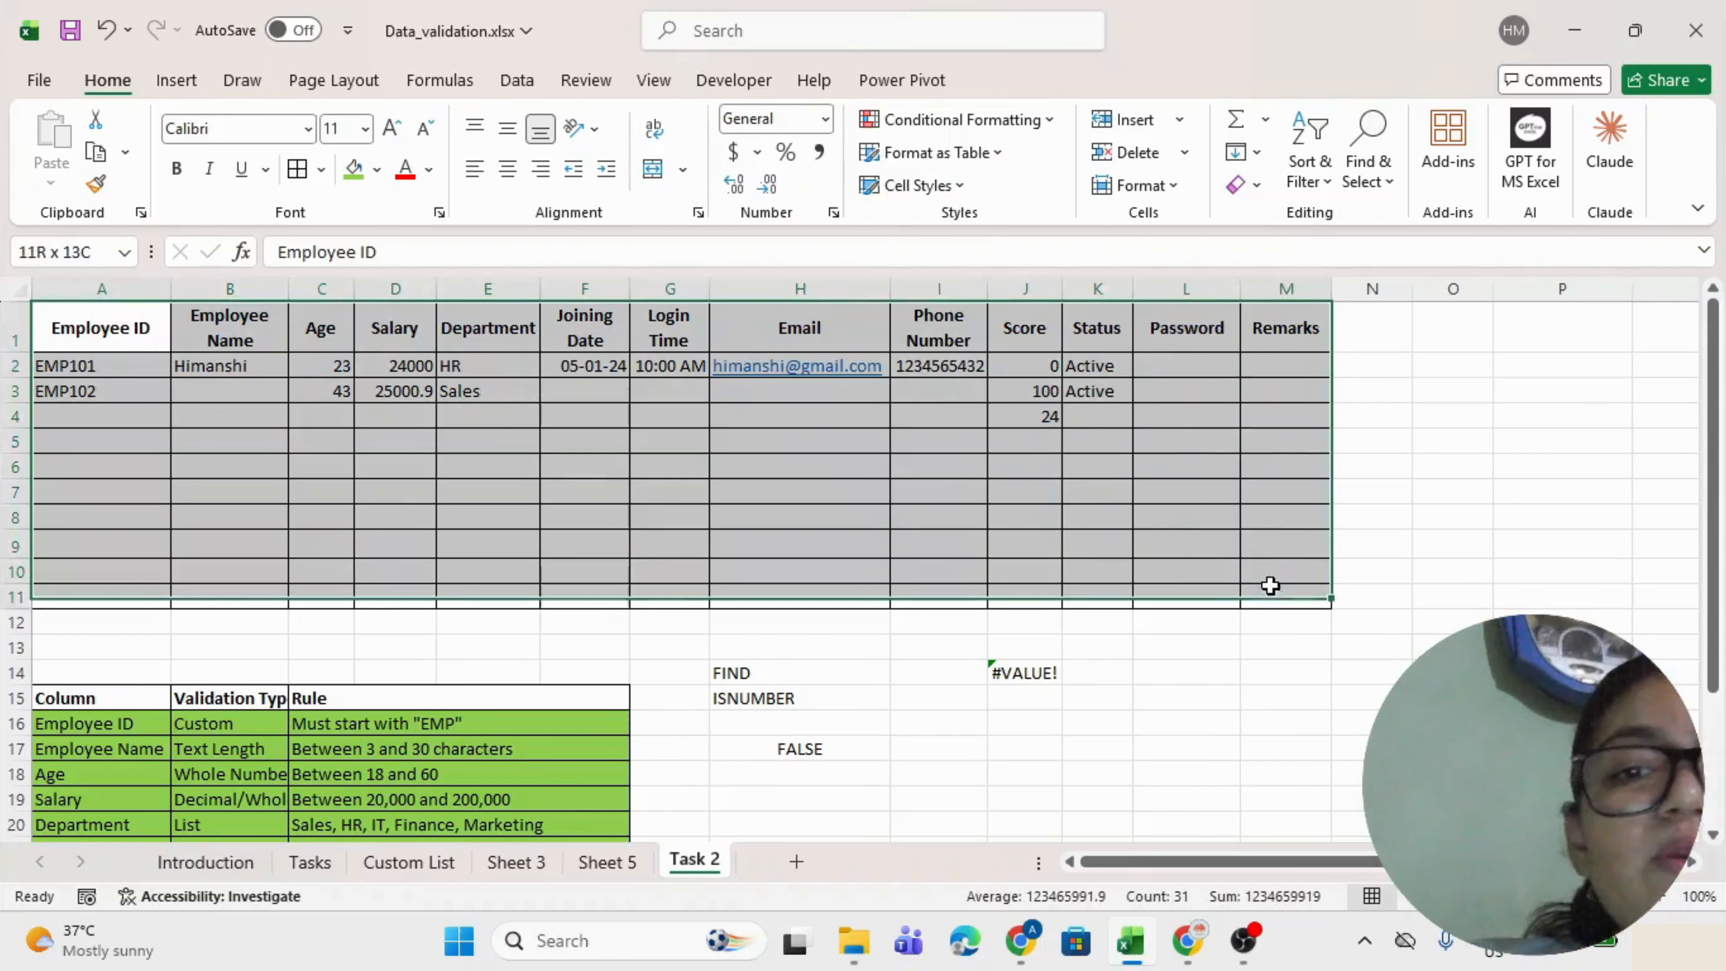
pyautogui.click(713, 495)
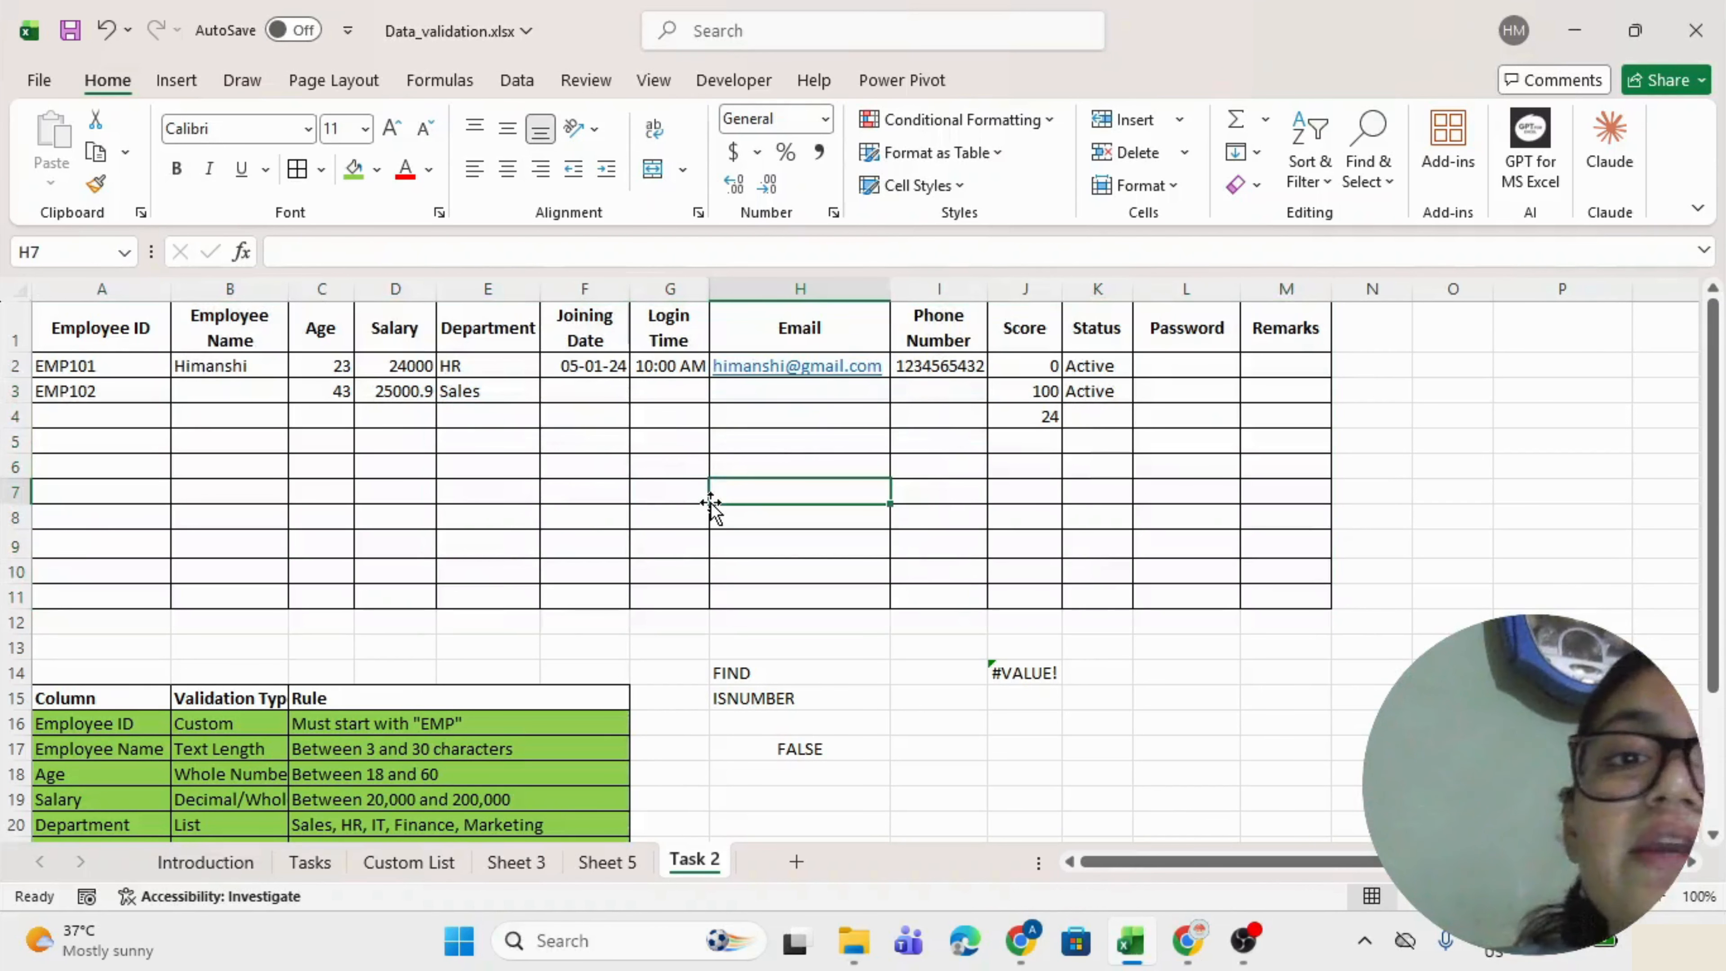